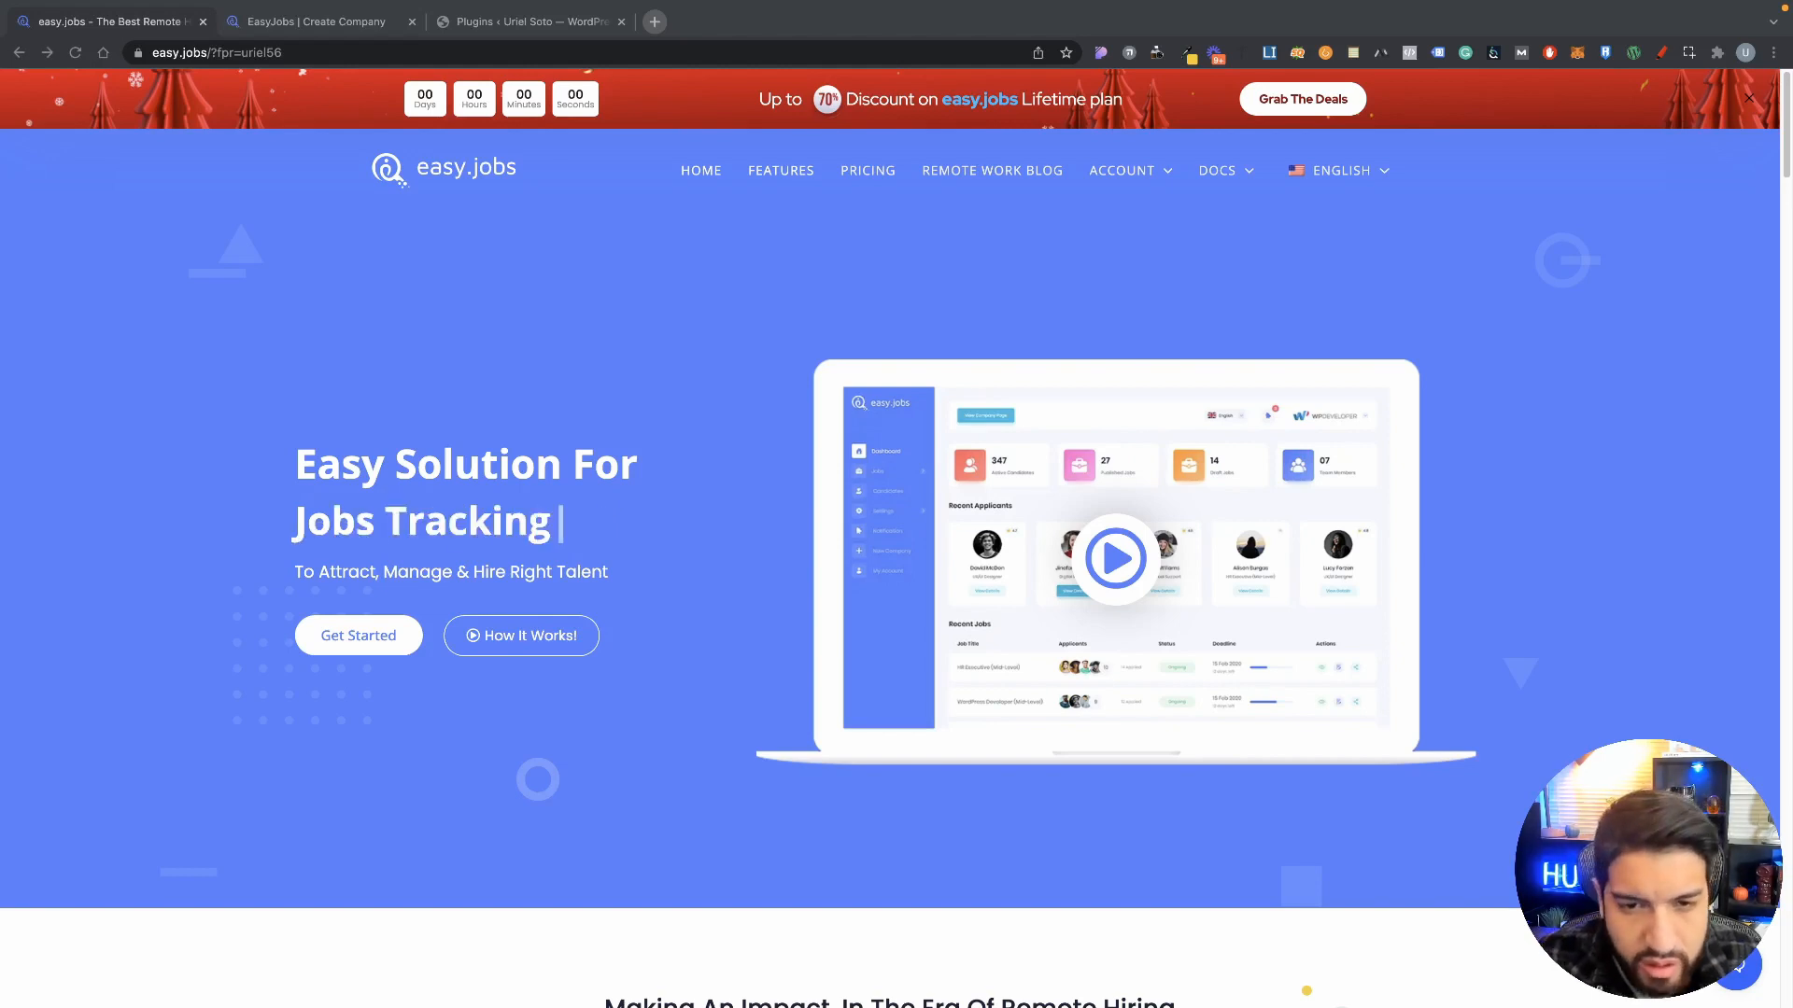
Step: Scroll through the company creation form and enter the company name
scroll(1453, 570, "down", 4)
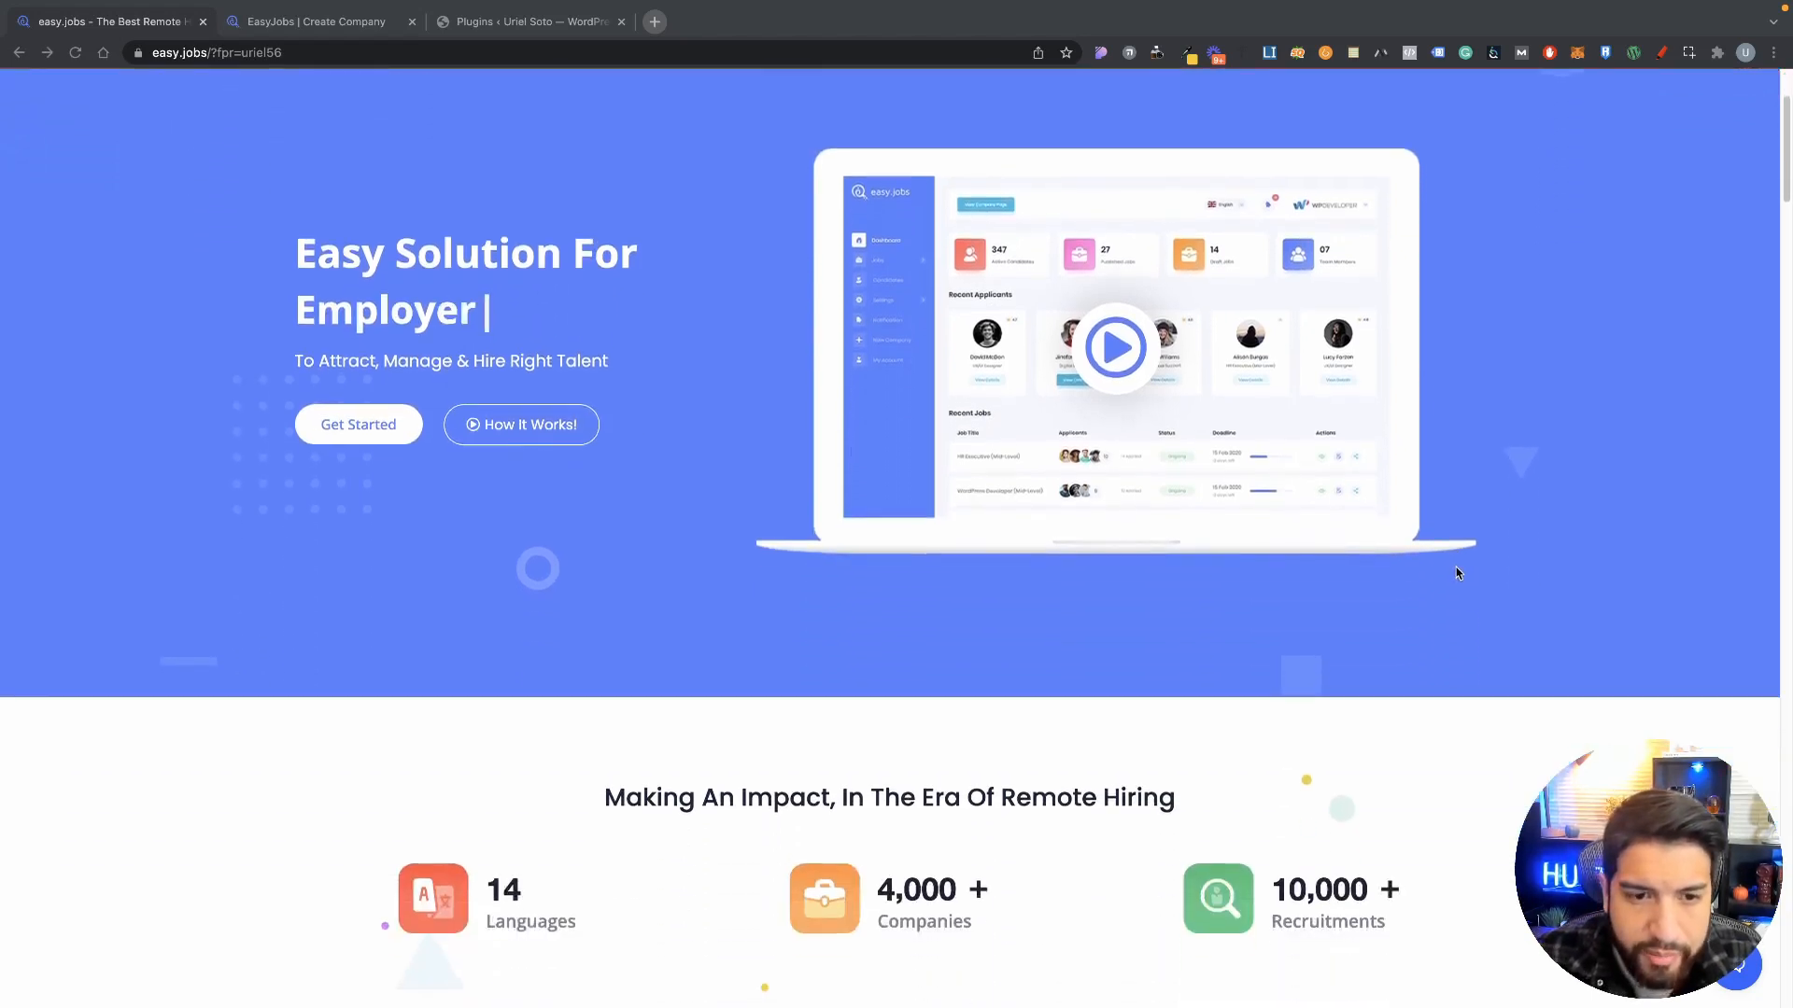
scroll(1459, 576, "down", 8)
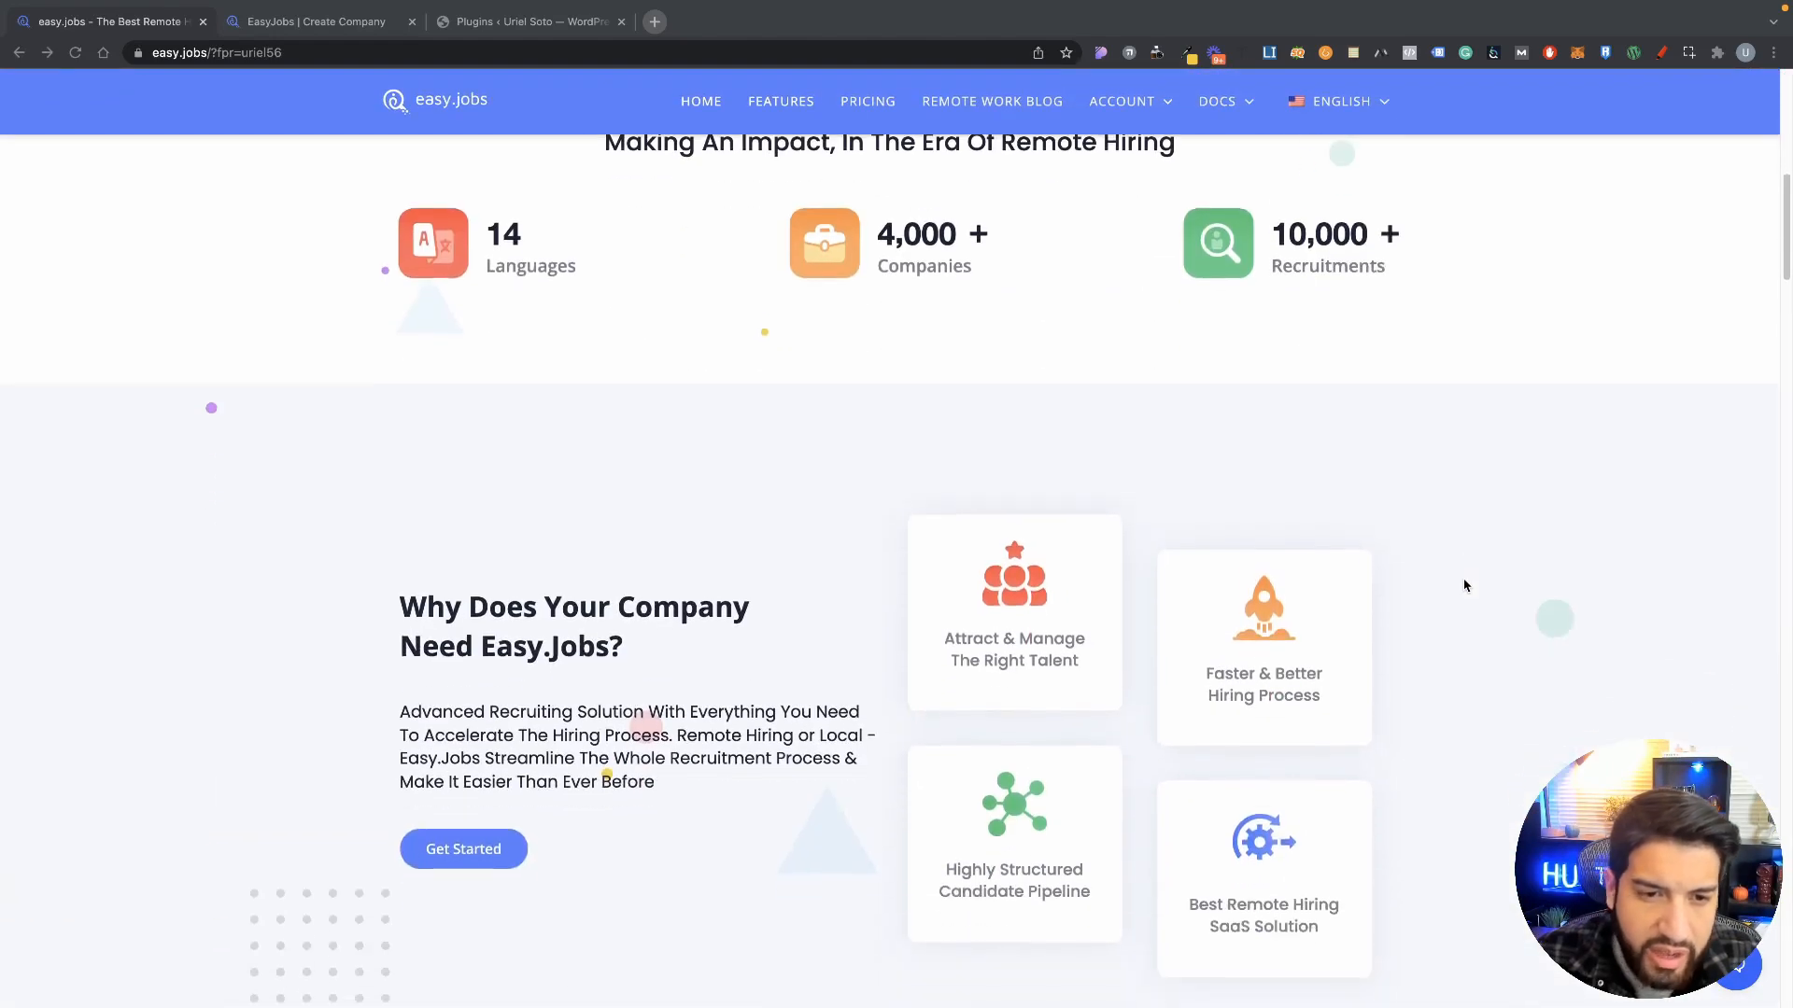
scroll(1464, 585, "down", 8)
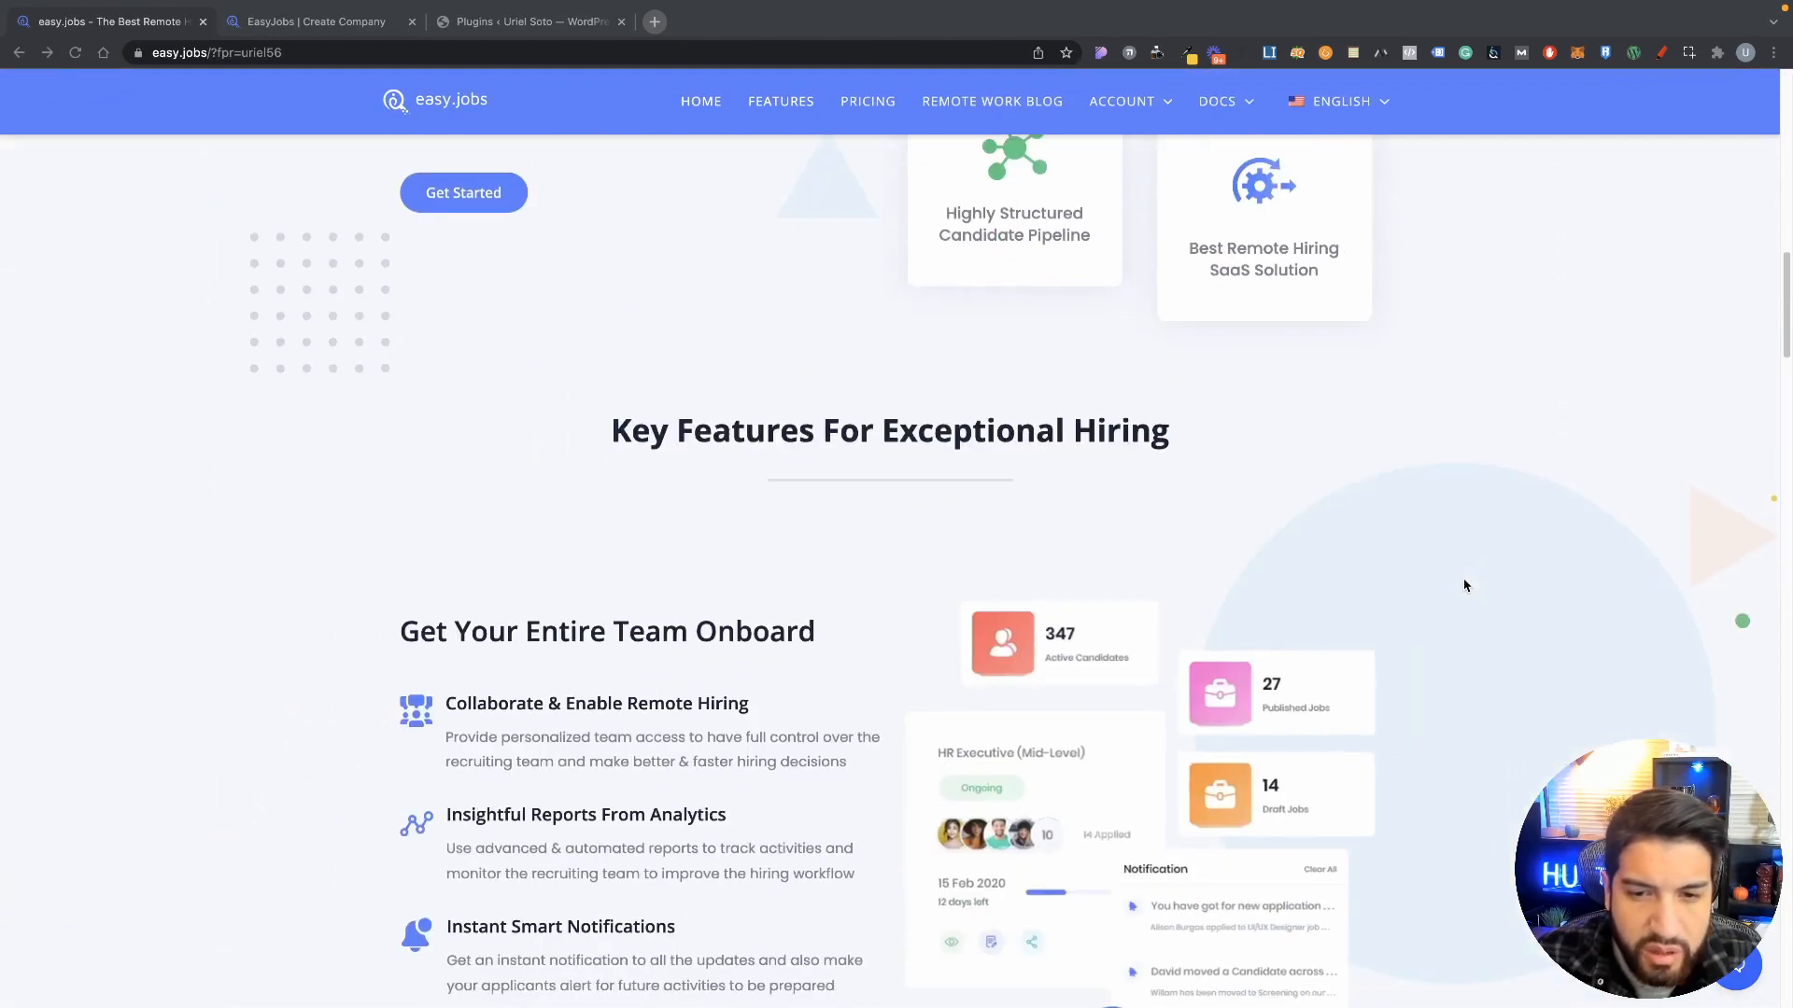
scroll(1464, 585, "down", 7)
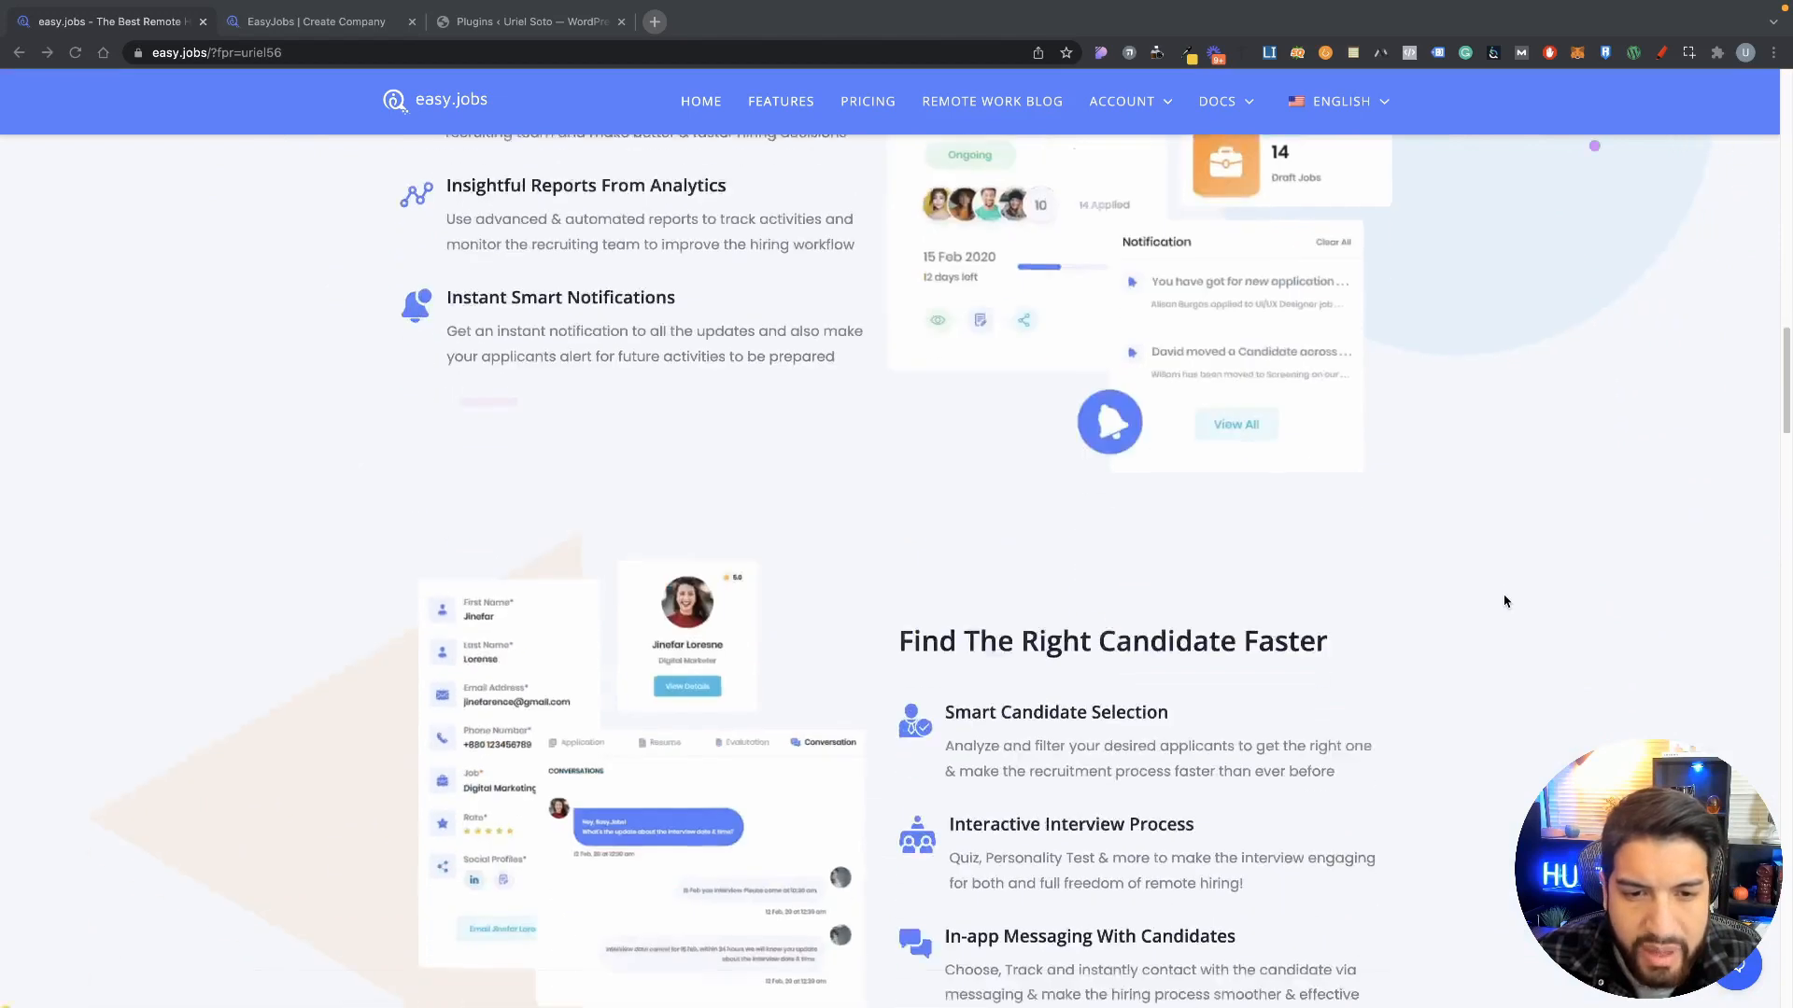
scroll(1507, 602, "down", 3)
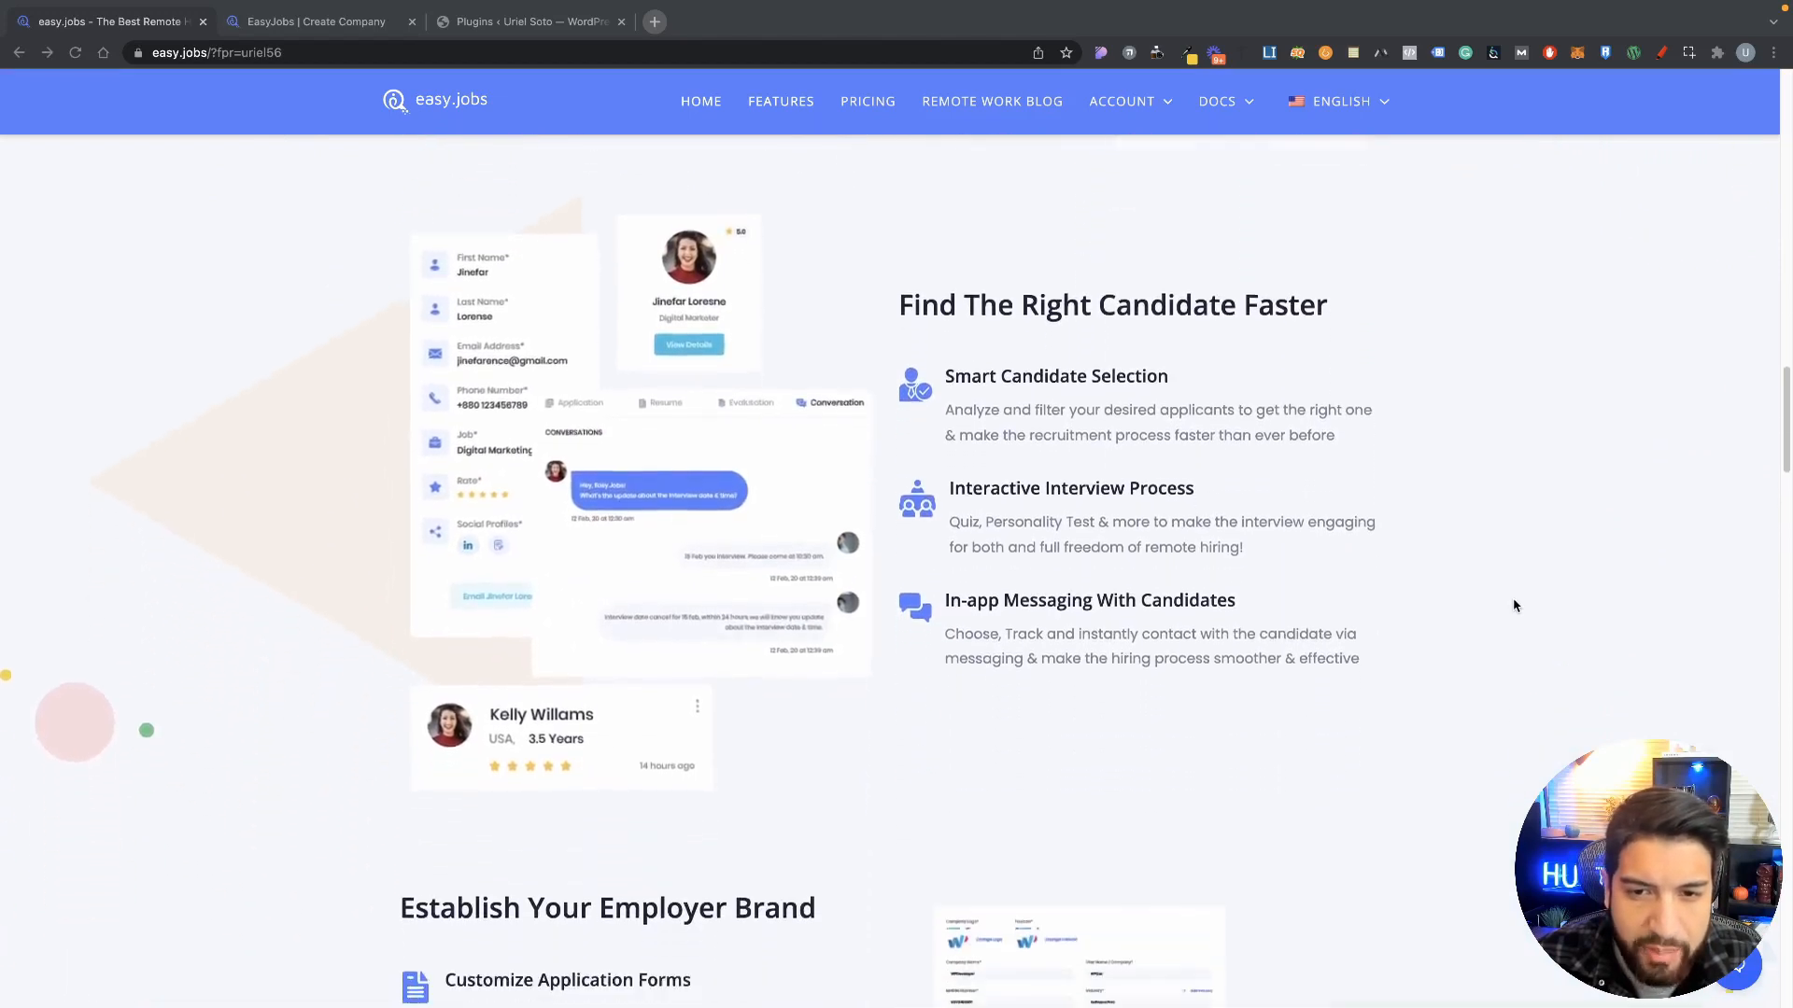
scroll(1515, 605, "down", 1)
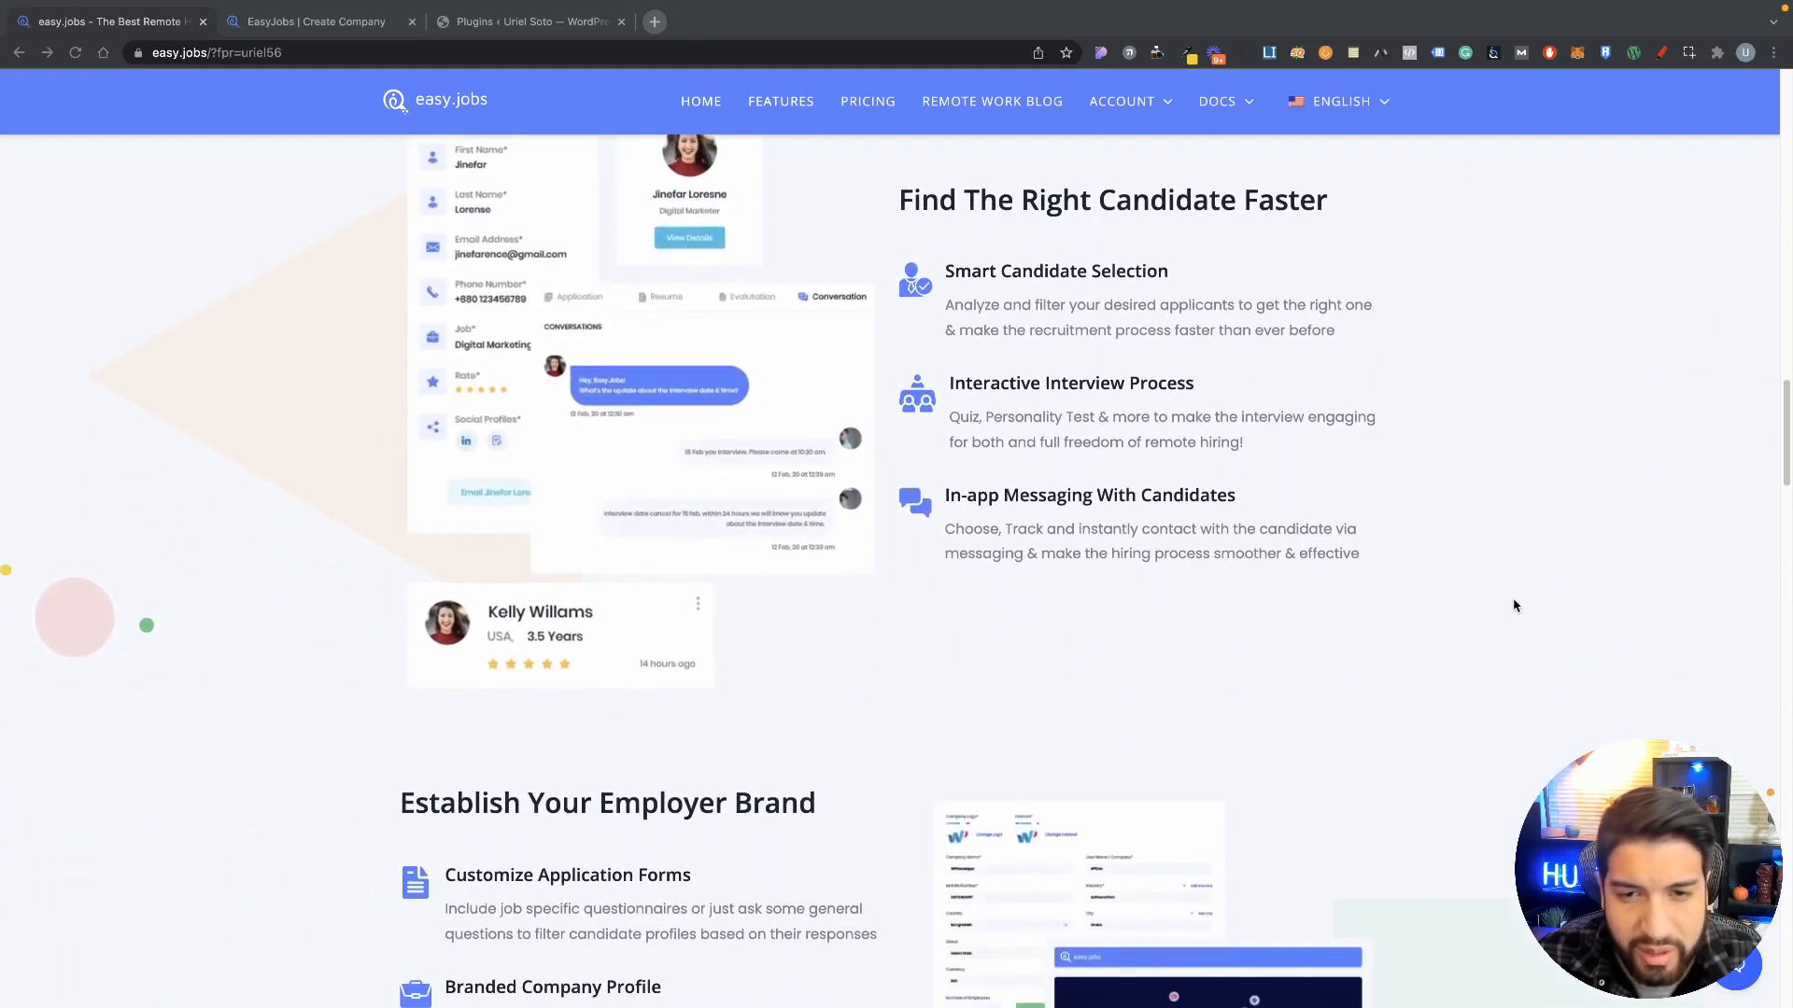
scroll(1514, 605, "down", 4)
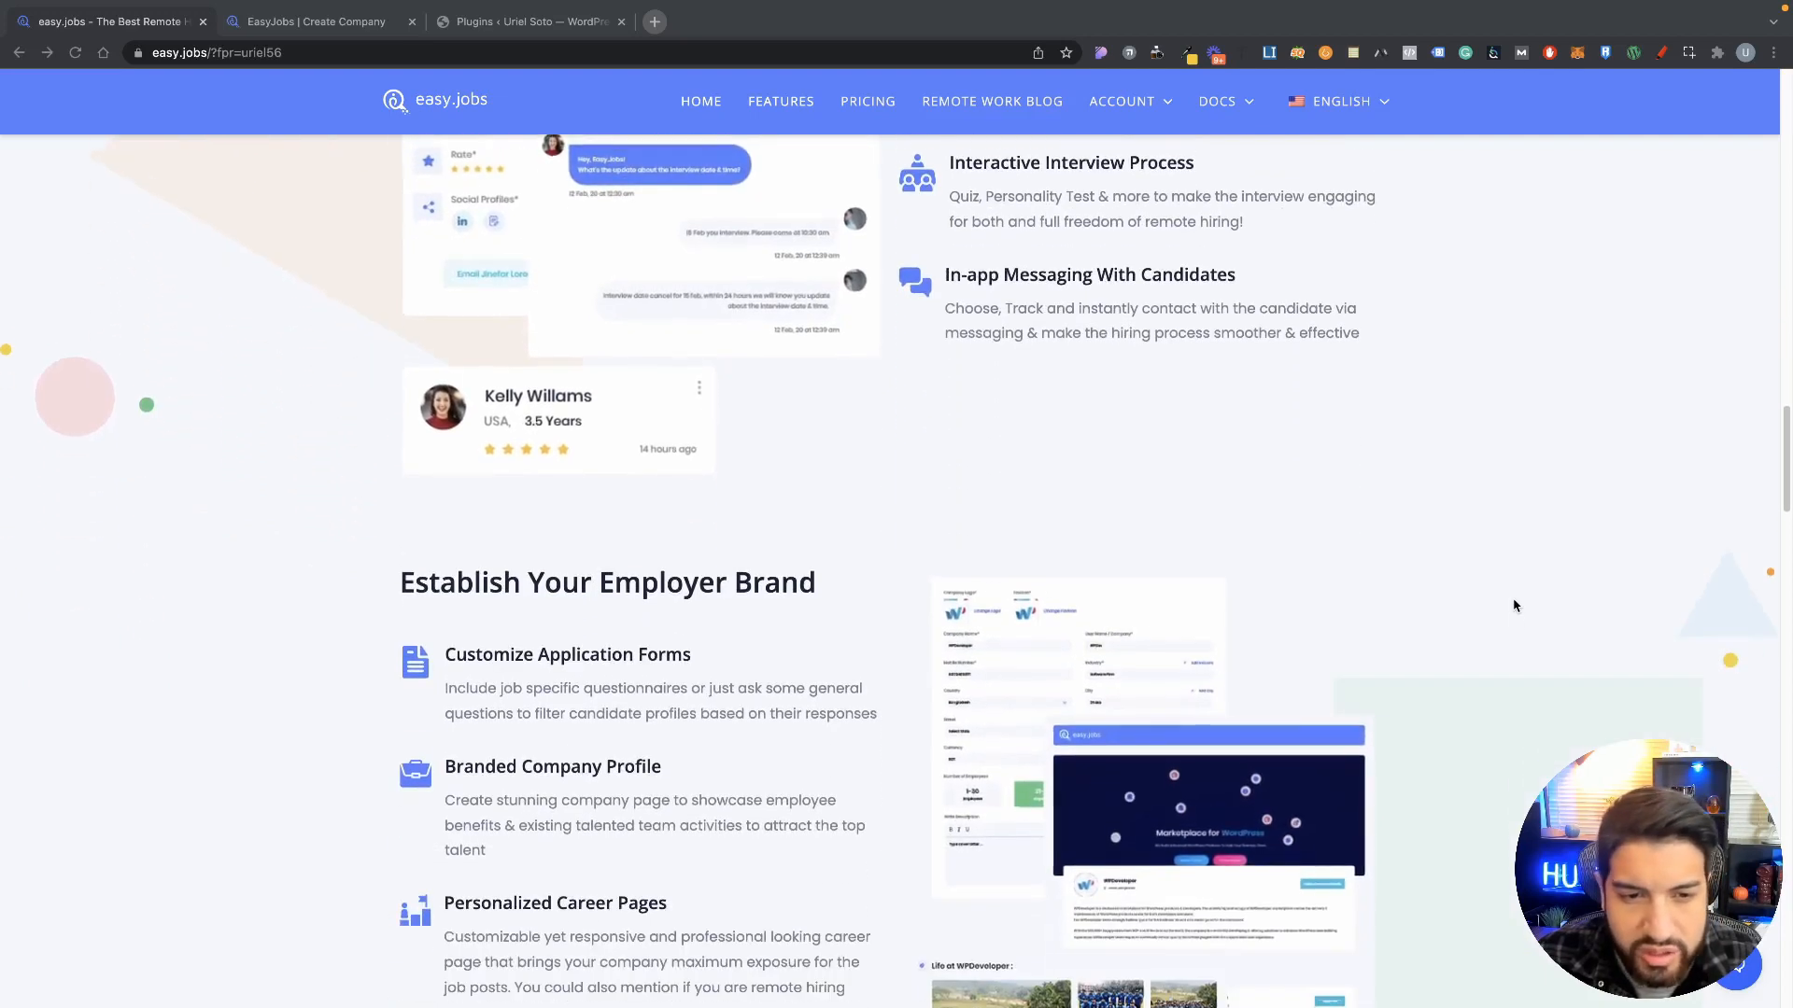
scroll(1515, 605, "down", 5)
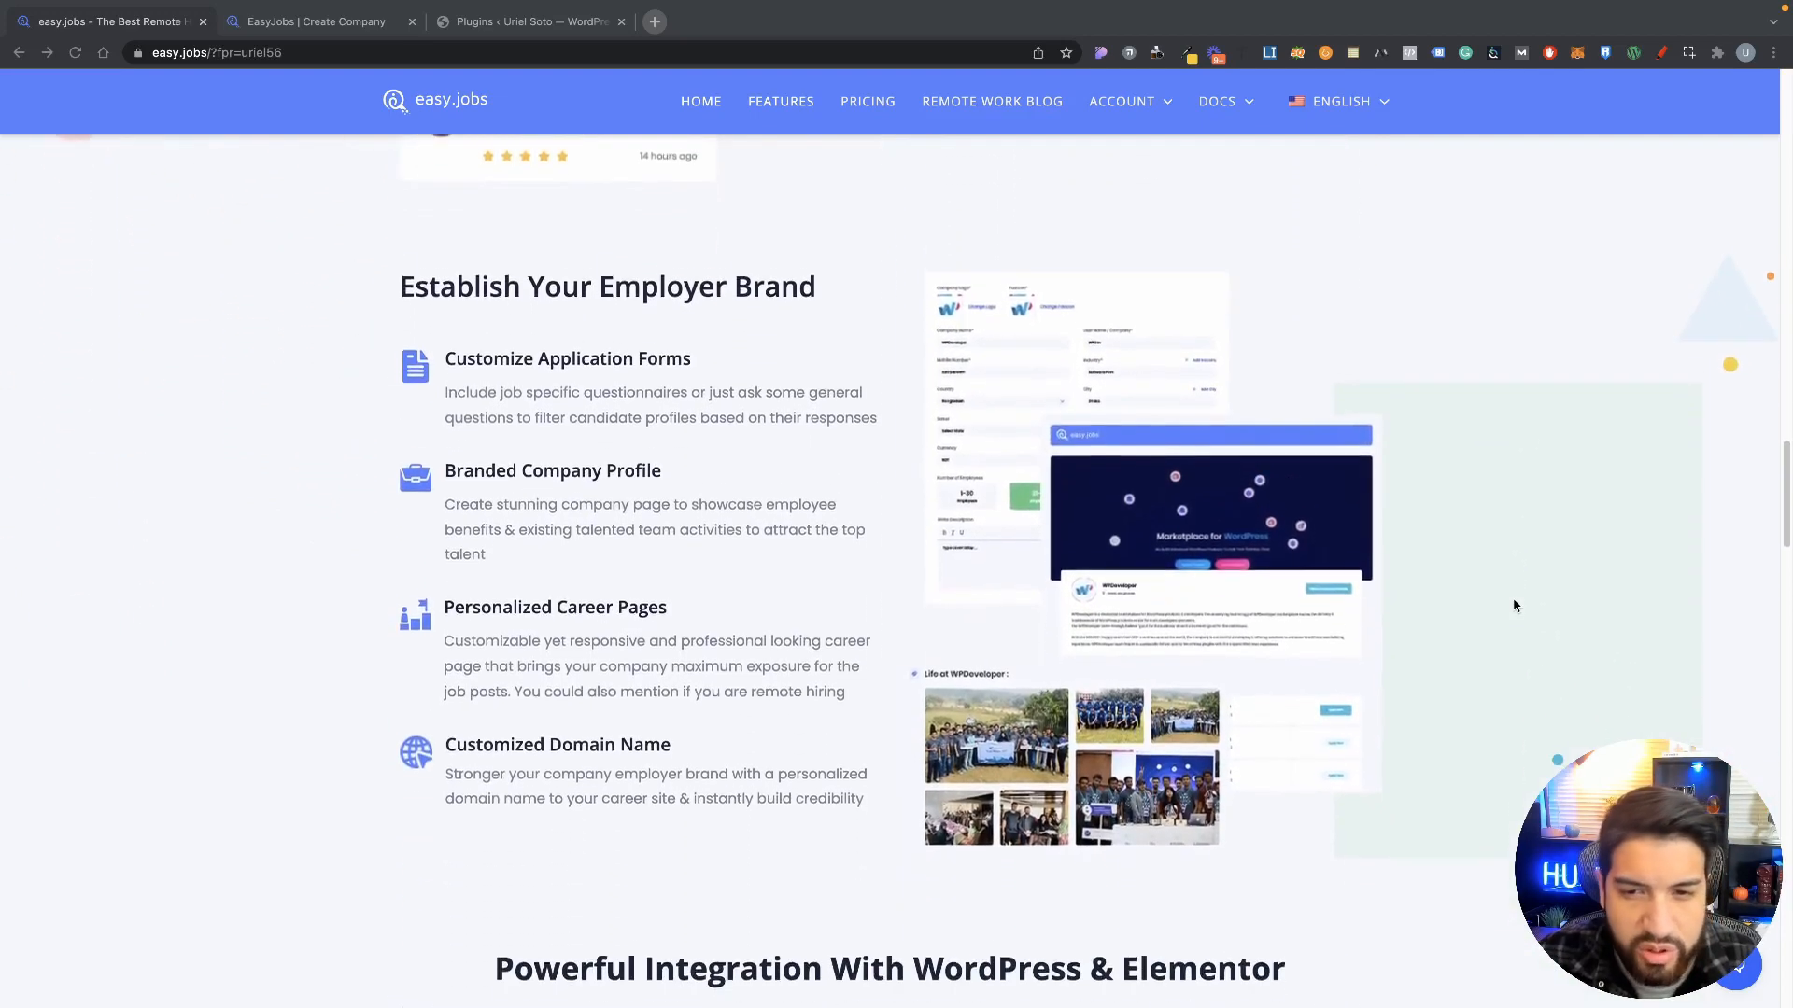
scroll(1515, 605, "down", 8)
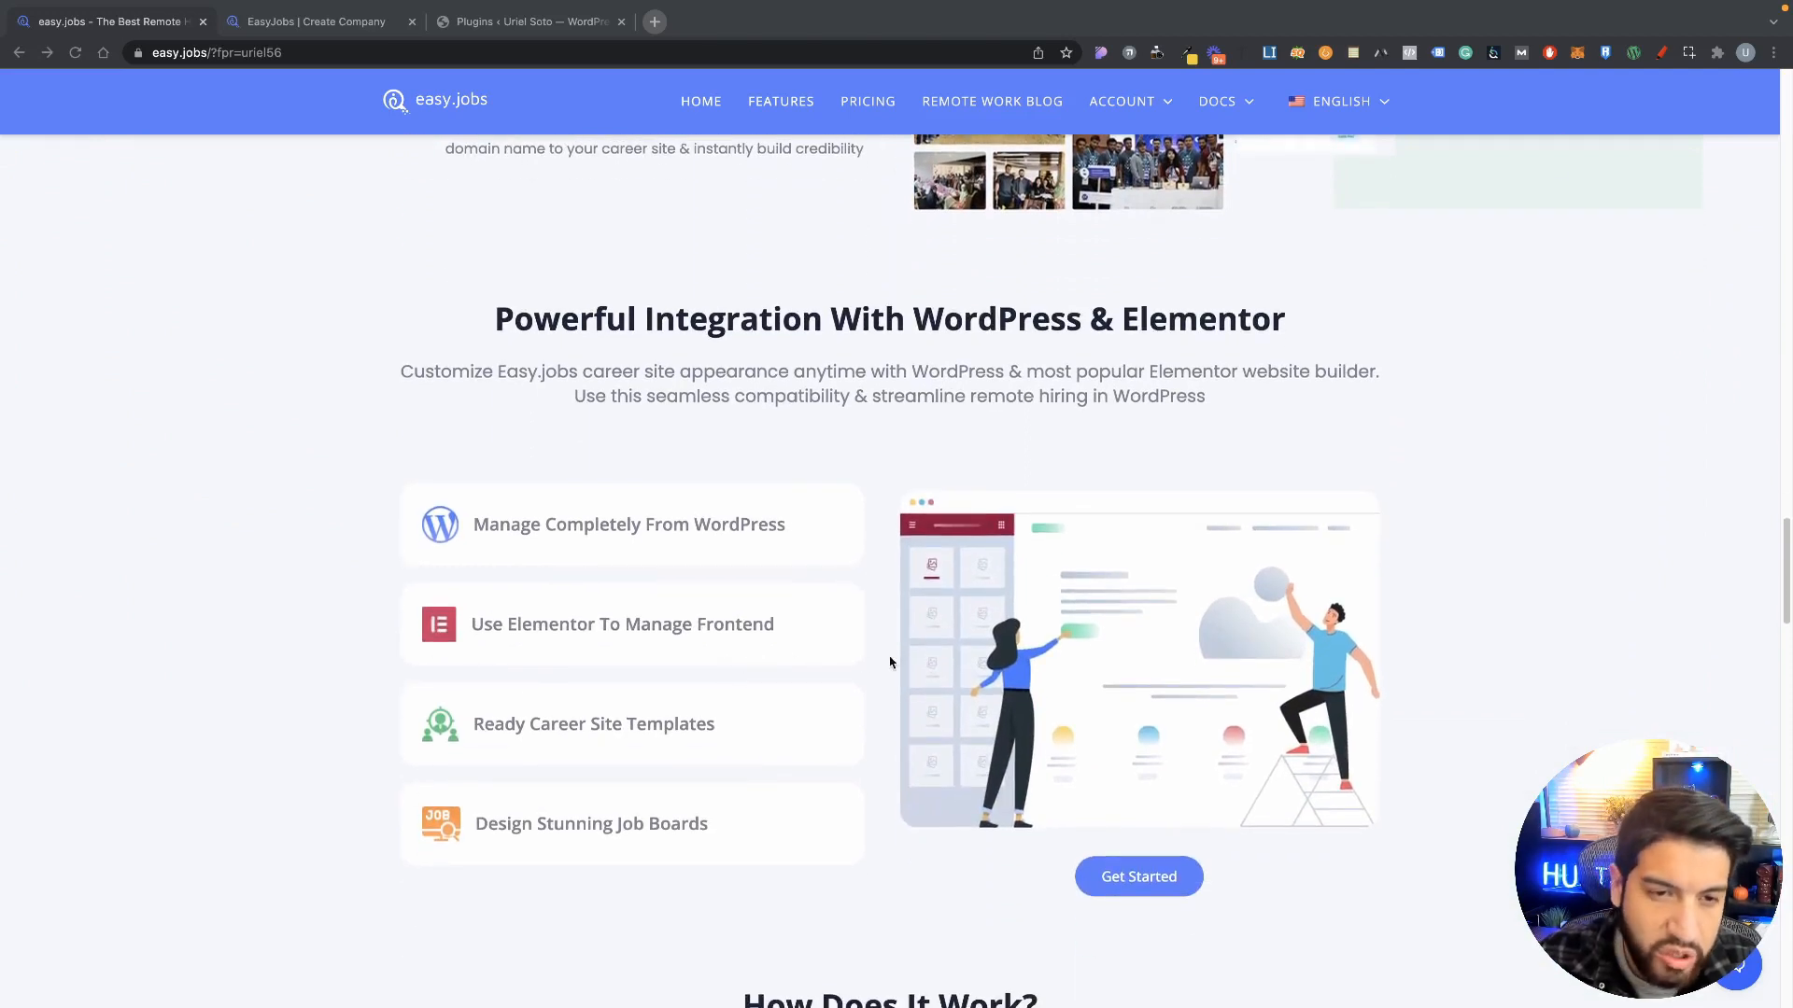
scroll(1031, 598, "down", 1)
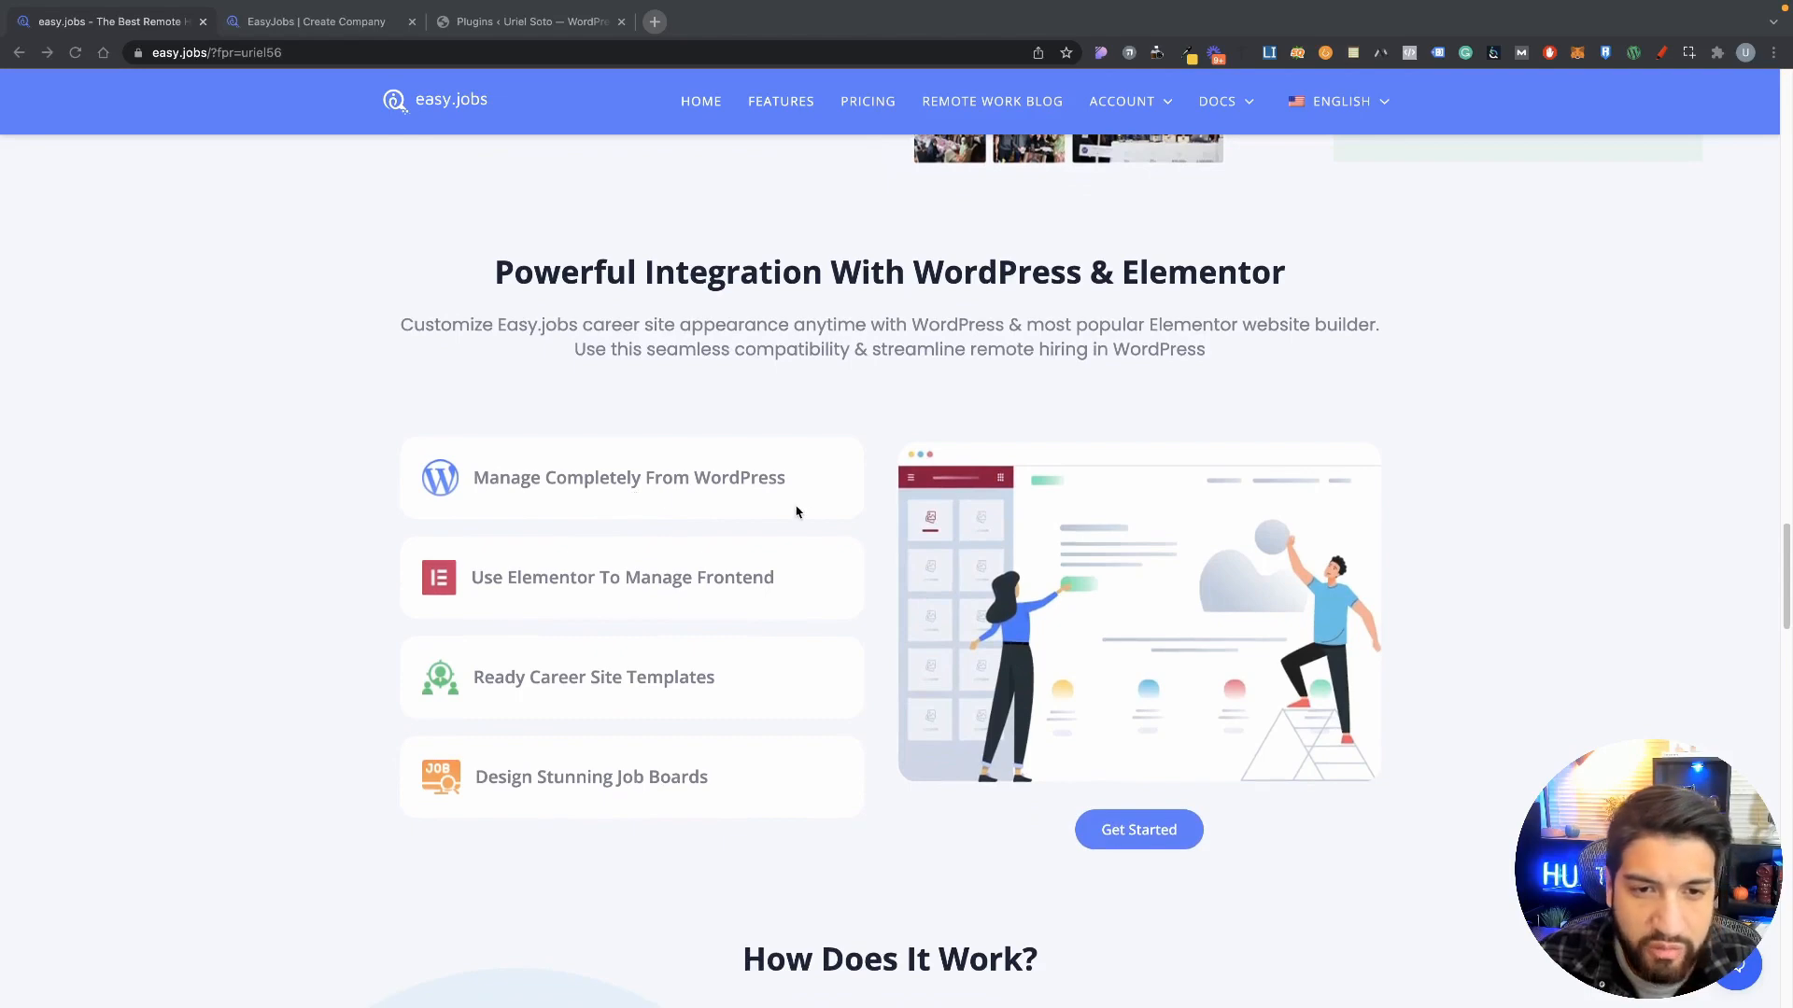
scroll(1106, 585, "down", 6)
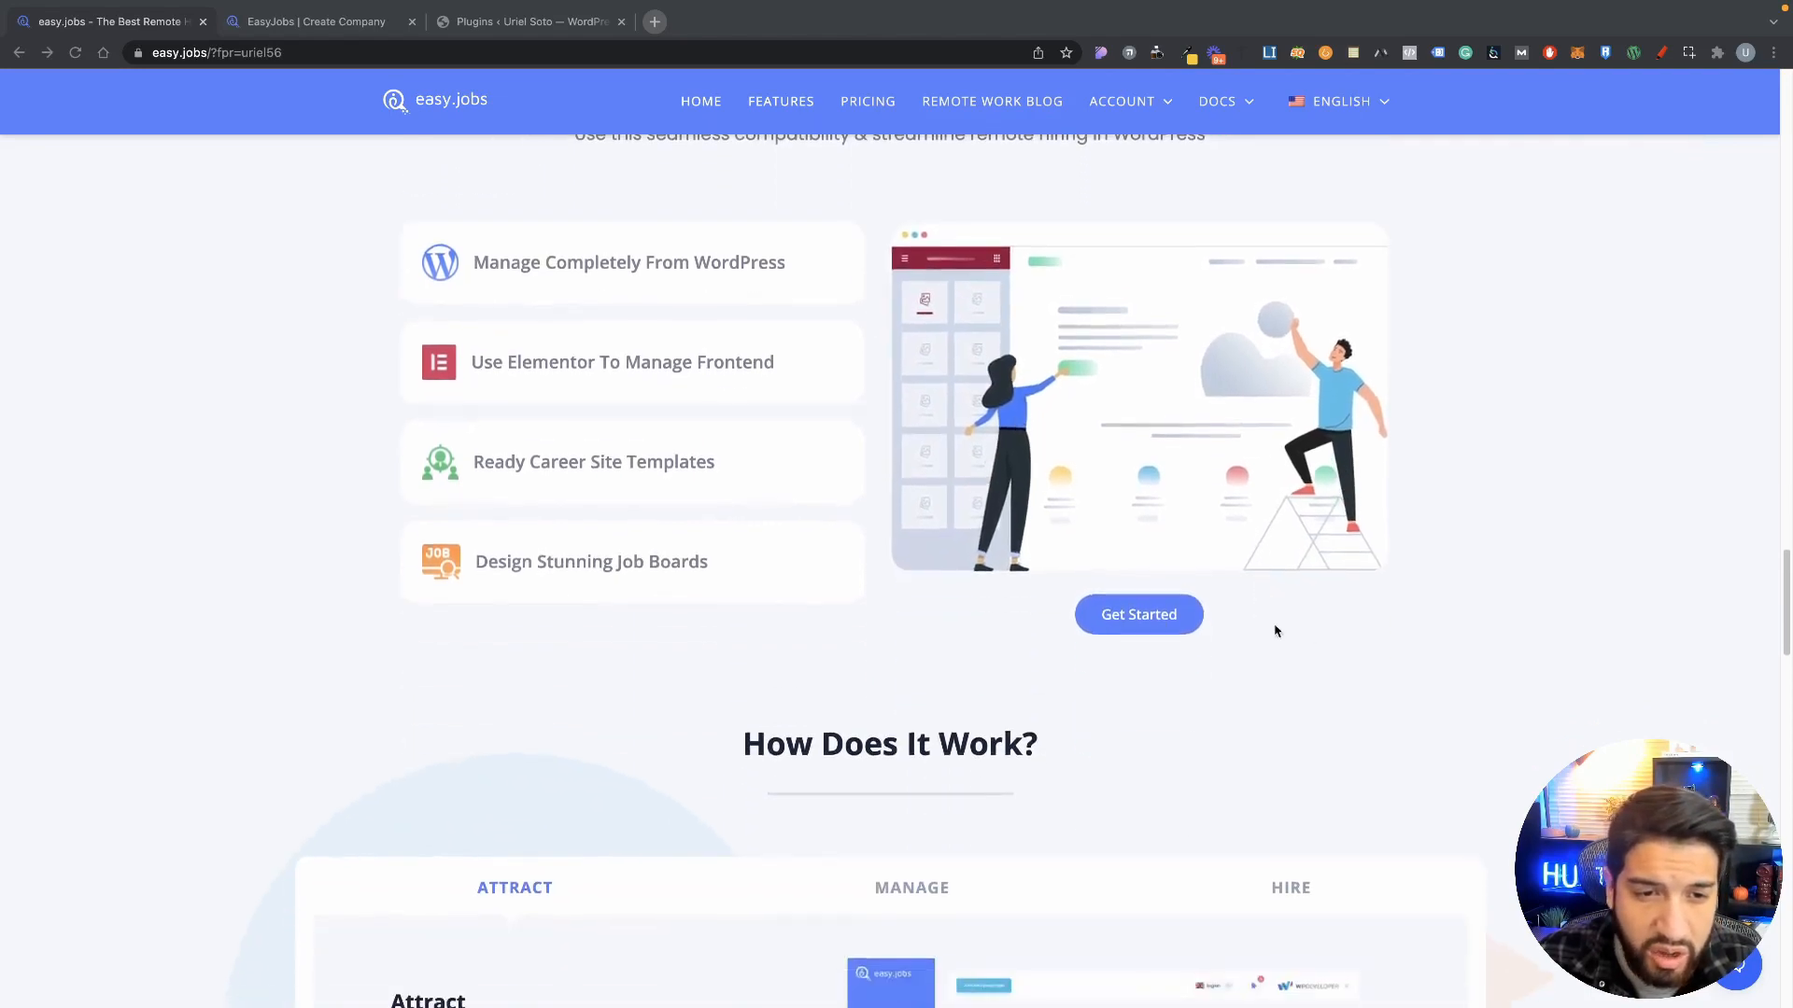
scroll(1554, 728, "down", 8)
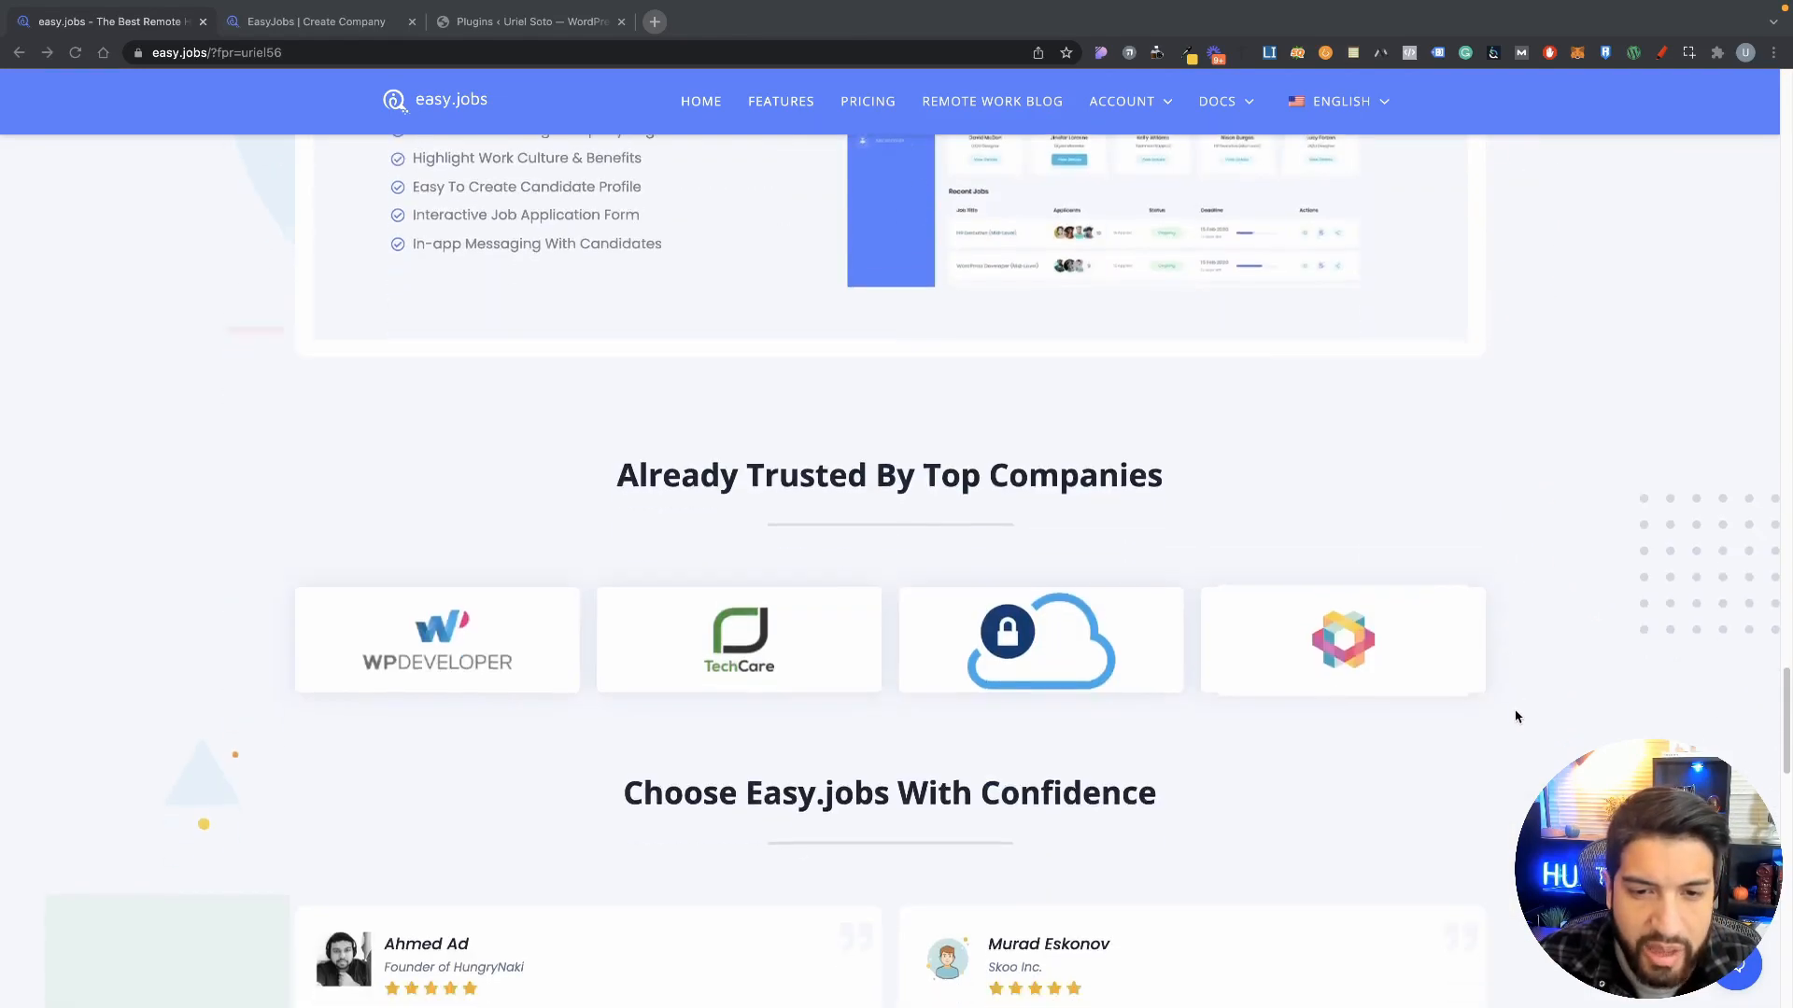
scroll(1488, 704, "up", 7)
scroll(1497, 691, "down", 15)
scroll(1497, 696, "up", 10)
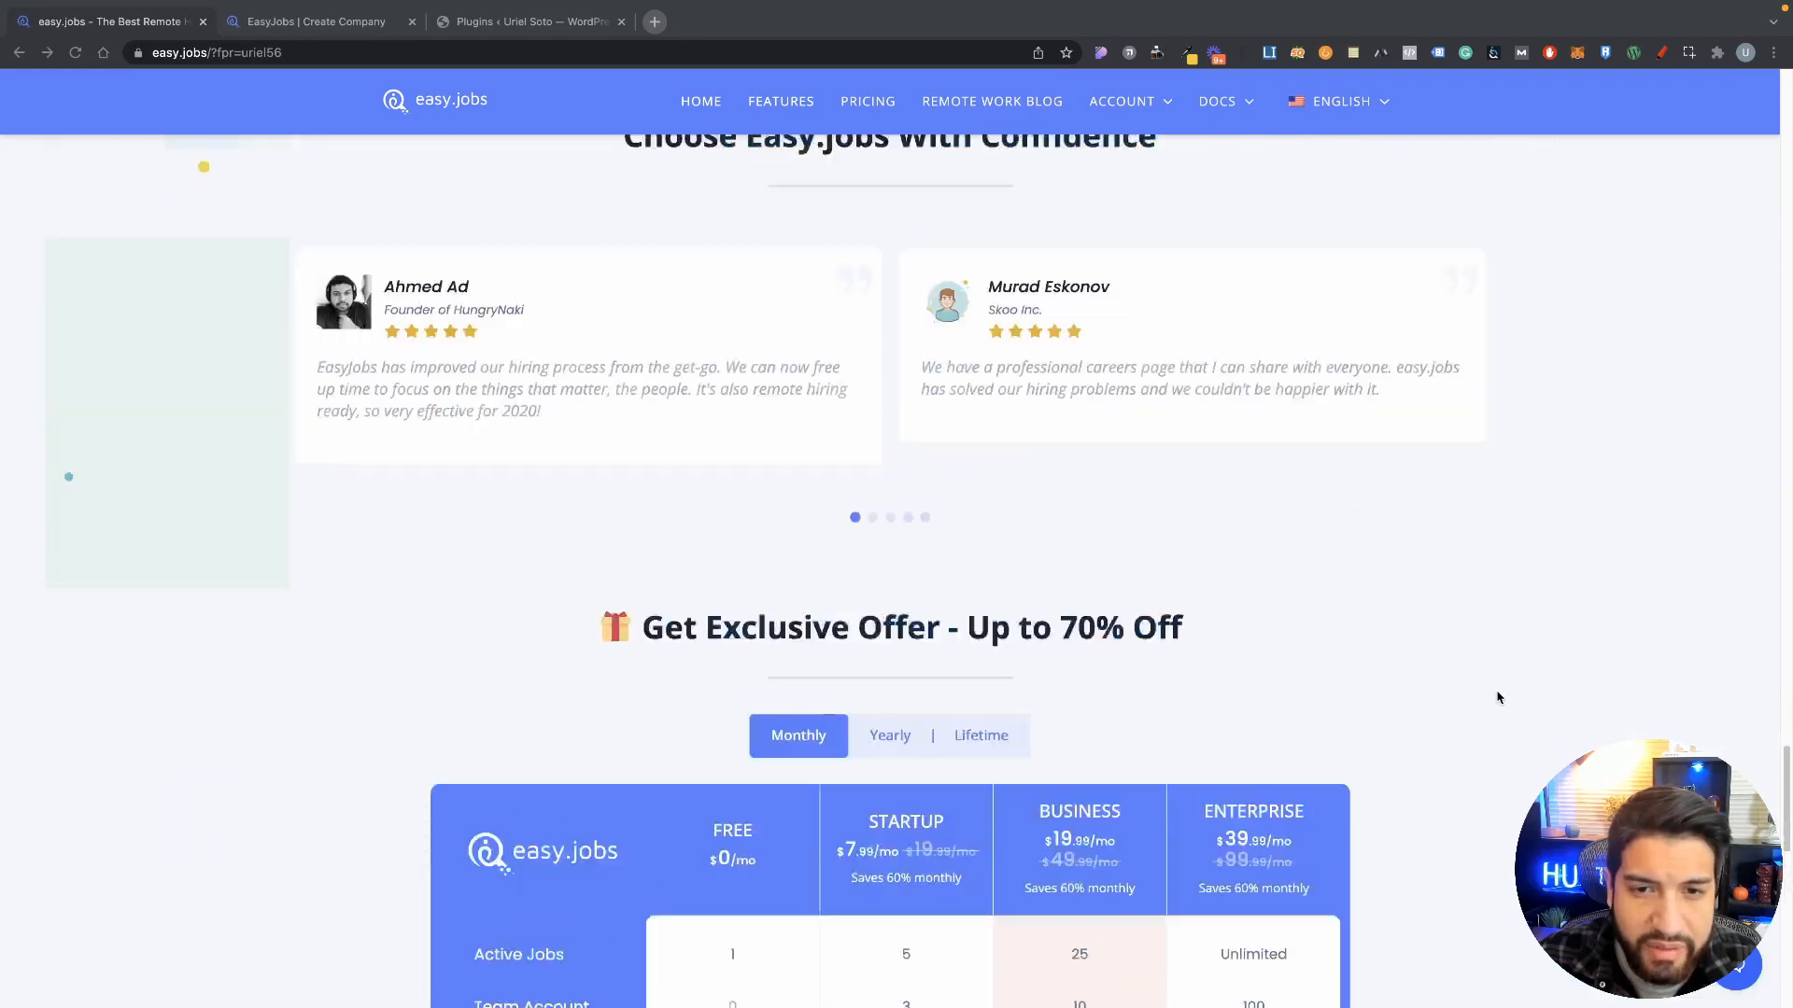
scroll(1496, 696, "down", 3)
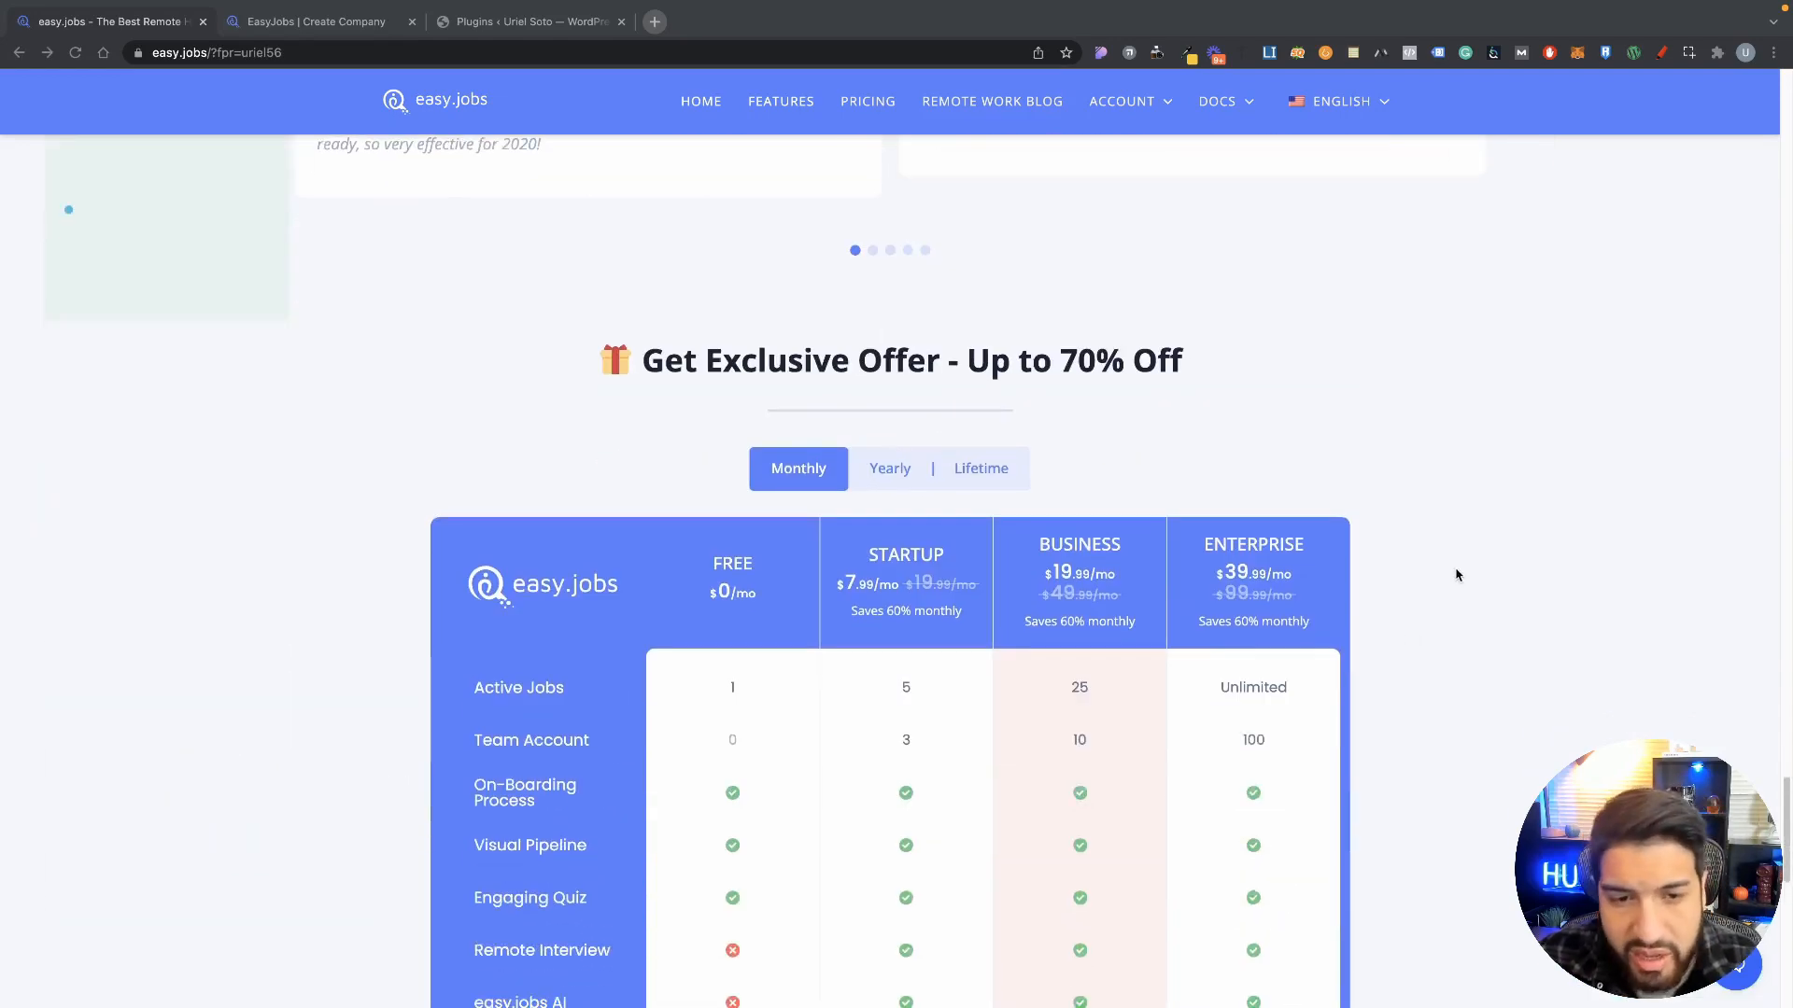
scroll(1453, 574, "down", 5)
scroll(1452, 576, "down", 6)
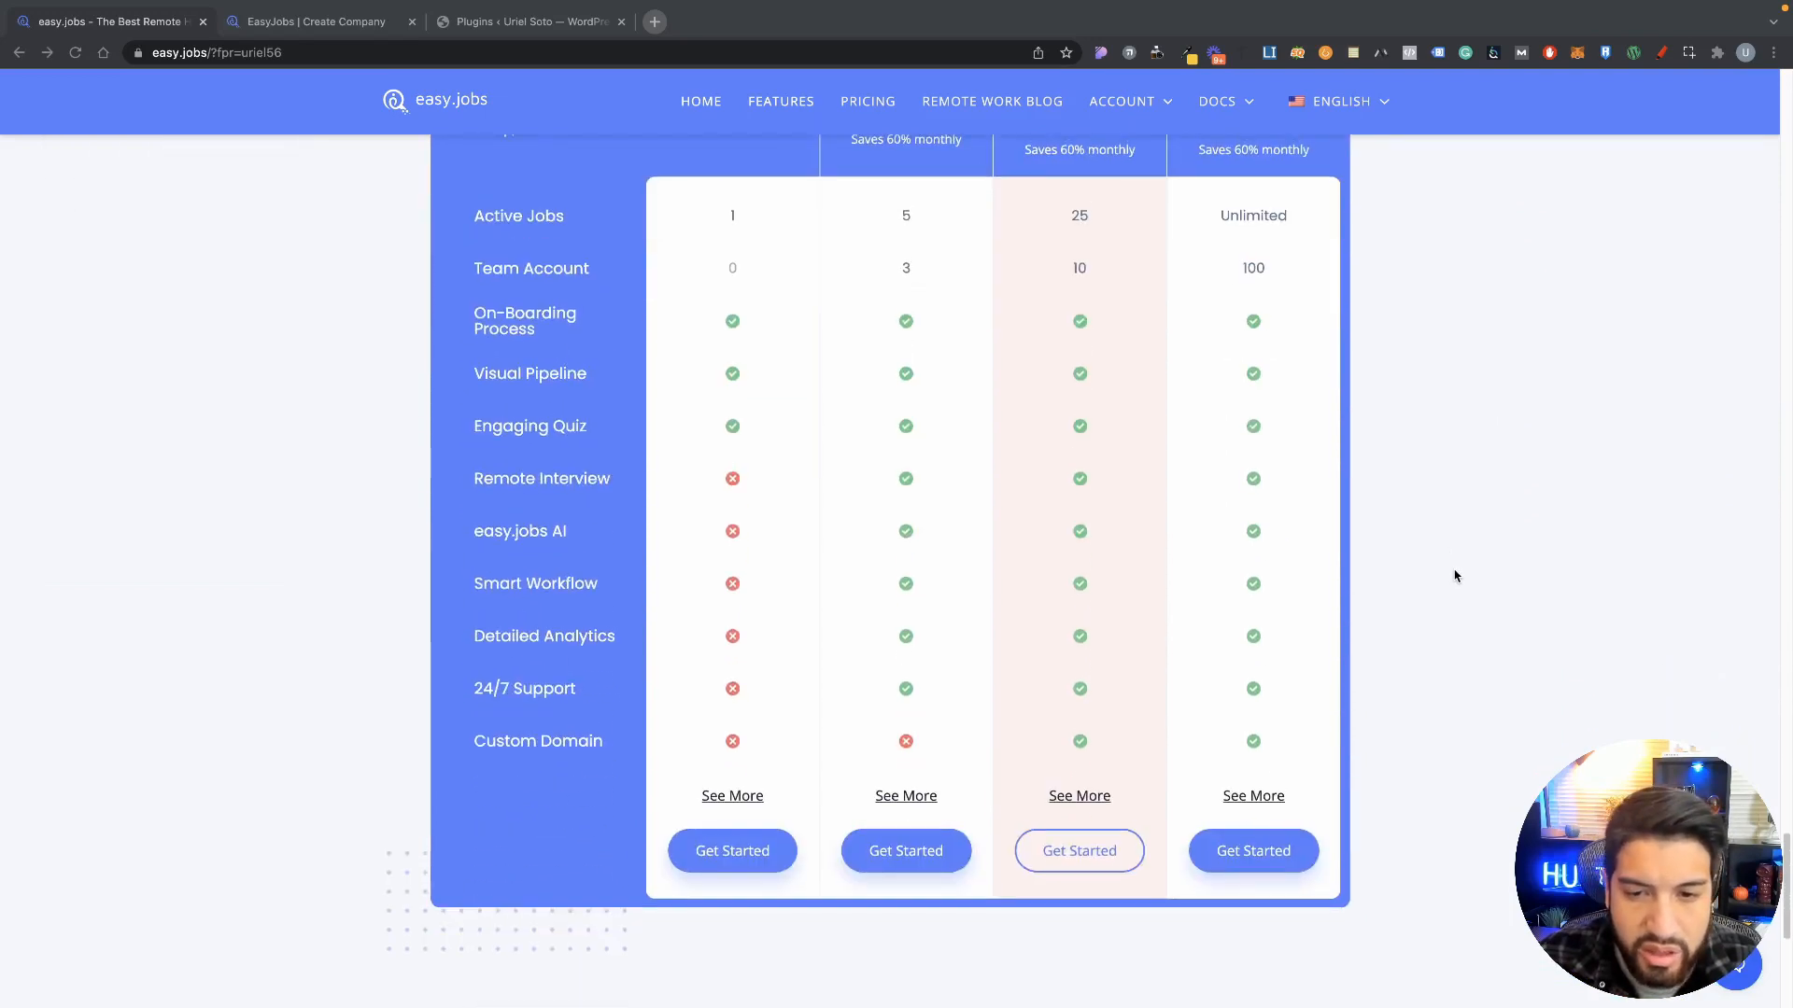
scroll(1454, 573, "up", 19)
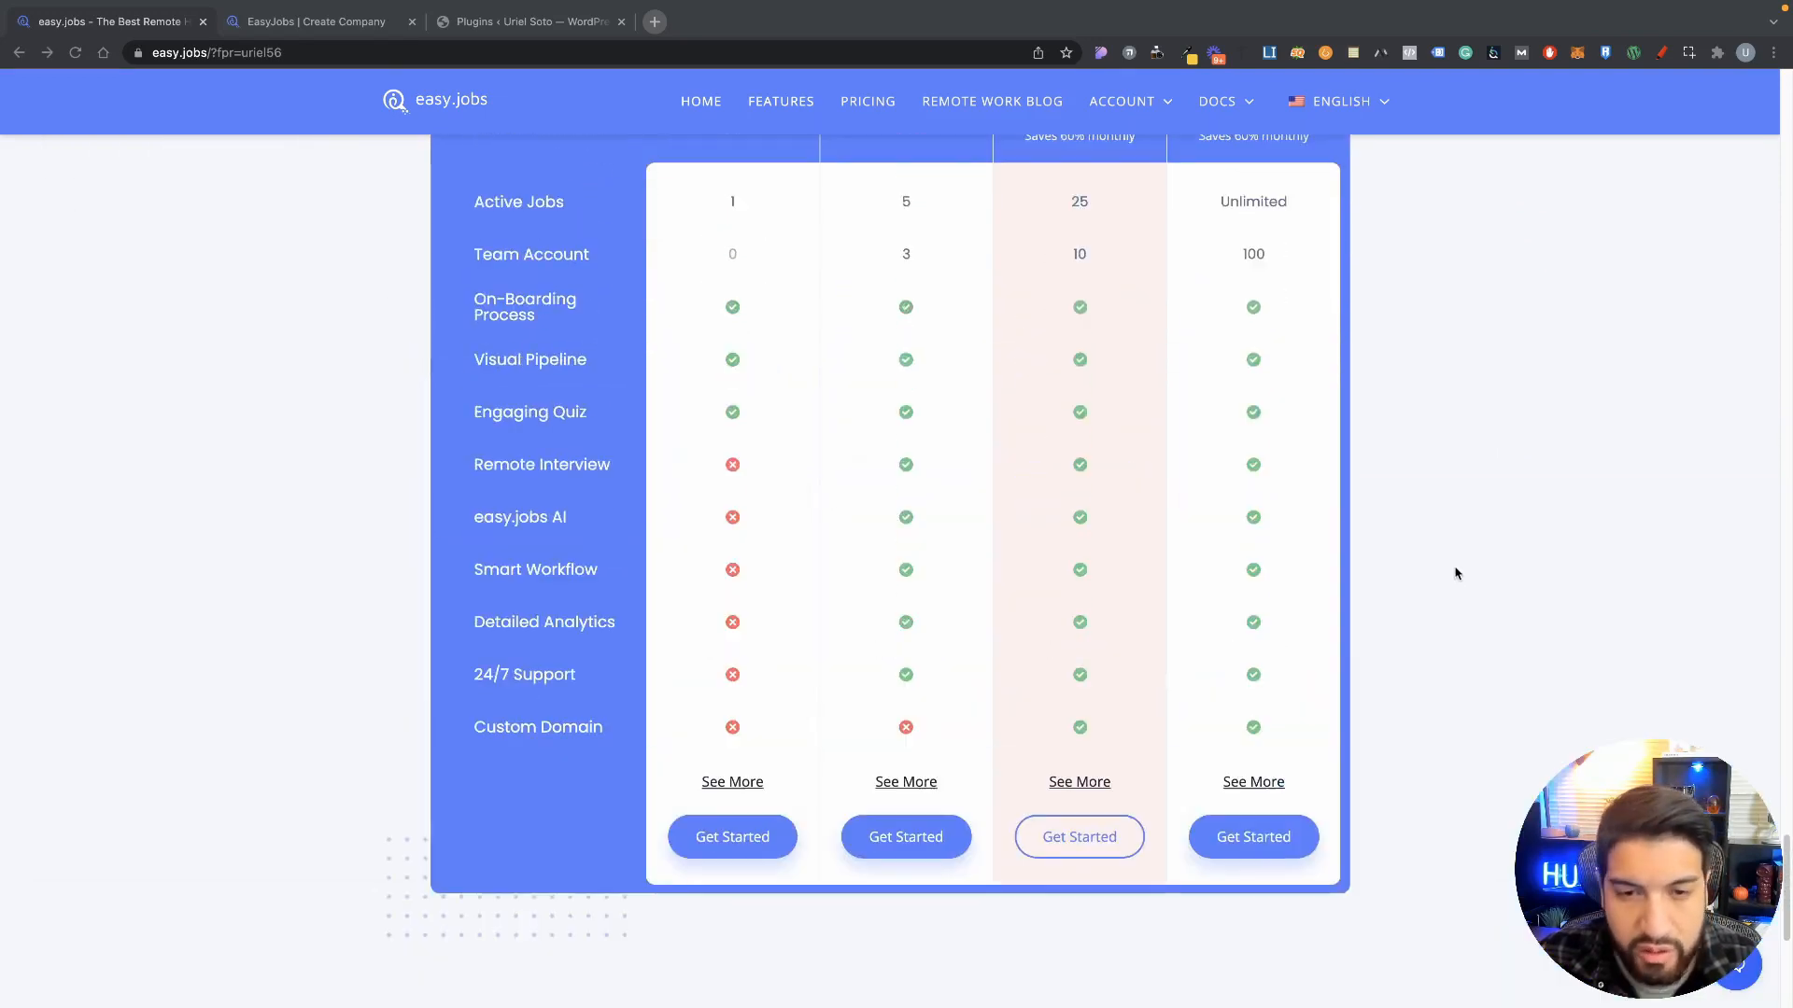
scroll(1457, 570, "up", 6)
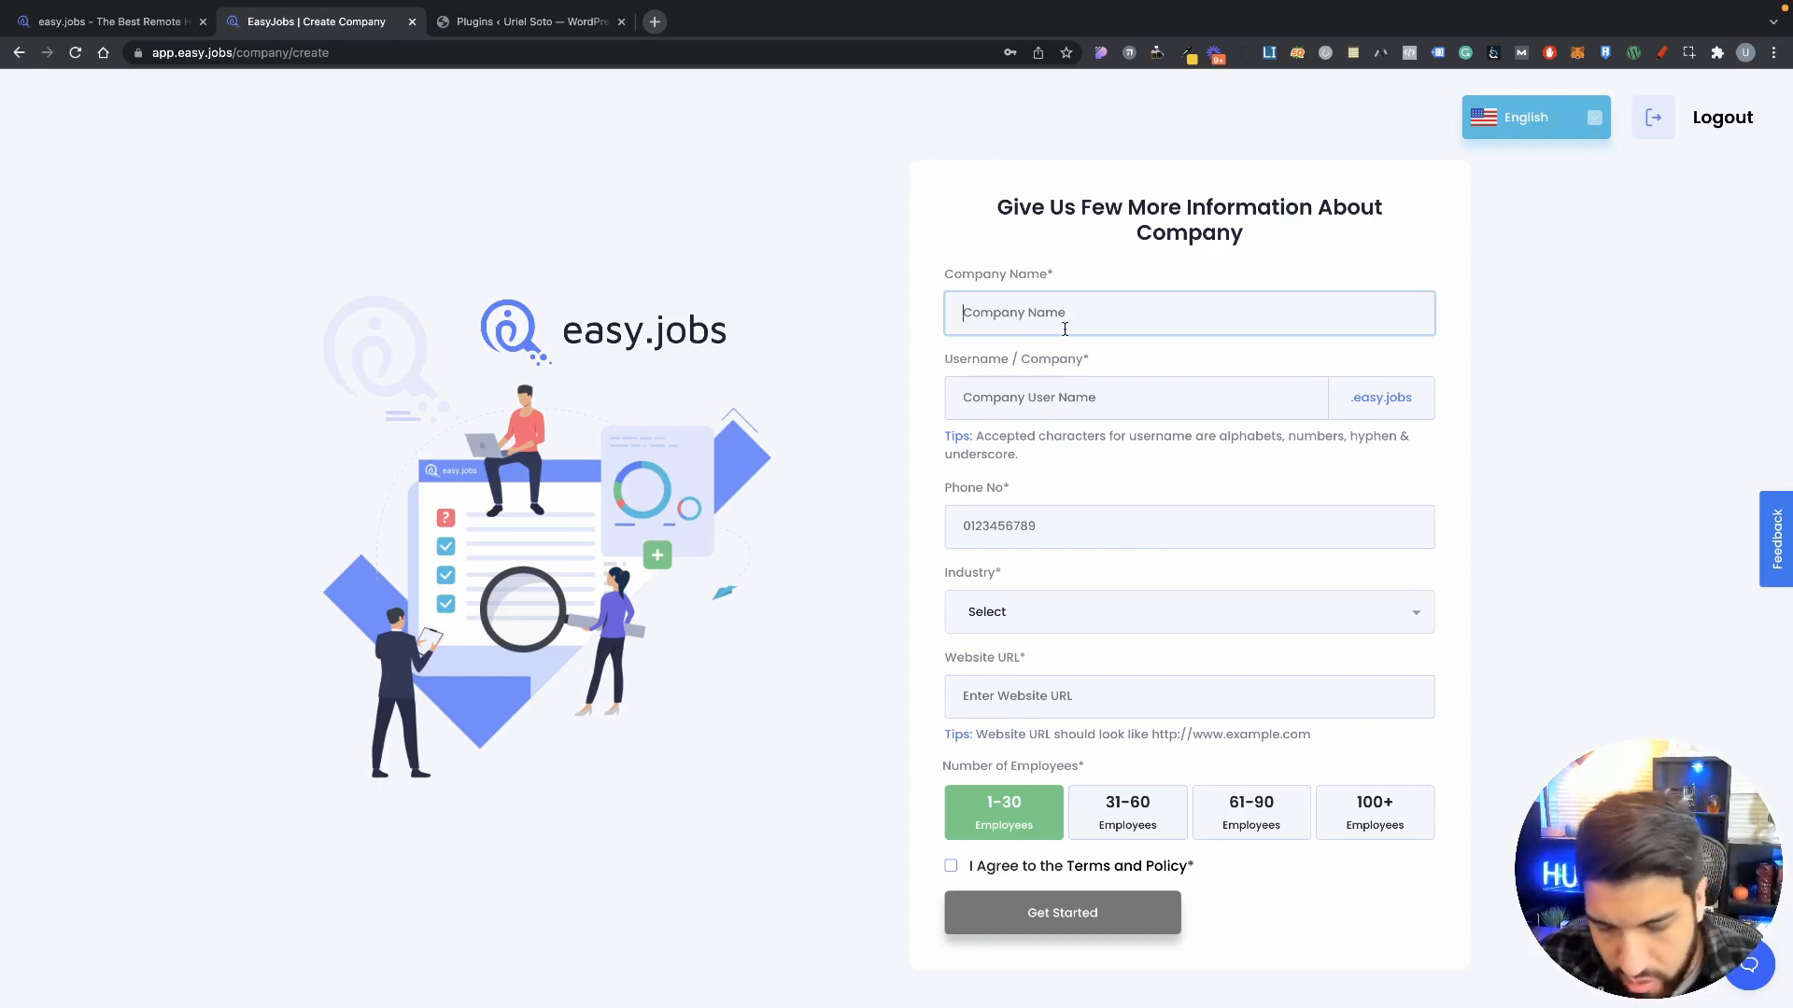
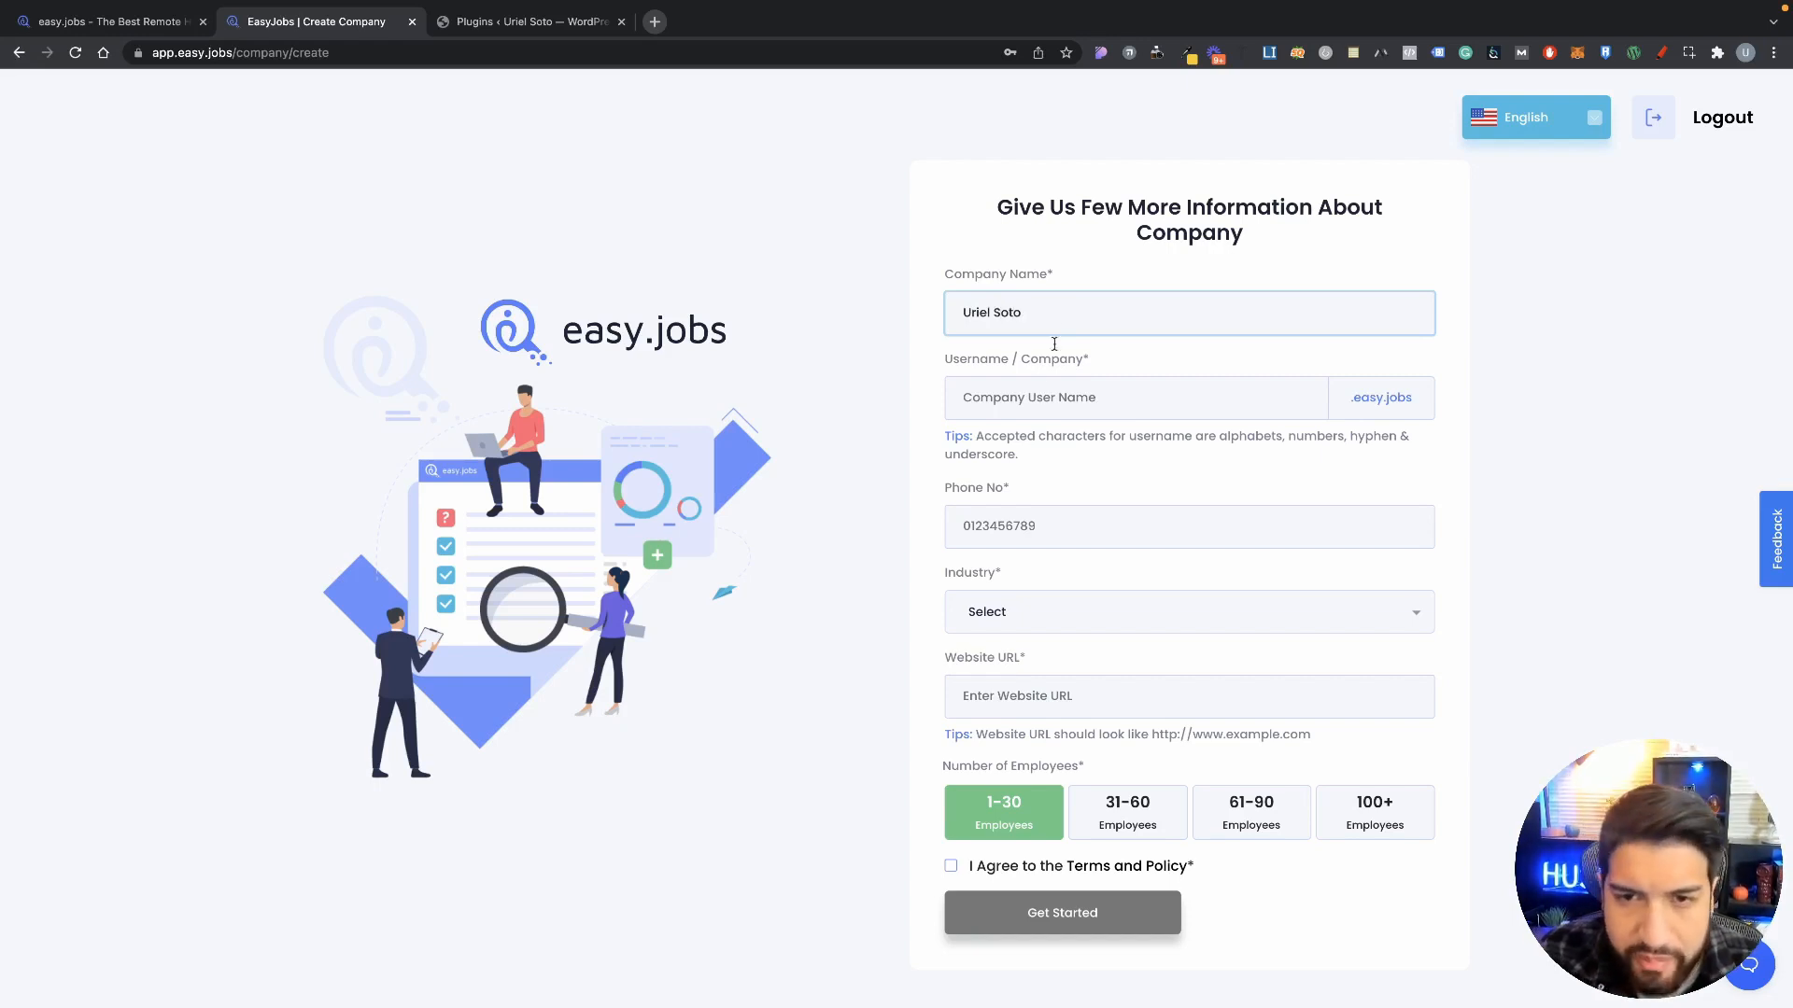
Step: Enter the company username and the company phone number
left_click(1052, 398)
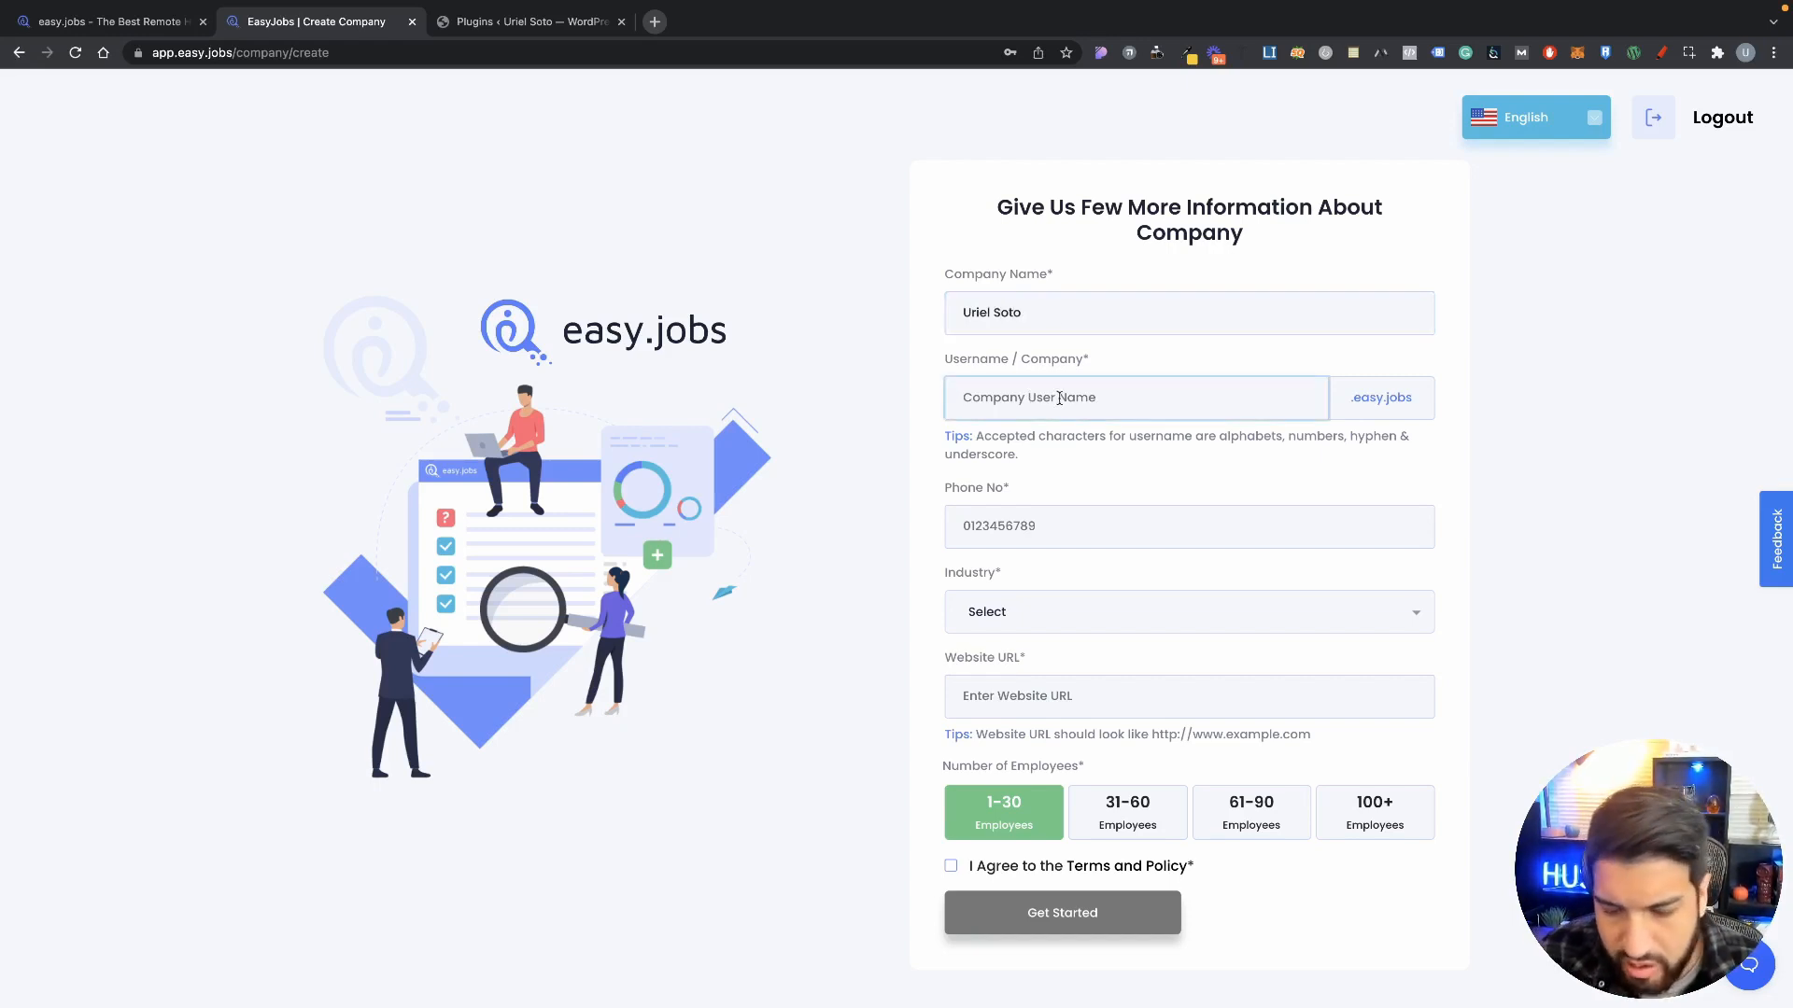
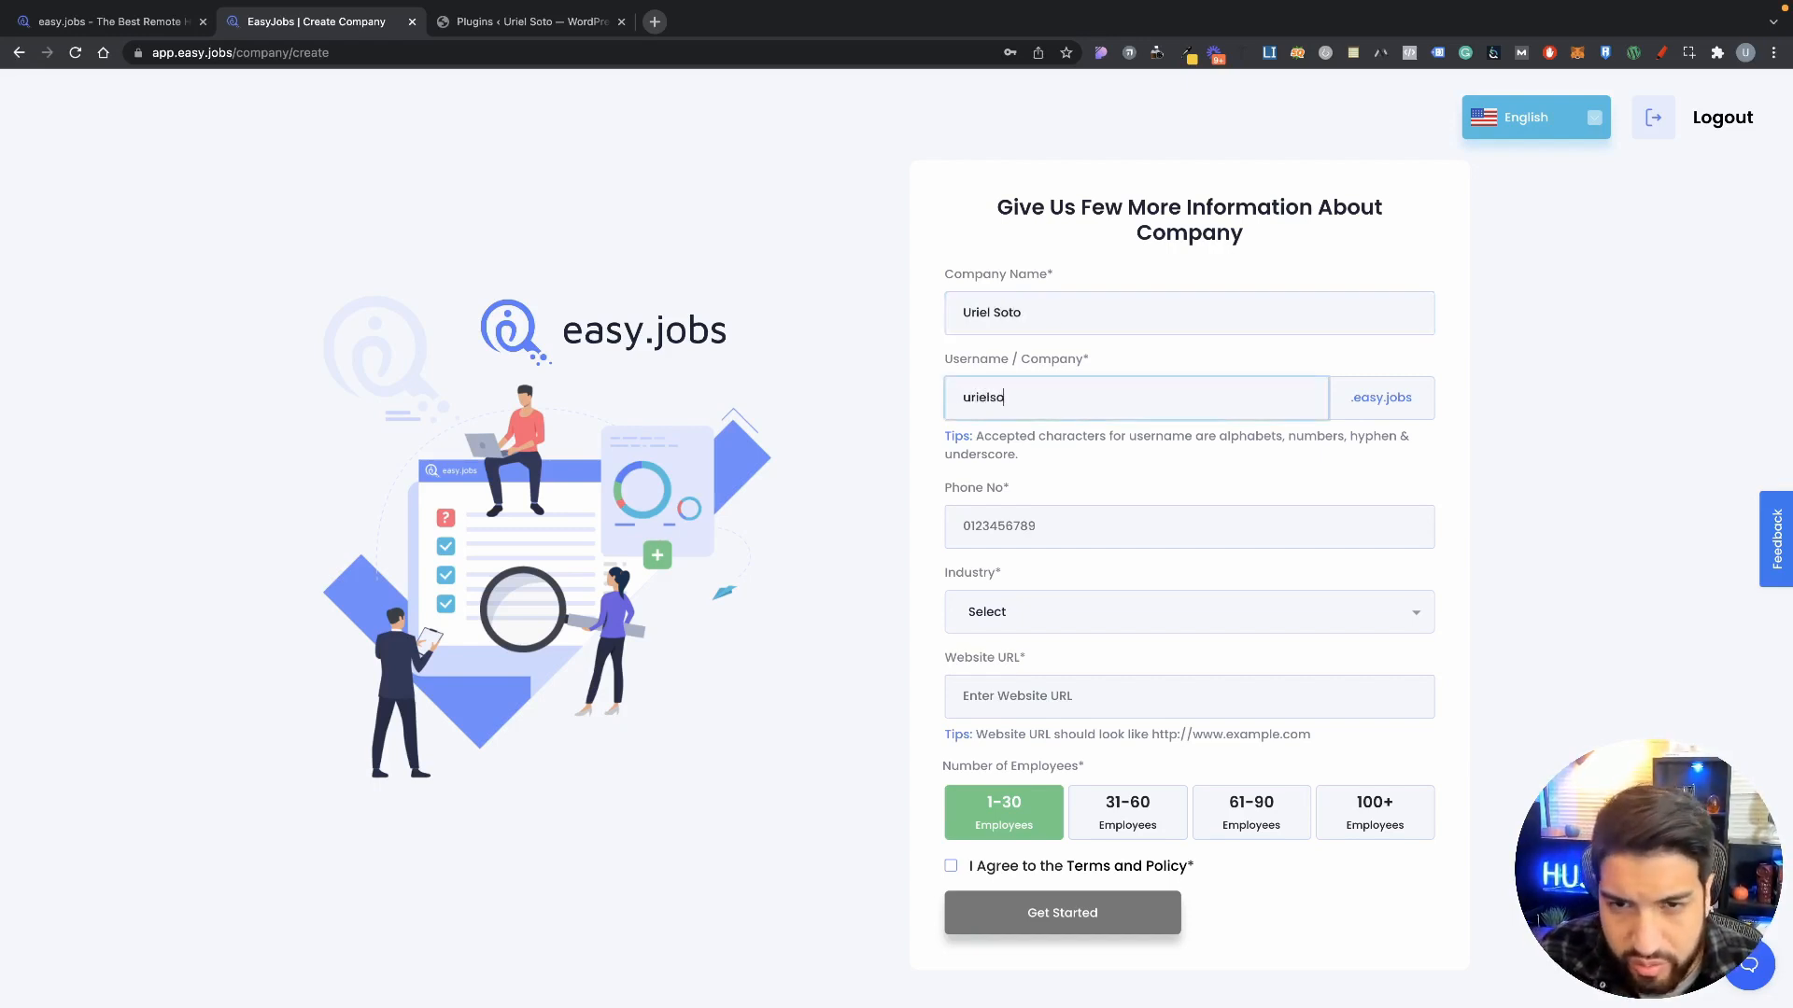
left_click(1485, 533)
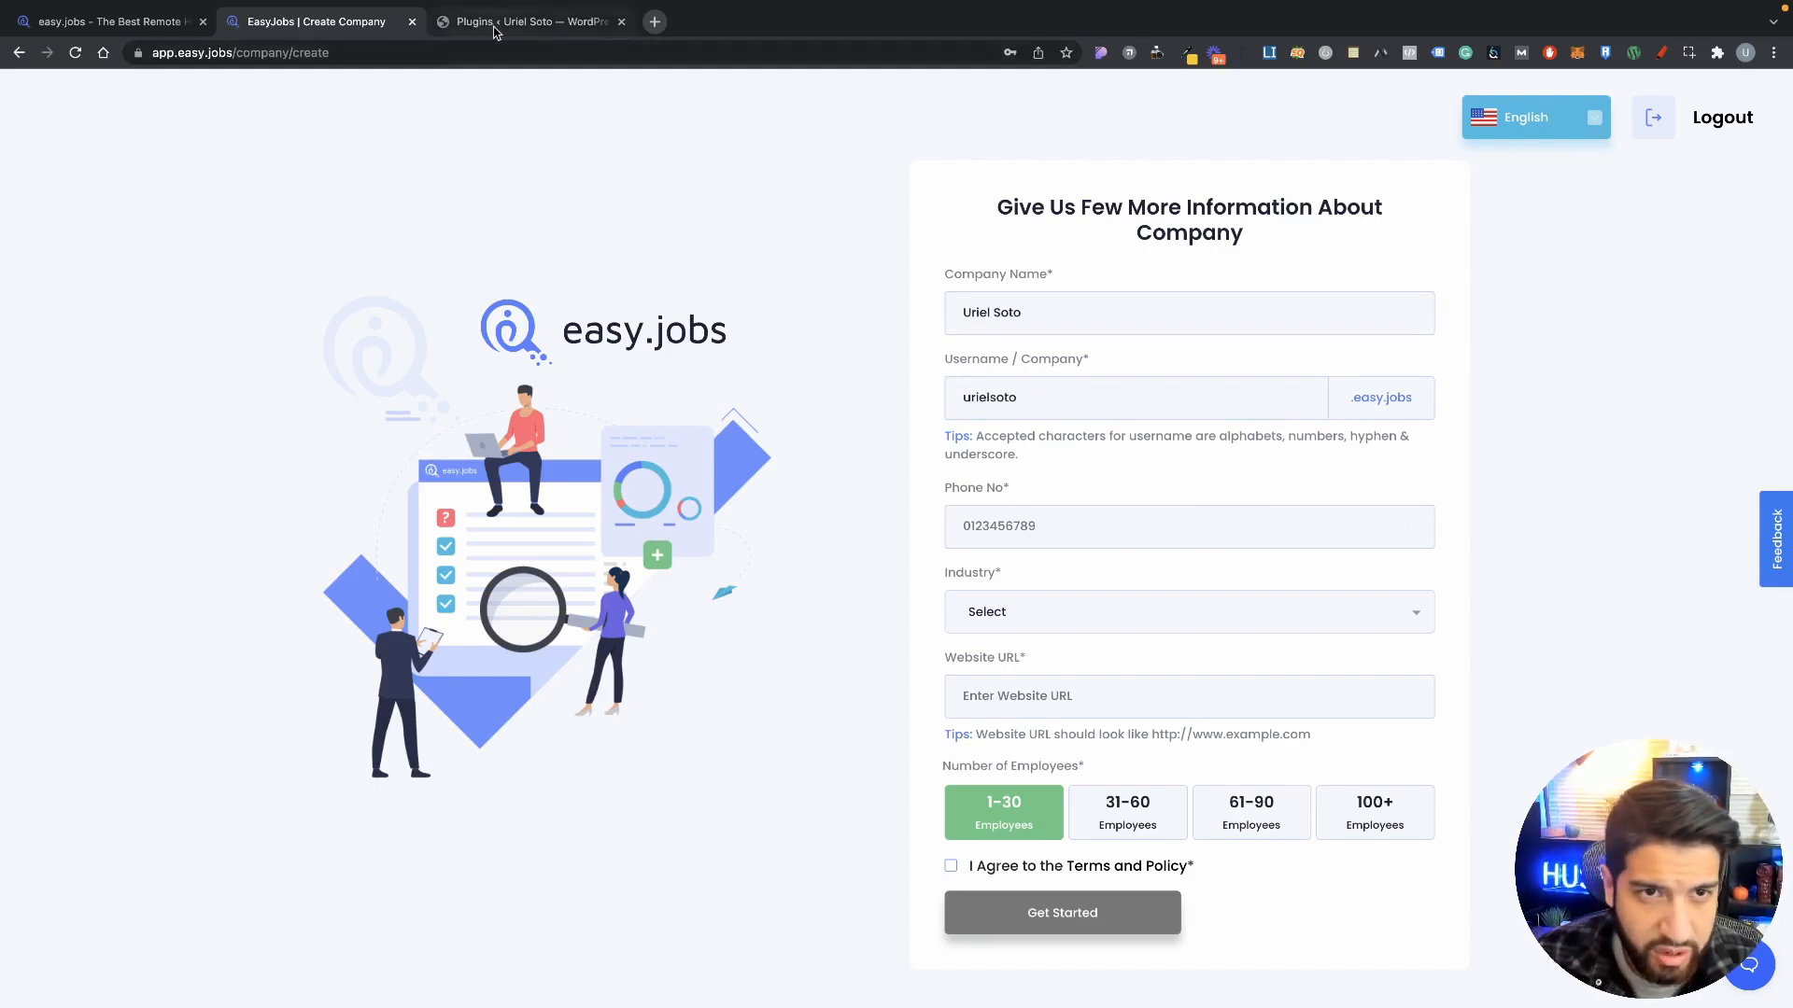
left_click(504, 20)
left_click(369, 21)
left_click(1147, 531)
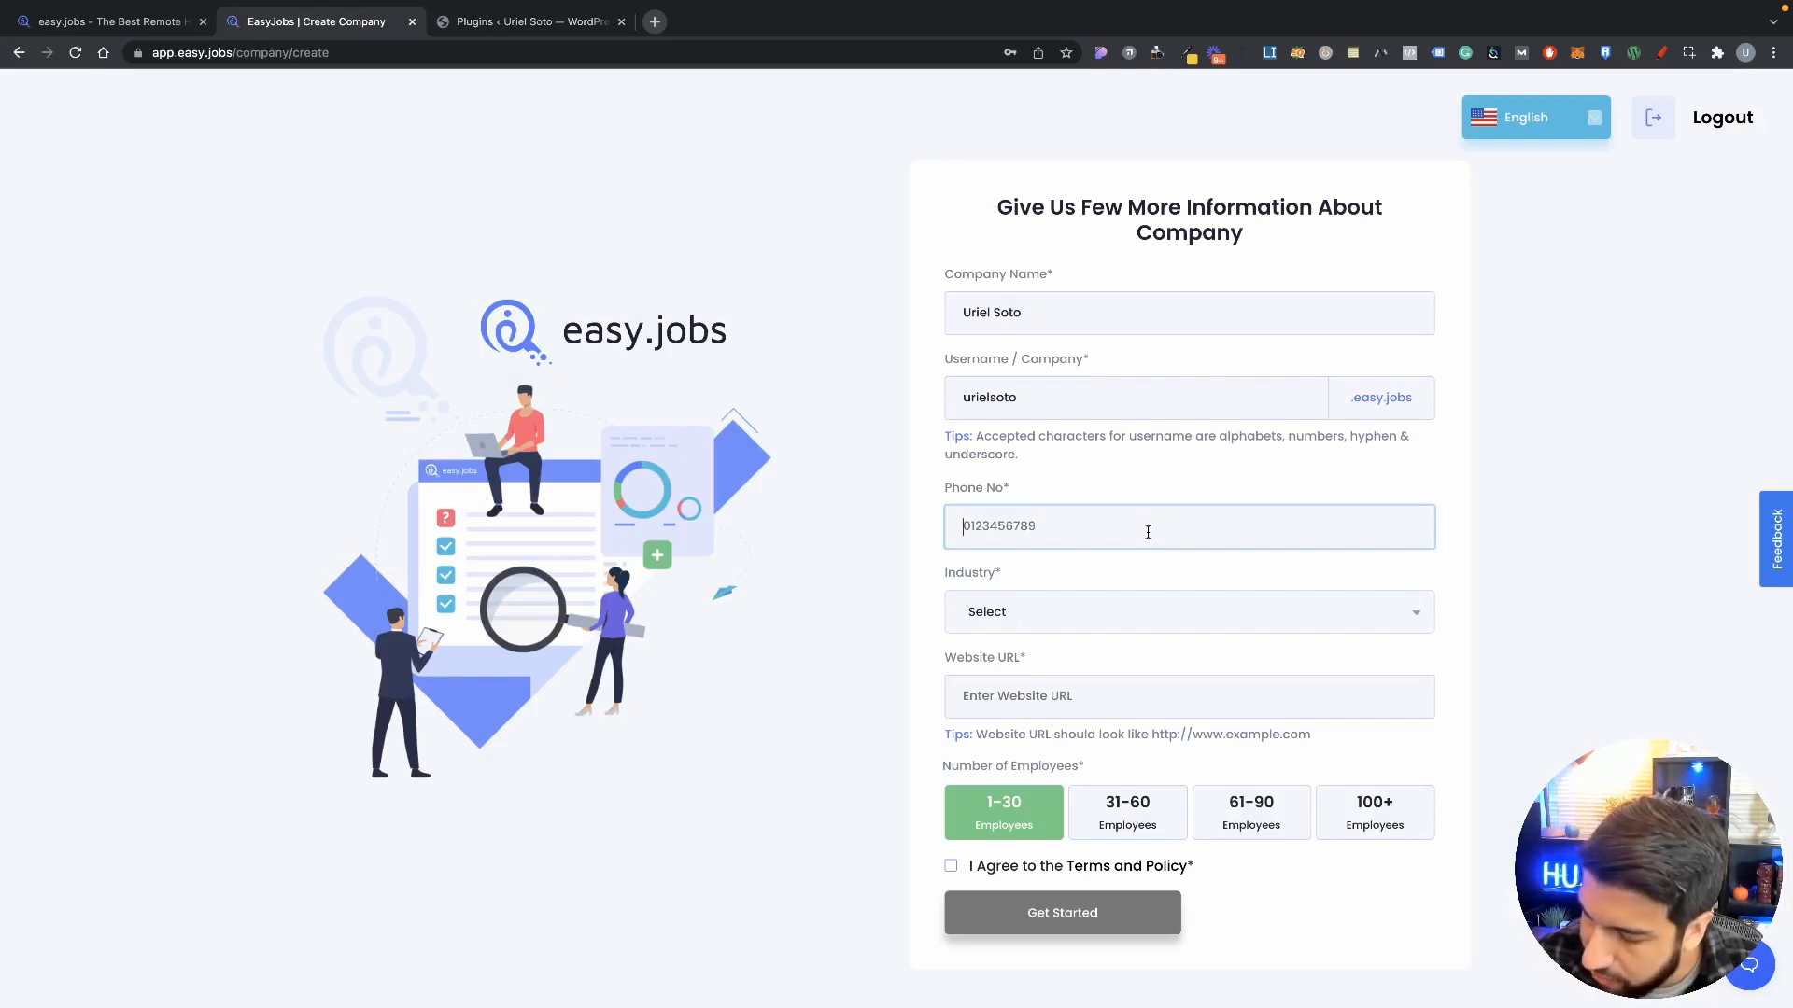
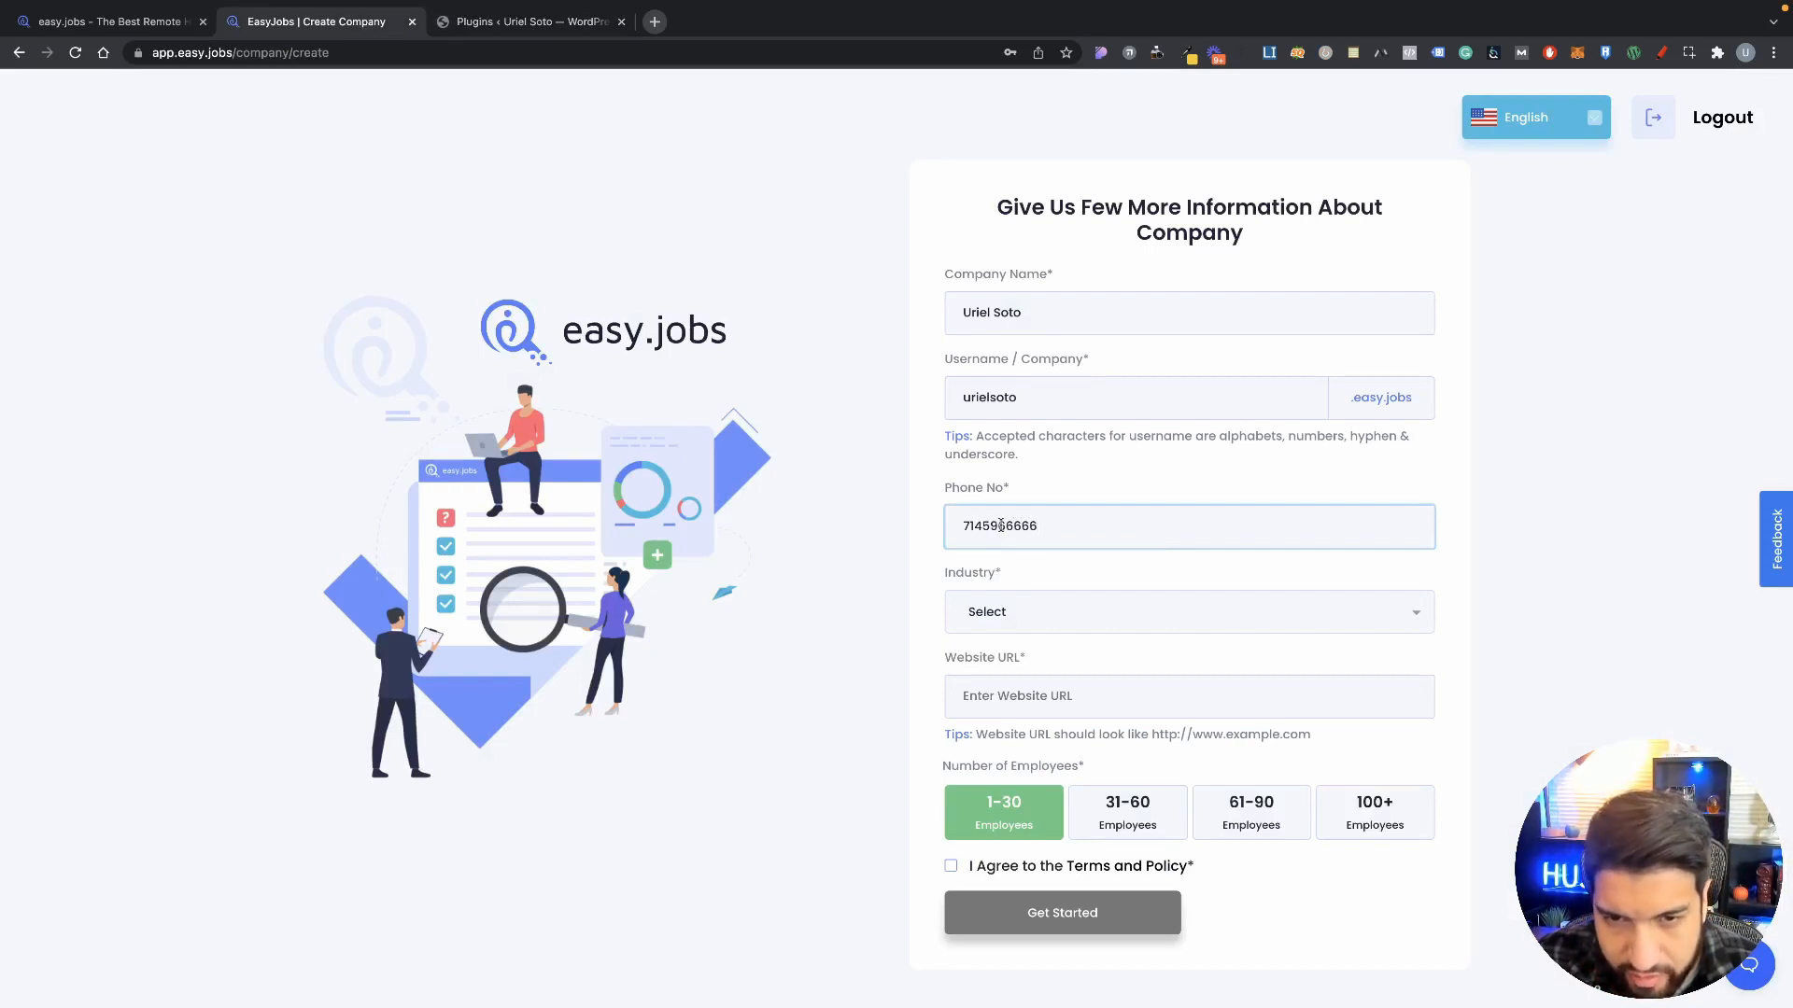
left_click(1058, 607)
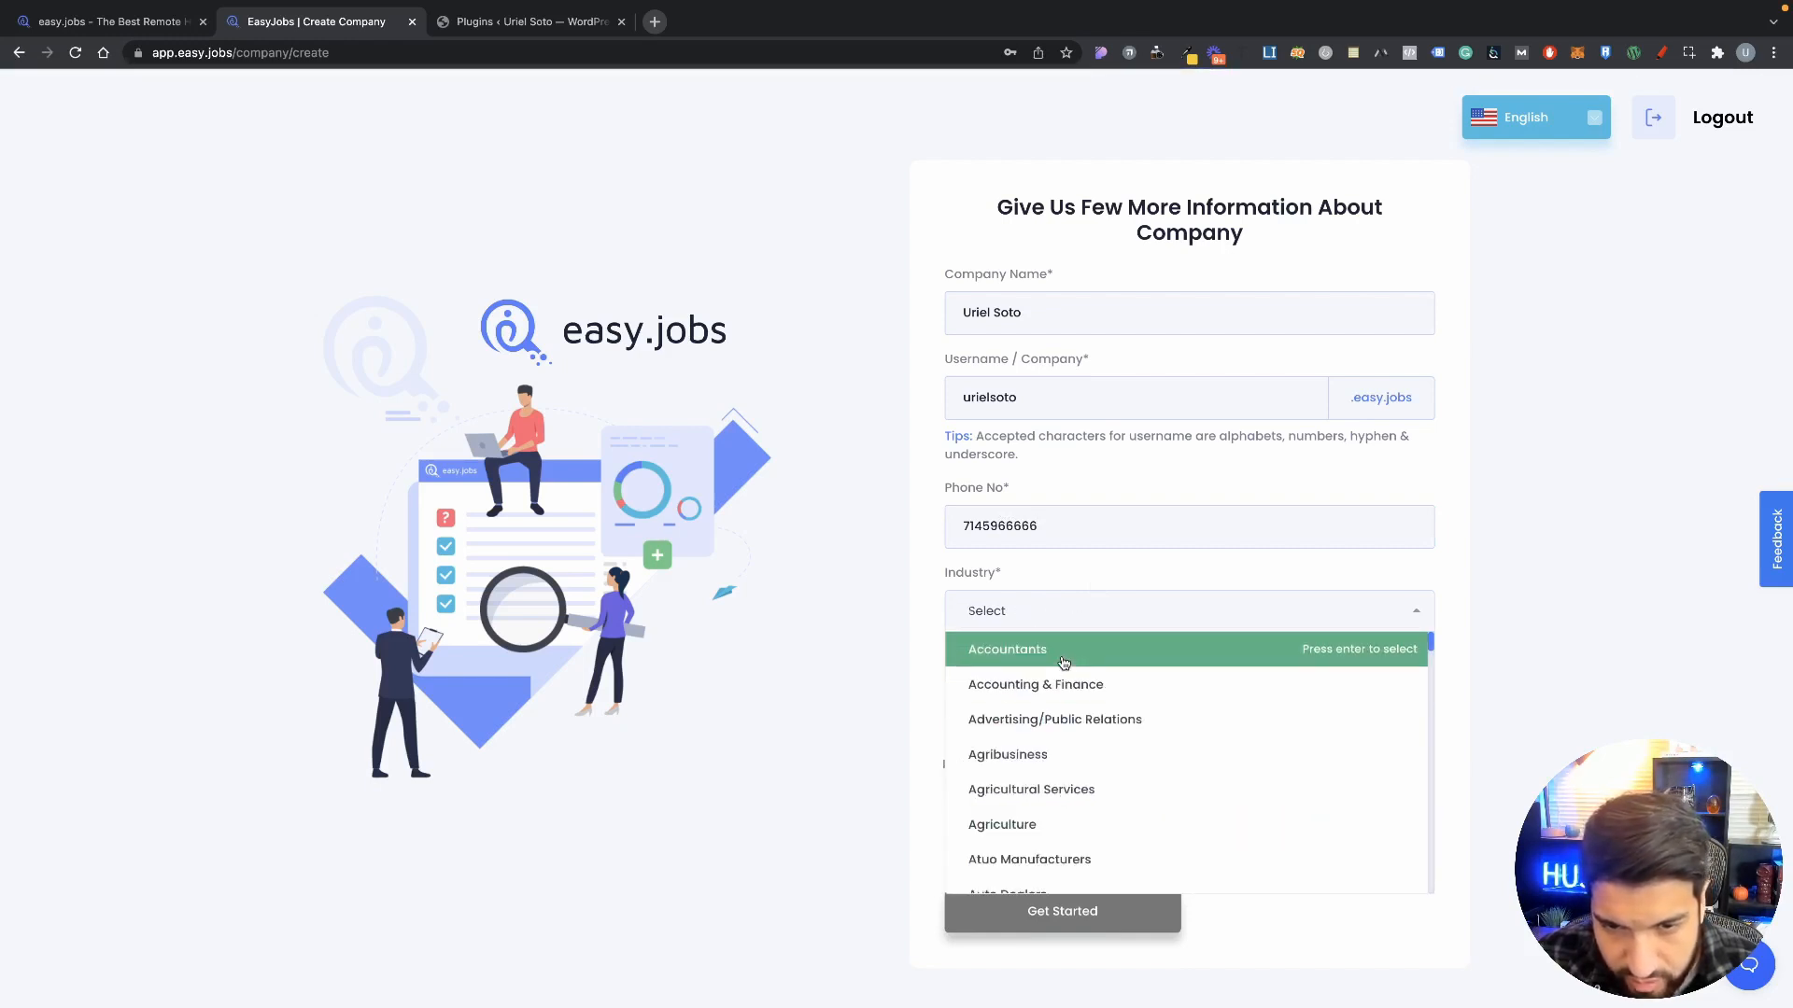
Step: Choose UX UI Design as the company industry
type("web")
key("BackSpace")
key("BackSpace")
key("BackSpace")
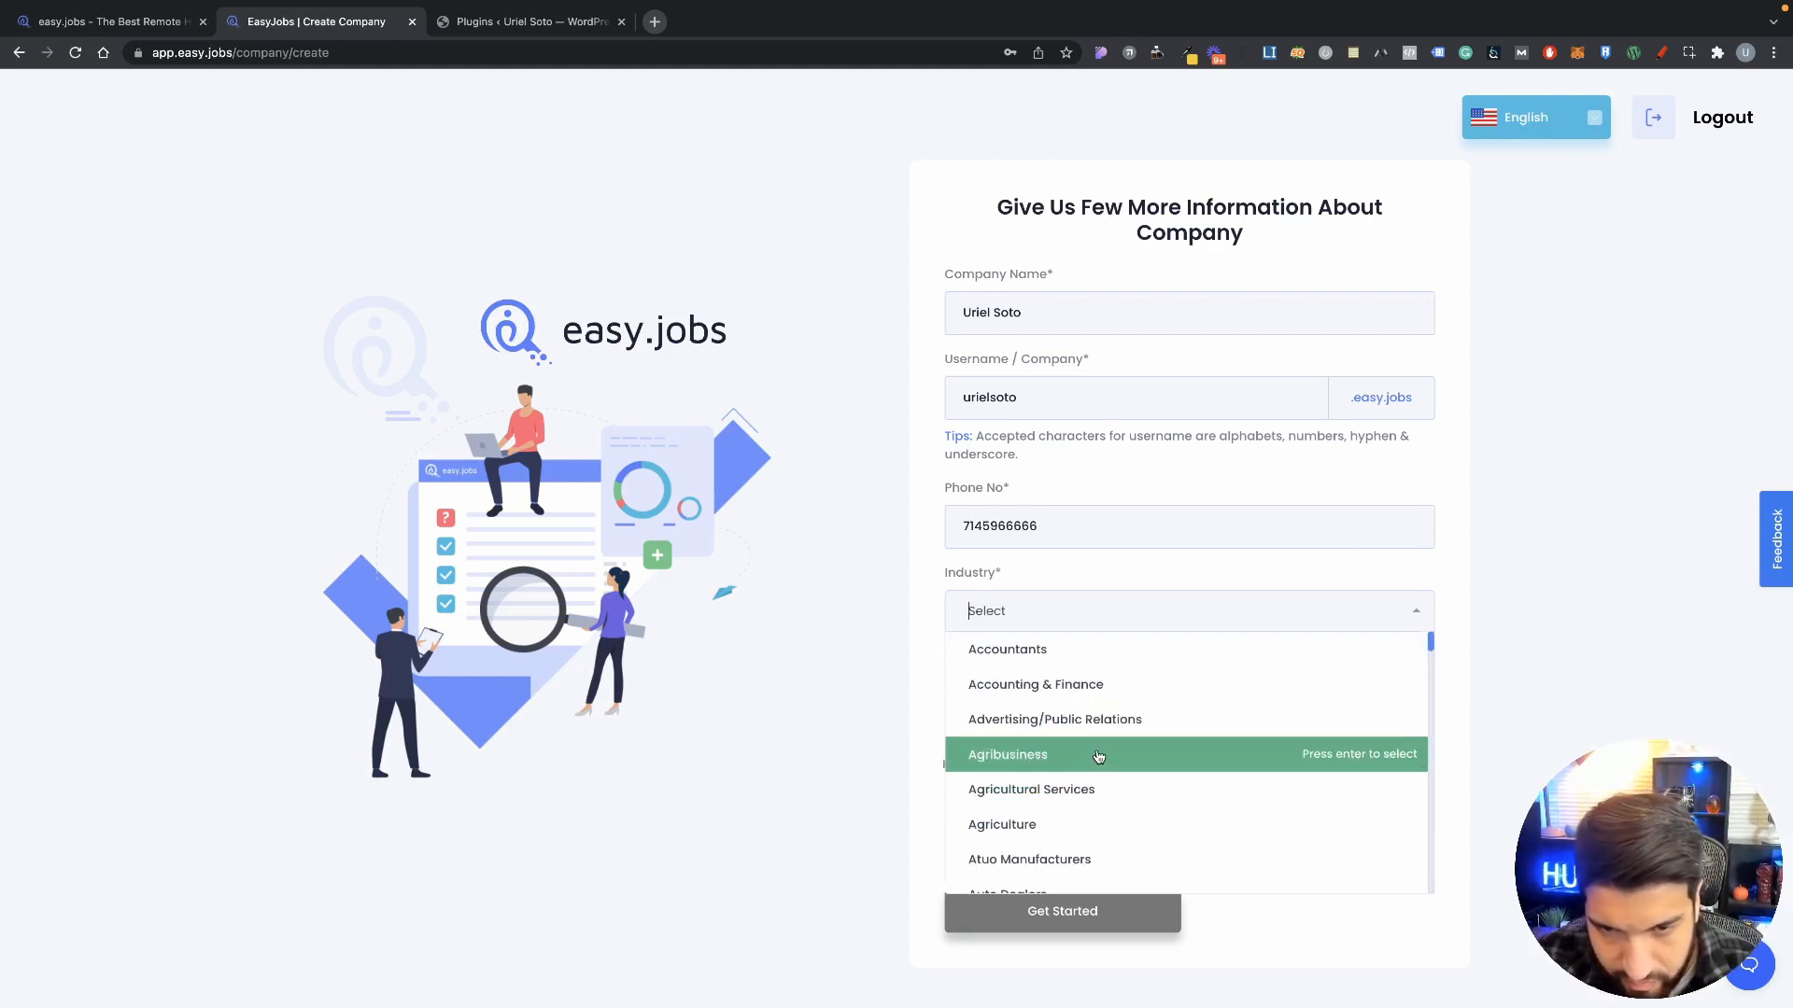
type("des")
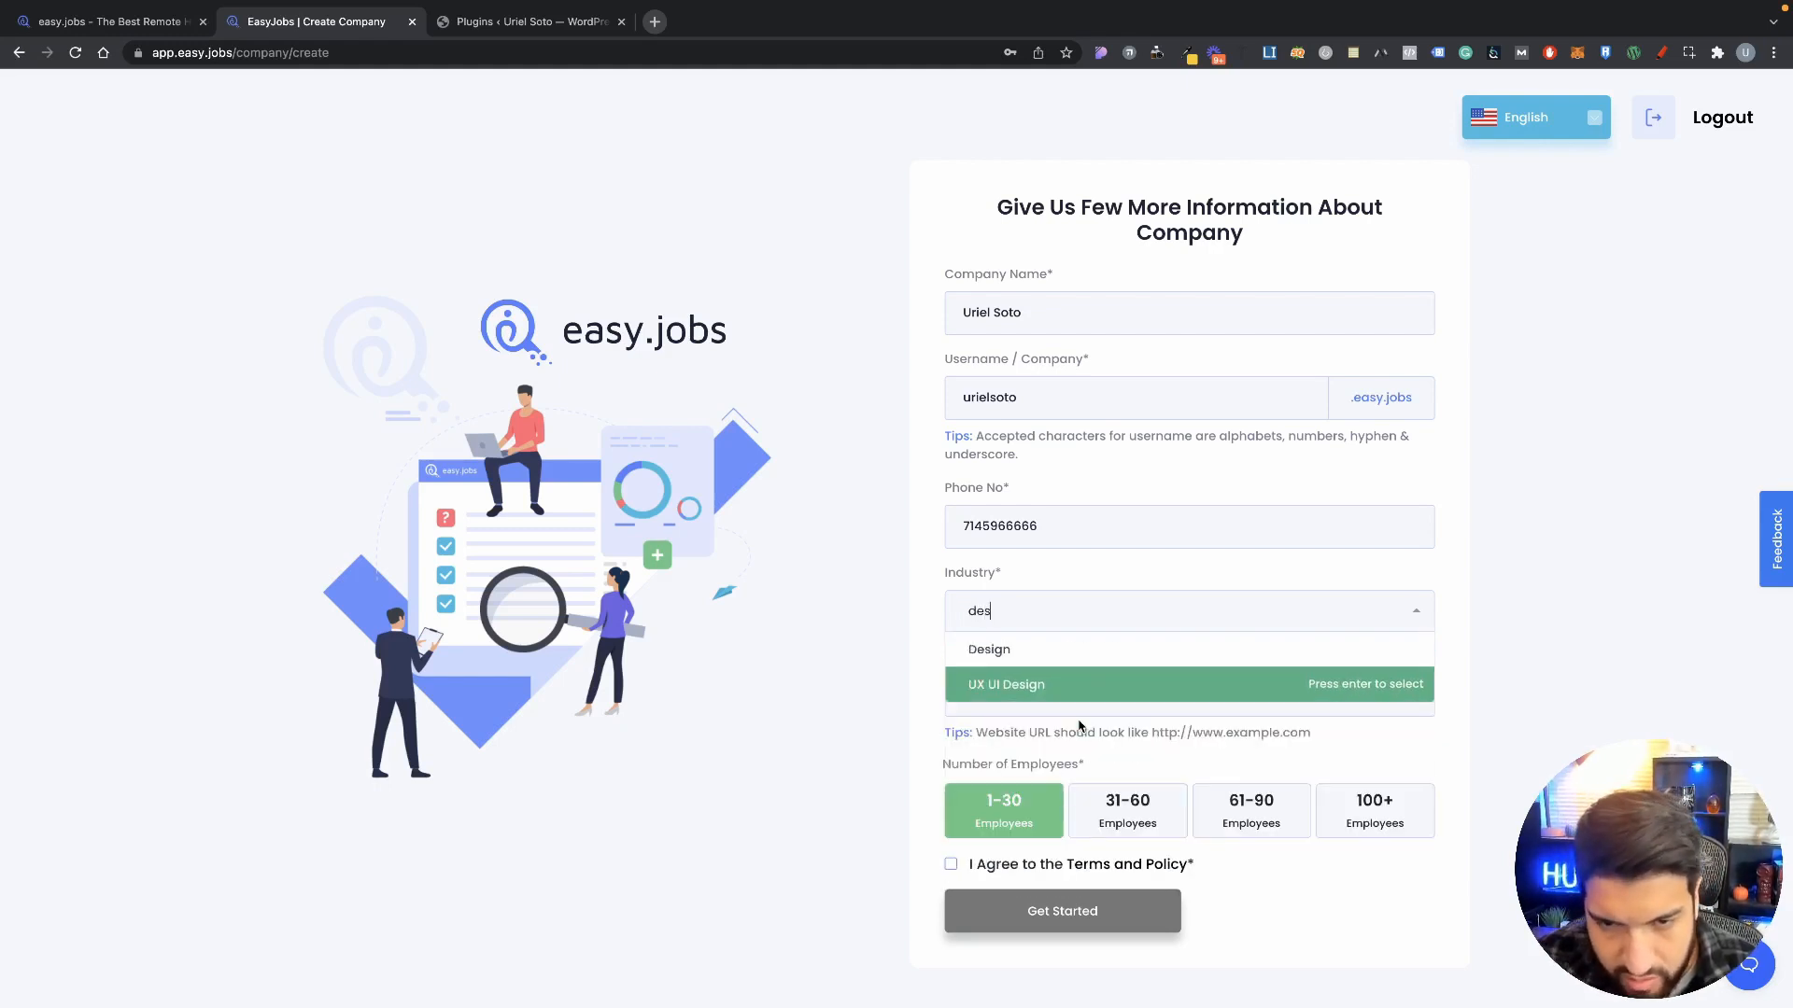
left_click(1053, 688)
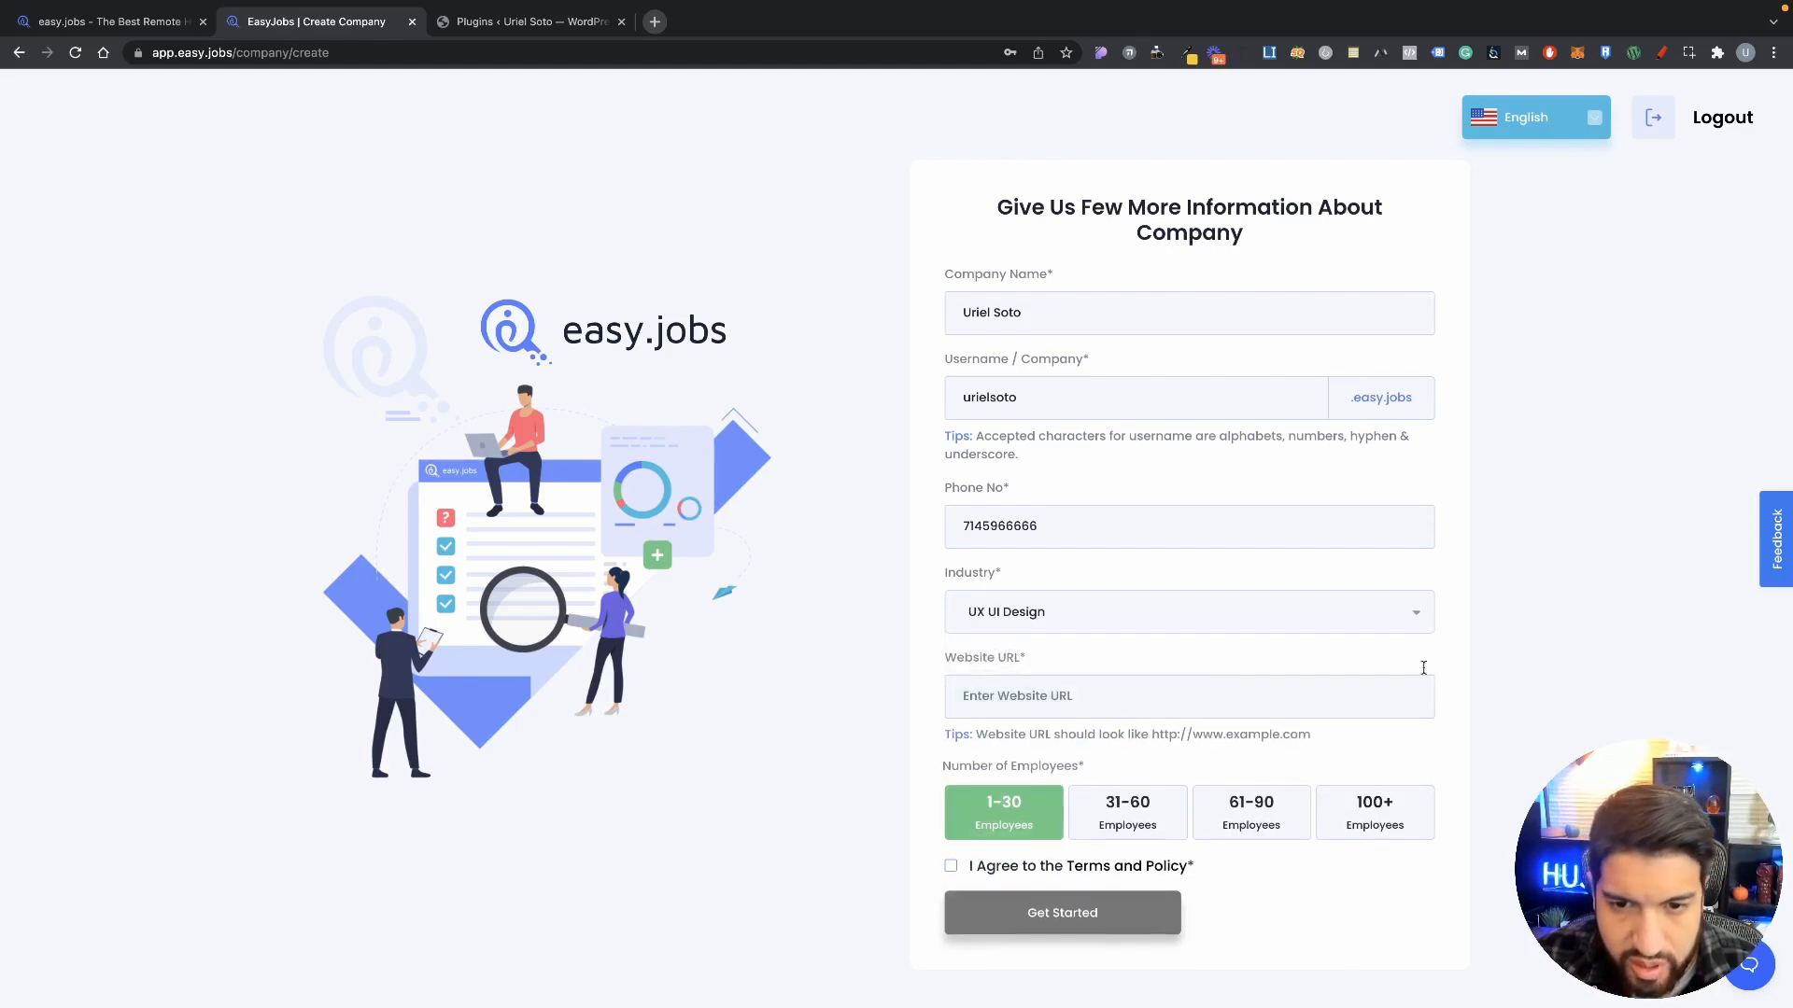
Step: Paste the WordPress site address as the website URL, accept the terms and create the company
left_click(1047, 710)
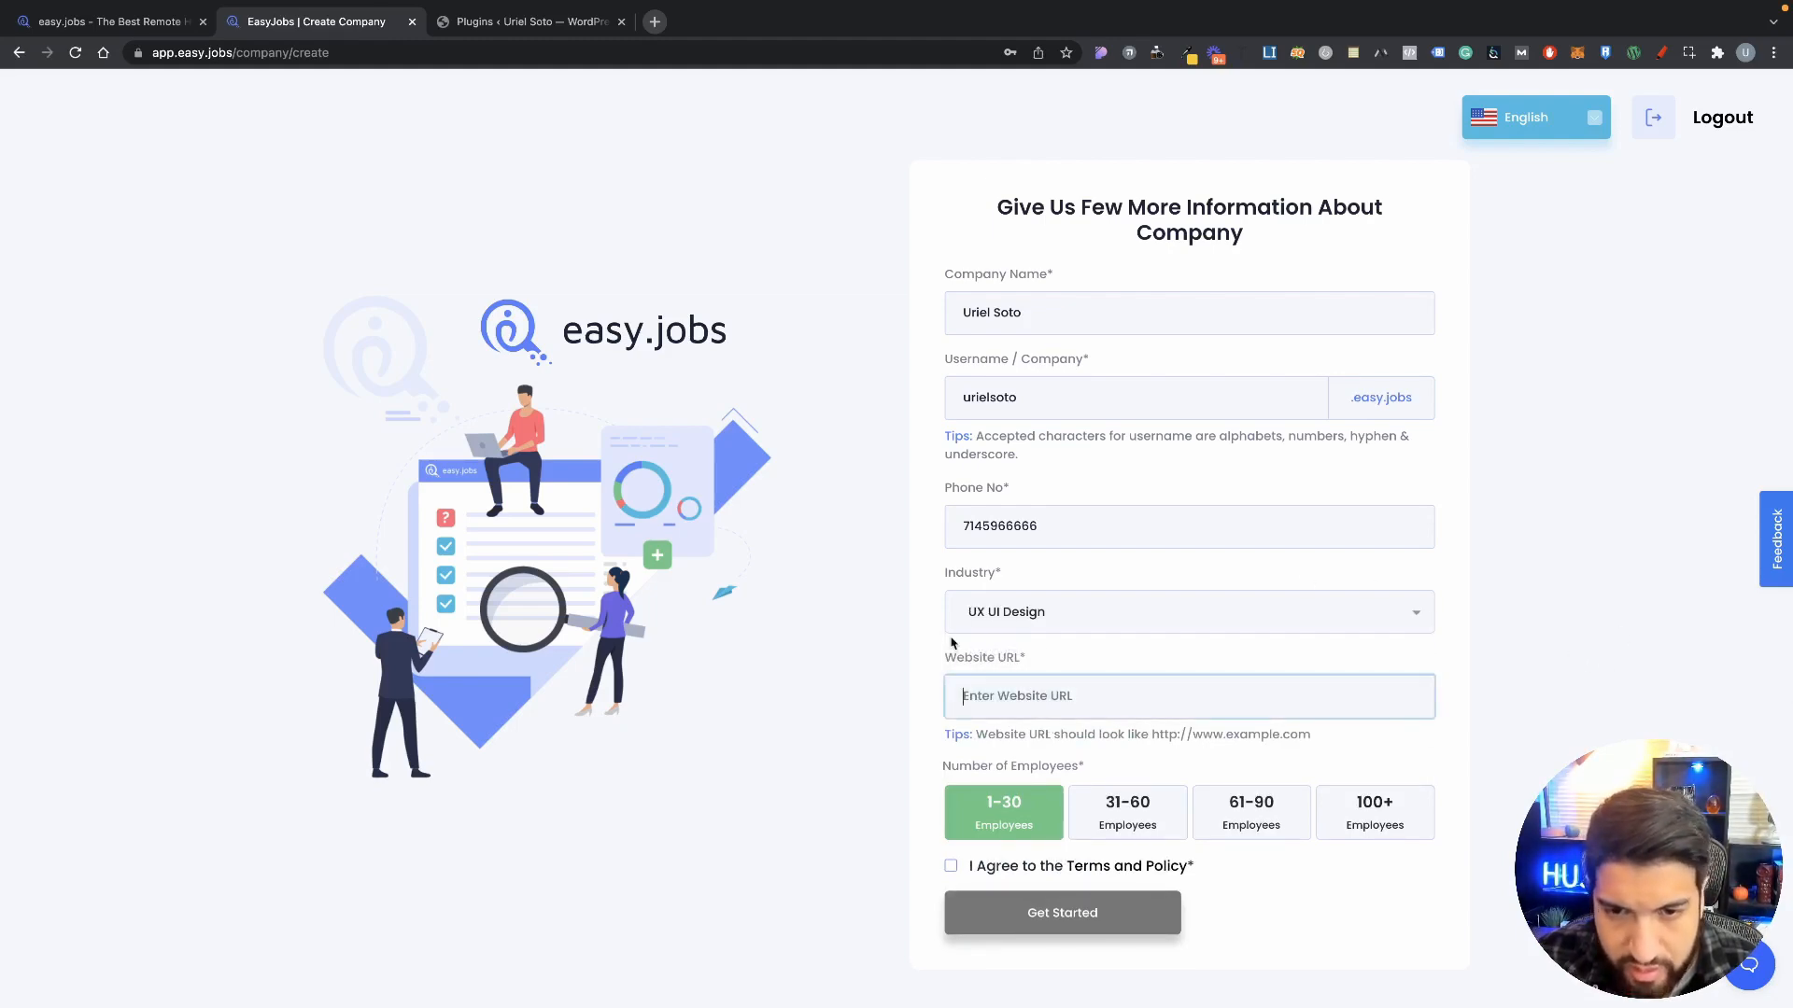
left_click(499, 28)
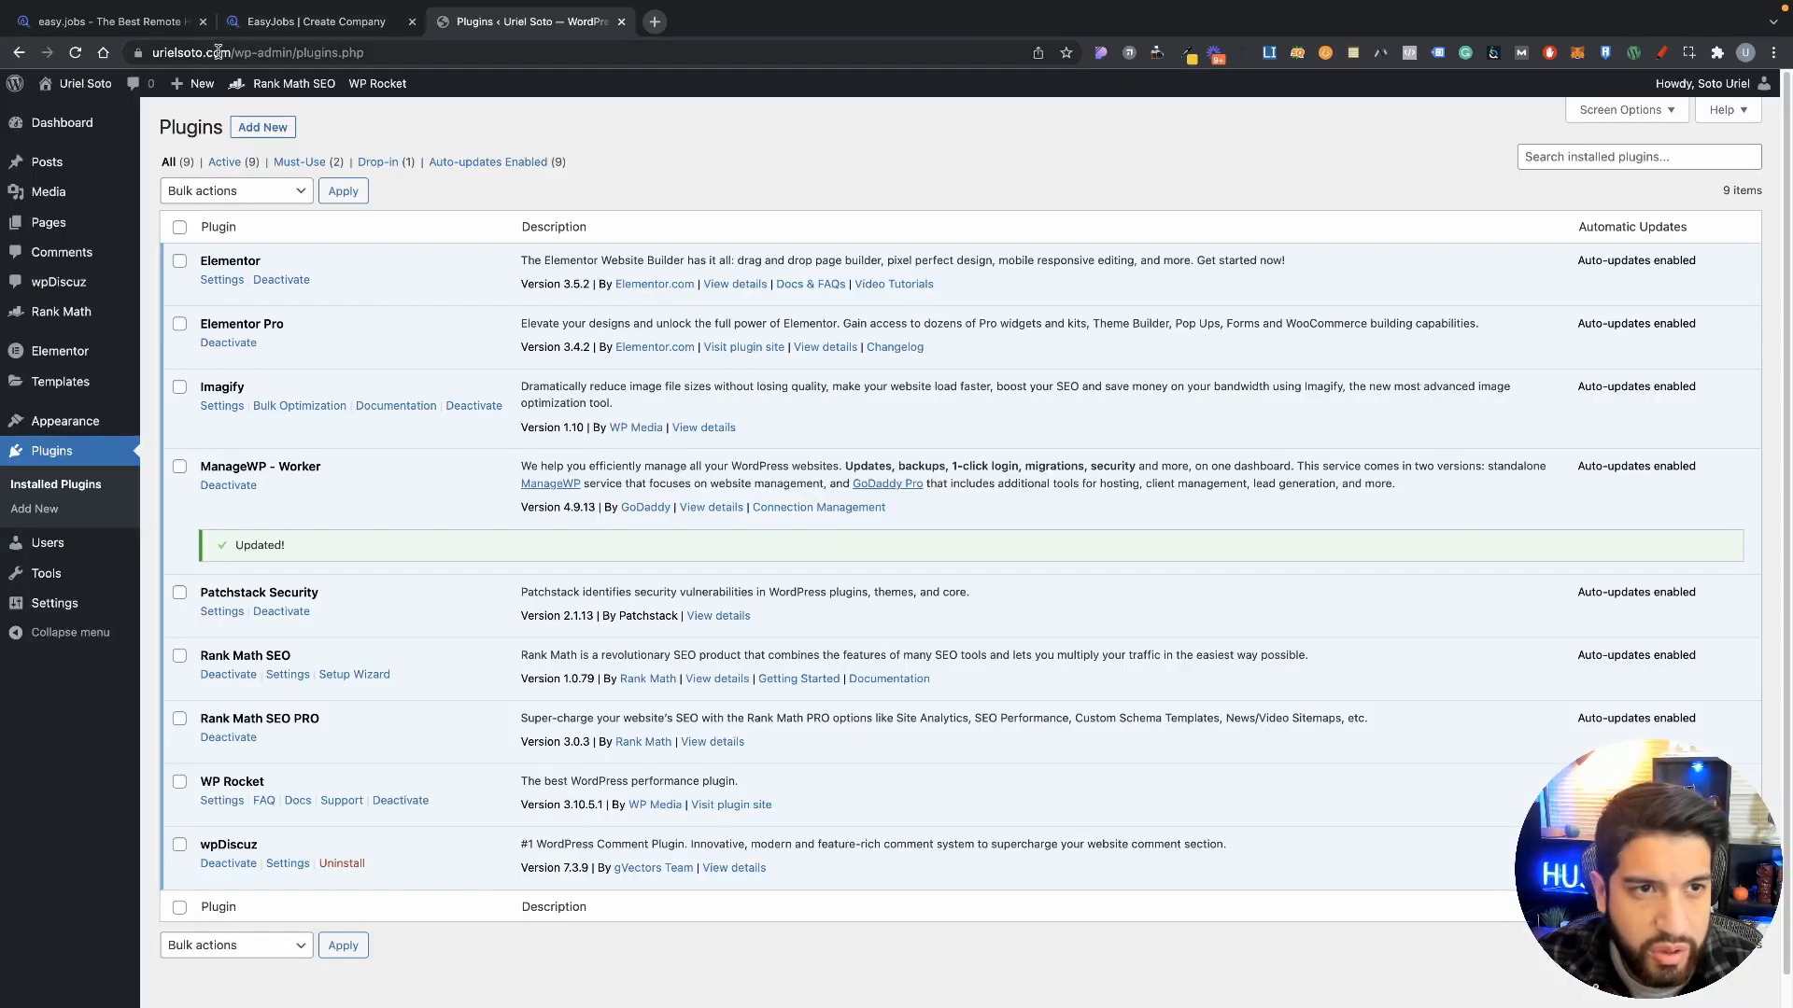
left_click_drag(152, 53, 272, 52)
key("ctrl+c")
left_click(377, 28)
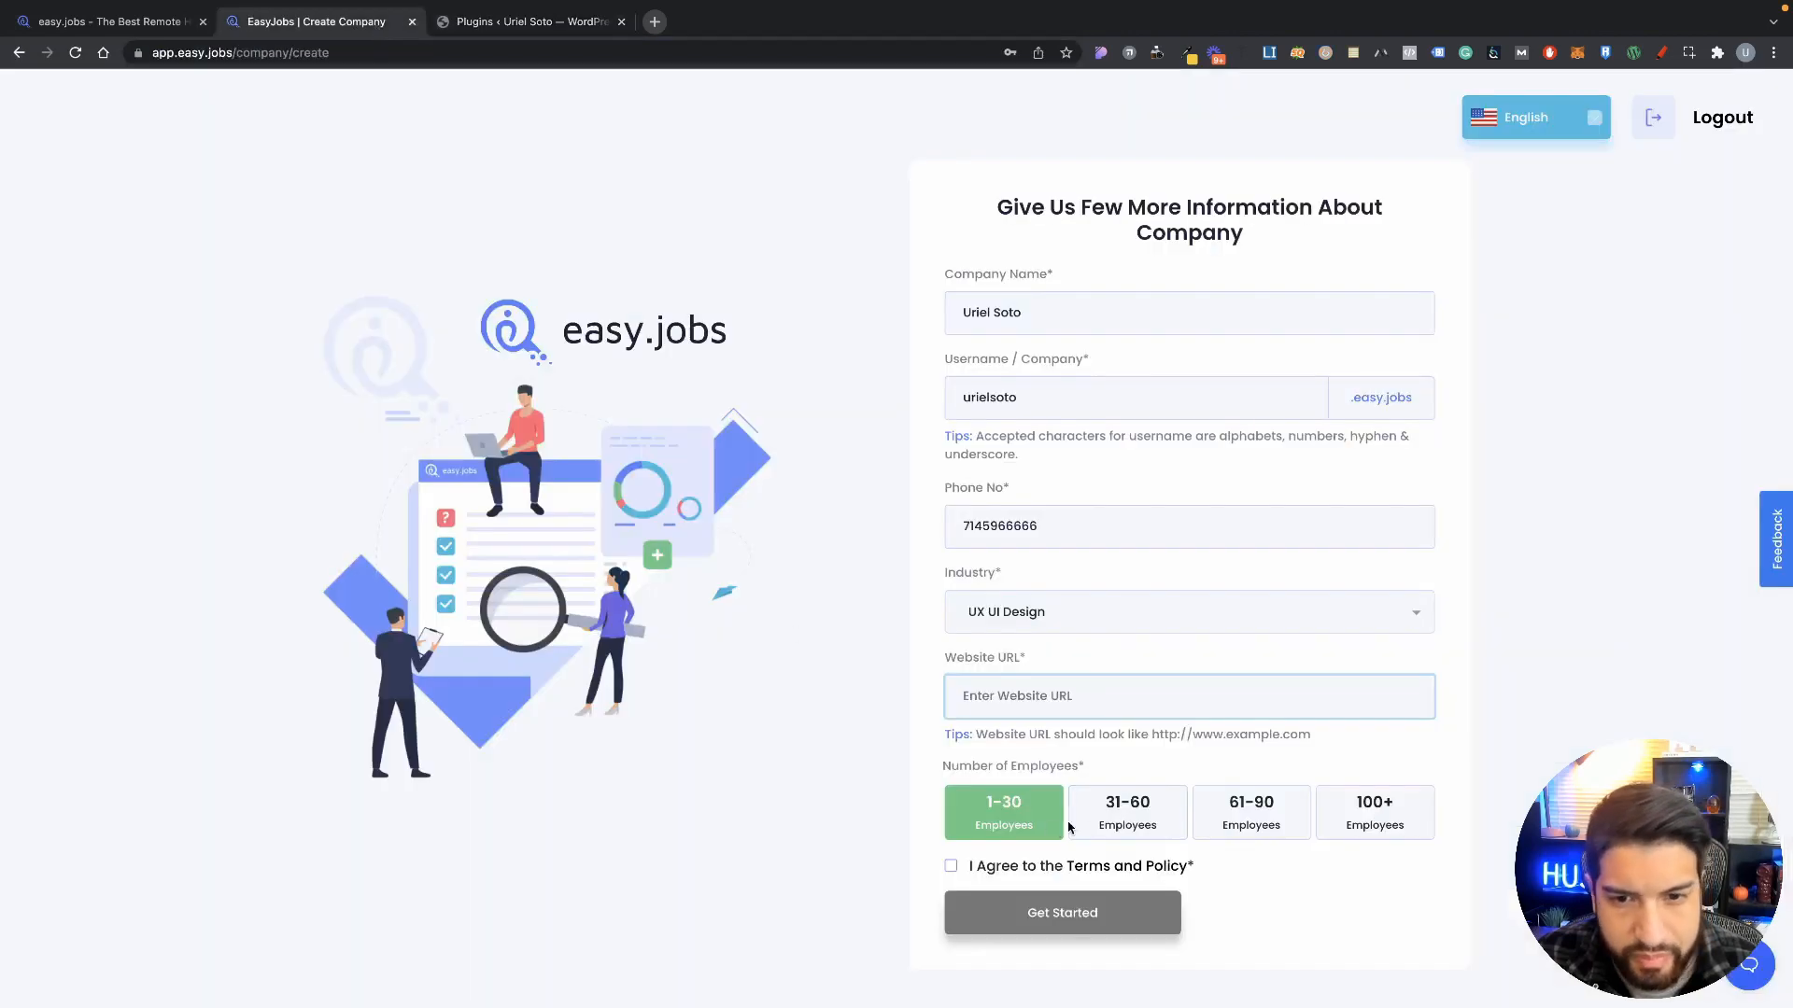
key("ctrl+v")
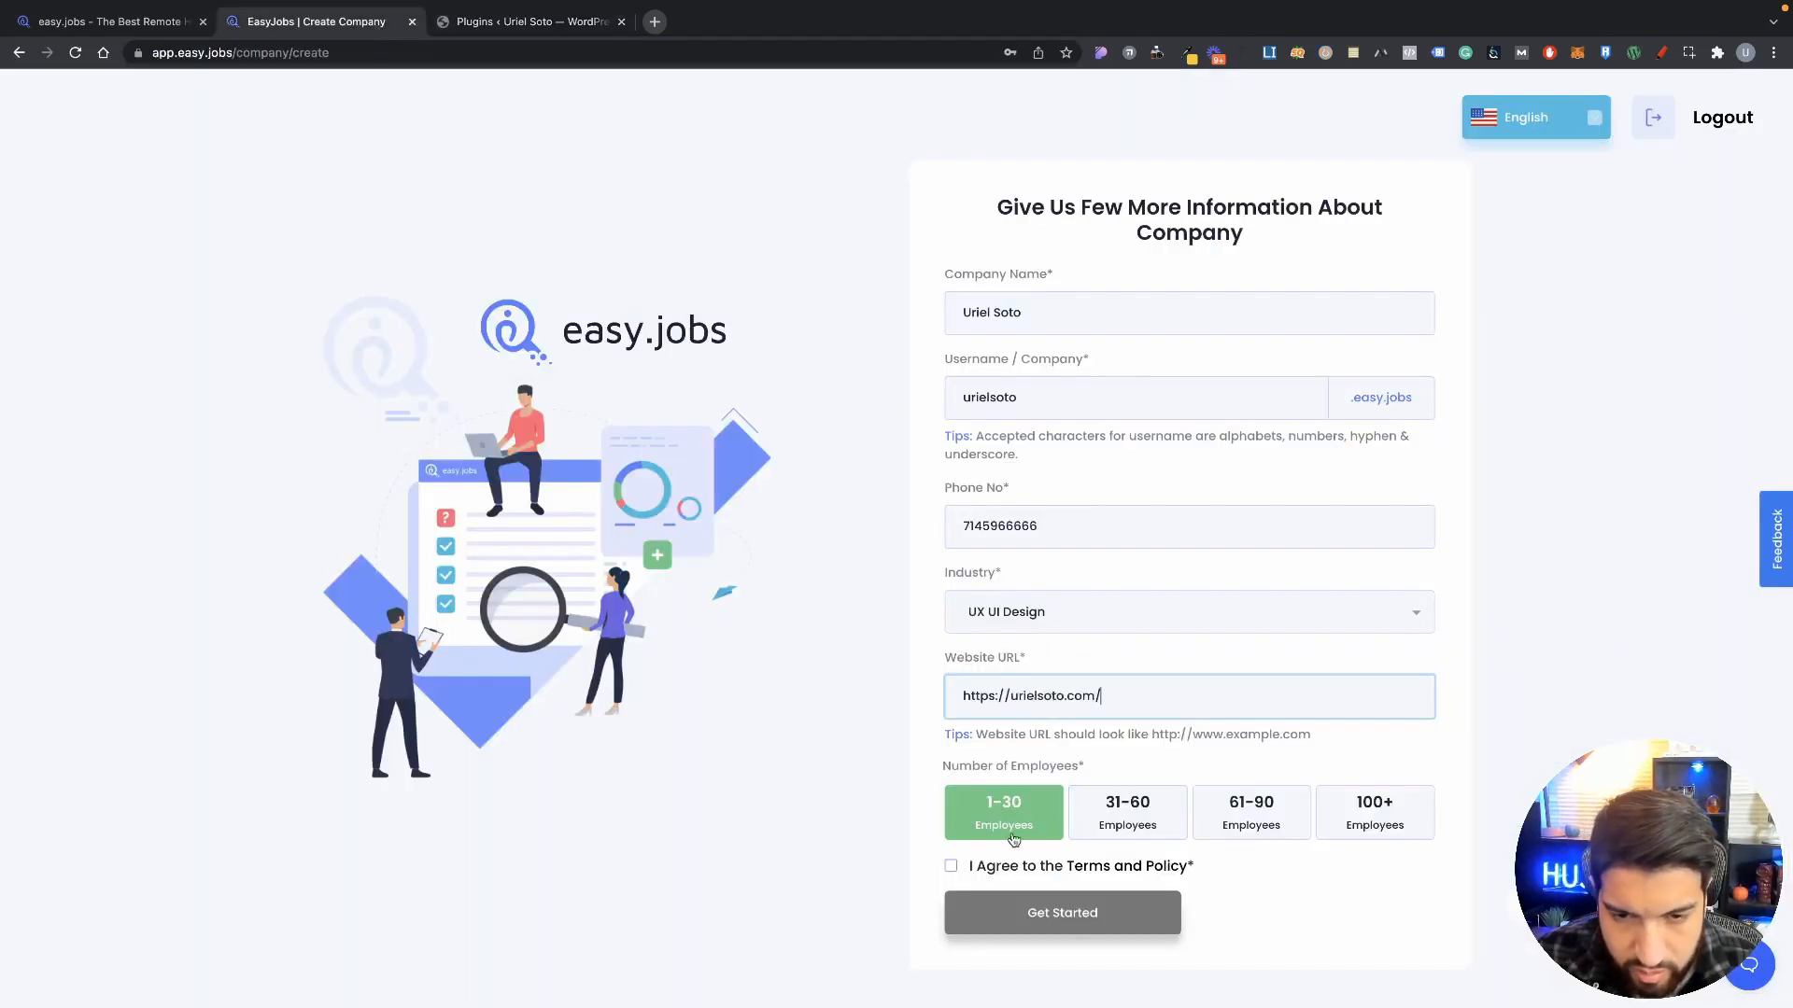
left_click(952, 866)
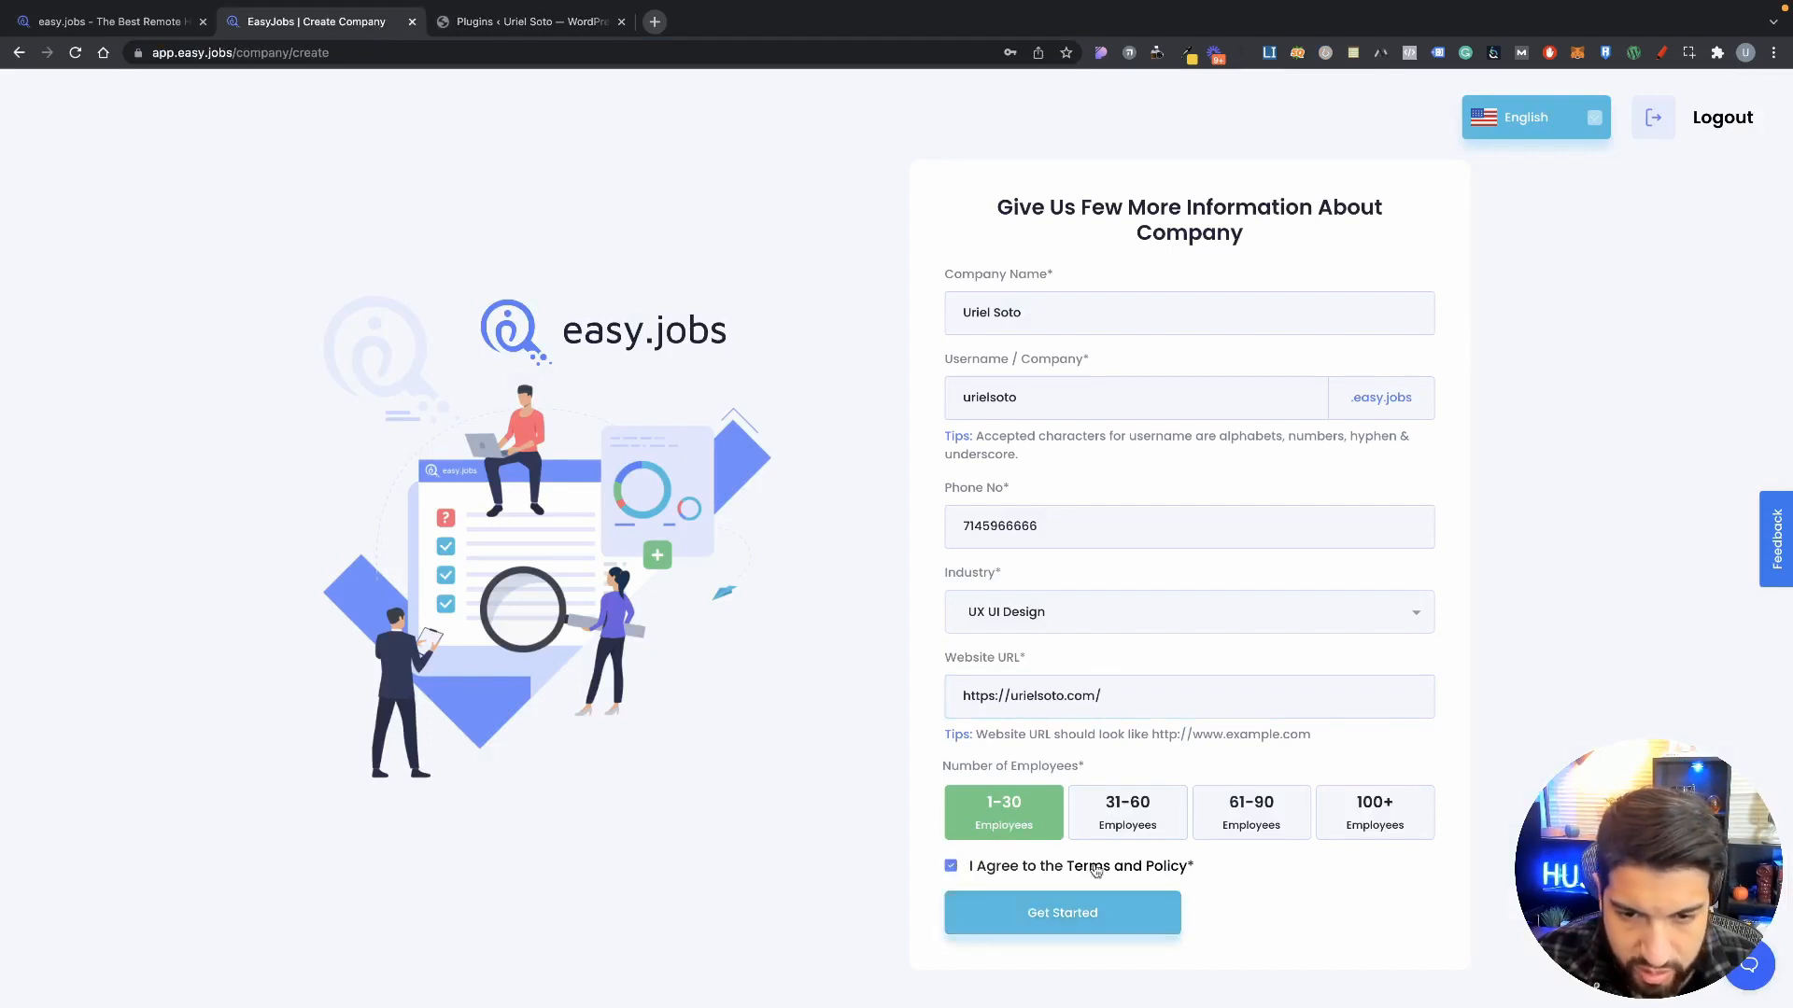
left_click(1073, 922)
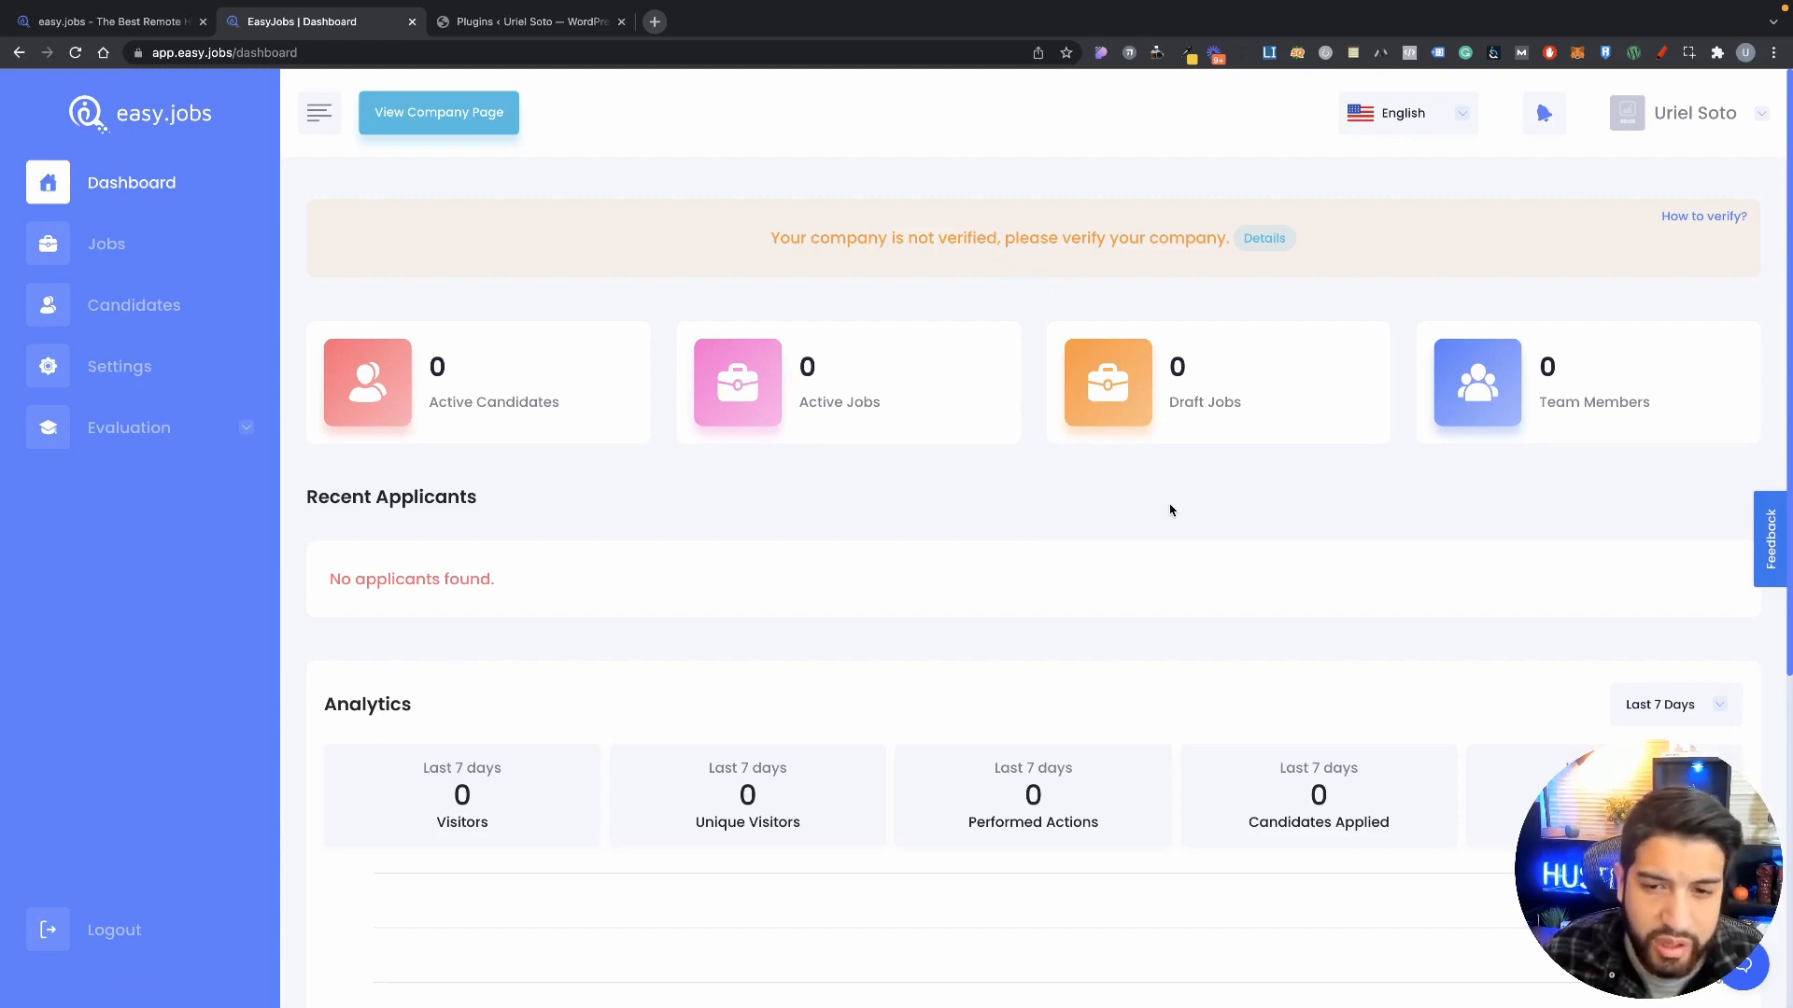
Step: Scroll over the new dashboard, then view the empty Published Jobs list
scroll(1170, 510, "down", 1)
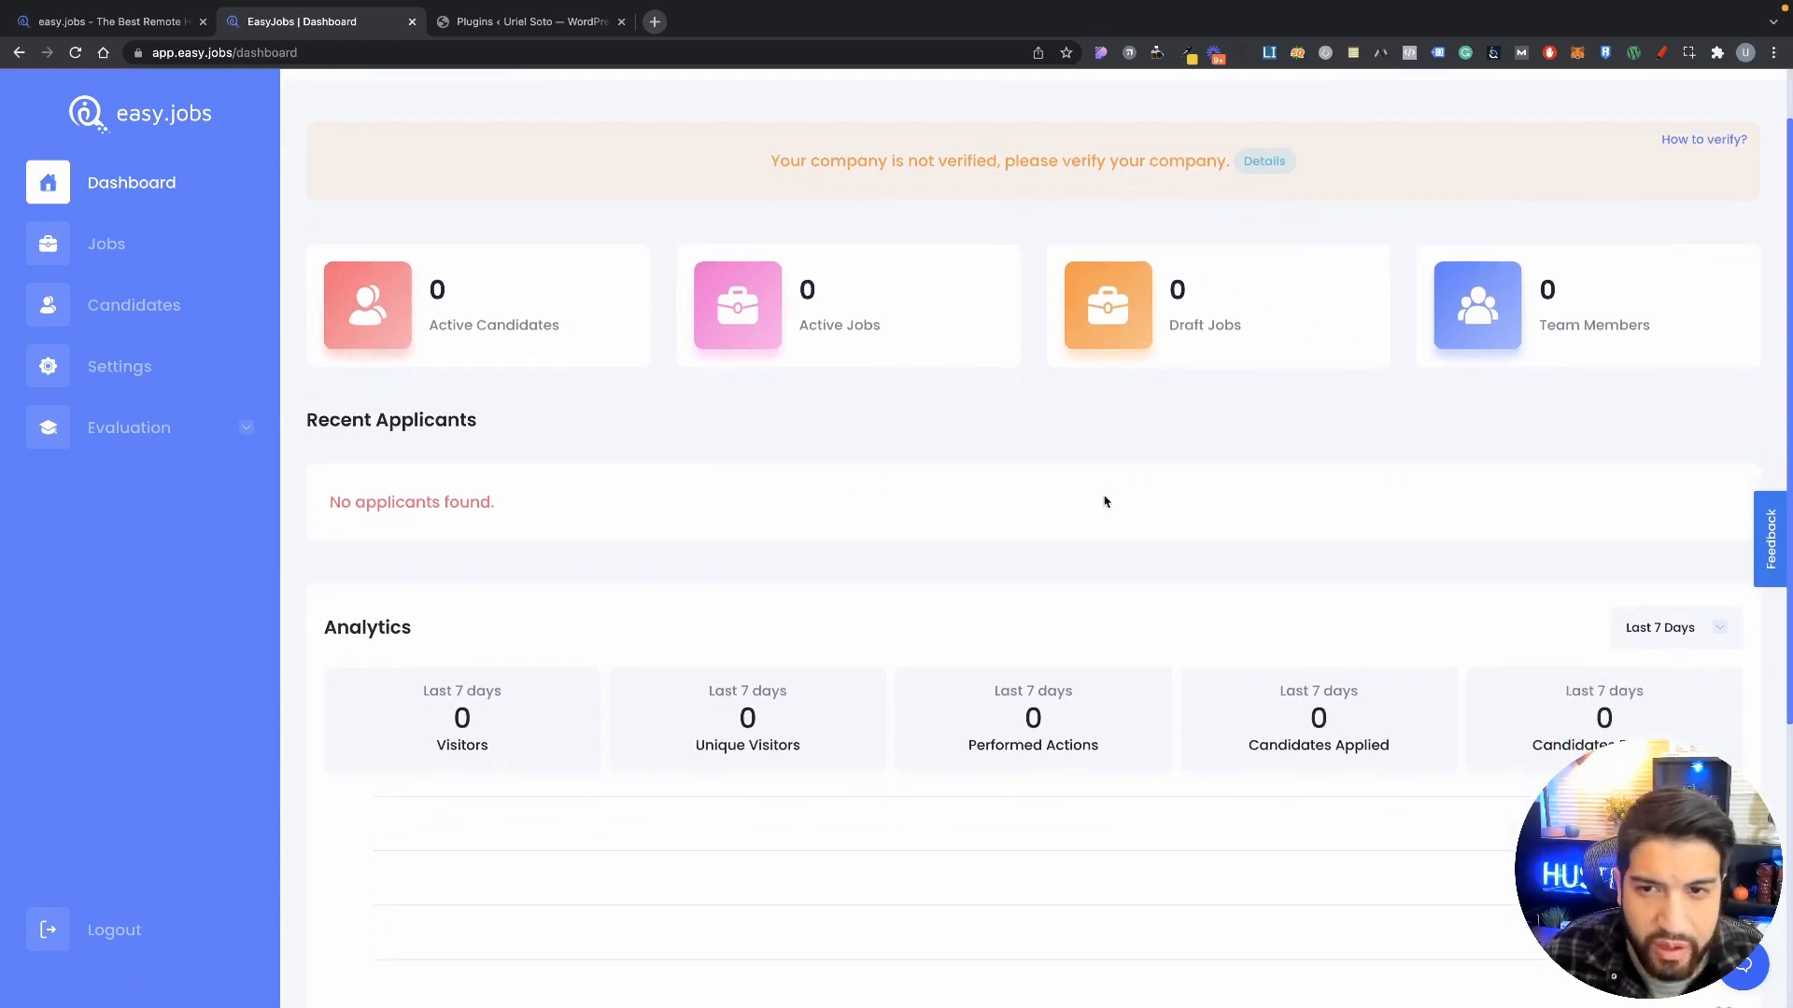
scroll(1105, 501, "up", 1)
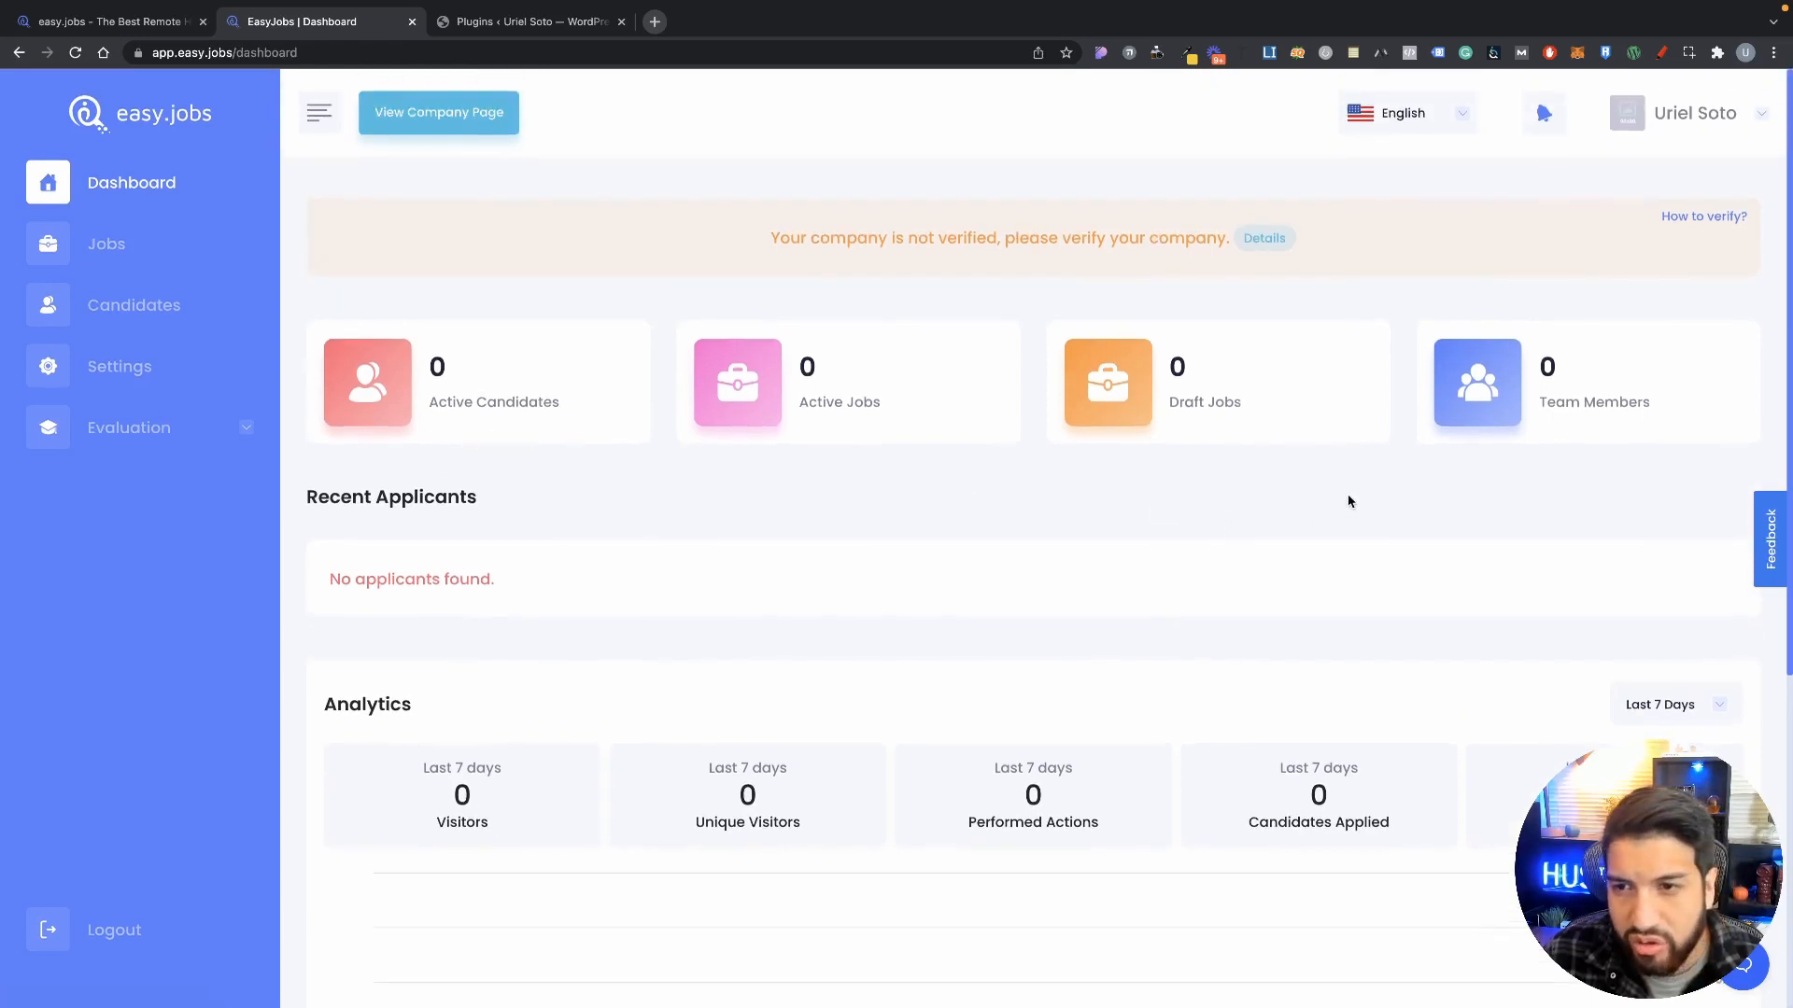
scroll(1541, 523, "down", 6)
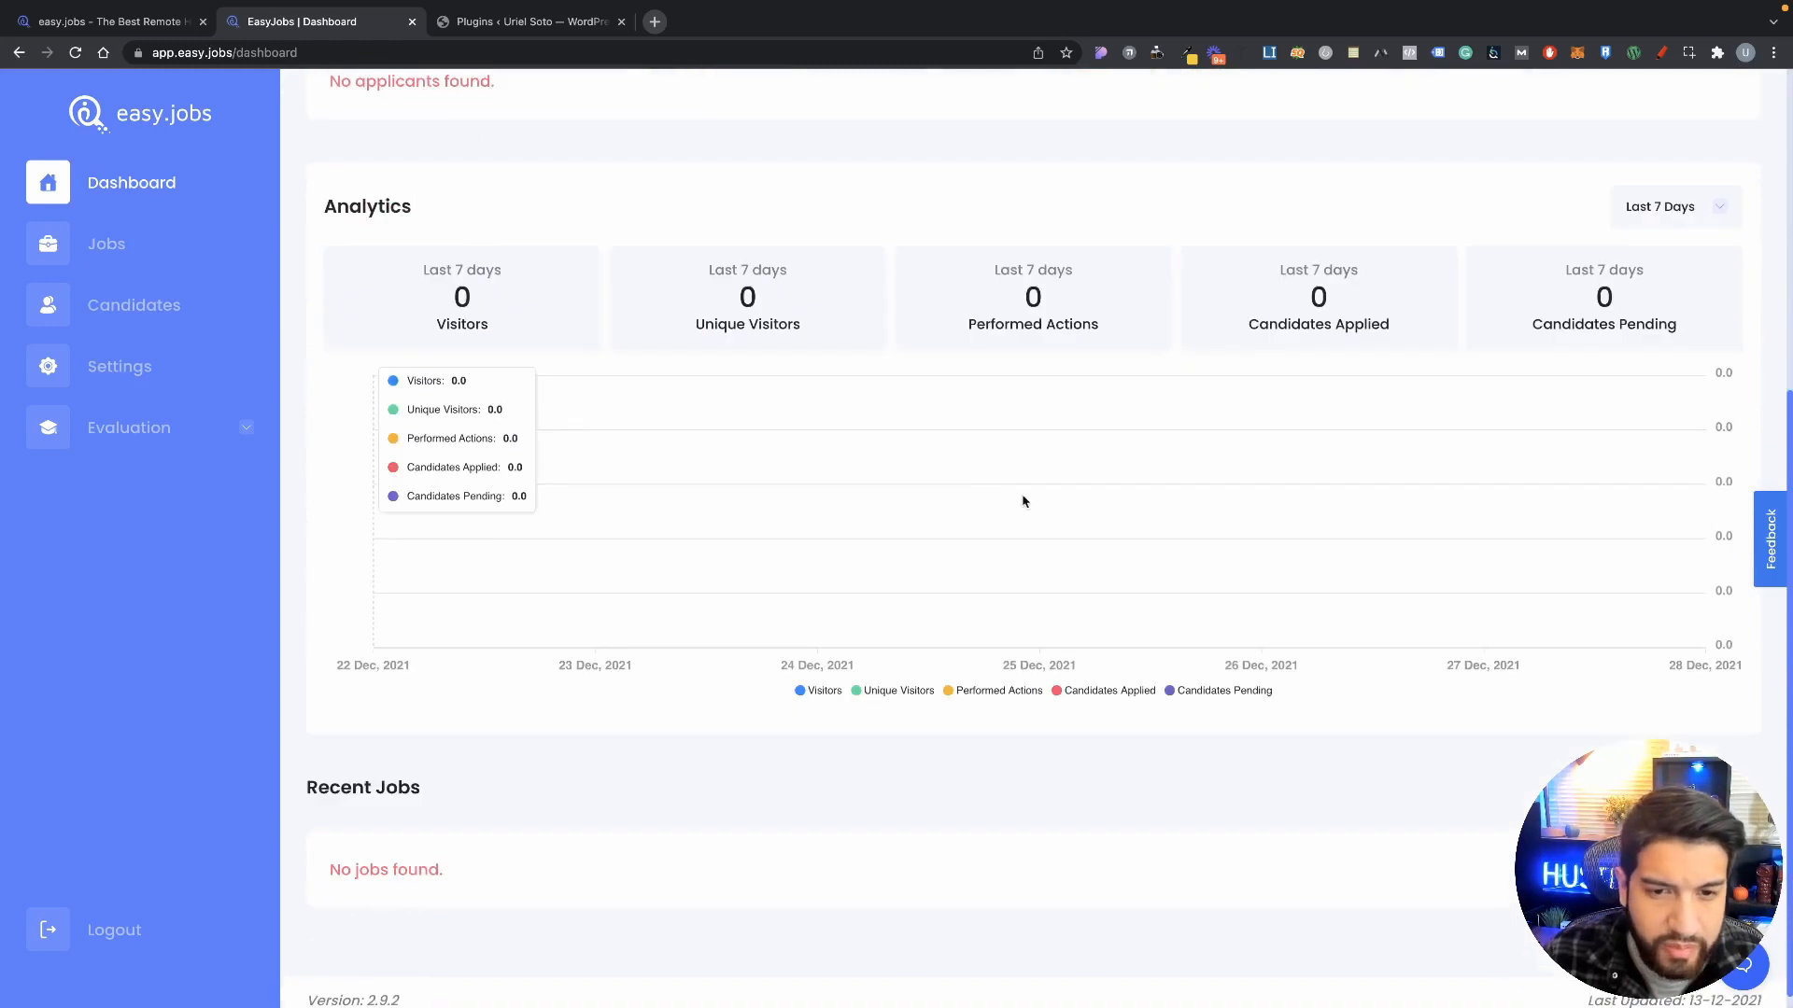
scroll(1025, 503, "down", 1)
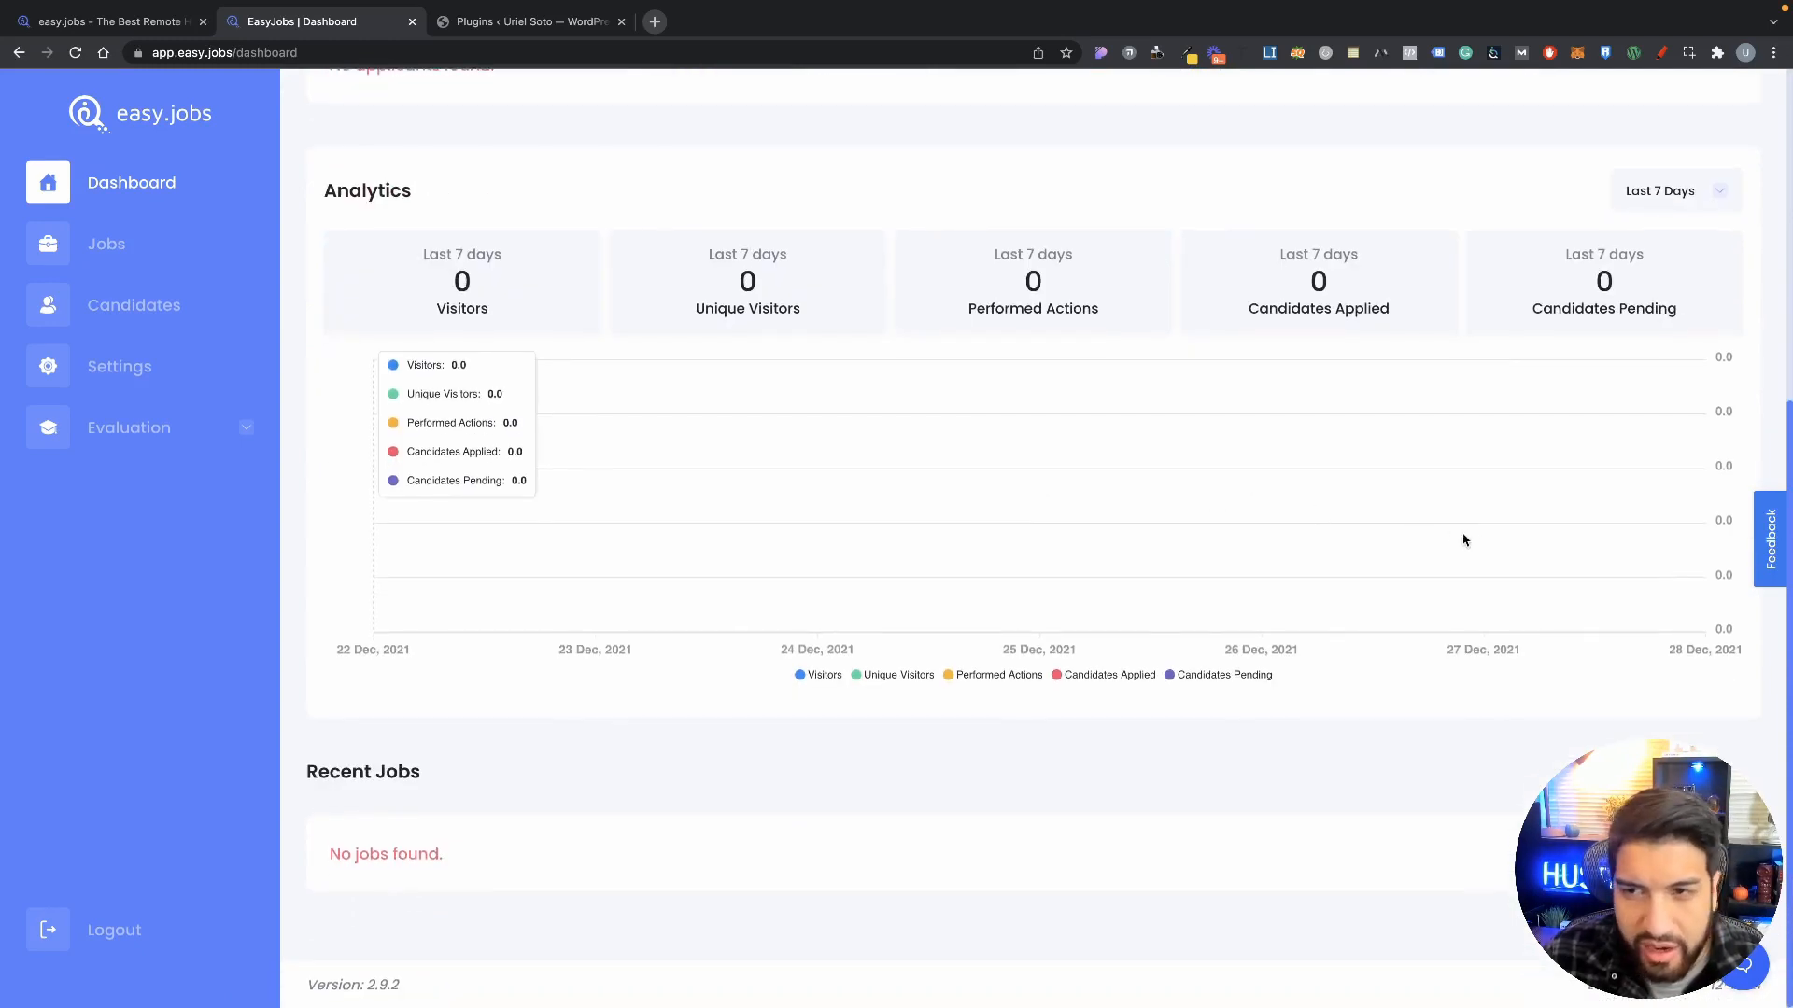
scroll(1011, 466, "up", 6)
scroll(766, 560, "down", 1)
scroll(598, 509, "up", 1)
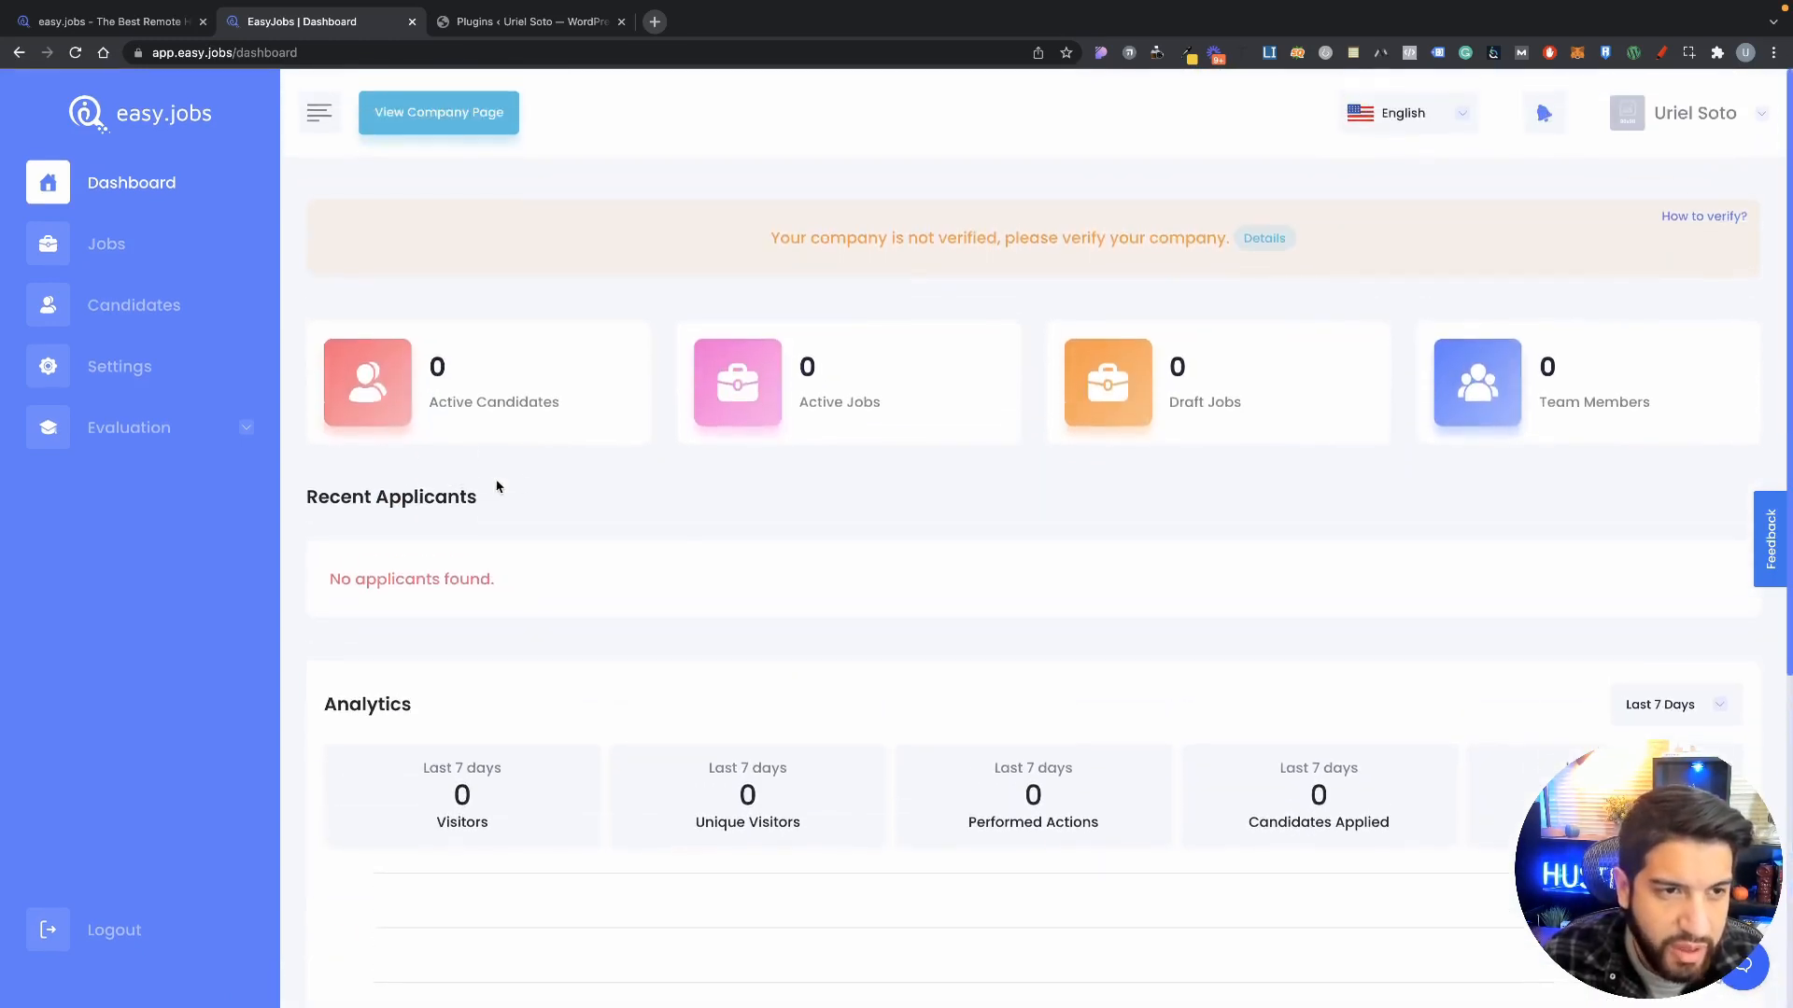
left_click(109, 253)
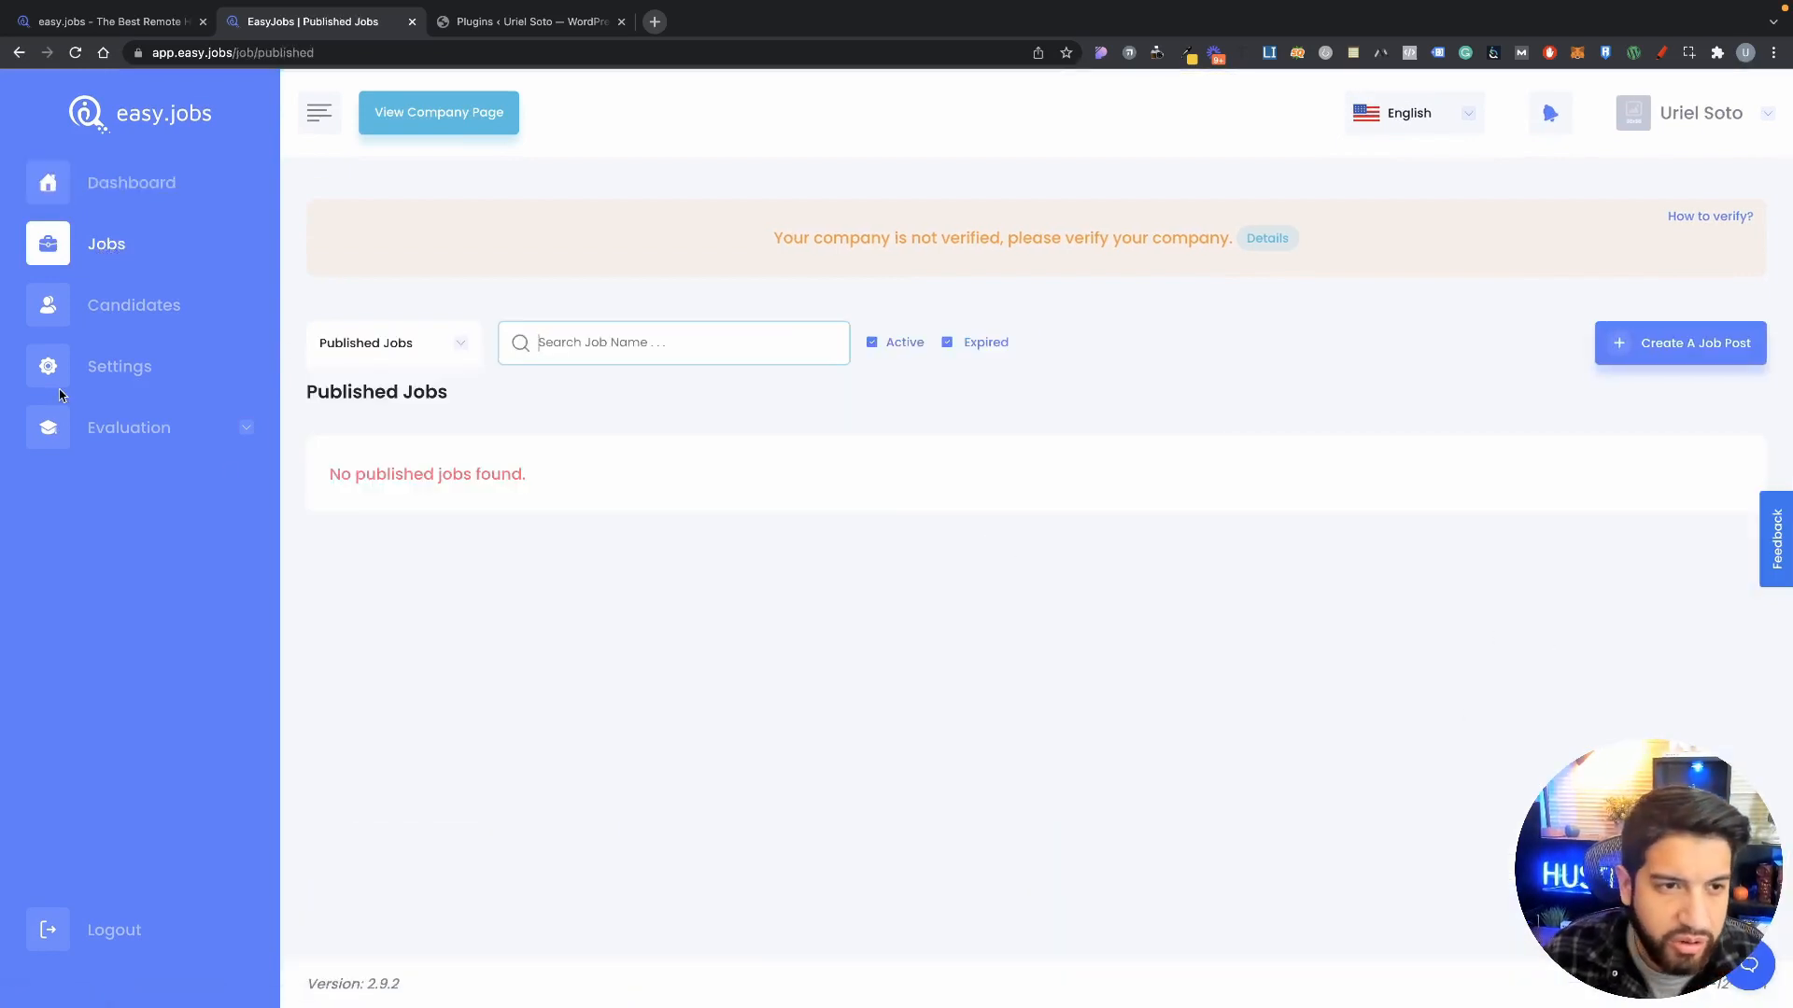
Step: Look over the Candidates and Settings pages, then return to Published Jobs
left_click(102, 308)
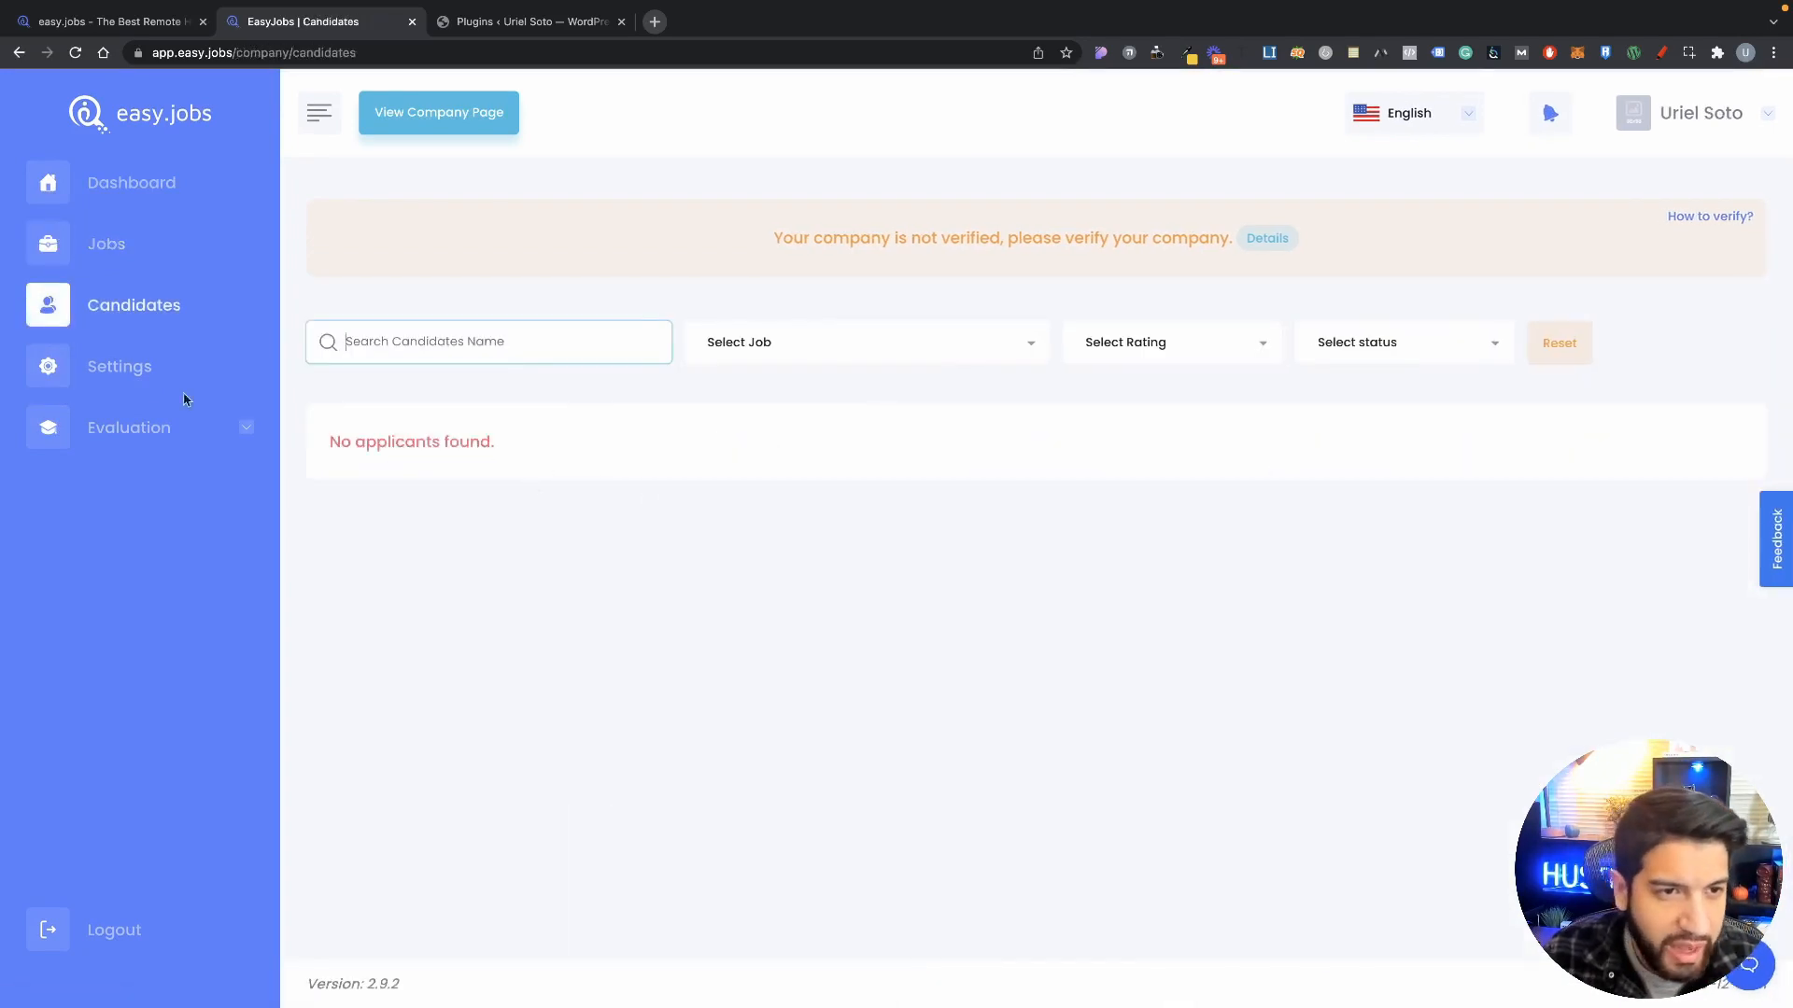
left_click(158, 375)
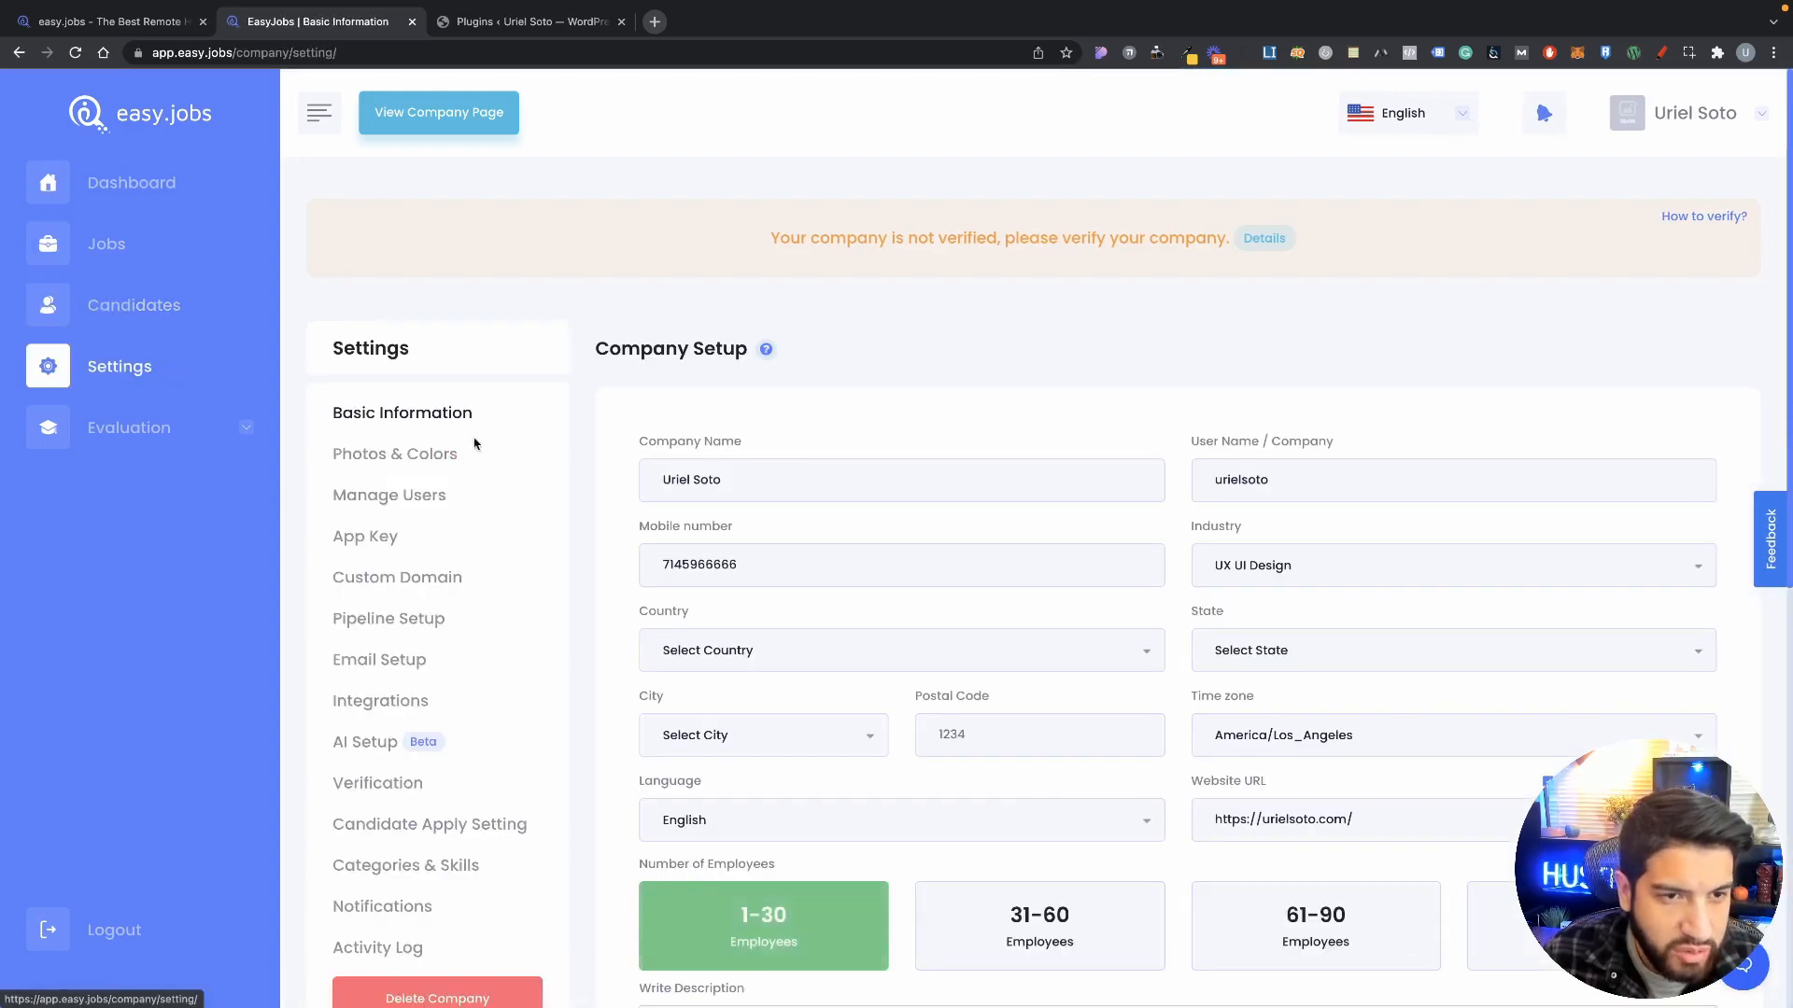
scroll(996, 629, "down", 3)
scroll(972, 611, "up", 3)
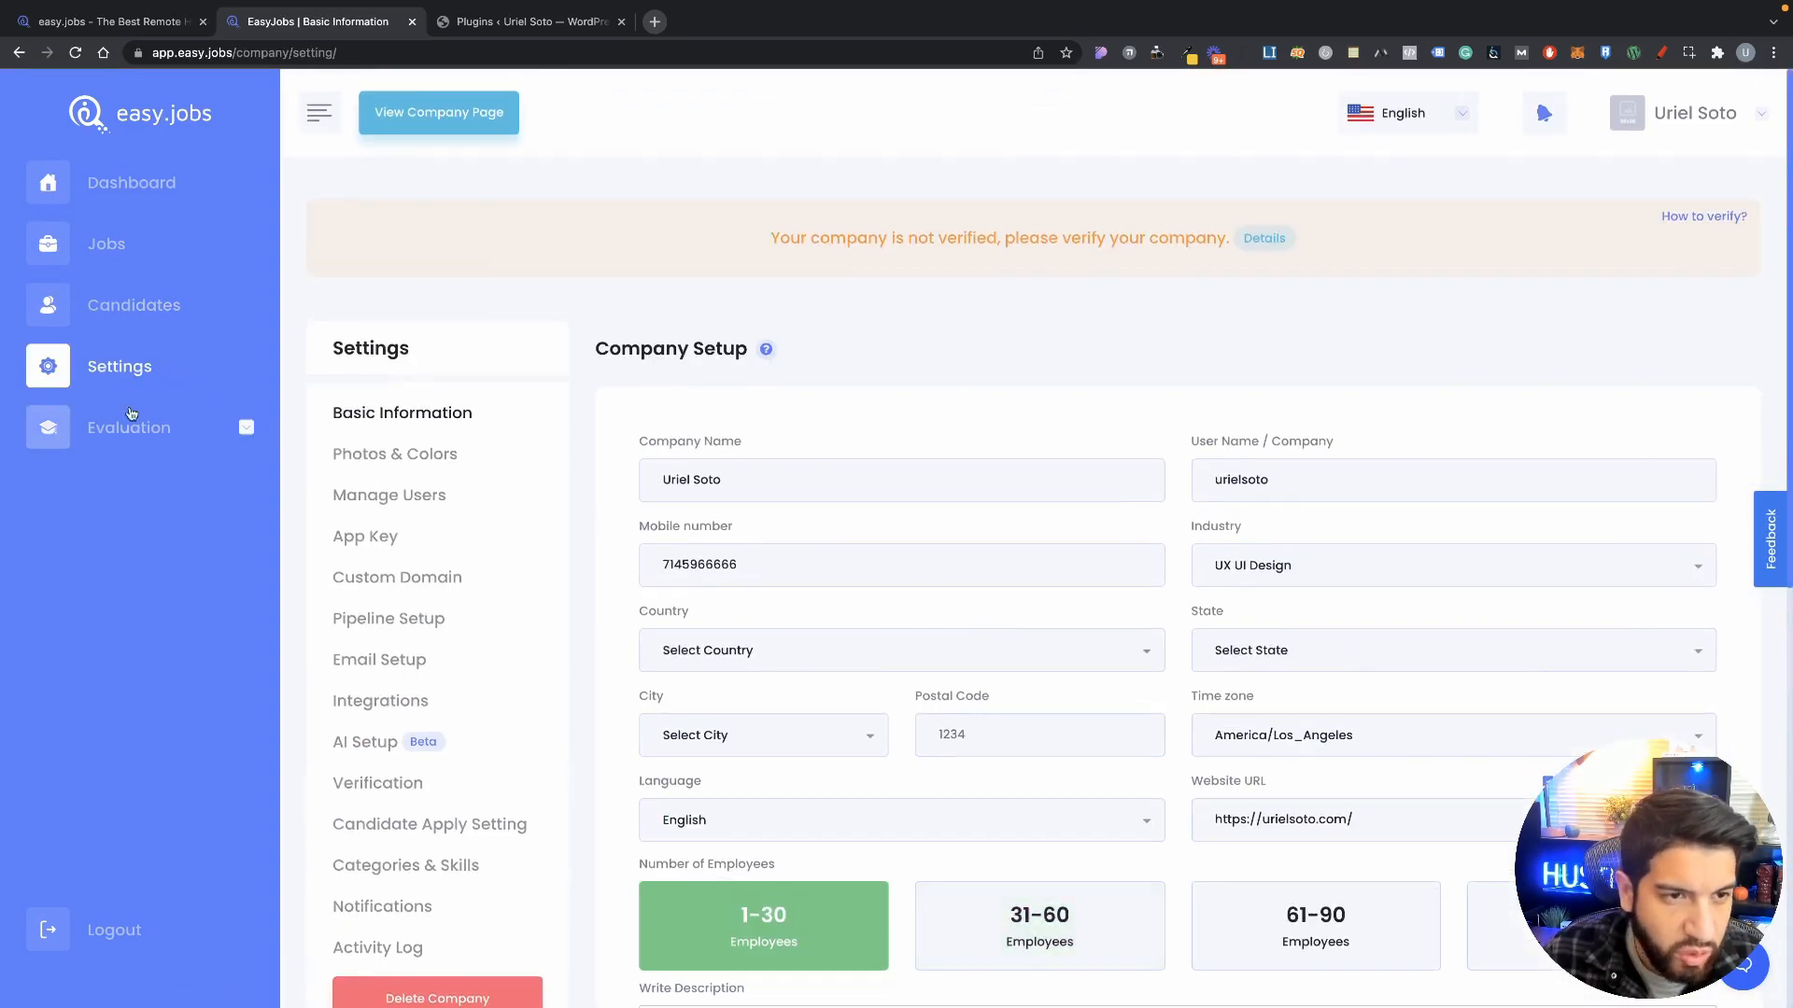
left_click(145, 249)
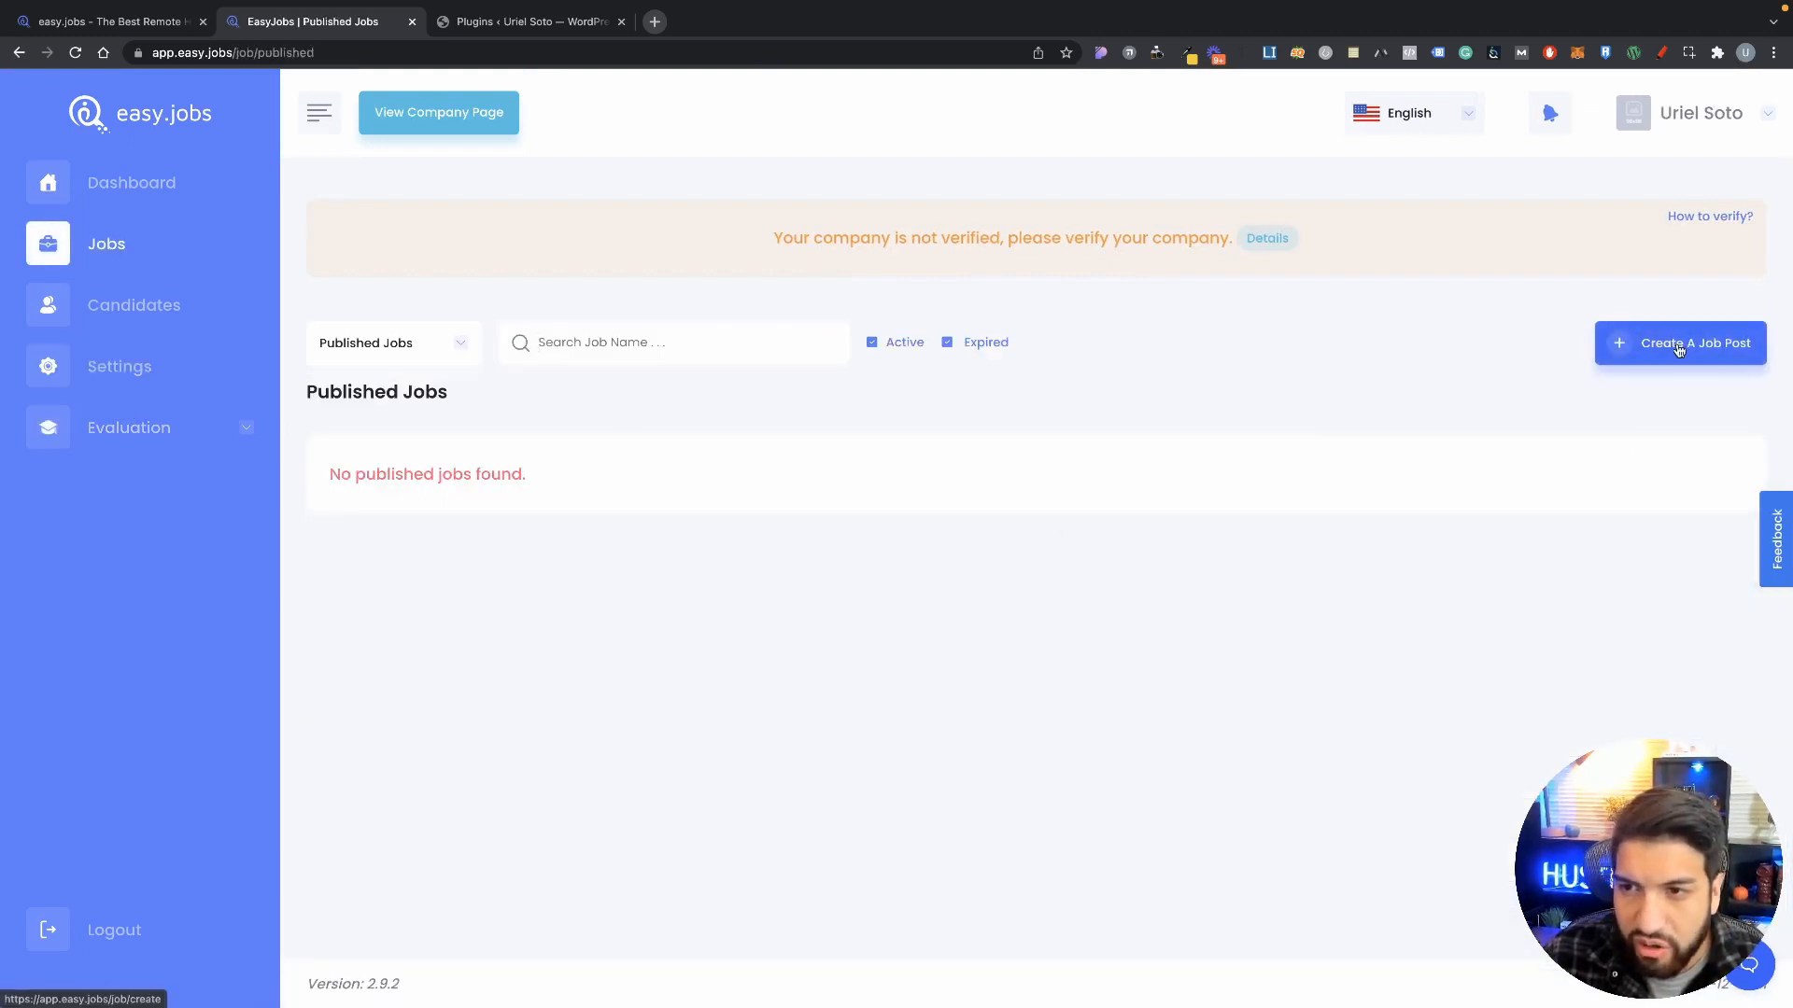
Step: Start a new job post titled 'Web Designer'
left_click(1681, 349)
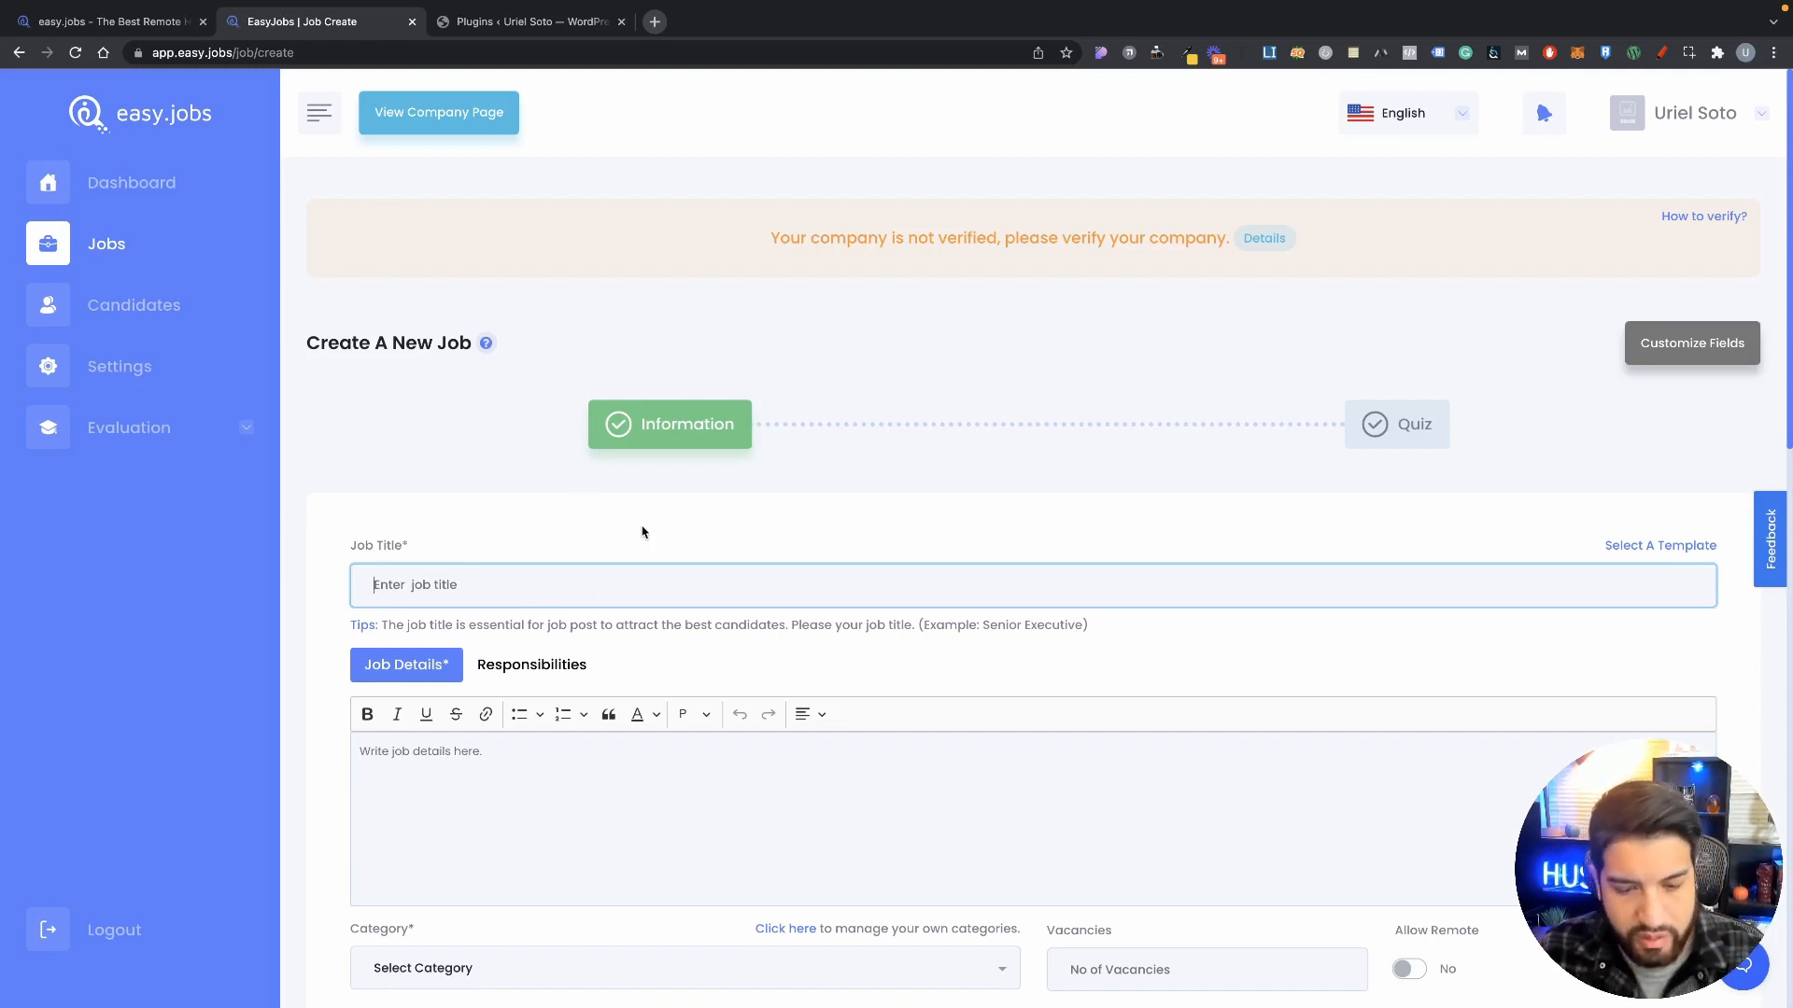
type("Web")
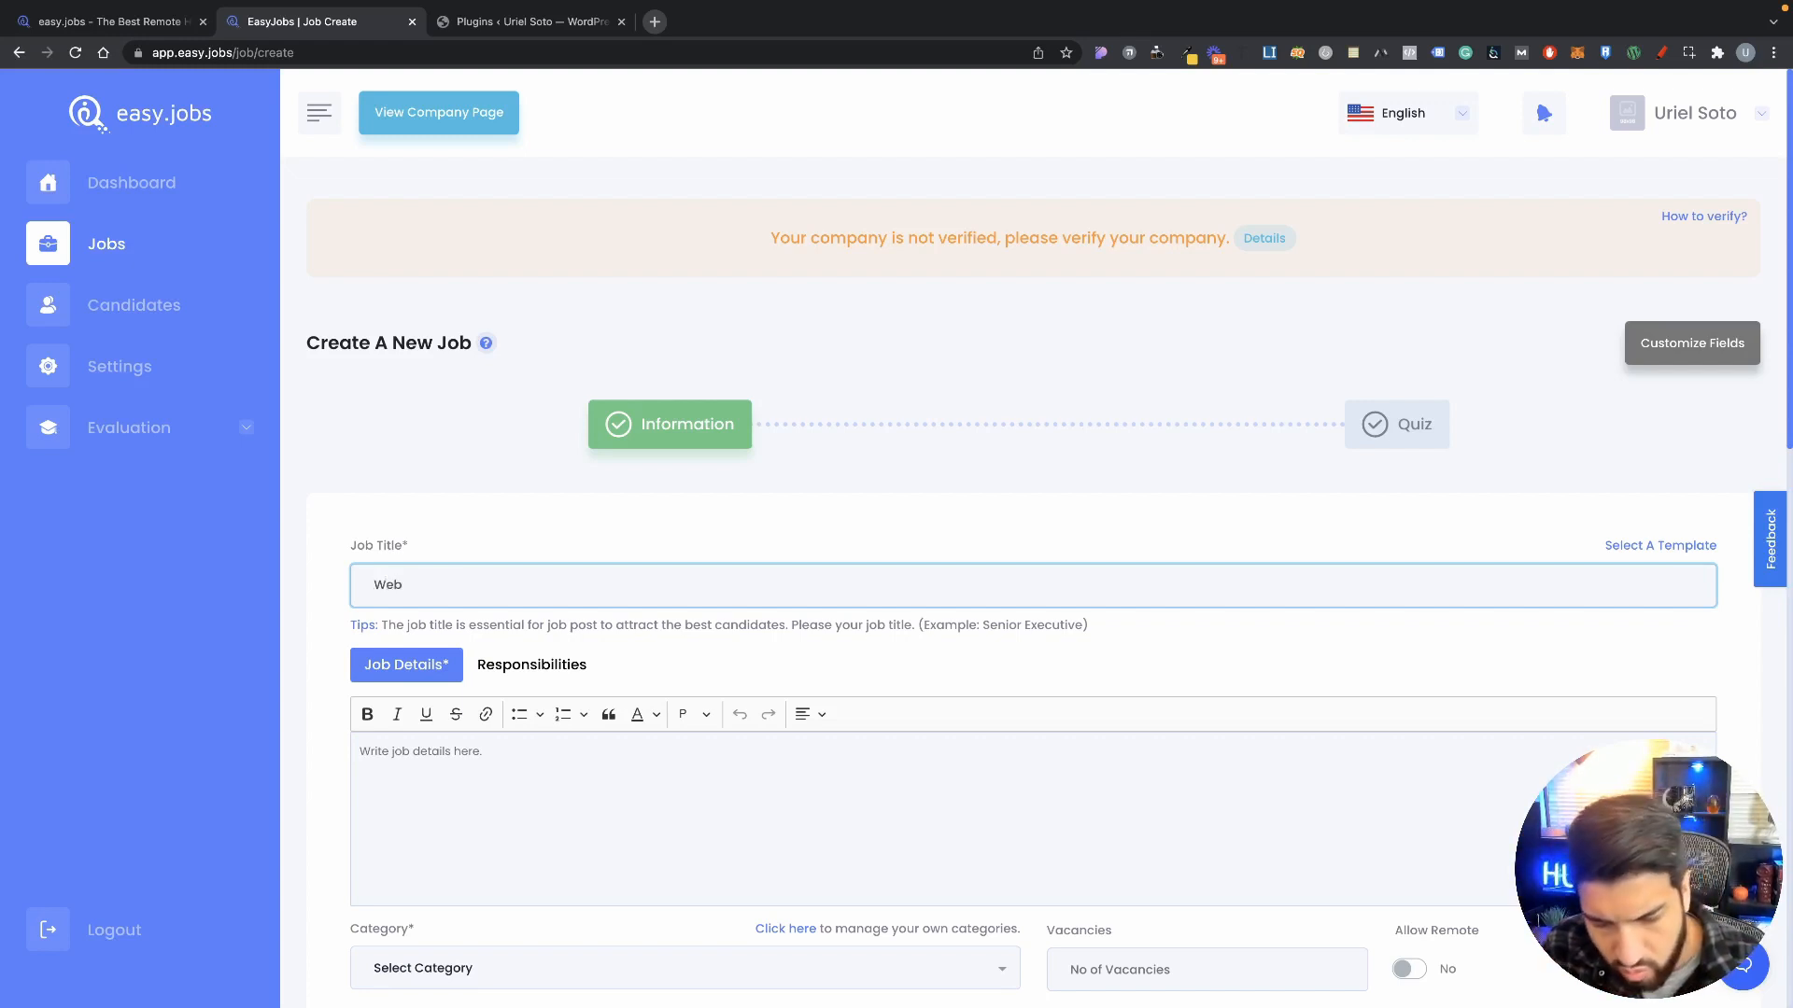
type("ign")
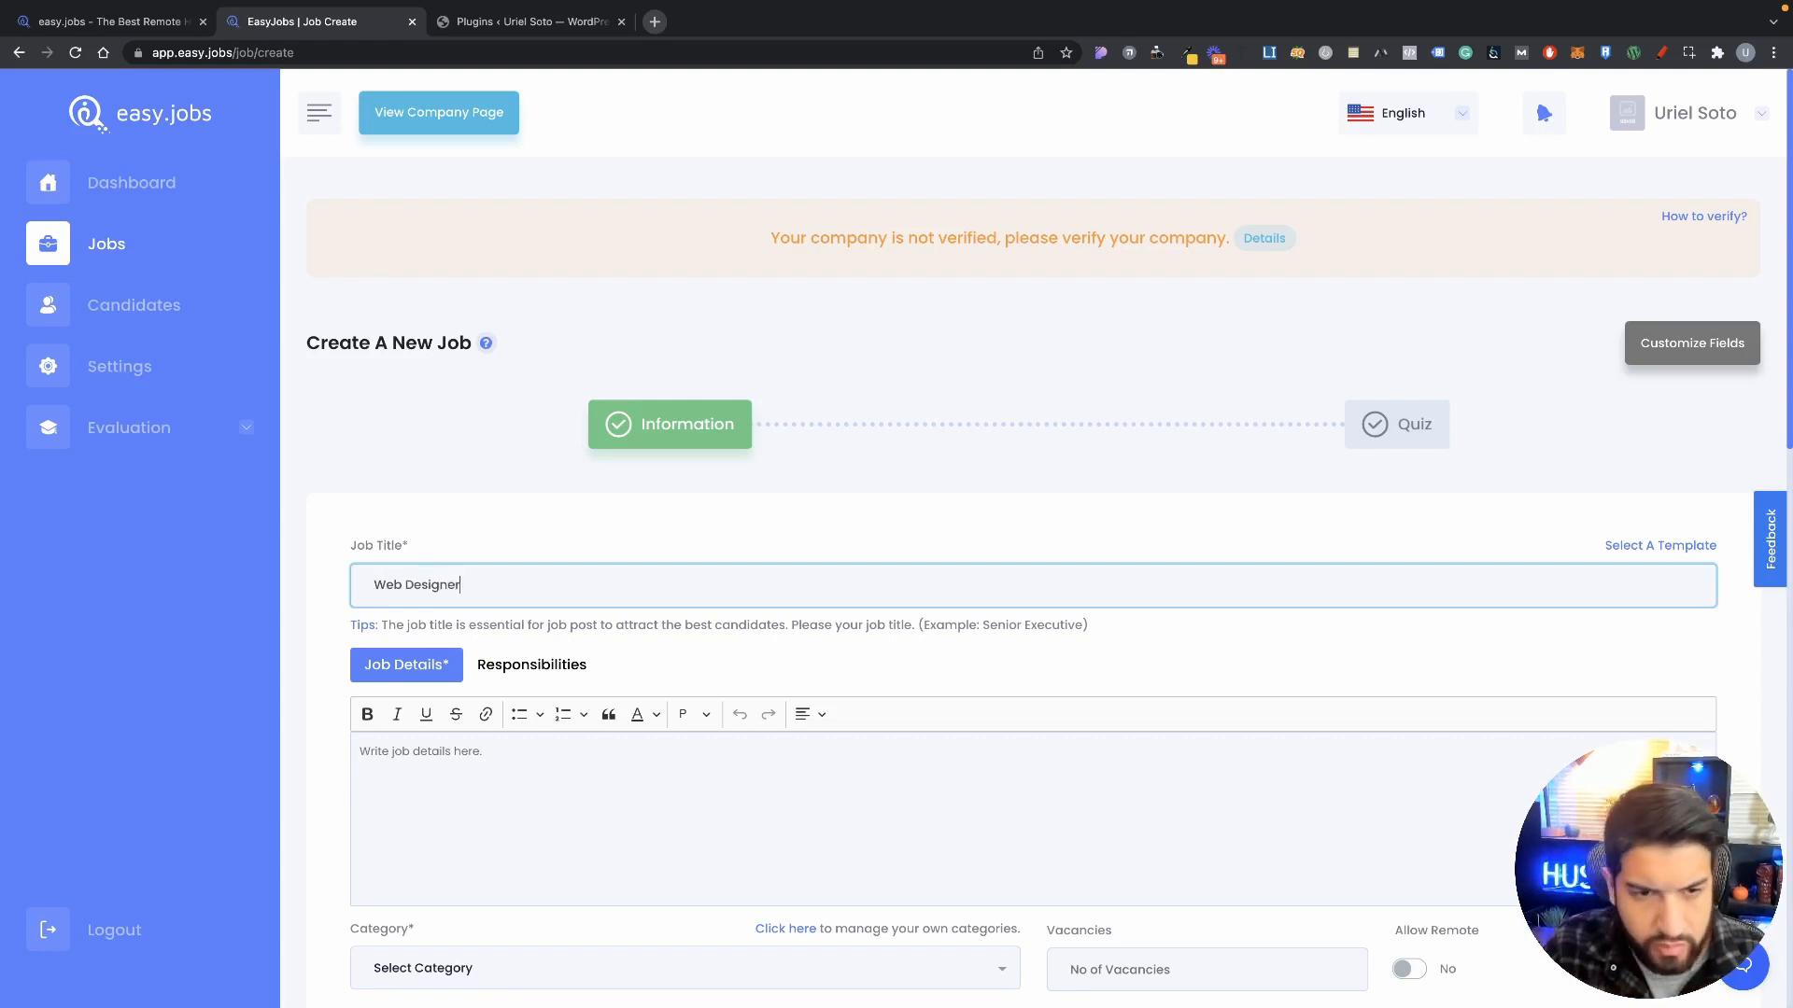
type("er")
Step: Paste generated lorem ipsum sentences into the Job Details editor
left_click(664, 734)
scroll(665, 734, "down", 2)
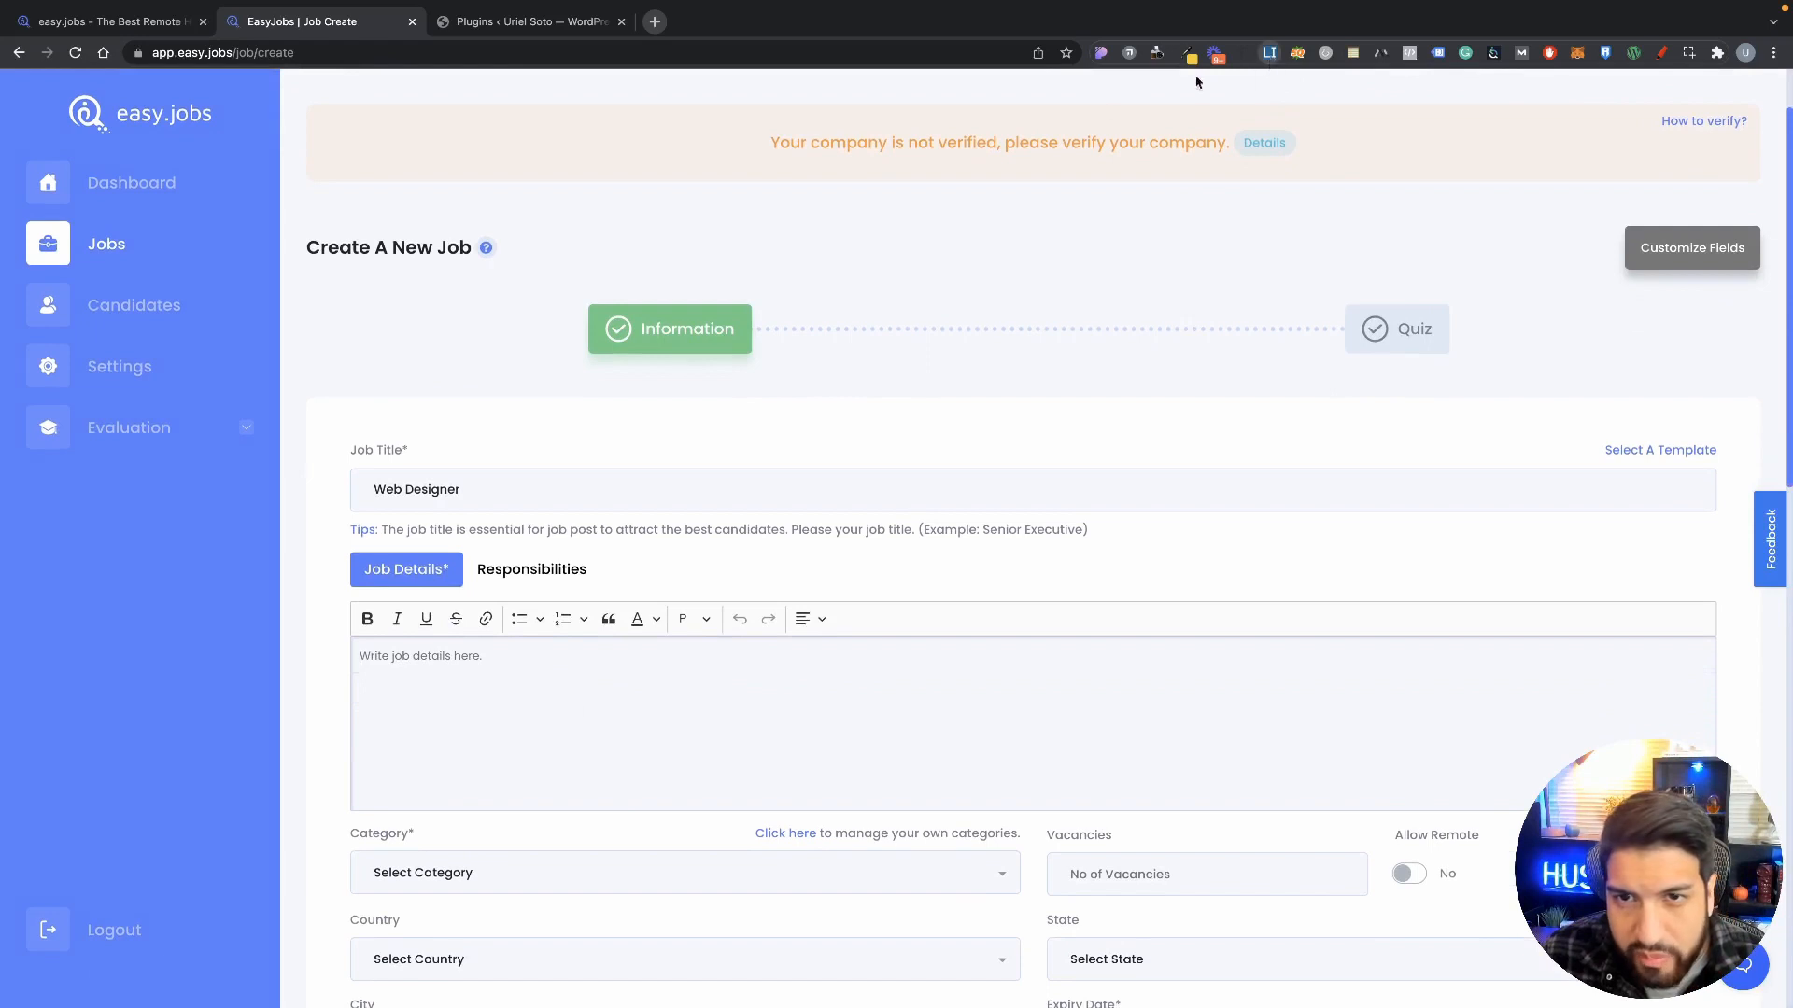
left_click(1268, 52)
left_click_drag(922, 191, 626, 115)
key("super+c")
left_click(616, 669)
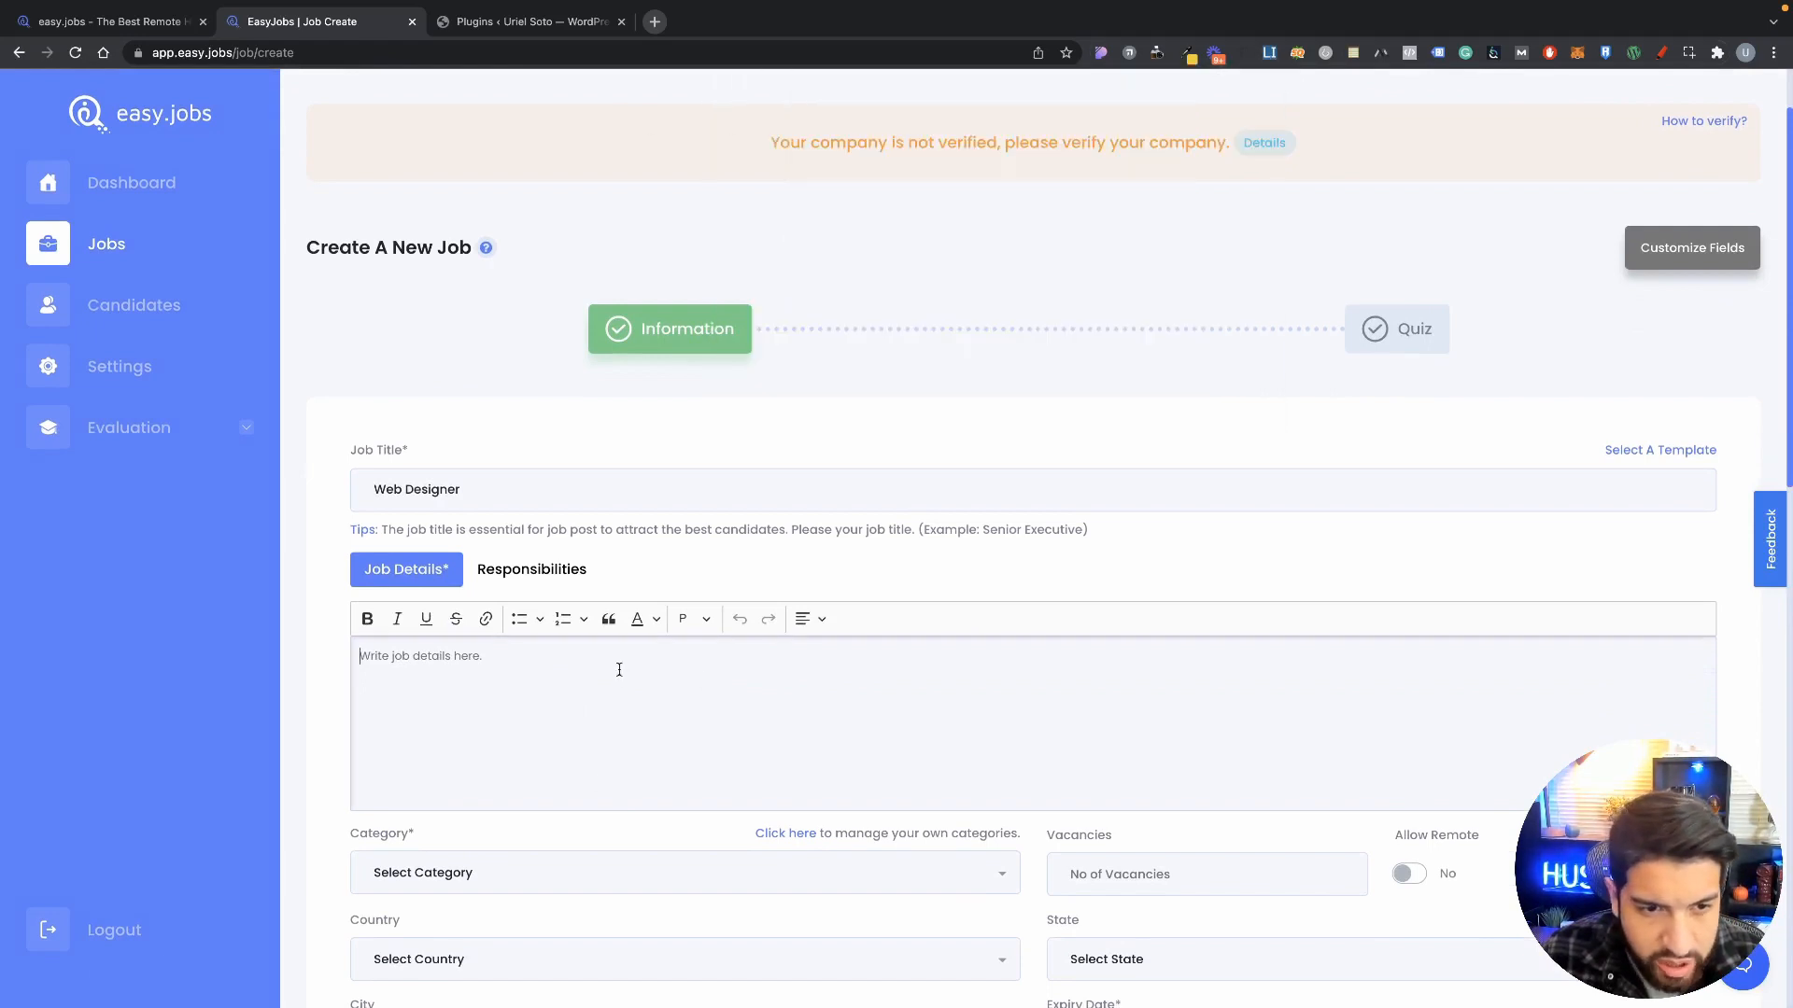
key("super+v")
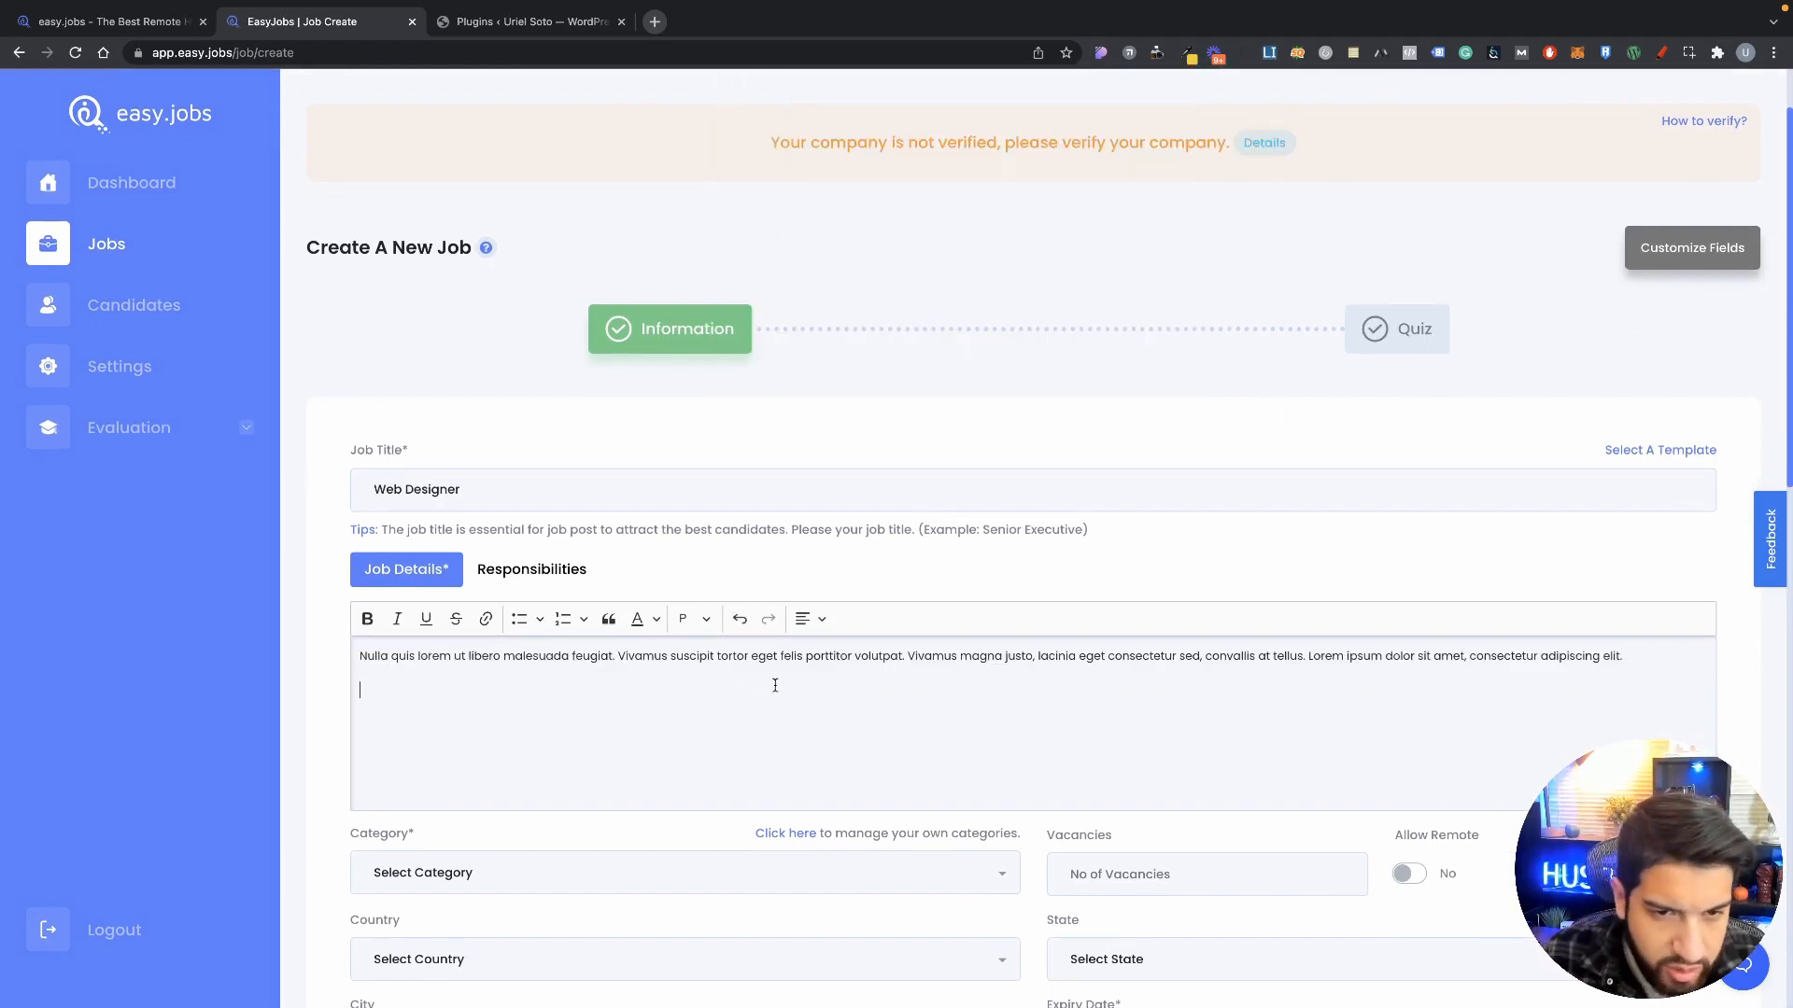
Step: Add two placeholder bullet points below the description paragraph
left_click(519, 619)
type("dddd")
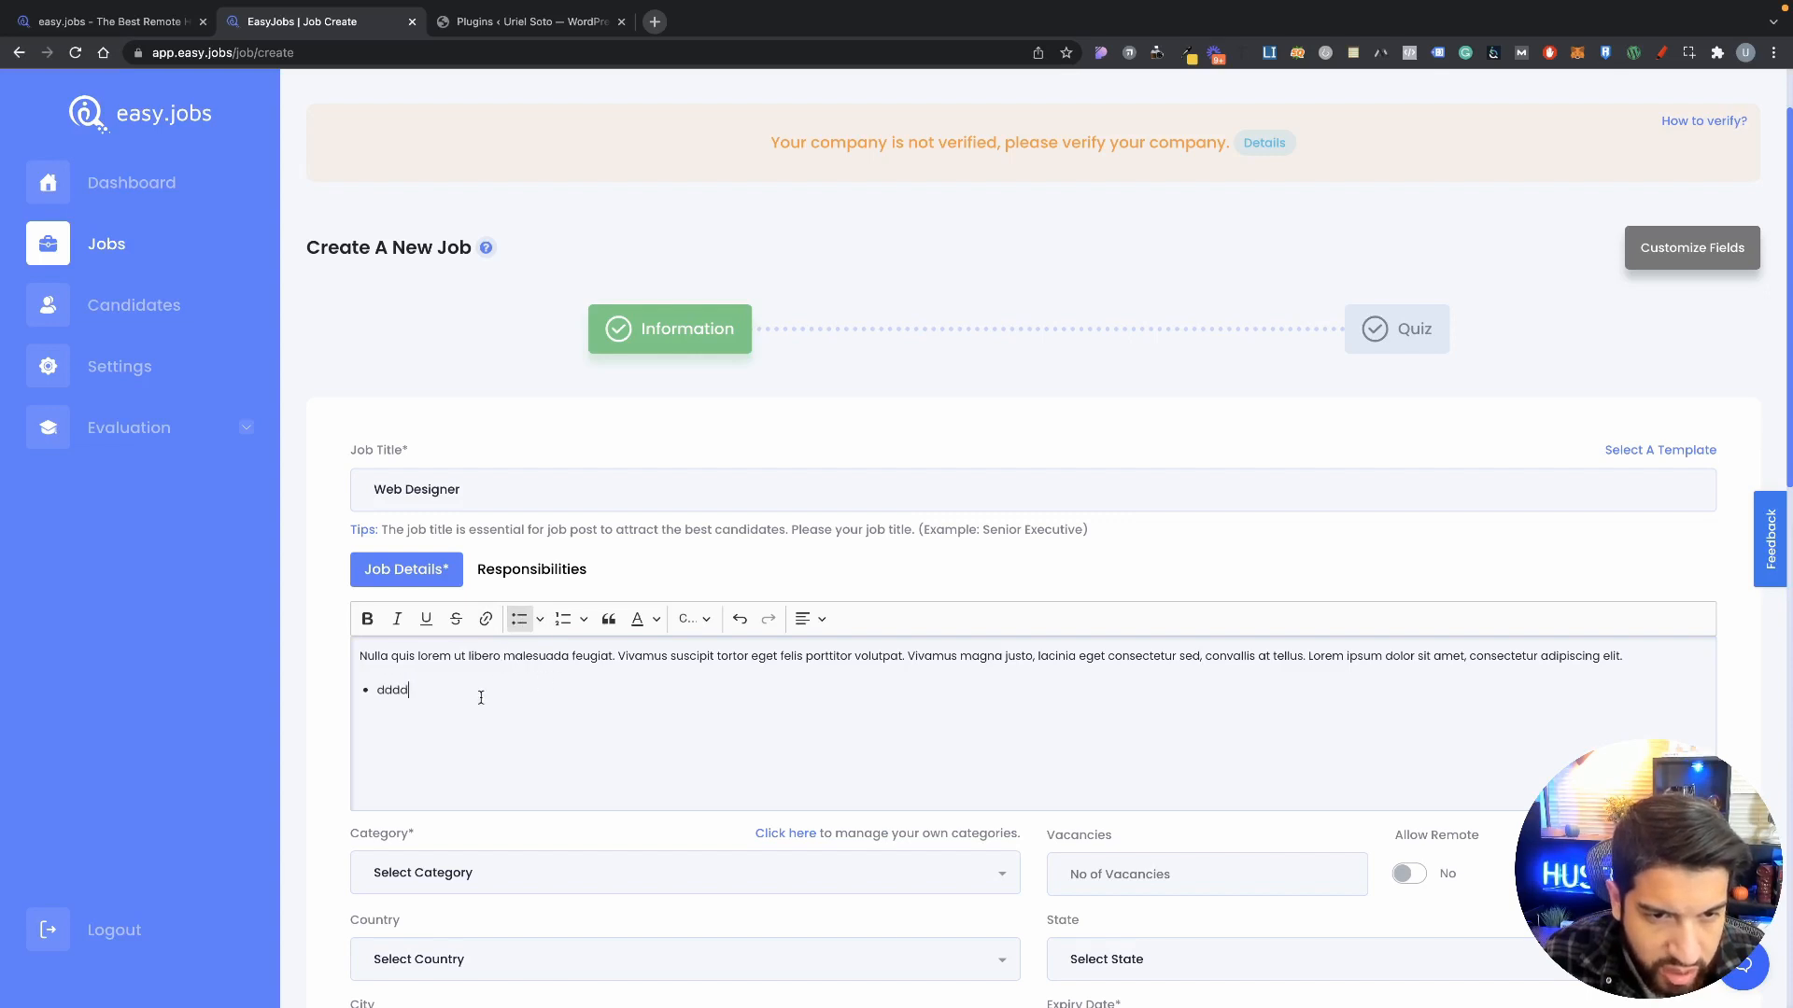
type("dddddd")
left_click(519, 621)
left_click(516, 627)
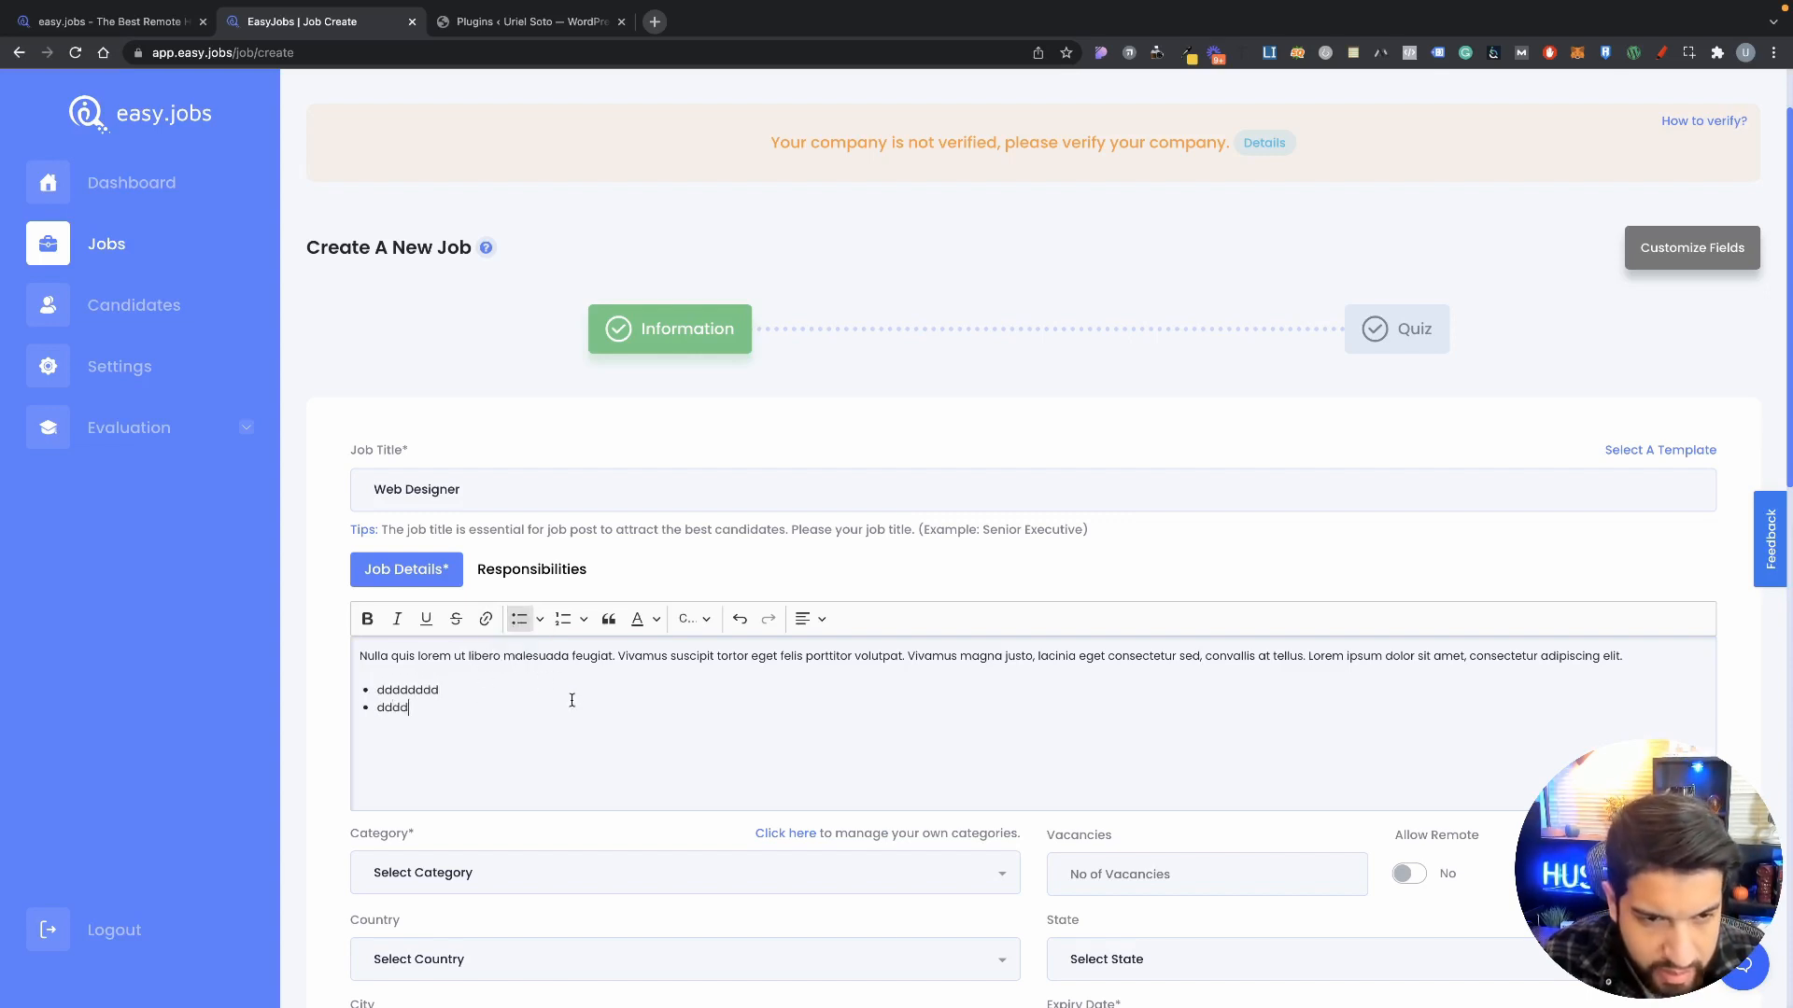
type("dddd")
scroll(523, 635, "down", 2)
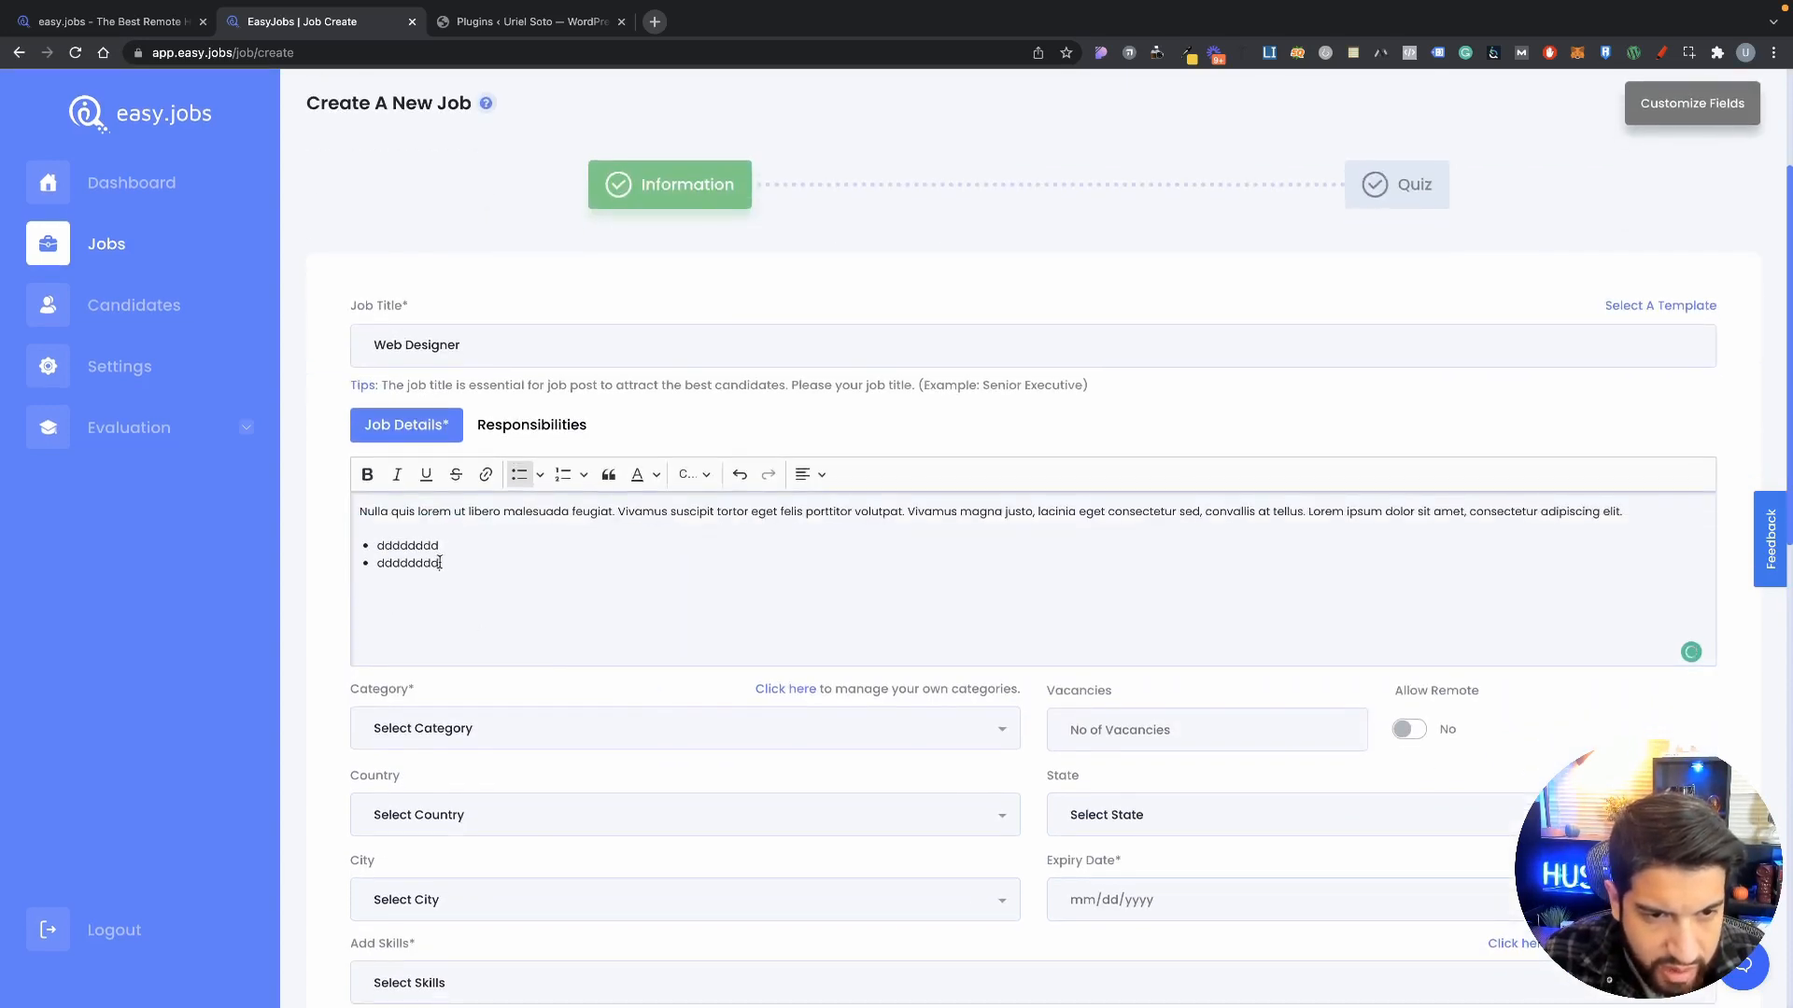
scroll(451, 564, "down", 2)
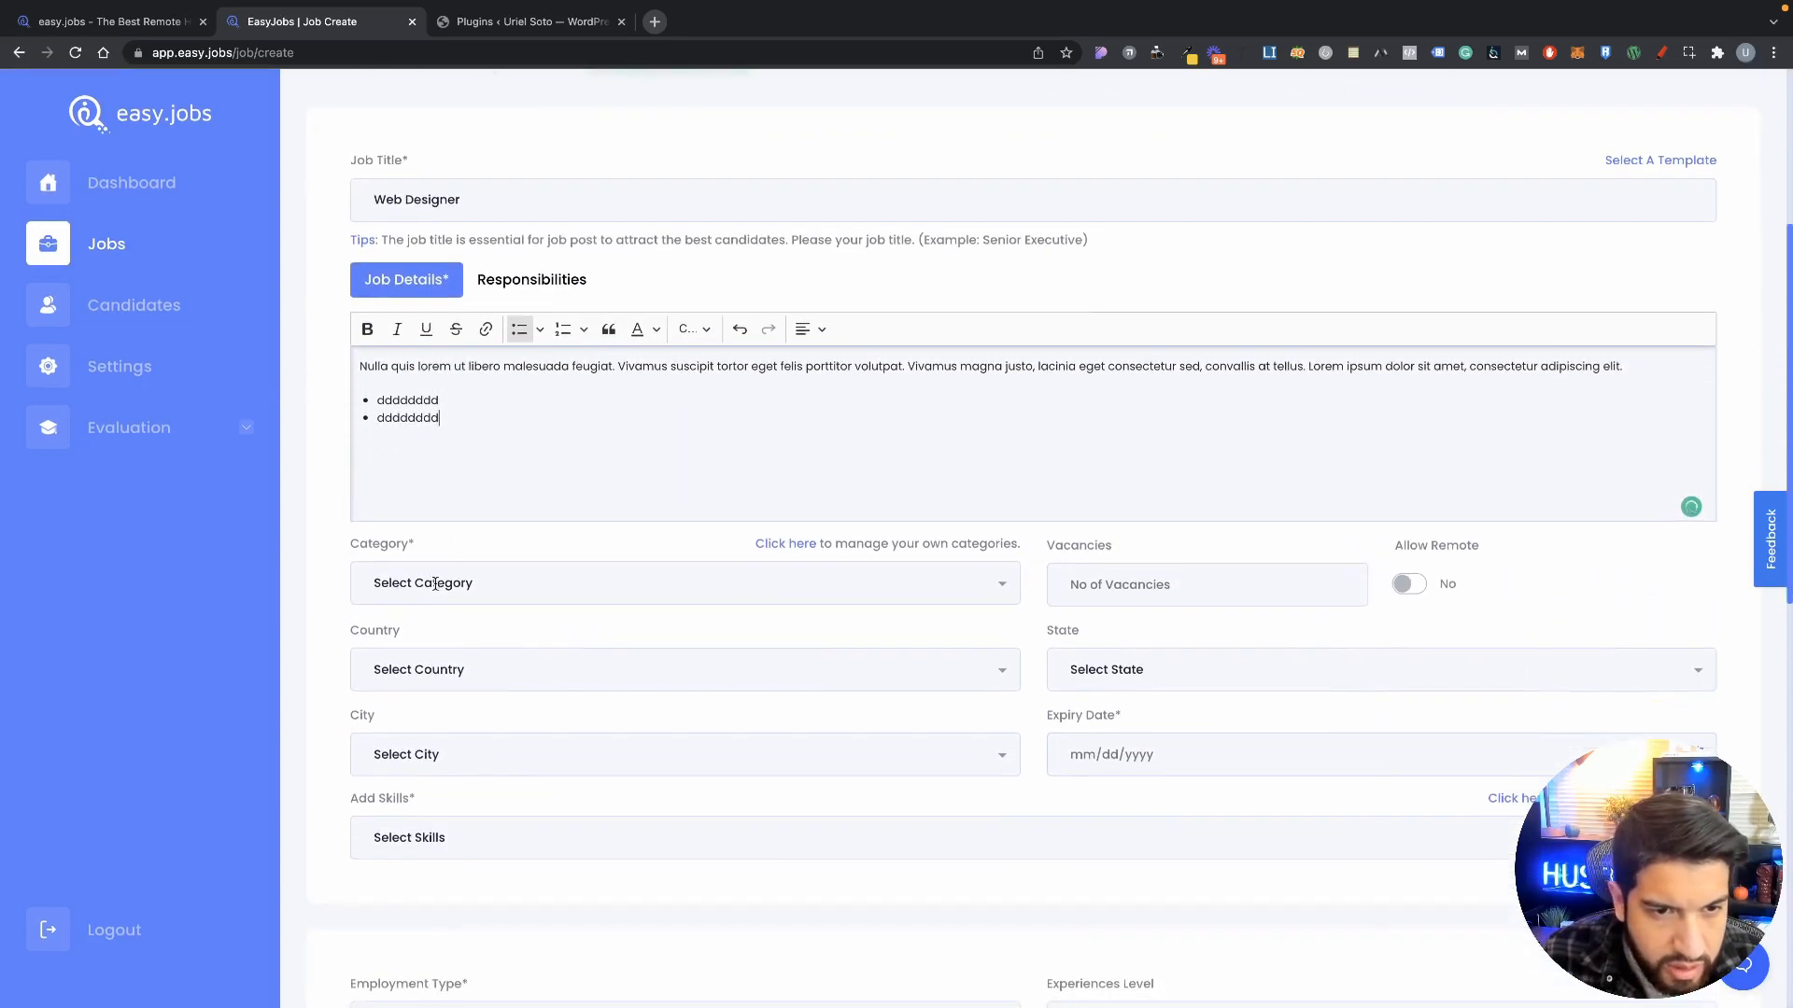
Step: Set the job category to UX/UI Design
left_click(411, 596)
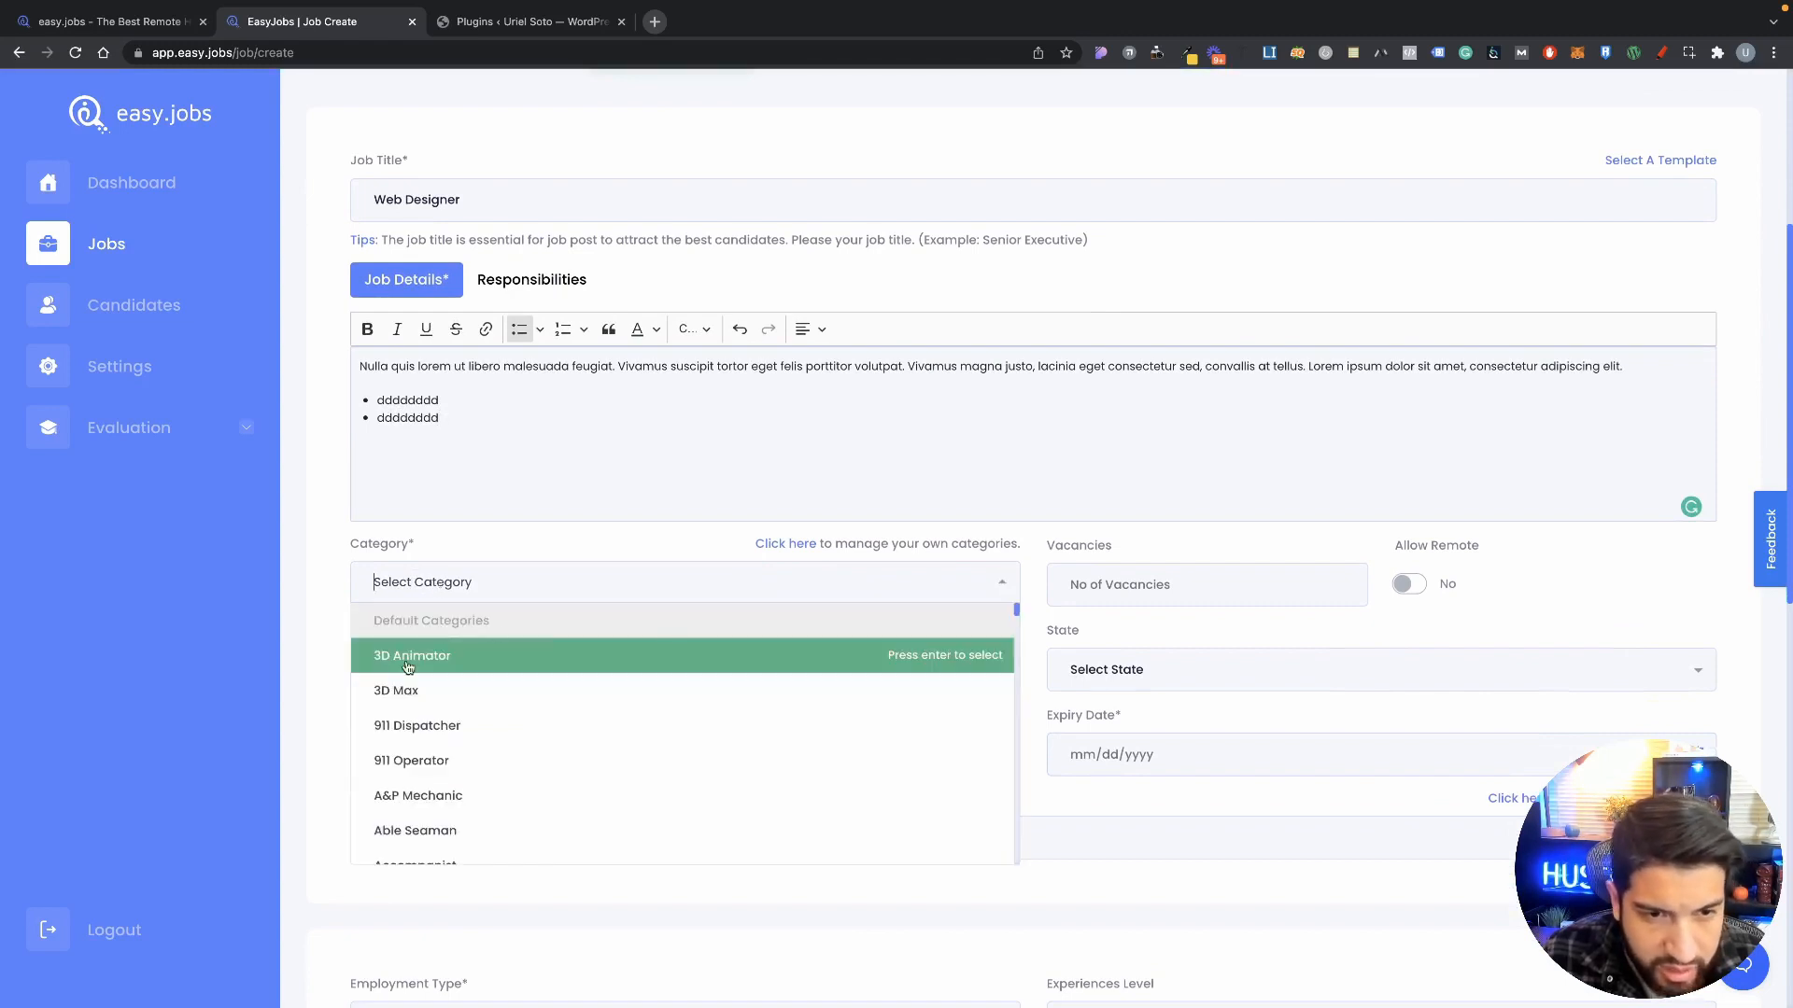
scroll(504, 700, "down", 2)
scroll(495, 682, "up", 2)
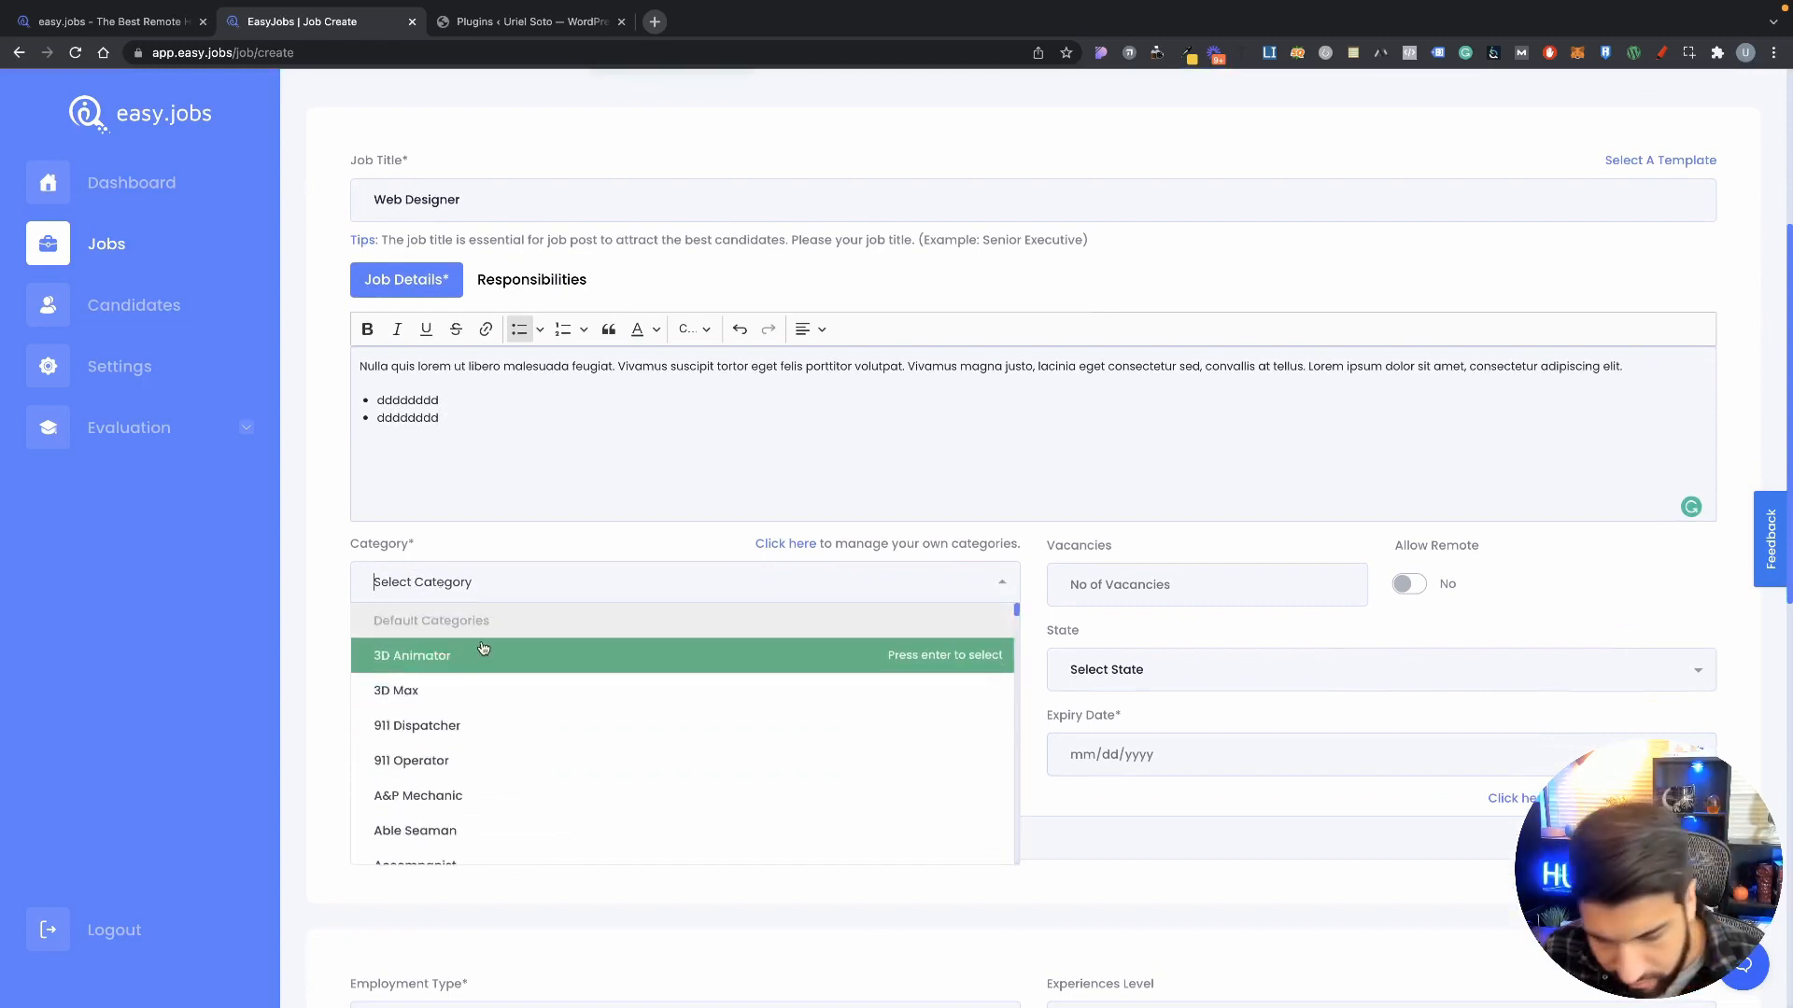
type("ux")
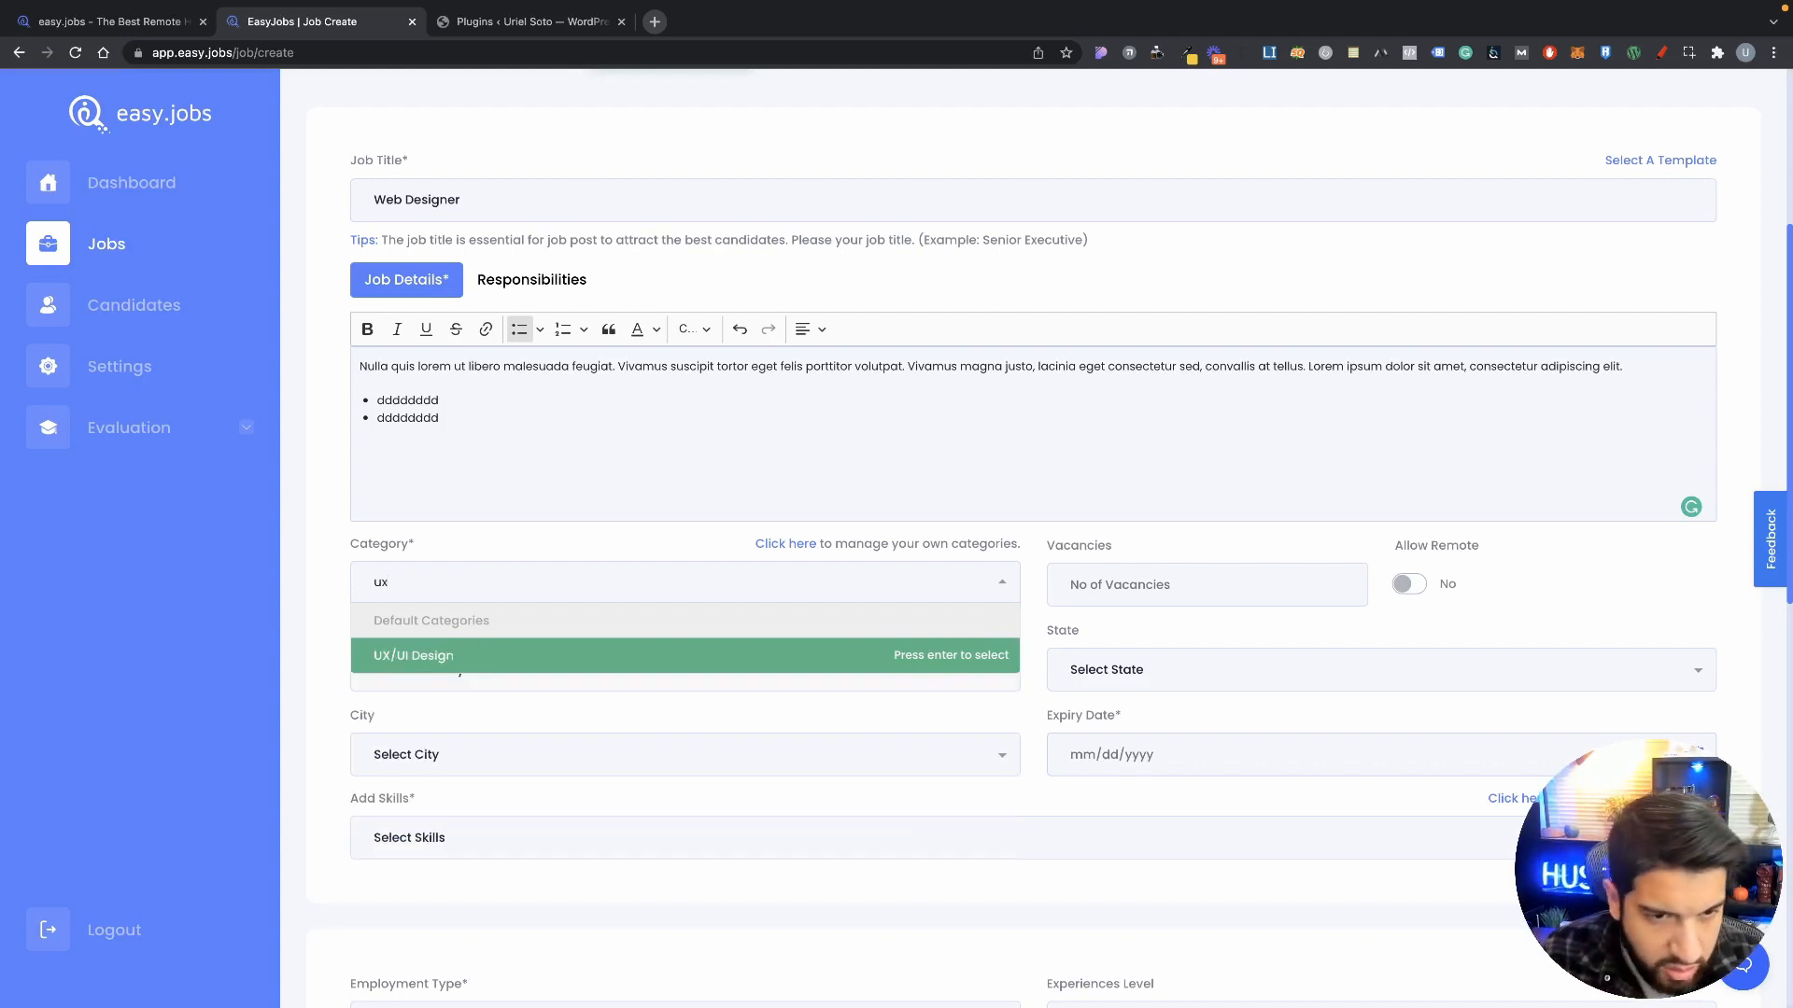
left_click(462, 656)
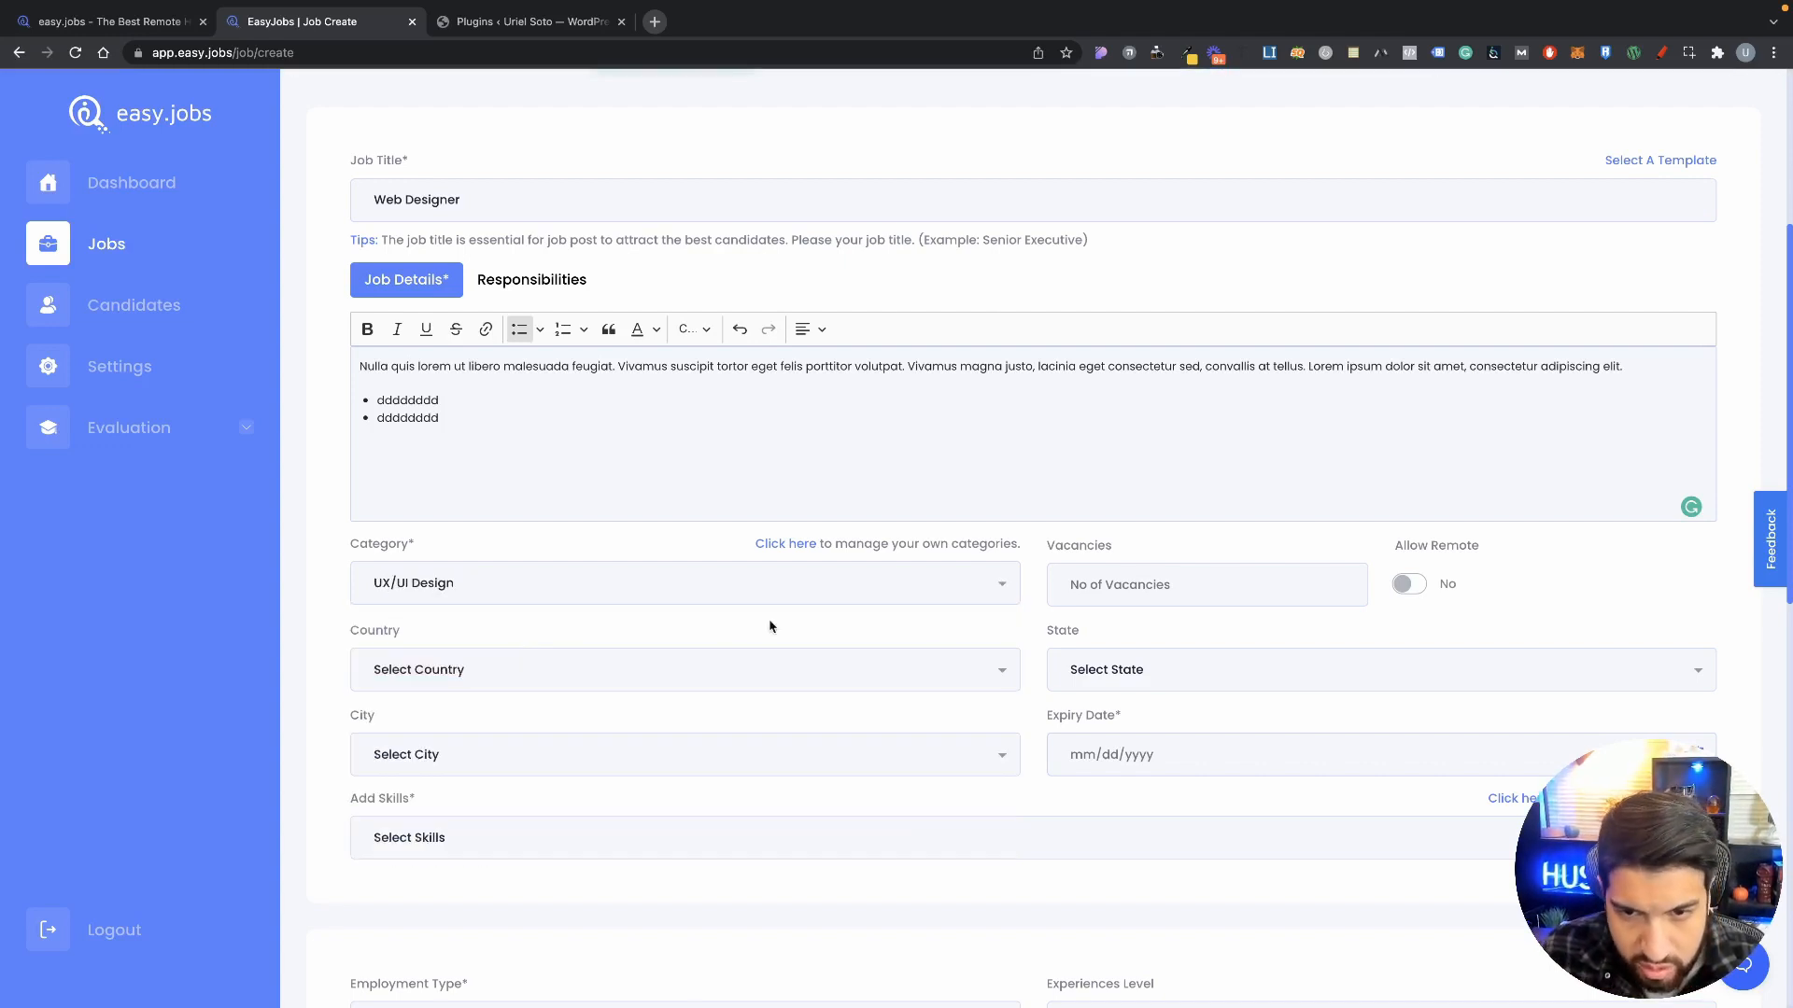
Step: Leave the vacancies field empty and allow remote work
scroll(747, 624, "down", 1)
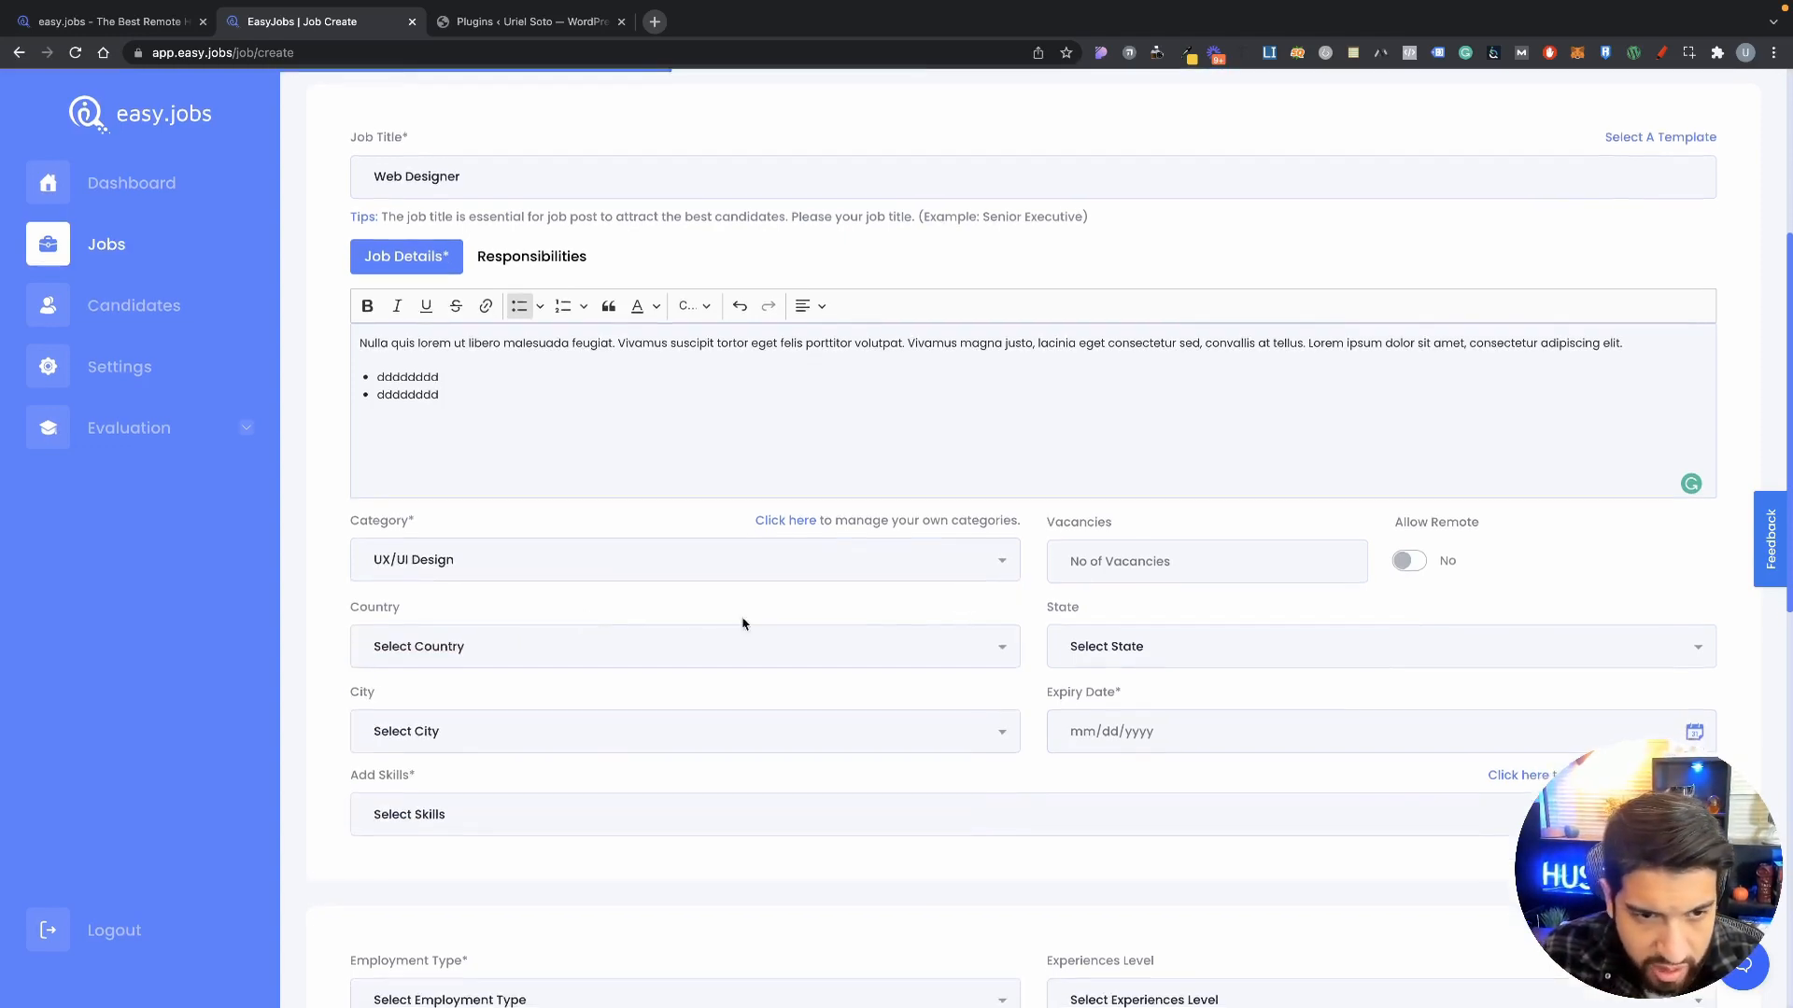
left_click(1185, 564)
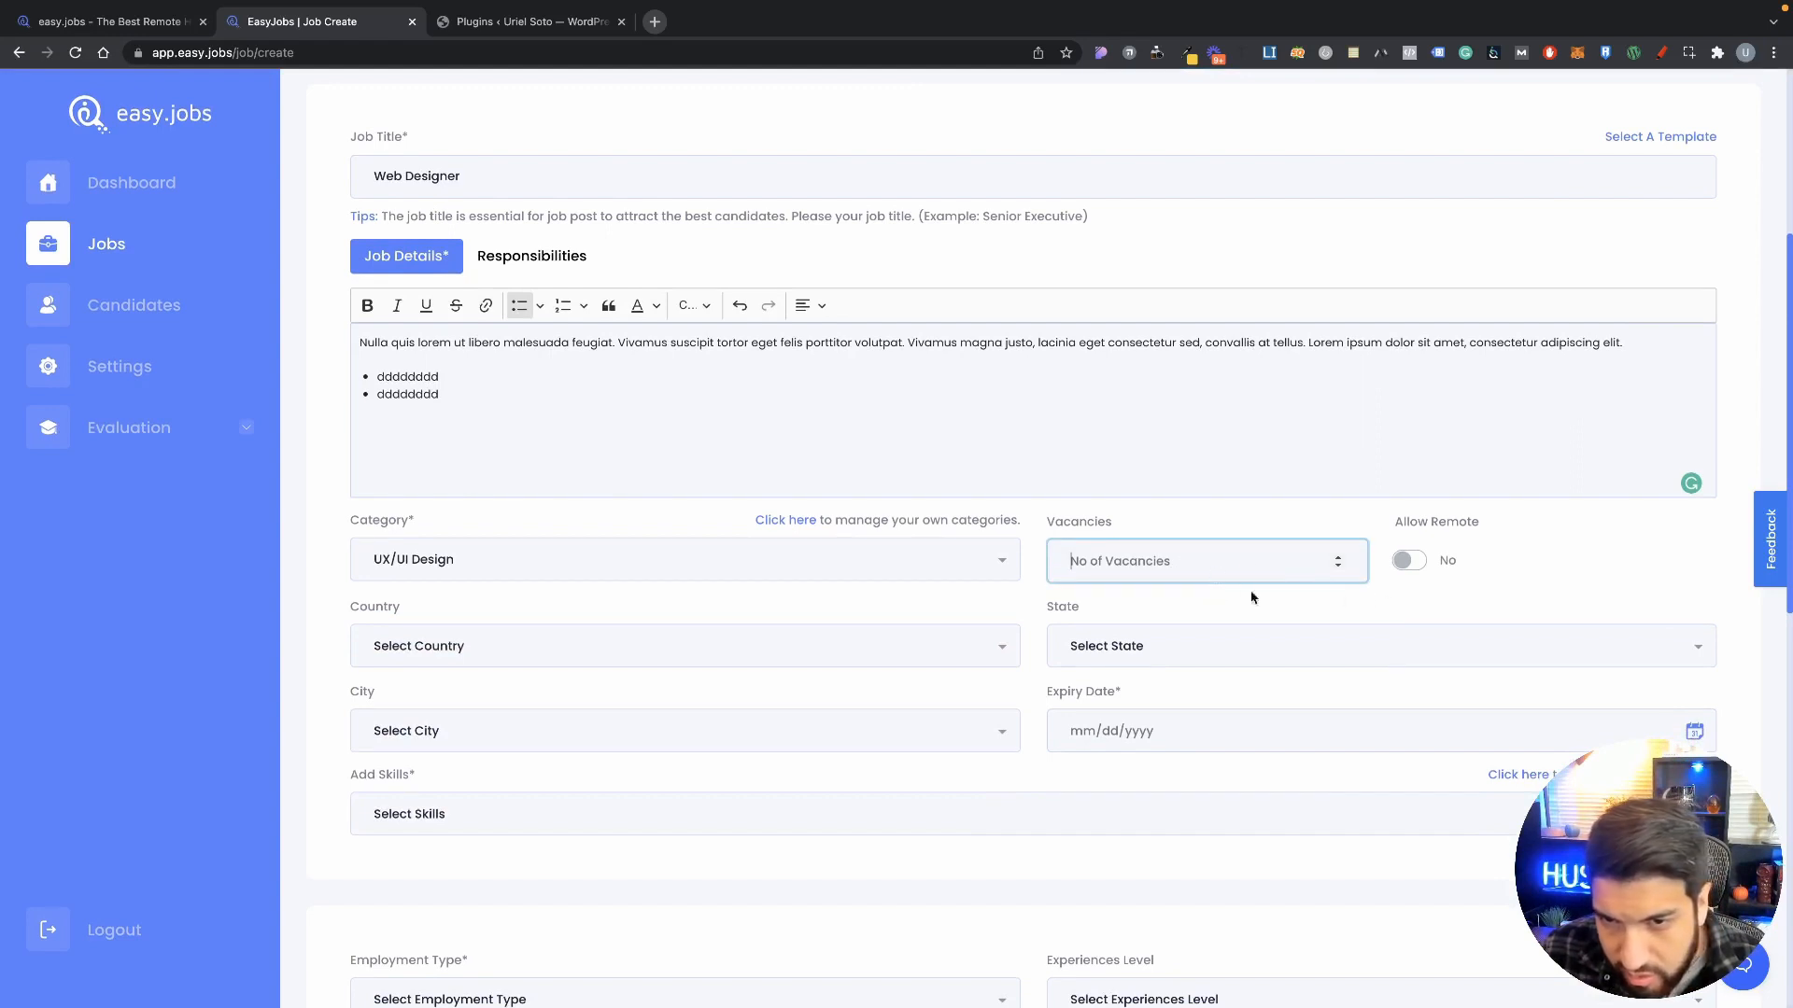
left_click(1338, 558)
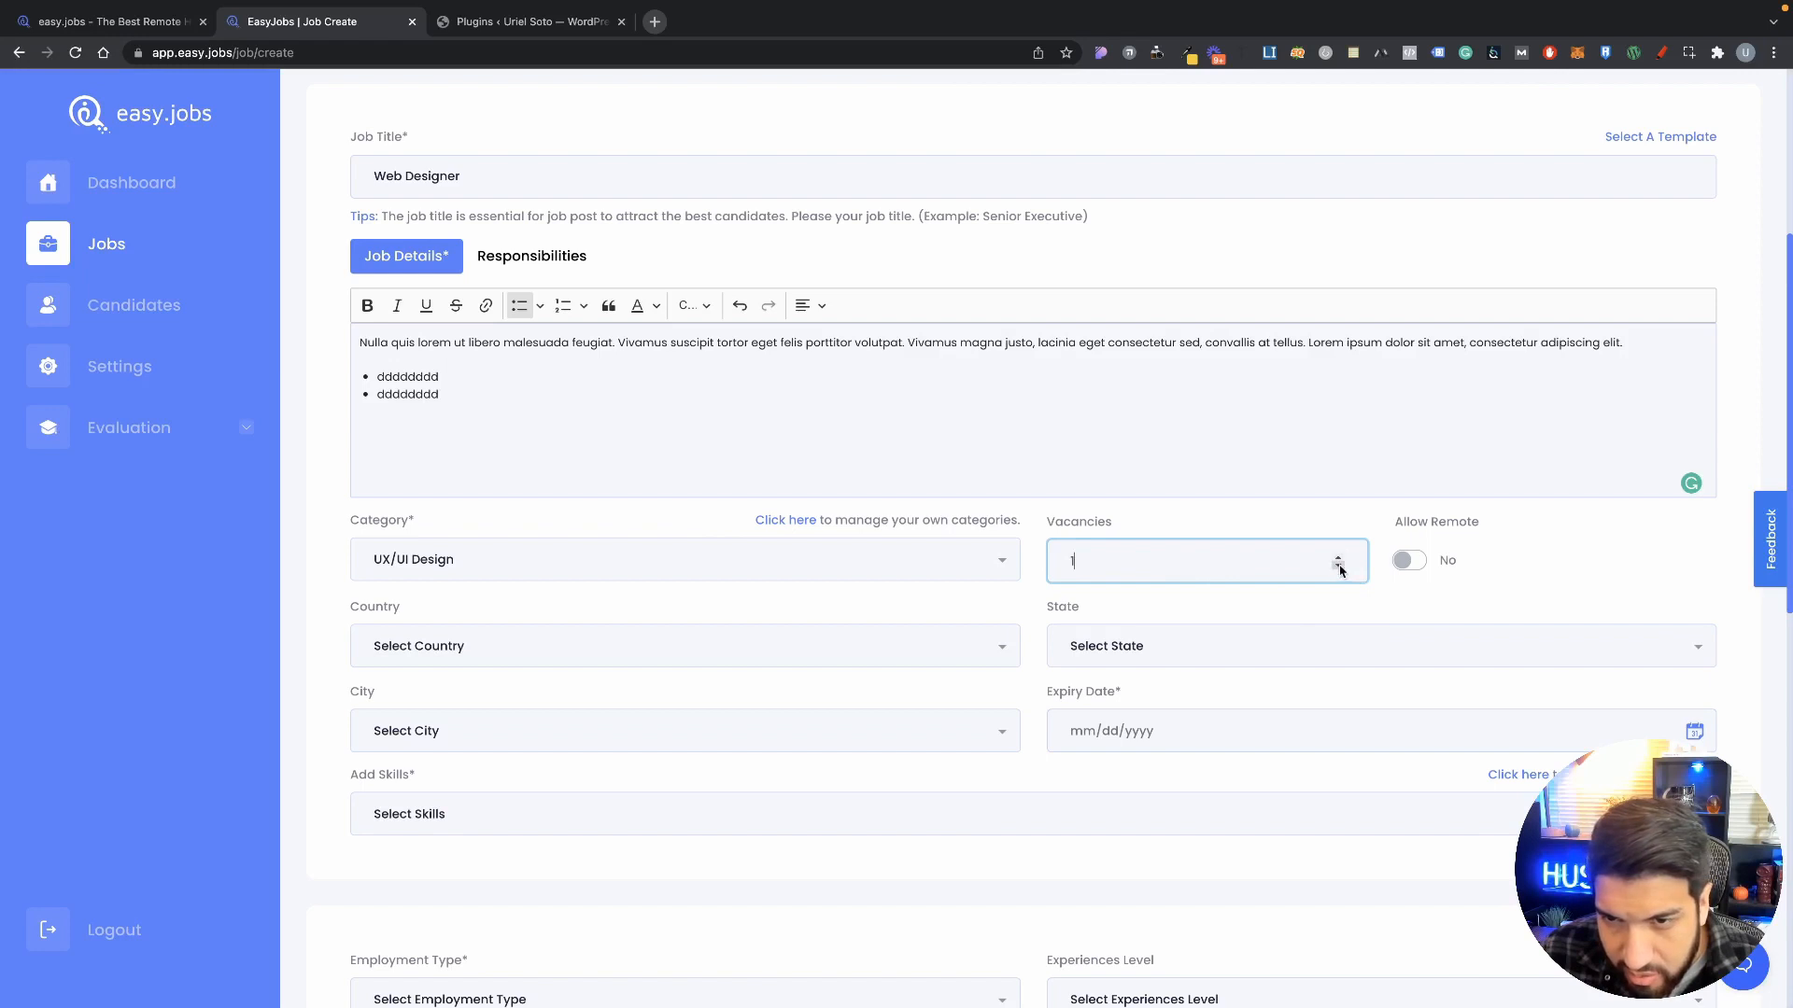
key("BackSpace")
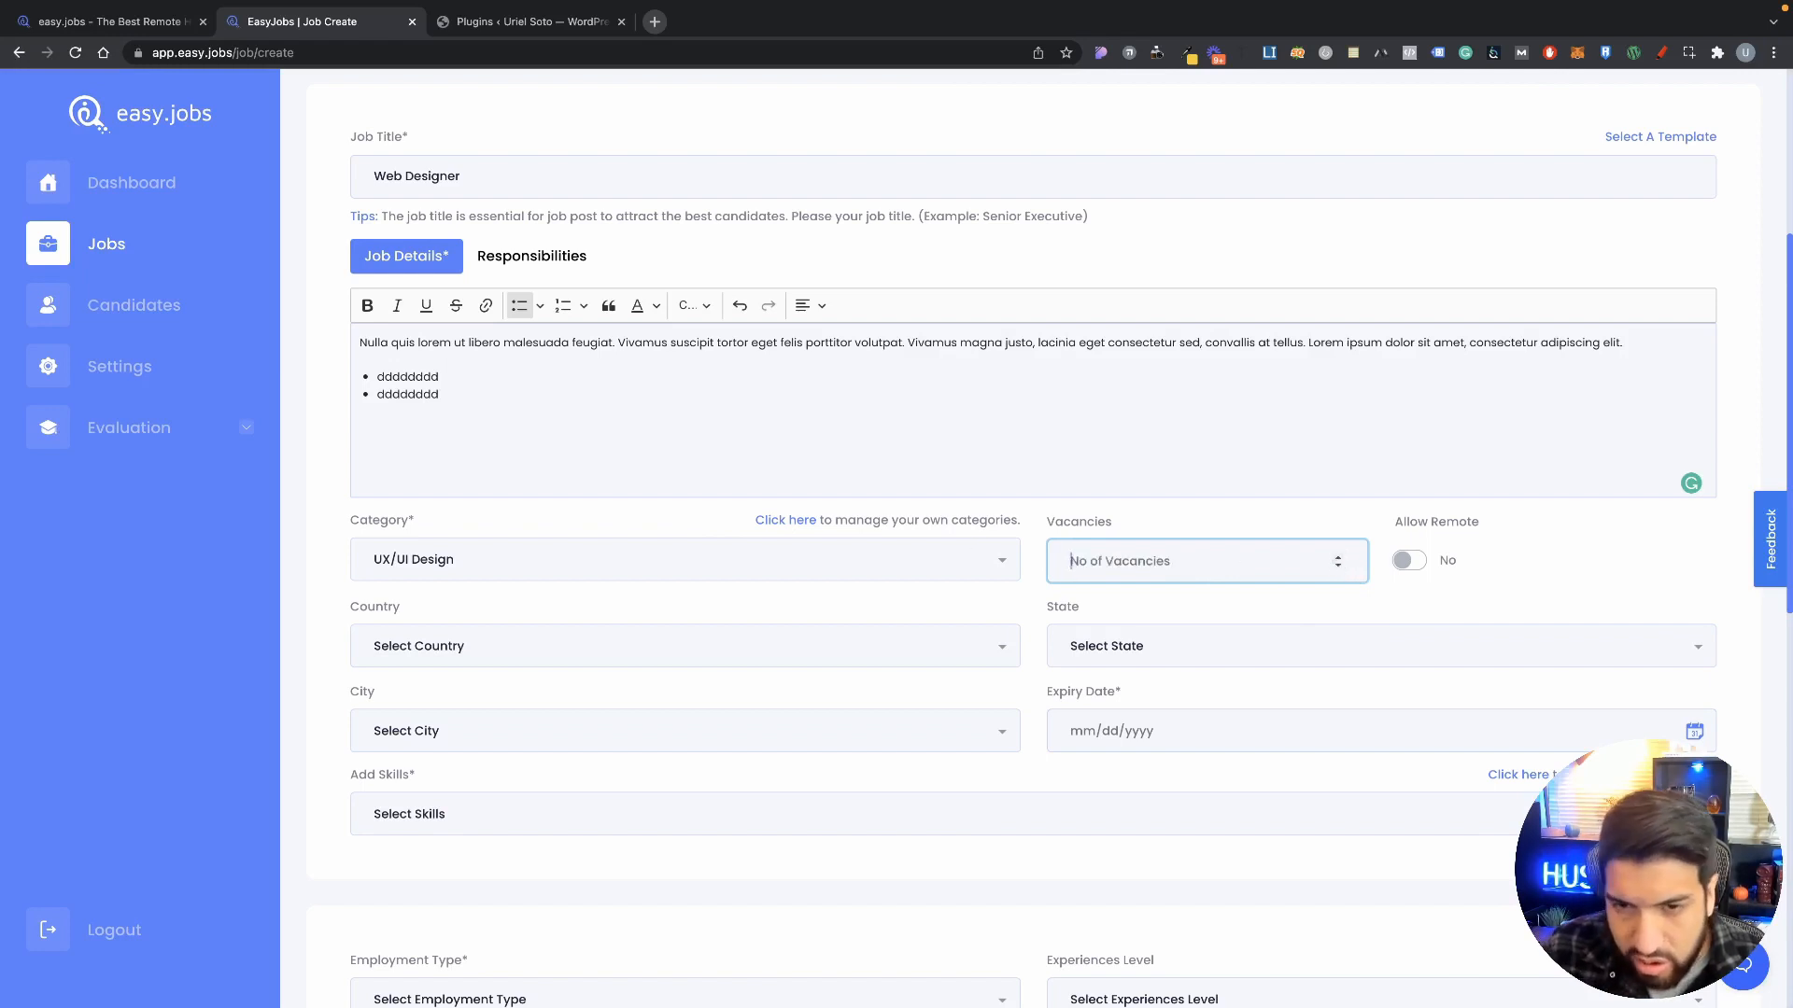
left_click(1451, 587)
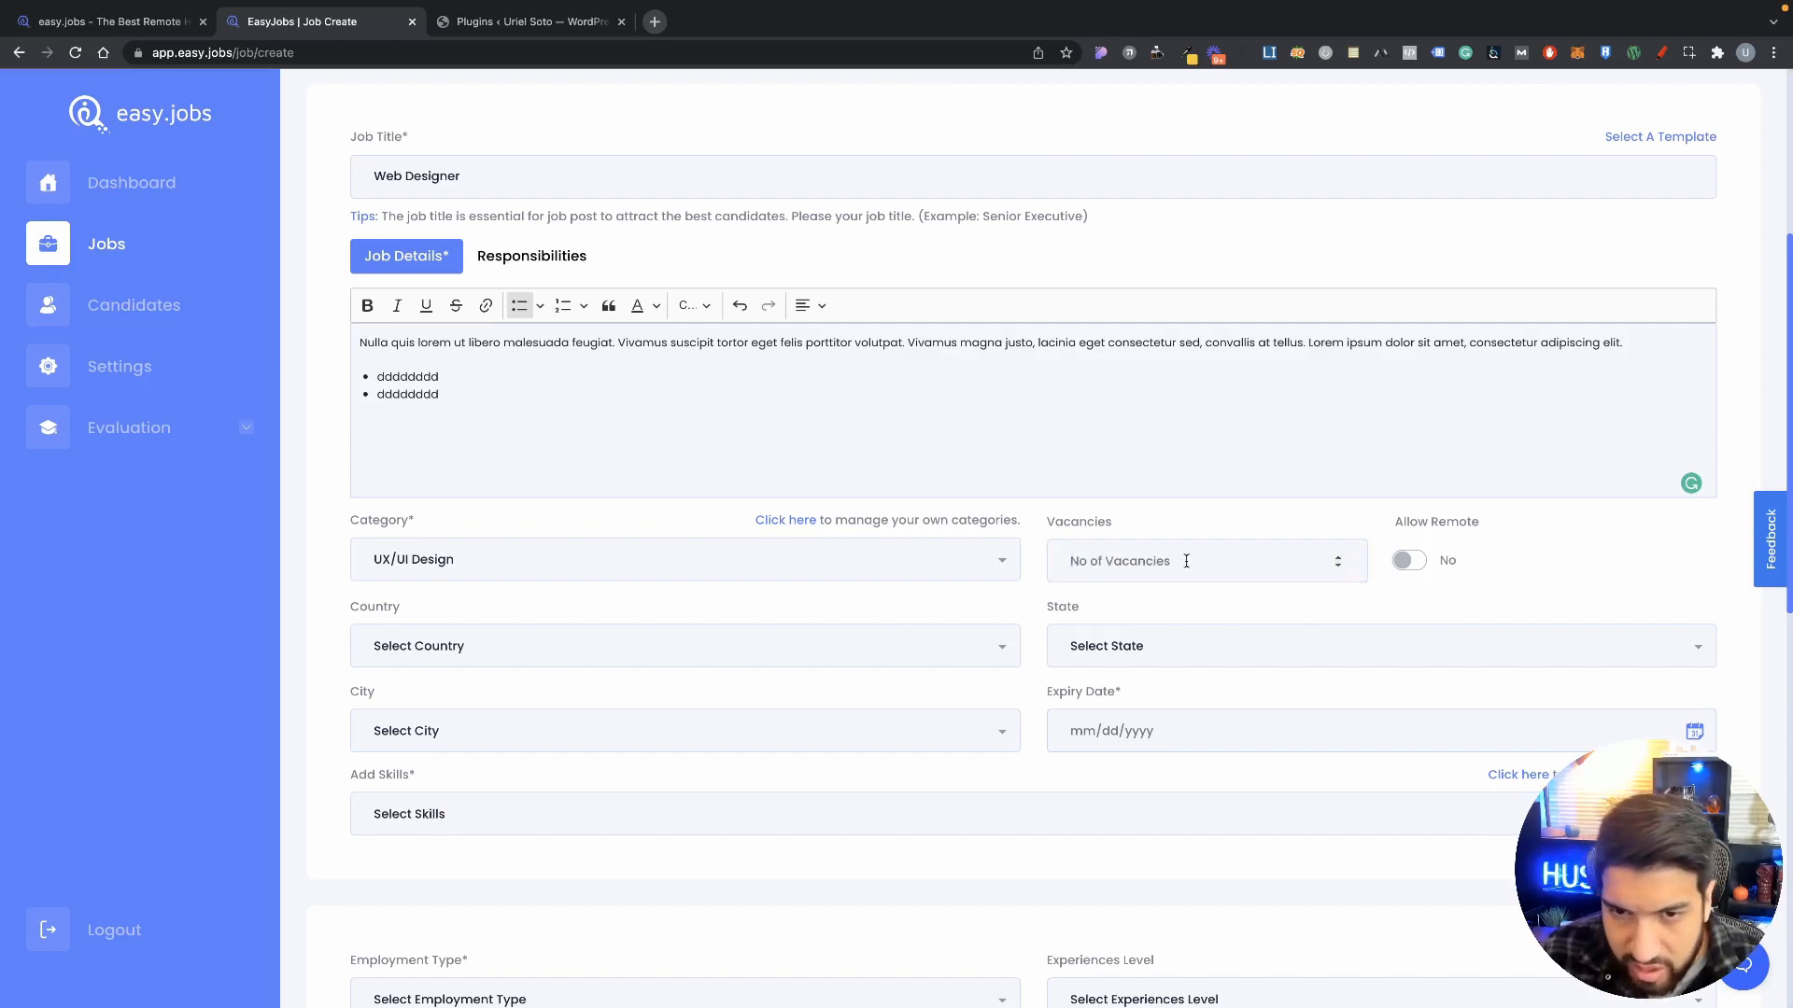
left_click(1412, 562)
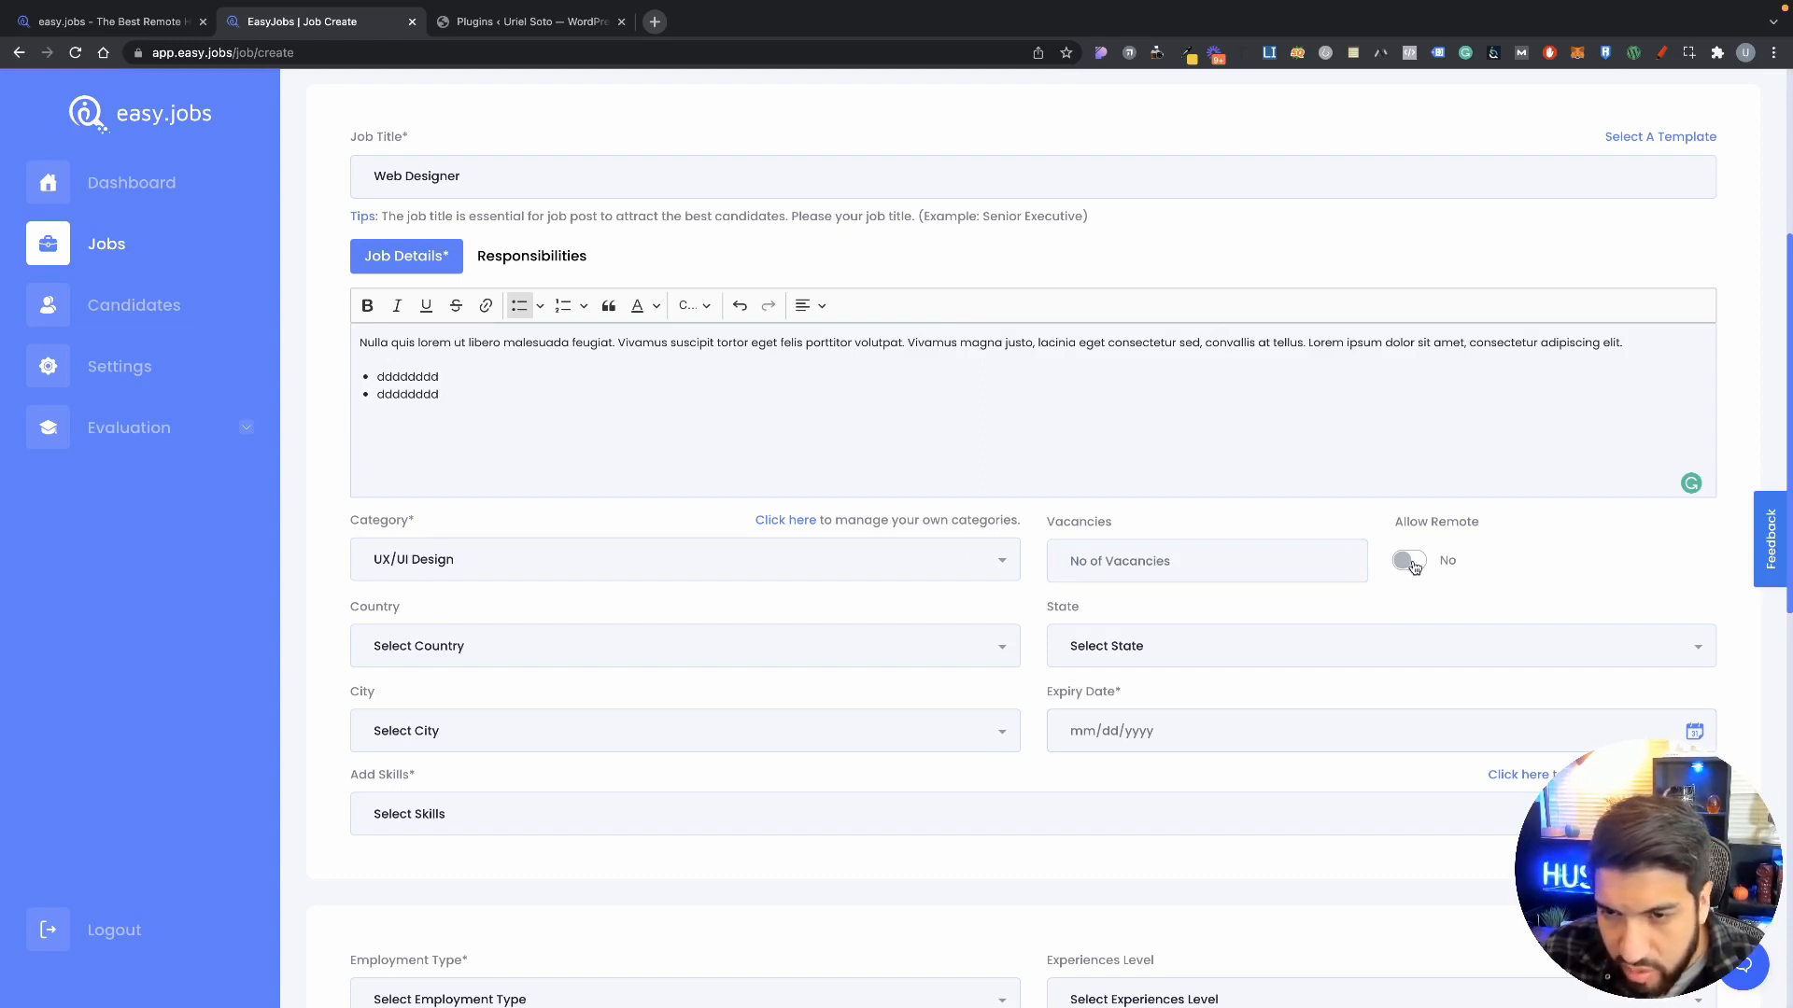
Step: Set the job expiry date to February 1, 2022
scroll(453, 510, "down", 2)
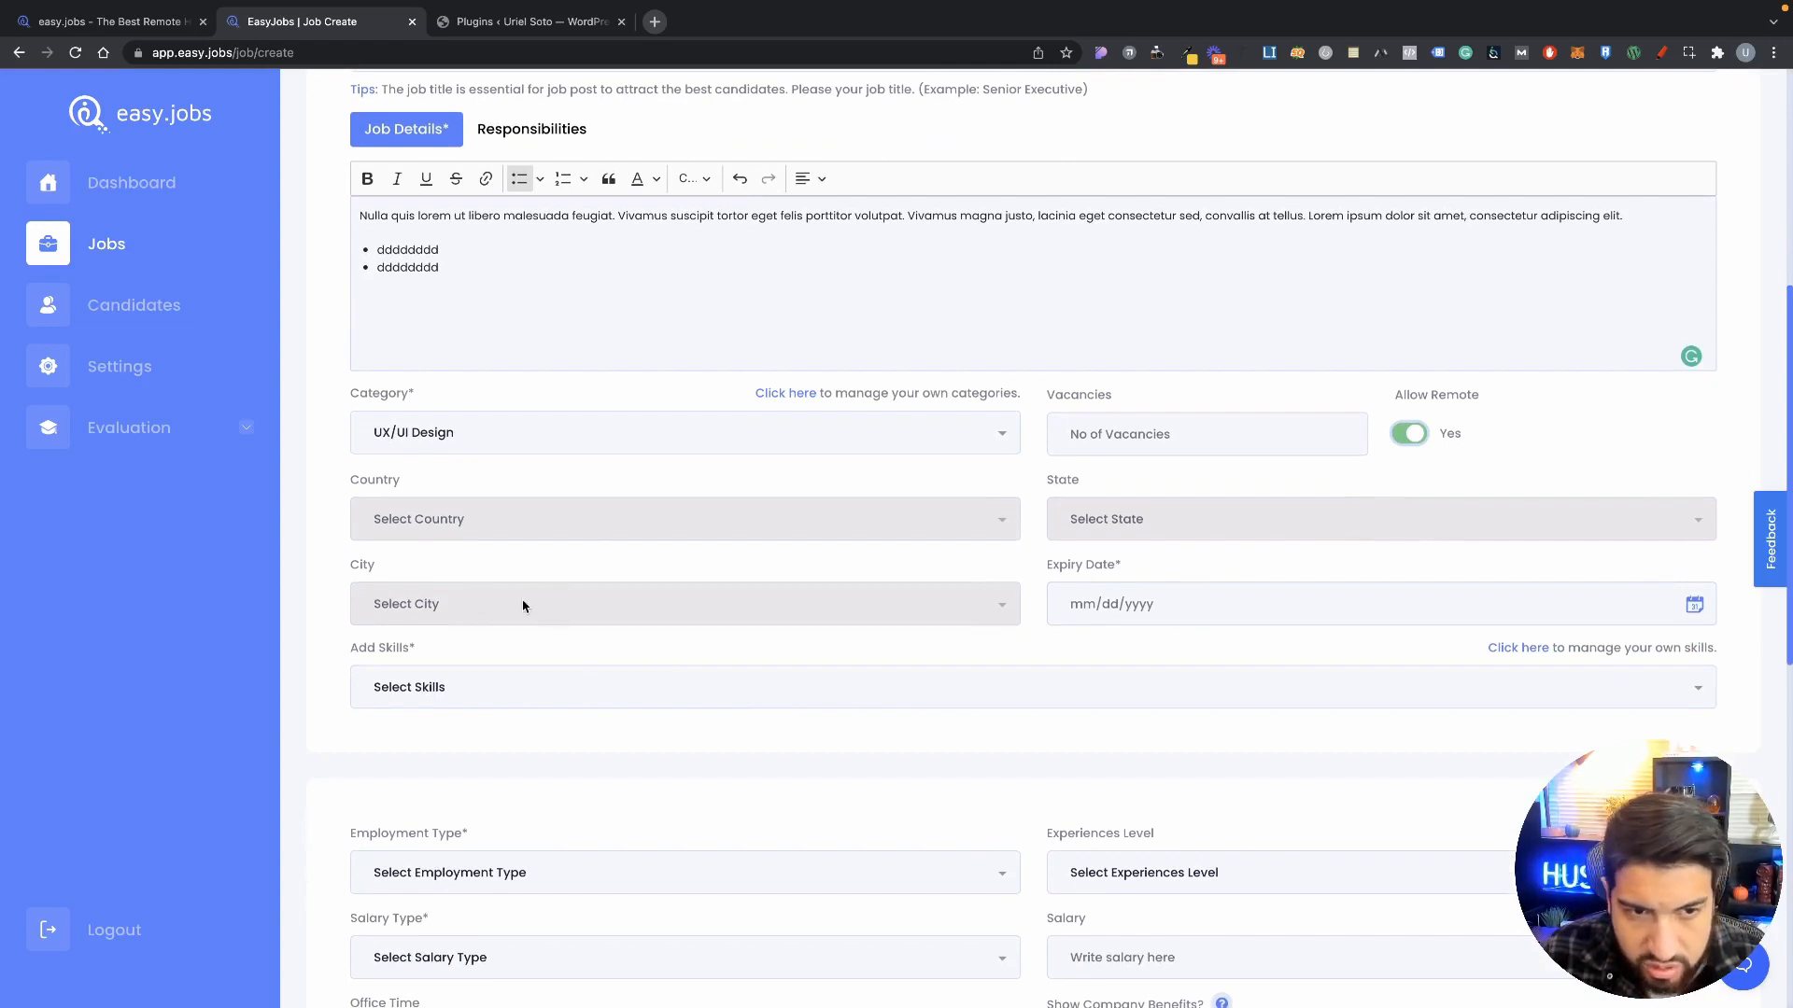
left_click(1139, 608)
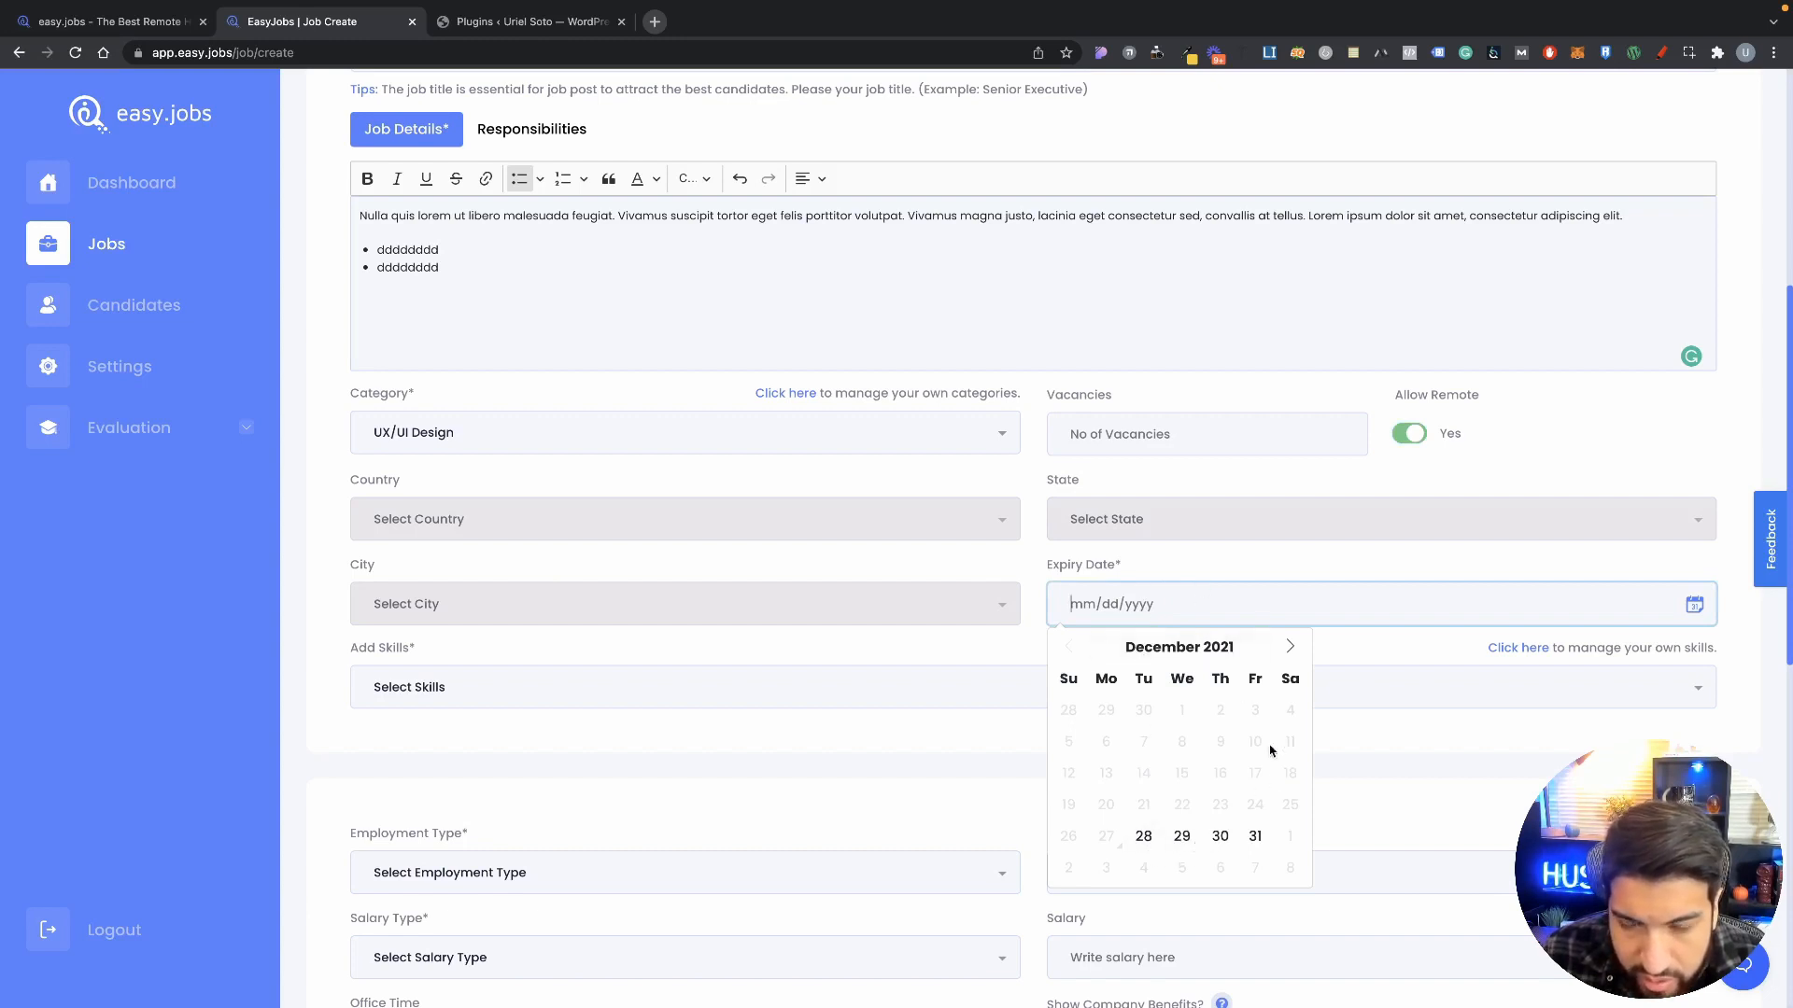
left_click(1286, 649)
left_click(1286, 649)
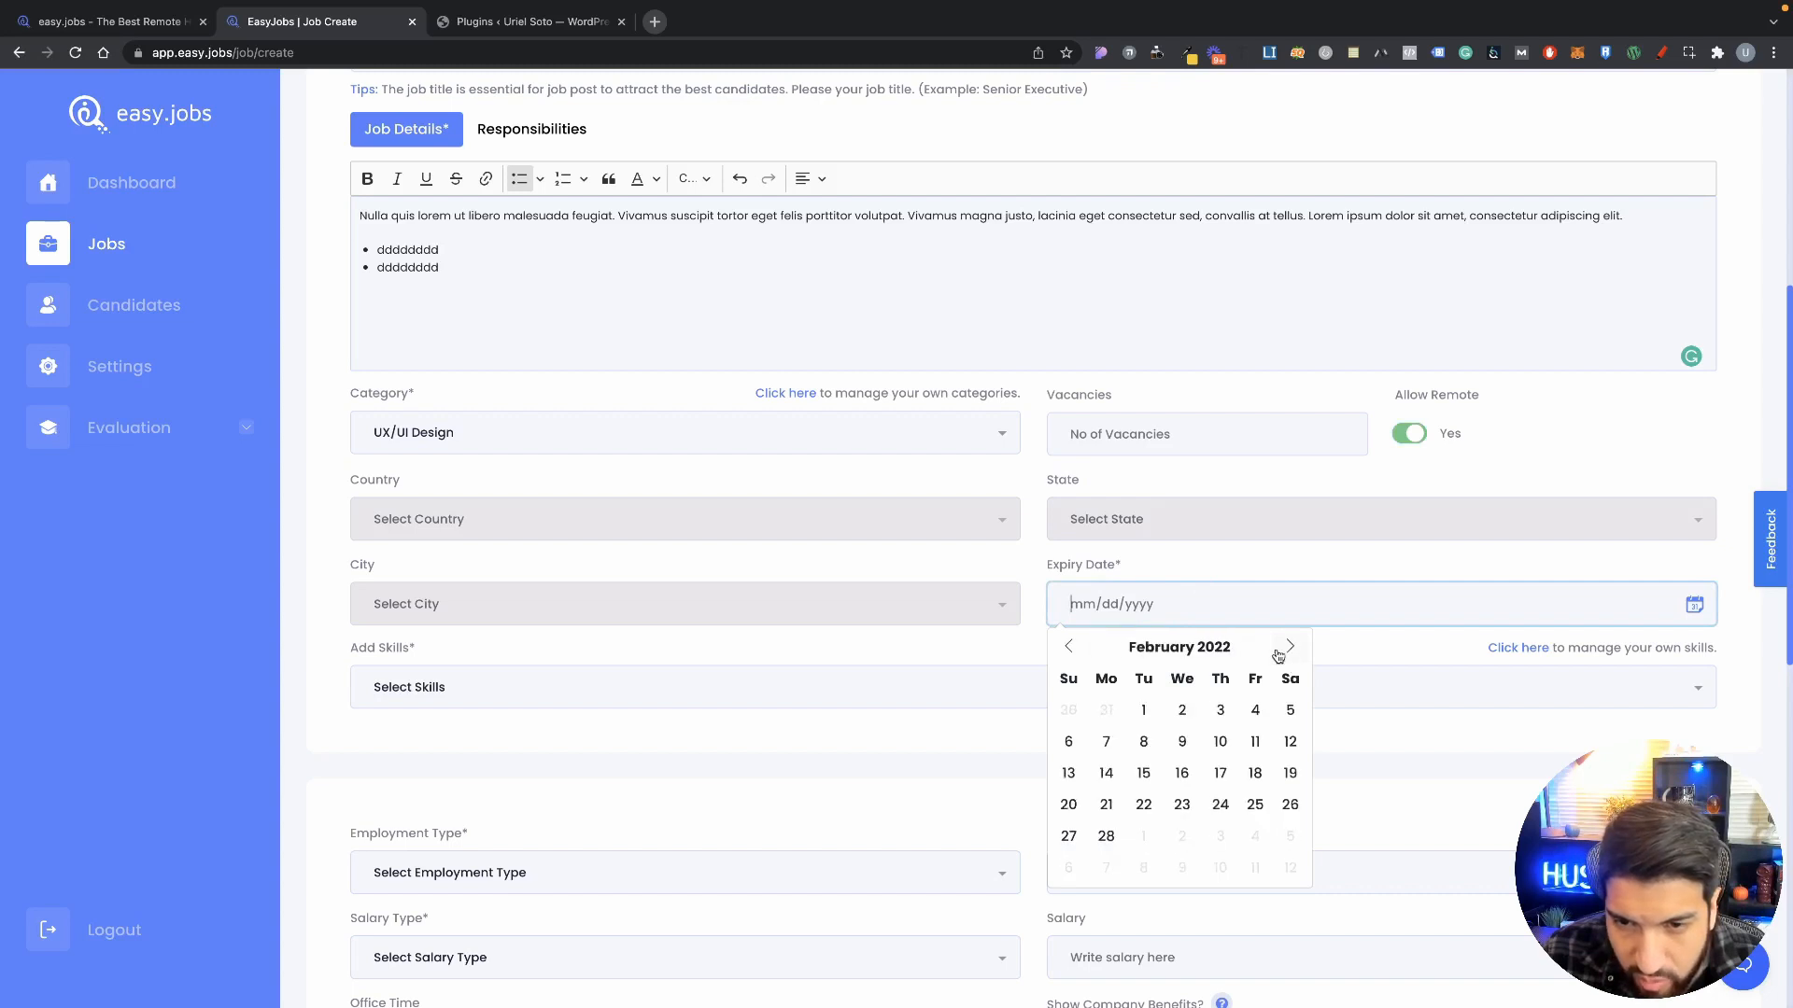
left_click(1145, 708)
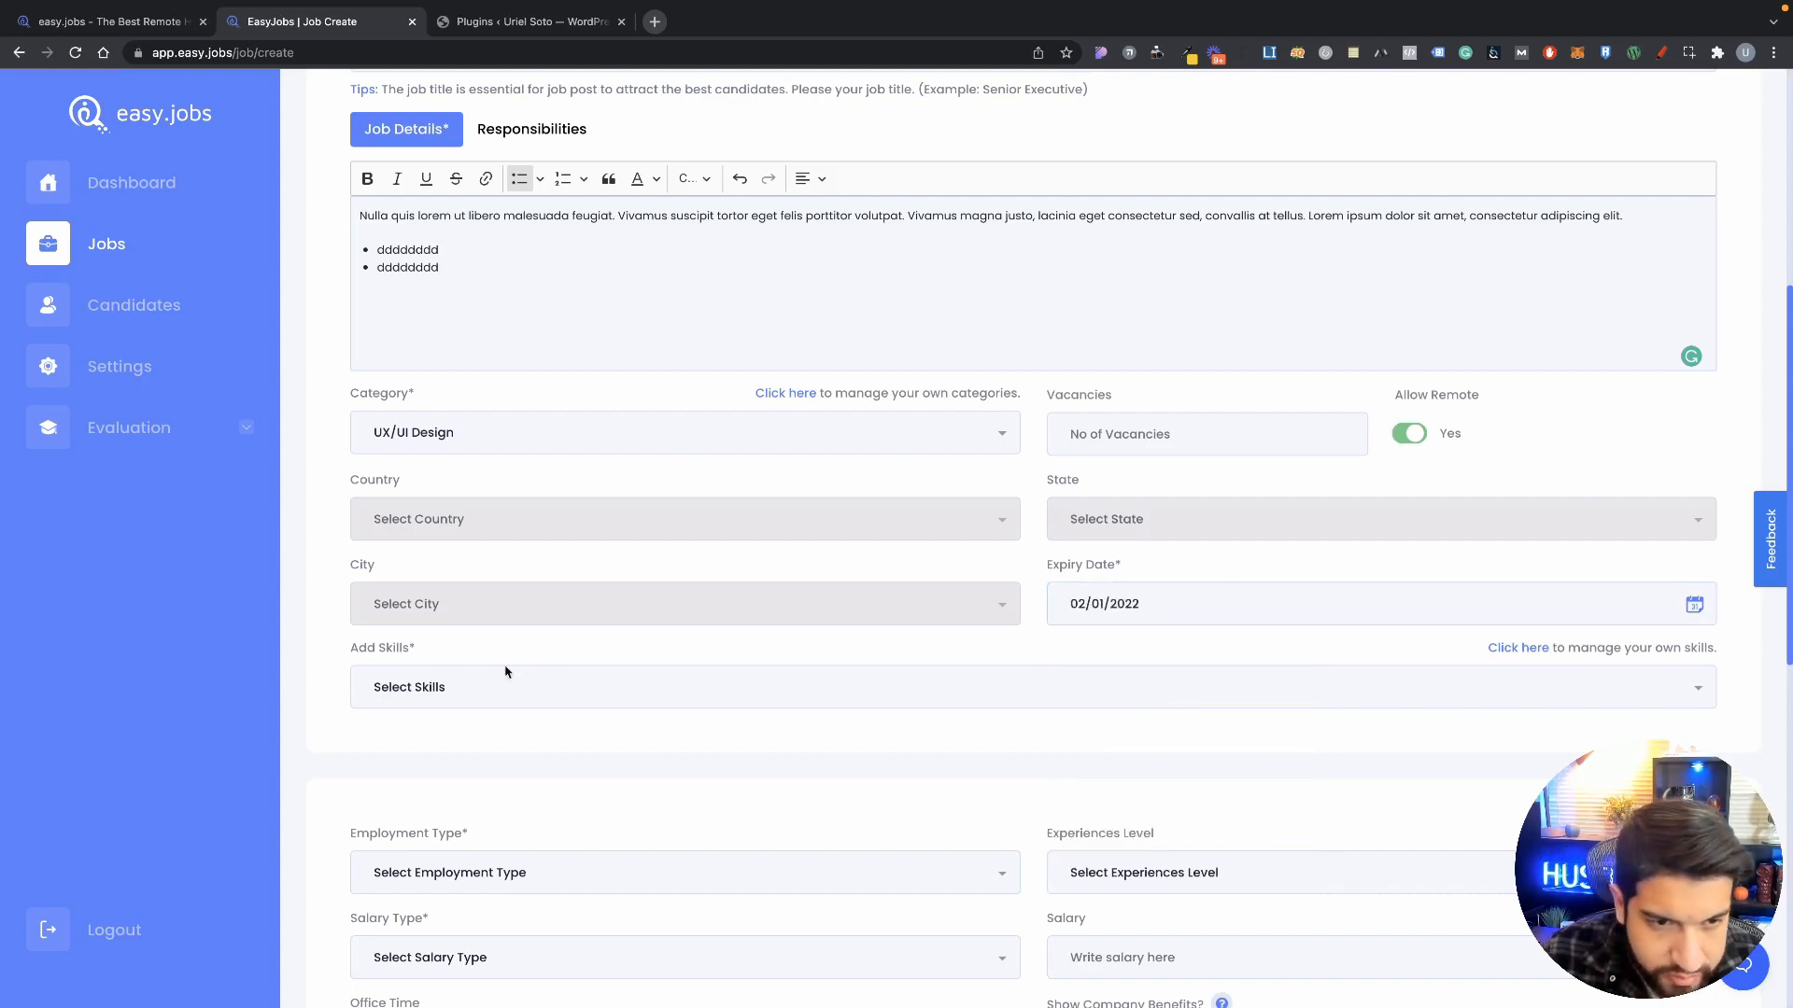
scroll(494, 668, "down", 1)
left_click(439, 646)
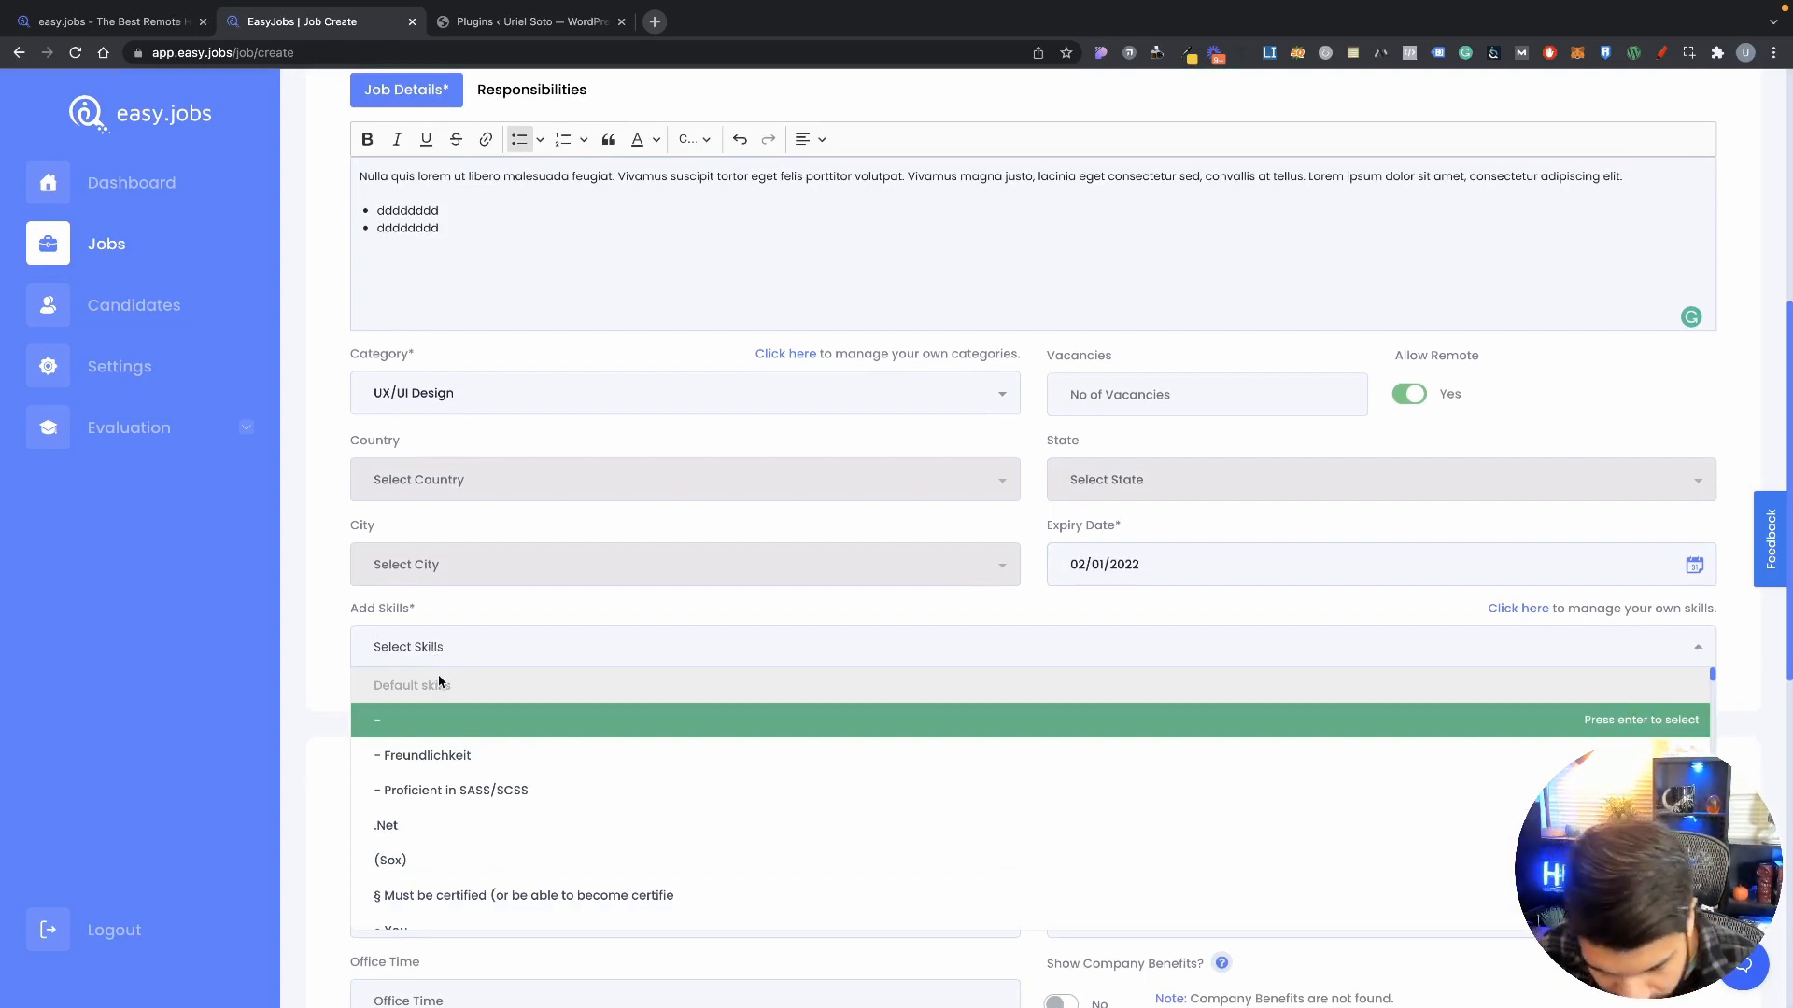
Step: Add figma and Adobe XD as required skills
type("figma")
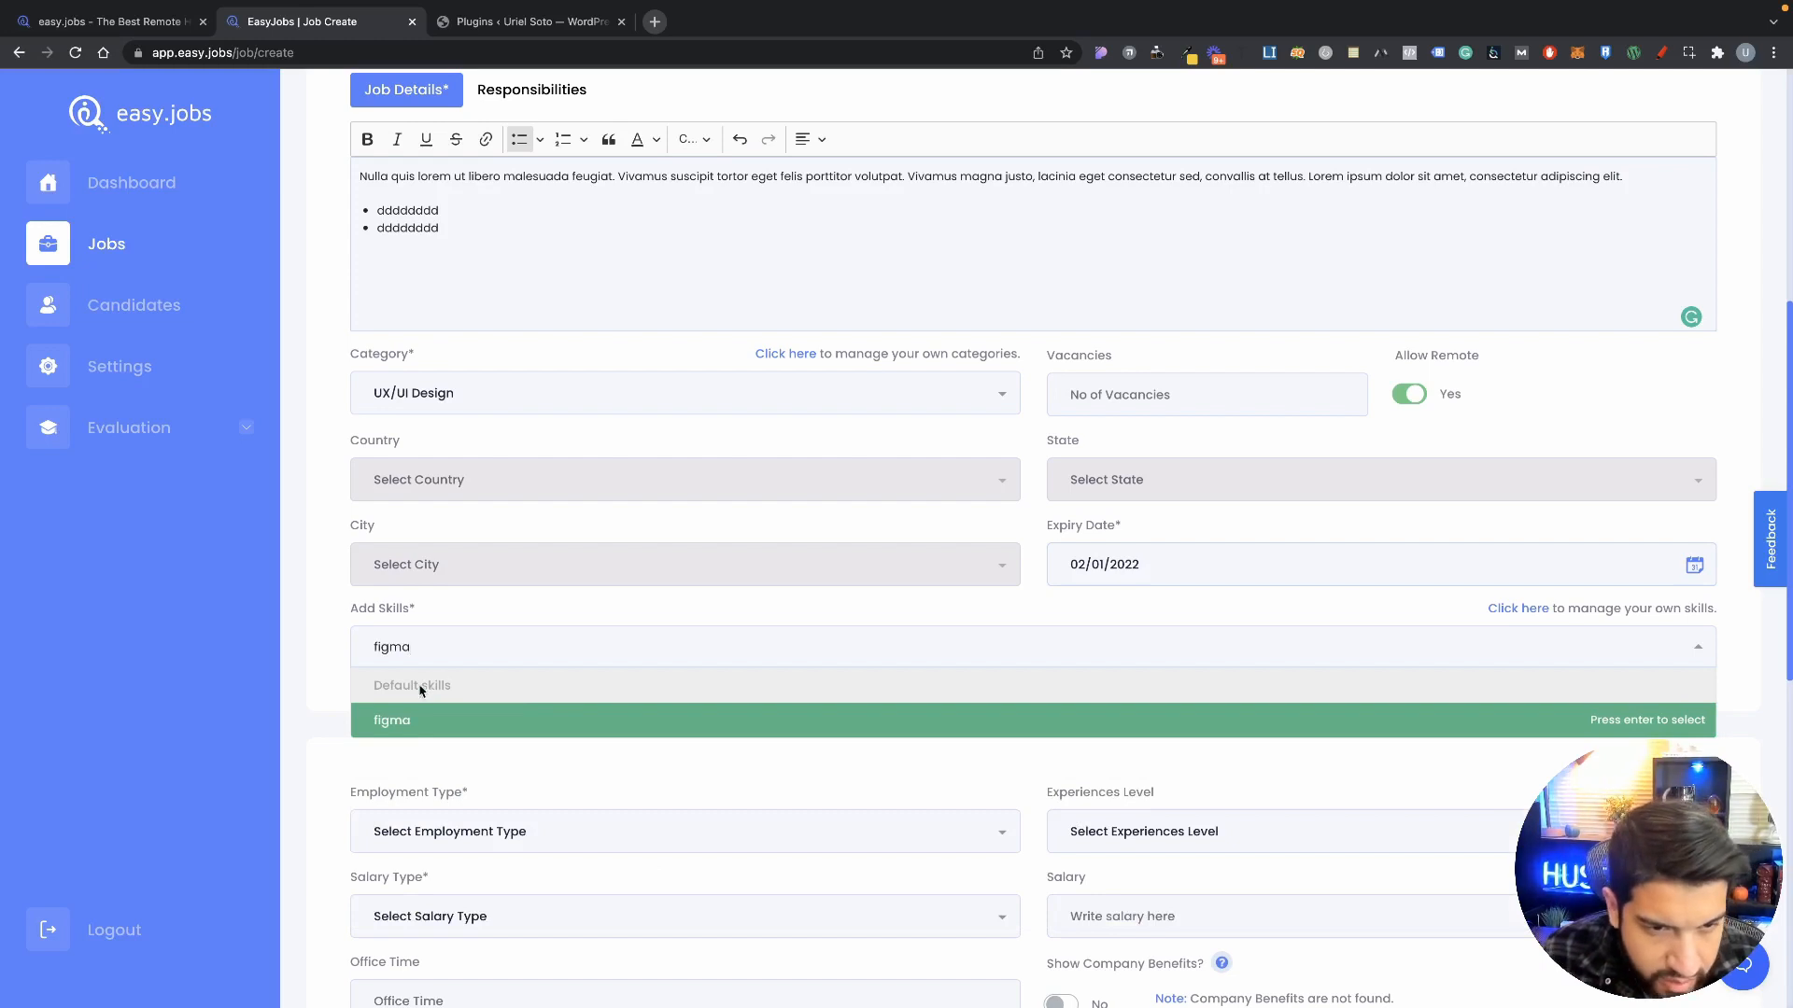
left_click(422, 720)
left_click(539, 659)
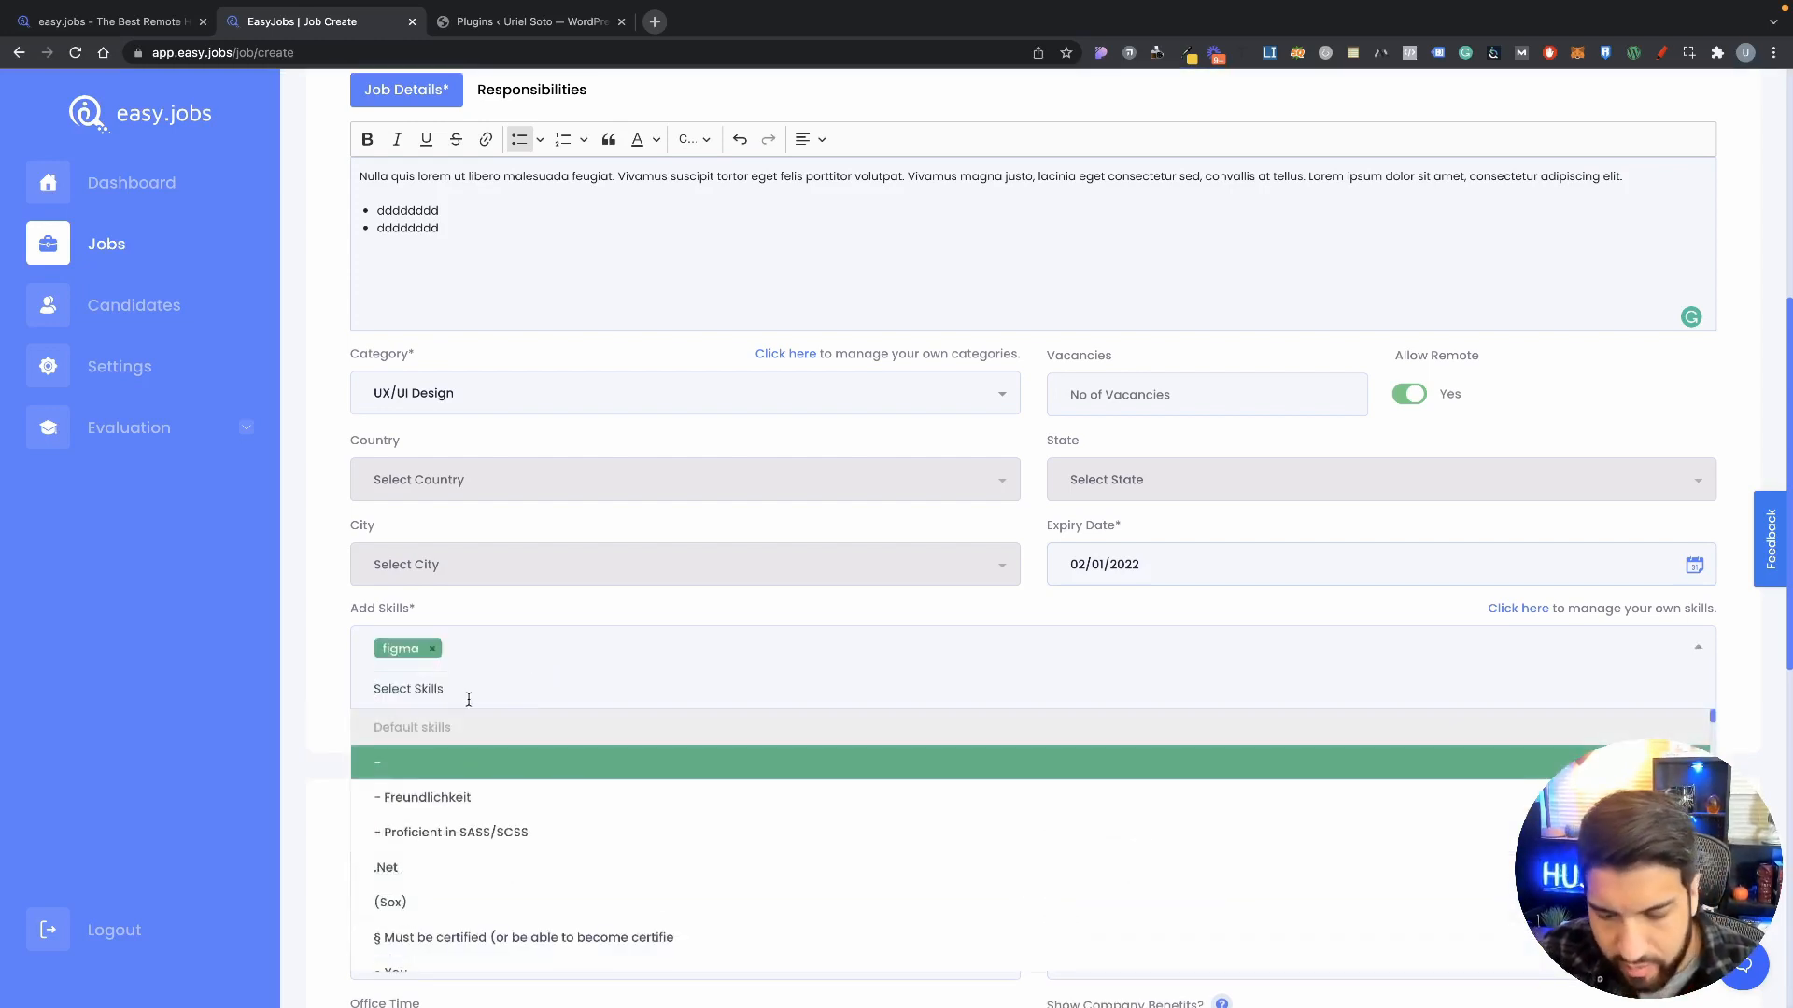
type("adobe")
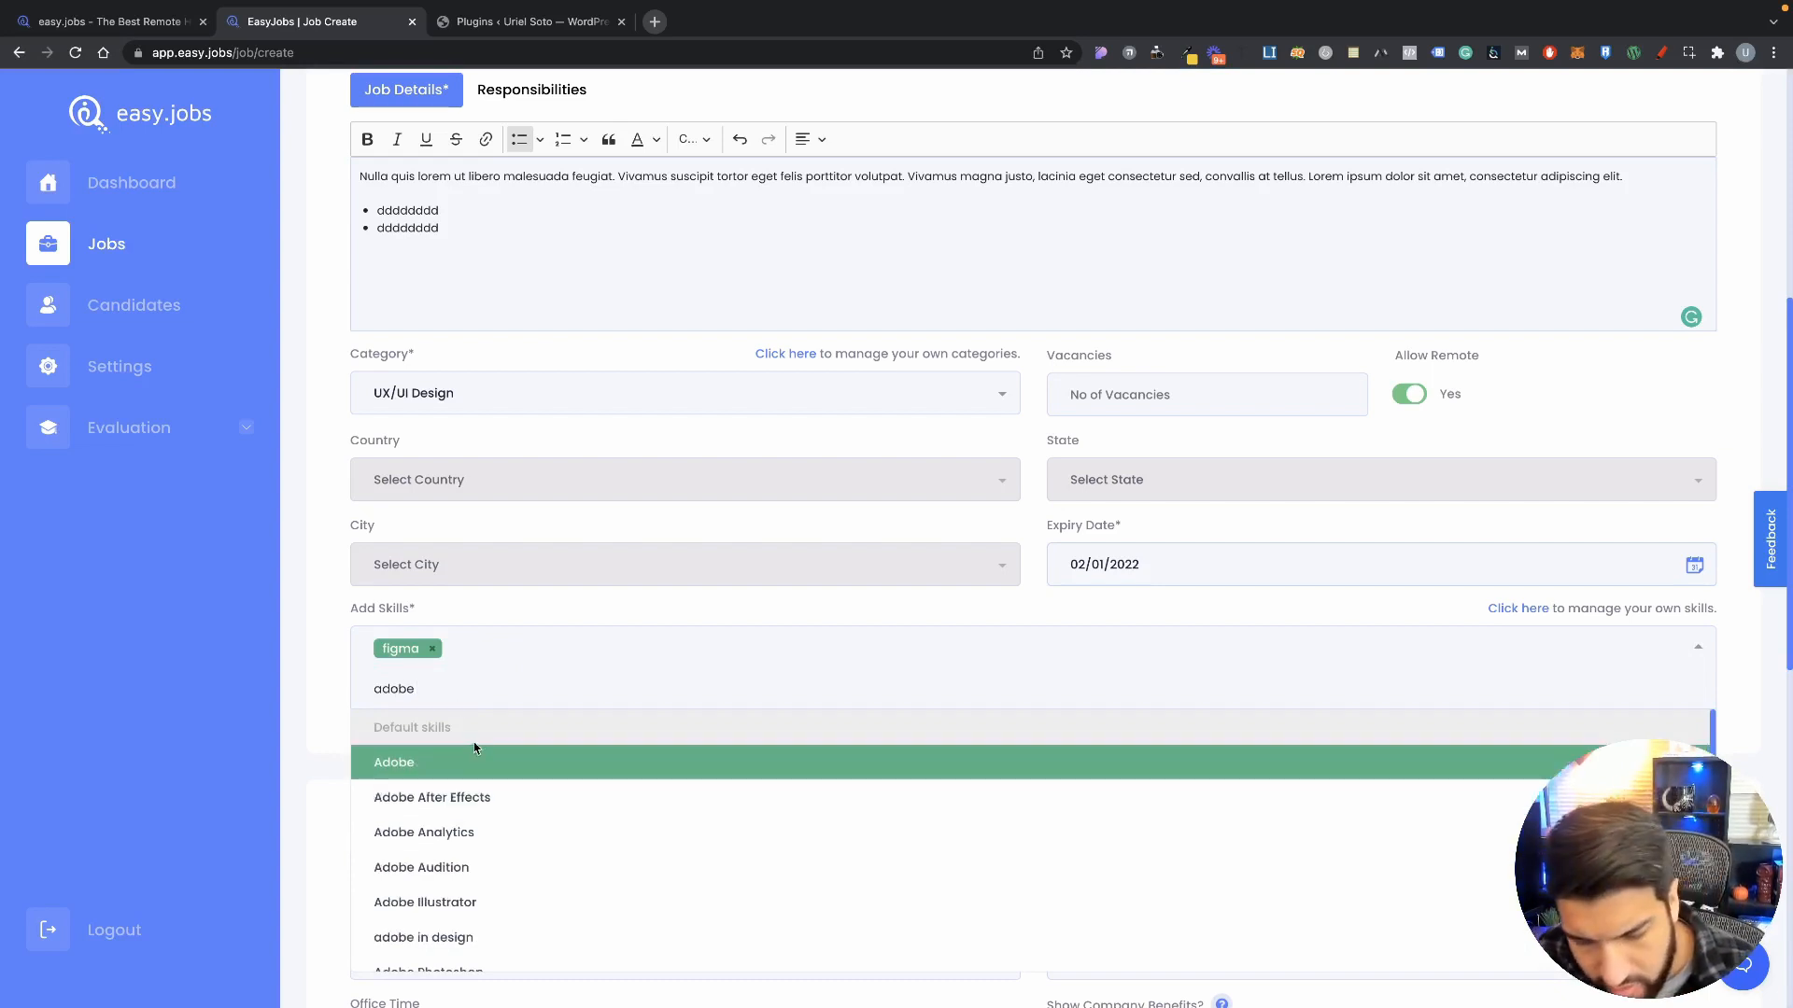
type(" xd")
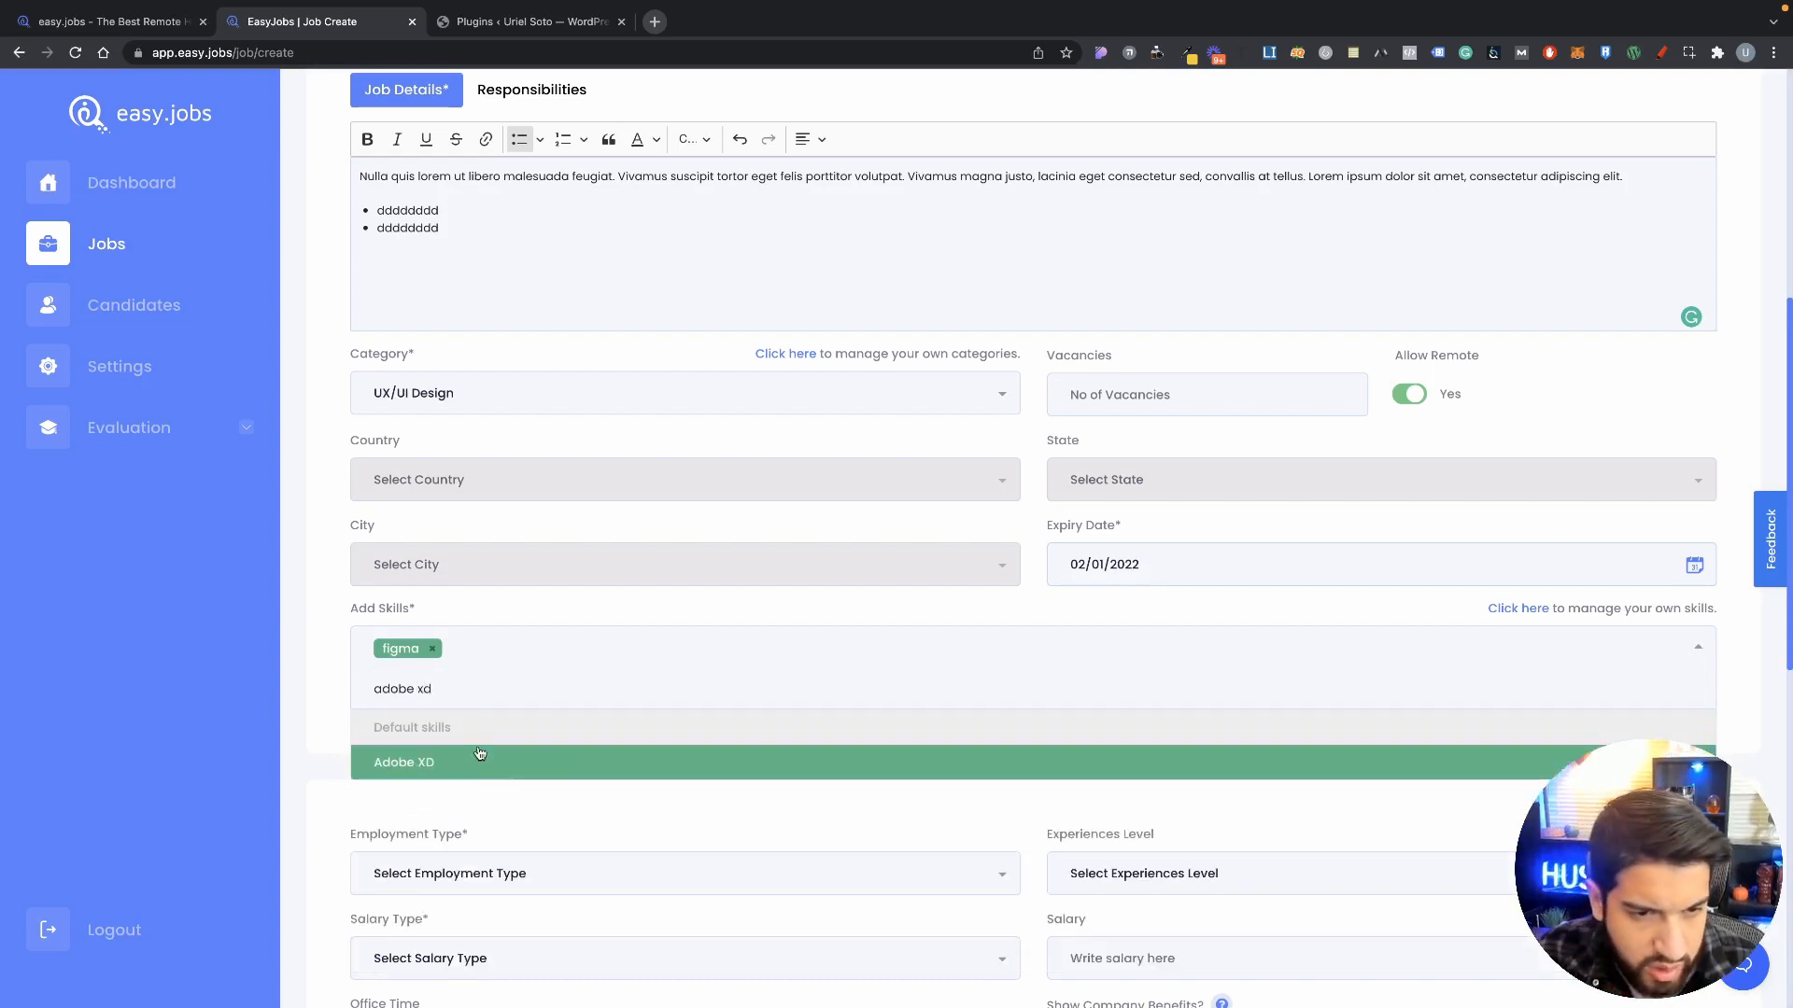
left_click(482, 762)
left_click(603, 654)
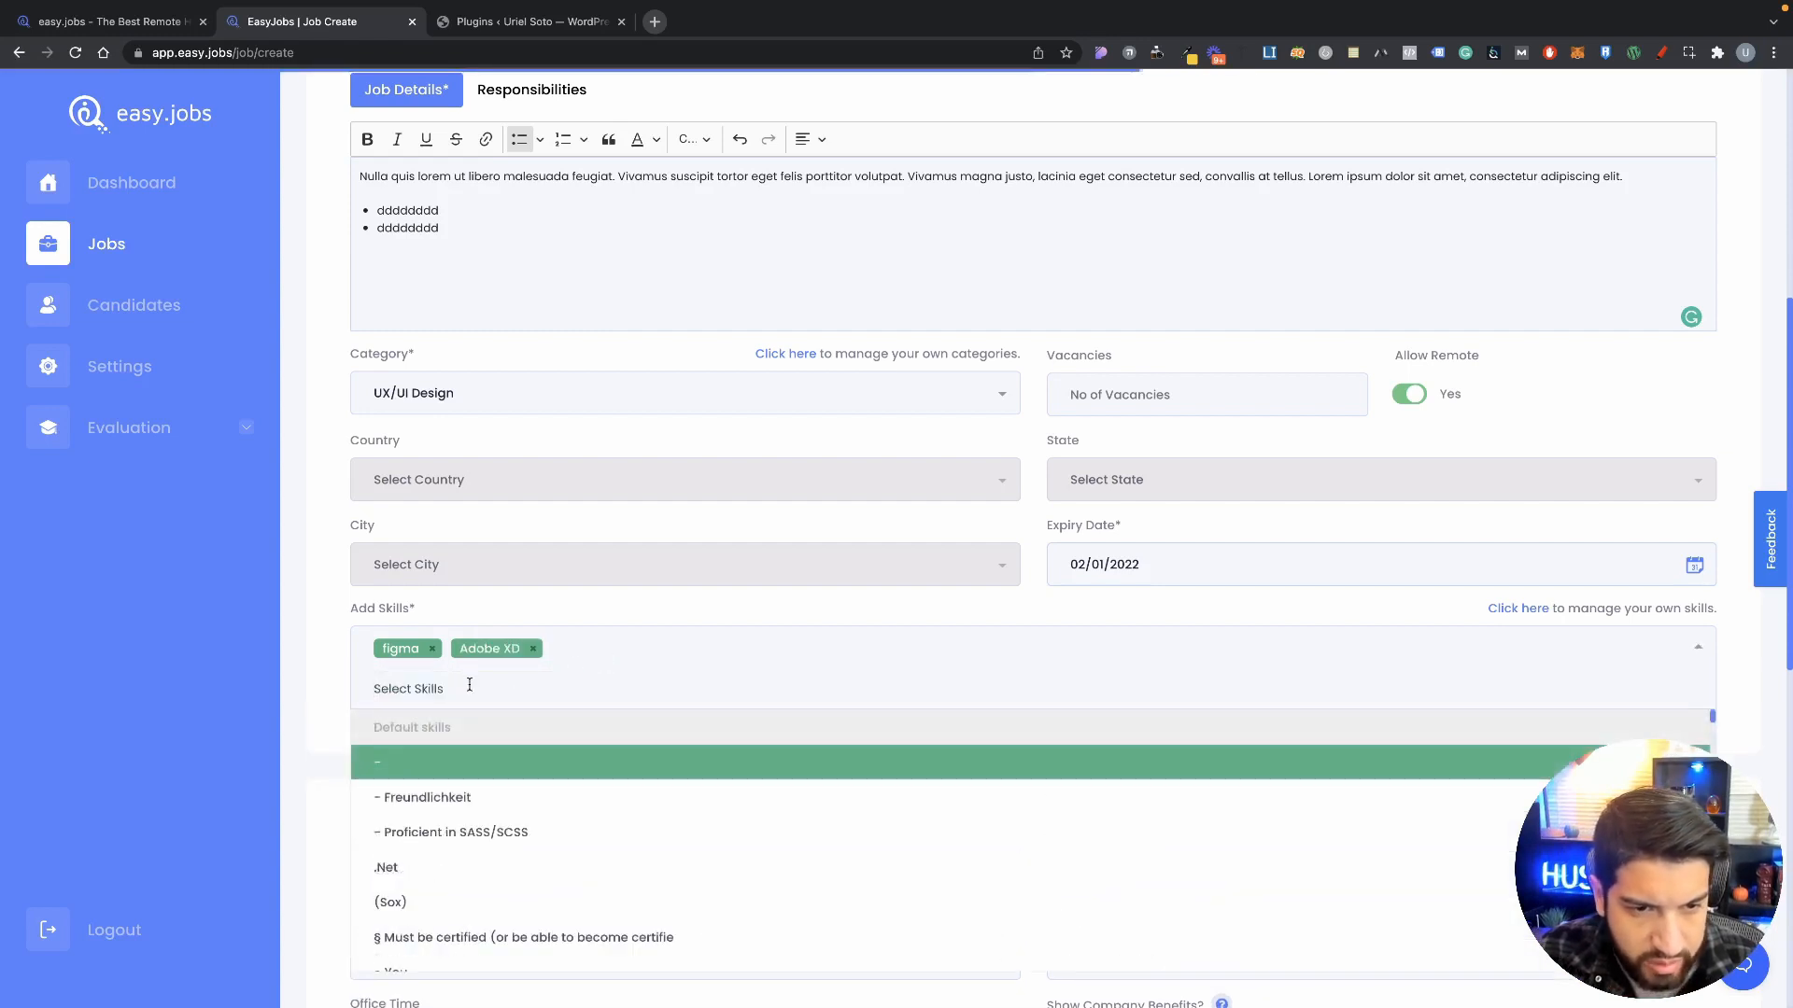
Step: Add WordPress as a skill, then remove it again
type("wordpres")
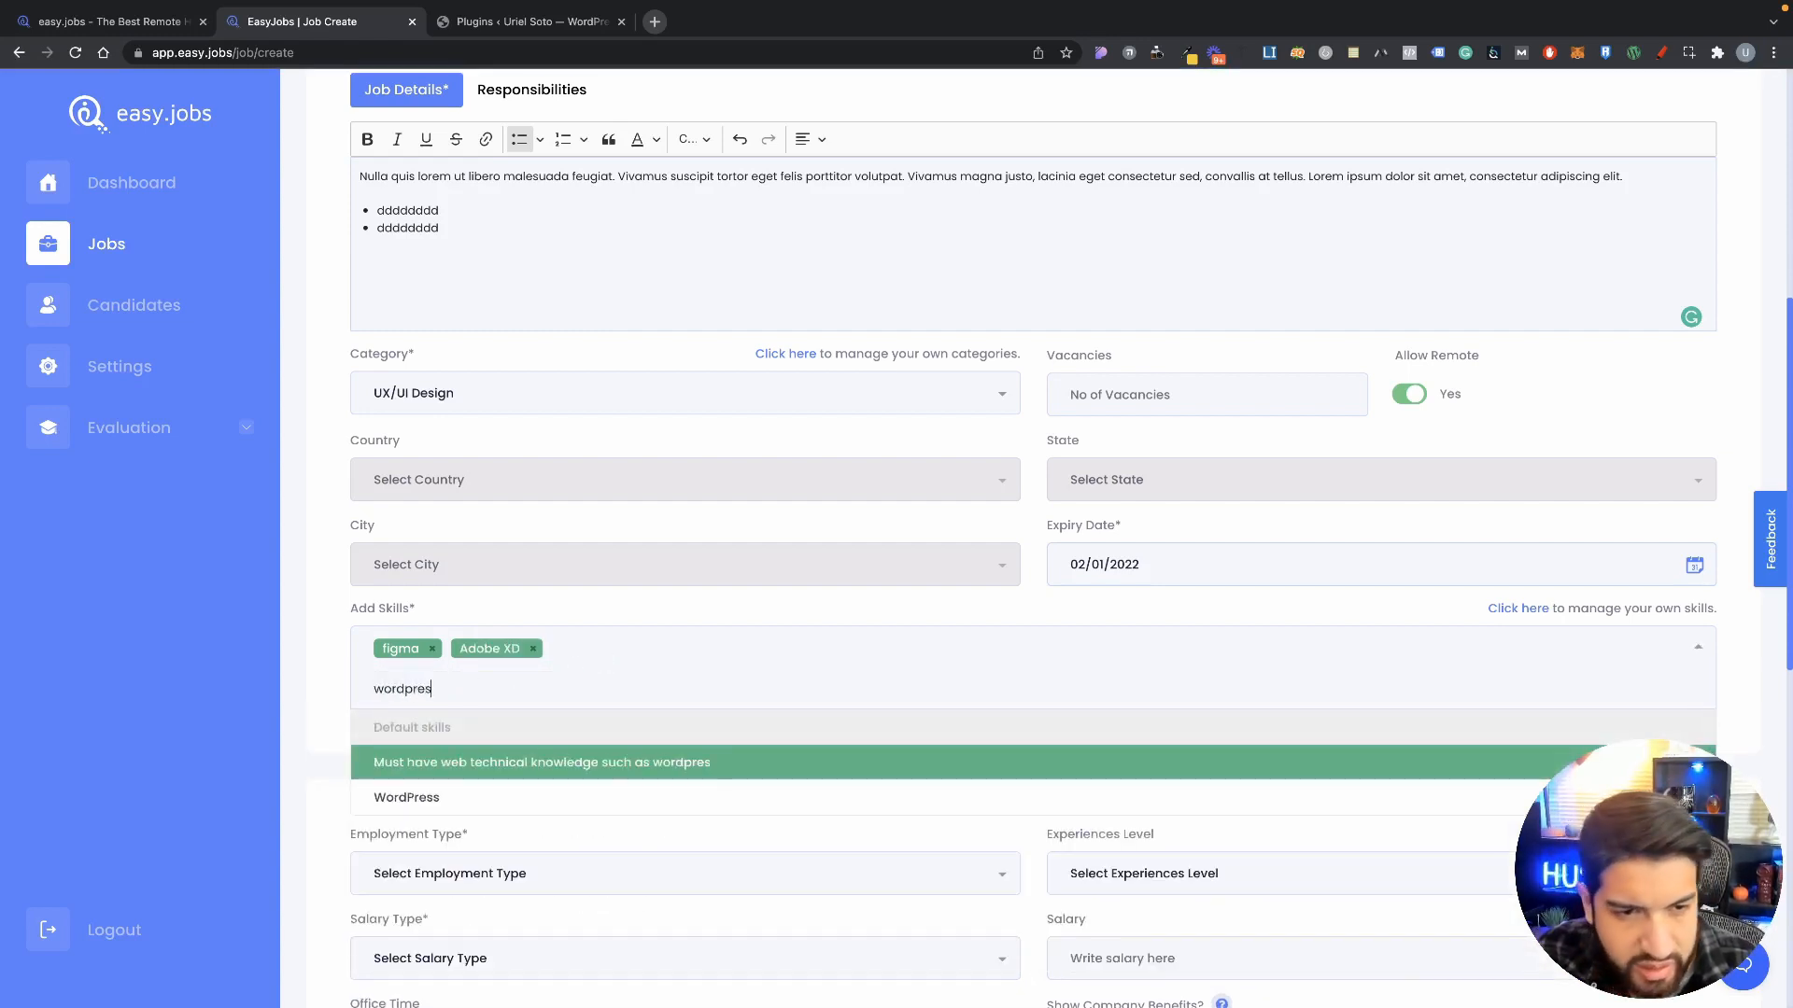
type("s")
left_click(446, 761)
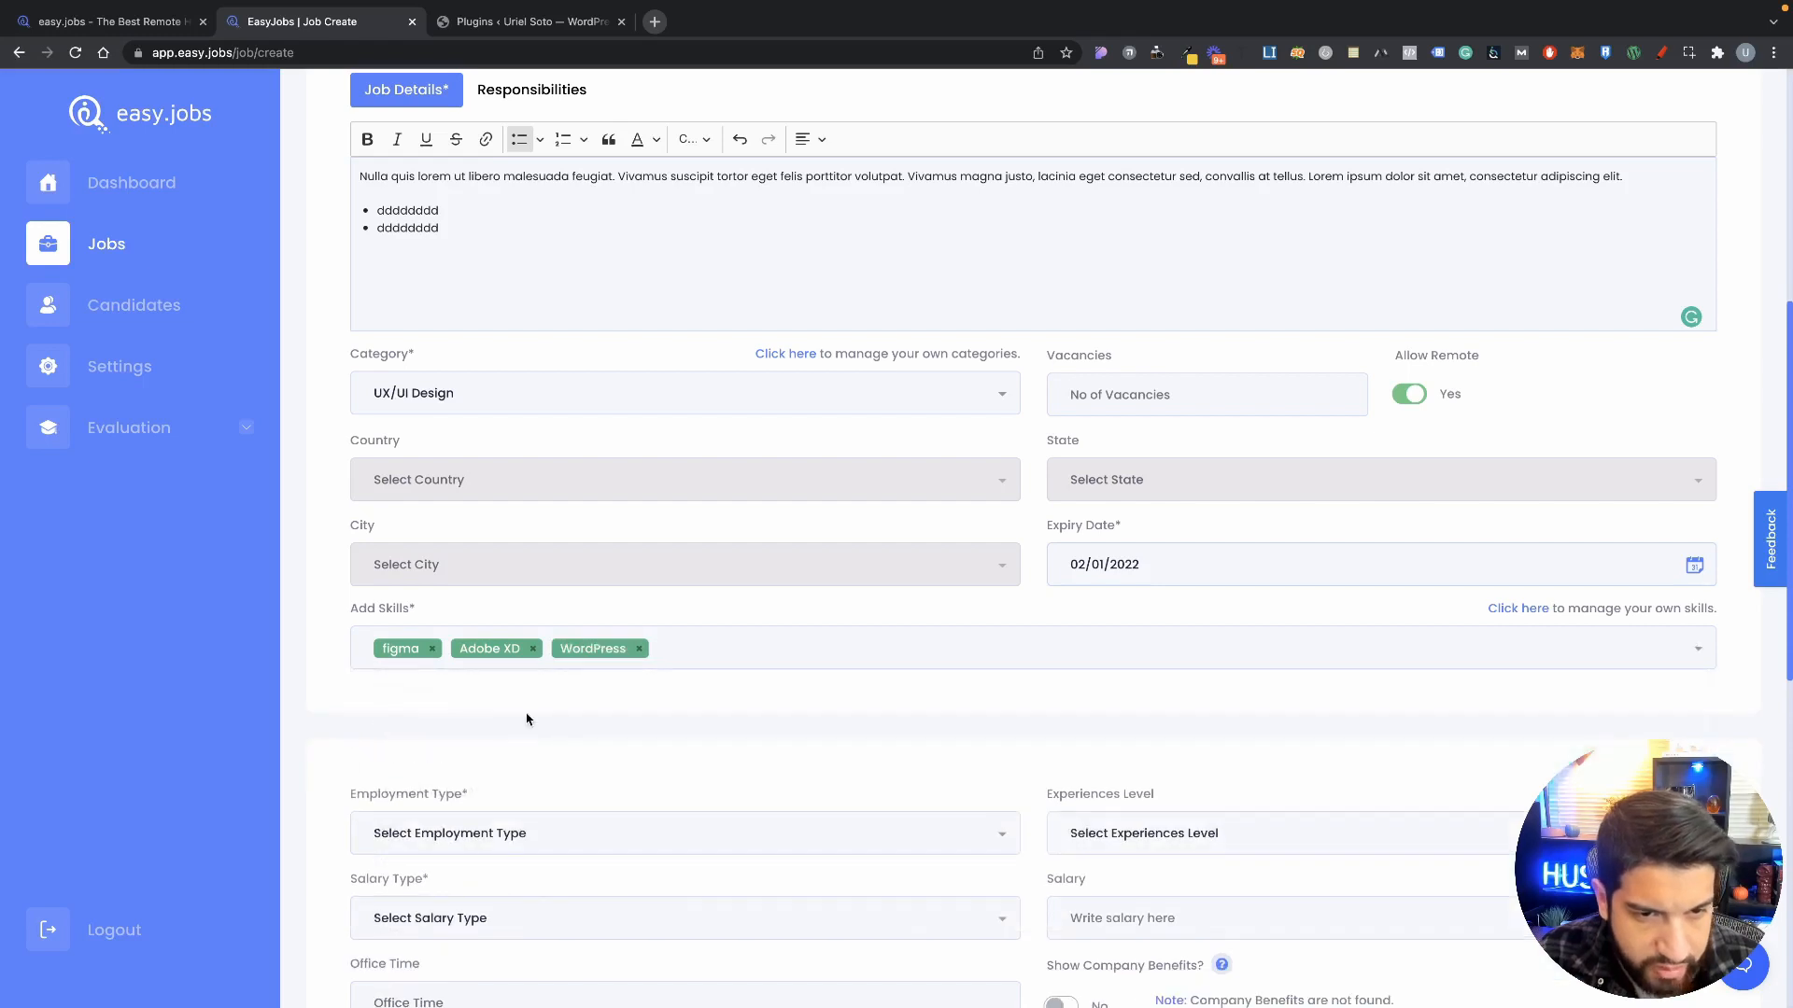
left_click(669, 652)
type("w")
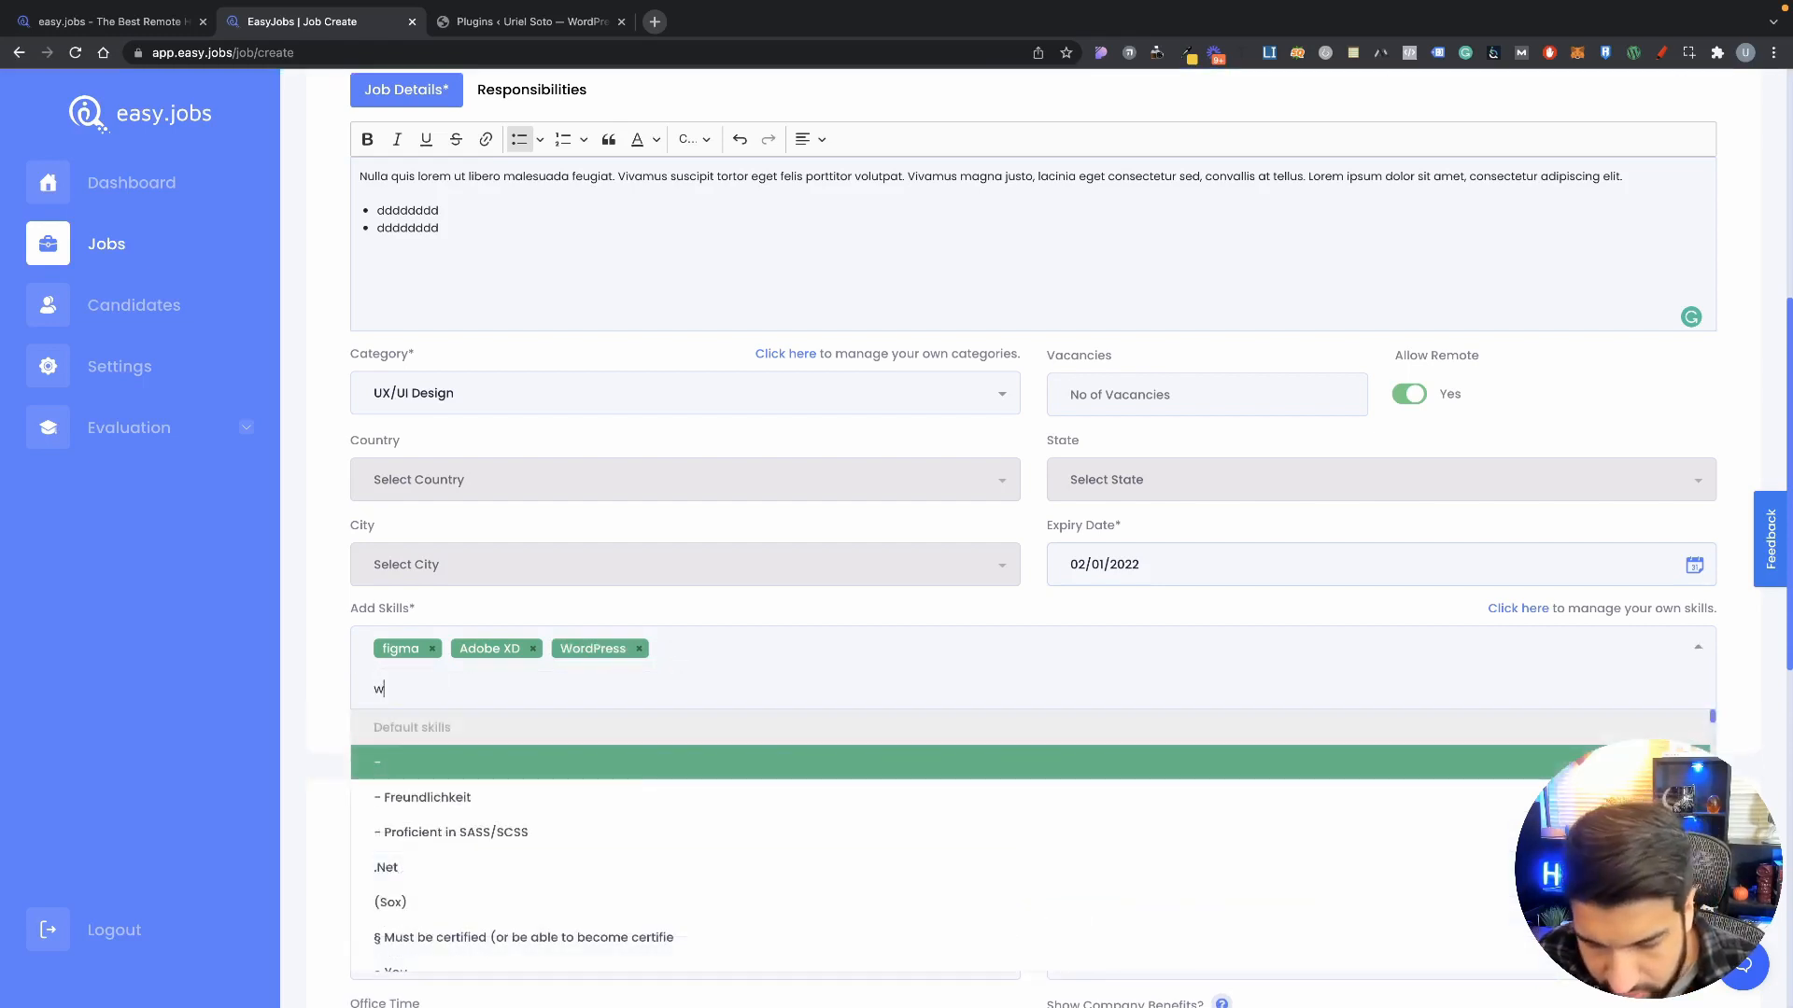
type("ordpress")
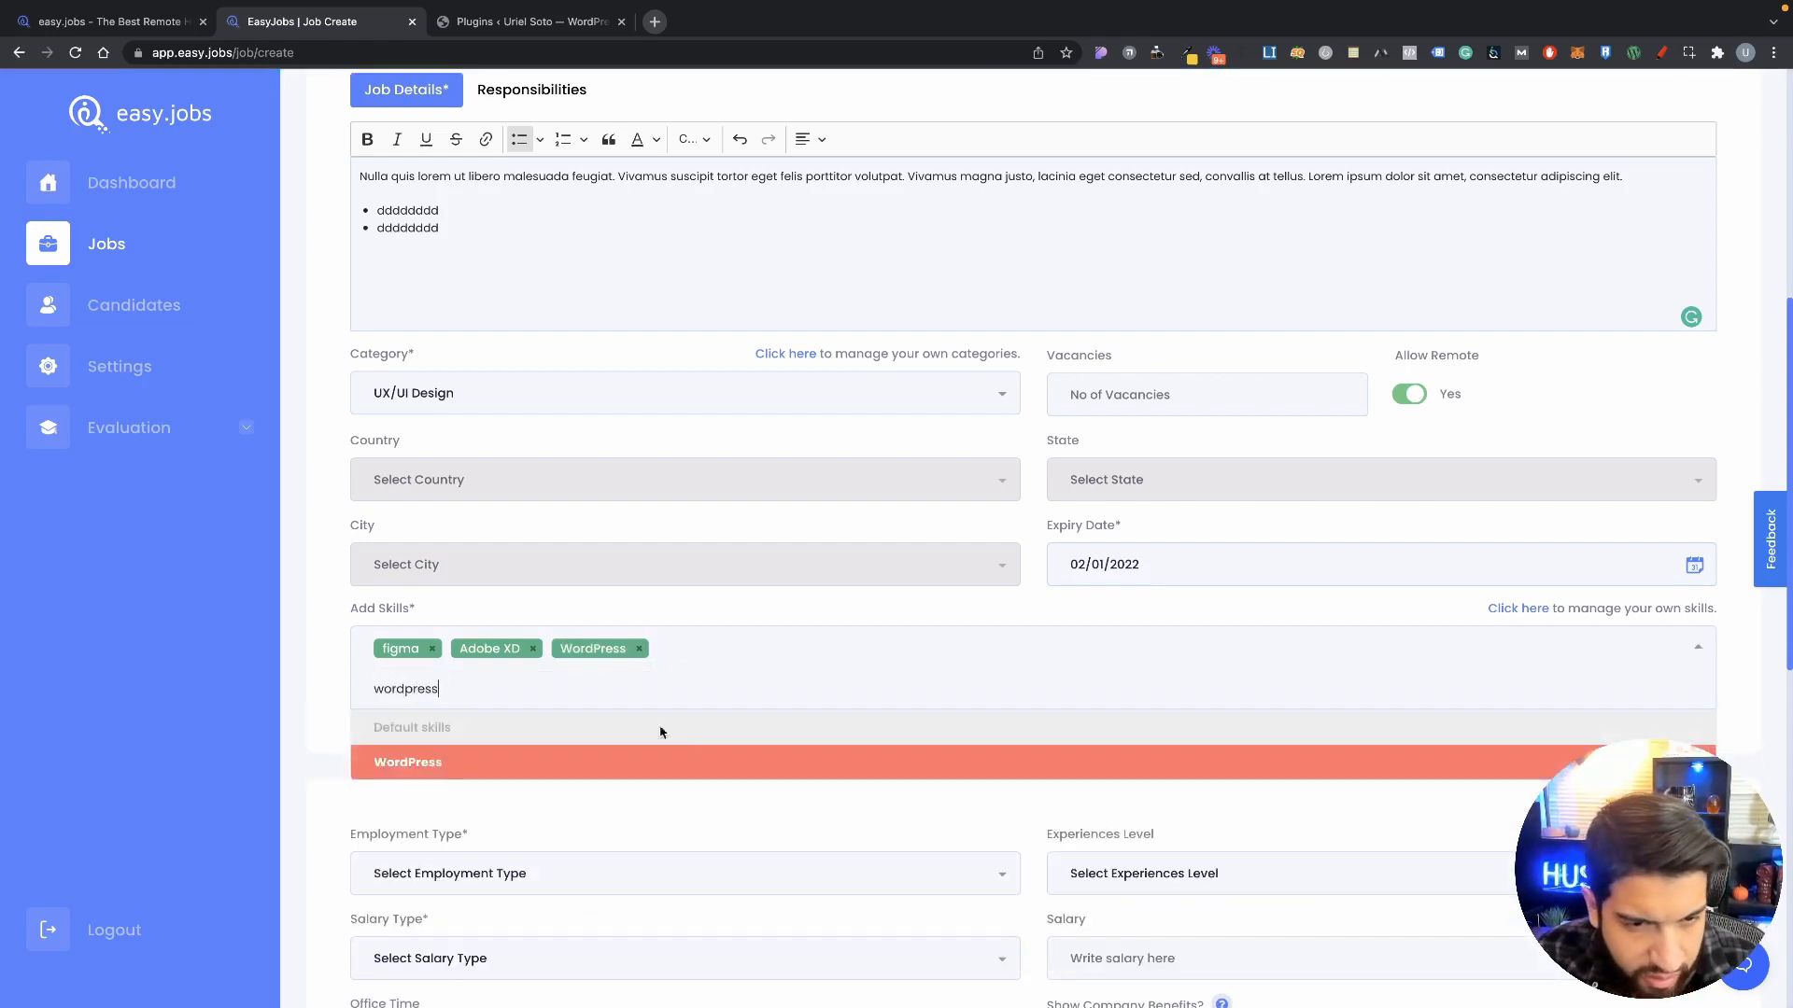
left_click(534, 761)
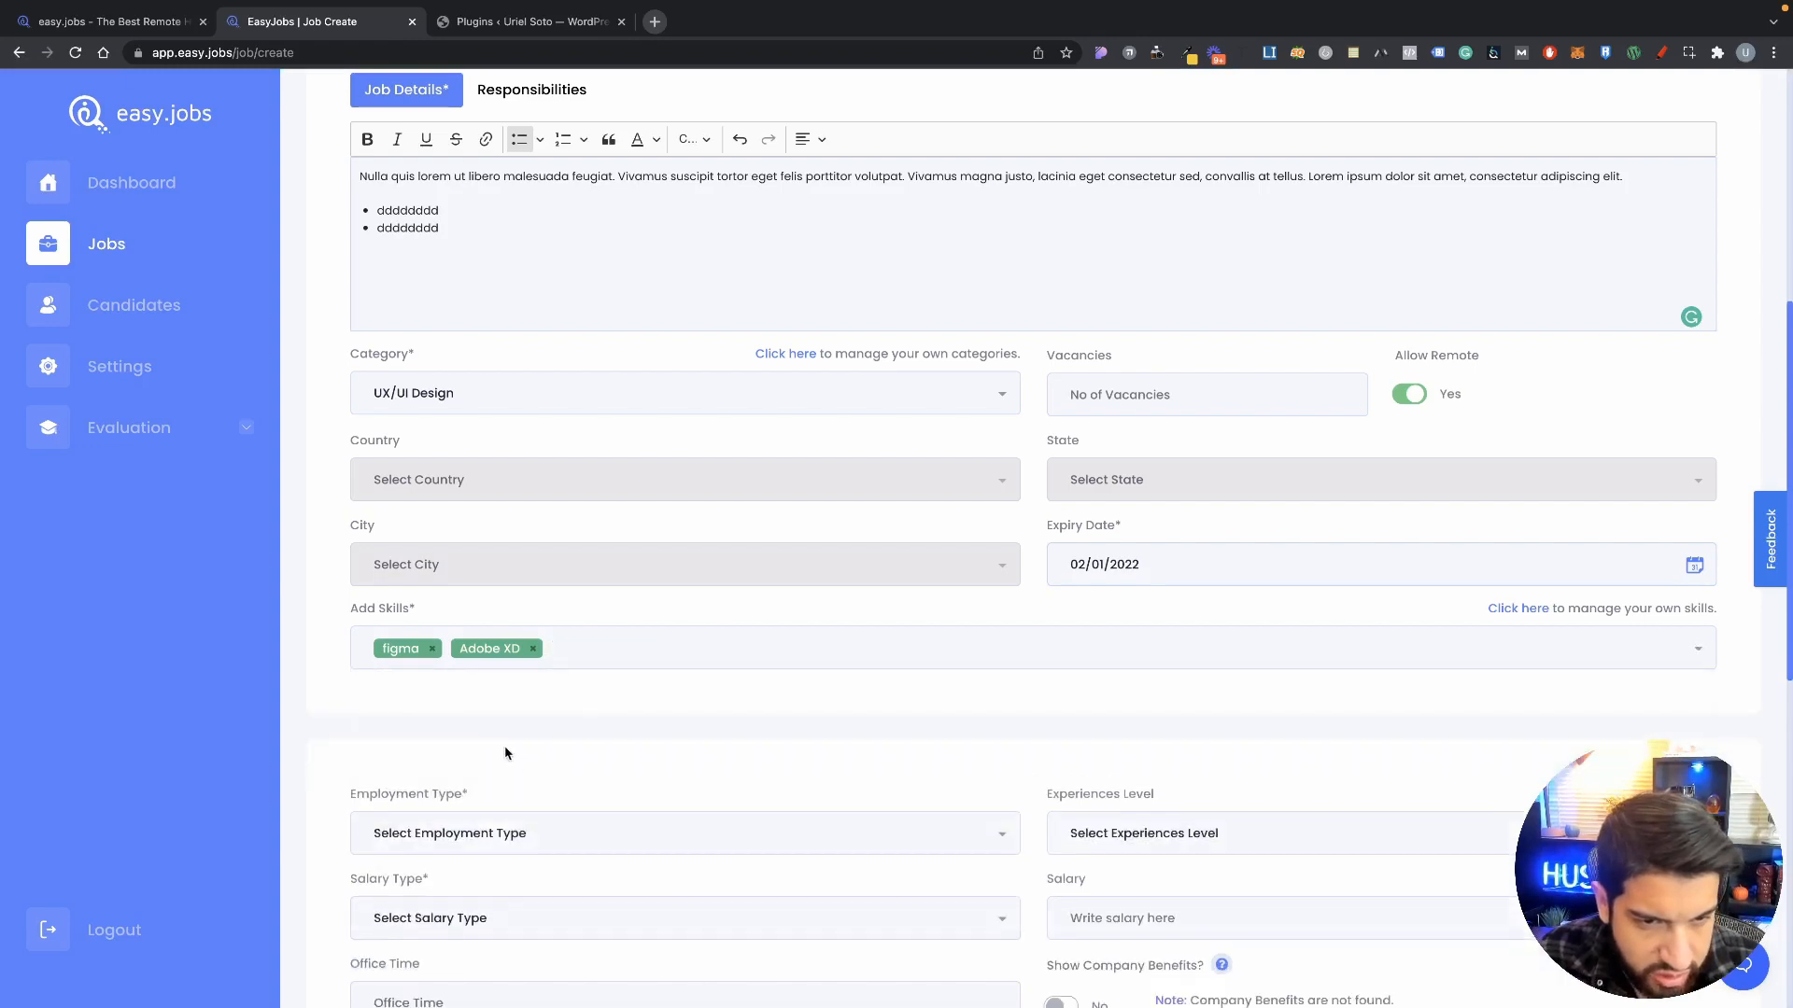
left_click(607, 659)
scroll(508, 809, "up", 2)
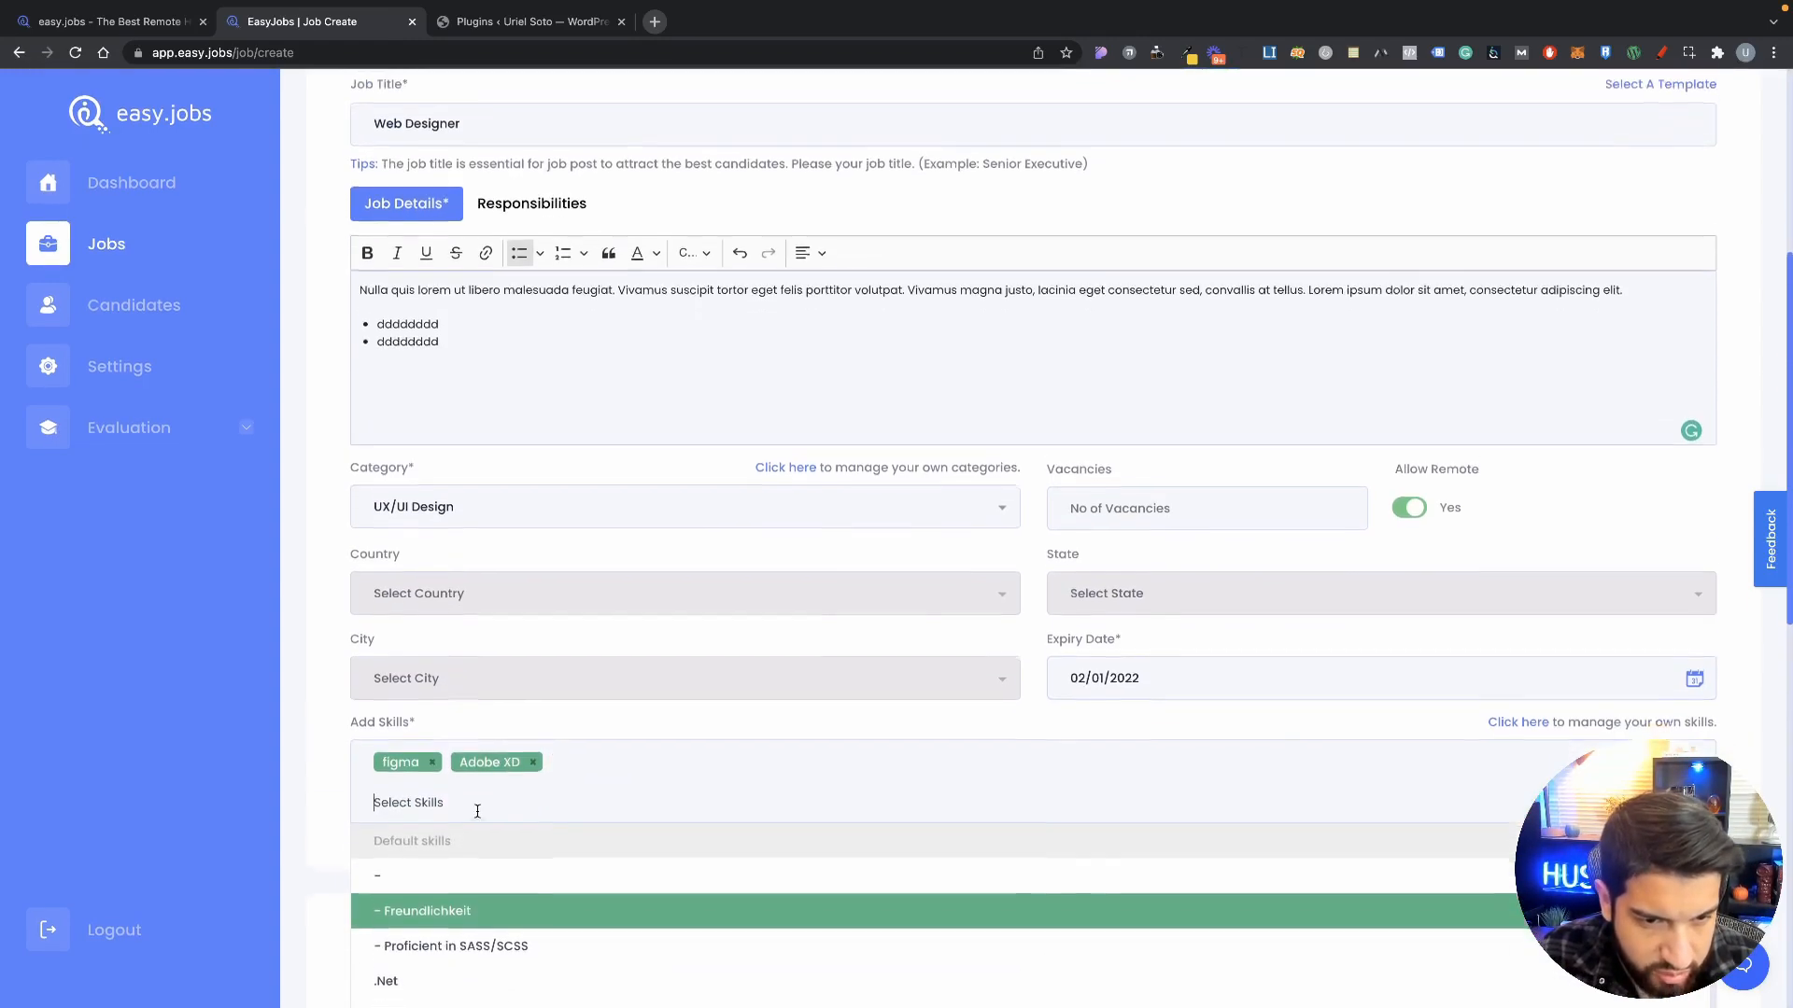
scroll(510, 823, "down", 2)
scroll(243, 766, "up", 5)
scroll(244, 764, "down", 6)
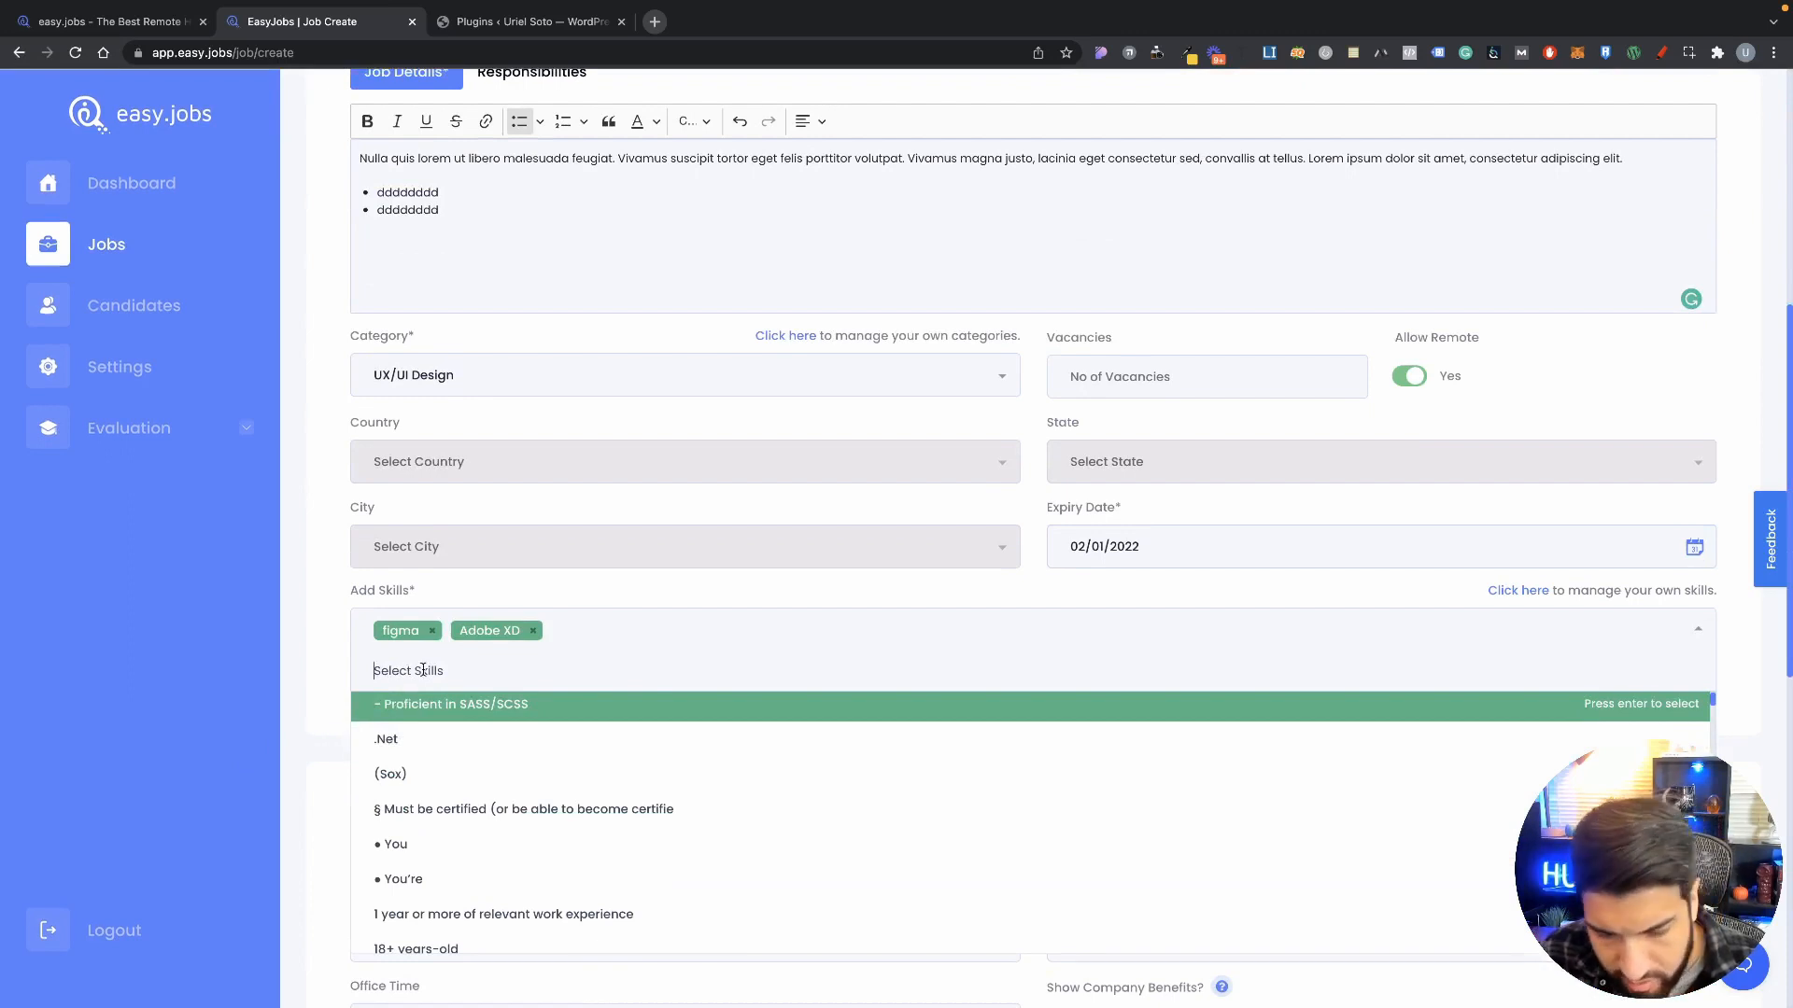
Step: Add Photoshop and re-add WordPress as required skills
type("pho")
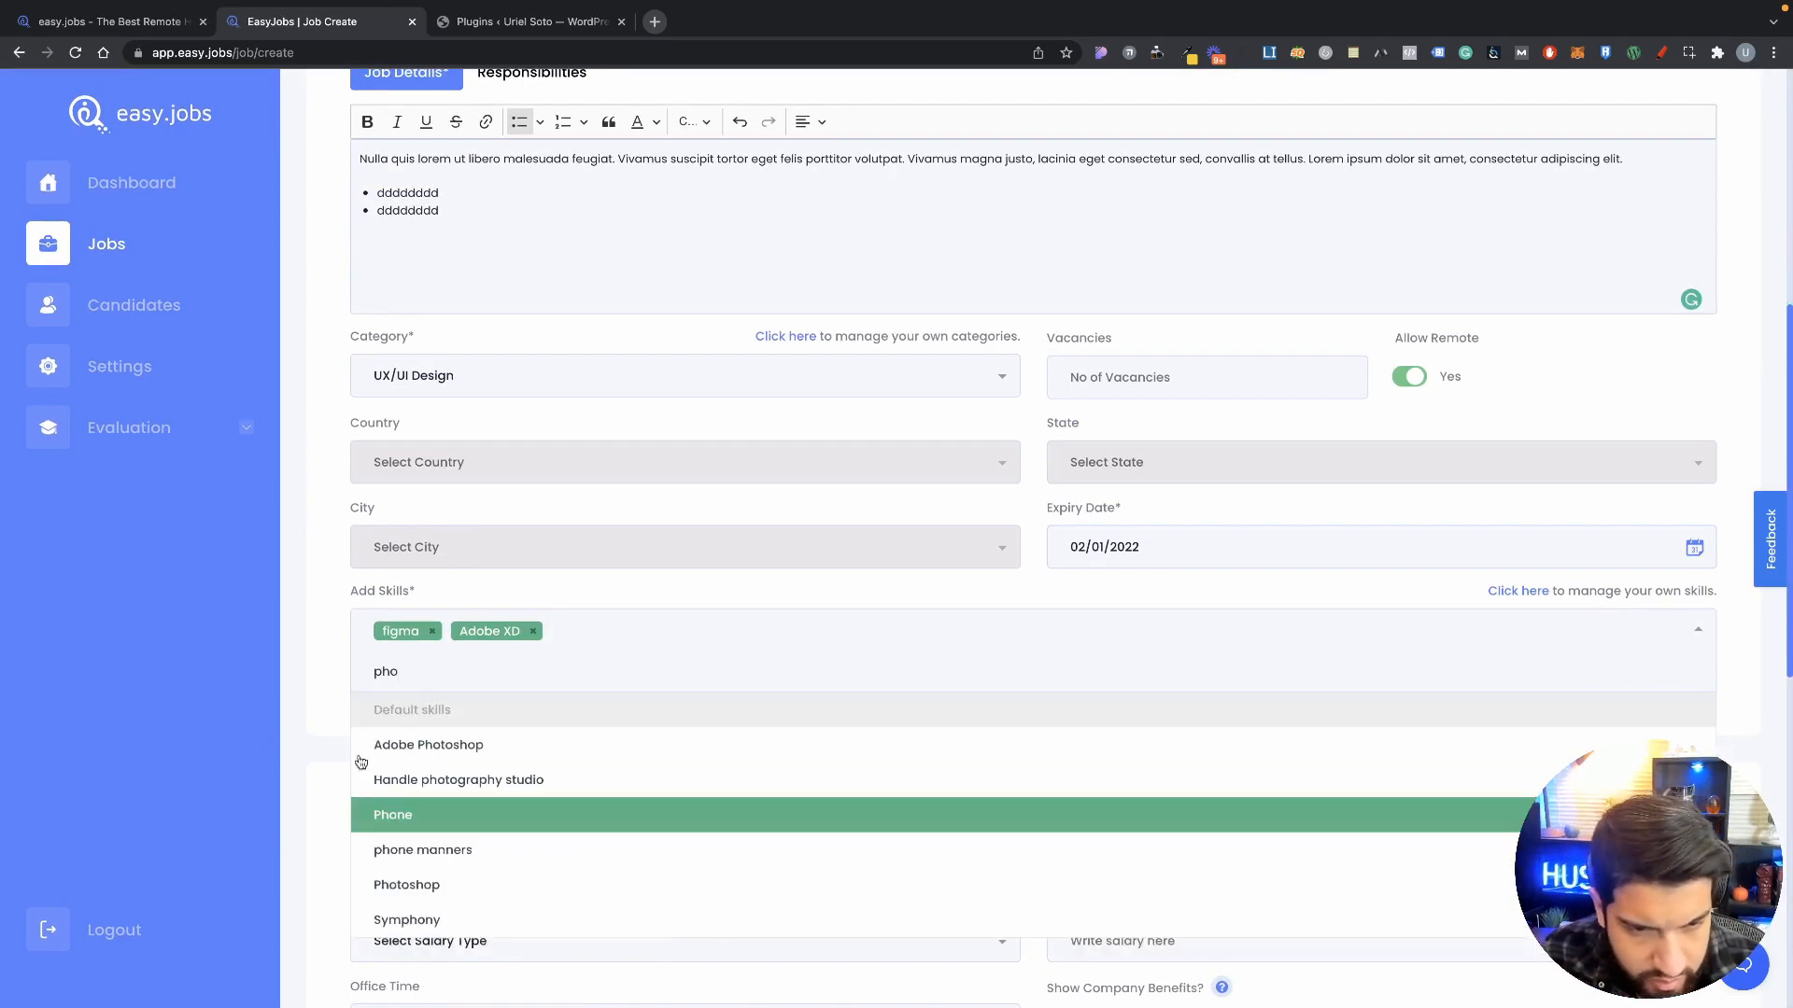
left_click(406, 887)
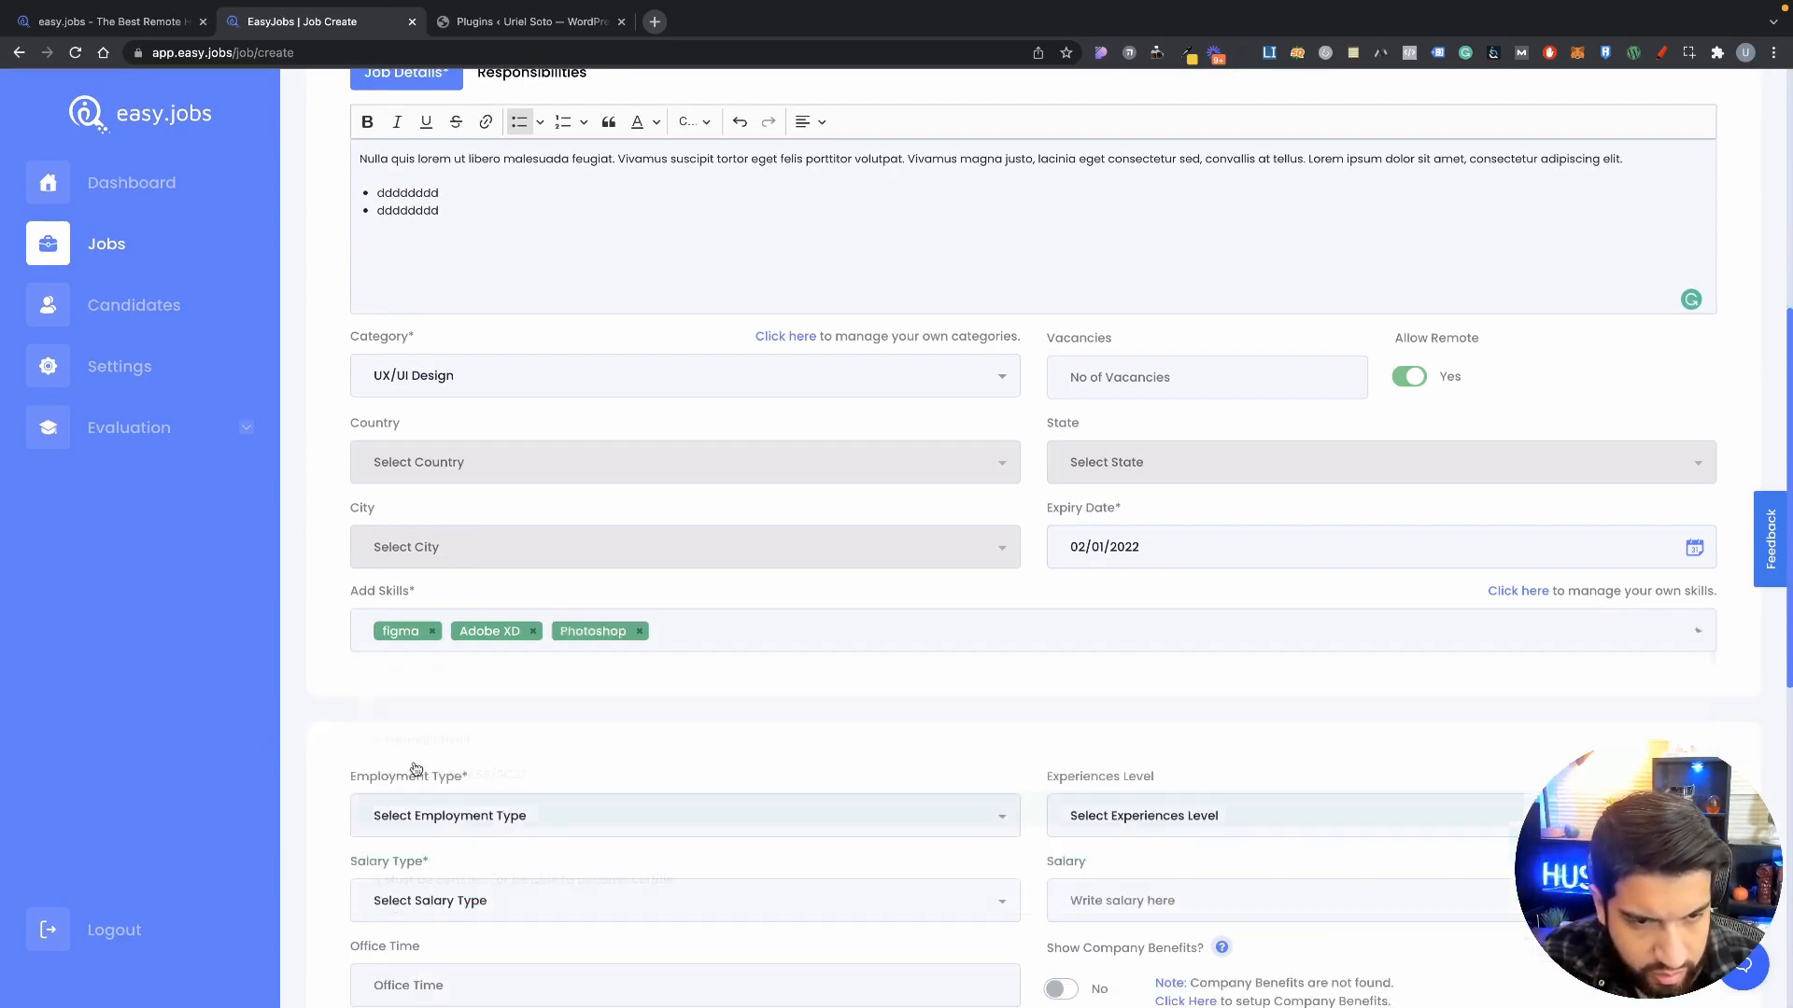
left_click(724, 644)
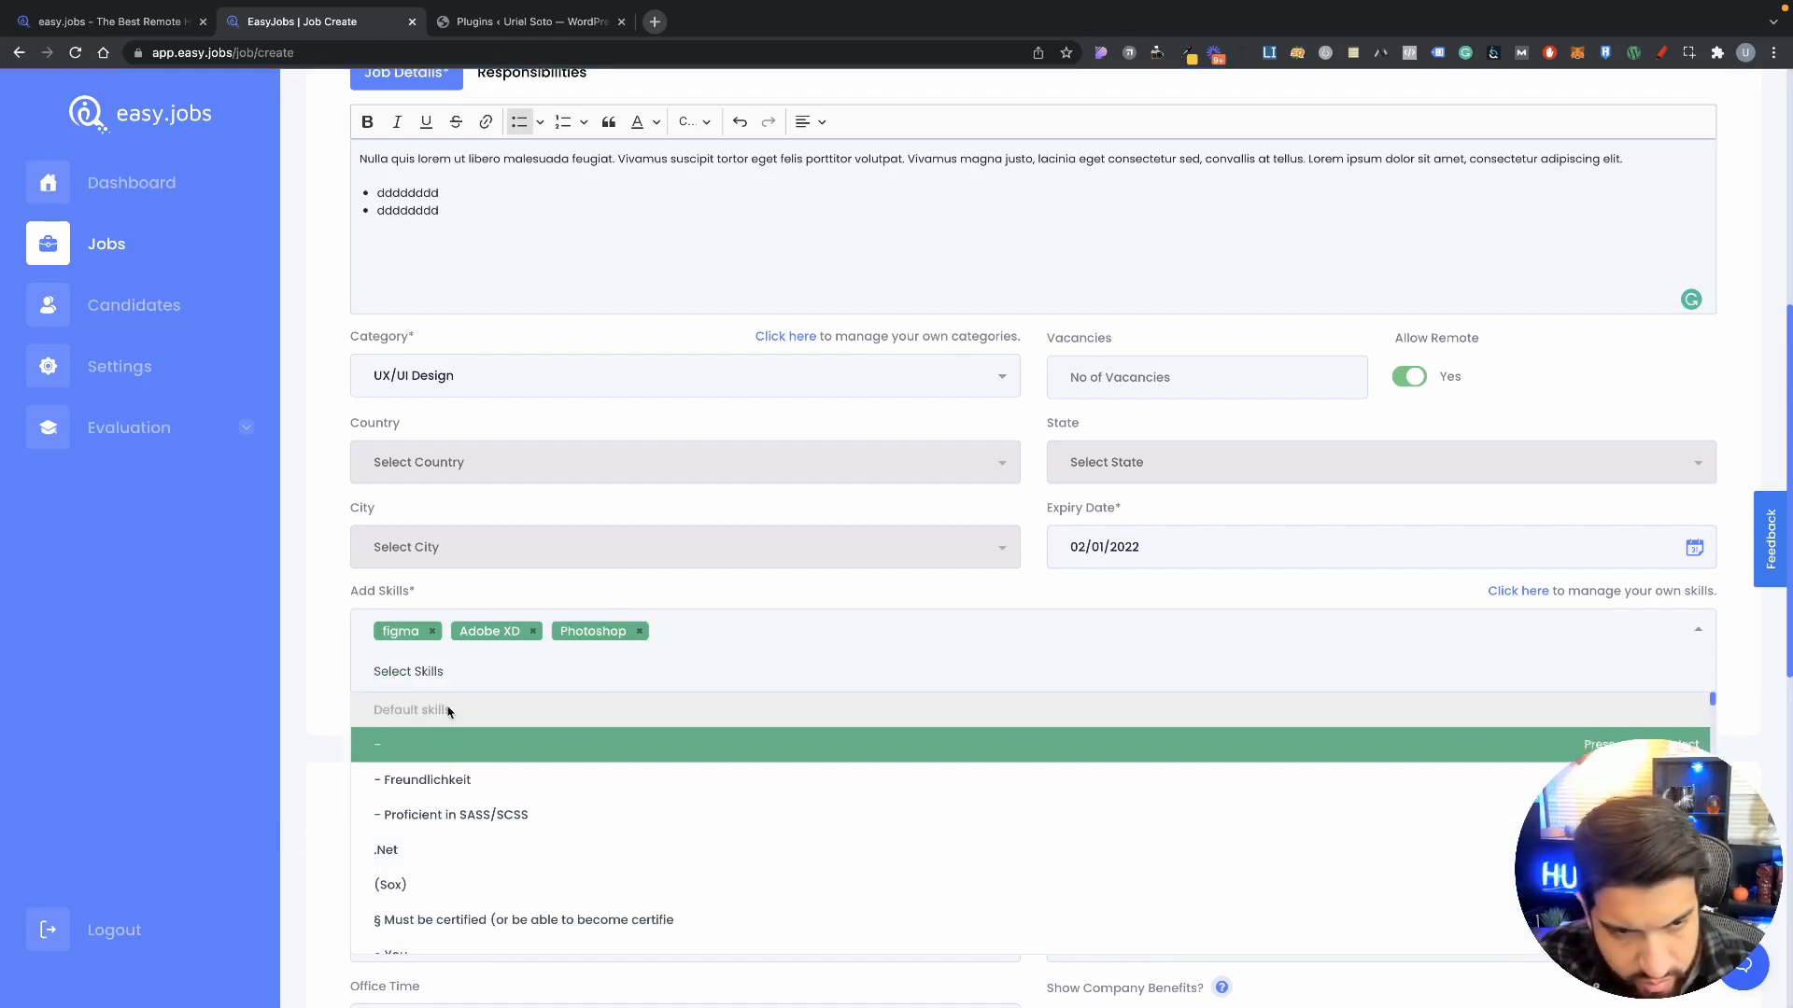
type("word")
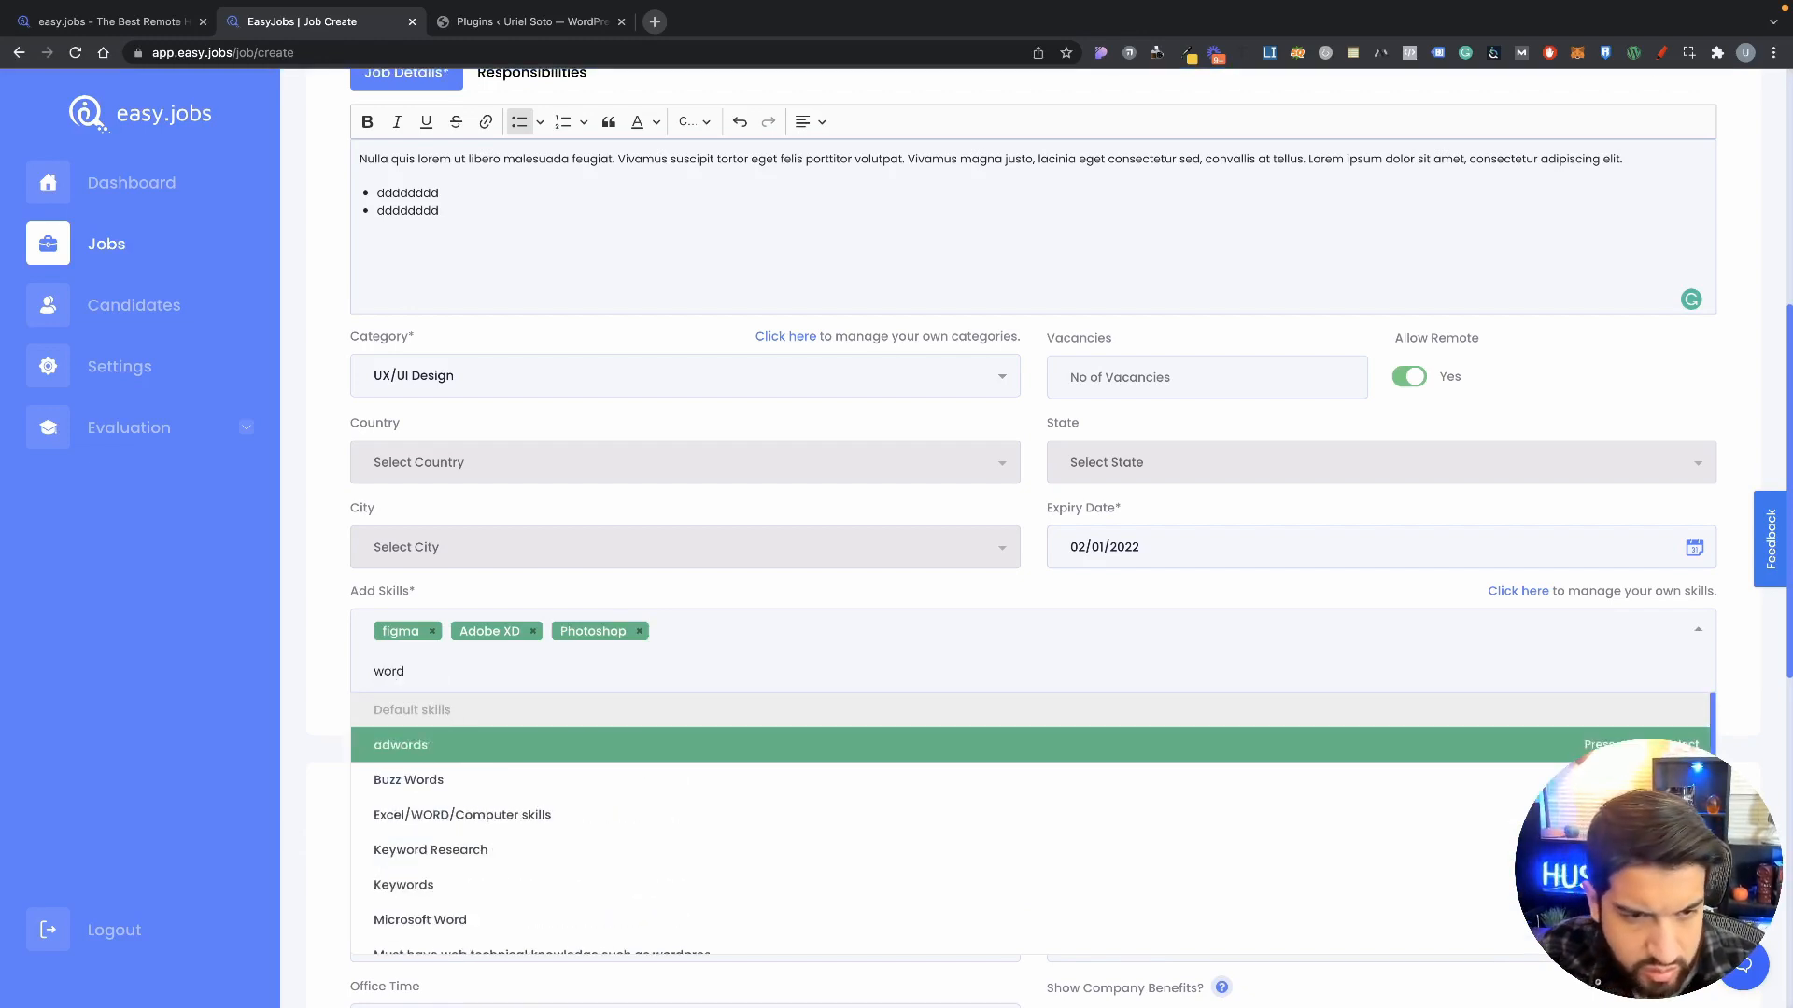
type("p")
left_click(406, 780)
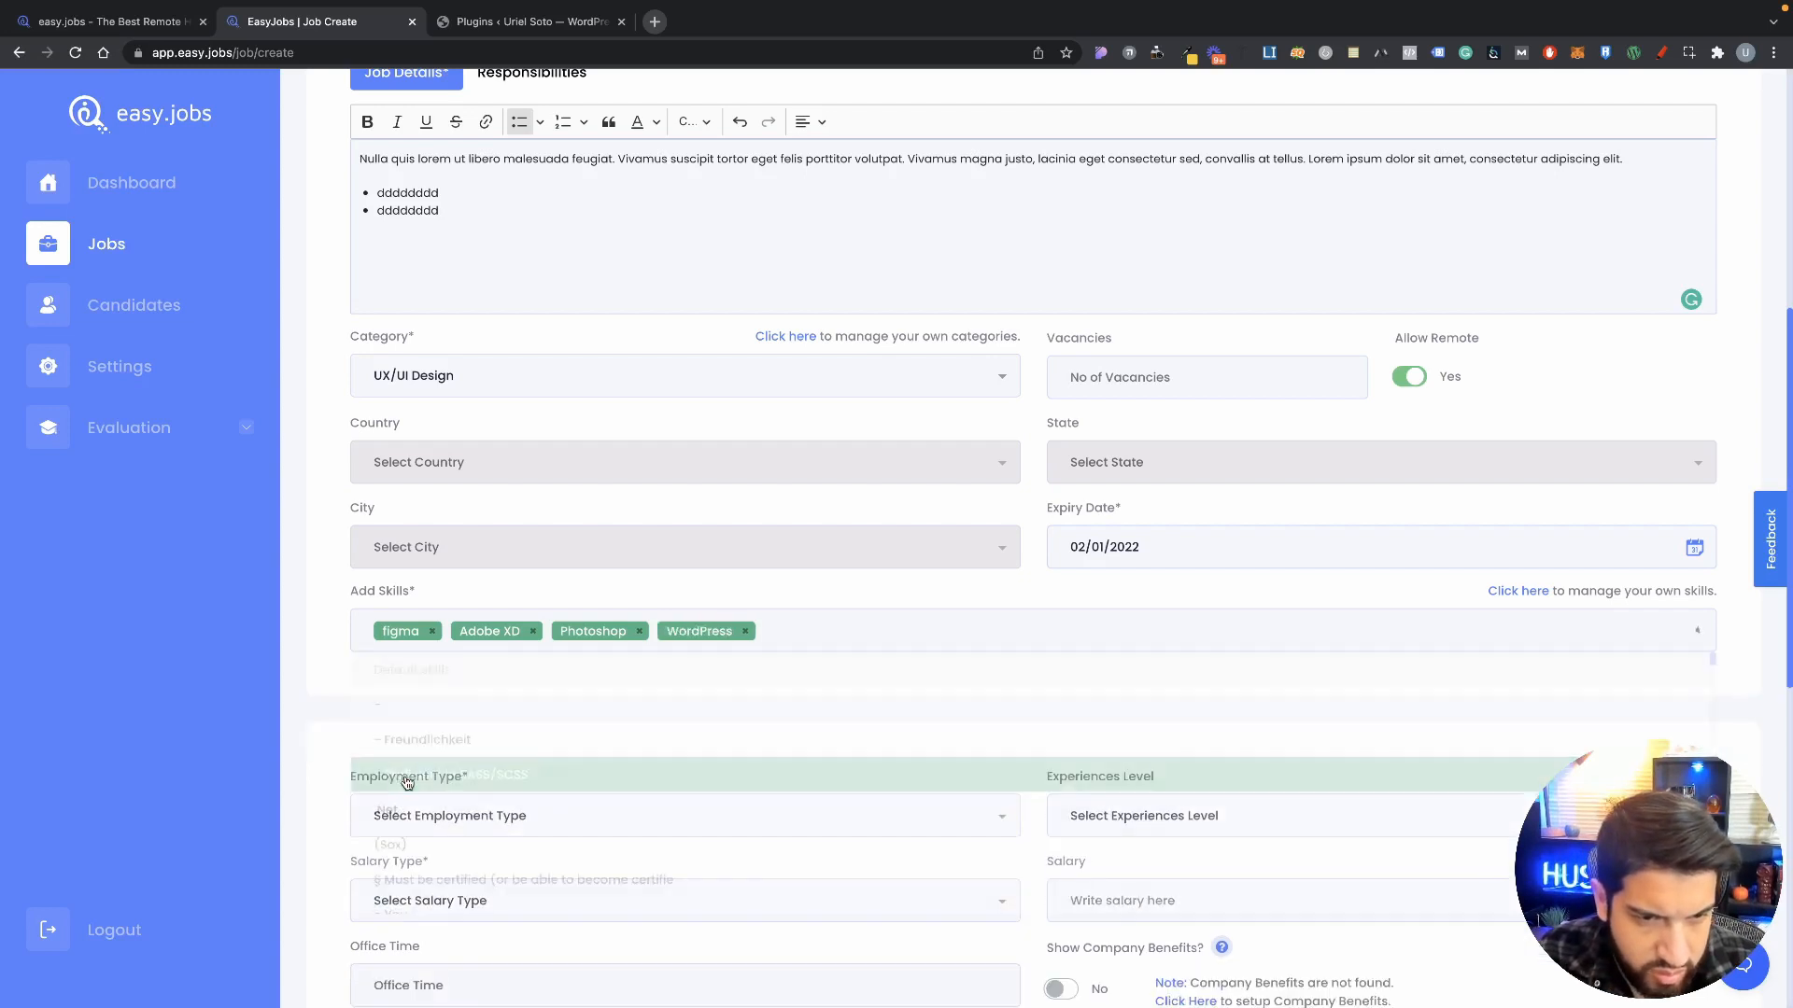
scroll(402, 643, "down", 4)
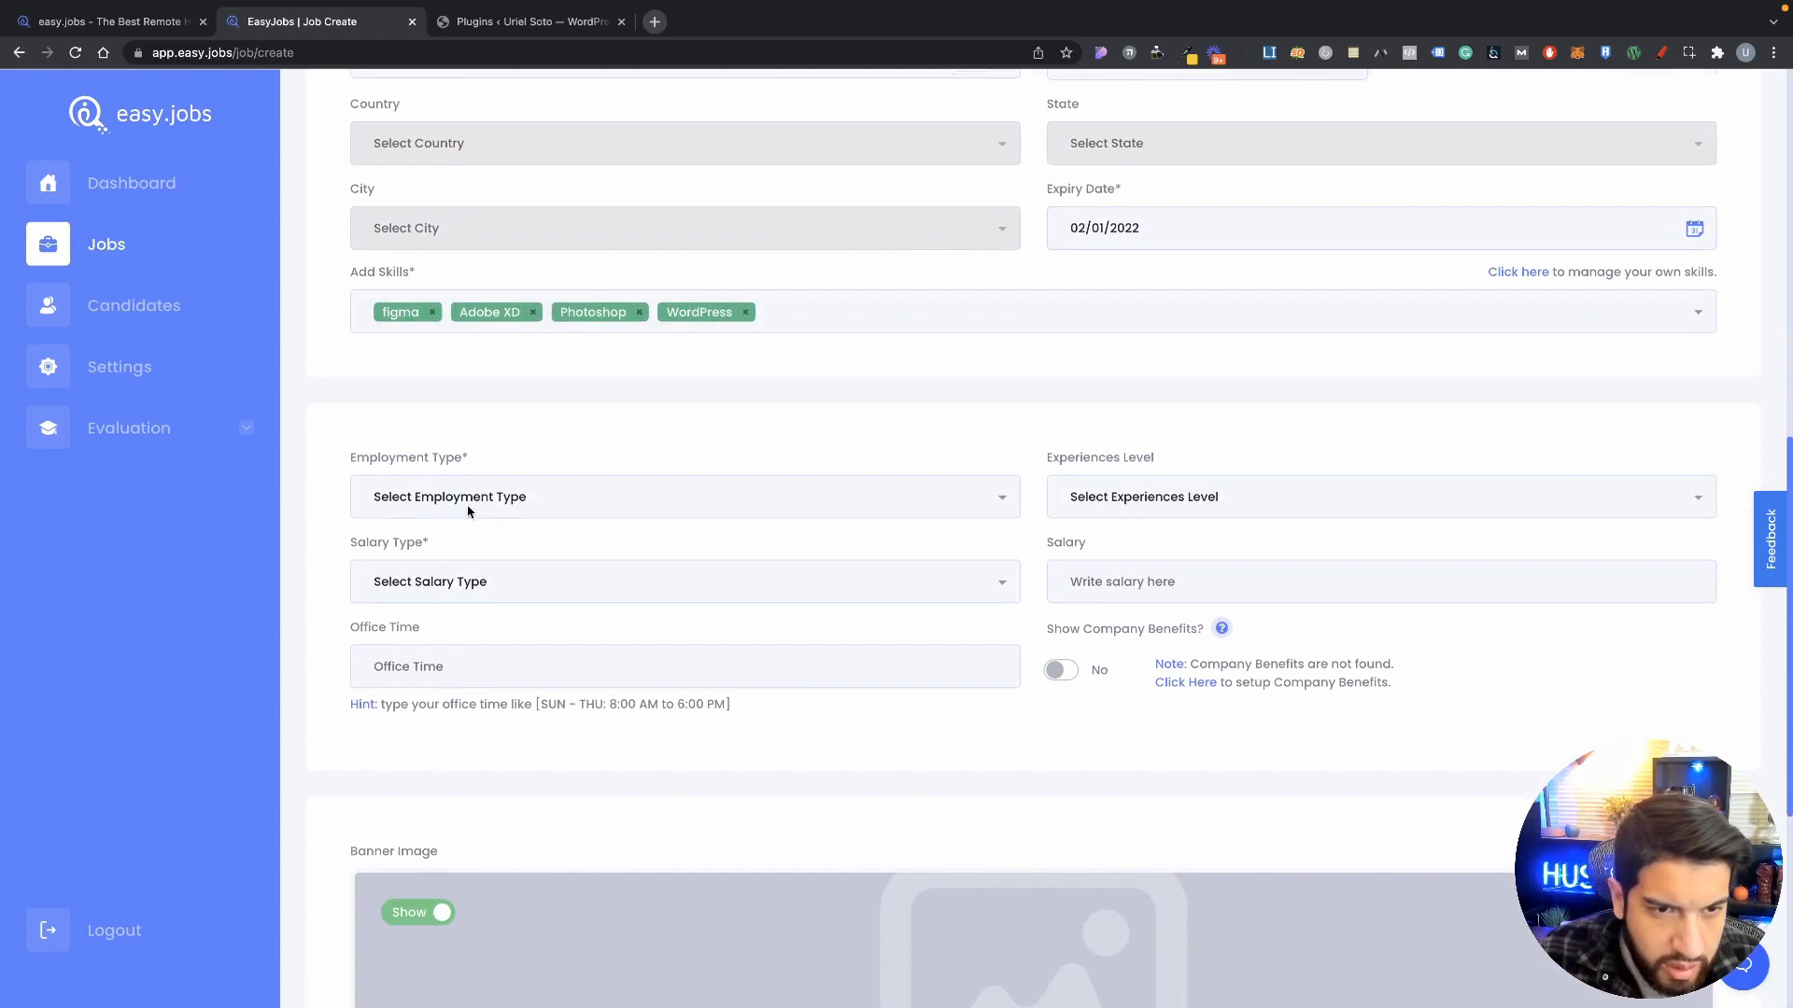
Step: Set employment type to Full Time and experience level to Senior
left_click(448, 497)
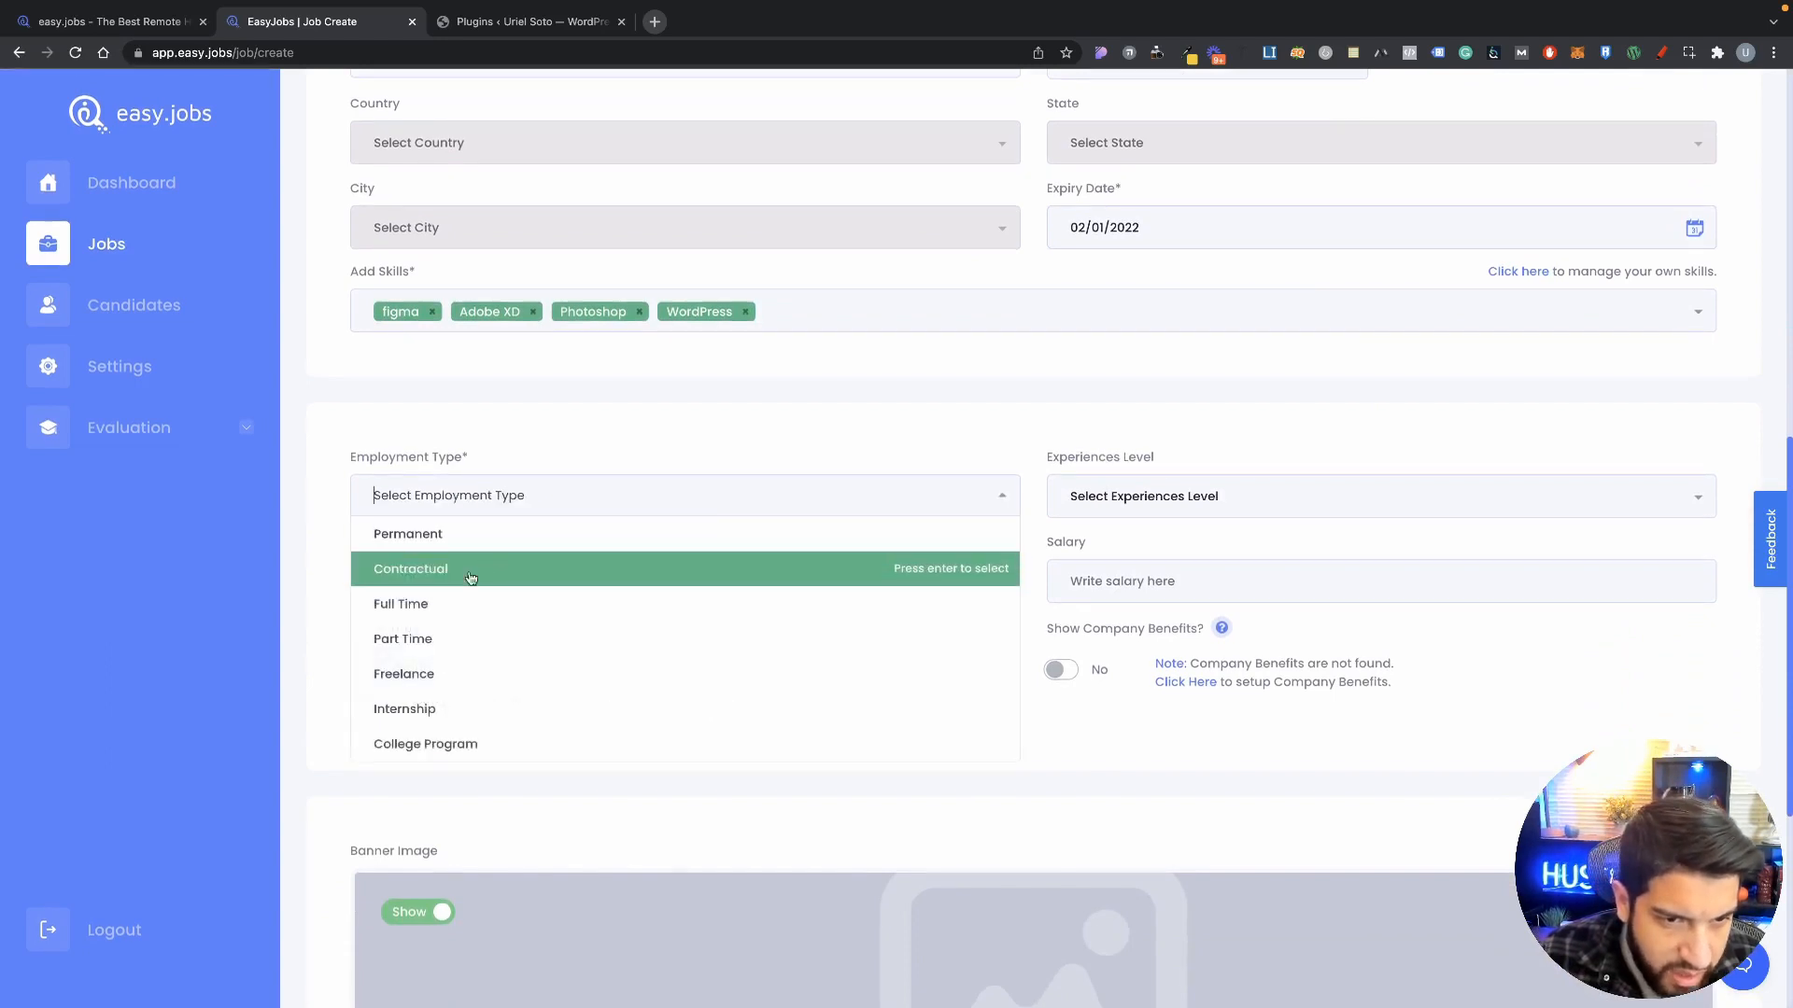
left_click(468, 611)
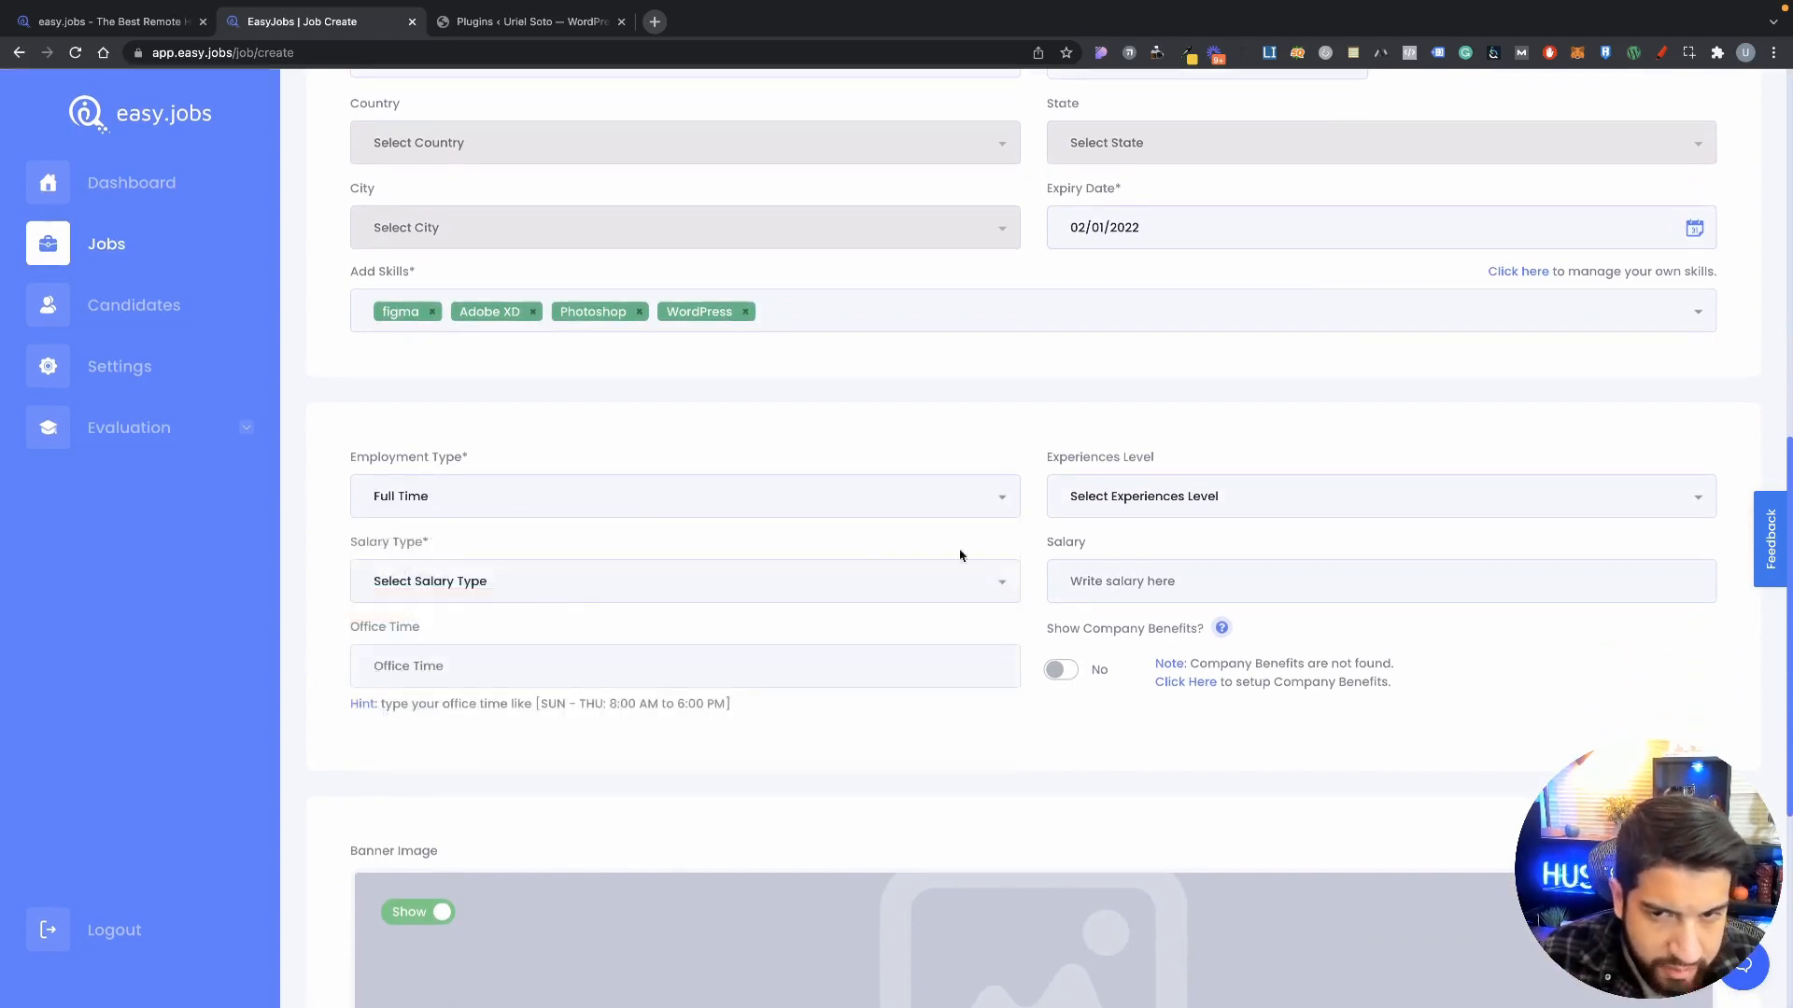
left_click(1137, 495)
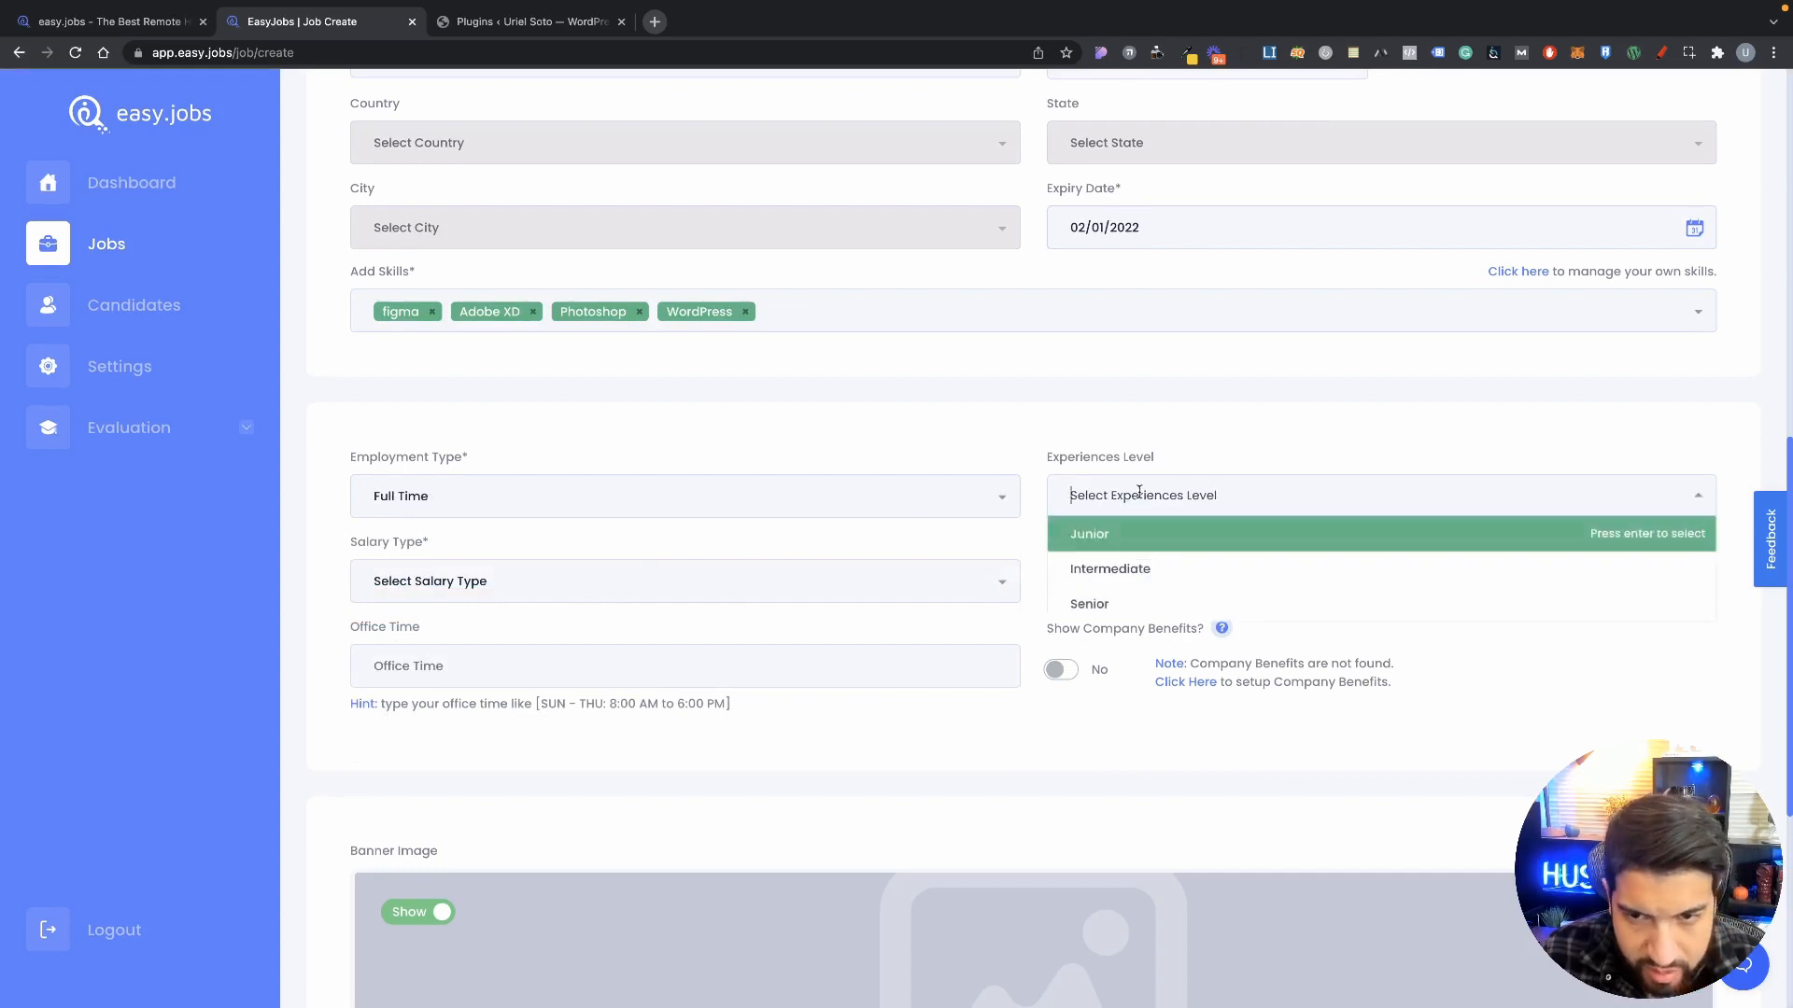
left_click(1125, 607)
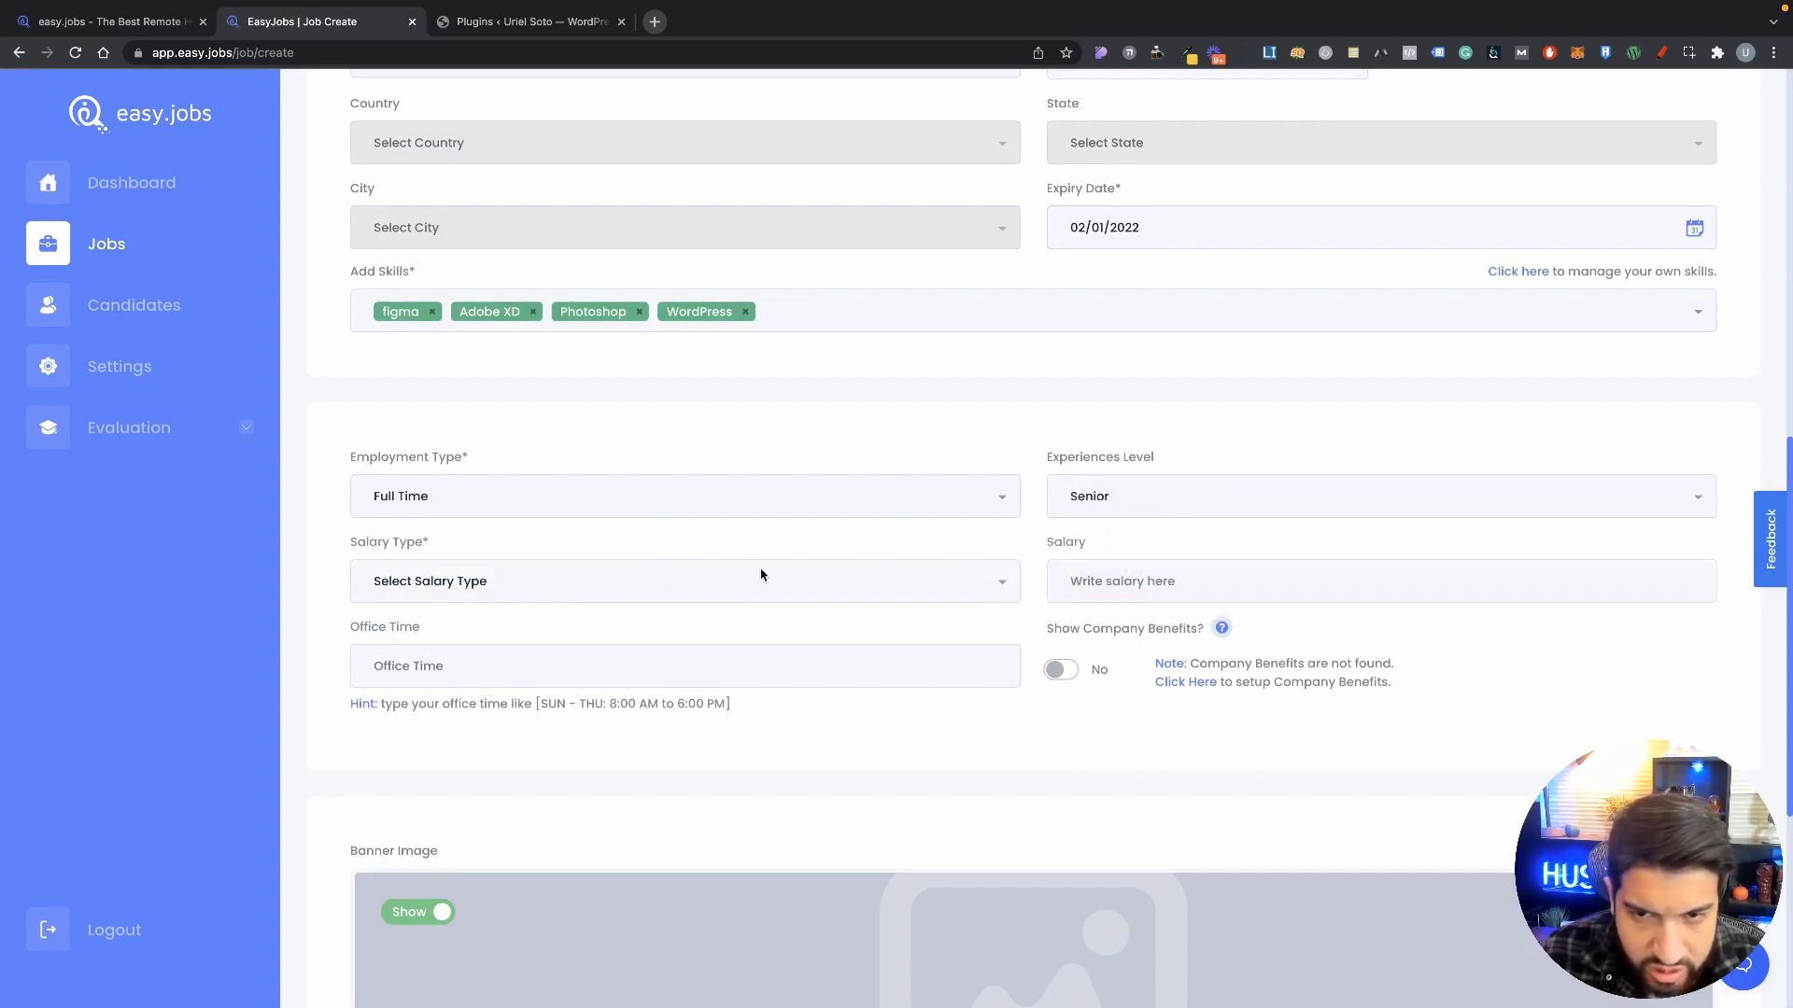
Step: Set the salary type to Hourly with a salary of 40
scroll(376, 542, "down", 1)
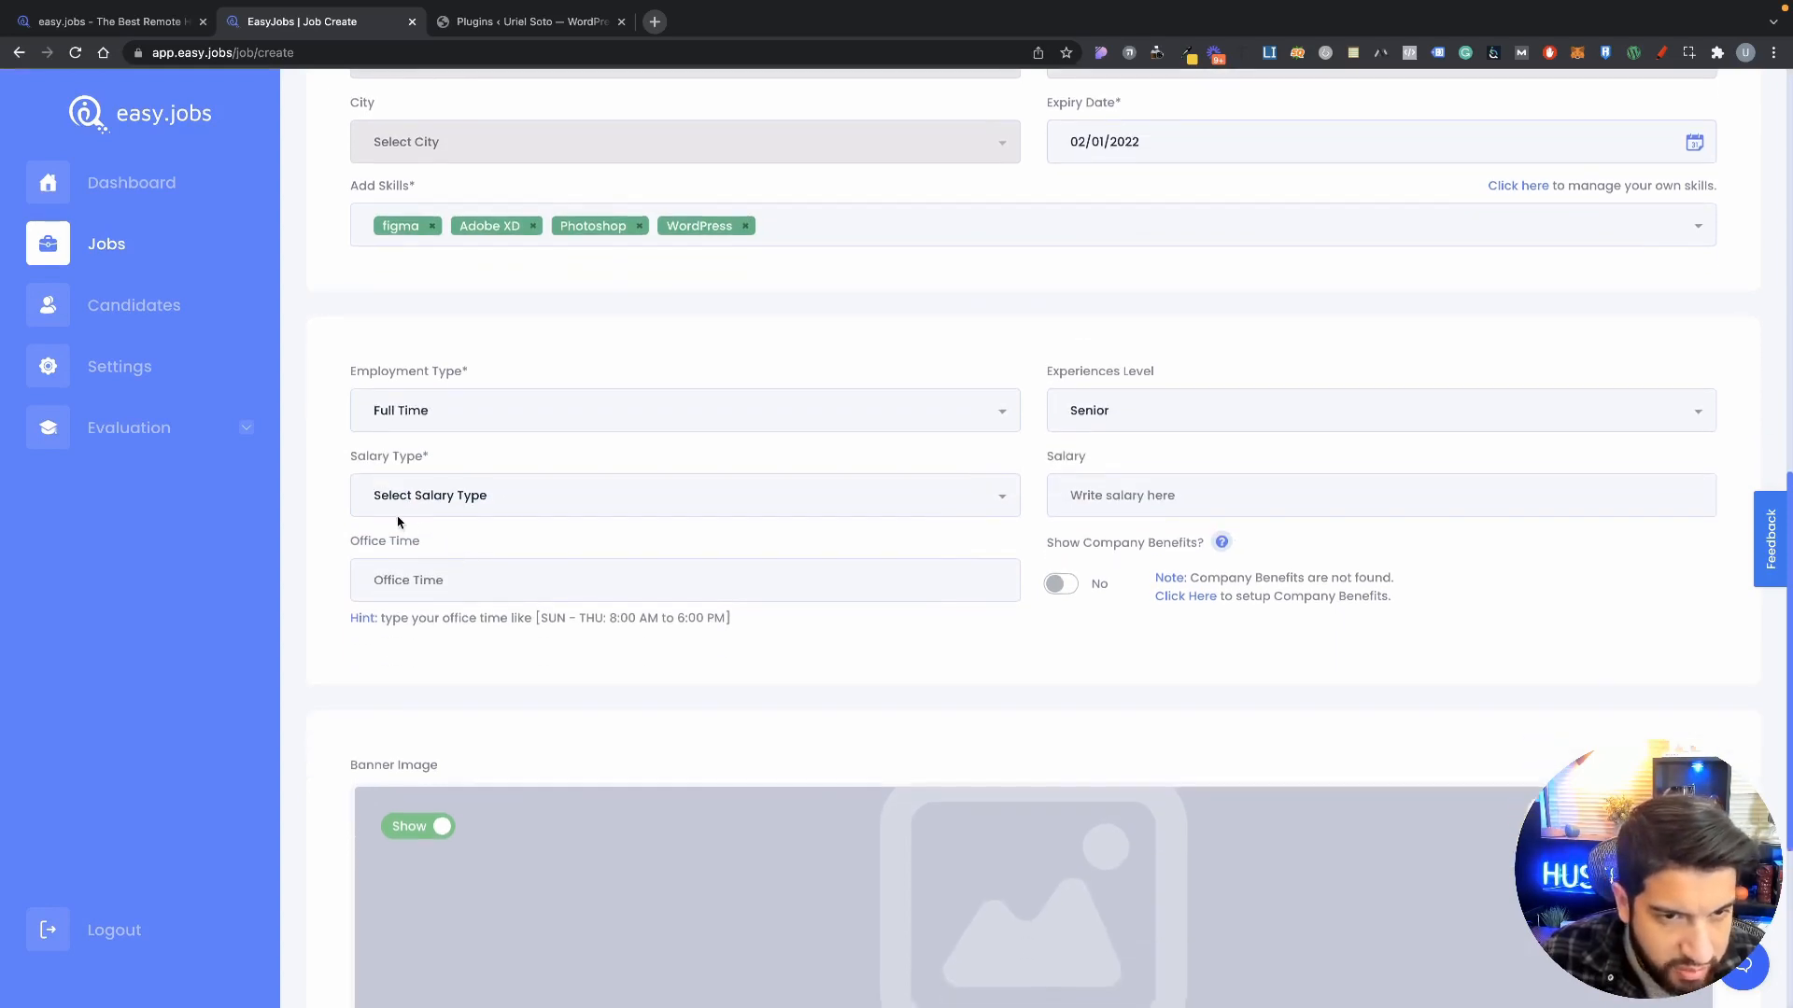
left_click(431, 503)
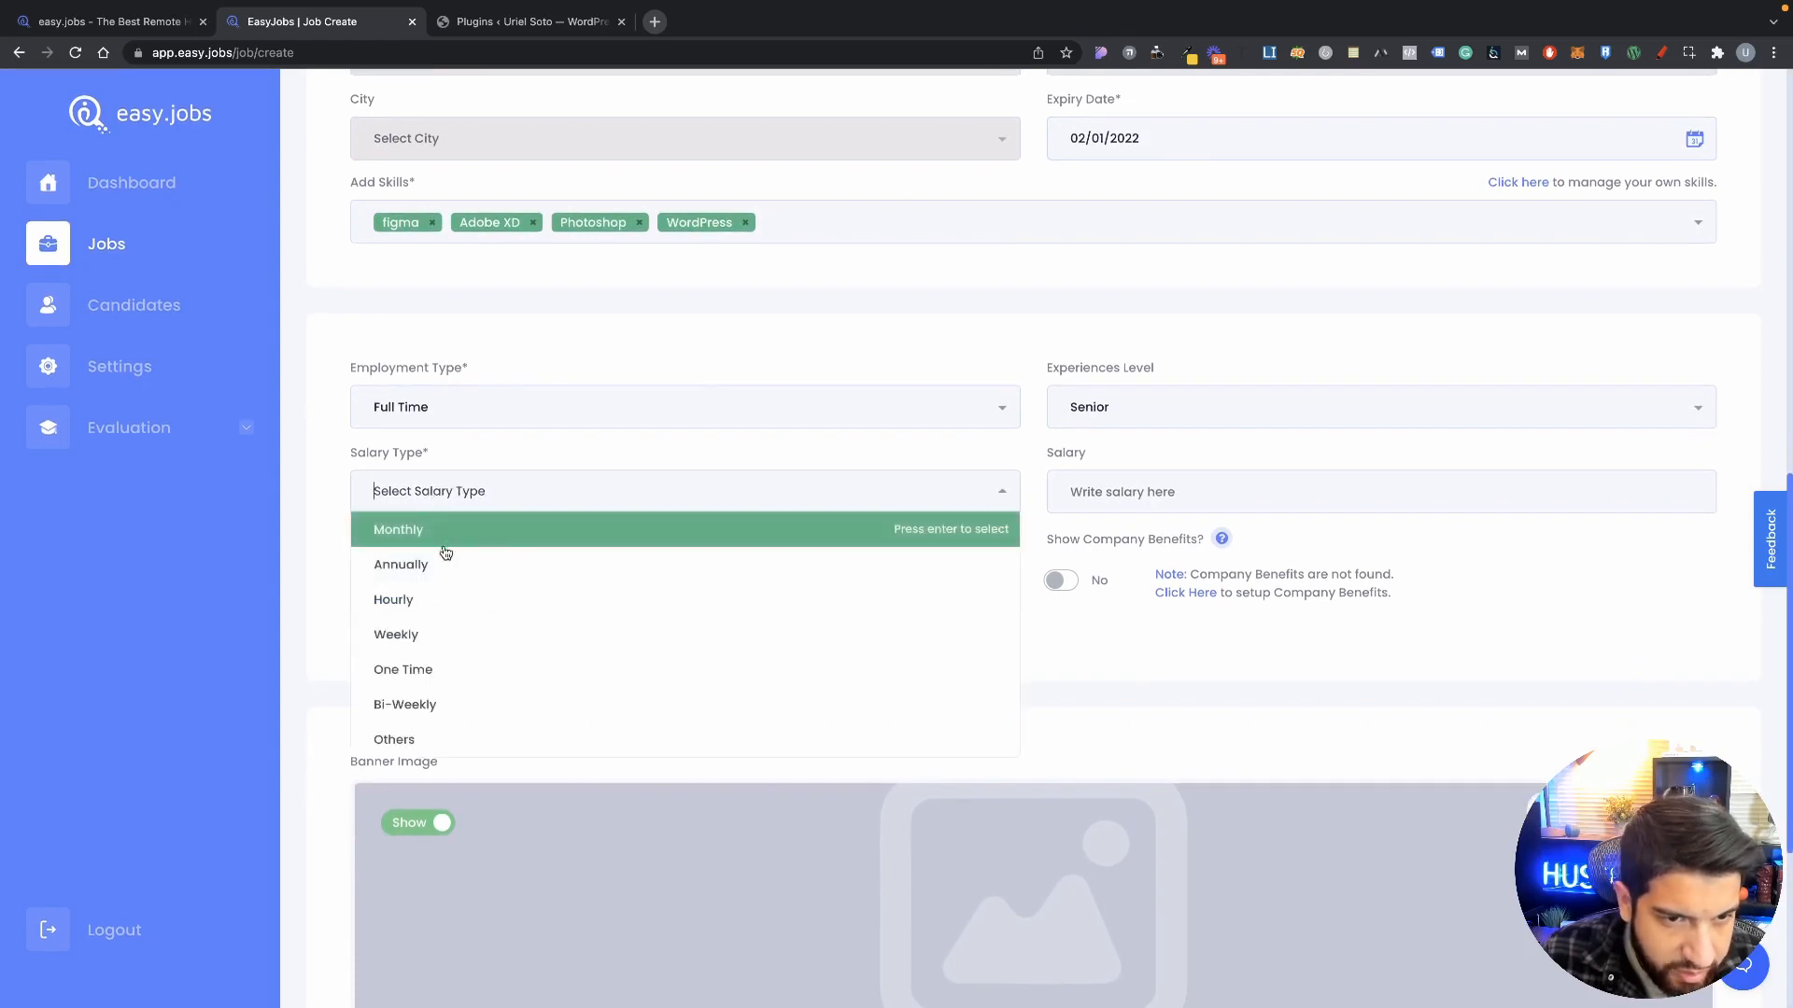
left_click(401, 599)
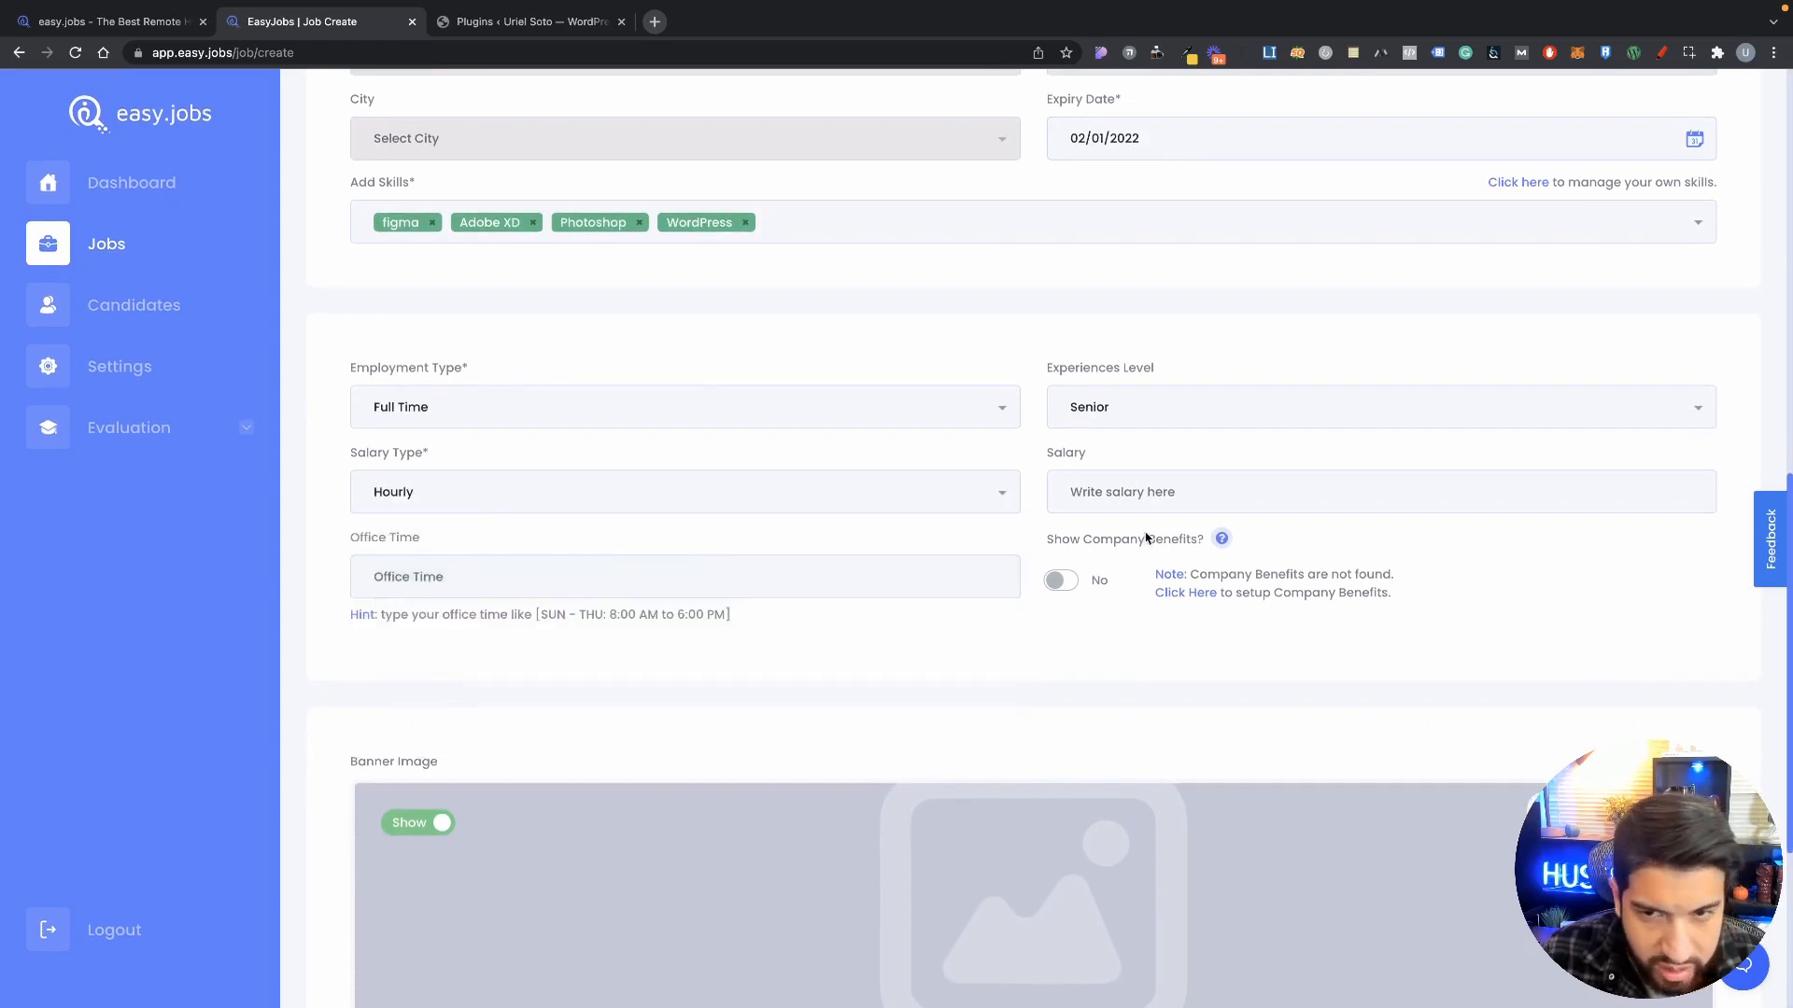
left_click(1157, 491)
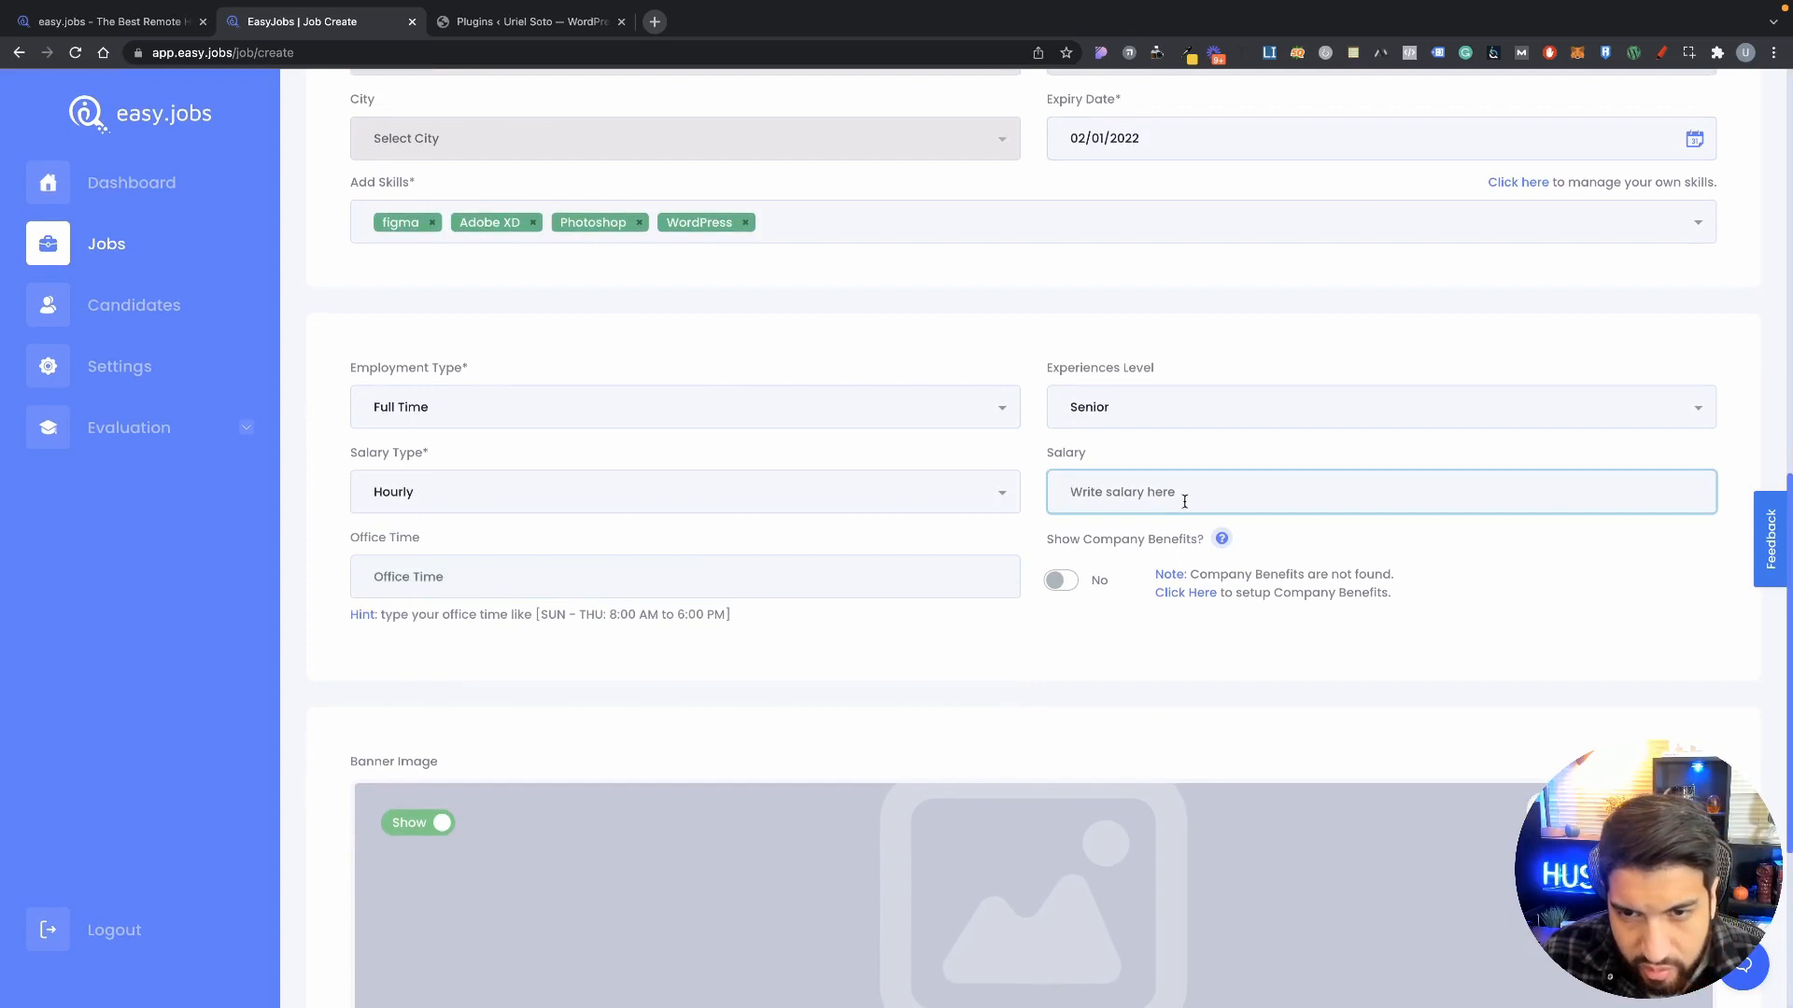
left_click(707, 495)
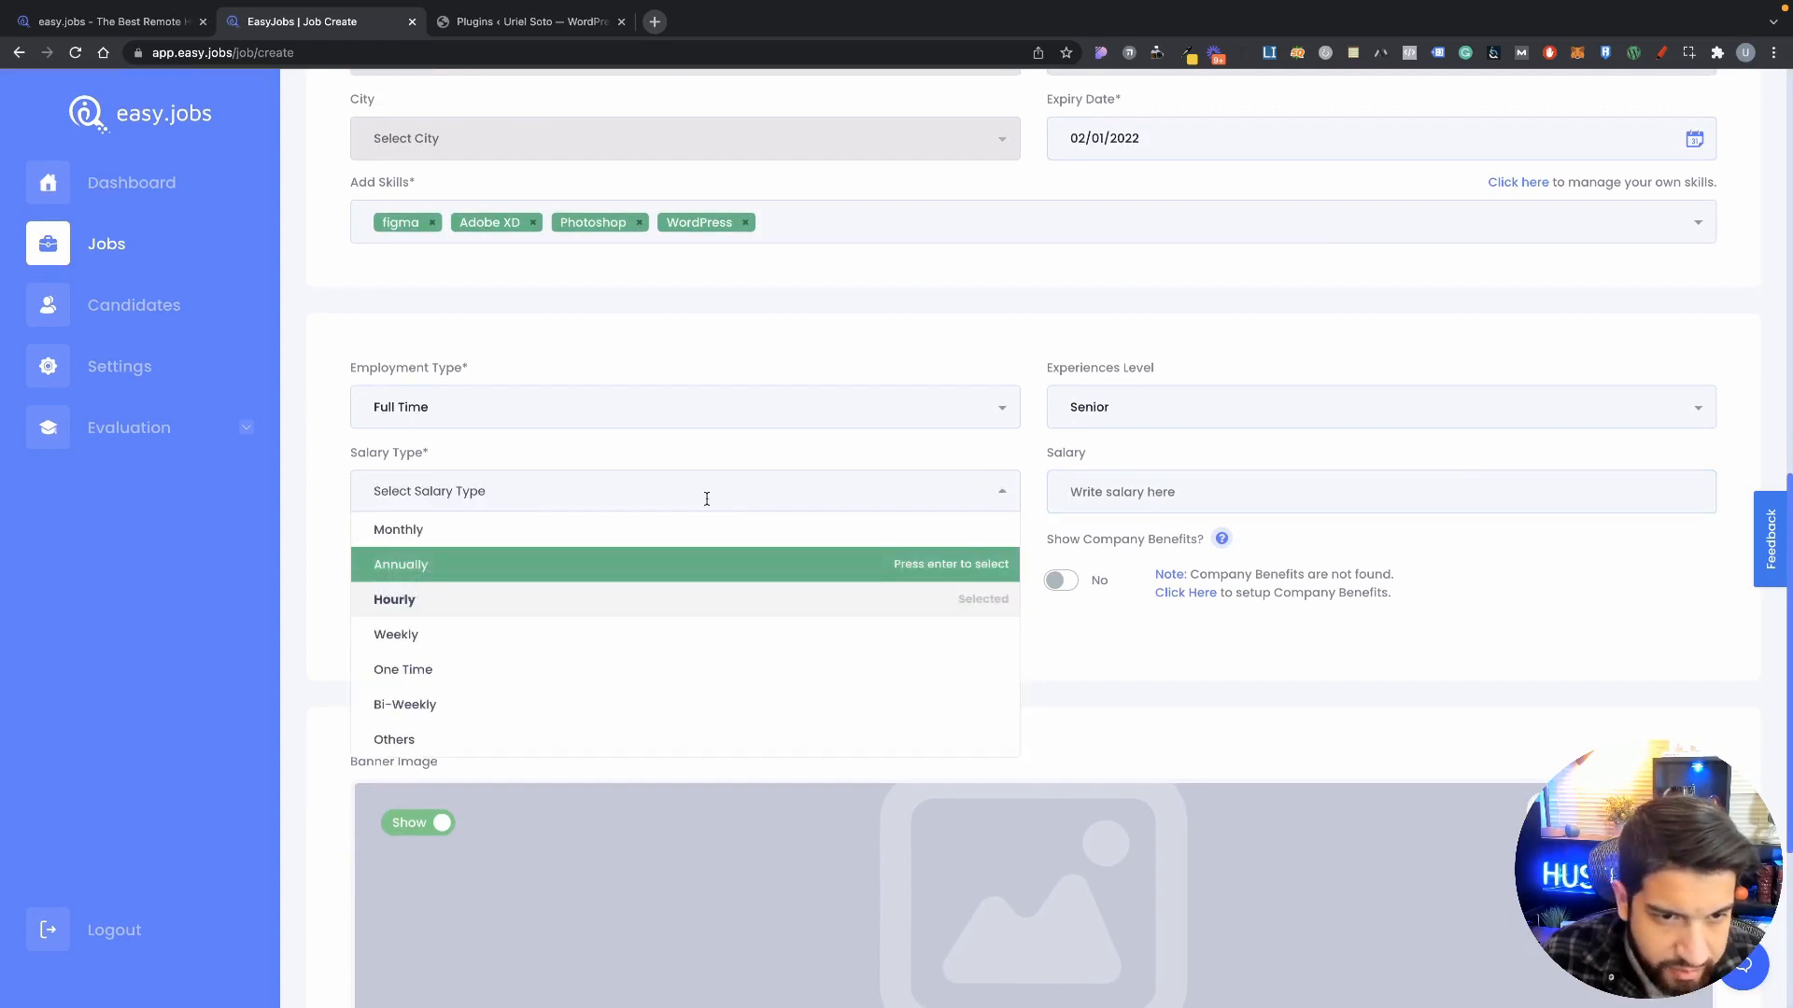
left_click(508, 598)
left_click(528, 503)
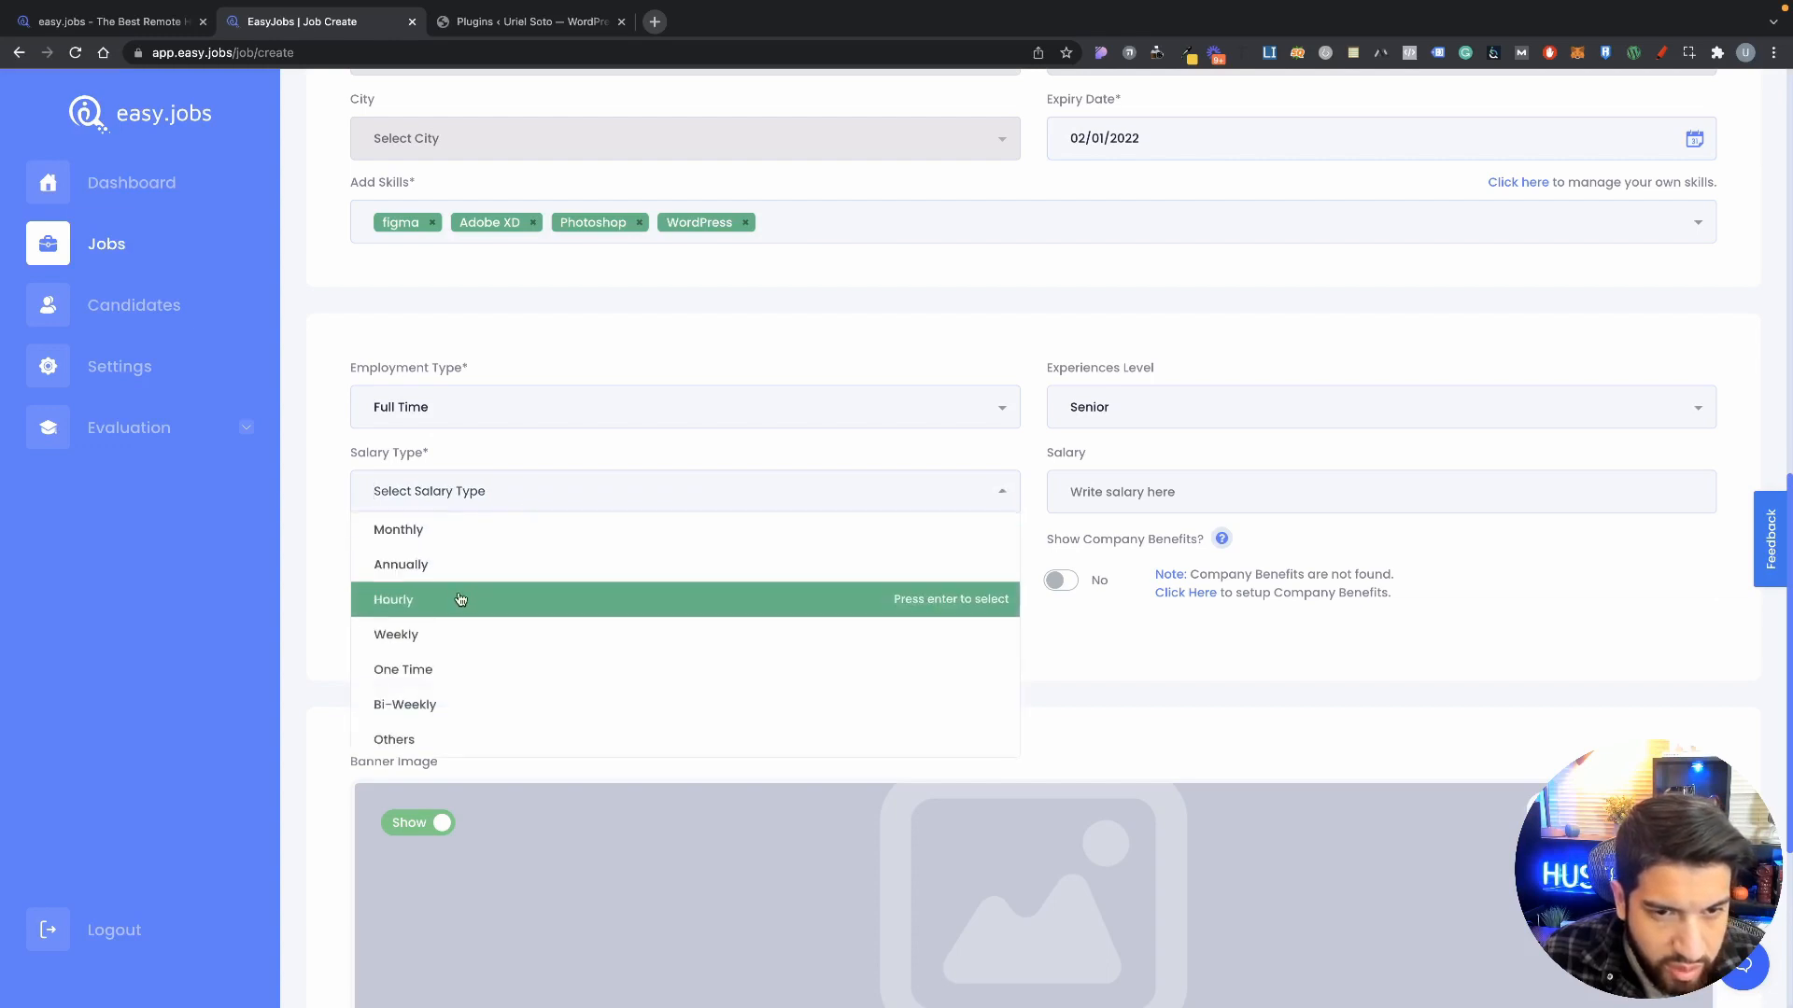
left_click(461, 599)
left_click(1248, 505)
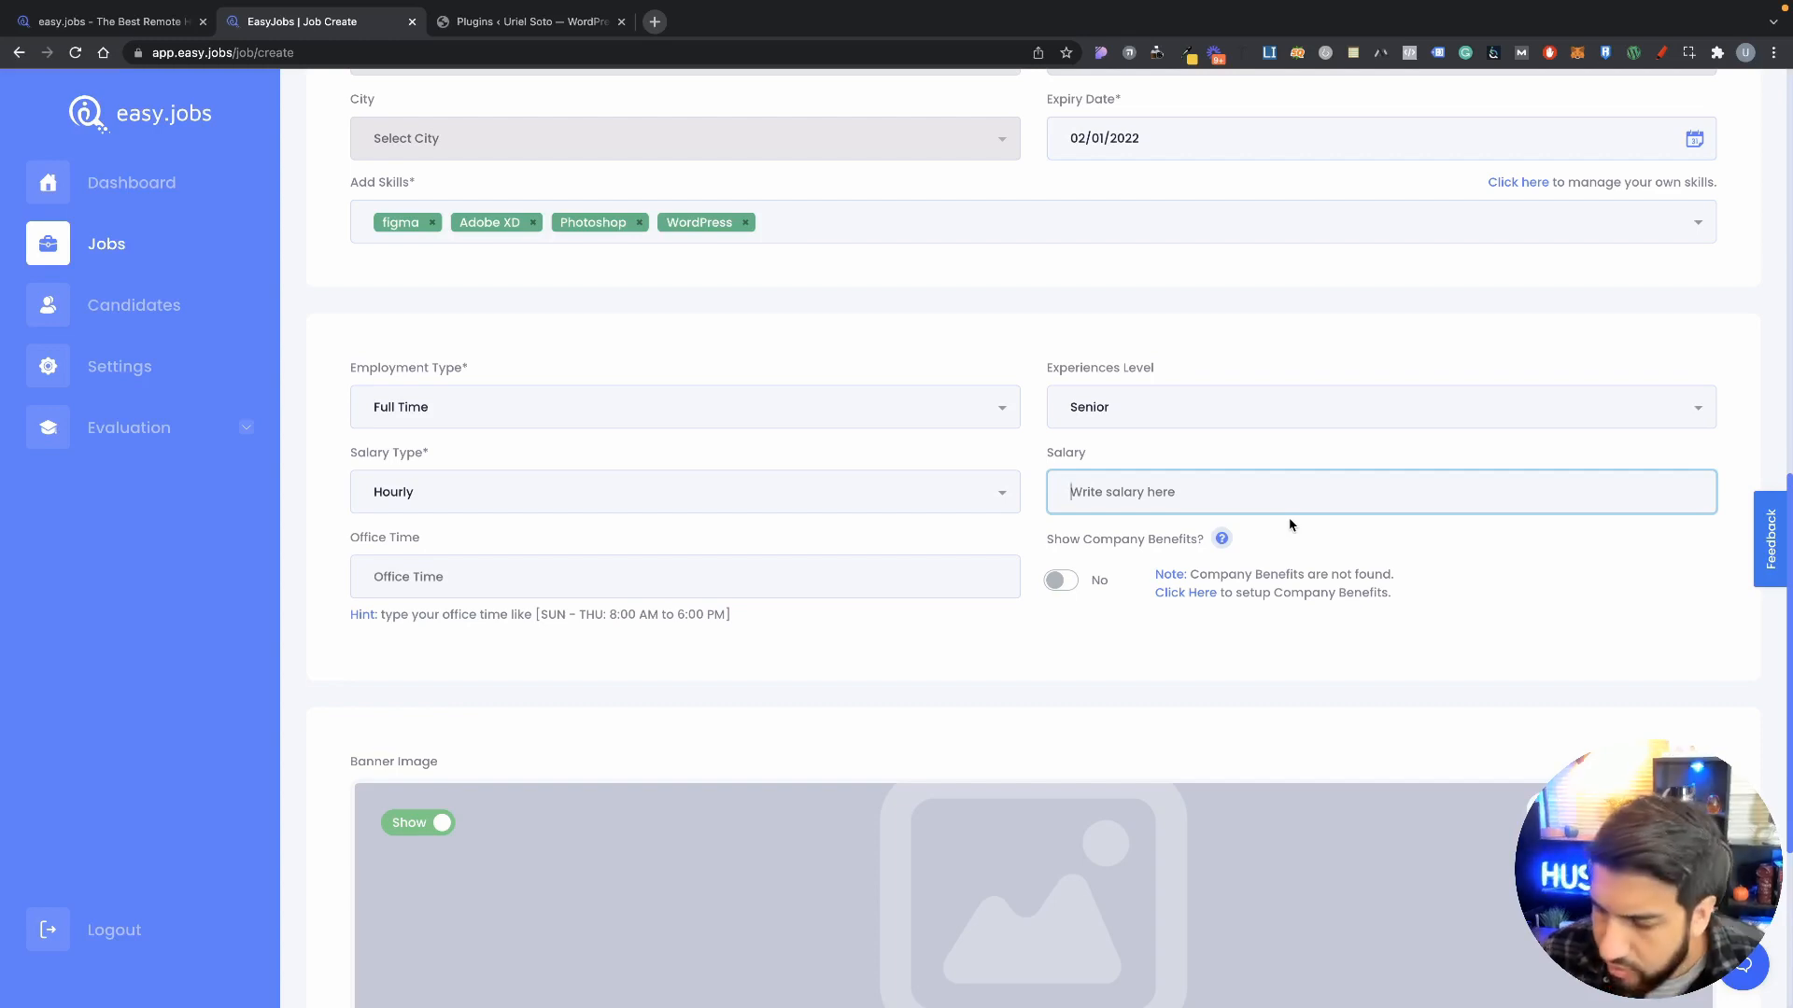
type("40")
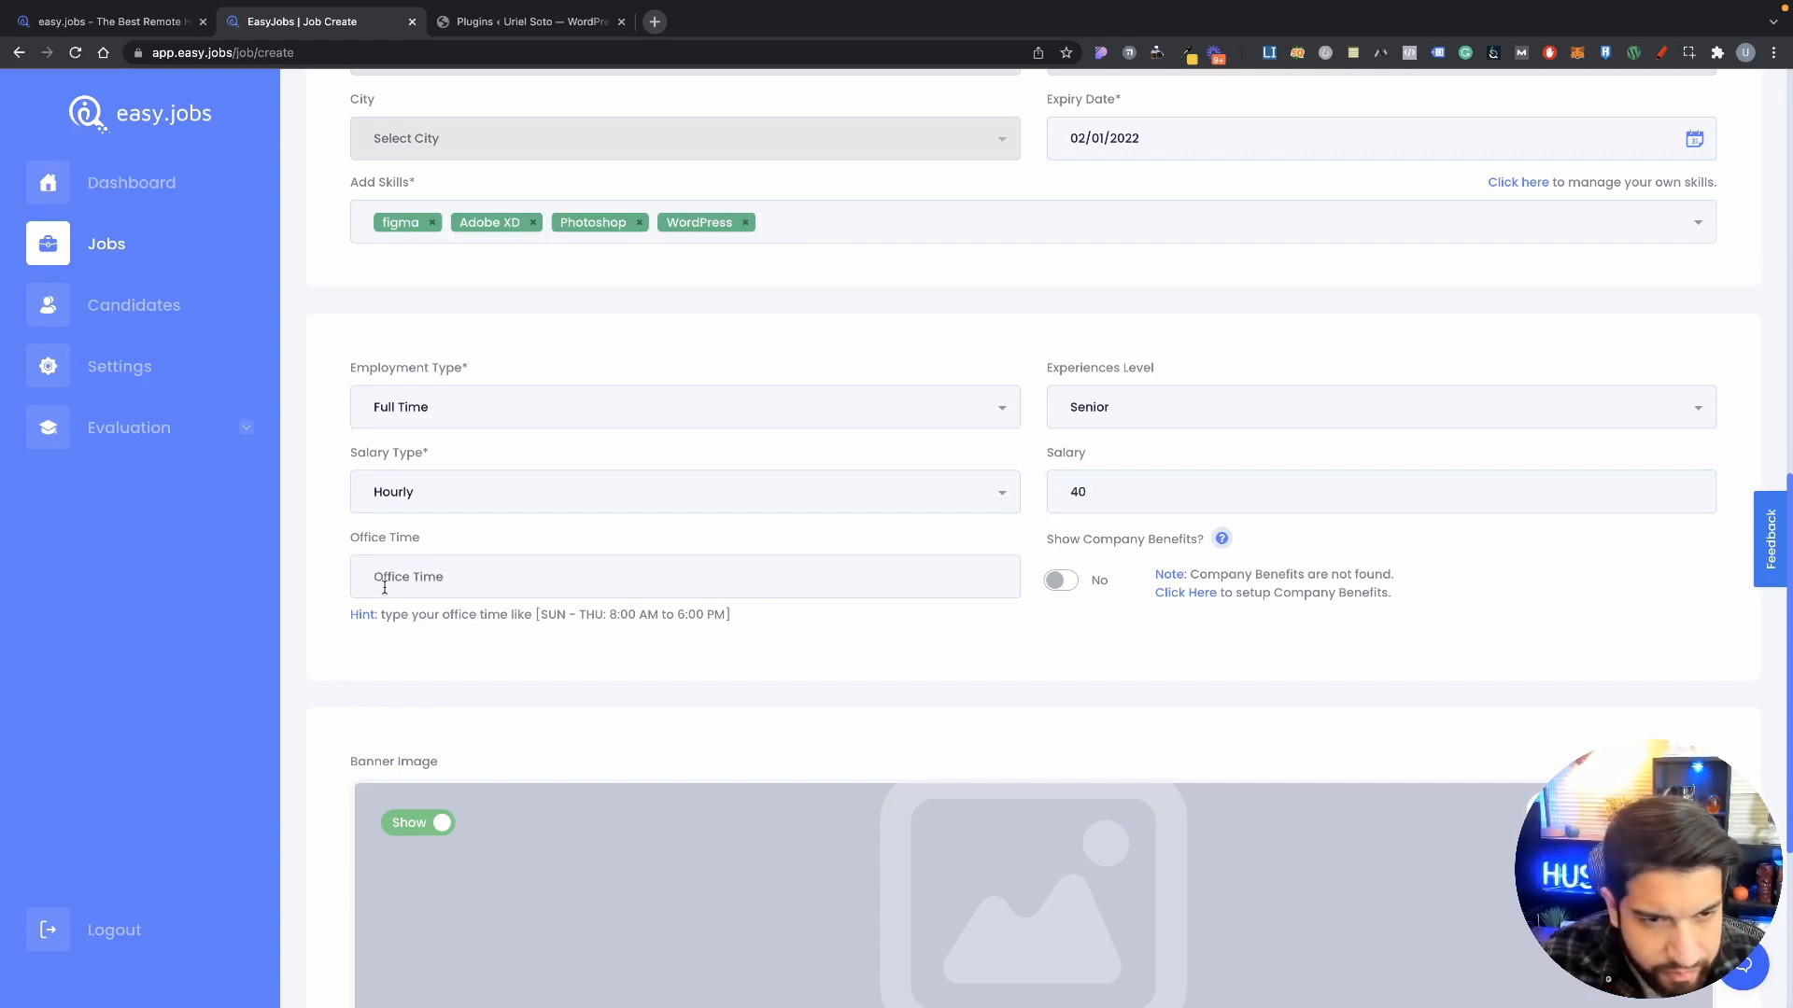
left_click(382, 580)
scroll(459, 560, "down", 1)
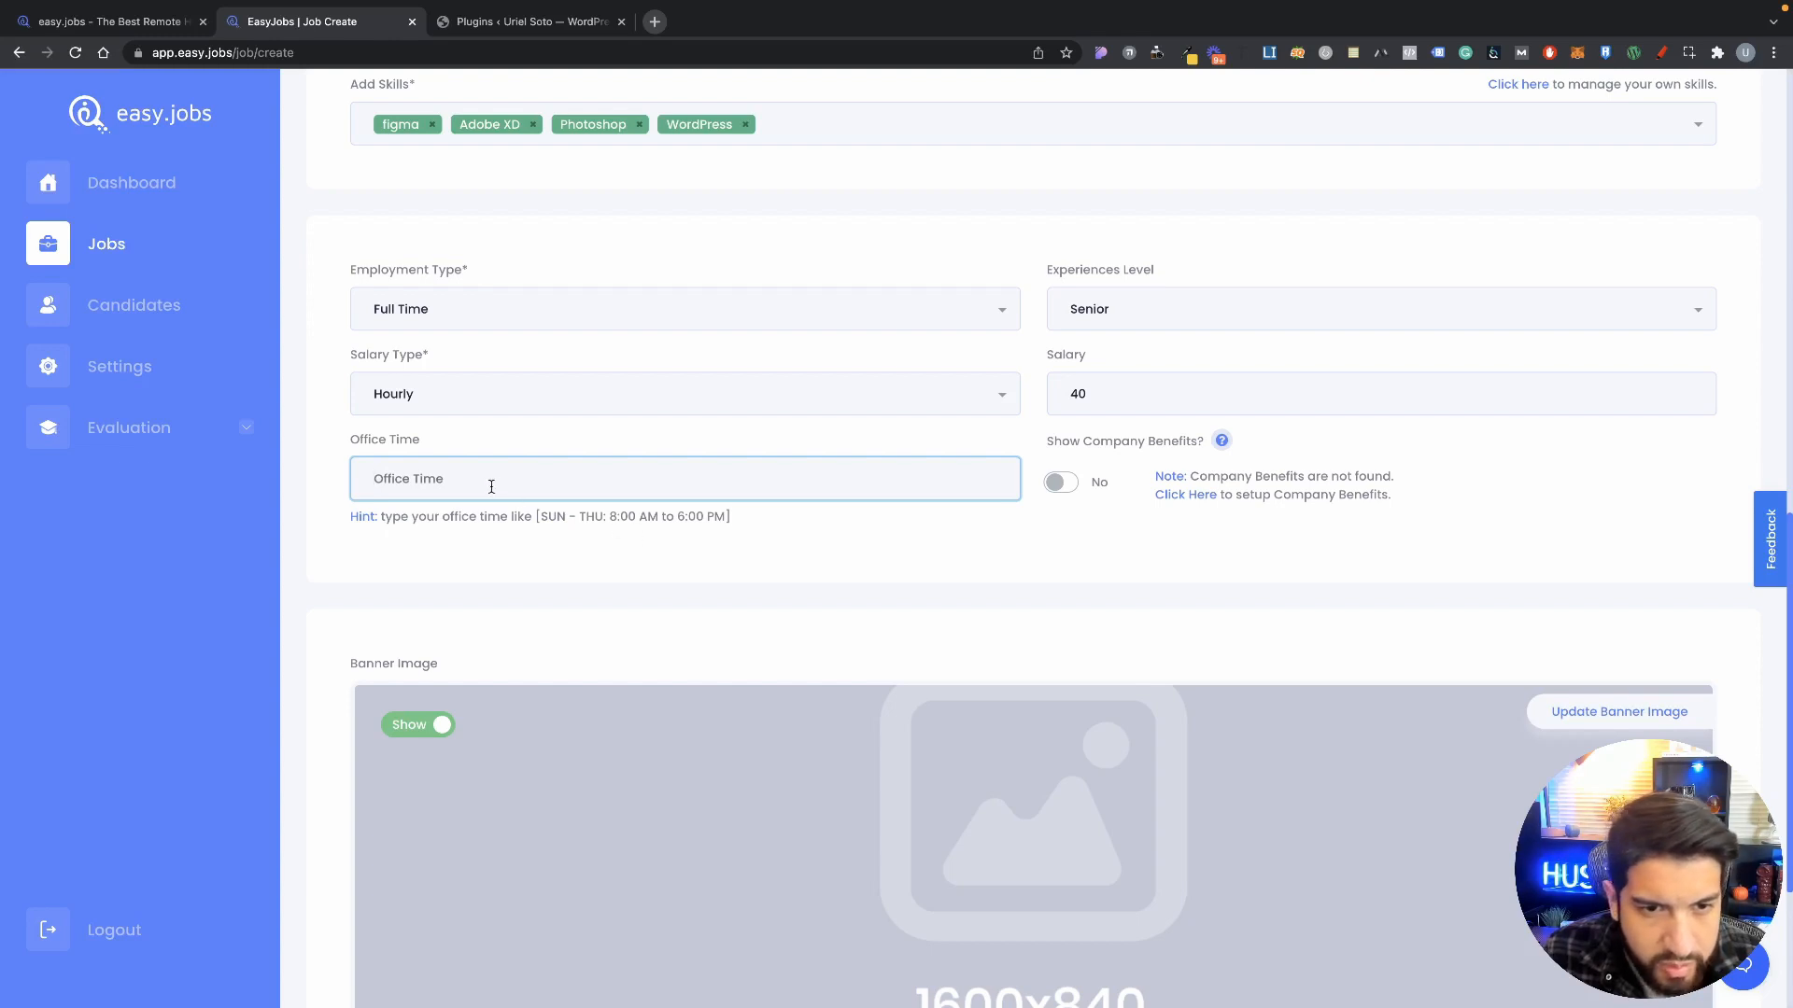
Step: Paste the example office hours into Office Time and change SUN–THU to Mon - Fri
left_click_drag(538, 519, 718, 520)
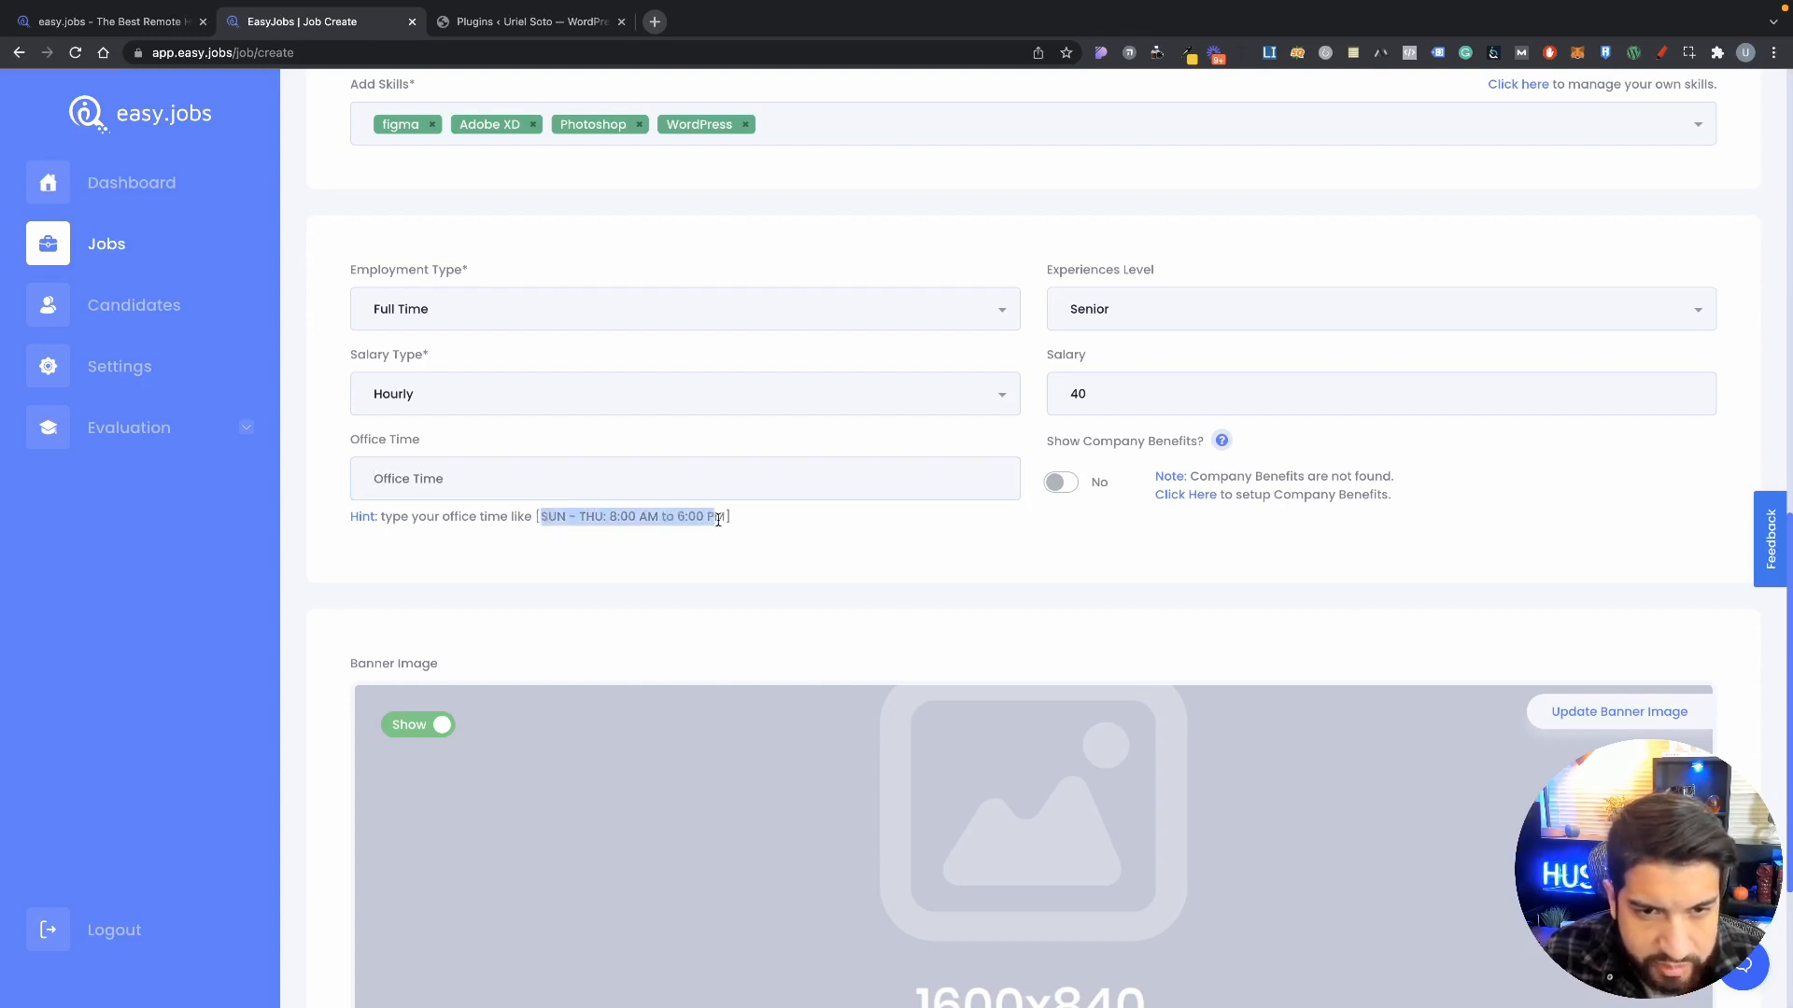
left_click(539, 480)
type("SUN - THU: 8:00 AM to 6:00 PM")
left_click_drag(363, 483, 505, 480)
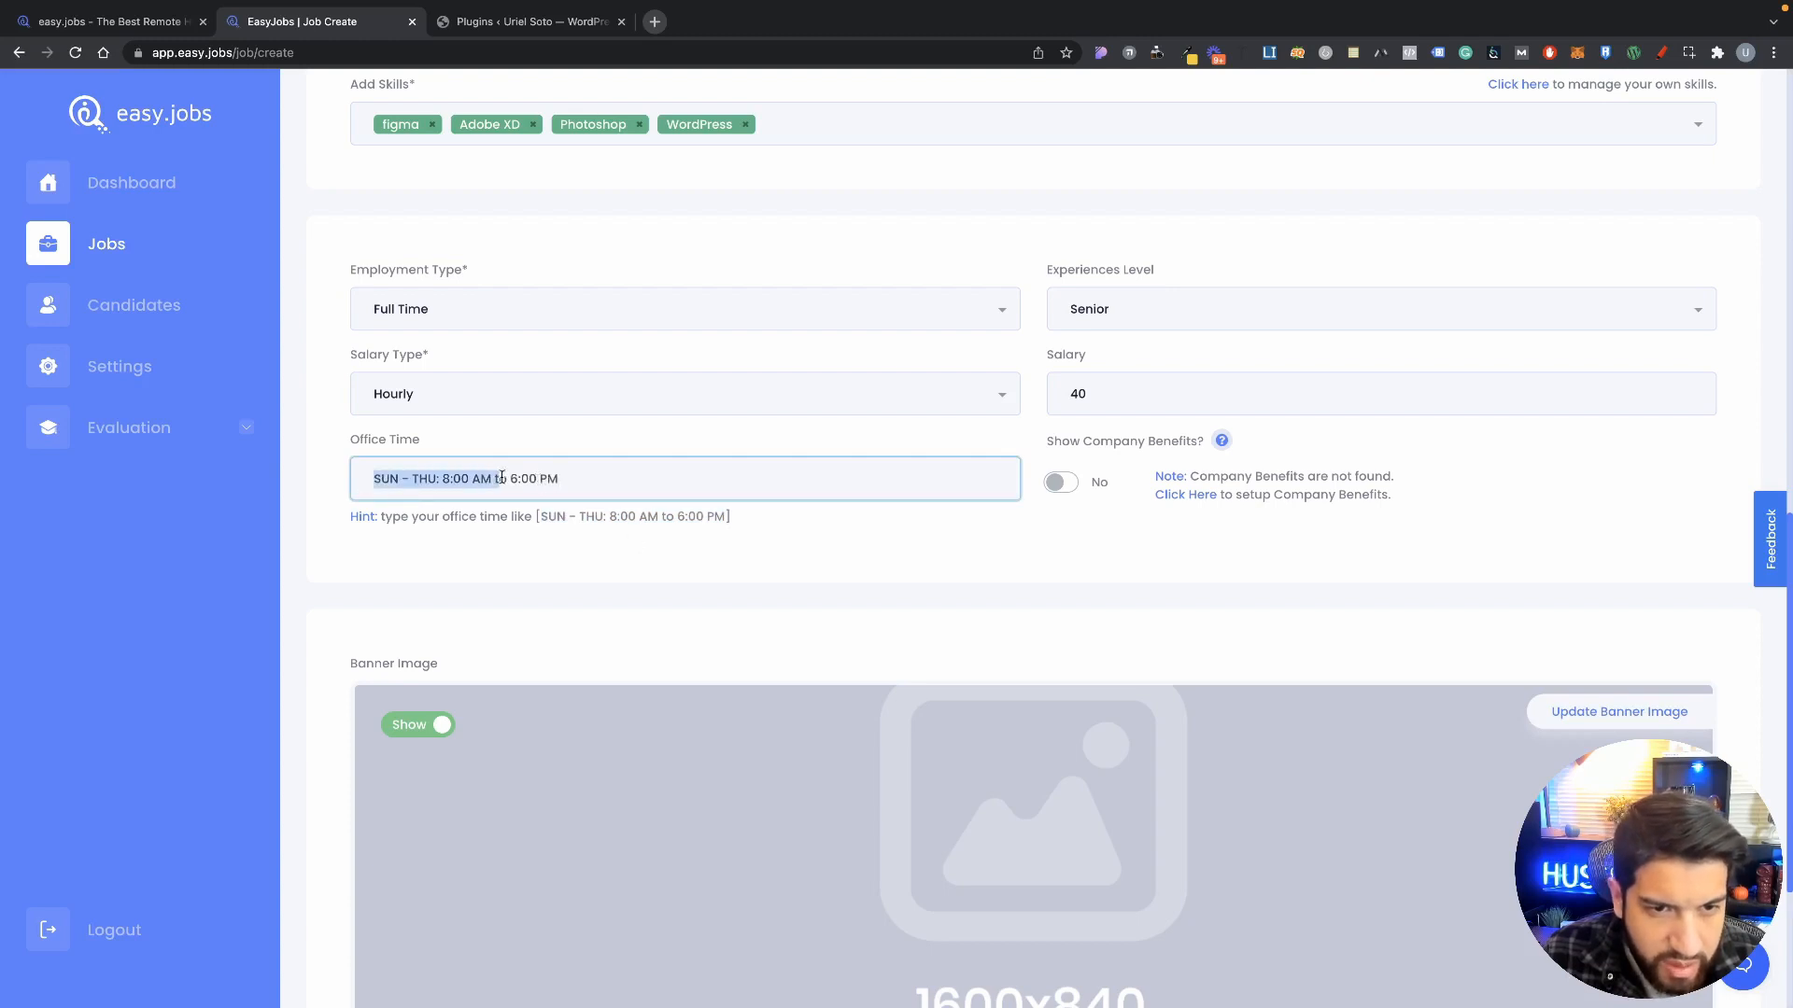
left_click(510, 479)
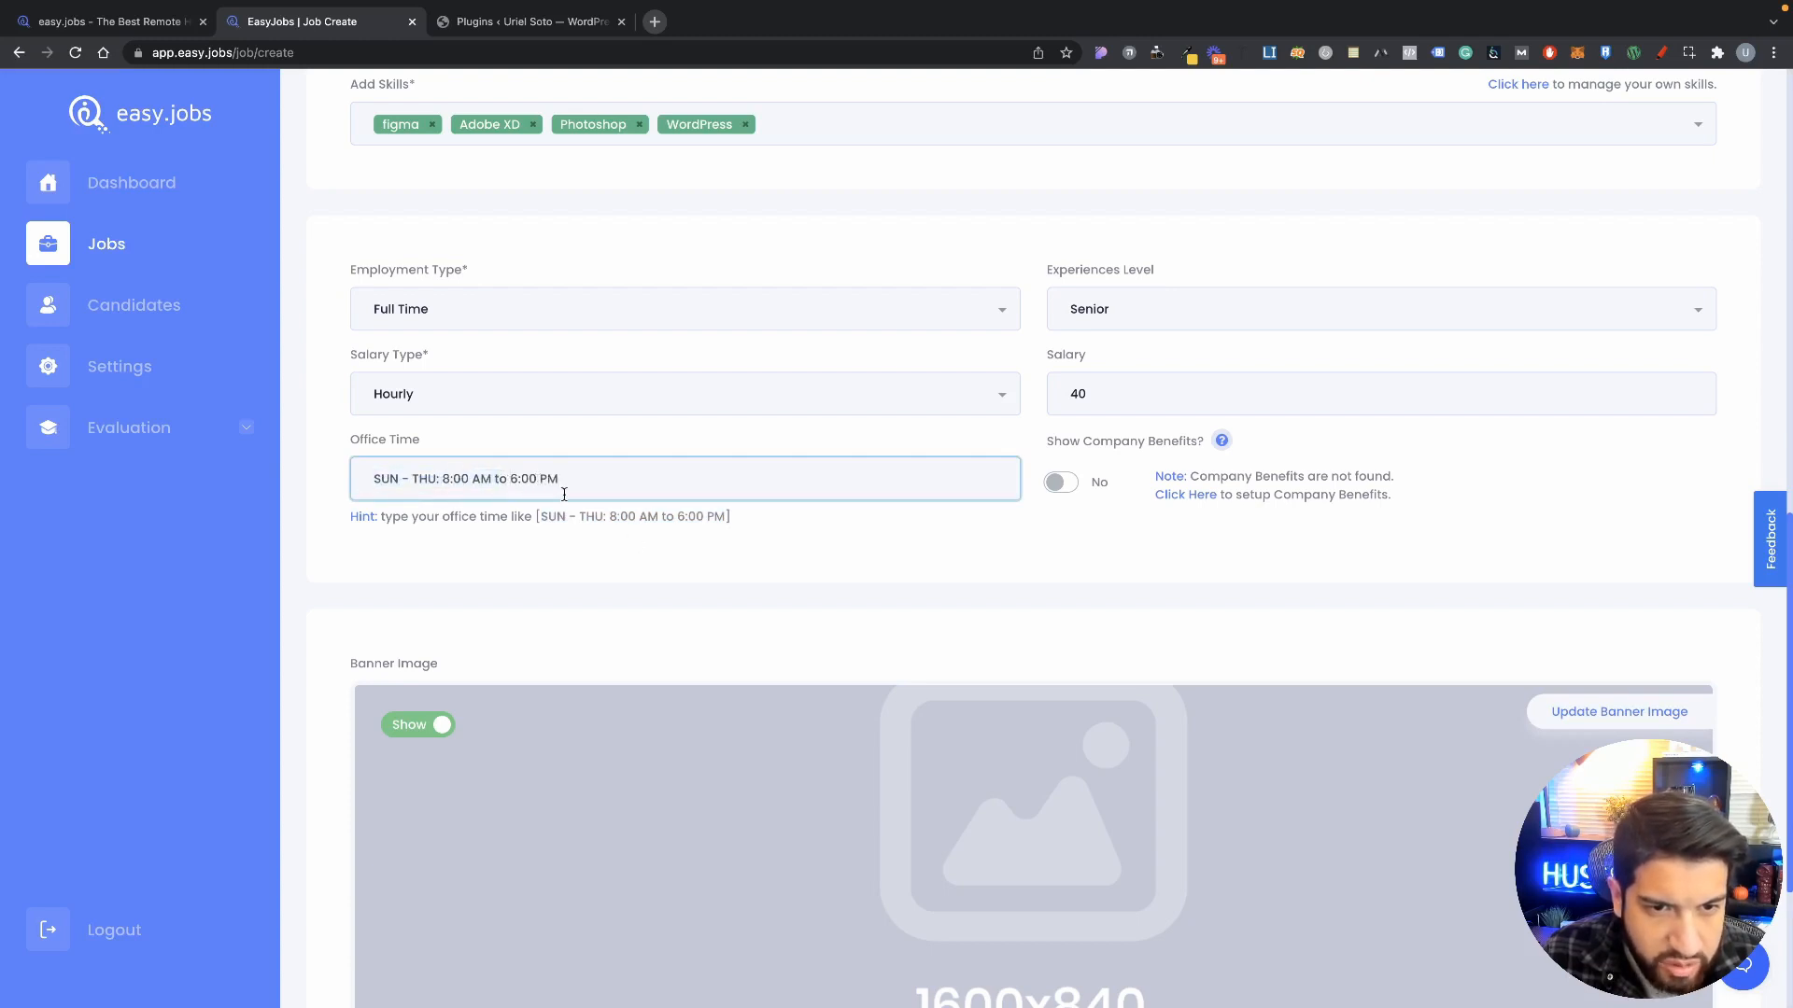
left_click_drag(401, 479, 370, 478)
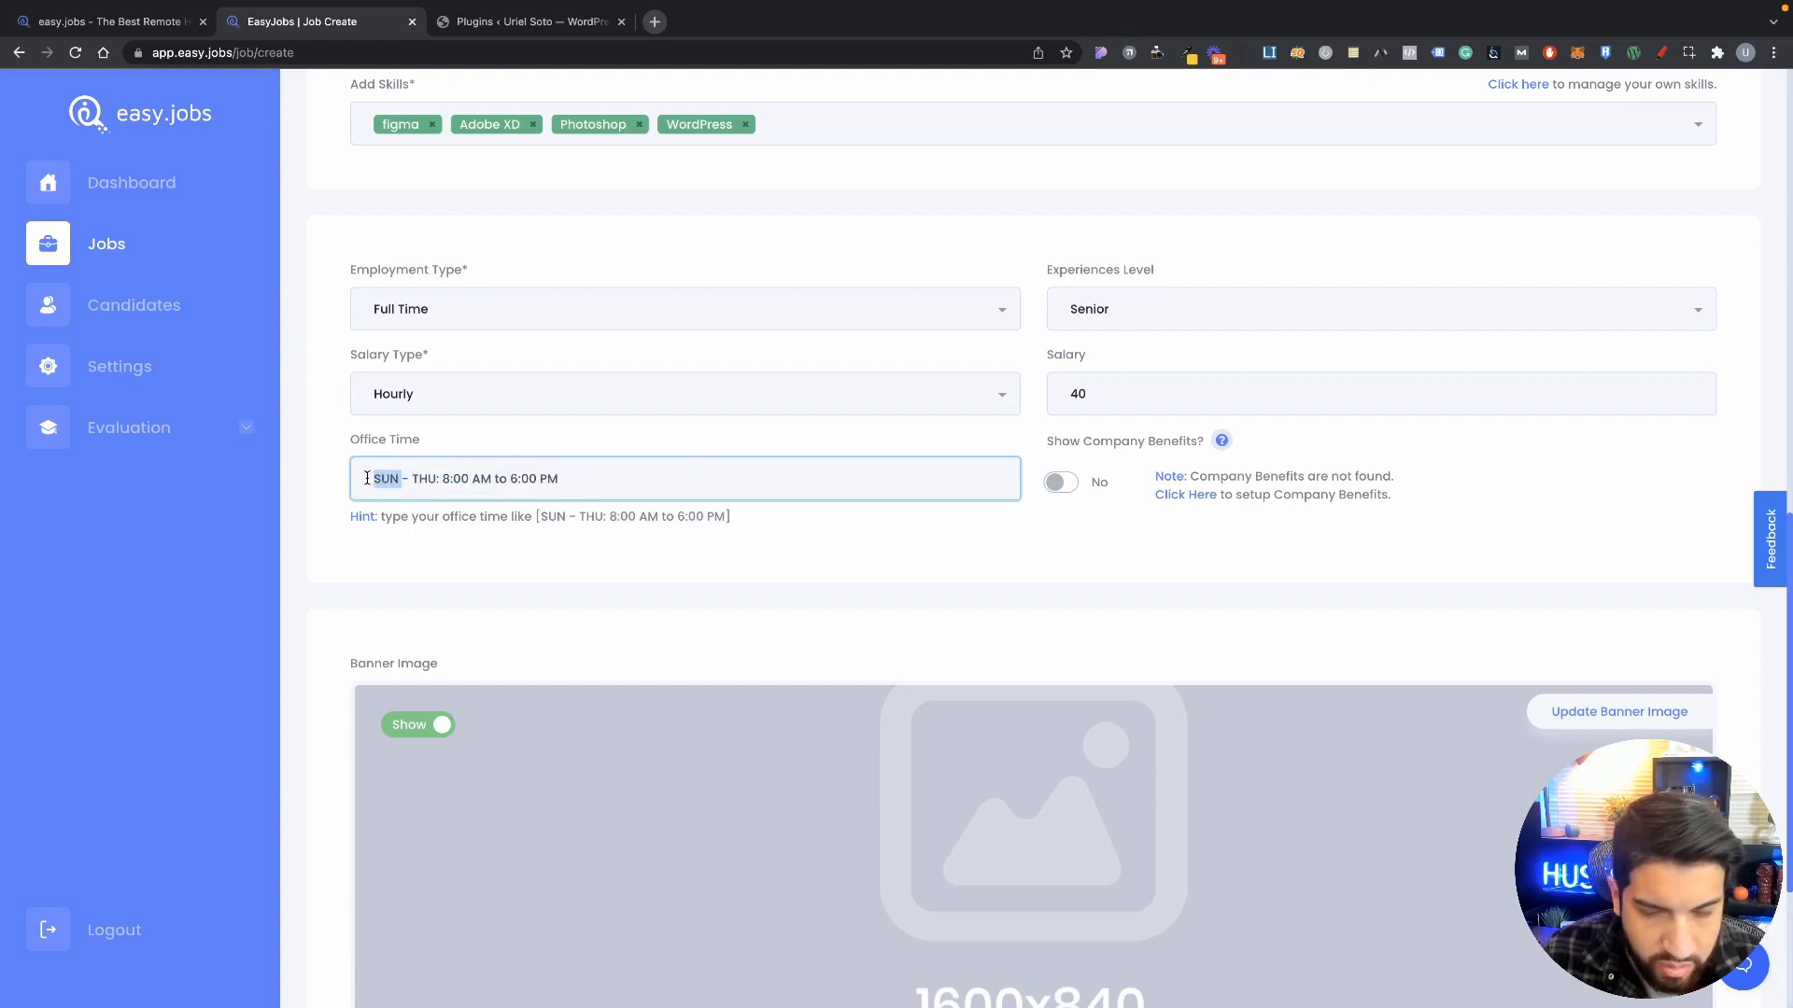
type("Mon")
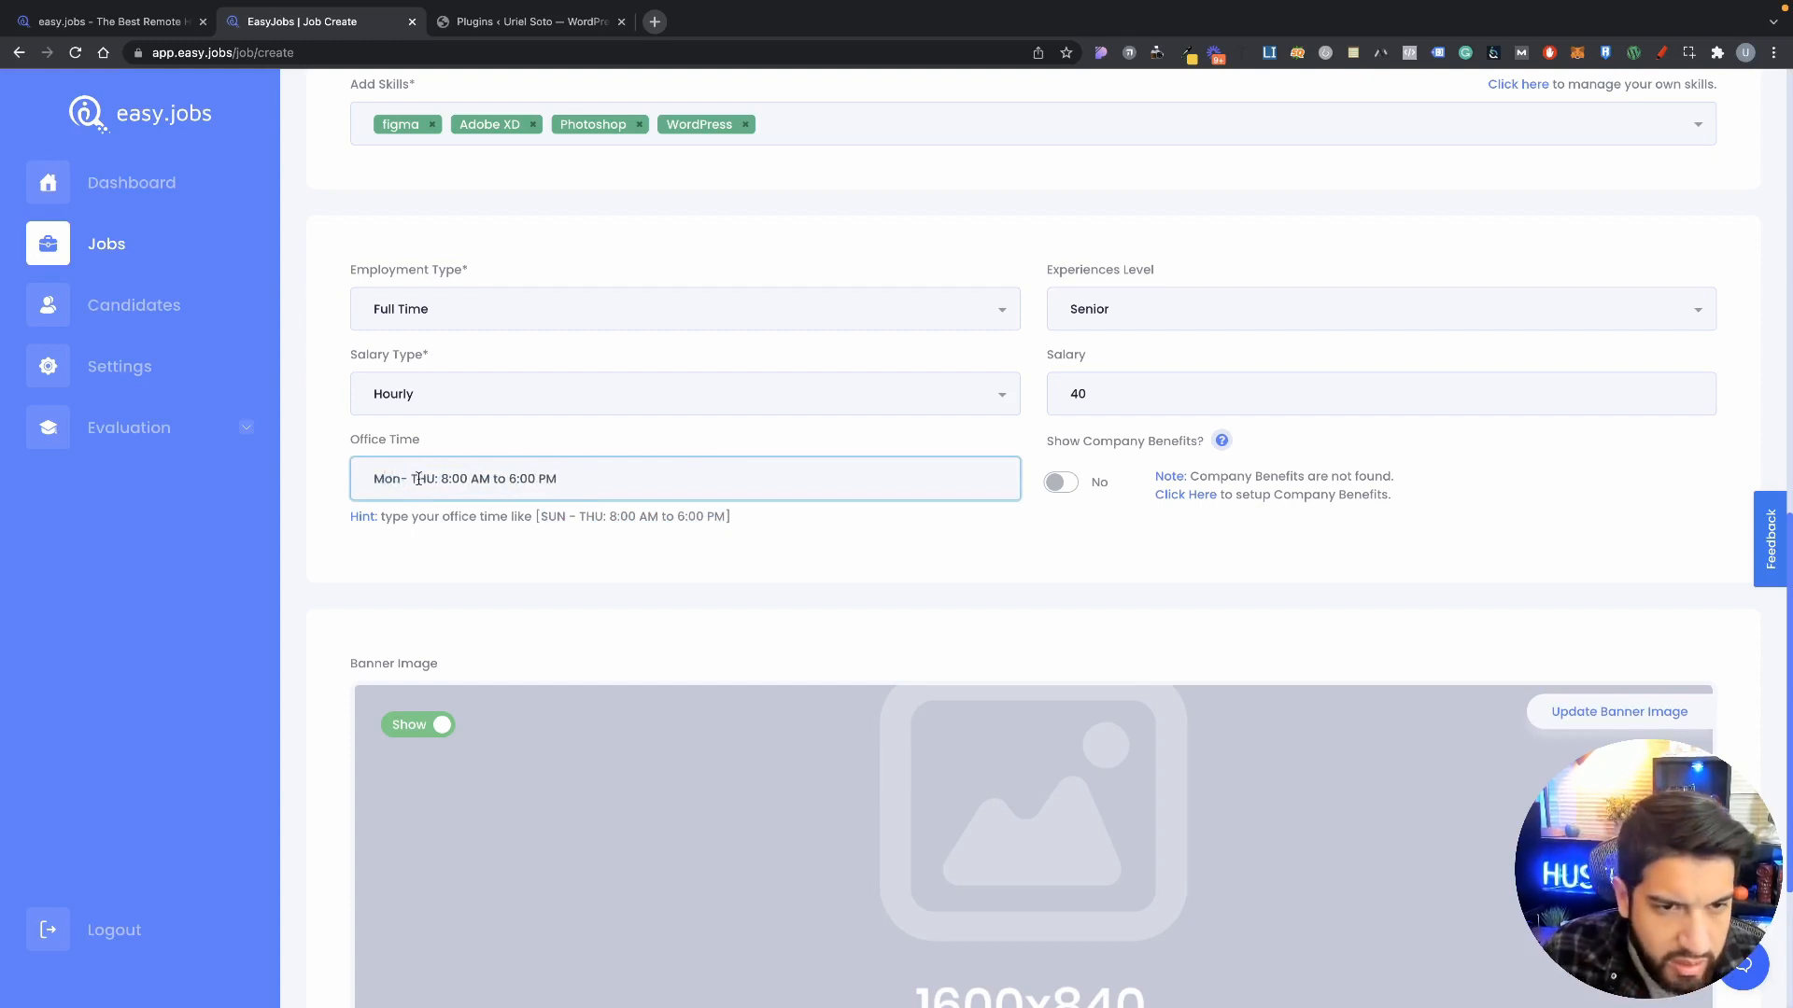
left_click_drag(436, 479, 412, 478)
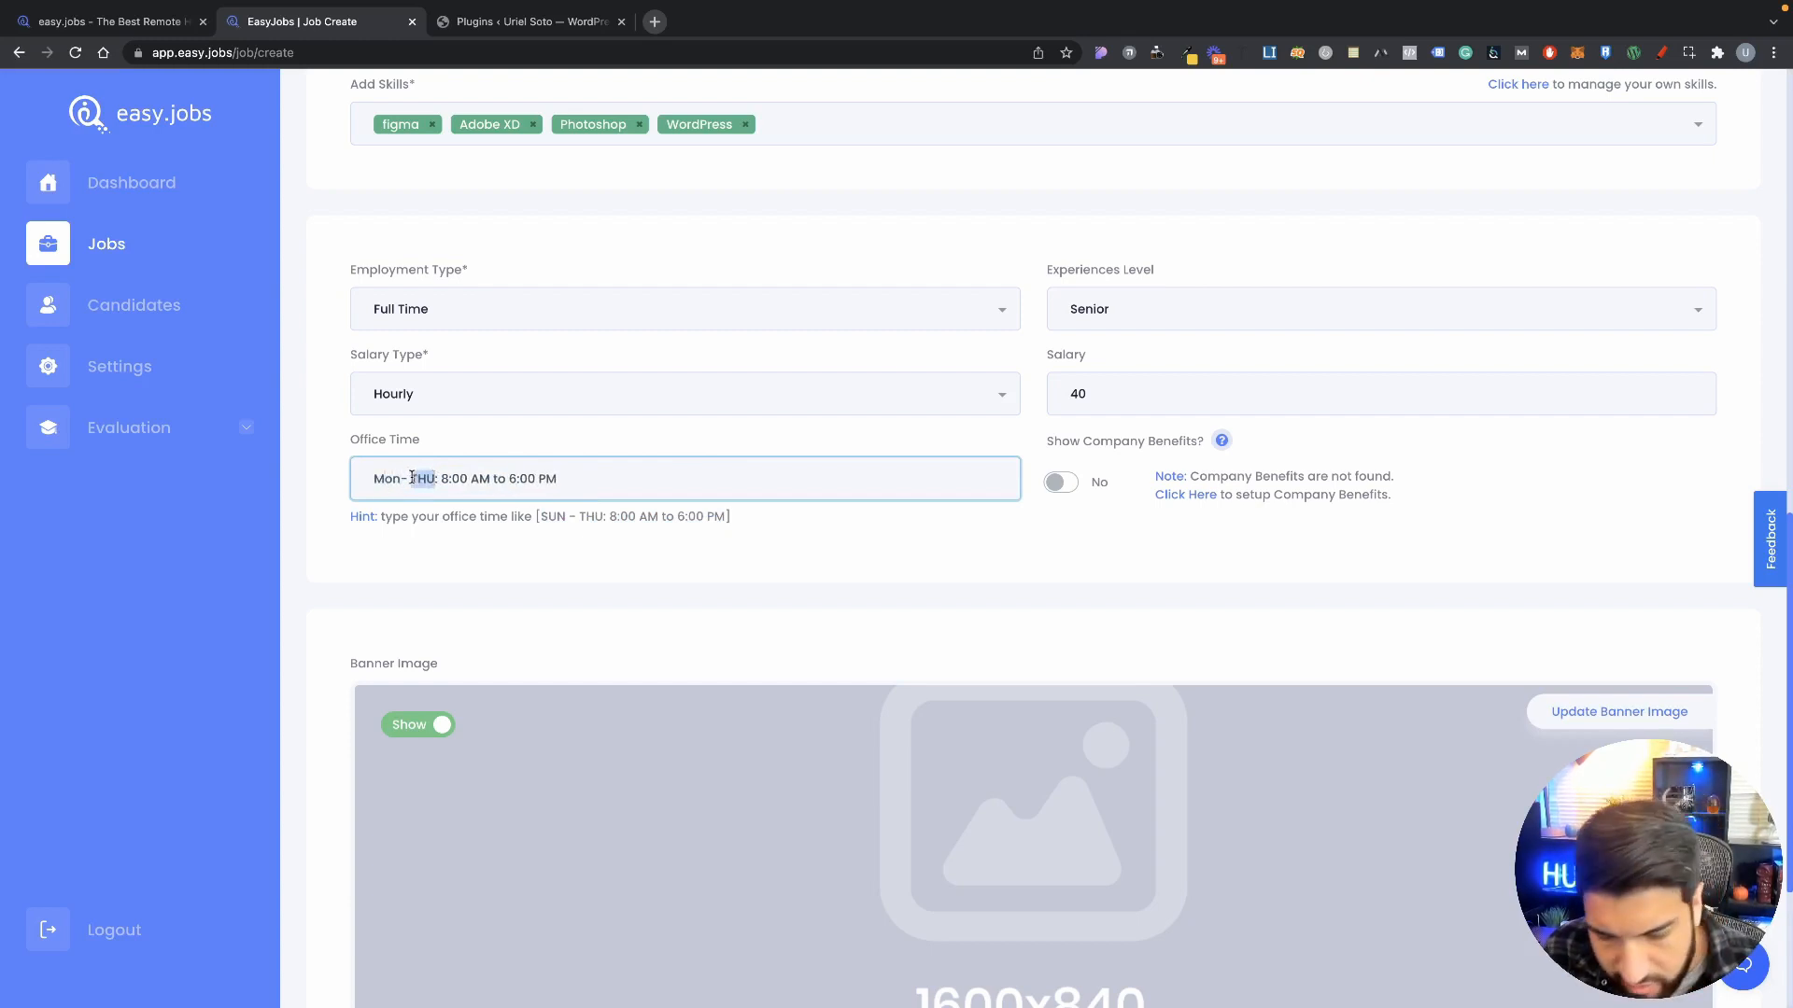
type("Fr")
key("BackSpace")
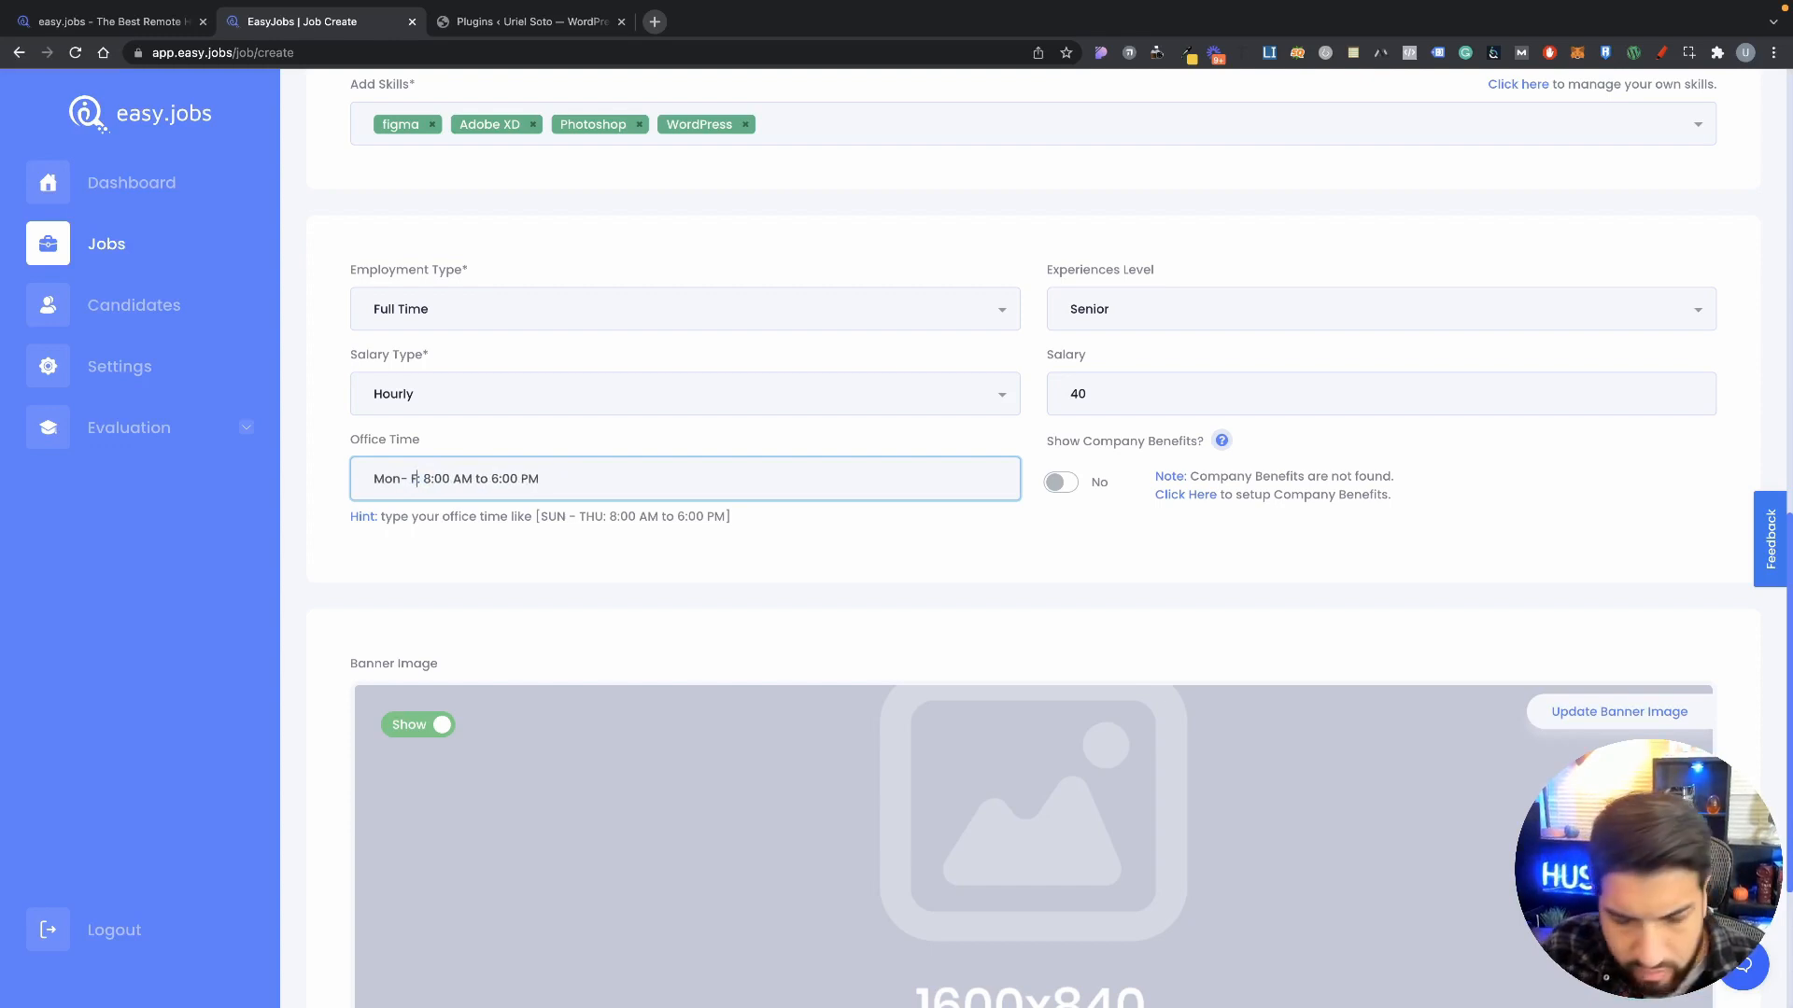
type("ri:")
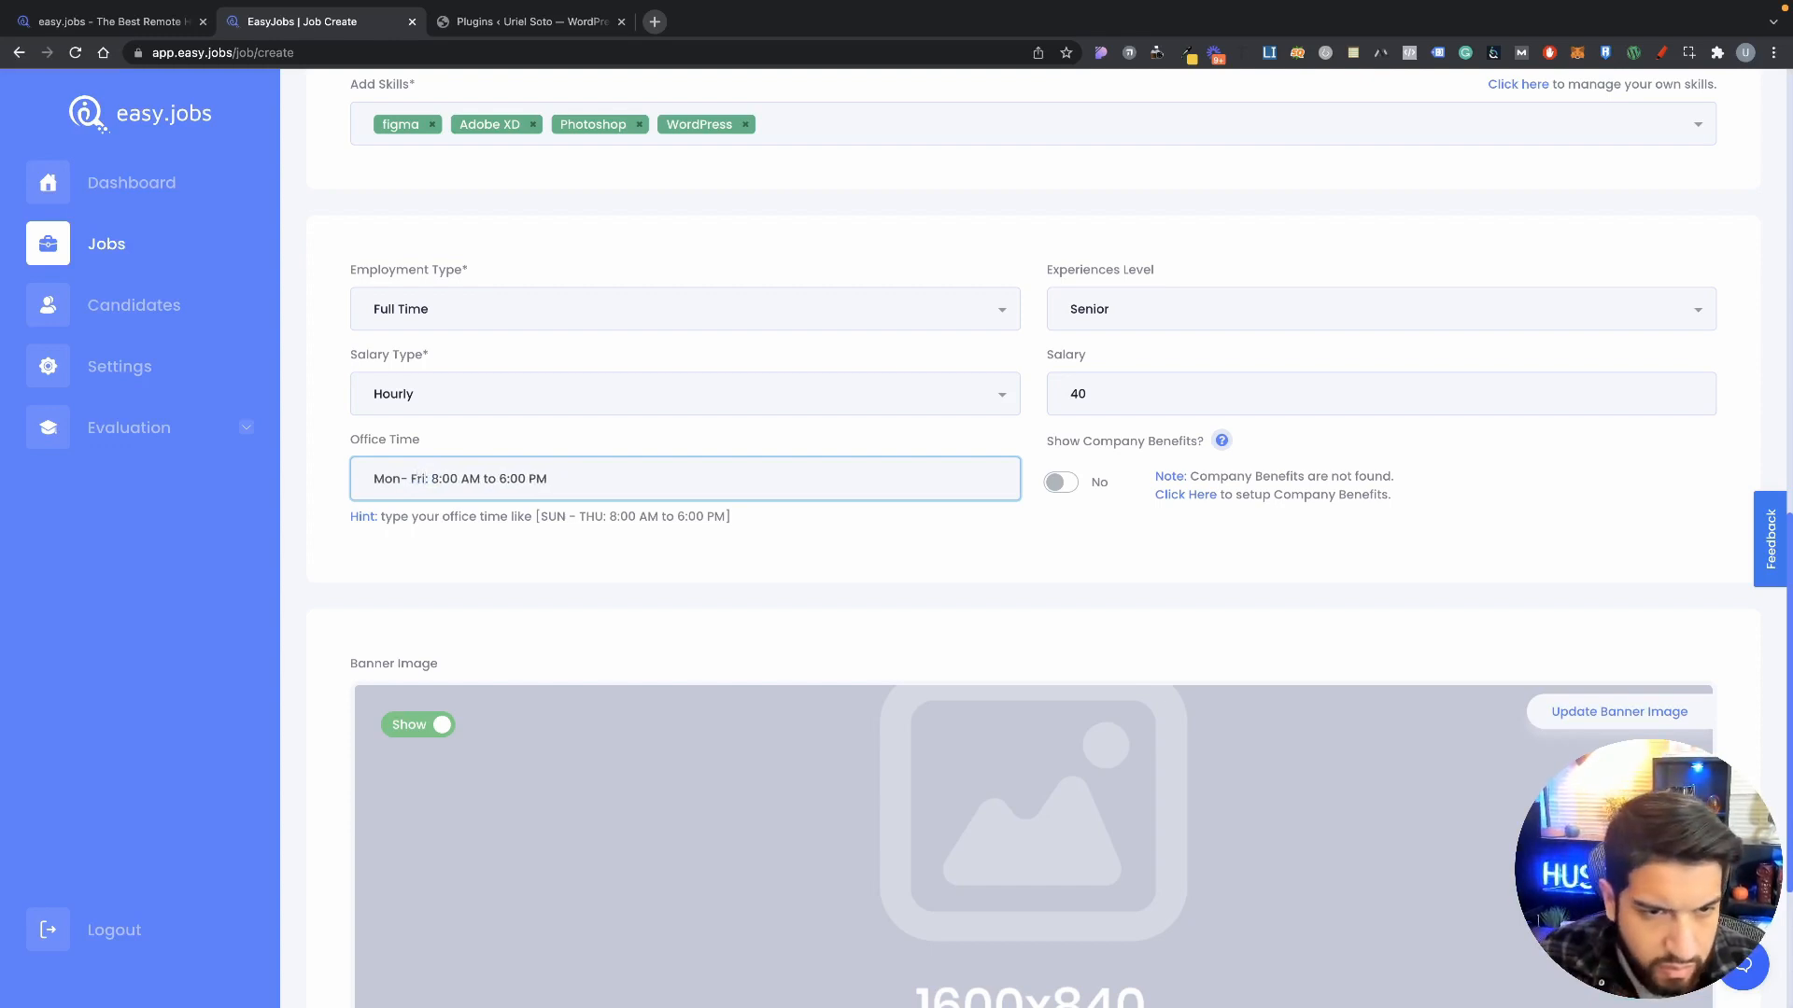
left_click(401, 479)
left_click(1077, 537)
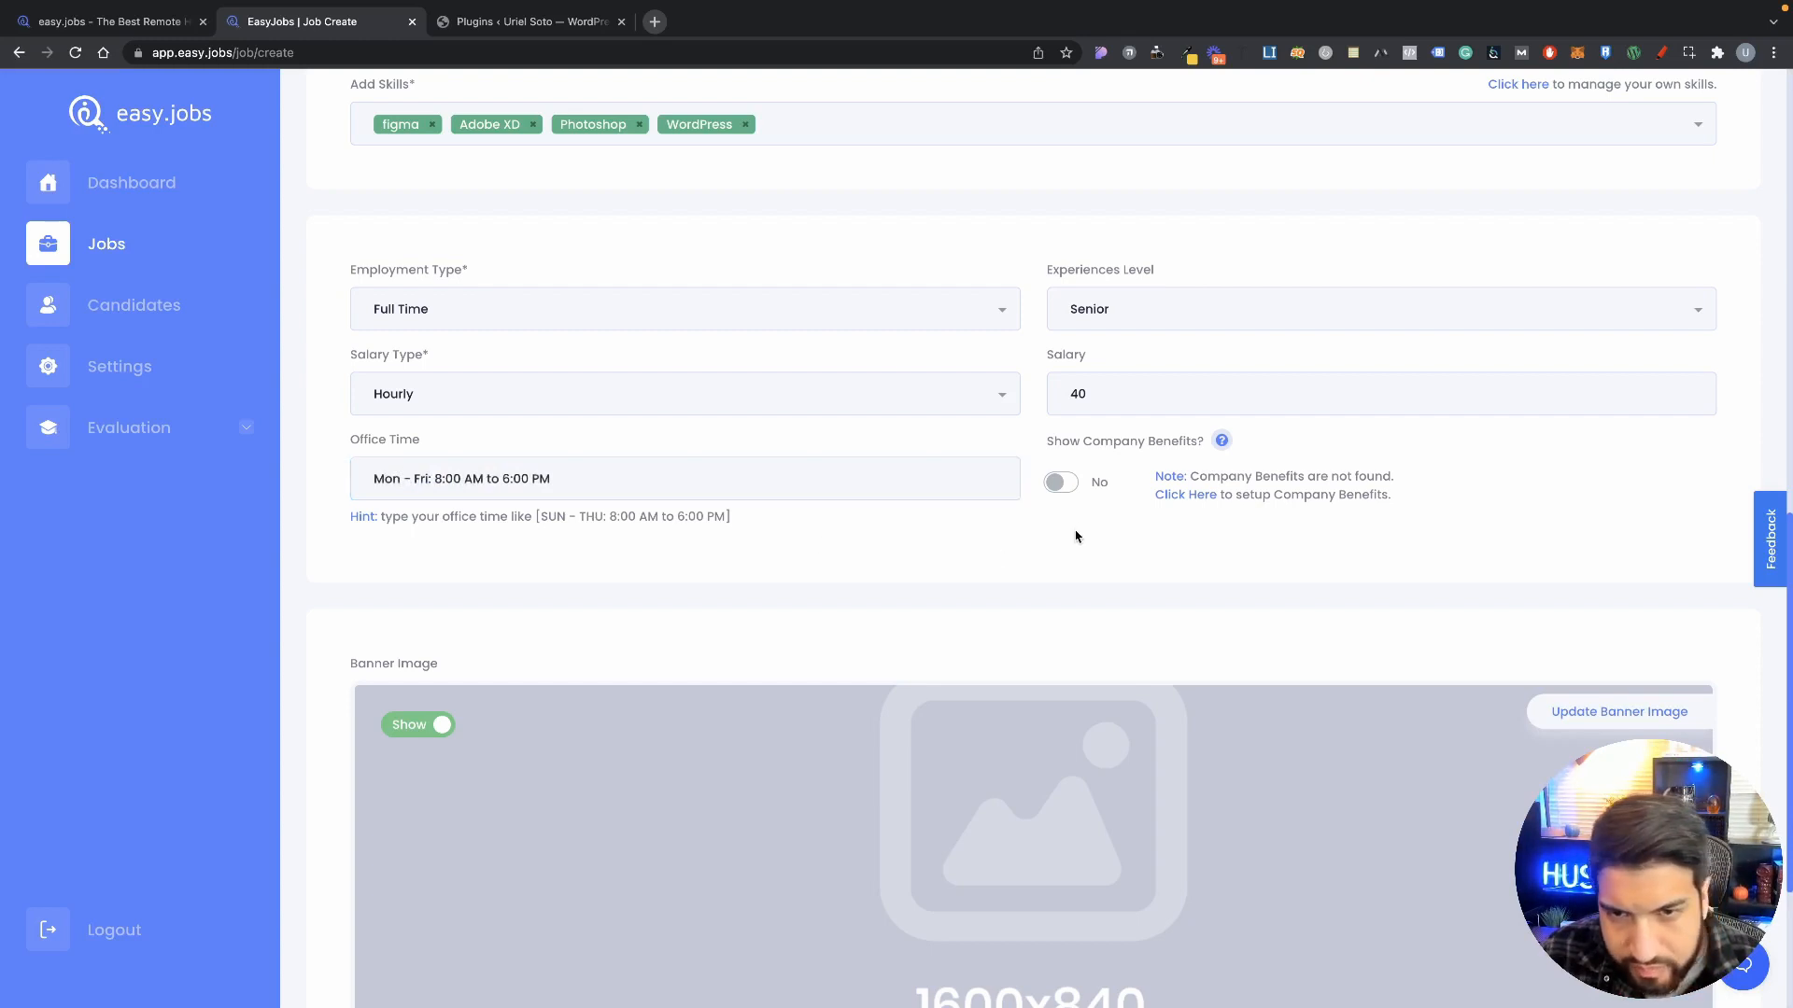
Step: Set Show Company Benefits to Yes
scroll(1077, 537, "down", 1)
scroll(1120, 464, "up", 2)
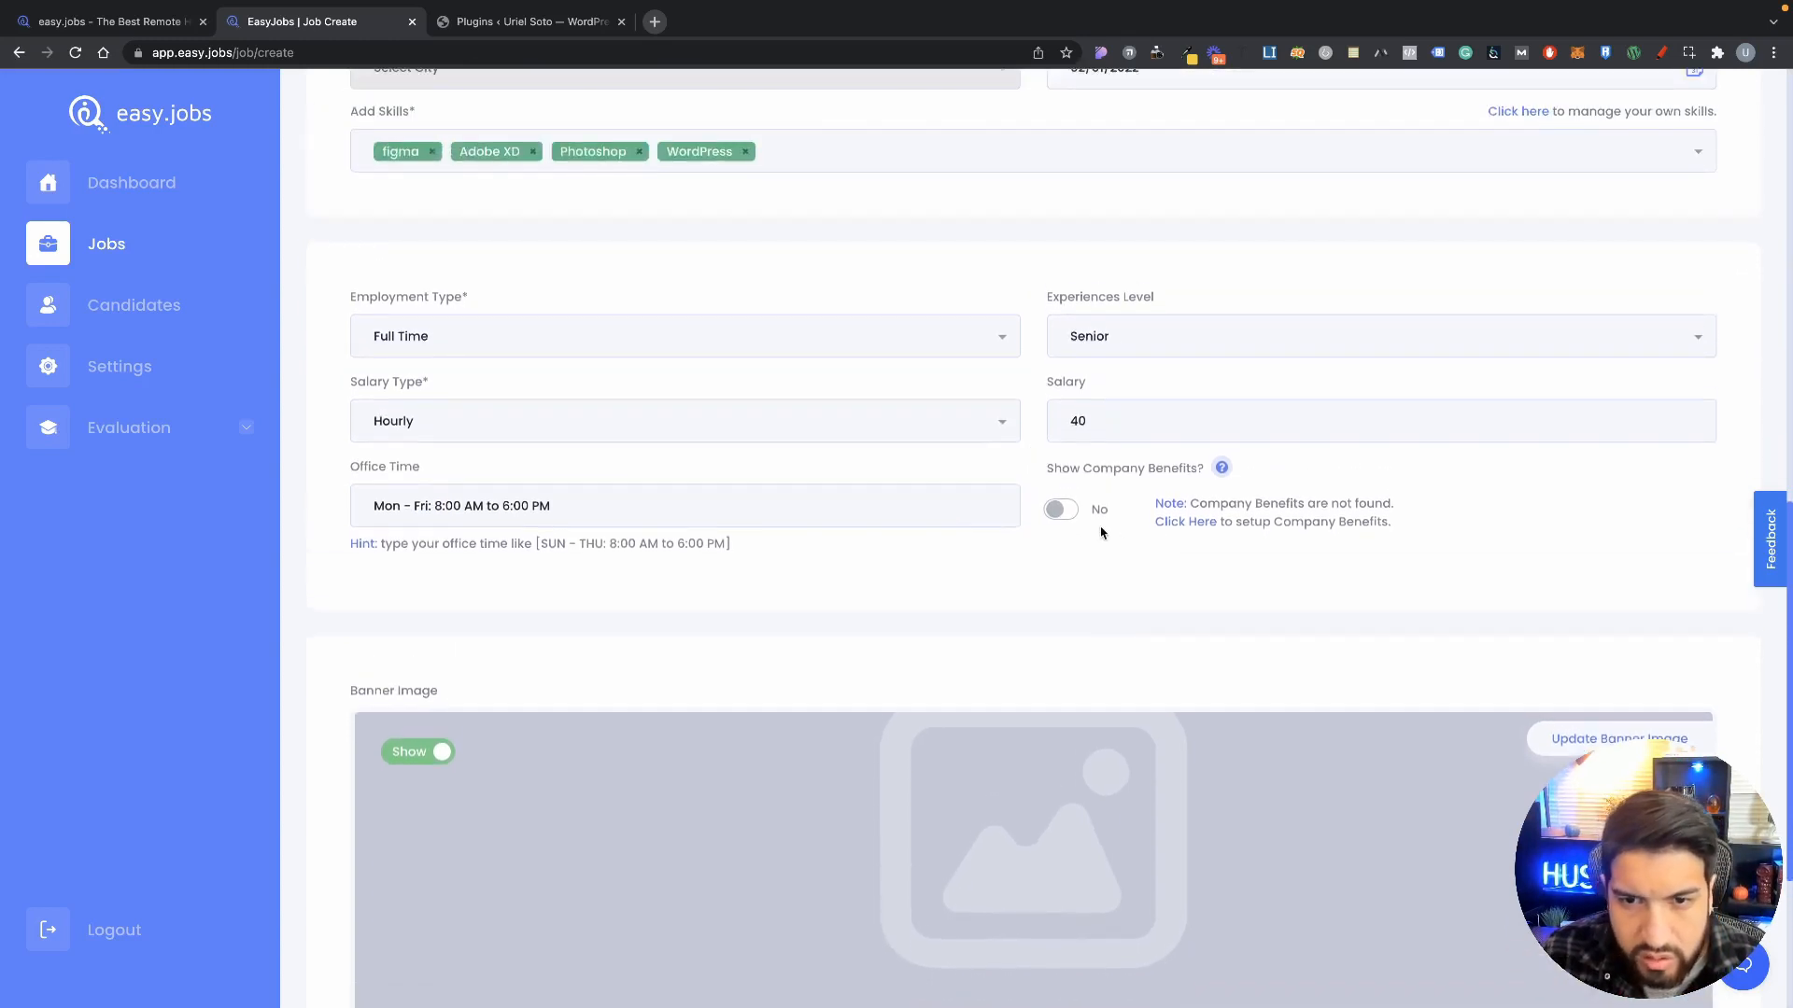
scroll(1105, 518, "down", 1)
left_click(1065, 462)
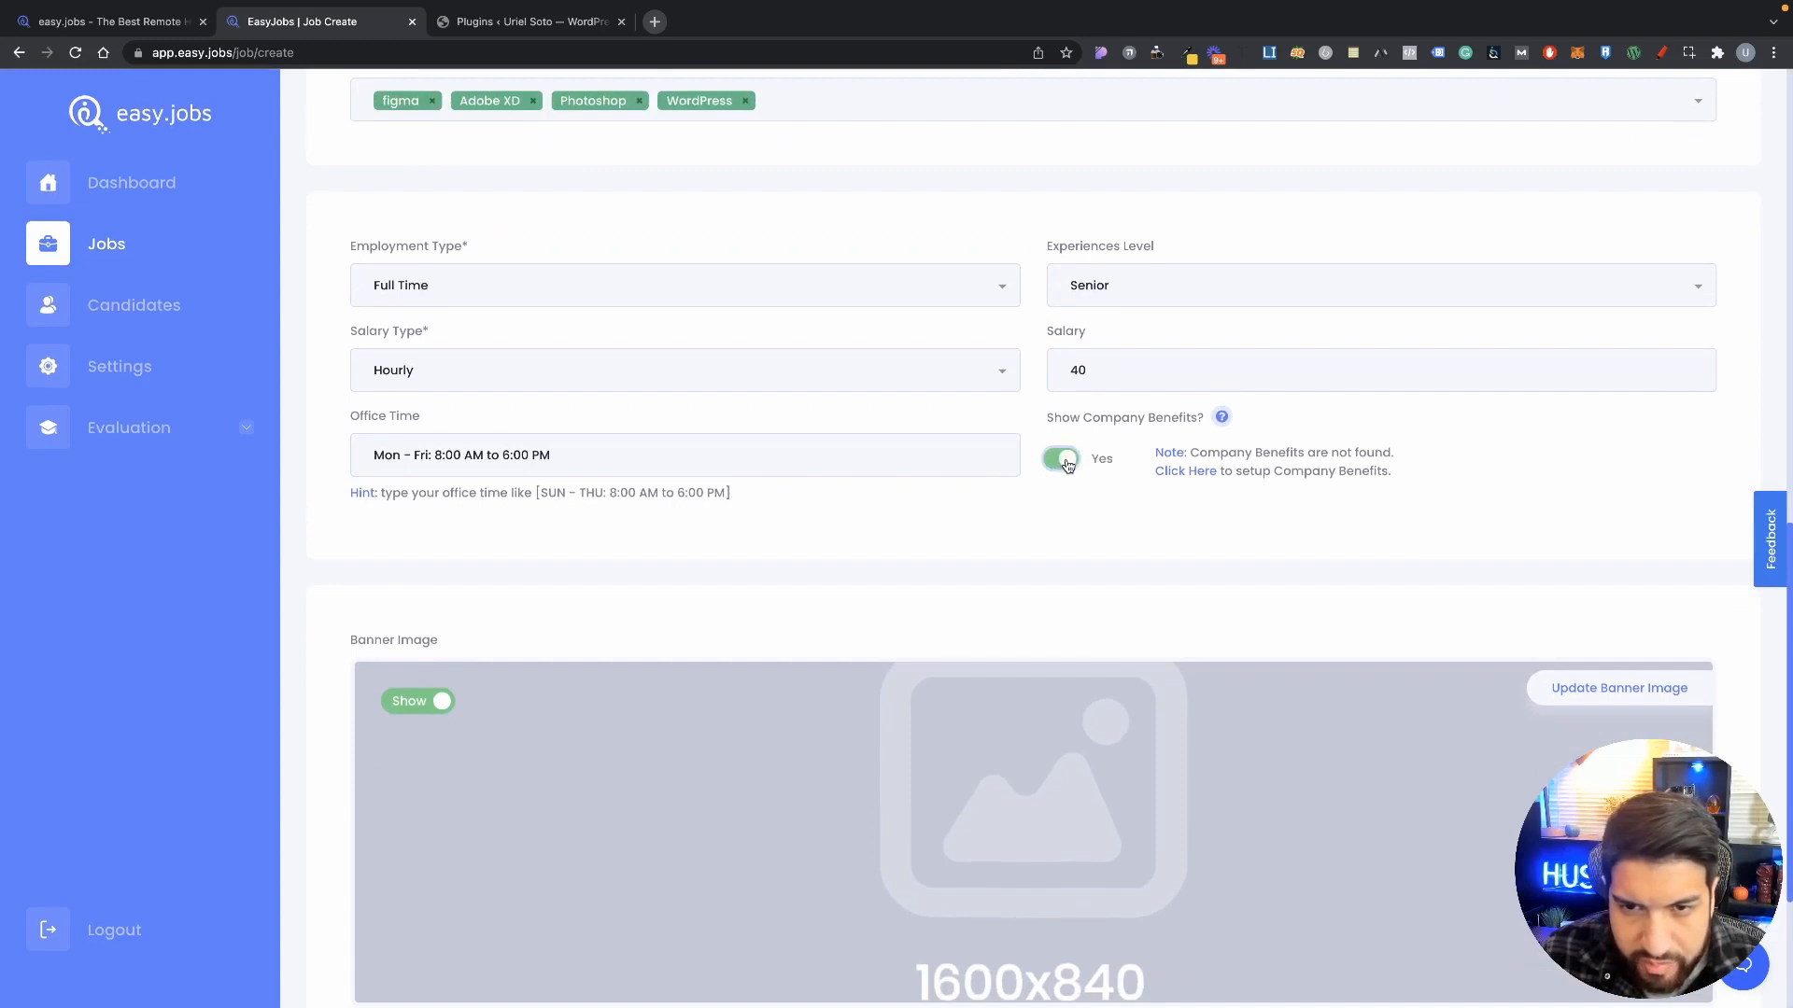
Step: Open company Basic Information in a new tab, find the empty Company Benefits editor, then return to the job form
left_click(1185, 473, "super")
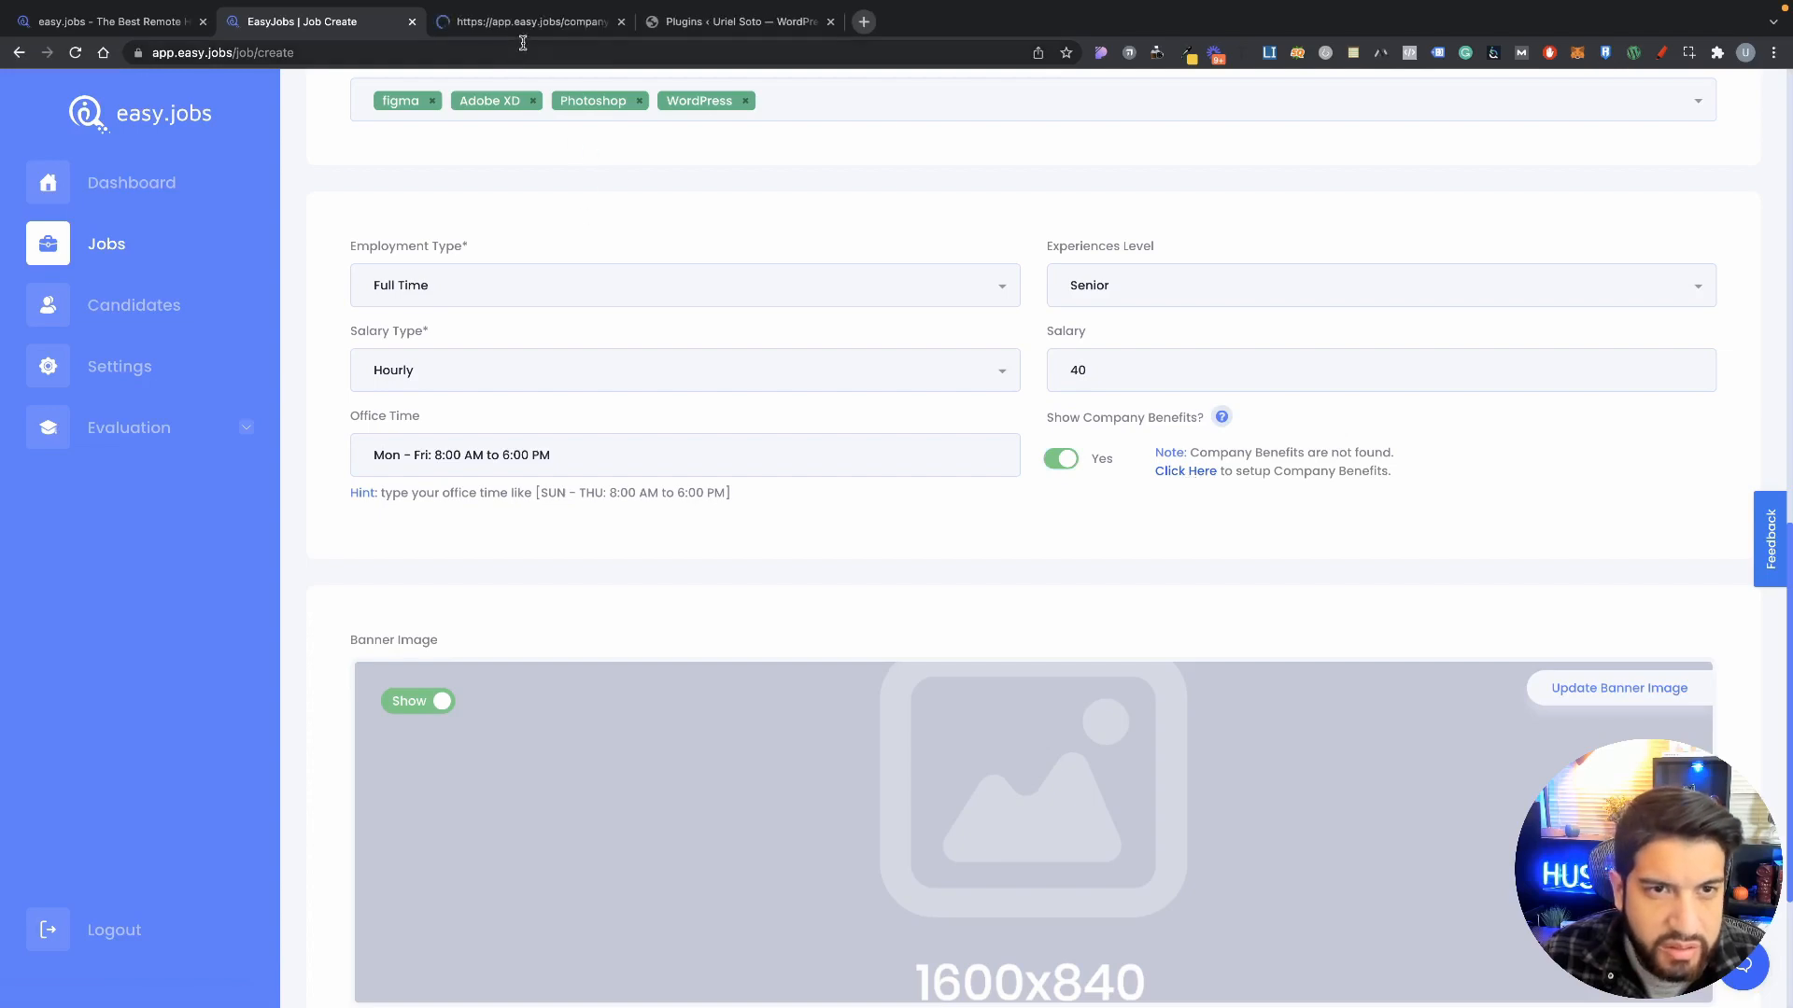
left_click(524, 22)
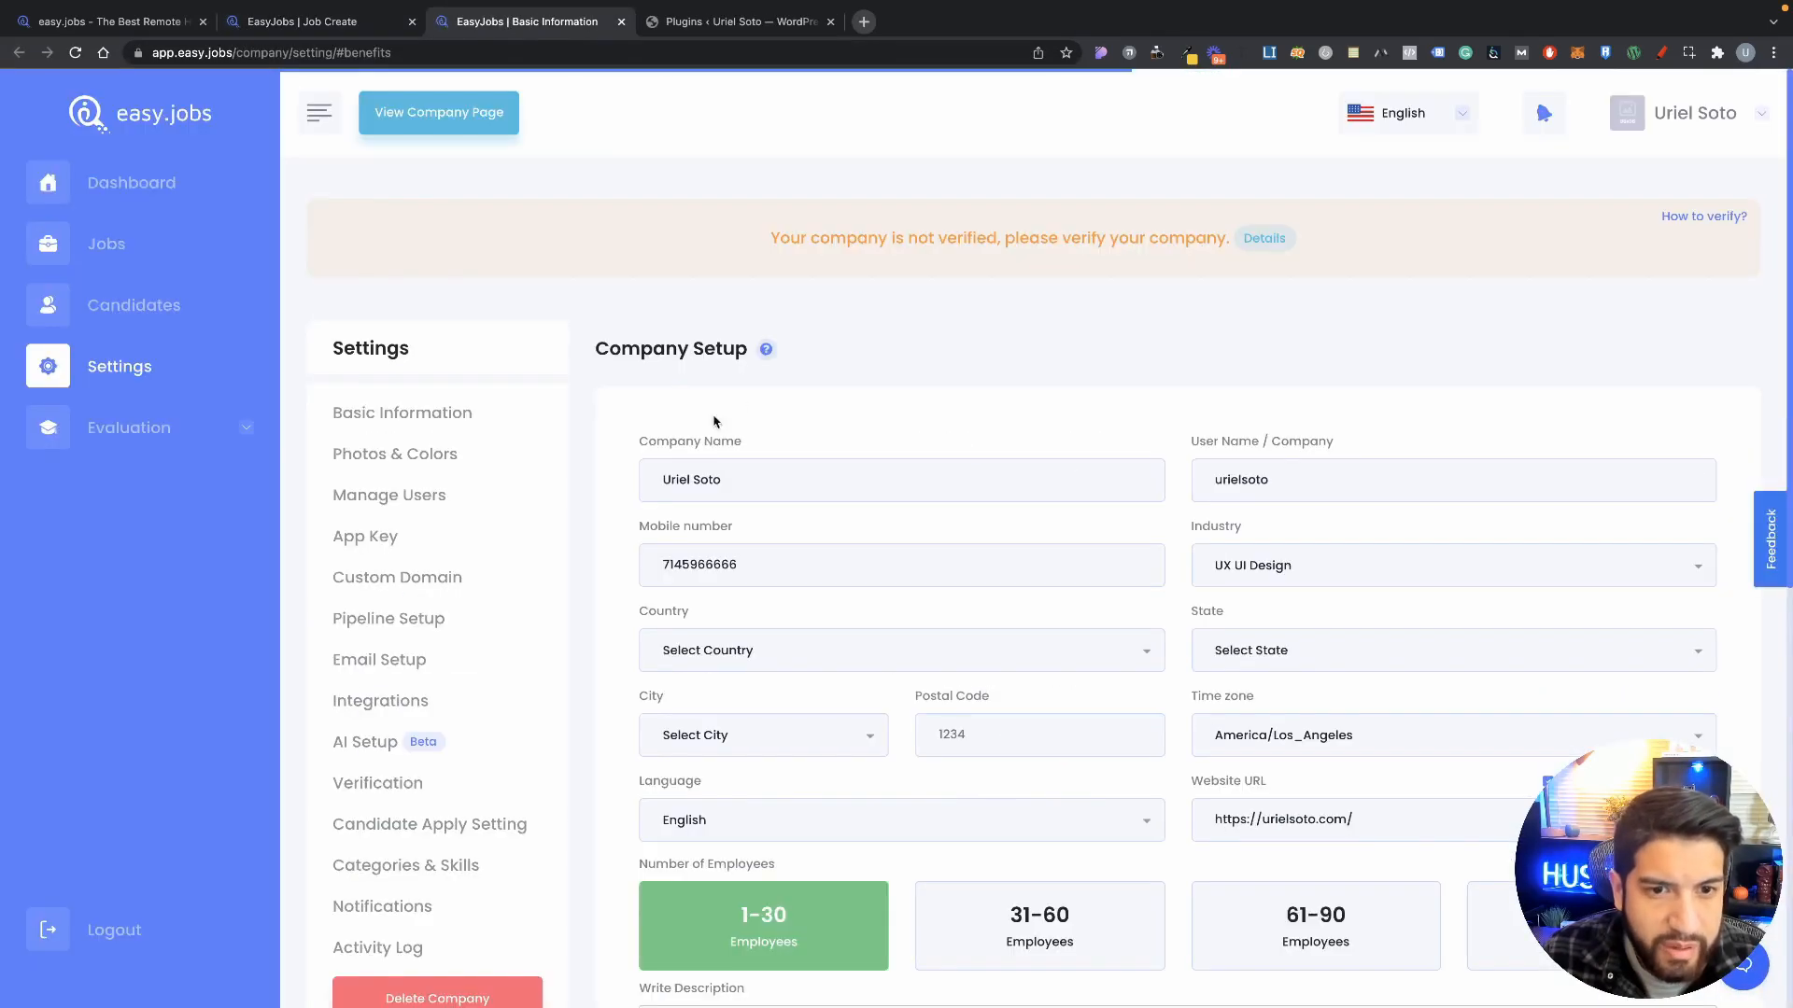
scroll(665, 567, "down", 3)
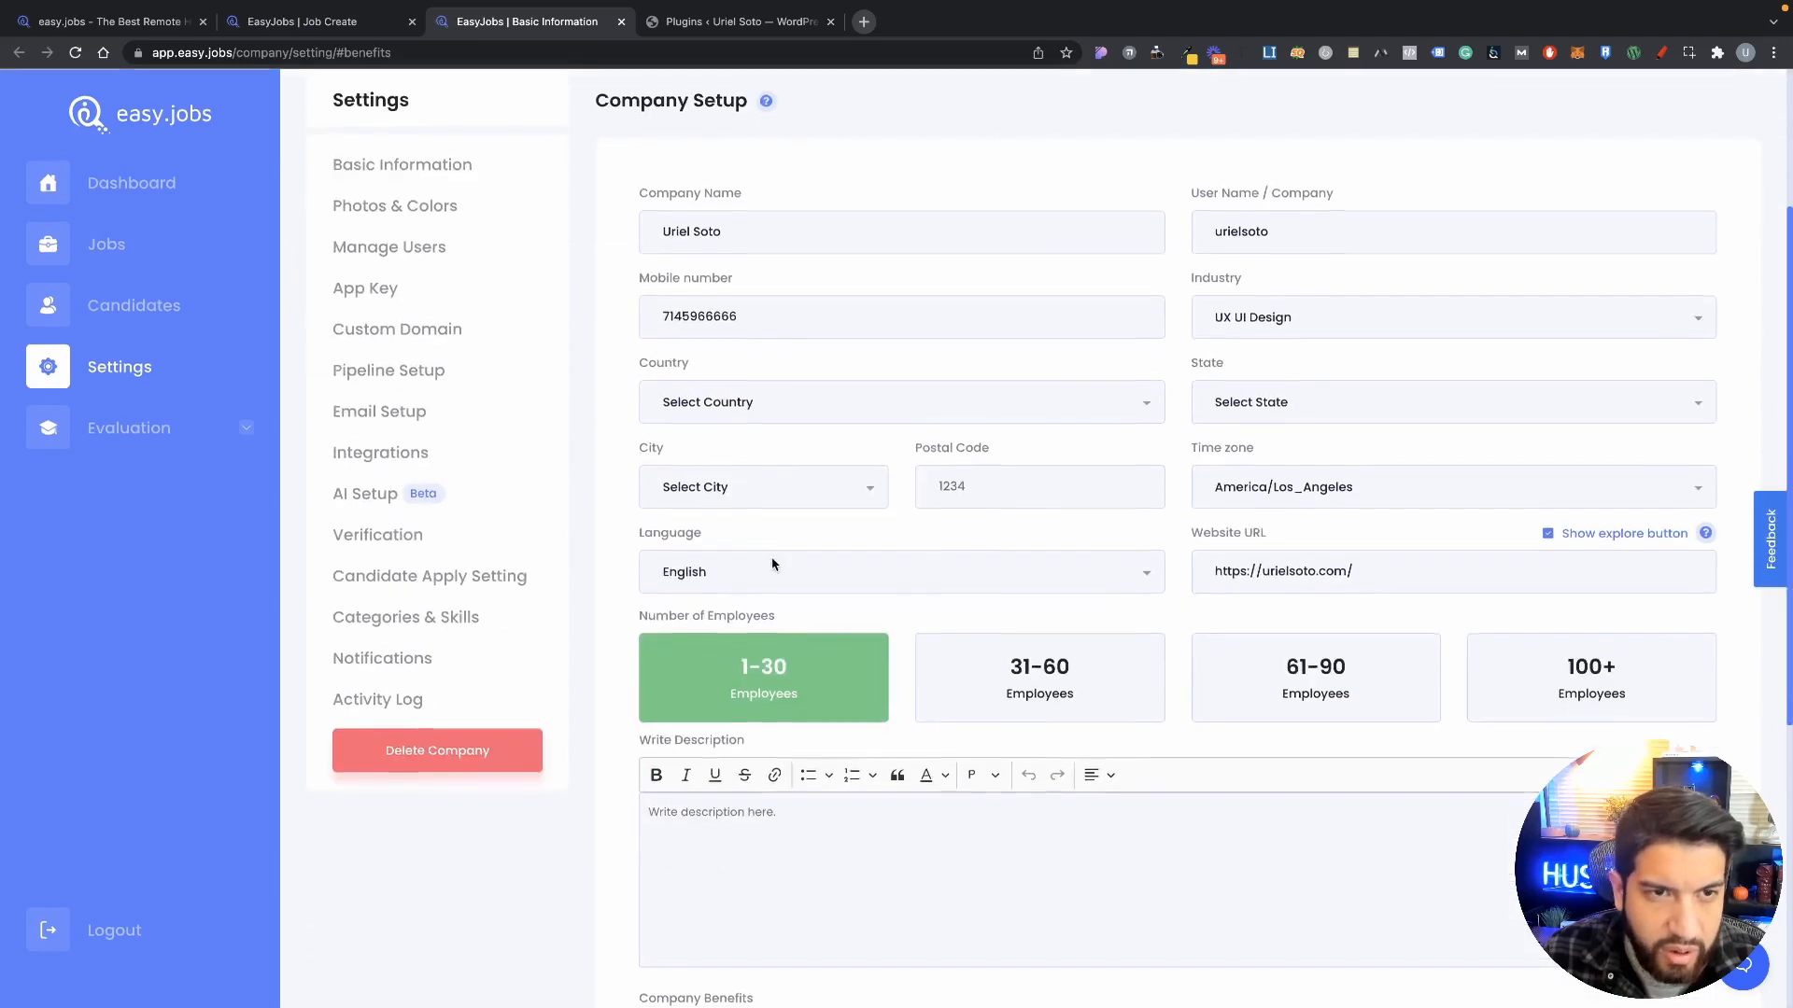
scroll(771, 561, "up", 1)
scroll(1083, 605, "down", 6)
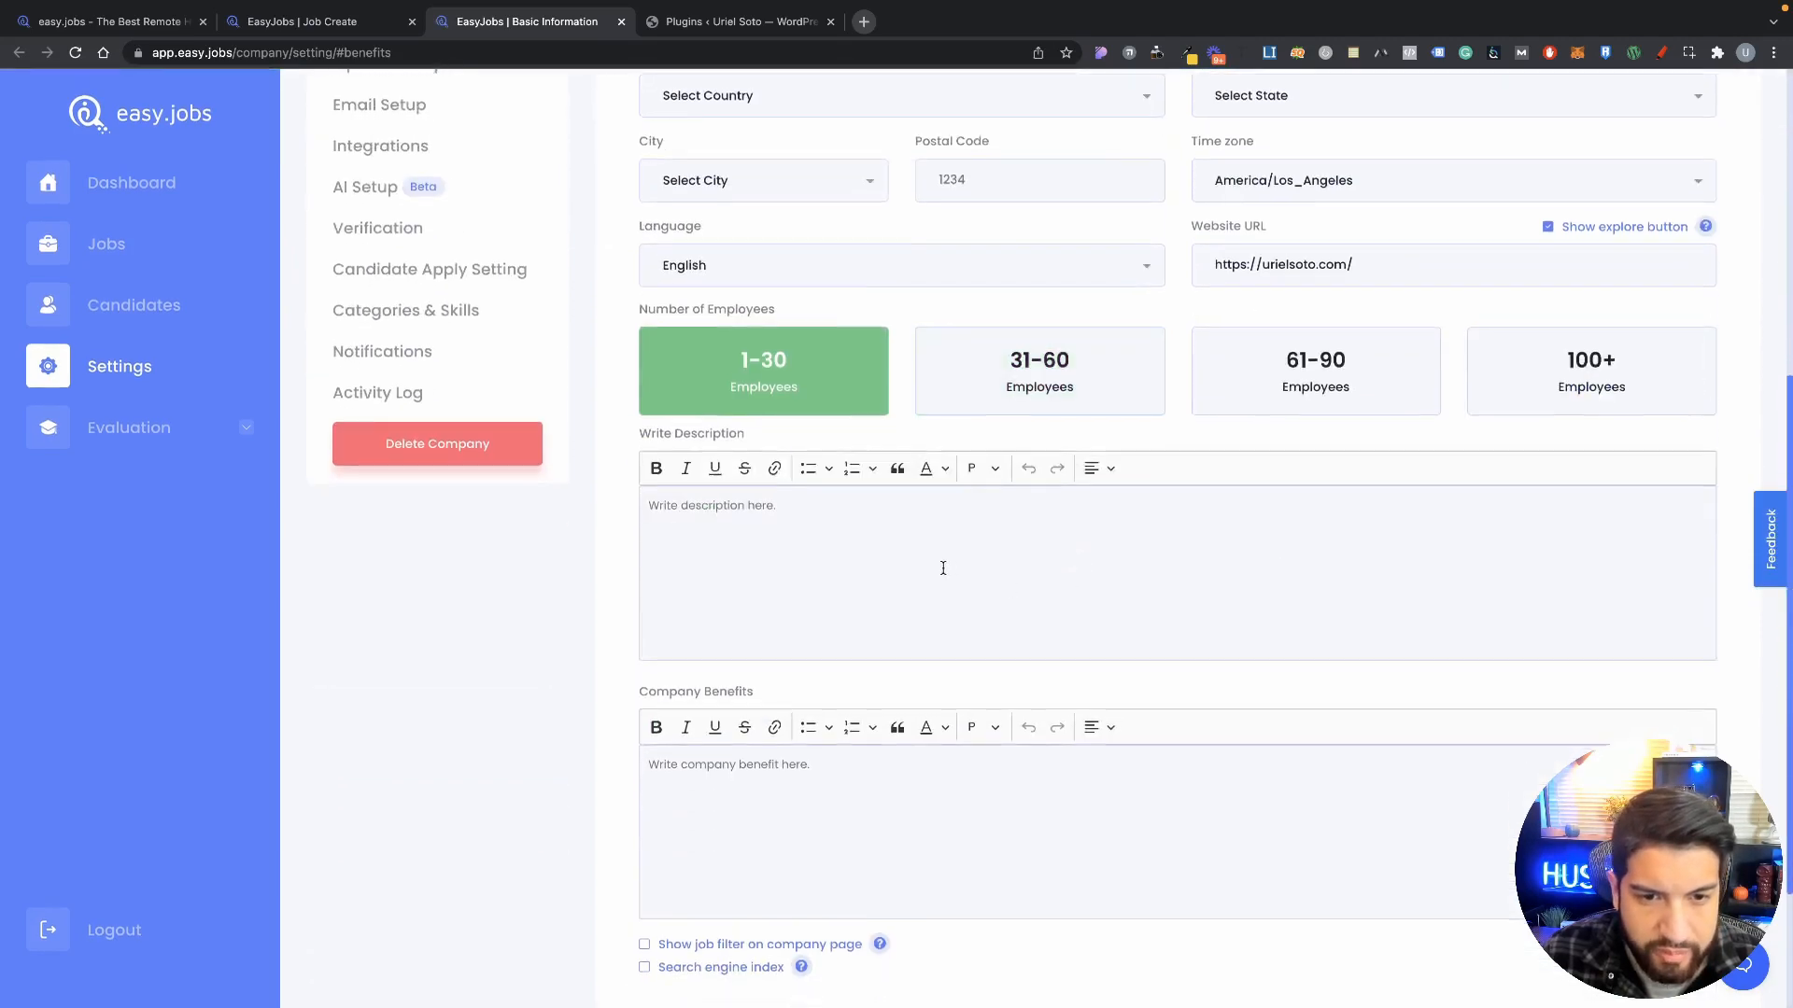
left_click(762, 572)
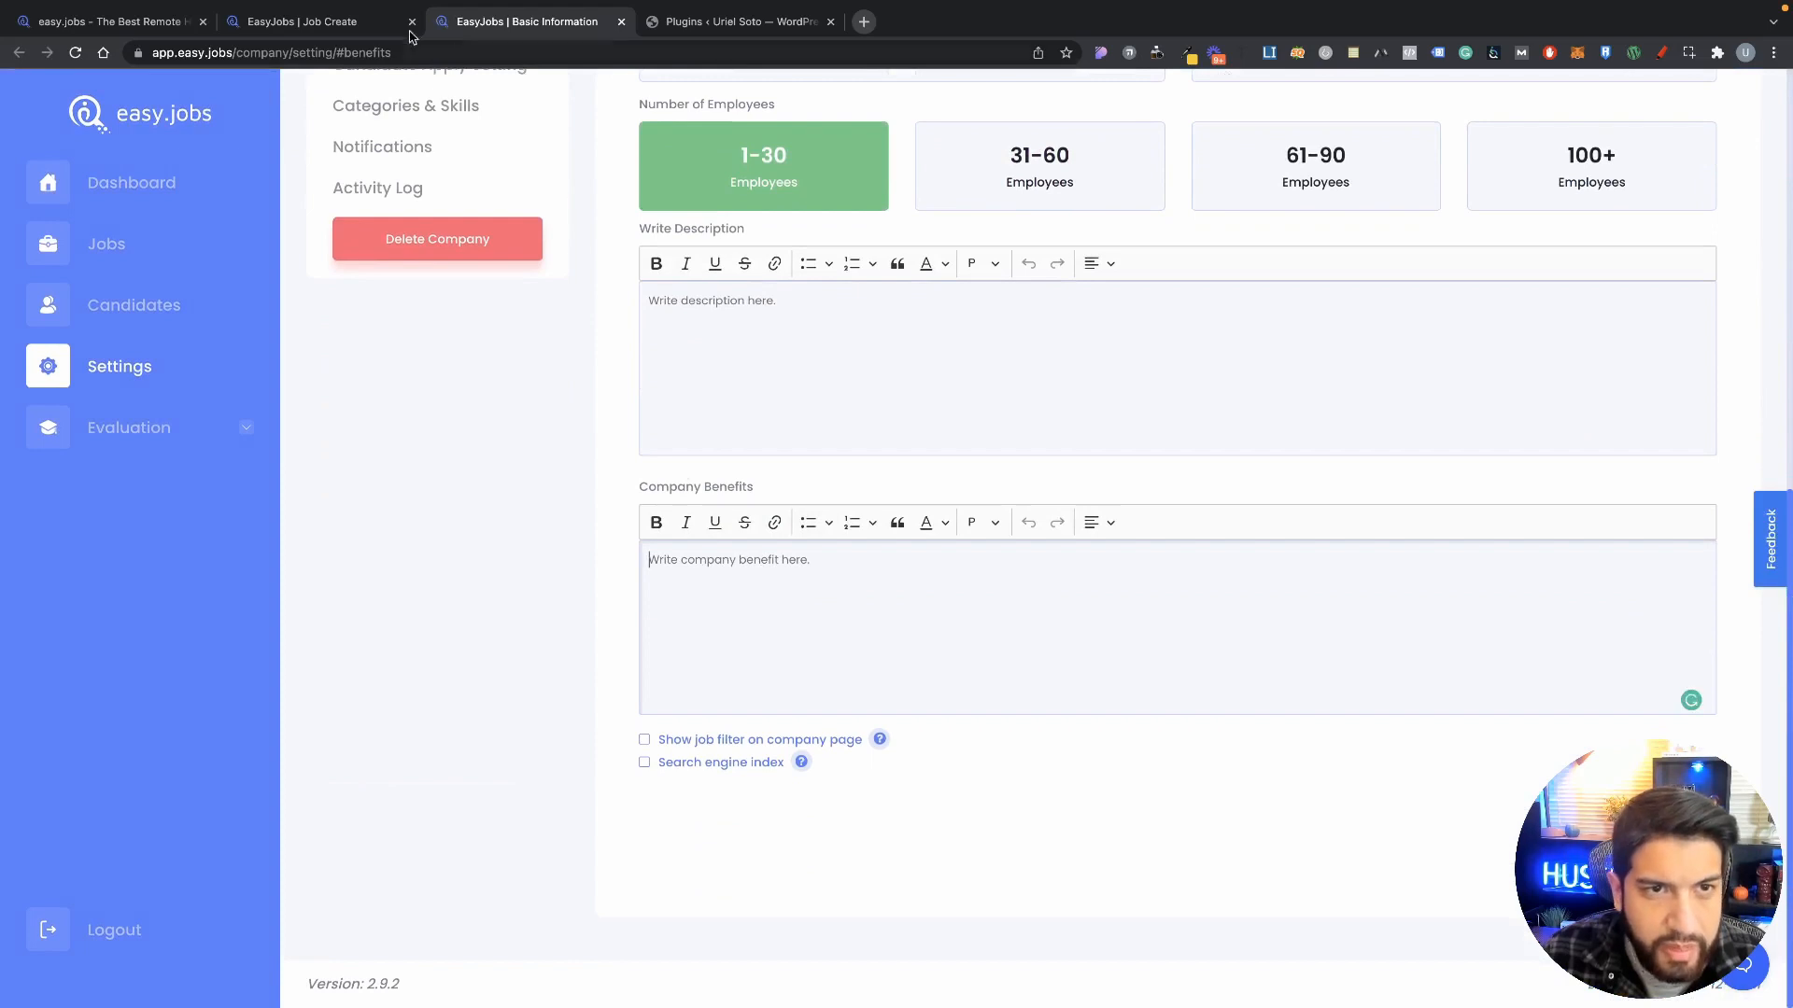
left_click(343, 29)
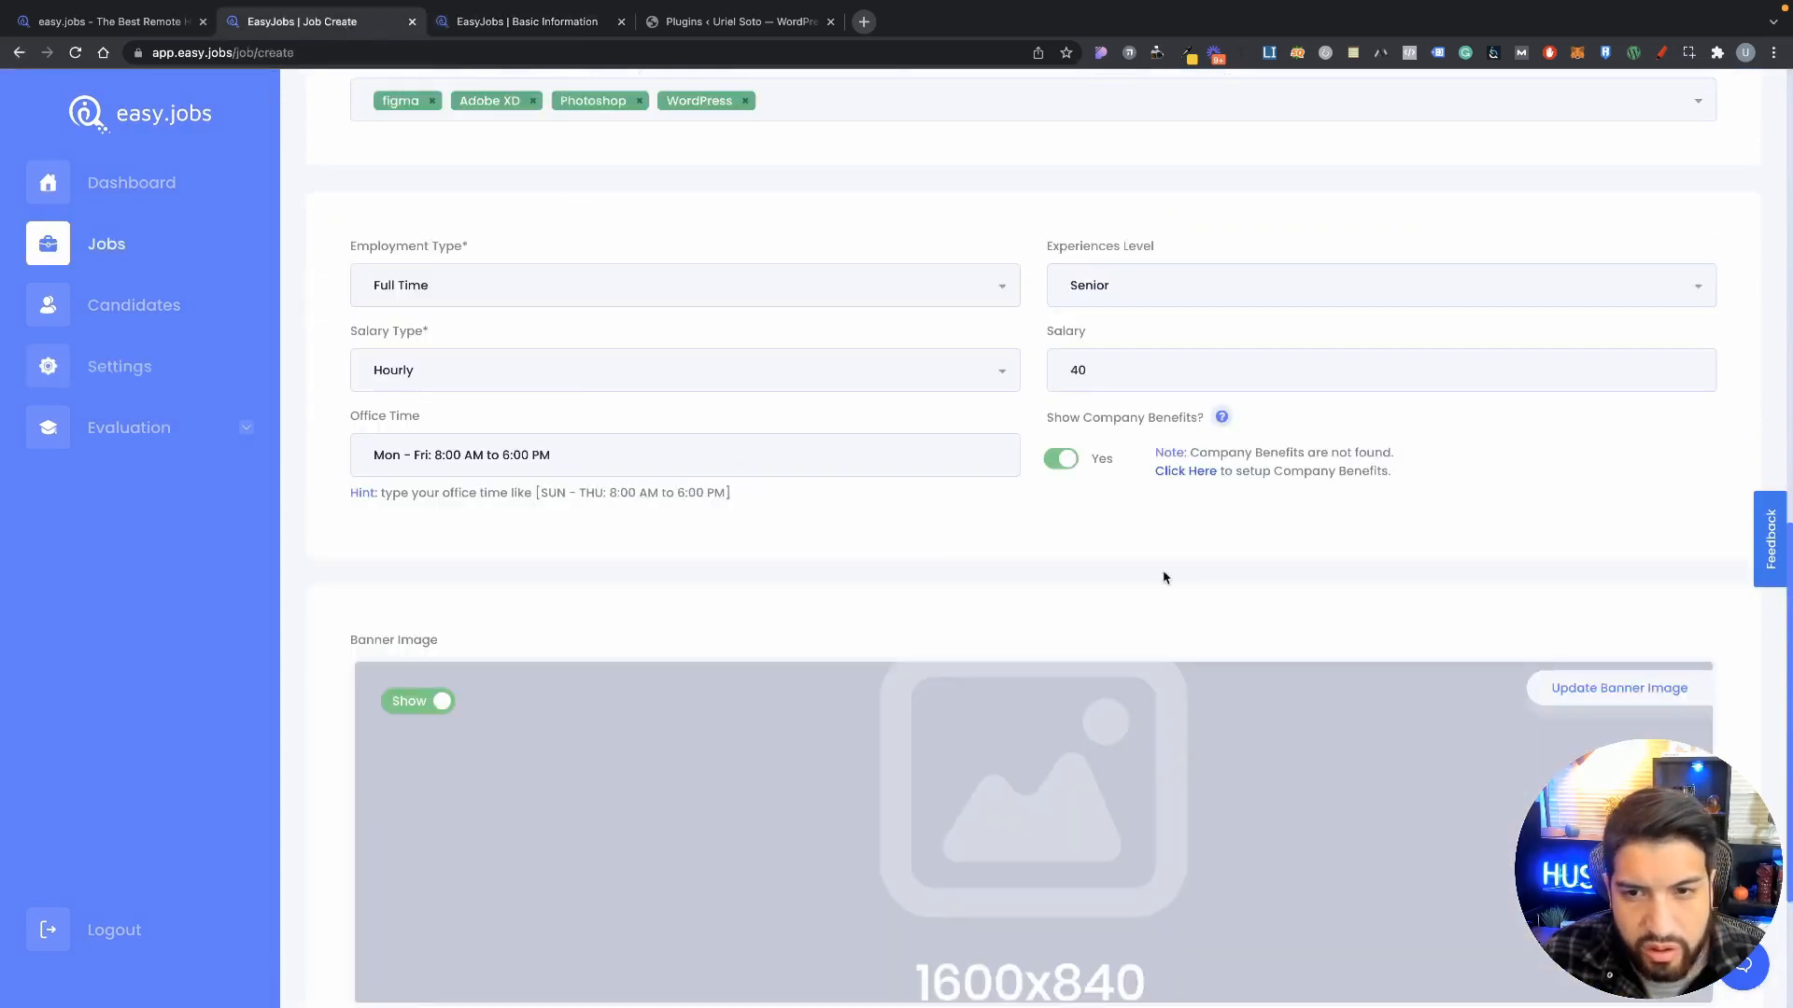
Step: Switch Show Company Benefits back to No and set the Banner Image to Hide
left_click(1059, 457)
scroll(654, 588, "down", 3)
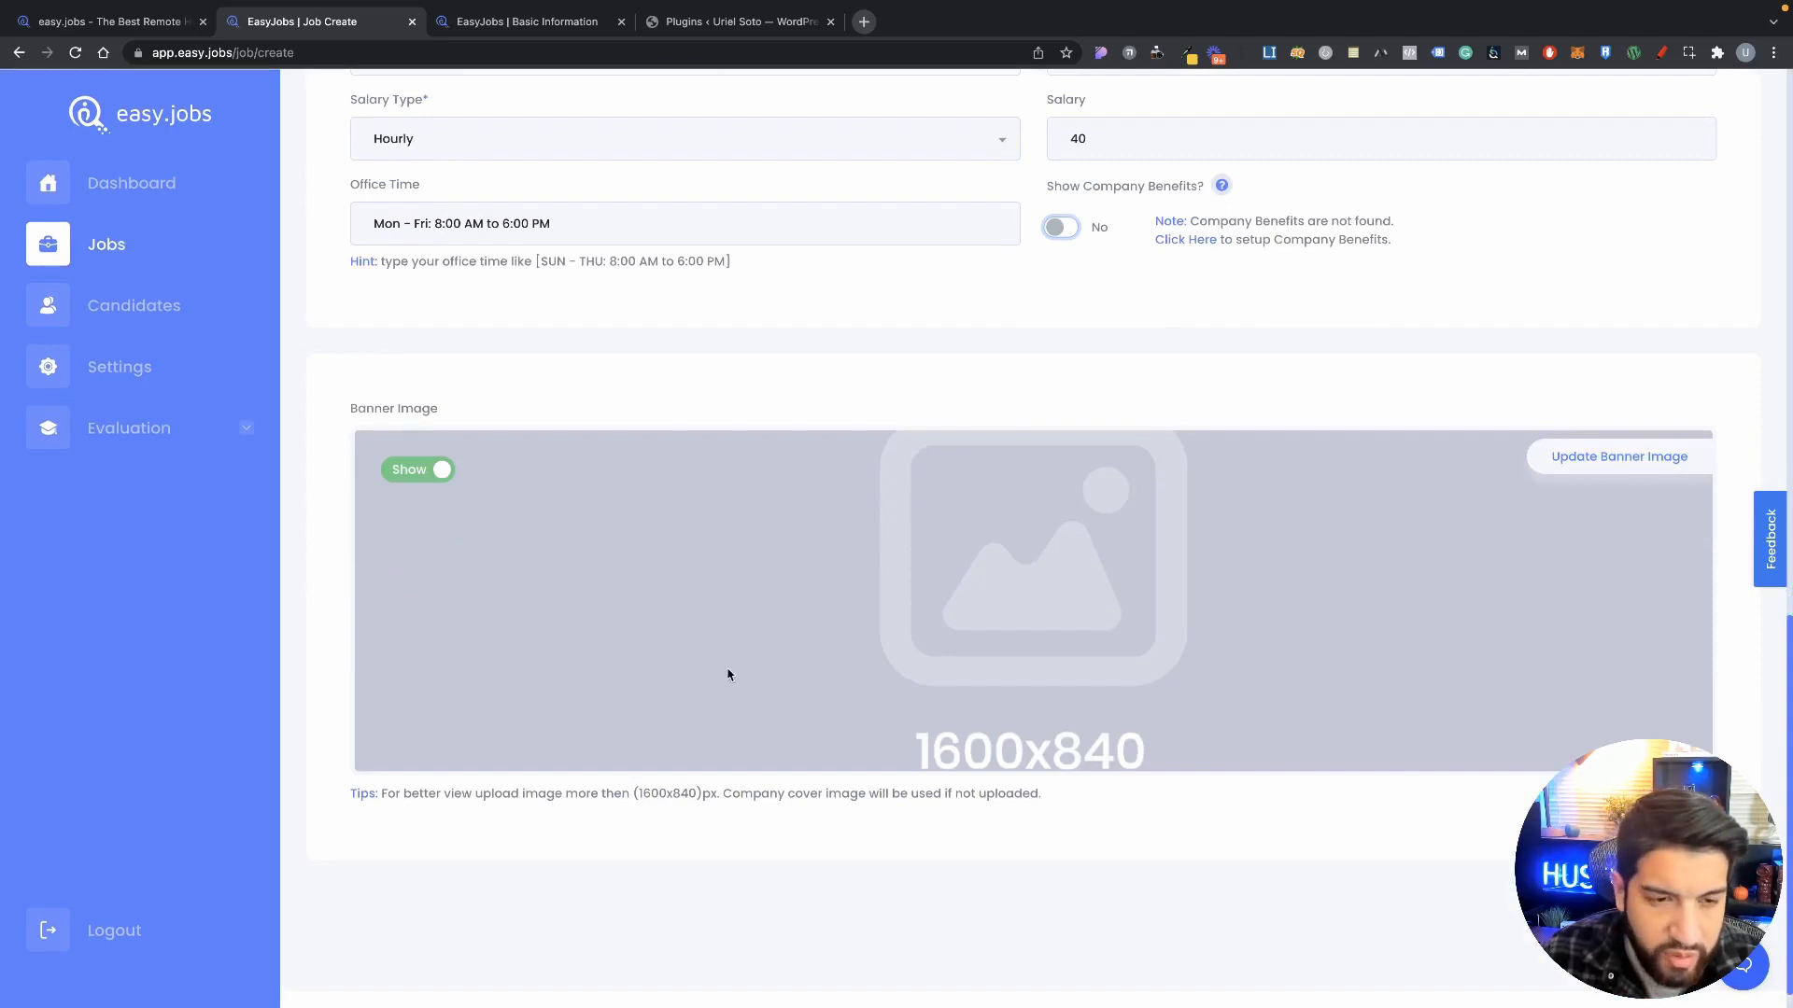
left_click(419, 476)
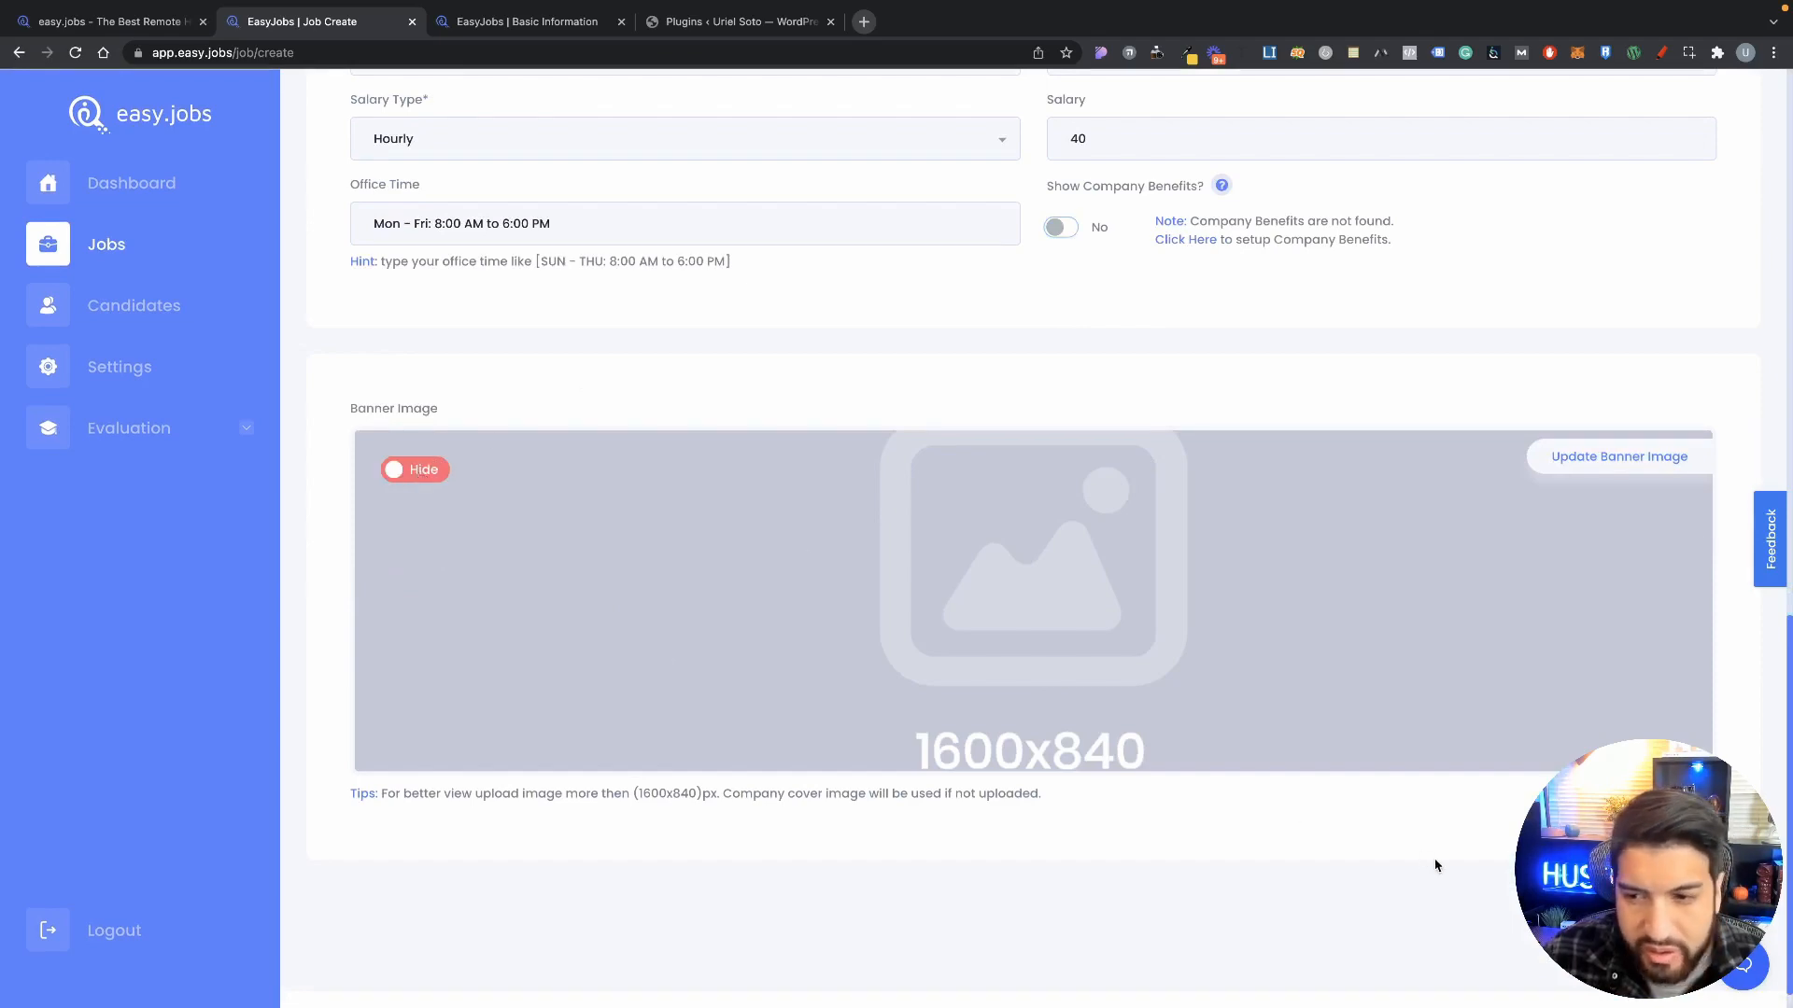
scroll(1425, 840, "down", 1)
scroll(1232, 791, "up", 15)
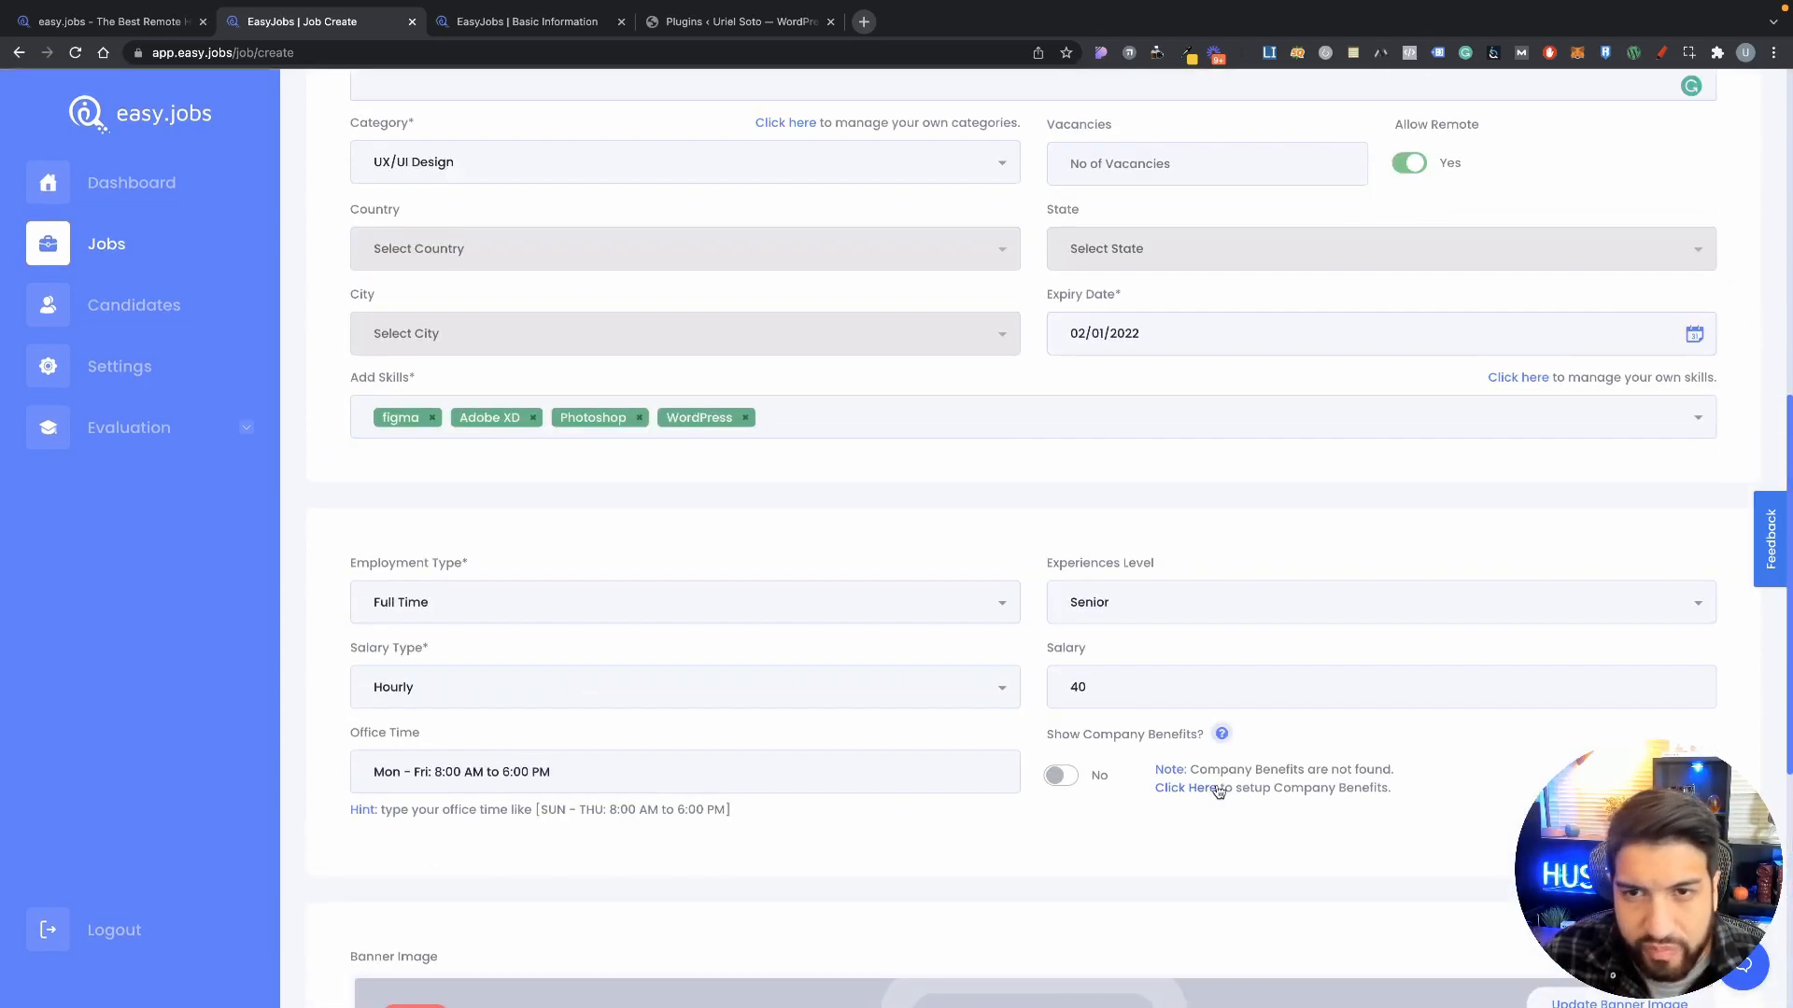
scroll(1231, 791, "down", 15)
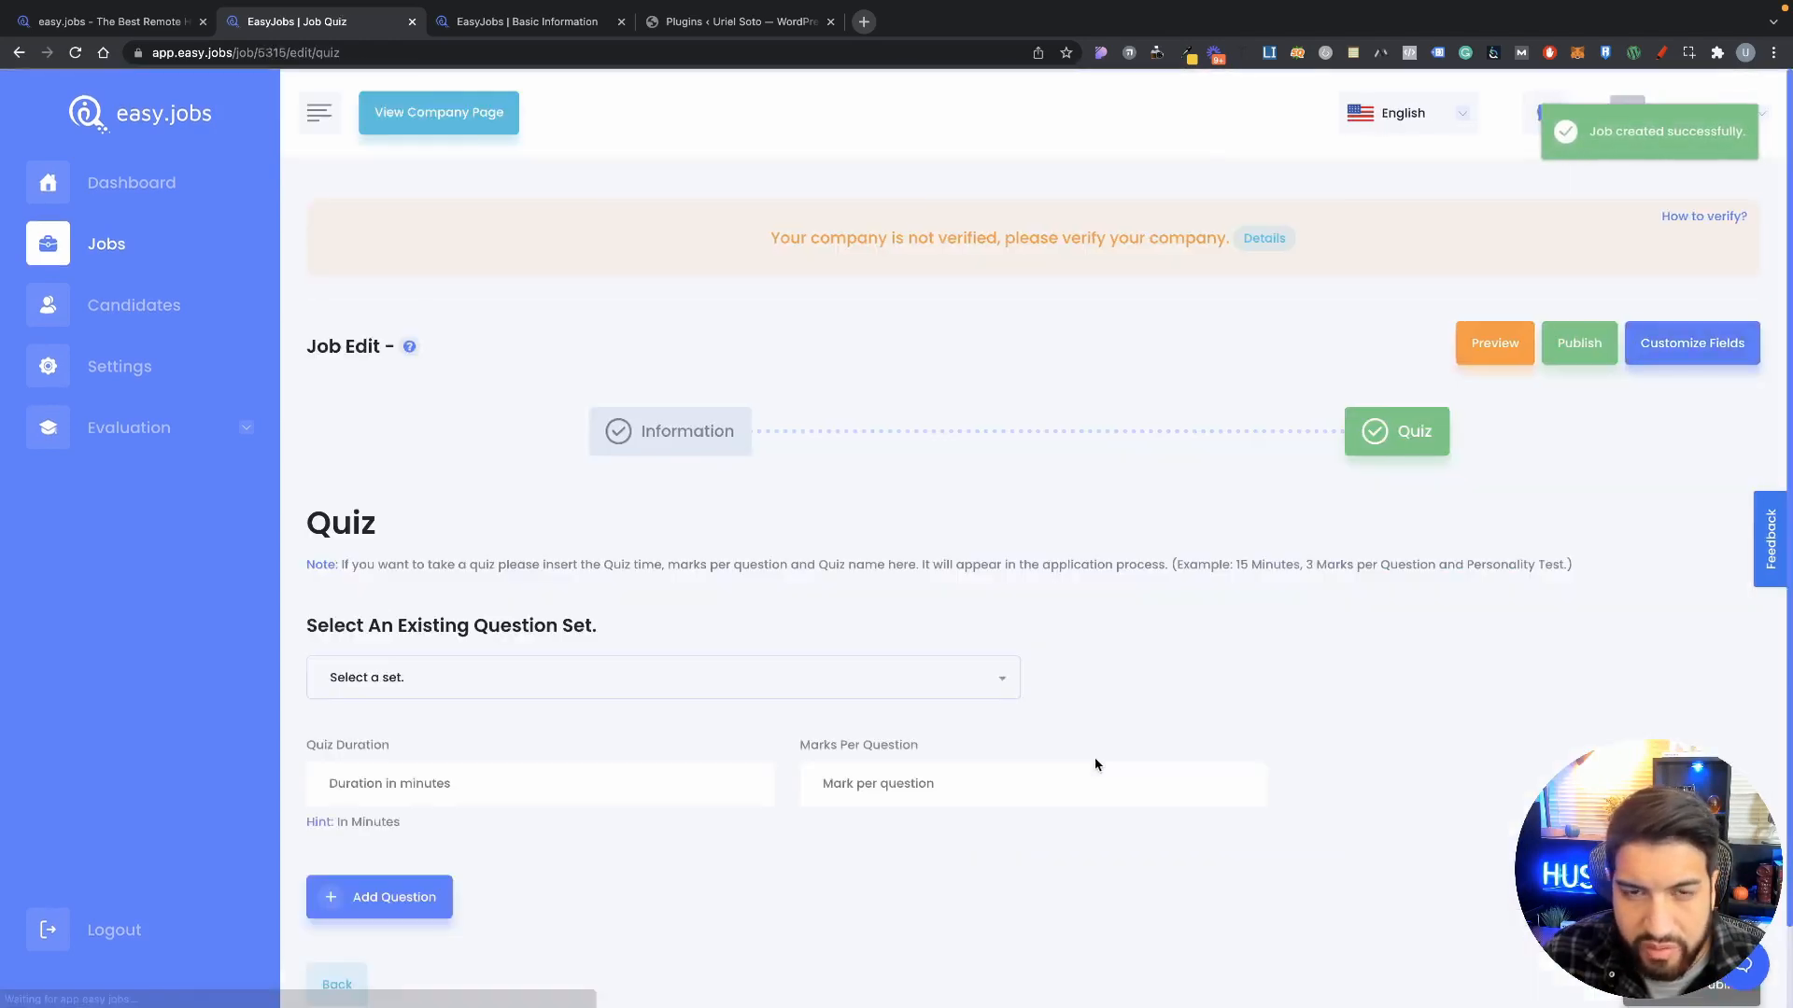
Step: On the Quiz step, find the Select a set dropdown empty and move to Quiz Duration
scroll(512, 501, "down", 2)
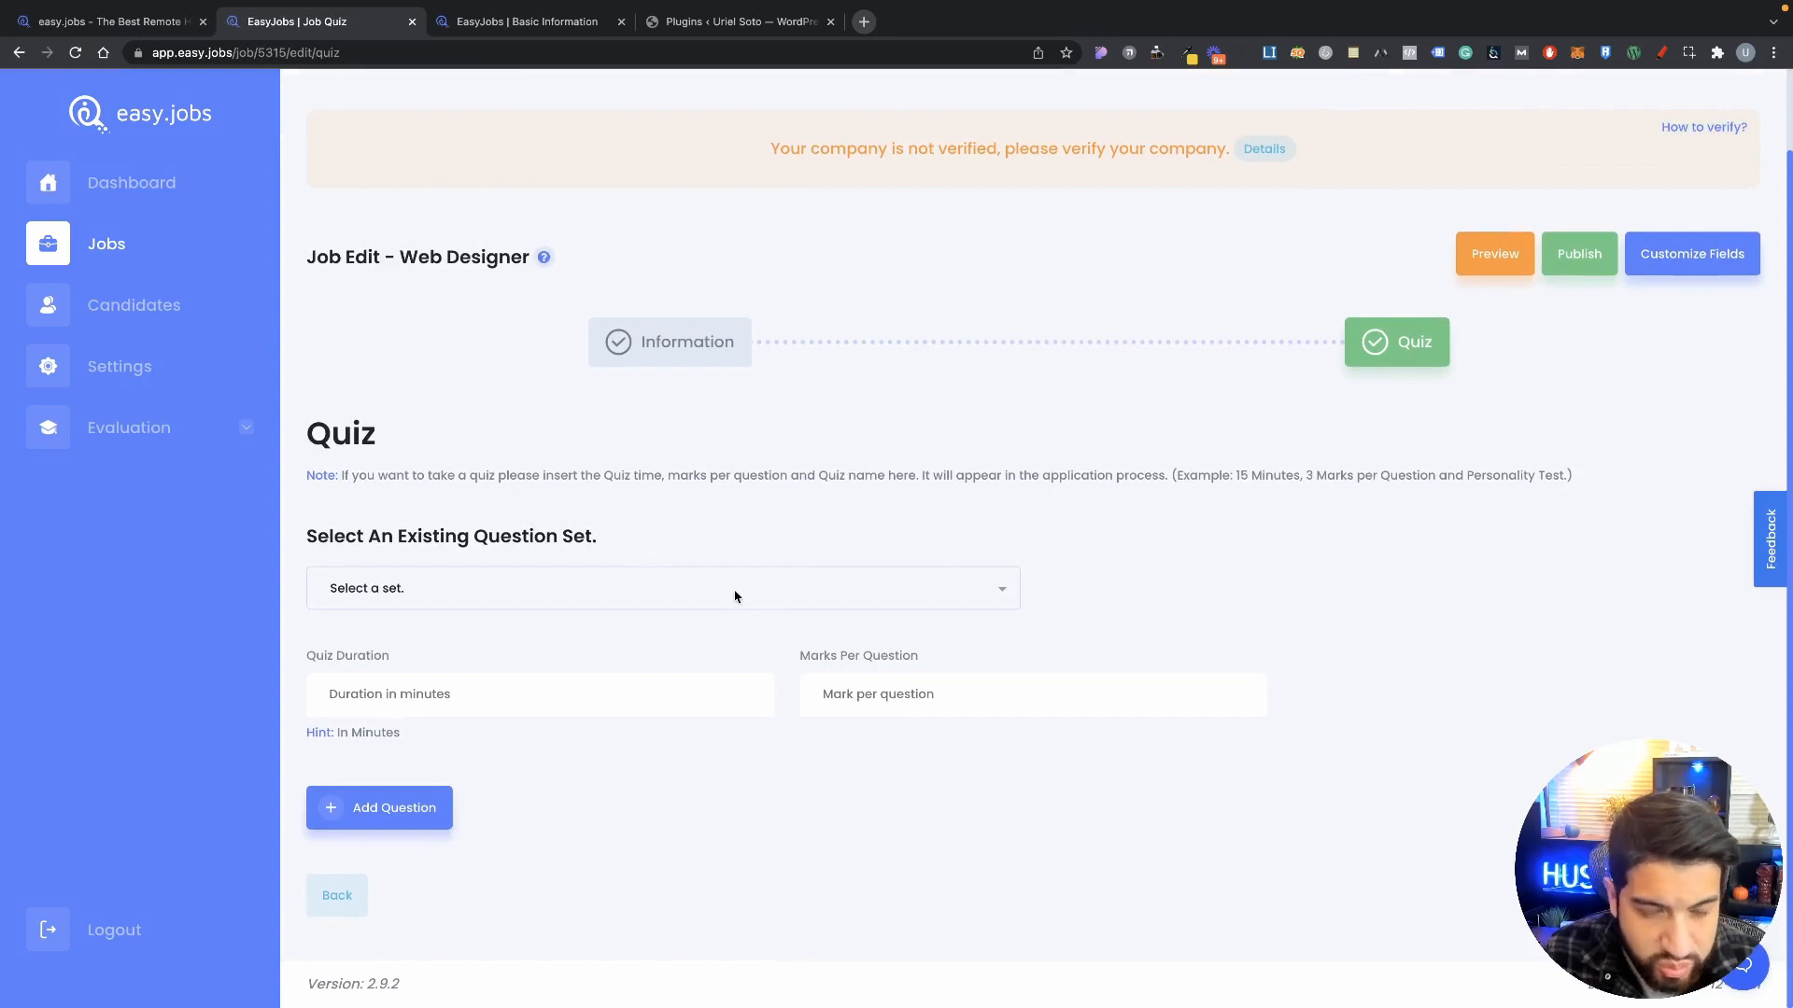
left_click(574, 596)
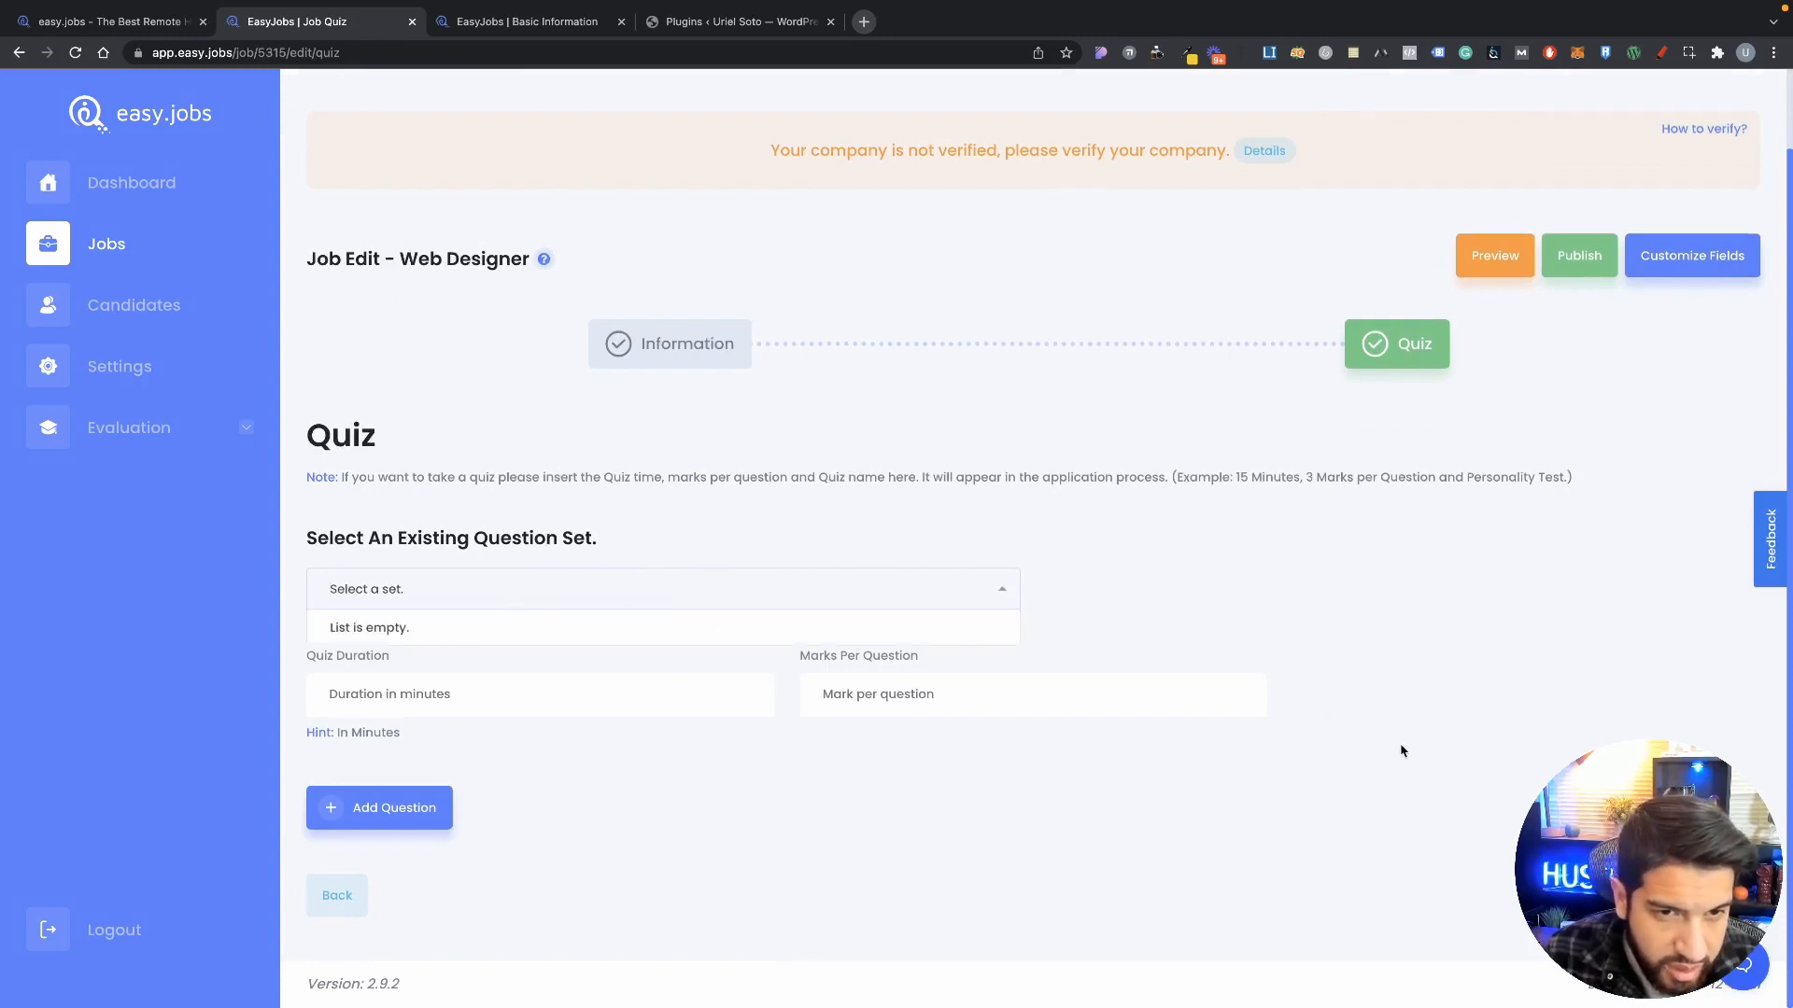
left_click(1336, 744)
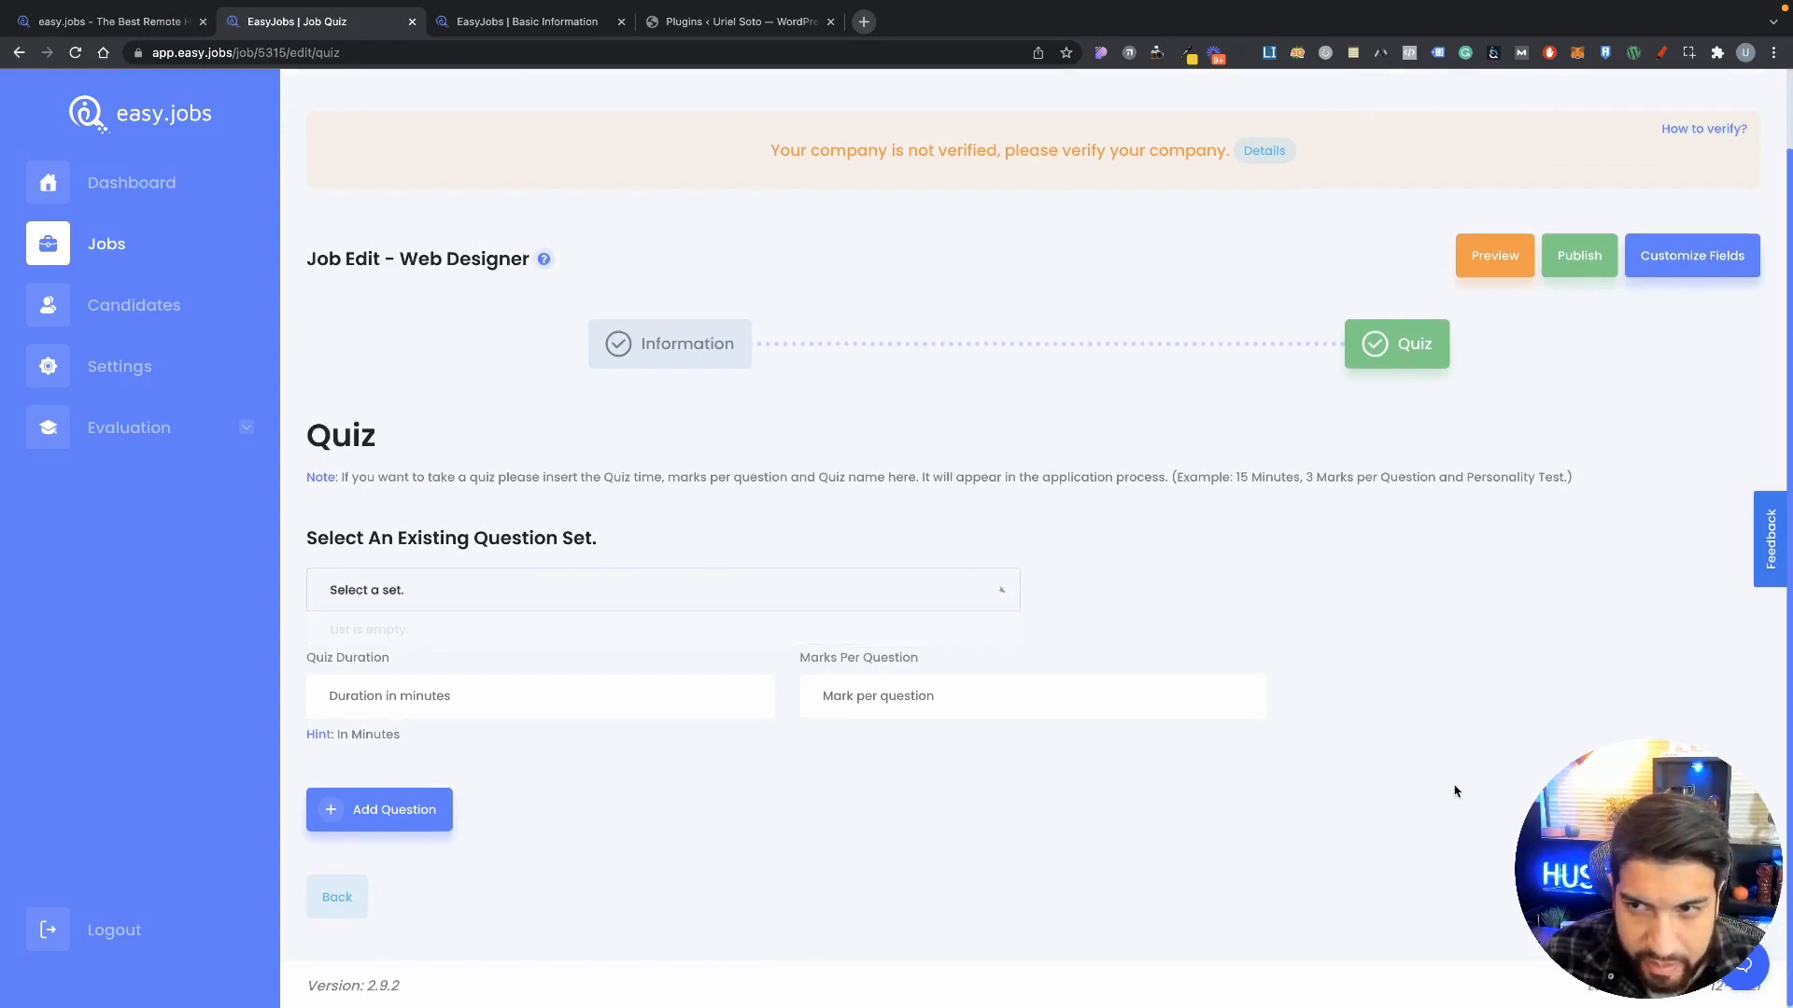
left_click(523, 695)
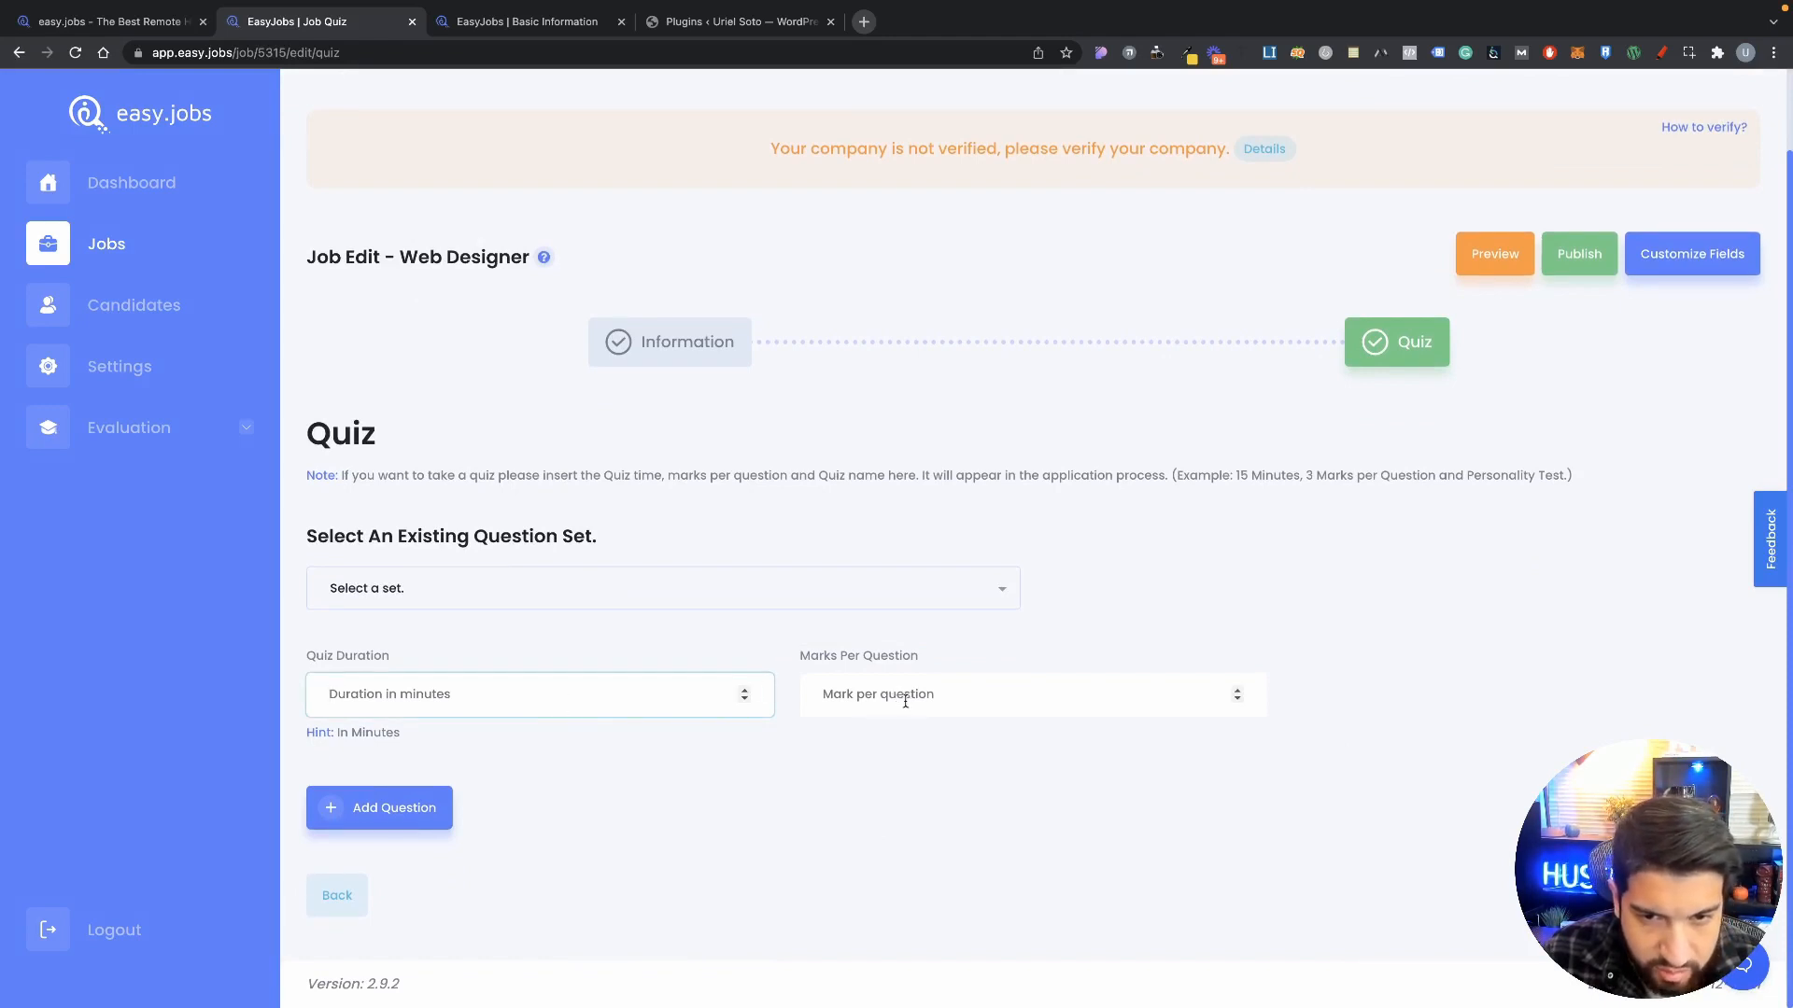
Step: Check the question-set list again, confirming no existing question sets are available
left_click(590, 809)
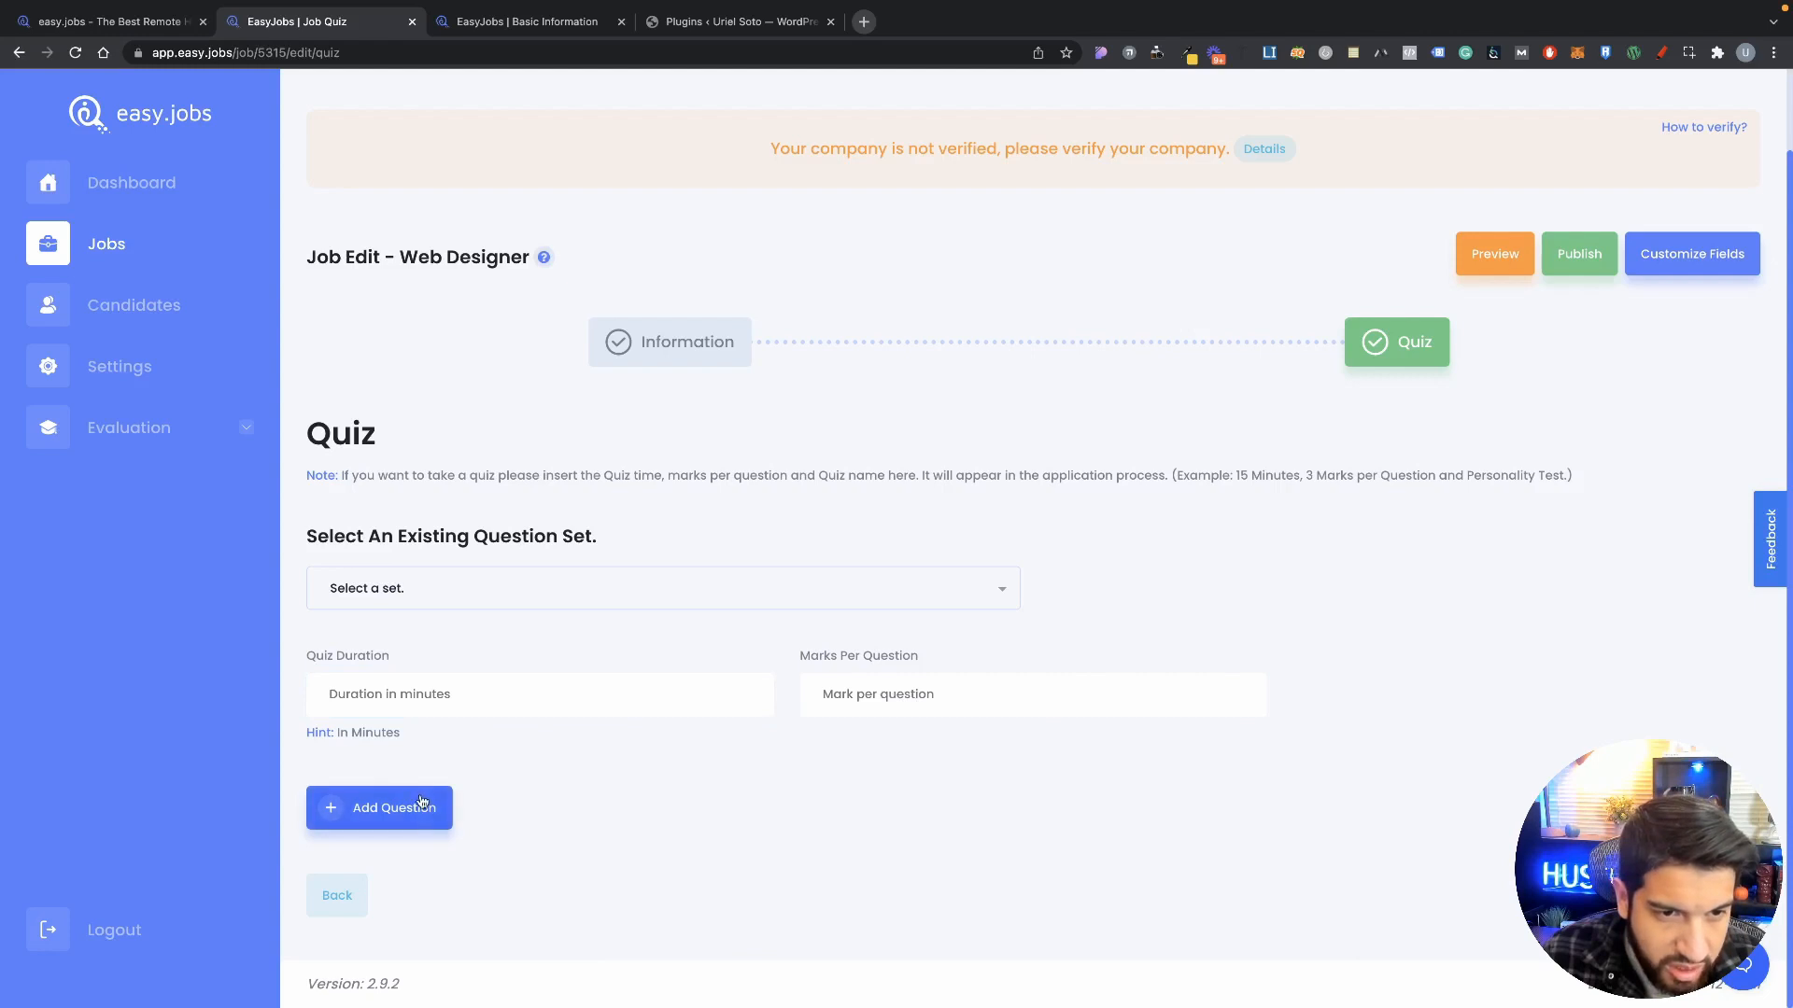
left_click(394, 807)
scroll(561, 654, "down", 3)
left_click(396, 447)
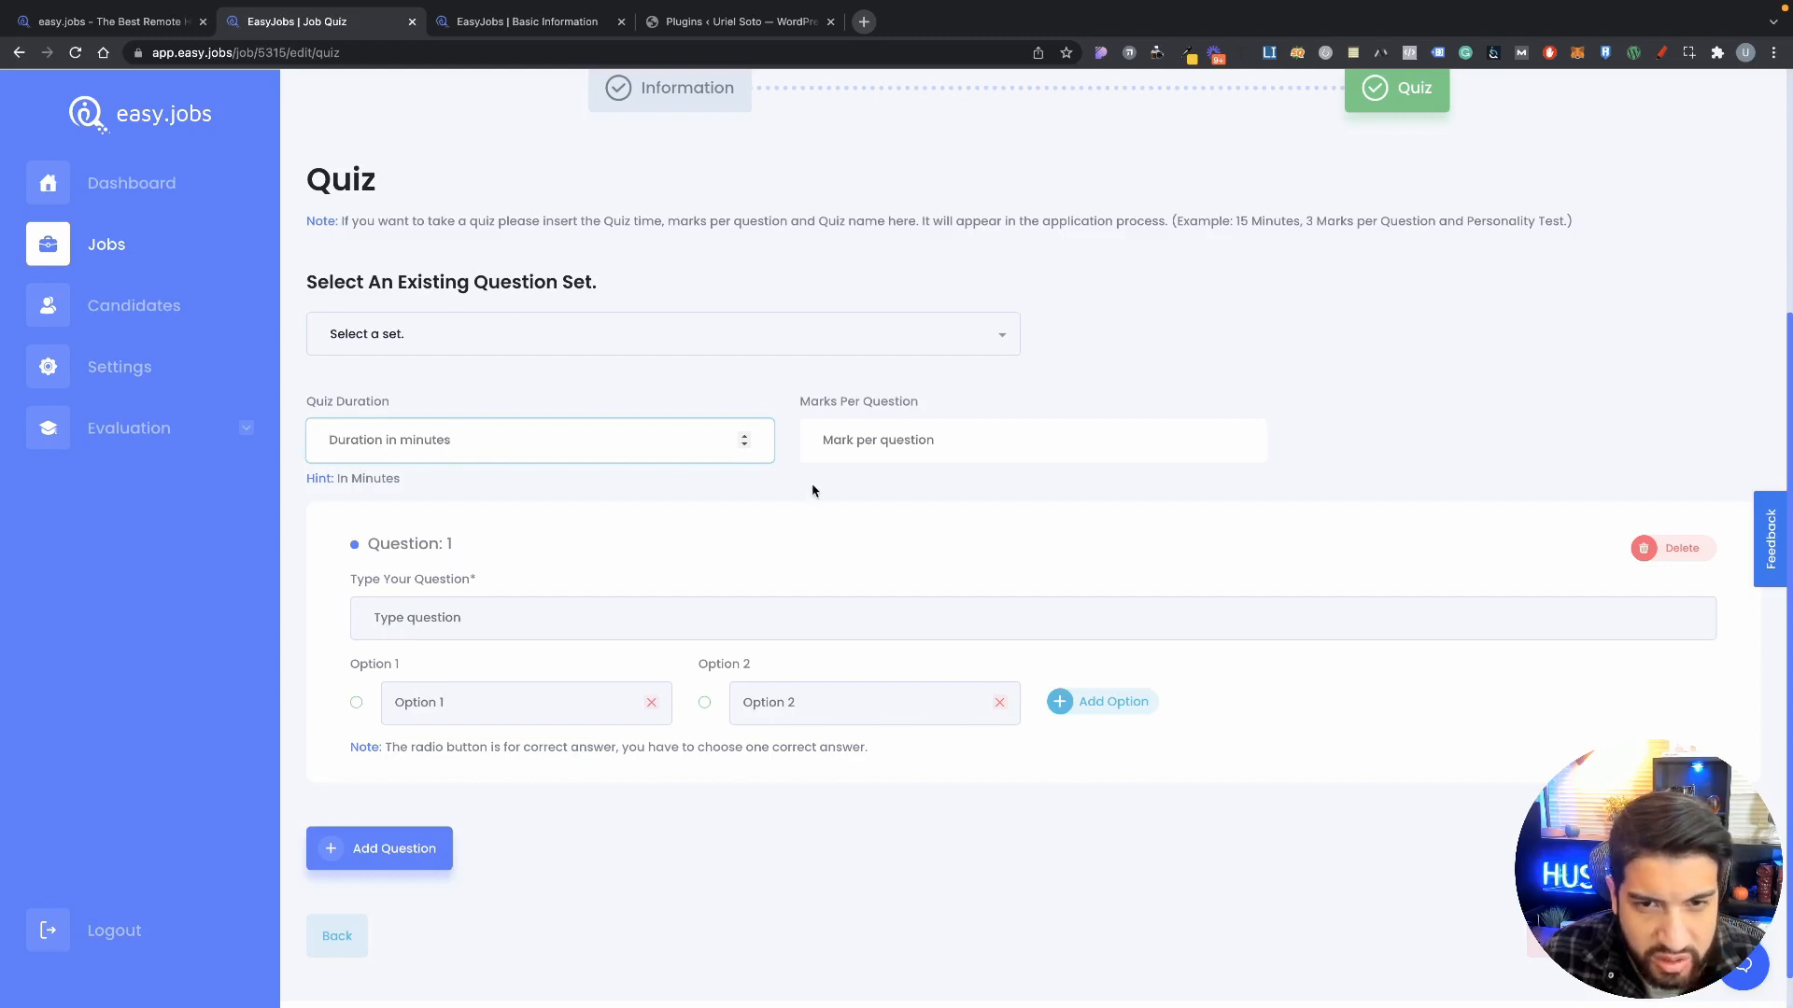
left_click(949, 489)
scroll(887, 448, "down", 1)
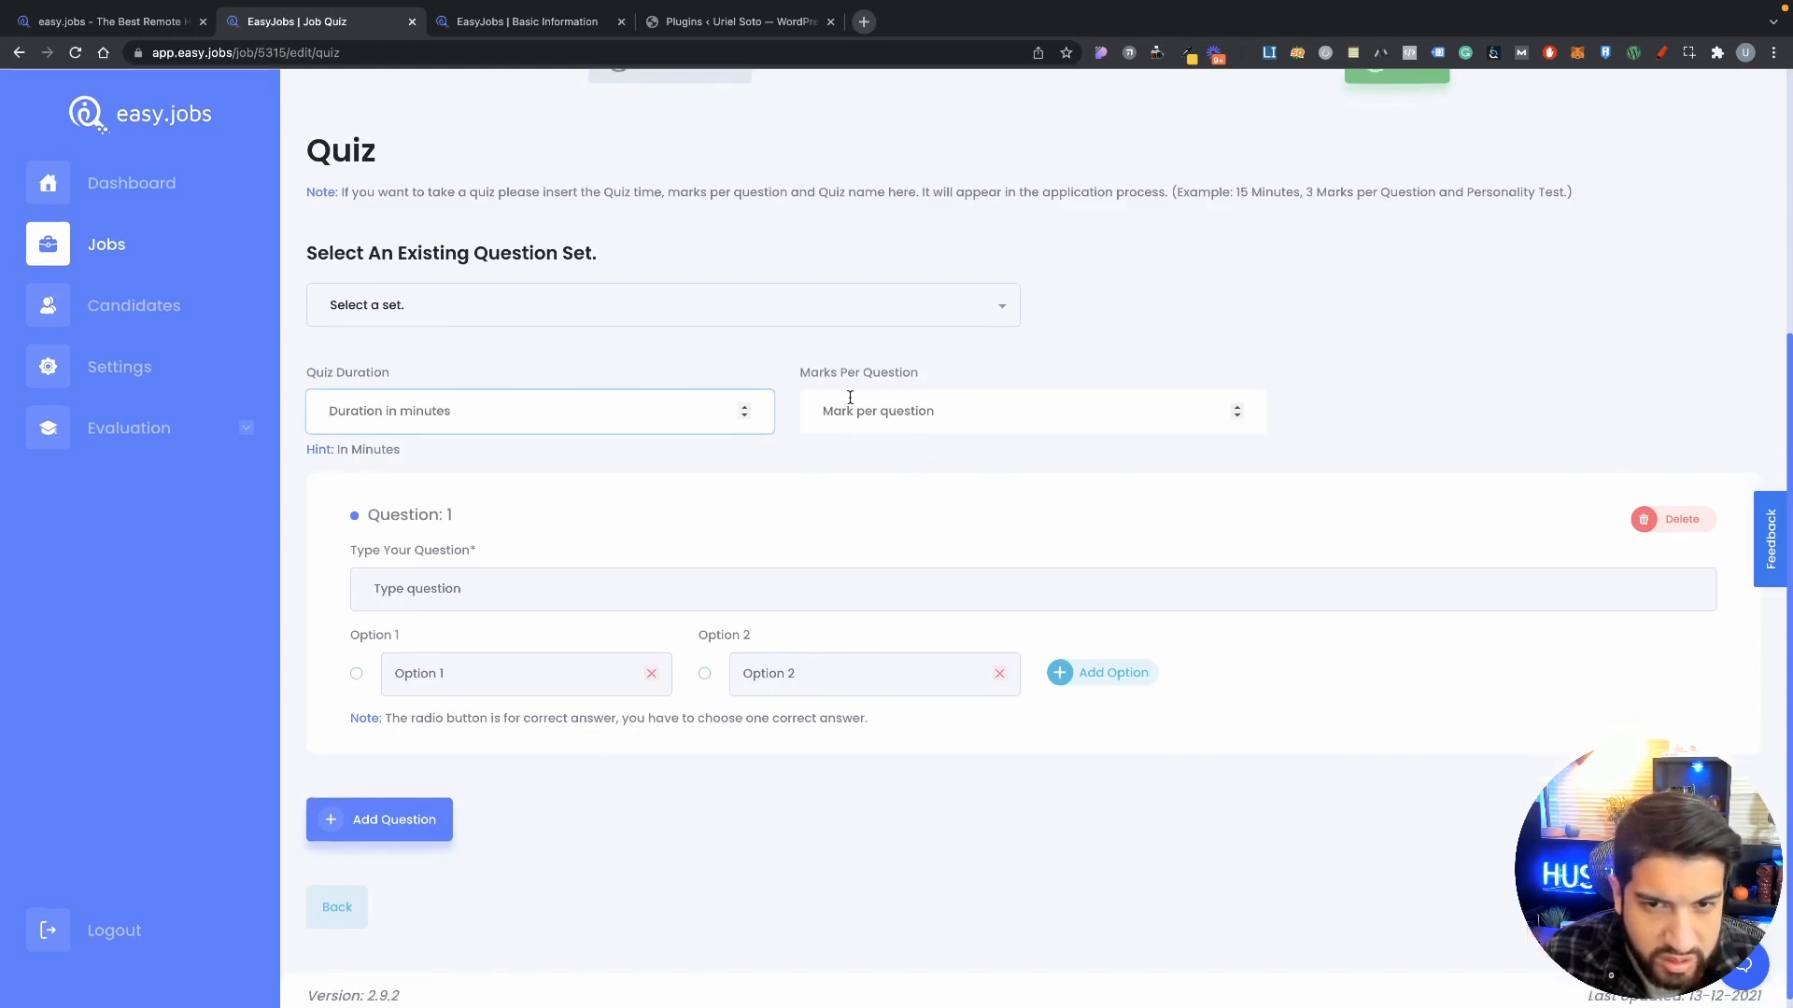
left_click(571, 311)
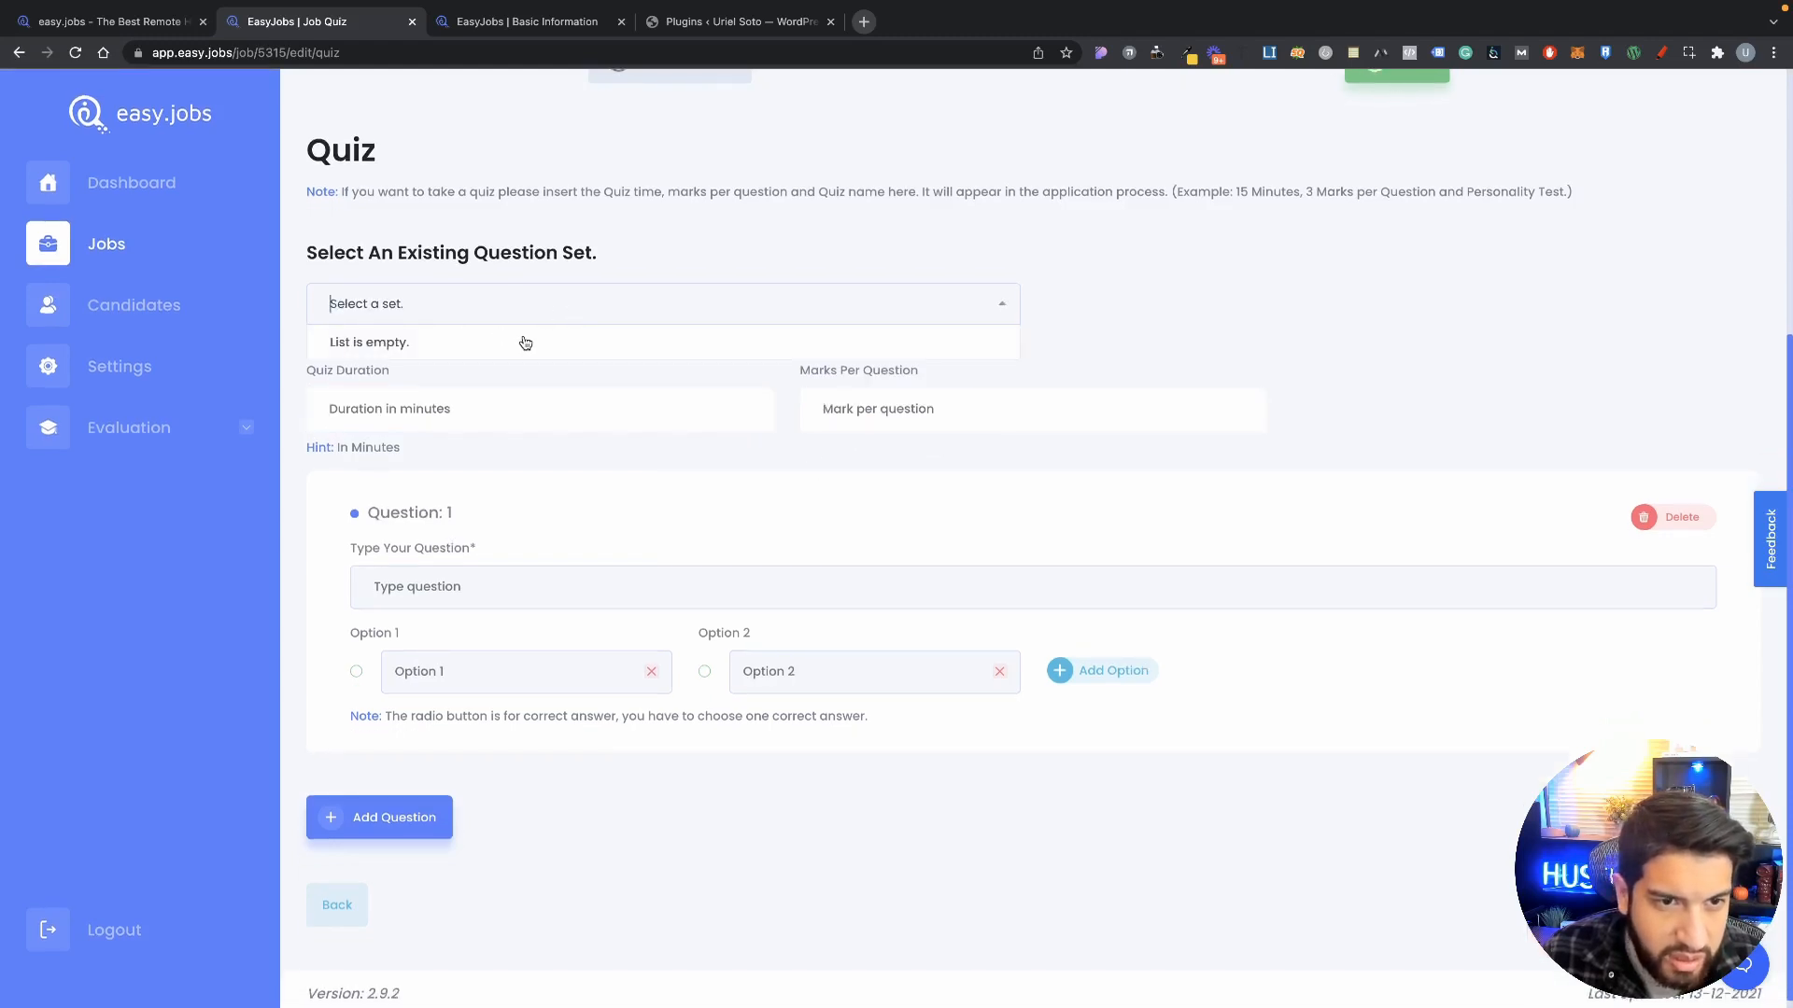
left_click(624, 387)
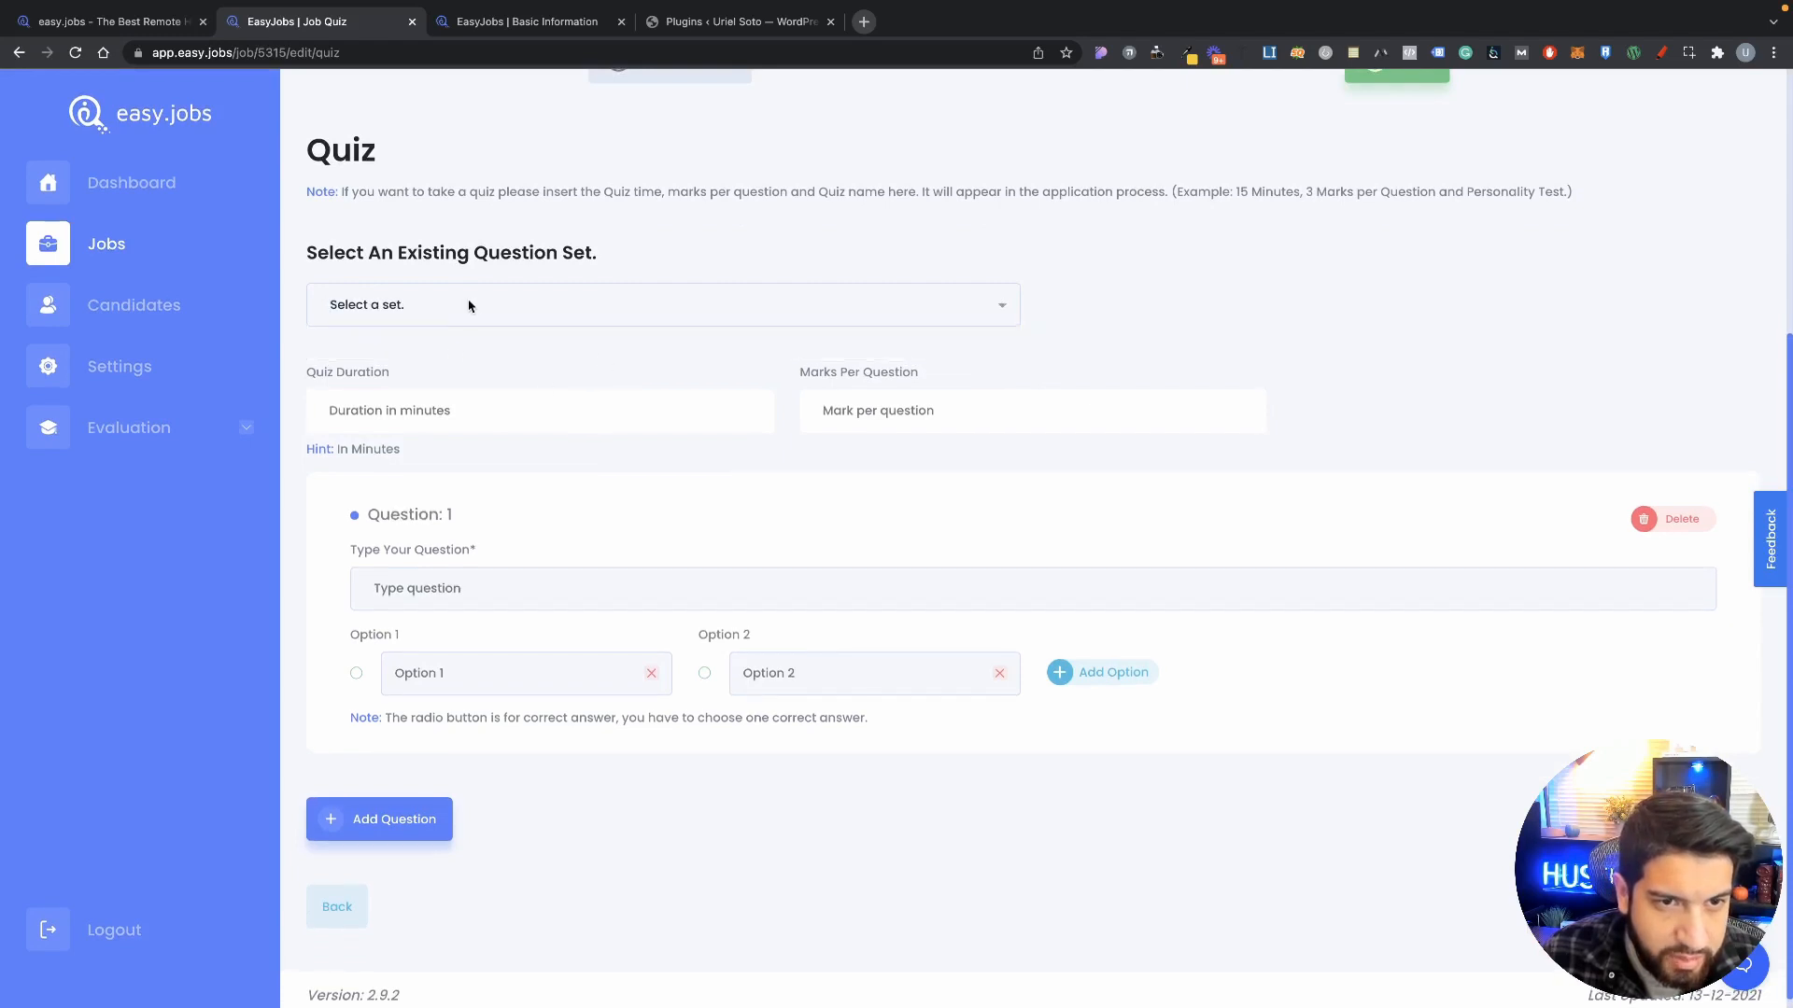
scroll(552, 333, "down", 1)
left_click(401, 292)
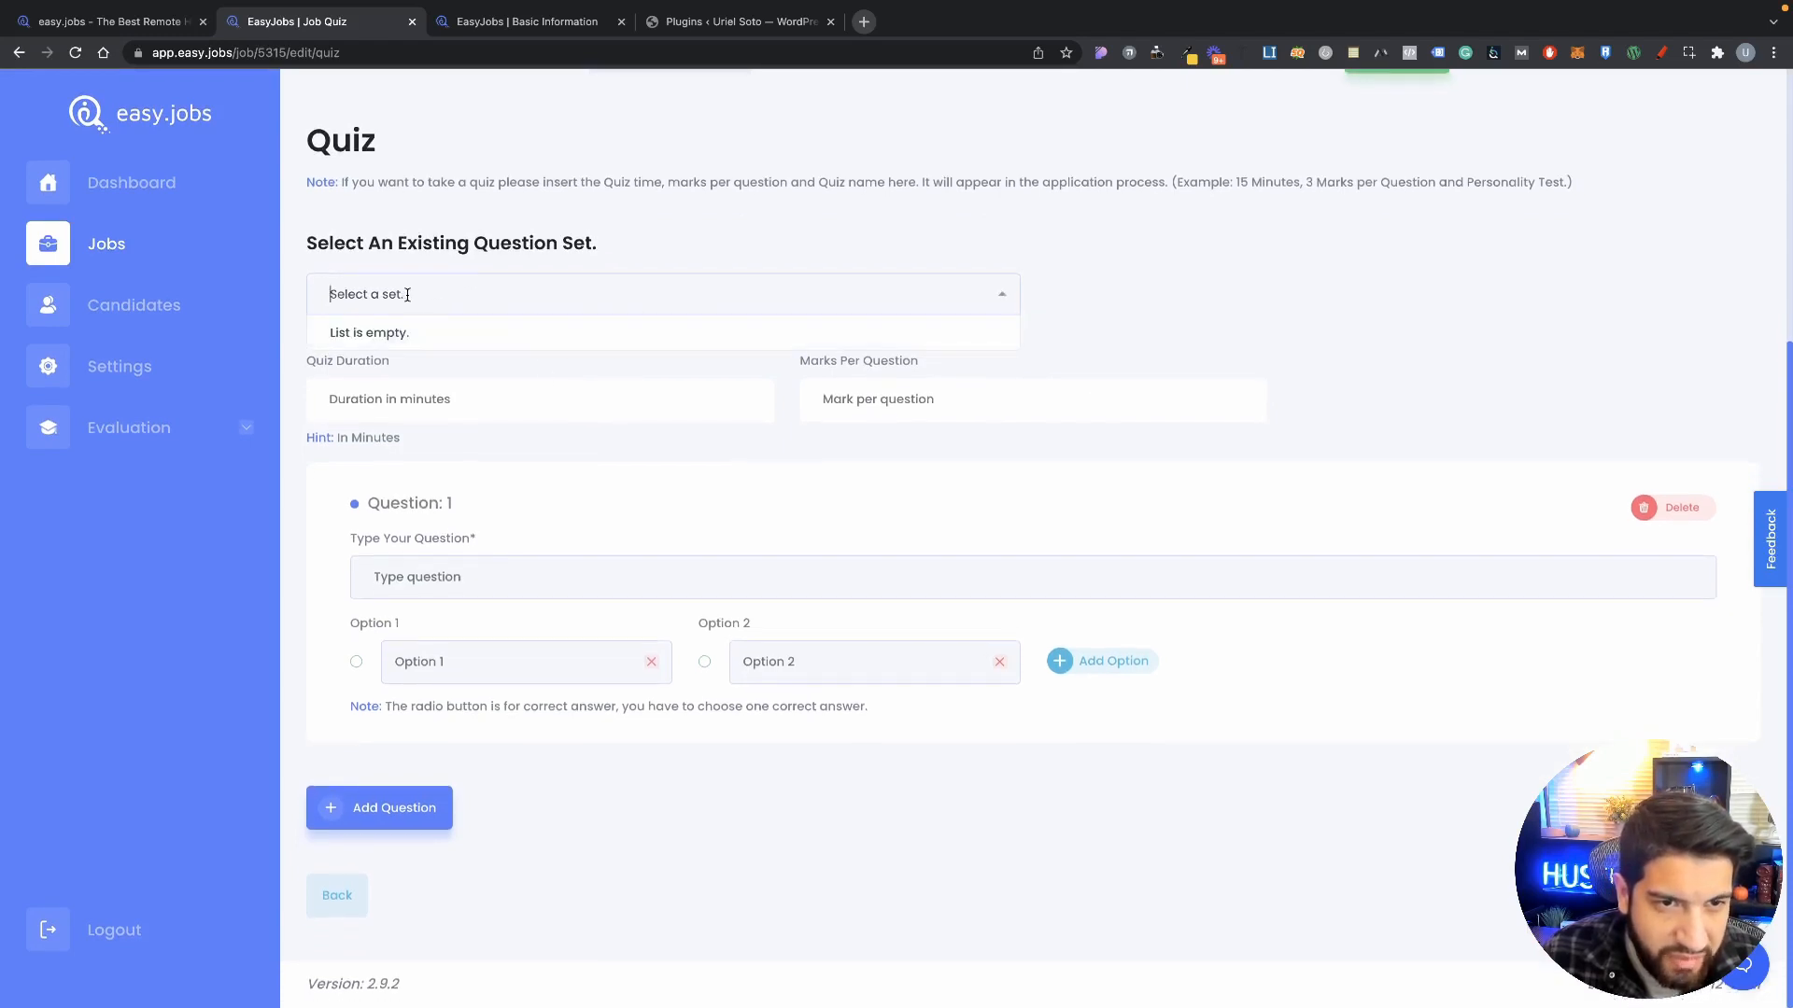
Step: Enter a Quiz Duration of 1 minute and go to the first question field
left_click(541, 392)
type("1")
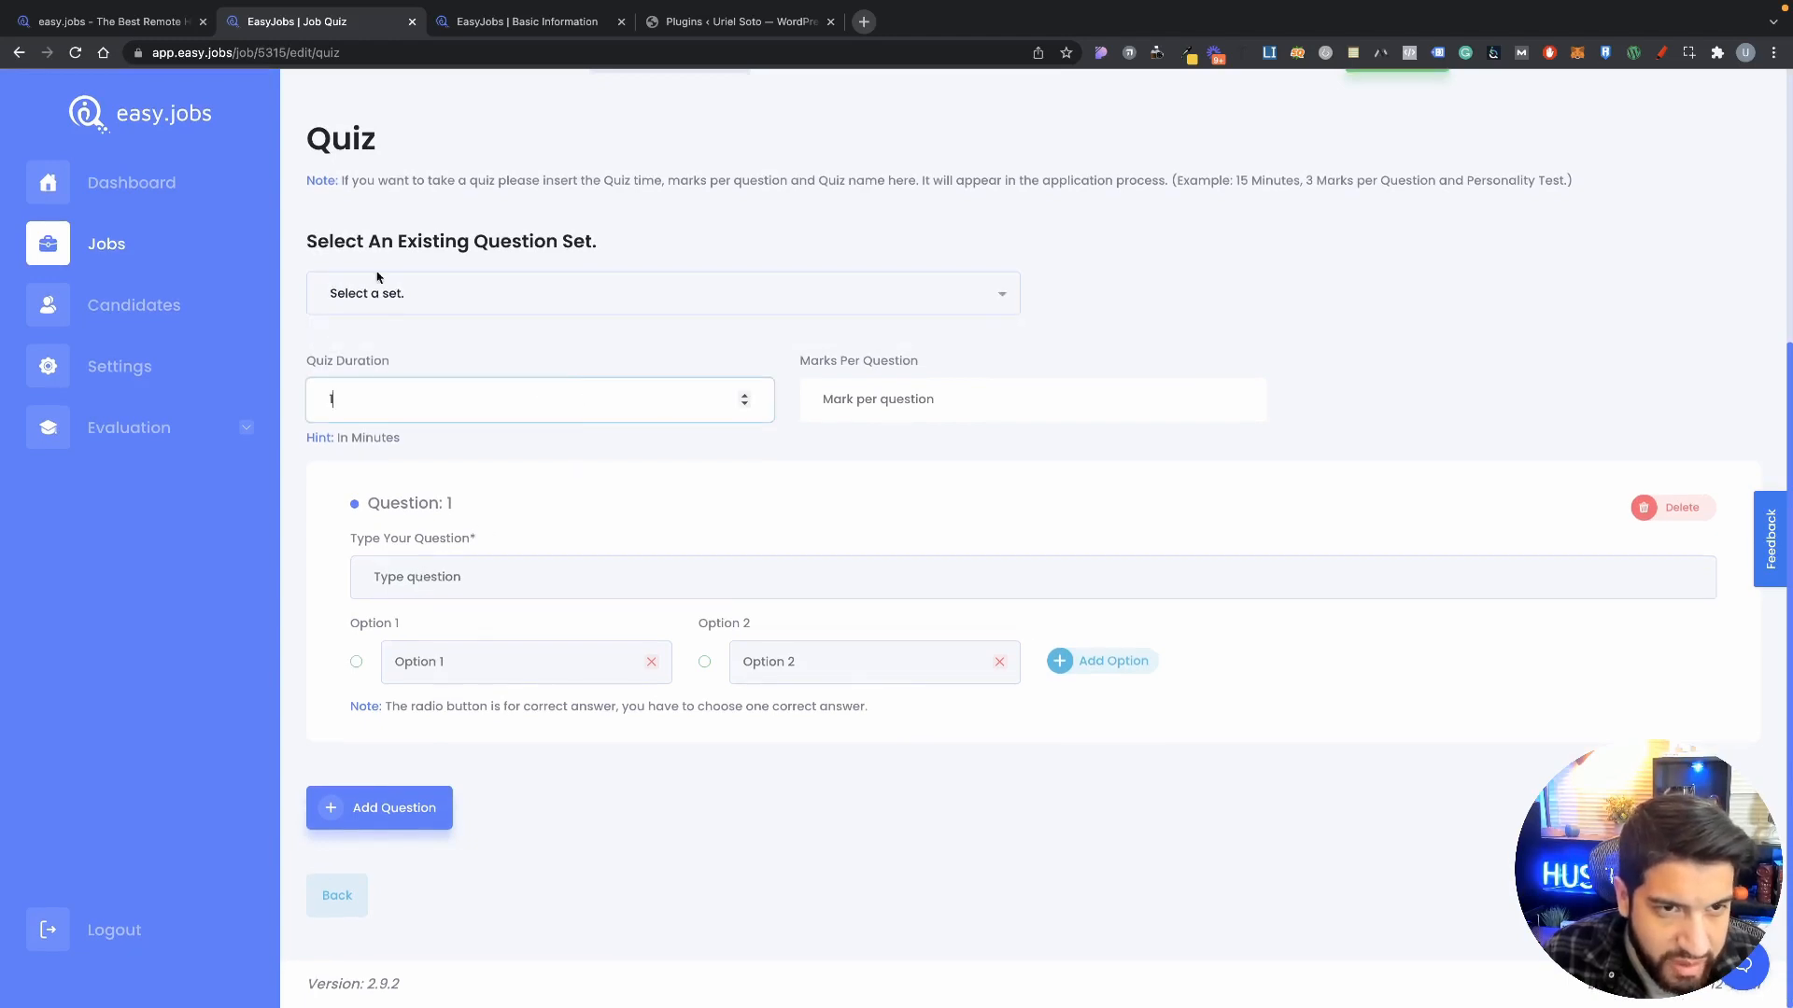
left_click(388, 302)
left_click(528, 313)
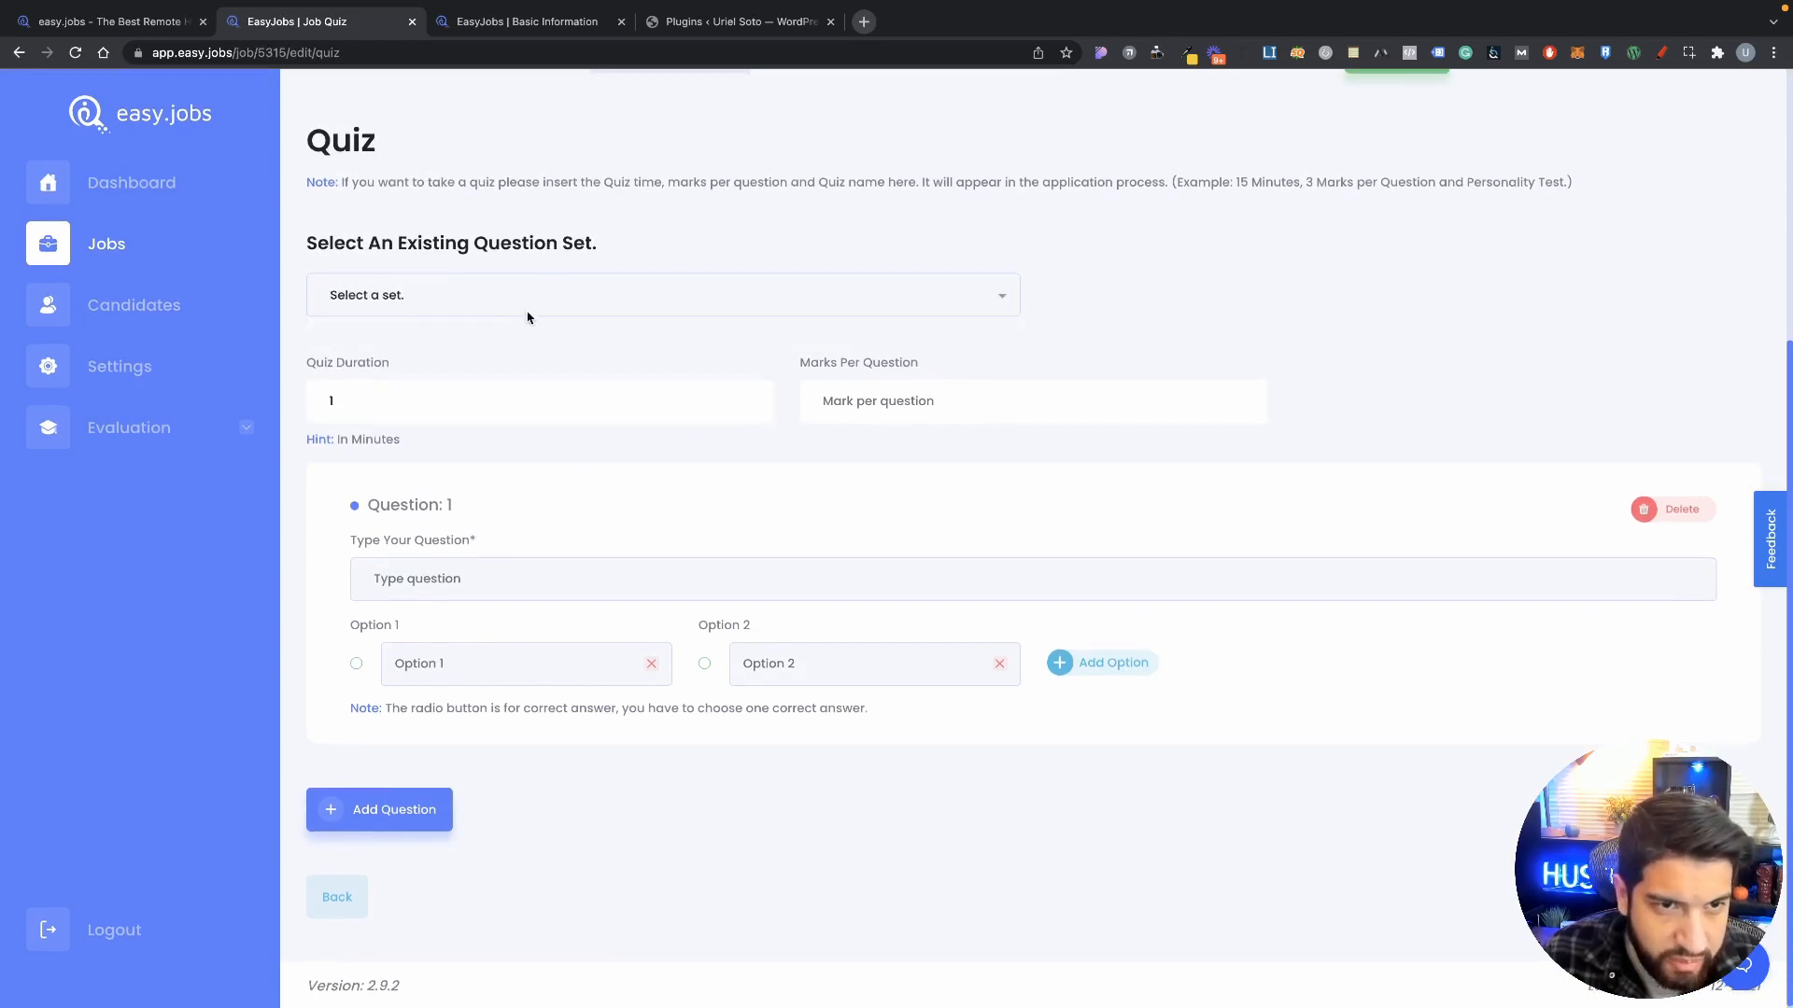
left_click(437, 580)
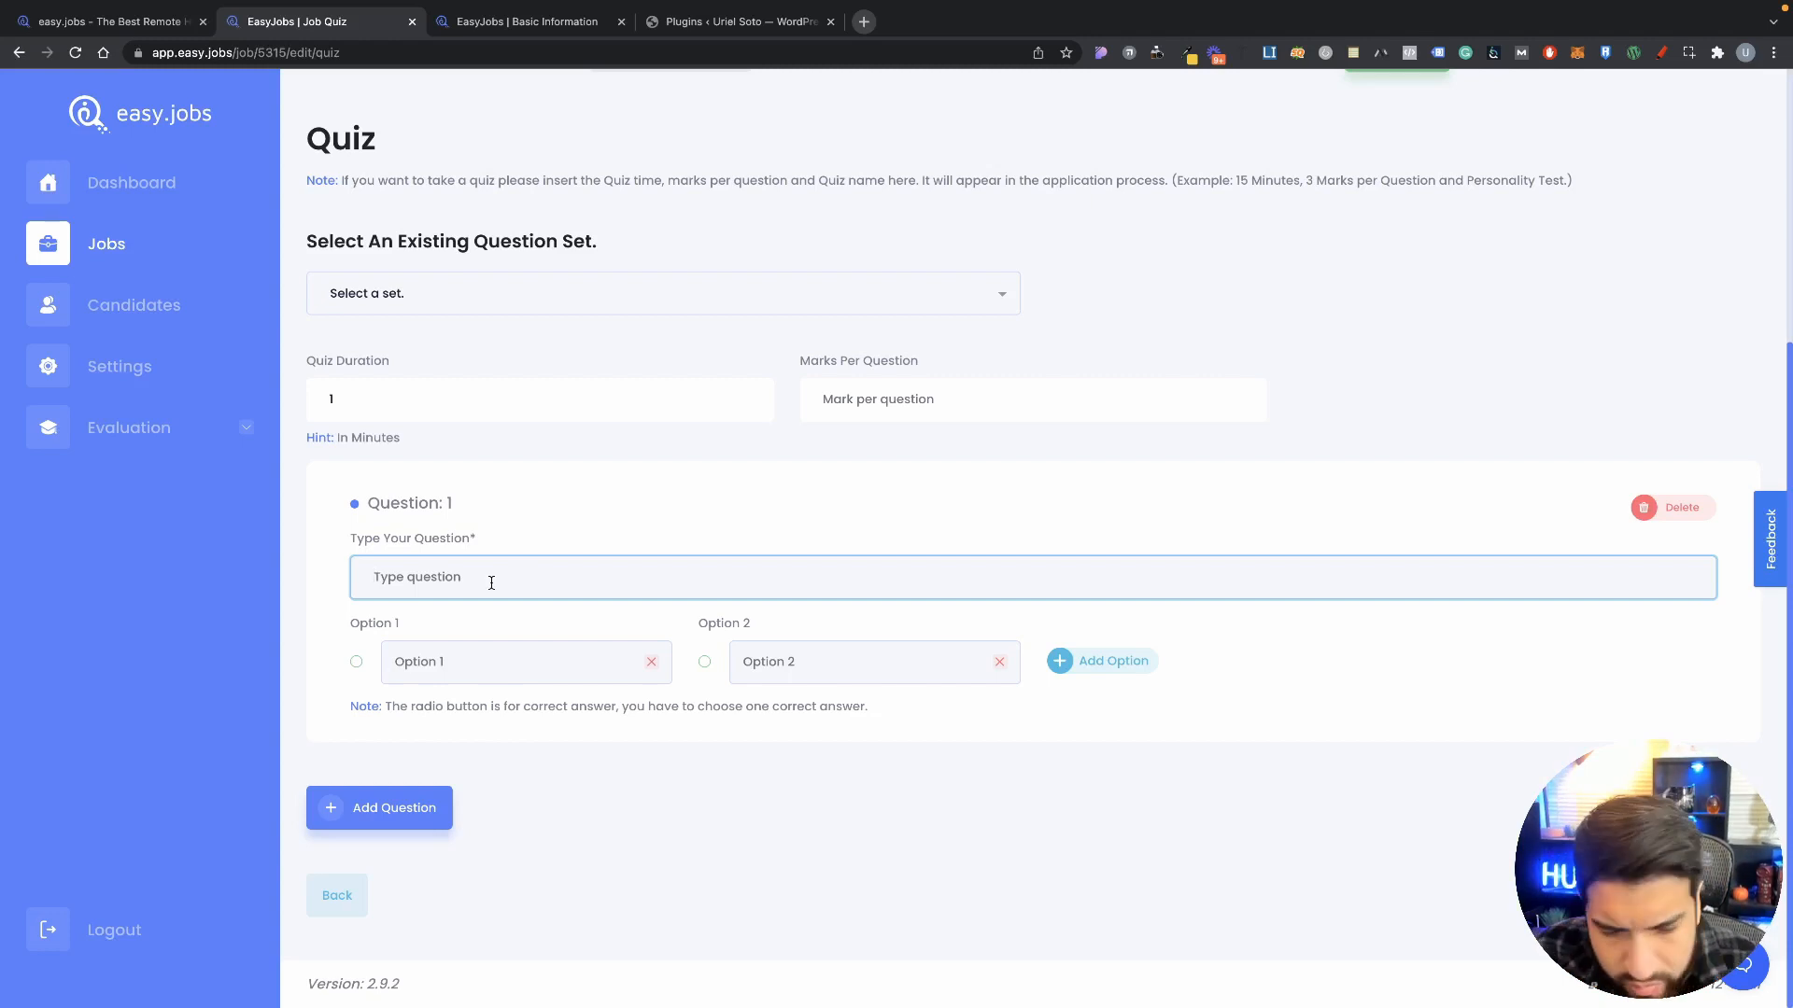
Step: Write Question 1 "How well do you work with others?" with options Great and Not so well
type("How well do you work with ot")
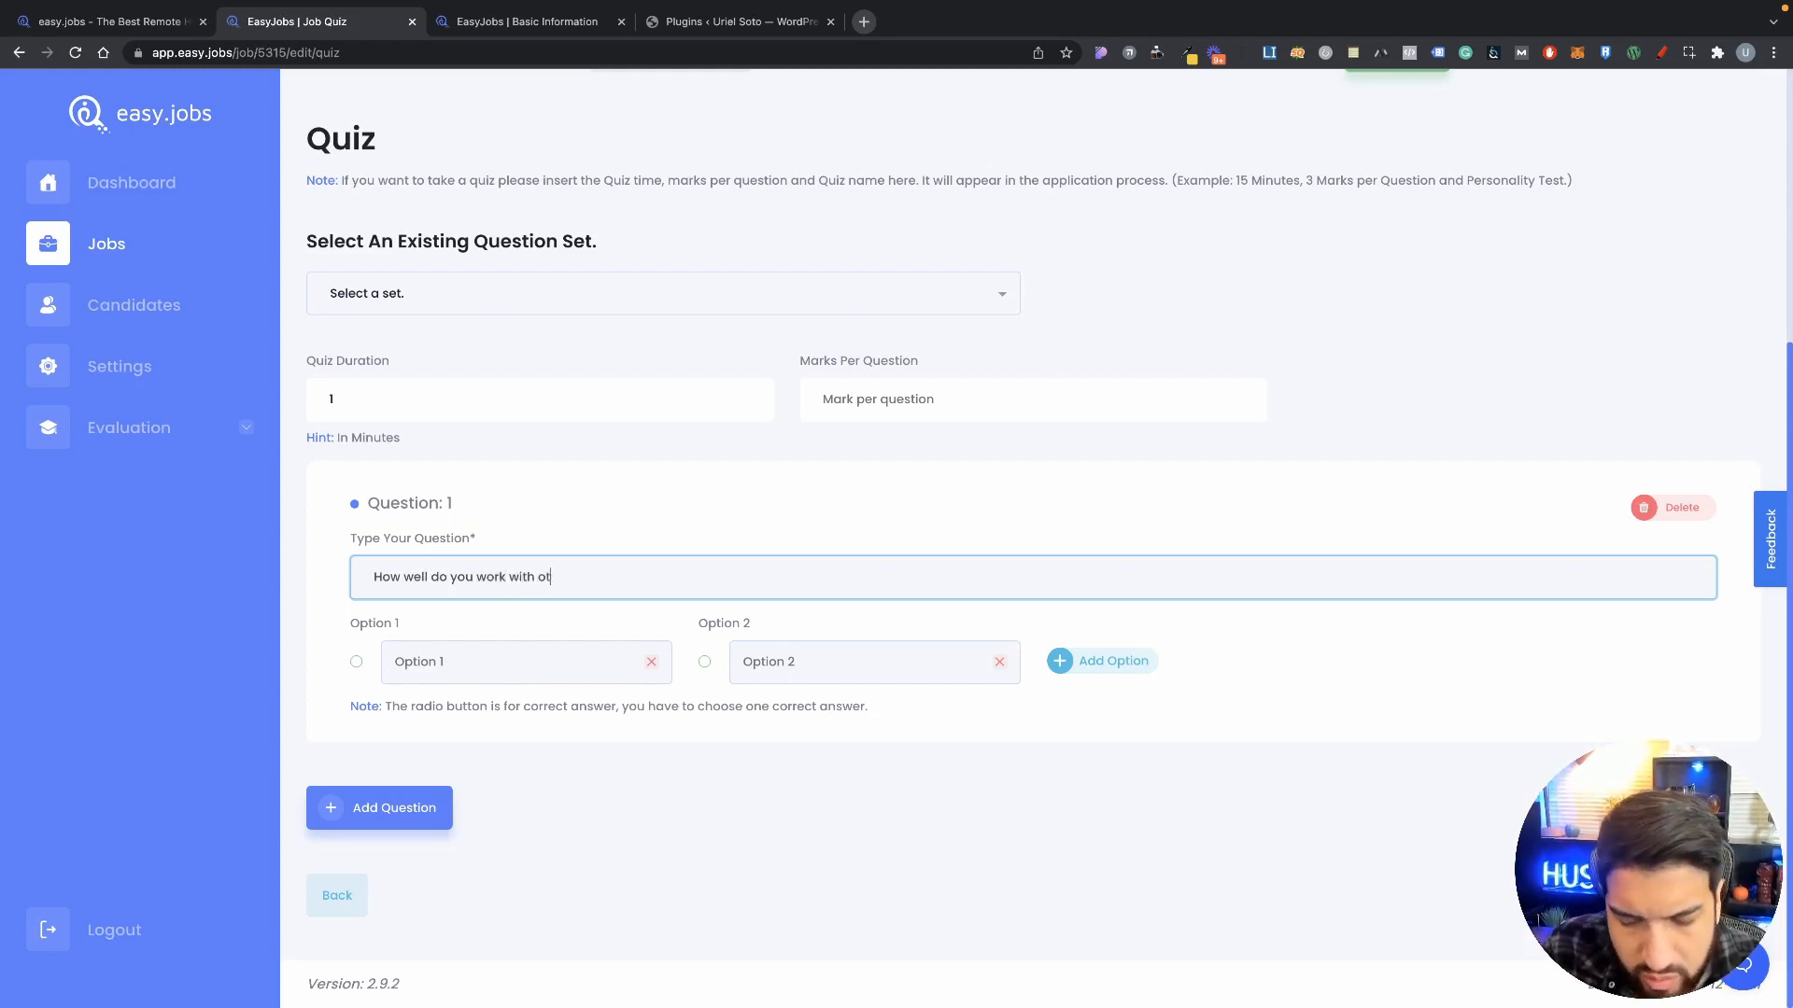
type("hers?")
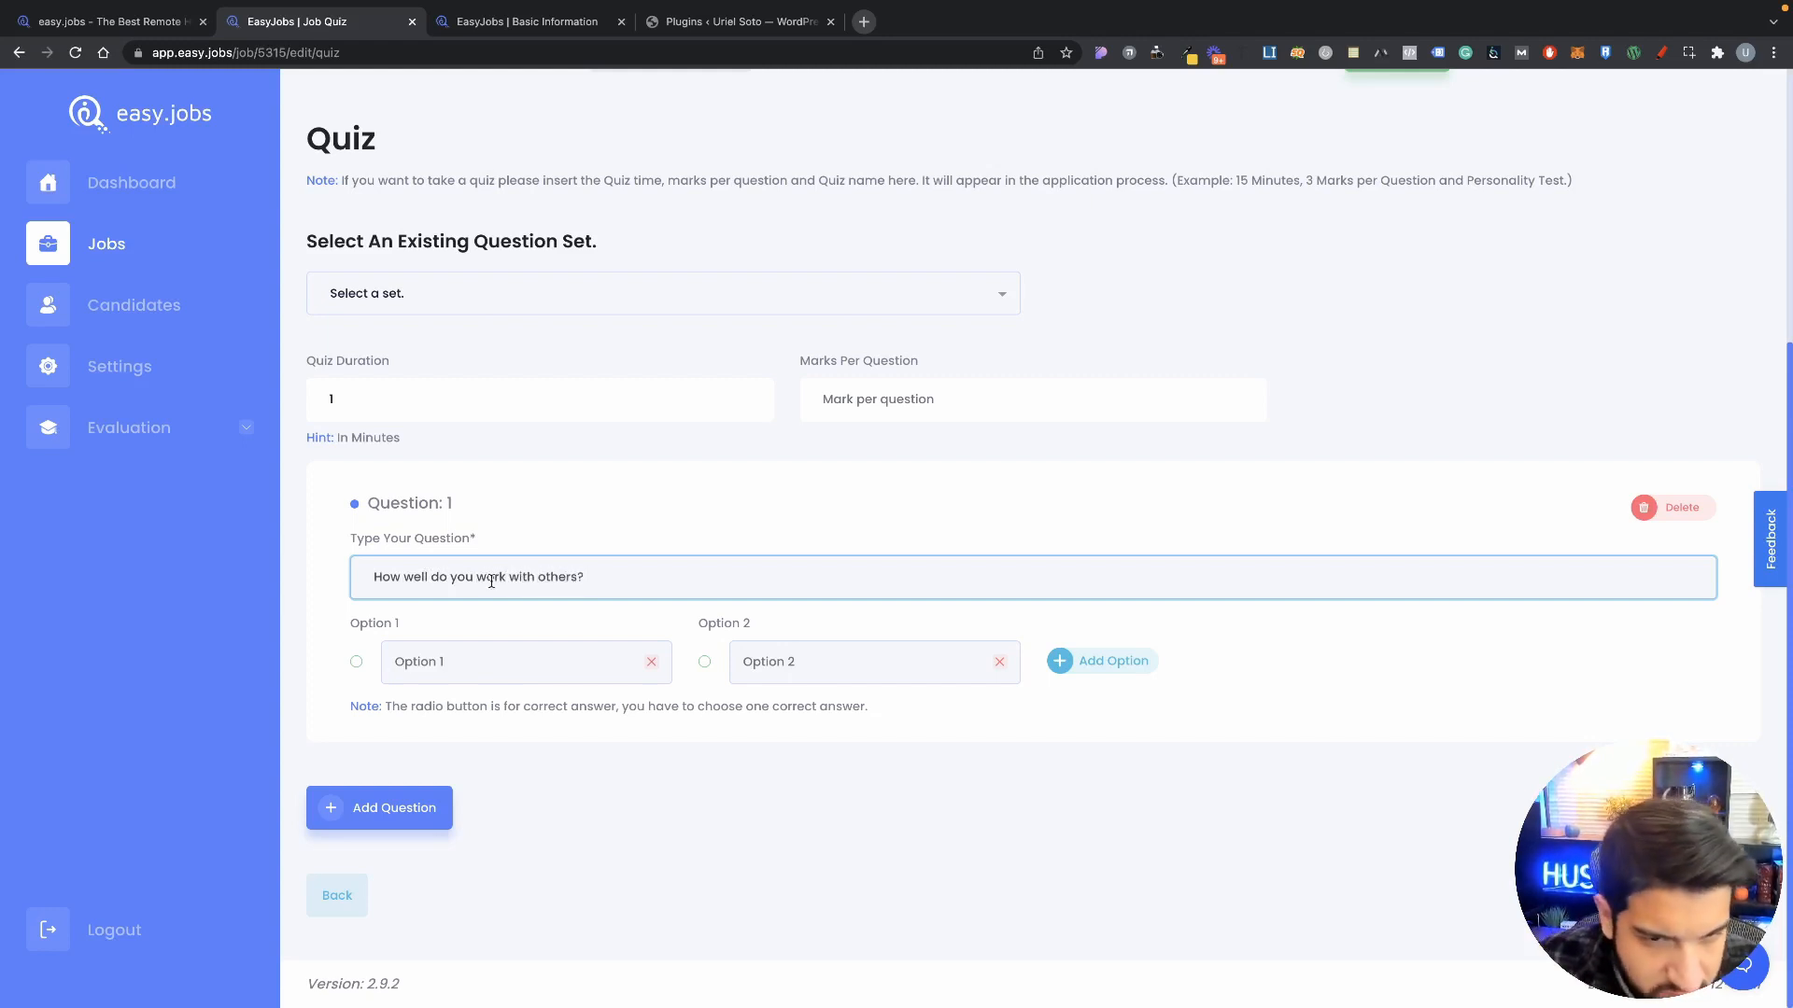
left_click(504, 654)
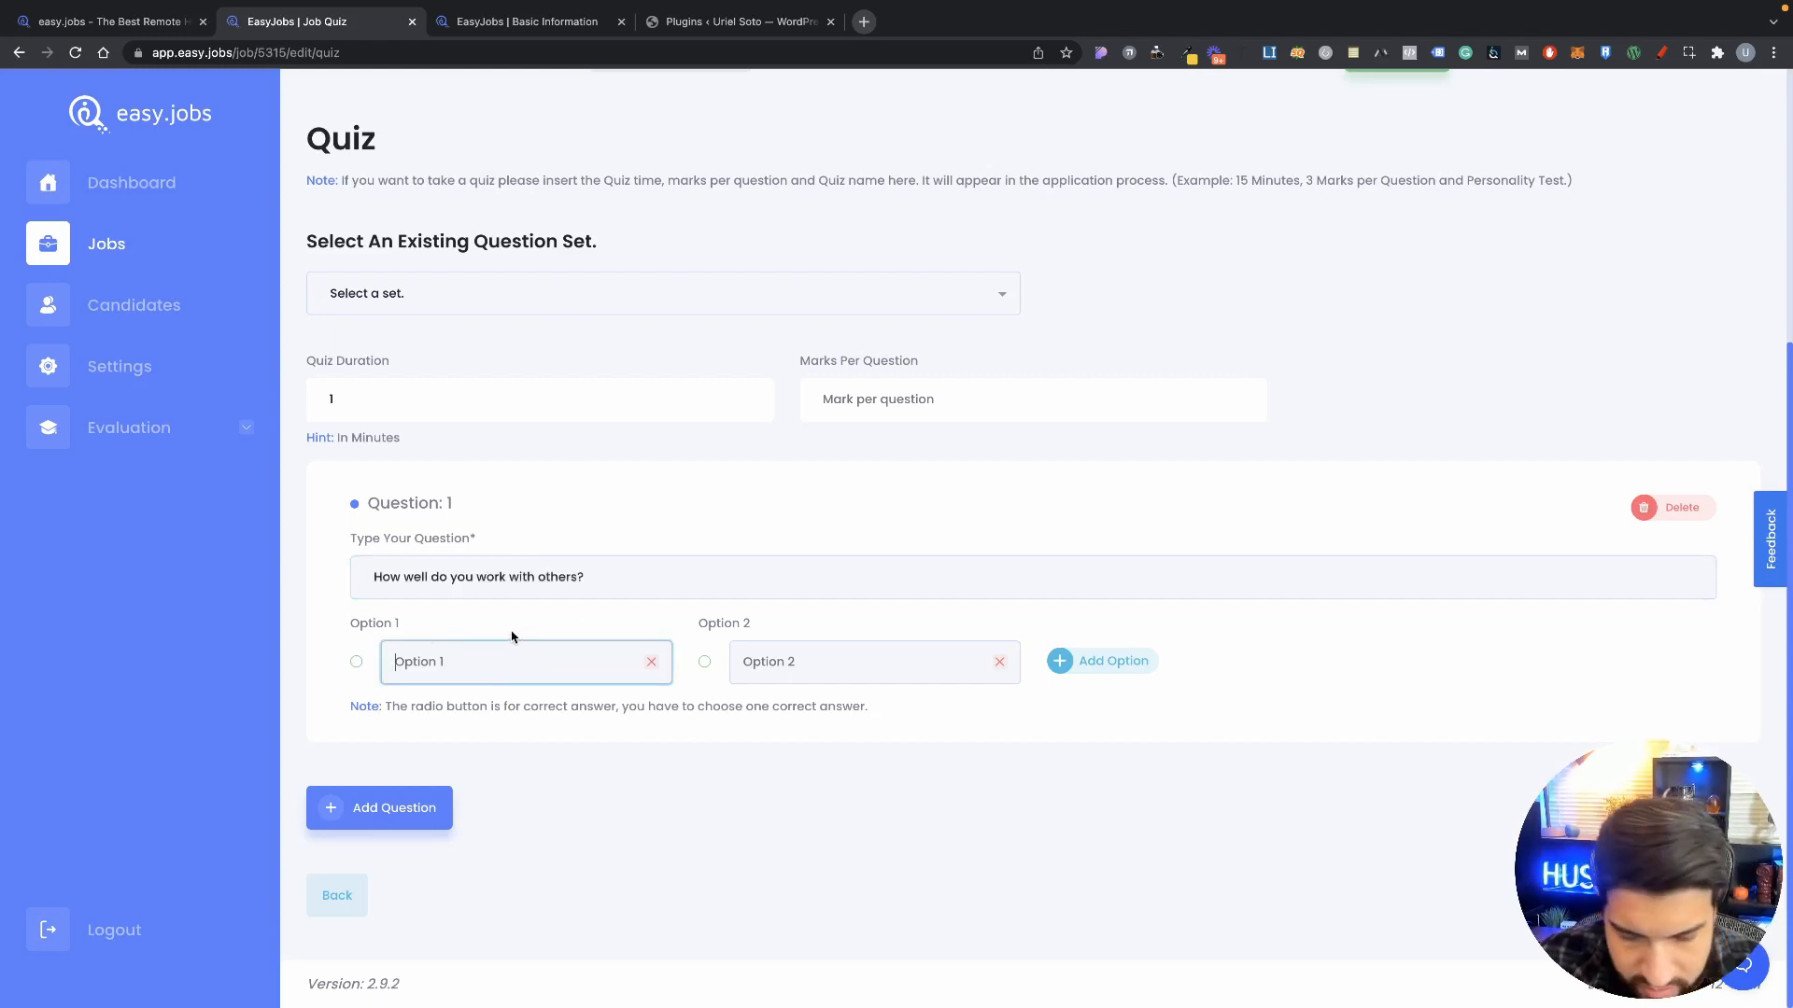
type("Great")
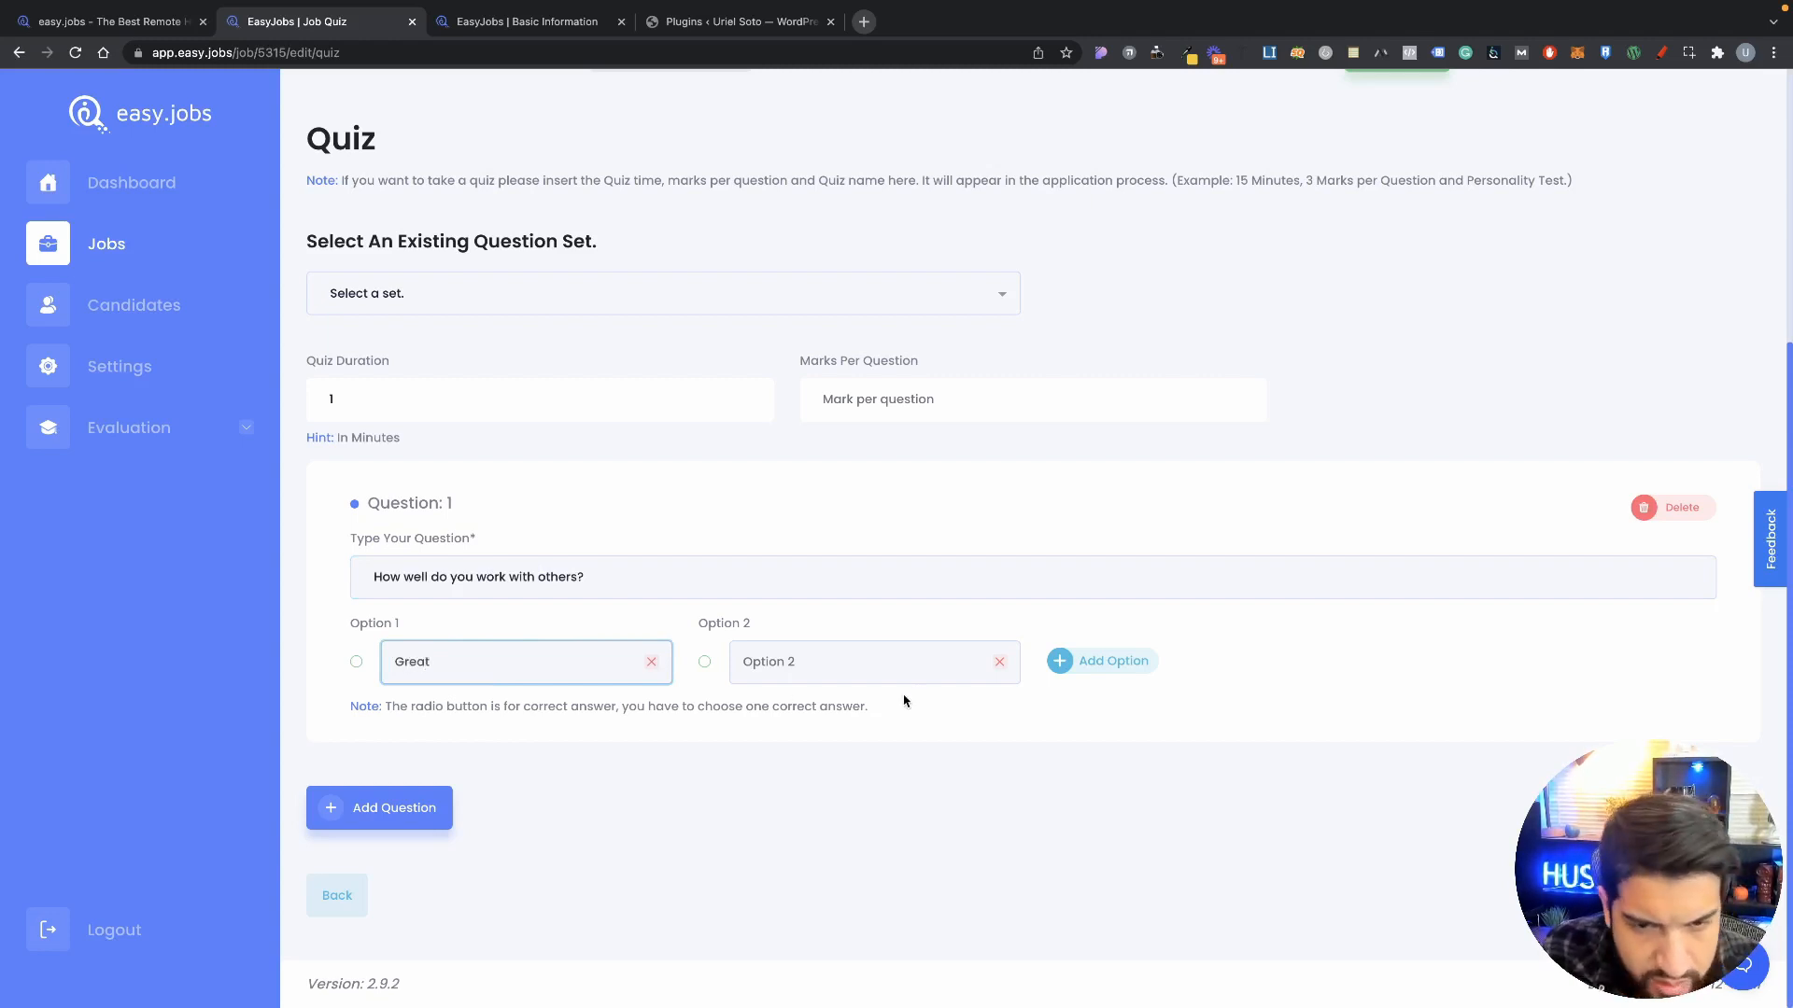
left_click(902, 668)
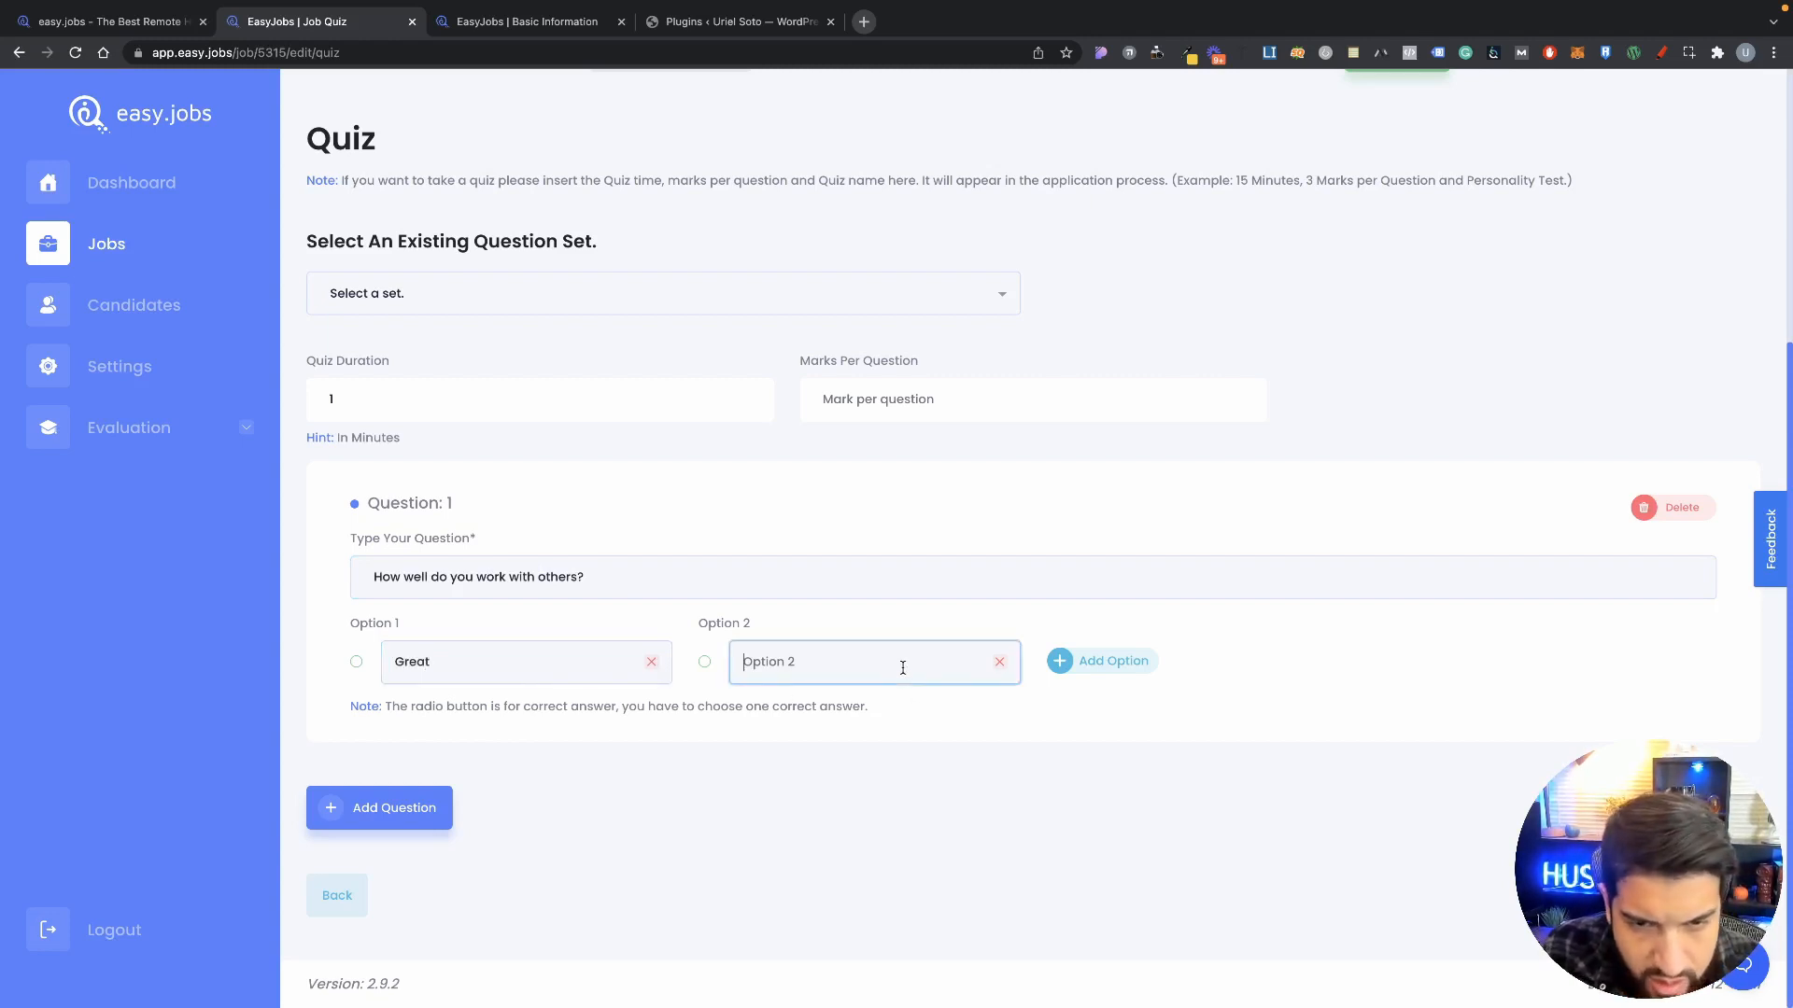
type("Not so well")
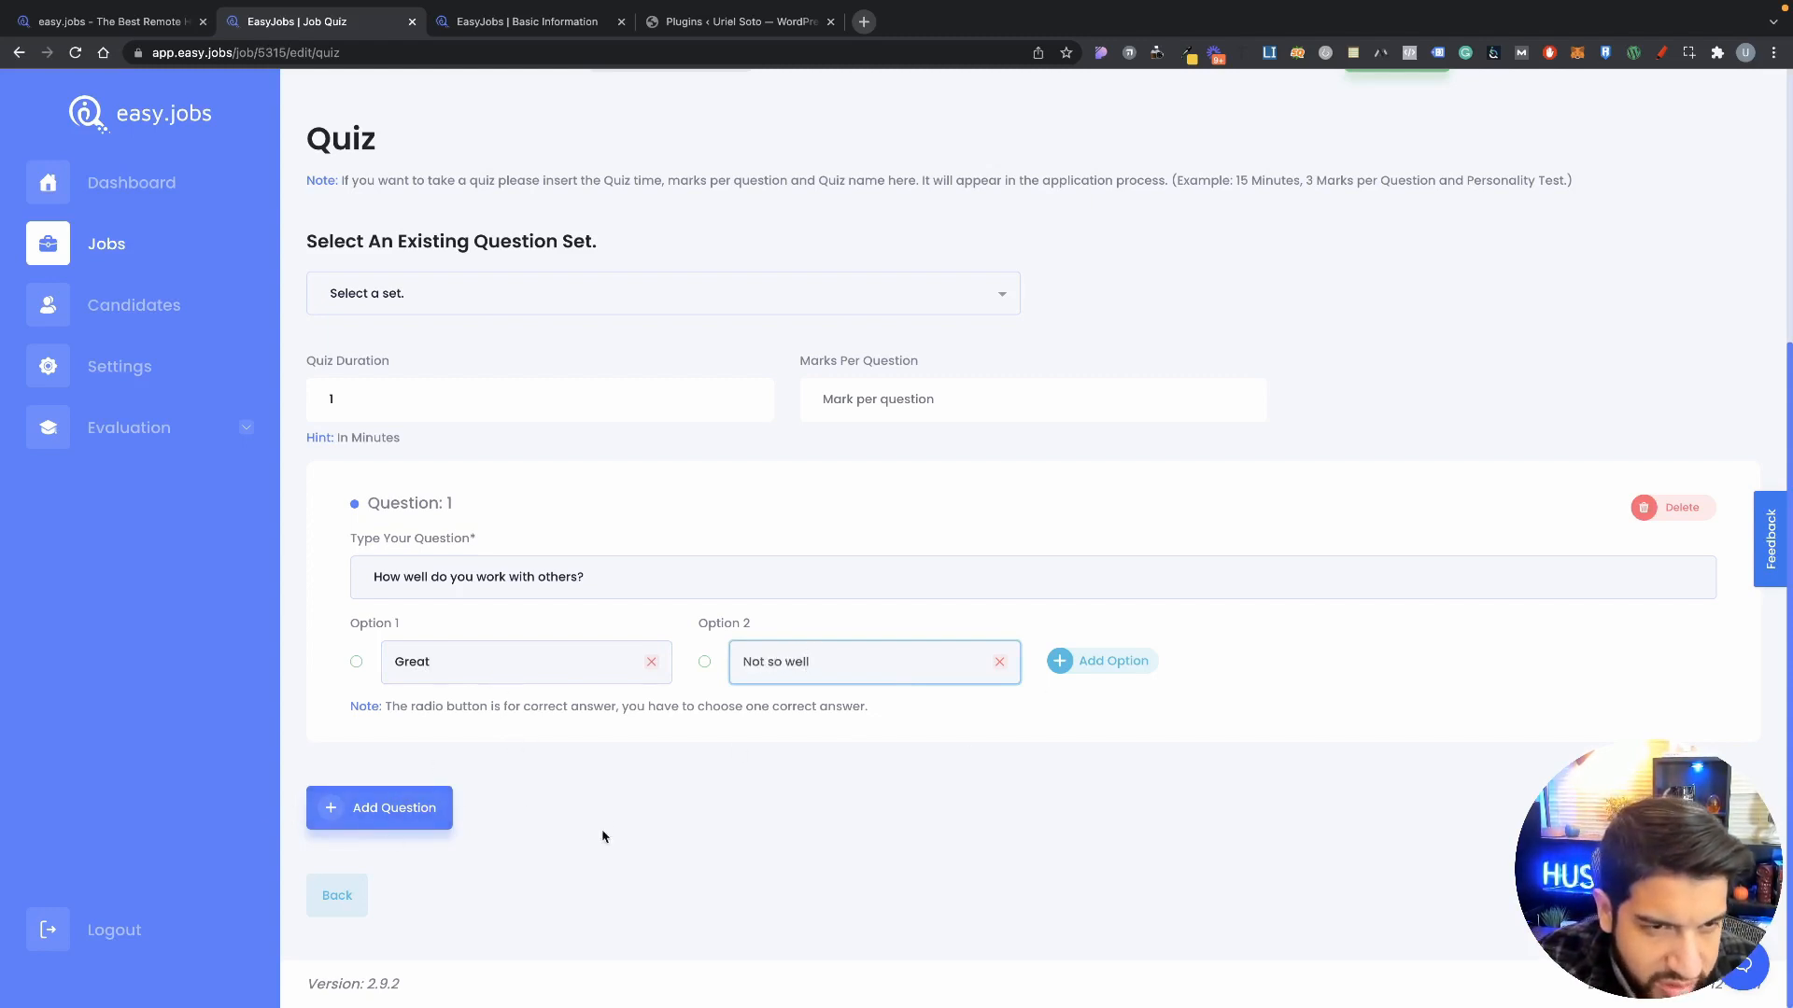
Step: Mark Great as the correct answer and add a second question
left_click(401, 809)
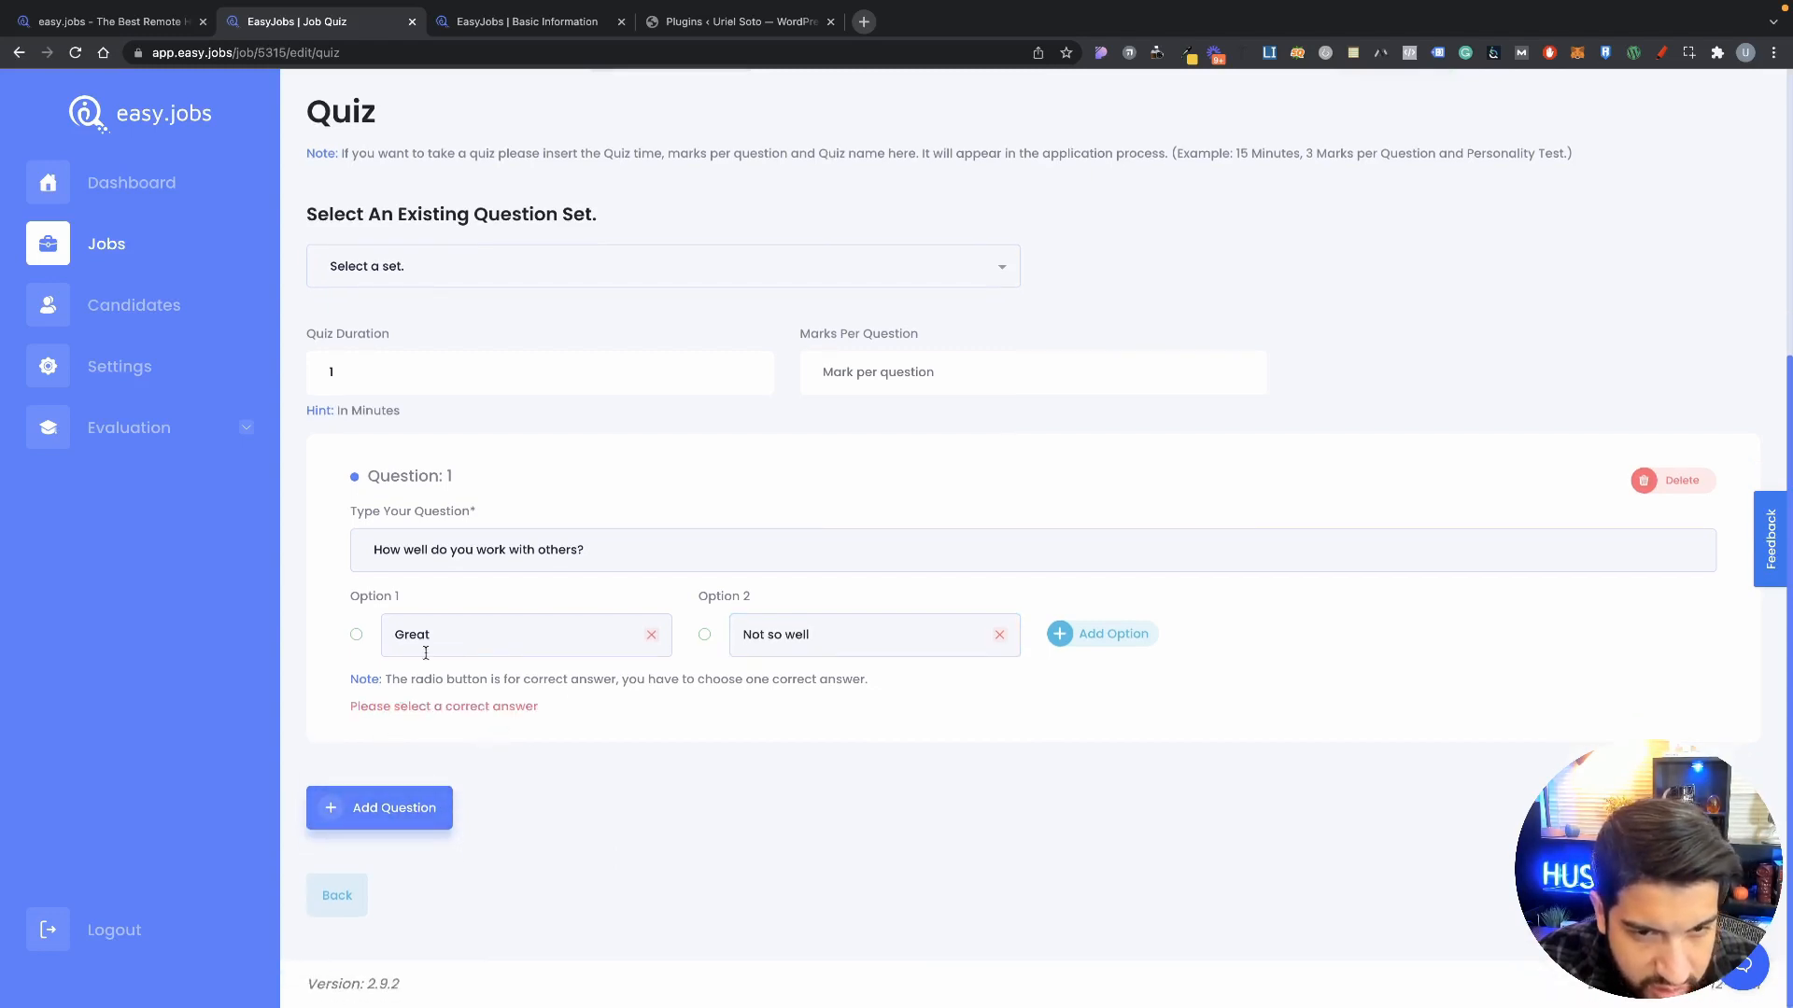
left_click(355, 640)
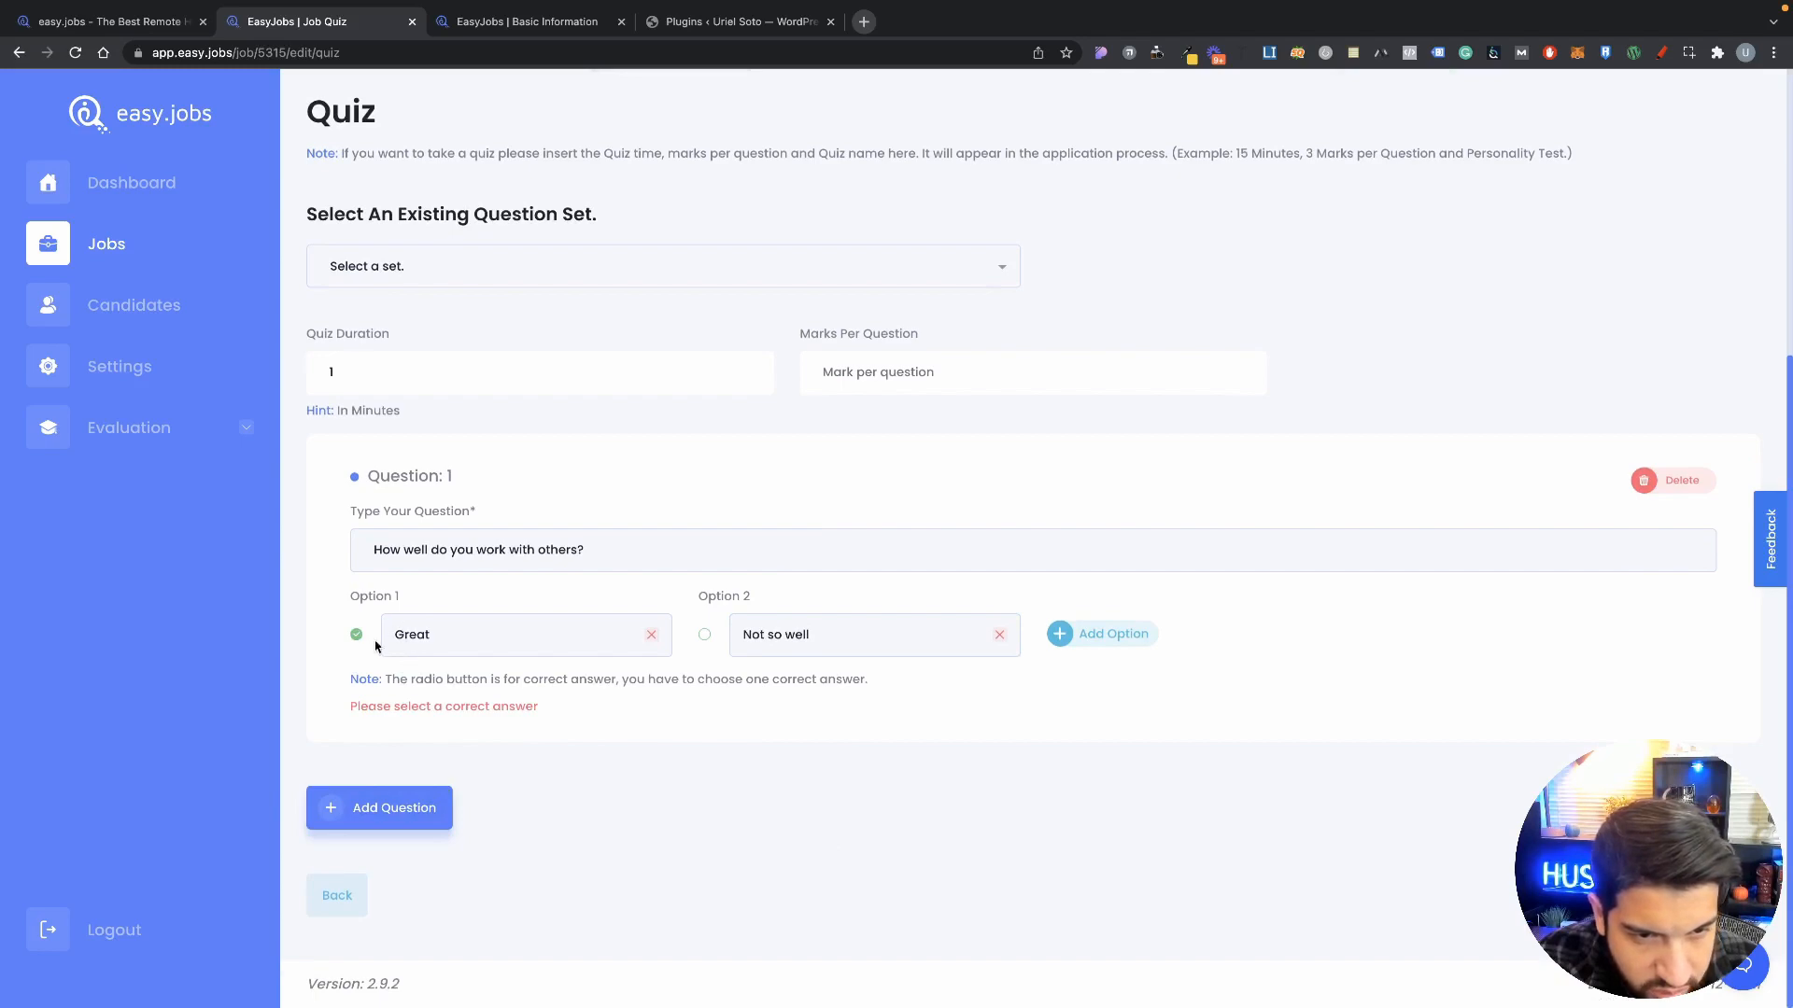
left_click(441, 809)
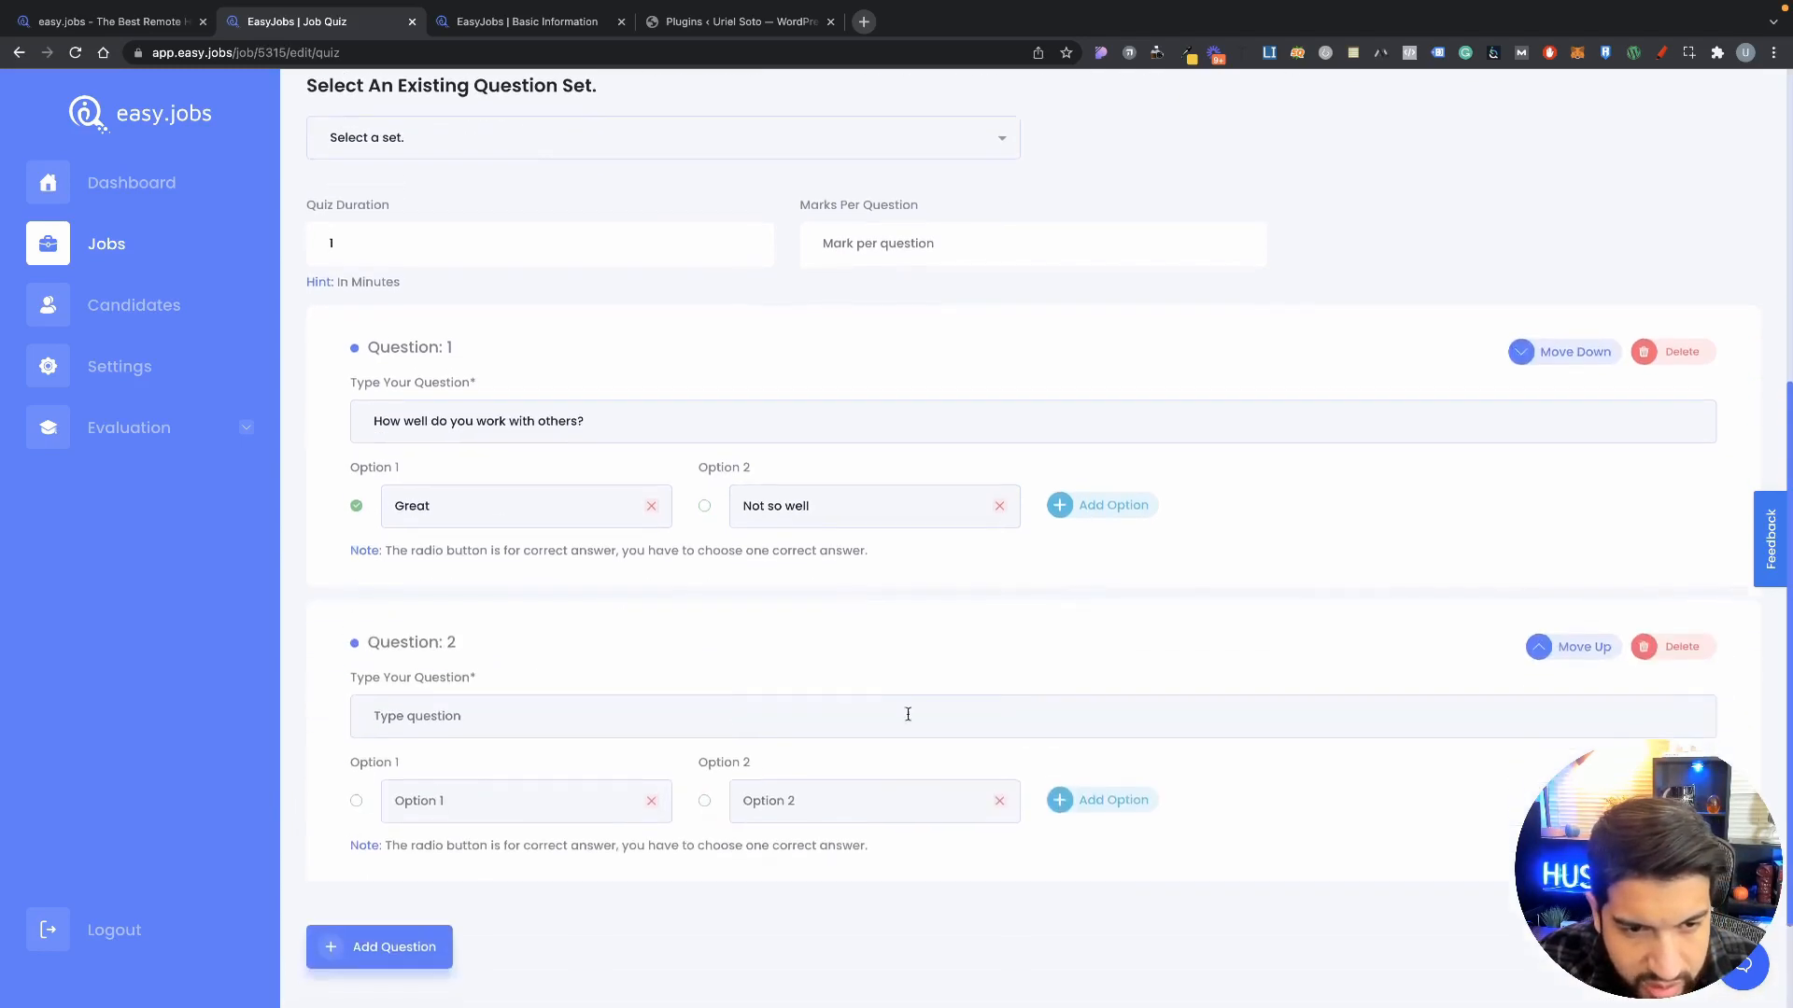
Step: Delete the empty Question 2 and confirm the deletion
left_click(1699, 655)
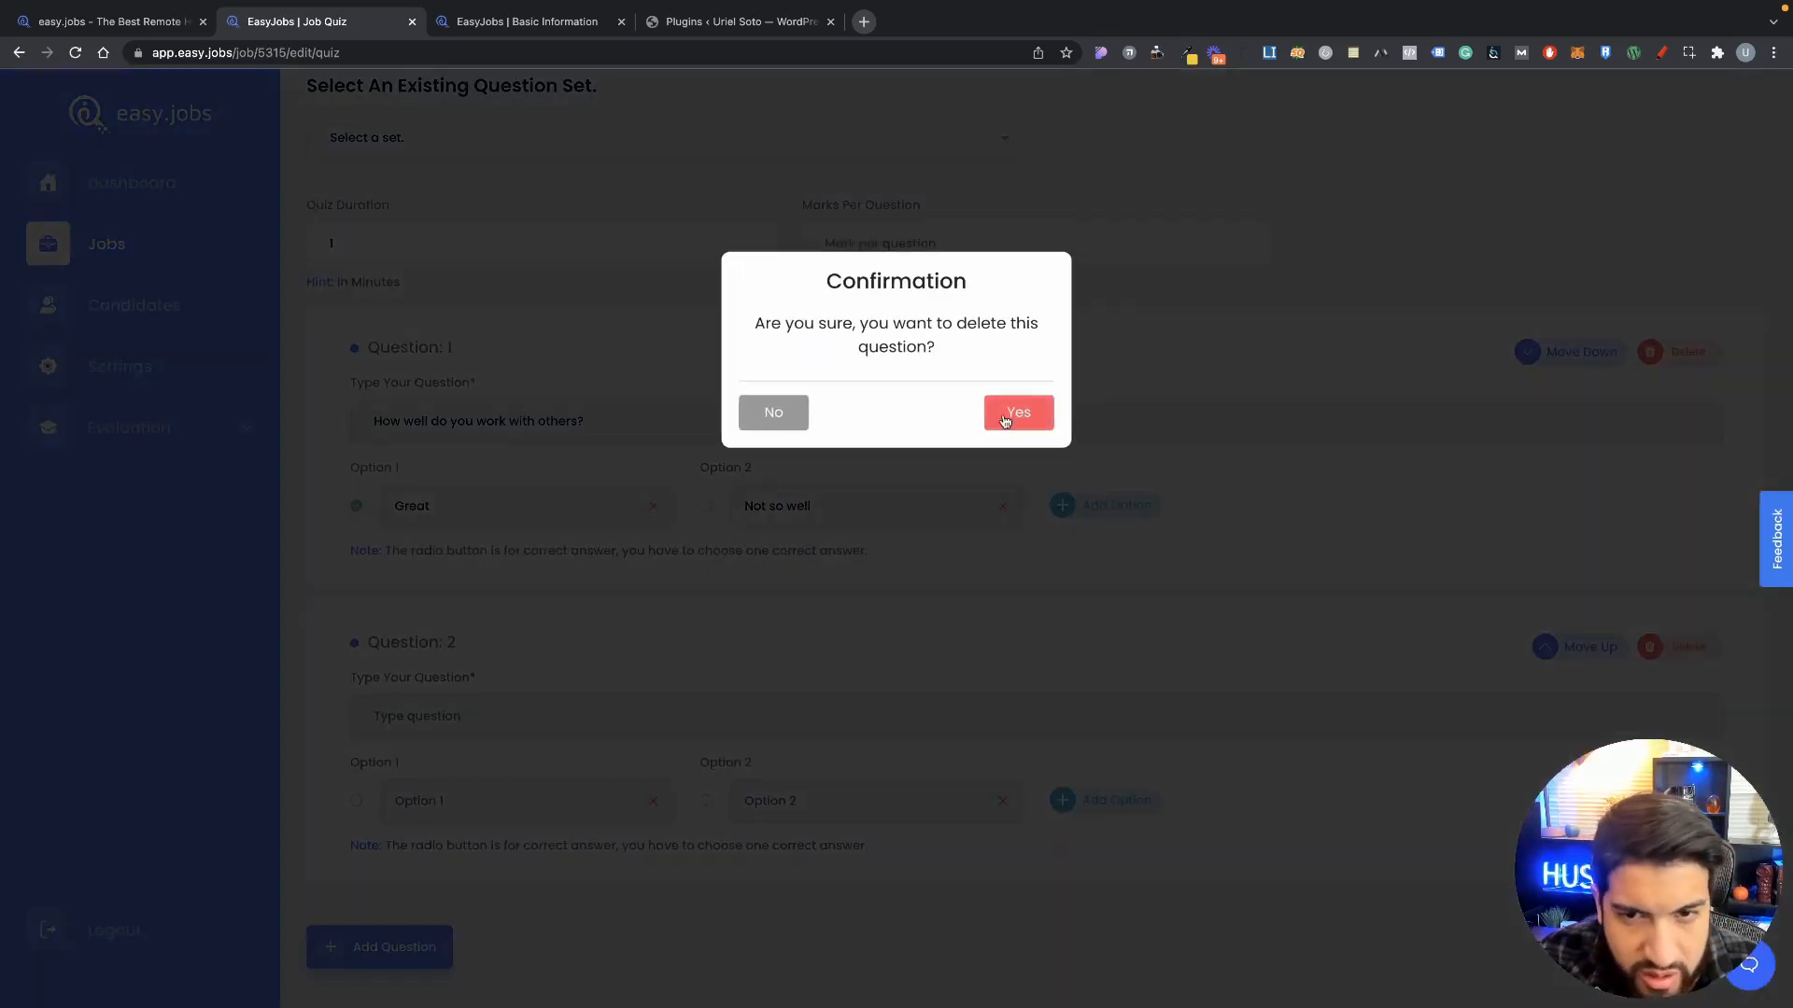
left_click(1020, 411)
scroll(1068, 580, "down", 4)
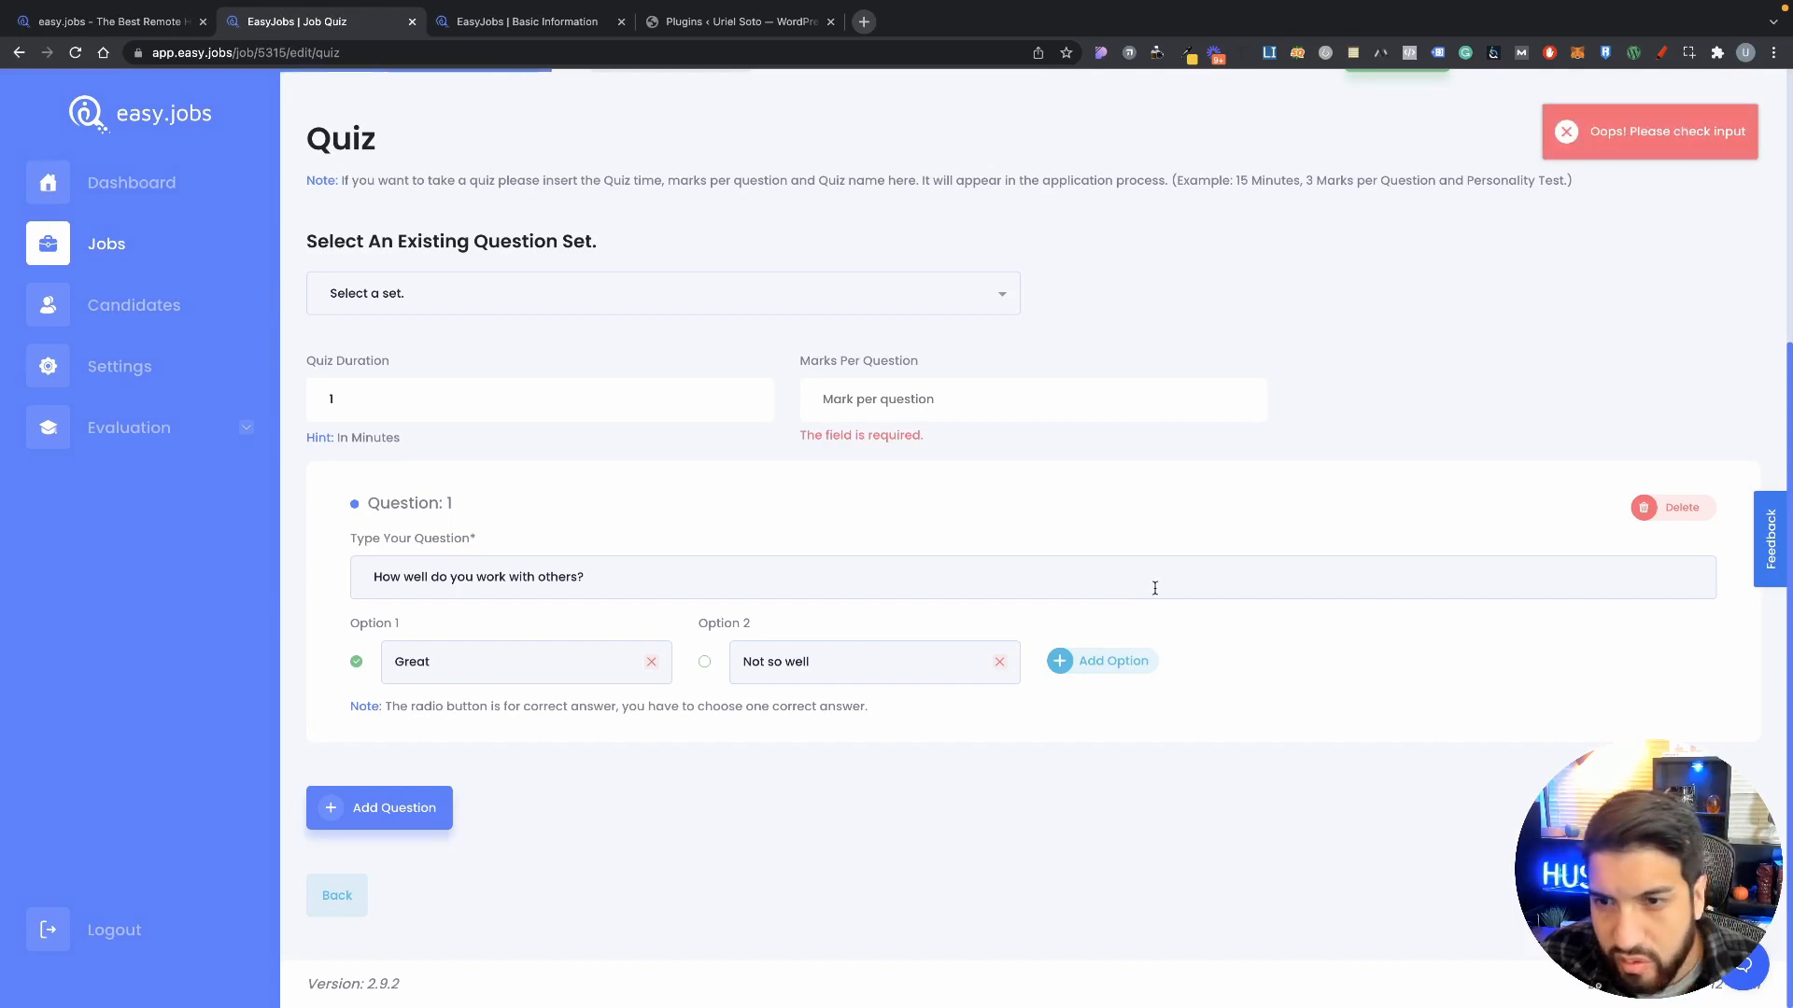
Step: Set Marks Per Question to 1 and save the quiz
left_click(919, 401)
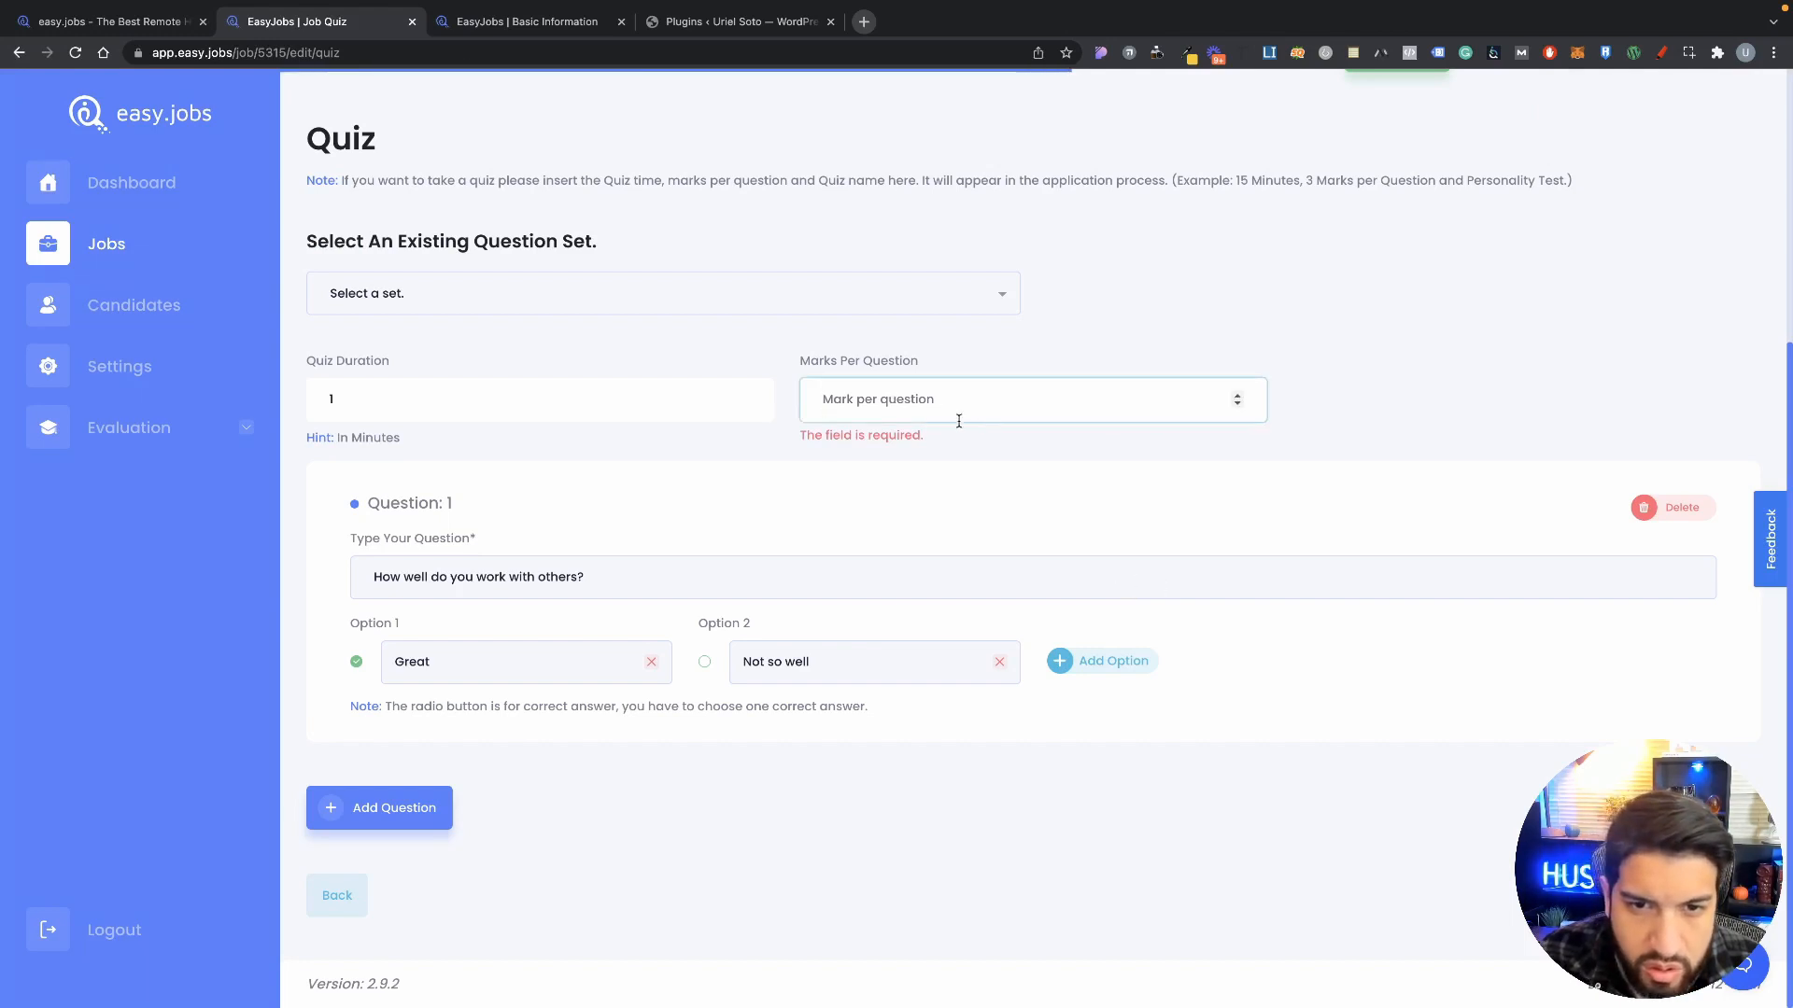
left_click(1238, 396)
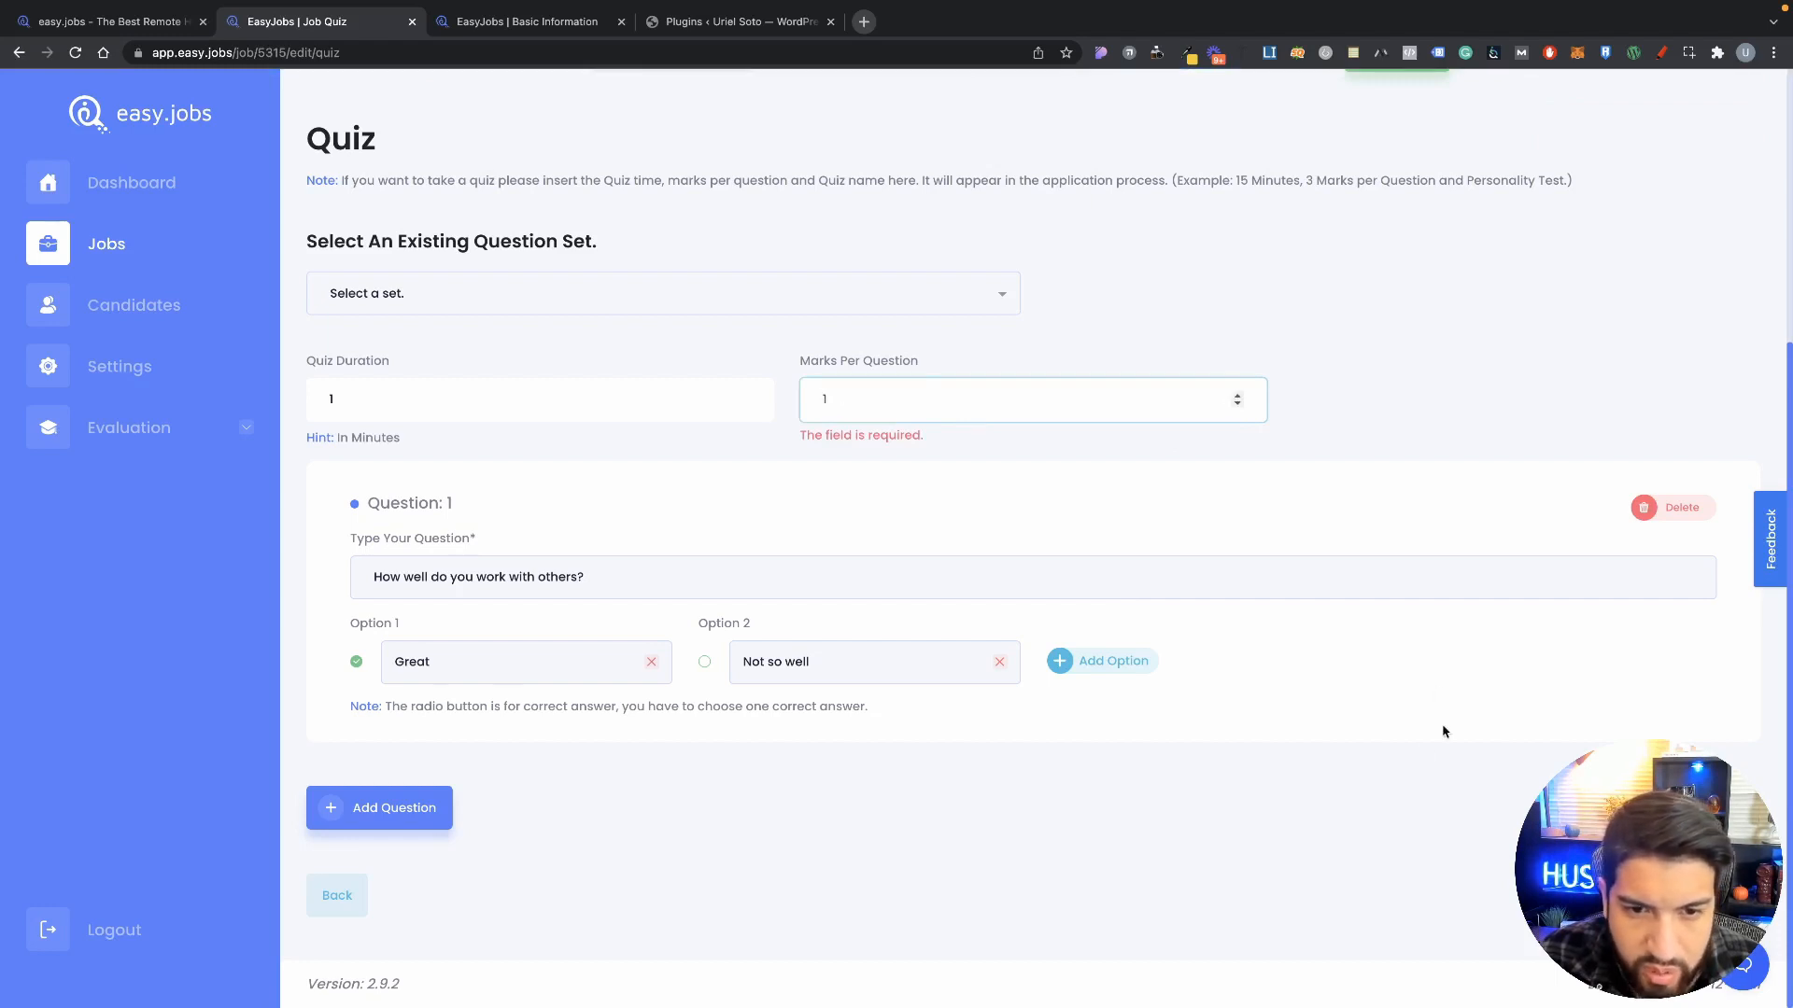
left_click(1358, 791)
left_click(1680, 895)
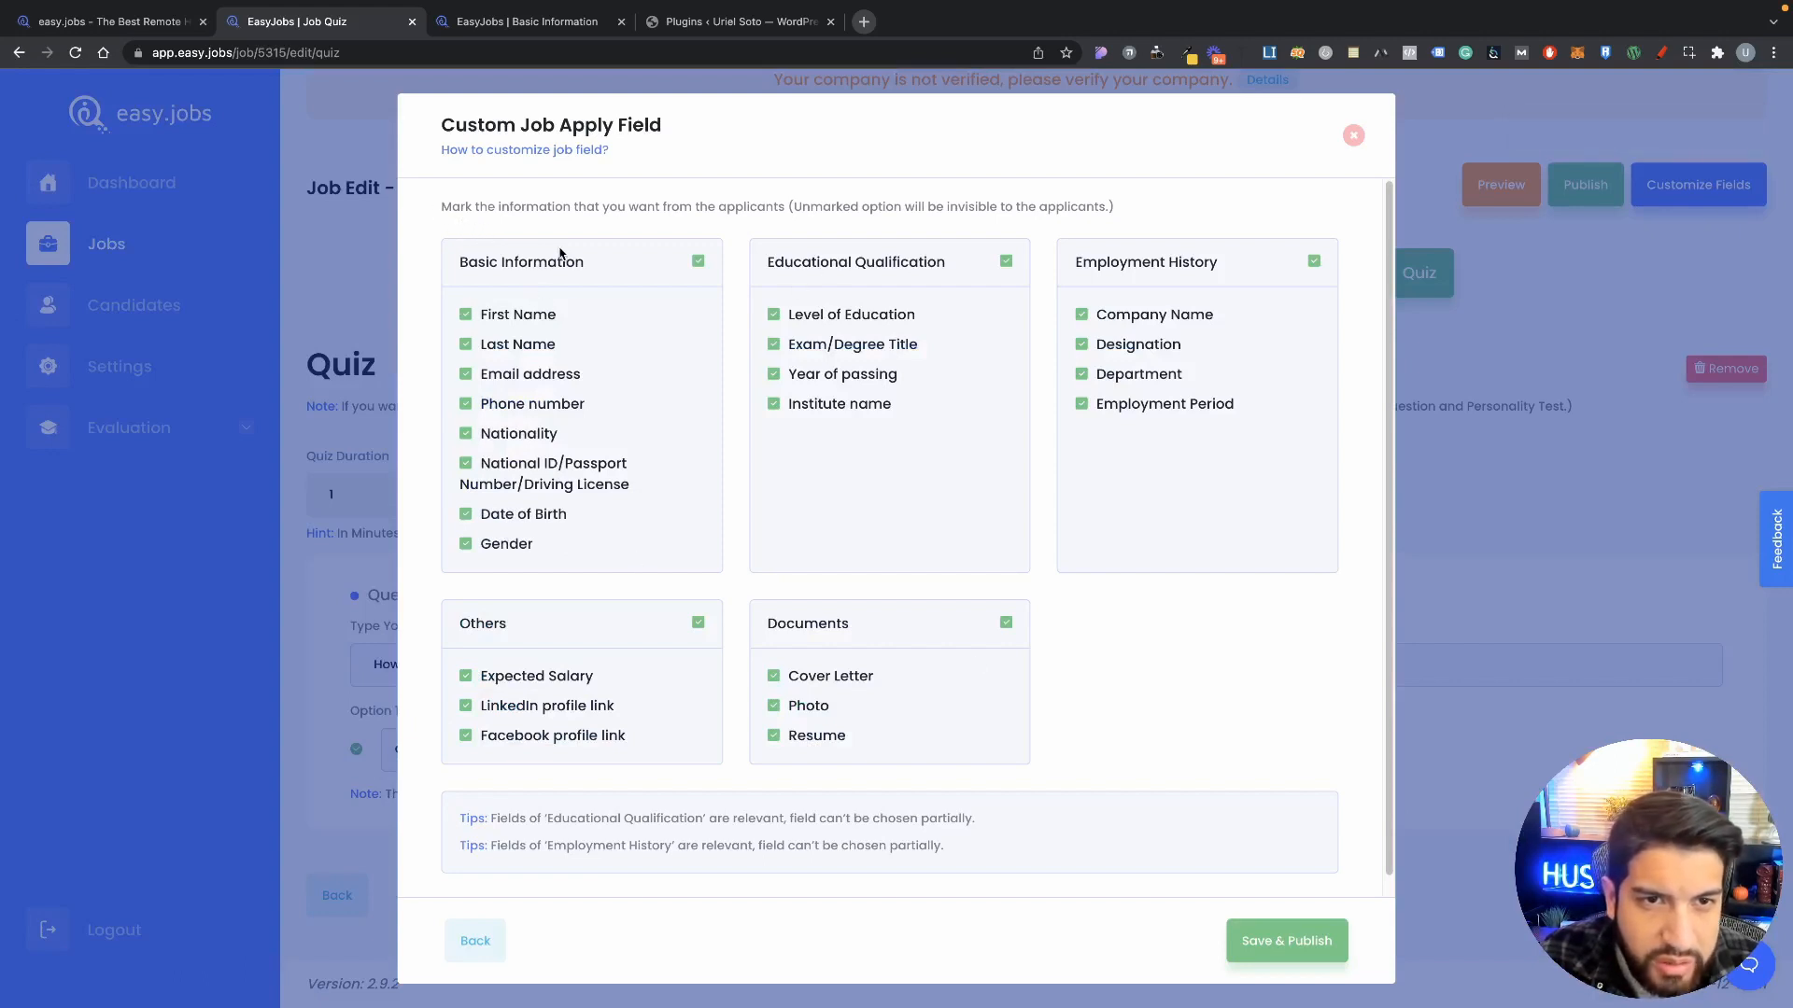
Step: Untick National ID/Passport/Driving License in Custom Job Apply Field and choose Save & Publish
scroll(602, 508, "down", 1)
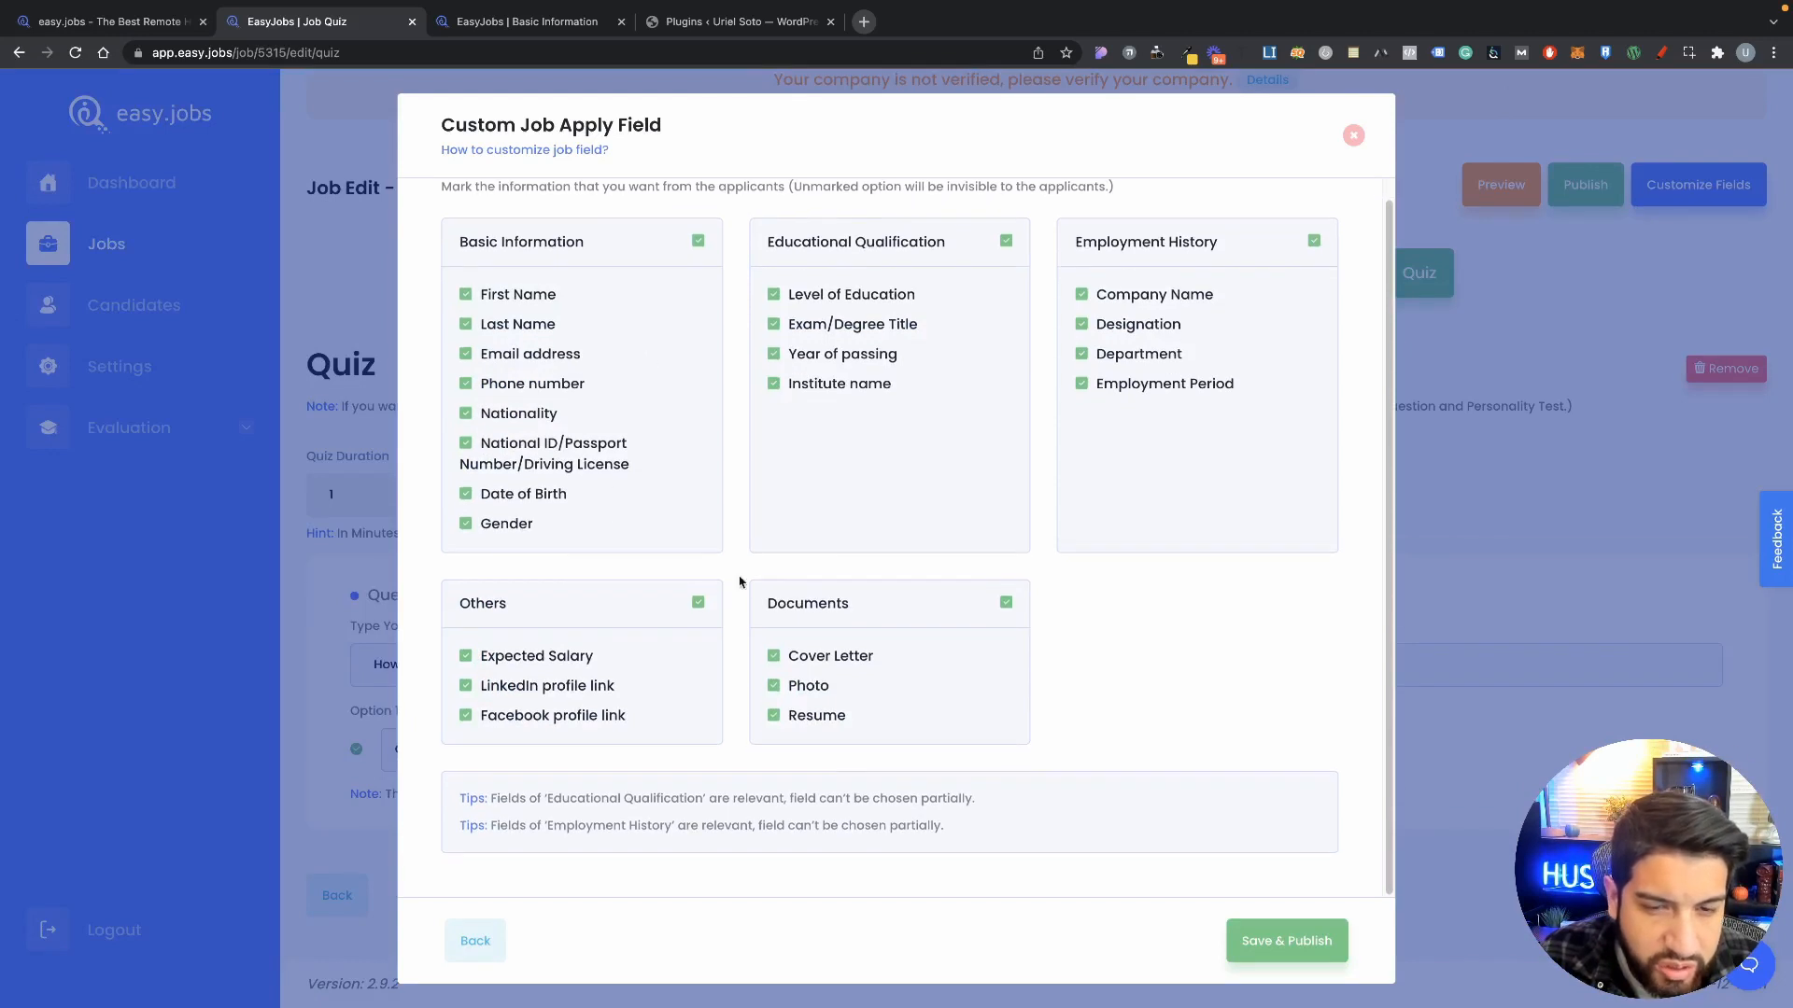
scroll(848, 608, "up", 1)
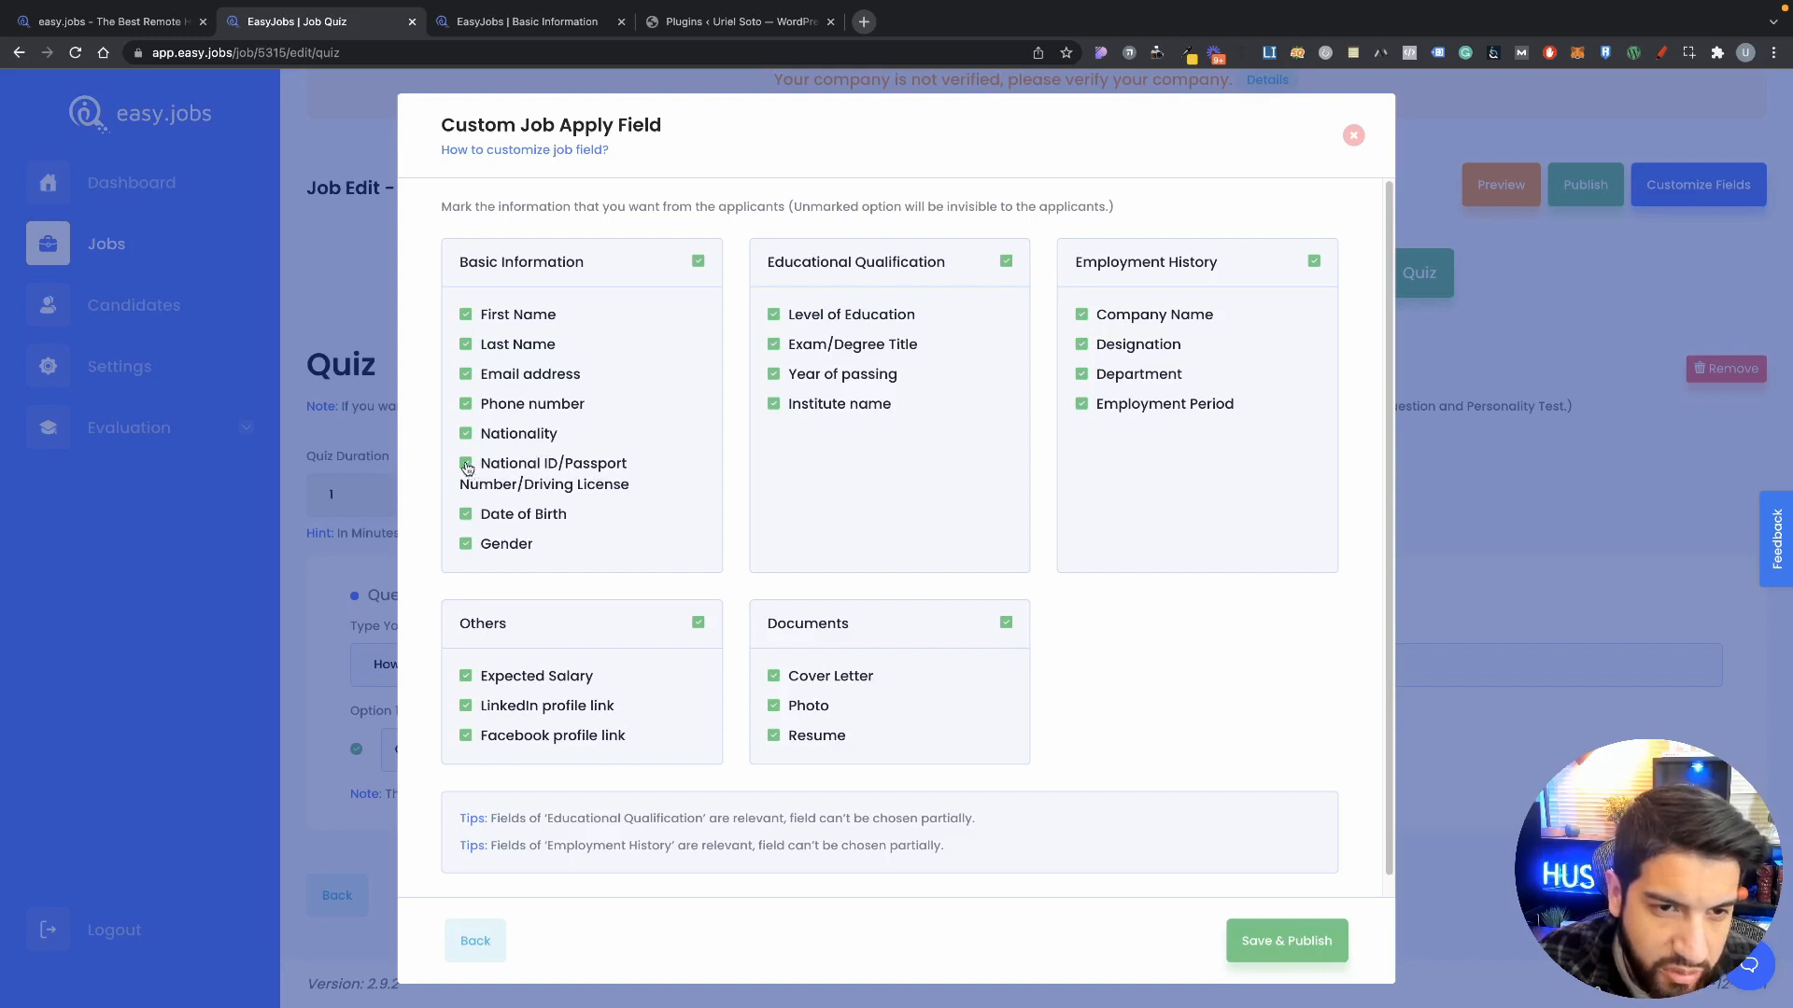
left_click(466, 464)
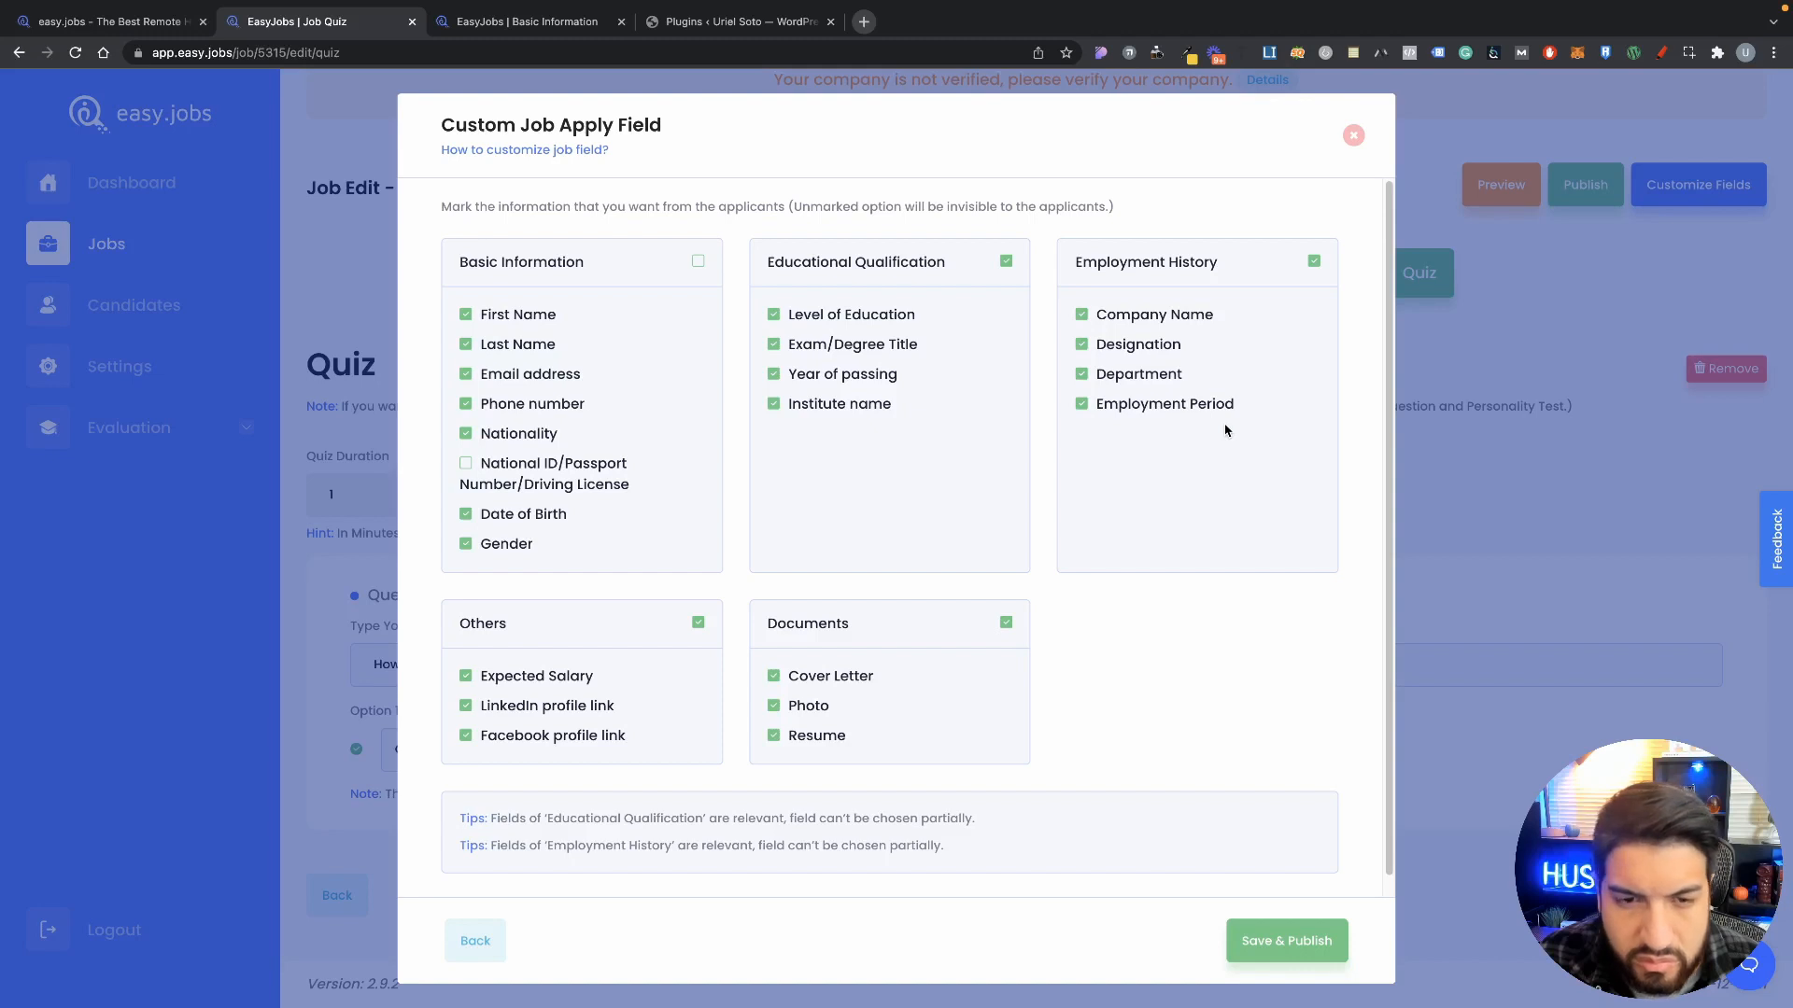
scroll(857, 550, "down", 1)
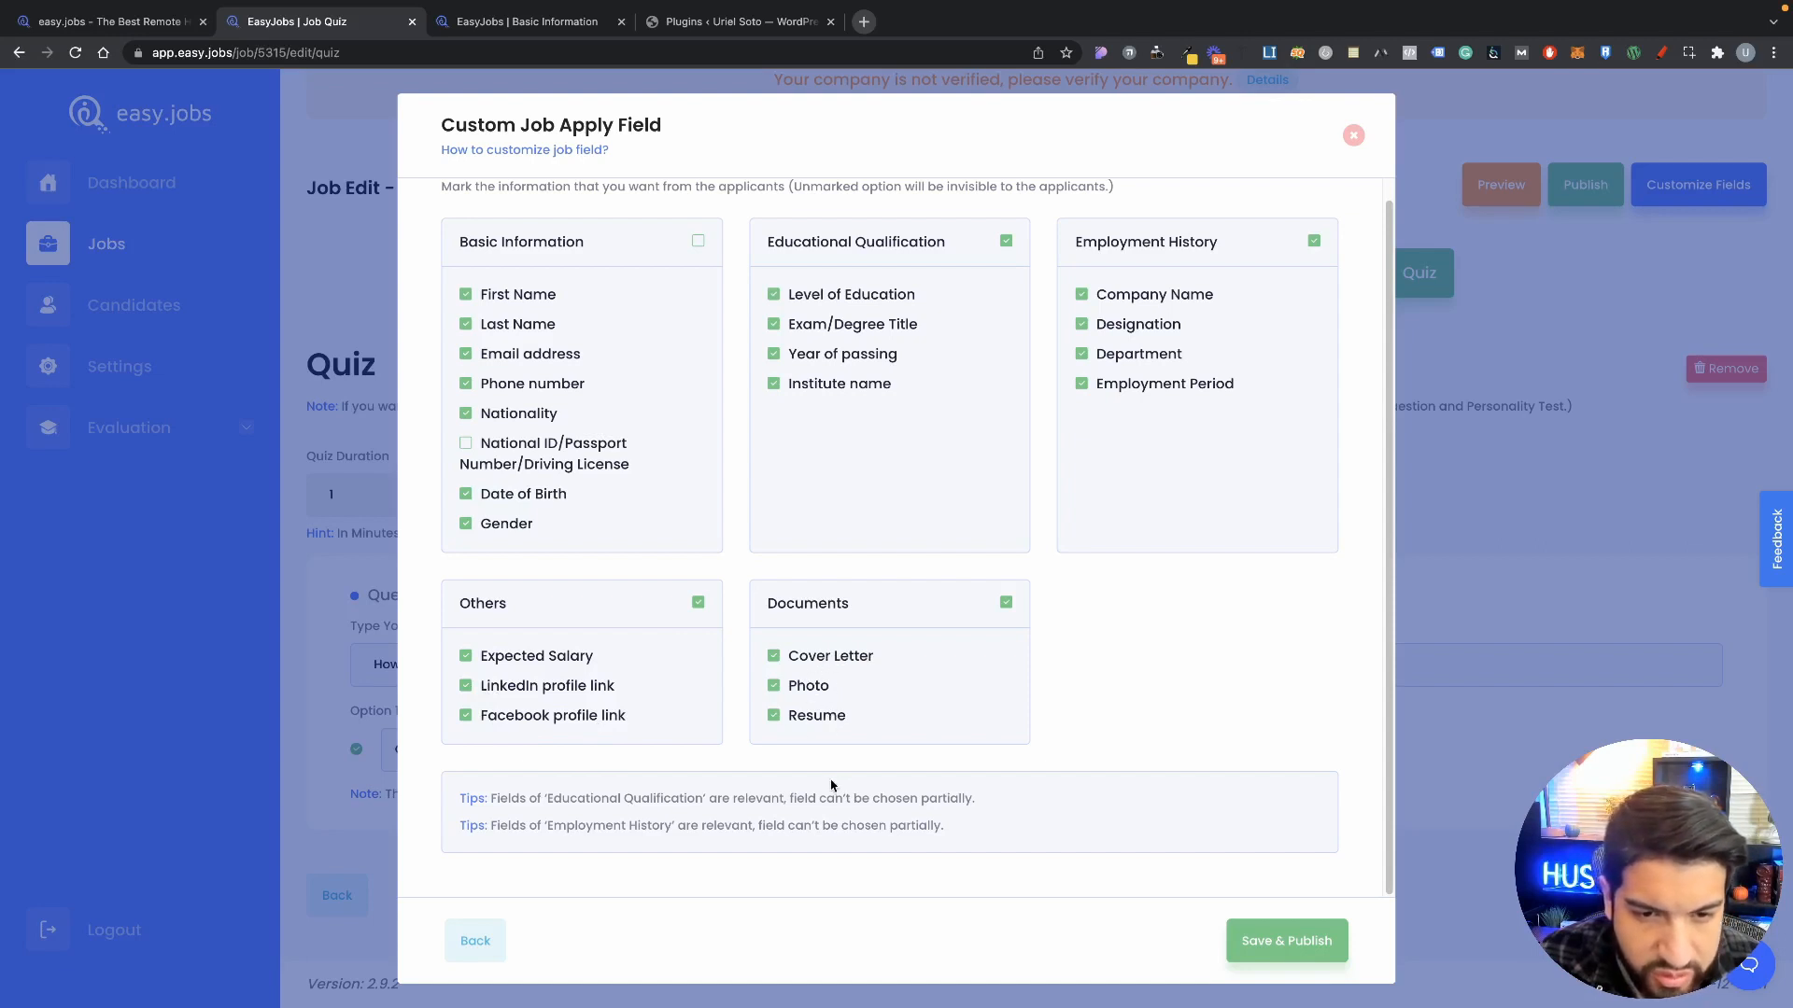
scroll(566, 636, "up", 1)
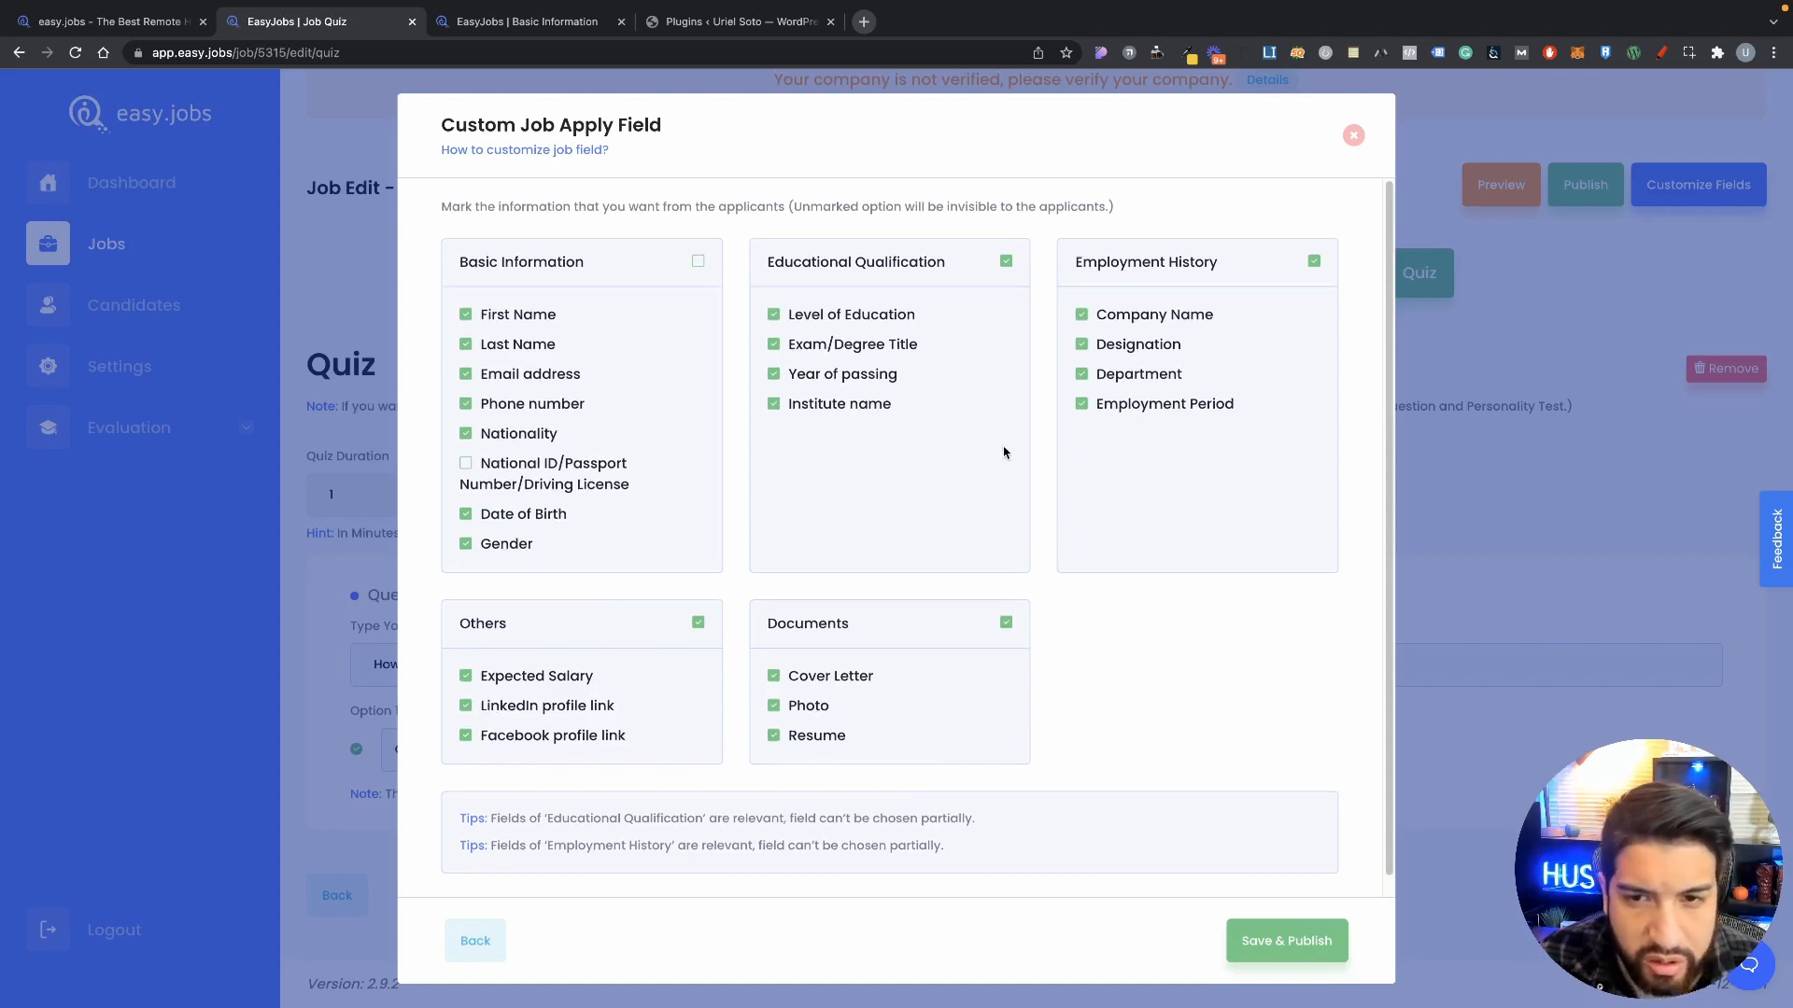
scroll(1182, 722, "down", 1)
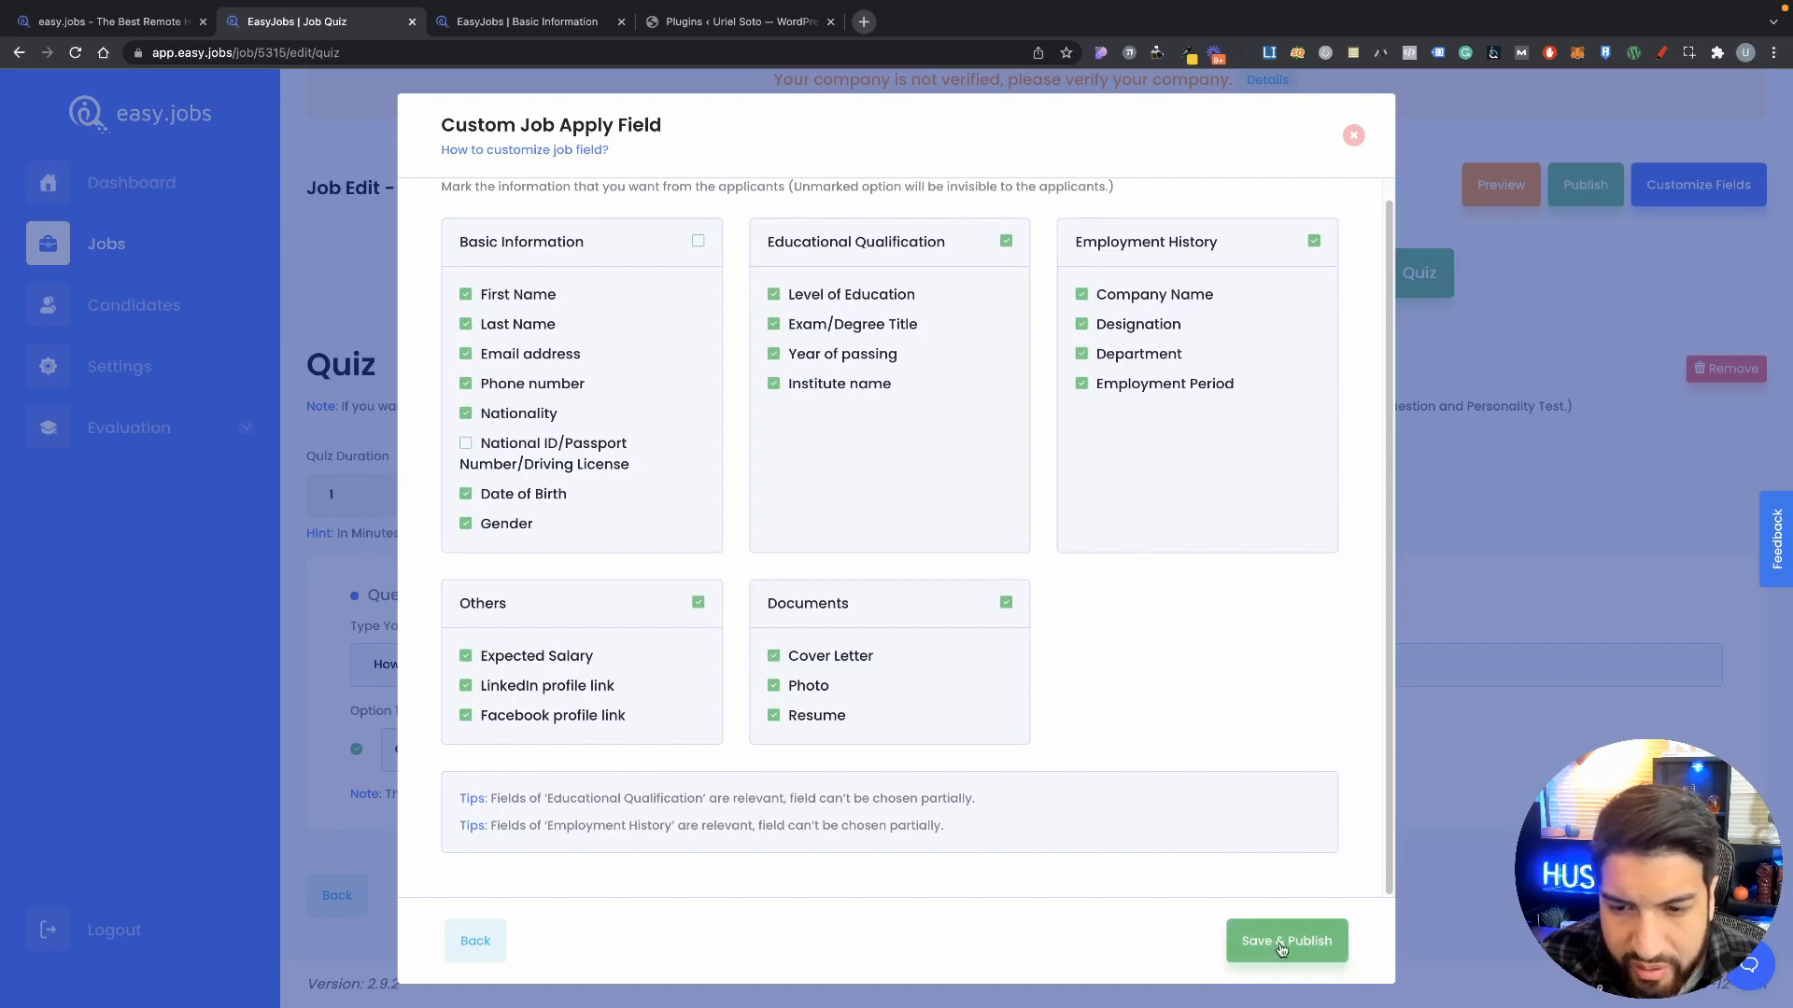
left_click(1282, 948)
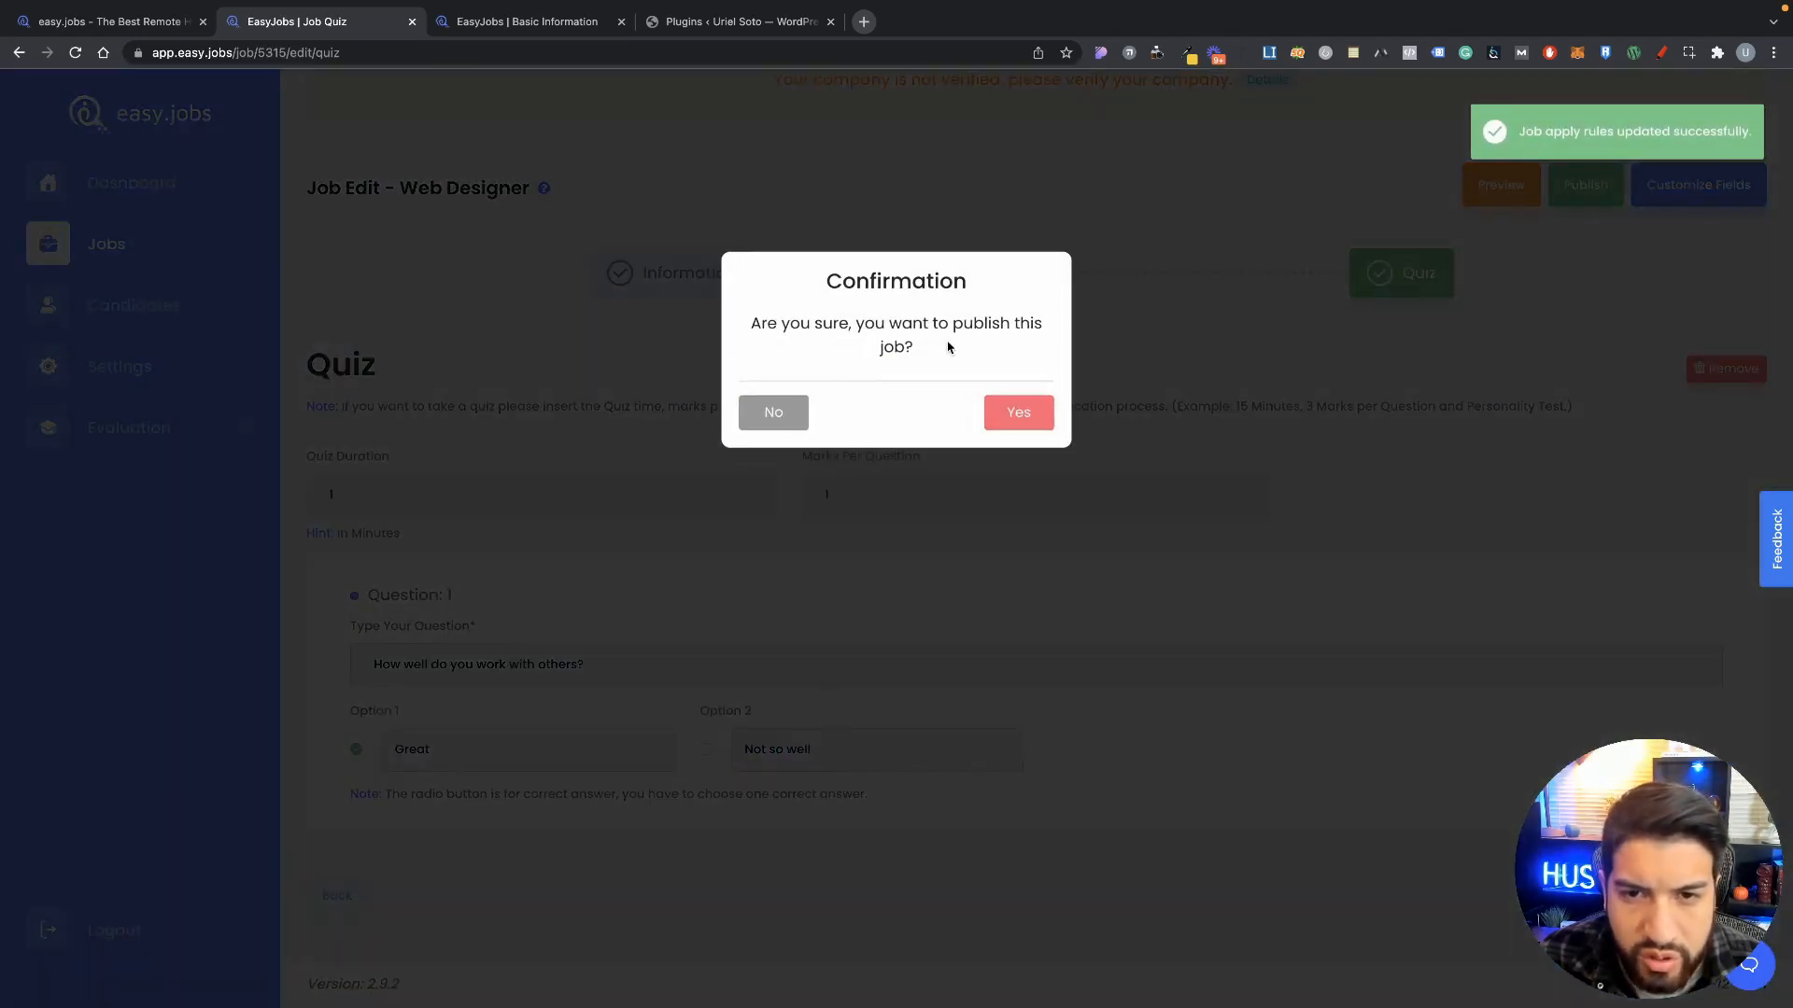
Step: Confirm publishing the Web Designer job, copy its share link, and open a new tab
left_click(999, 416)
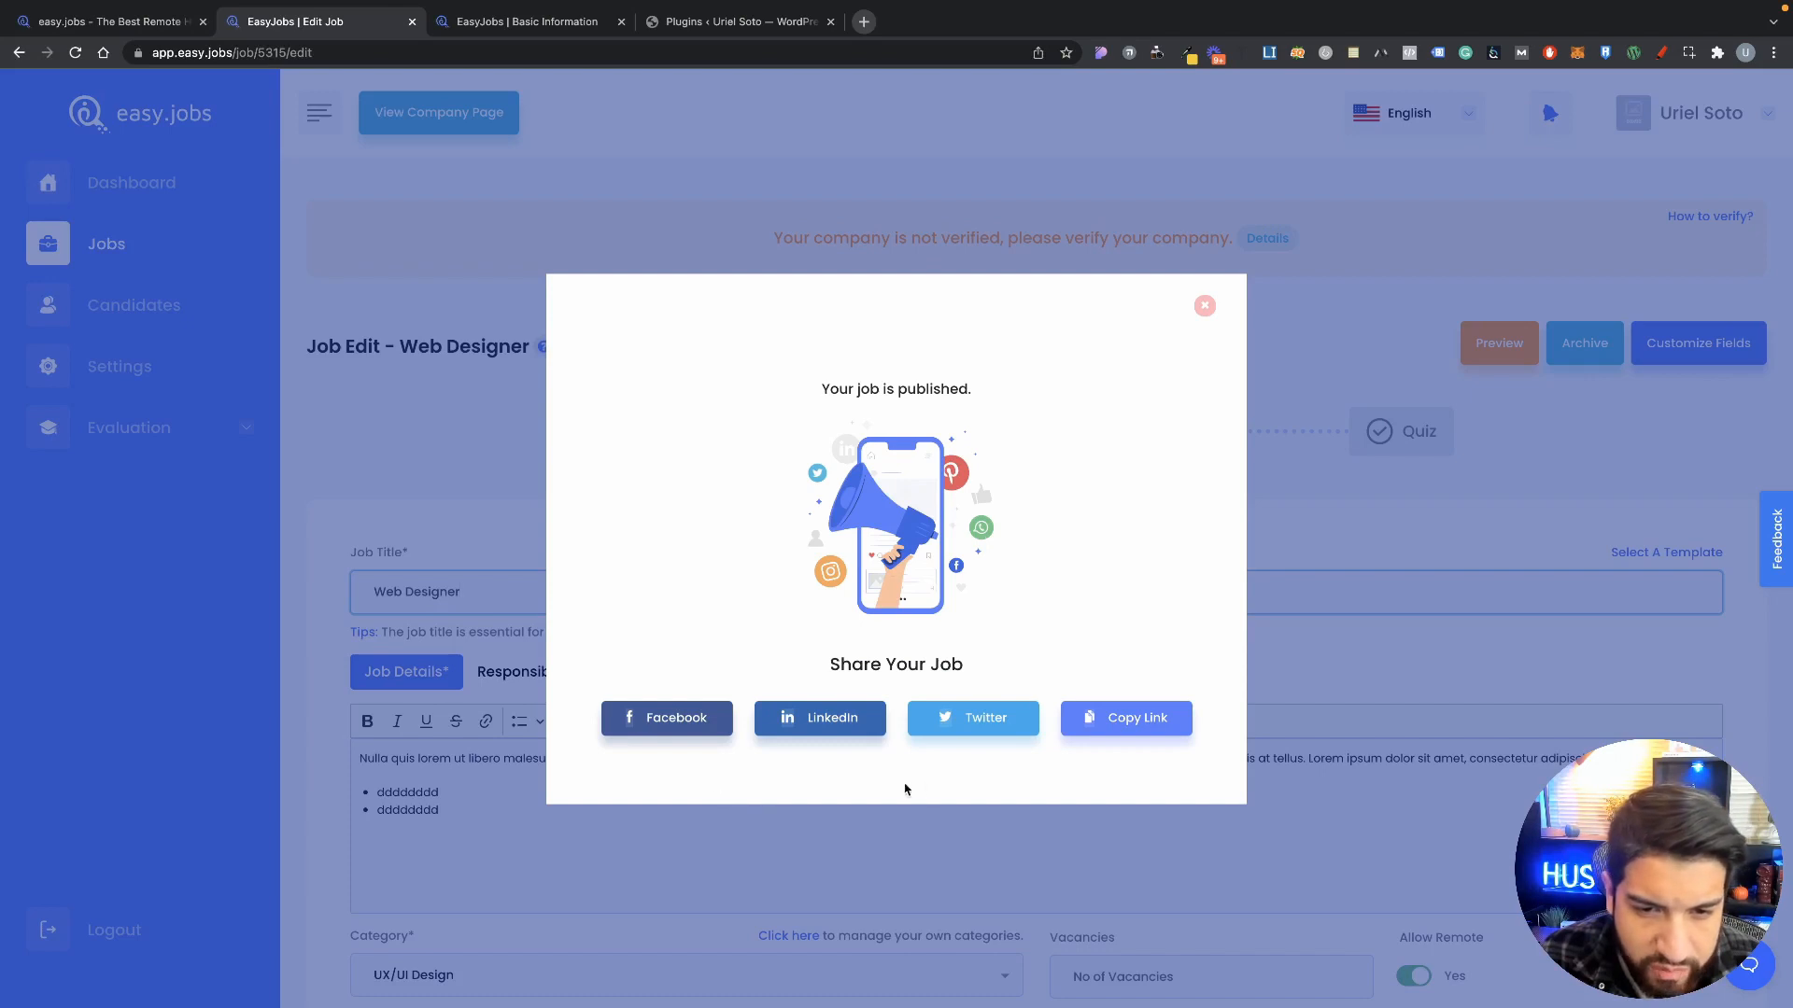
left_click(1125, 721)
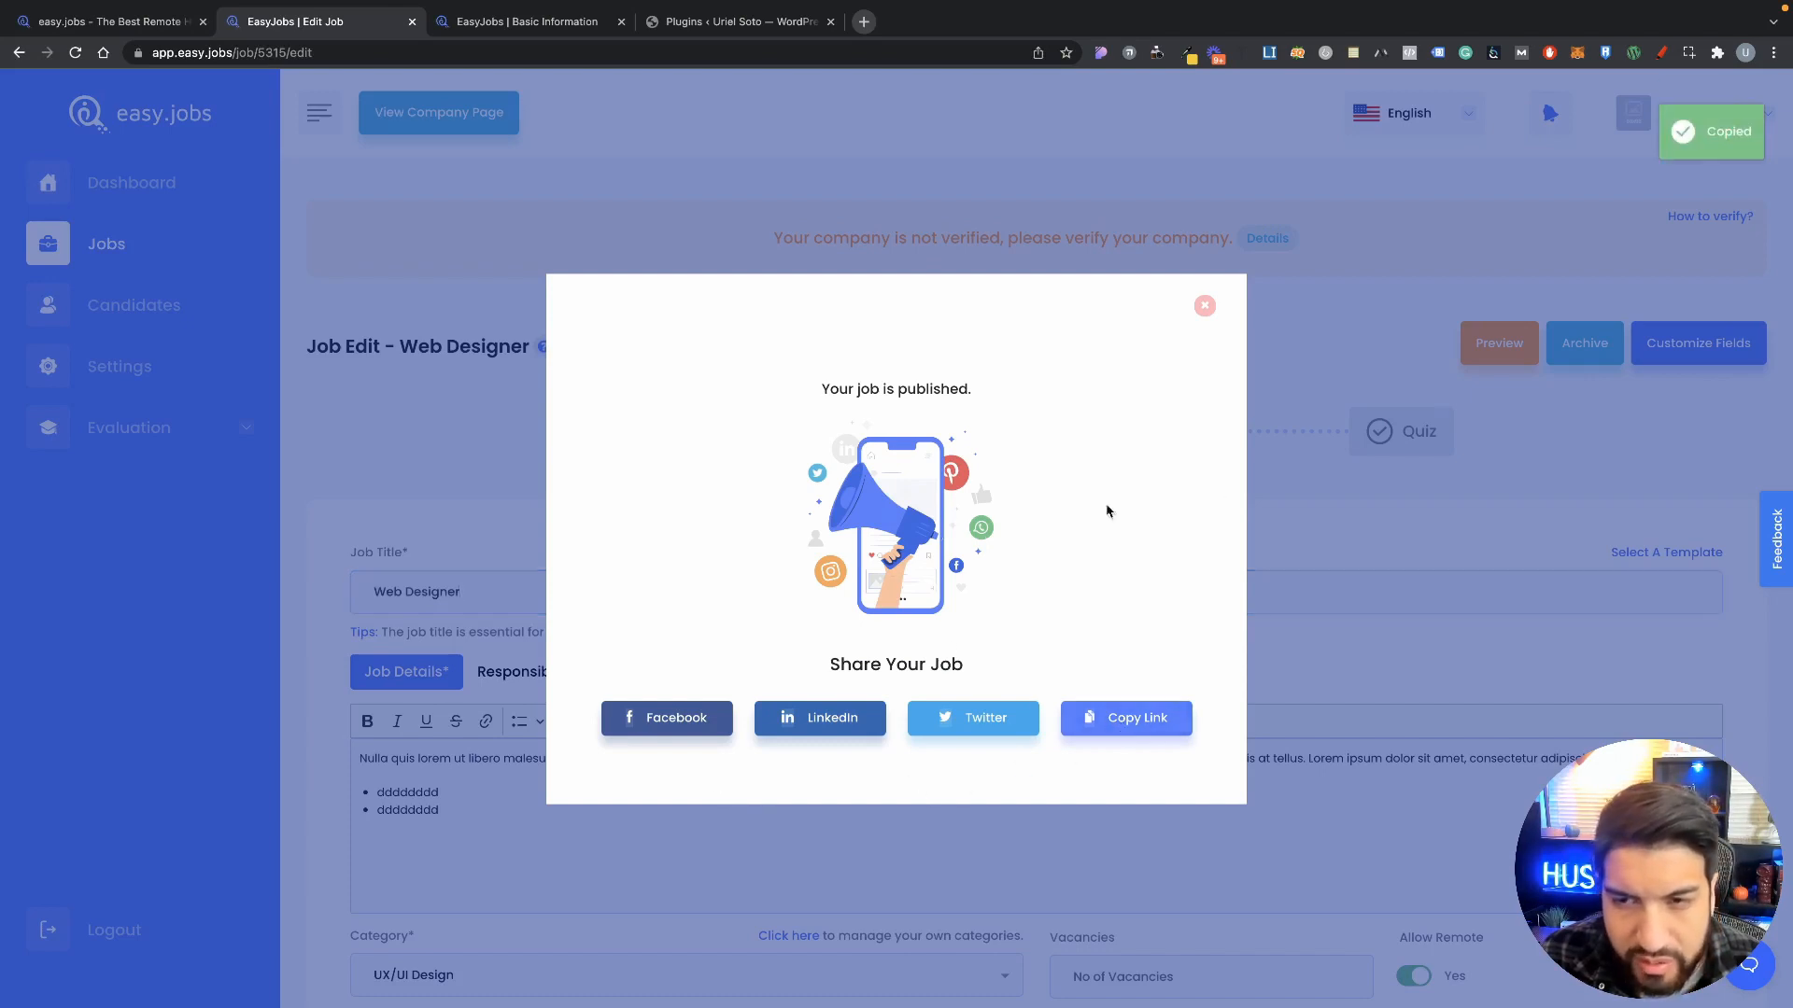
left_click(863, 22)
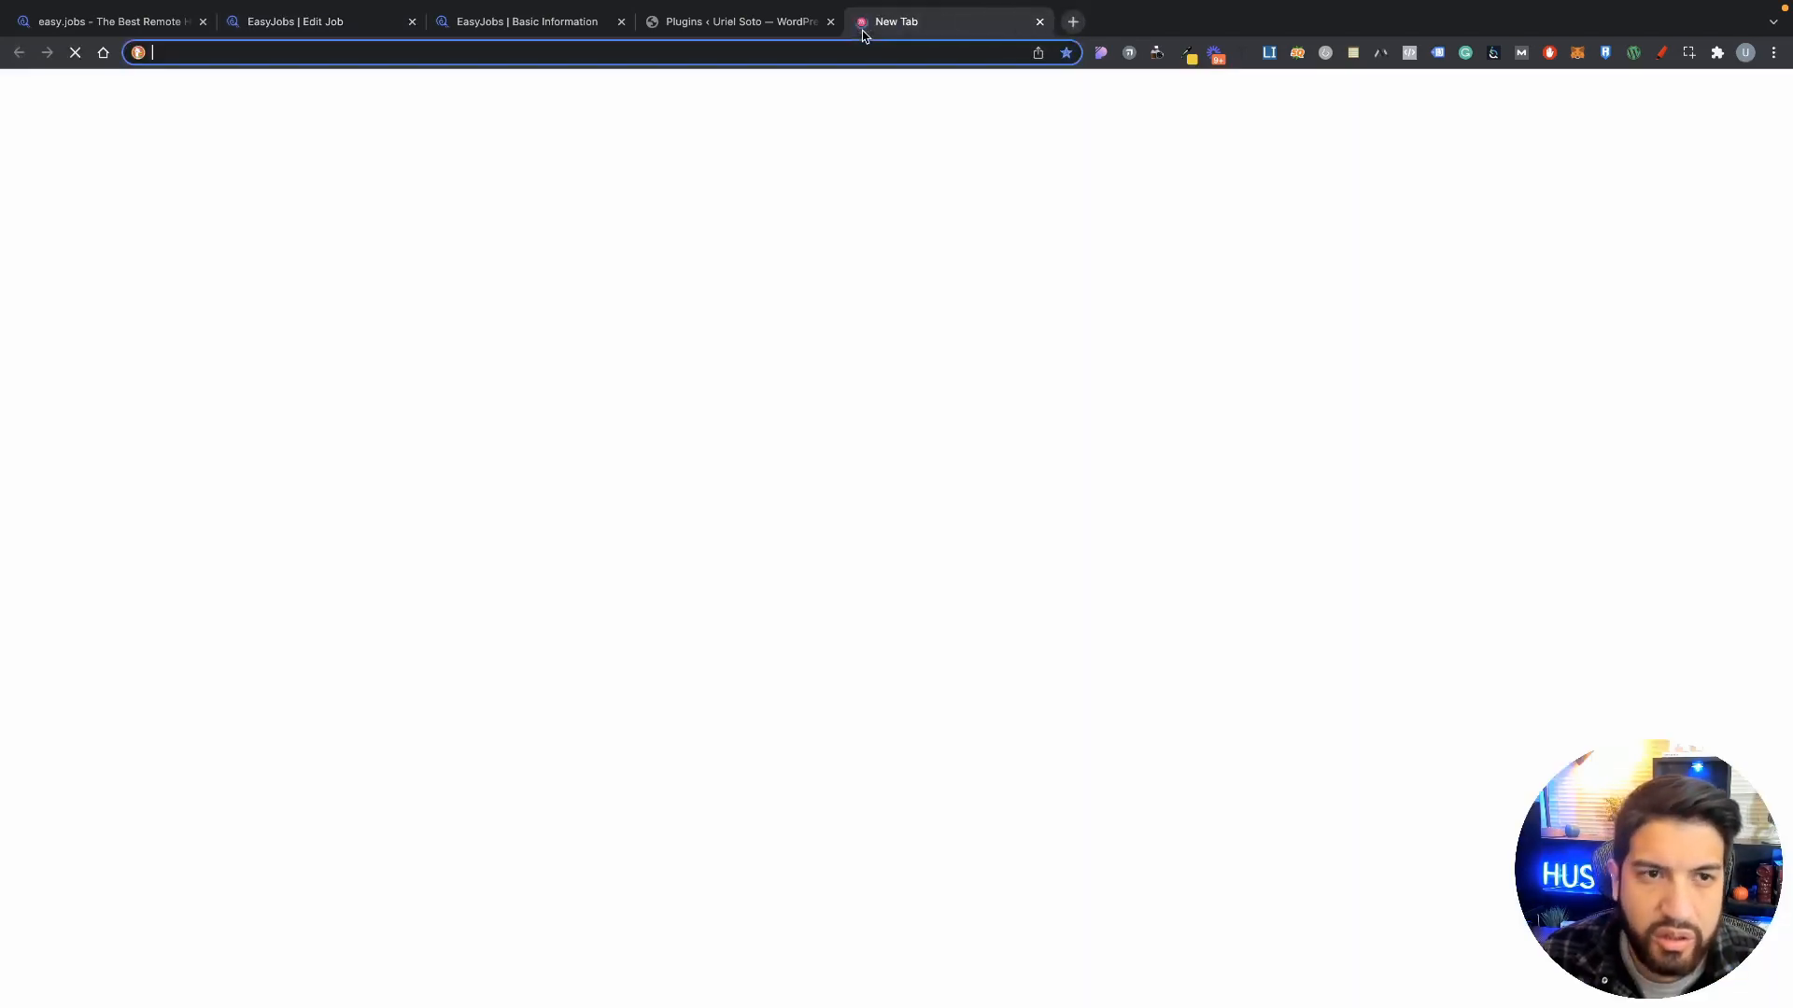
Step: Load the copied job link to view the public Web Designer job page
key("super+v")
key("Return")
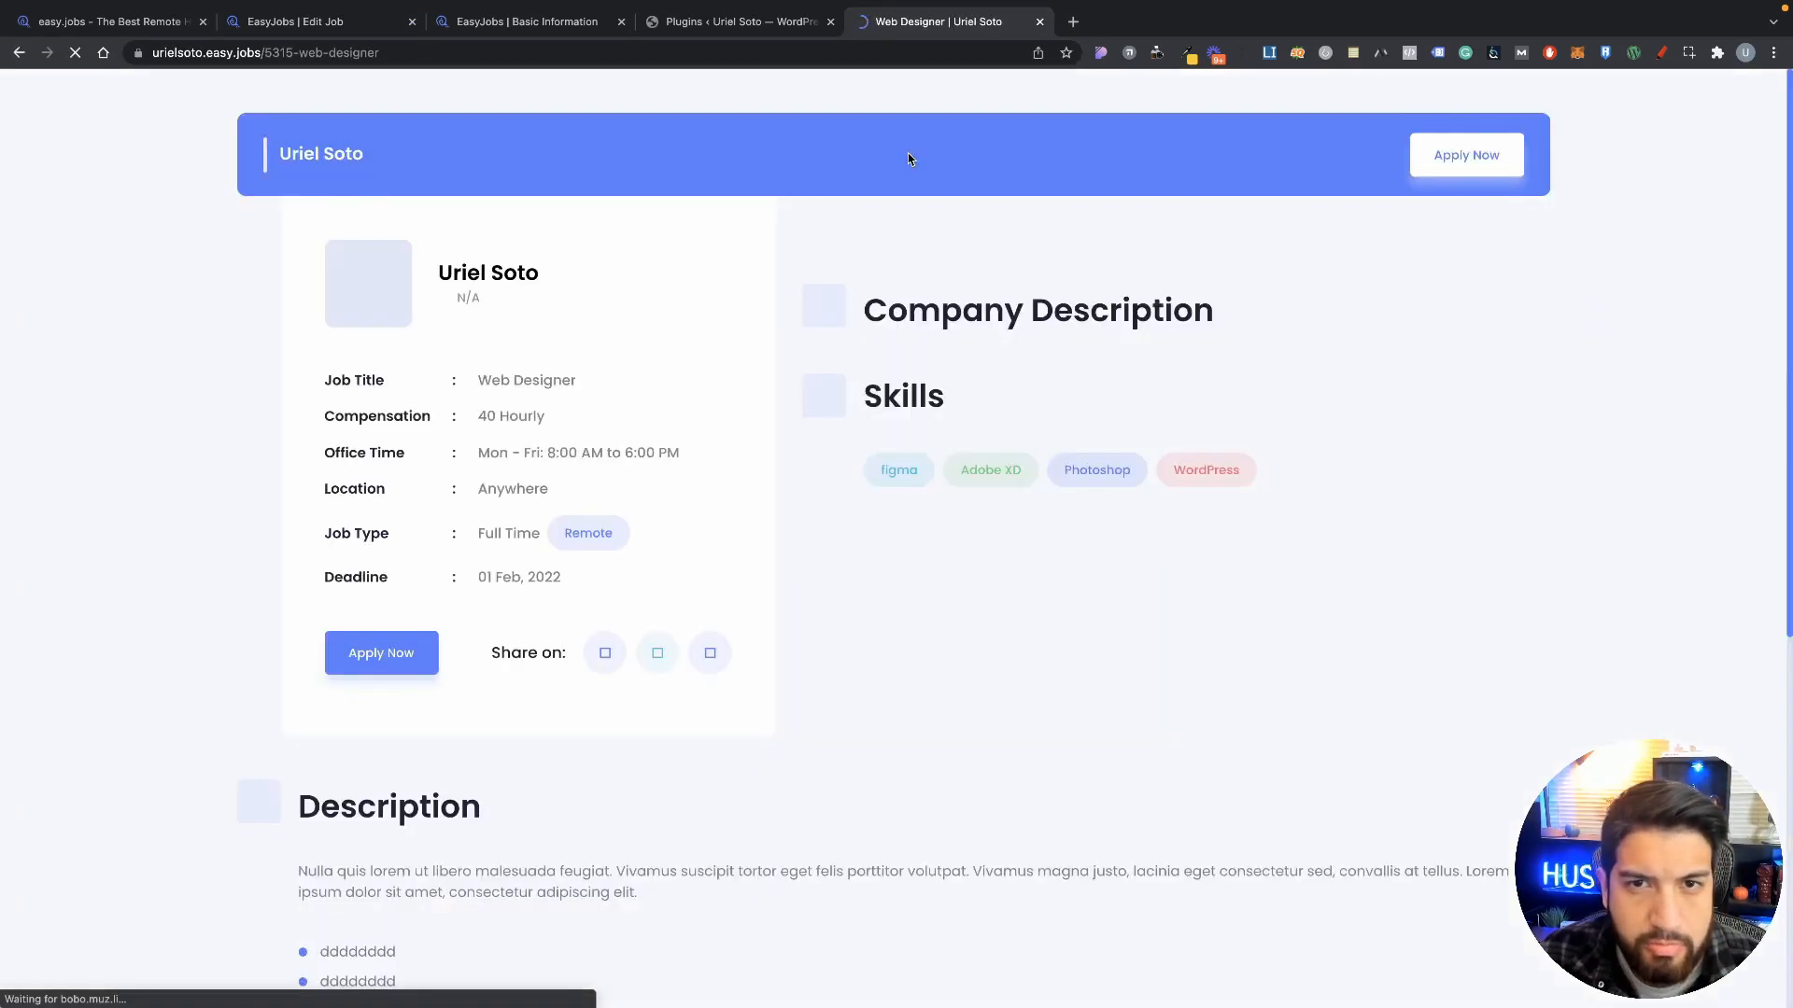
scroll(938, 607, "down", 5)
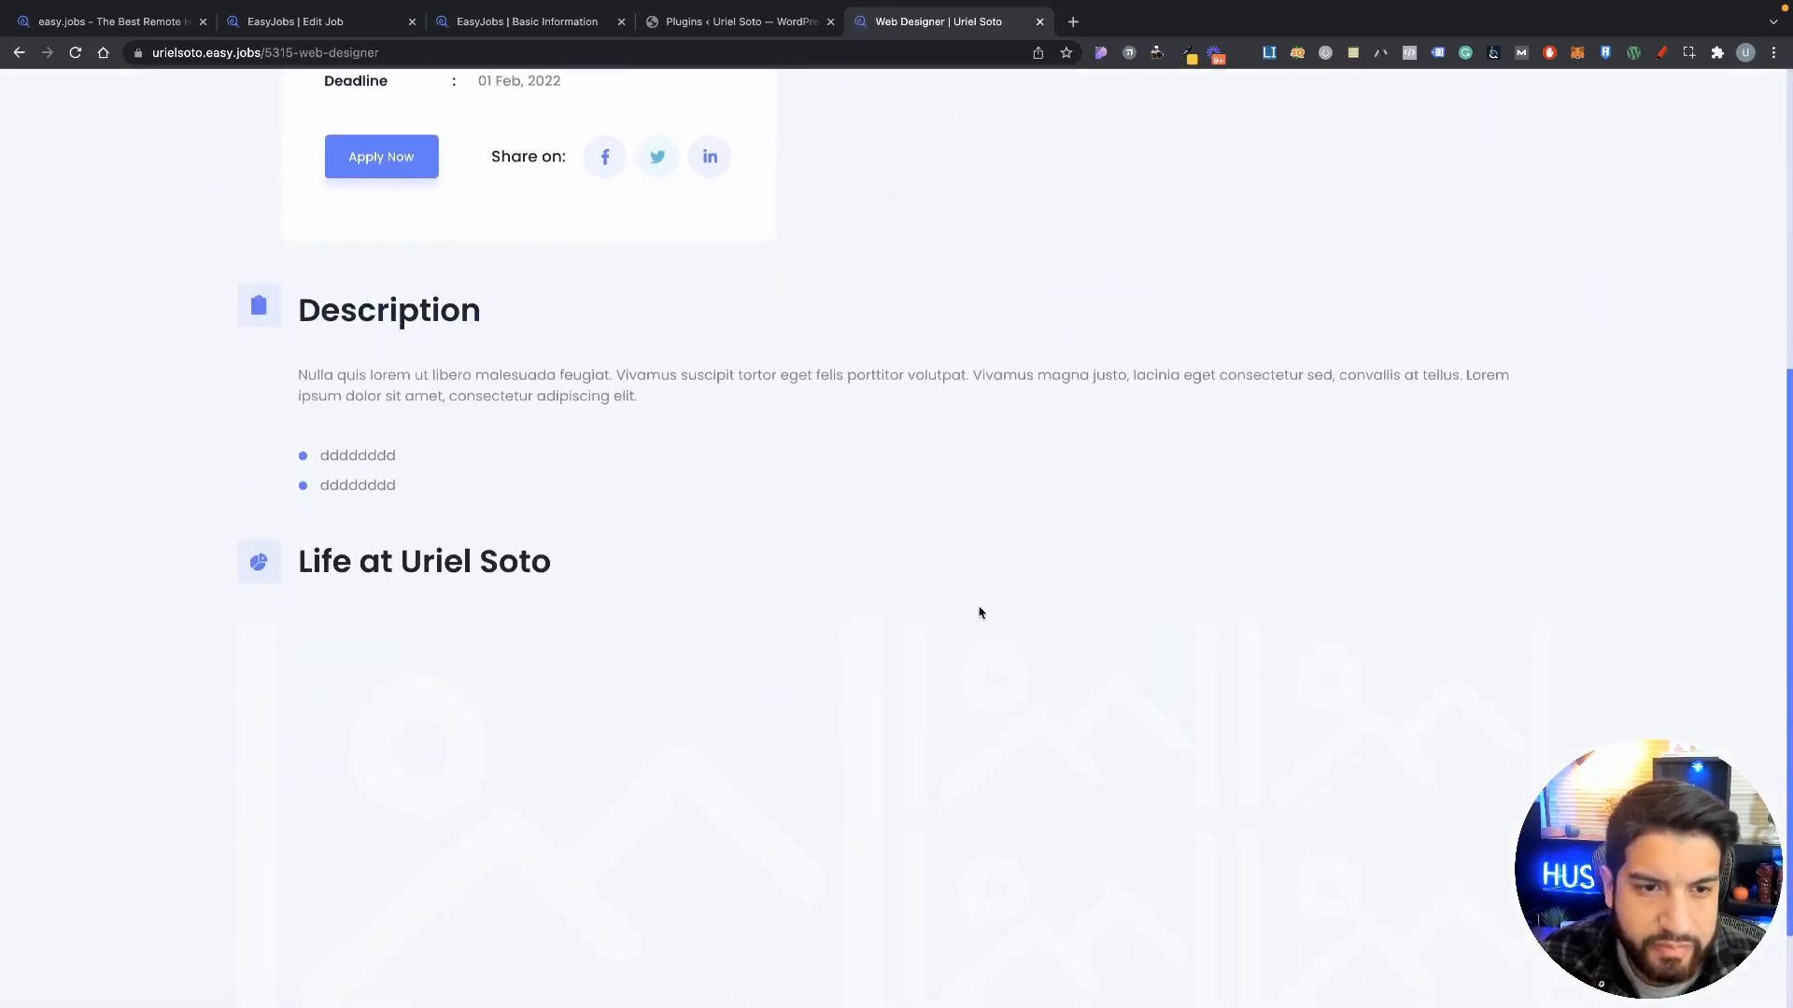
scroll(980, 611, "up", 5)
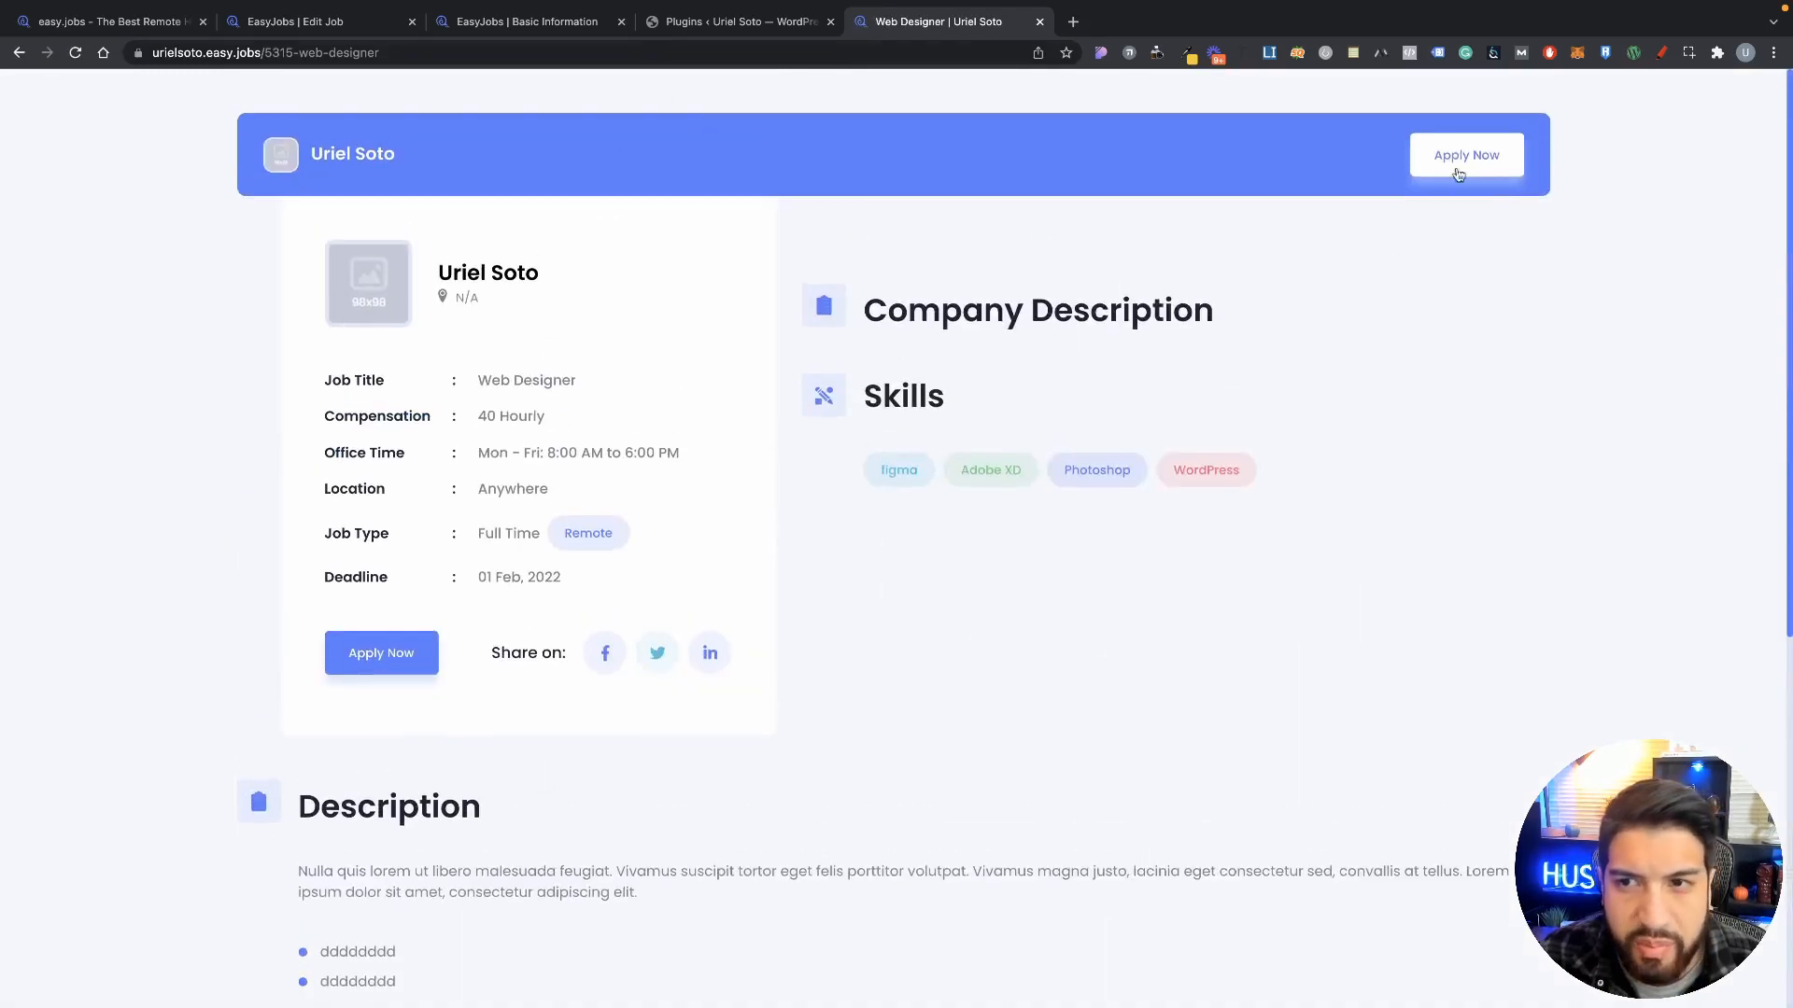
Step: Open the Apply Now candidate sign-in page, then return to the job page
left_click(1465, 156)
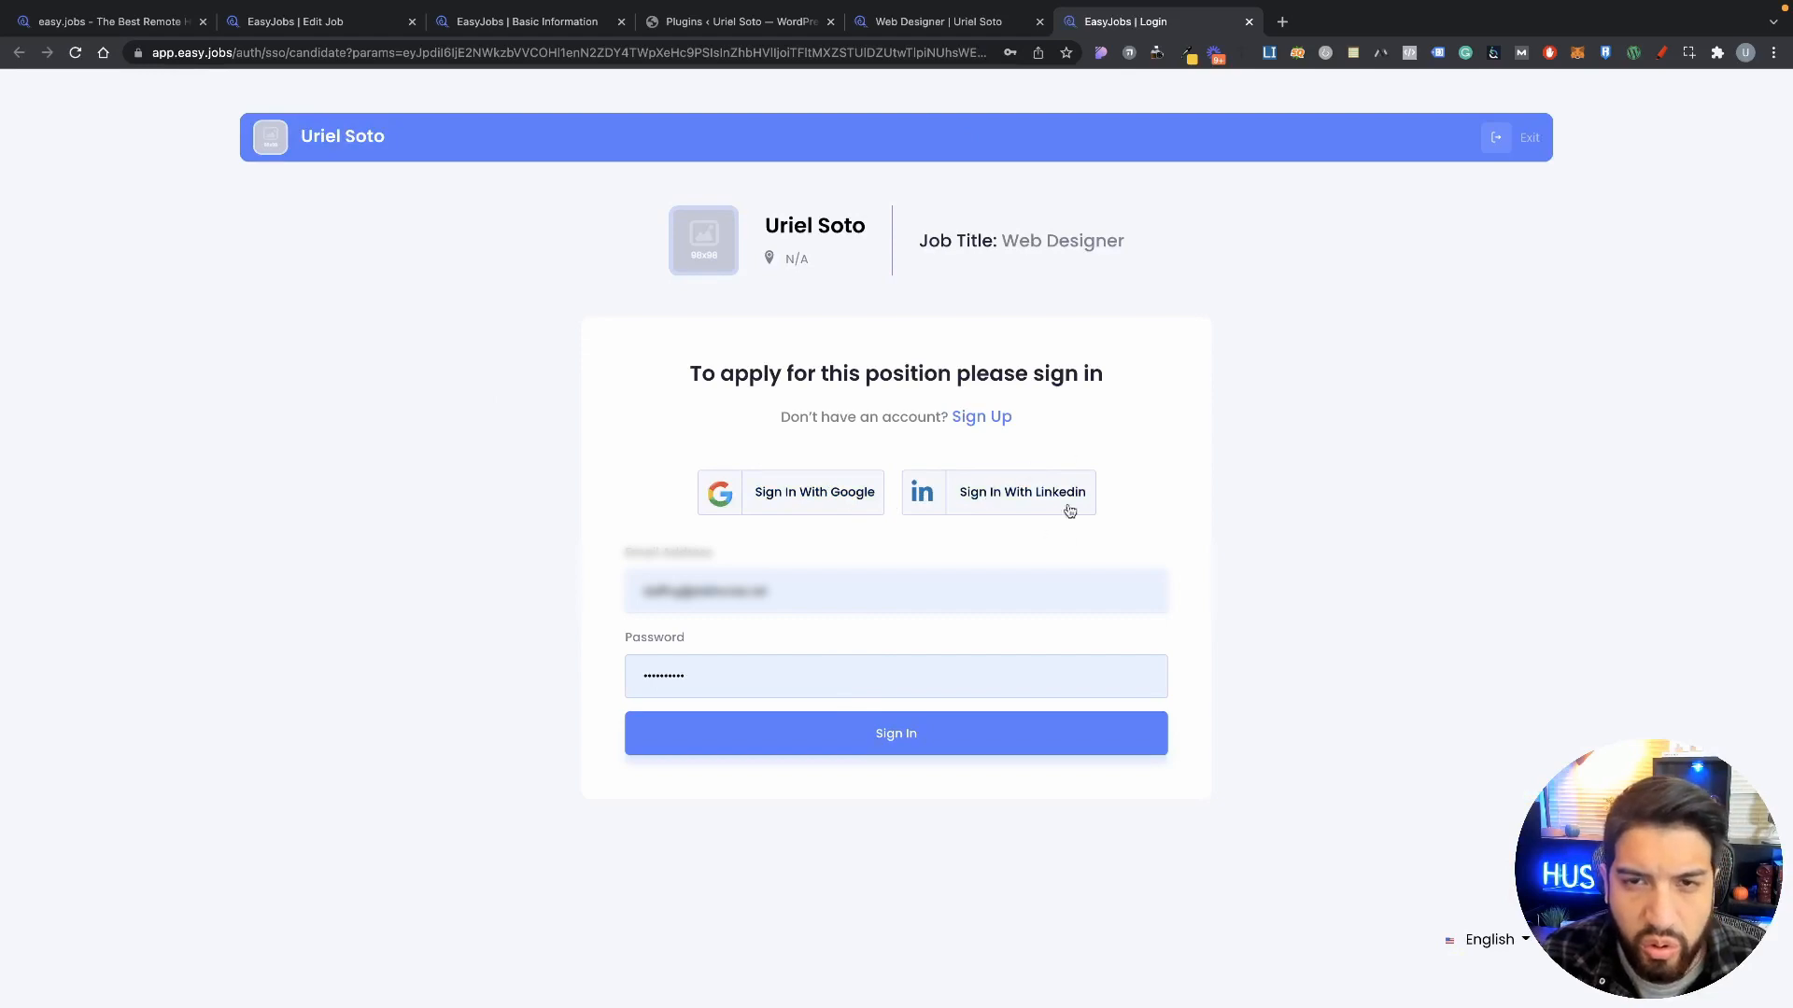
left_click(950, 22)
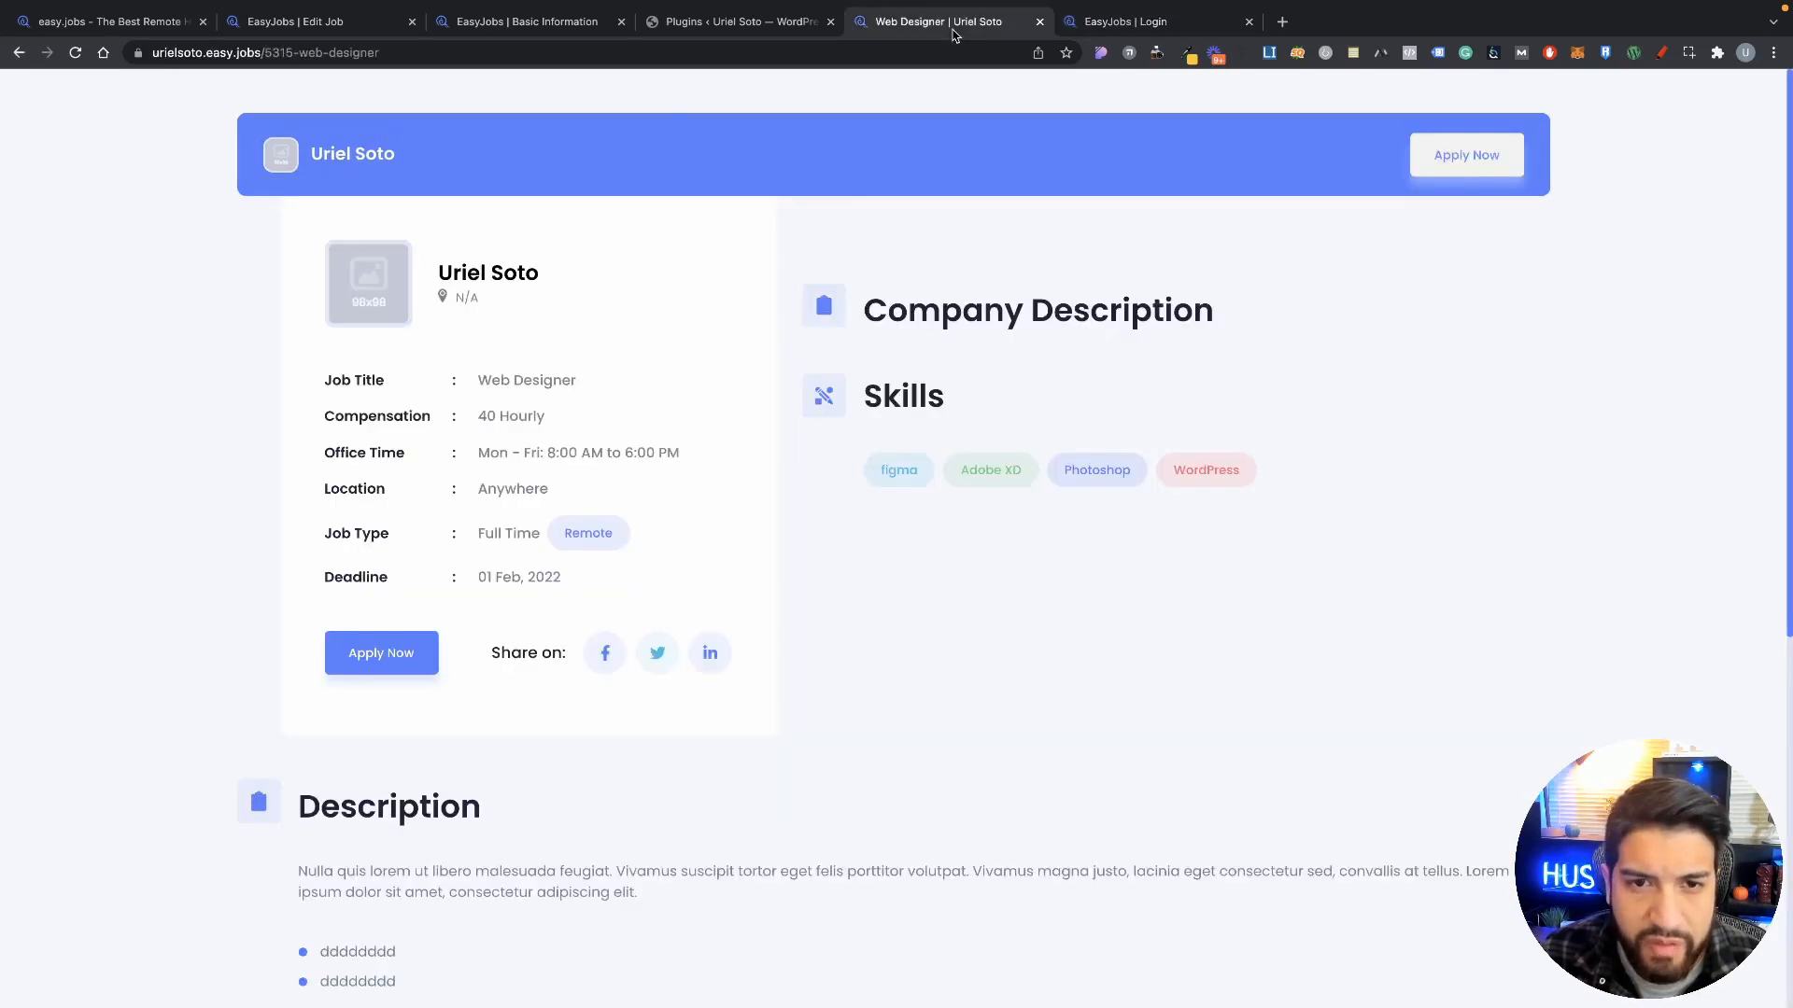
left_click(738, 20)
Step: Close the 'Your job is published' notice on the Edit Job tab and go to the Candidates page
left_click(569, 21)
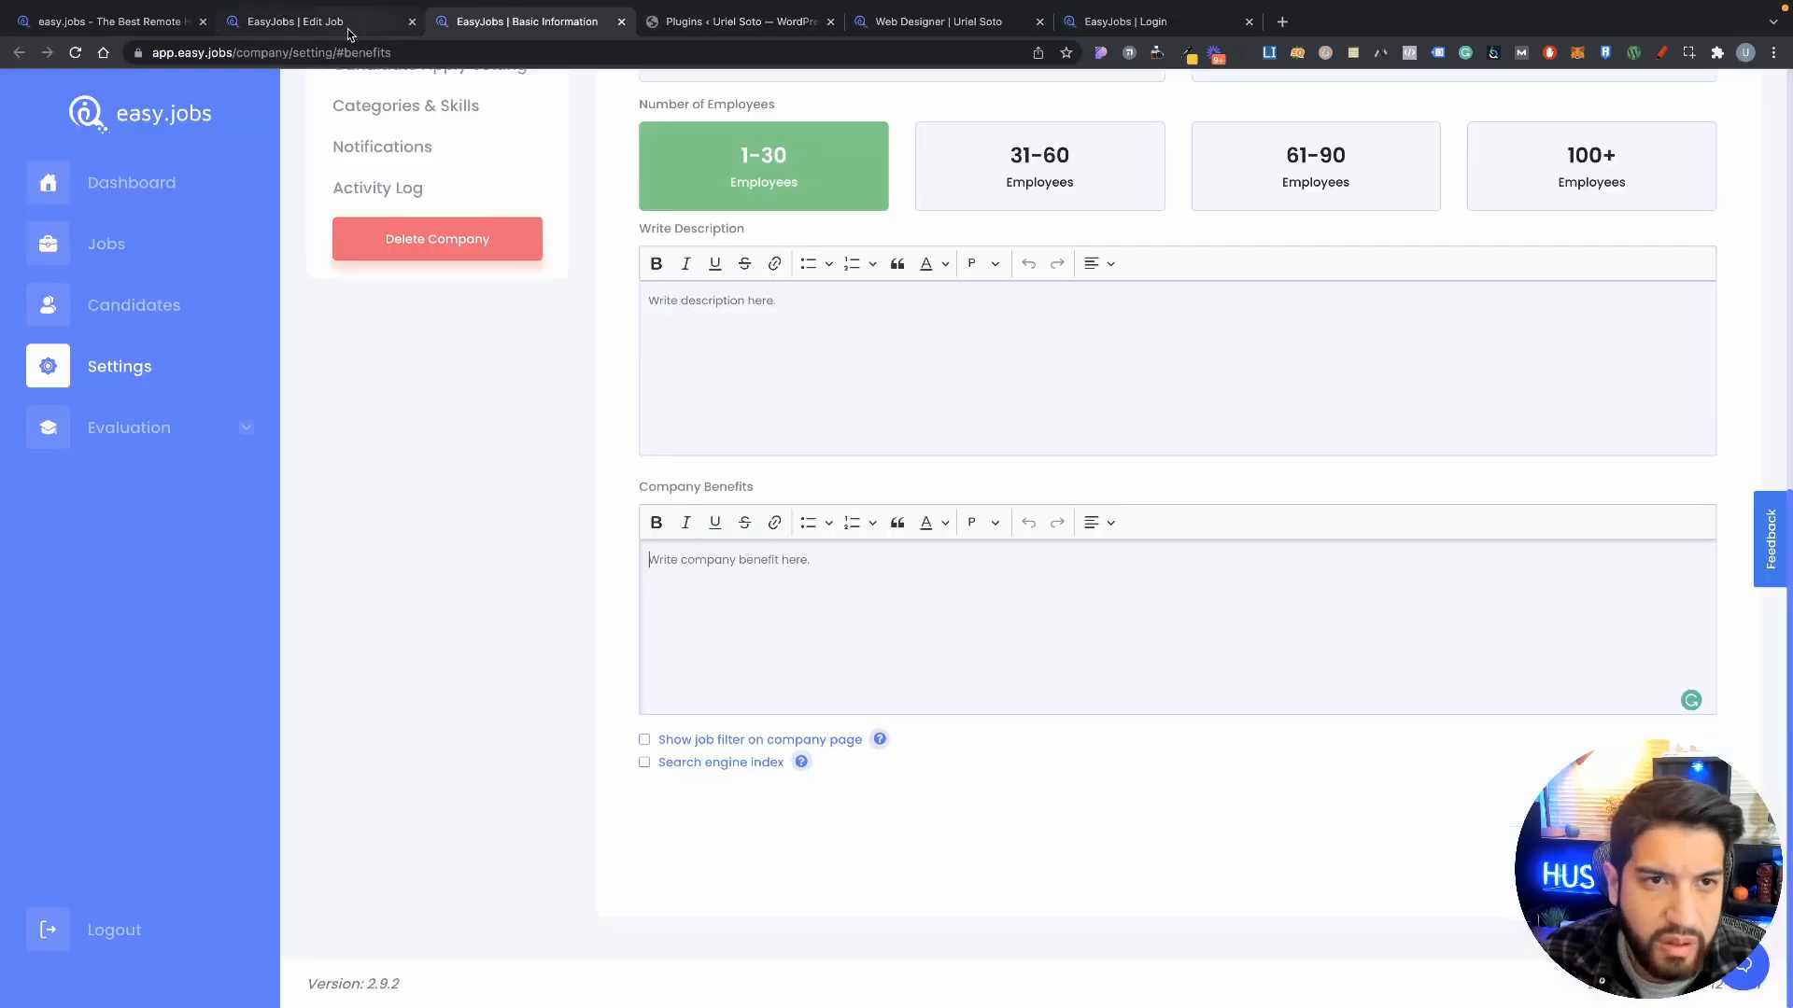
left_click(328, 26)
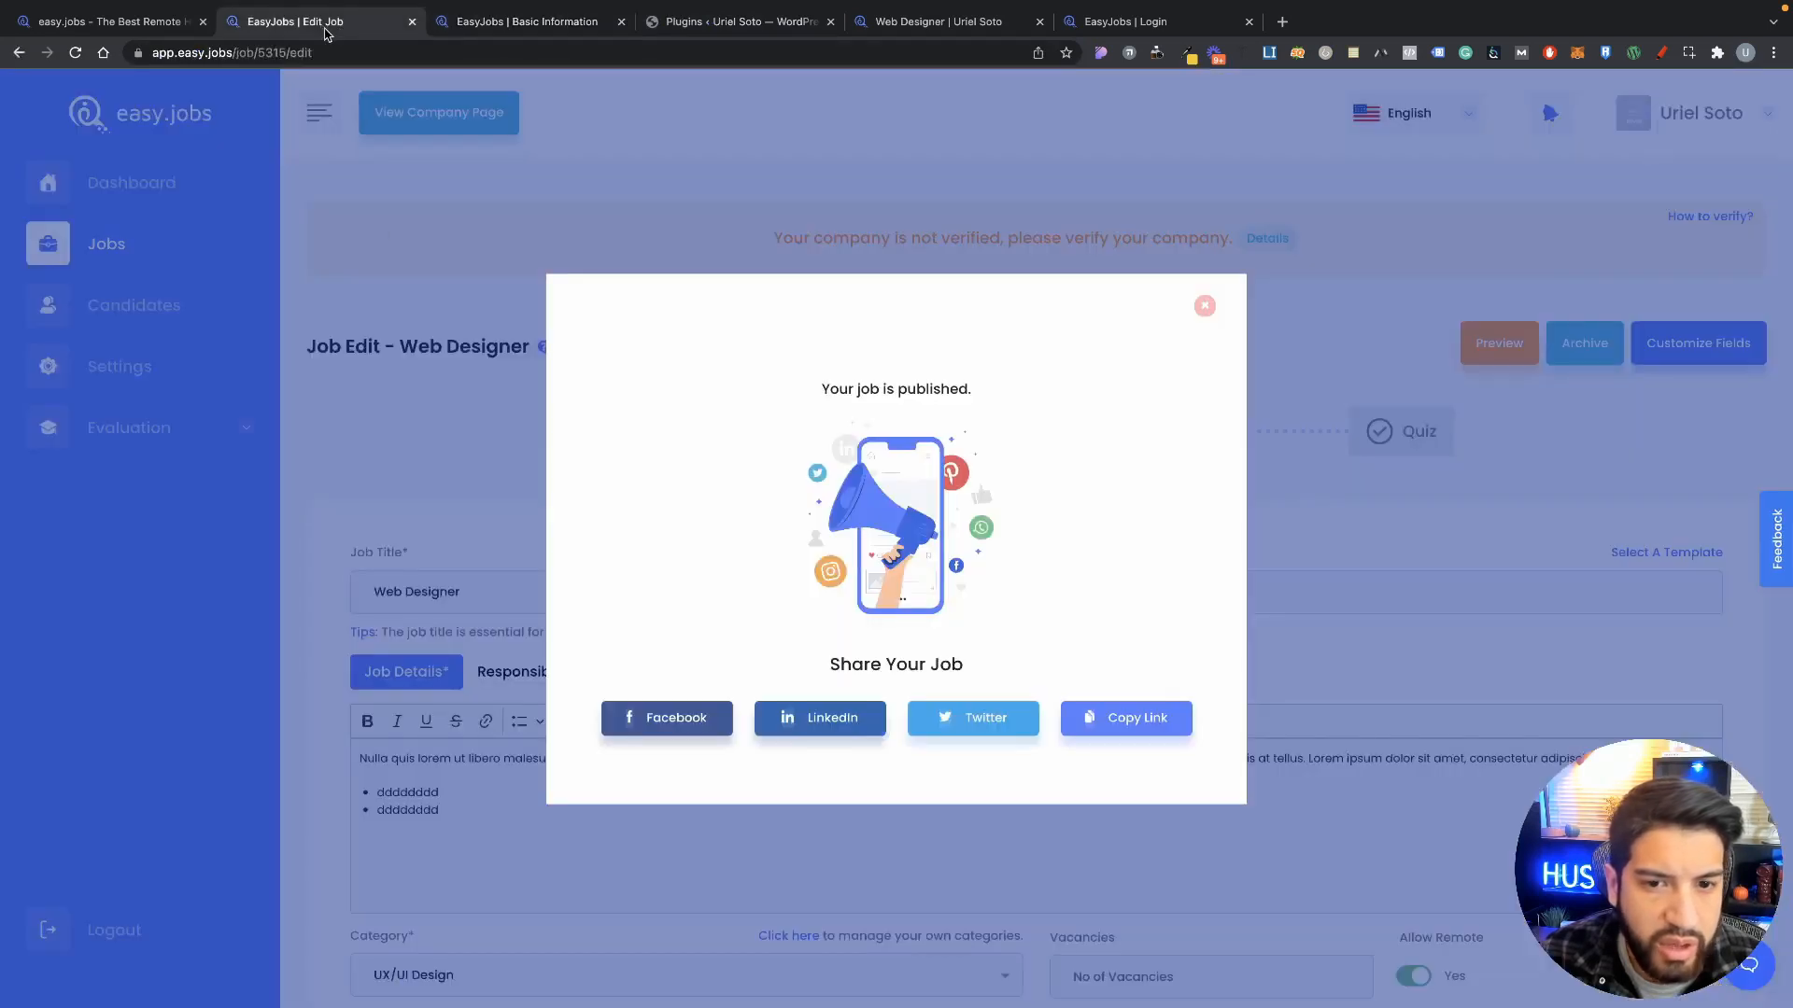
left_click(1204, 306)
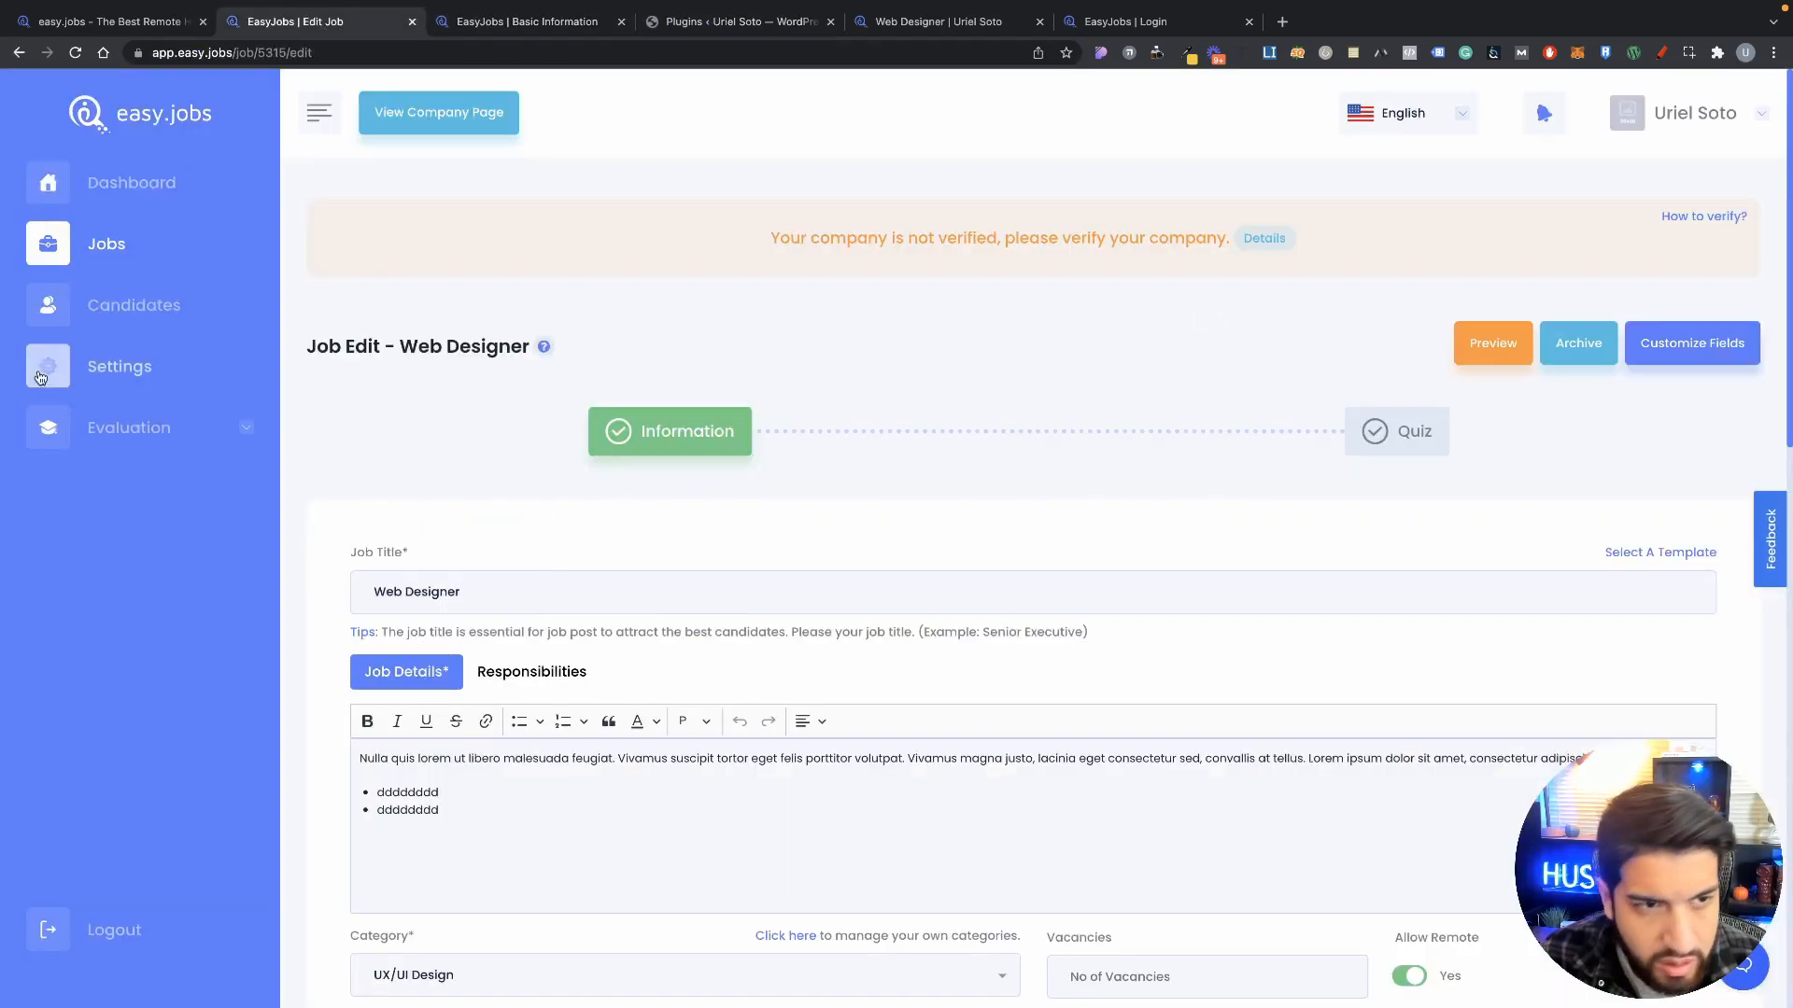
left_click(106, 246)
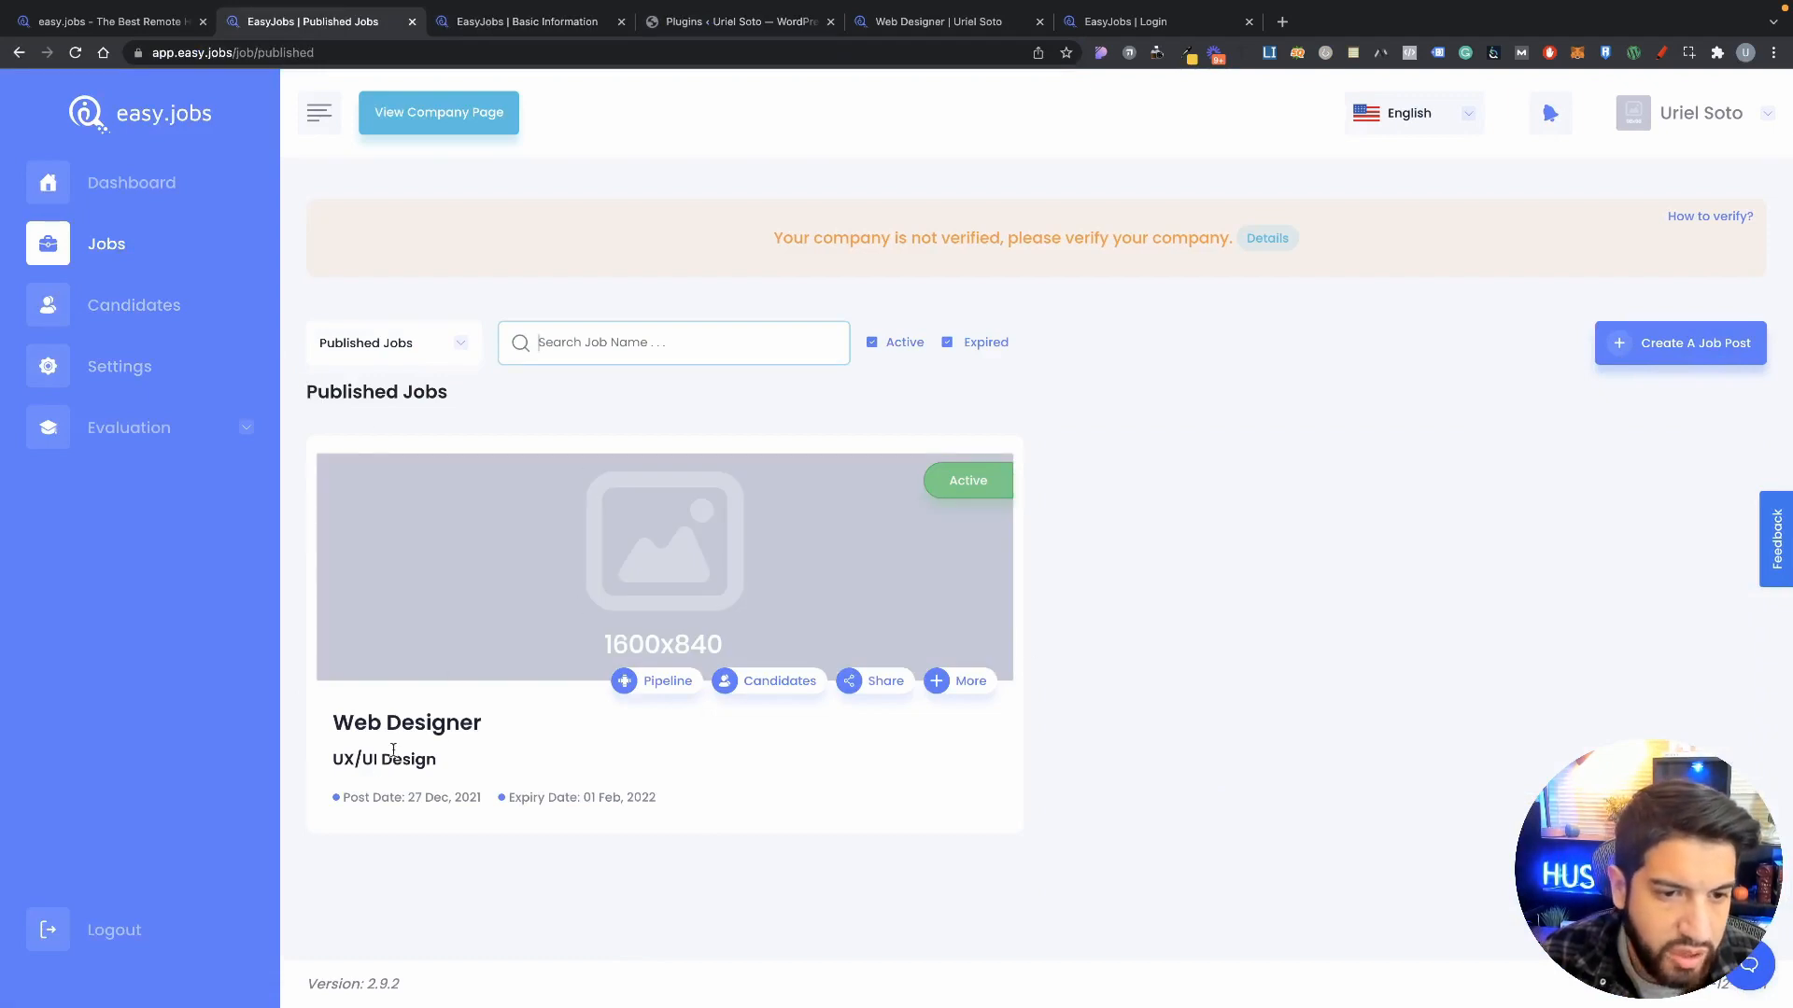
left_click(131, 305)
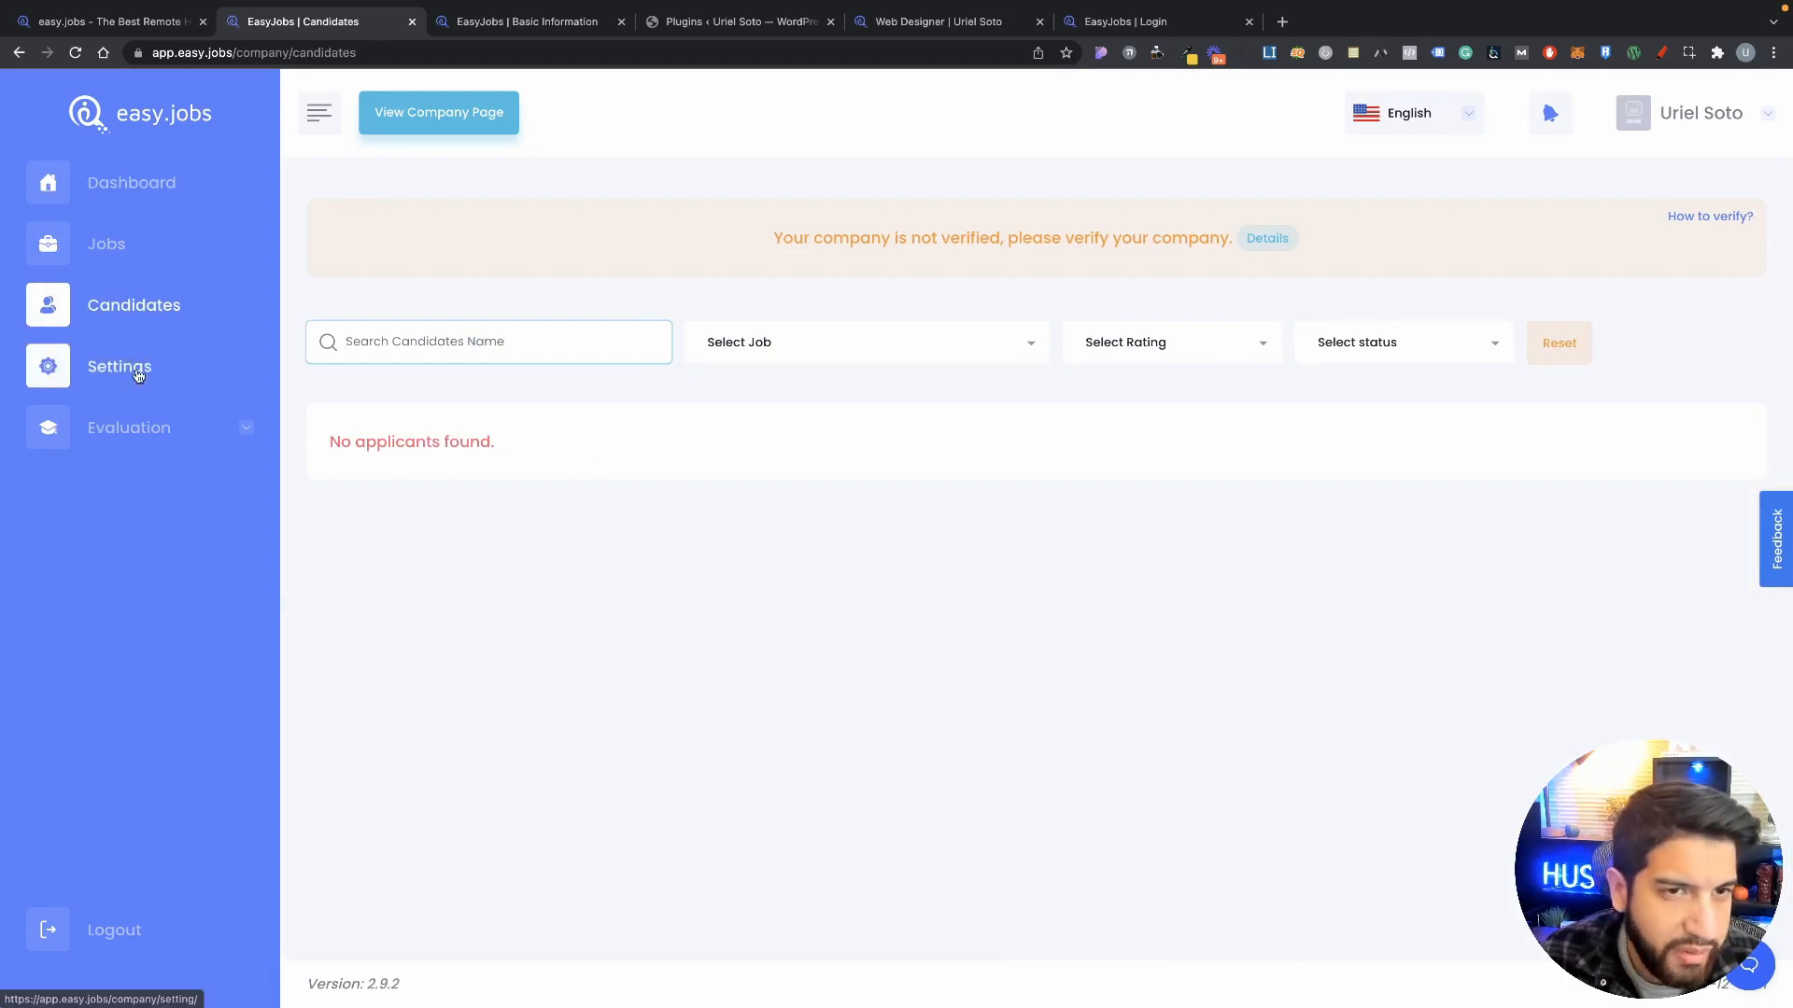
Step: Open the company settings and go to the Photos & Colors page
left_click(101, 365)
scroll(798, 555, "down", 5)
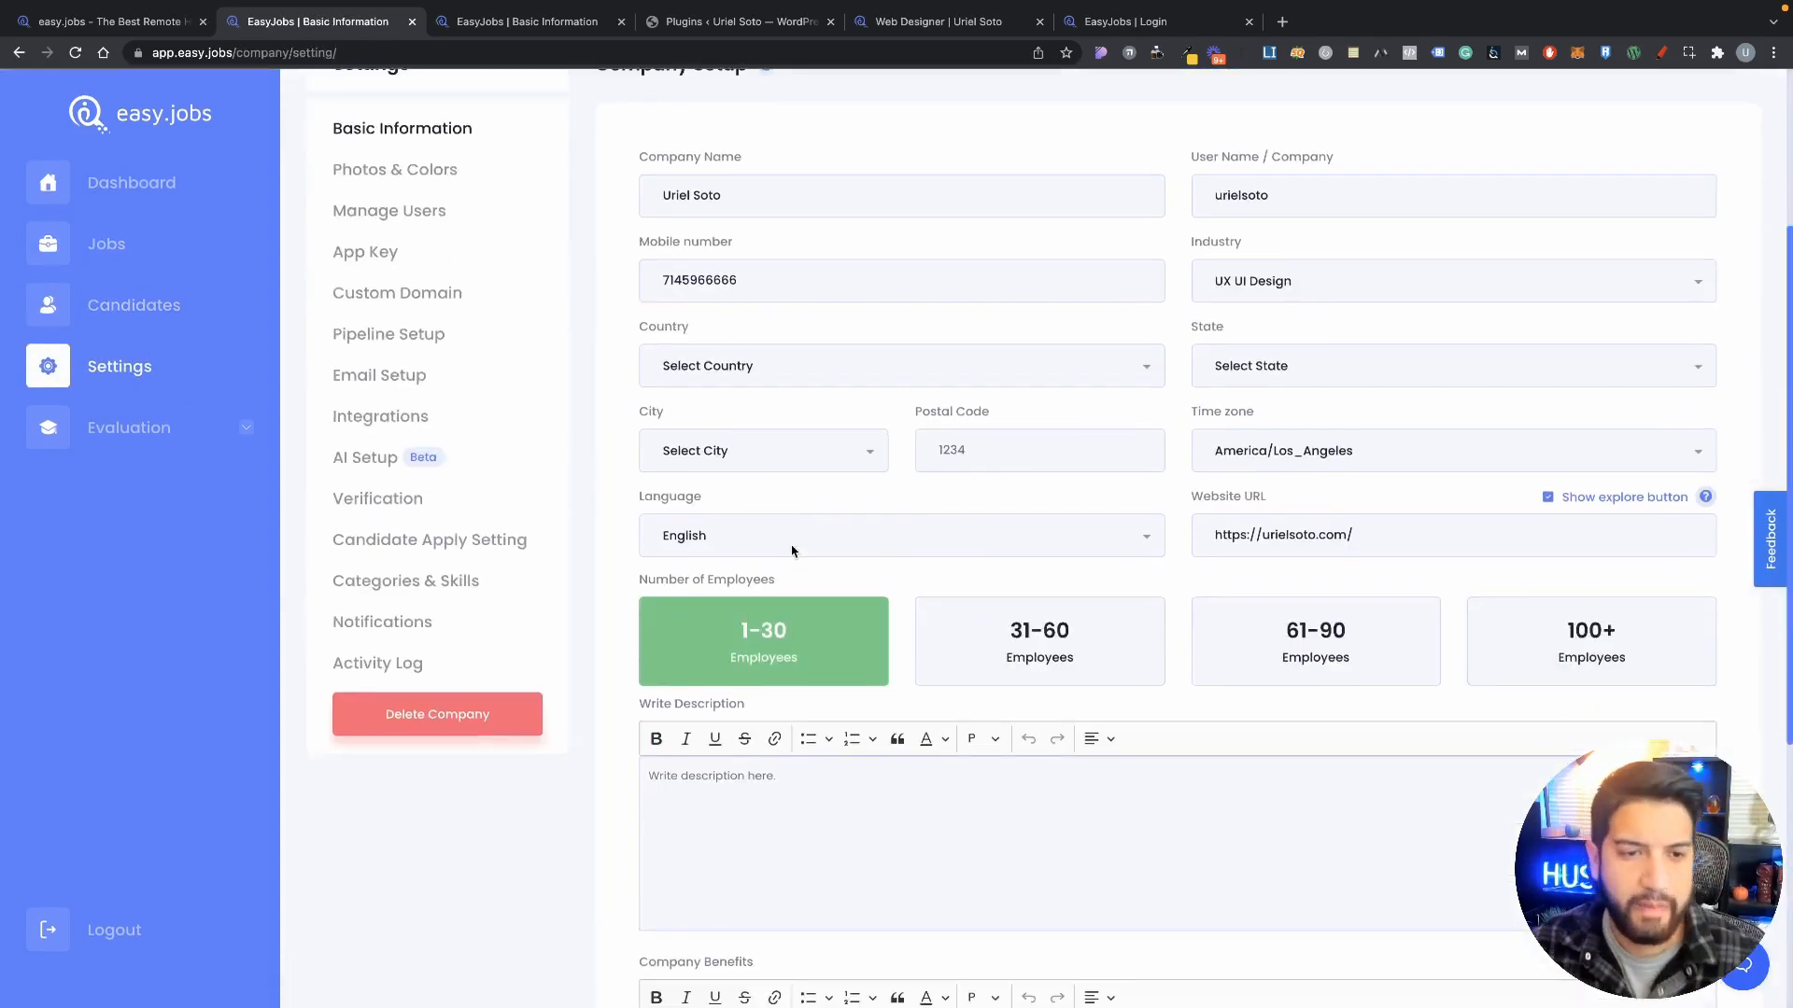
scroll(508, 336, "up", 3)
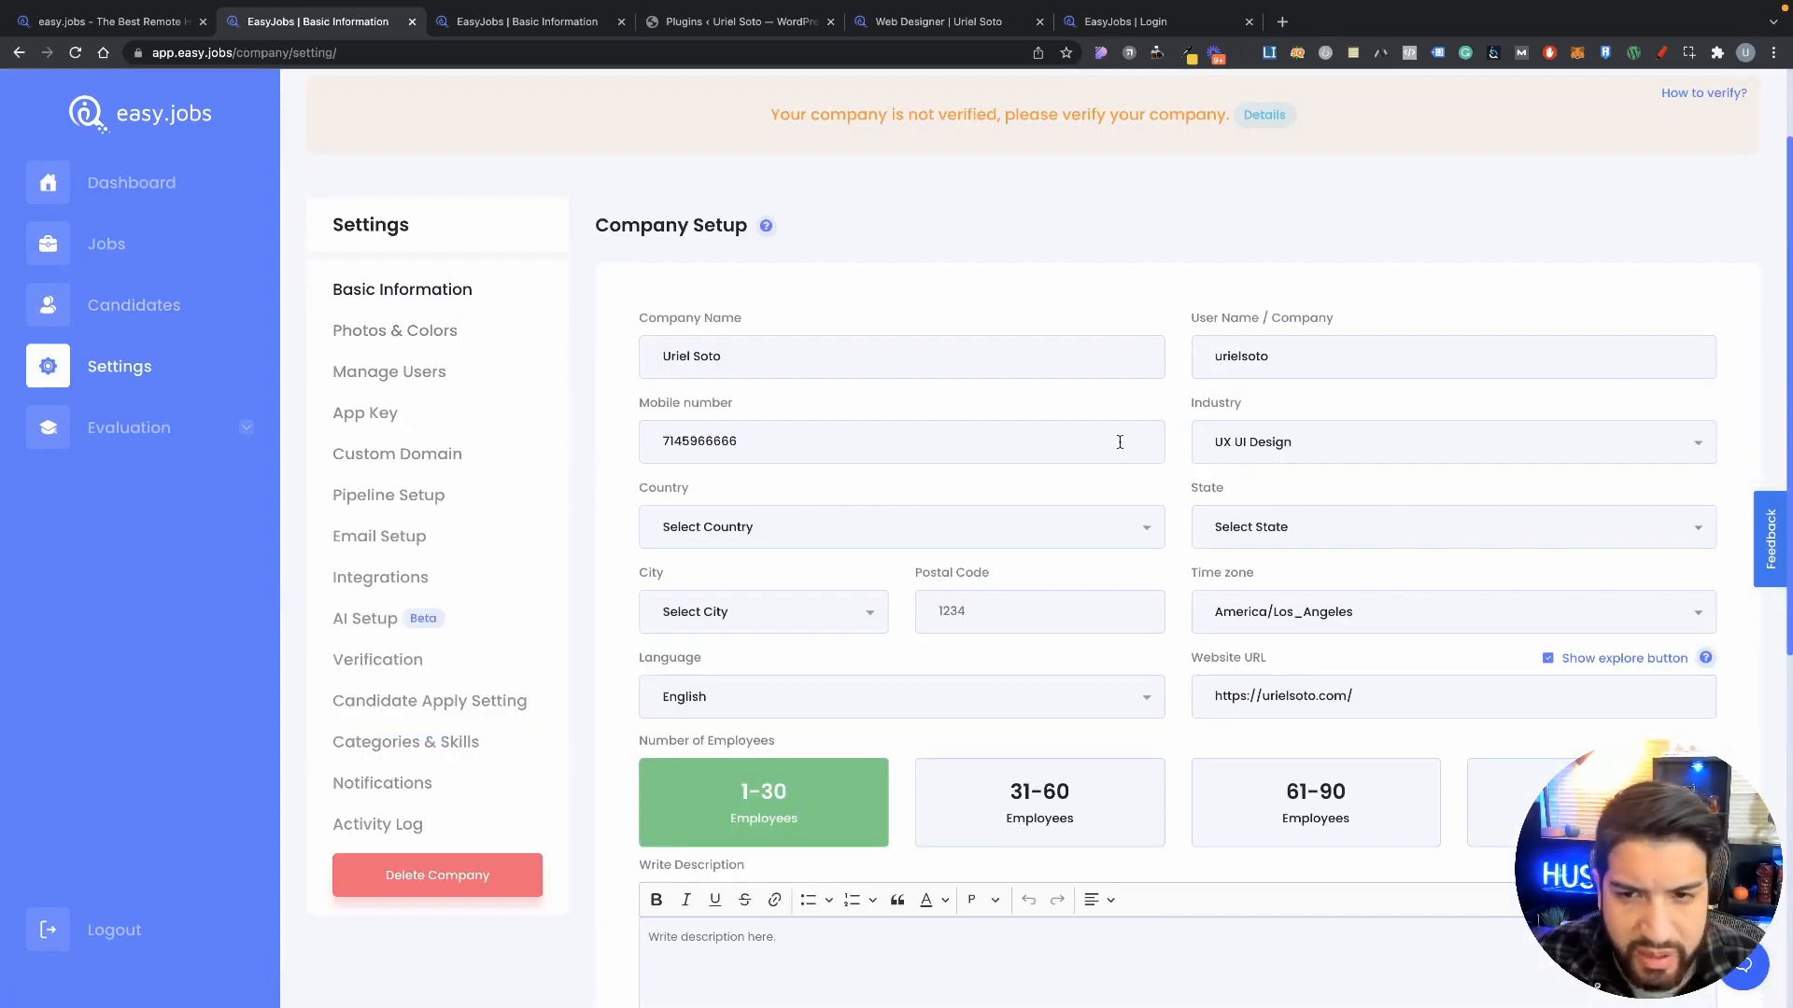
left_click(394, 331)
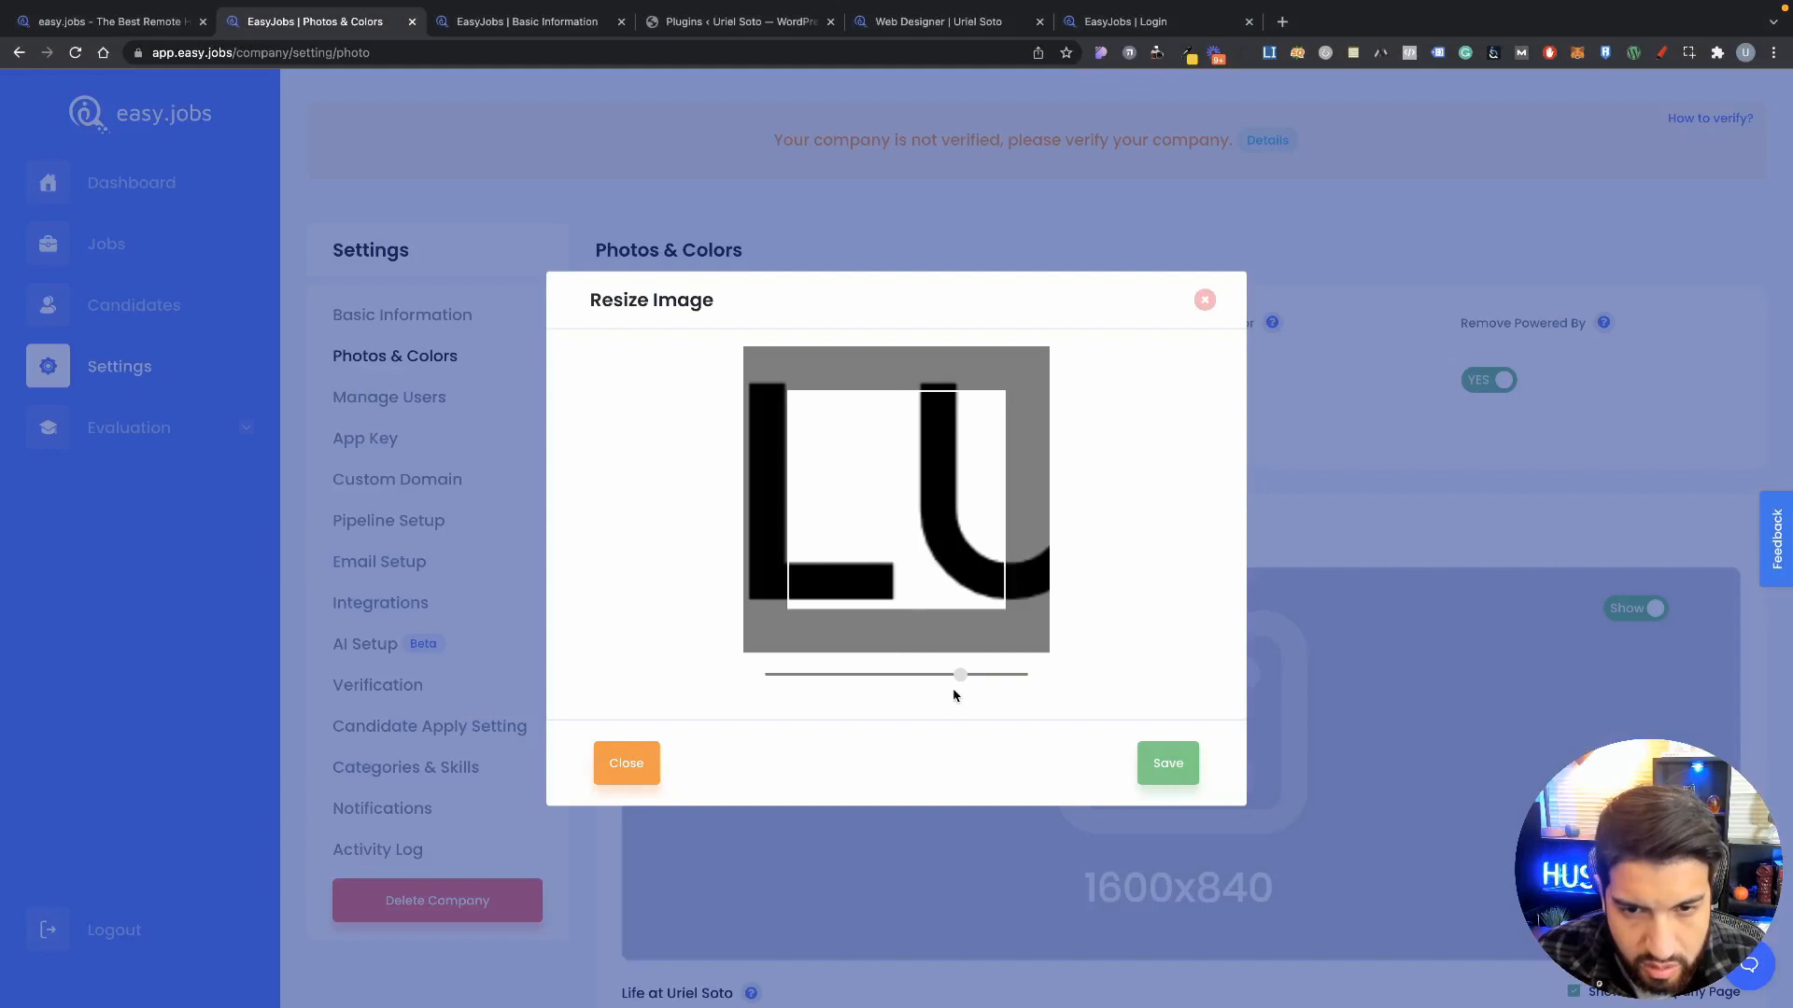
Step: Zoom and centre the blue V logo in the crop frame, then save it
left_click_drag(961, 675, 571, 633)
left_click_drag(837, 538, 957, 551)
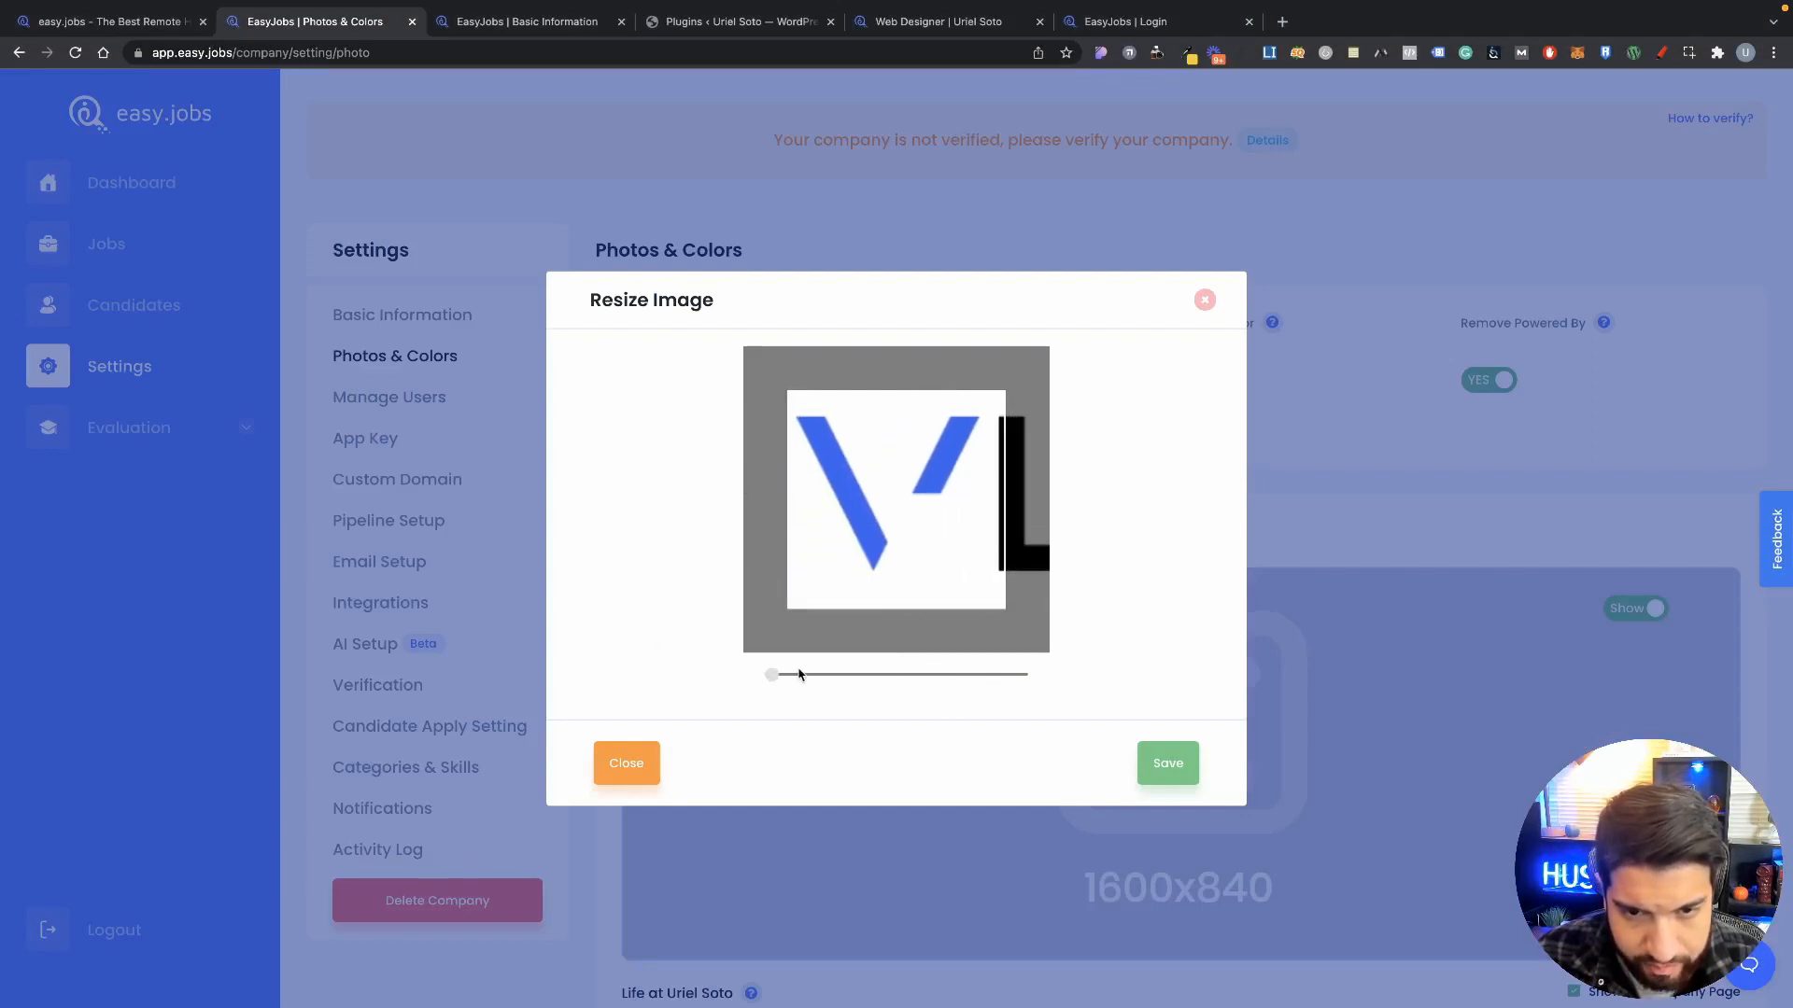
left_click_drag(774, 675, 802, 674)
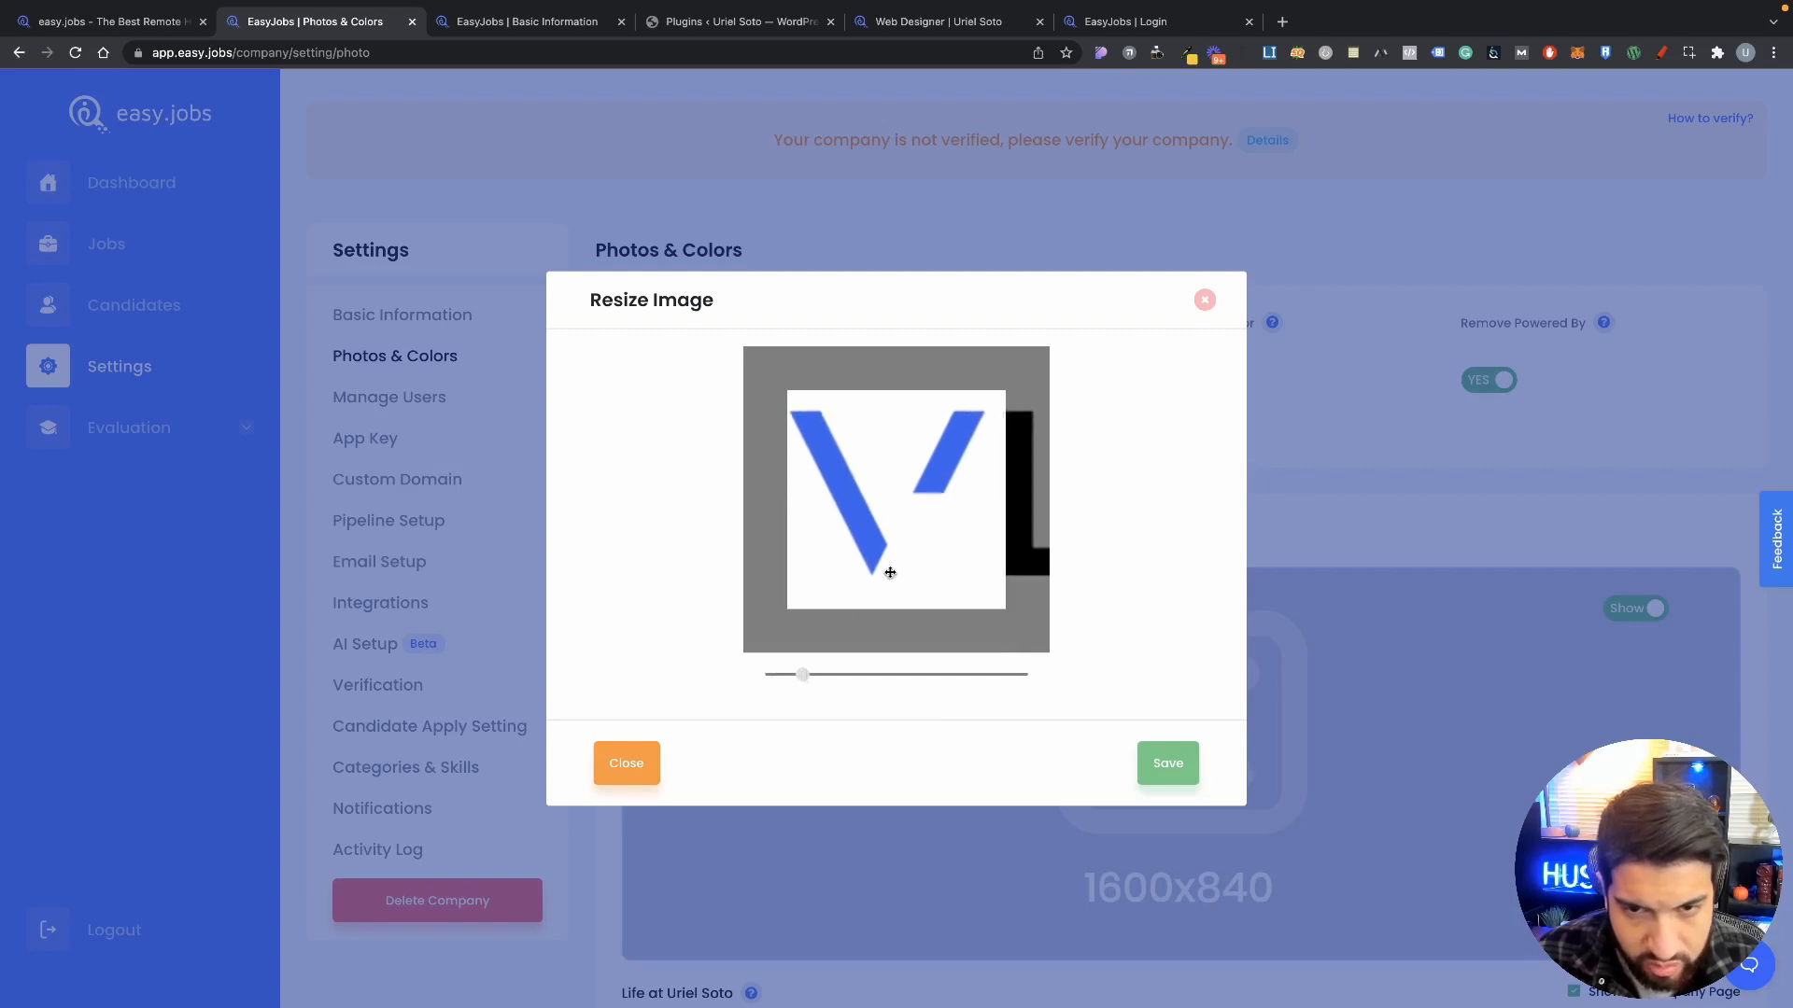
left_click_drag(888, 573, 909, 573)
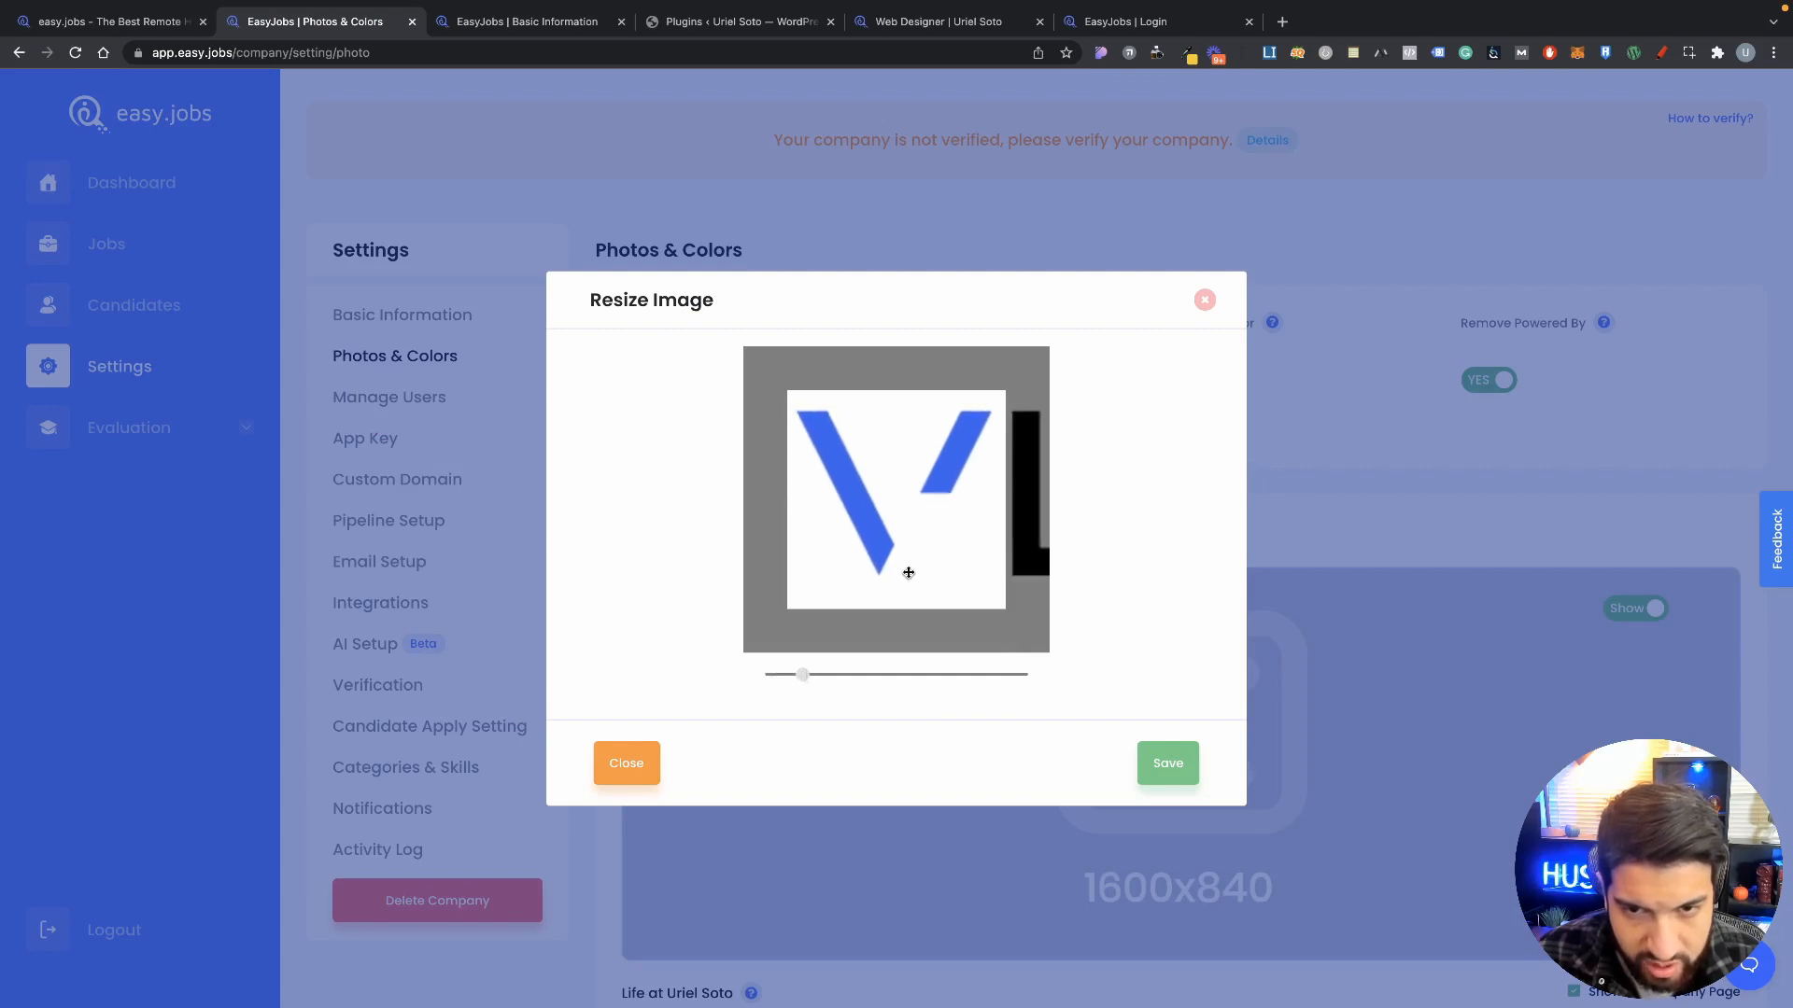
left_click(1174, 772)
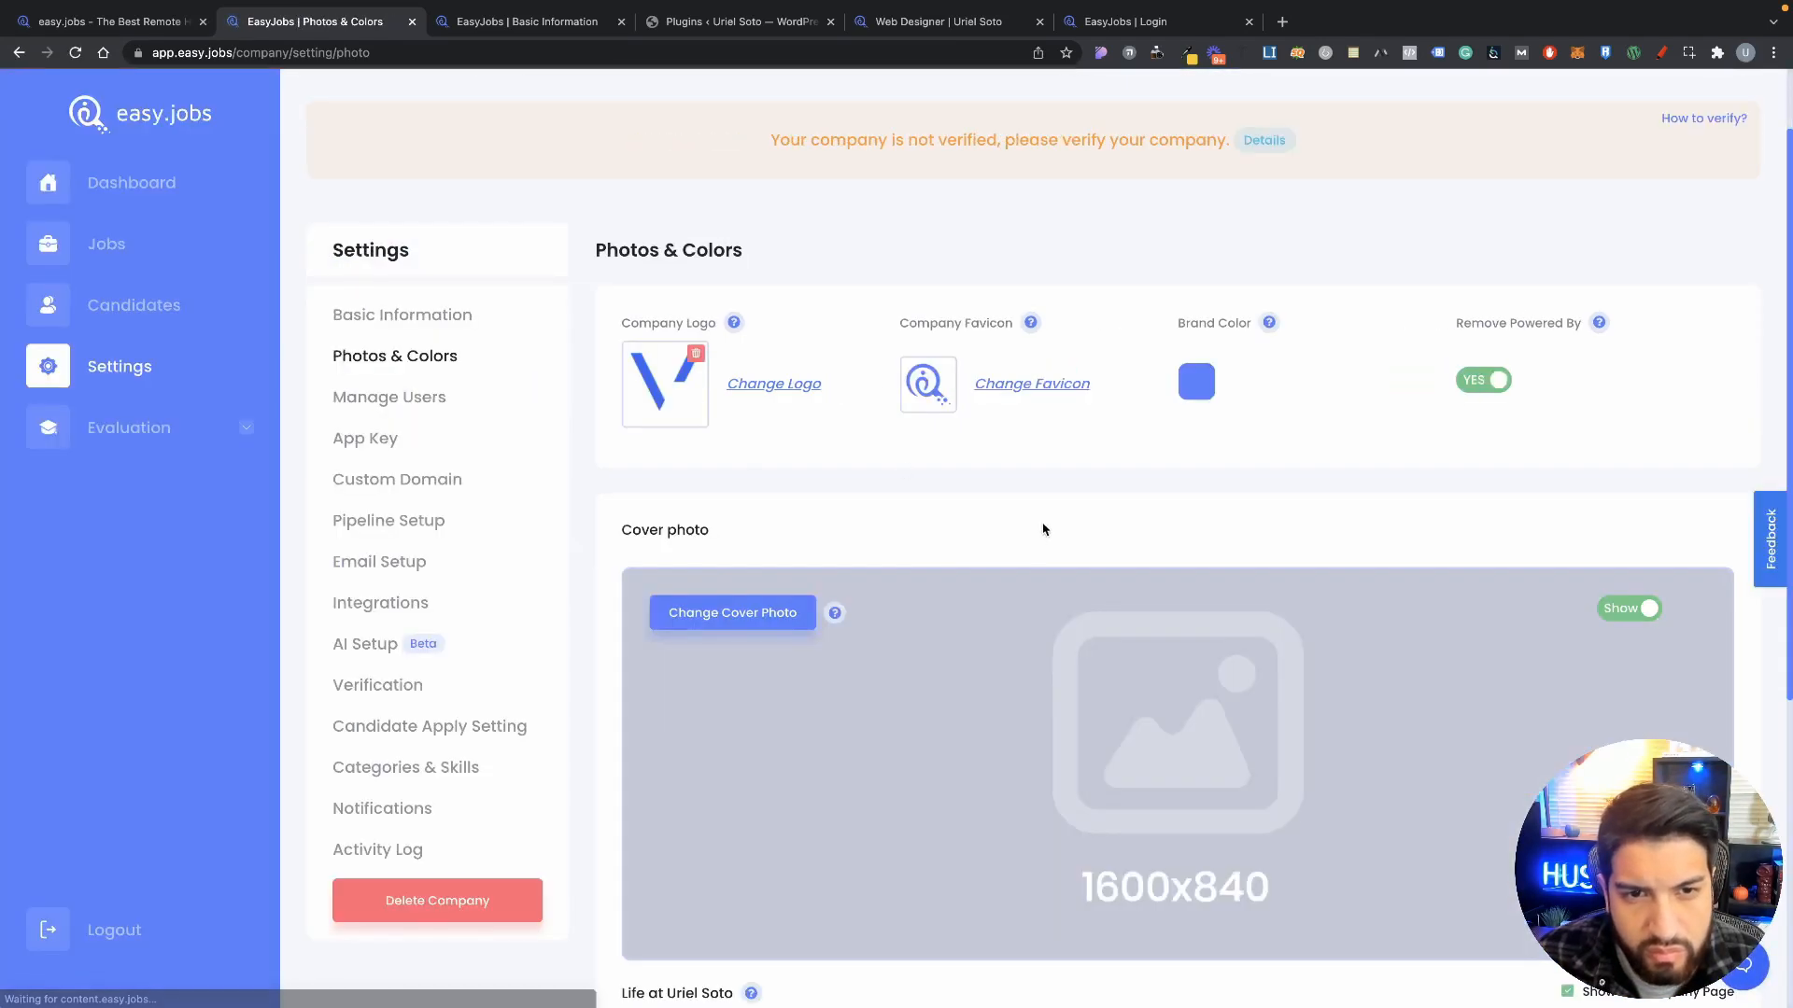
scroll(994, 494, "down", 1)
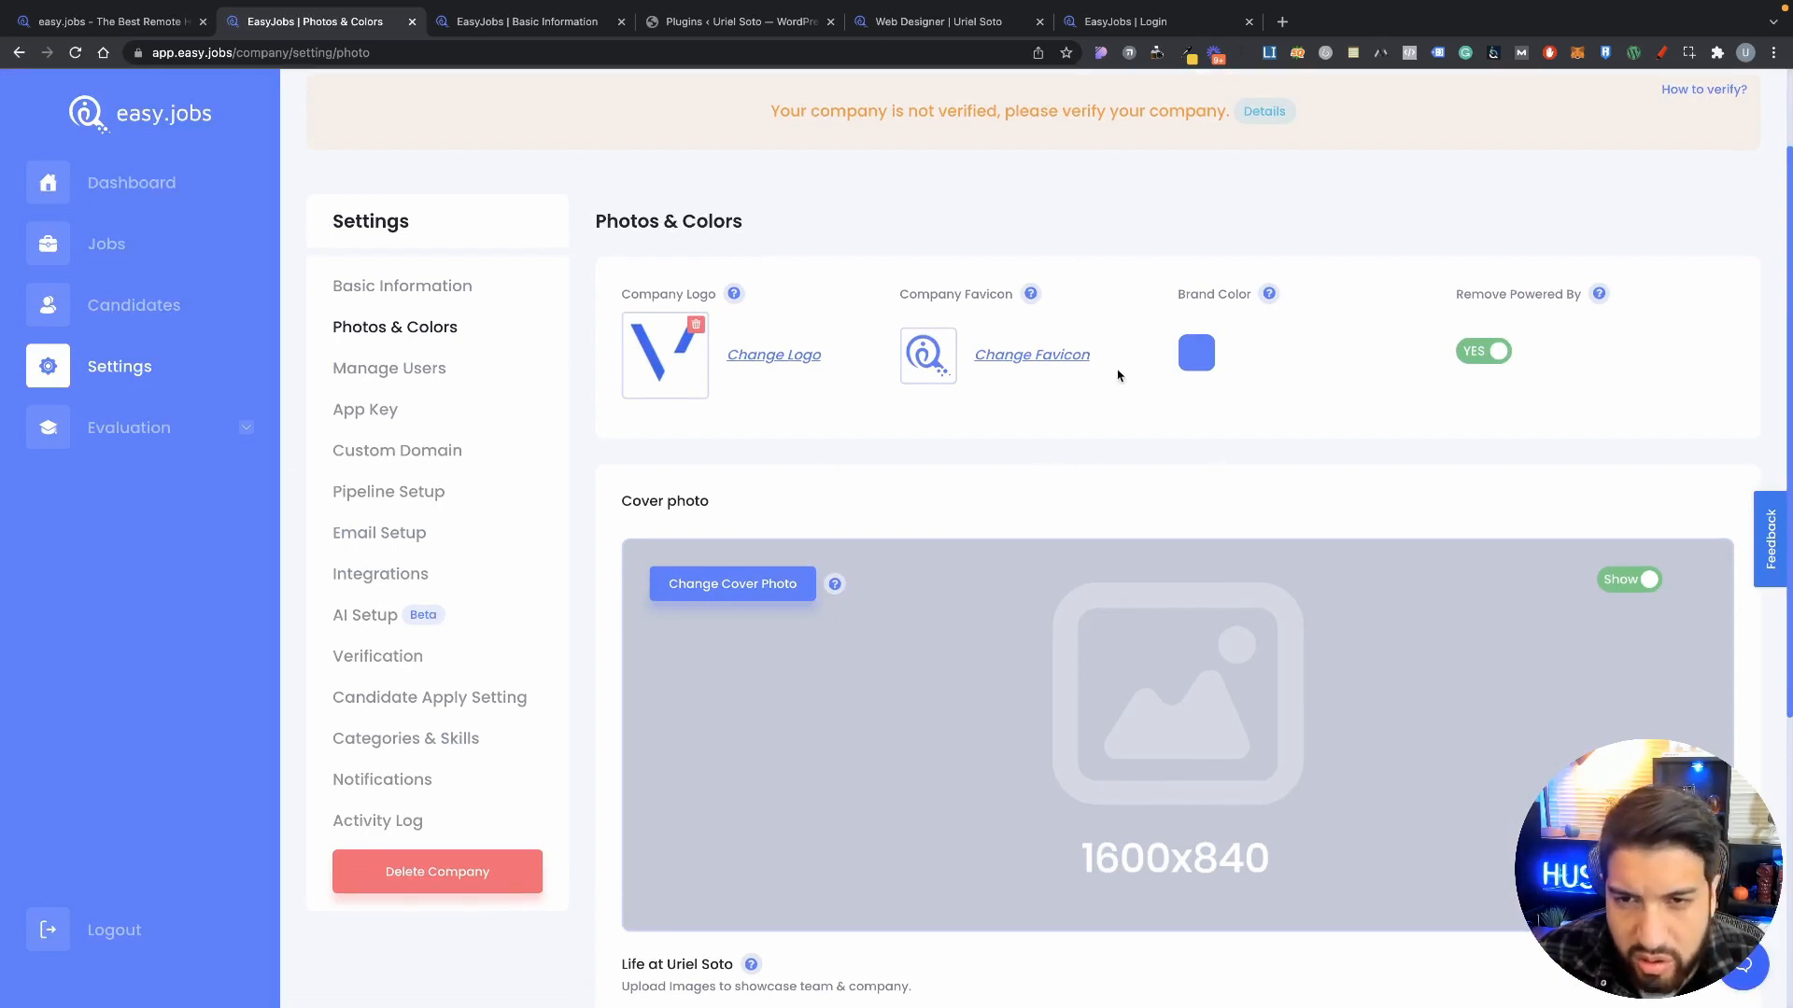
left_click(1197, 361)
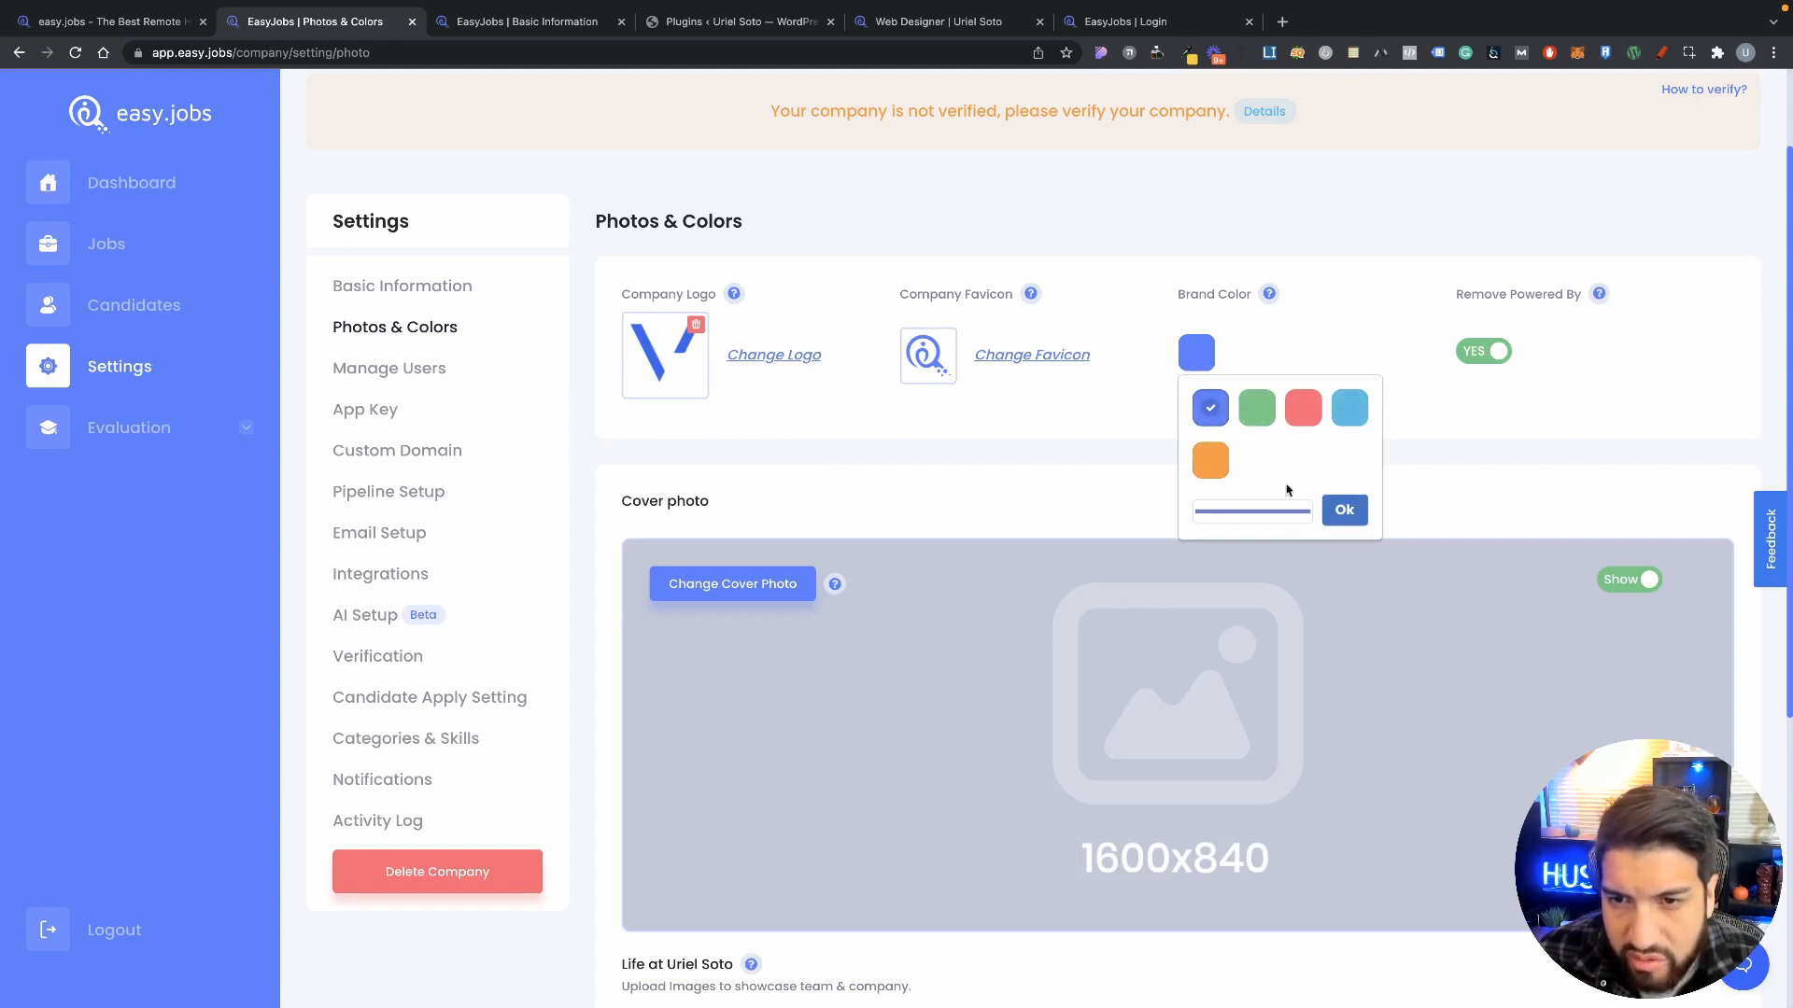
left_click(1253, 513)
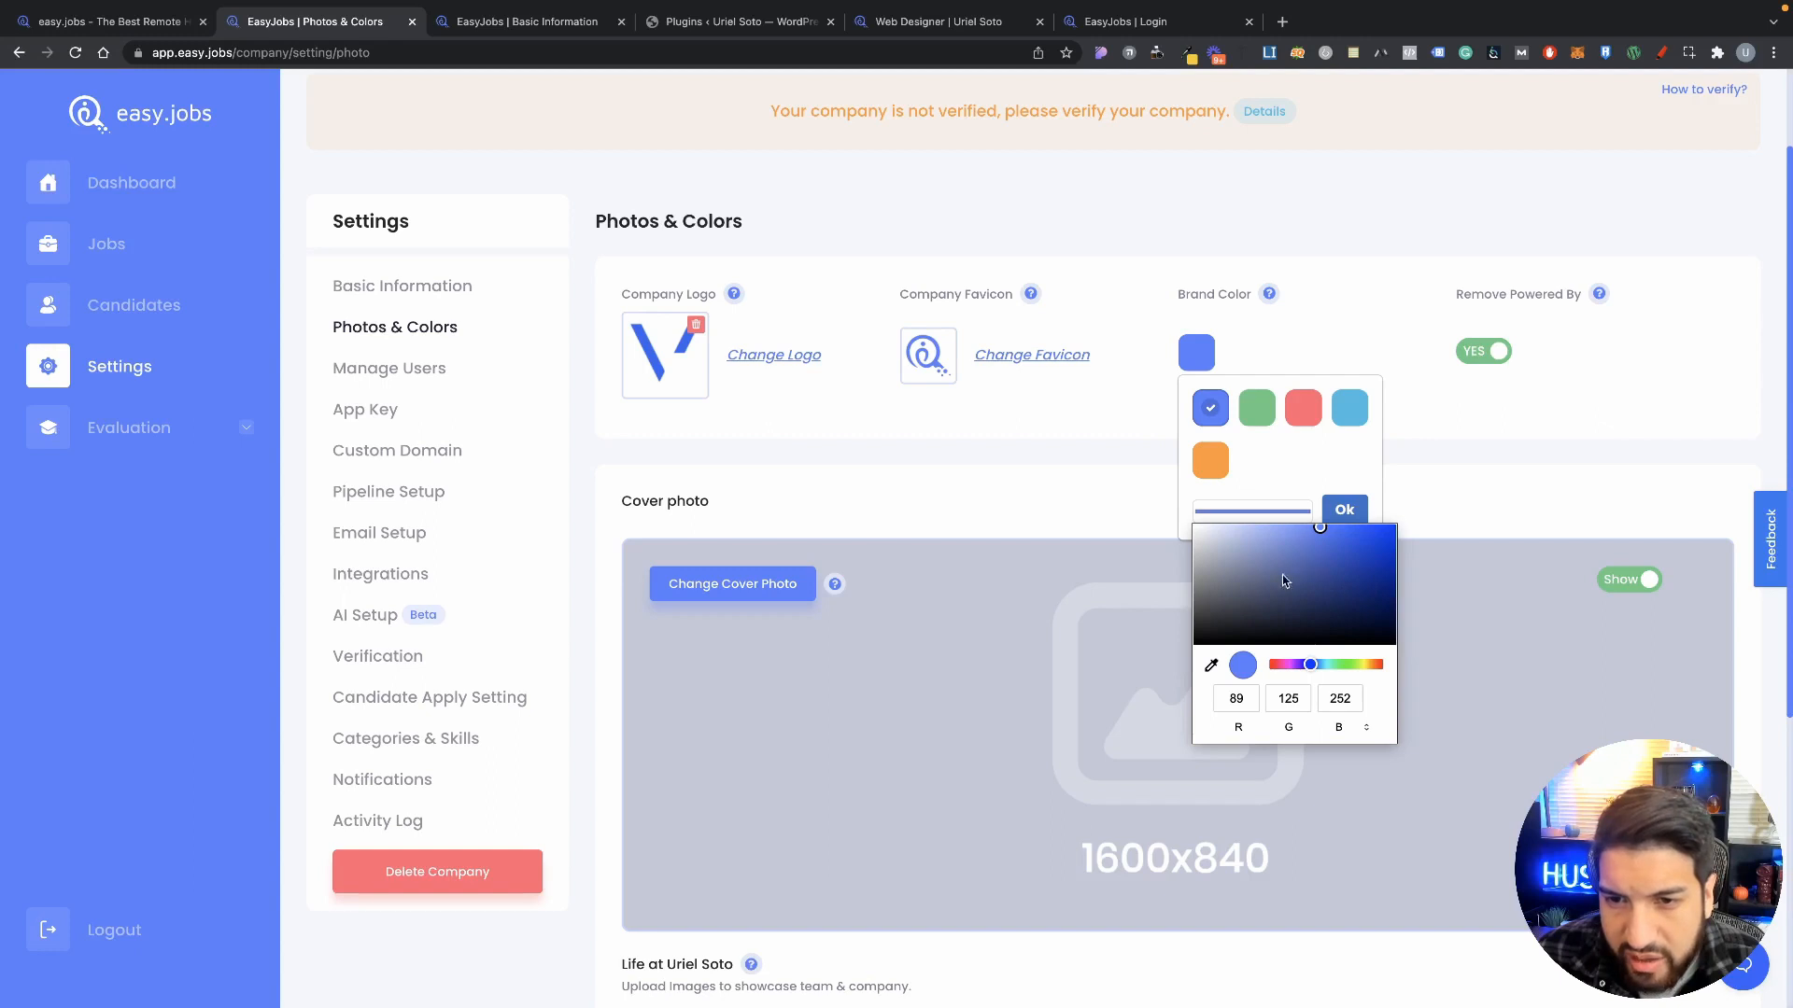
left_click(1266, 488)
left_click(1243, 517)
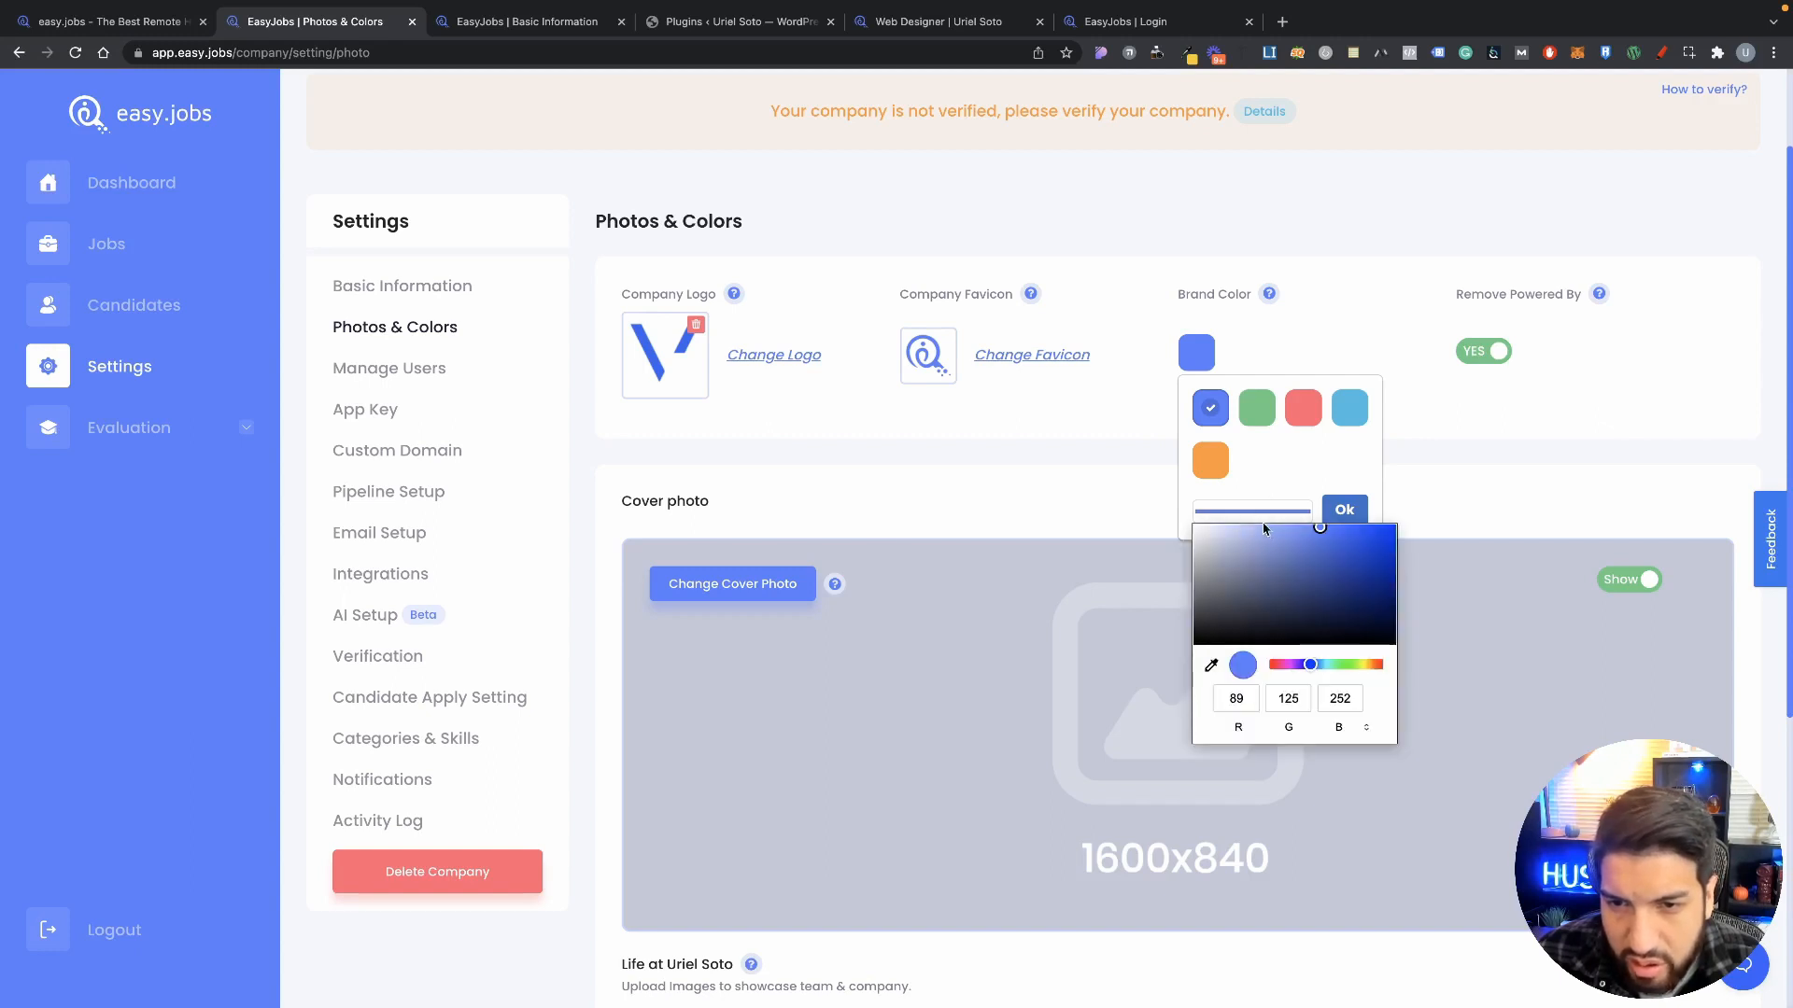
mouse_move(1312, 664)
left_mouse_down()
mouse_move(1354, 664)
mouse_move(1270, 664)
mouse_move(1313, 664)
left_mouse_up()
left_click(1210, 408)
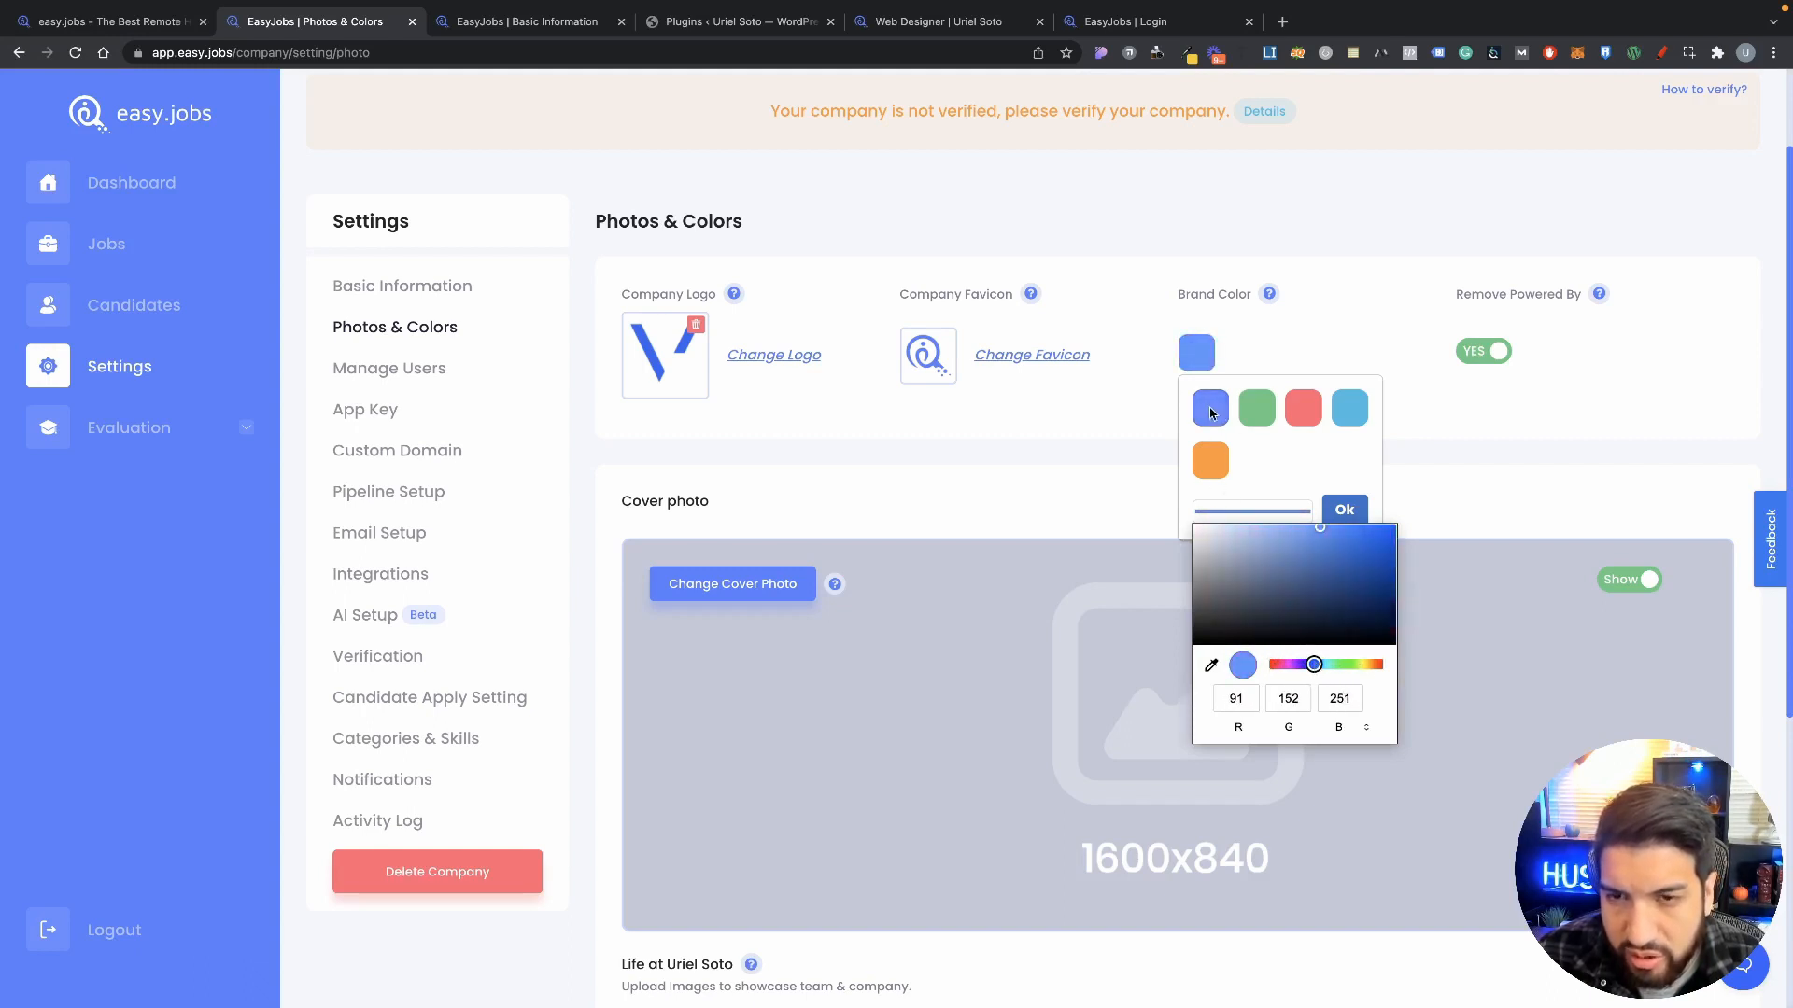
scroll(1308, 336, "down", 3)
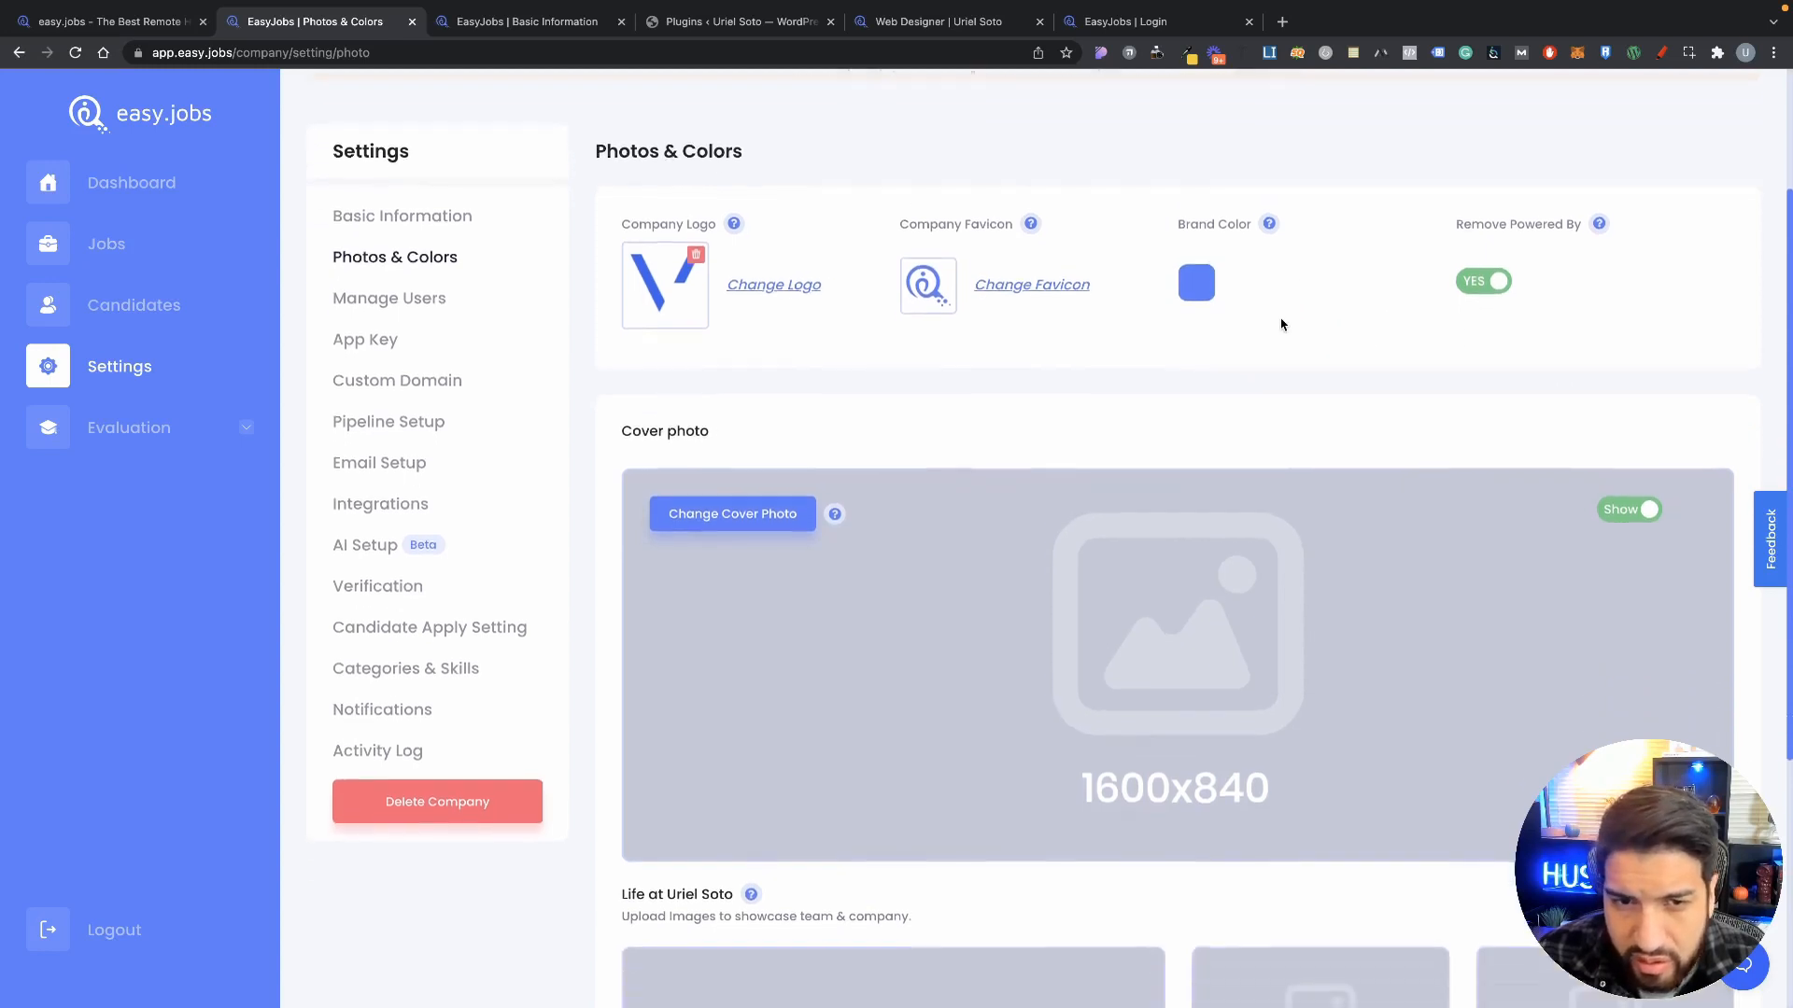
Step: Set the cover photo to Hide and untick 'Show on Company Page' for the Life photos
scroll(1361, 352, "up", 1)
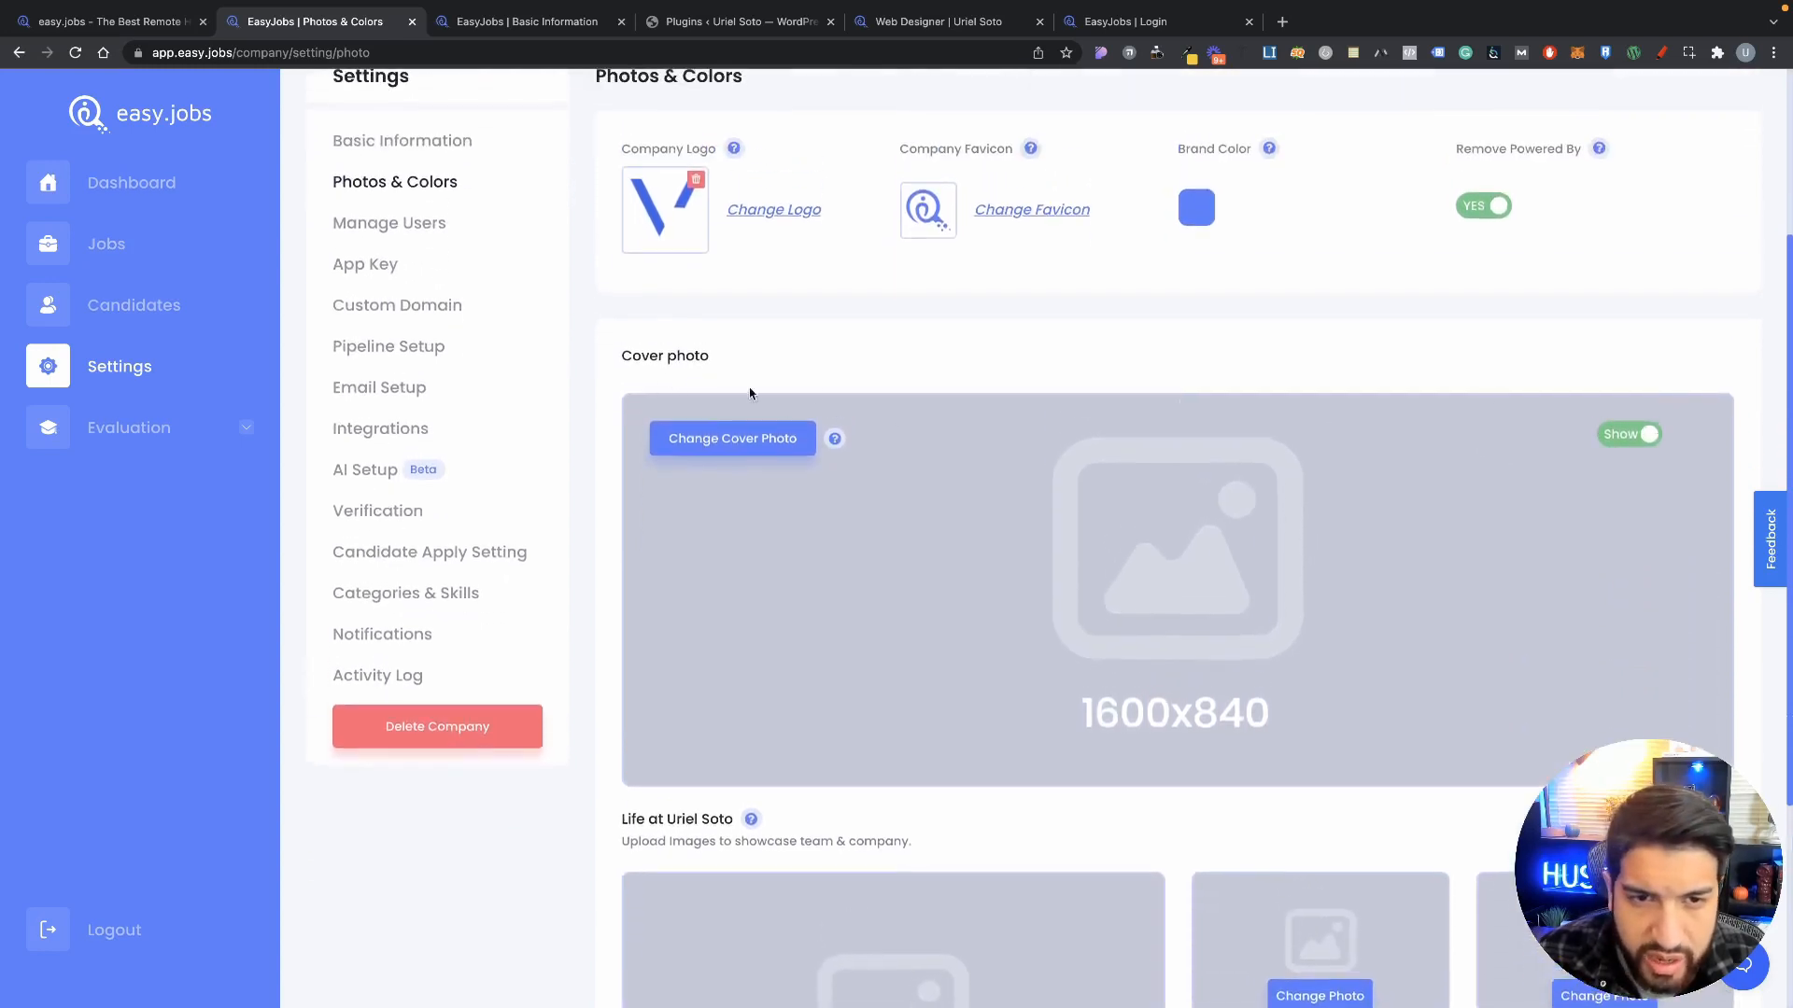
left_click(1636, 437)
scroll(1401, 416, "down", 2)
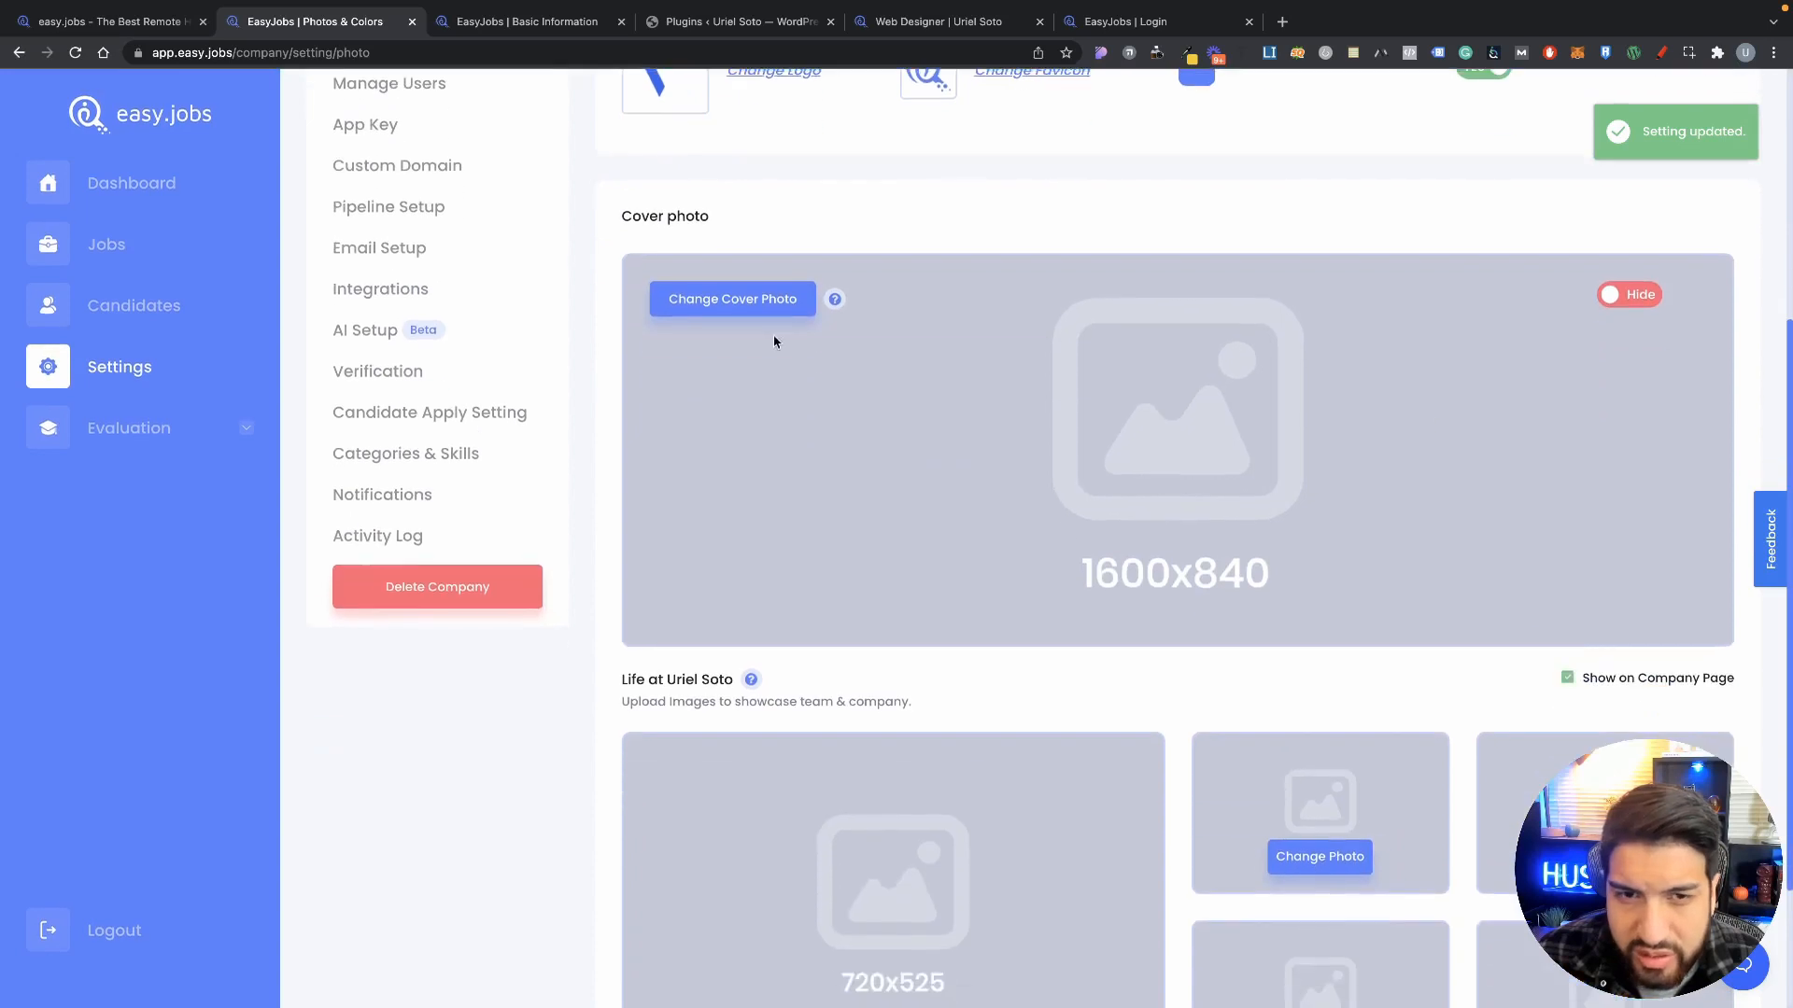
scroll(1148, 420, "down", 2)
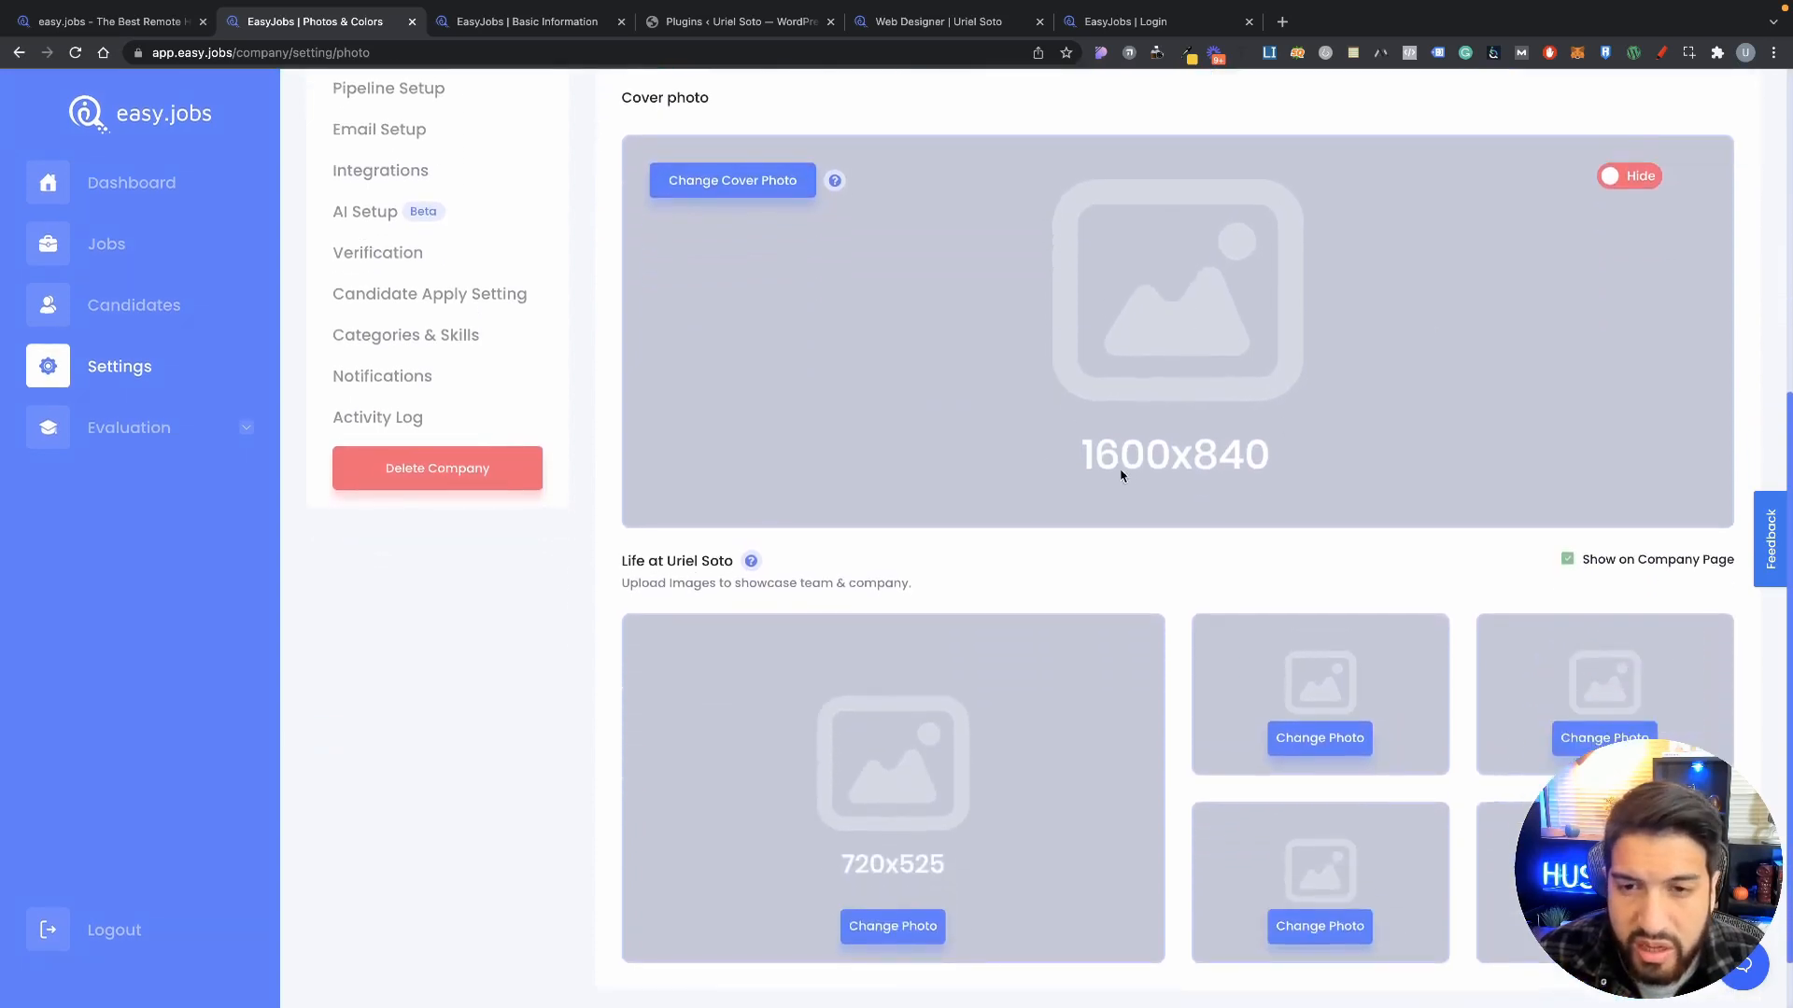
scroll(1291, 504, "down", 1)
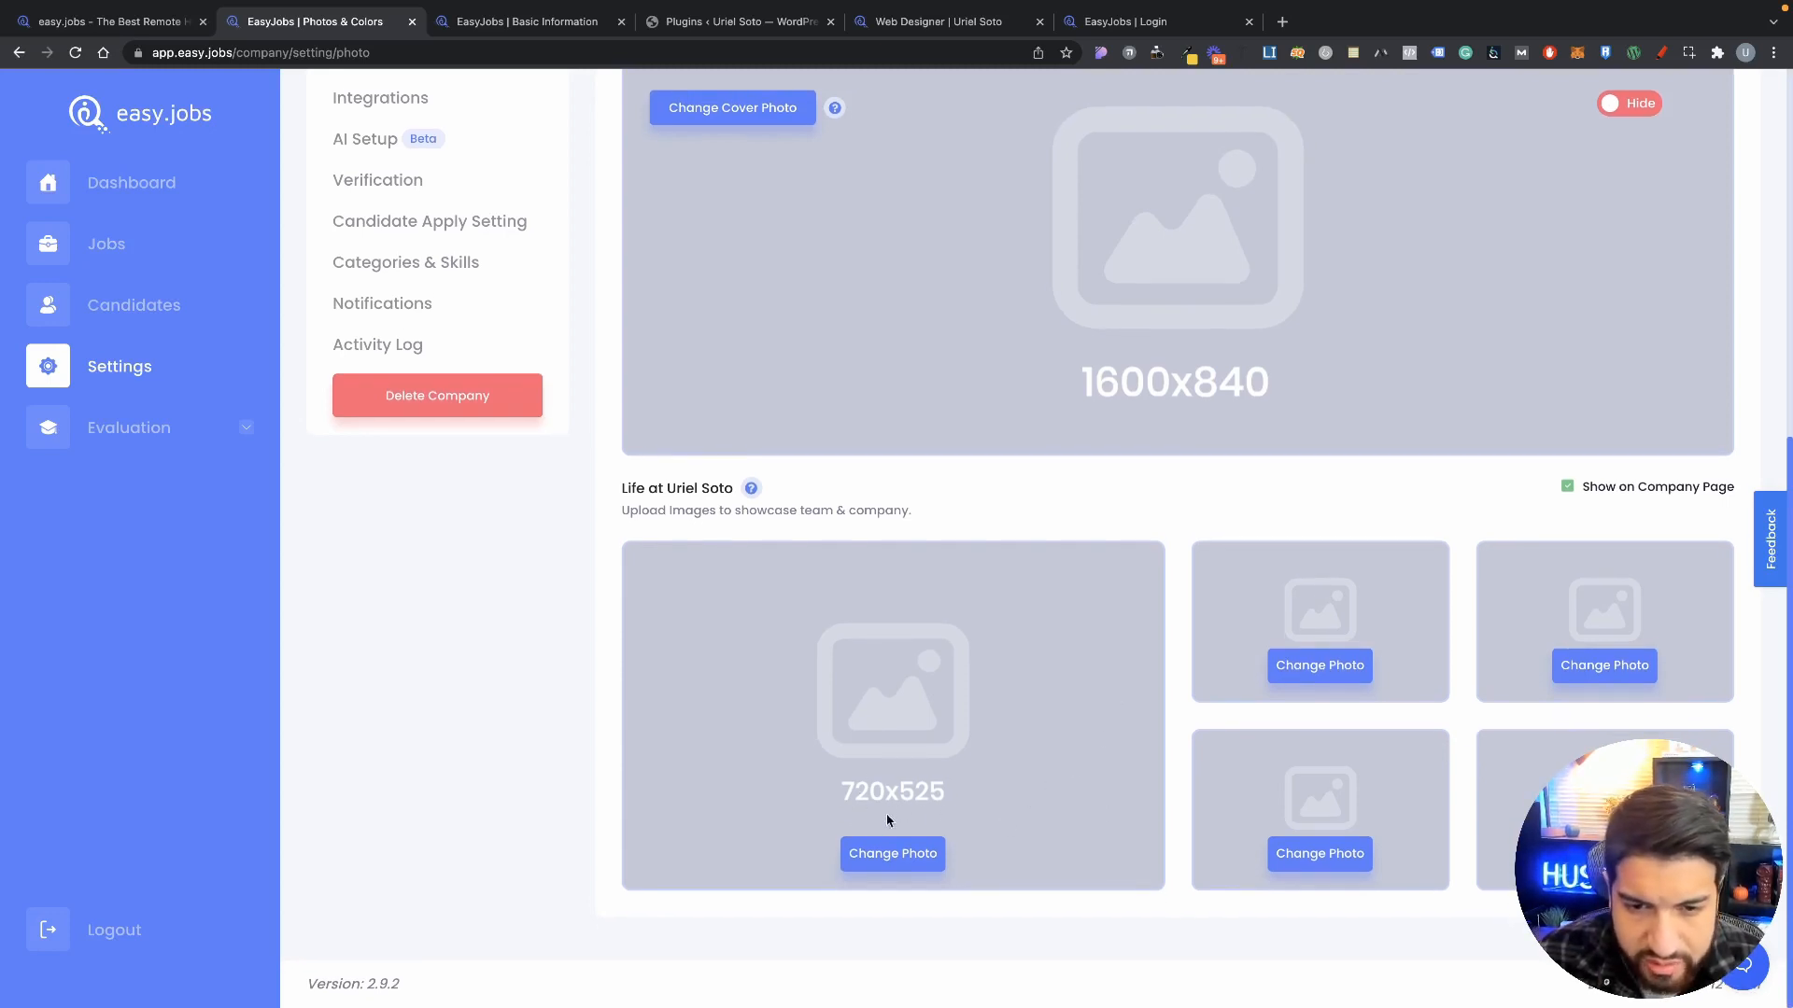
left_click(1566, 487)
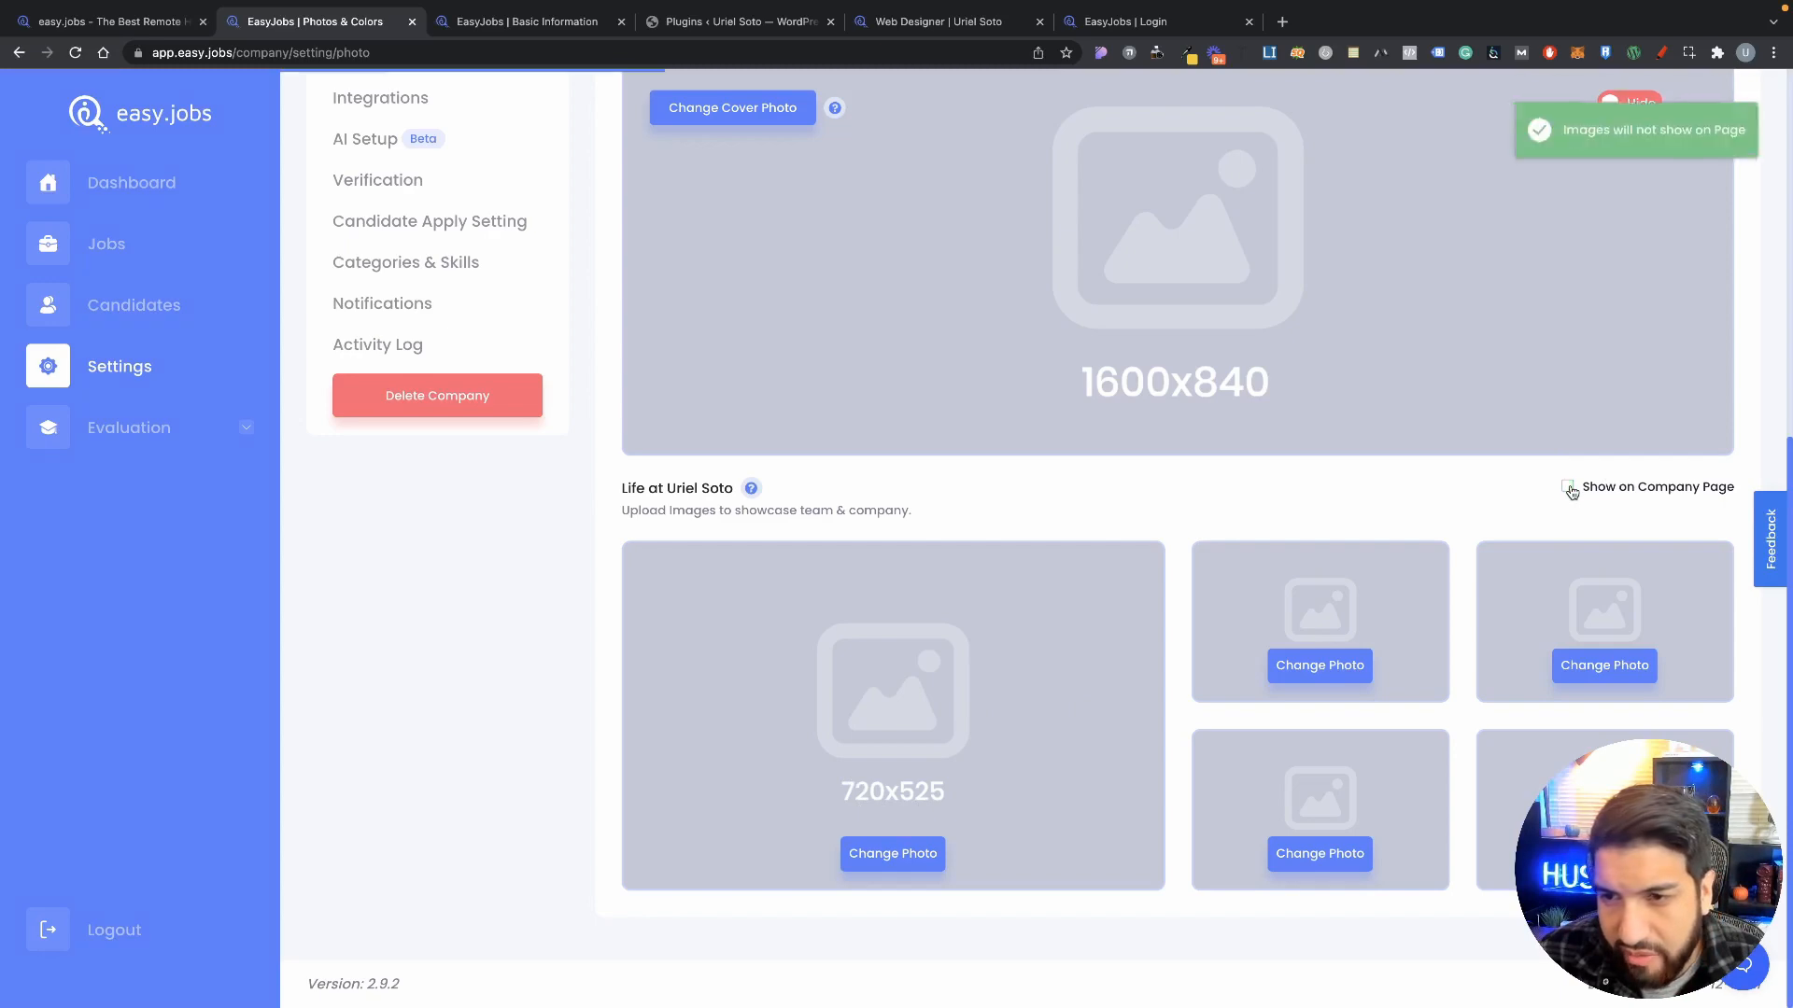
scroll(1401, 505, "up", 5)
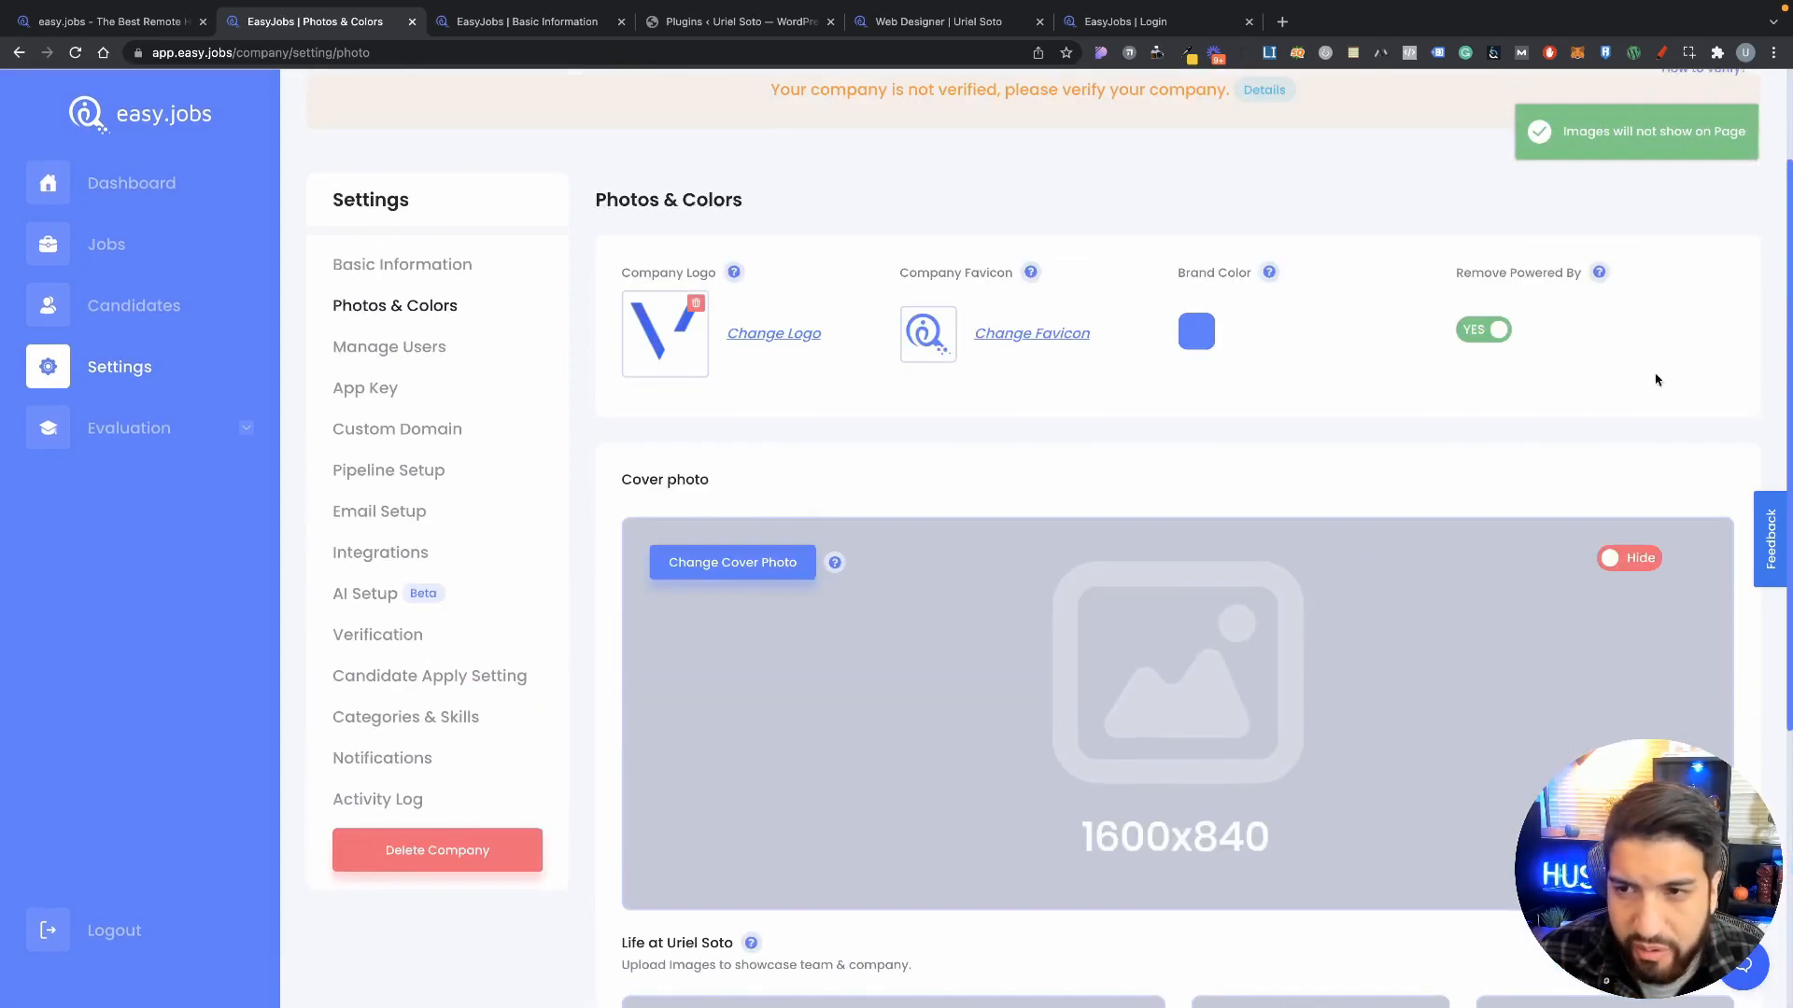
scroll(1493, 580, "up", 1)
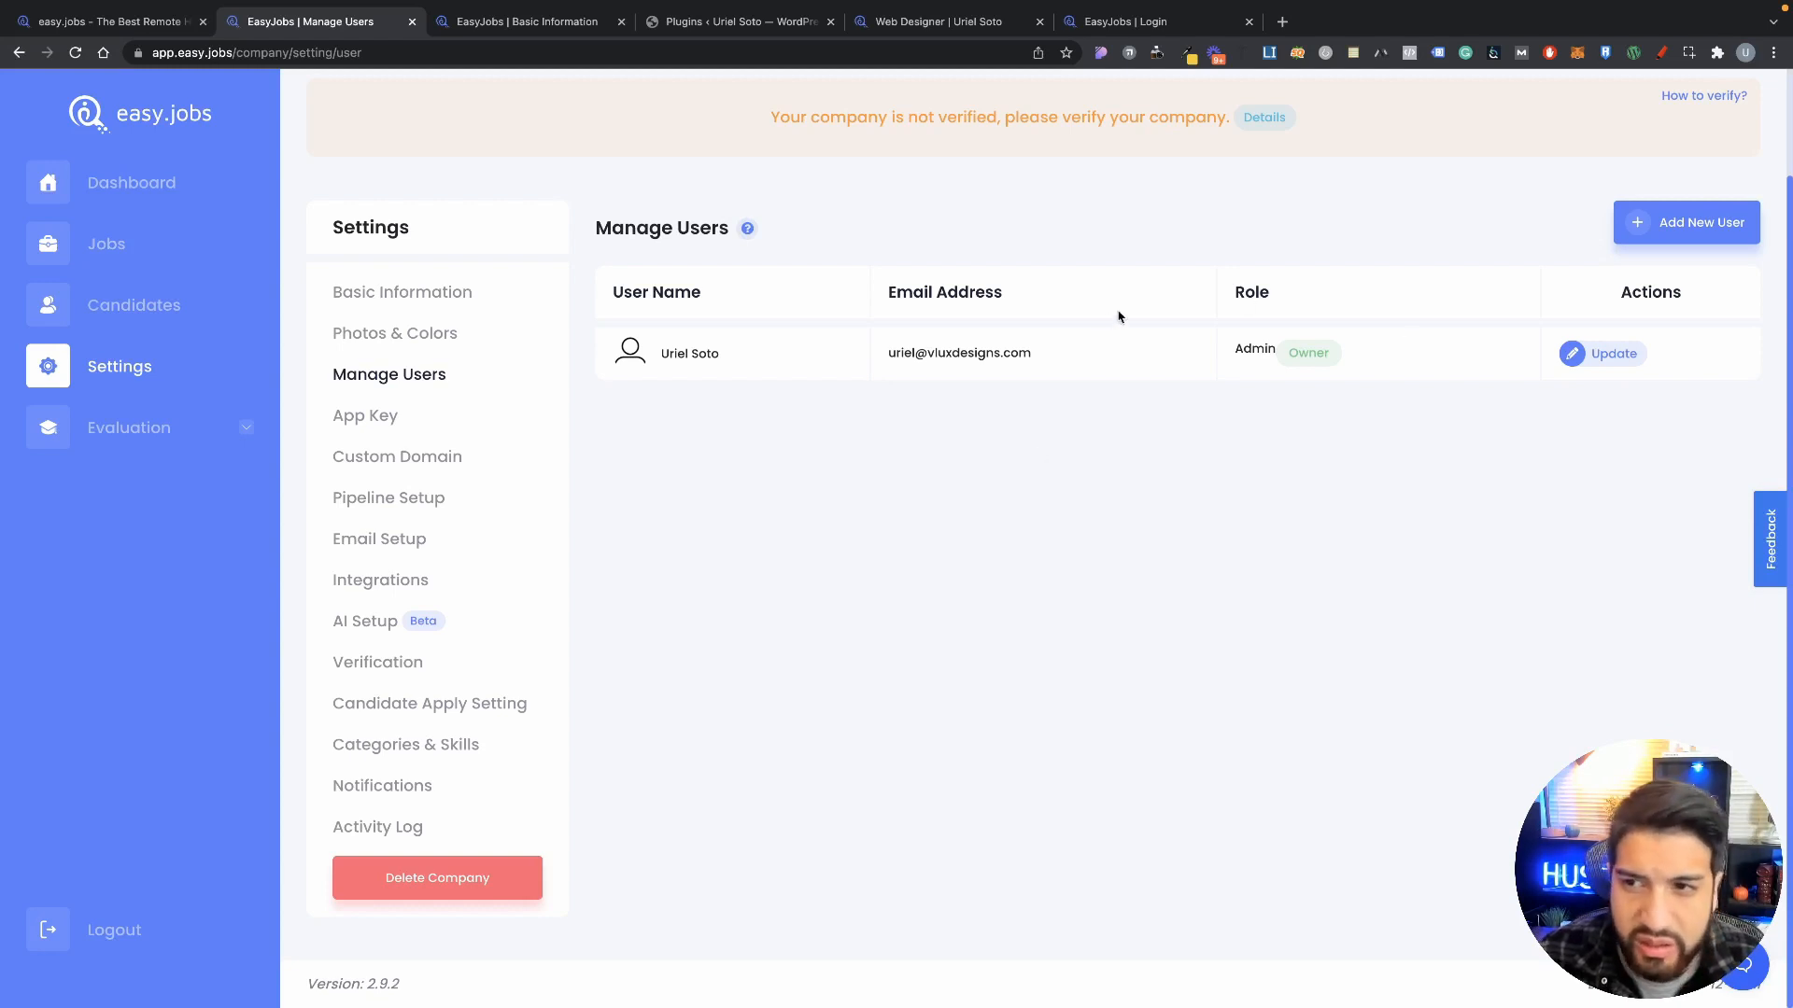
Step: Preview the Add New User form's Notification tab, close it unsaved, and open App Key settings
left_click(1688, 228)
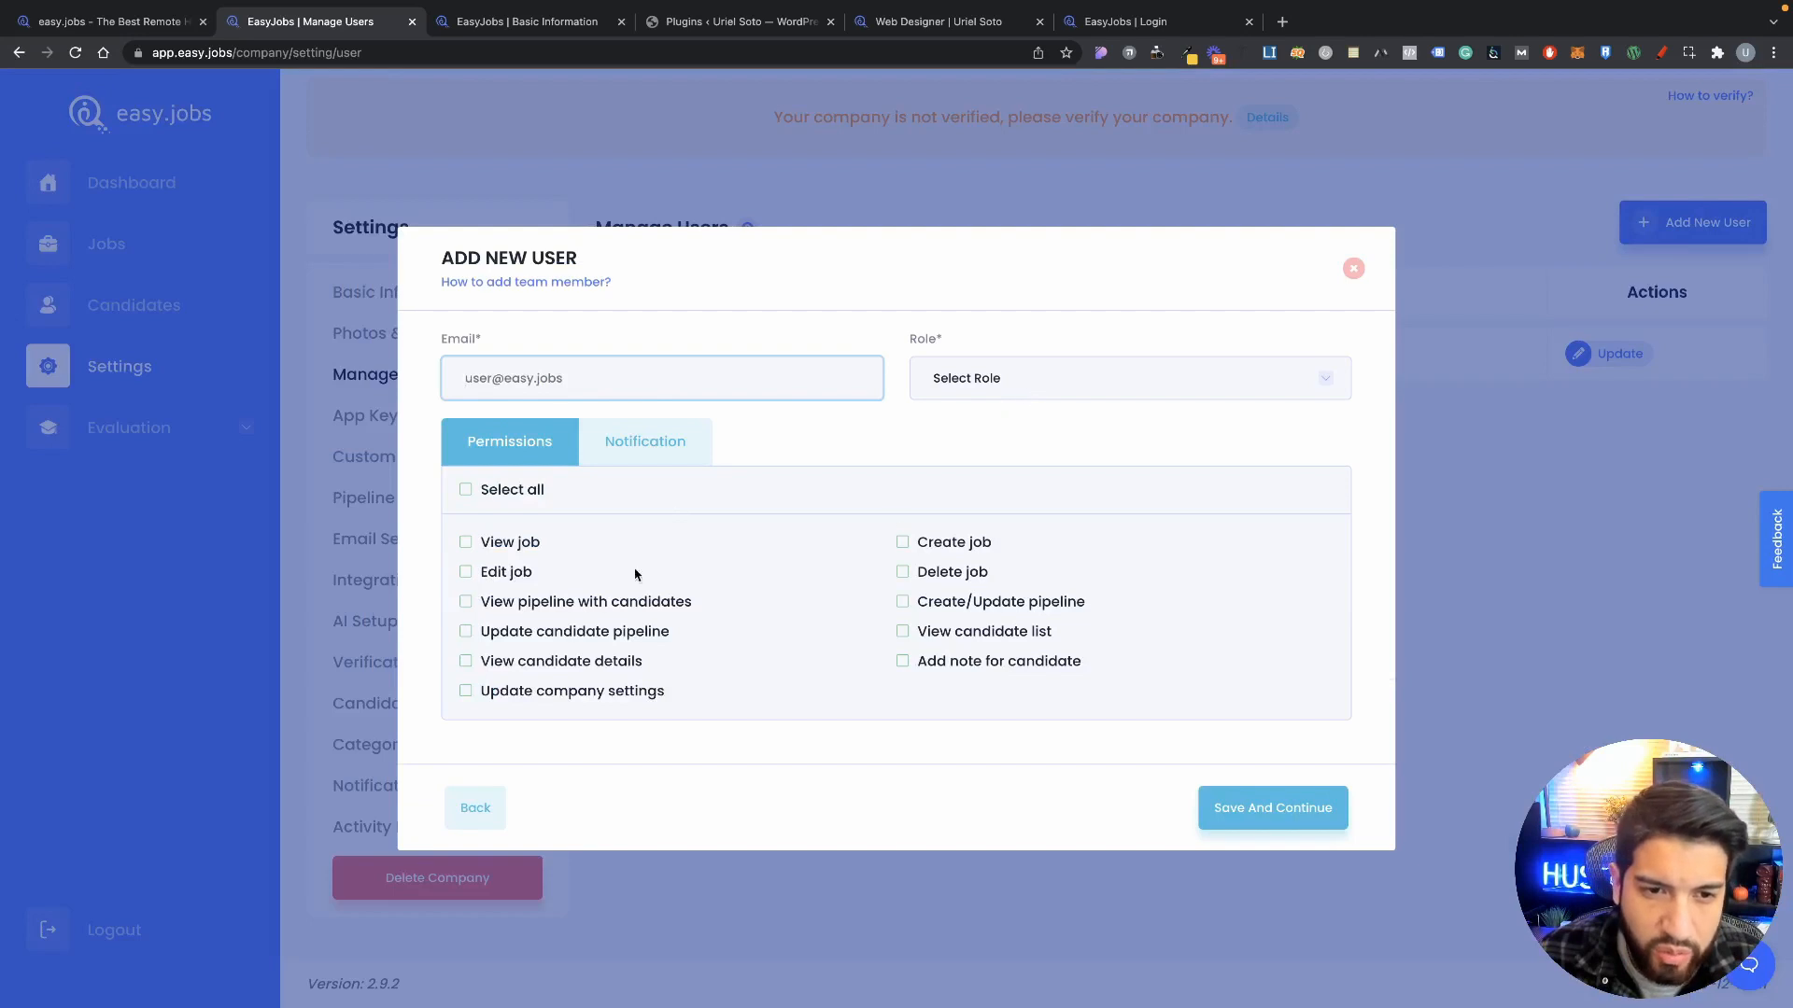
left_click(655, 449)
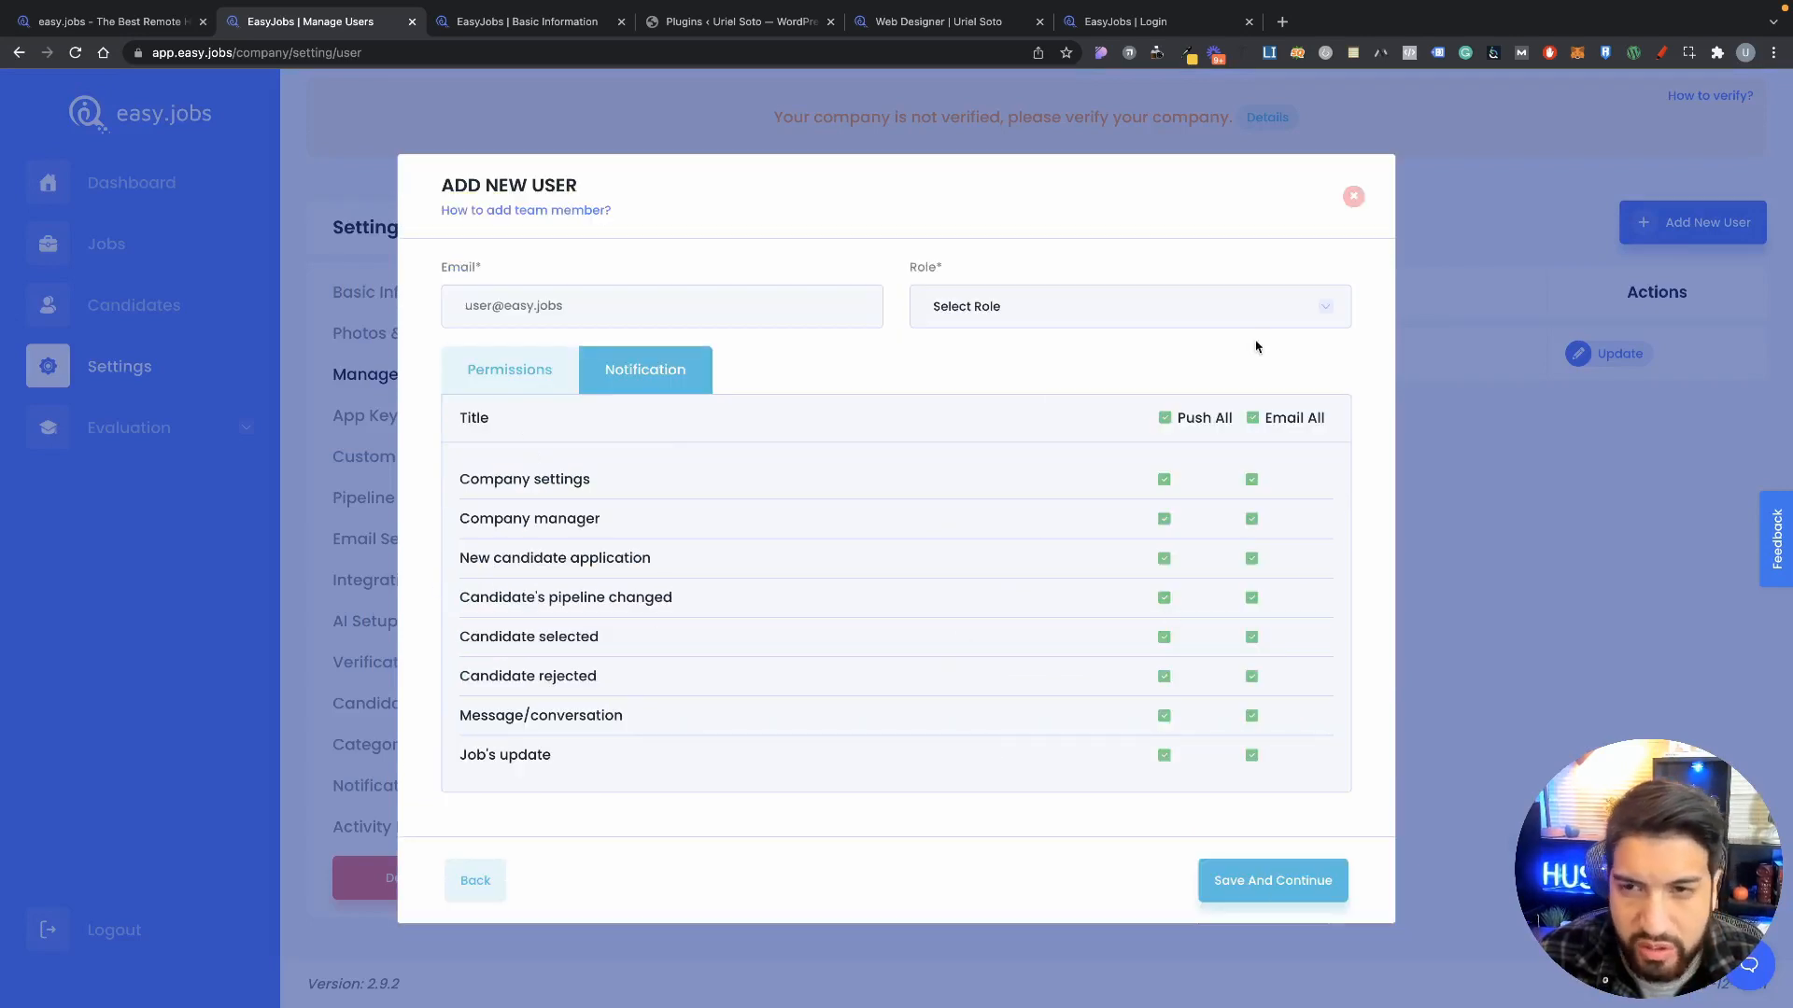
left_click(1351, 198)
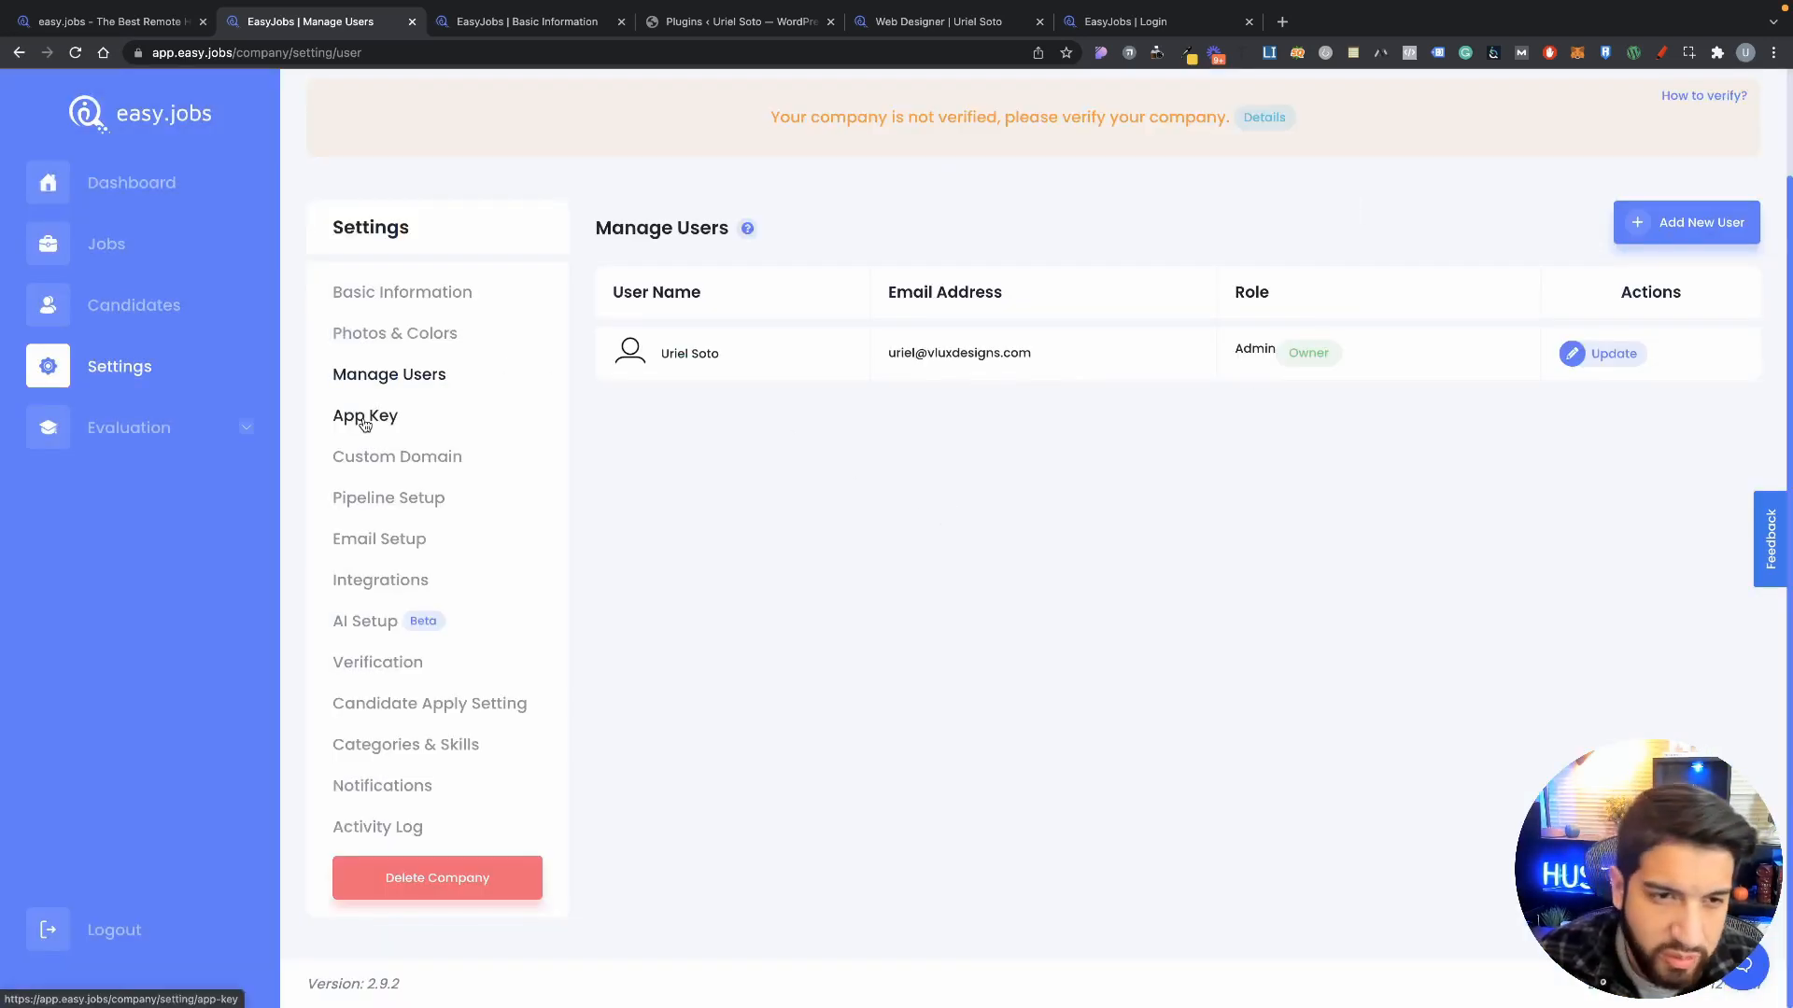
left_click(364, 425)
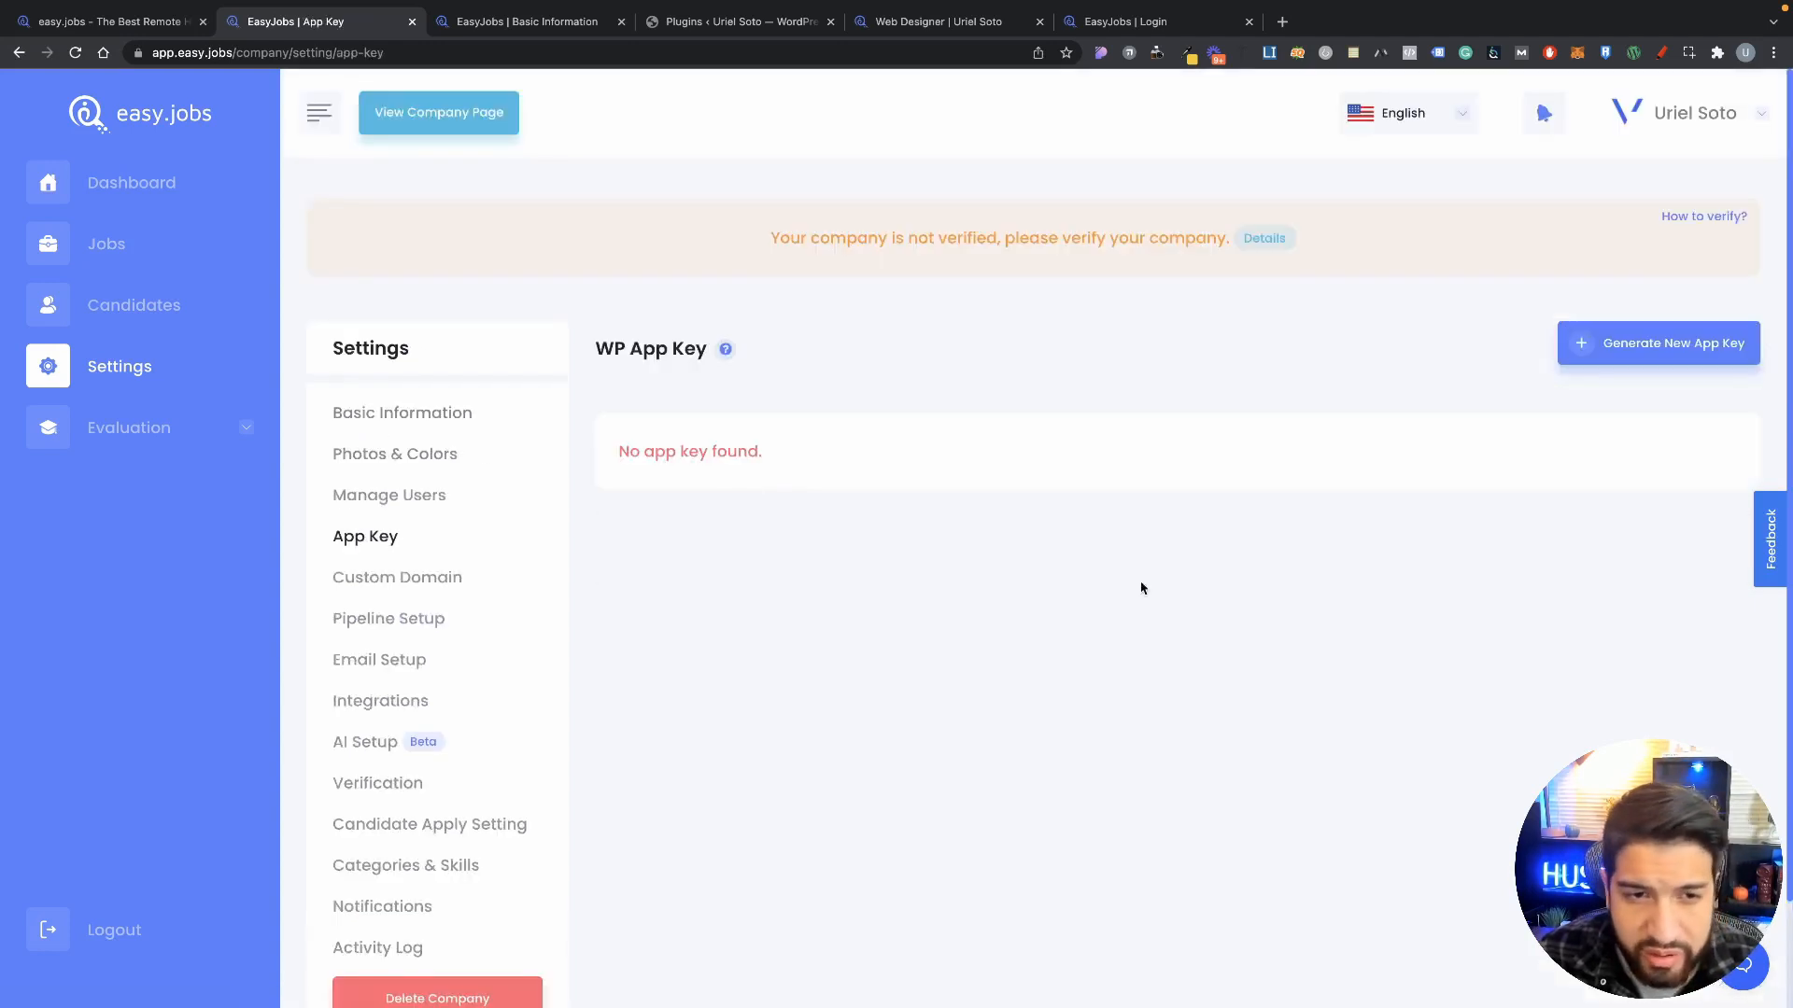
Step: Open Custom Domain settings, glance at the Web Designer job page, and review the four CNAME steps
scroll(1200, 600, "down", 2)
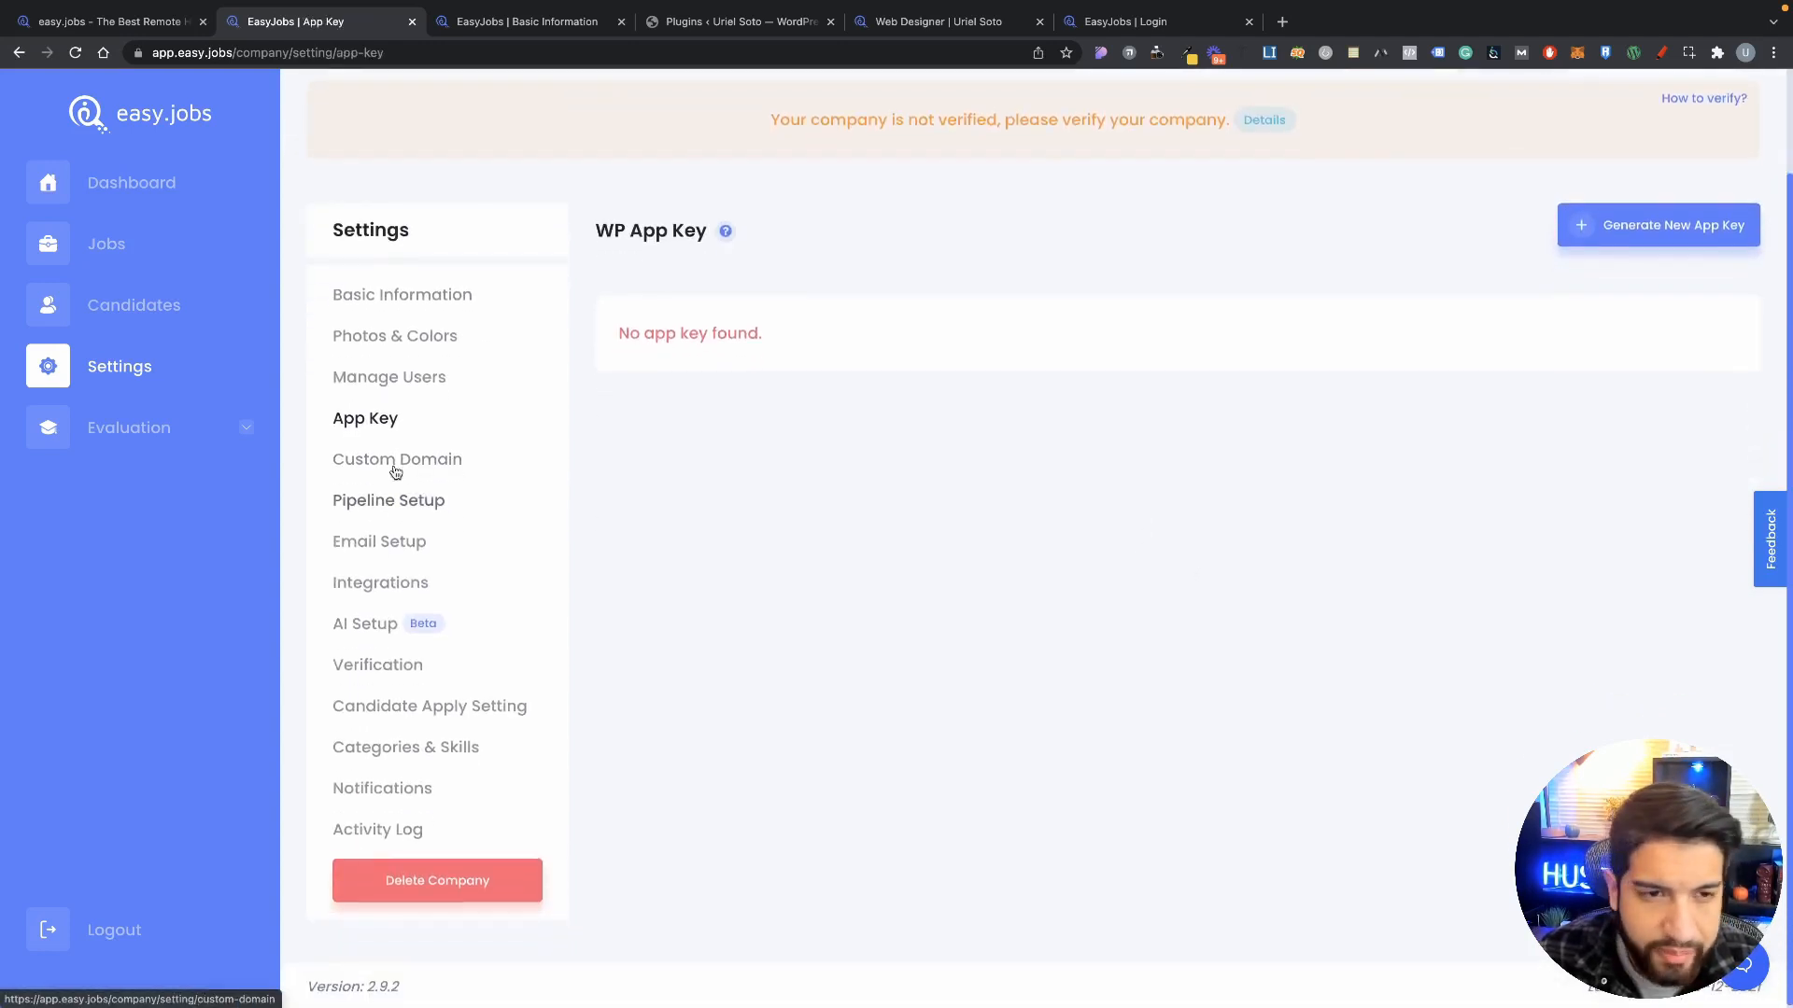
scroll(967, 367, "up", 1)
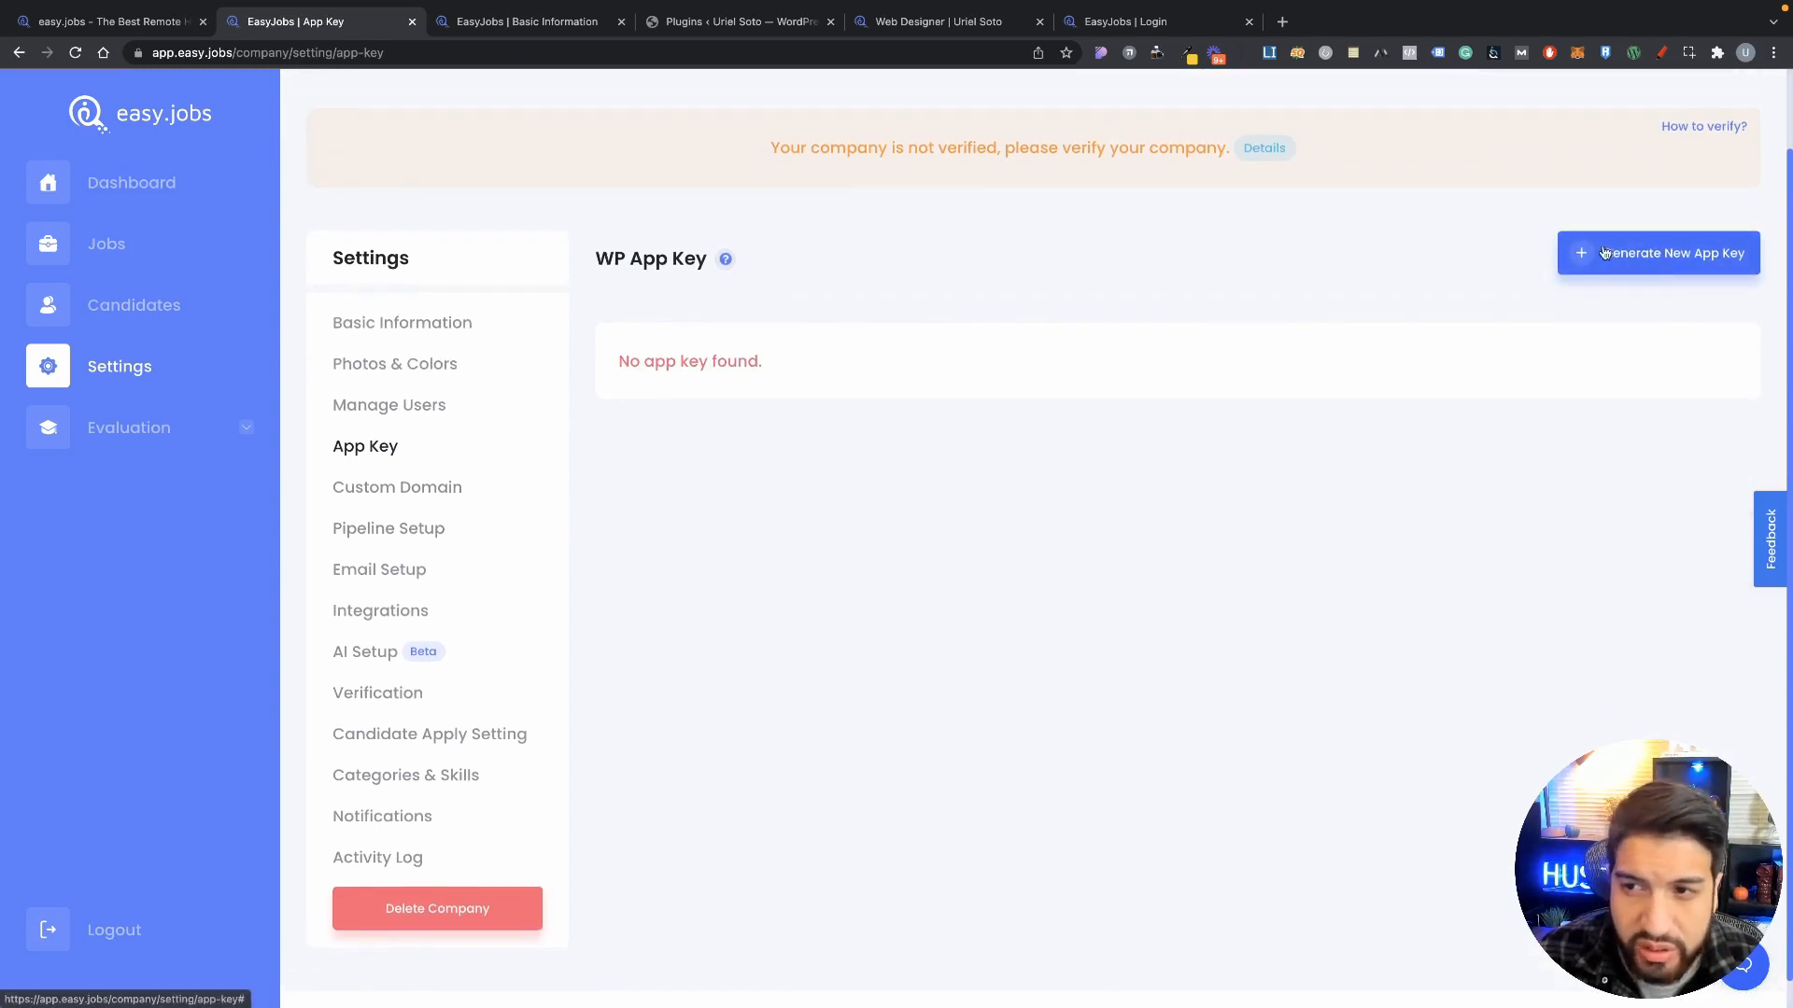
left_click(380, 491)
scroll(779, 574, "down", 2)
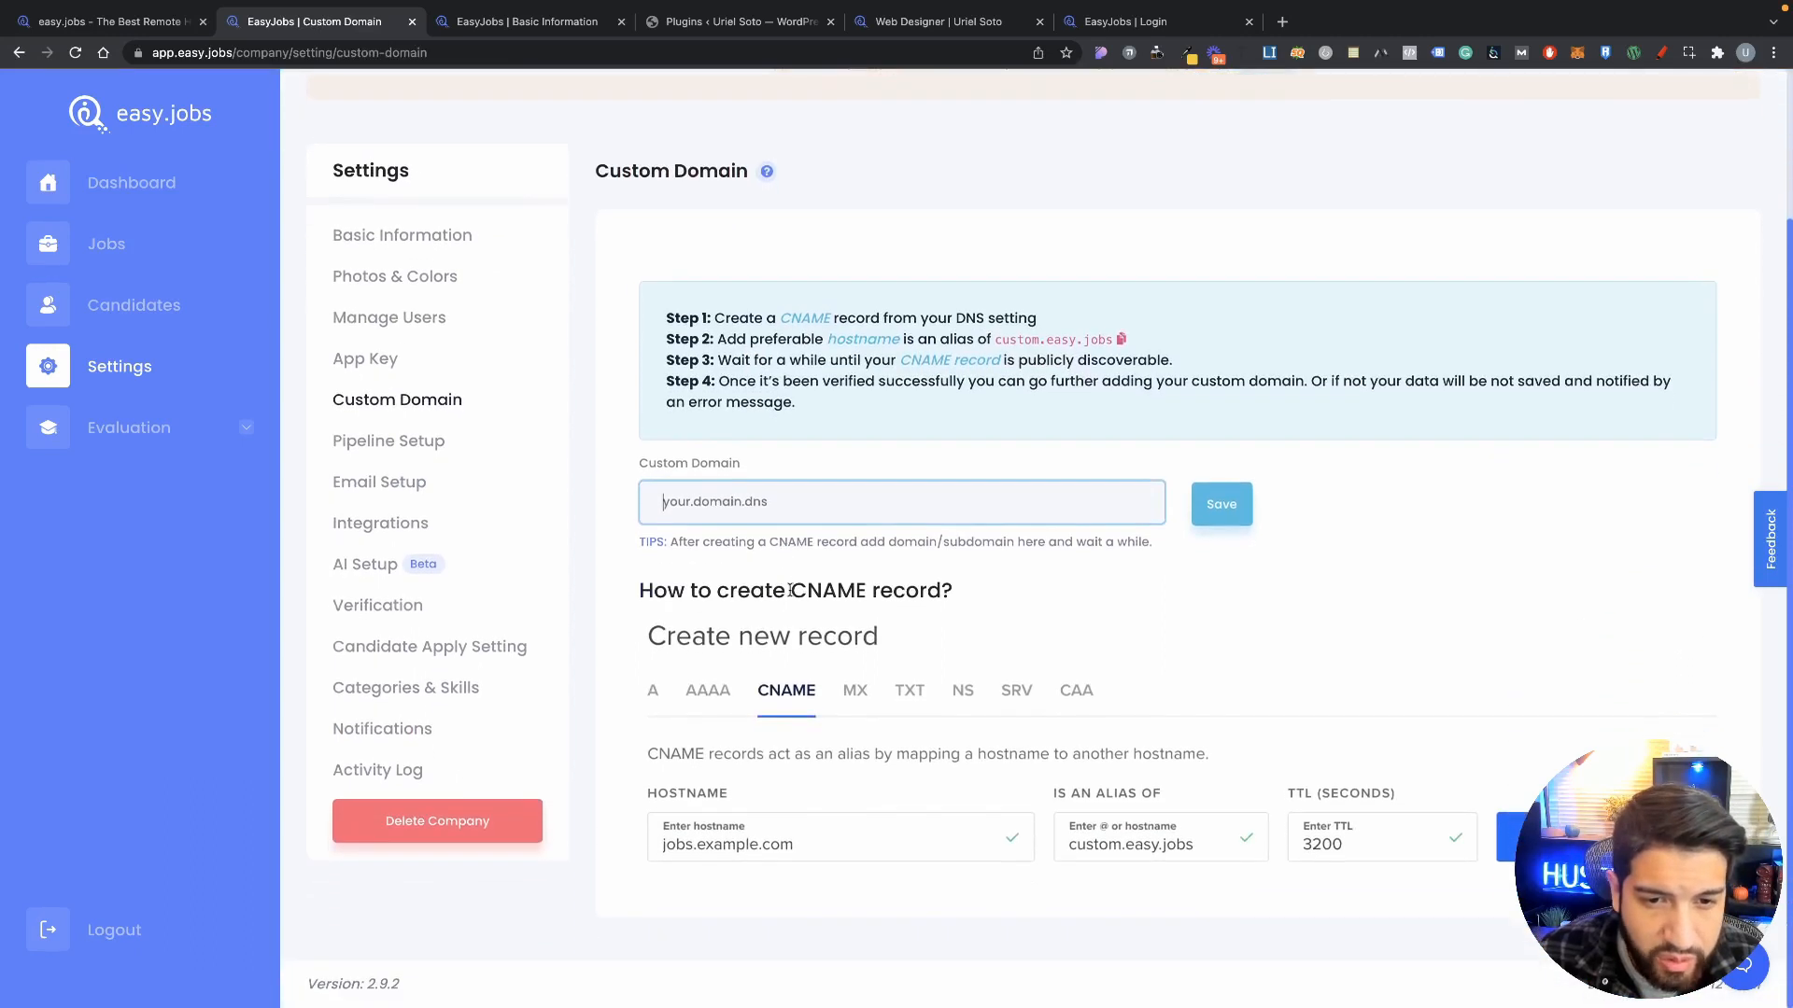
left_click(934, 22)
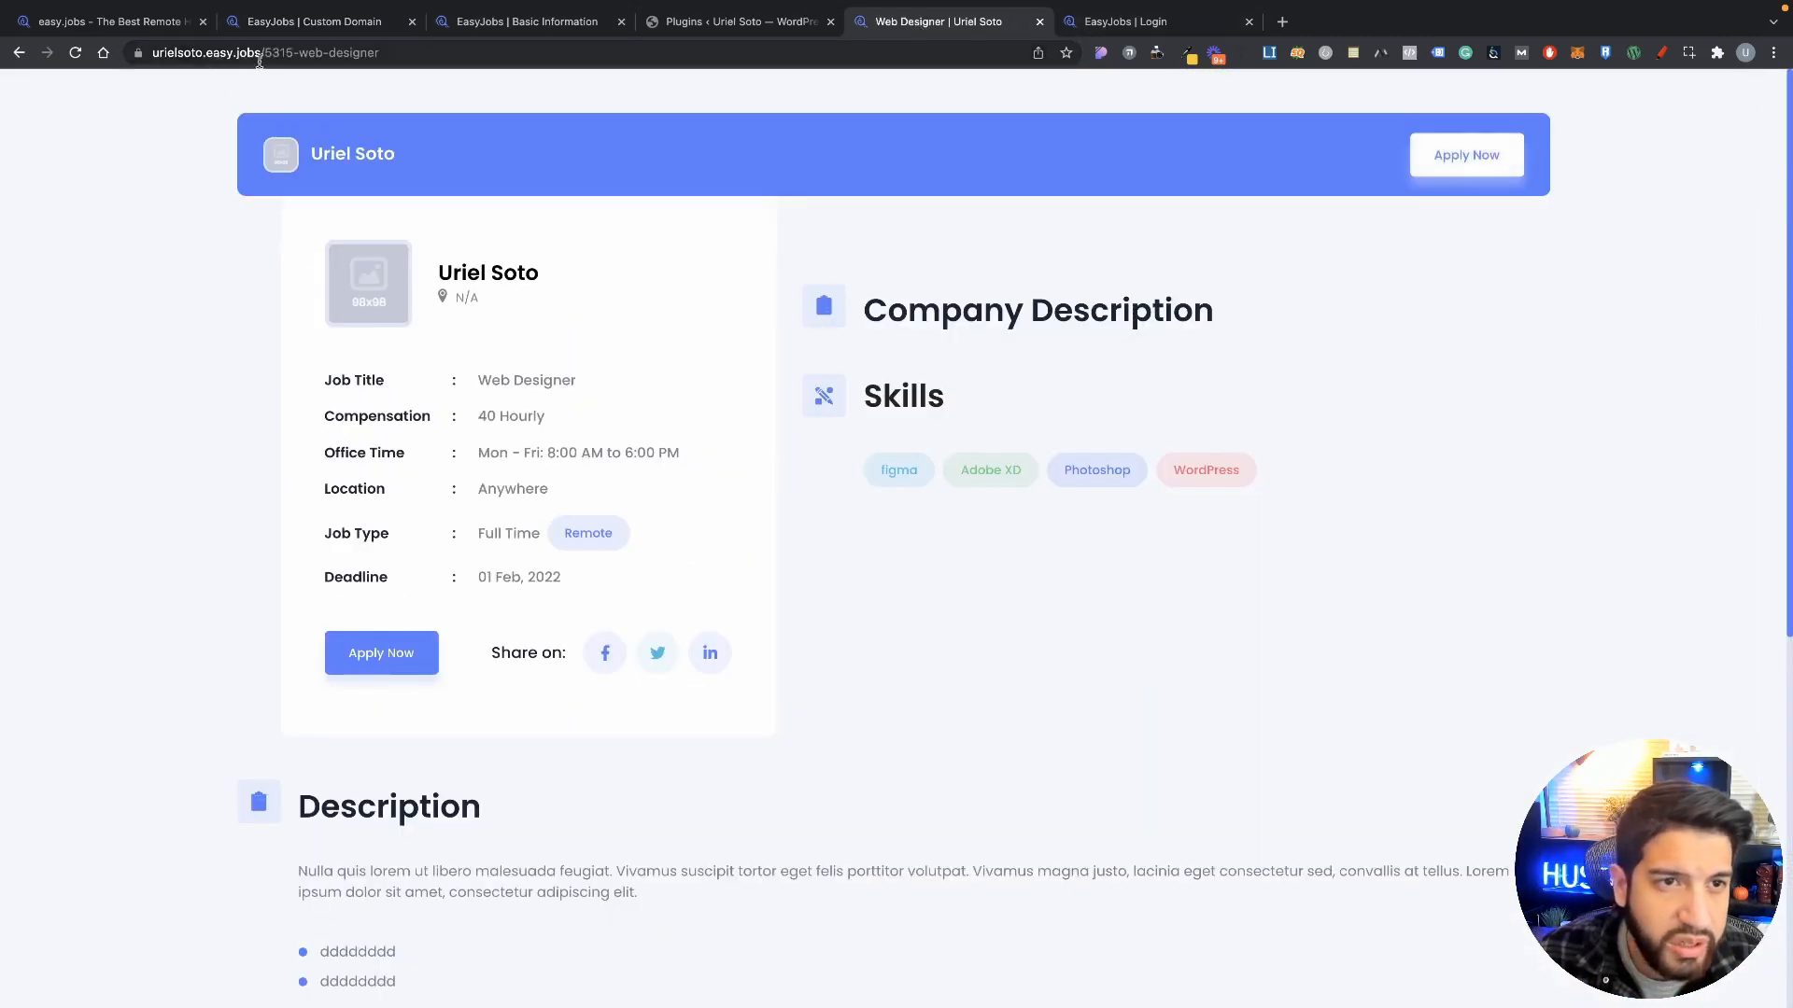
left_click(317, 21)
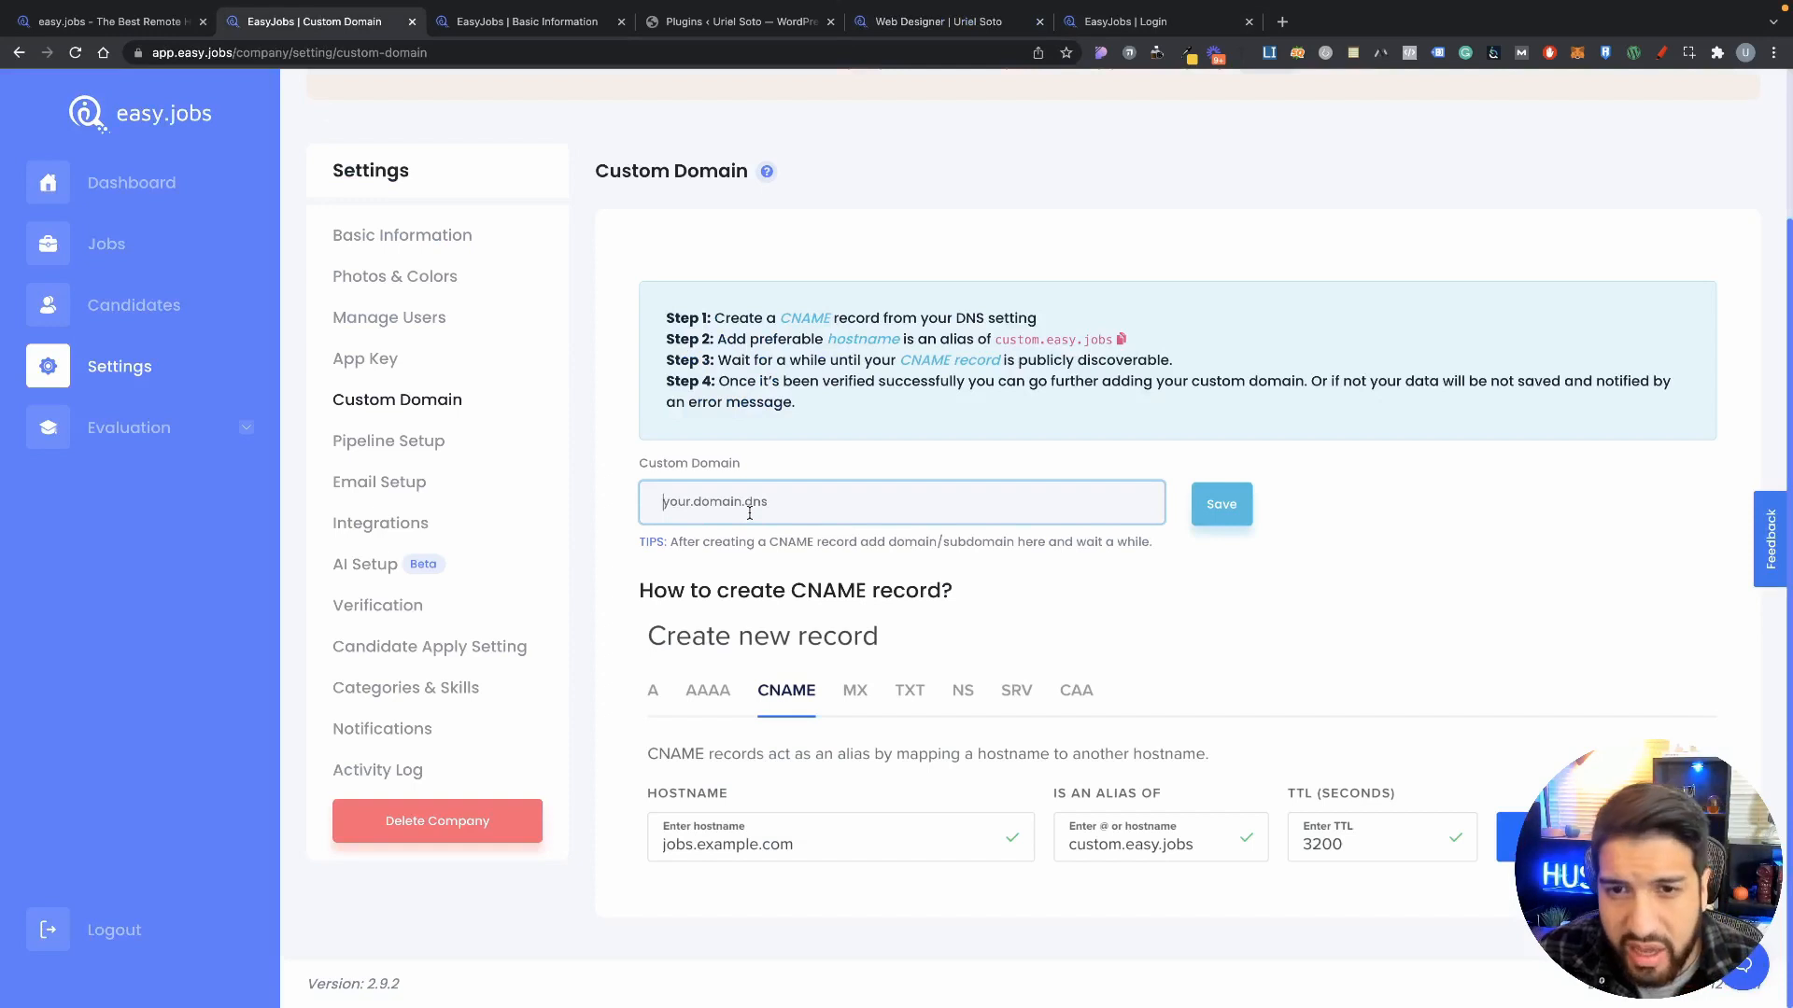
left_click_drag(681, 311, 938, 409)
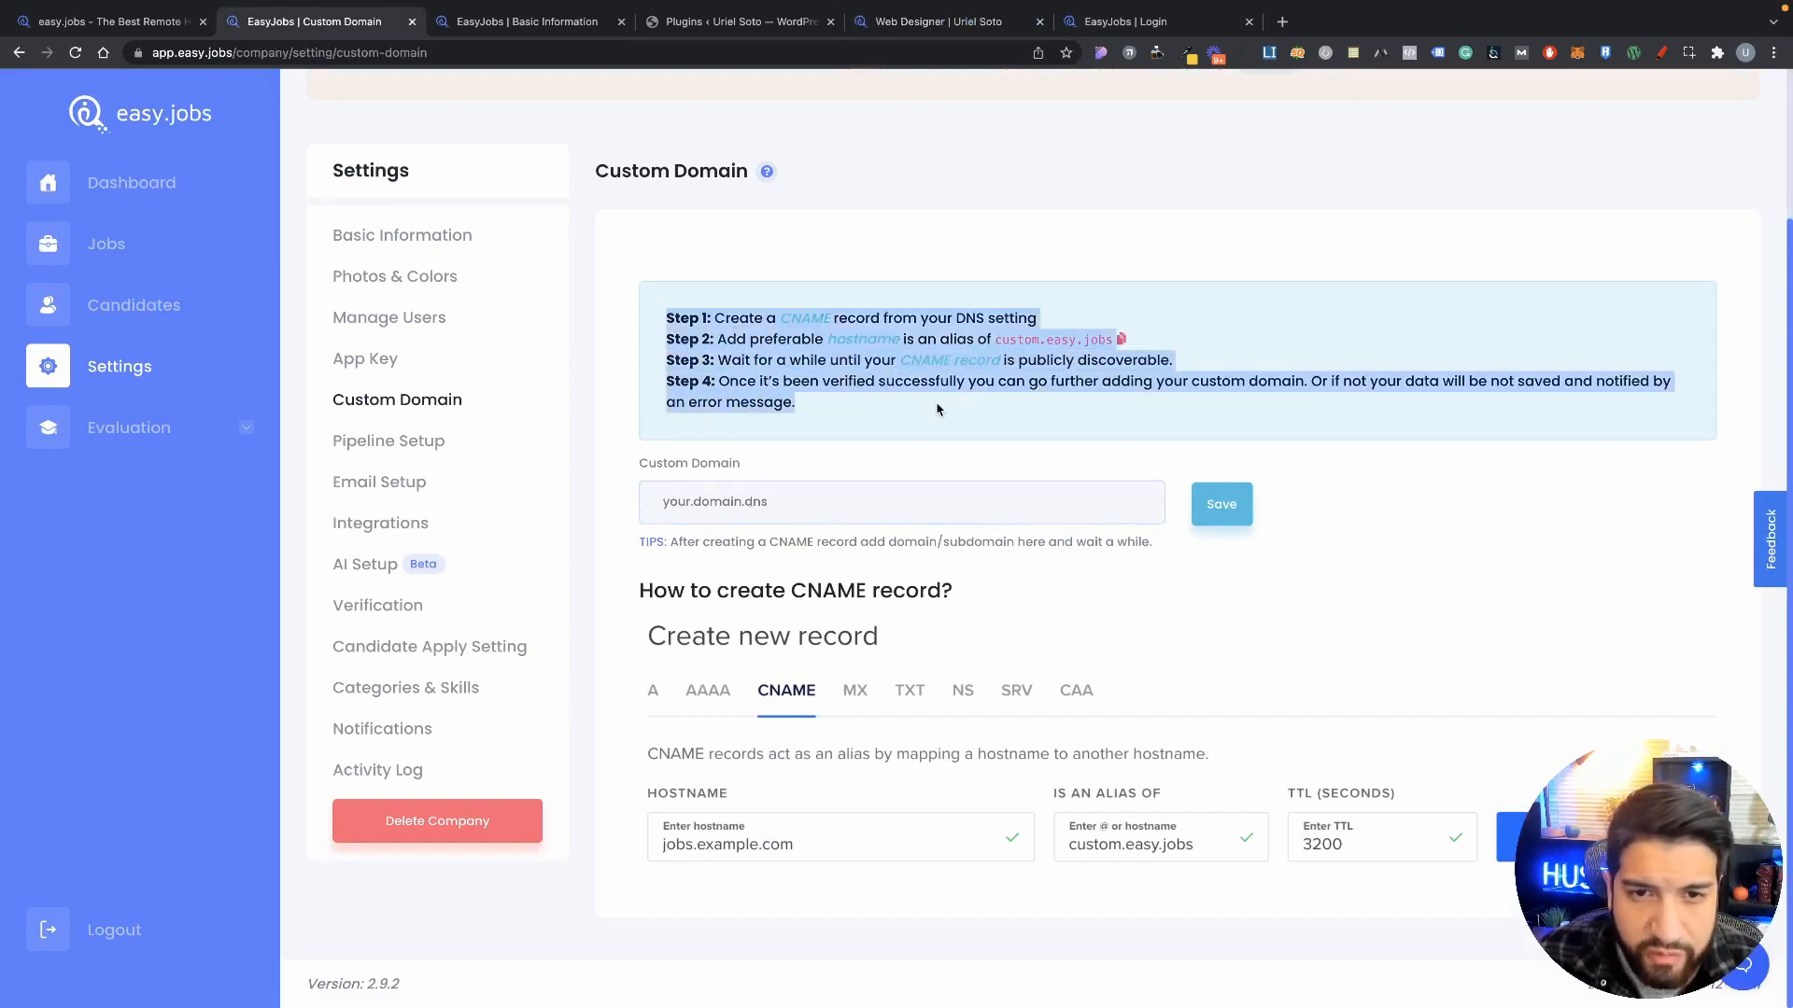
left_click(799, 521)
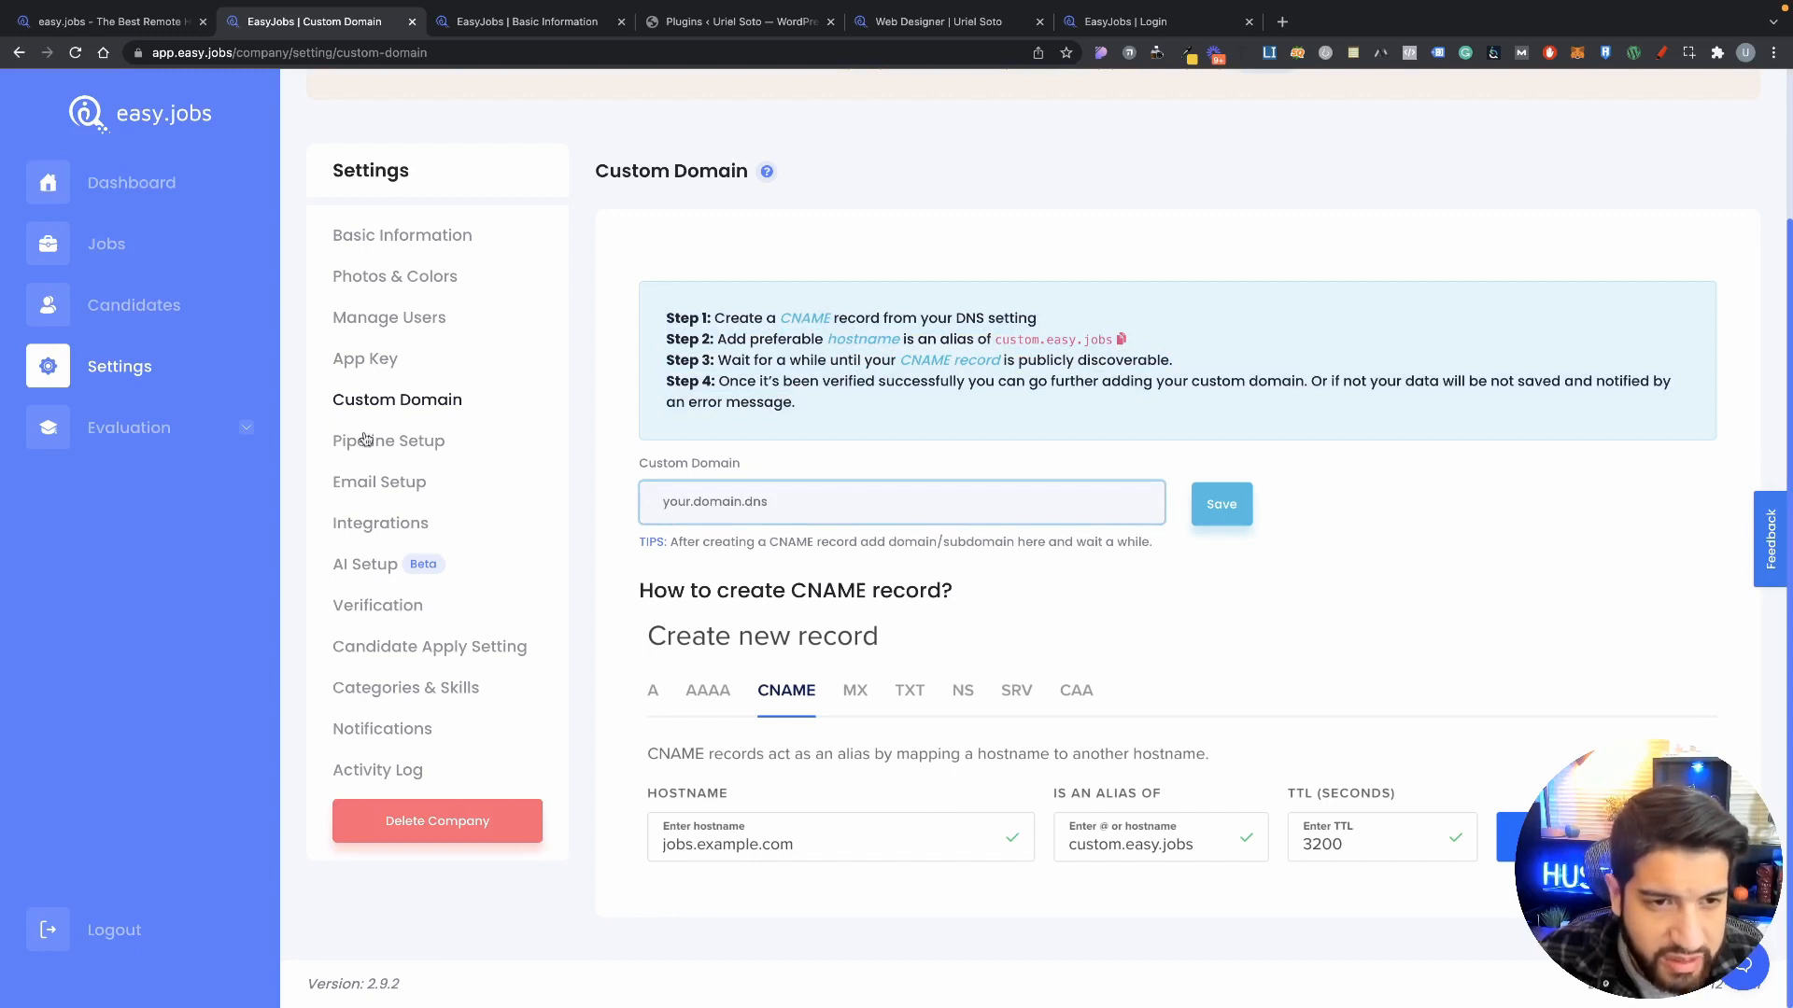
Step: Open Pipeline Setup and twice preview then cancel the Add New Pipeline form, keeping only Default Pipeline
left_click(393, 447)
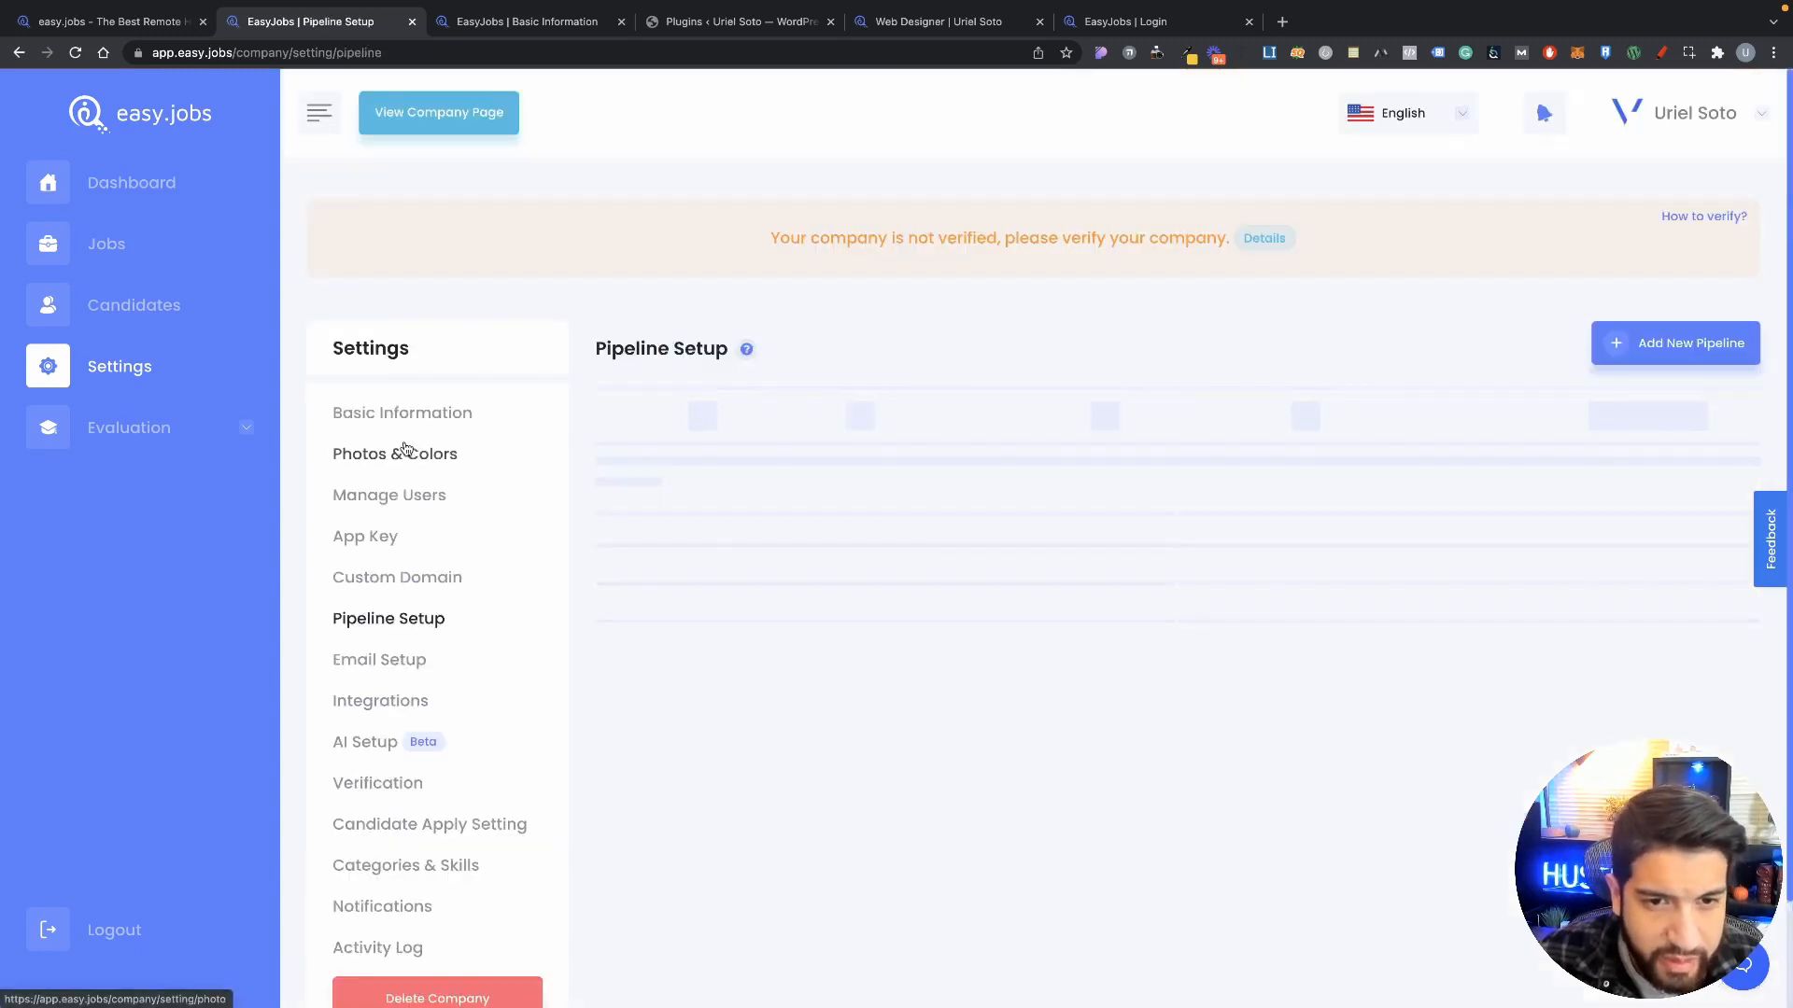
scroll(454, 609, "down", 1)
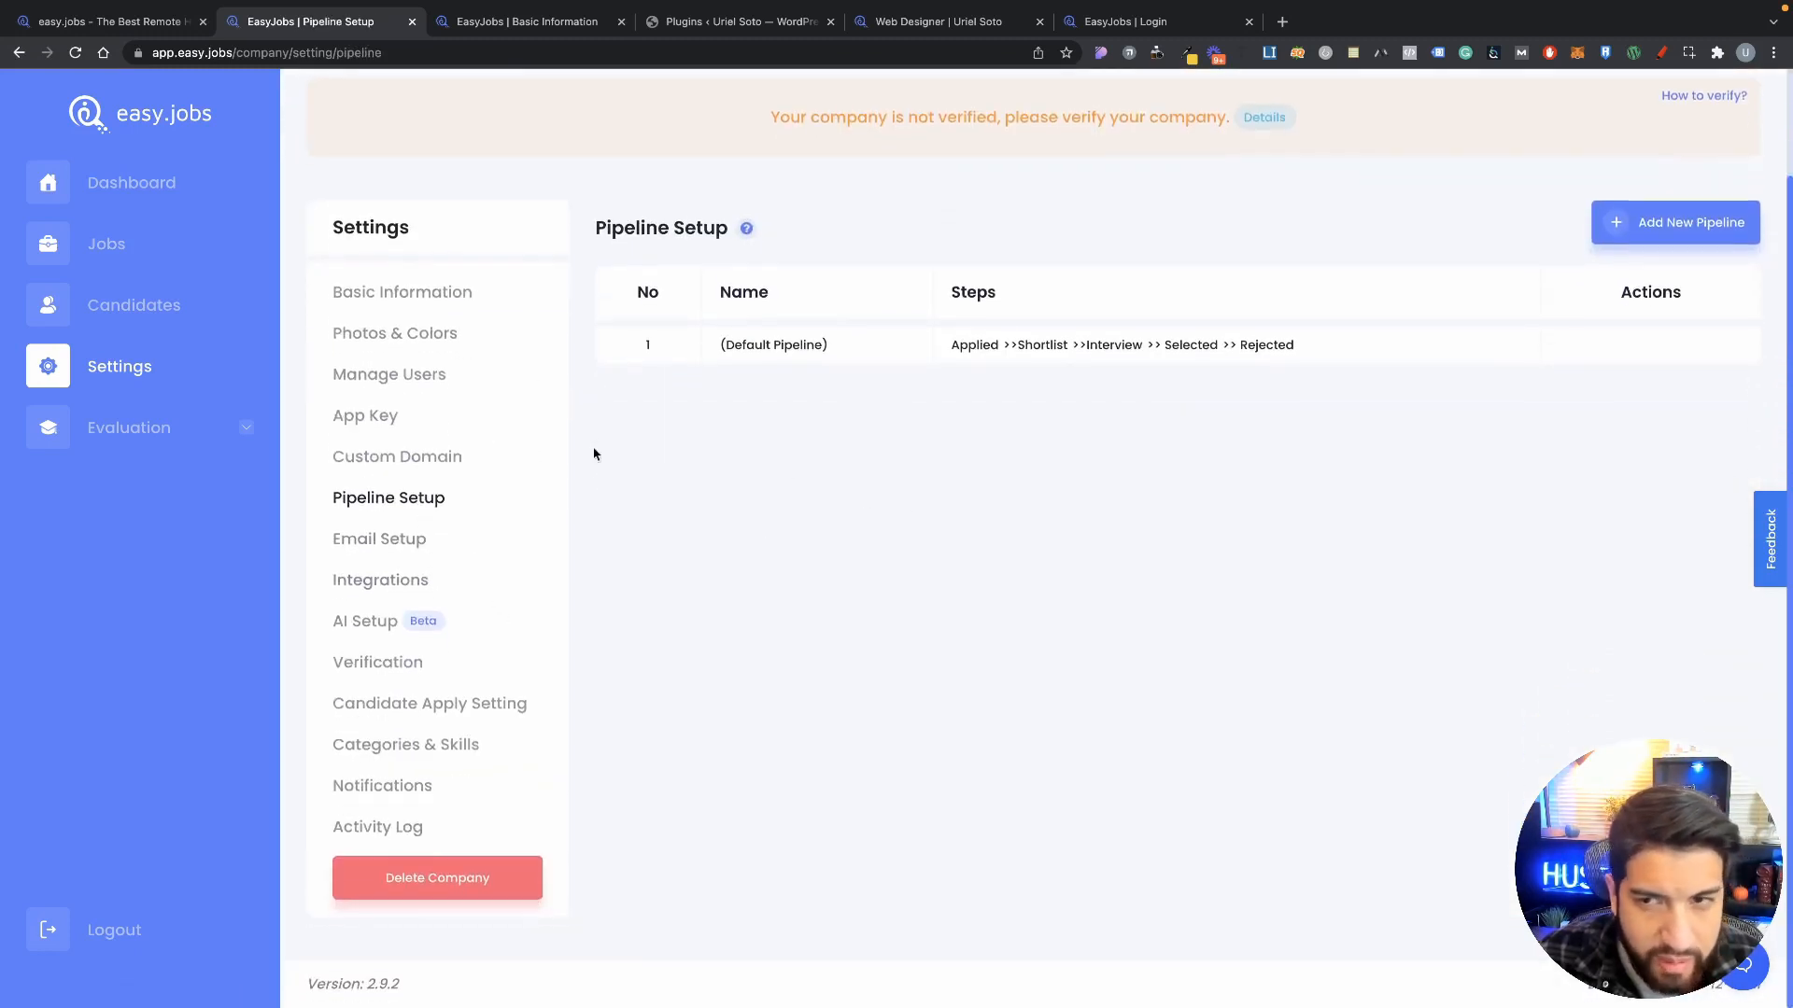
left_click(1608, 222)
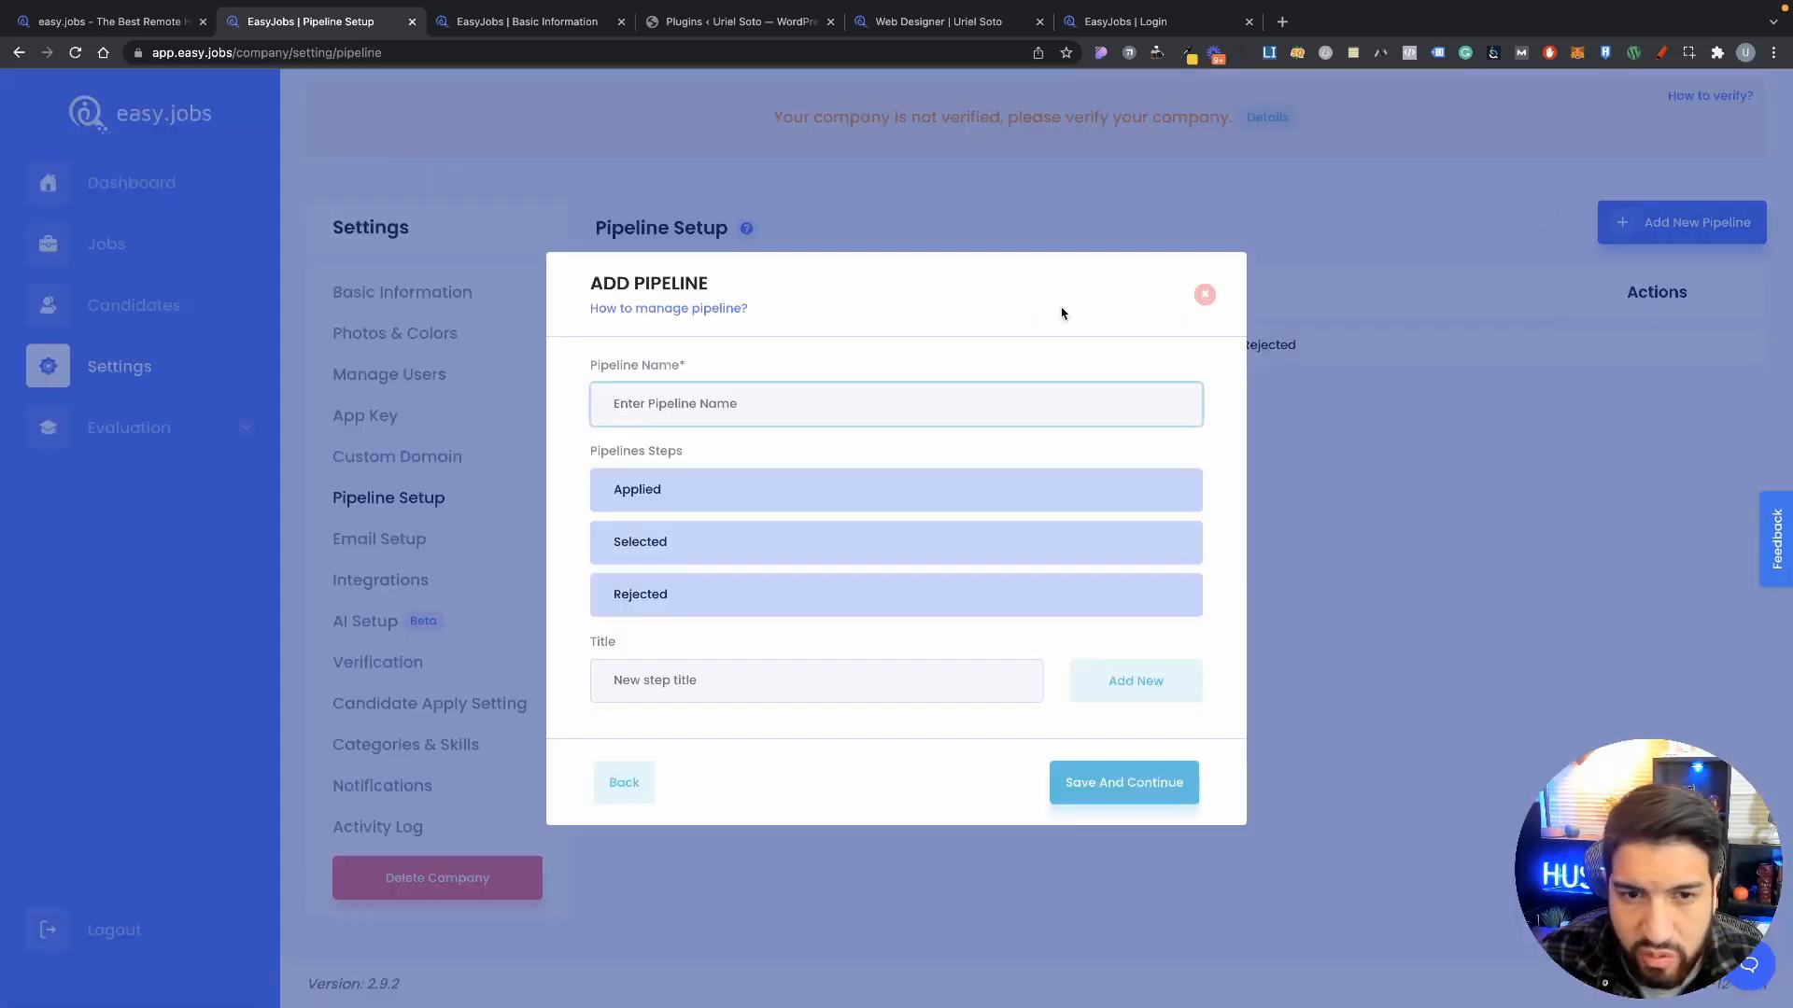
left_click(1205, 295)
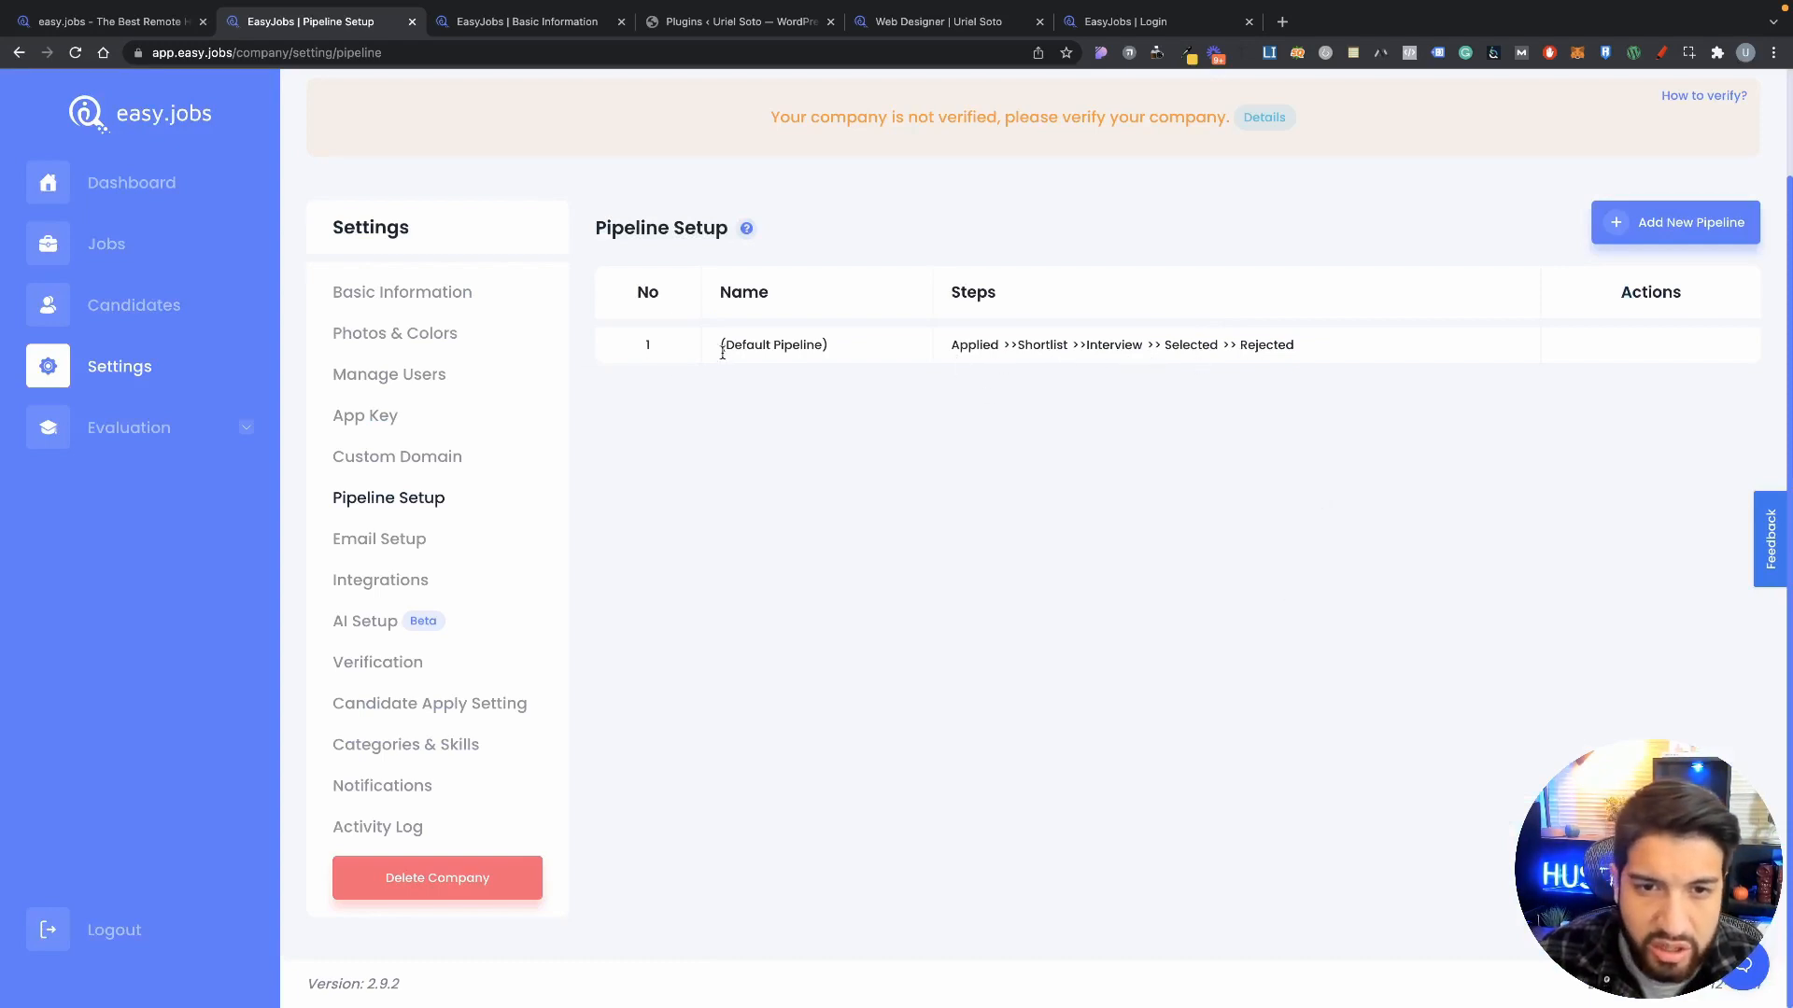
left_click_drag(721, 353, 851, 353)
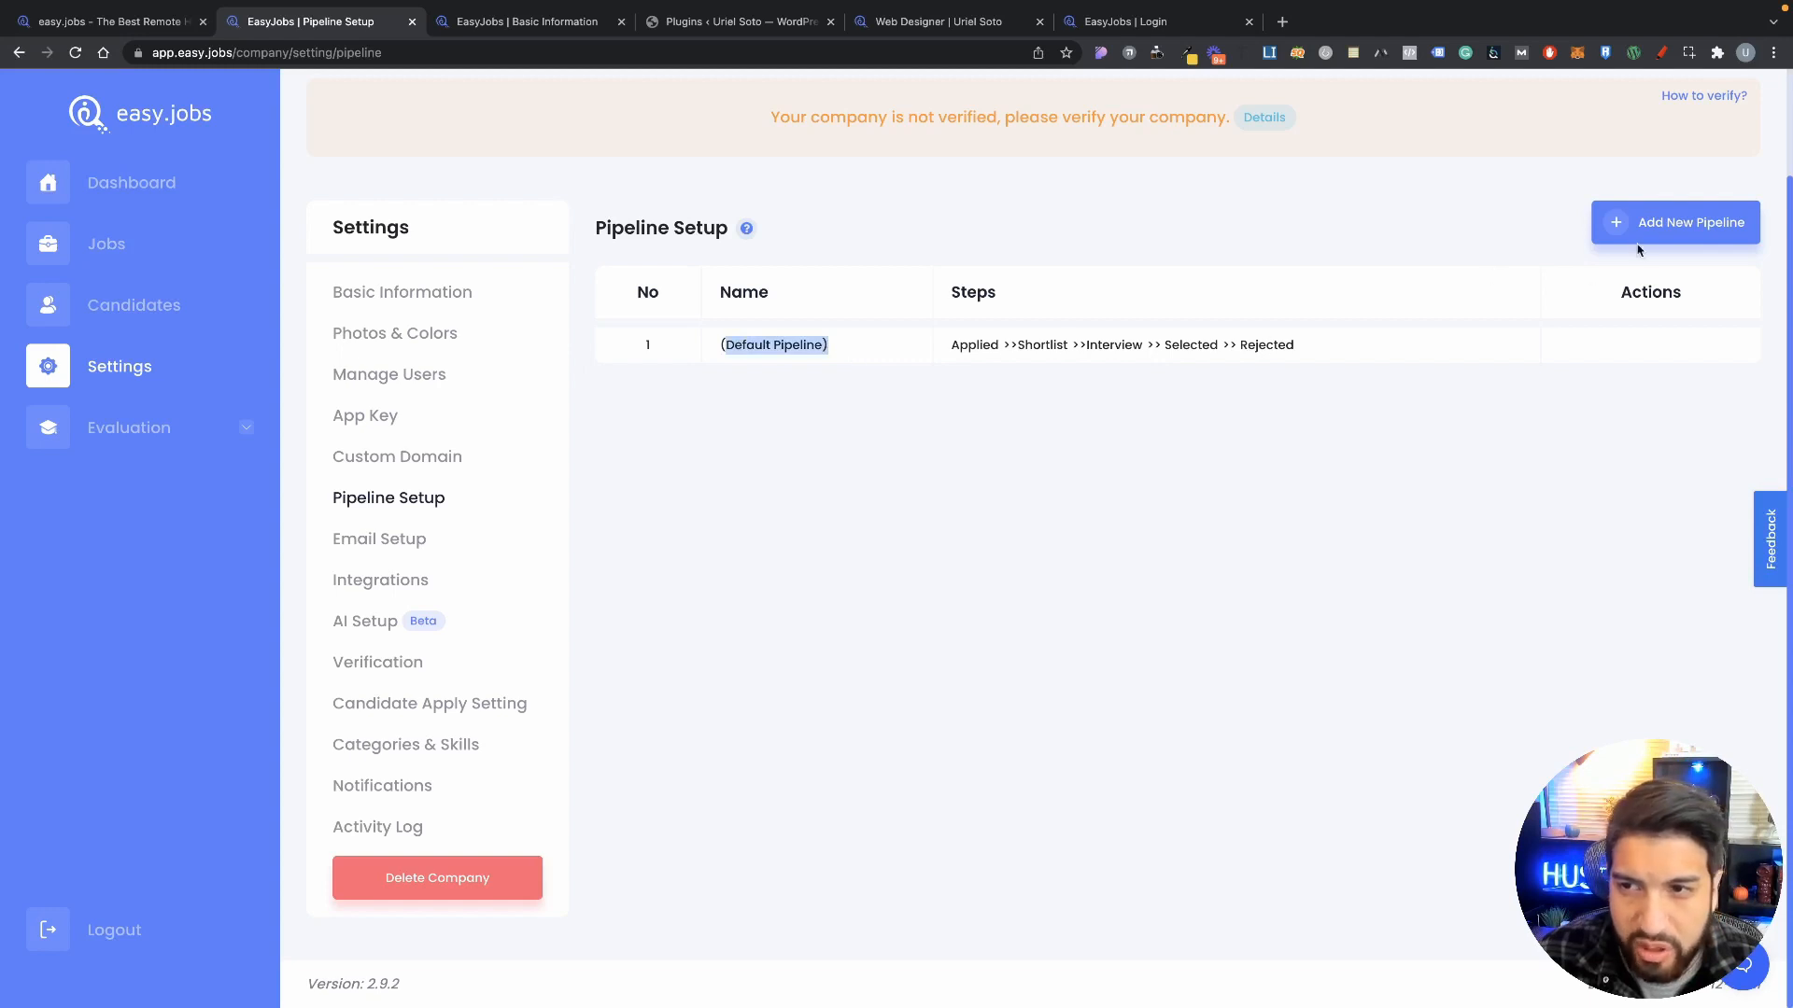
left_click(1639, 241)
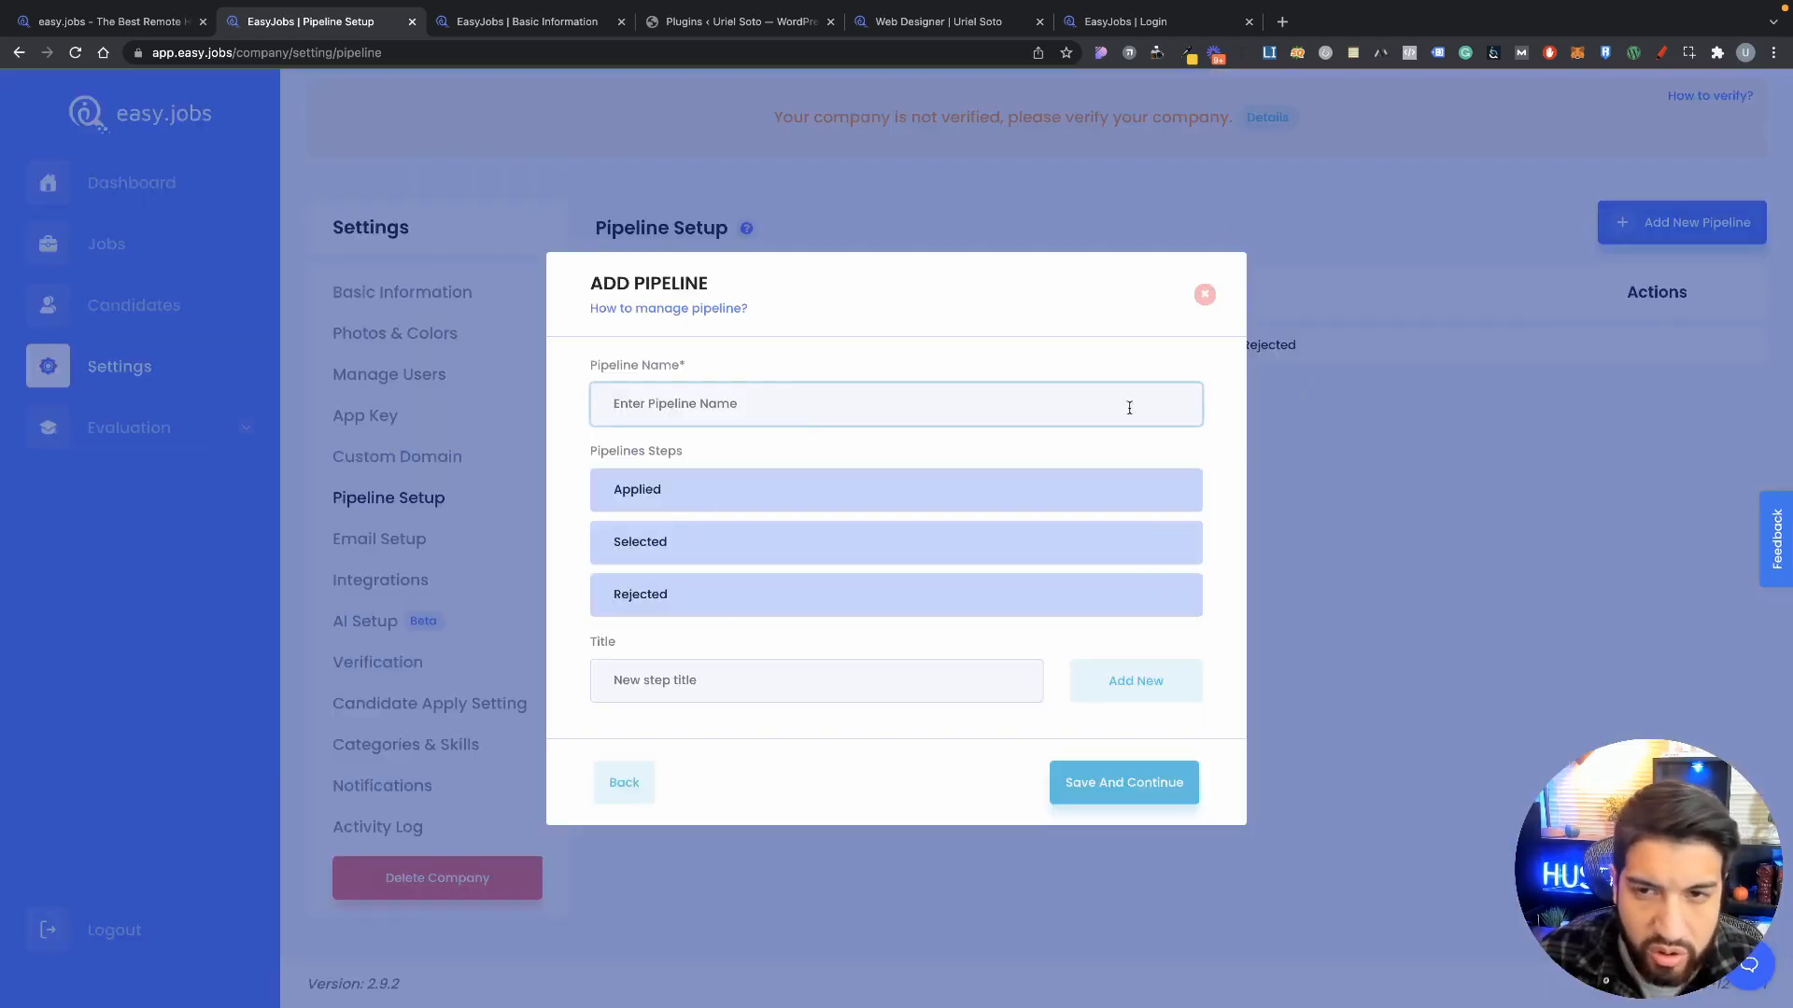
left_click(1202, 295)
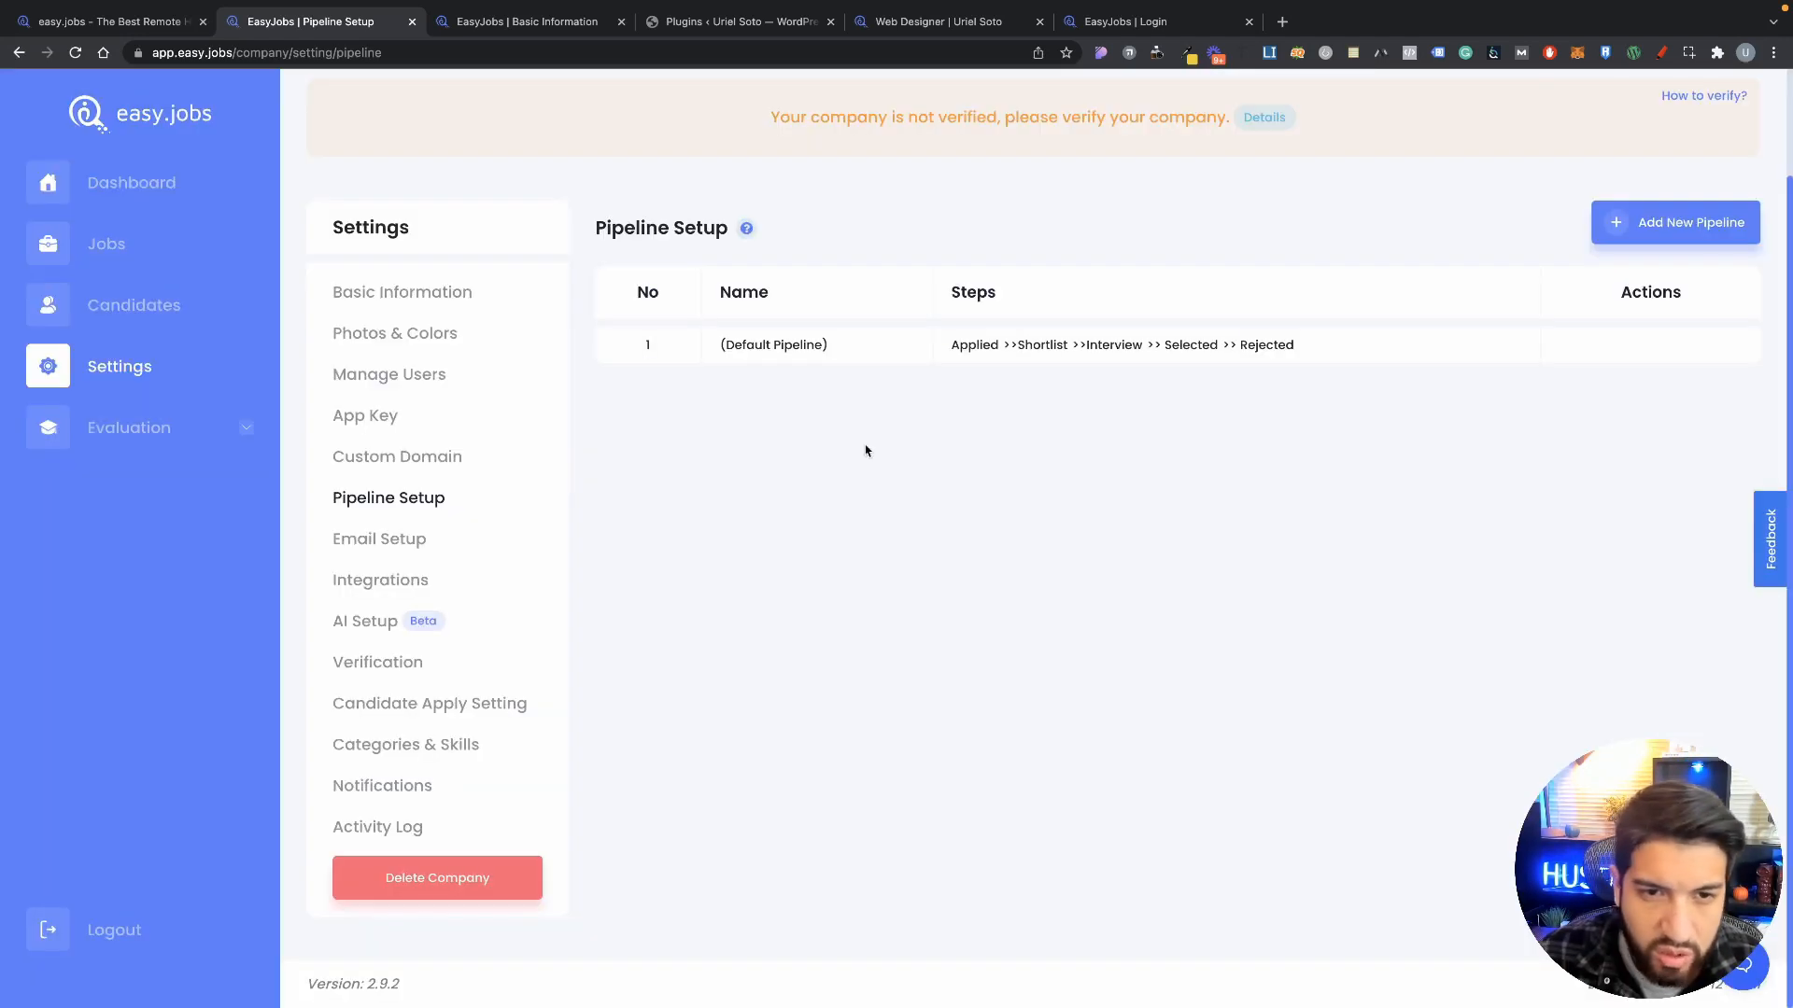
Step: Open Email Setup and preview the Candidate application complete template without changes
left_click(389, 539)
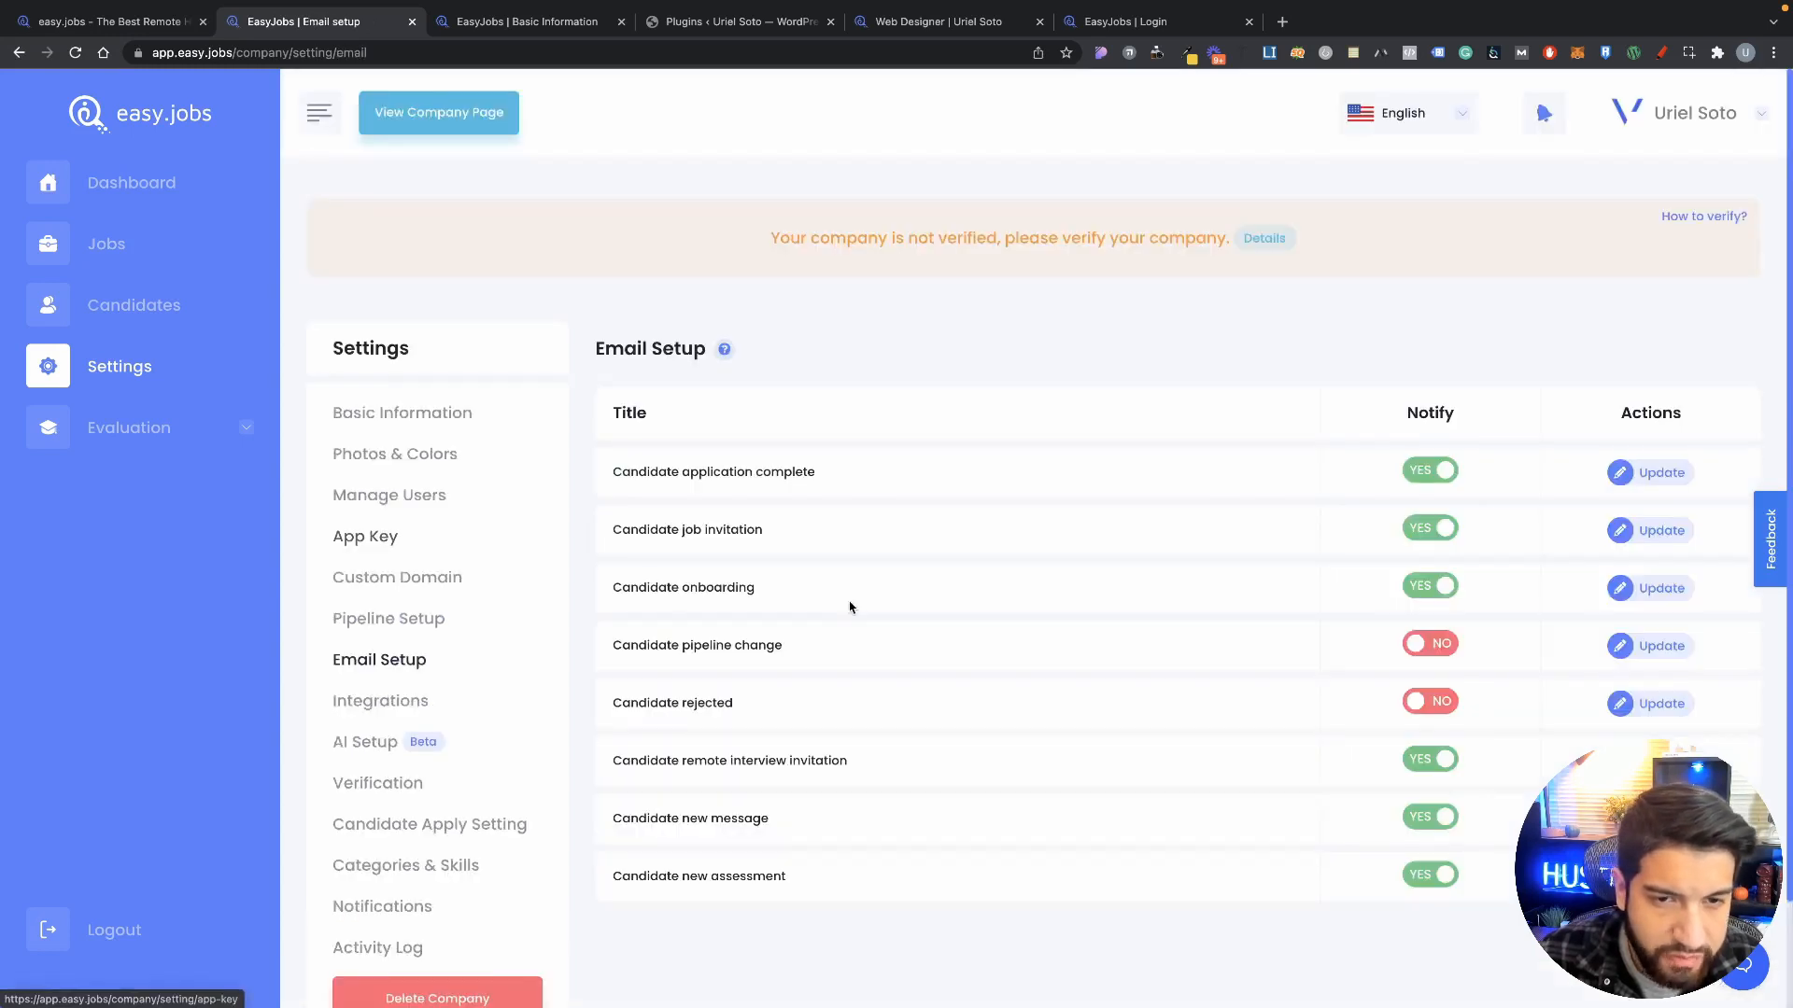
scroll(848, 608, "down", 2)
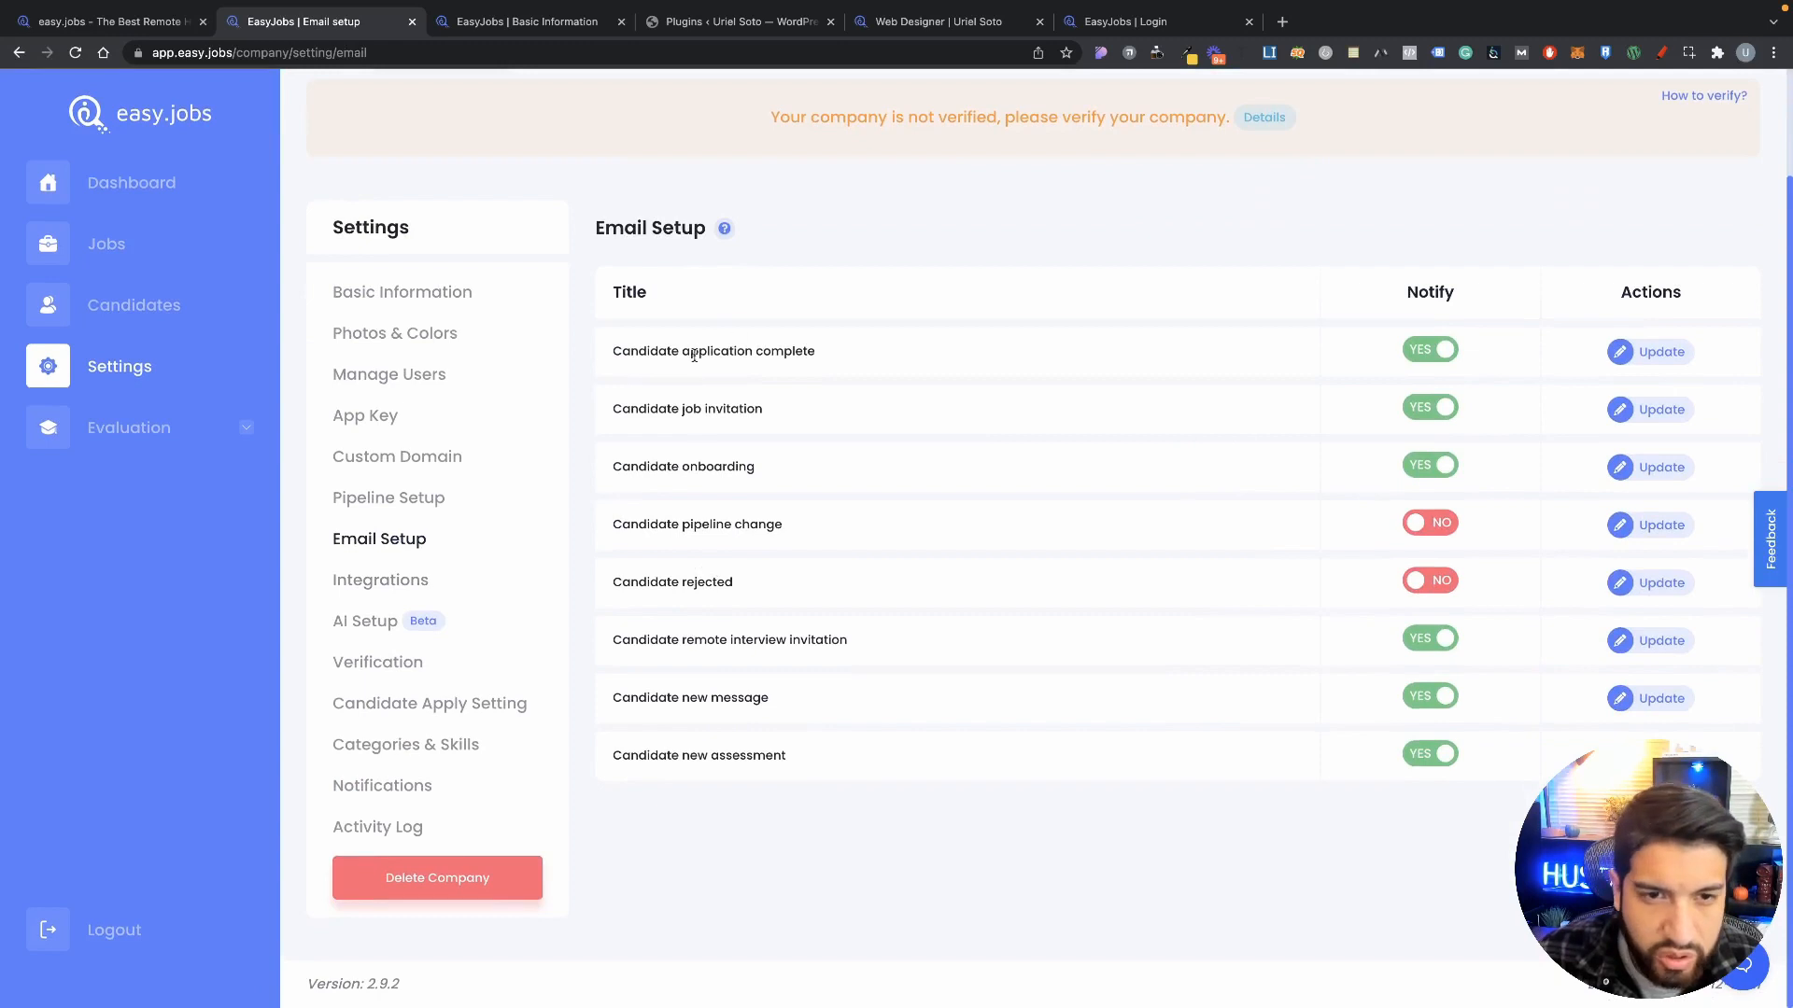
left_click_drag(605, 363, 844, 364)
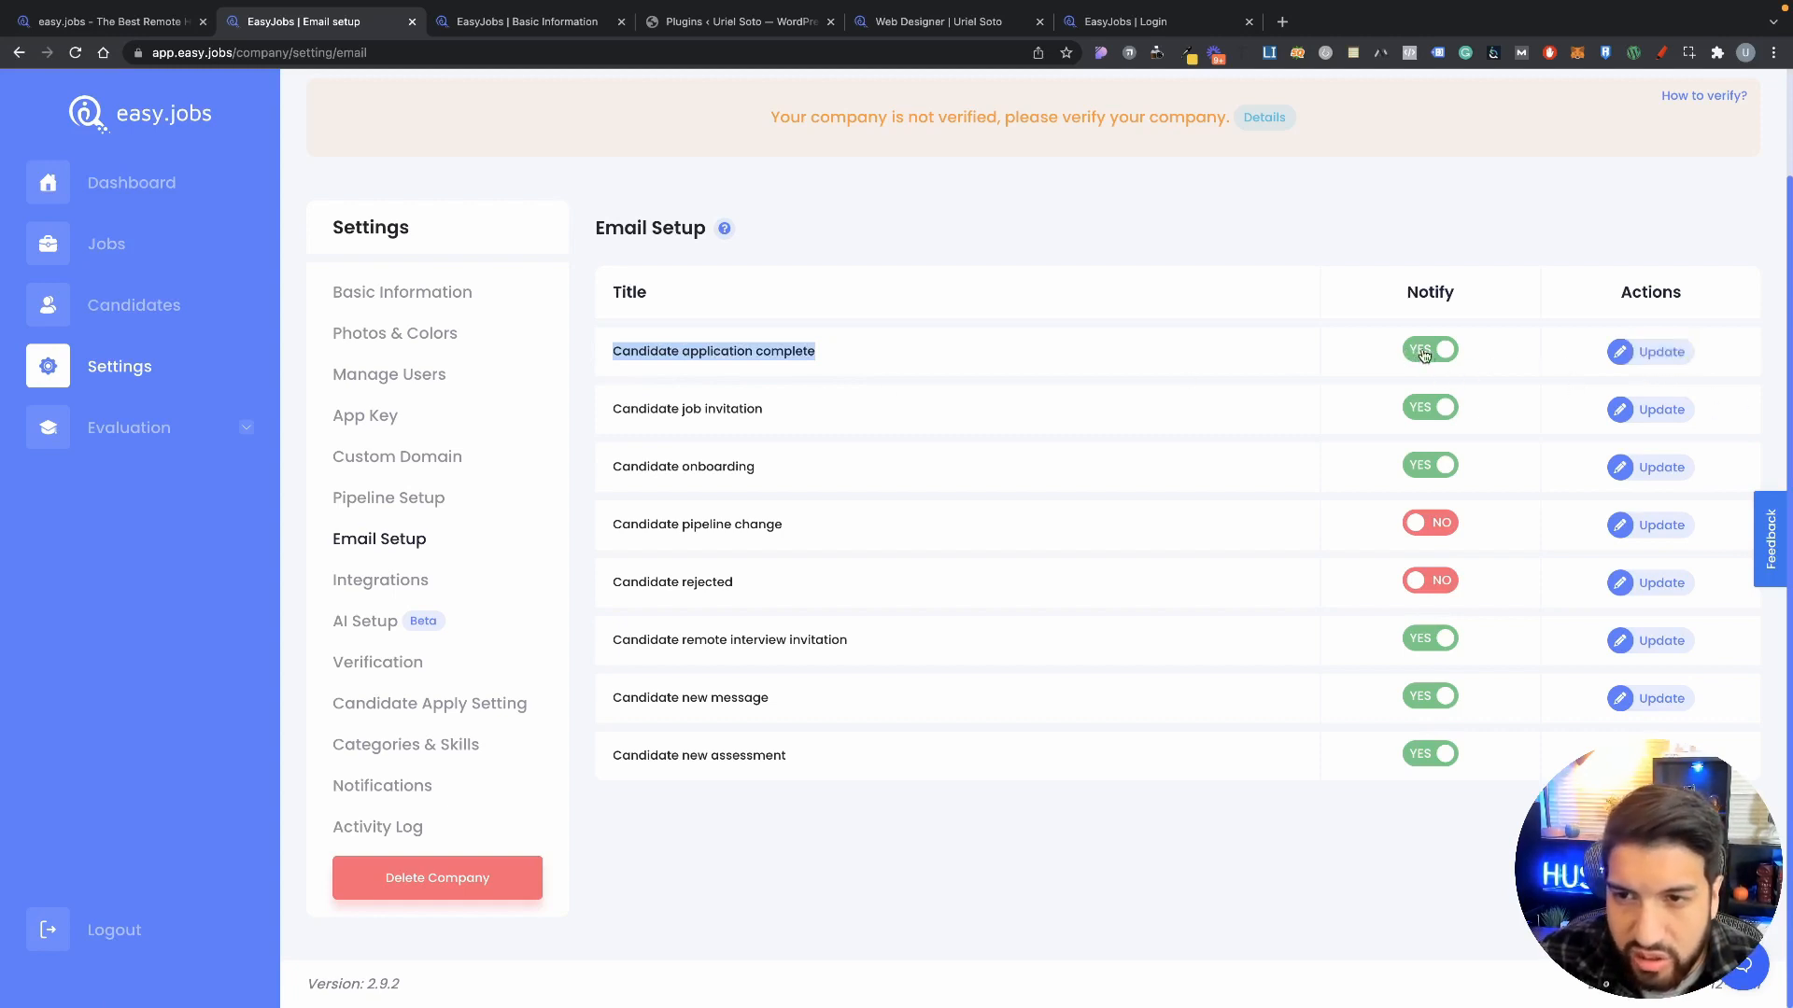
left_click(1654, 361)
scroll(846, 547, "down", 2)
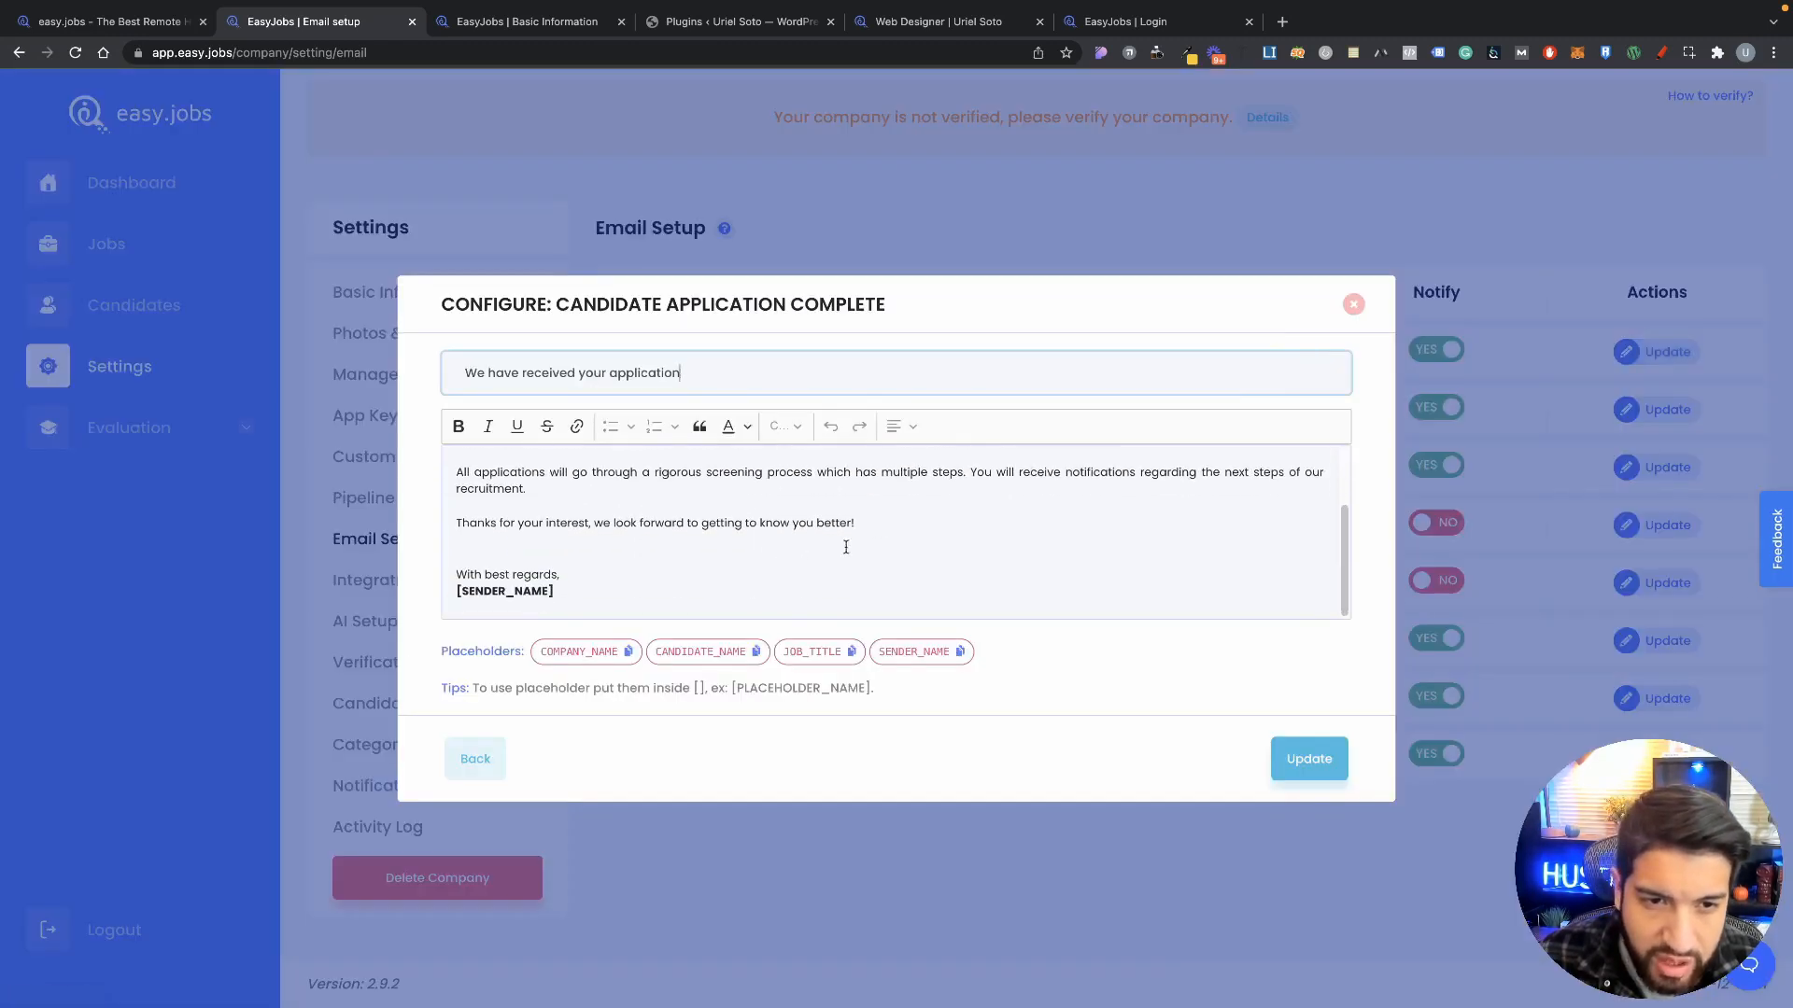
scroll(964, 530, "up", 2)
left_click(1354, 306)
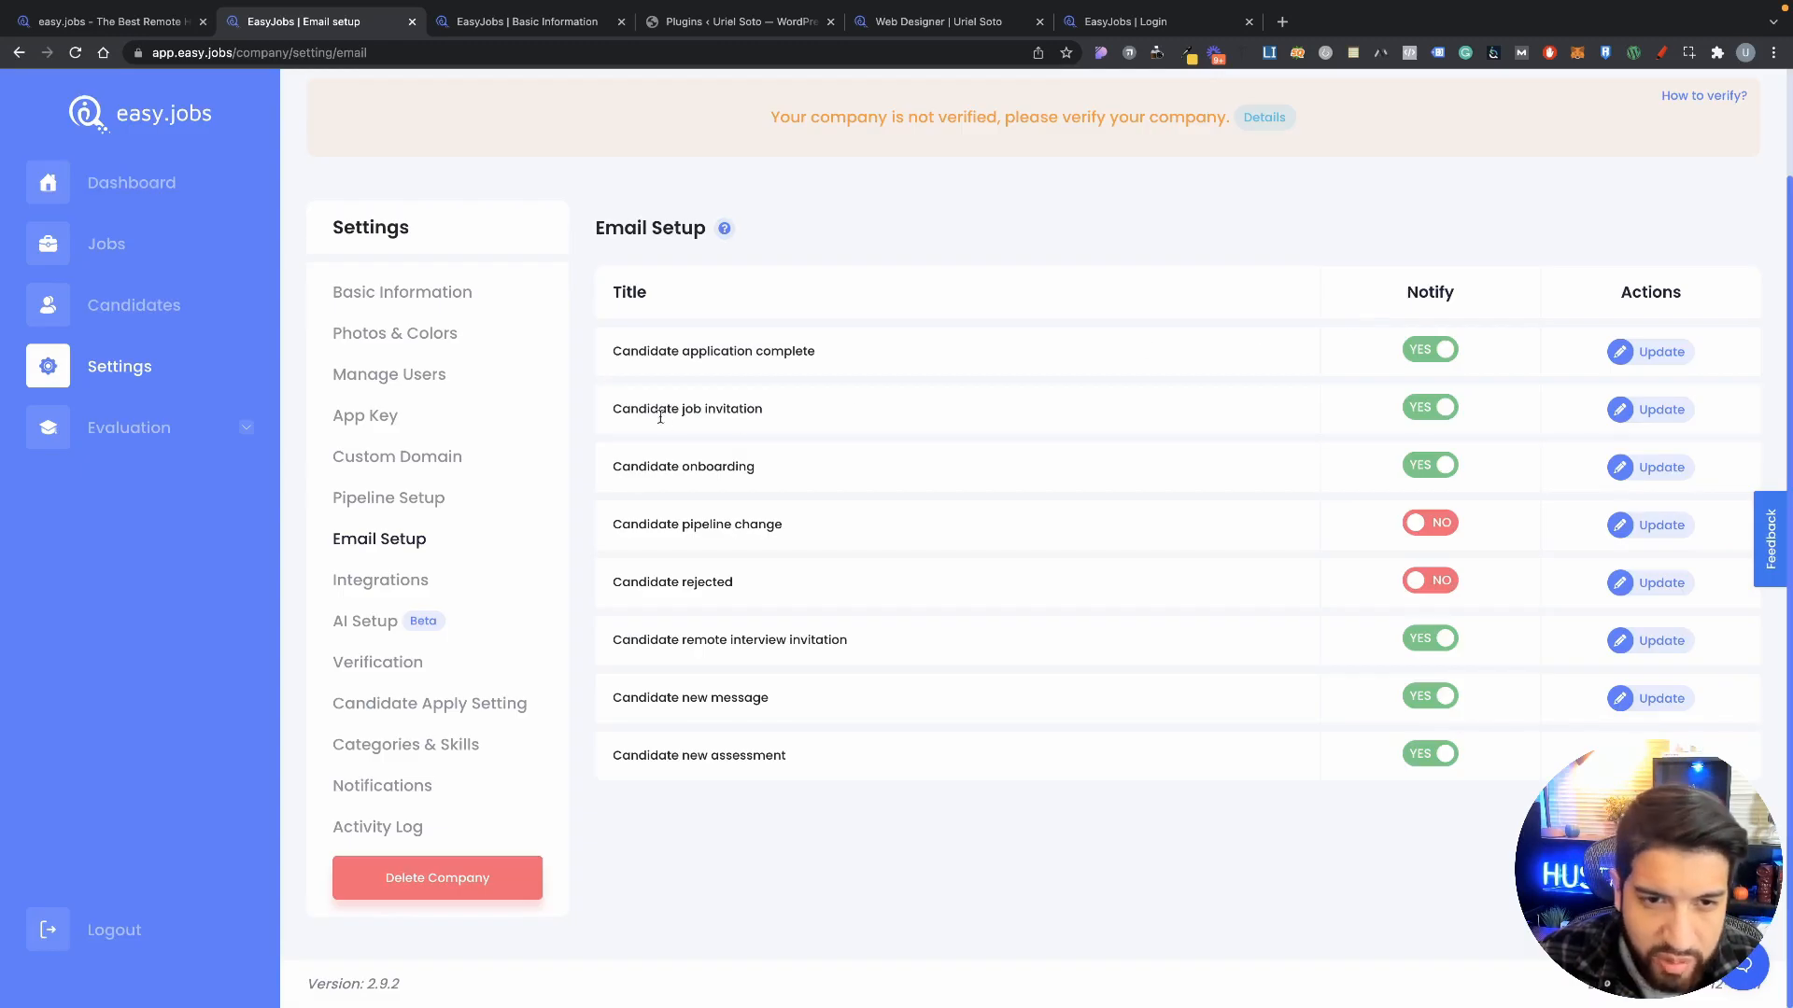
Step: Preview the Candidate onboarding email template and close it unchanged
left_click_drag(608, 415, 812, 424)
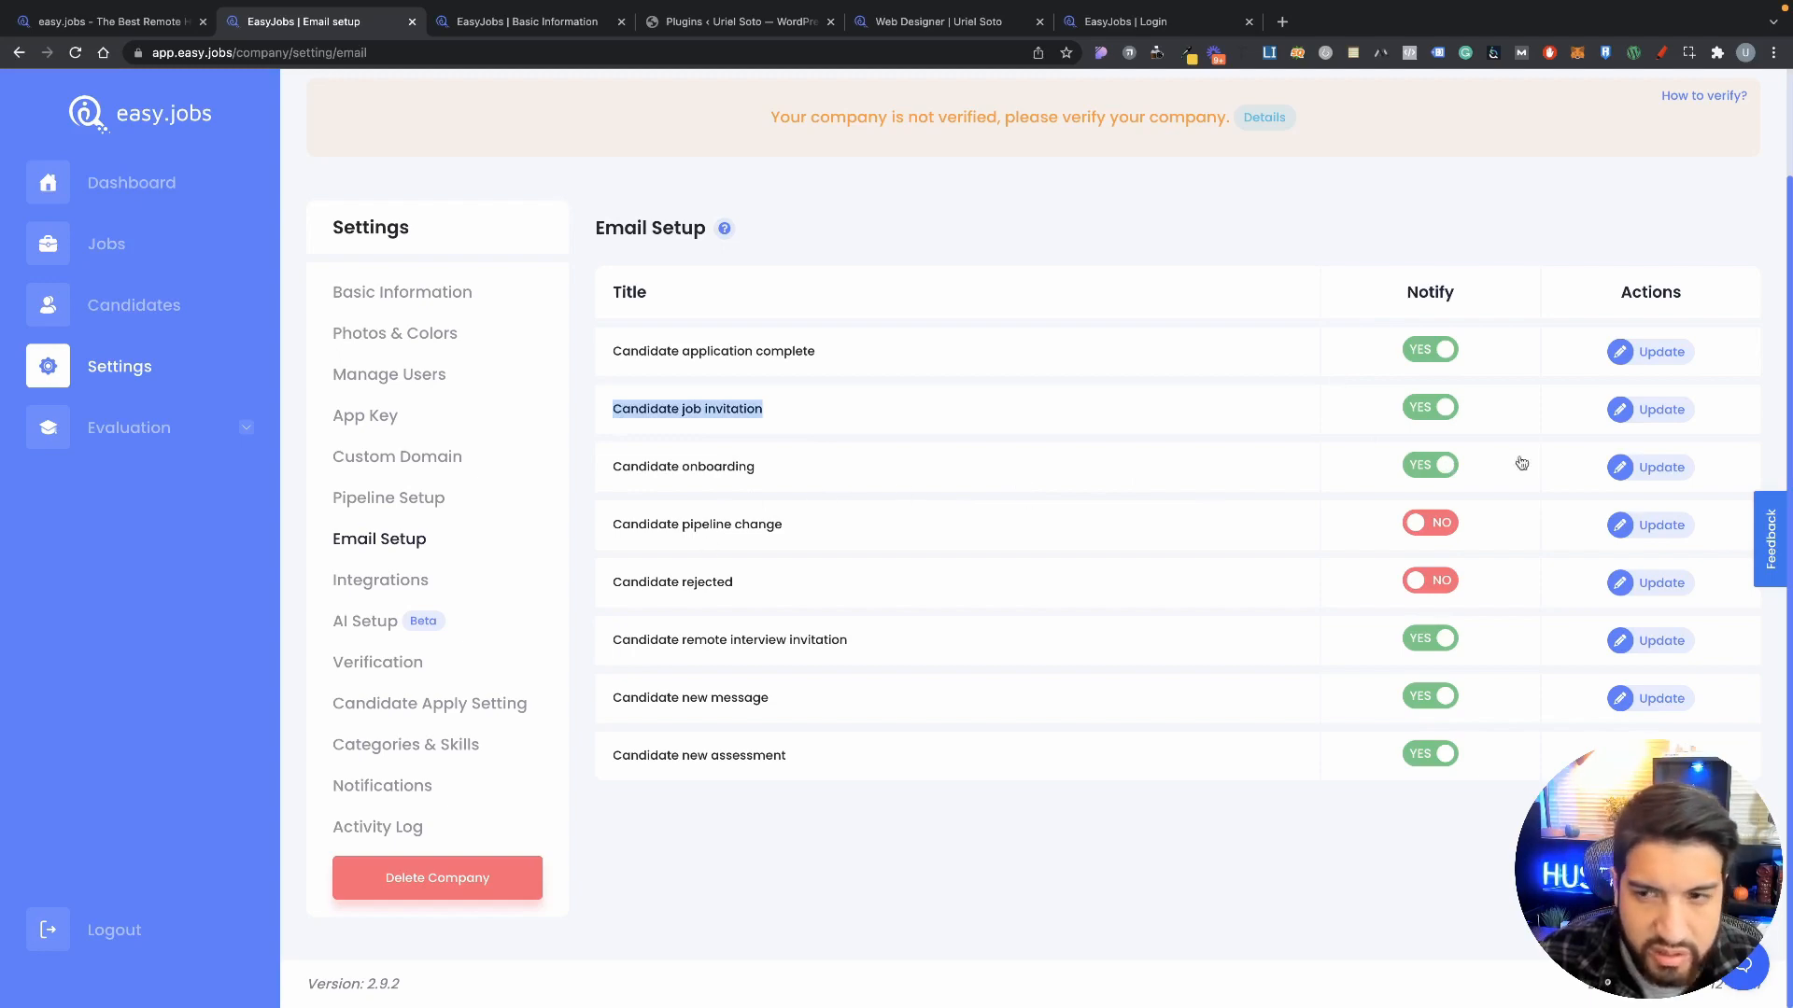
left_click(1657, 467)
left_click(759, 523)
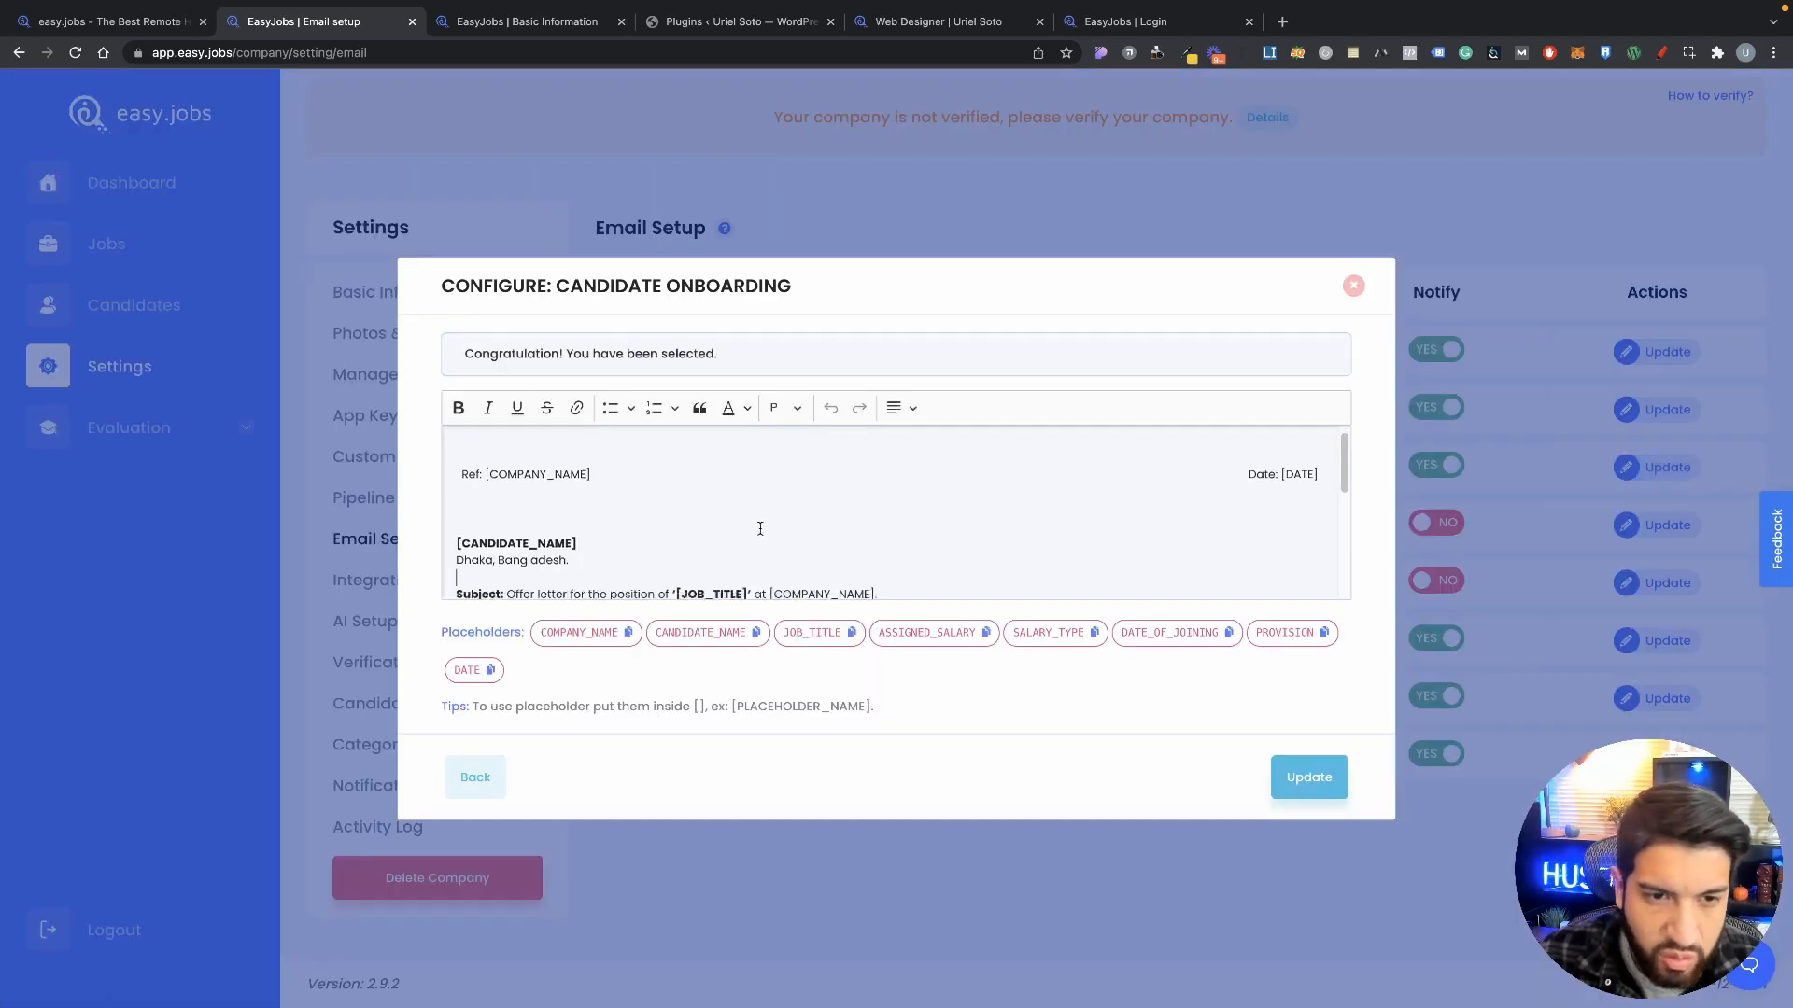
left_click(1352, 286)
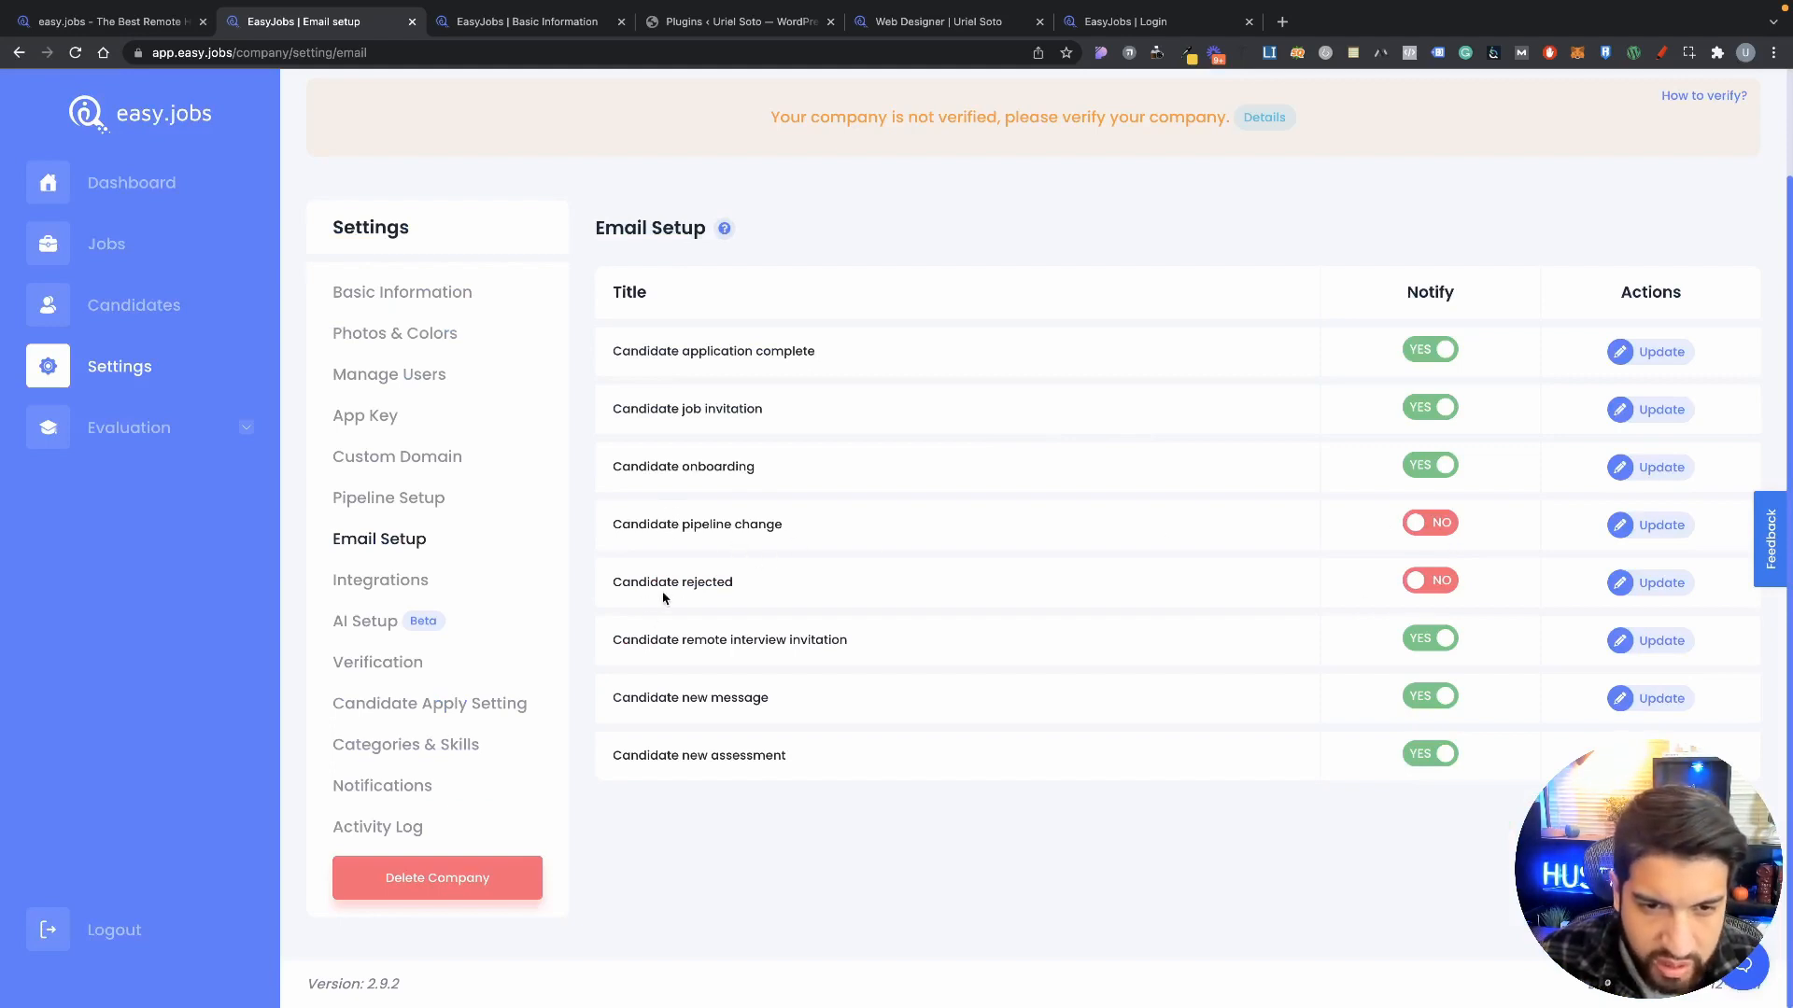
Step: Toggle the Candidate rejected and remote interview invitation switches back to their original states: rejected off, remote interview on
left_click(1430, 582)
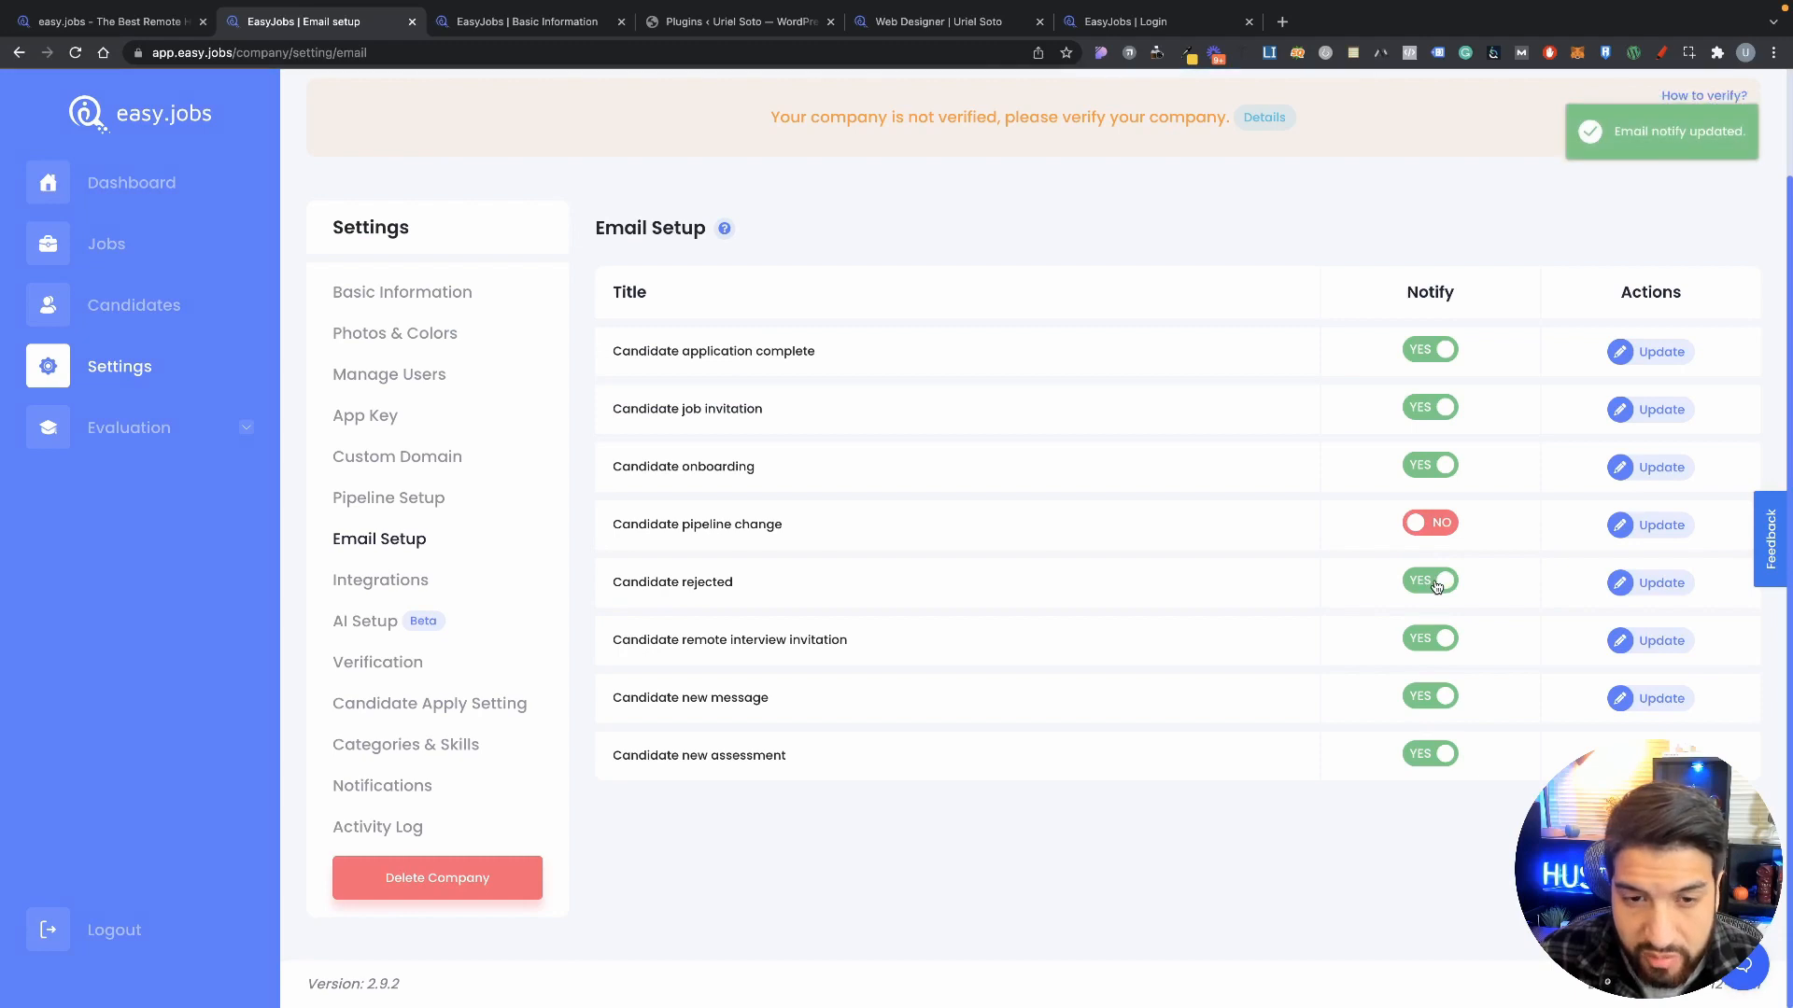
left_click(1431, 584)
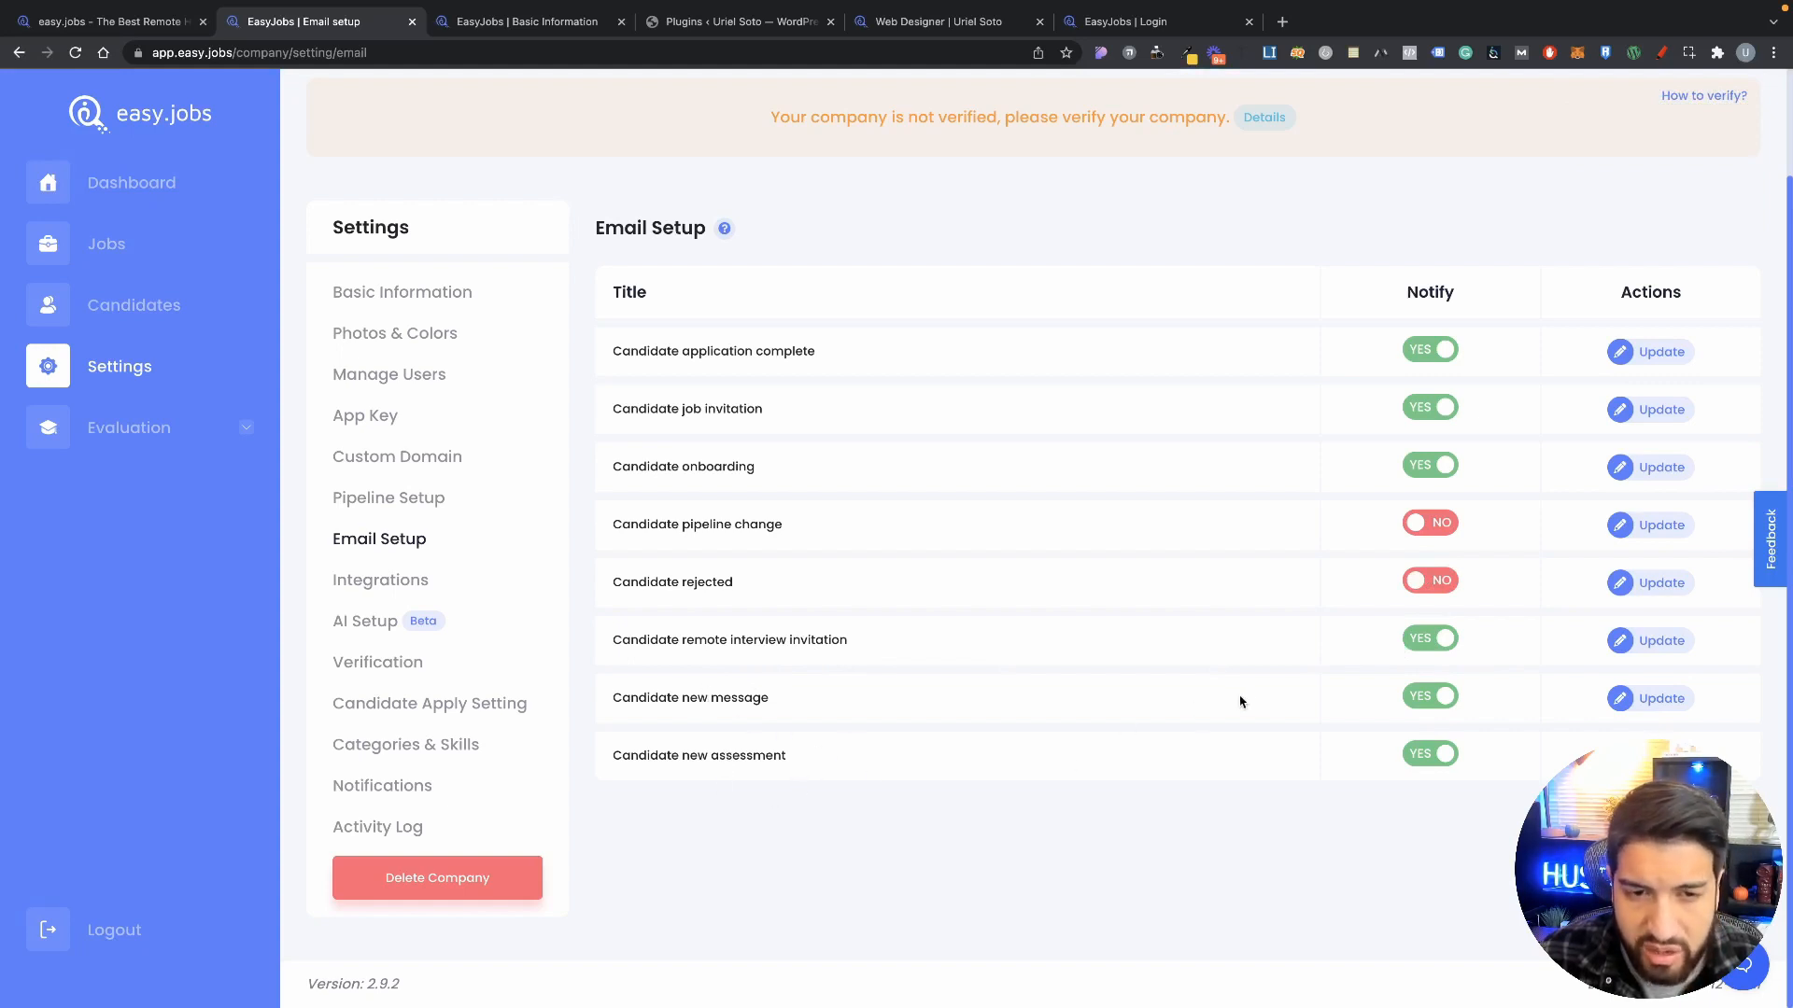
left_click(1406, 641)
left_click(1405, 641)
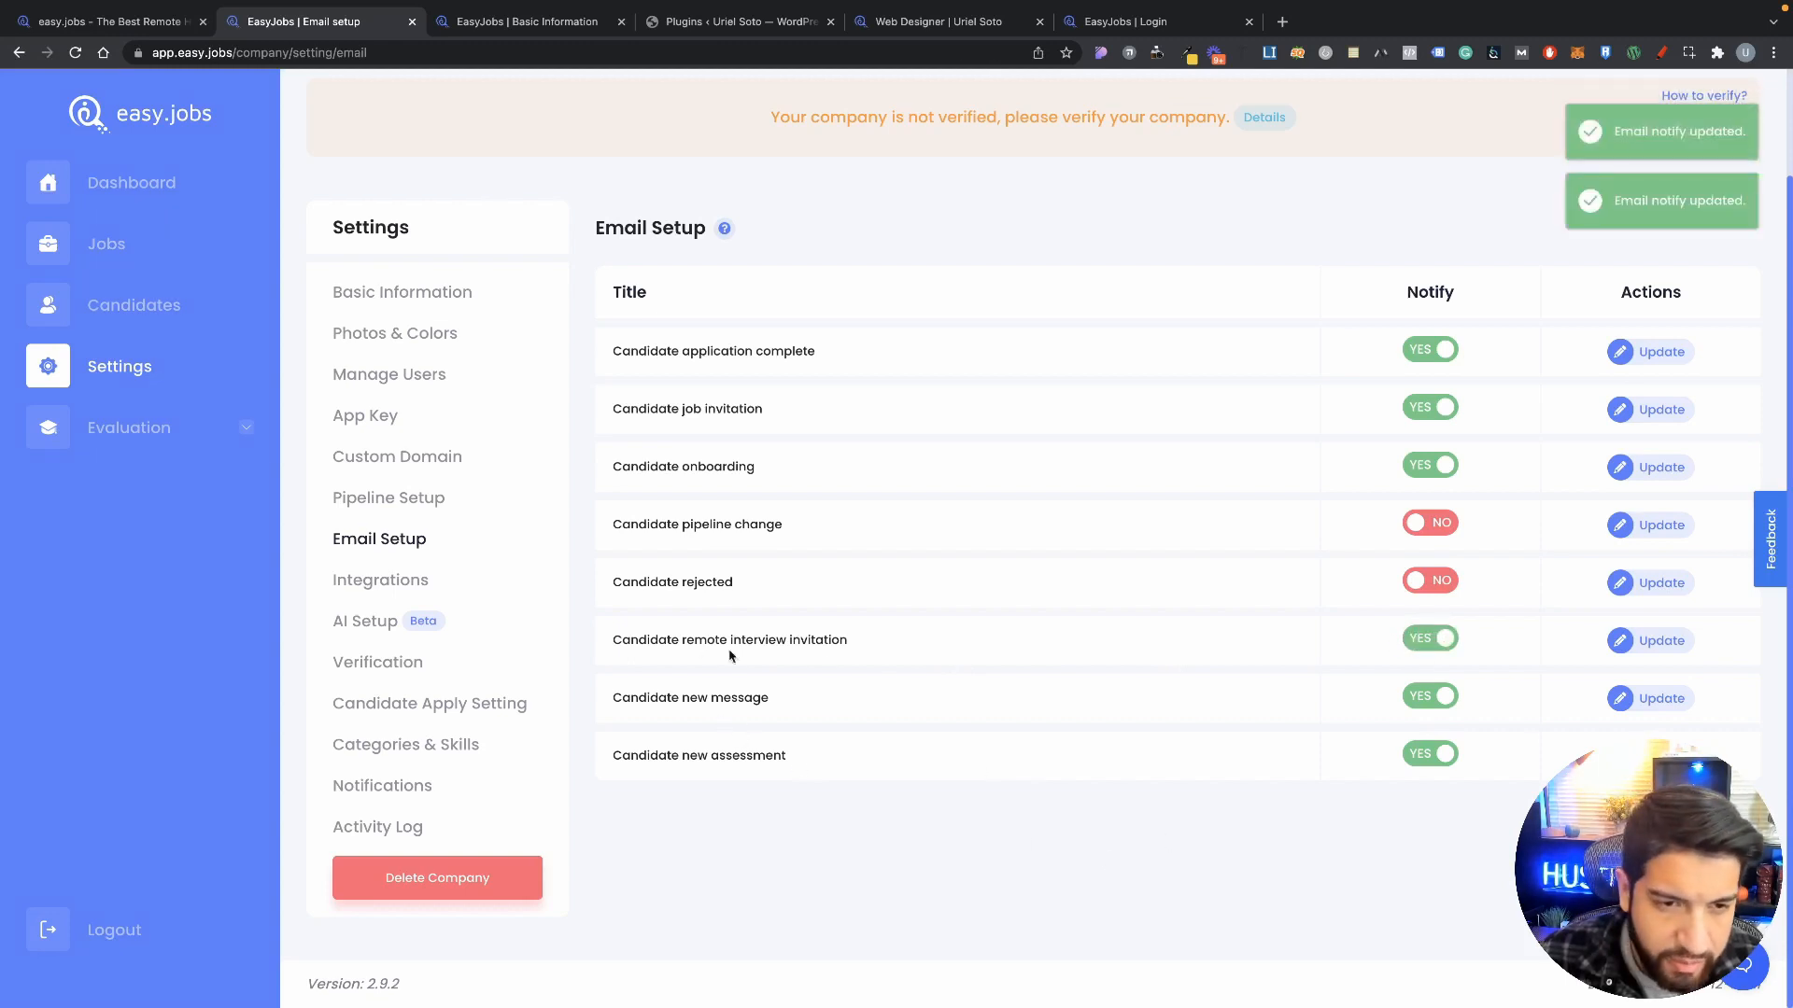
scroll(728, 658, "up", 2)
Step: Review the Integrations settings, then open AI Setup showing Show AI Score off
left_click(396, 709)
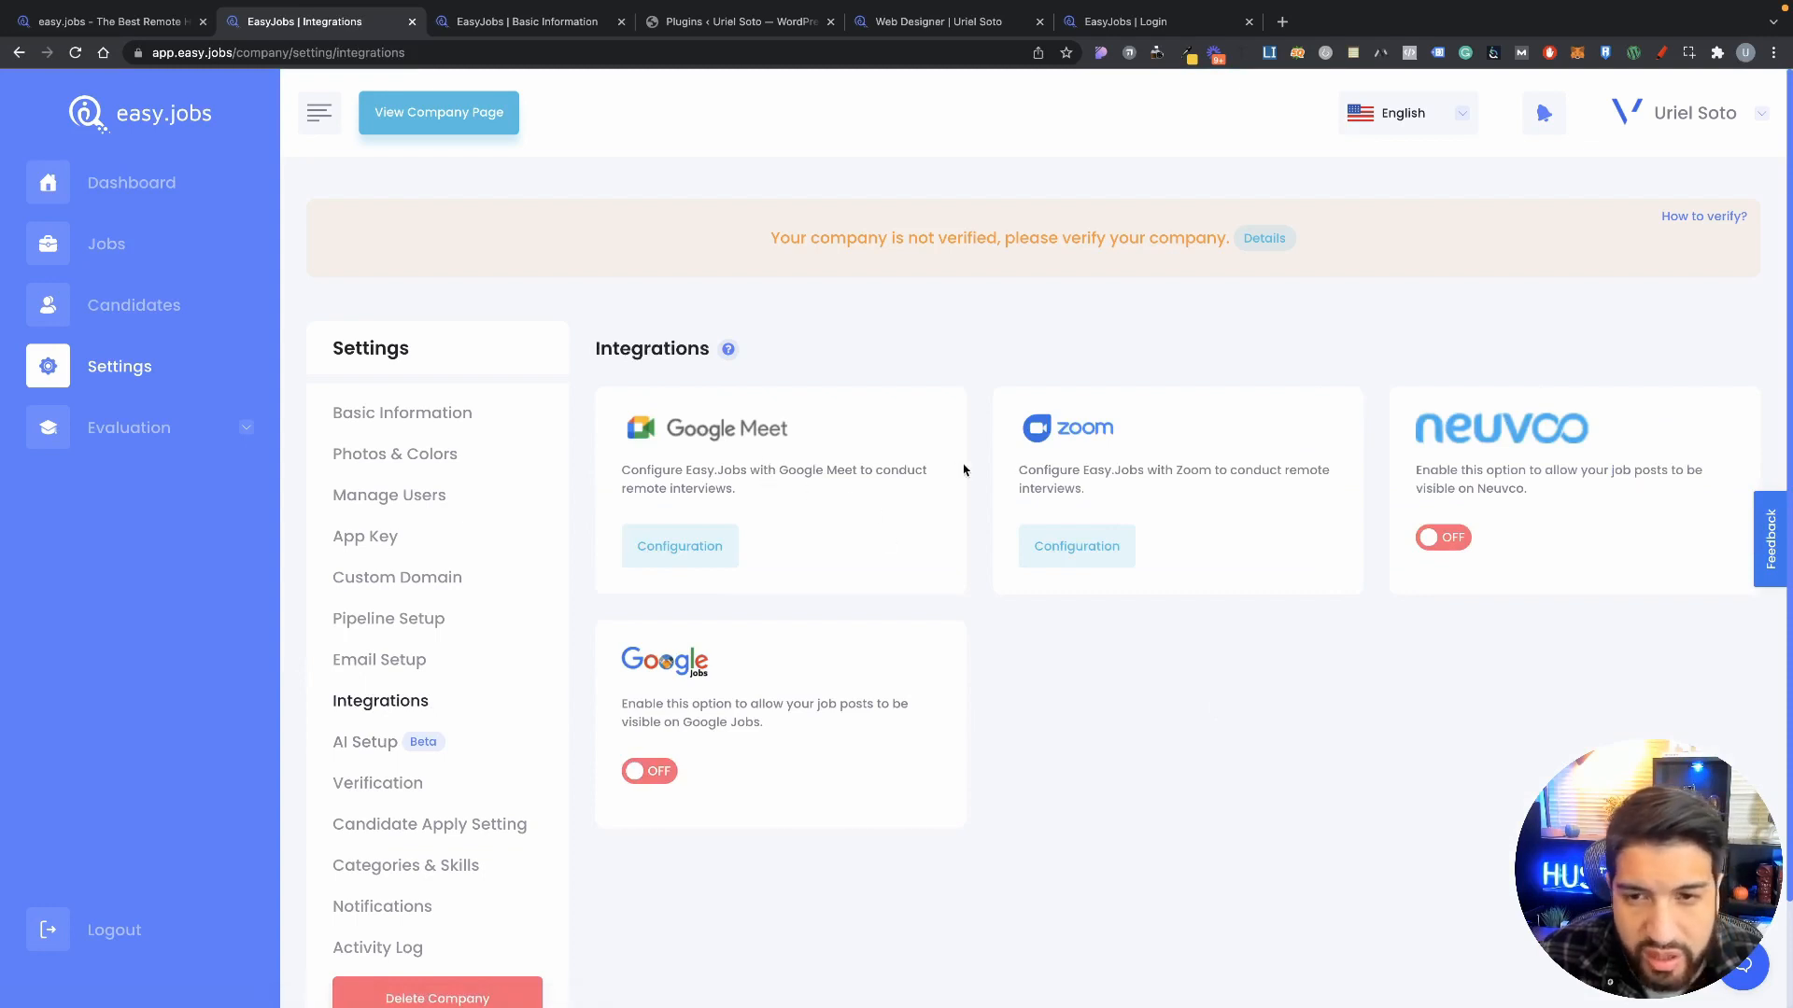
scroll(1613, 520, "down", 1)
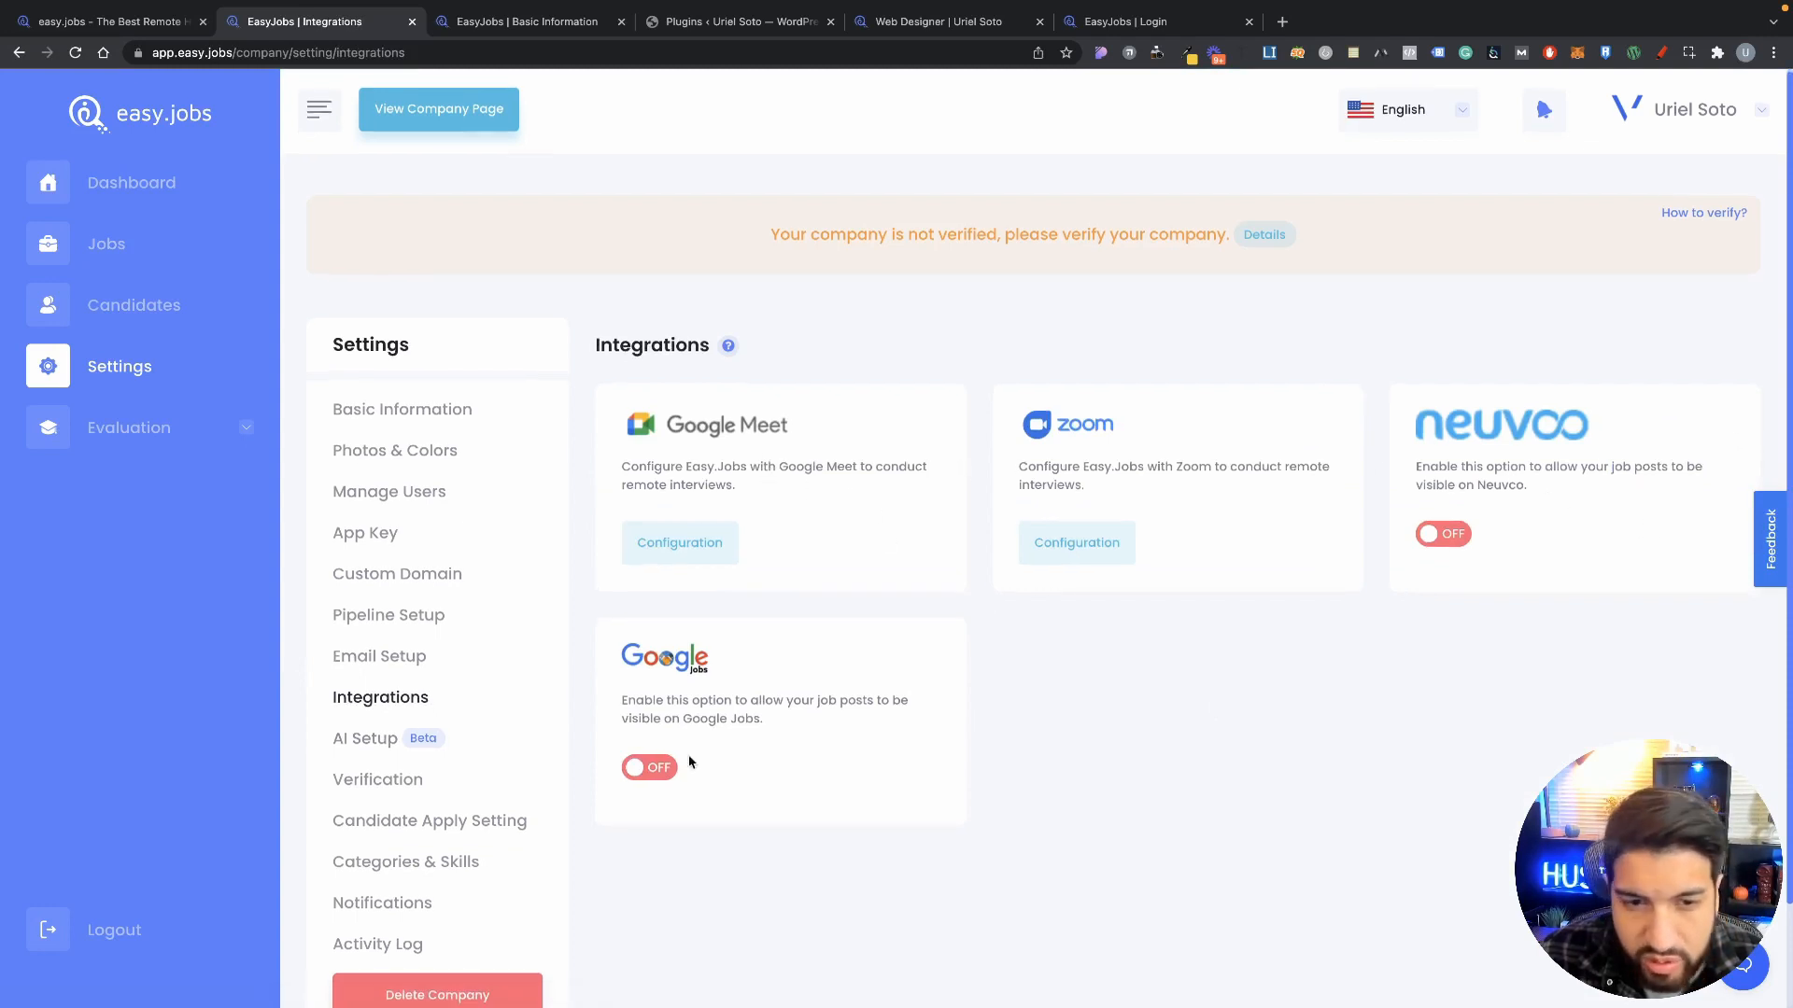
scroll(691, 763, "down", 2)
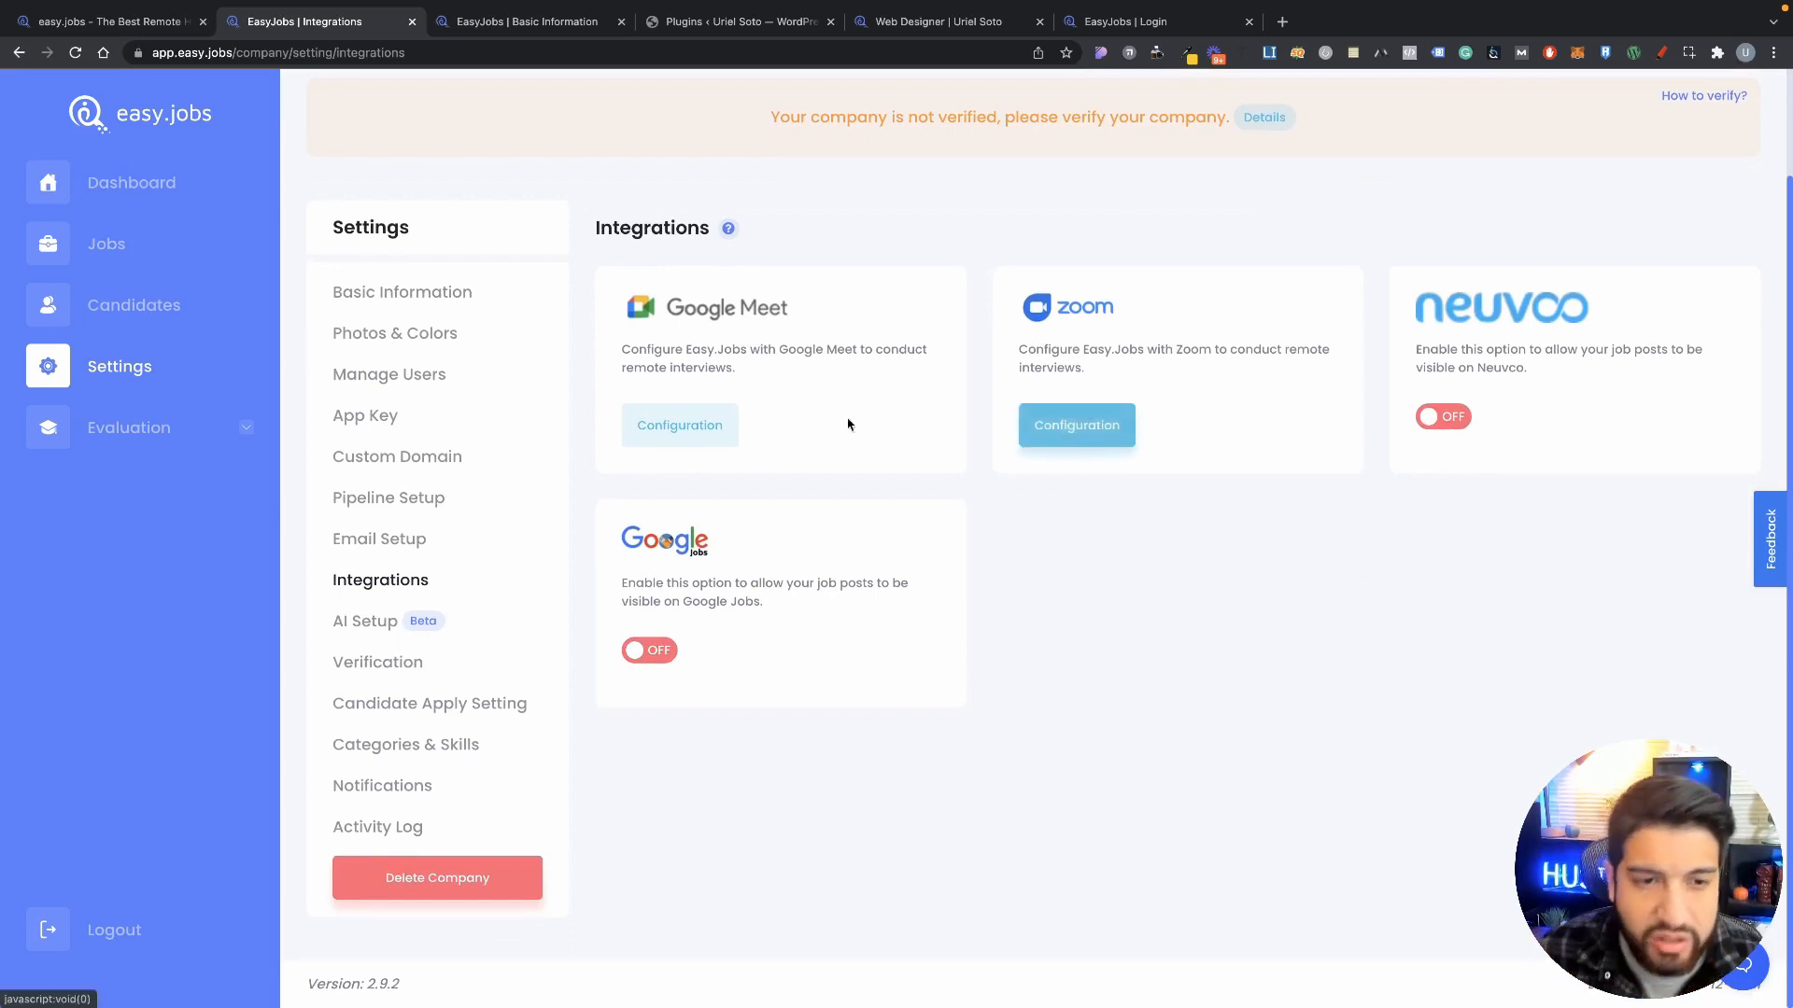
left_click(420, 541)
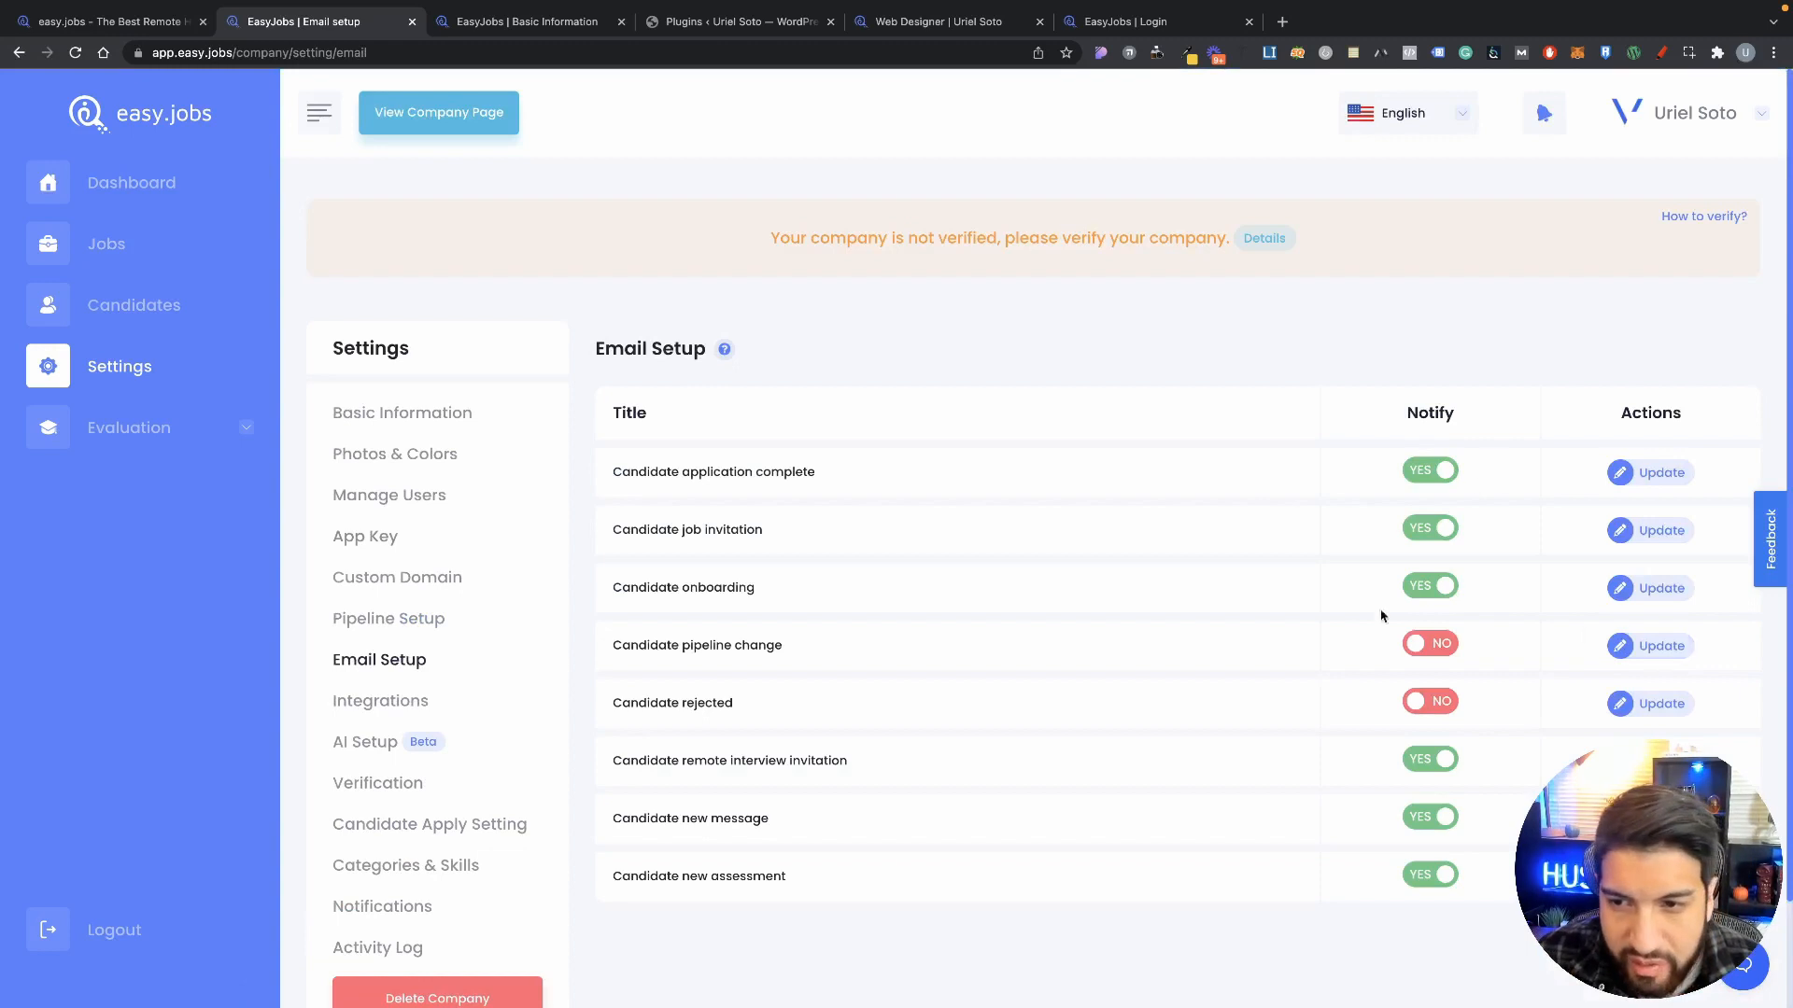
left_click(411, 705)
scroll(1111, 738, "down", 2)
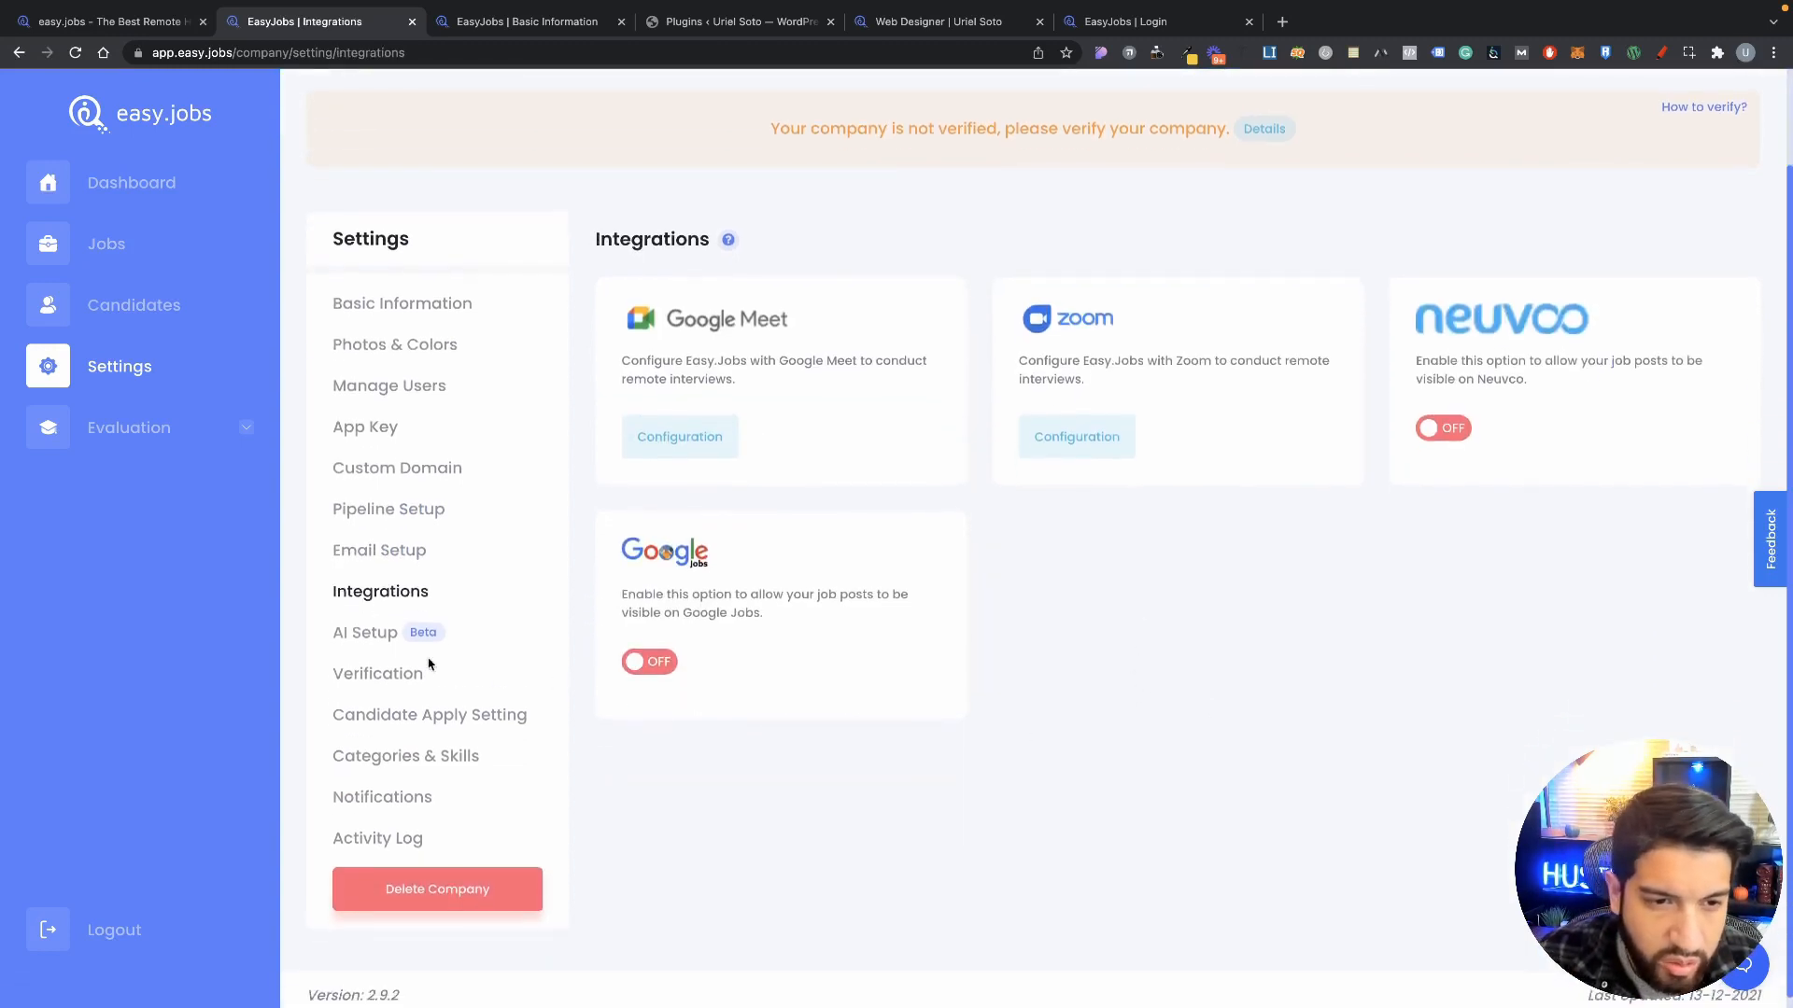
left_click(372, 635)
scroll(654, 560, "down", 2)
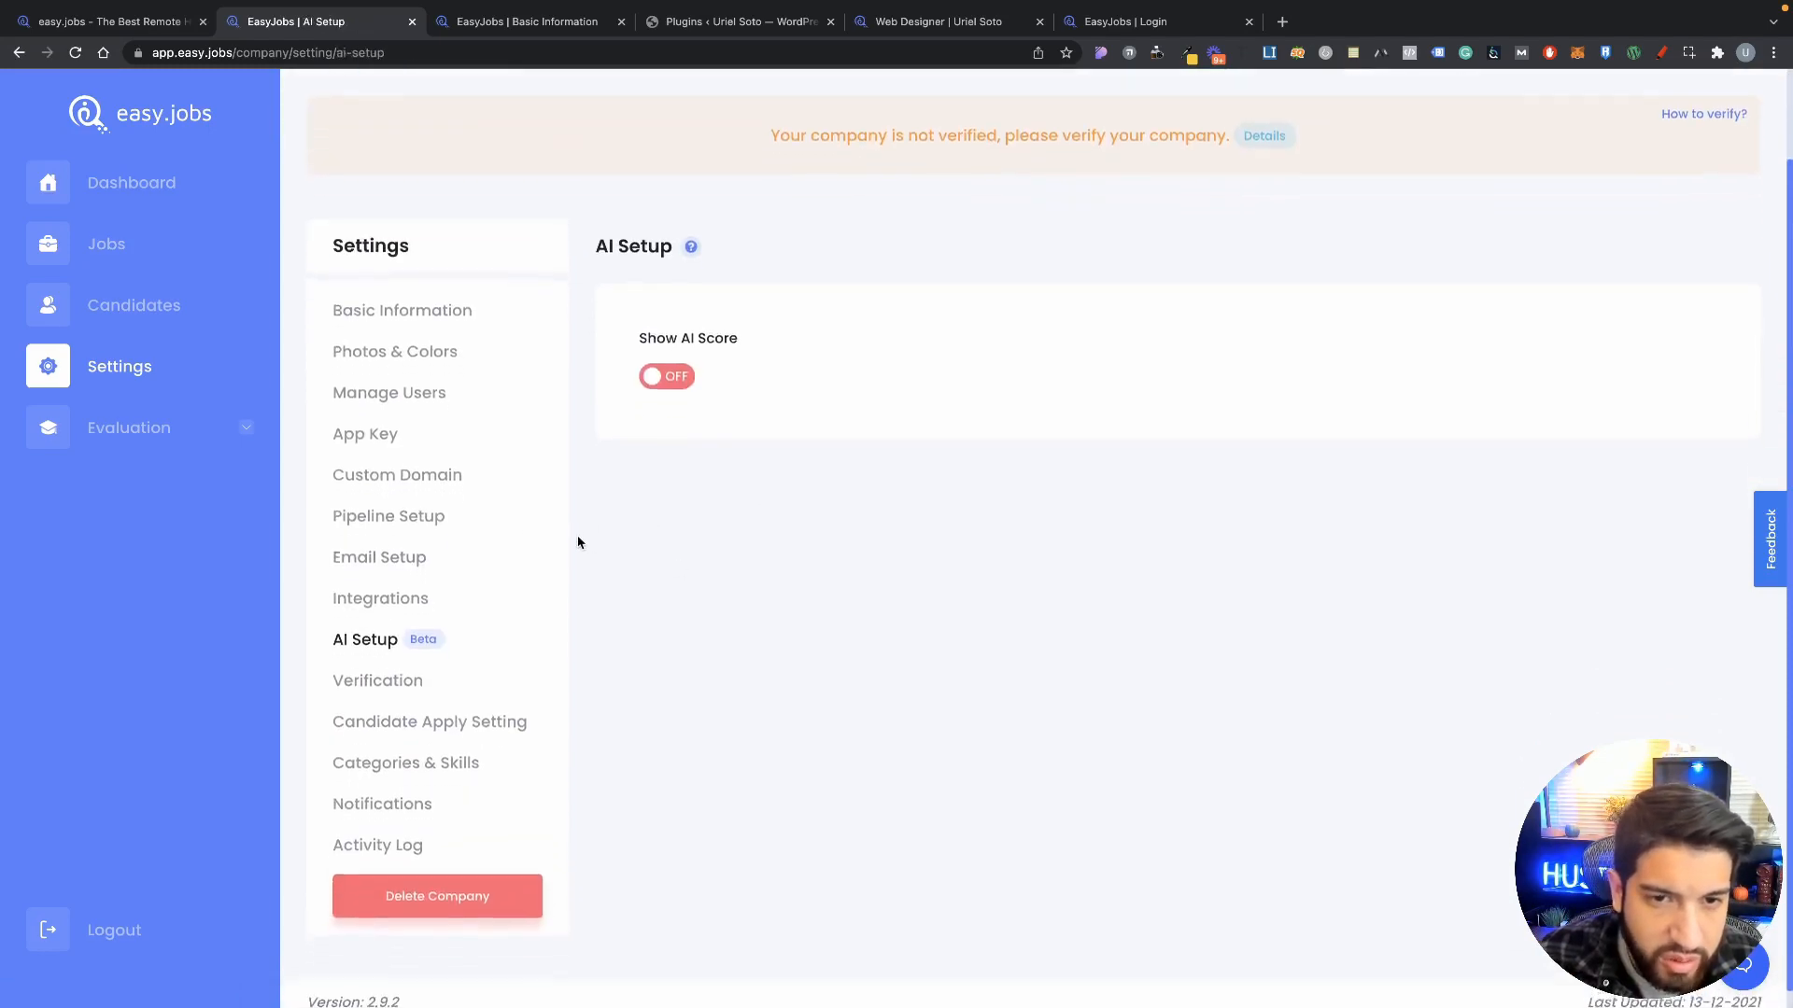
Step: Open Verify Company settings and read through the TXT record value, hostname and steps
left_click(373, 681)
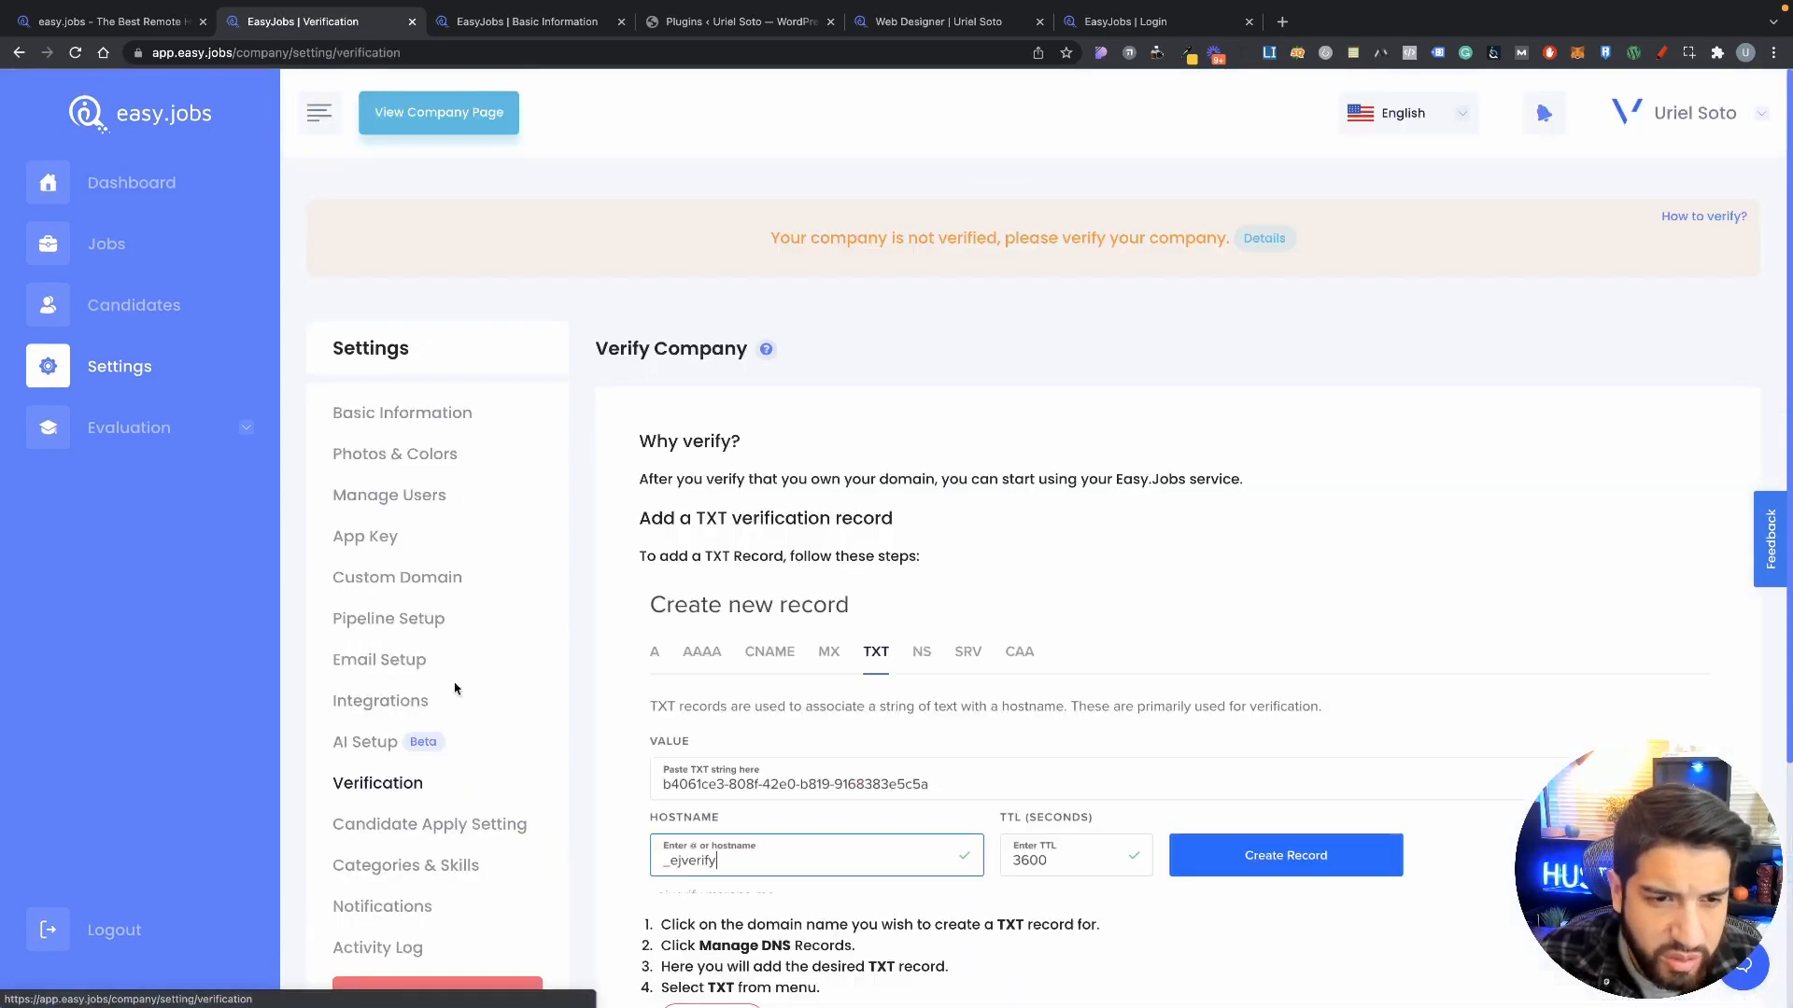
scroll(457, 654, "down", 2)
scroll(834, 689, "down", 3)
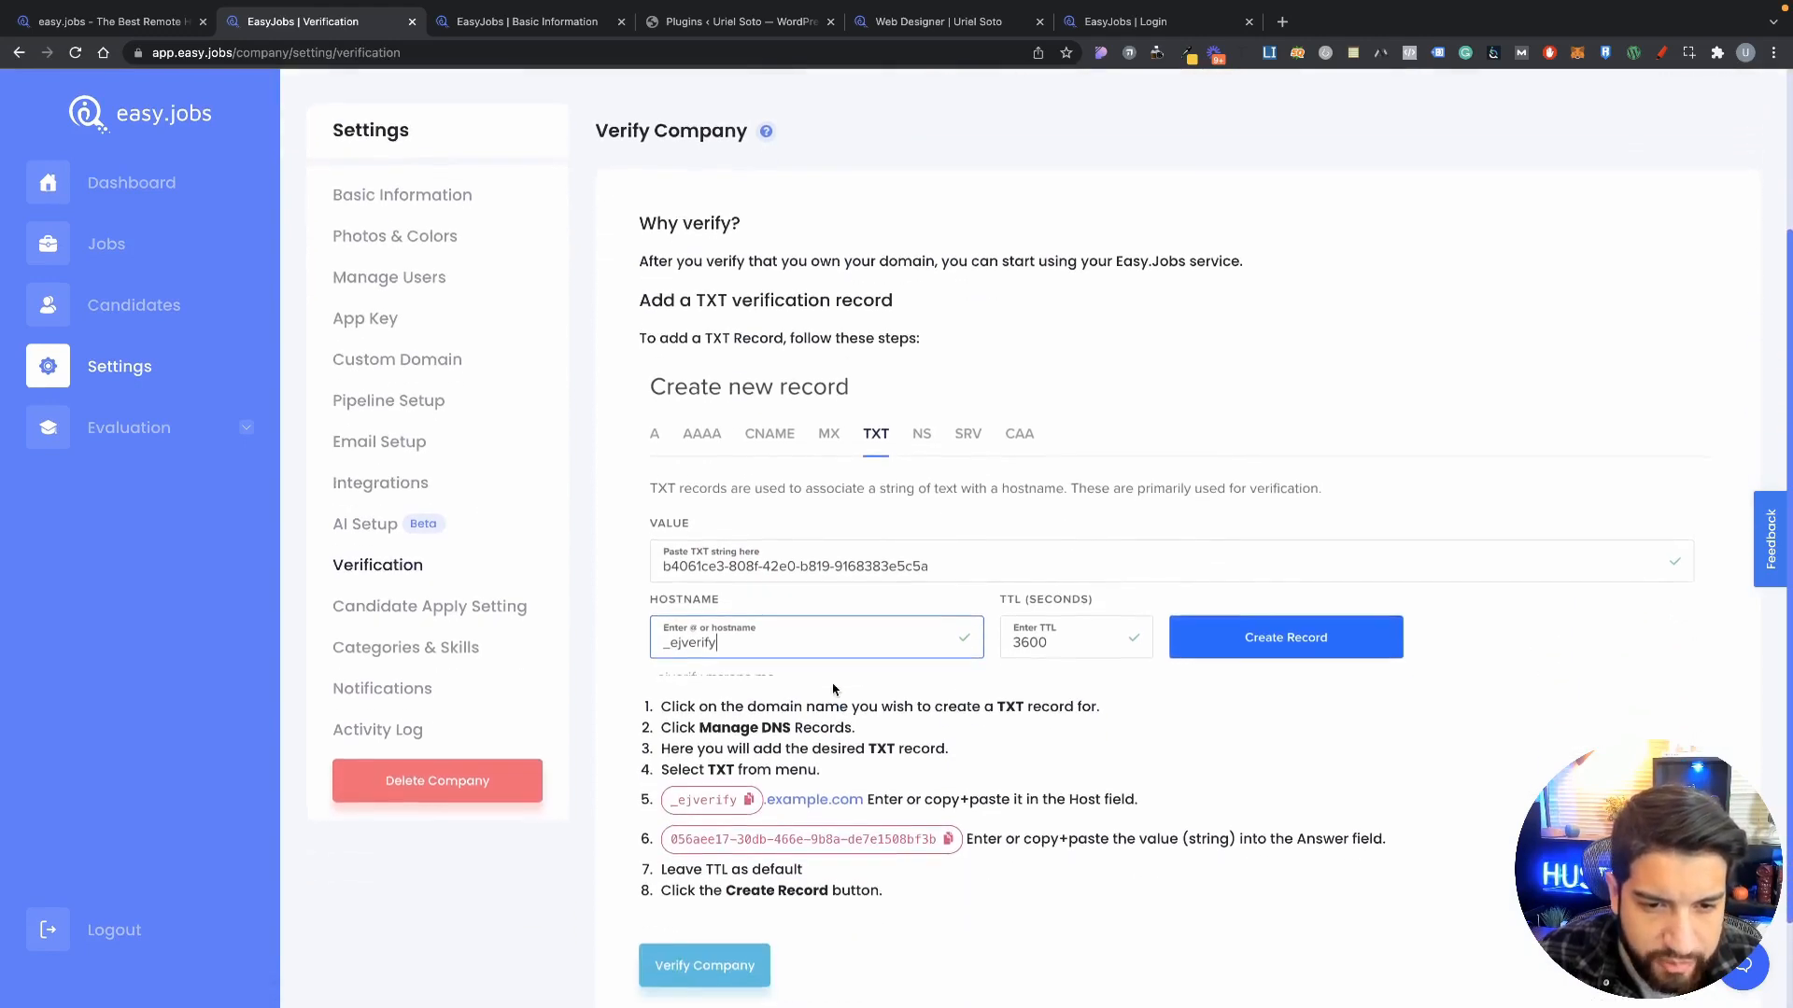
scroll(833, 689, "down", 2)
scroll(734, 427, "up", 4)
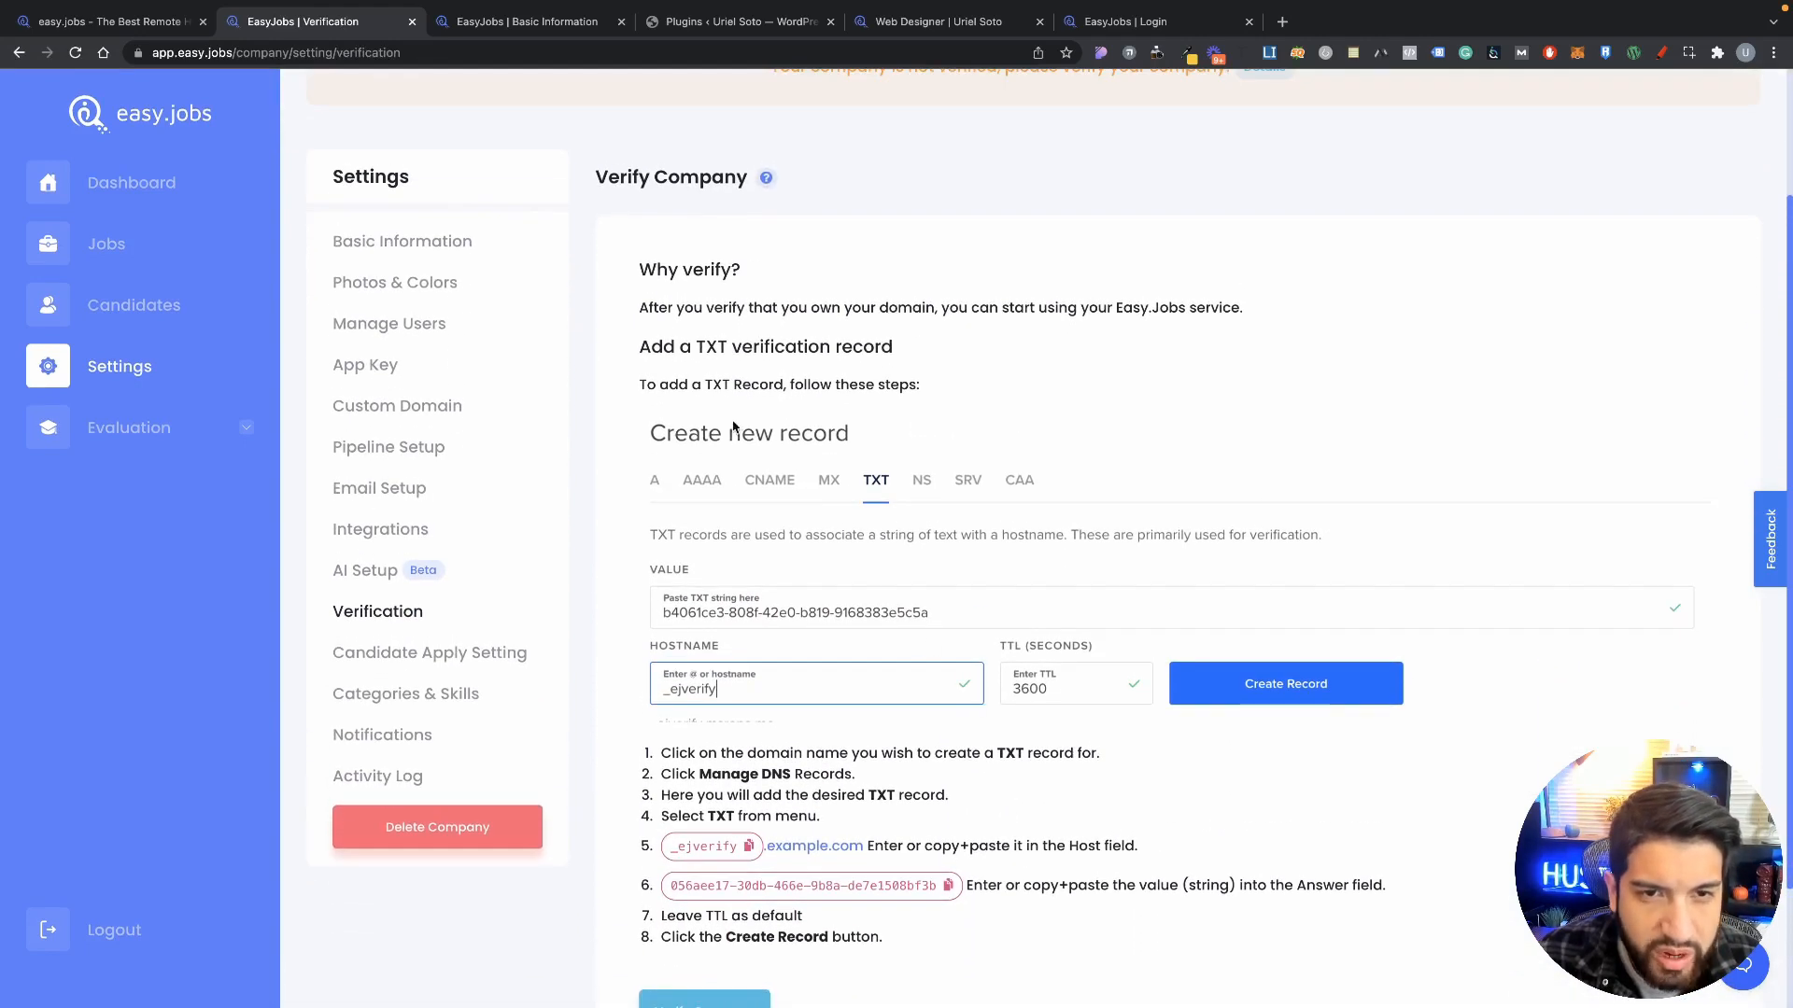
scroll(1073, 592, "down", 1)
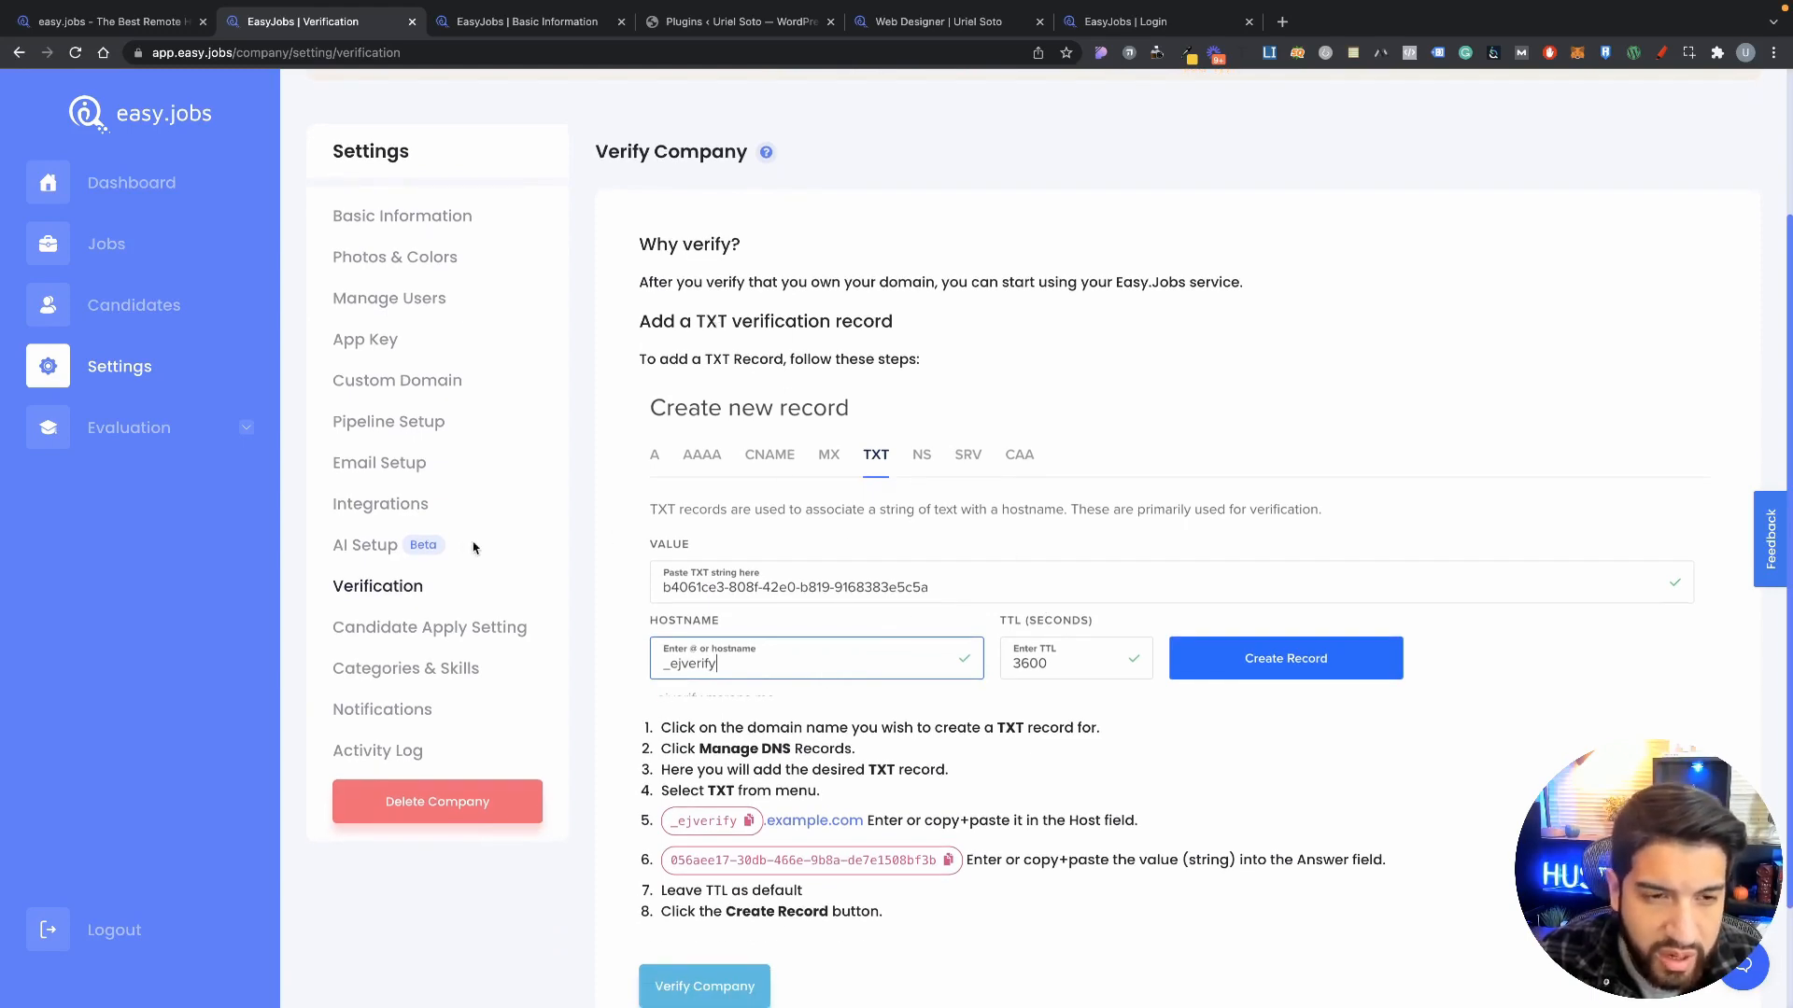
scroll(473, 547, "down", 3)
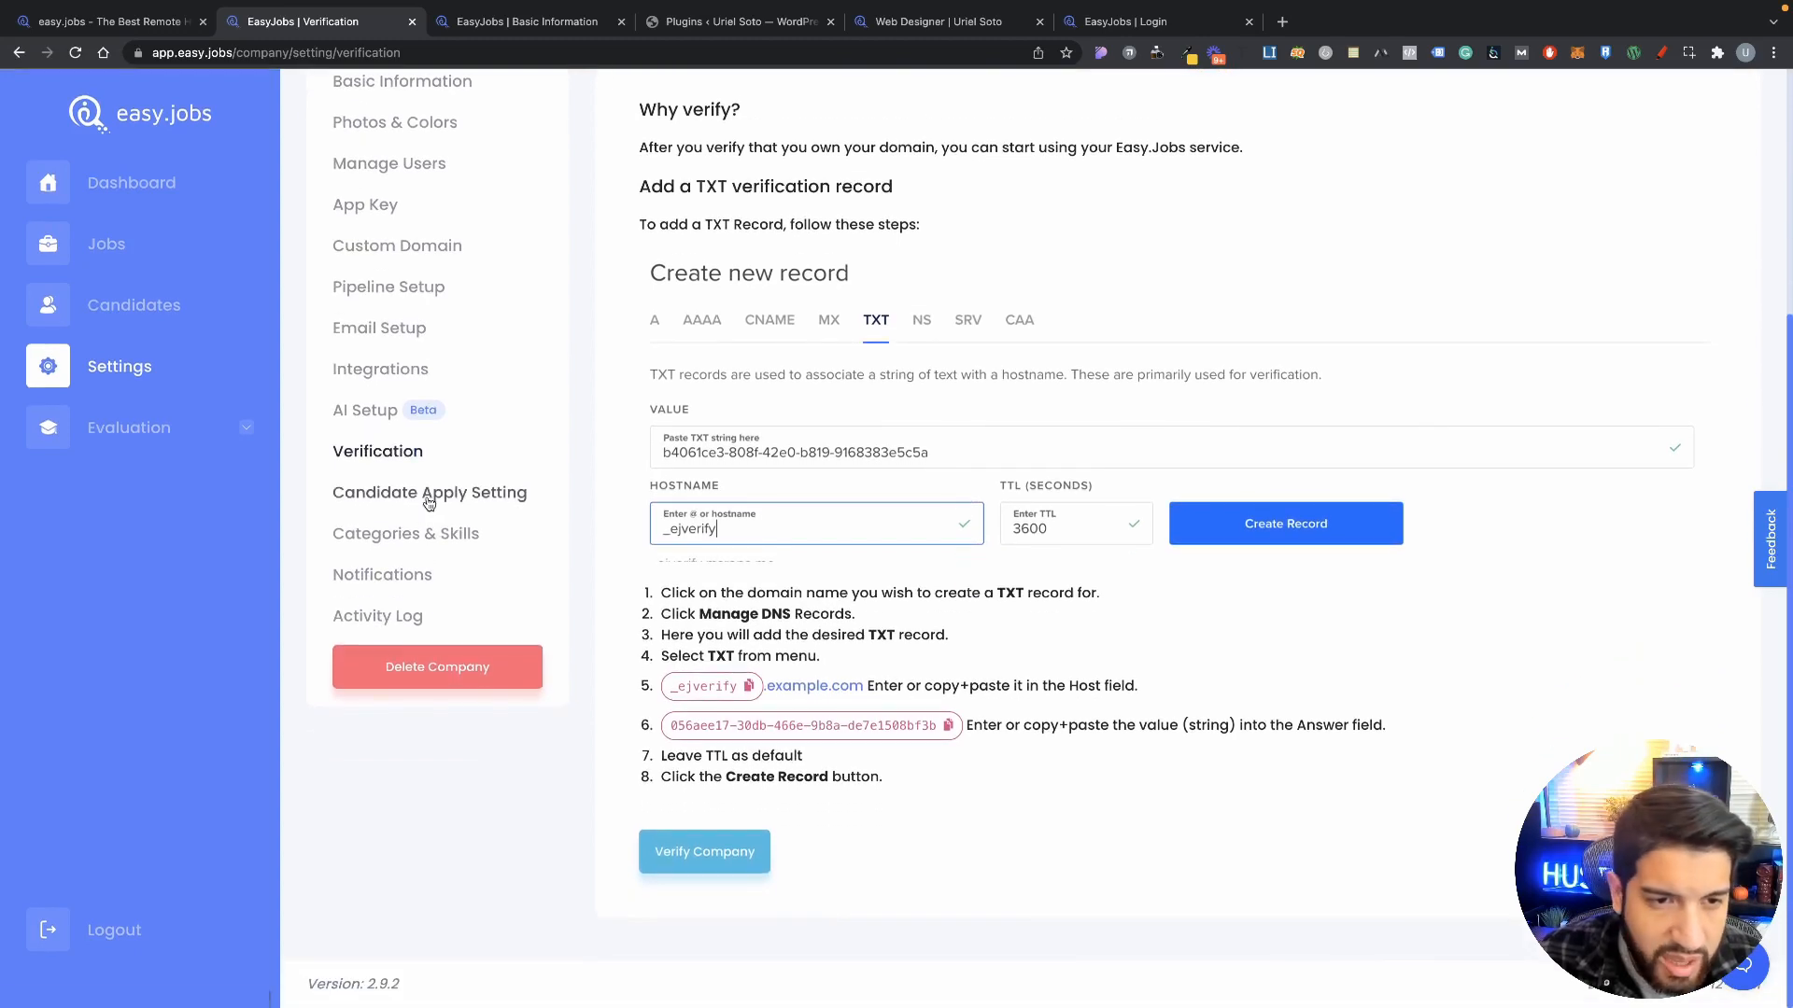
Step: Glance at Candidate Apply Setting, recheck Verification, then return to Candidate Apply Setting
left_click(428, 495)
scroll(732, 592, "down", 2)
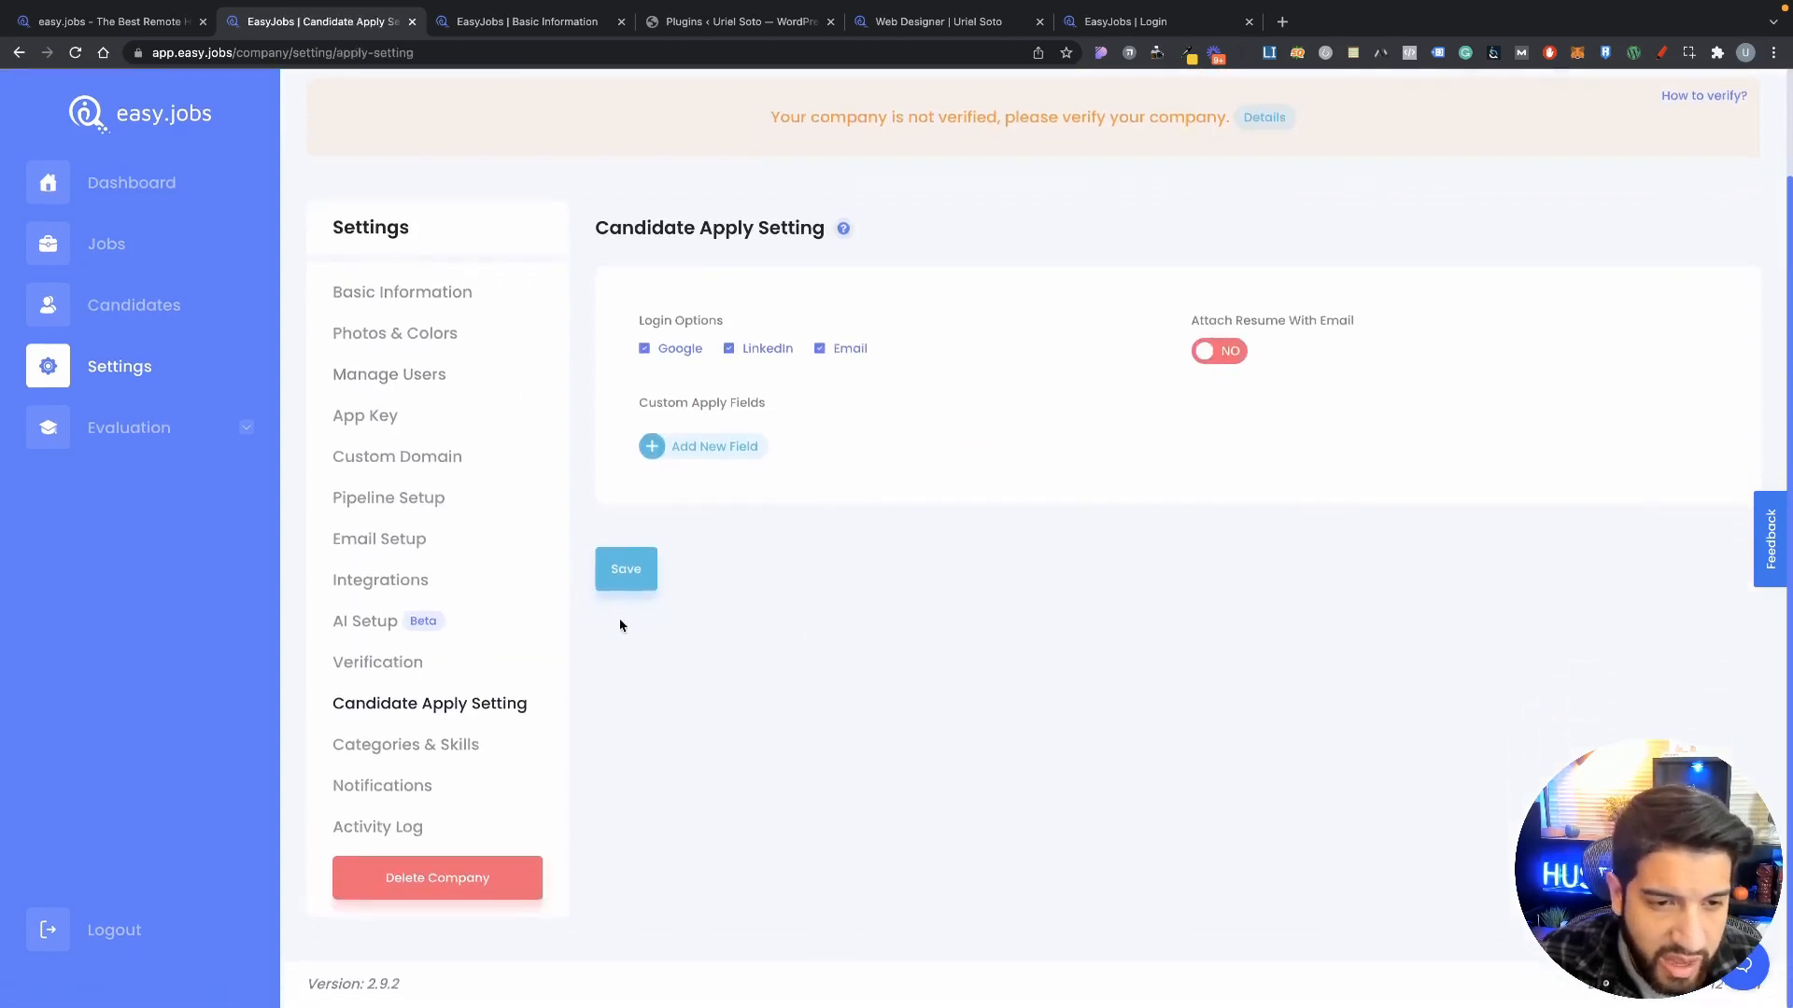
left_click(378, 662)
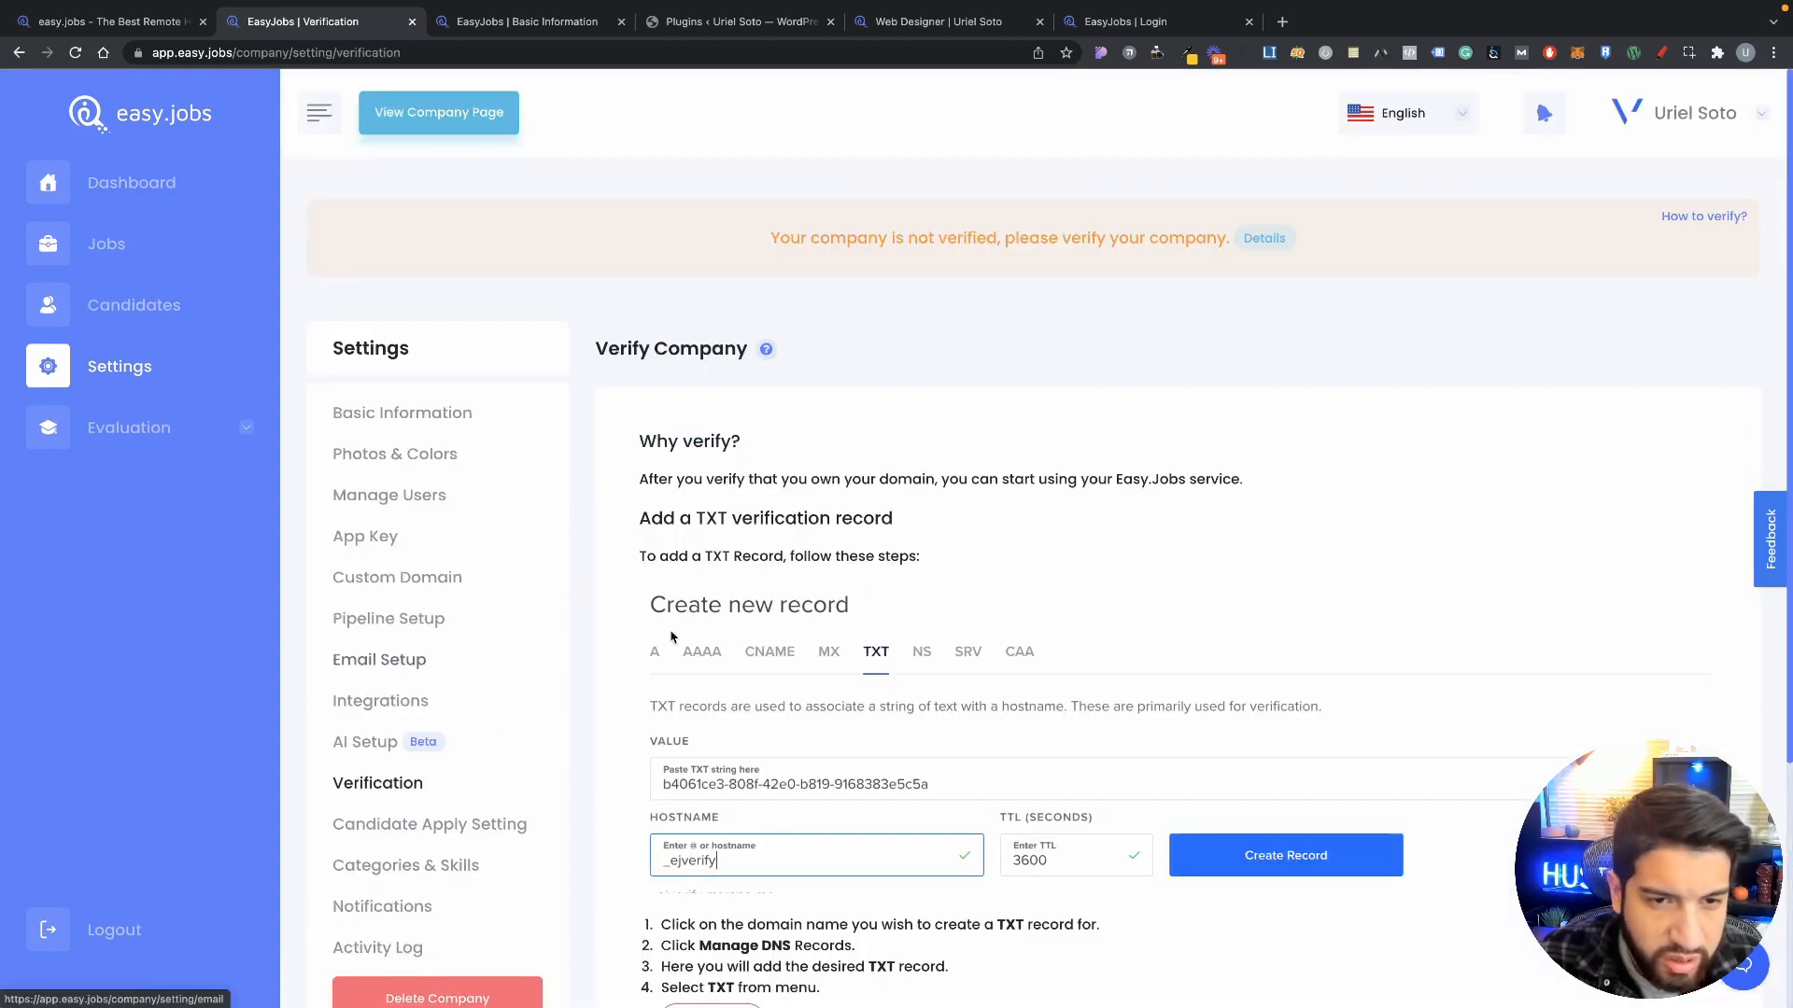
scroll(895, 532, "down", 5)
scroll(897, 541, "up", 1)
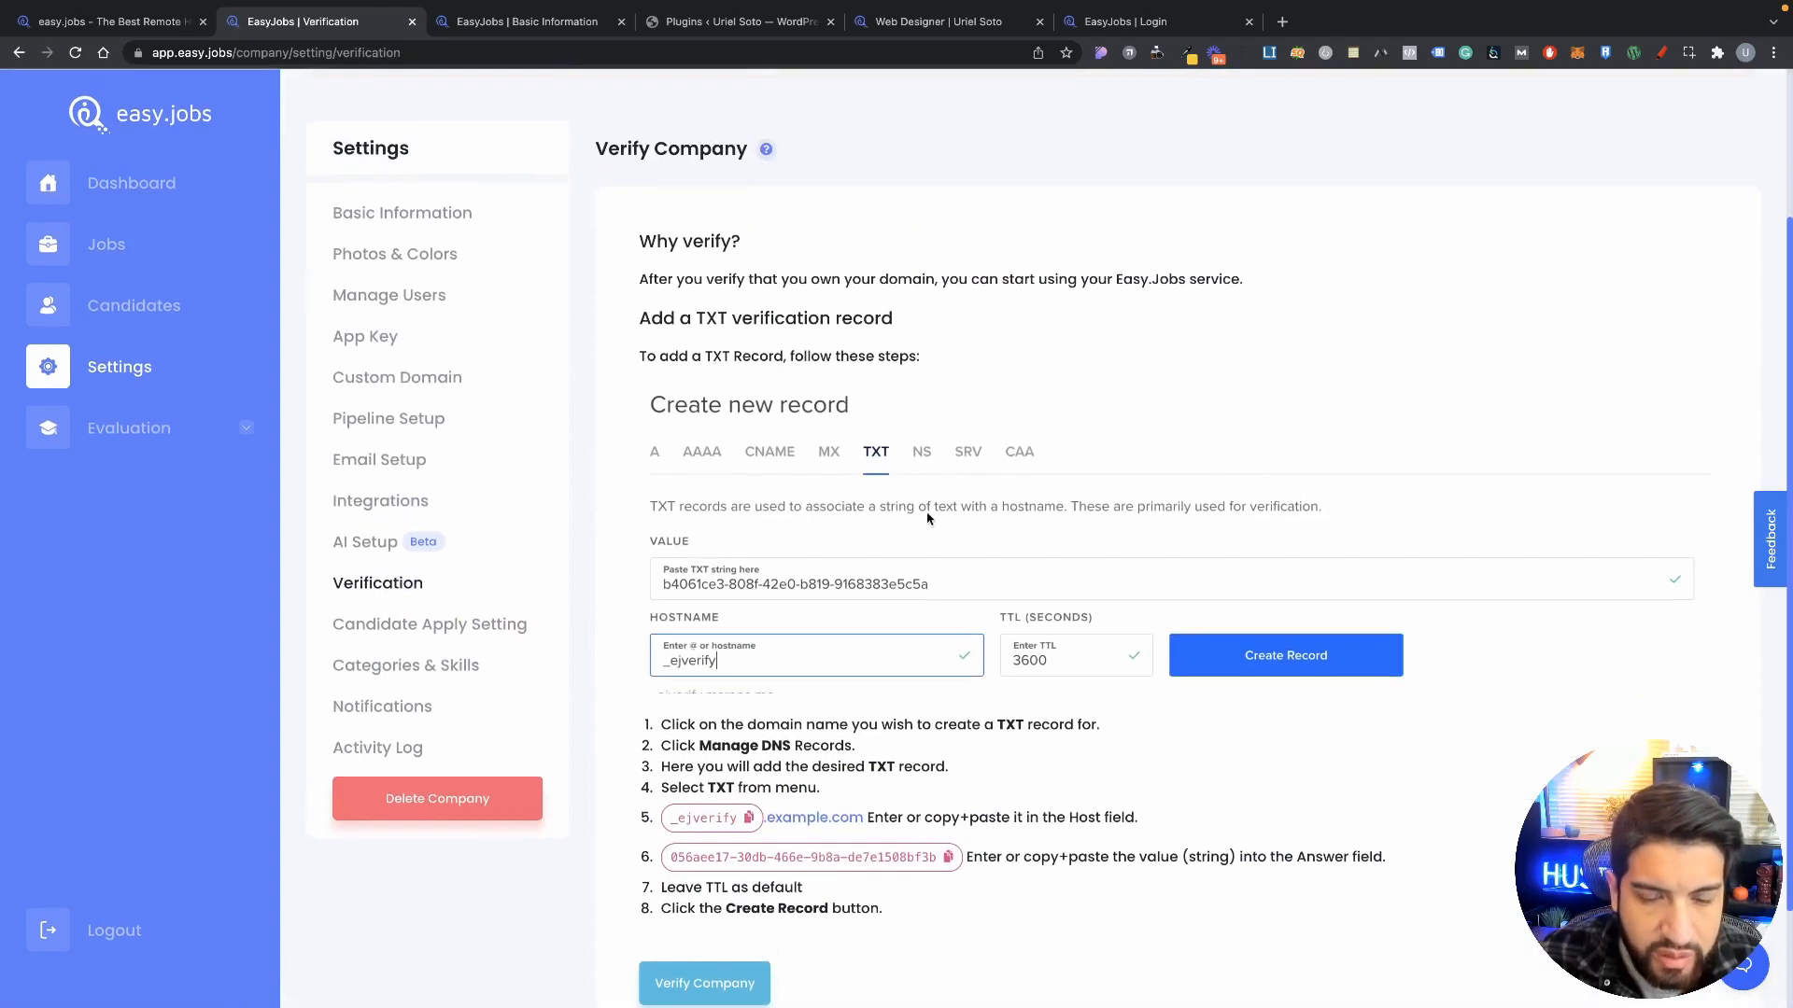
scroll(921, 508, "down", 2)
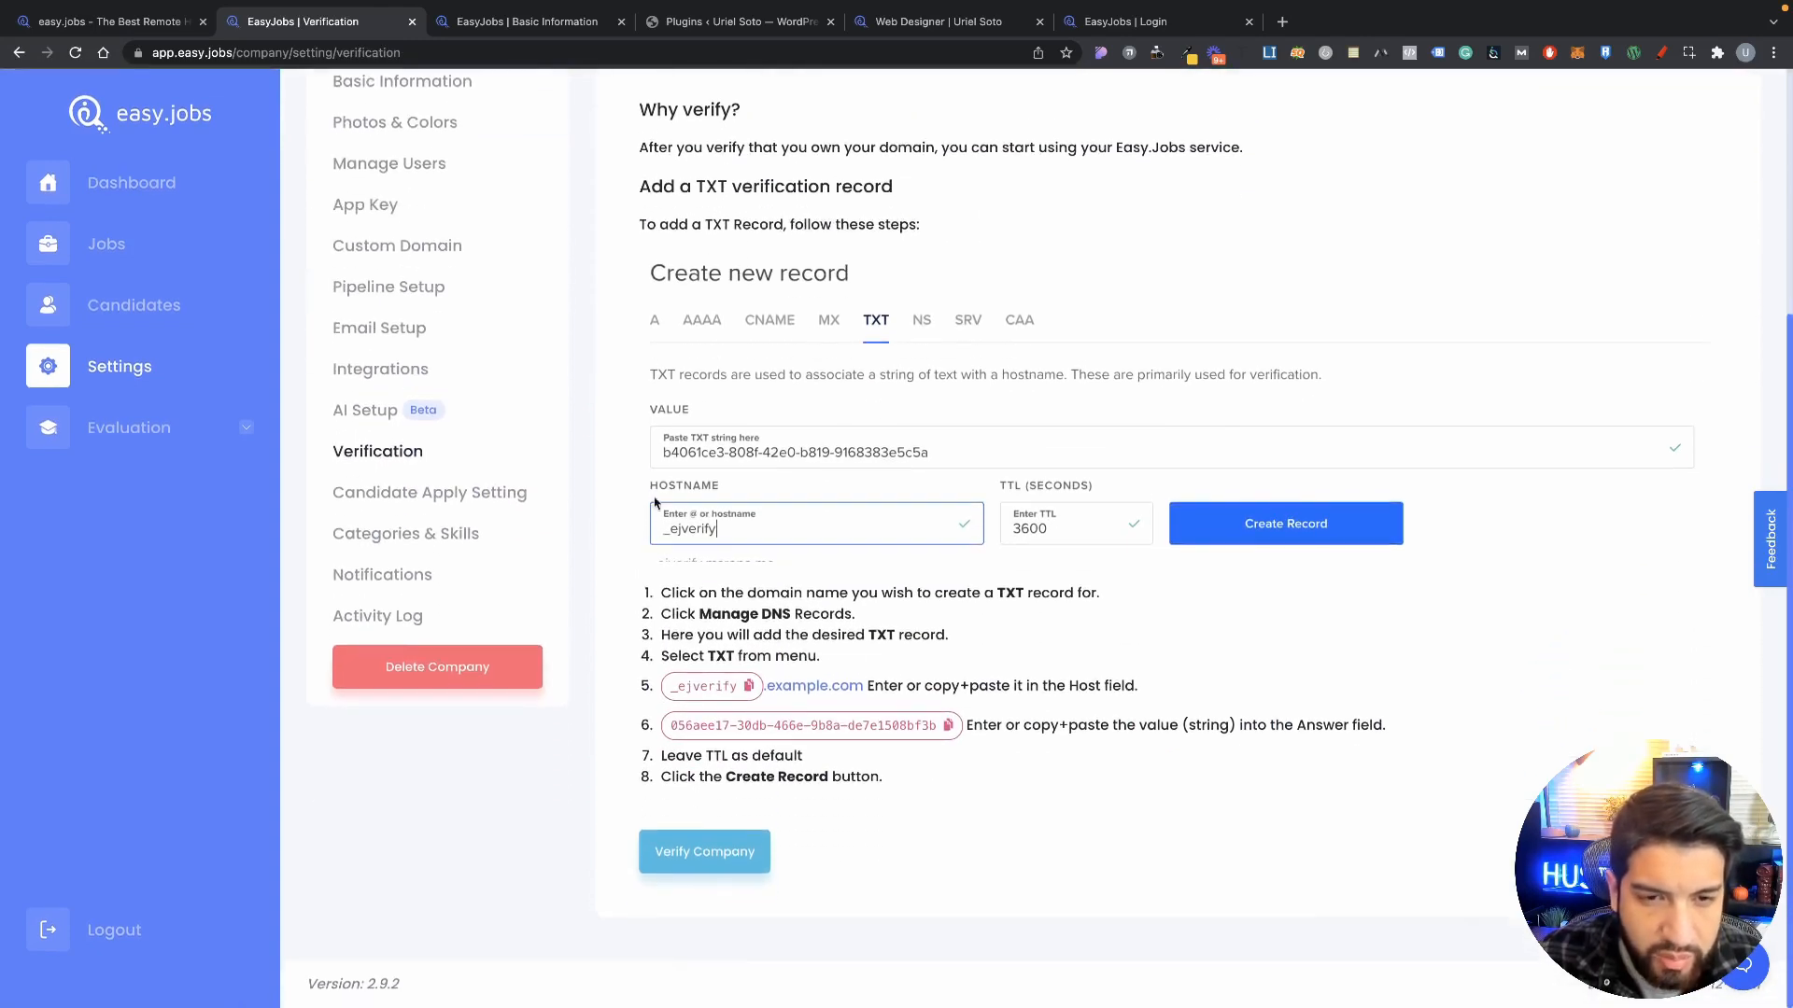
left_click(373, 496)
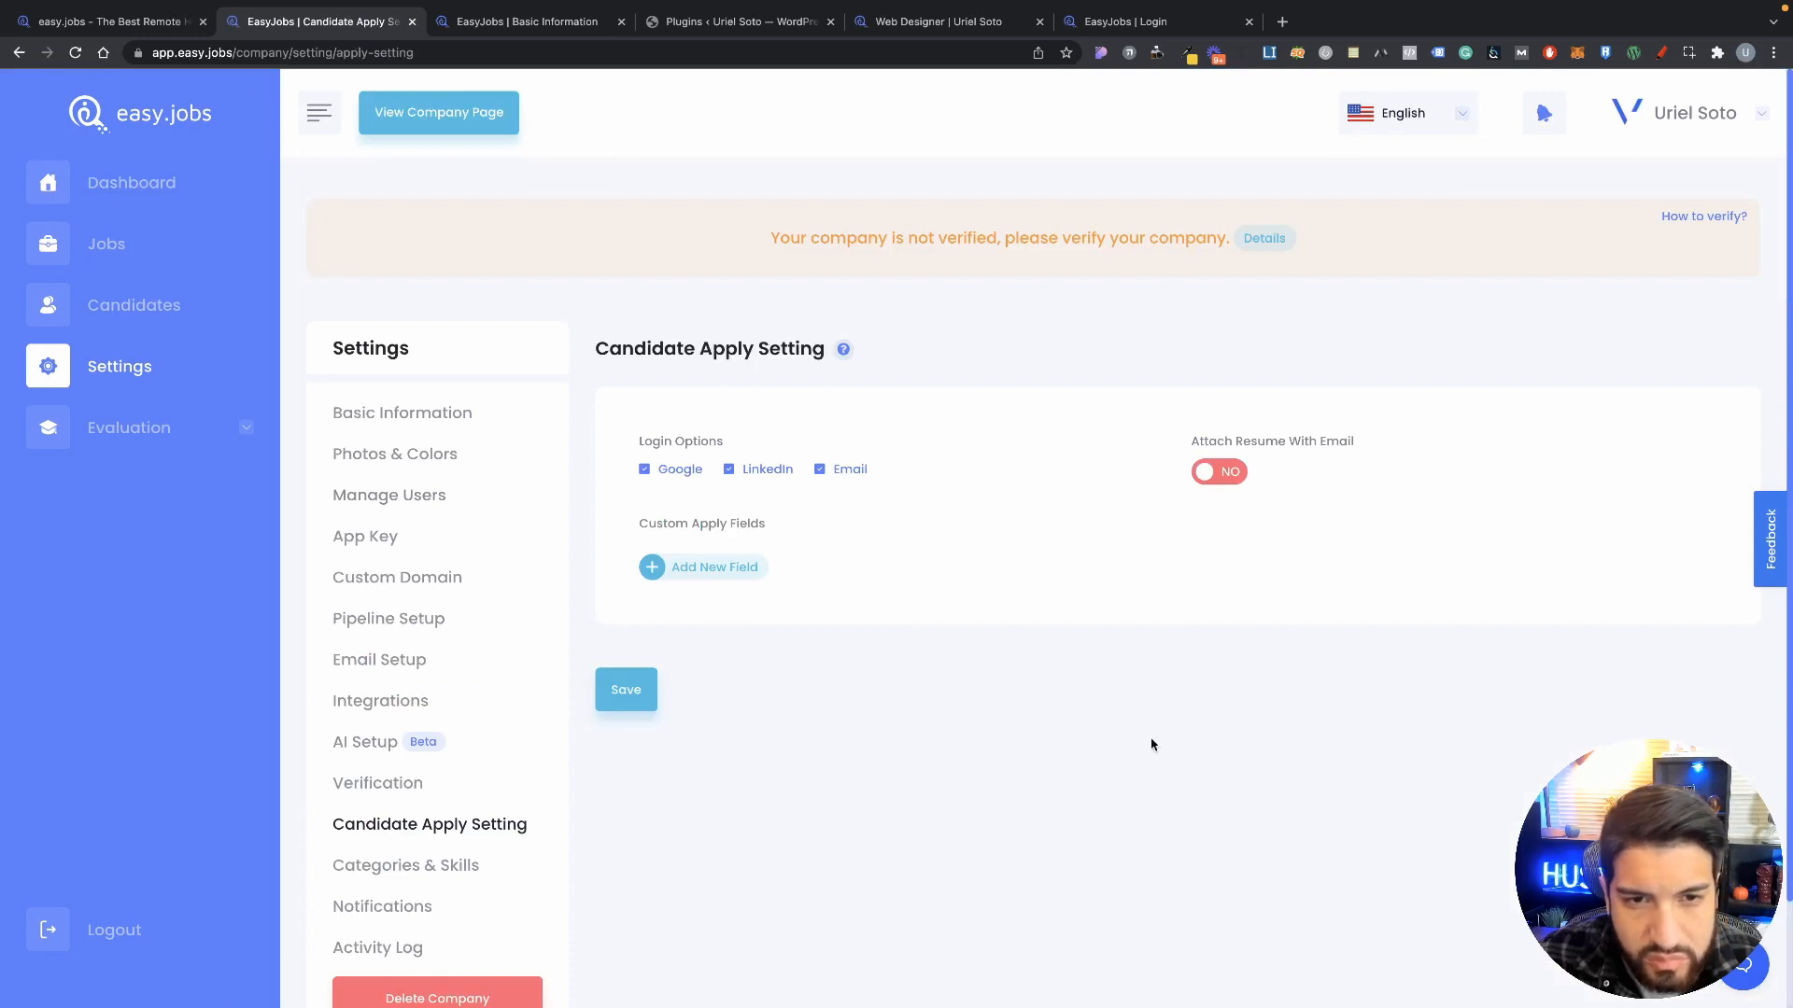
Step: Untick Google login, tick LinkedIn, leave Attach Resume With Email at NO, then open Categories & Skills
scroll(1127, 707, "down", 2)
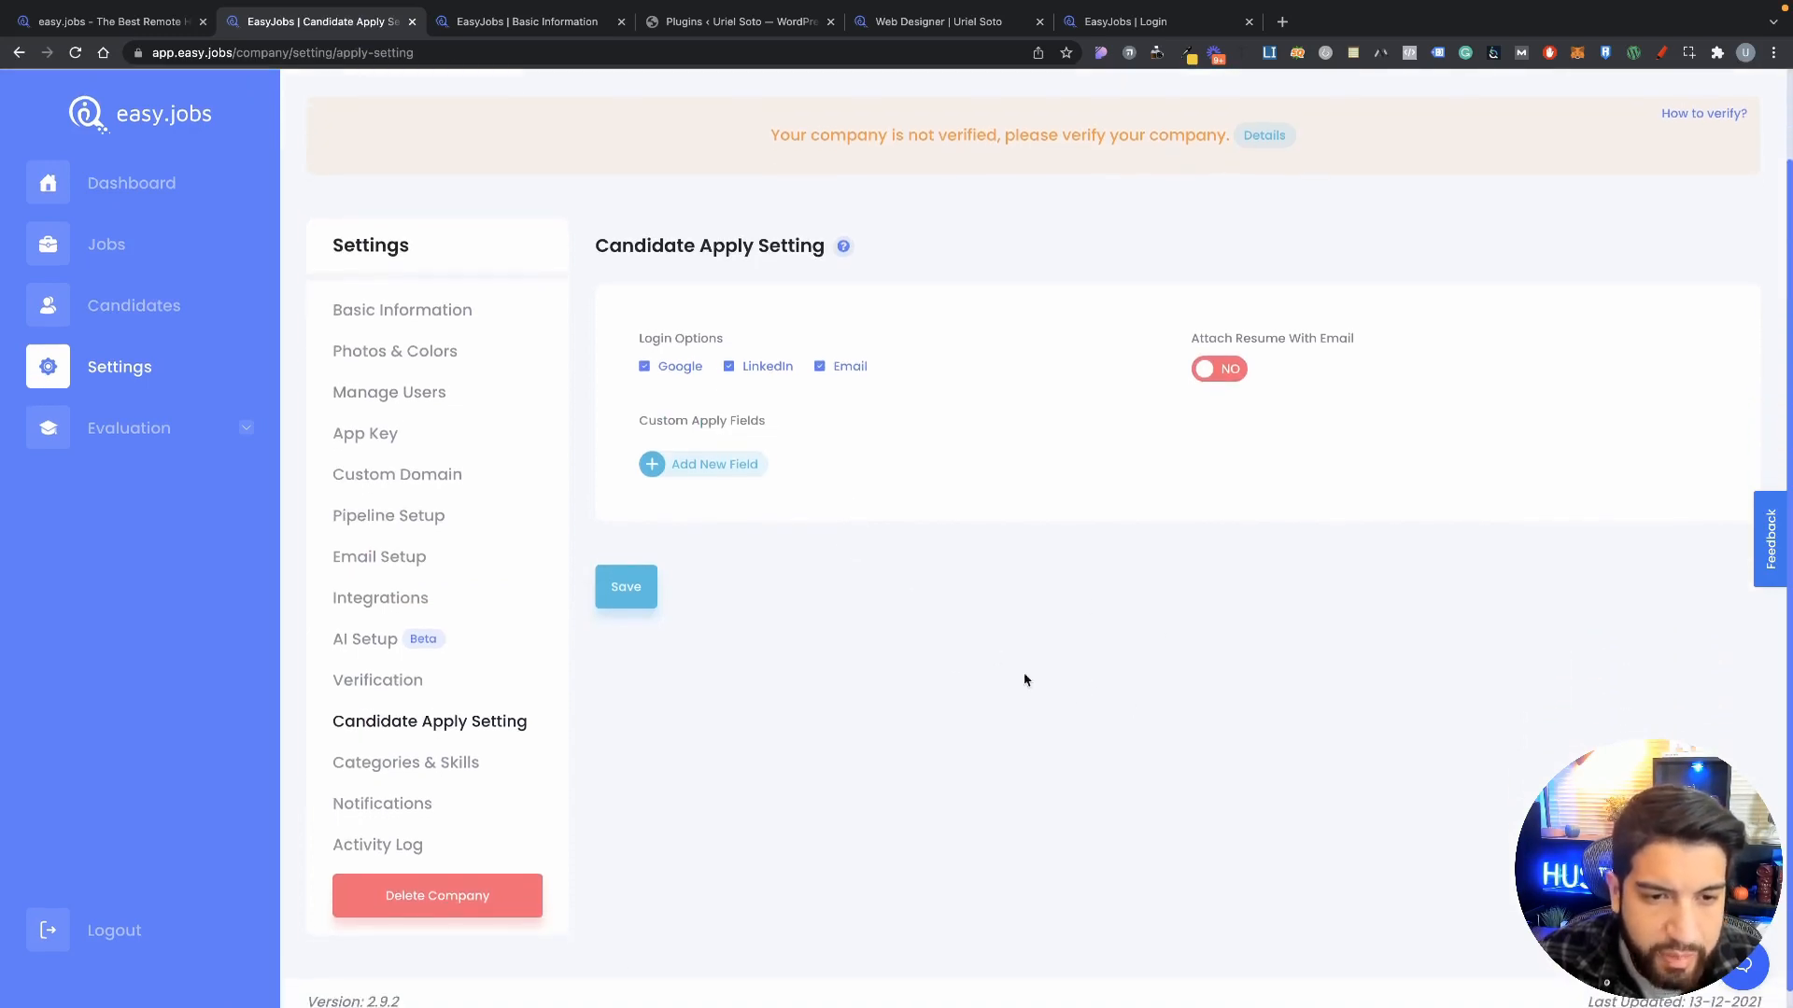
left_click(646, 372)
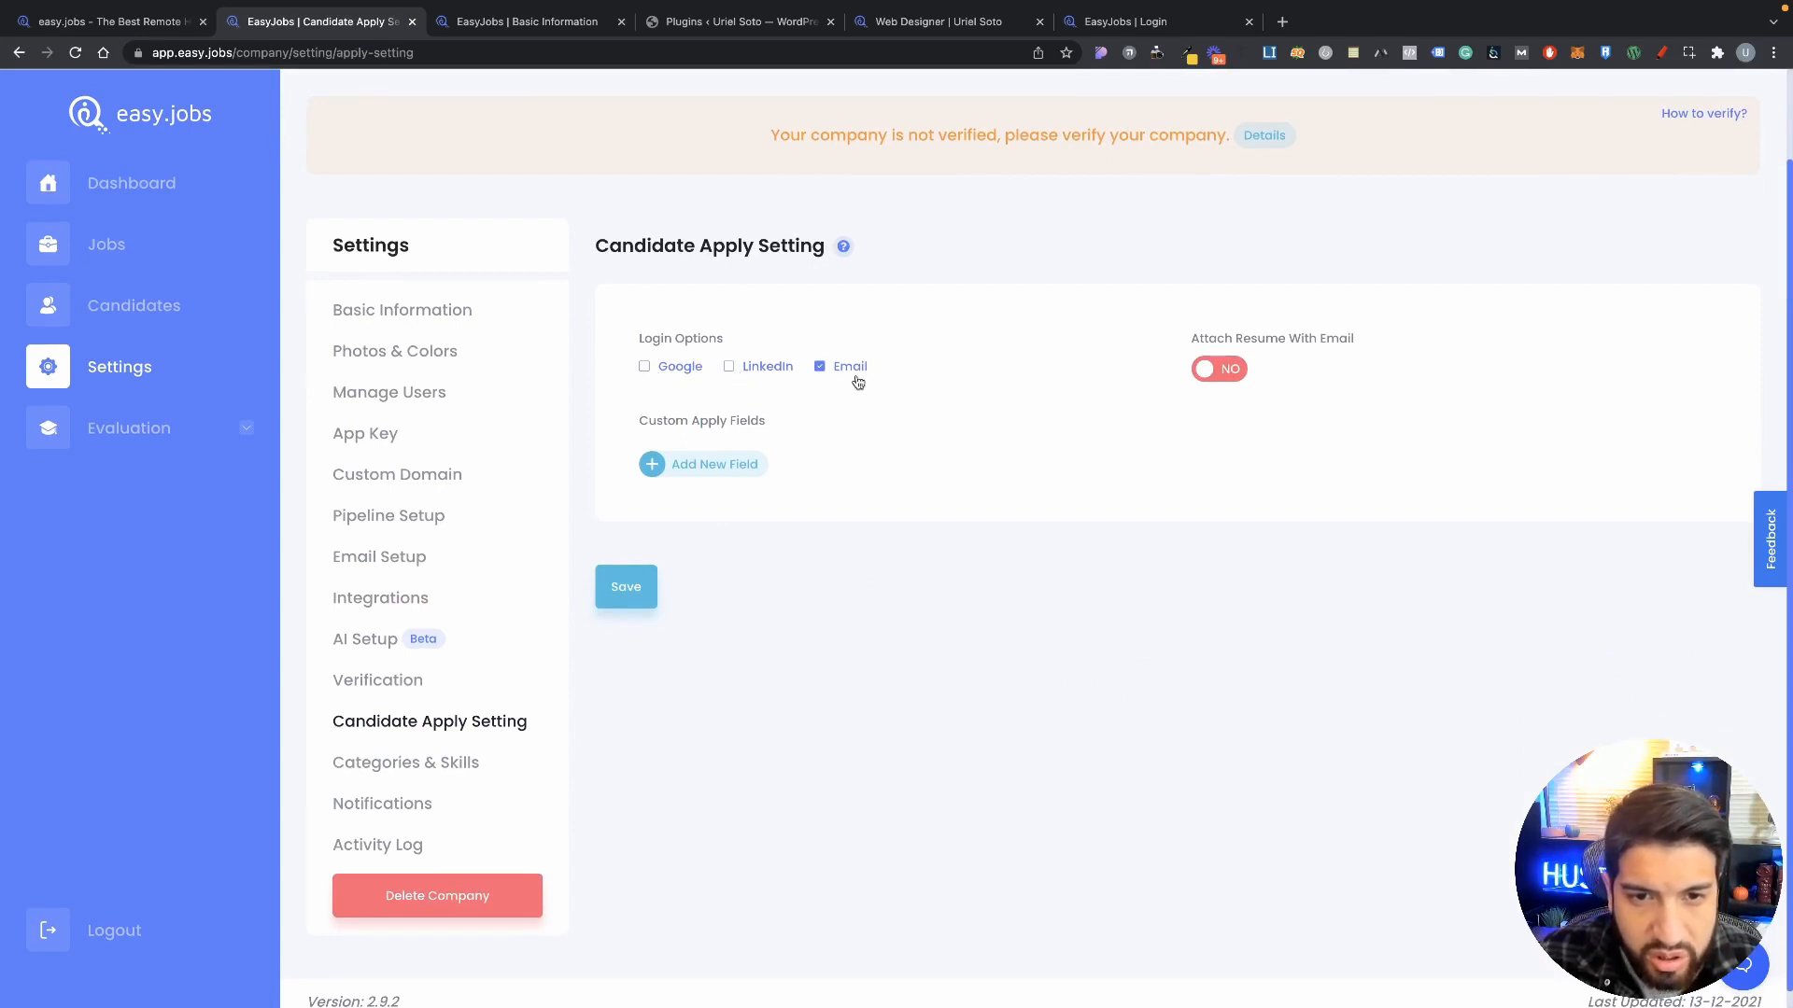
left_click(747, 370)
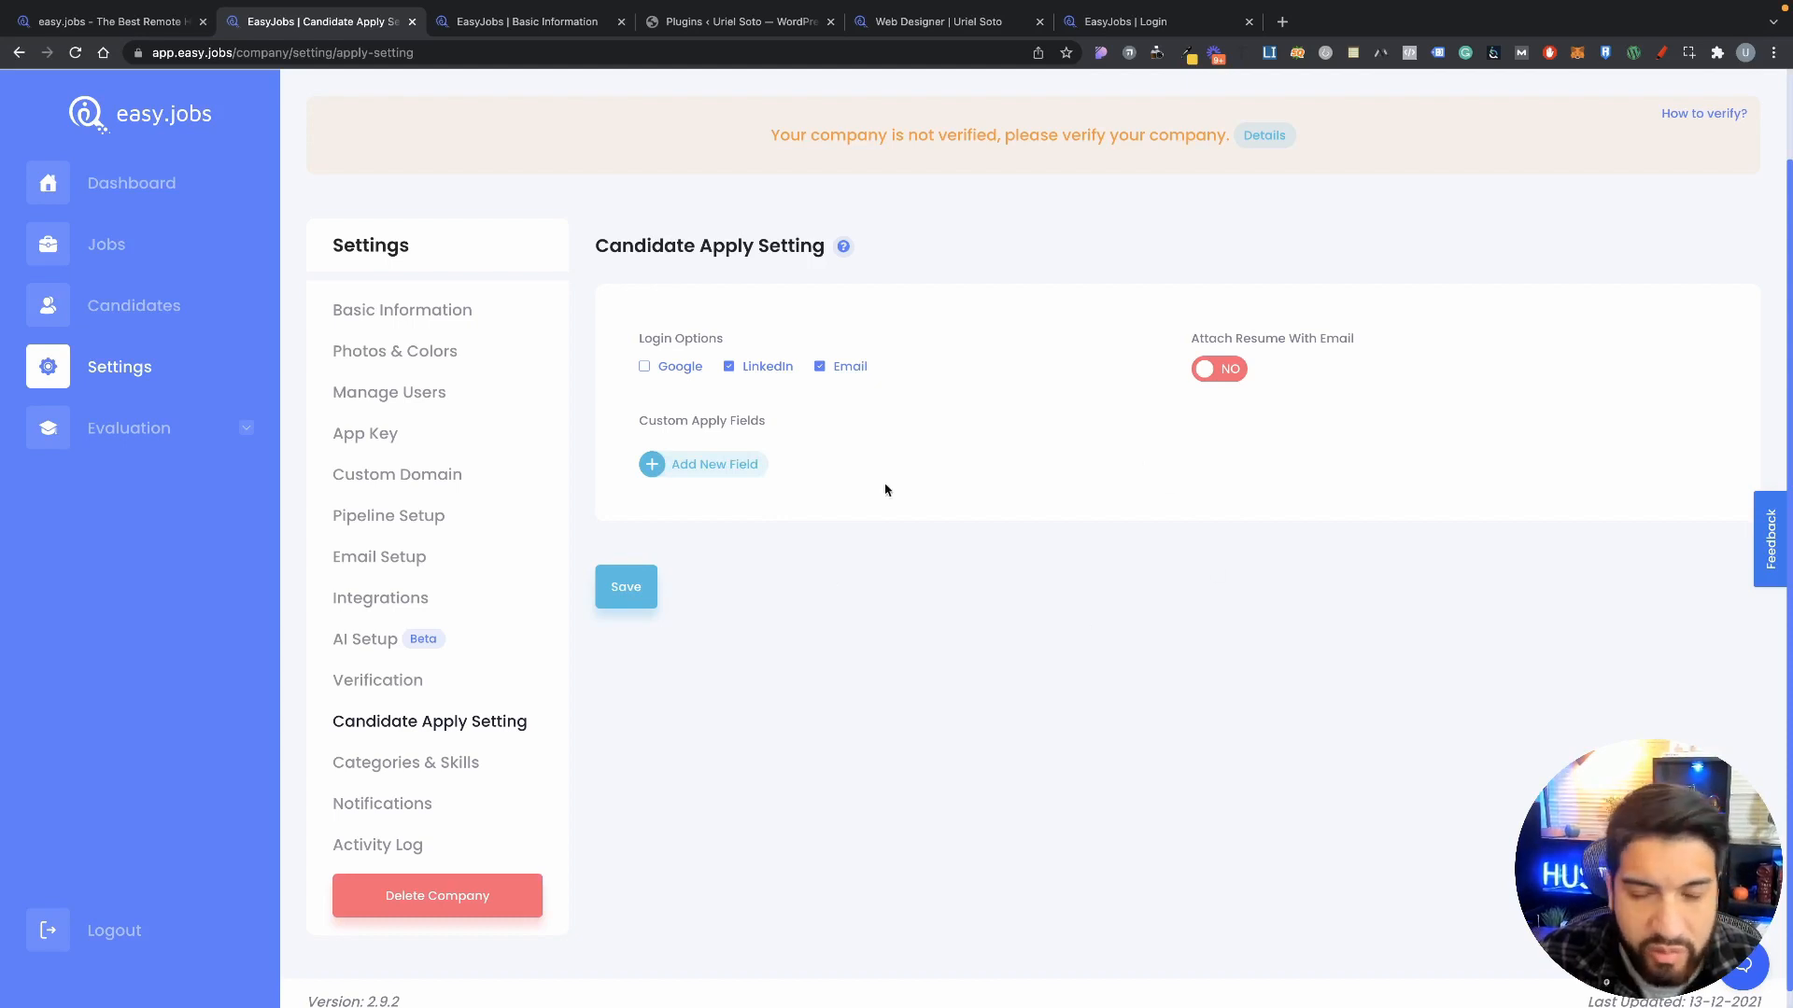
left_click(1220, 375)
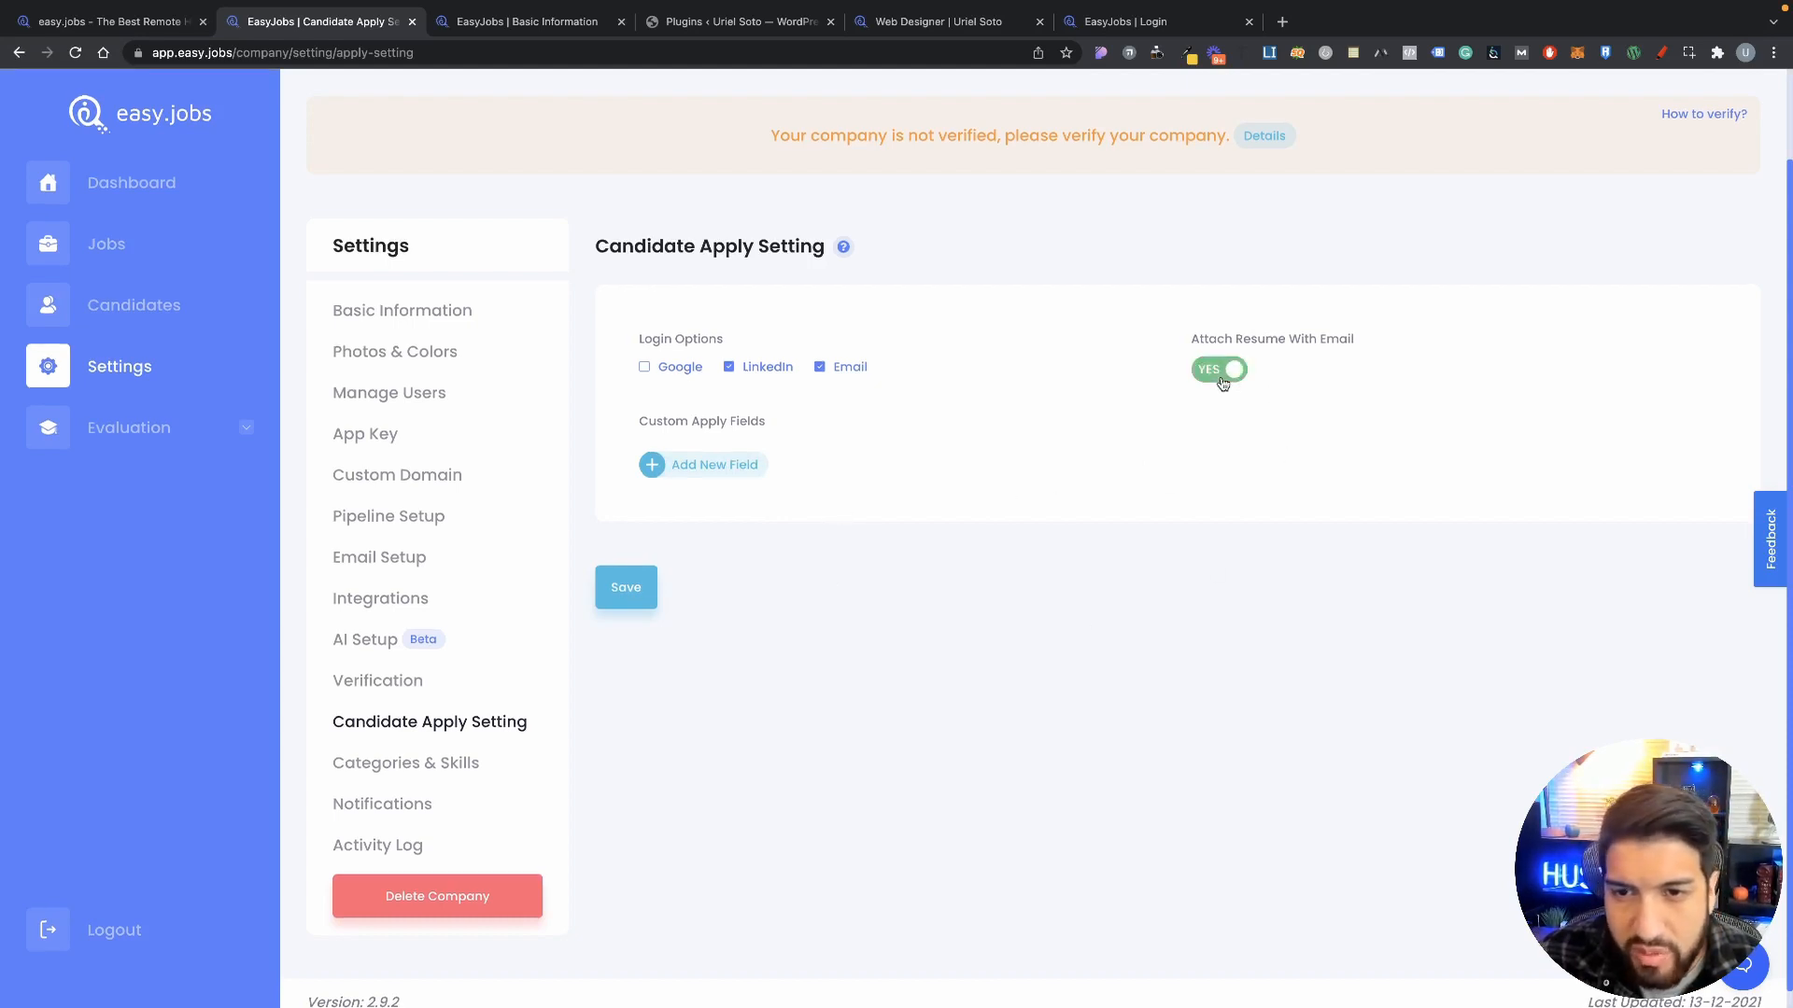
left_click(1222, 378)
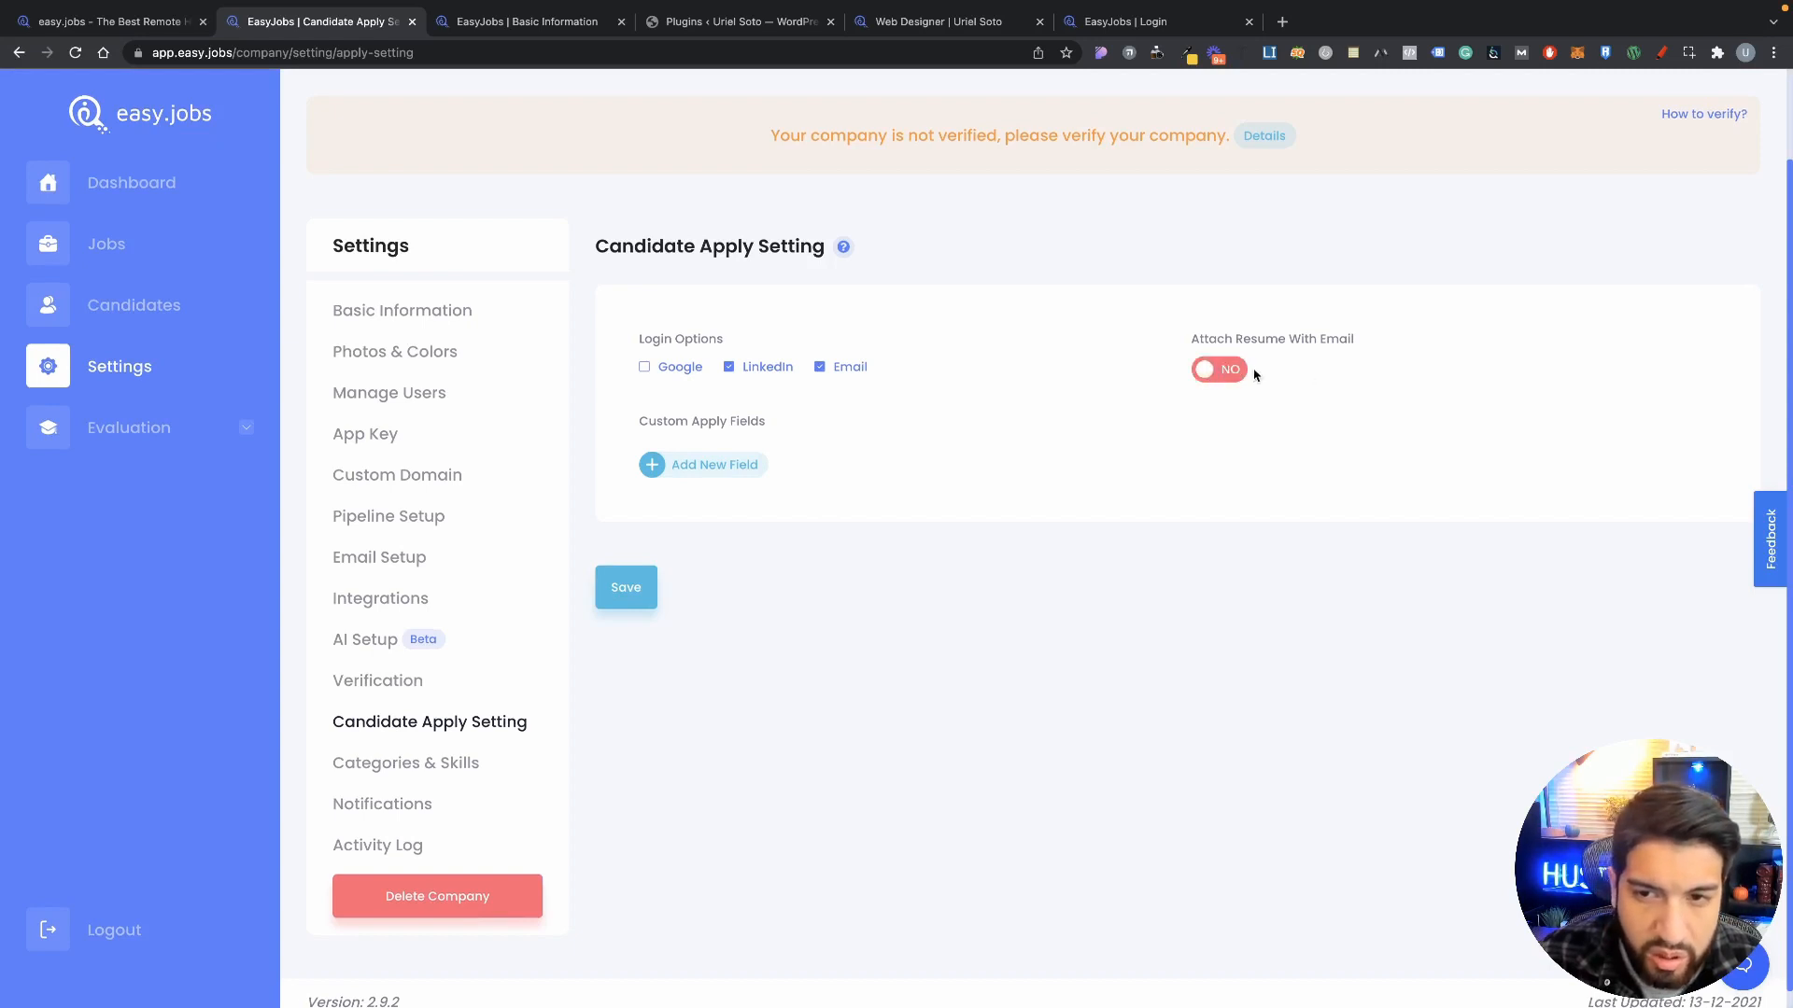
scroll(709, 658, "down", 1)
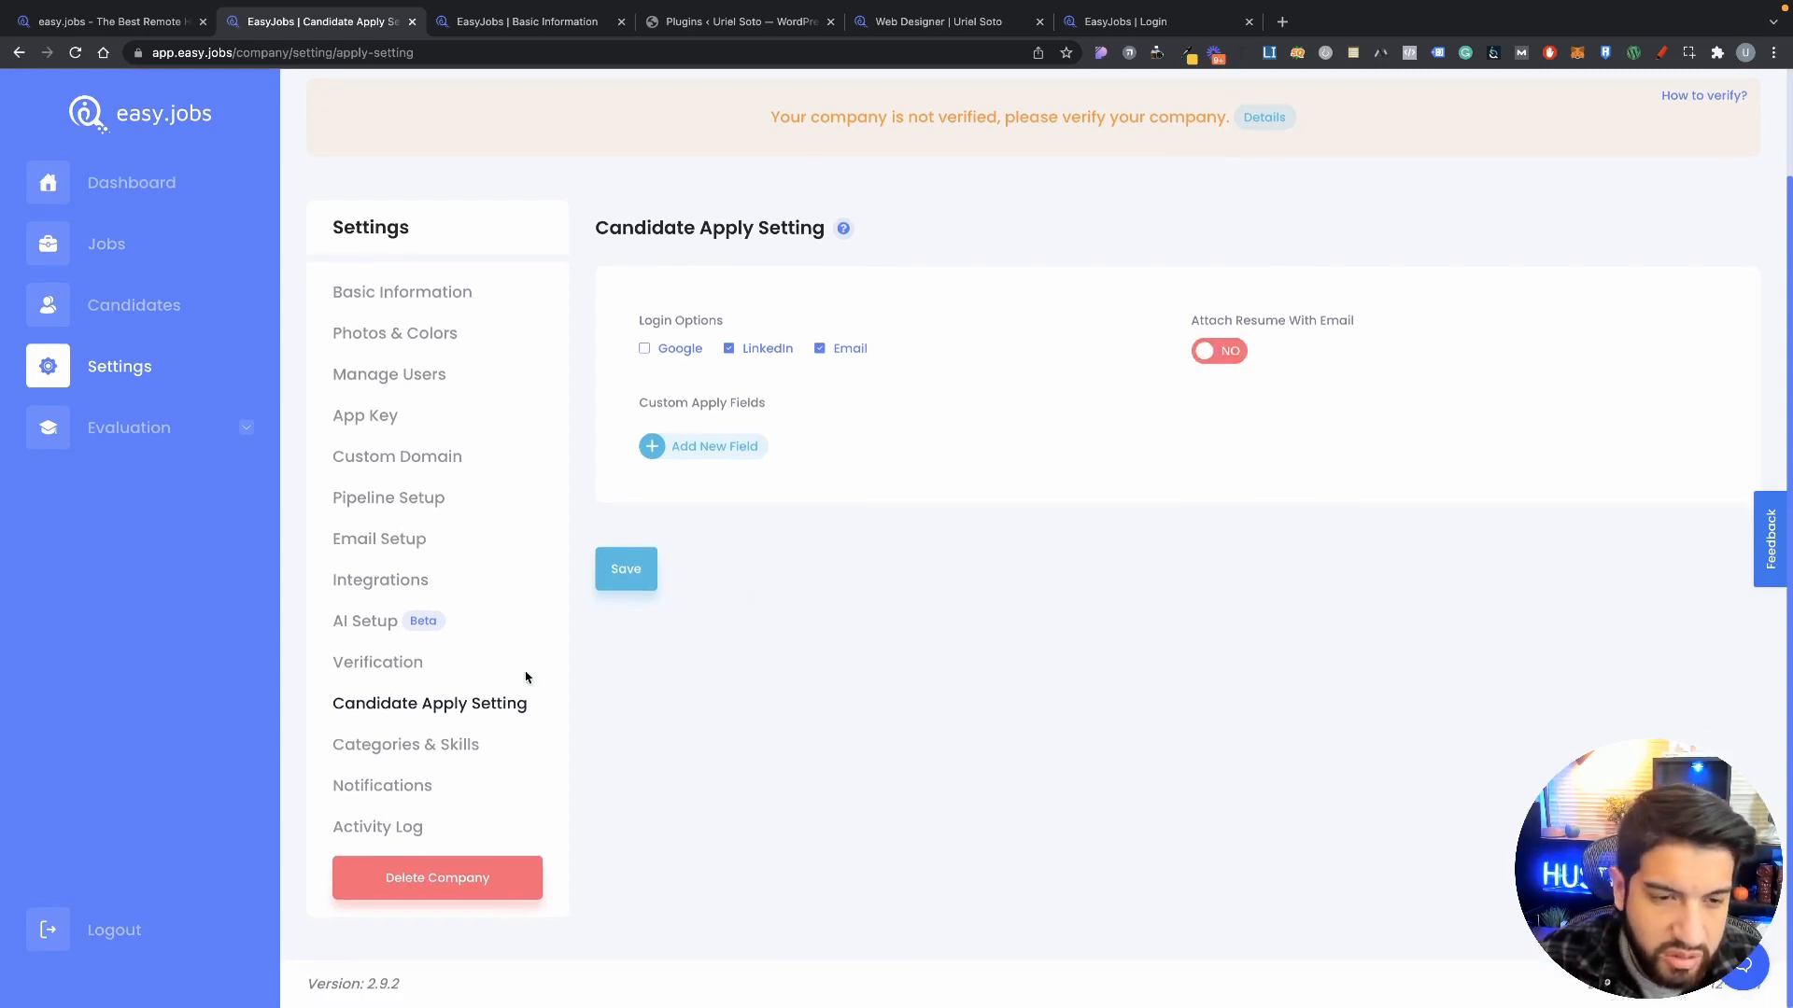
left_click(439, 762)
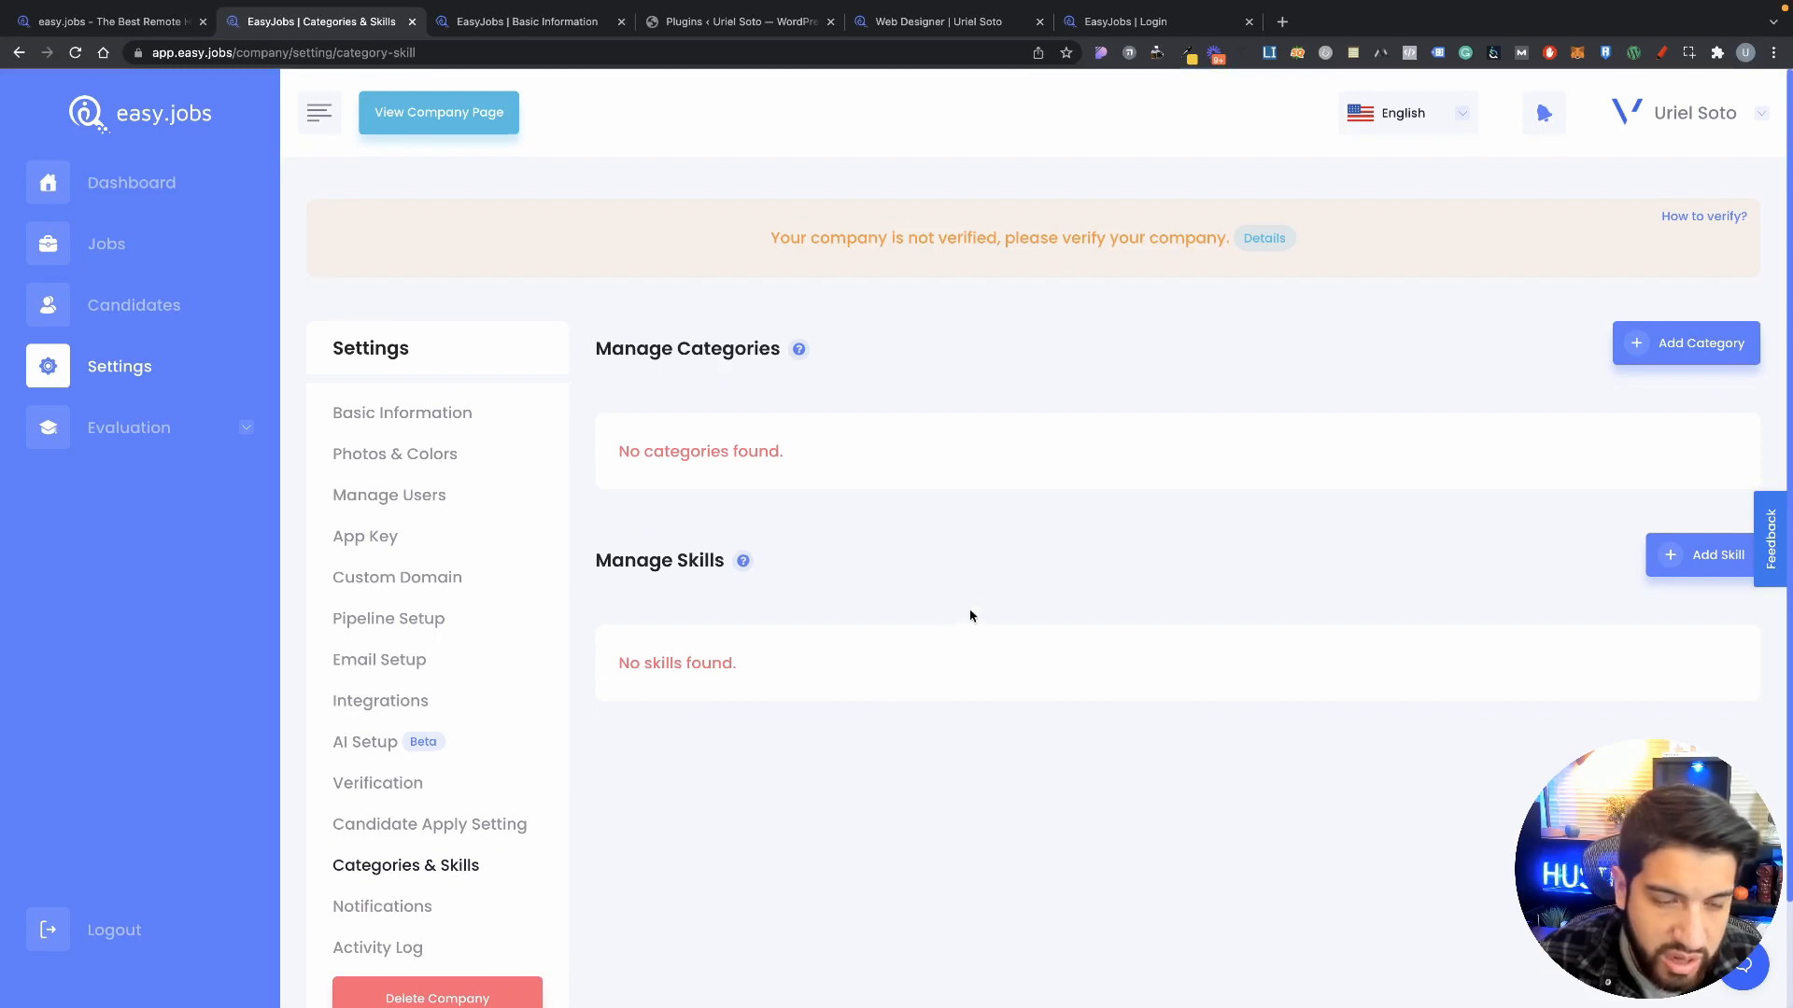
Step: Open the Add Category form and close it without creating a category
scroll(979, 618, "down", 1)
scroll(1111, 666, "up", 1)
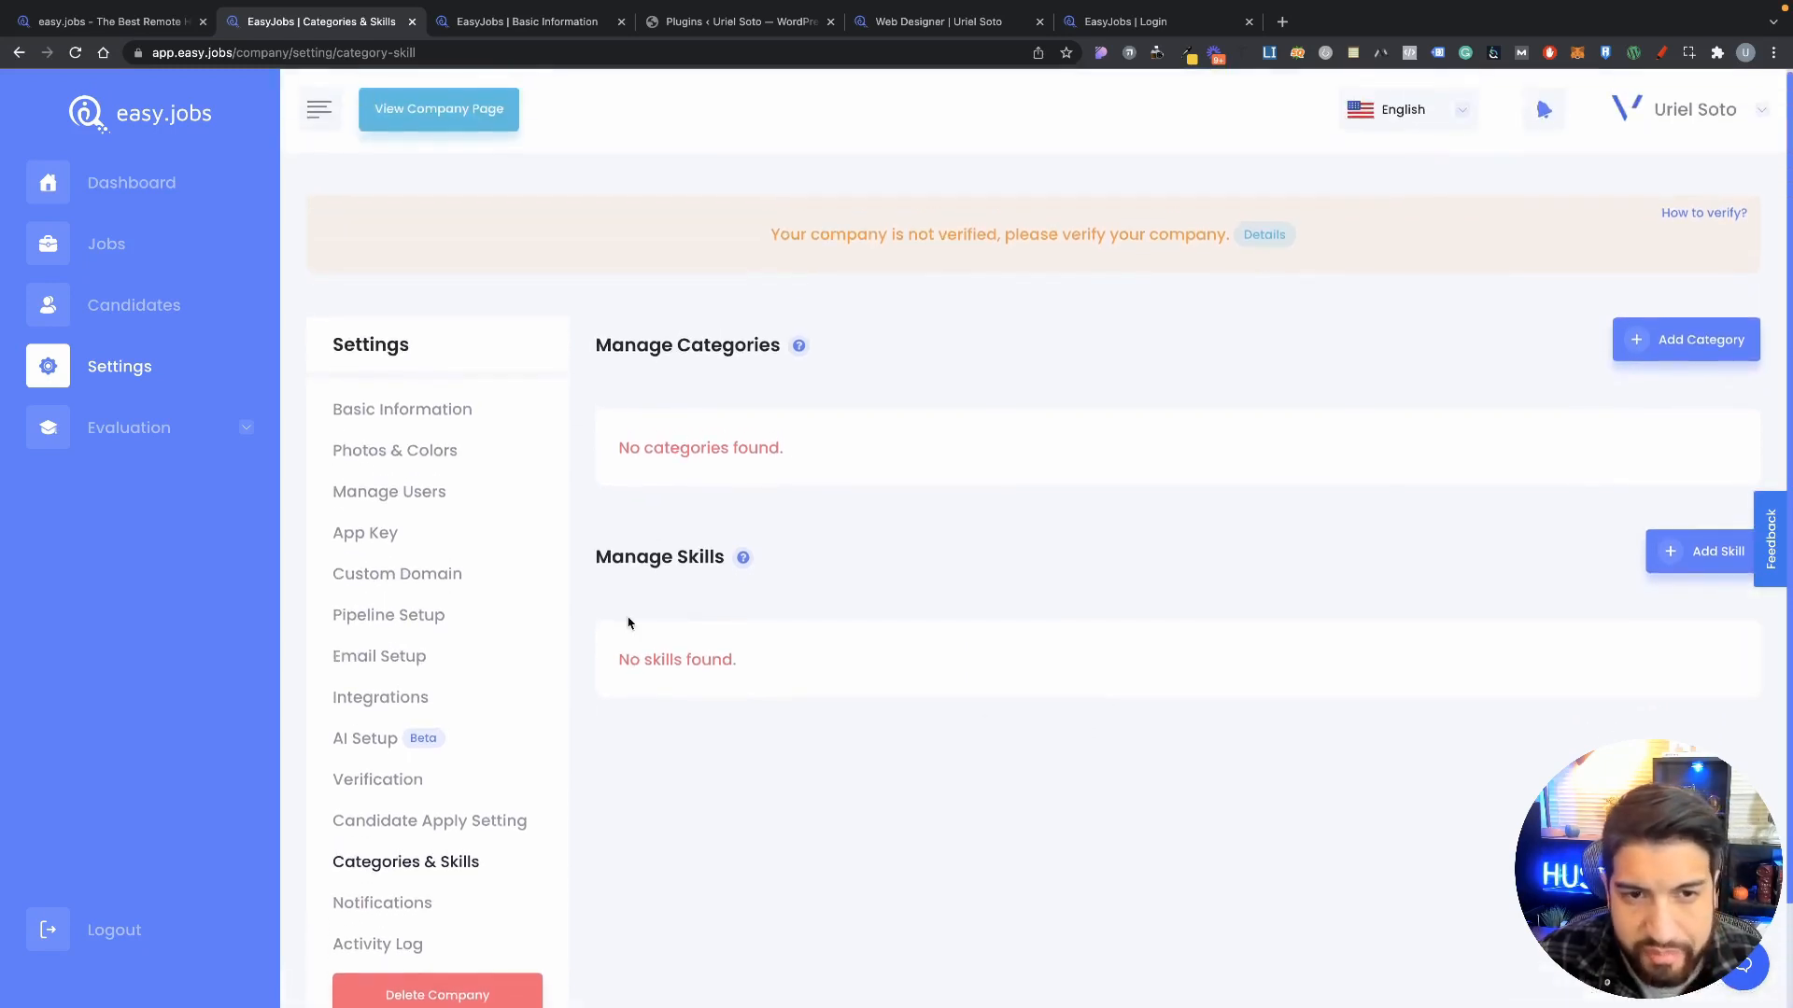
scroll(1026, 594, "down", 1)
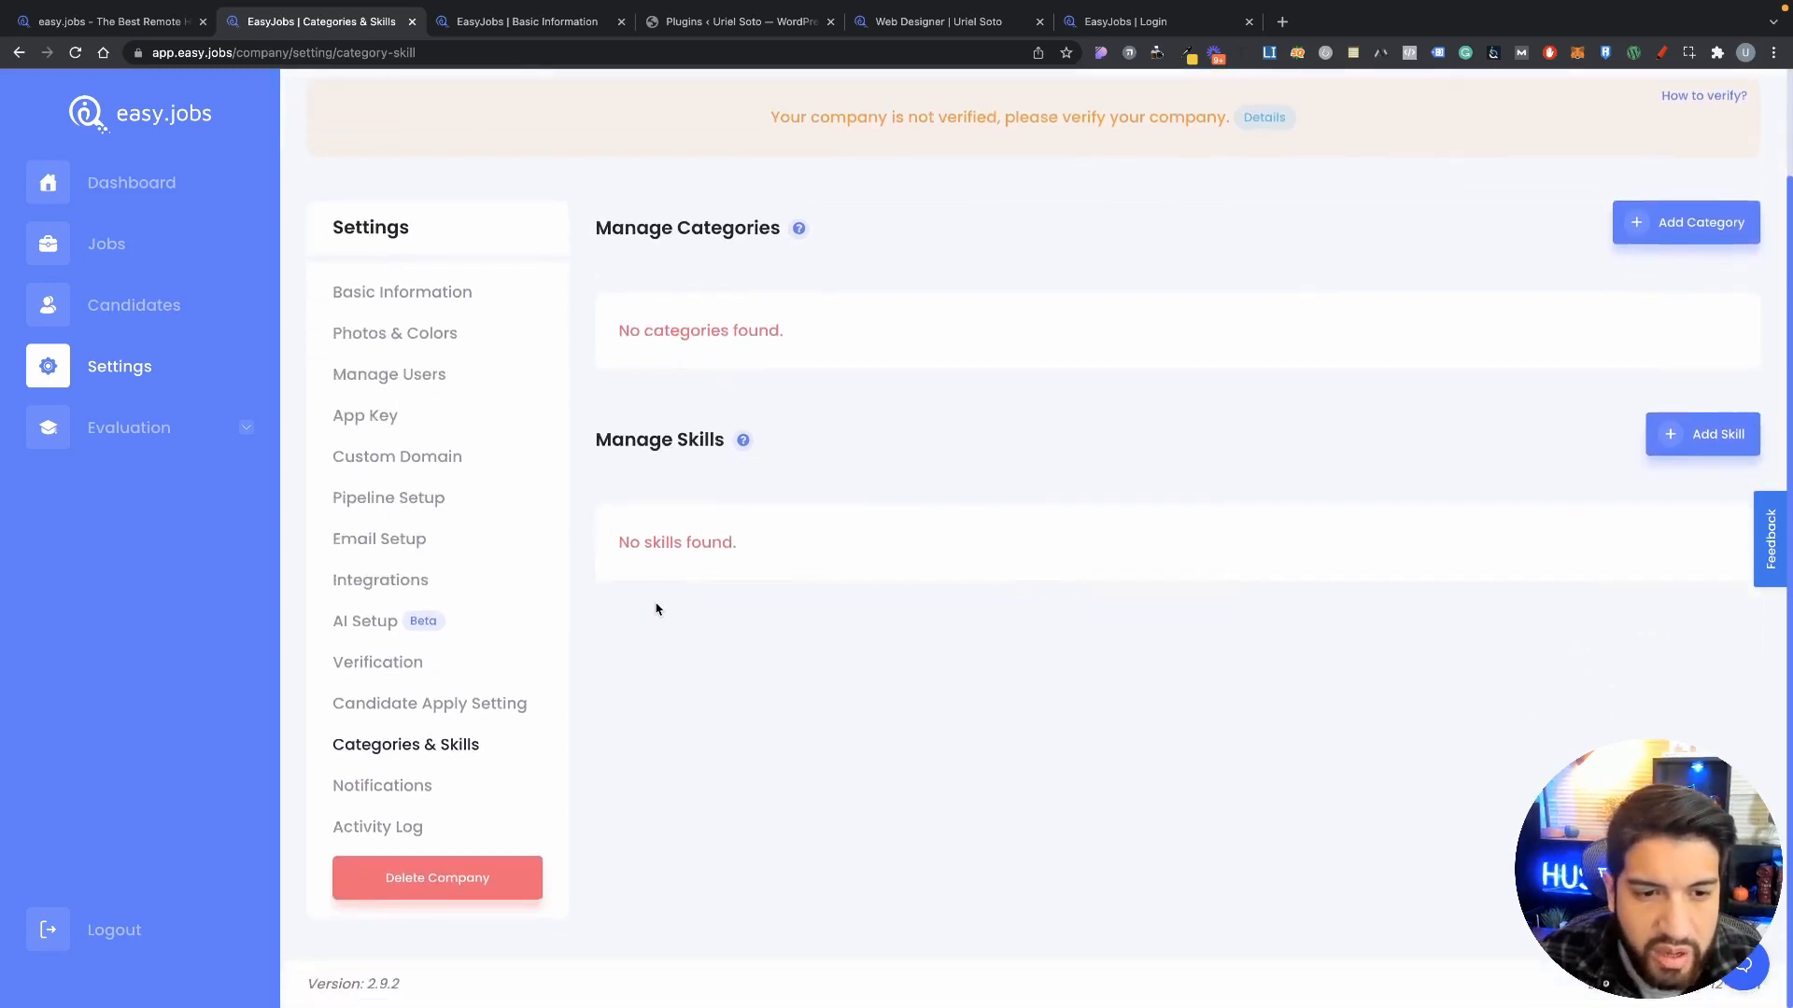
left_click(1645, 226)
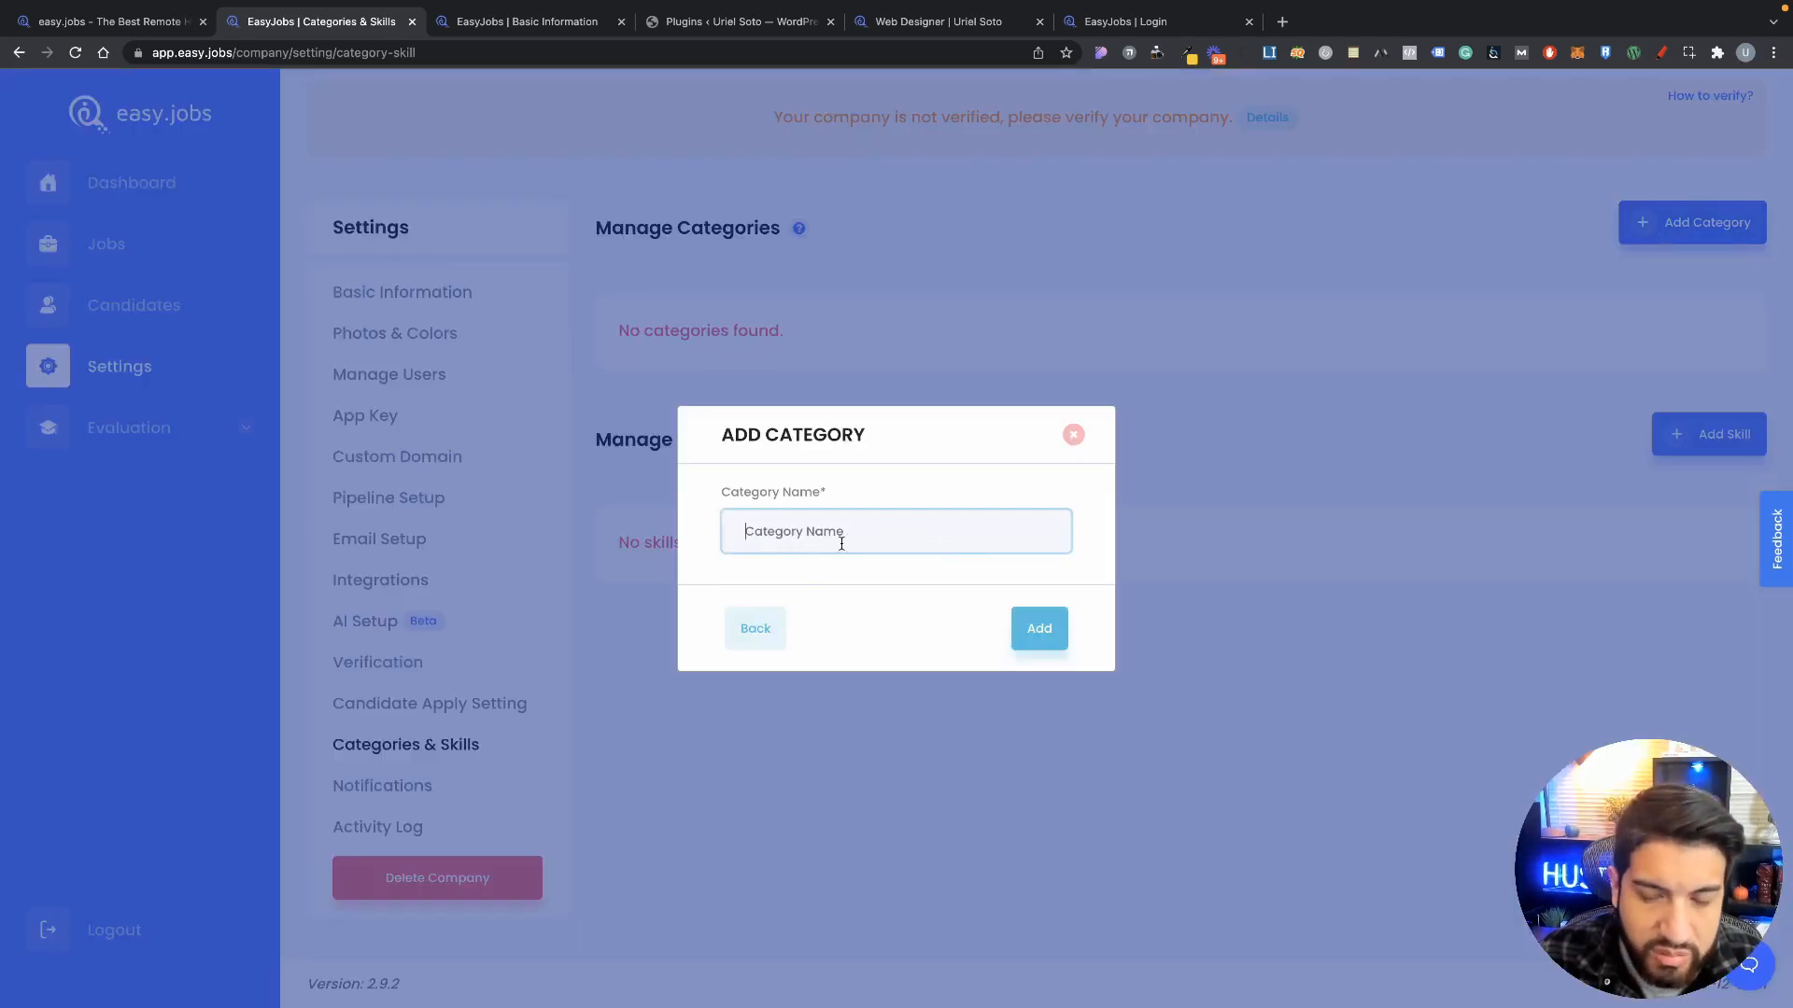
left_click(1073, 438)
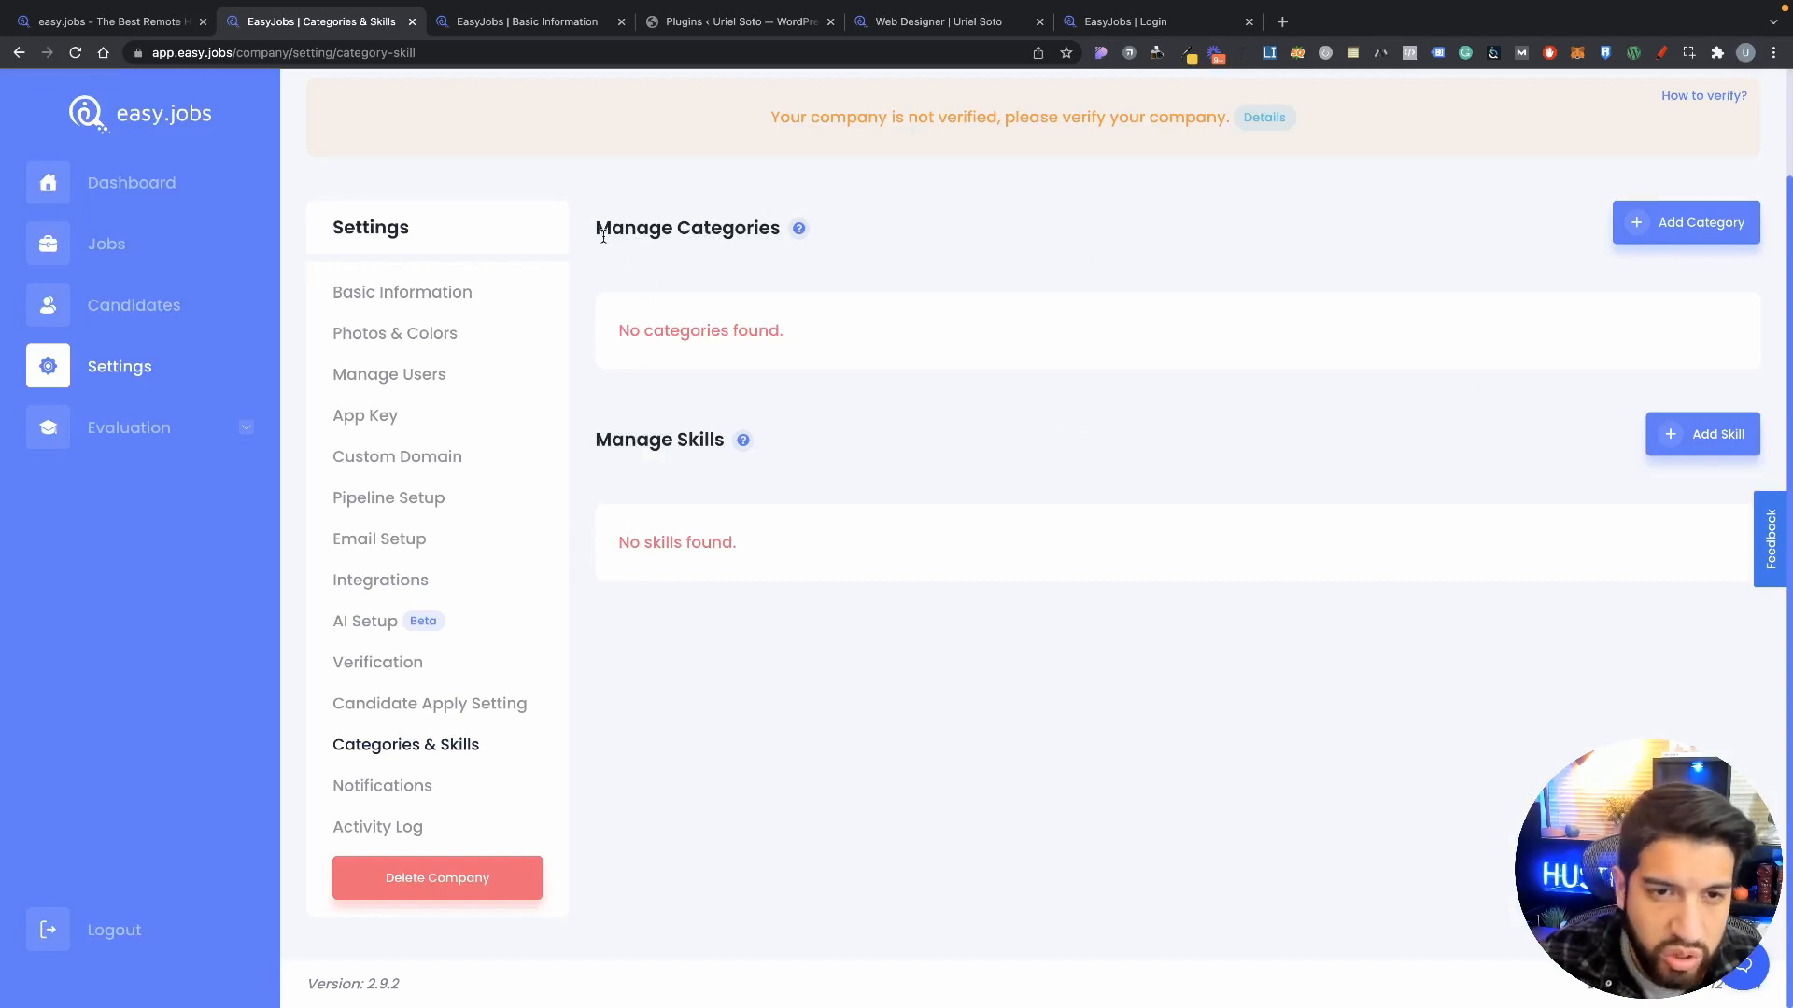
left_click_drag(603, 237, 772, 222)
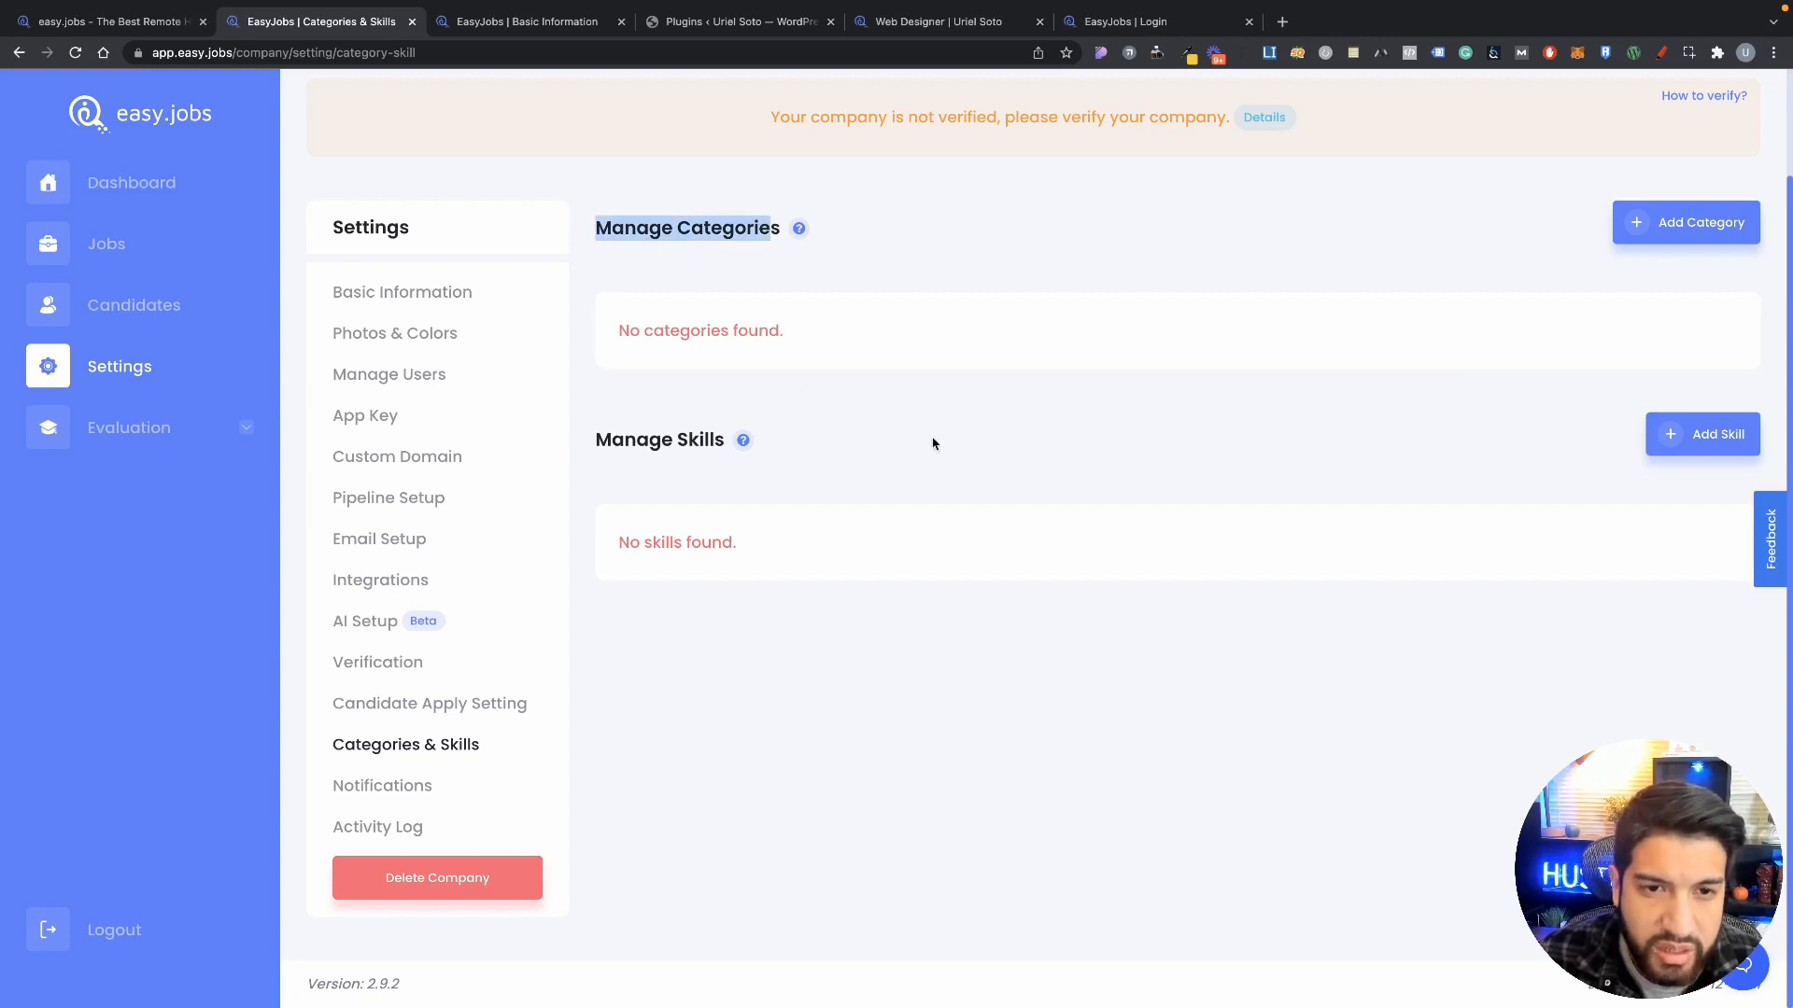
left_click(715, 623)
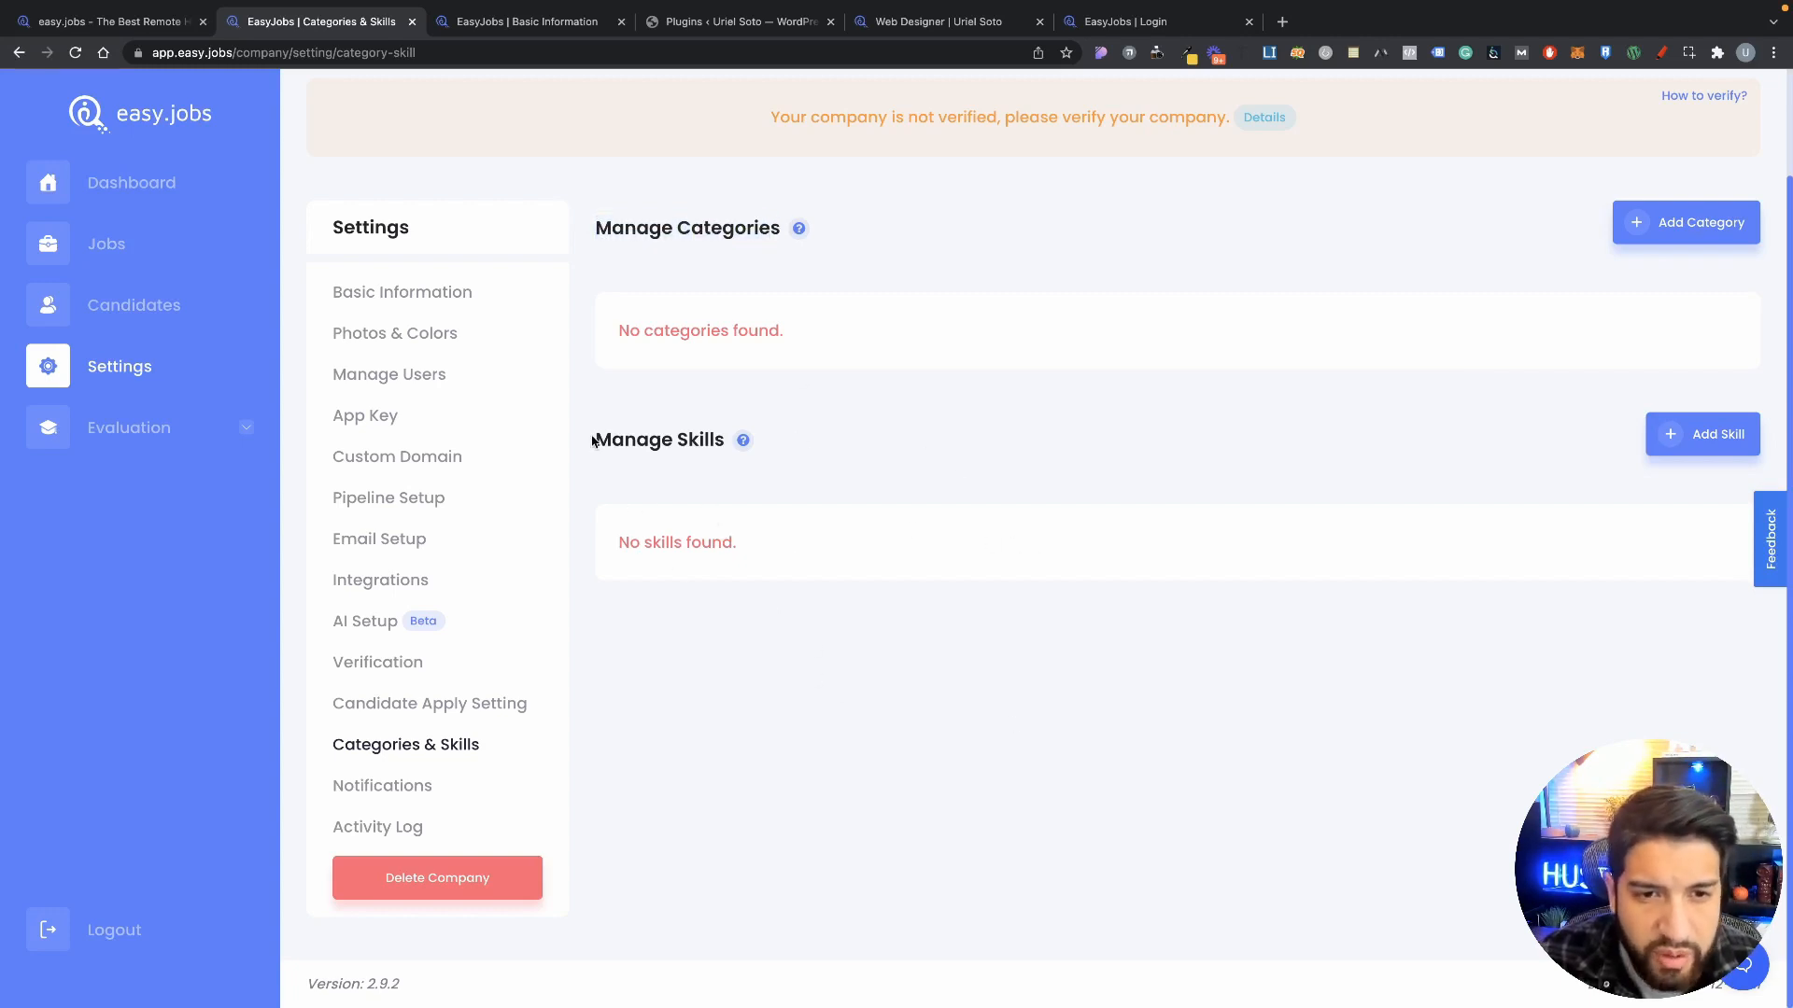
Step: Open the Add Skill form, cancel it without adding a skill, then go to Notification Settings
left_click_drag(593, 441, 726, 440)
left_click(1620, 507)
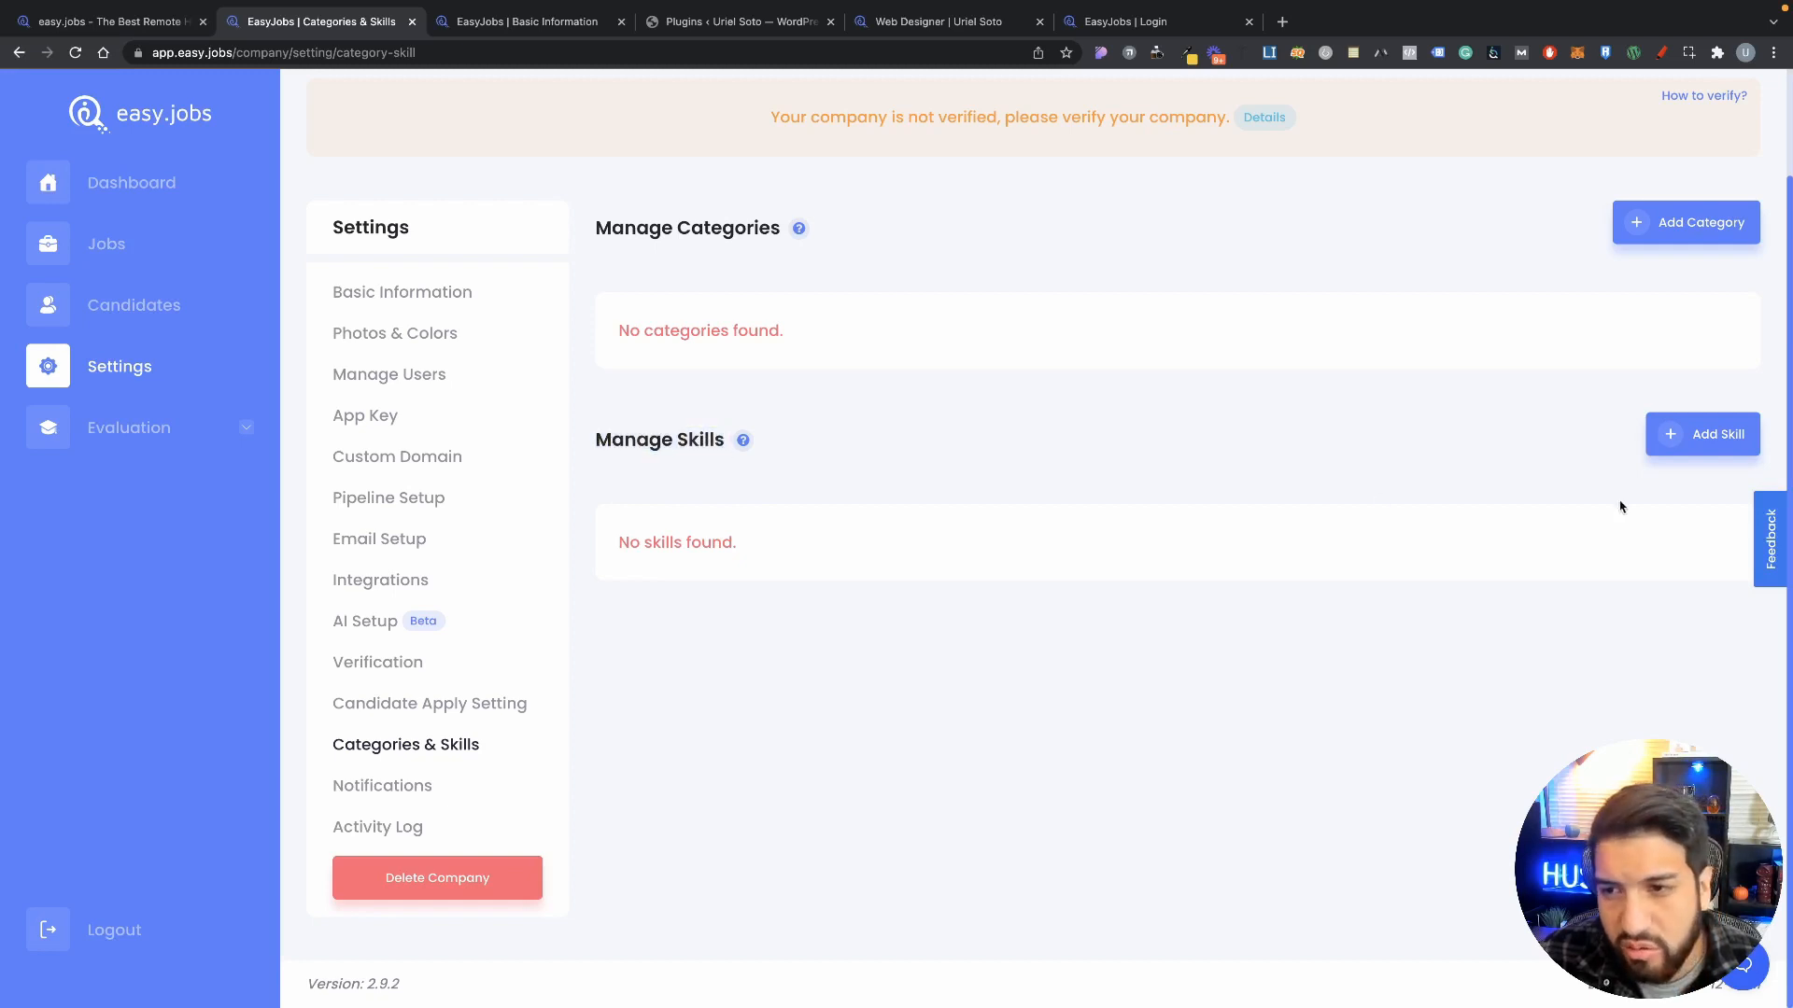
left_click(1727, 437)
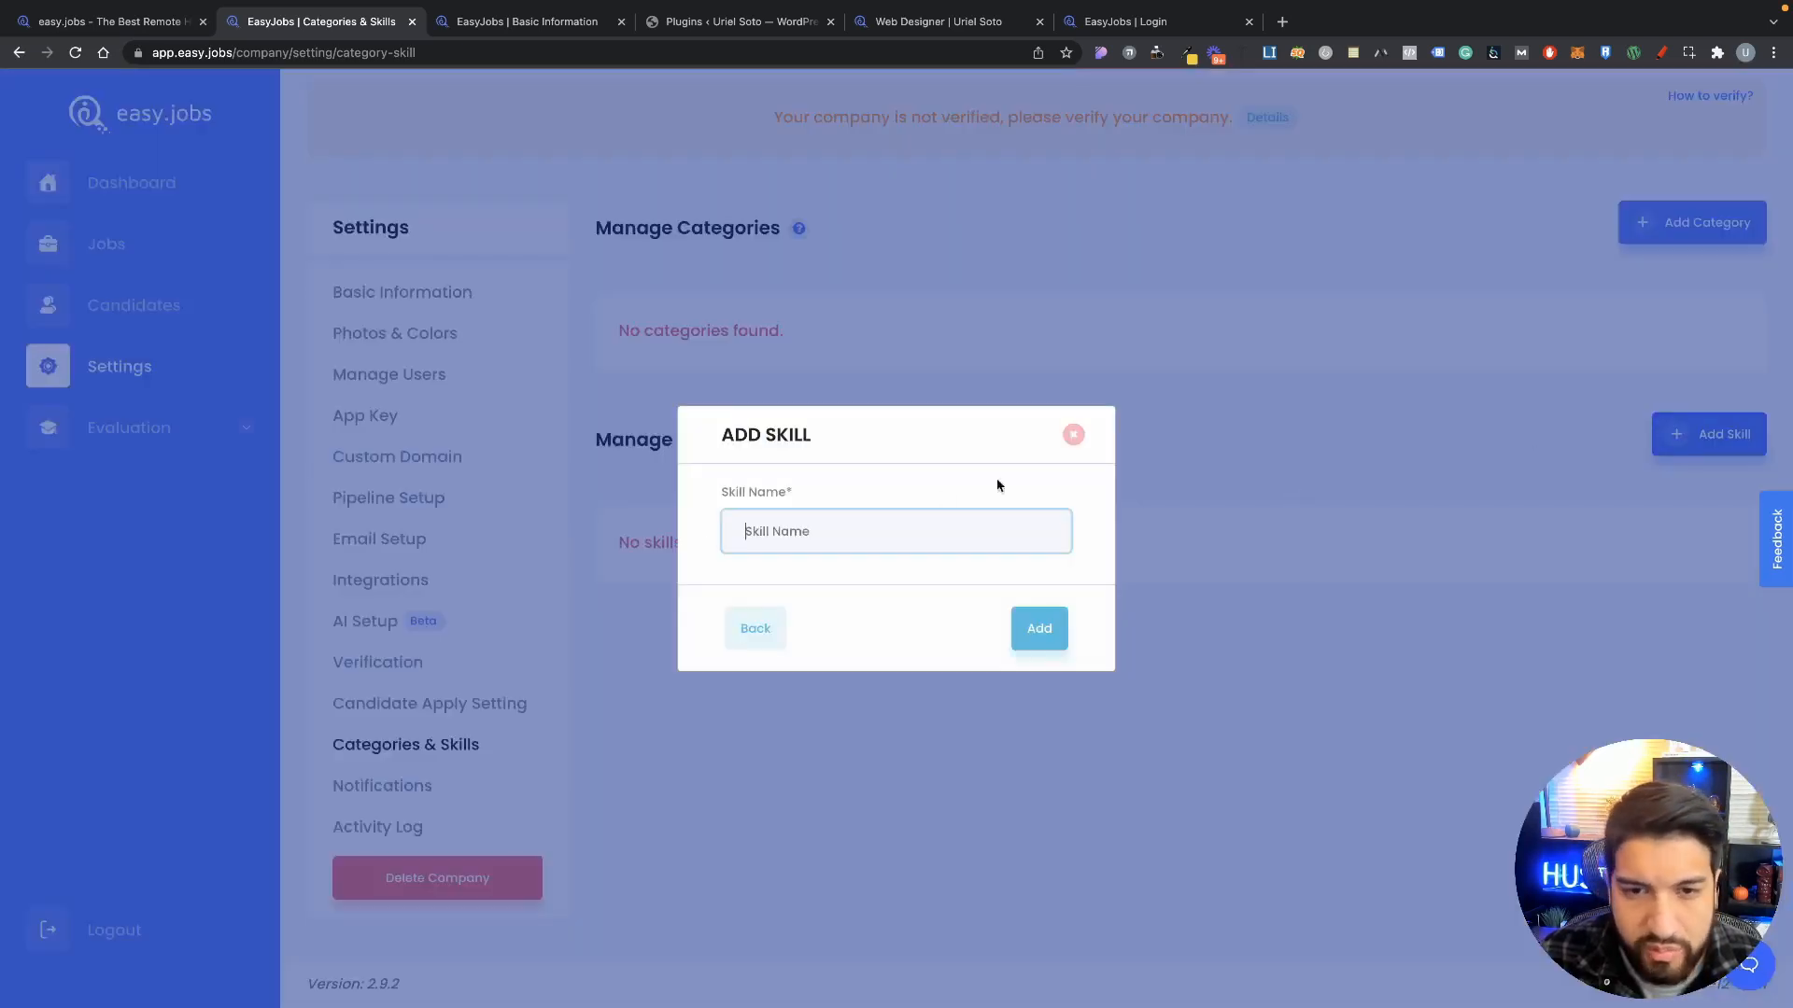
left_click(803, 550)
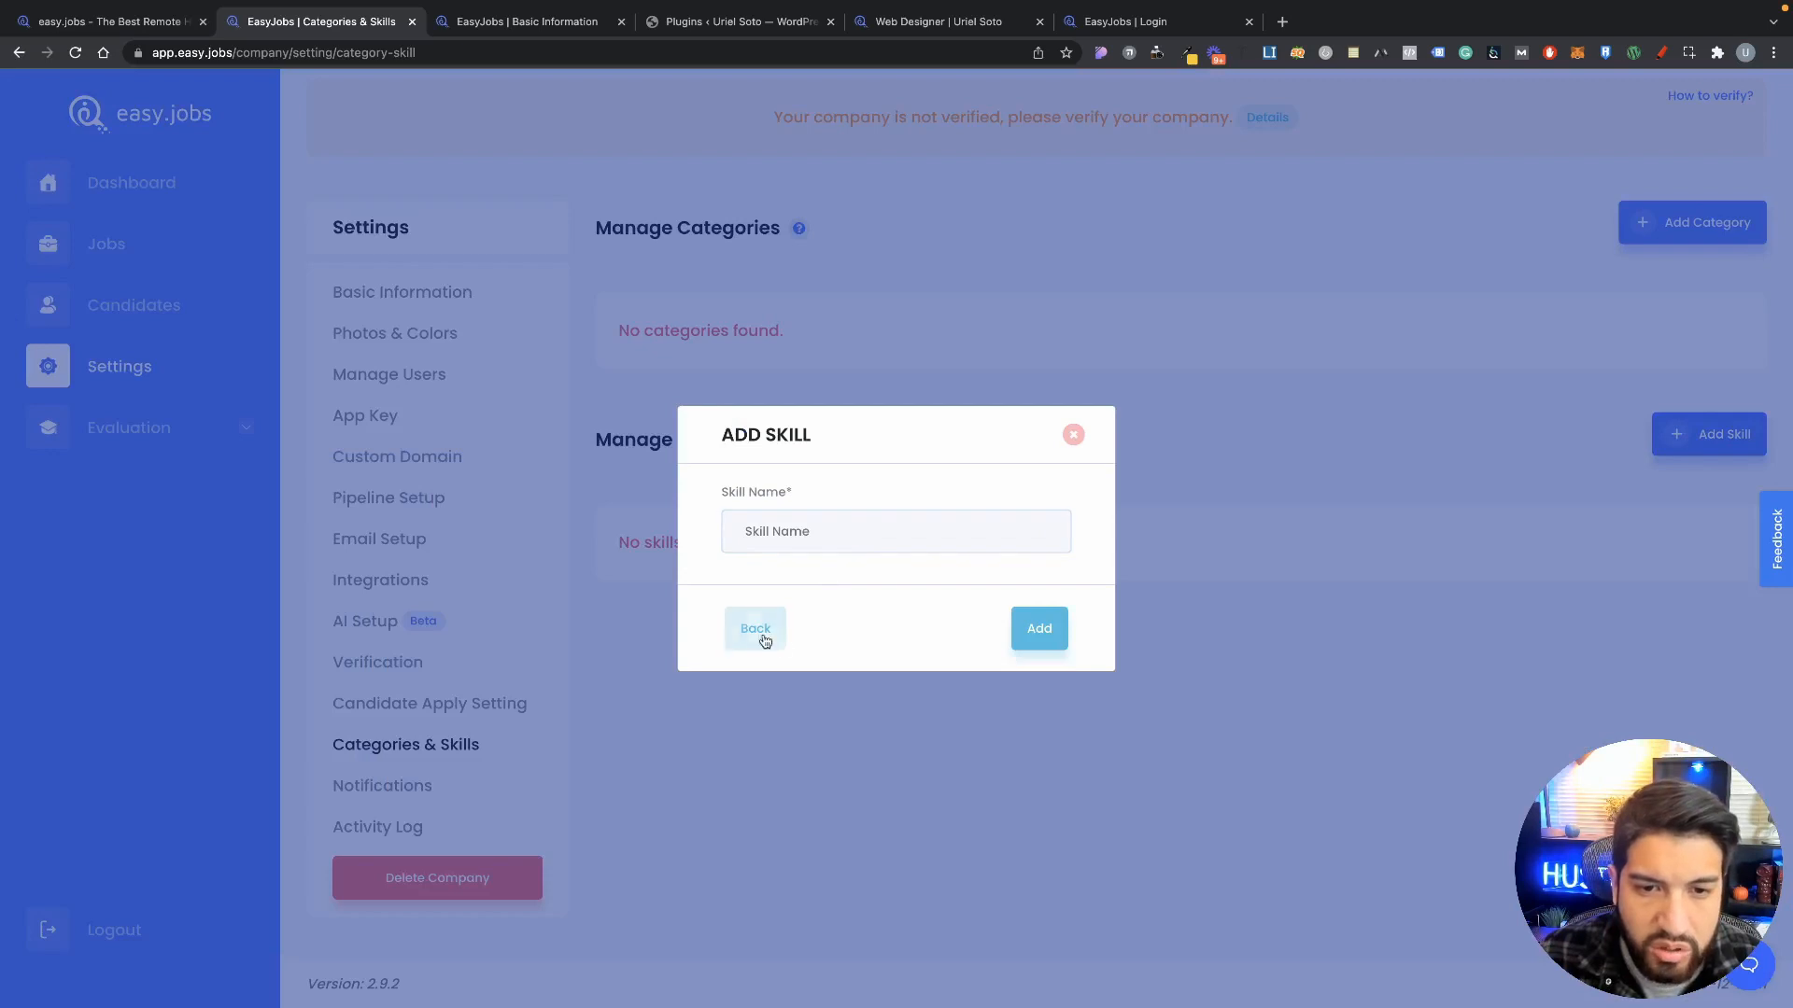
left_click(755, 628)
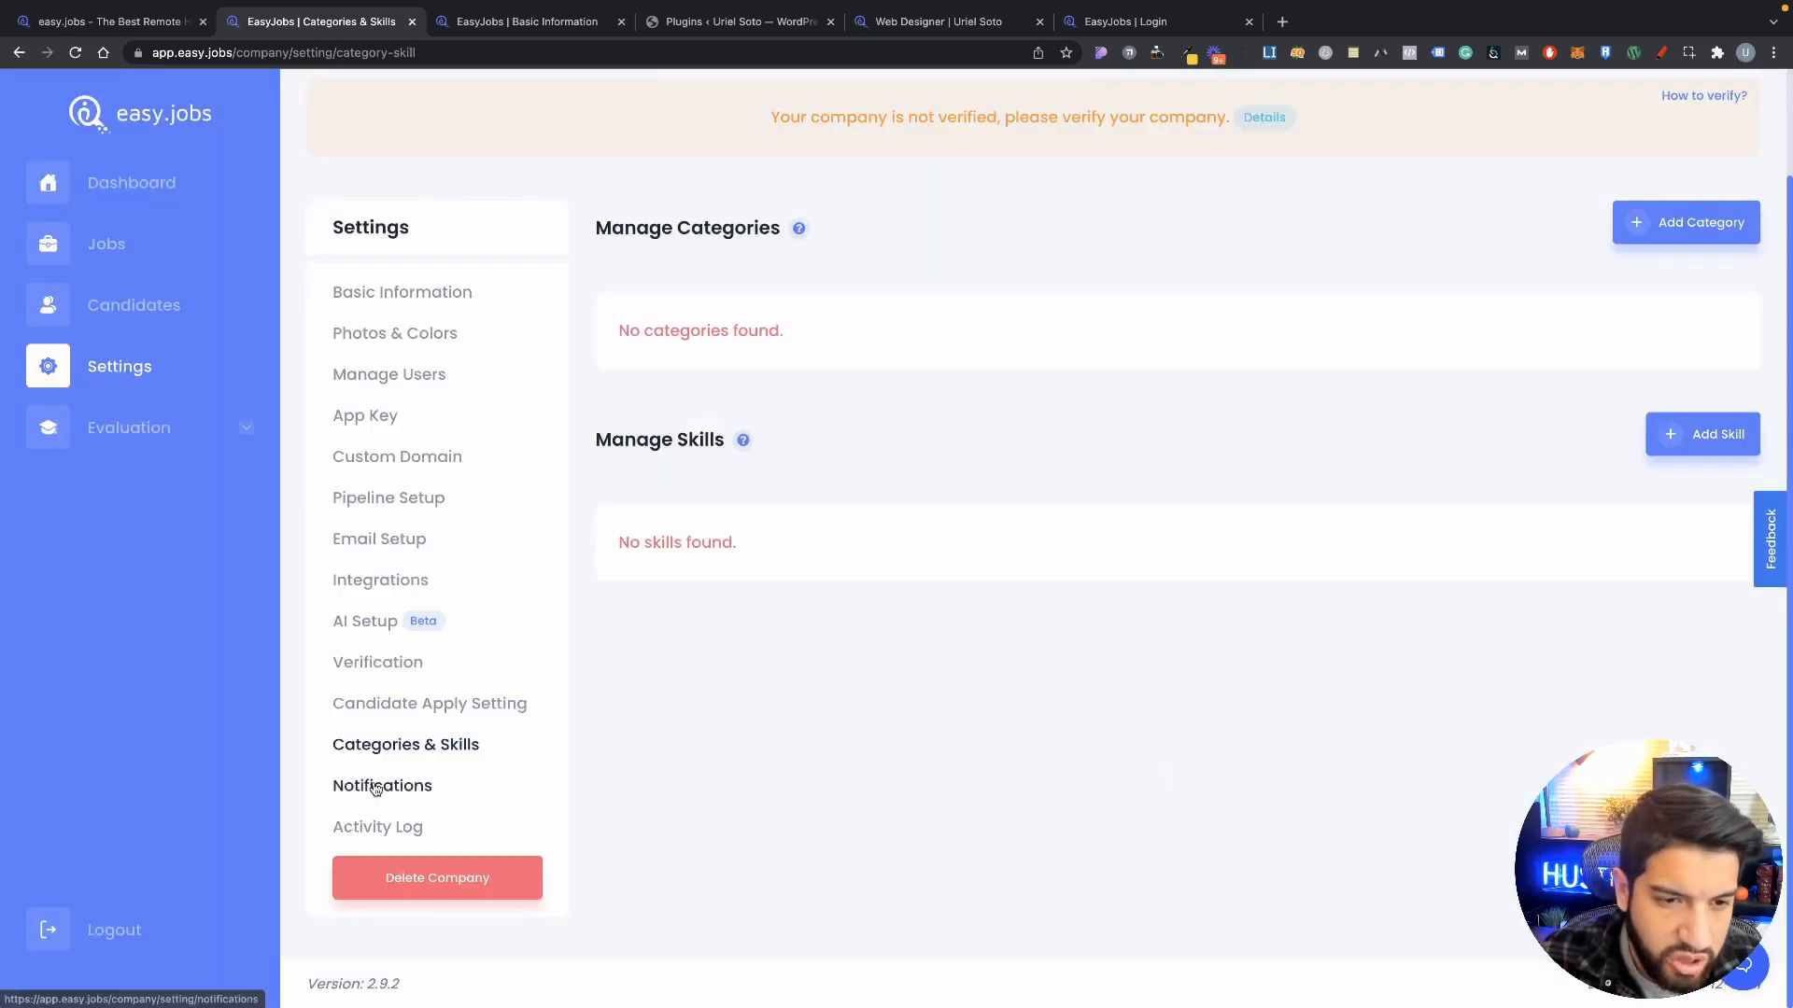
left_click(383, 785)
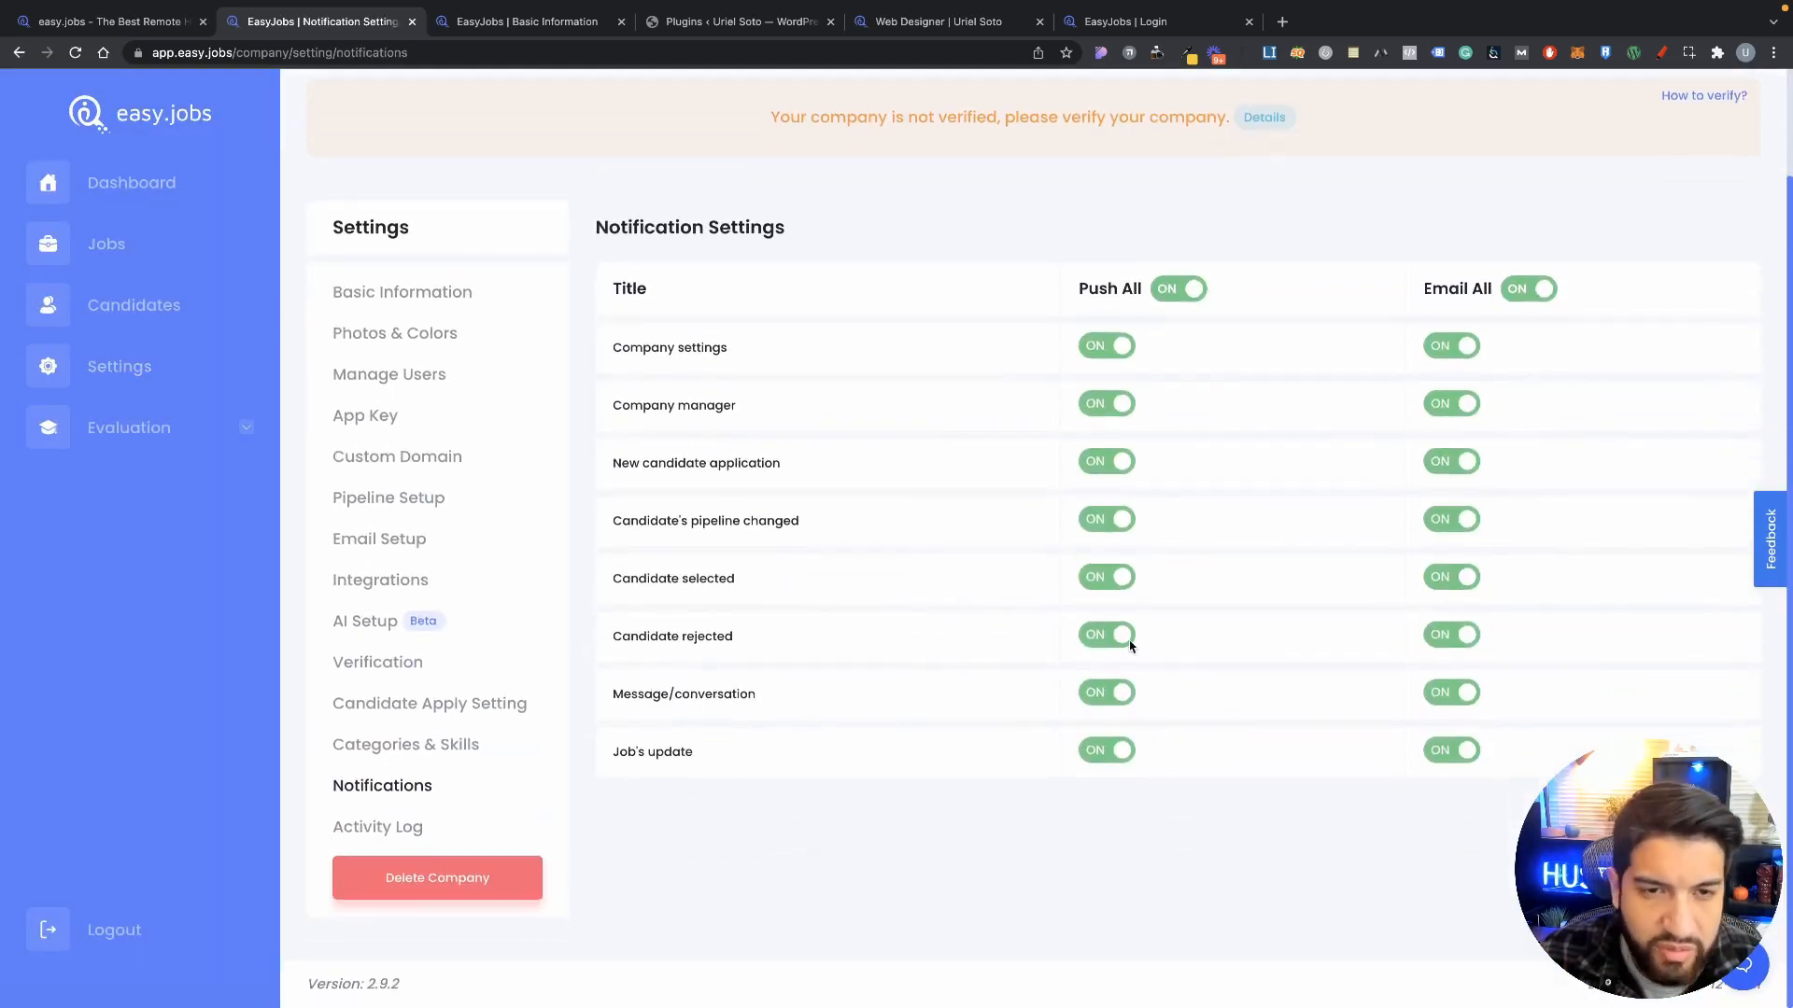
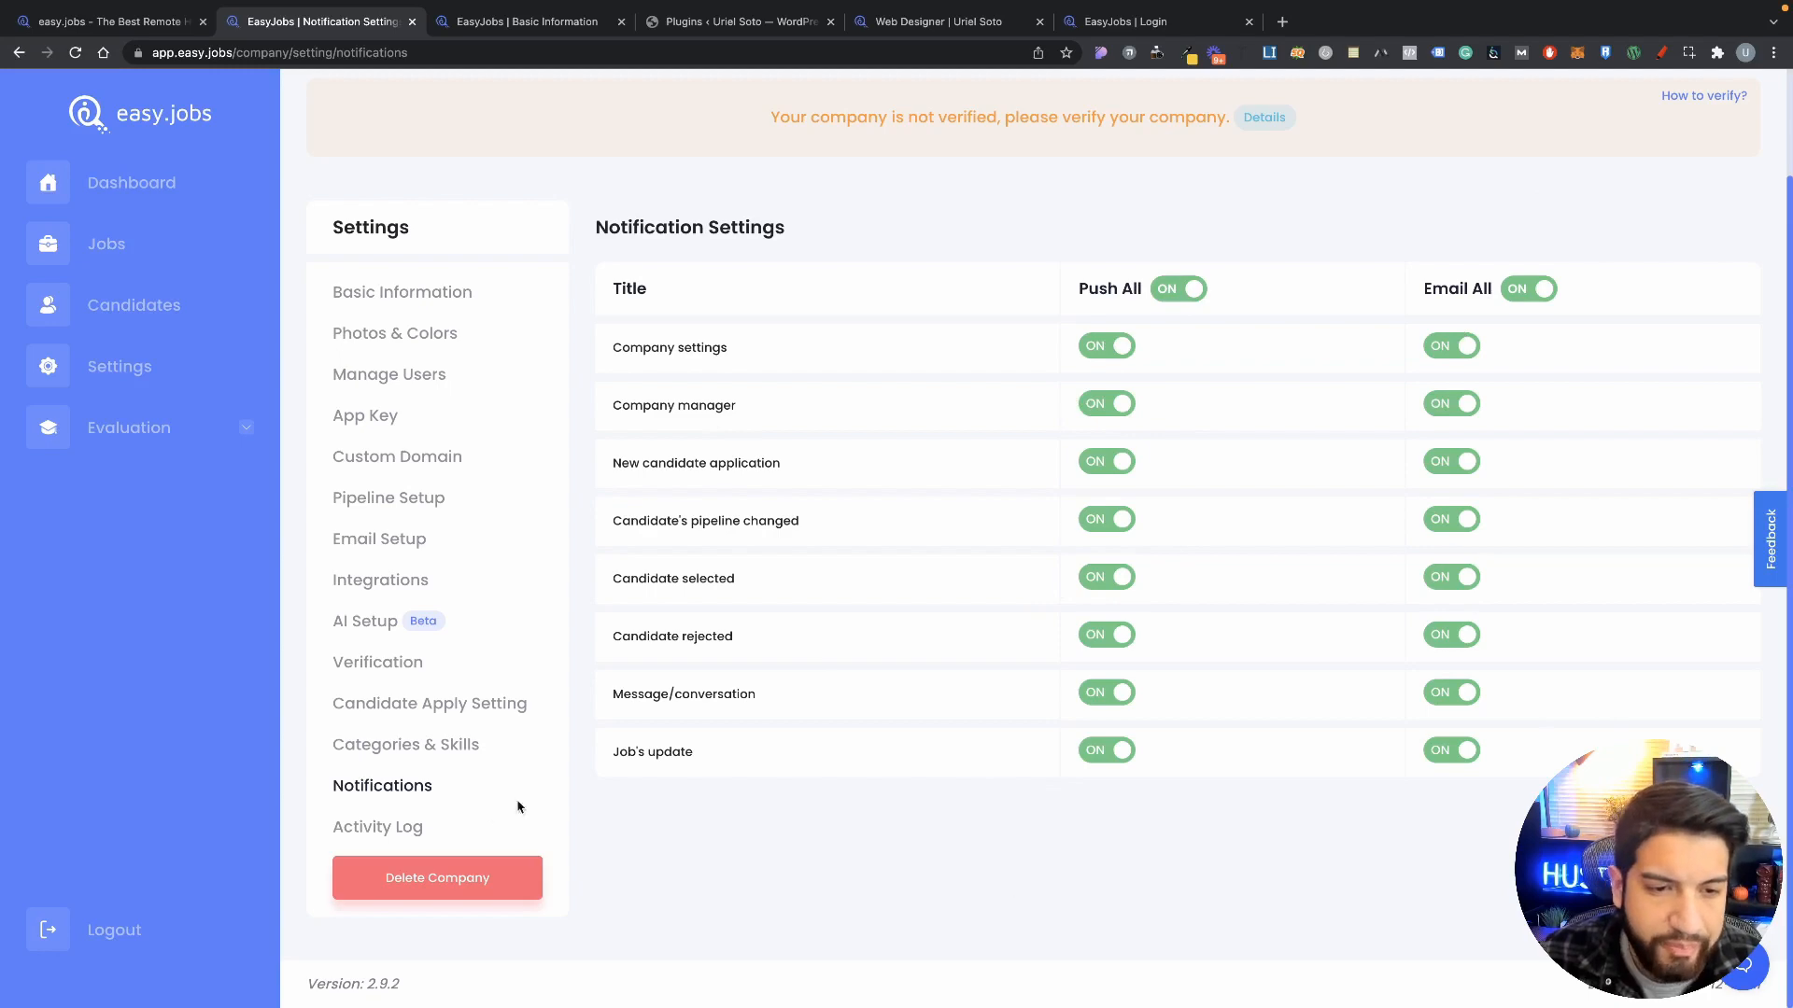
Step: Look through the Activity Log, then return to the Basic Information company setup form
left_click(377, 827)
scroll(933, 747, "down", 3)
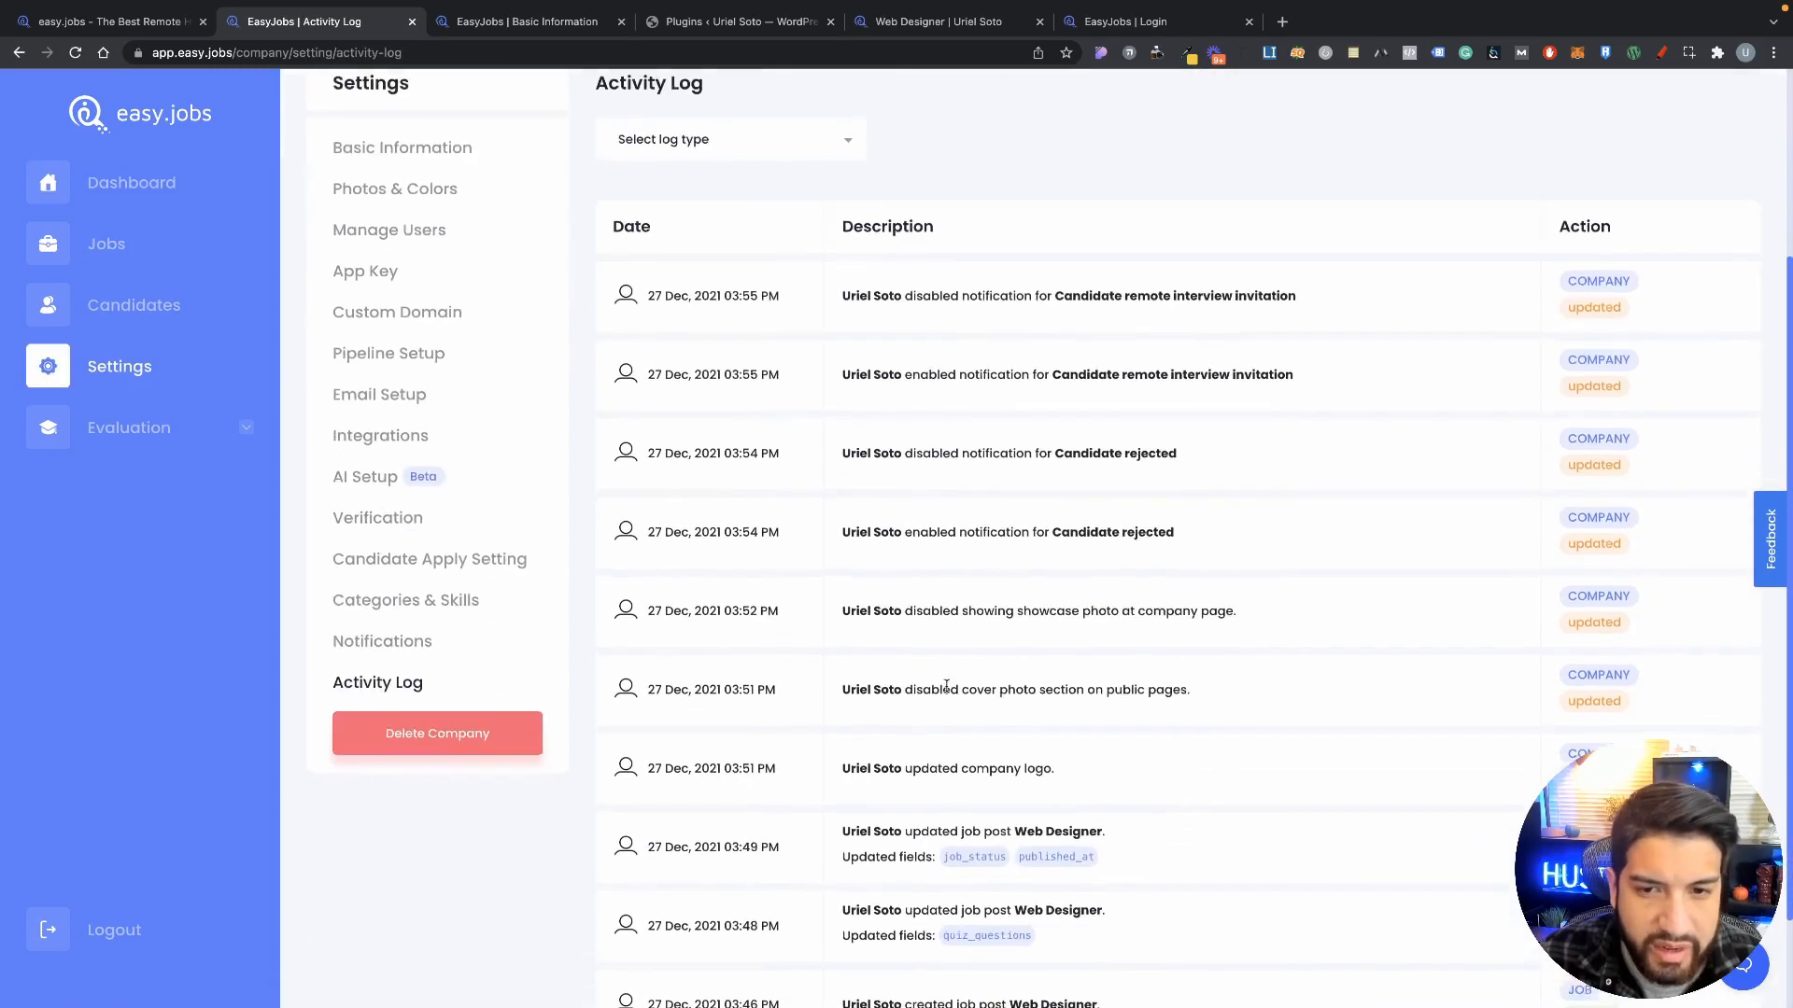
scroll(946, 686, "down", 2)
scroll(992, 693, "up", 5)
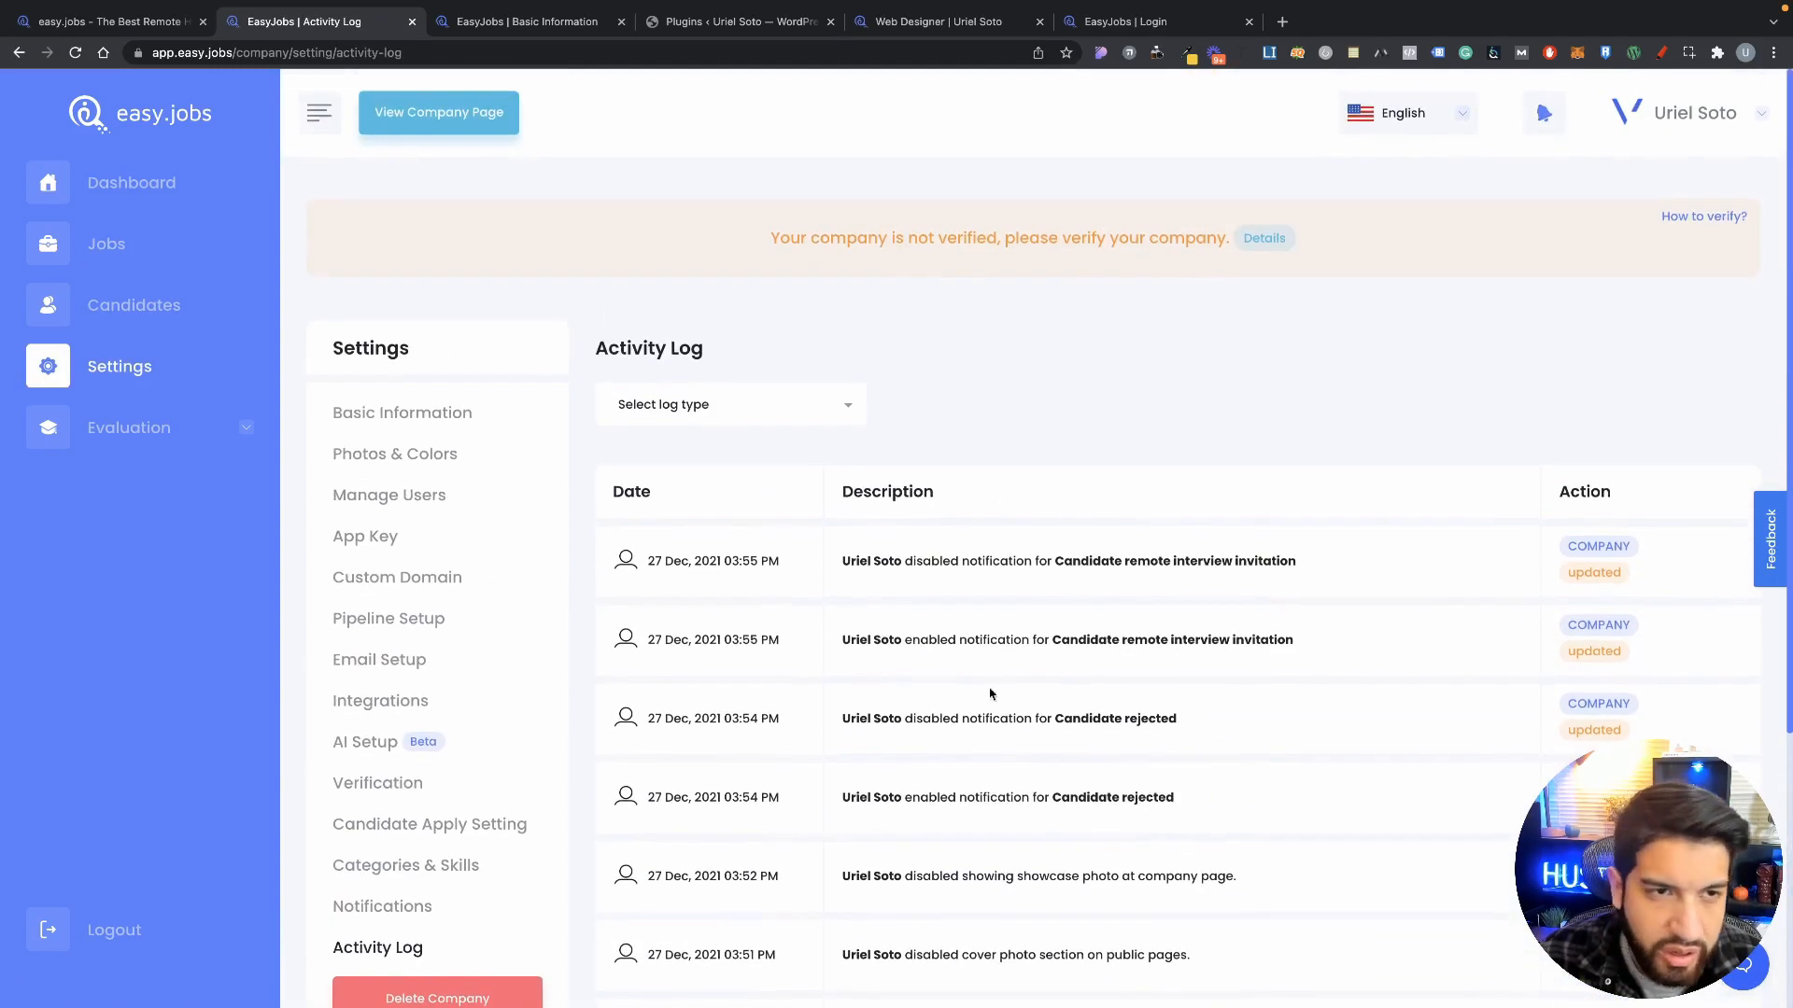
scroll(1221, 573, "down", 2)
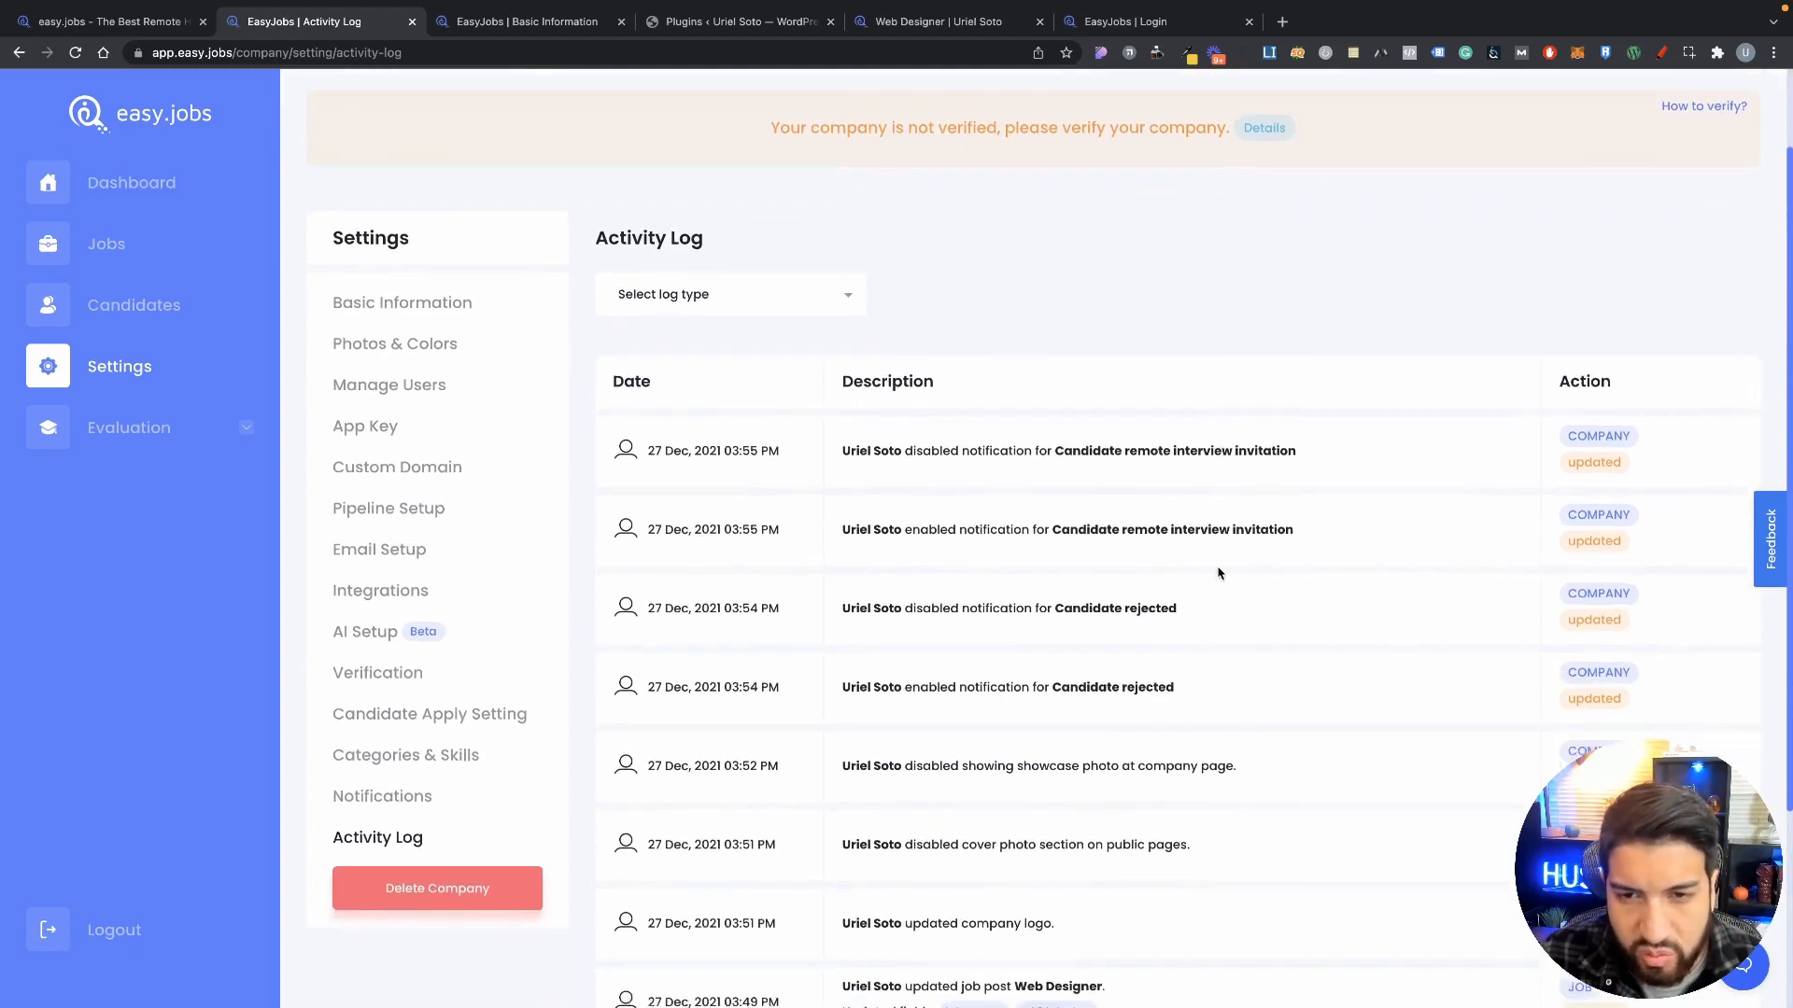
scroll(934, 551, "up", 3)
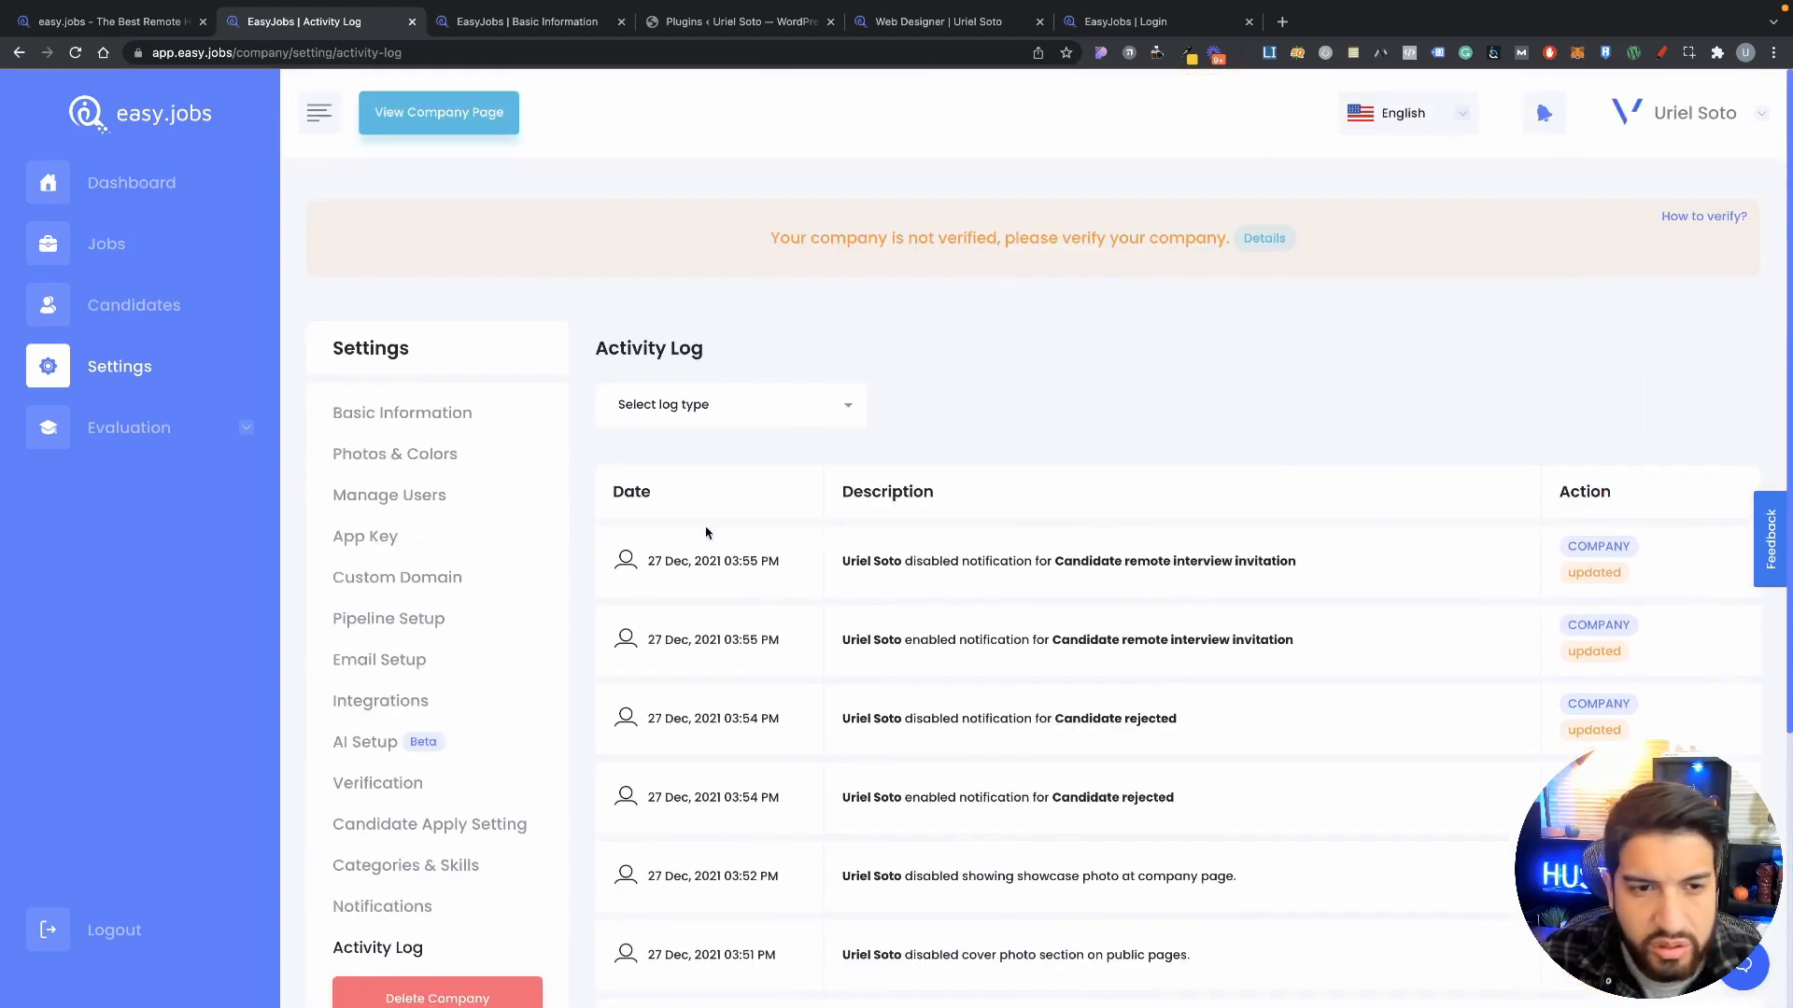
left_click(376, 426)
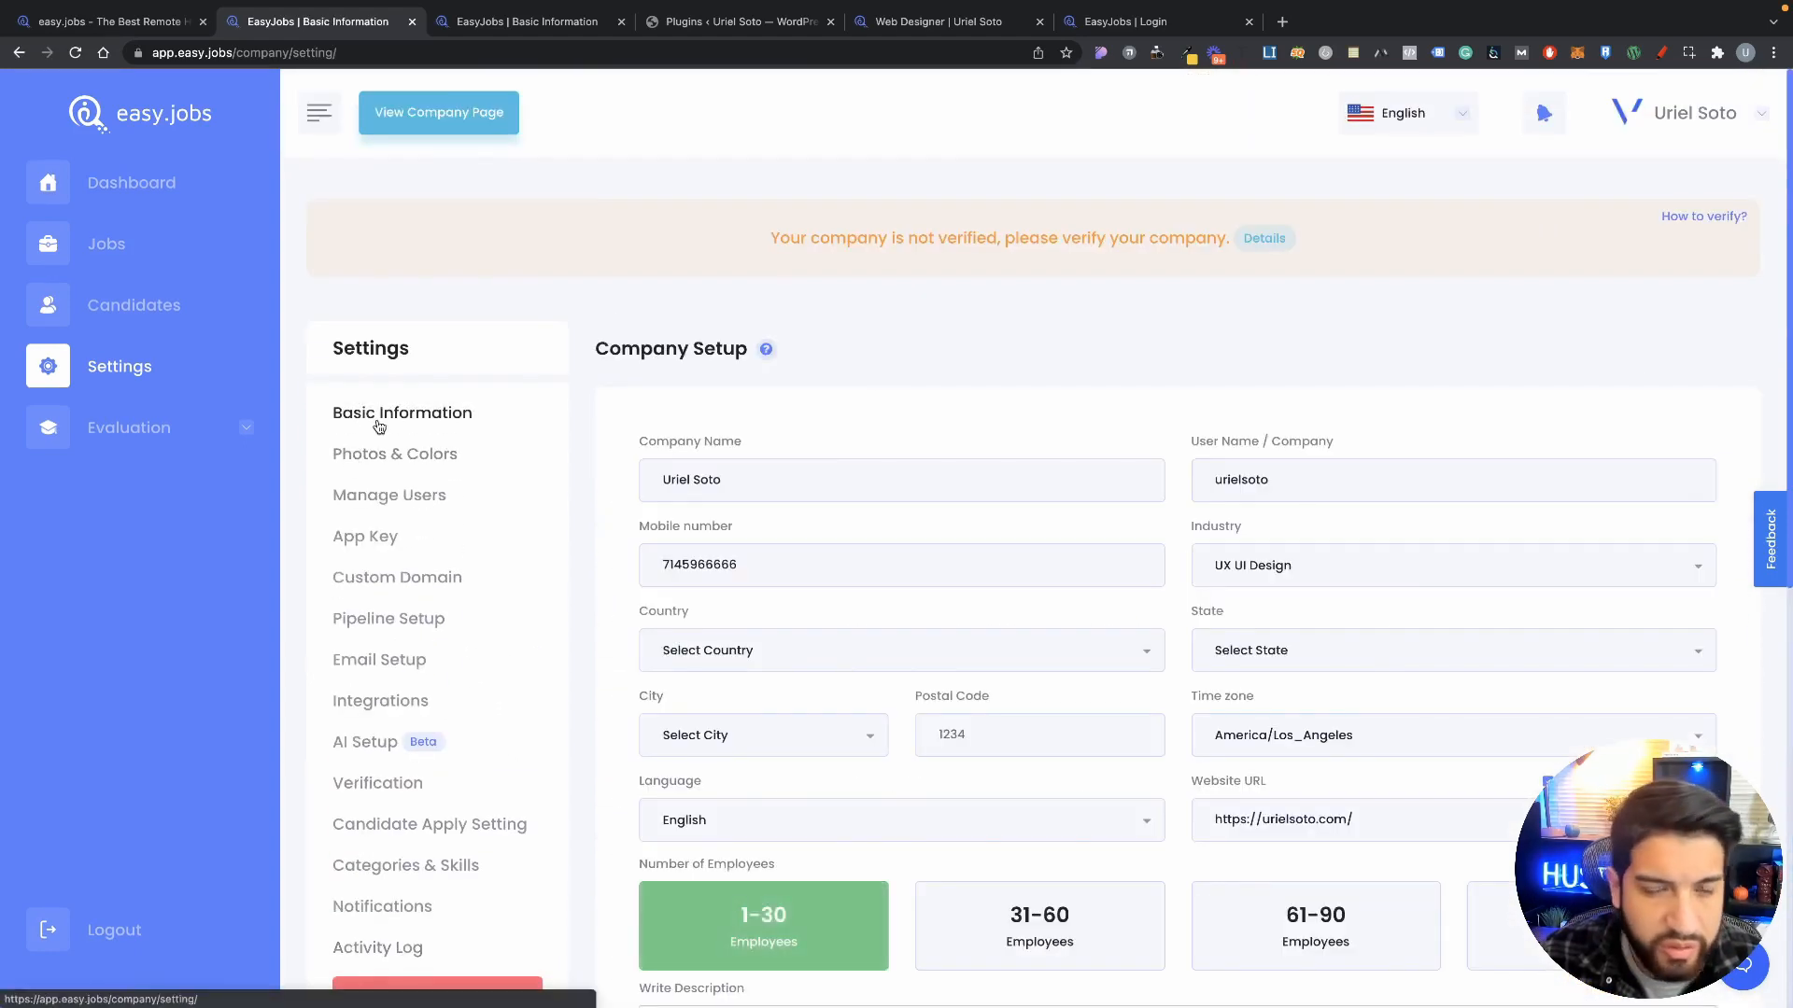
Step: Check the empty Question Set and Assessment lists under Evaluation, then go to WordPress Add Plugins
left_click(111, 431)
left_click(128, 464)
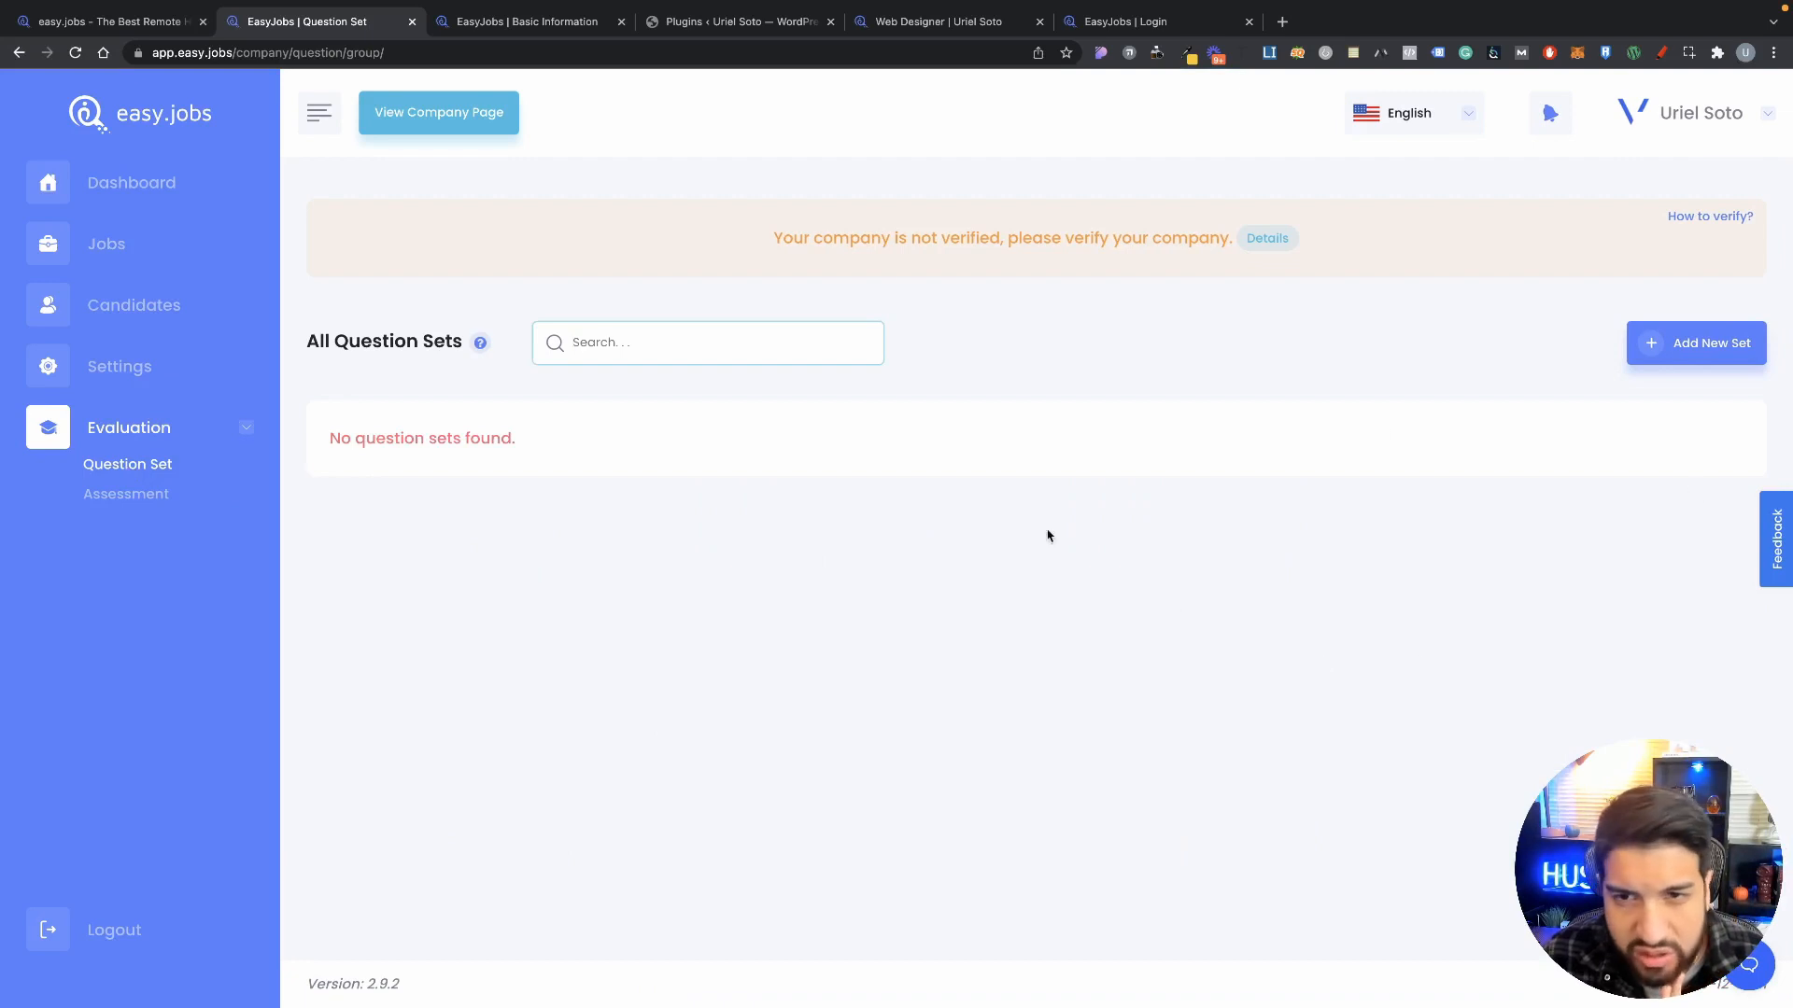
left_click(130, 494)
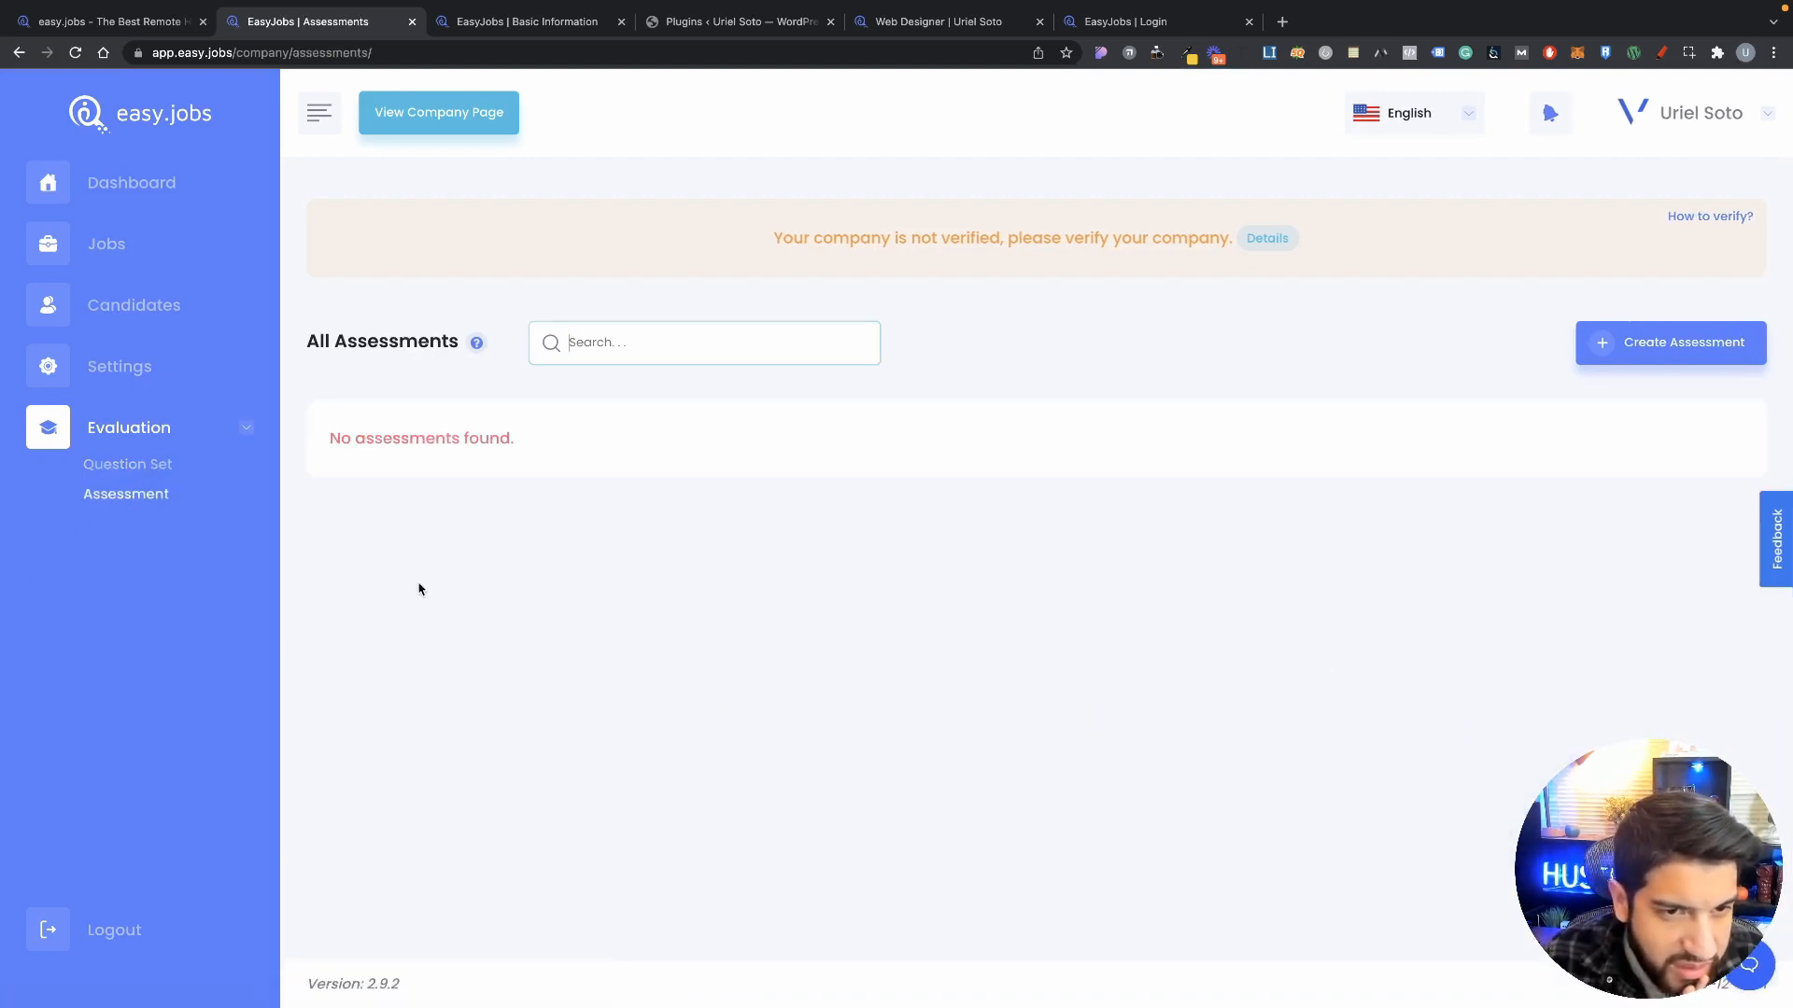
left_click(136, 476)
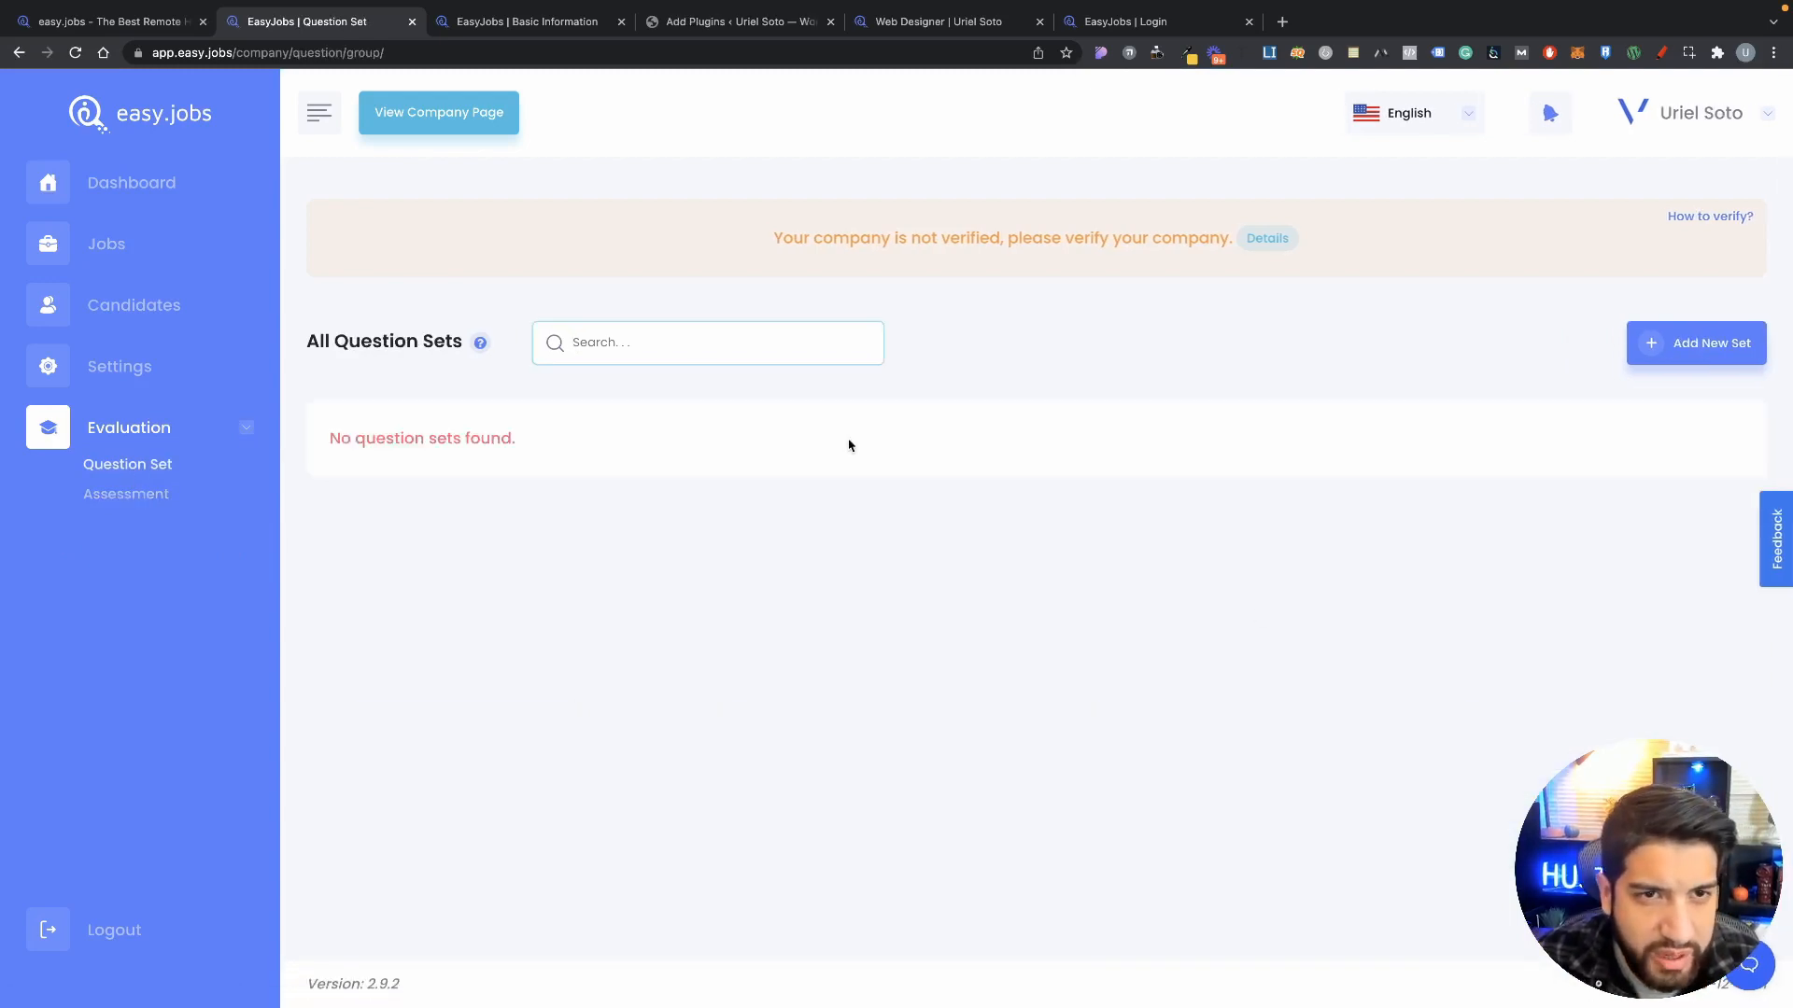
left_click(781, 29)
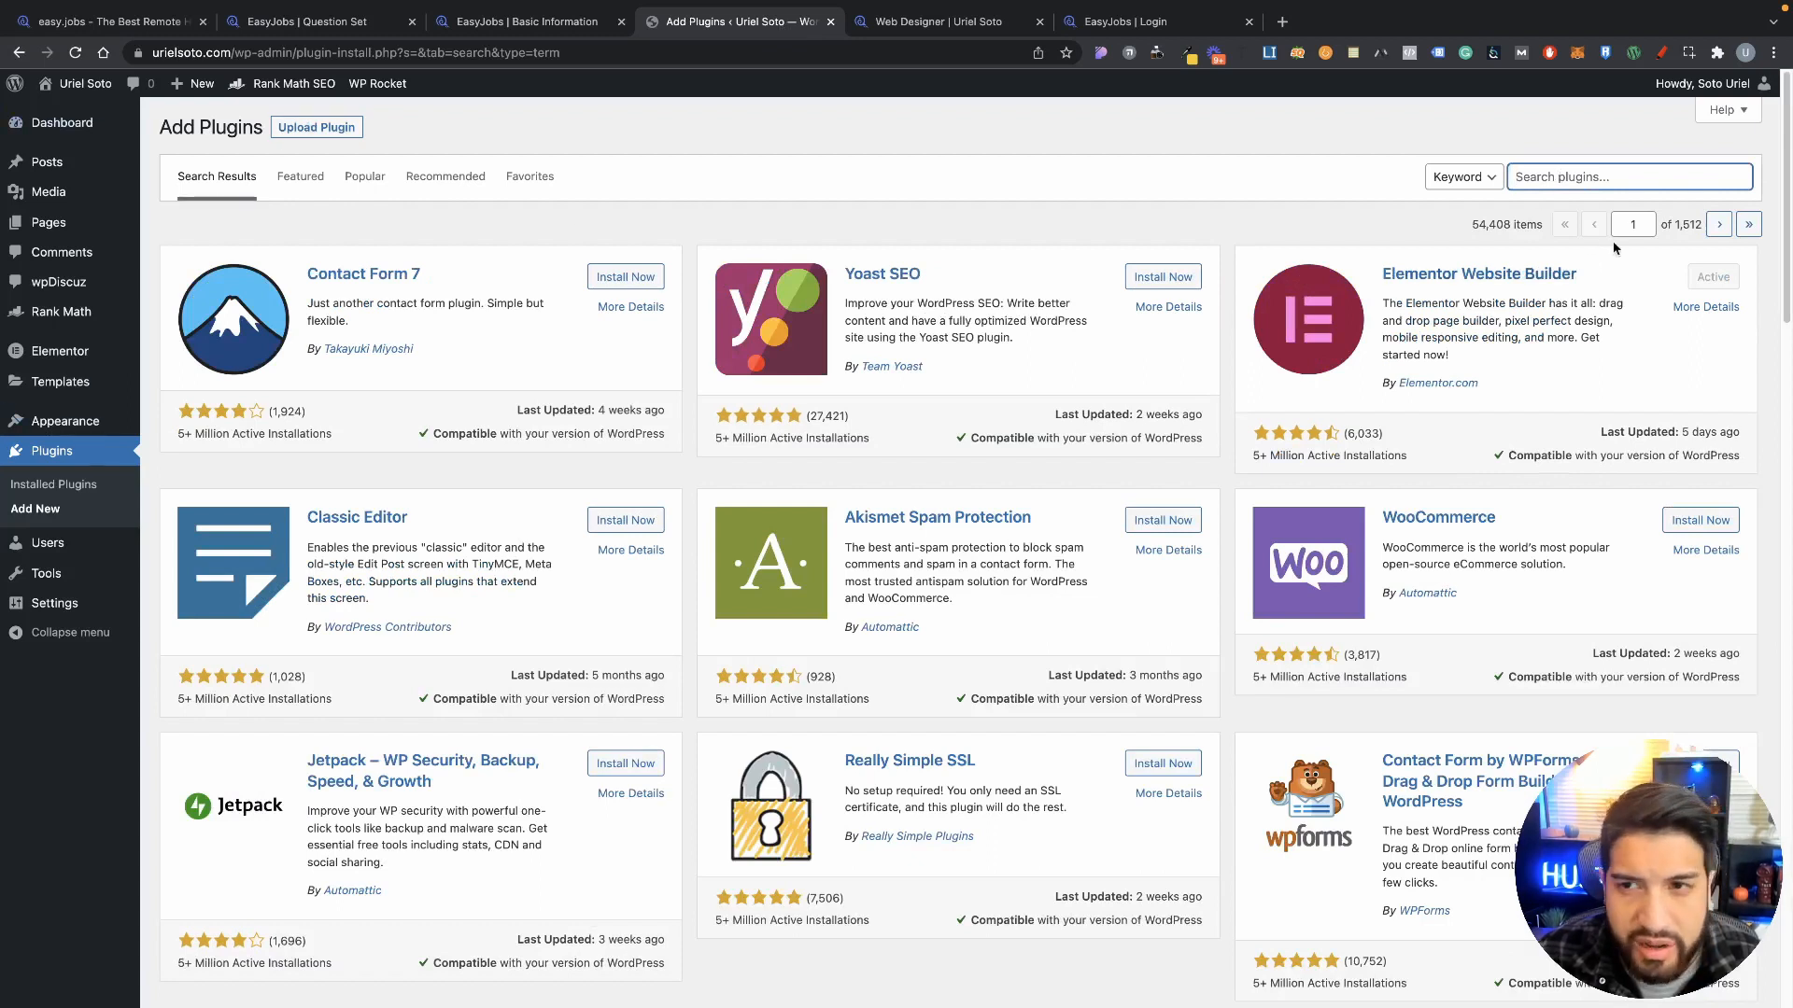
Step: Search plugins for 'easy.j', then install and activate the EasyJobs plugin
type("easy.")
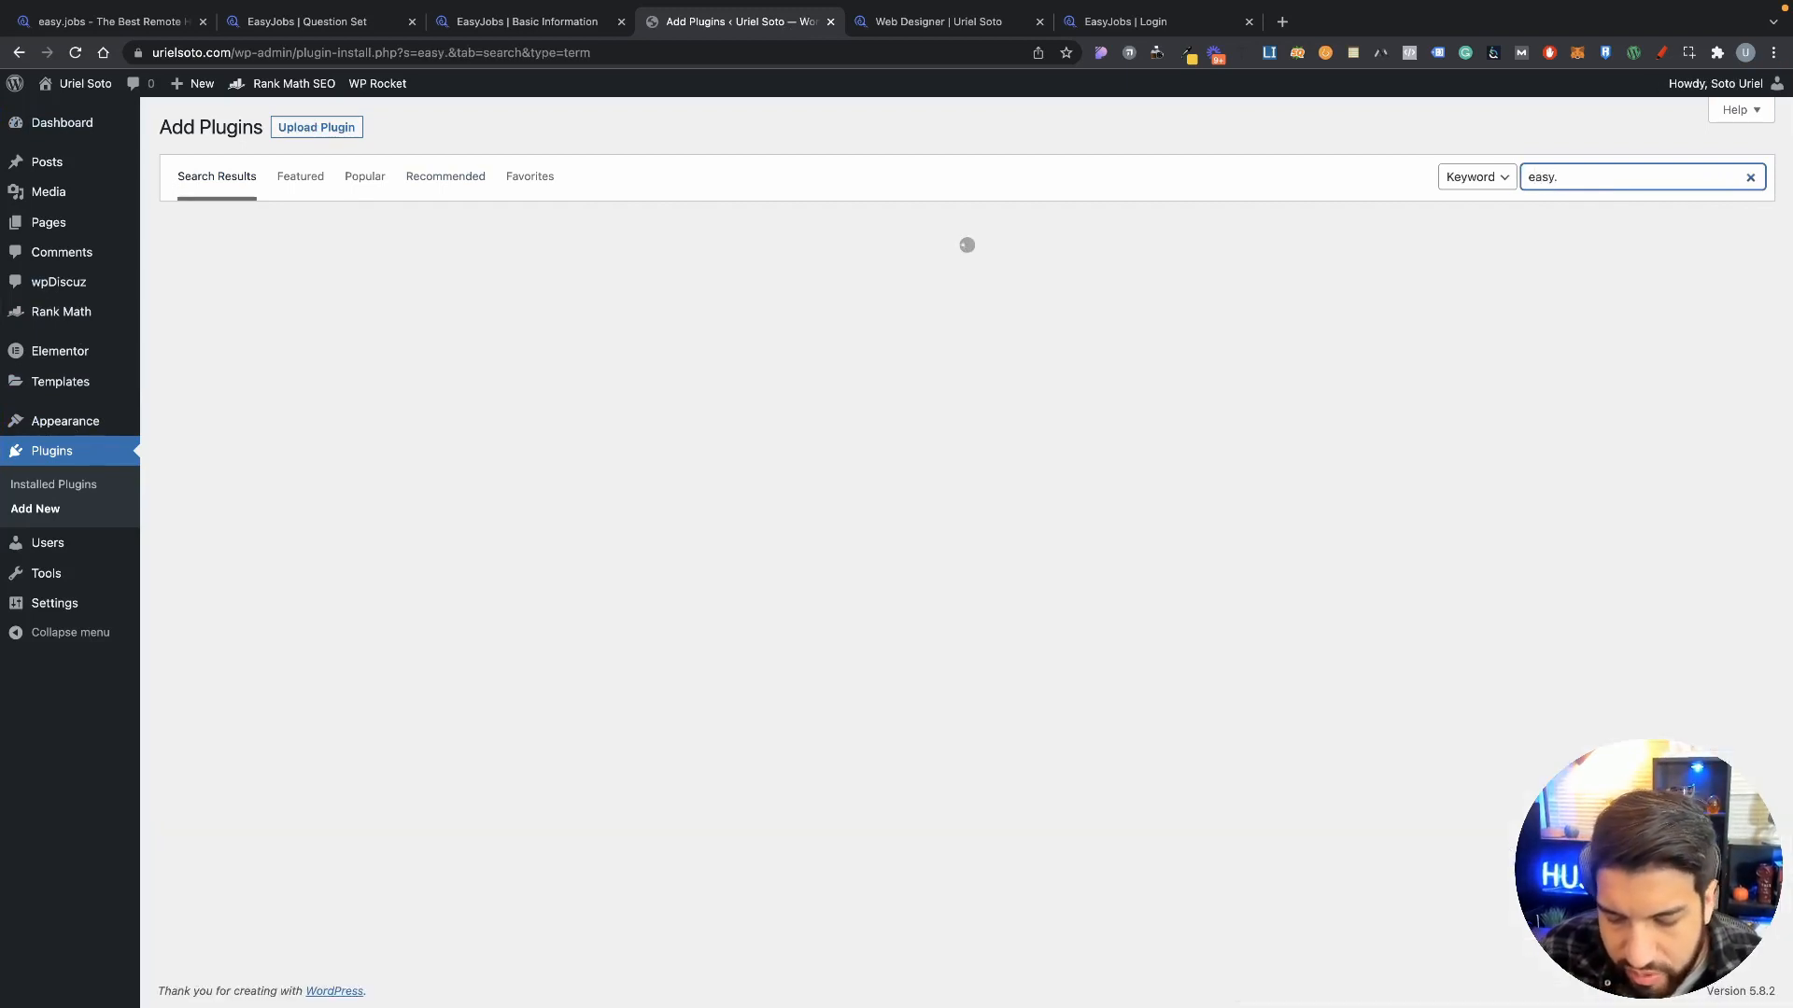
type("jobs")
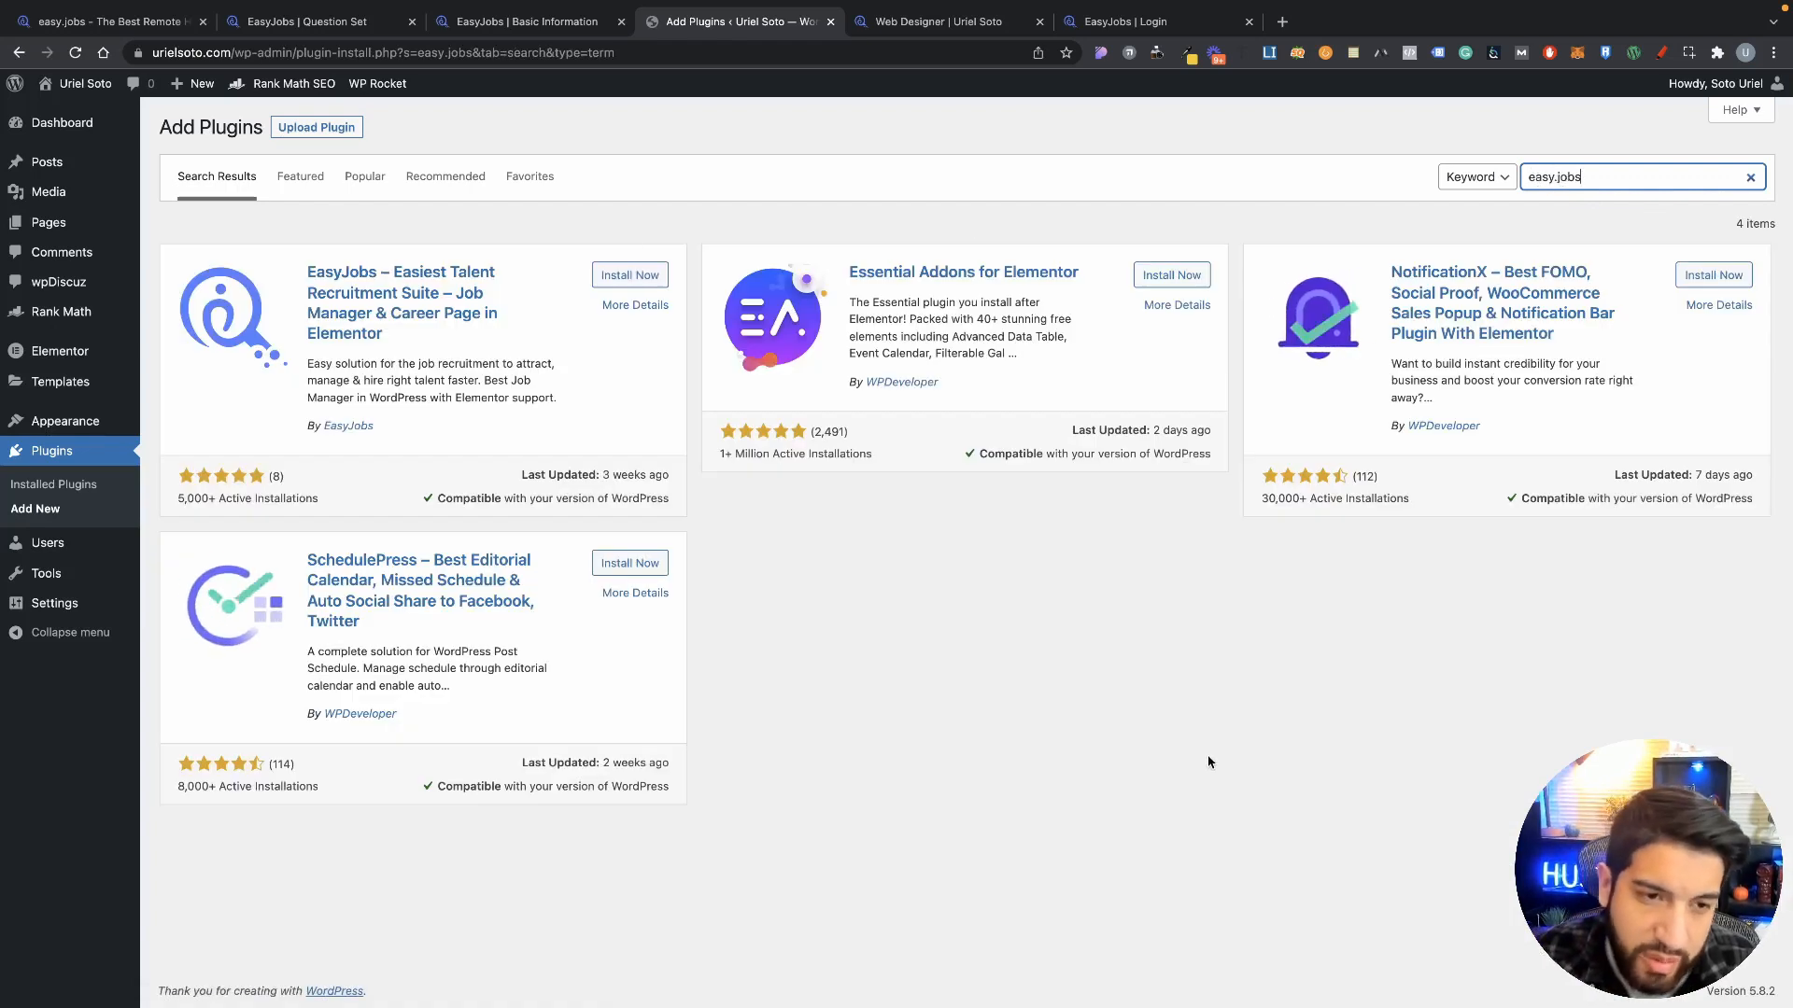
left_click(753, 670)
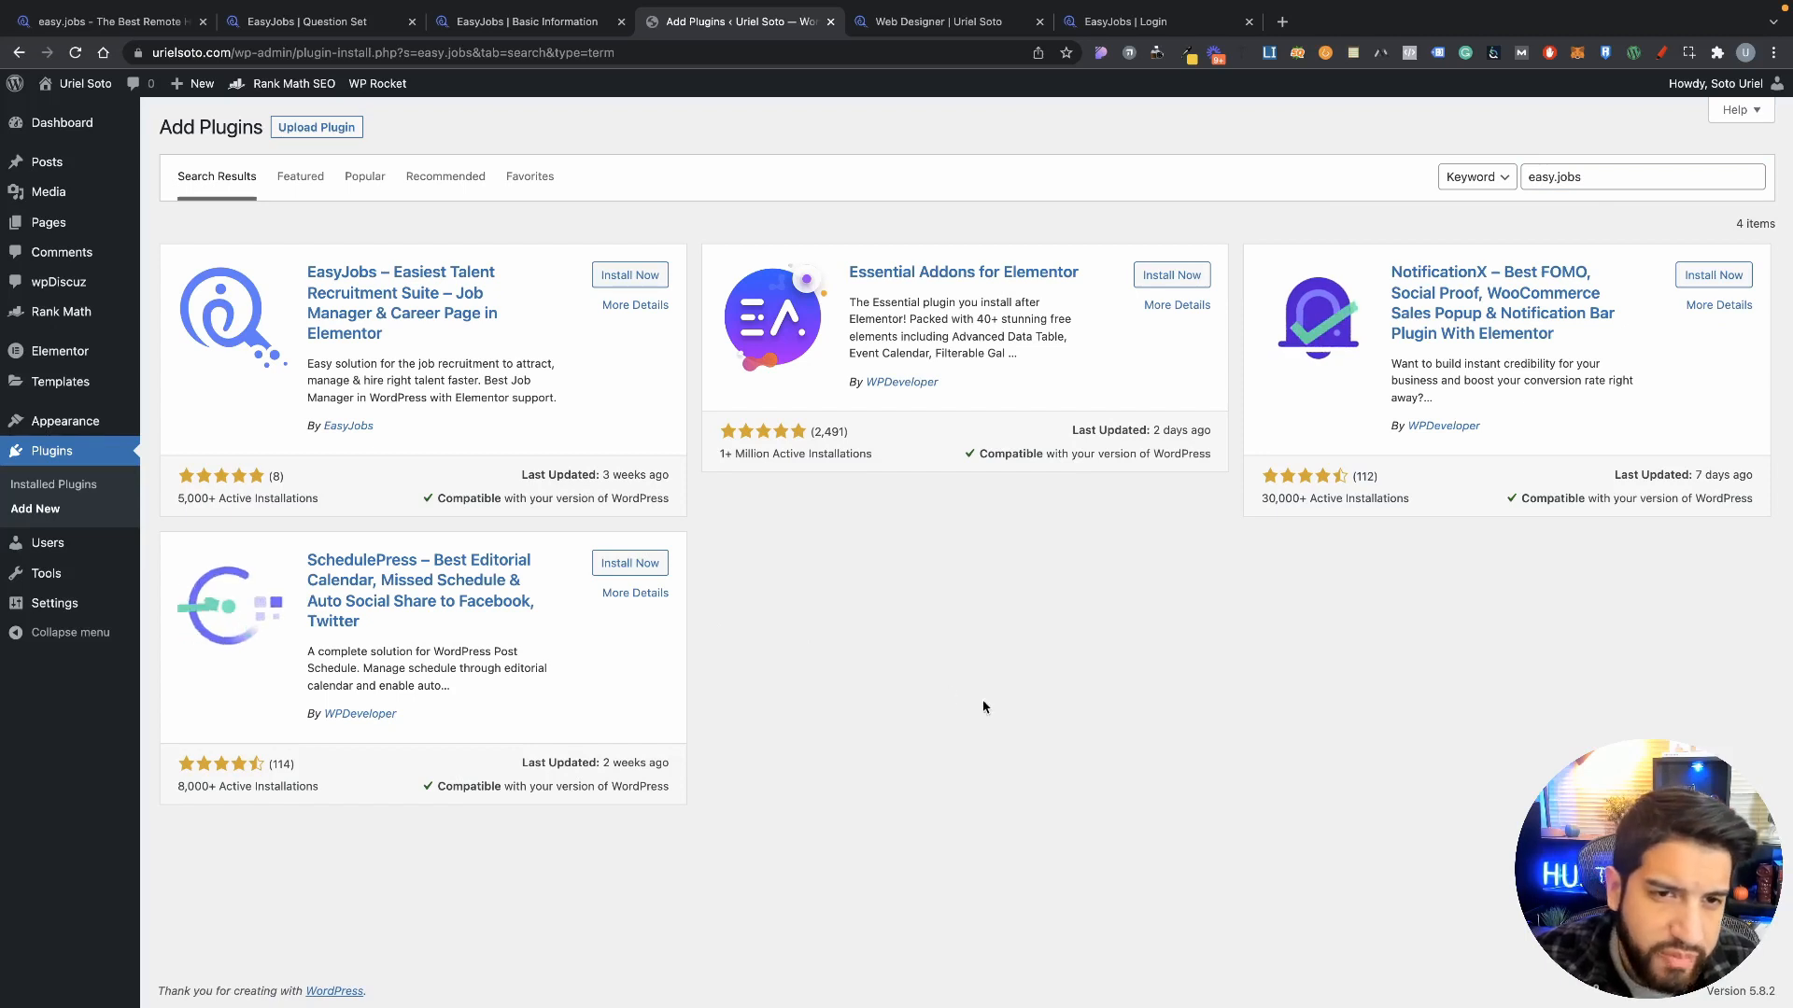
left_click(622, 278)
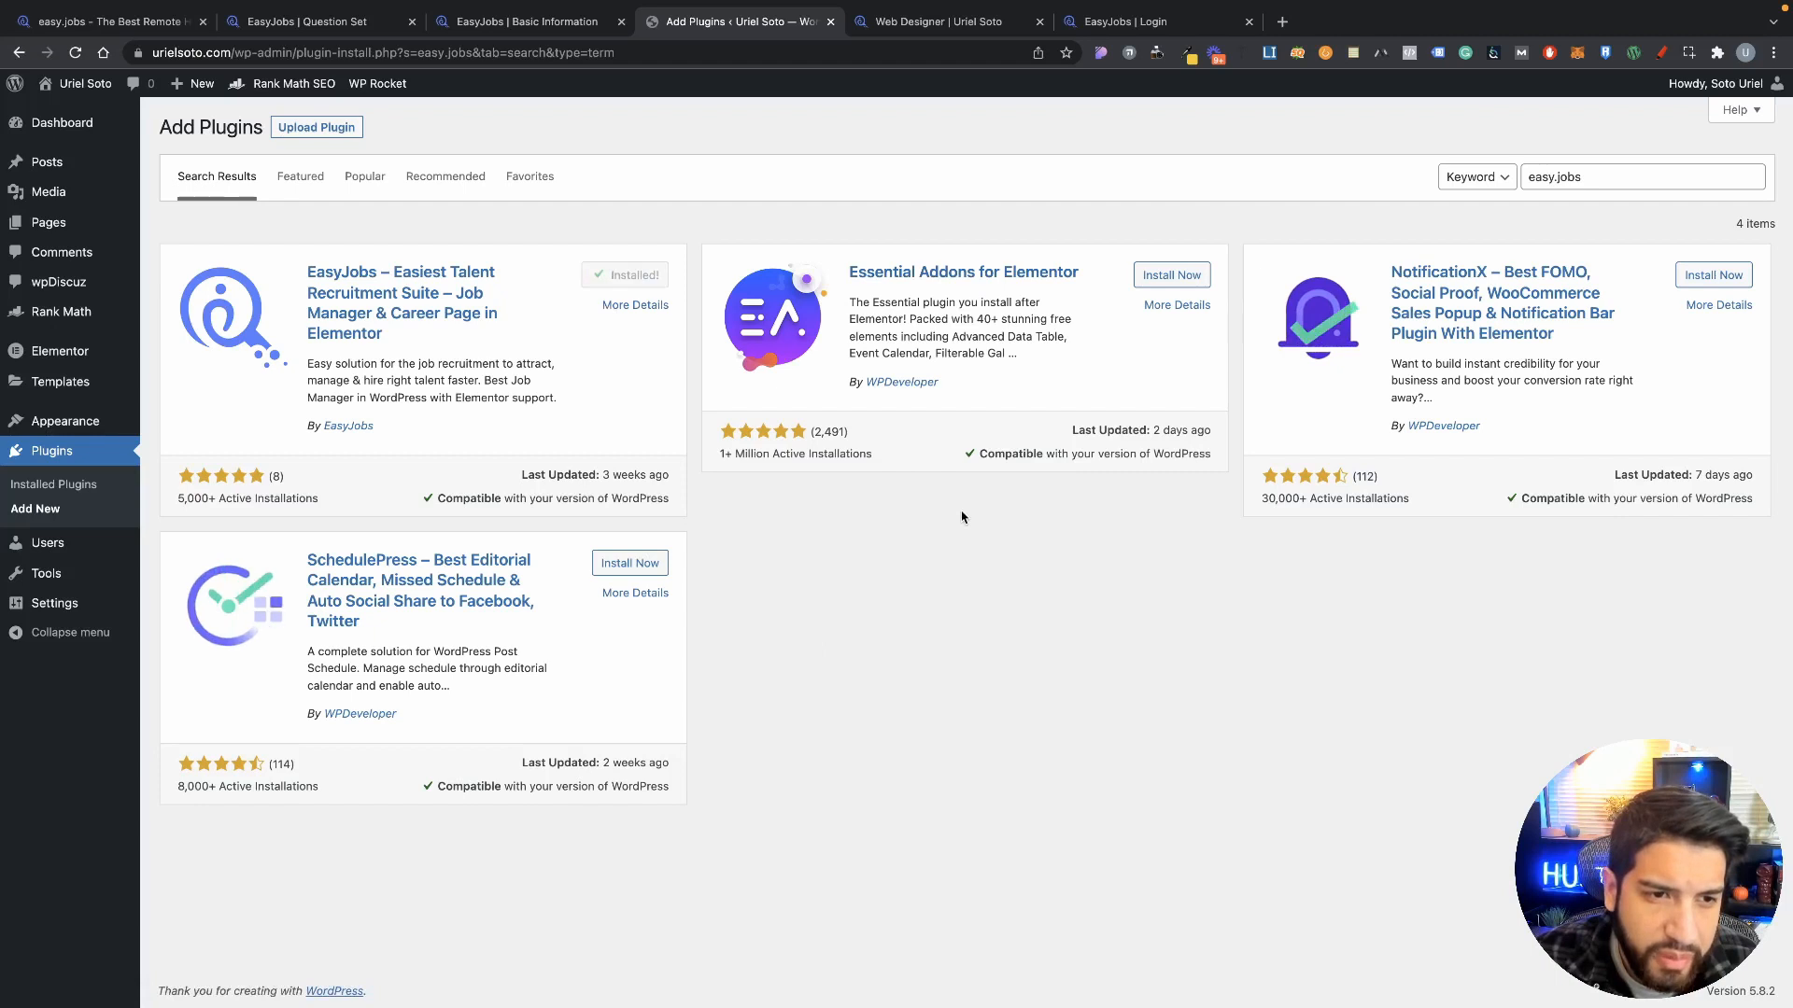
left_click_drag(183, 509, 214, 503)
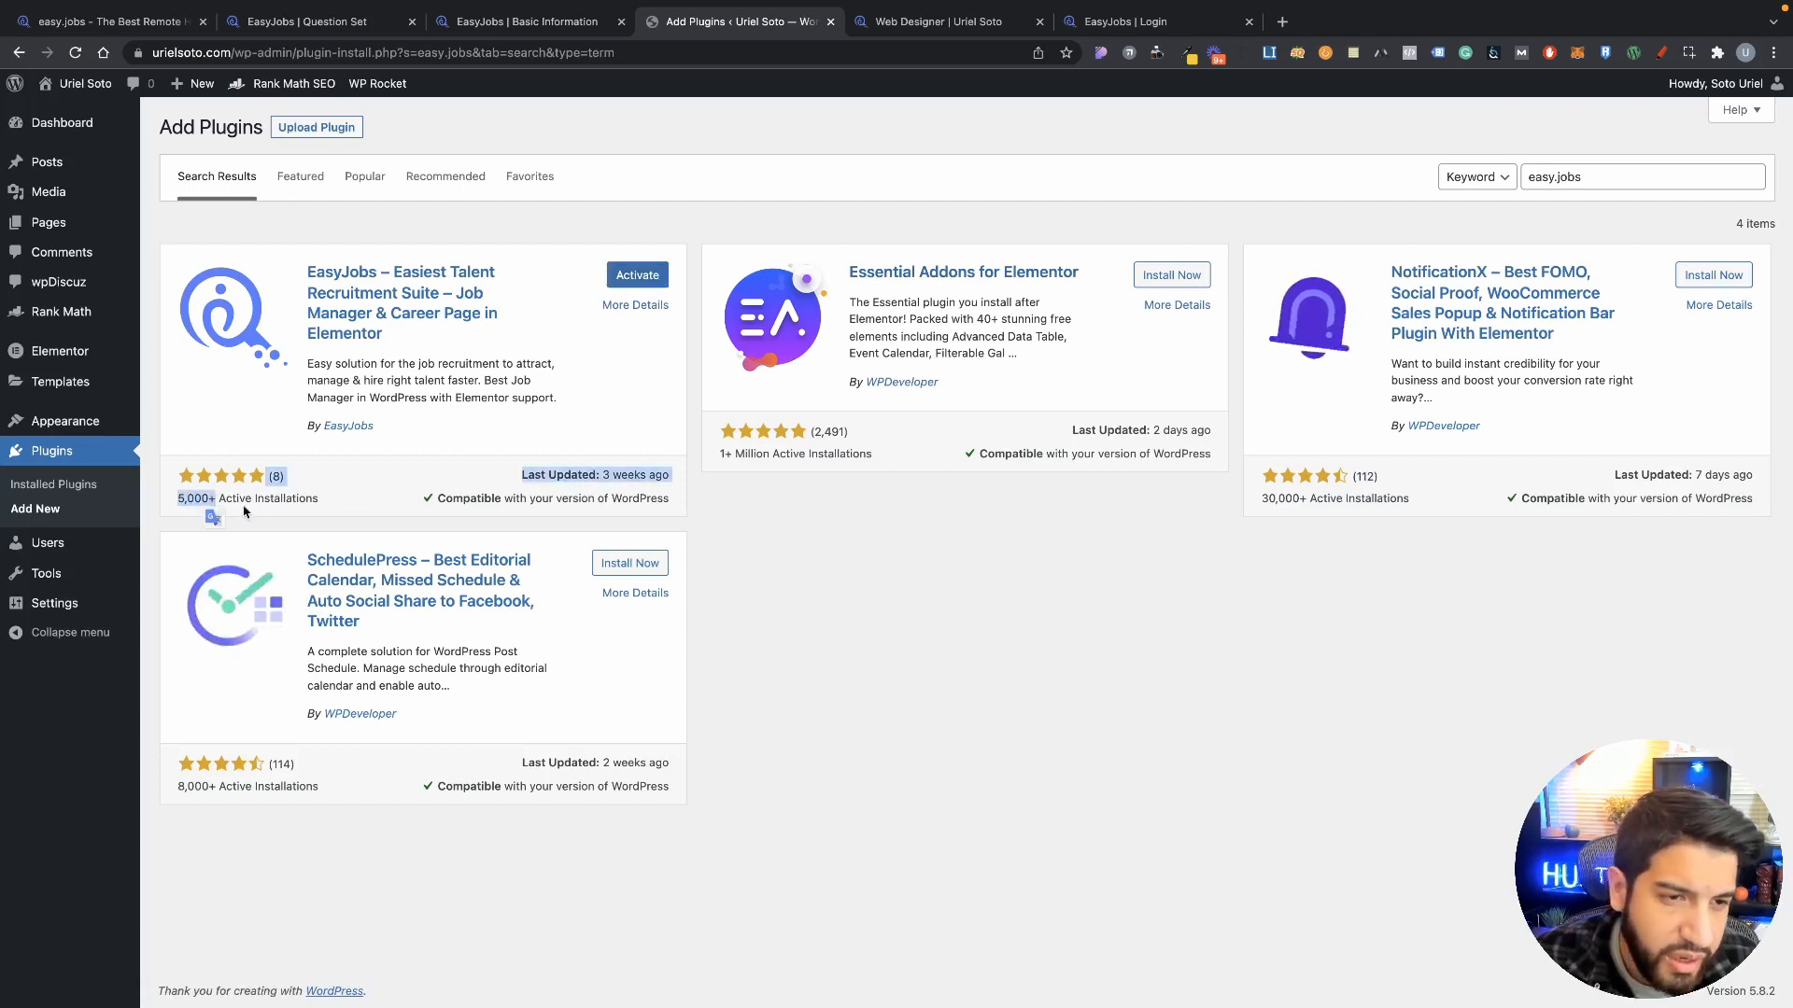
left_click(220, 513)
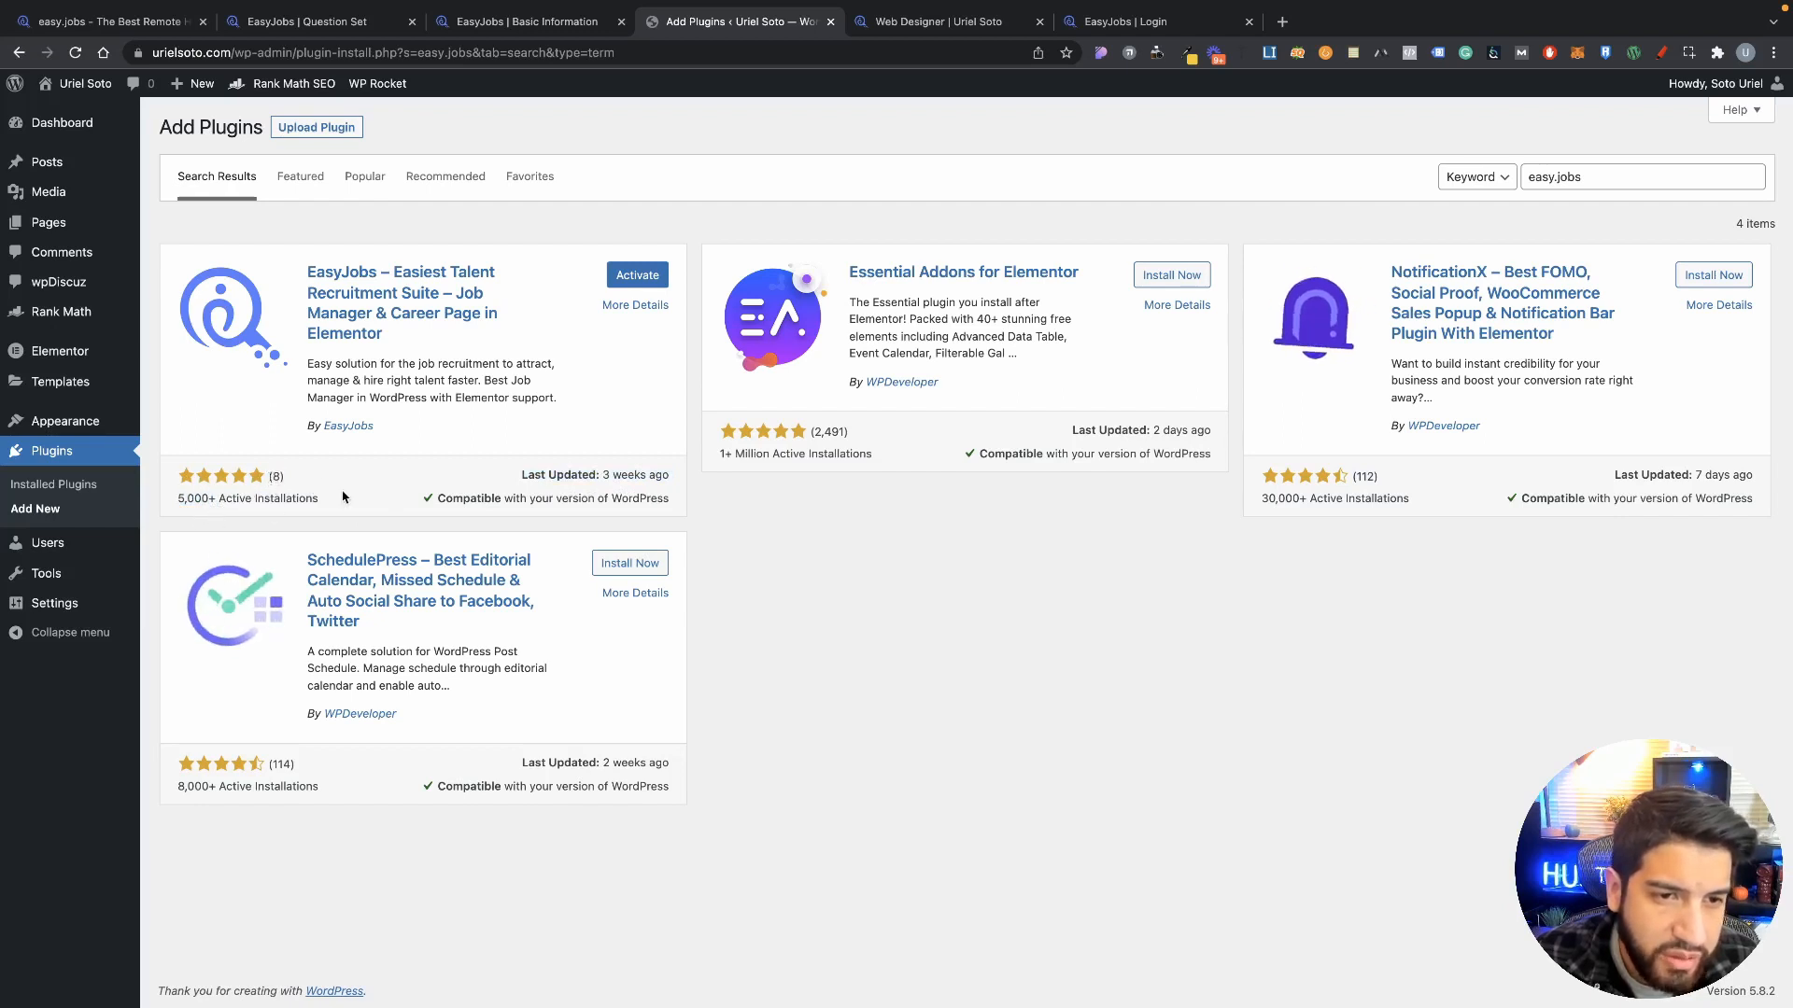
left_click(639, 277)
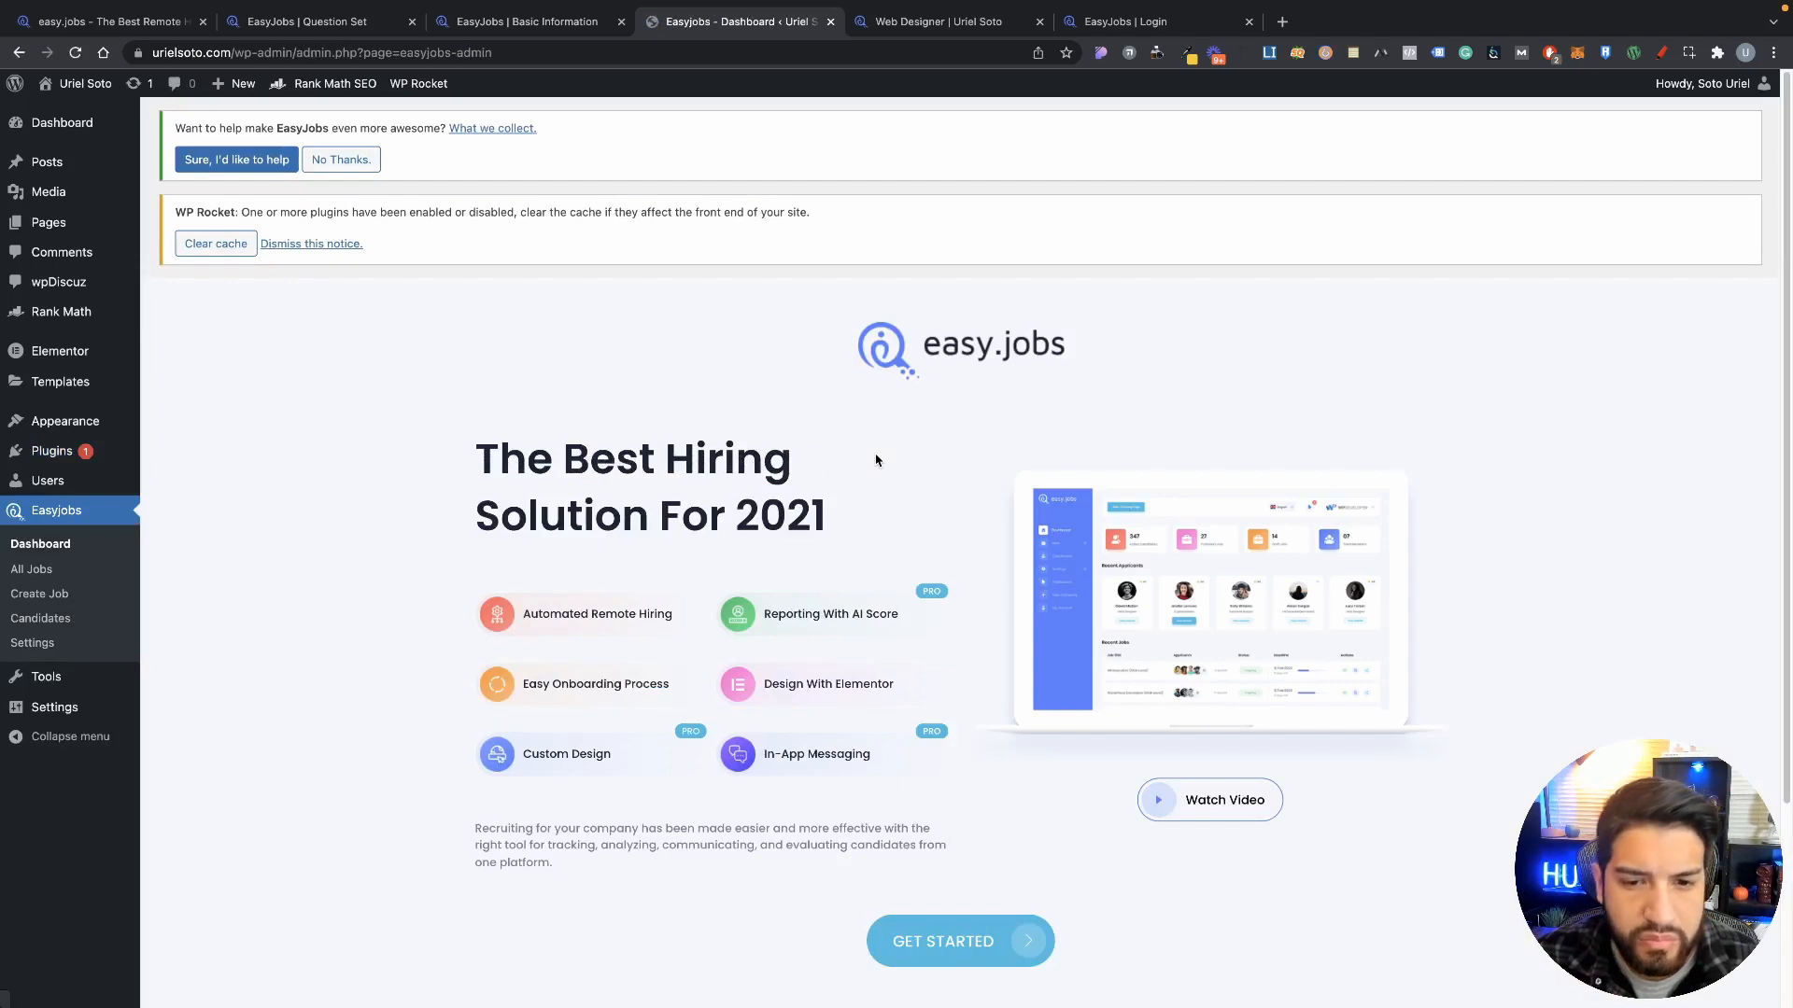
Step: Start the EasyJobs setup and choose Connect via API, then return to the easy.jobs app
scroll(1261, 662, "down", 5)
scroll(1037, 633, "up", 4)
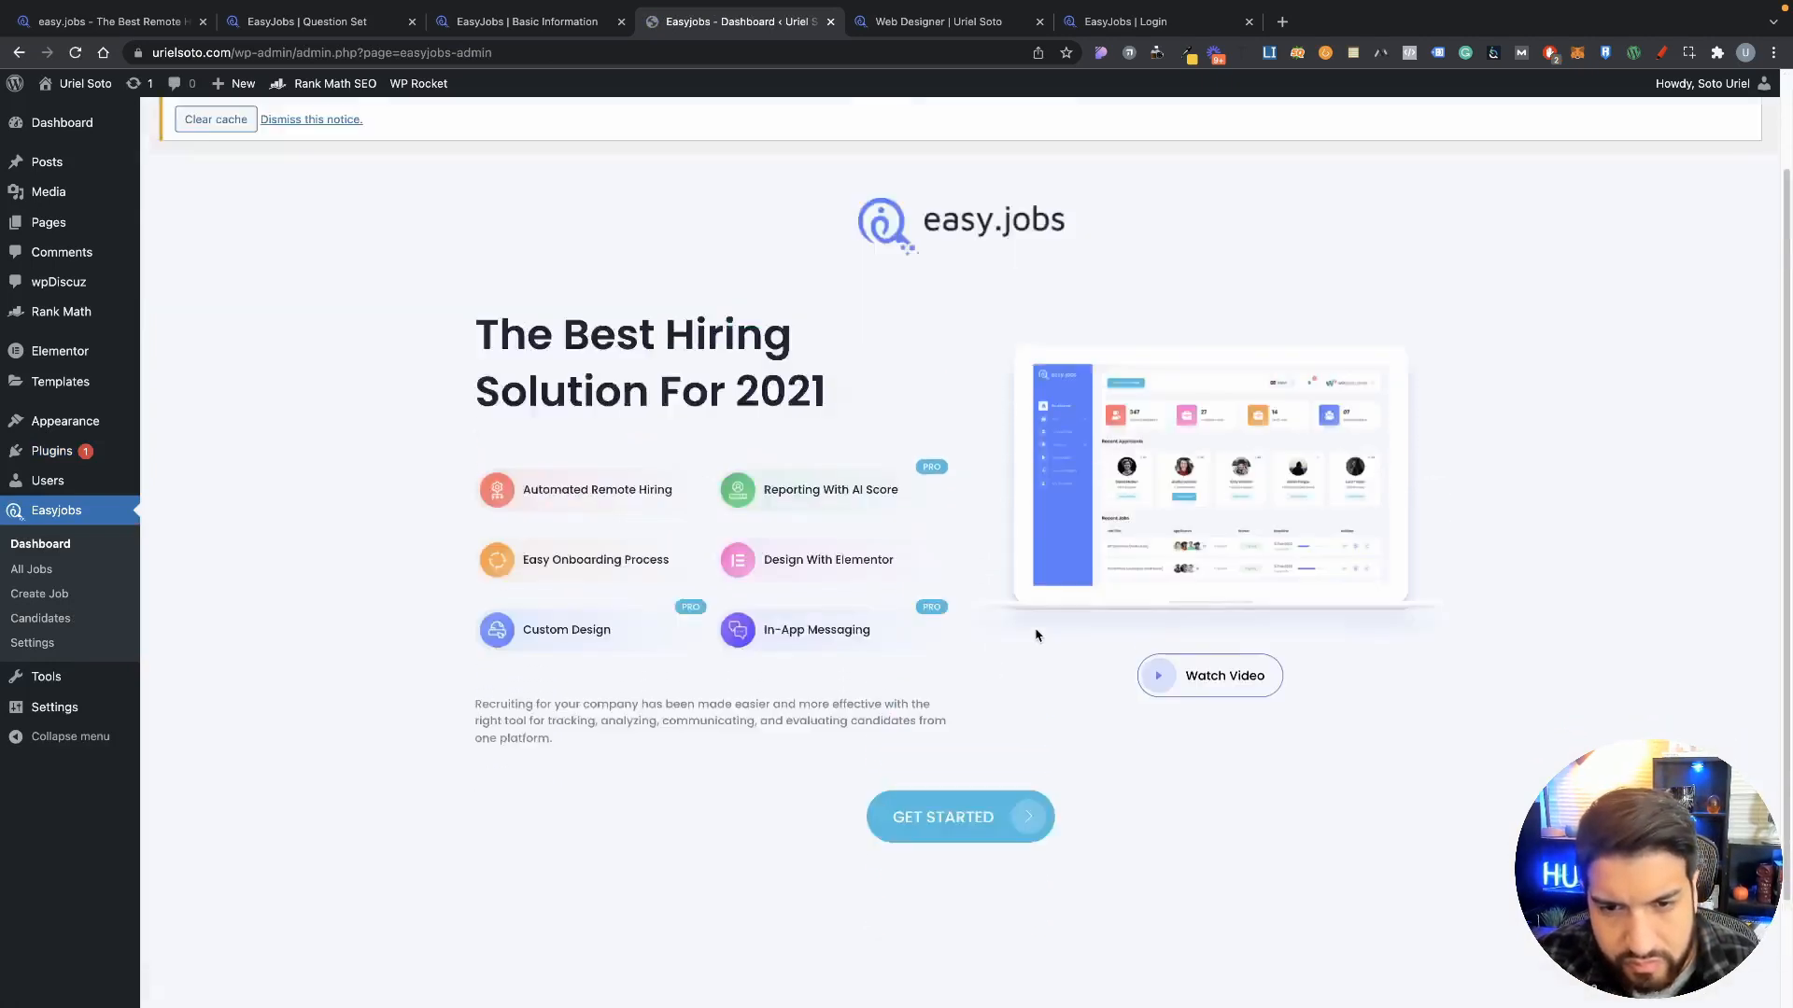
scroll(1086, 661, "down", 6)
left_click(983, 696)
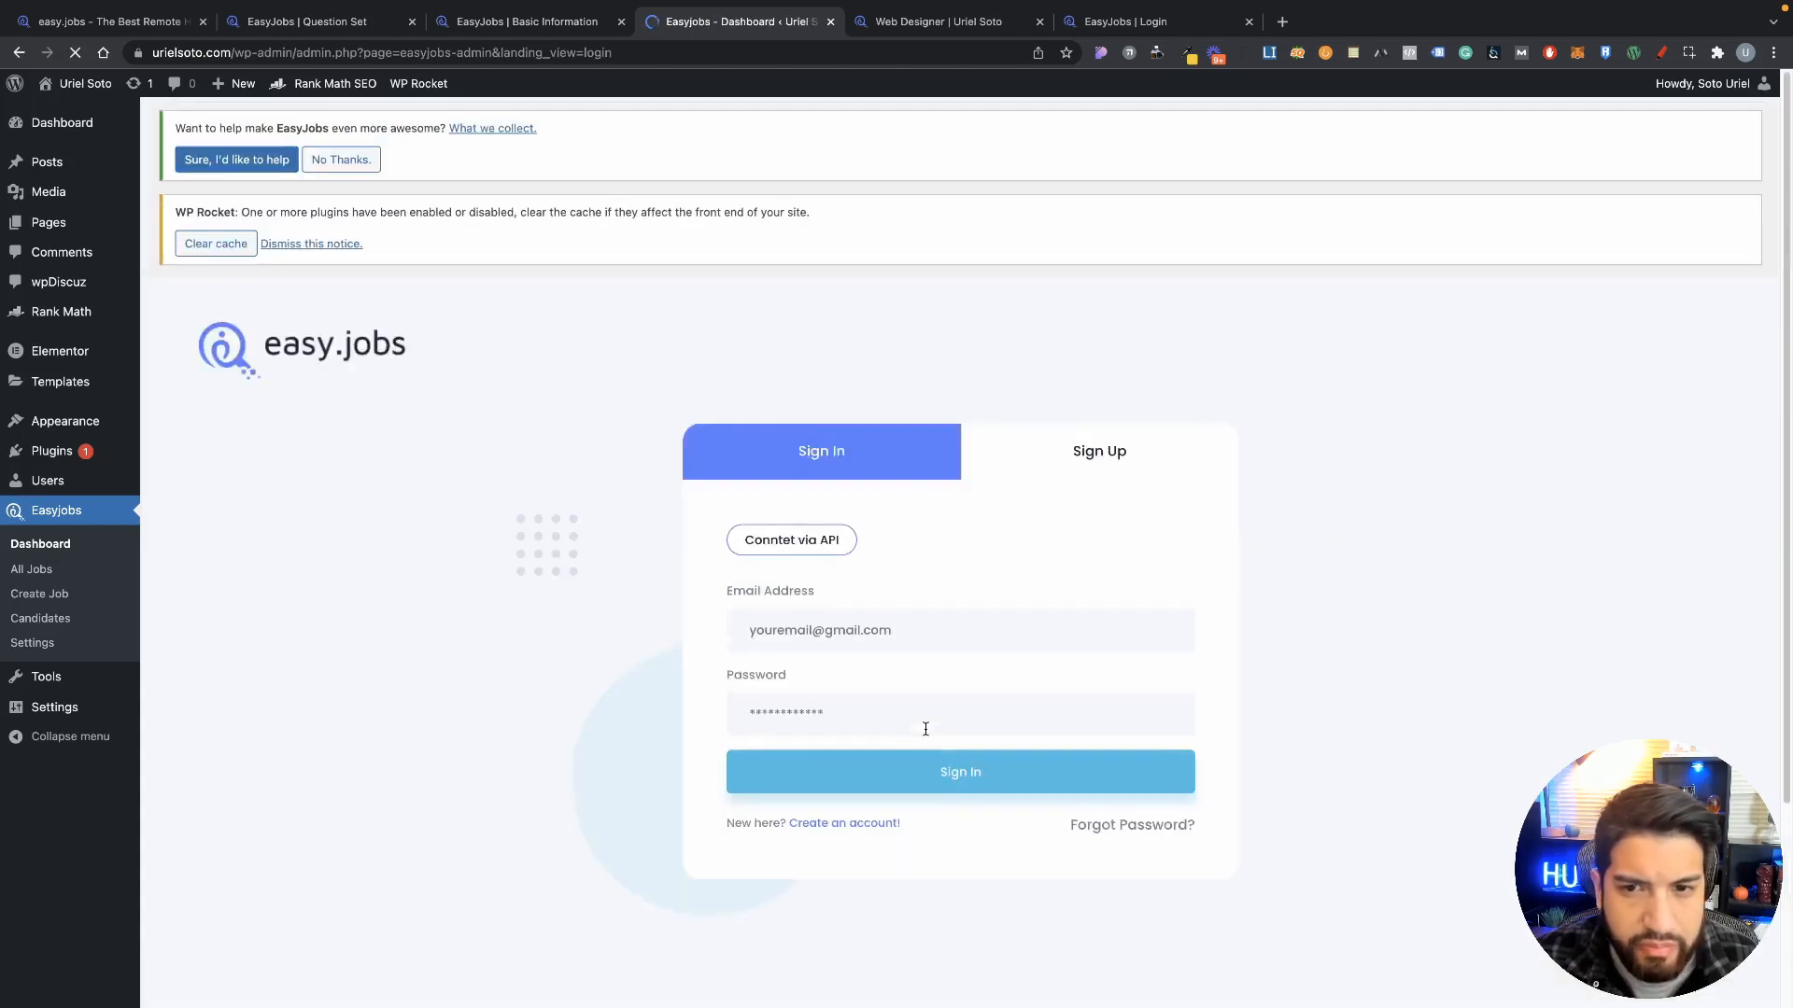
left_click(797, 551)
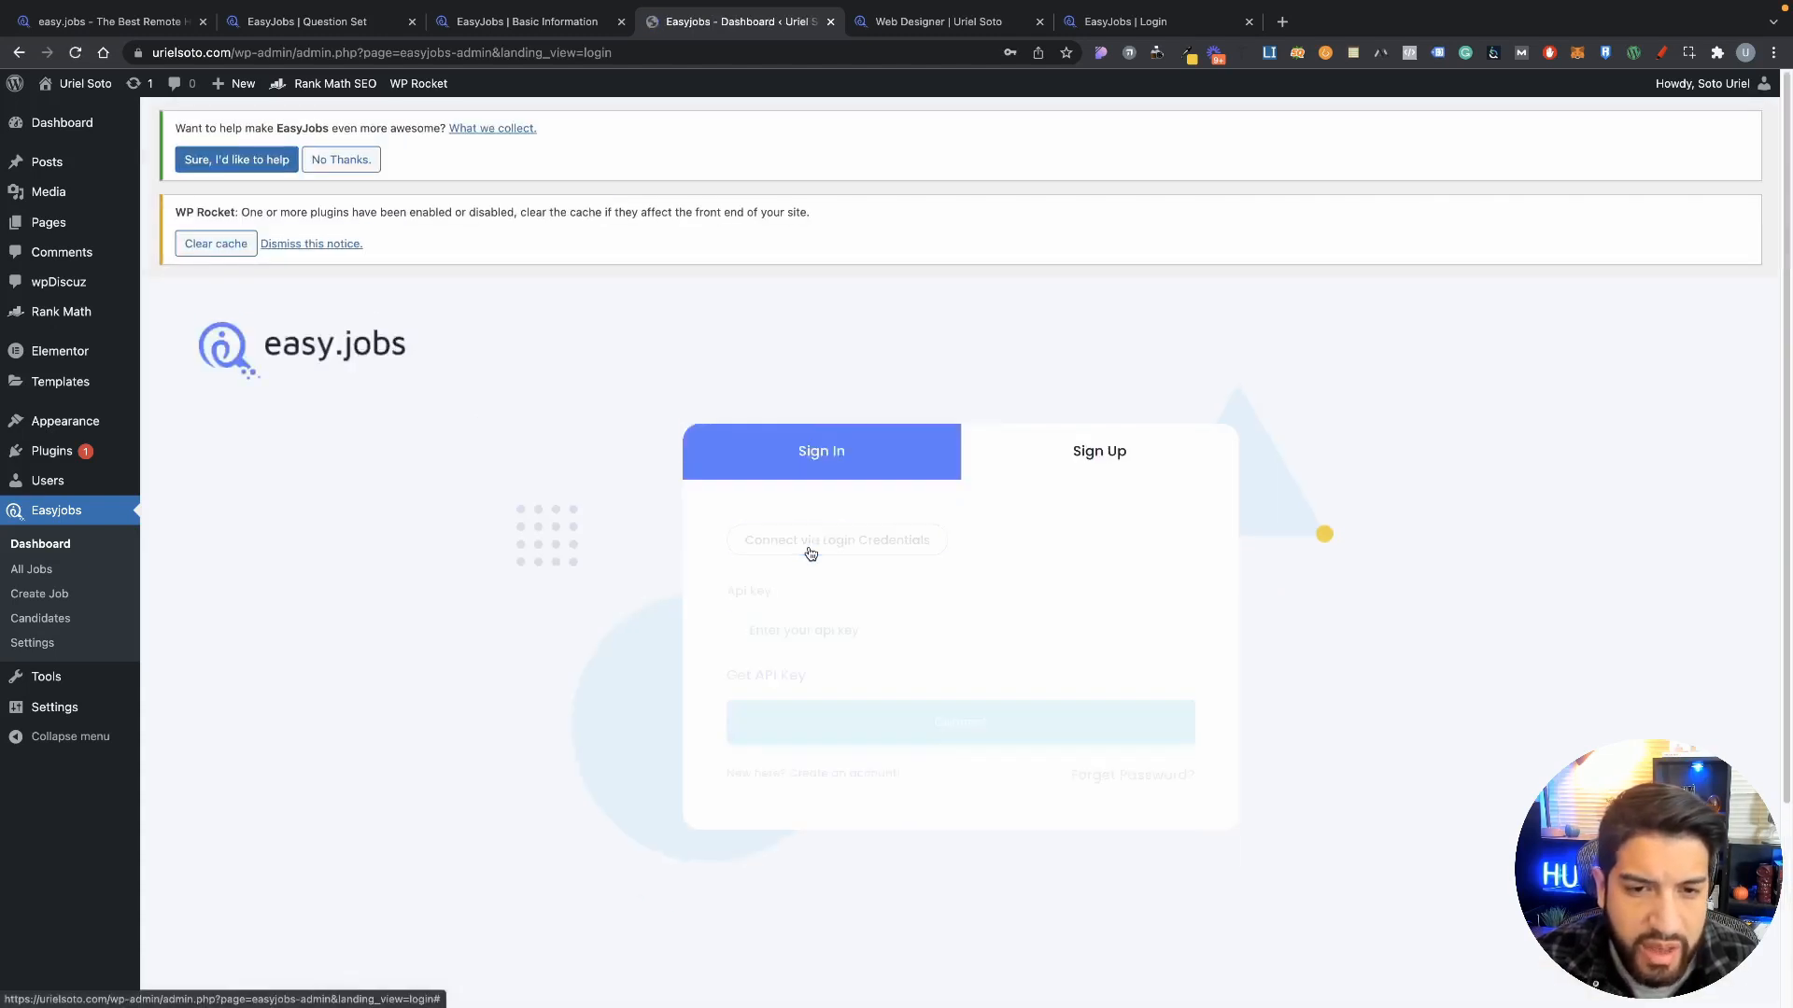
left_click(809, 630)
left_click(519, 24)
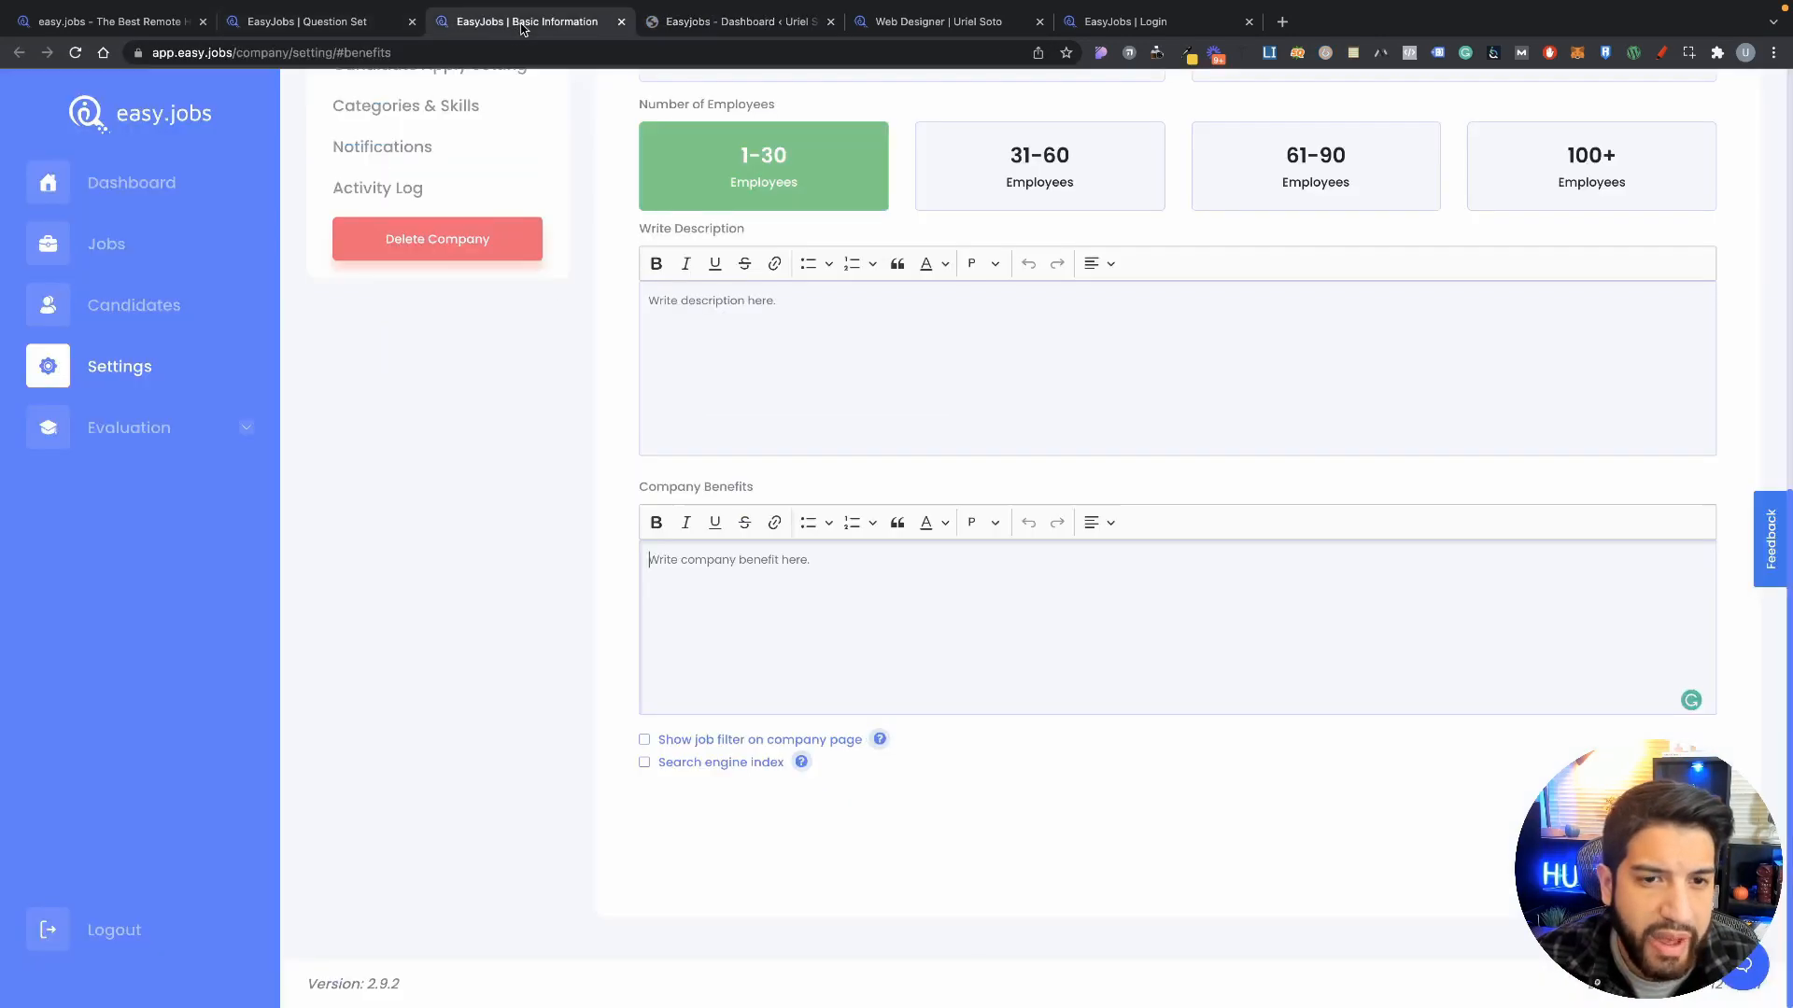
left_click(319, 24)
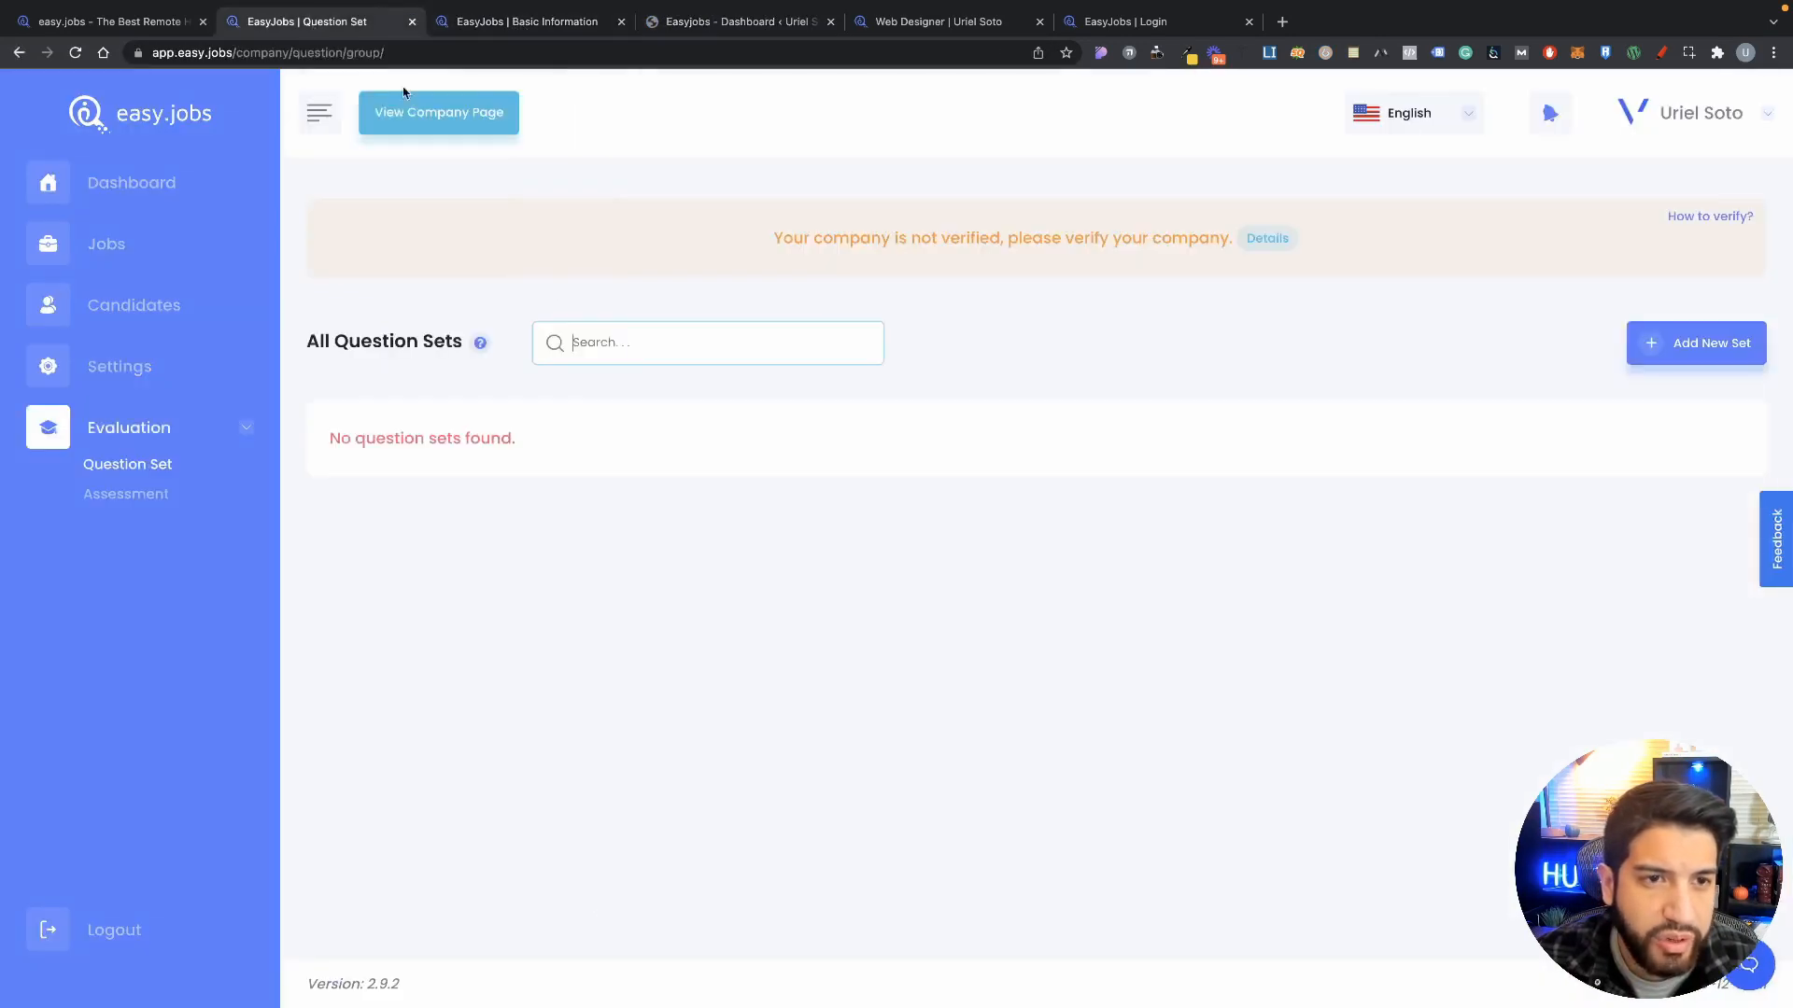
Step: Generate a new labelled app key under easy.jobs Settings > App Key and copy it
left_click(151, 365)
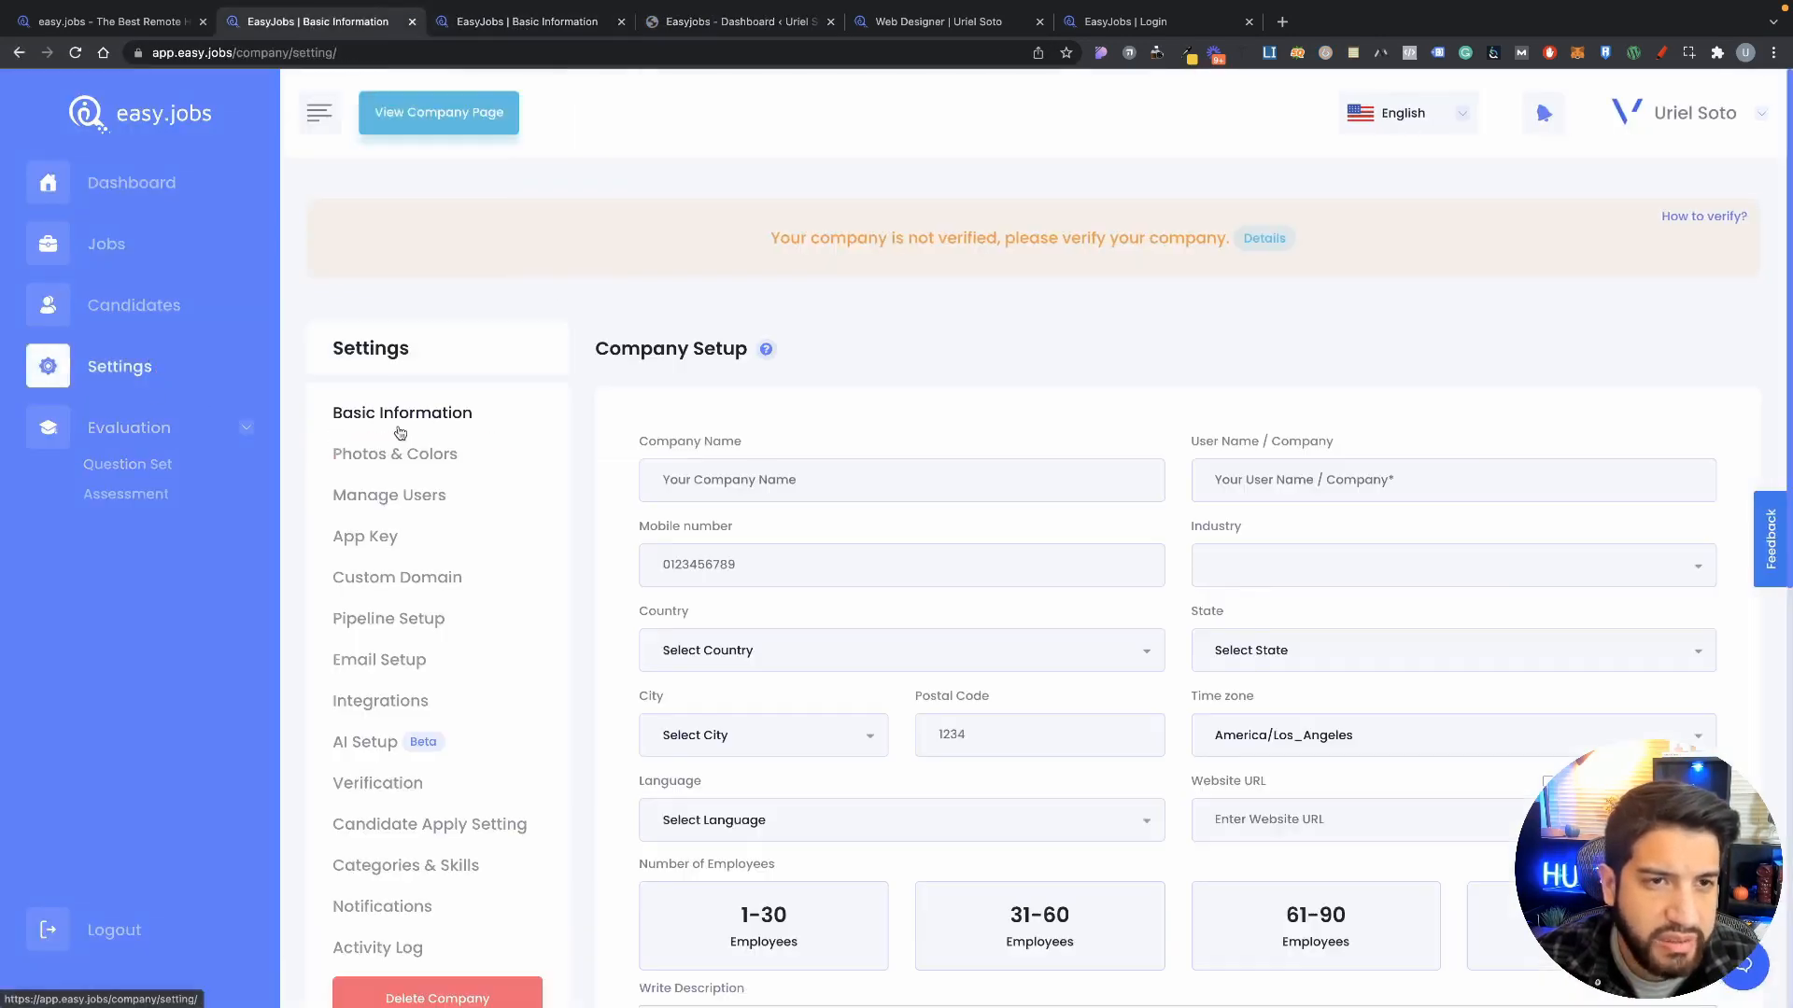
left_click(362, 538)
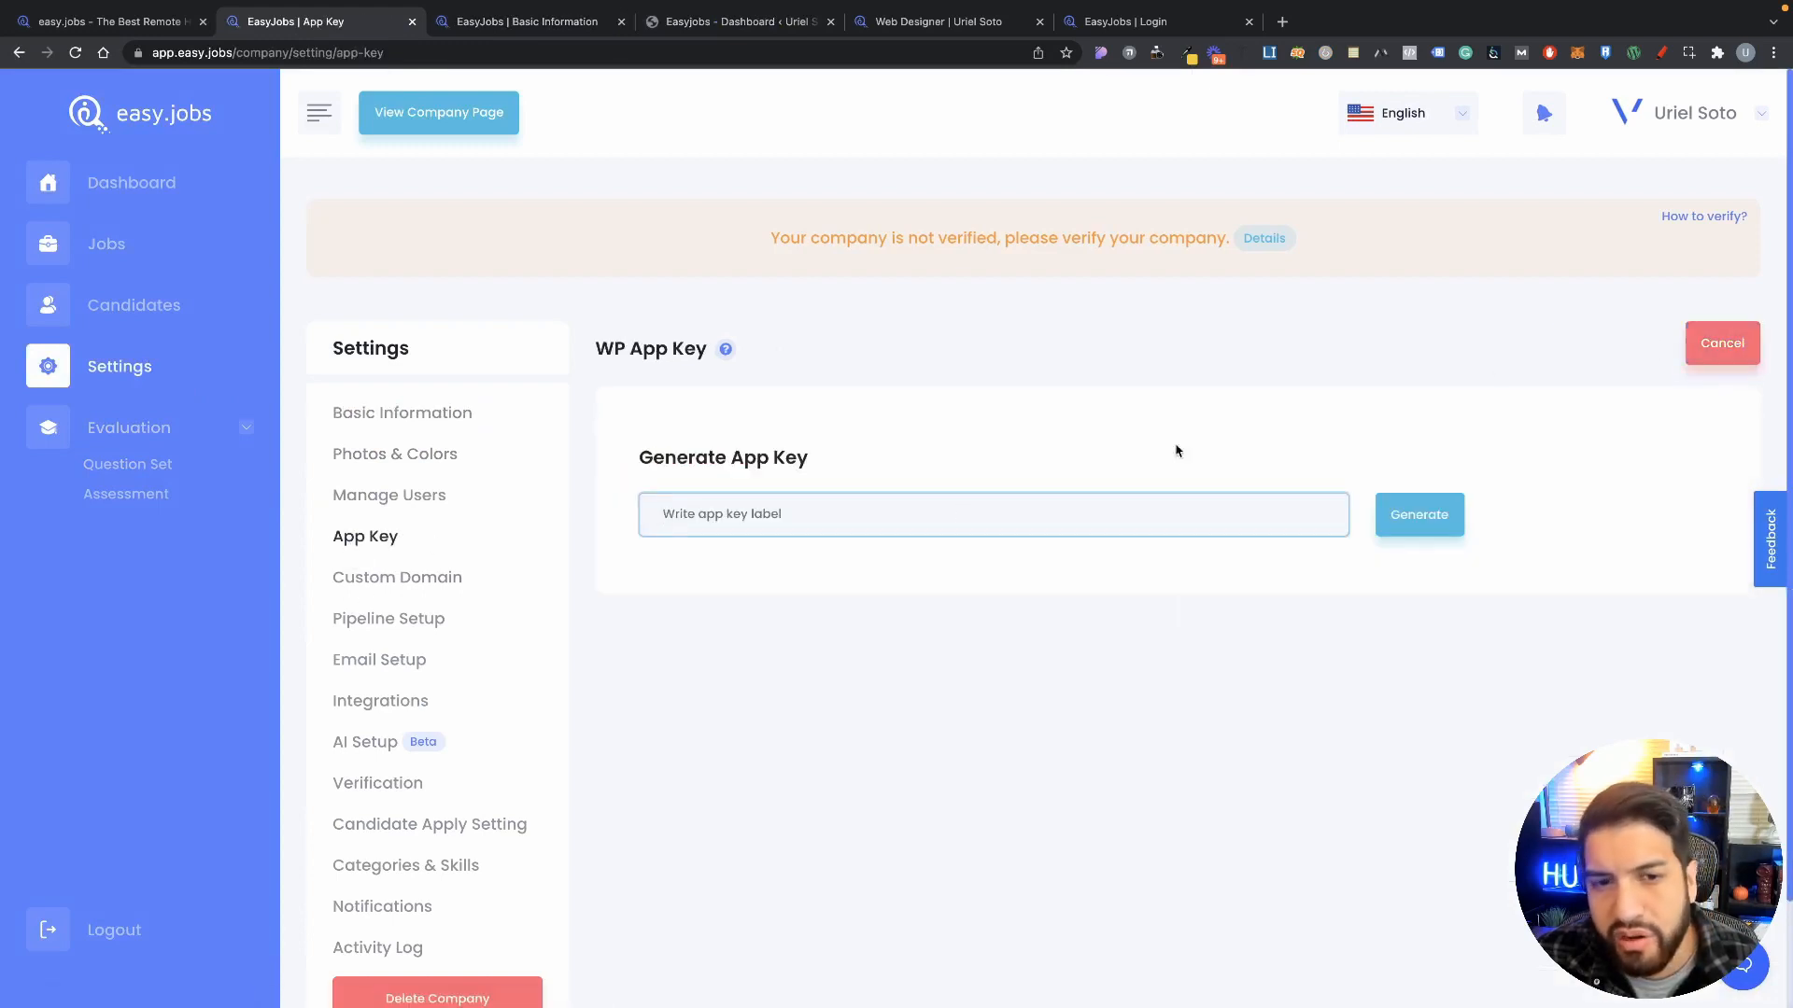
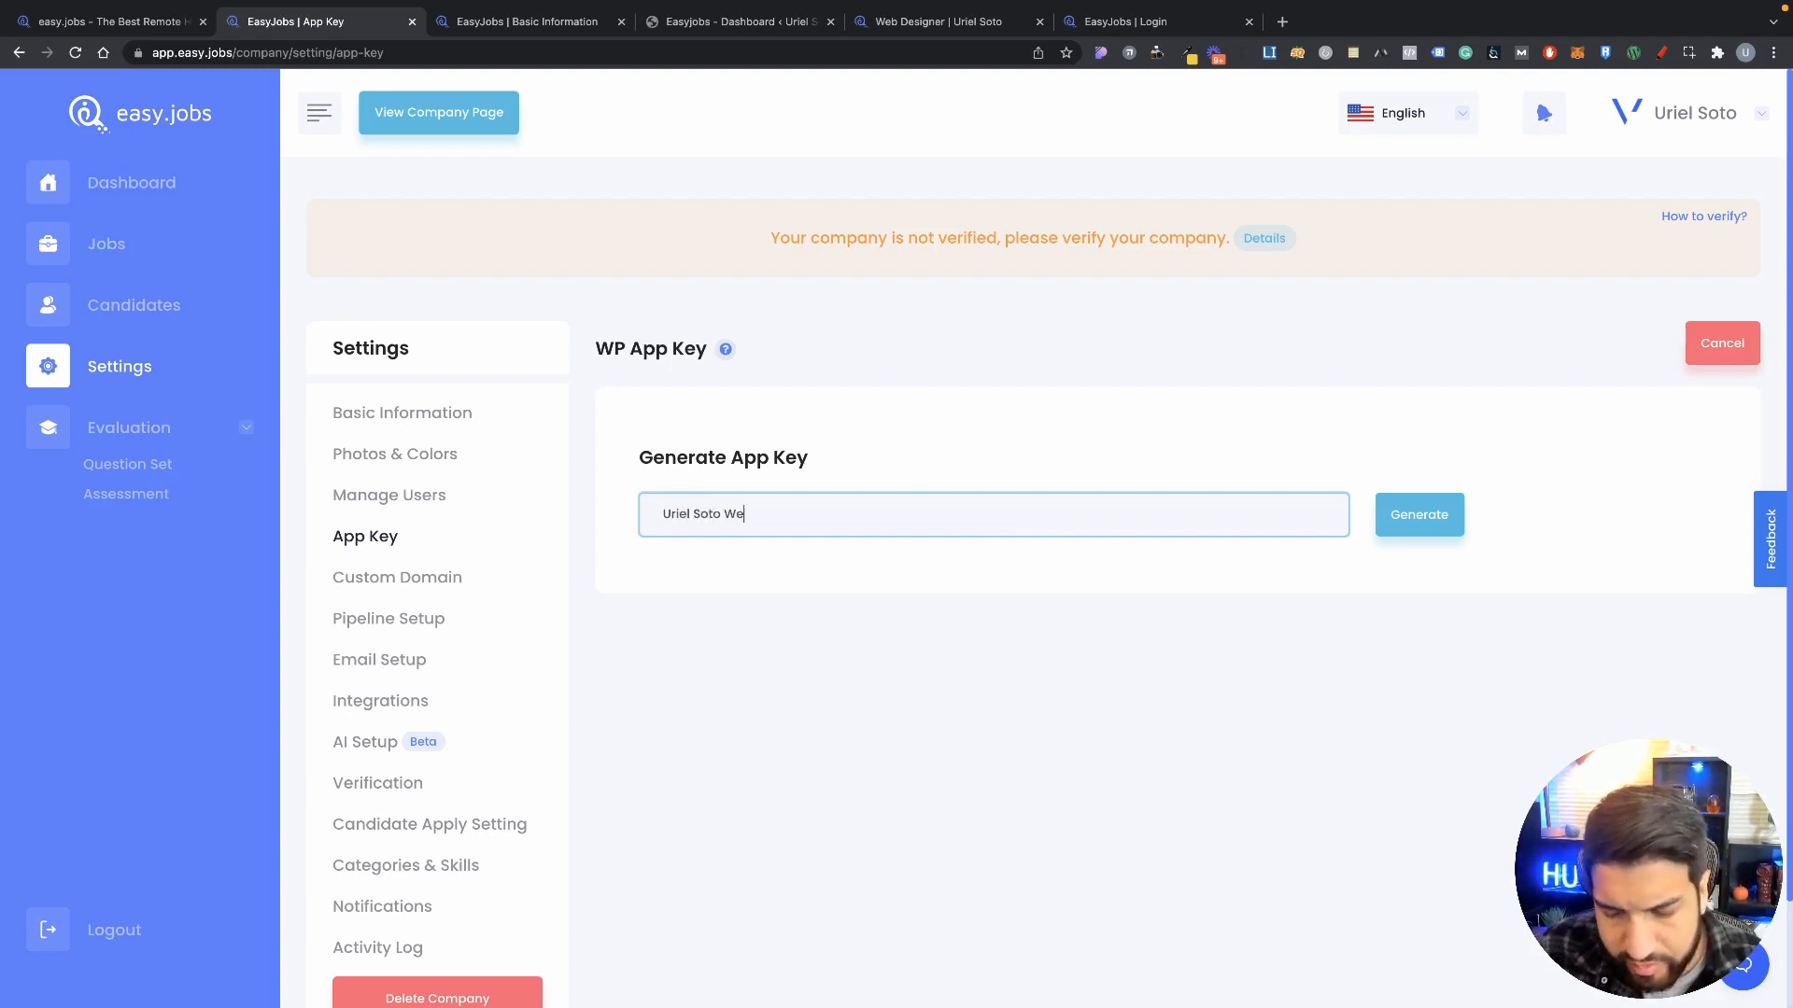
left_click(1383, 527)
left_click_drag(988, 476, 1240, 477)
left_click(1179, 478)
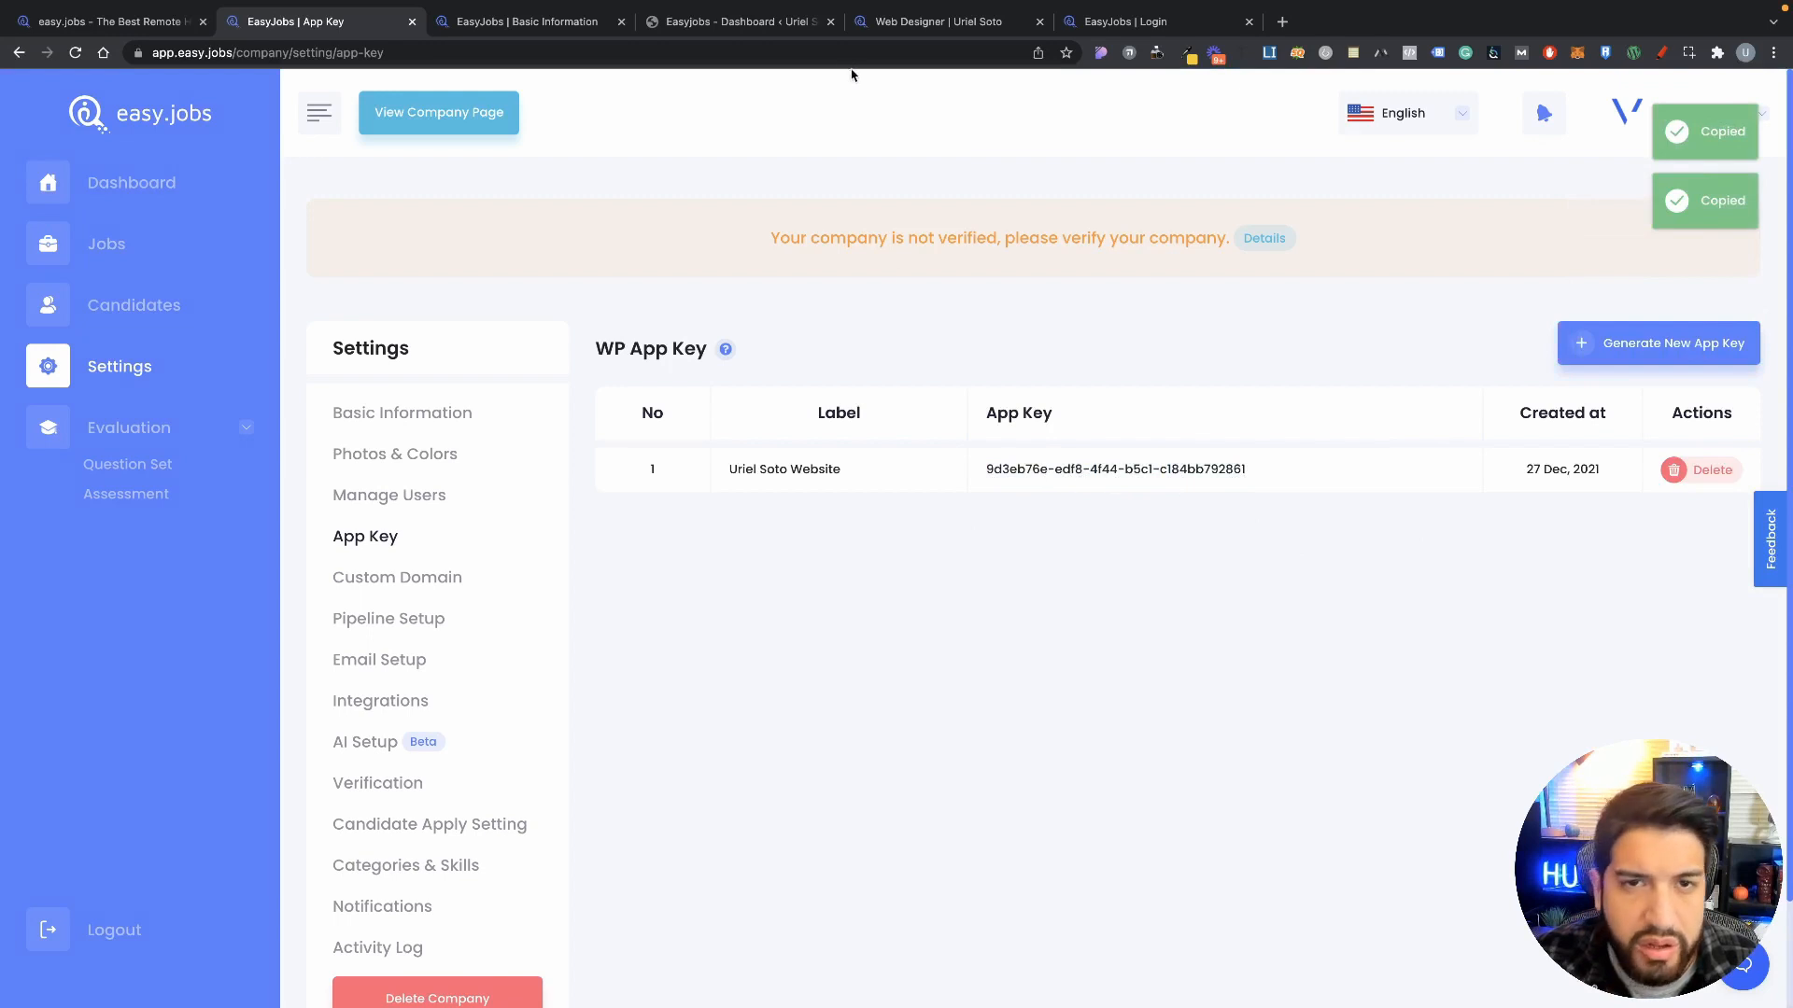
left_click(537, 25)
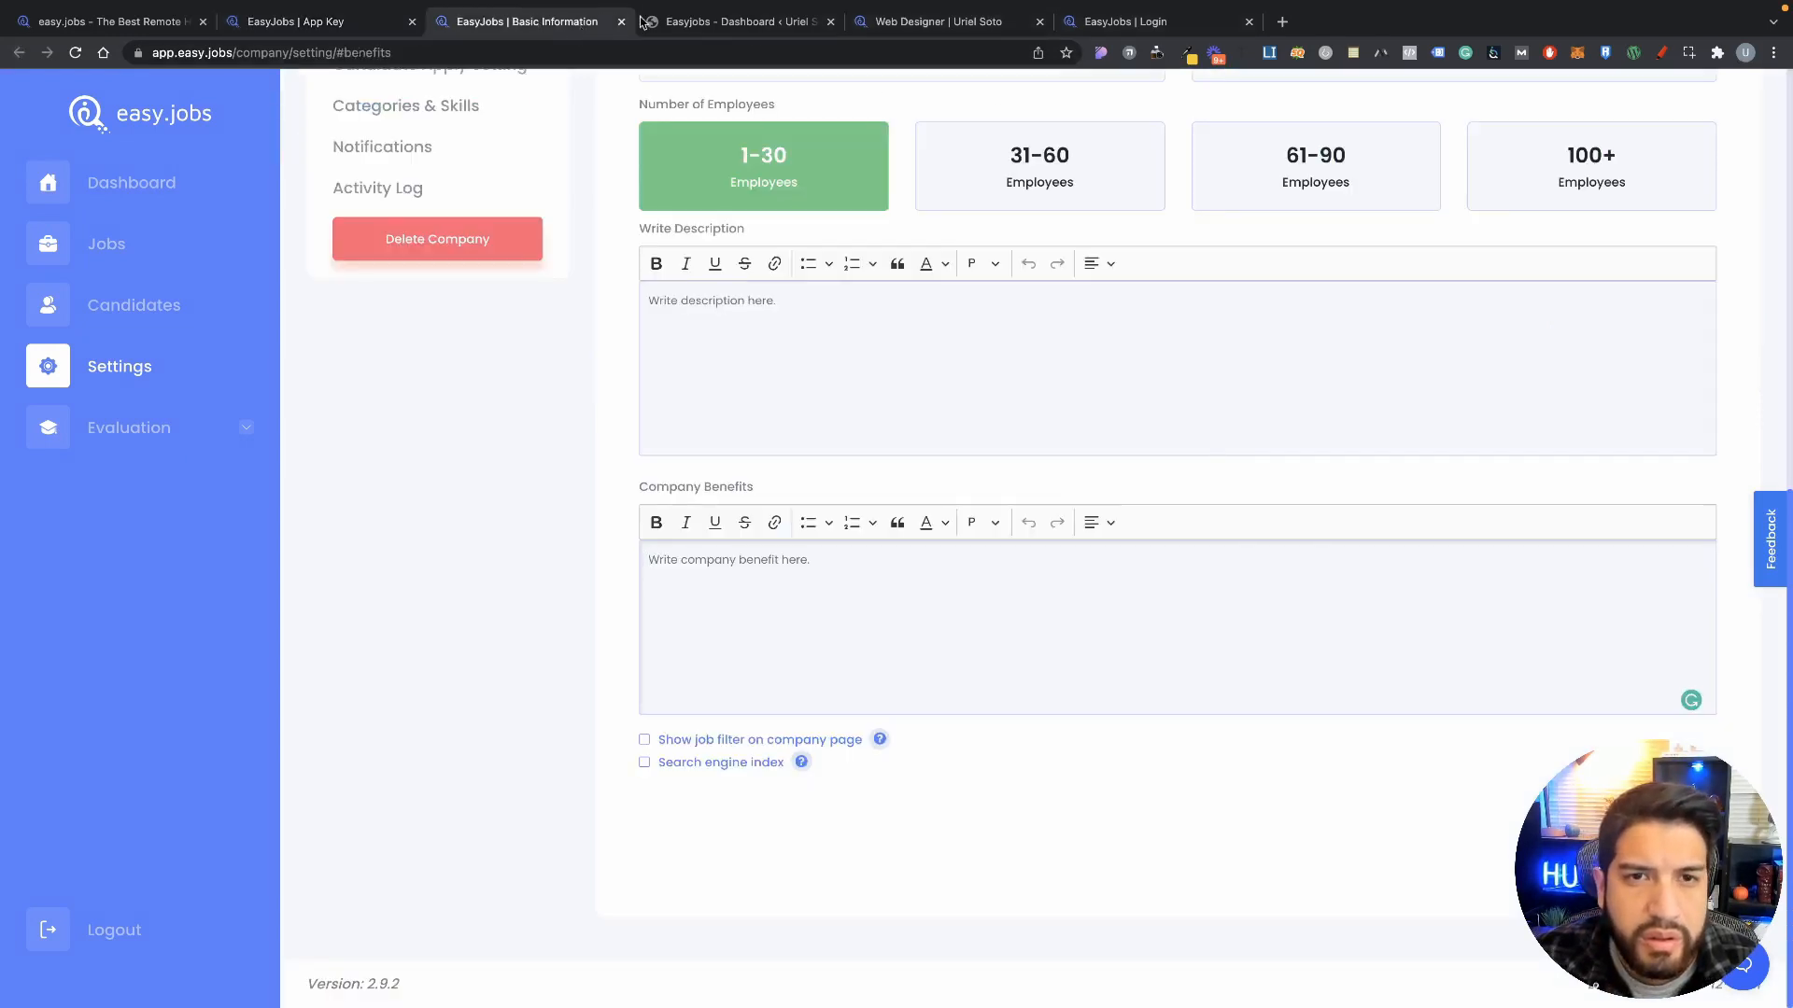
Step: Paste the app key into the WordPress EasyJobs form, connect, and dismiss the success and welcome popups
left_click(827, 18)
left_click(818, 644)
key("super+v")
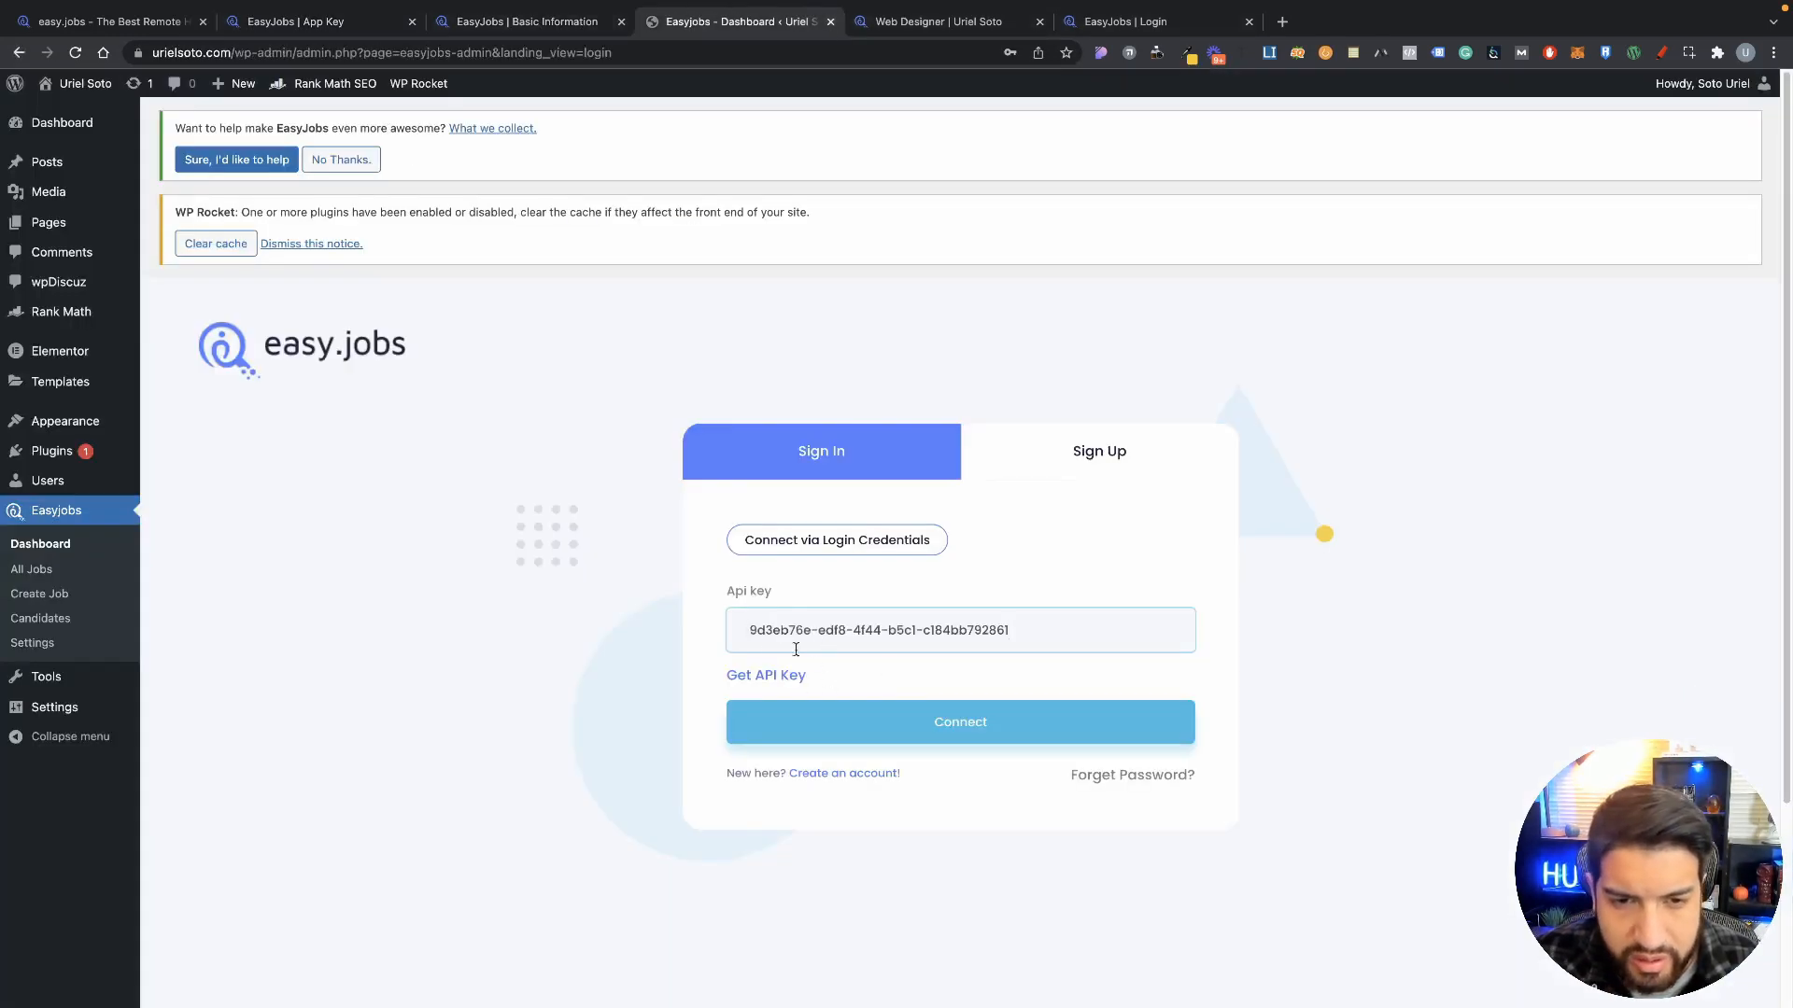
left_click(876, 723)
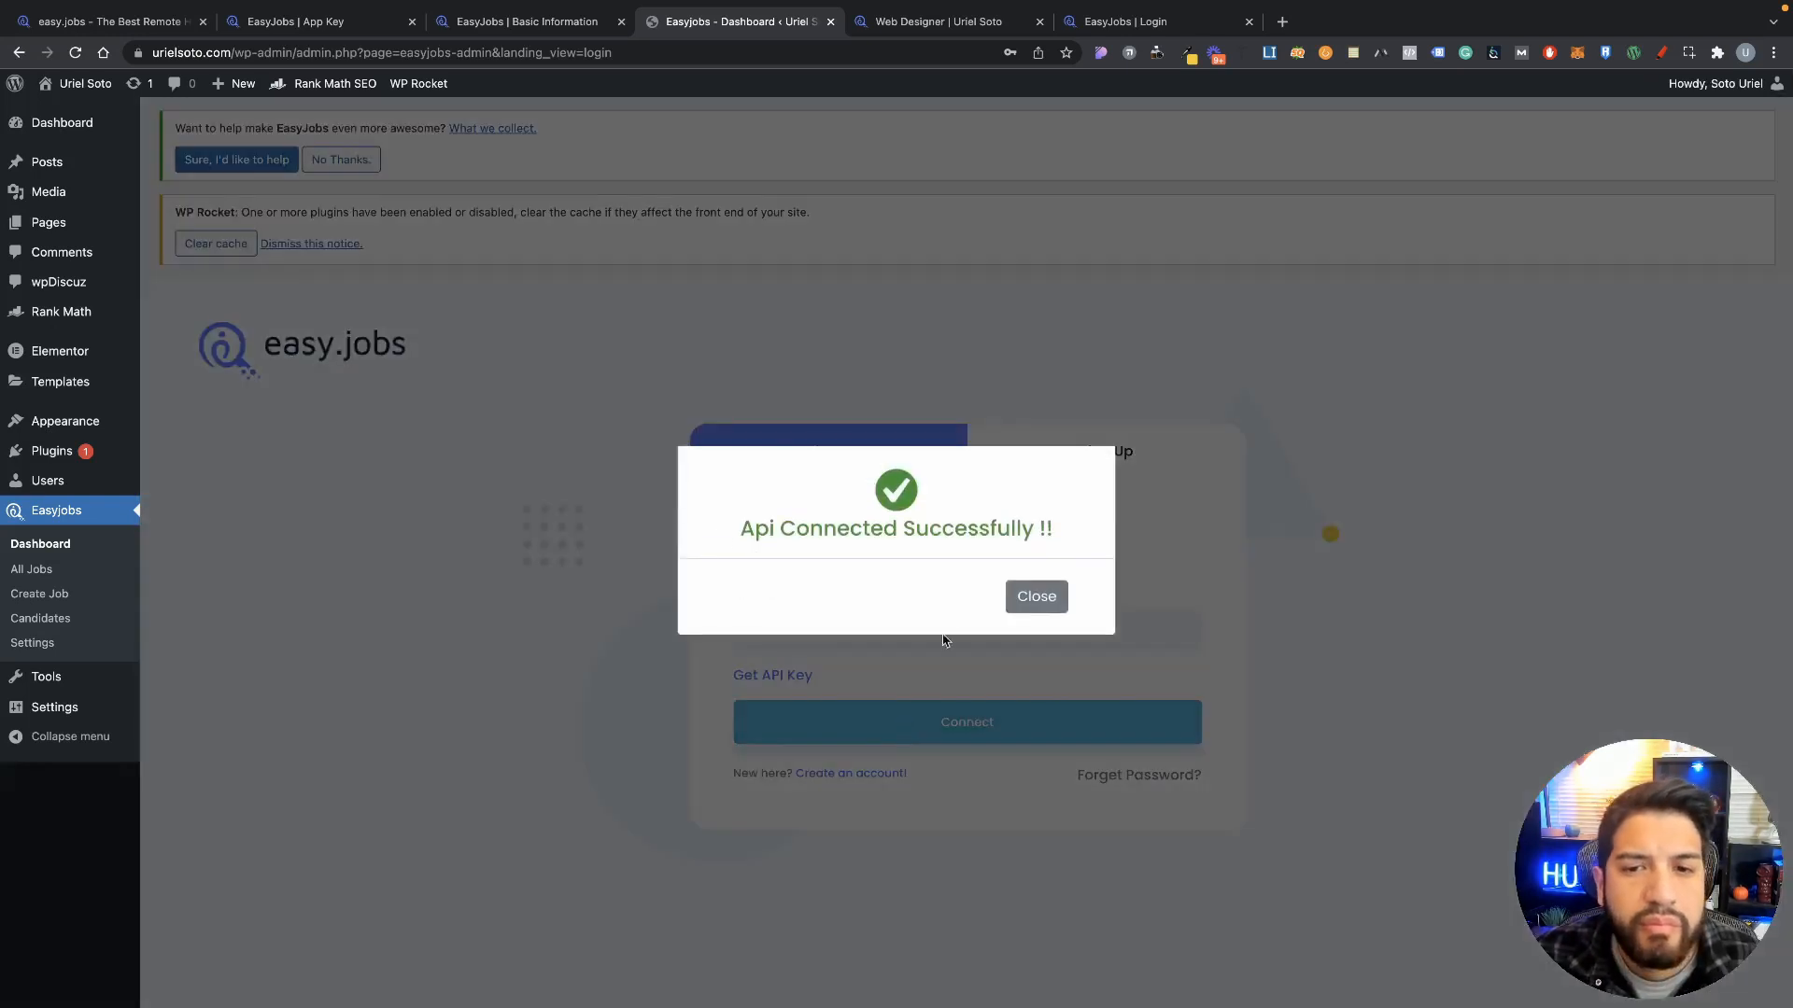
left_click(1037, 598)
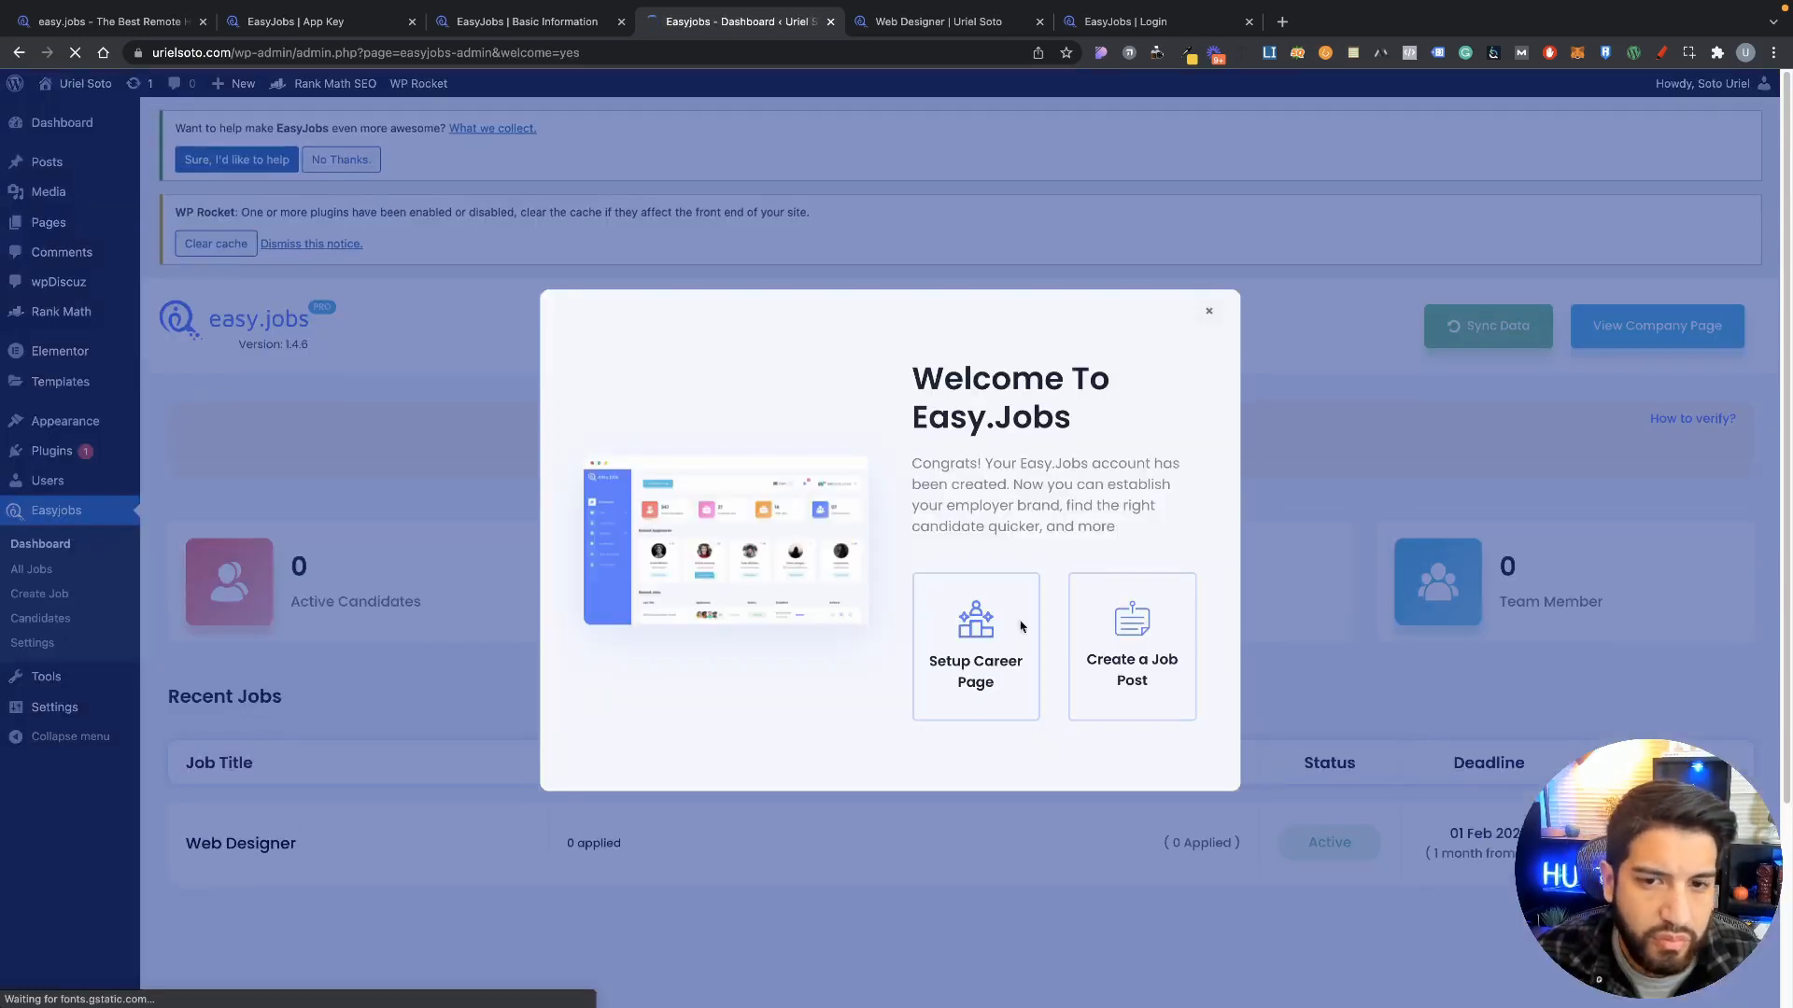
left_click(1211, 316)
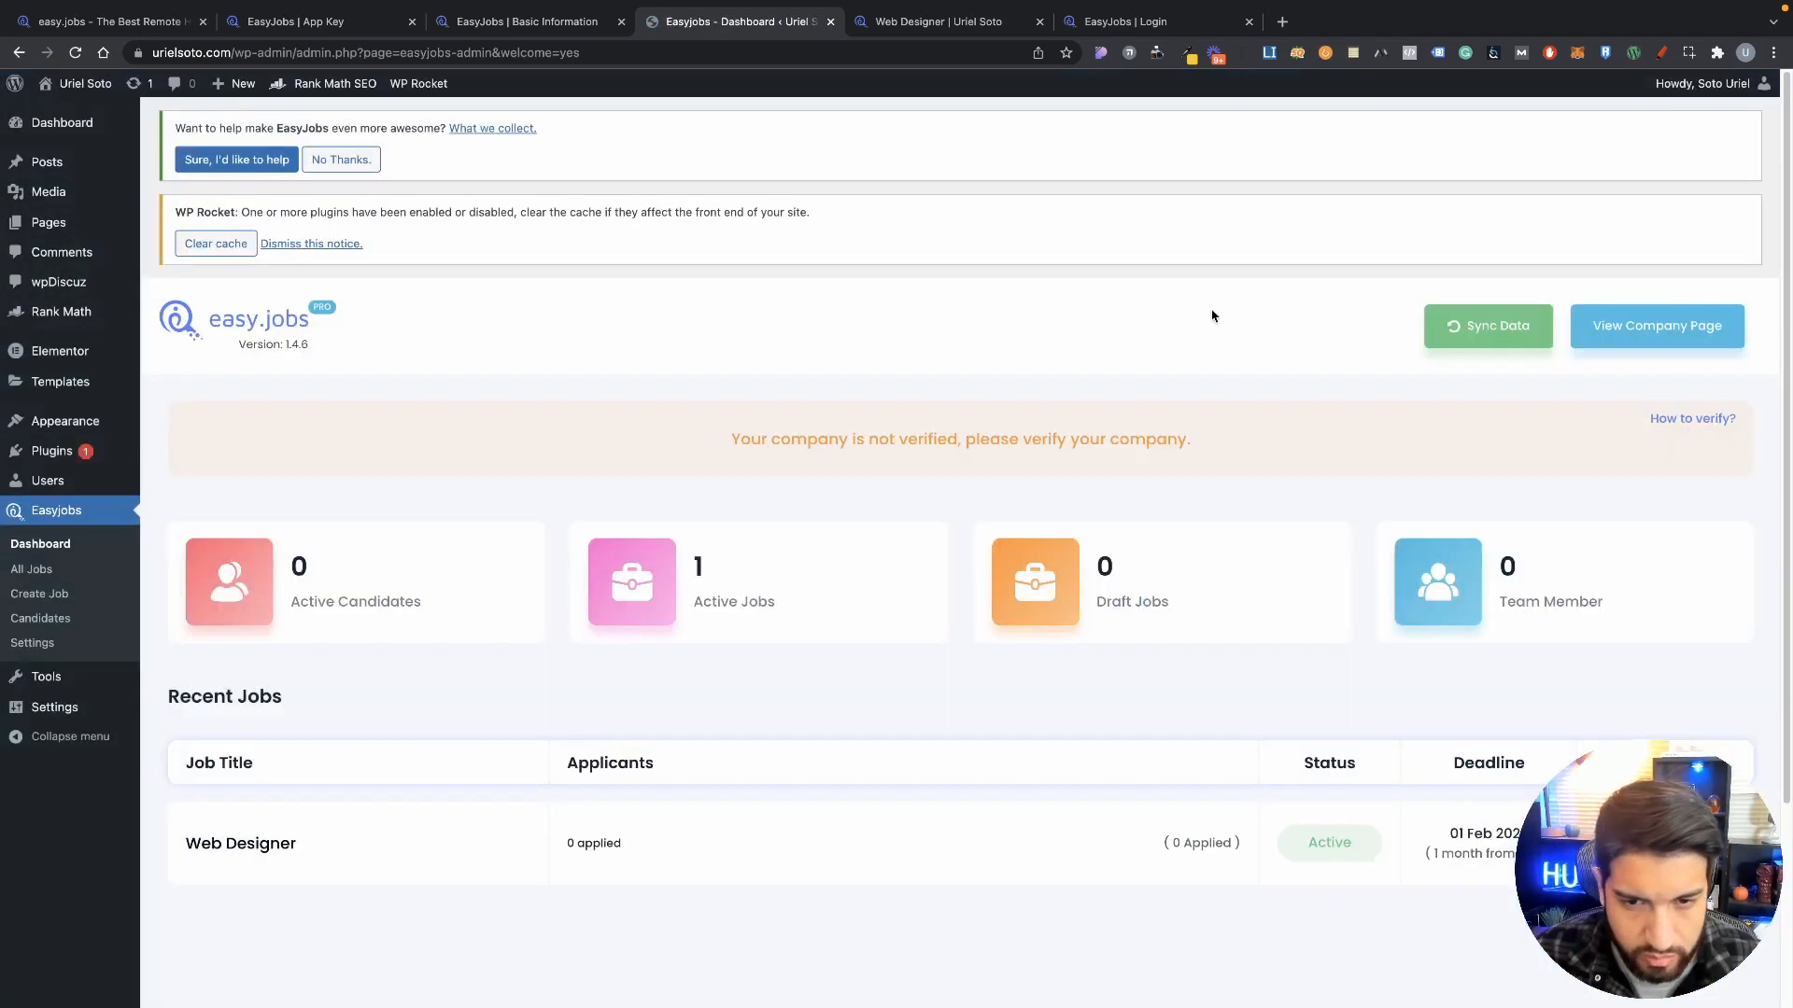
Step: Review the easy.jobs App Key and Basic Information settings pages
scroll(233, 624, "down", 3)
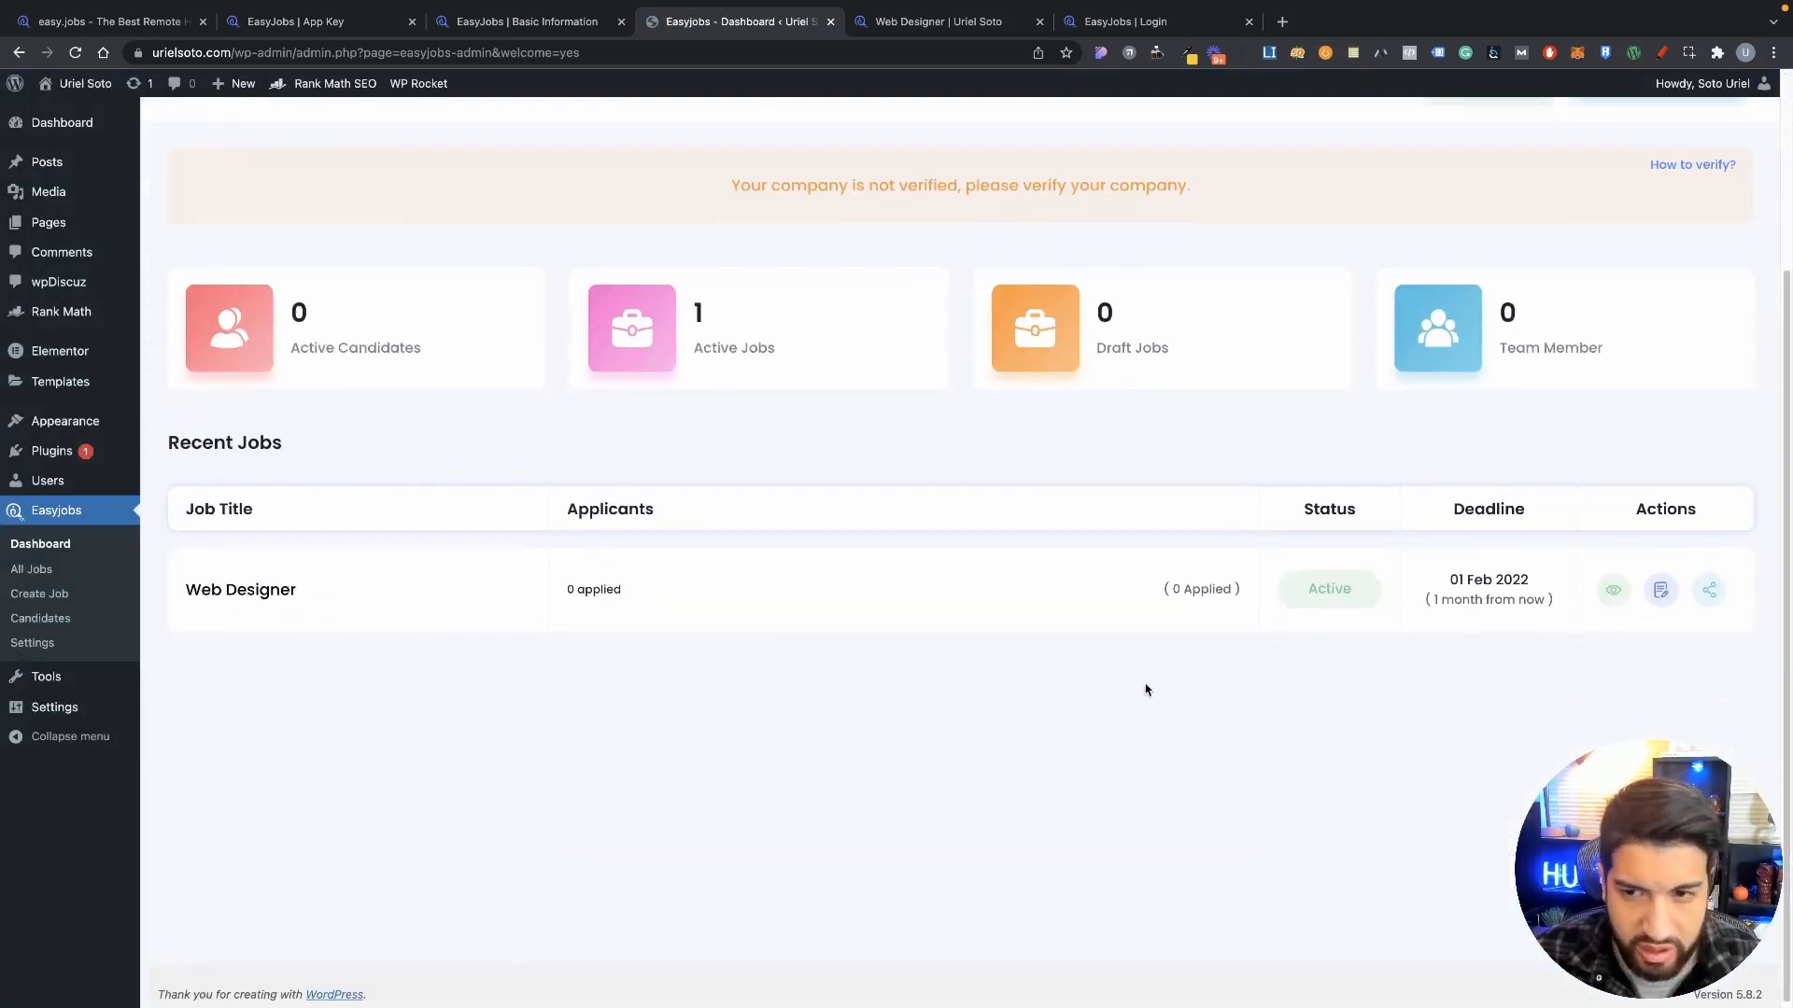
scroll(361, 625, "up", 1)
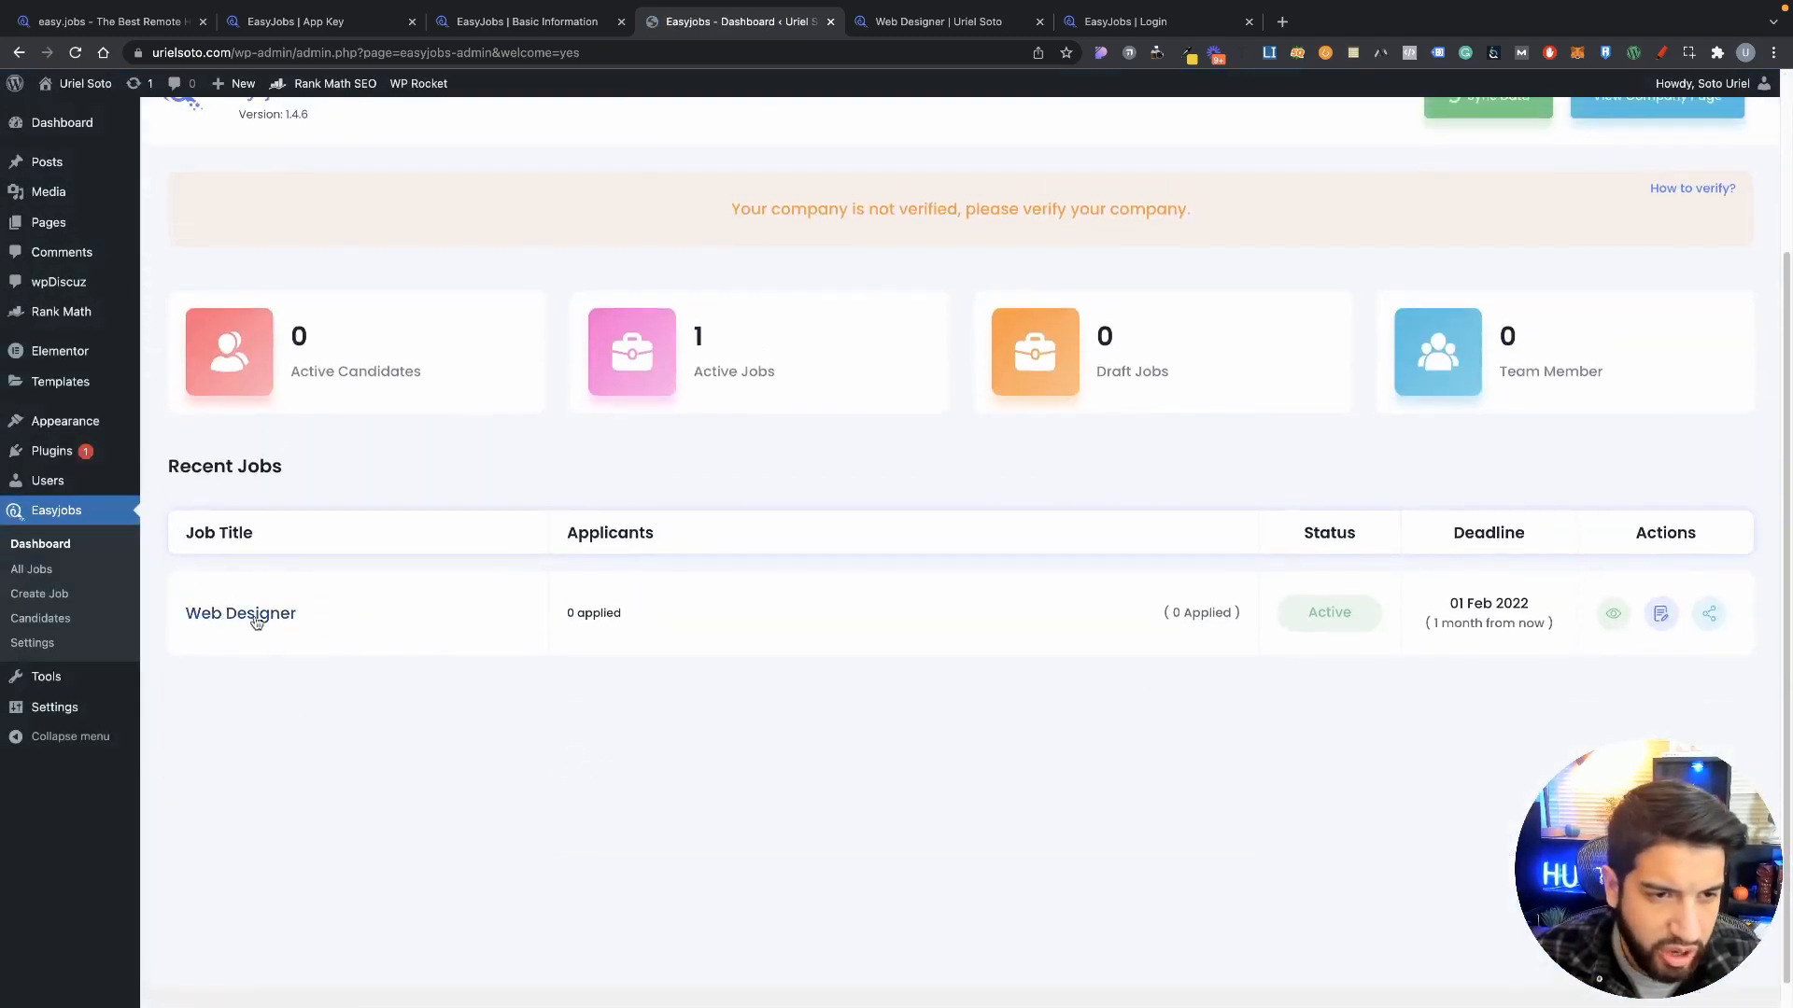
scroll(449, 284, "up", 2)
scroll(788, 624, "down", 2)
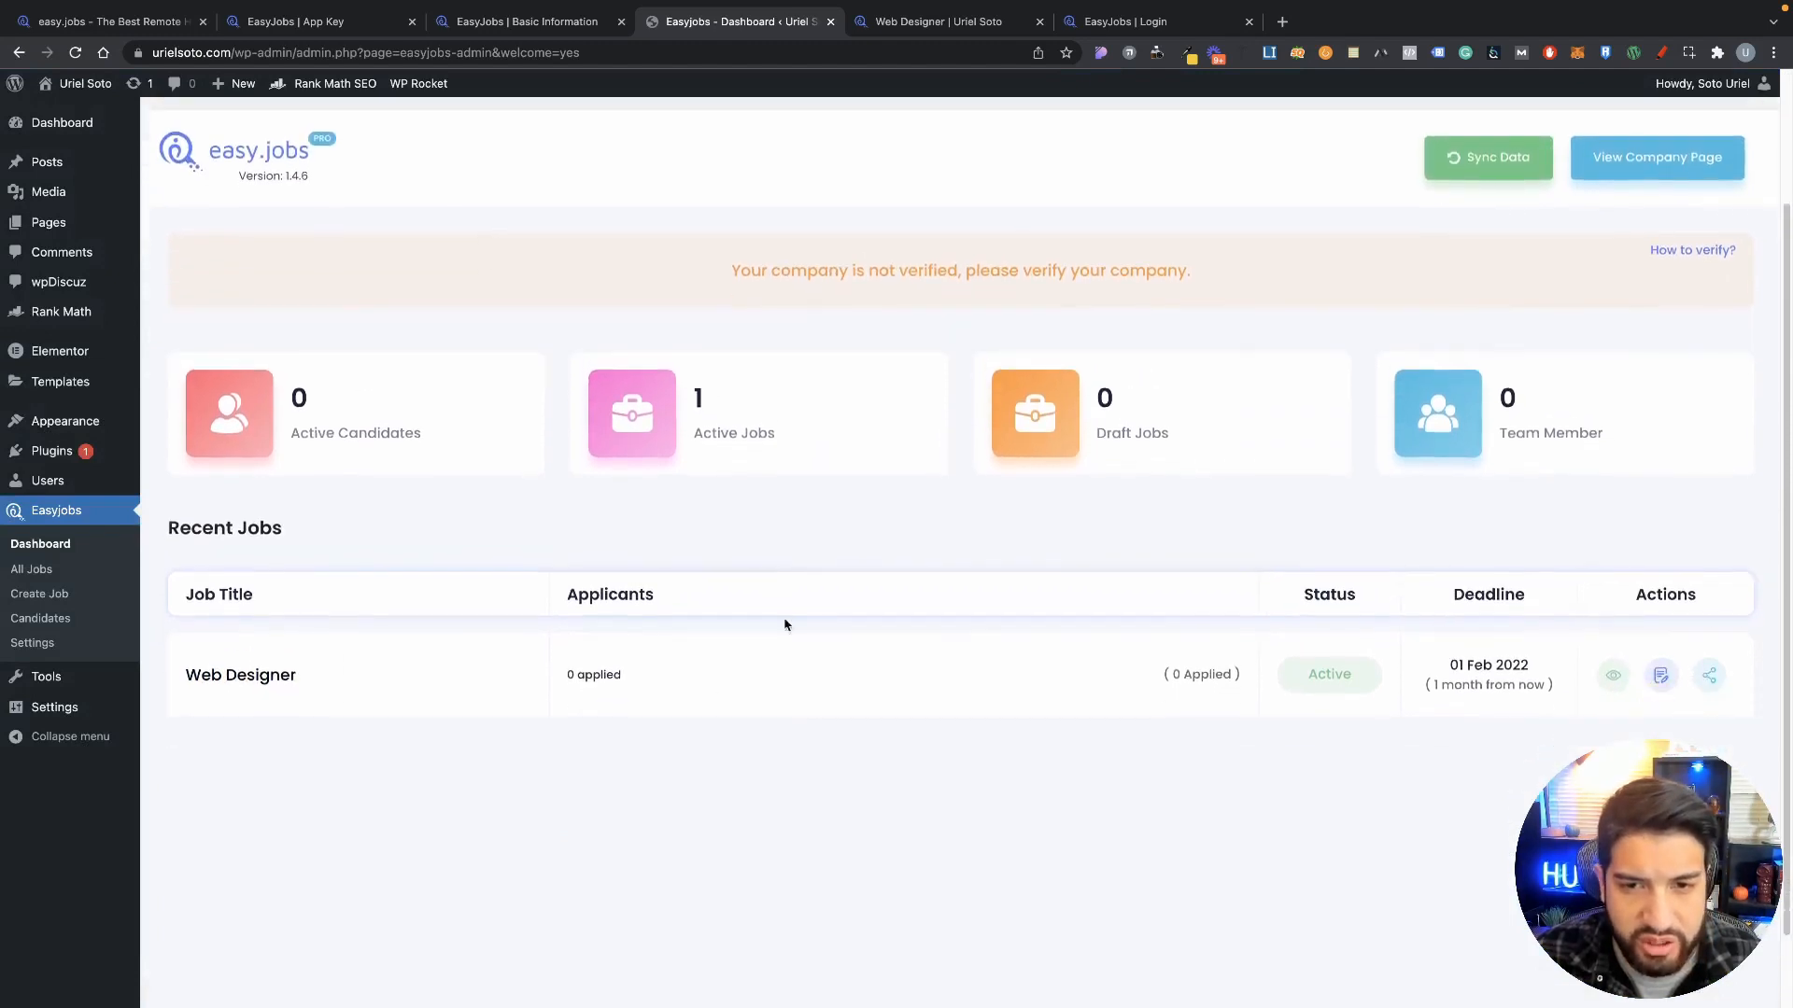
scroll(464, 579, "up", 3)
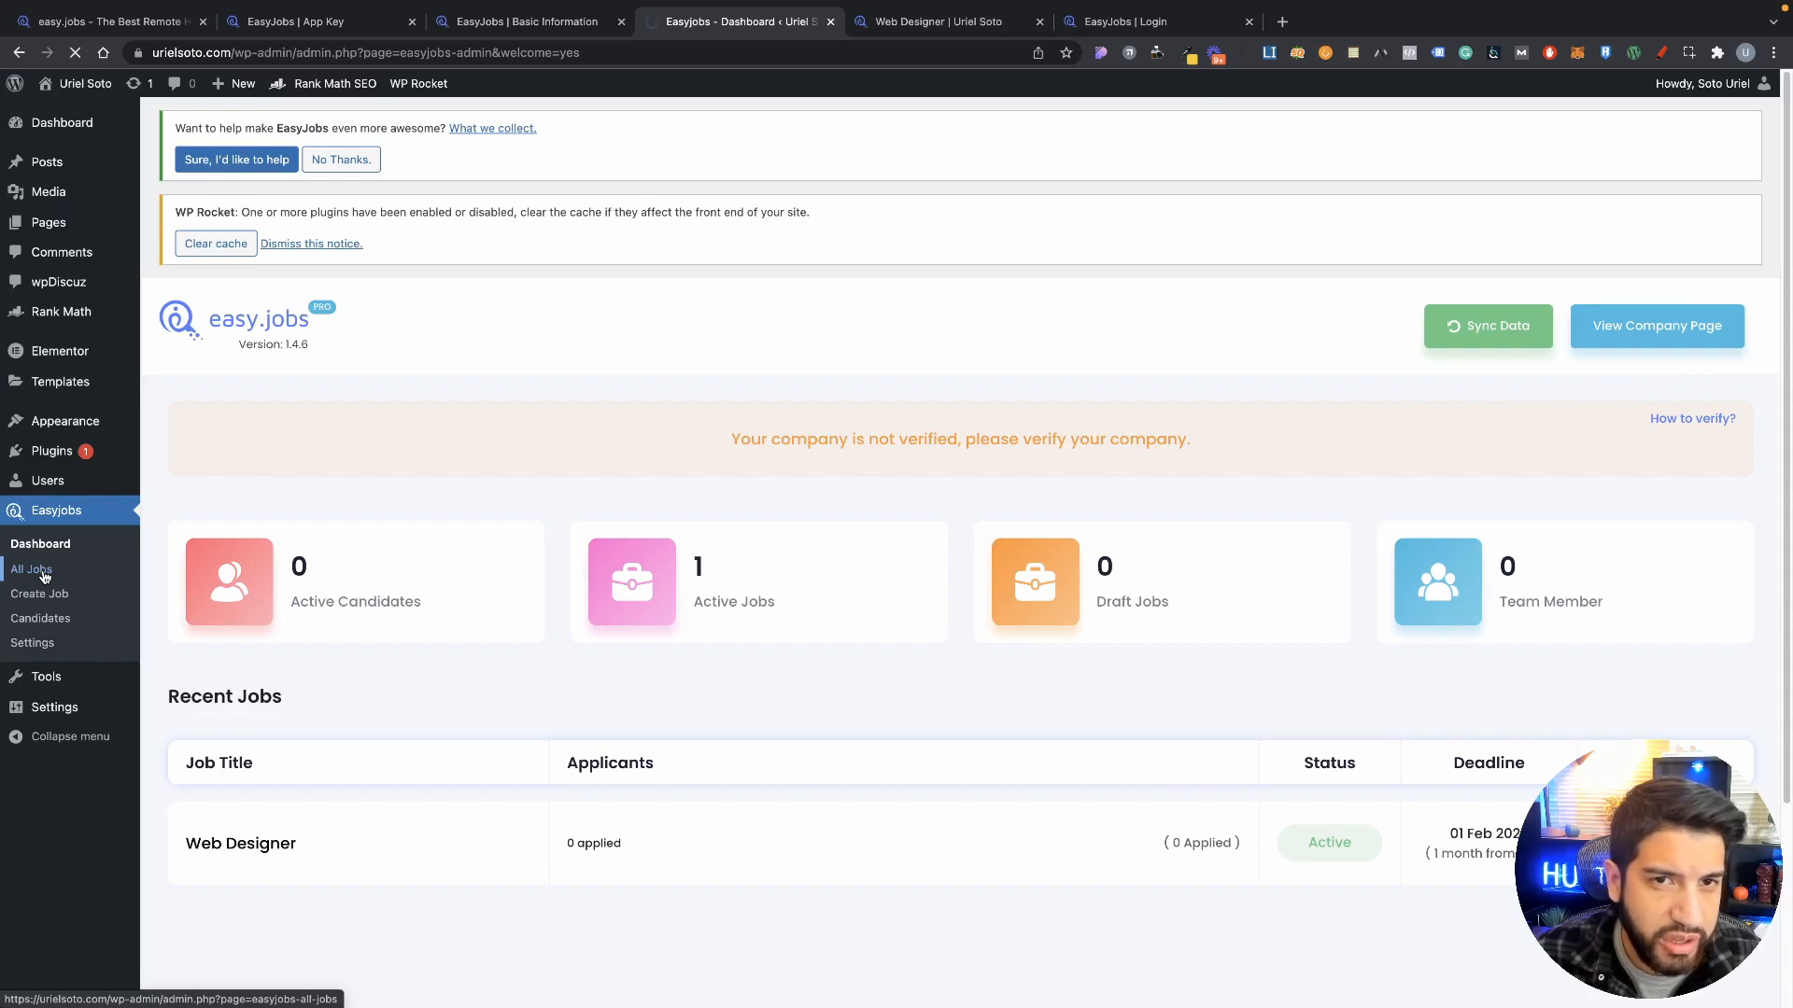
left_click(528, 22)
left_click(343, 21)
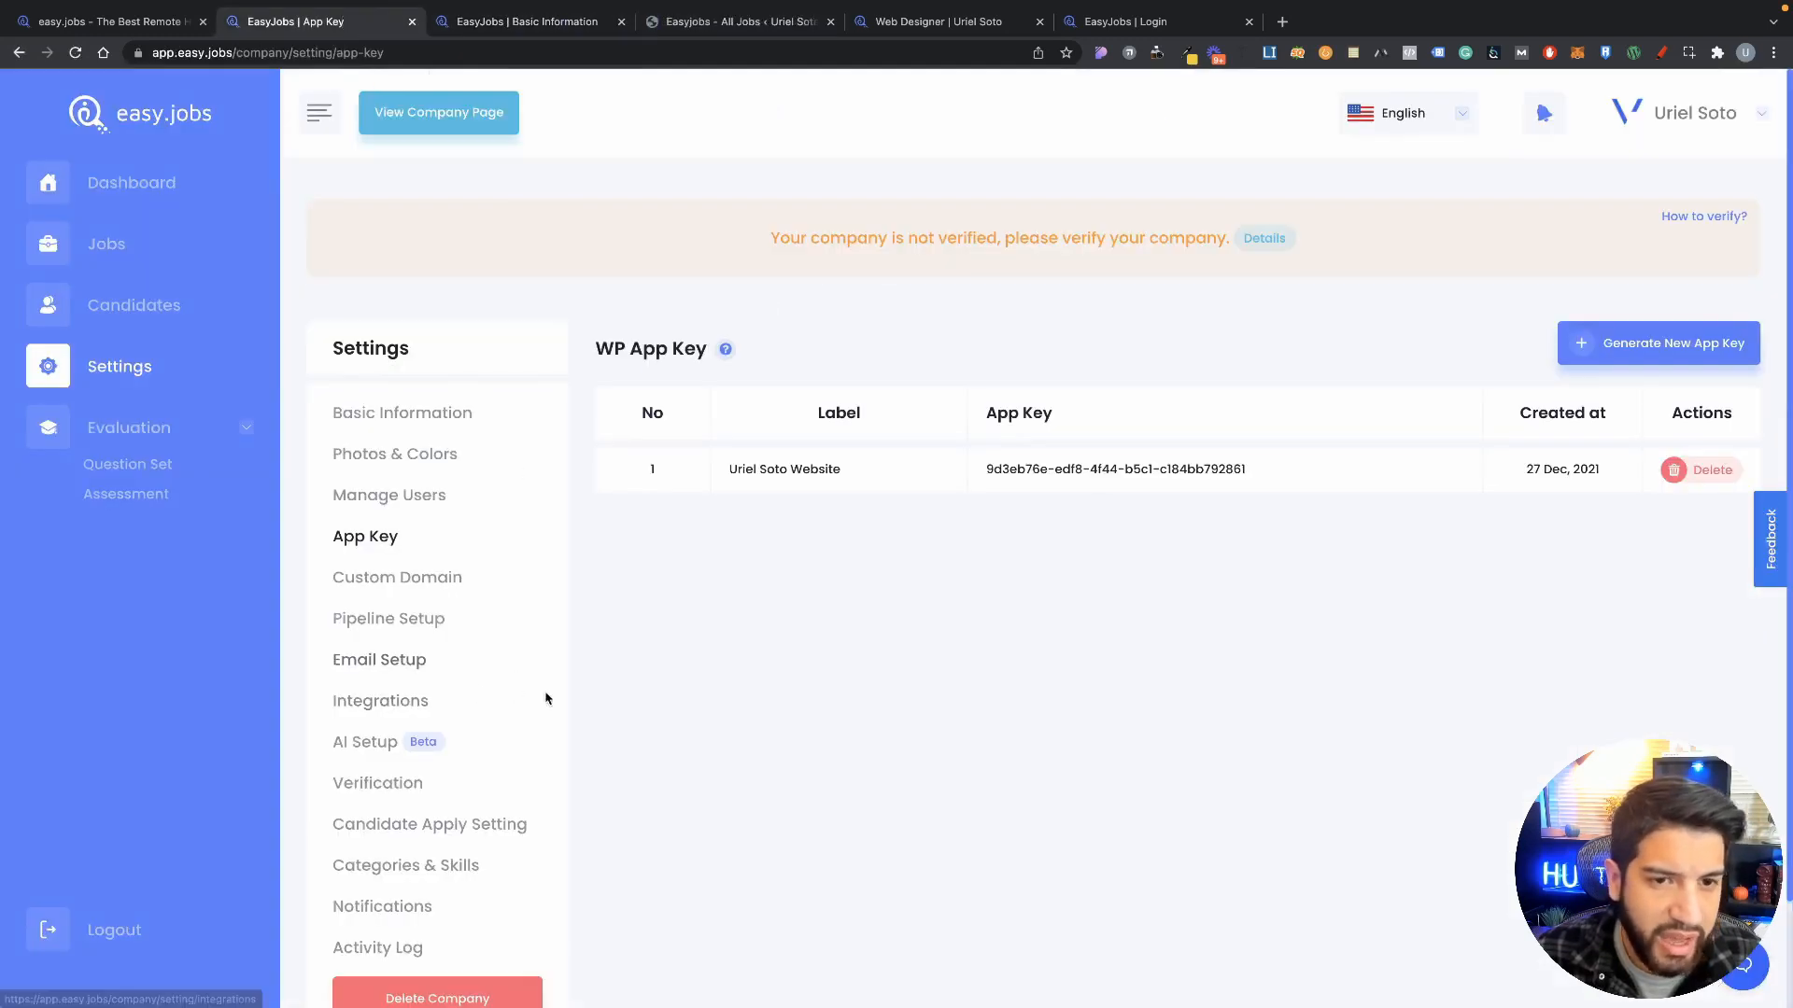
scroll(840, 644, "down", 3)
scroll(504, 585, "up", 3)
scroll(803, 652, "down", 3)
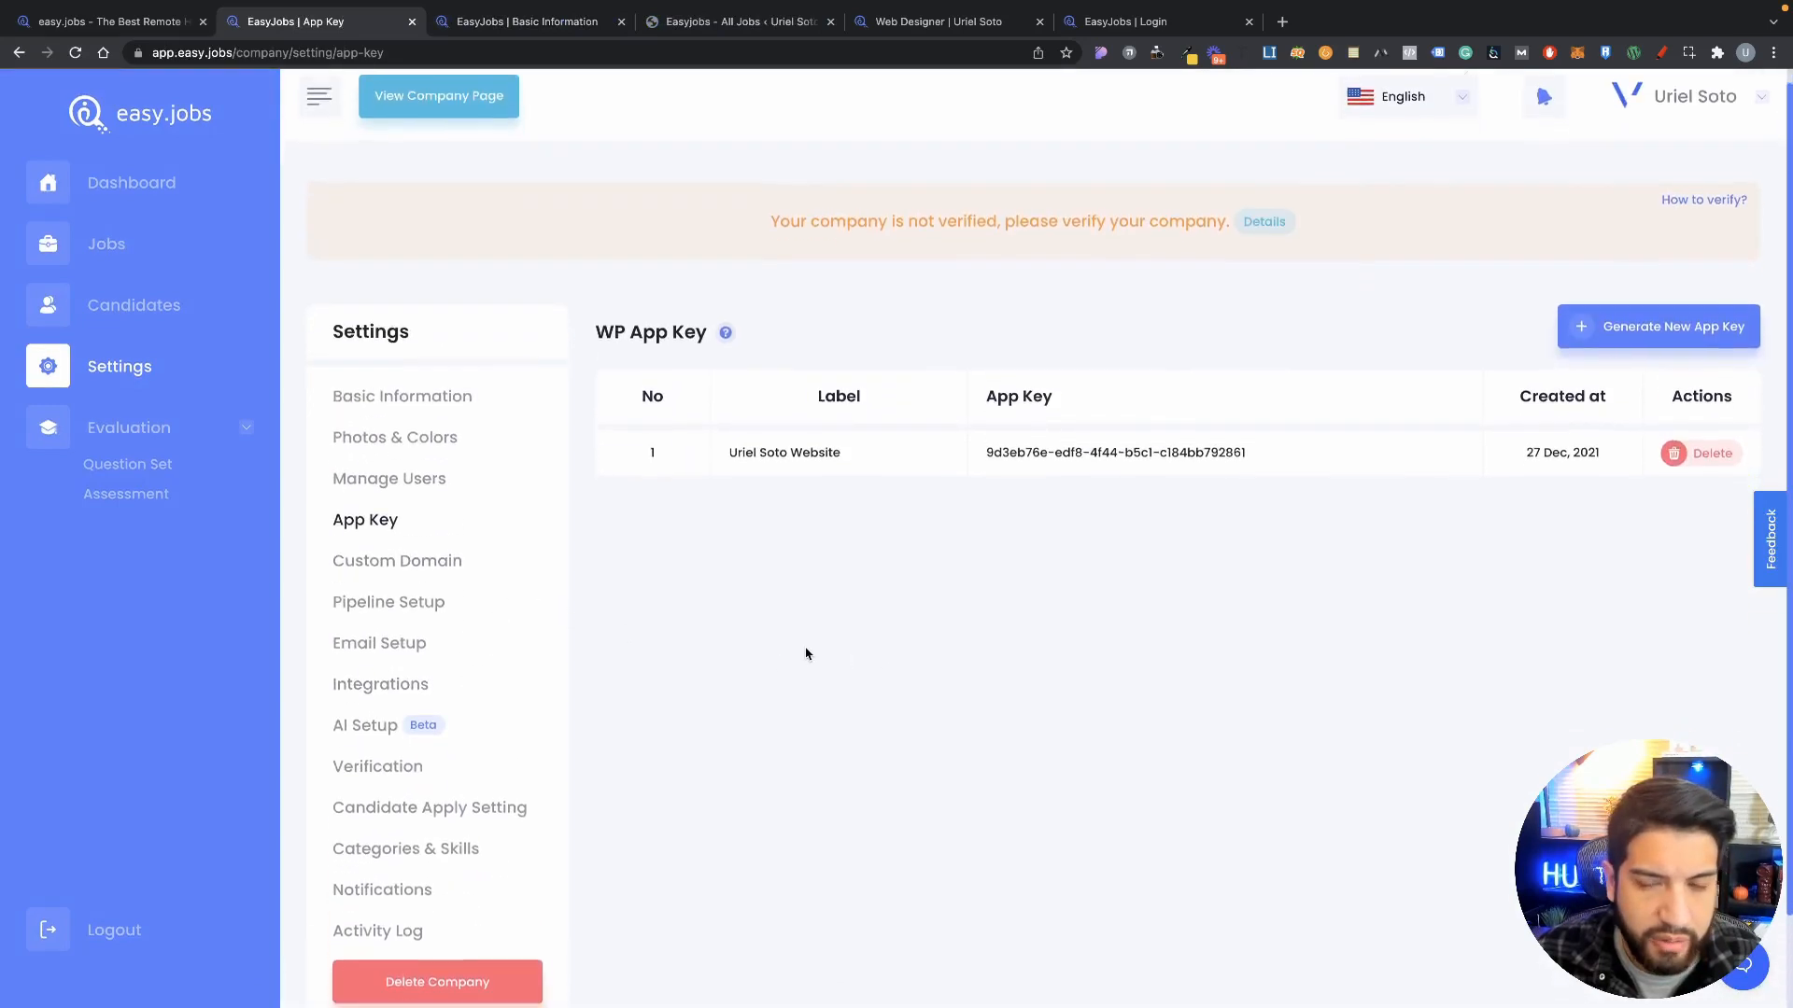
left_click(534, 22)
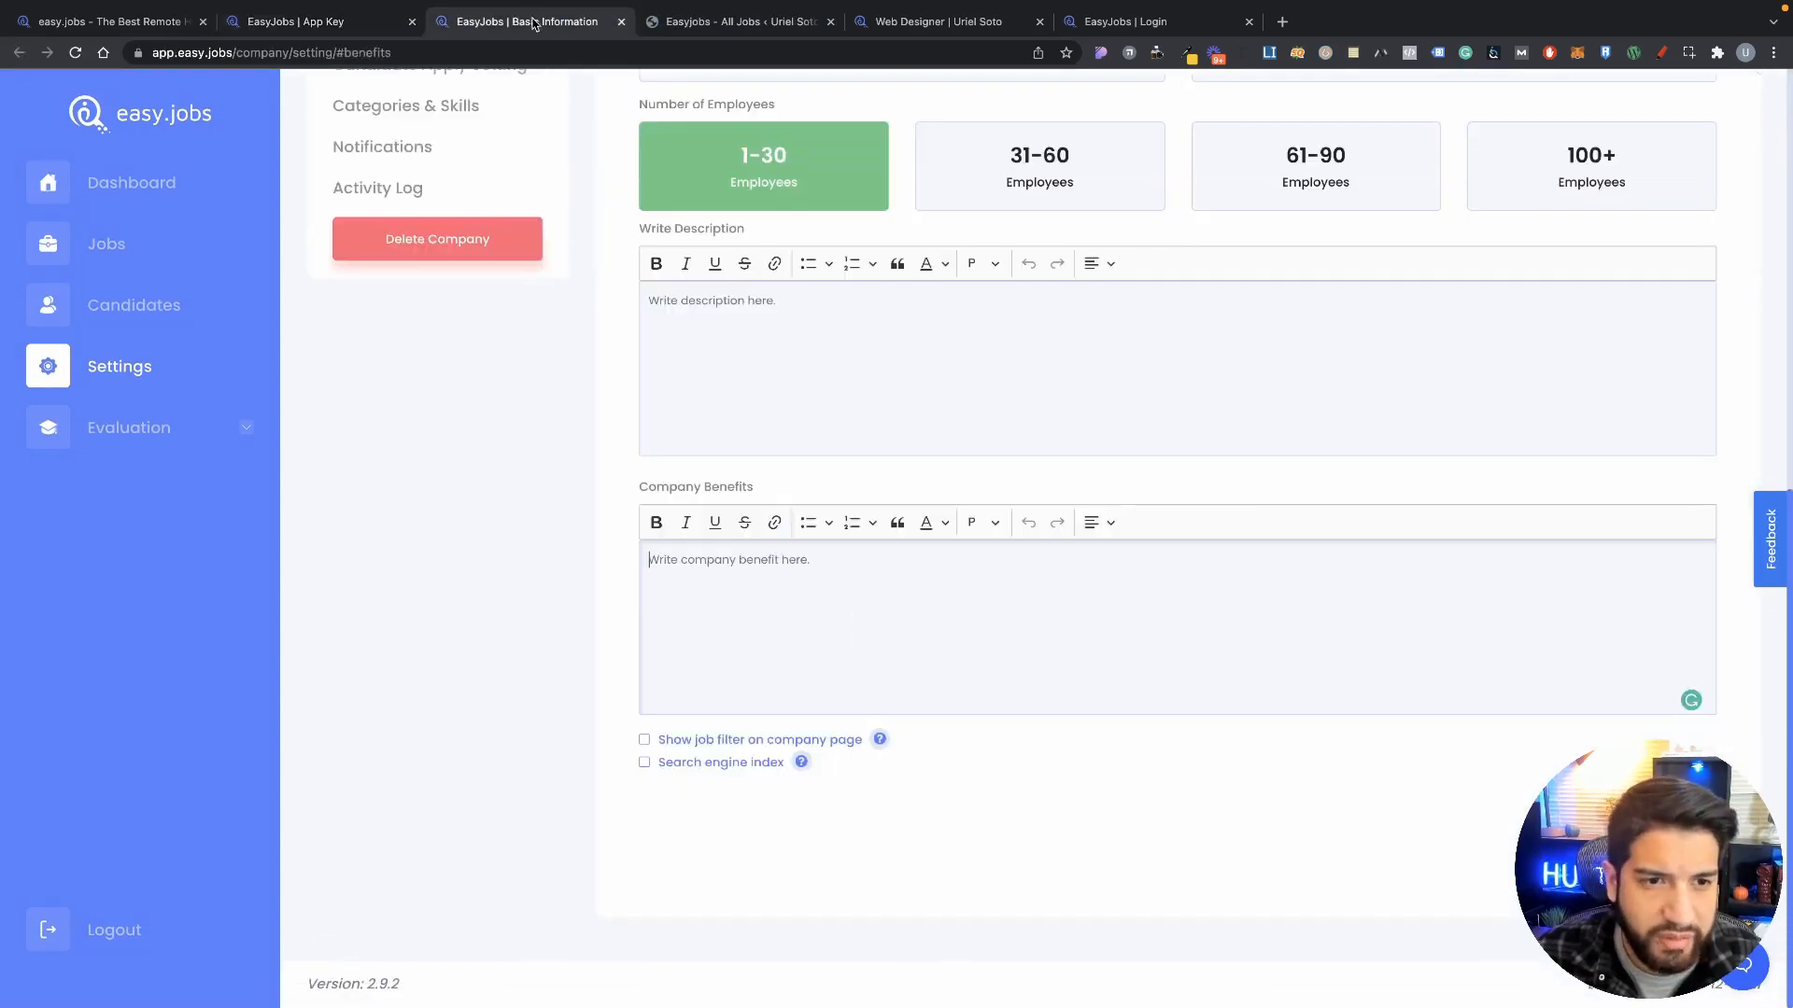
Step: In WordPress, browse Easyjobs All Jobs, Create Job and Candidates, then view the public Web Designer job
left_click(744, 21)
scroll(695, 636, "down", 1)
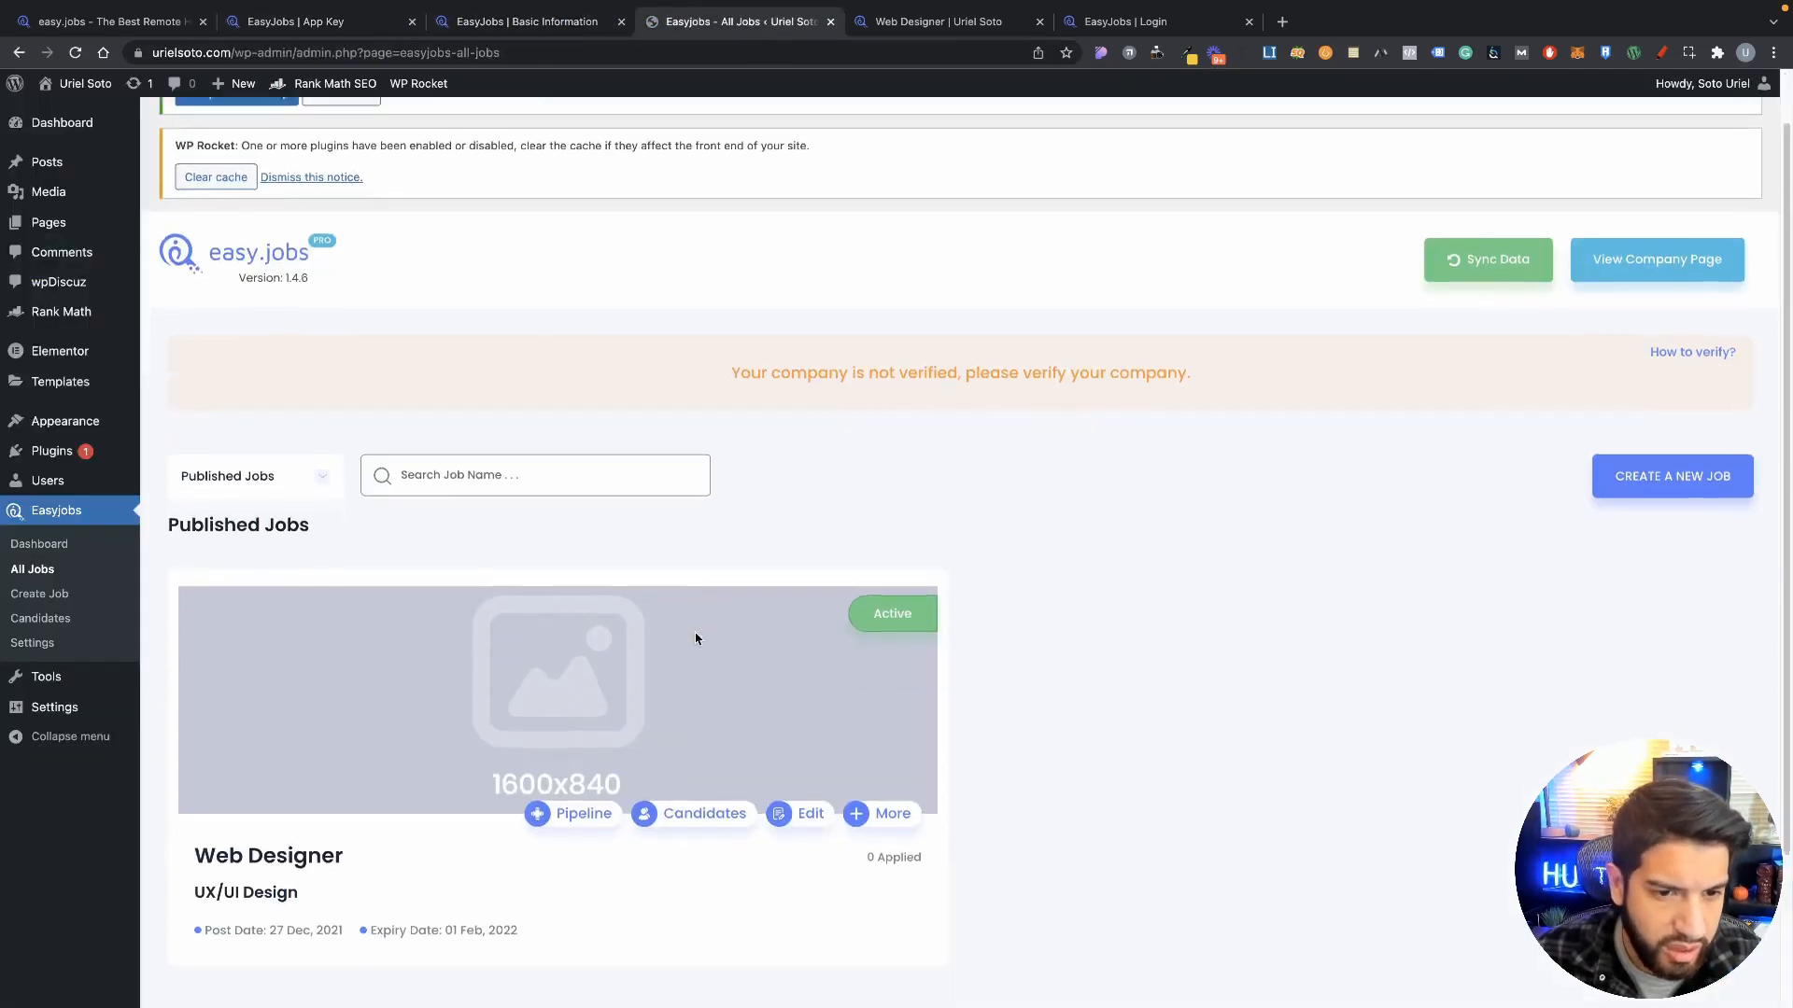
scroll(990, 700, "up", 2)
left_click(67, 593)
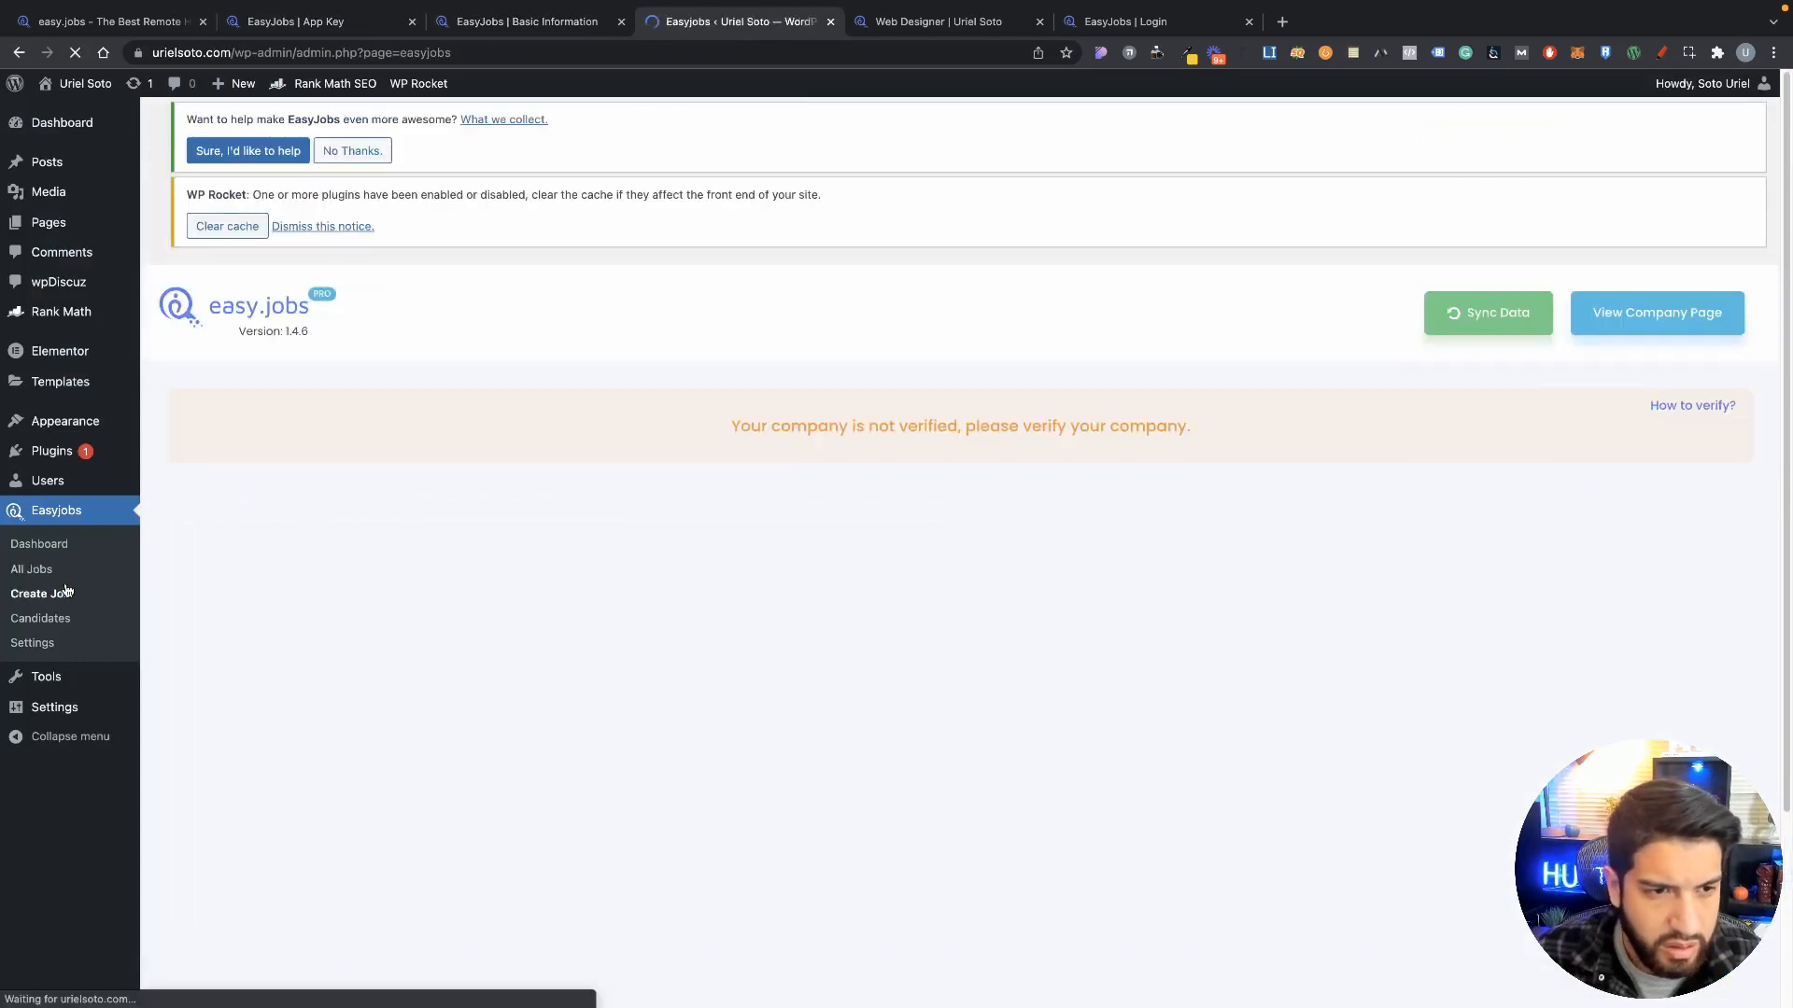
scroll(560, 666, "down", 5)
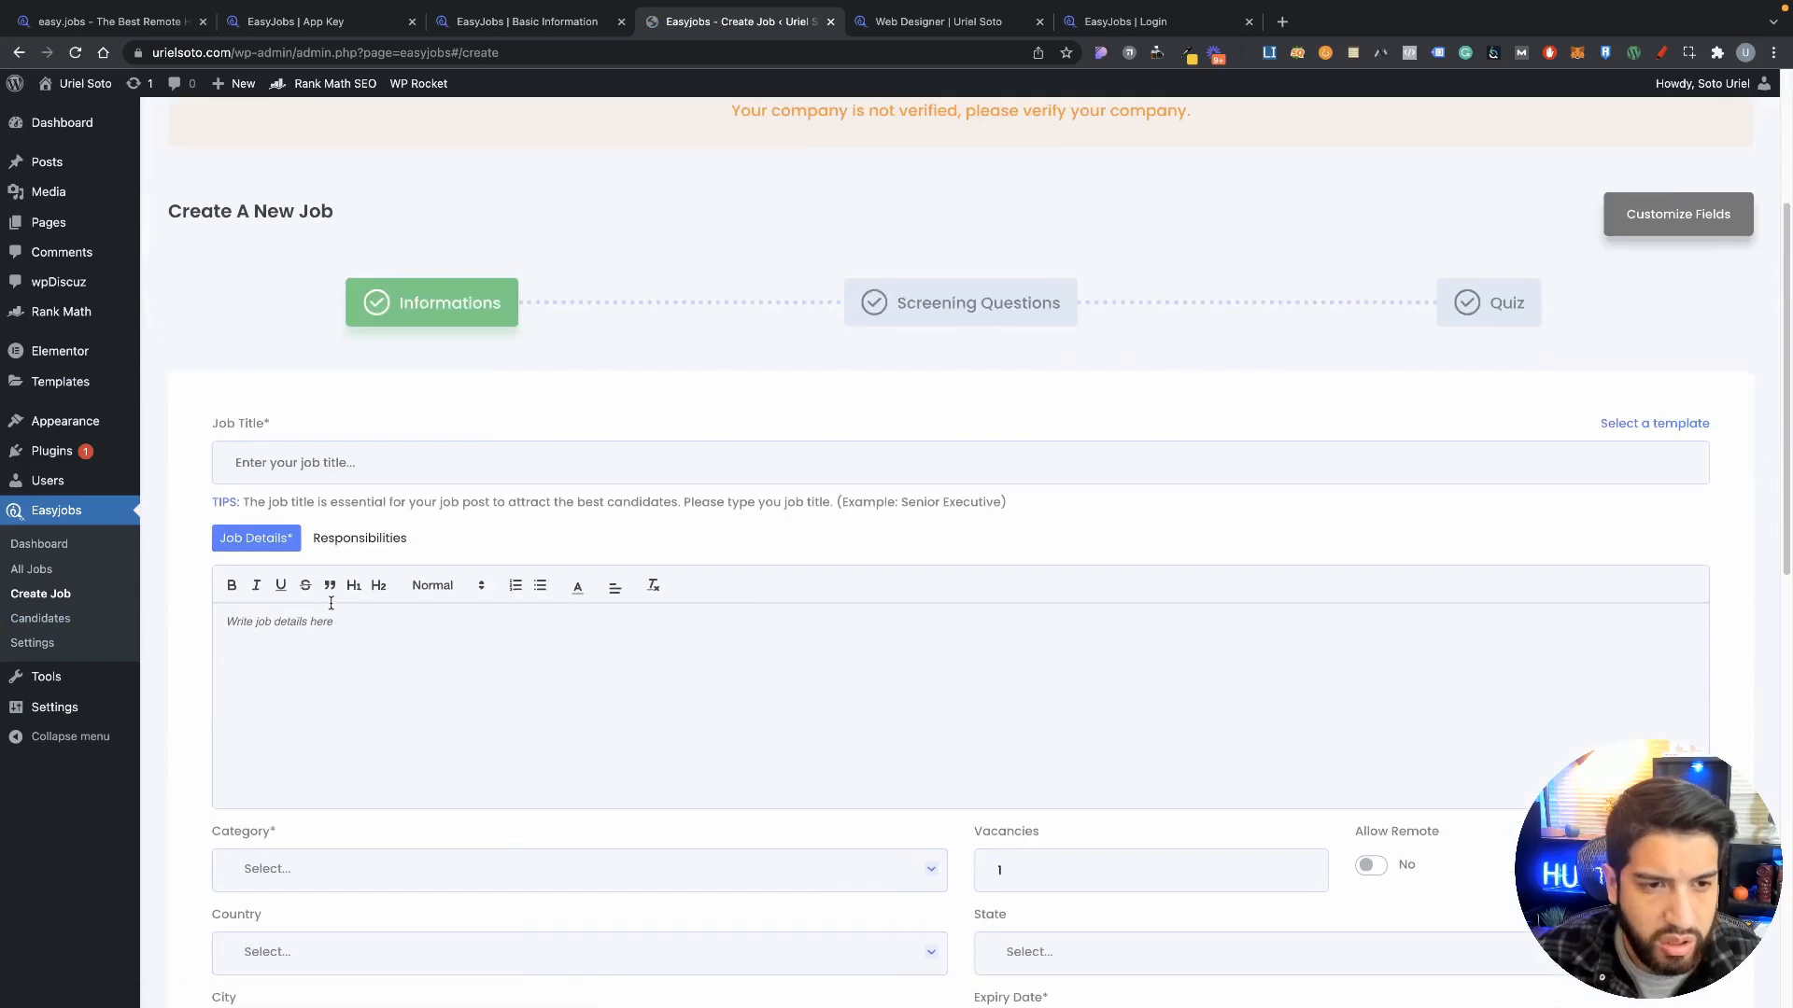
scroll(560, 666, "down", 4)
left_click(40, 619)
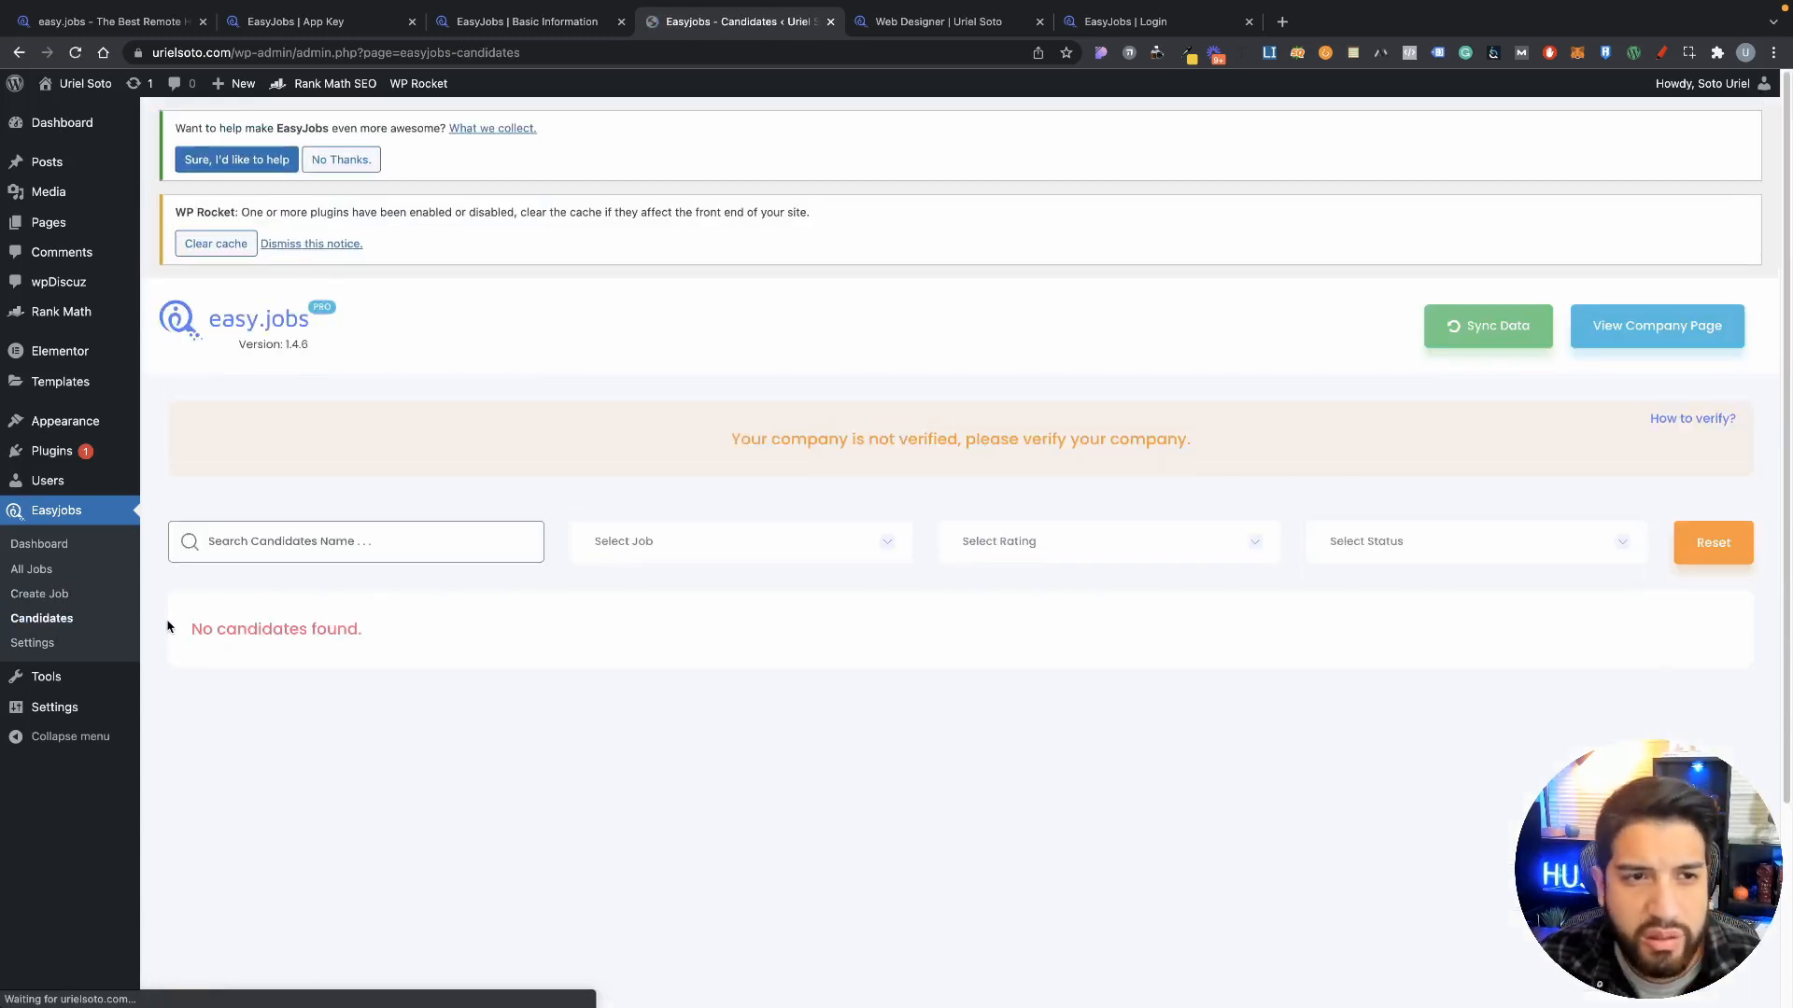
left_click_drag(256, 46, 195, 70)
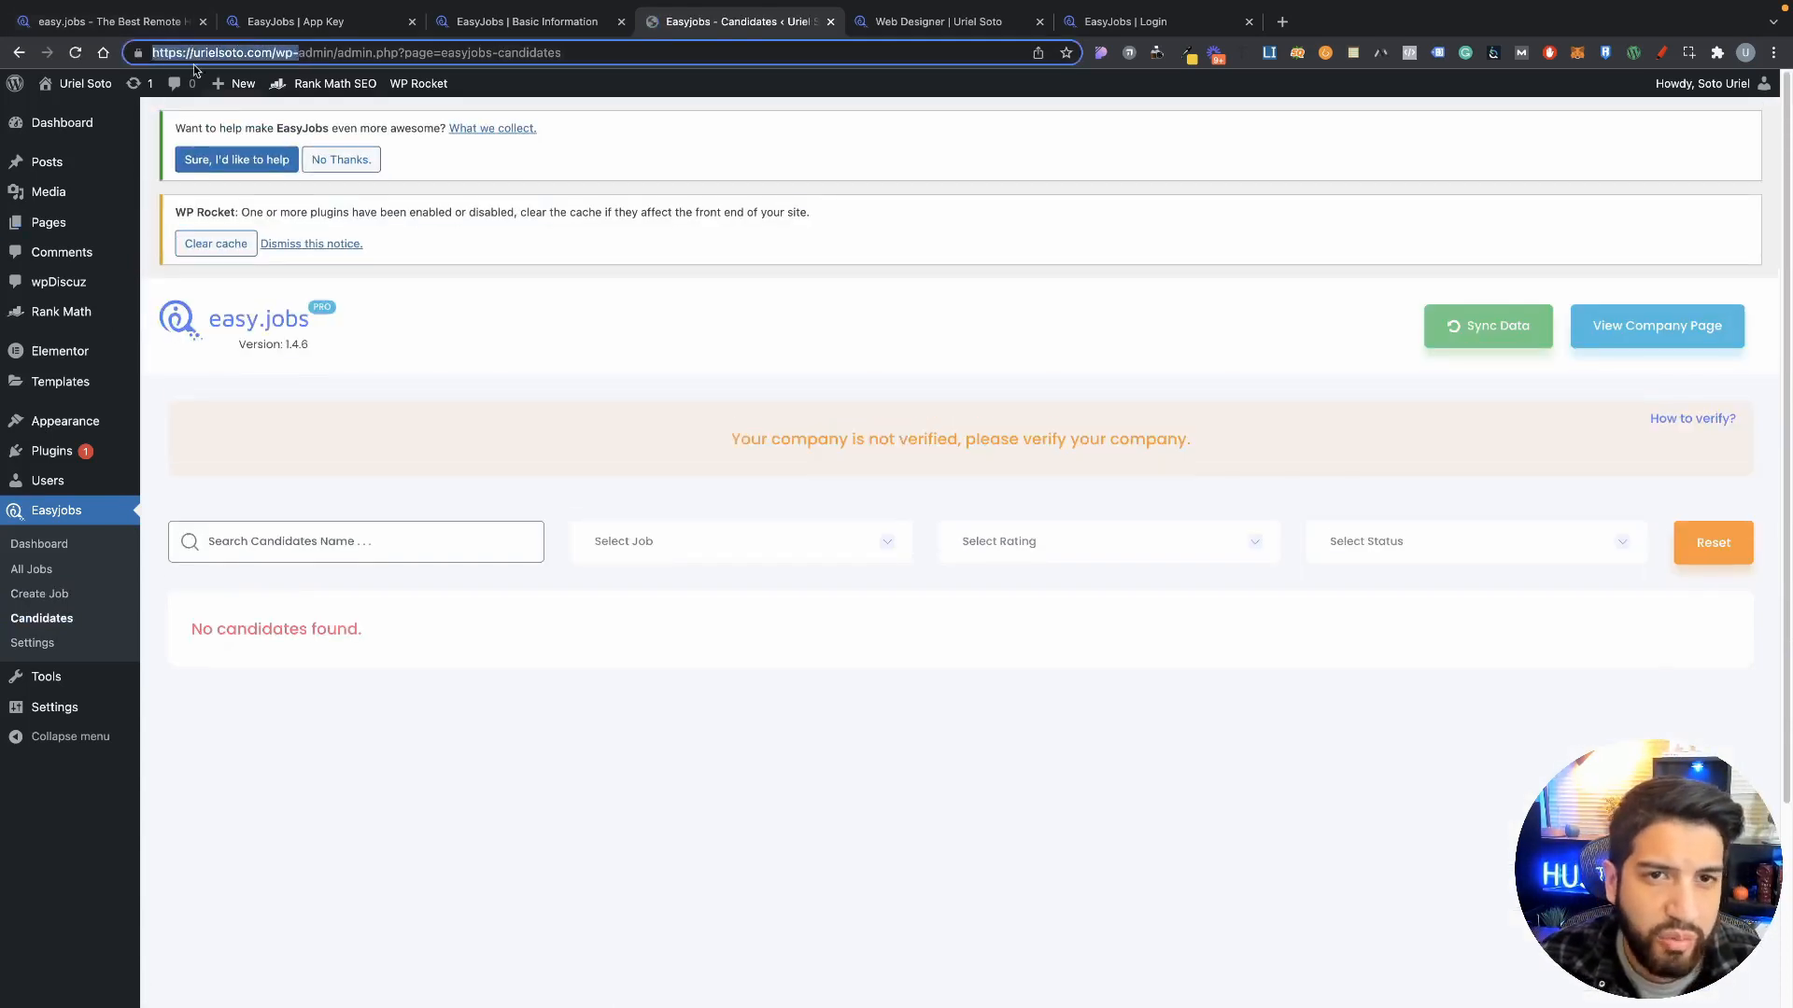
left_click(896, 19)
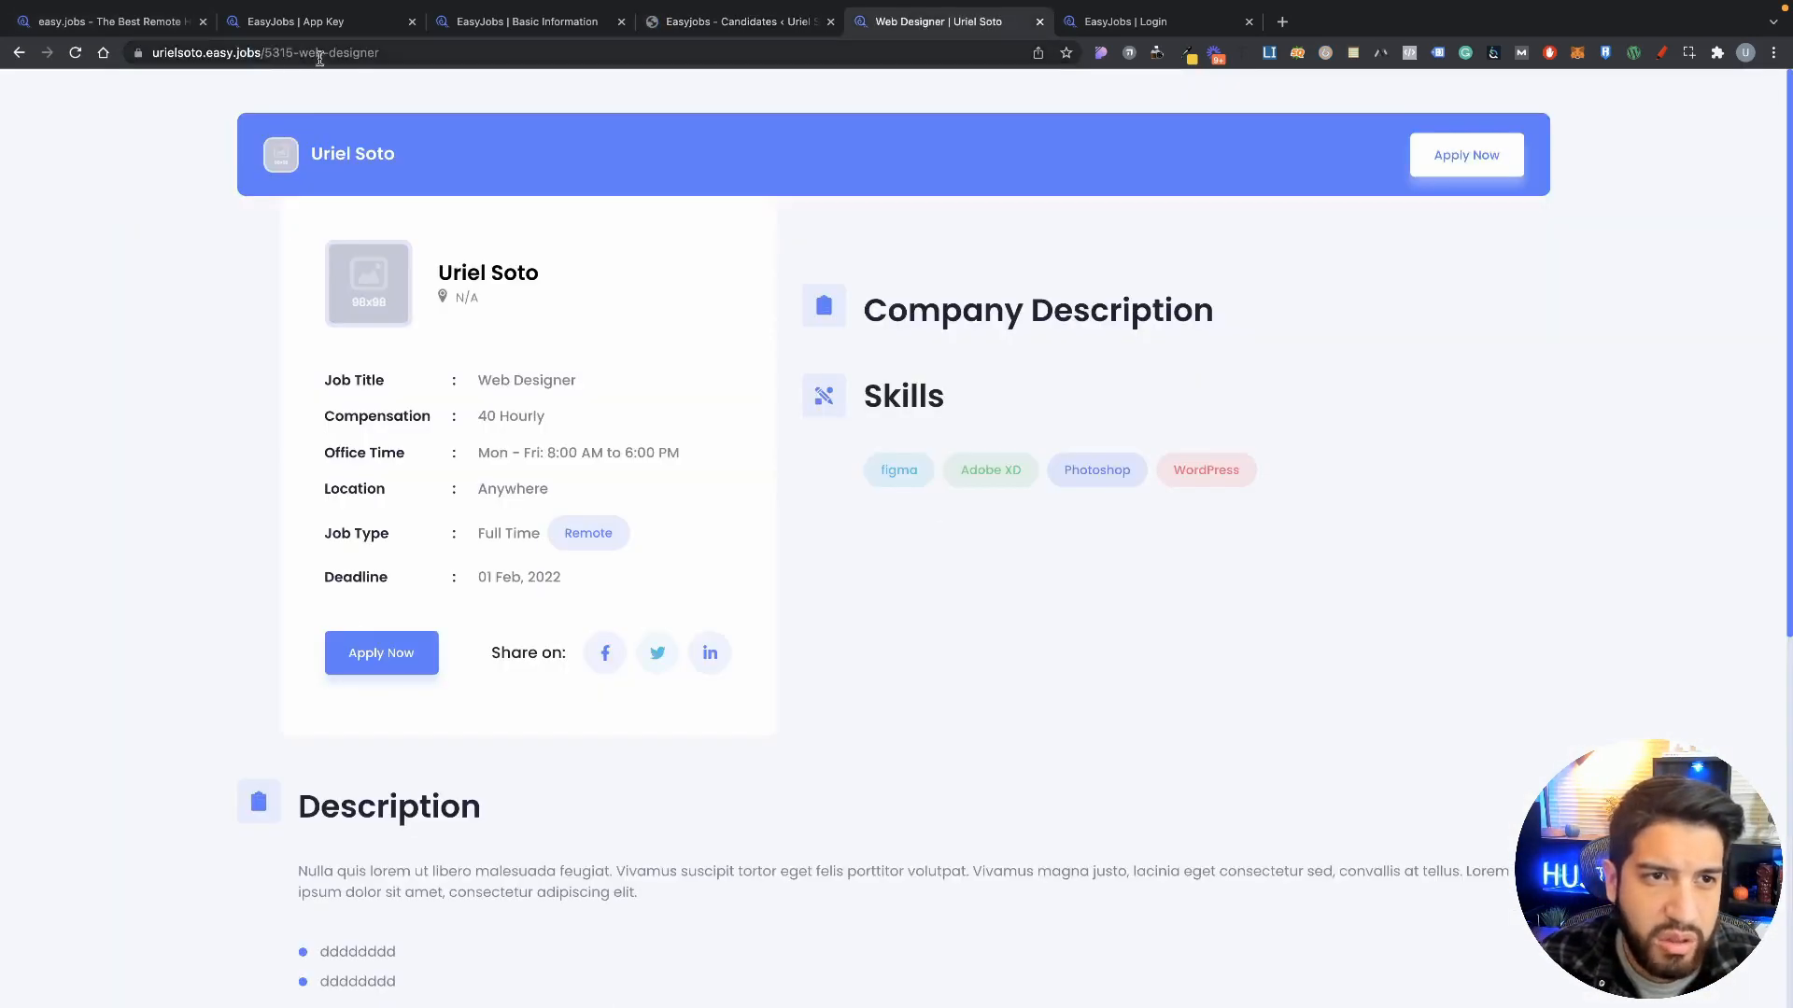
Step: Check the easy.jobs basic information, published jobs, app key and landing pages
left_click(752, 20)
left_click(520, 22)
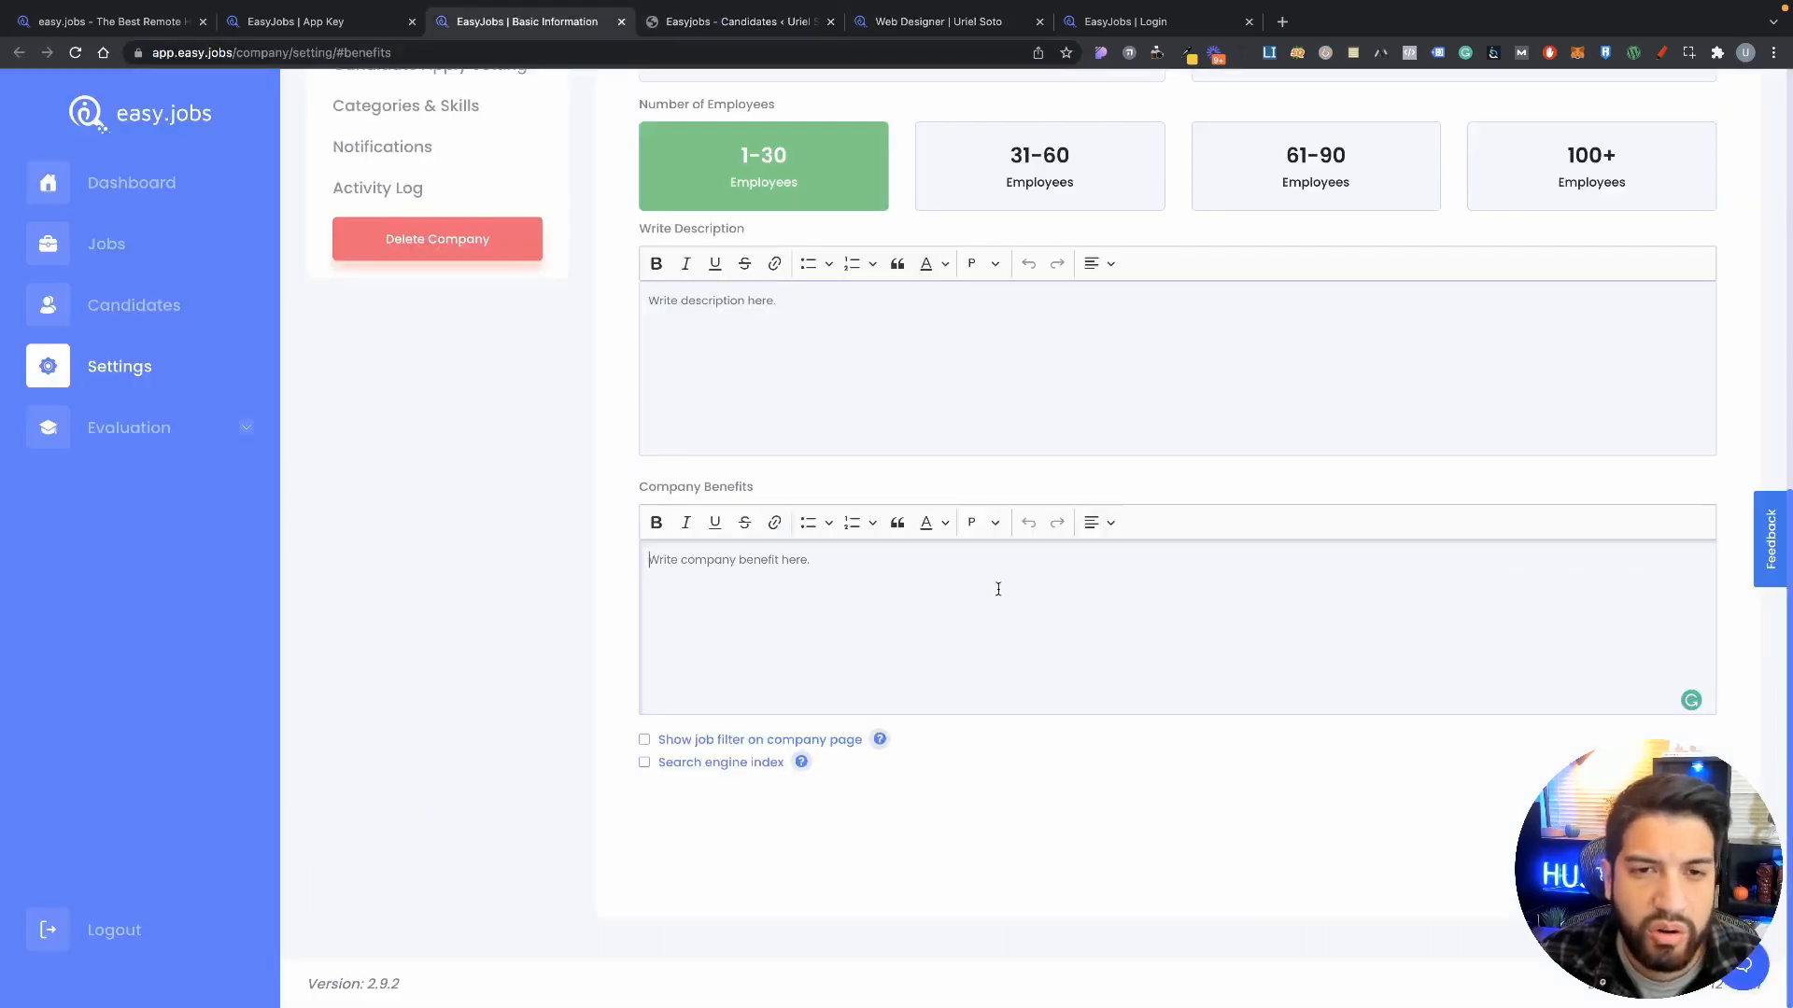
scroll(553, 467, "up", 2)
scroll(285, 268, "up", 2)
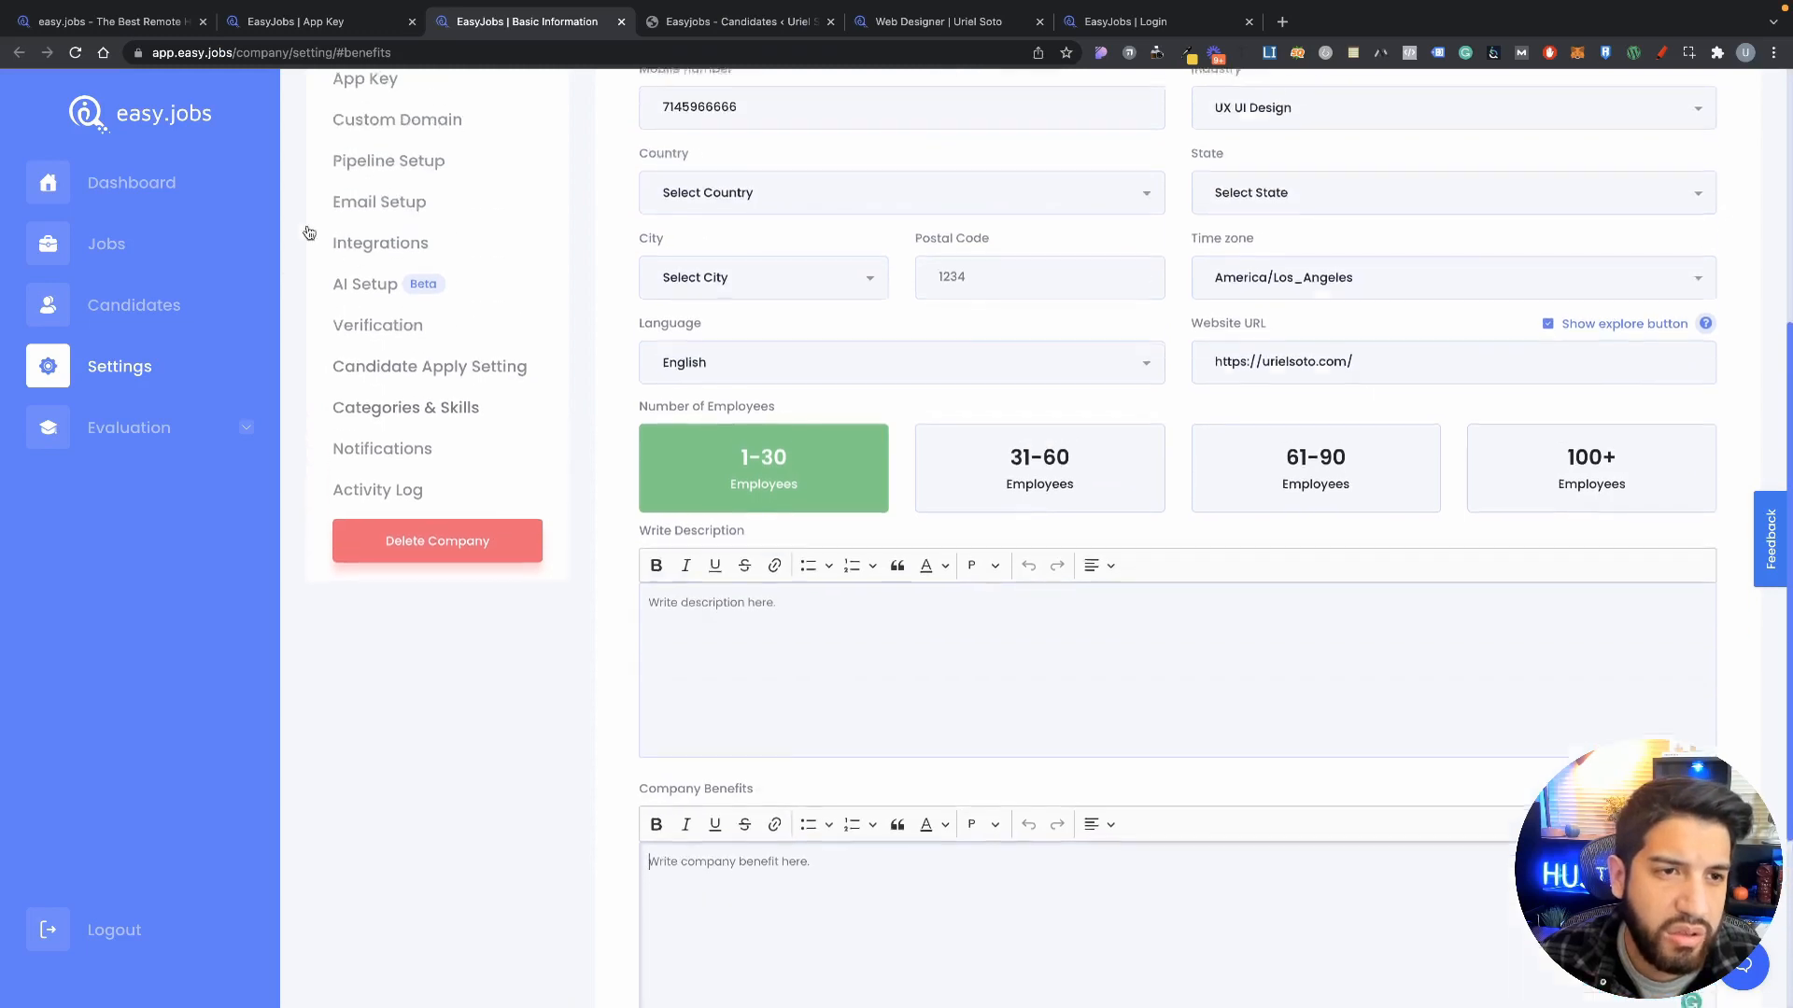
left_click(107, 244)
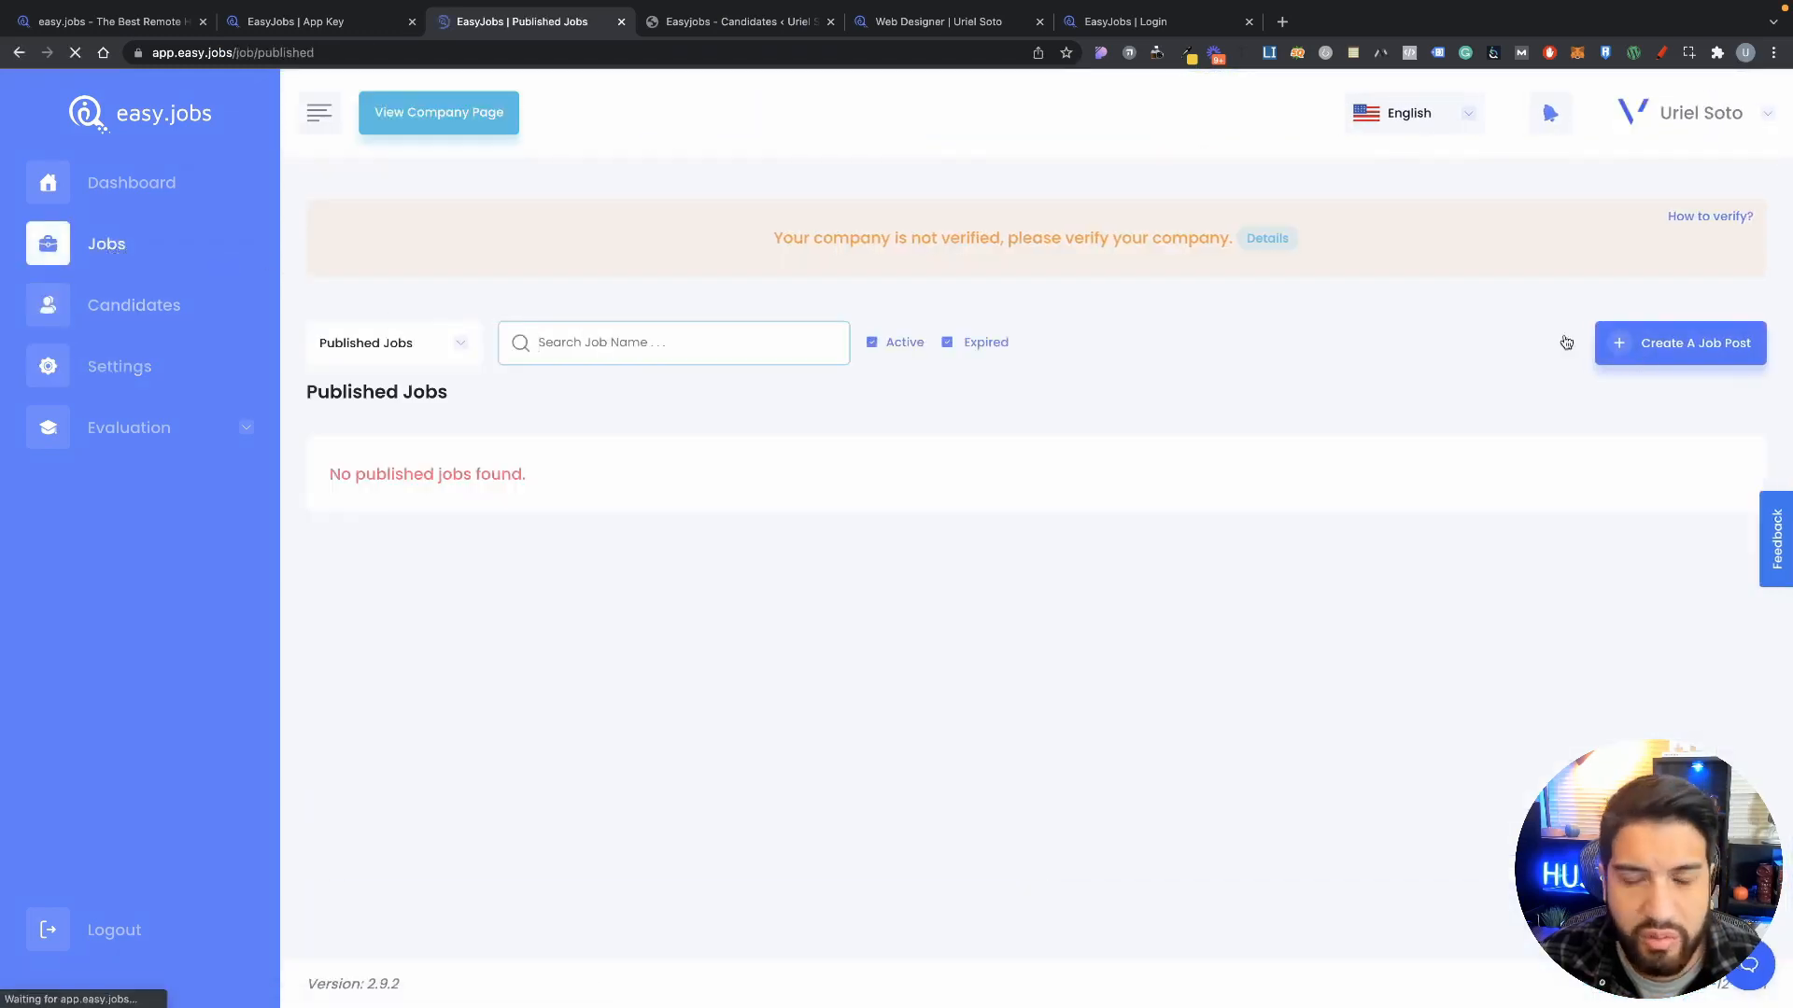
left_click(358, 20)
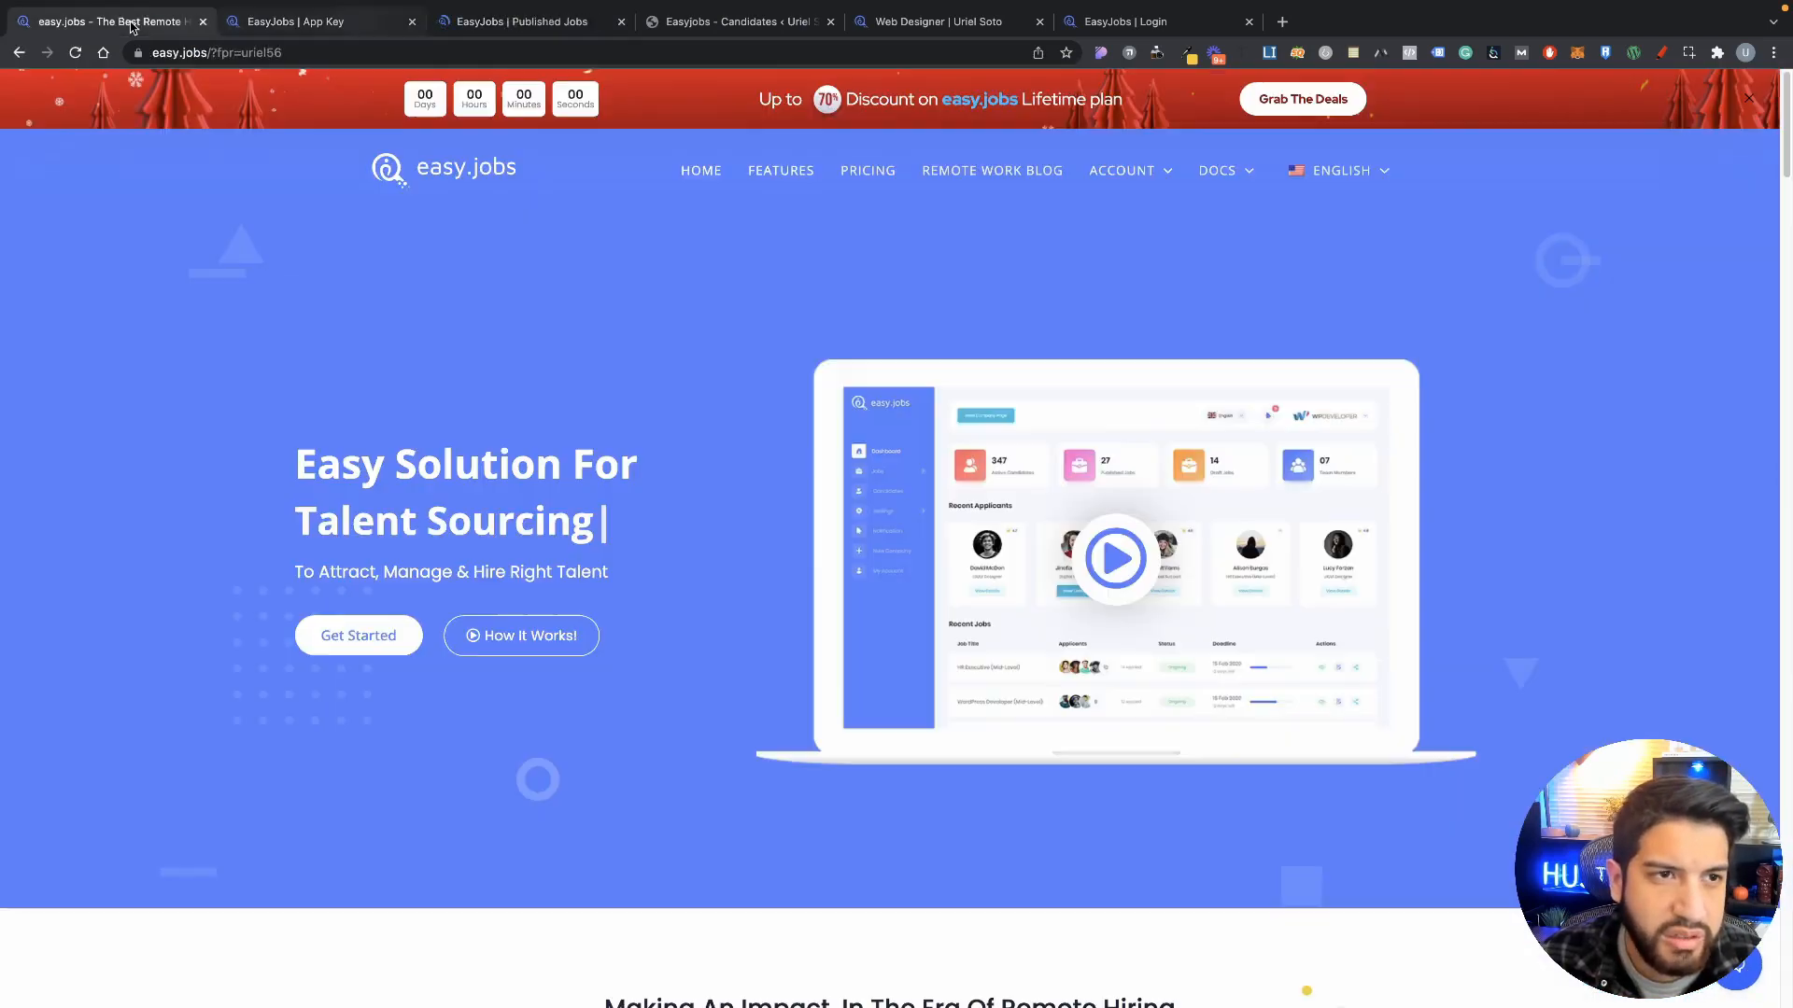
left_click(131, 21)
Step: Open EasyJobs Settings in WordPress and move through Candidate Apply and Categories & Skills to Design
left_click(683, 21)
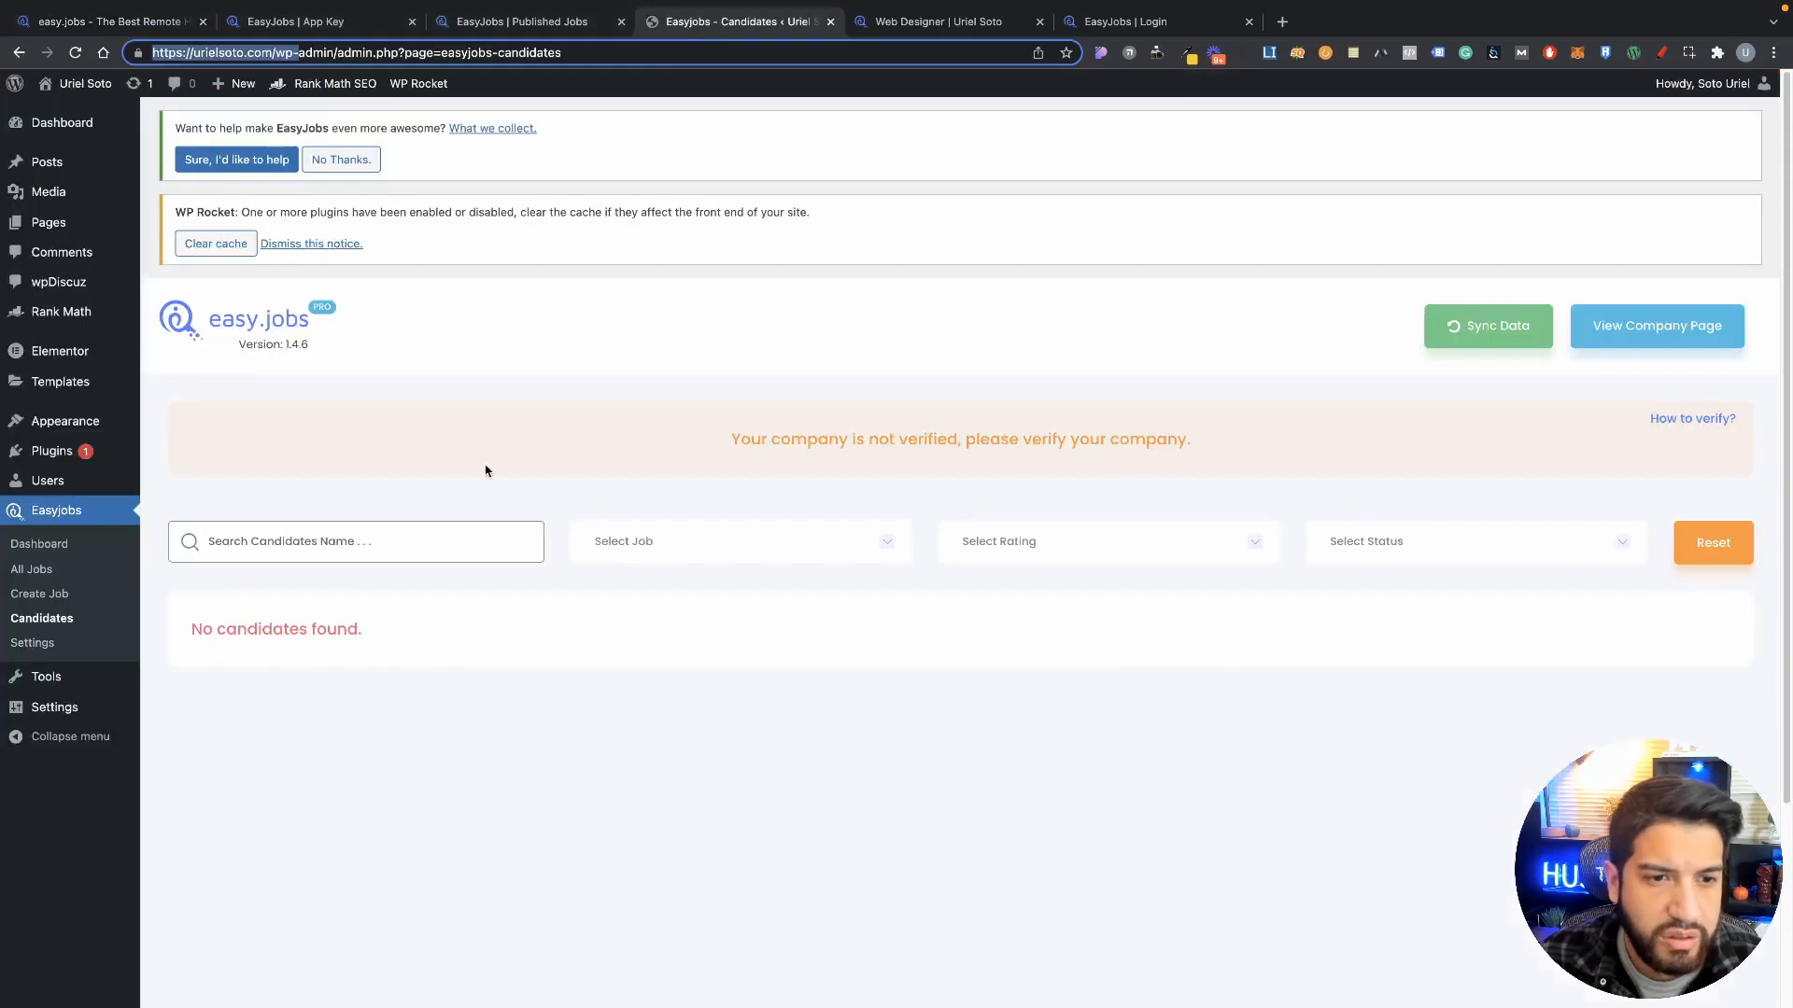
scroll(271, 546, "down", 1)
left_click(34, 645)
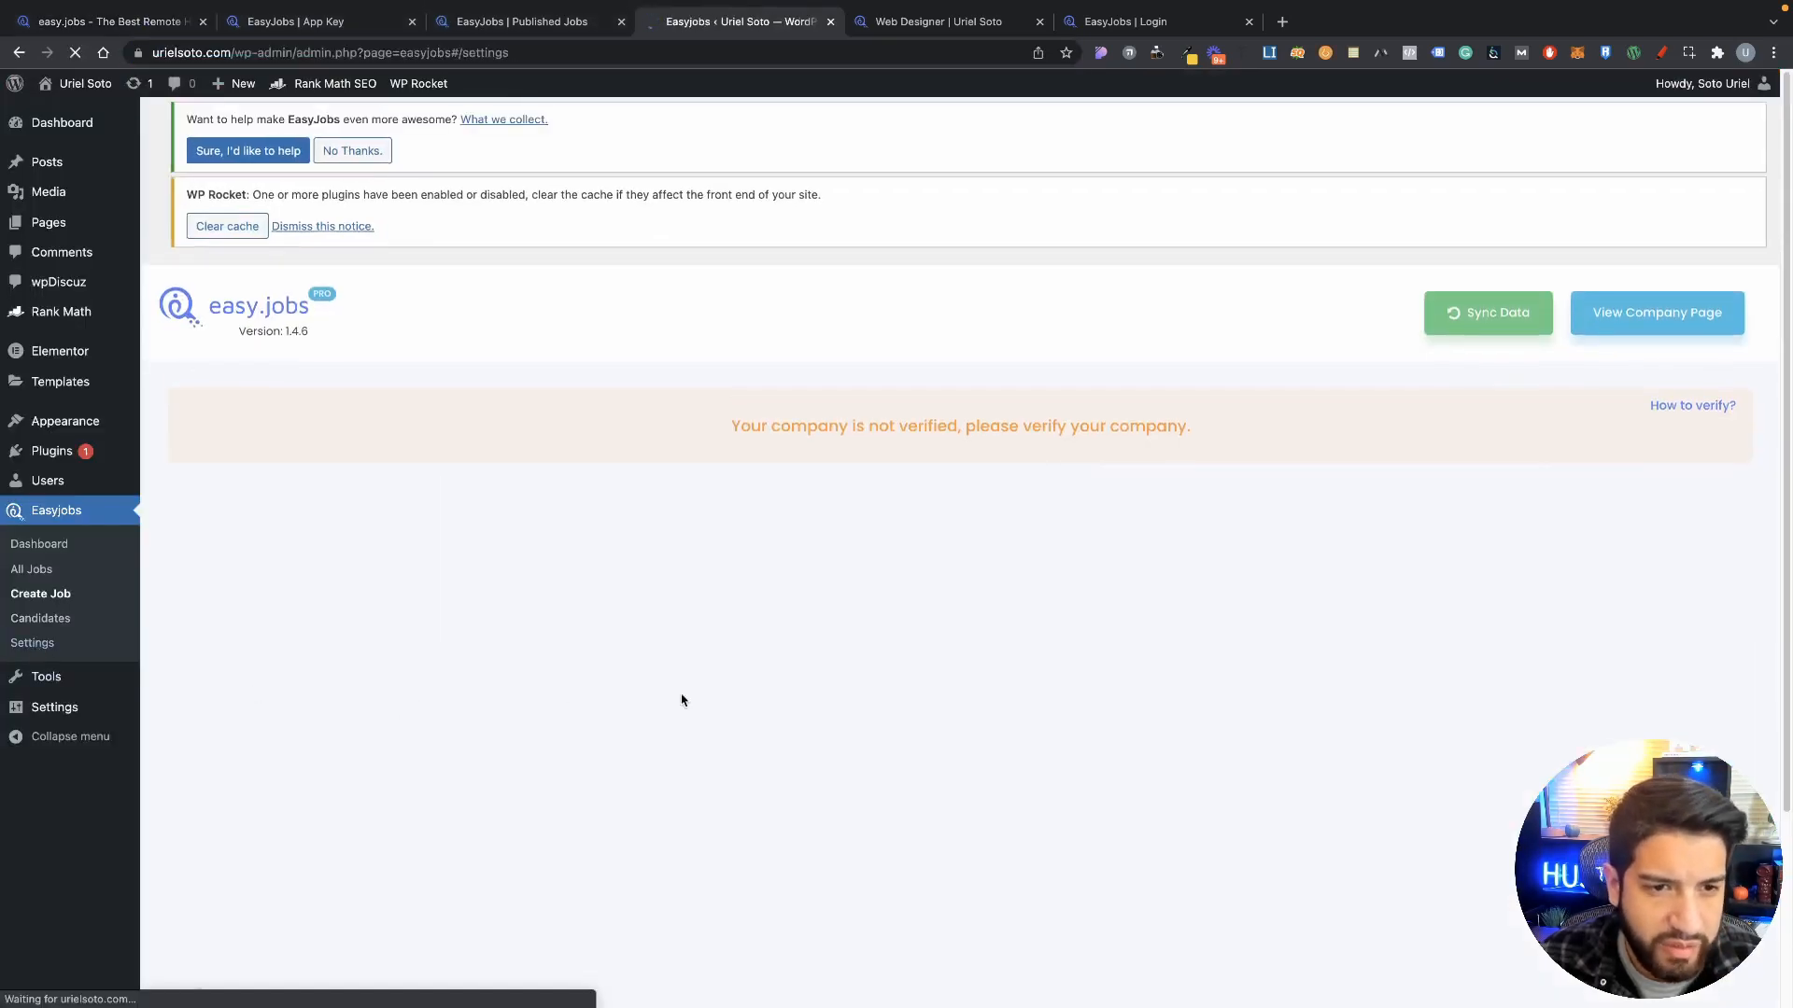
scroll(684, 689, "down", 3)
scroll(687, 687, "down", 1)
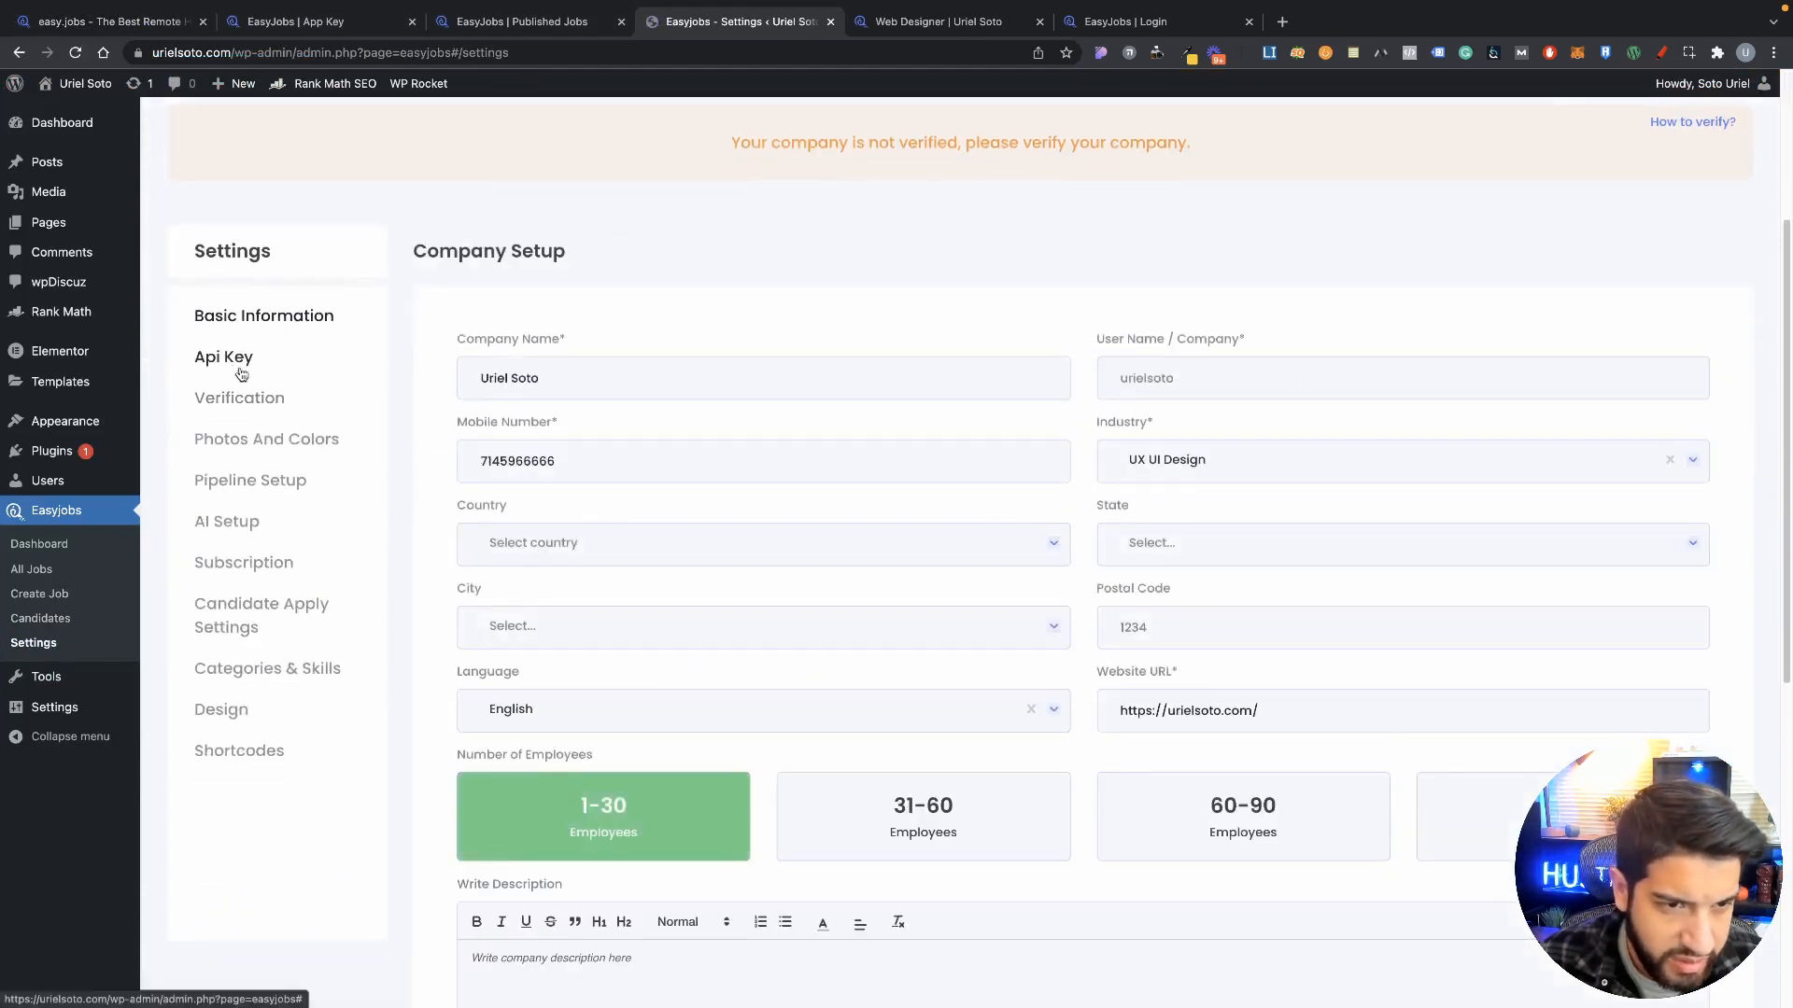
left_click(252, 626)
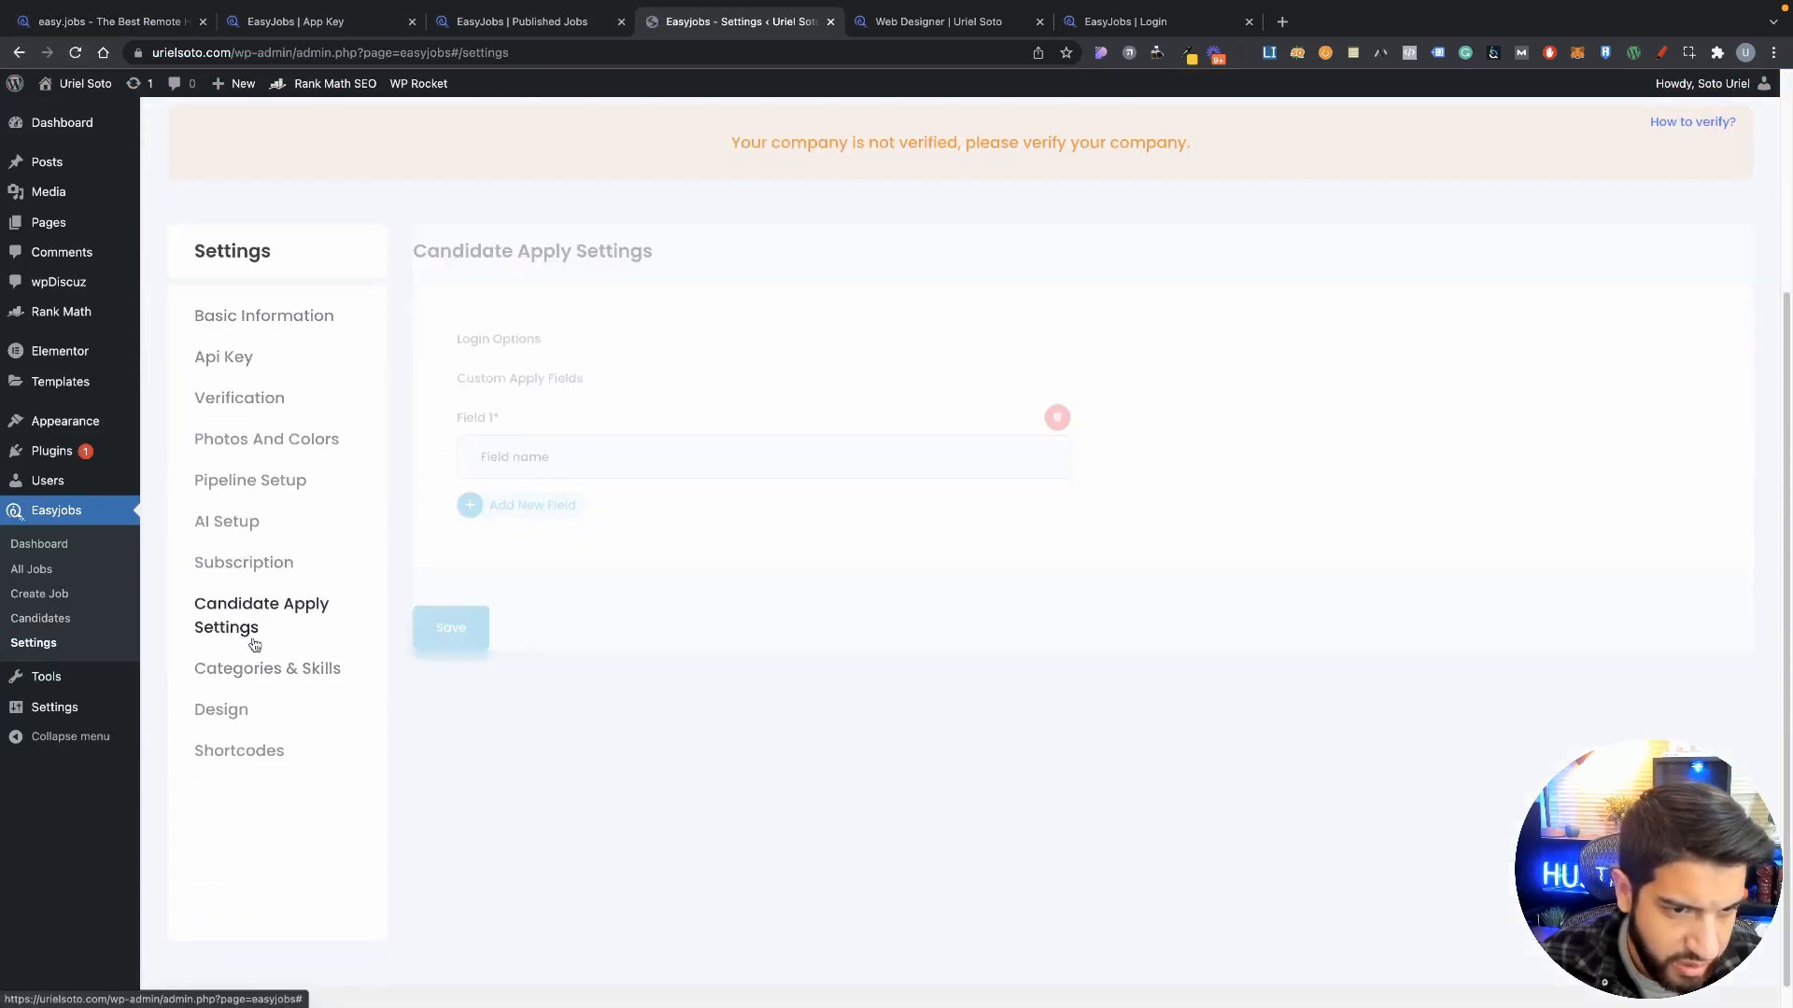
left_click(252, 668)
left_click(236, 711)
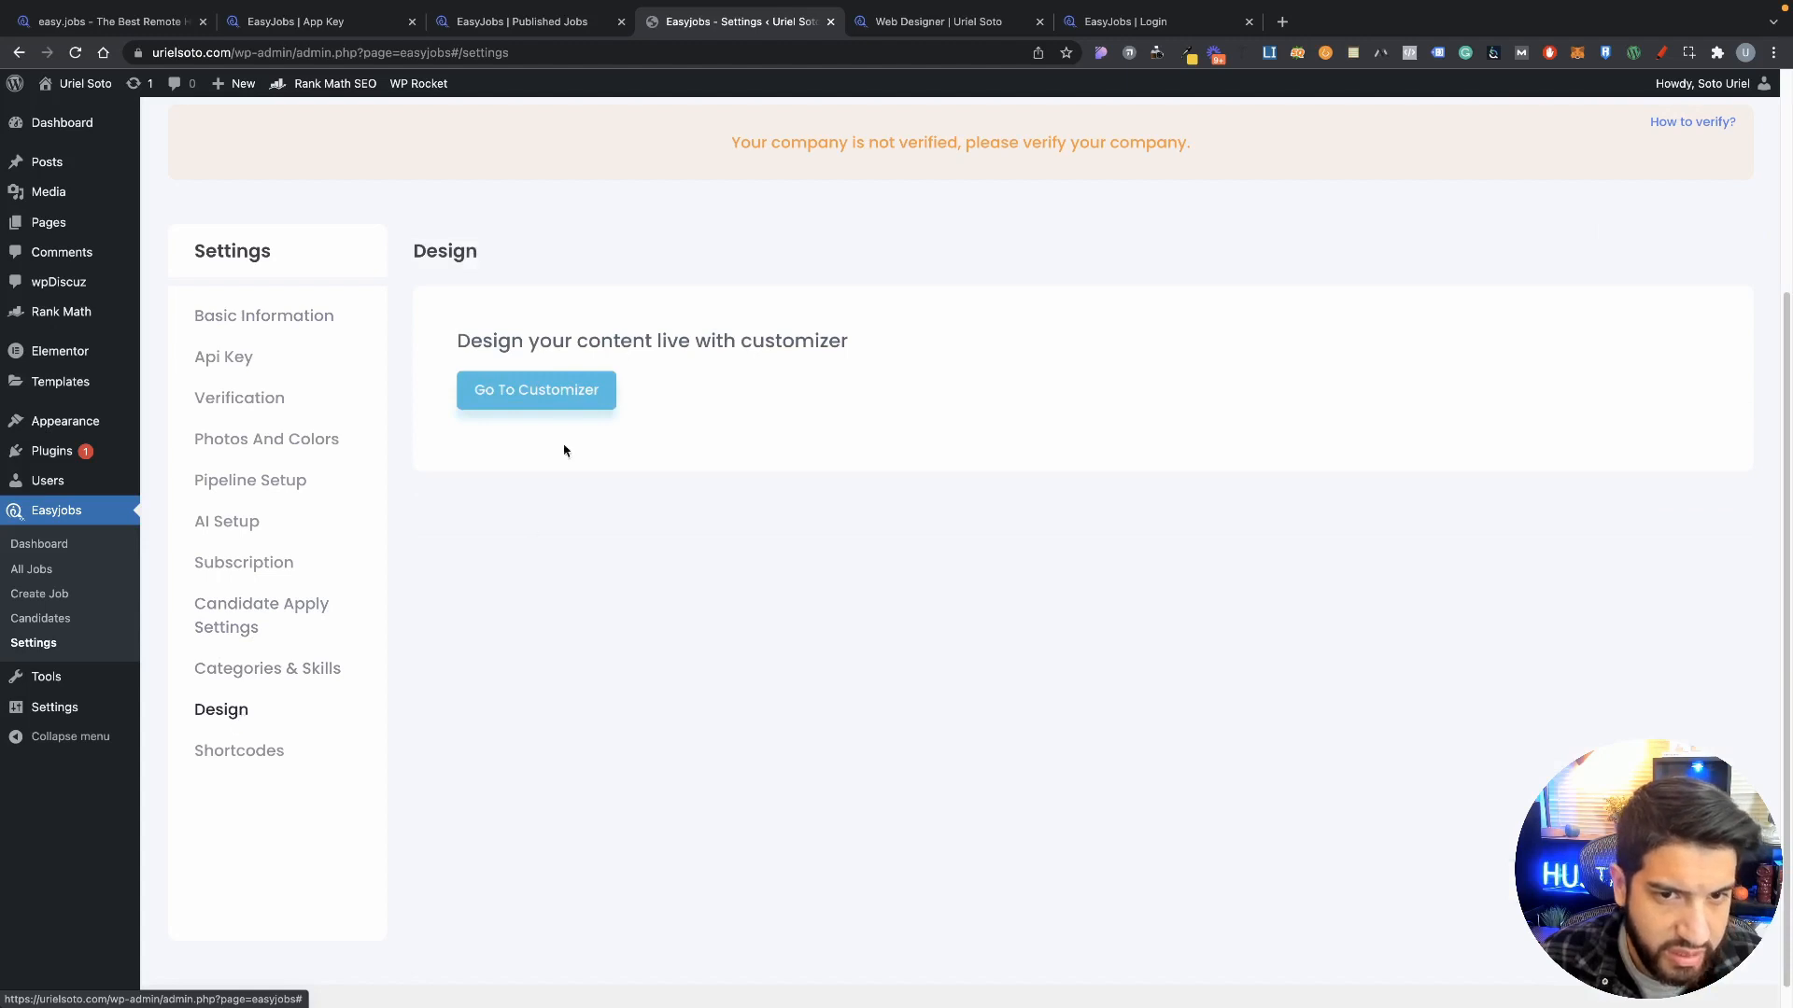
left_click(504, 23)
left_click(346, 26)
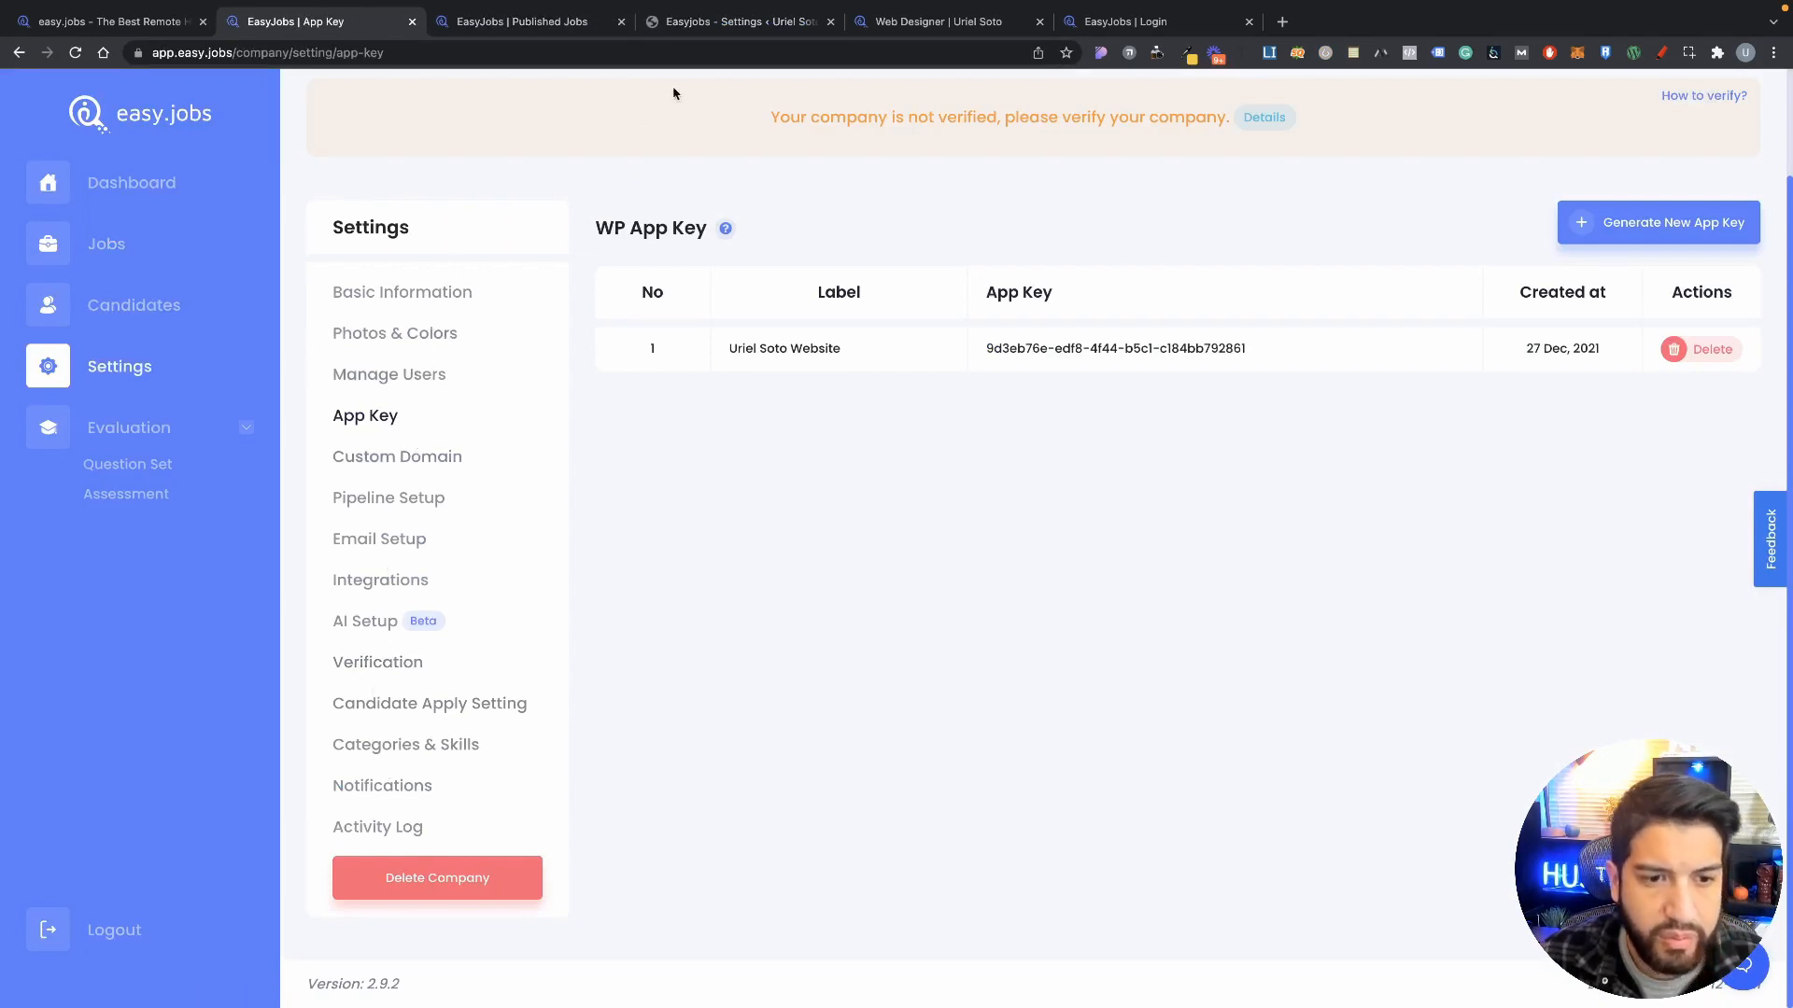
left_click(724, 23)
Step: Launch the Customizer and open Easyjobs Landing Page options showing 1400 px max width and 50 padding
left_click(556, 411)
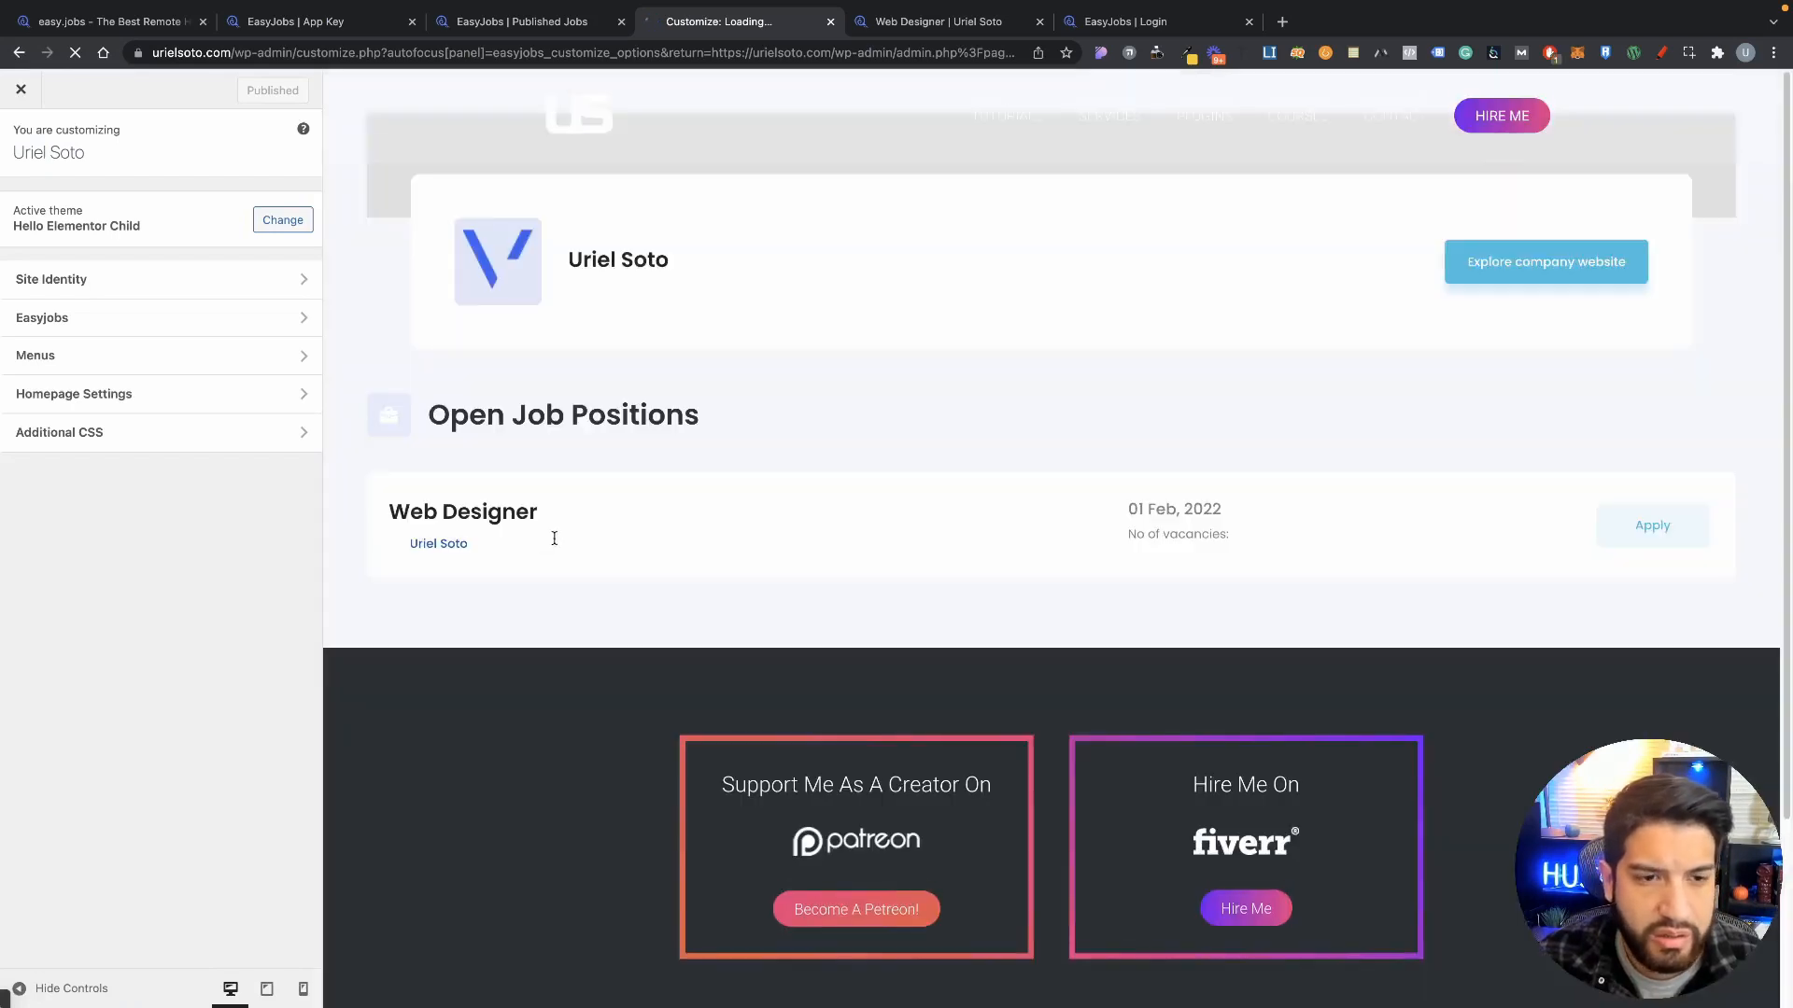
scroll(818, 590, "down", 2)
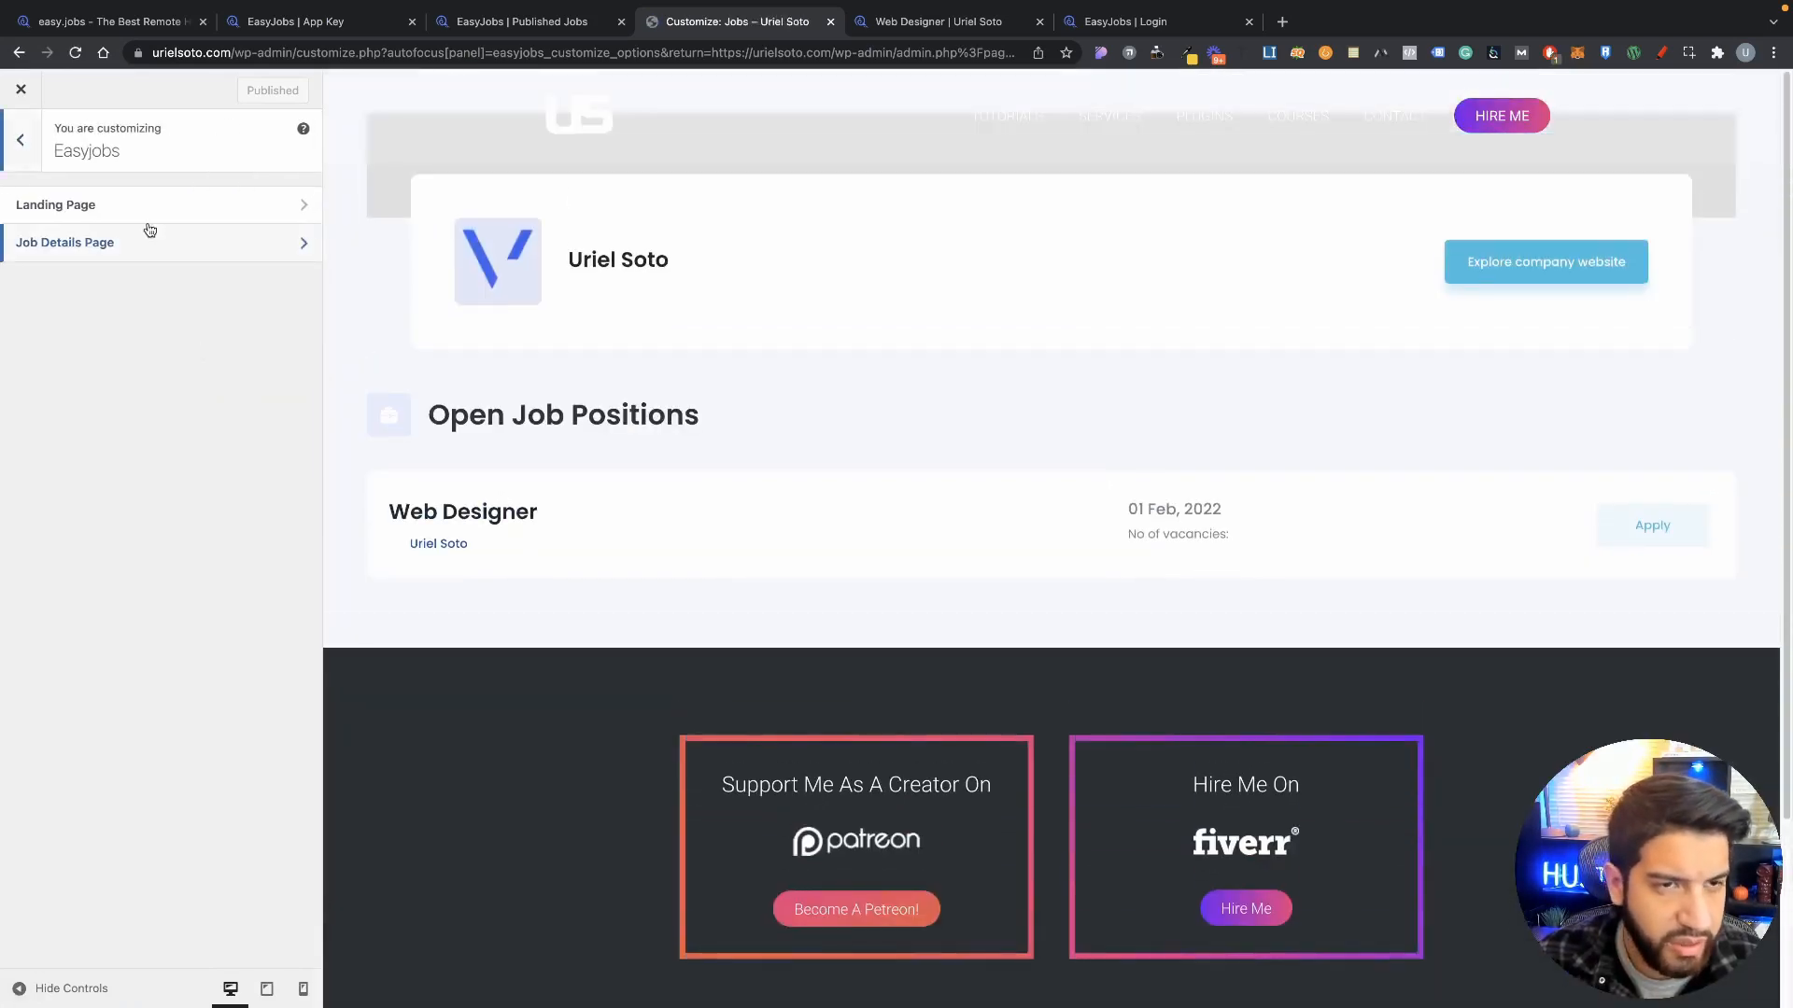
scroll(1157, 489, "down", 2)
scroll(1156, 487, "up", 2)
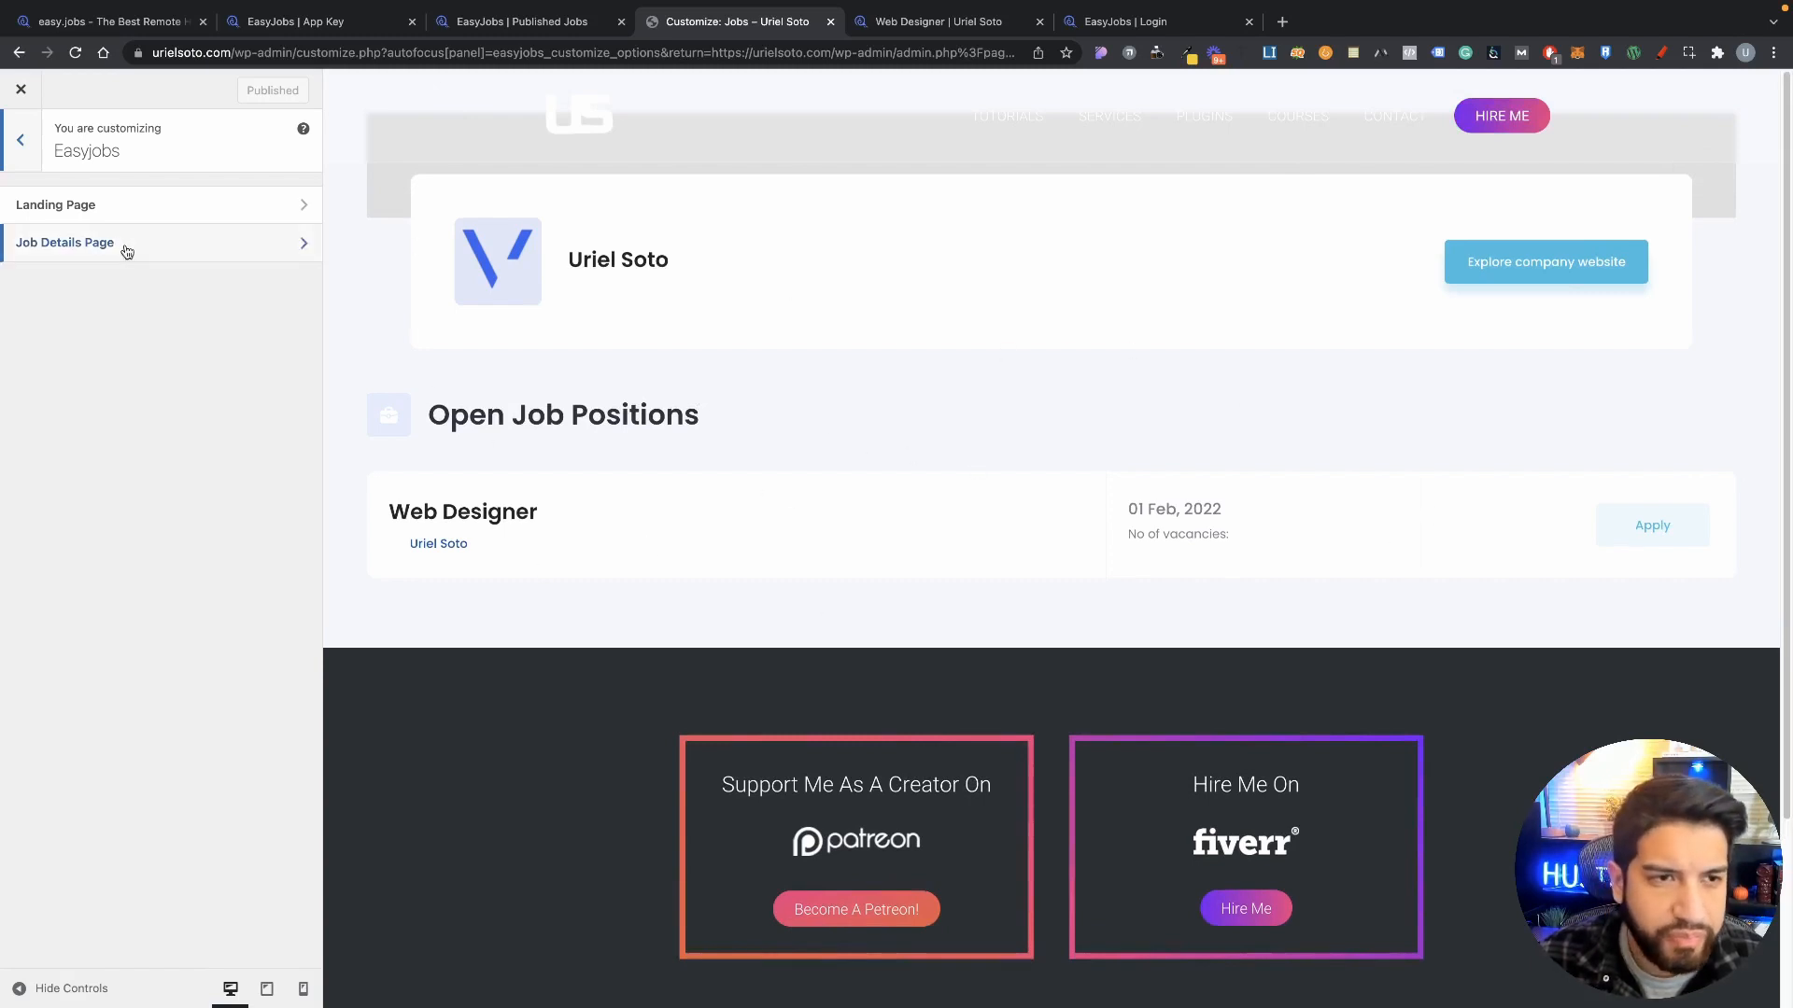
left_click(114, 209)
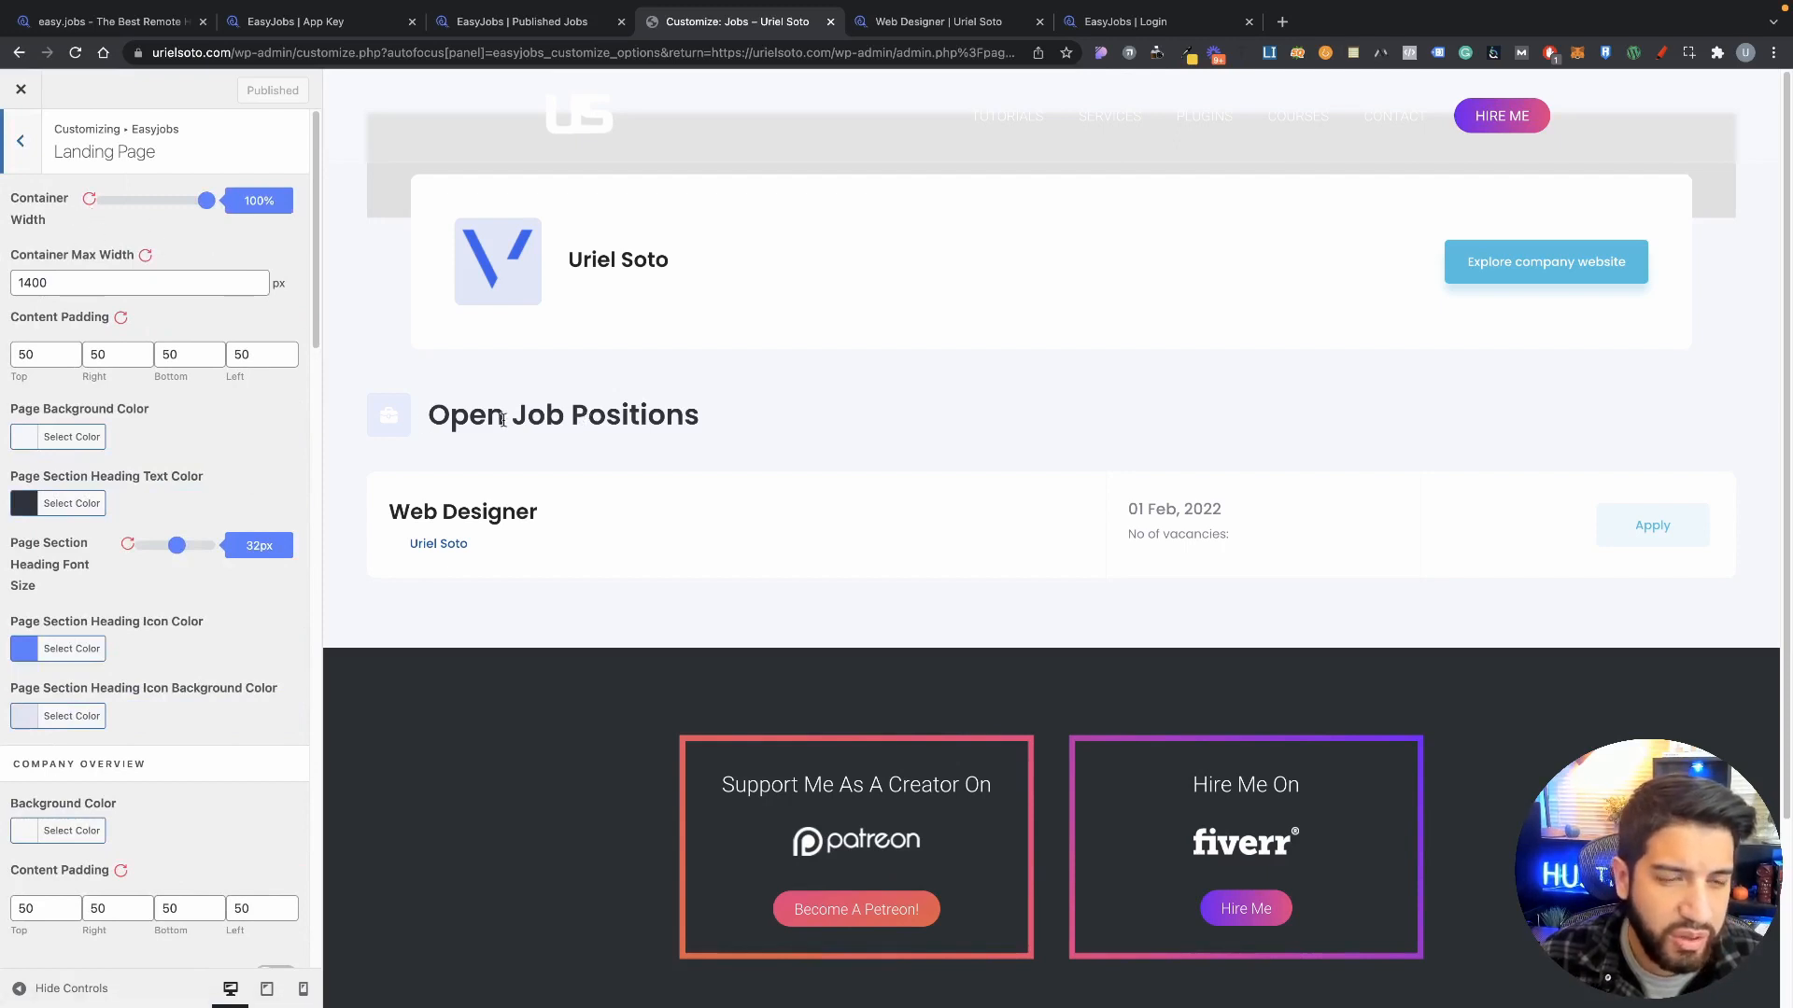
scroll(257, 427, "down", 3)
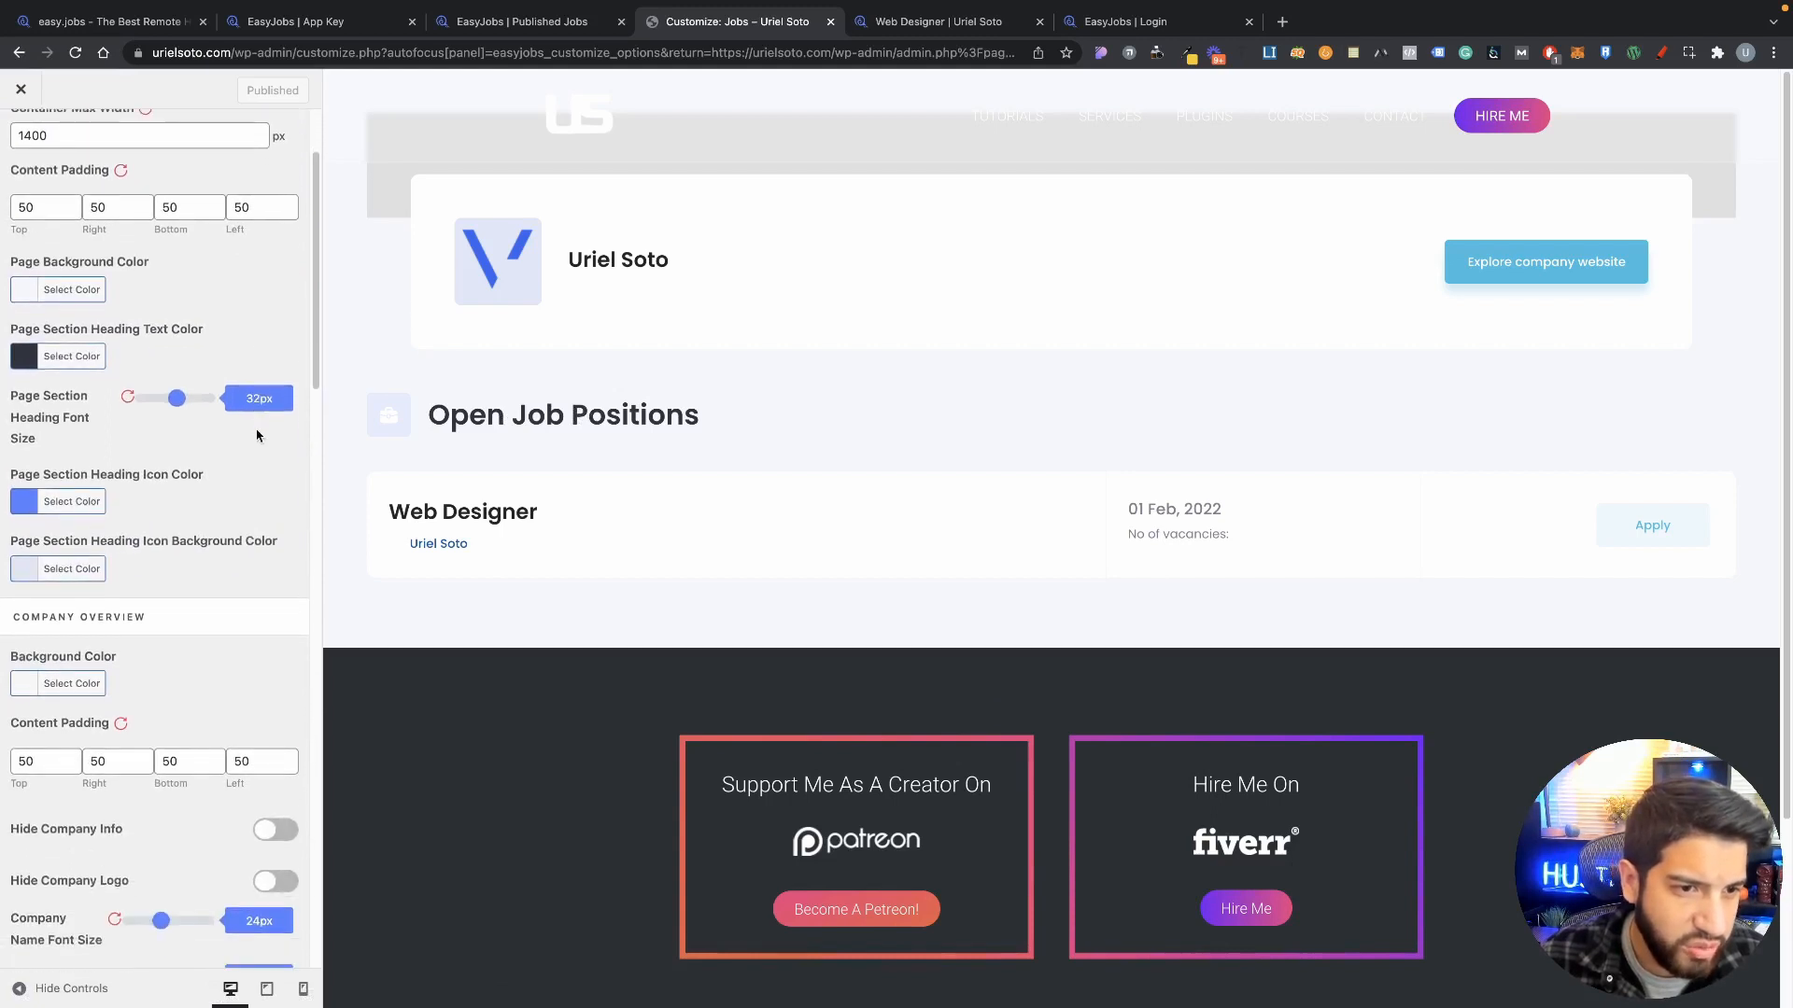
scroll(111, 478, "up", 3)
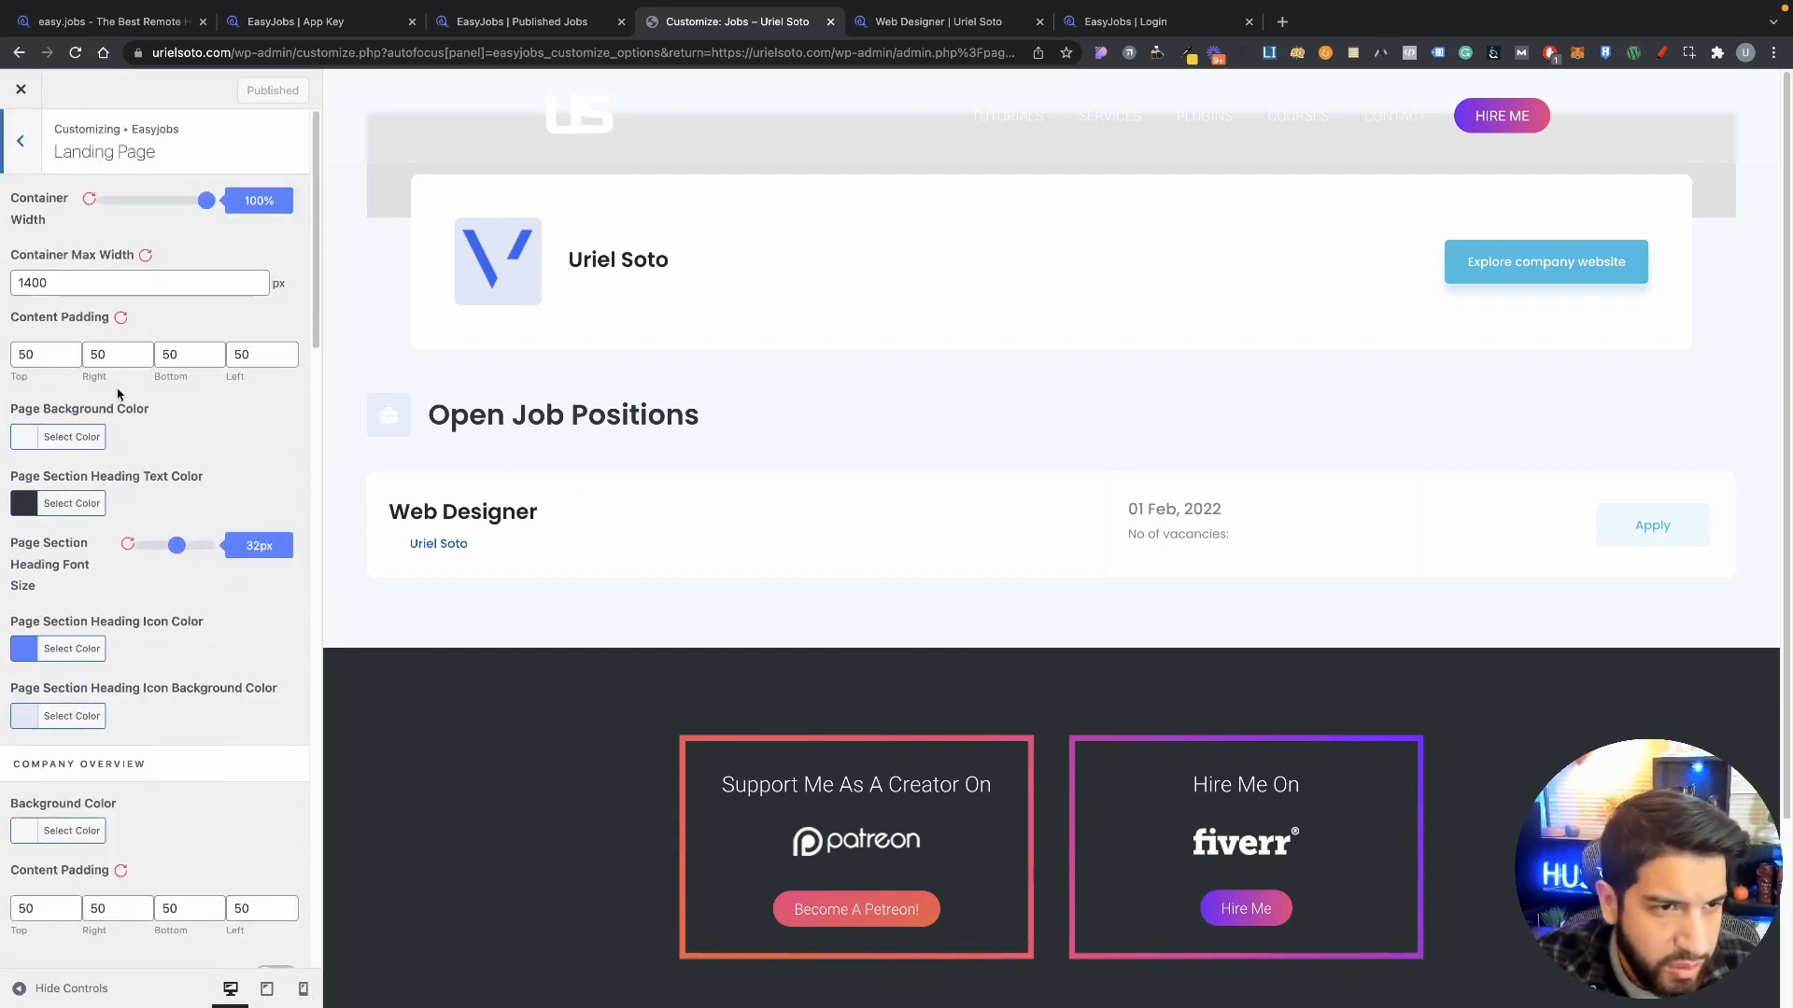
scroll(118, 394, "down", 2)
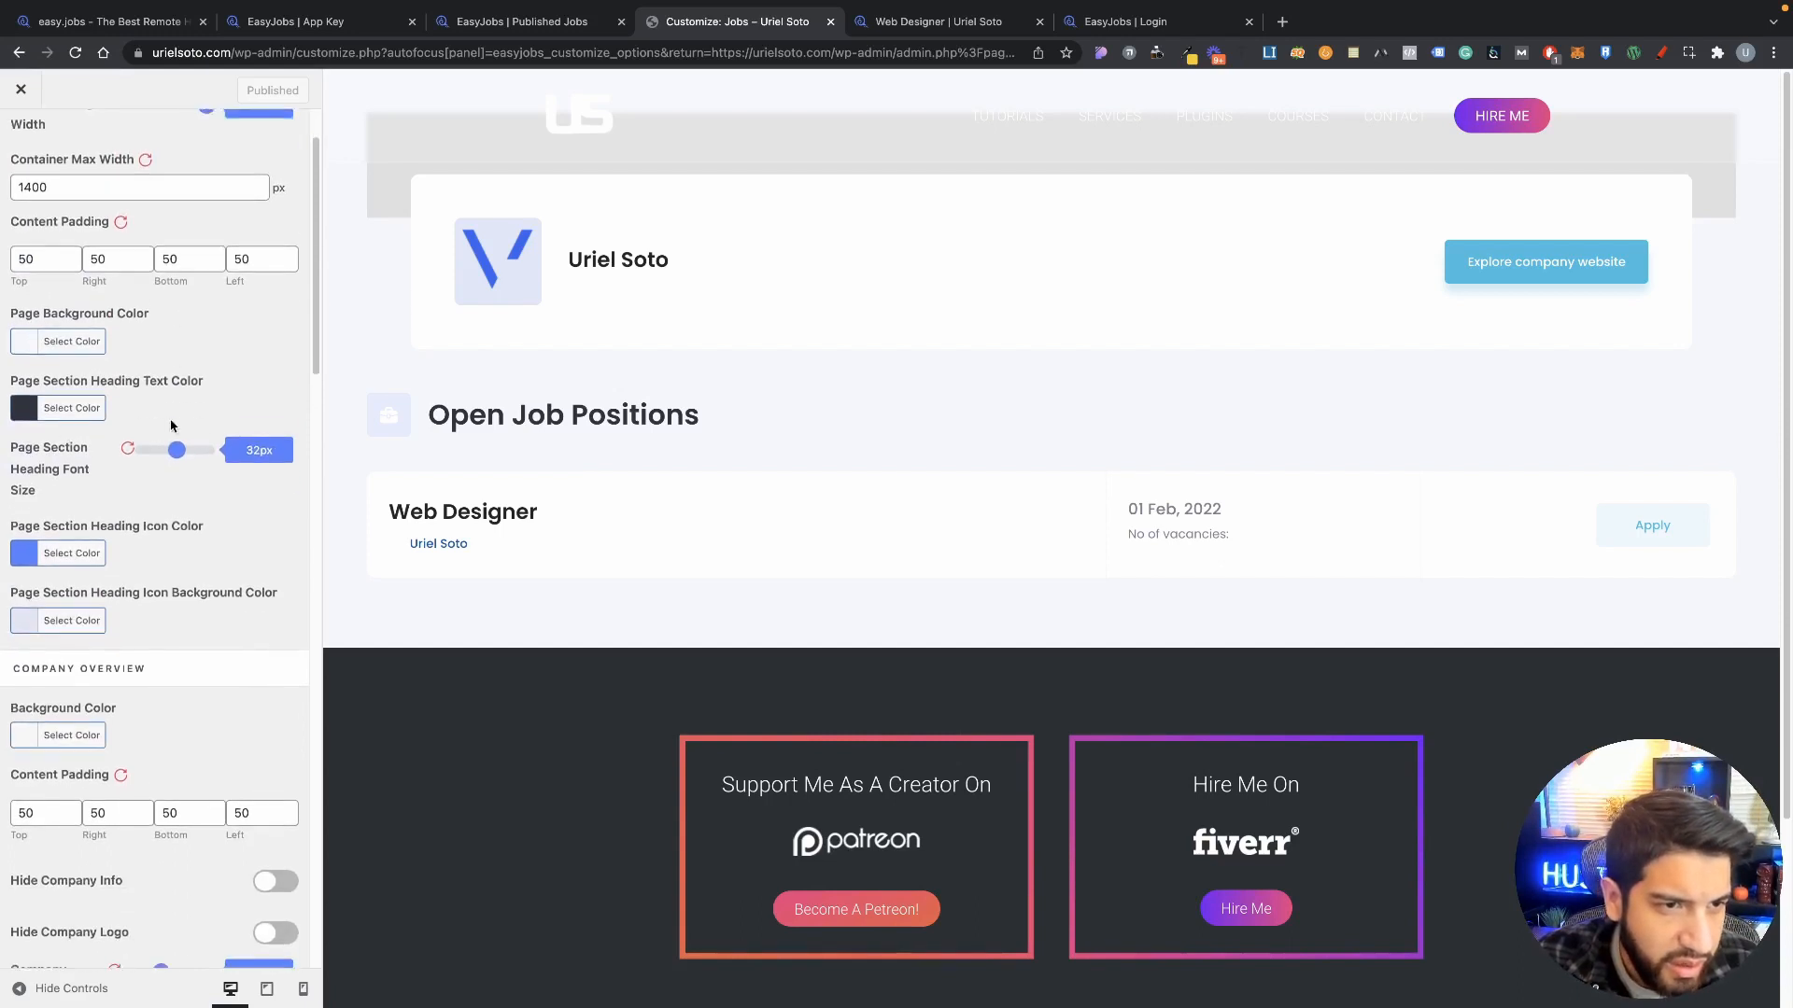
scroll(163, 374, "down", 1)
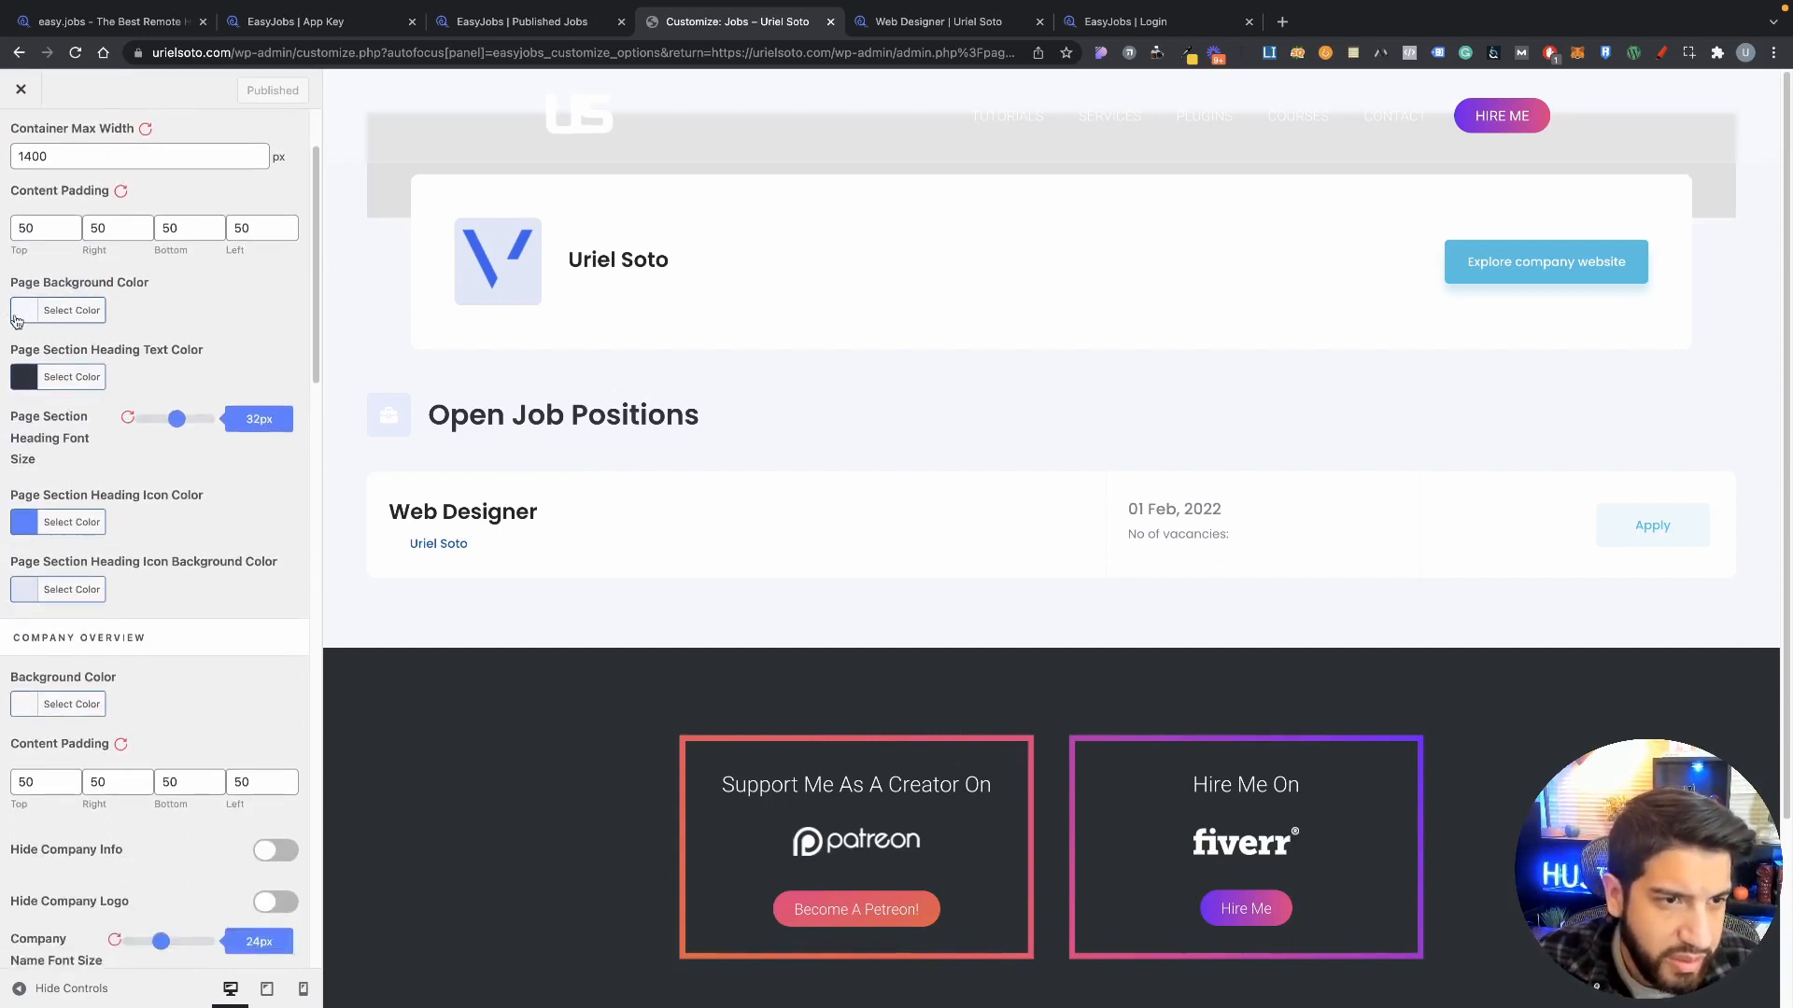
left_click(26, 316)
left_click(299, 322)
scroll(139, 413, "down", 1)
scroll(140, 413, "down", 1)
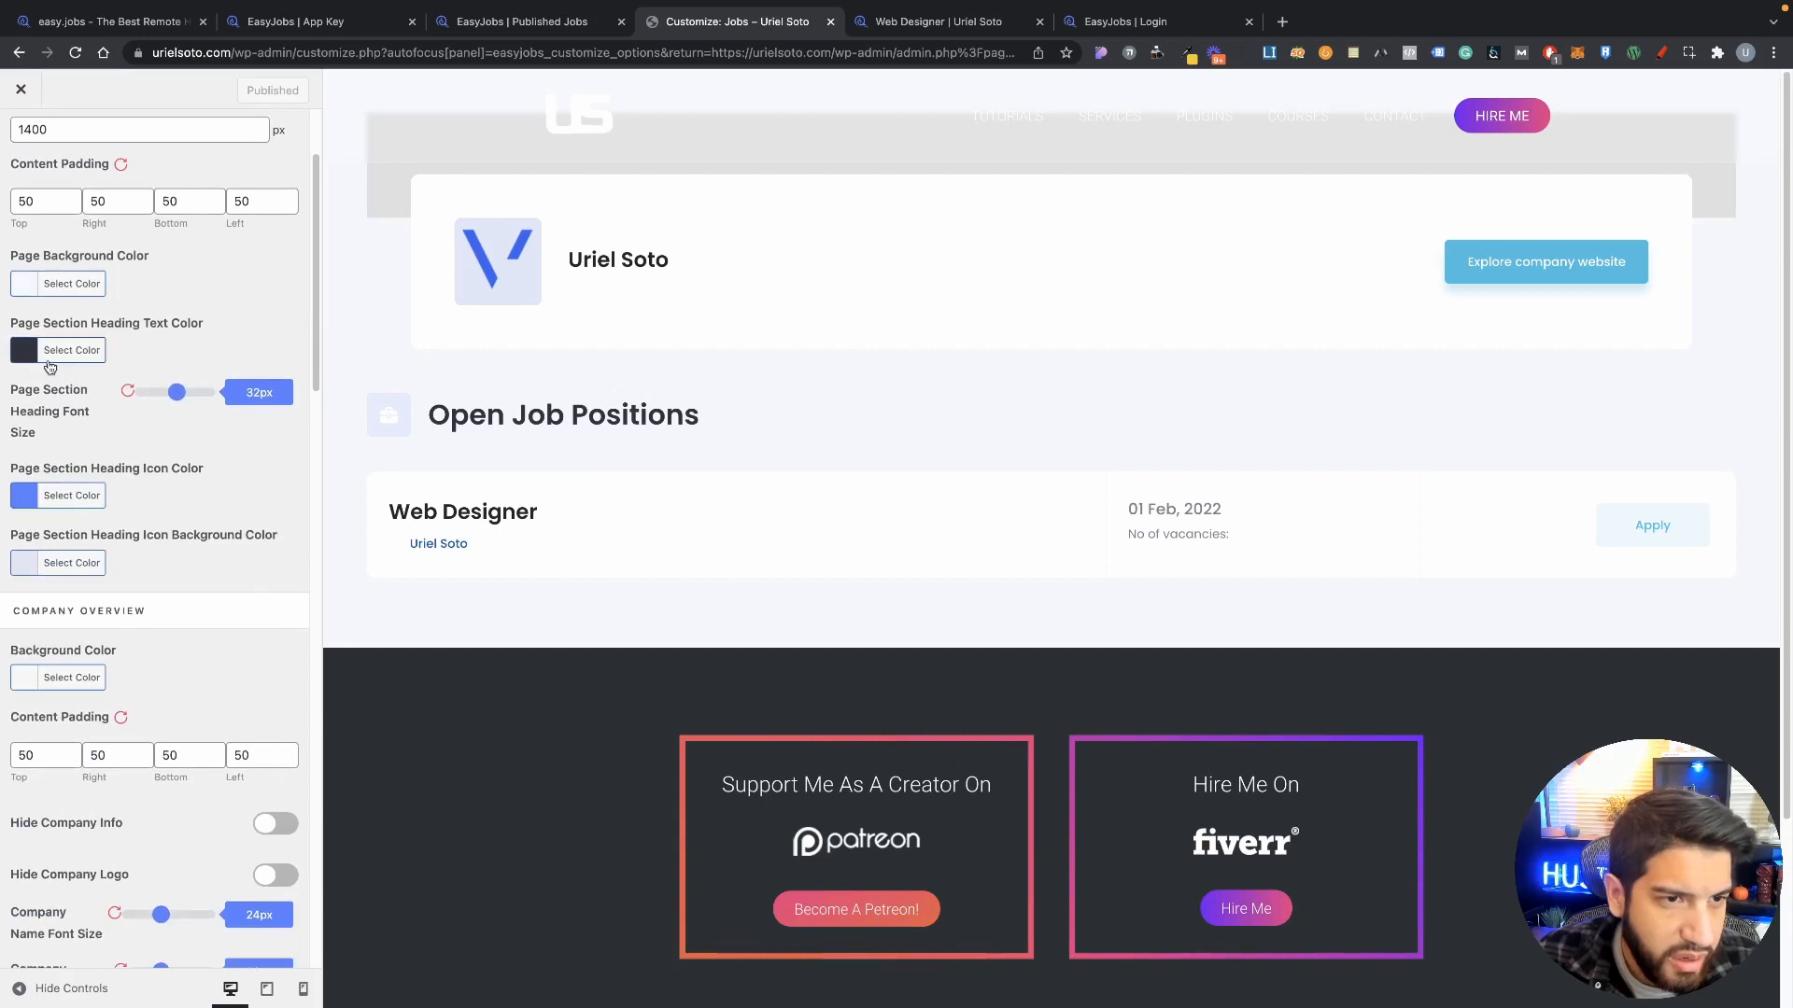
scroll(102, 355, "down", 1)
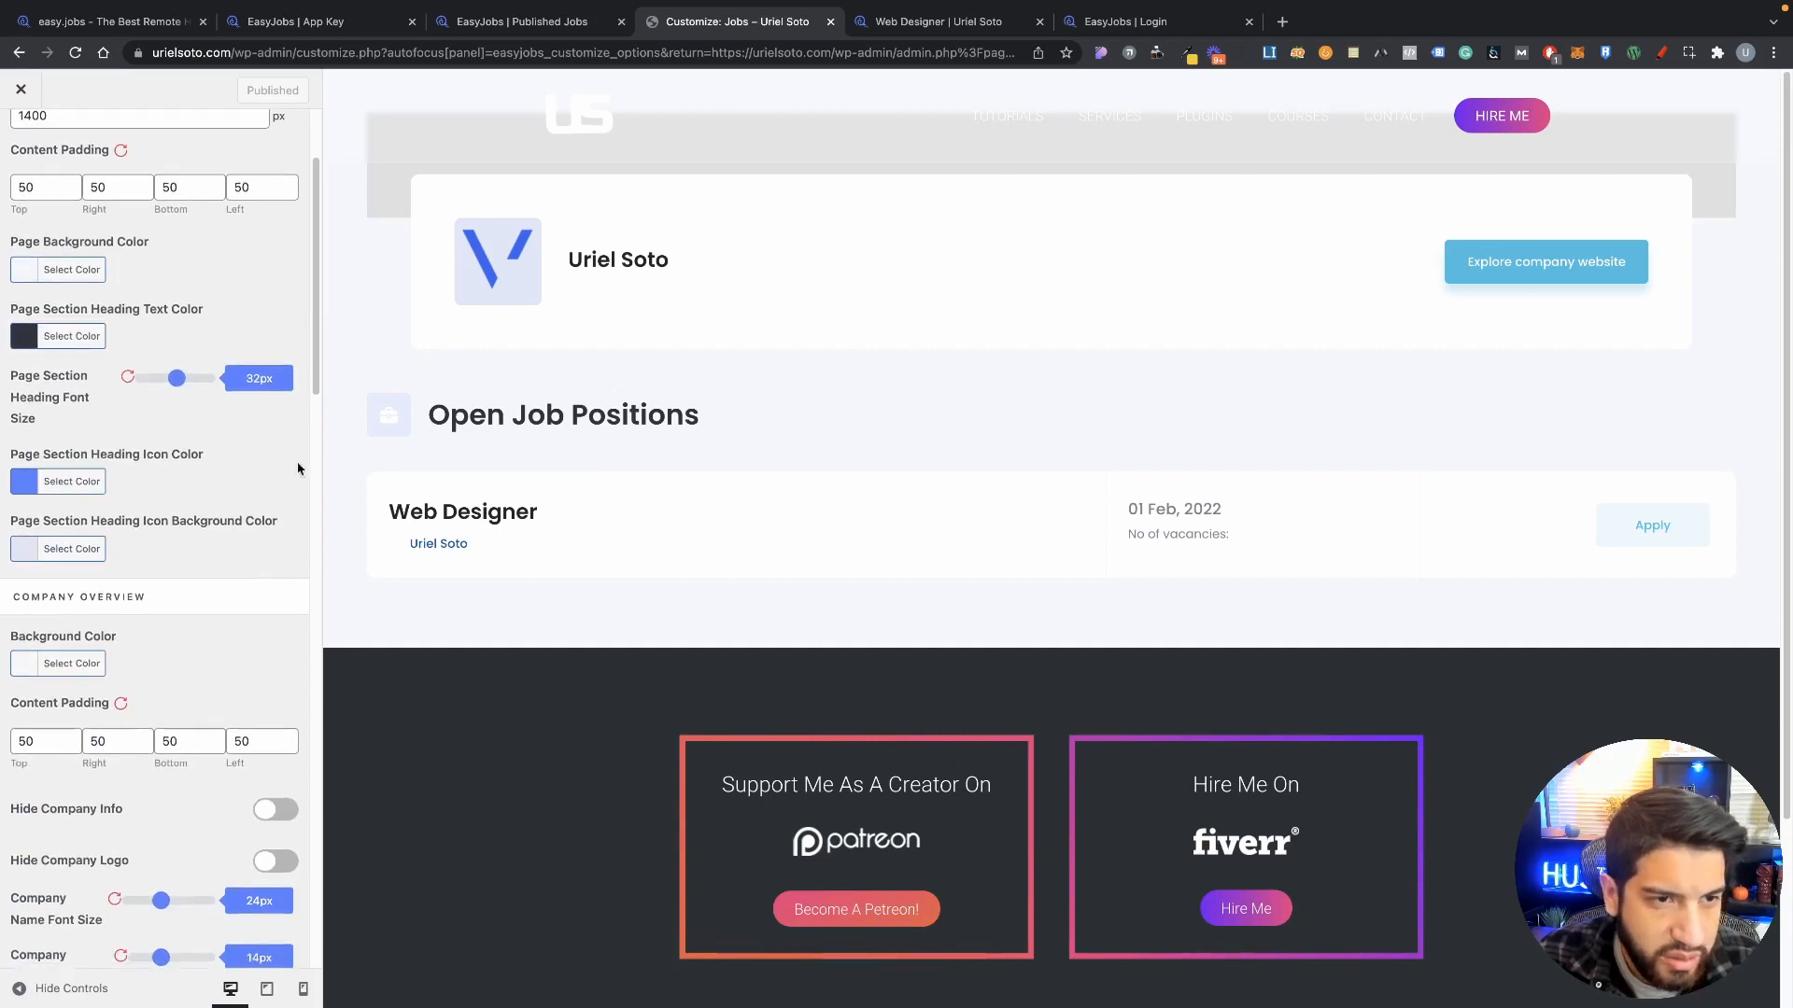
scroll(126, 429, "down", 1)
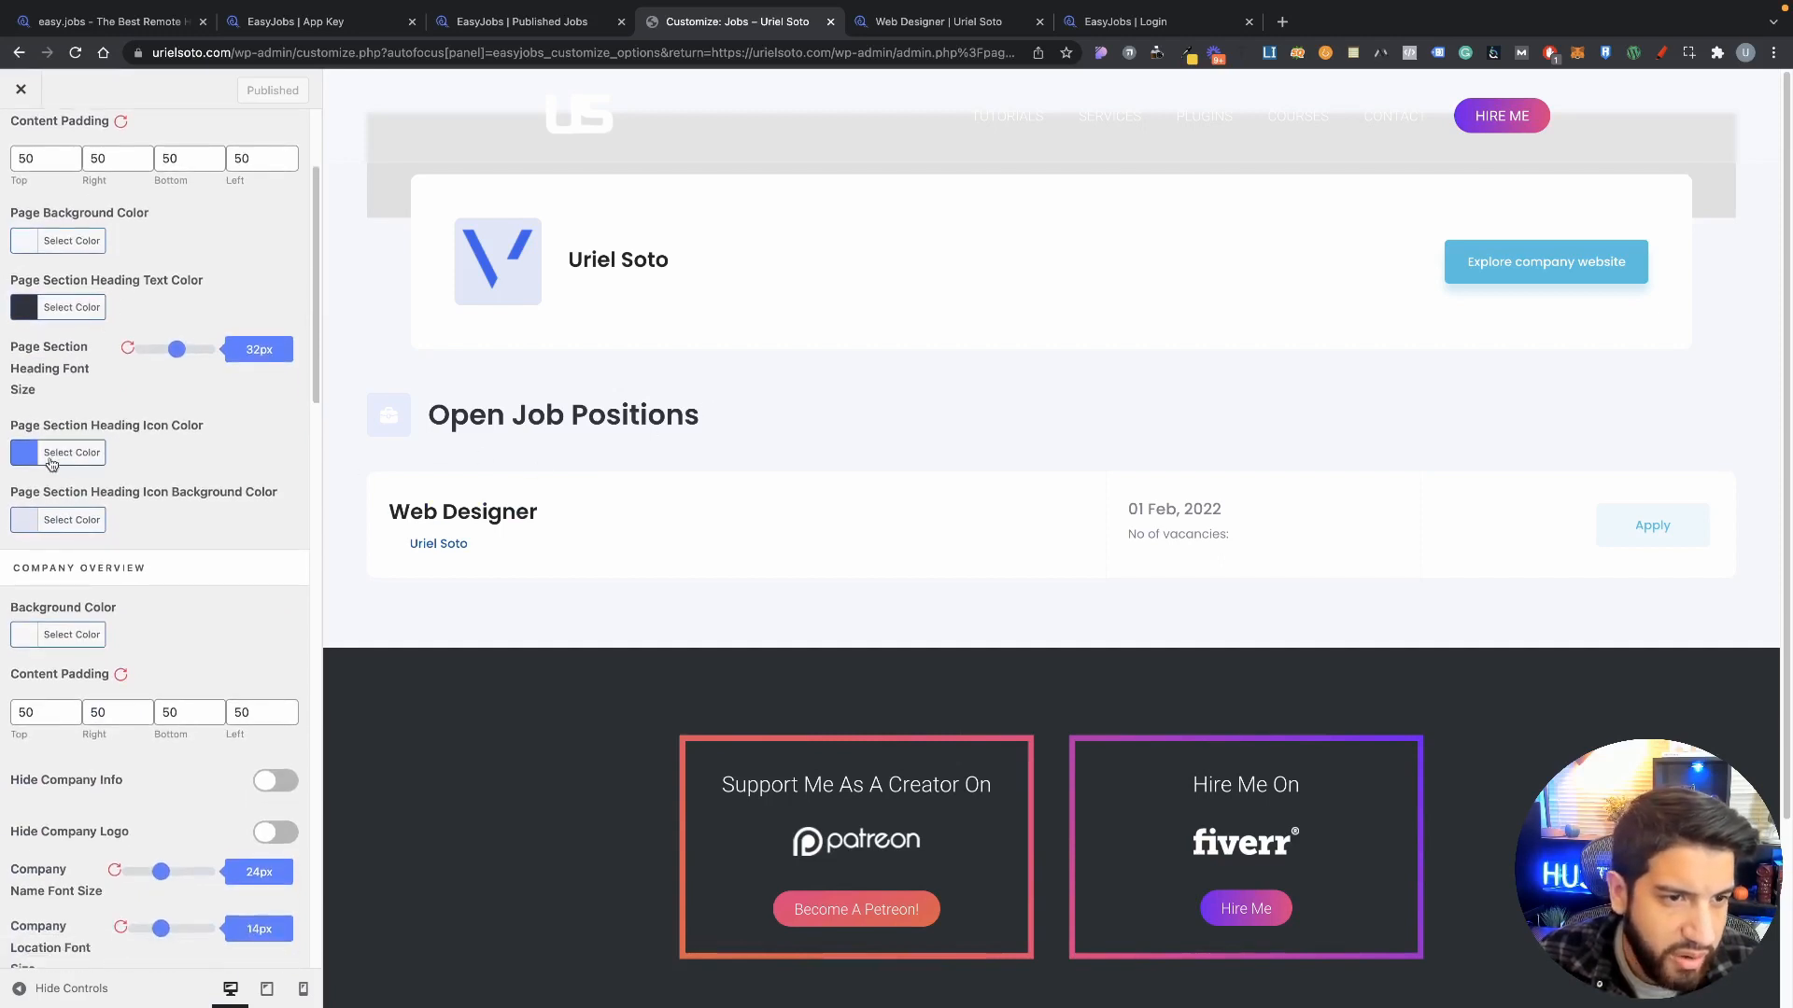
scroll(22, 449, "down", 1)
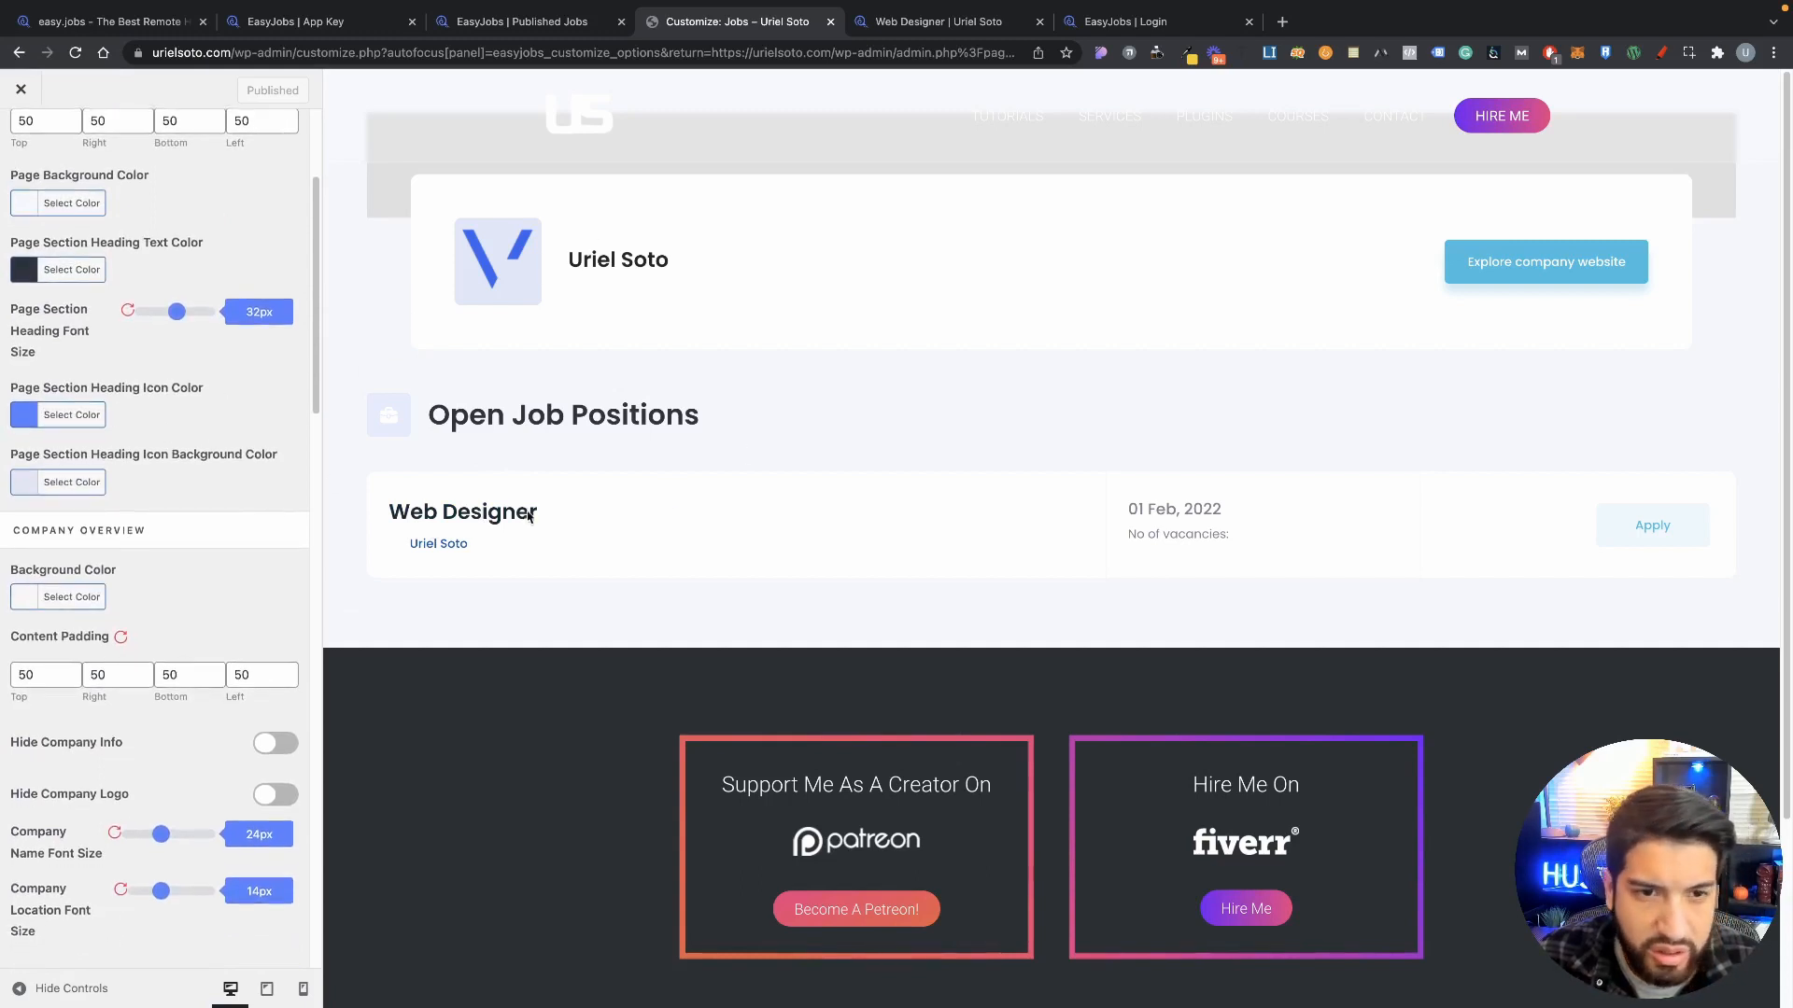
scroll(93, 459, "down", 5)
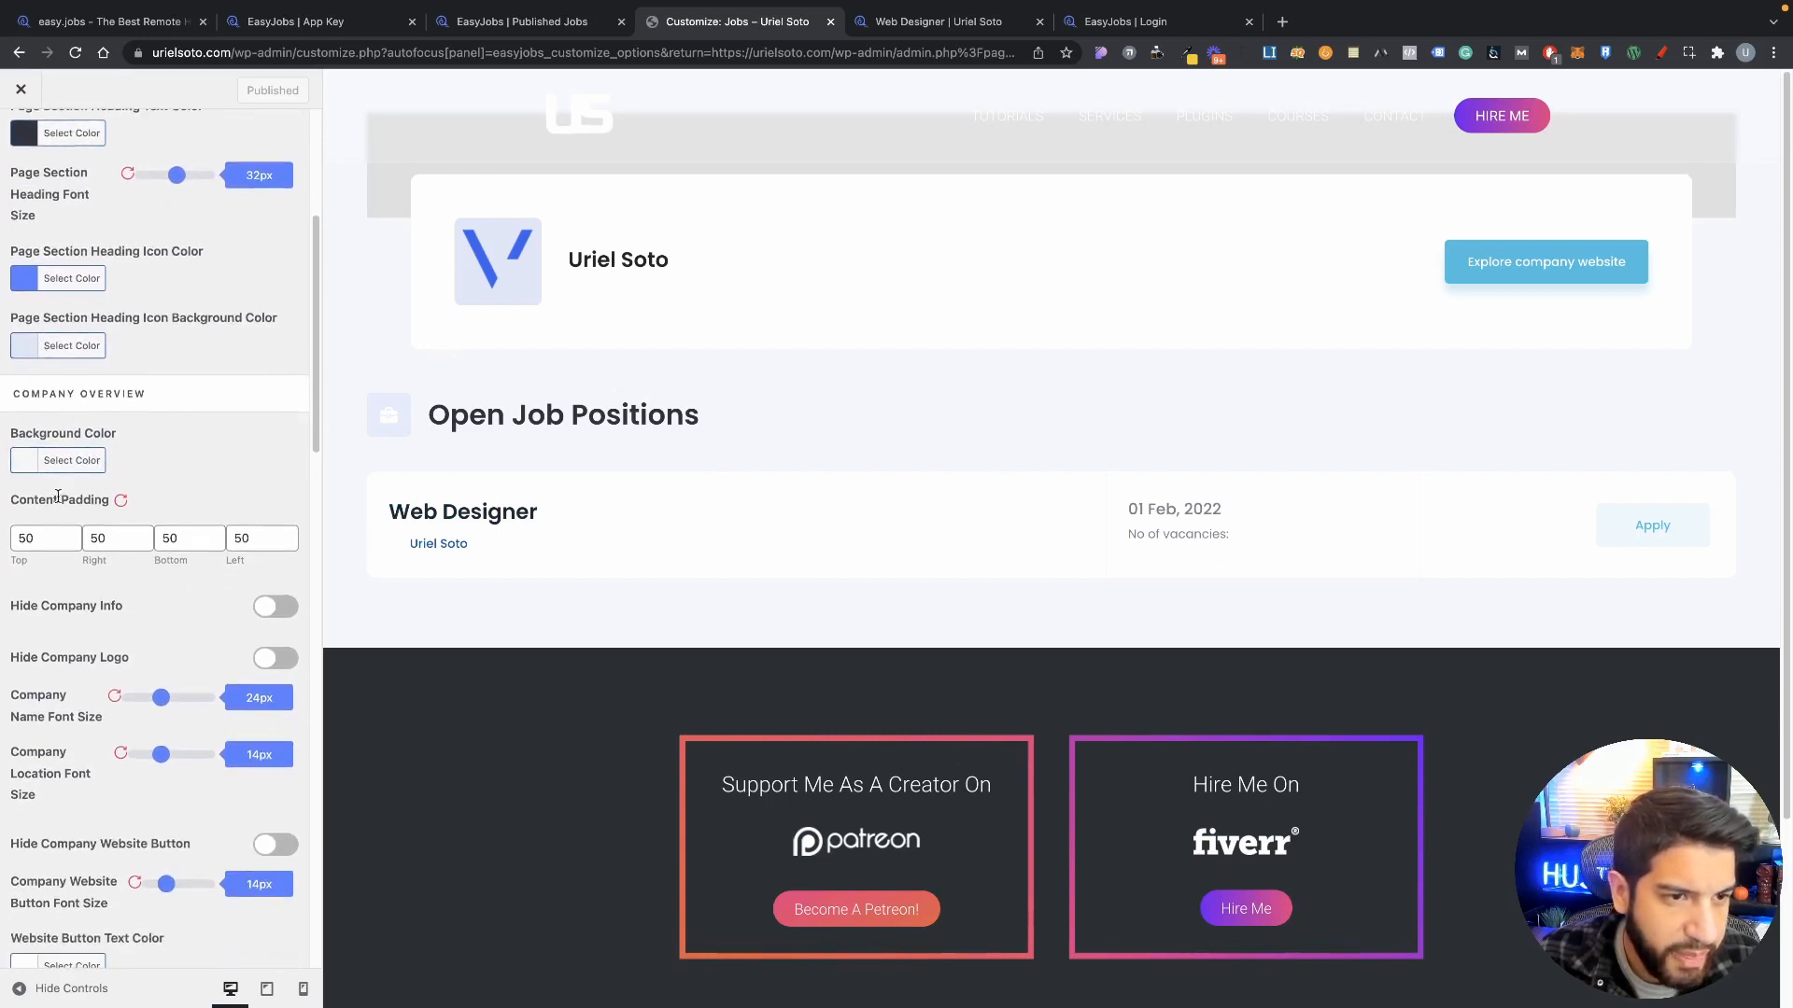
scroll(159, 505, "down", 5)
scroll(142, 512, "down", 7)
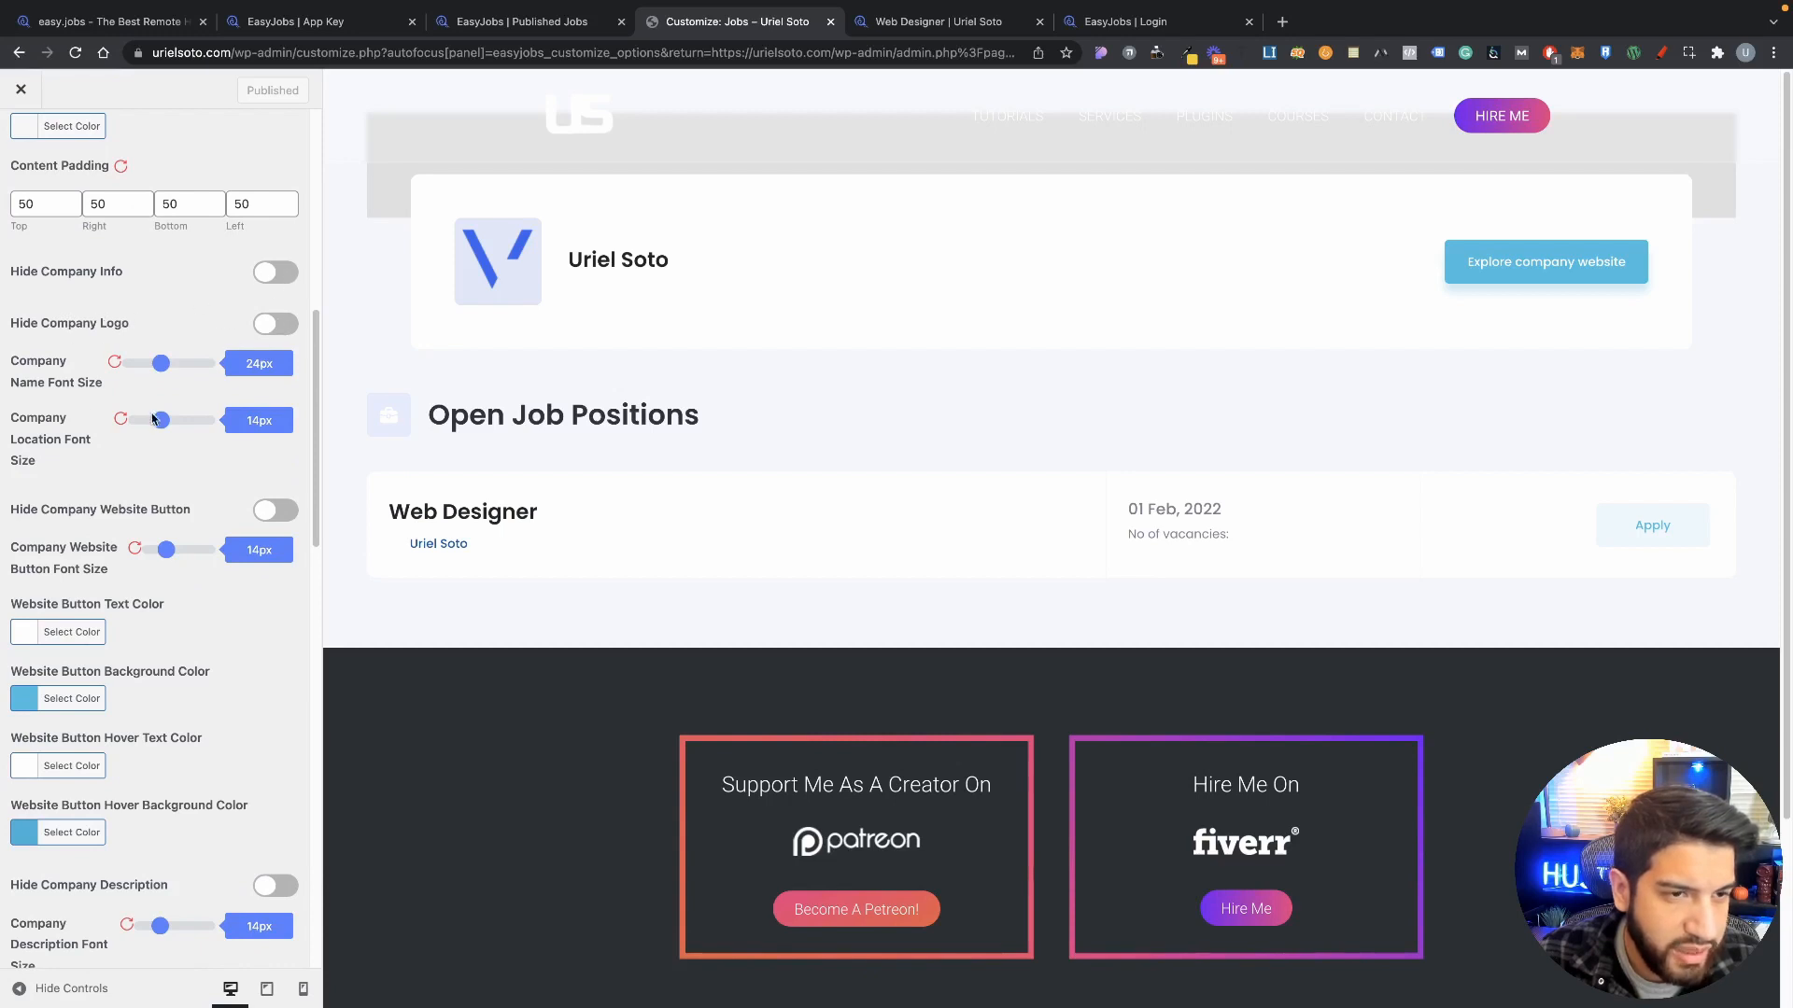
scroll(130, 369, "down", 1)
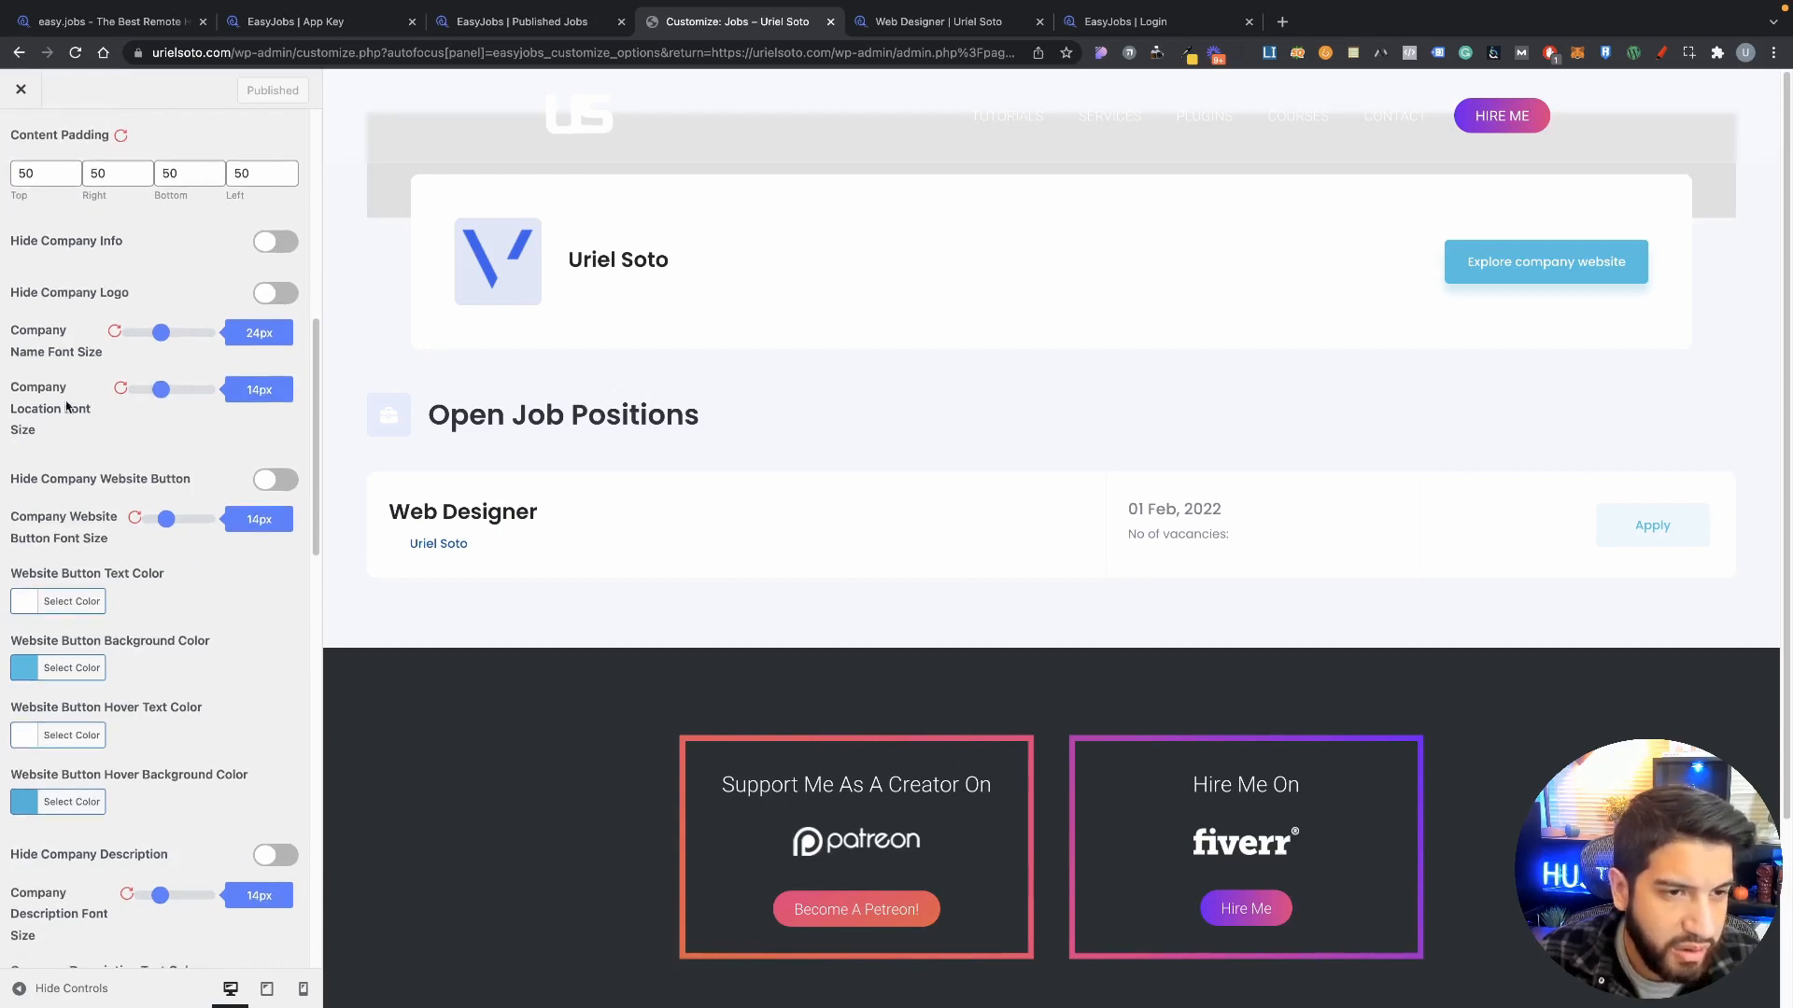
scroll(87, 400, "down", 1)
scroll(158, 375, "down", 1)
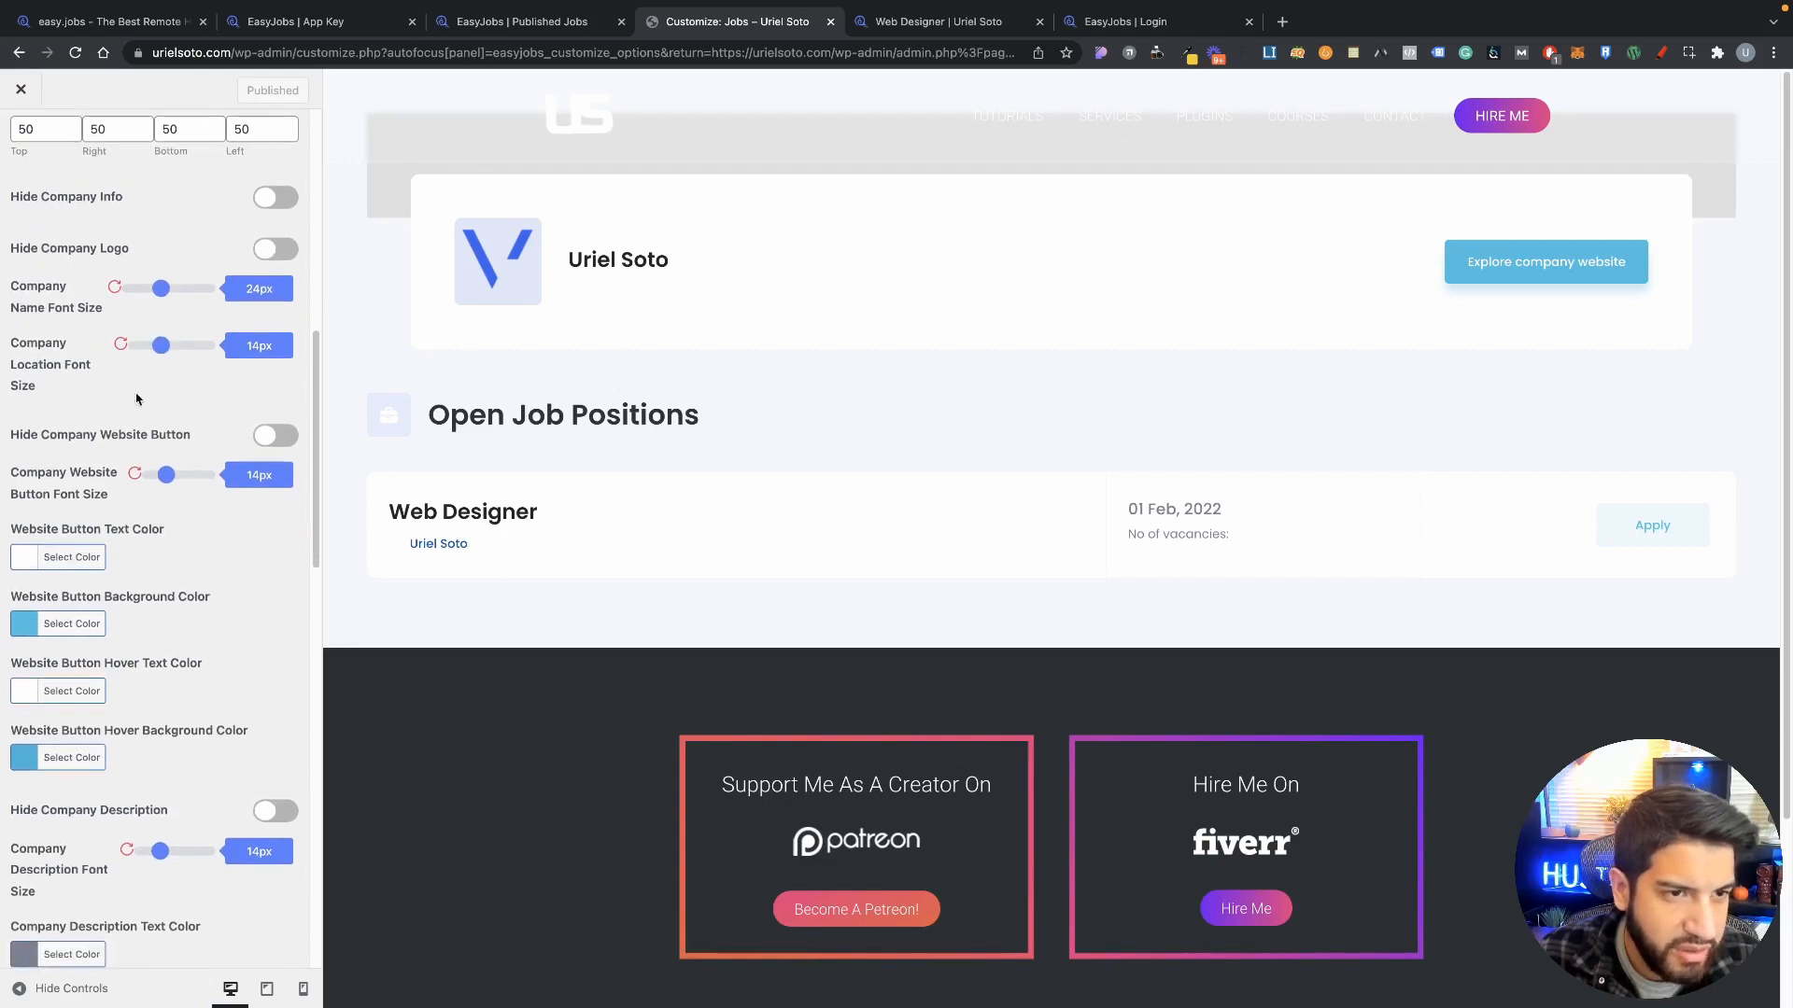
scroll(136, 398, "down", 1)
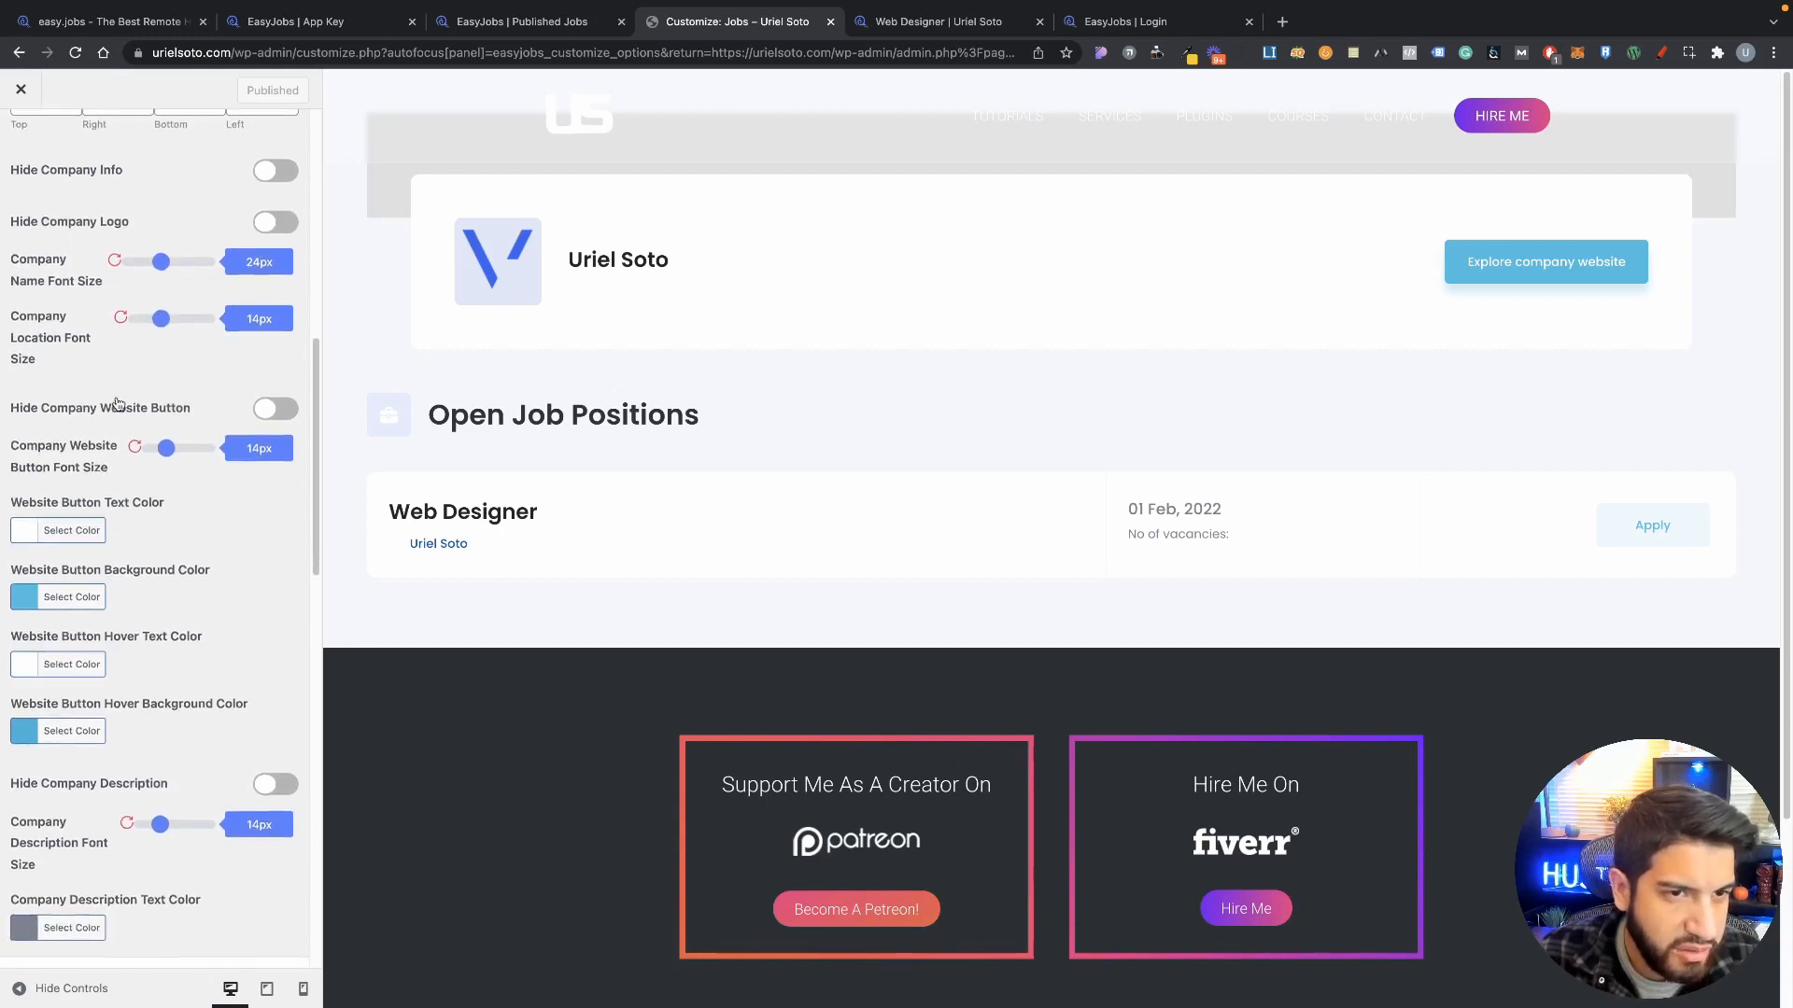
scroll(165, 354, "down", 1)
scroll(191, 355, "down", 4)
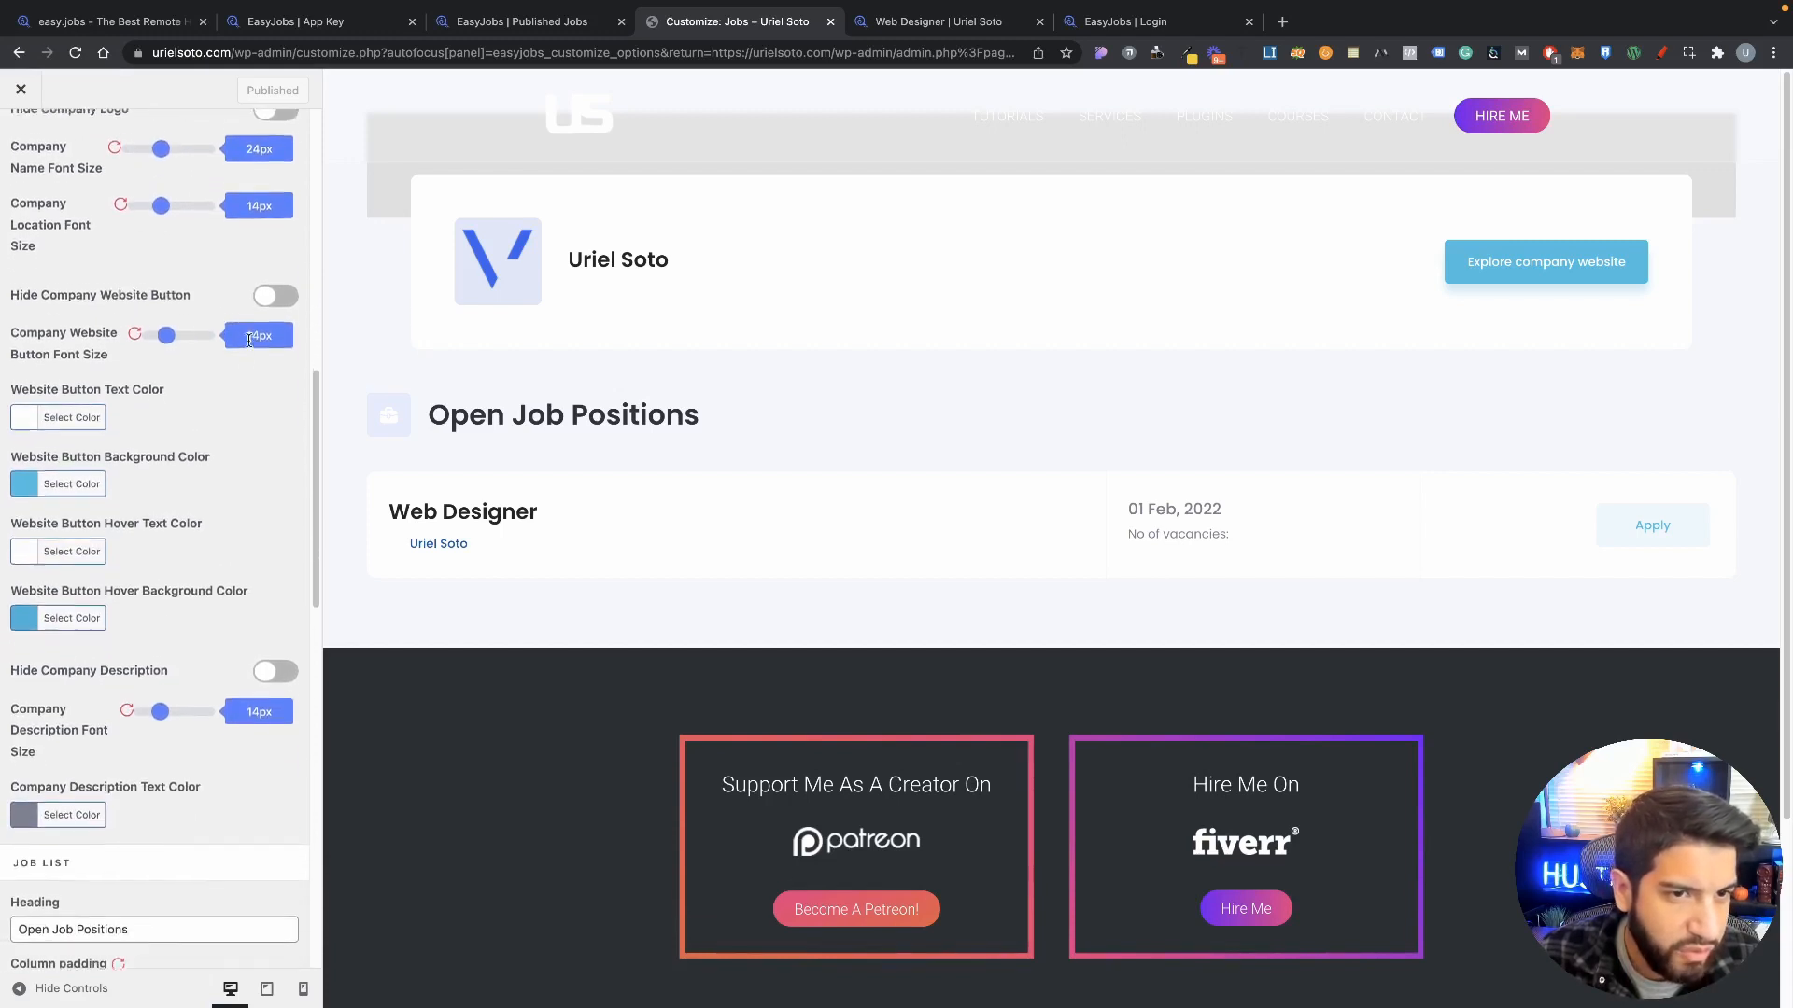
scroll(149, 401, "down", 4)
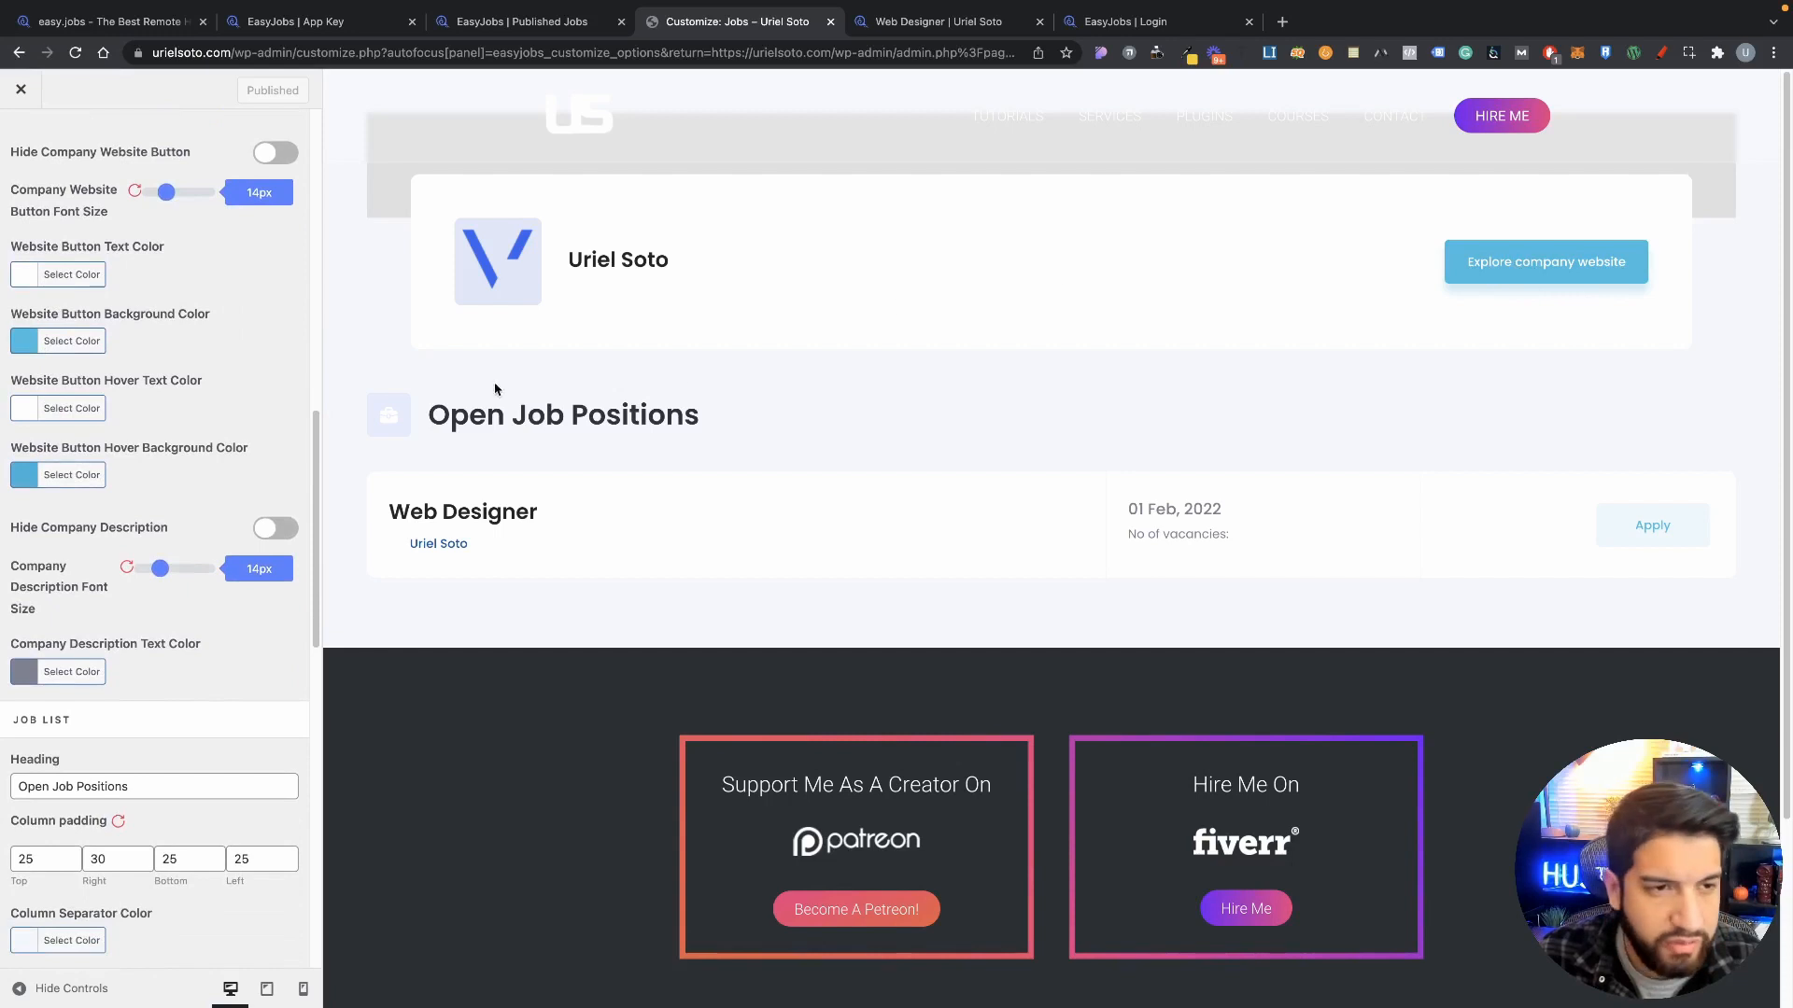
Step: Set the company website button background colour to blue
left_click(21, 346)
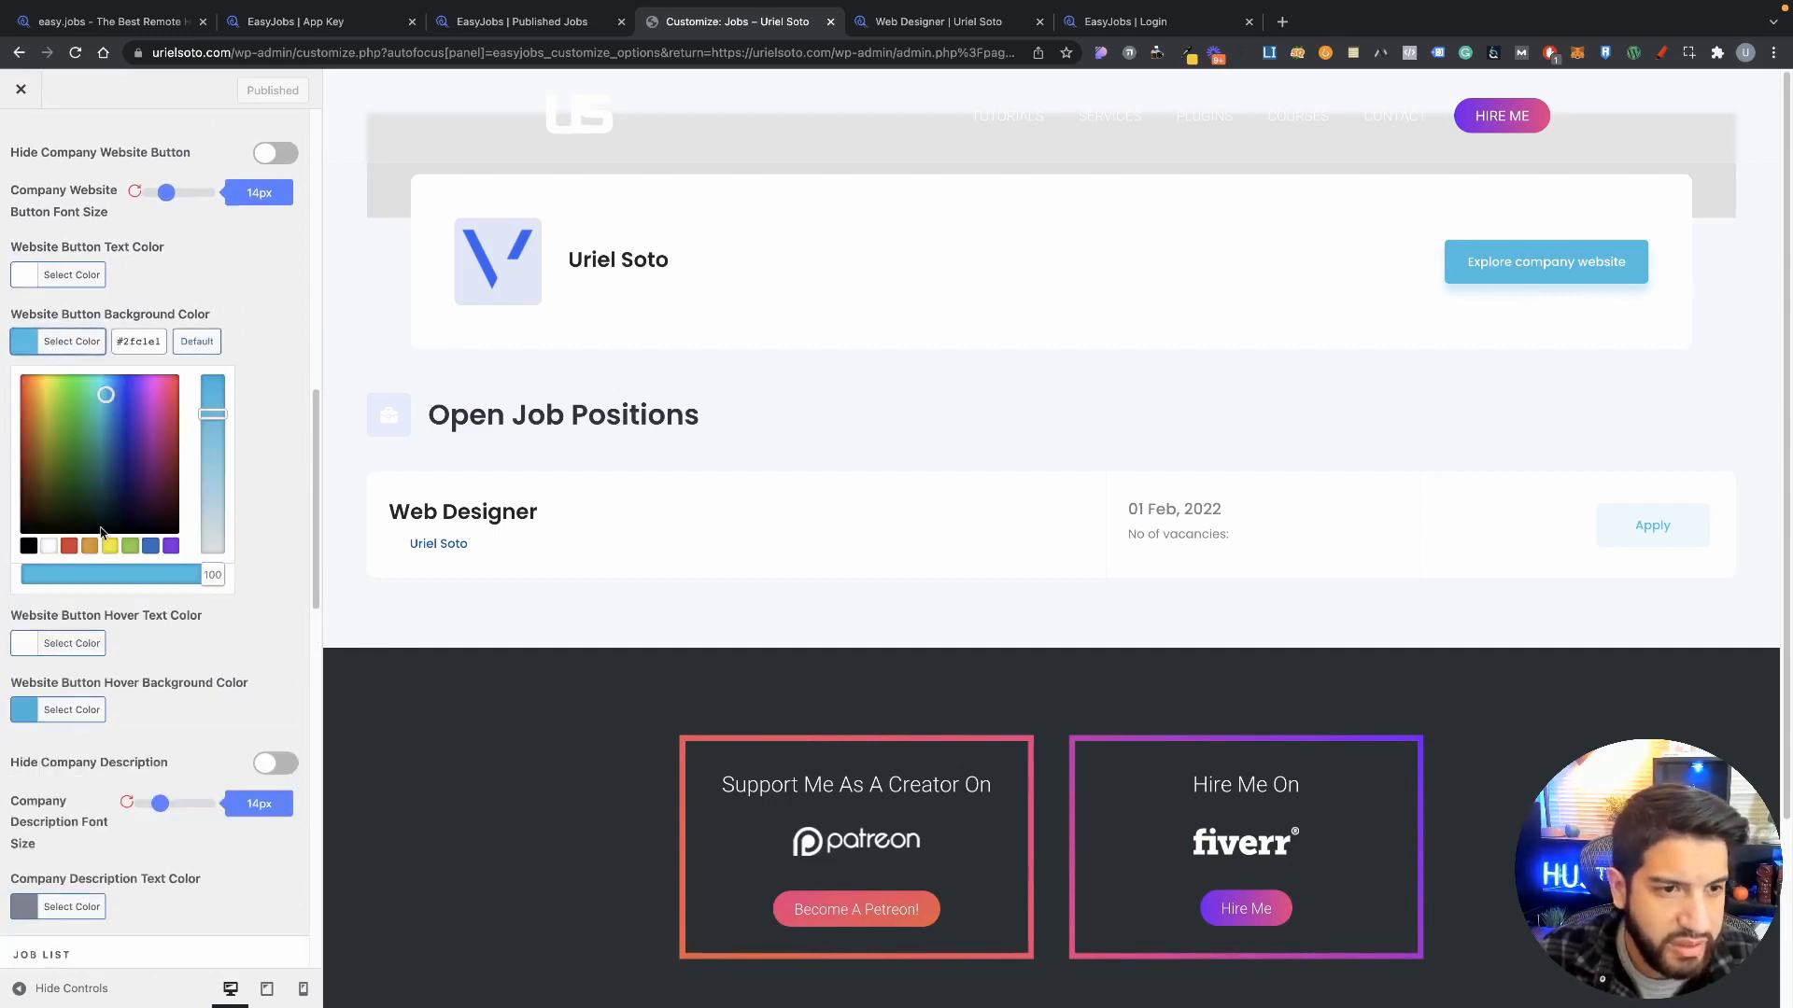
left_click(147, 549)
left_click(58, 346)
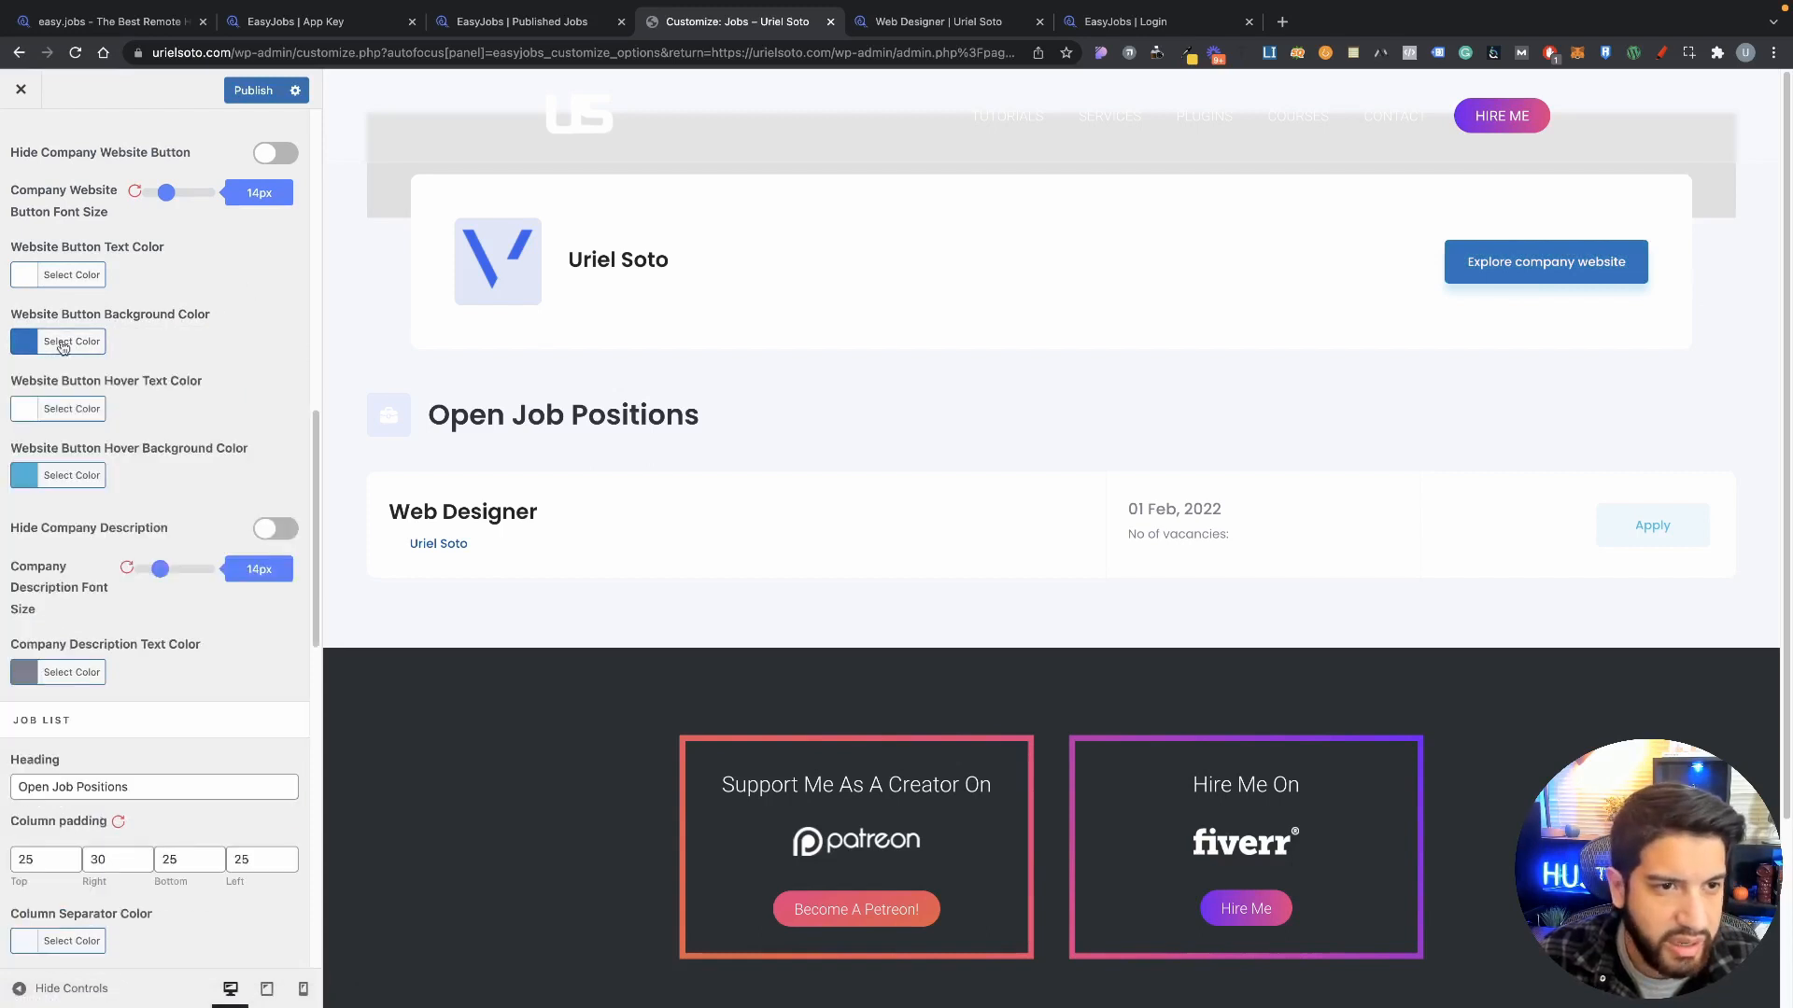
left_click(57, 346)
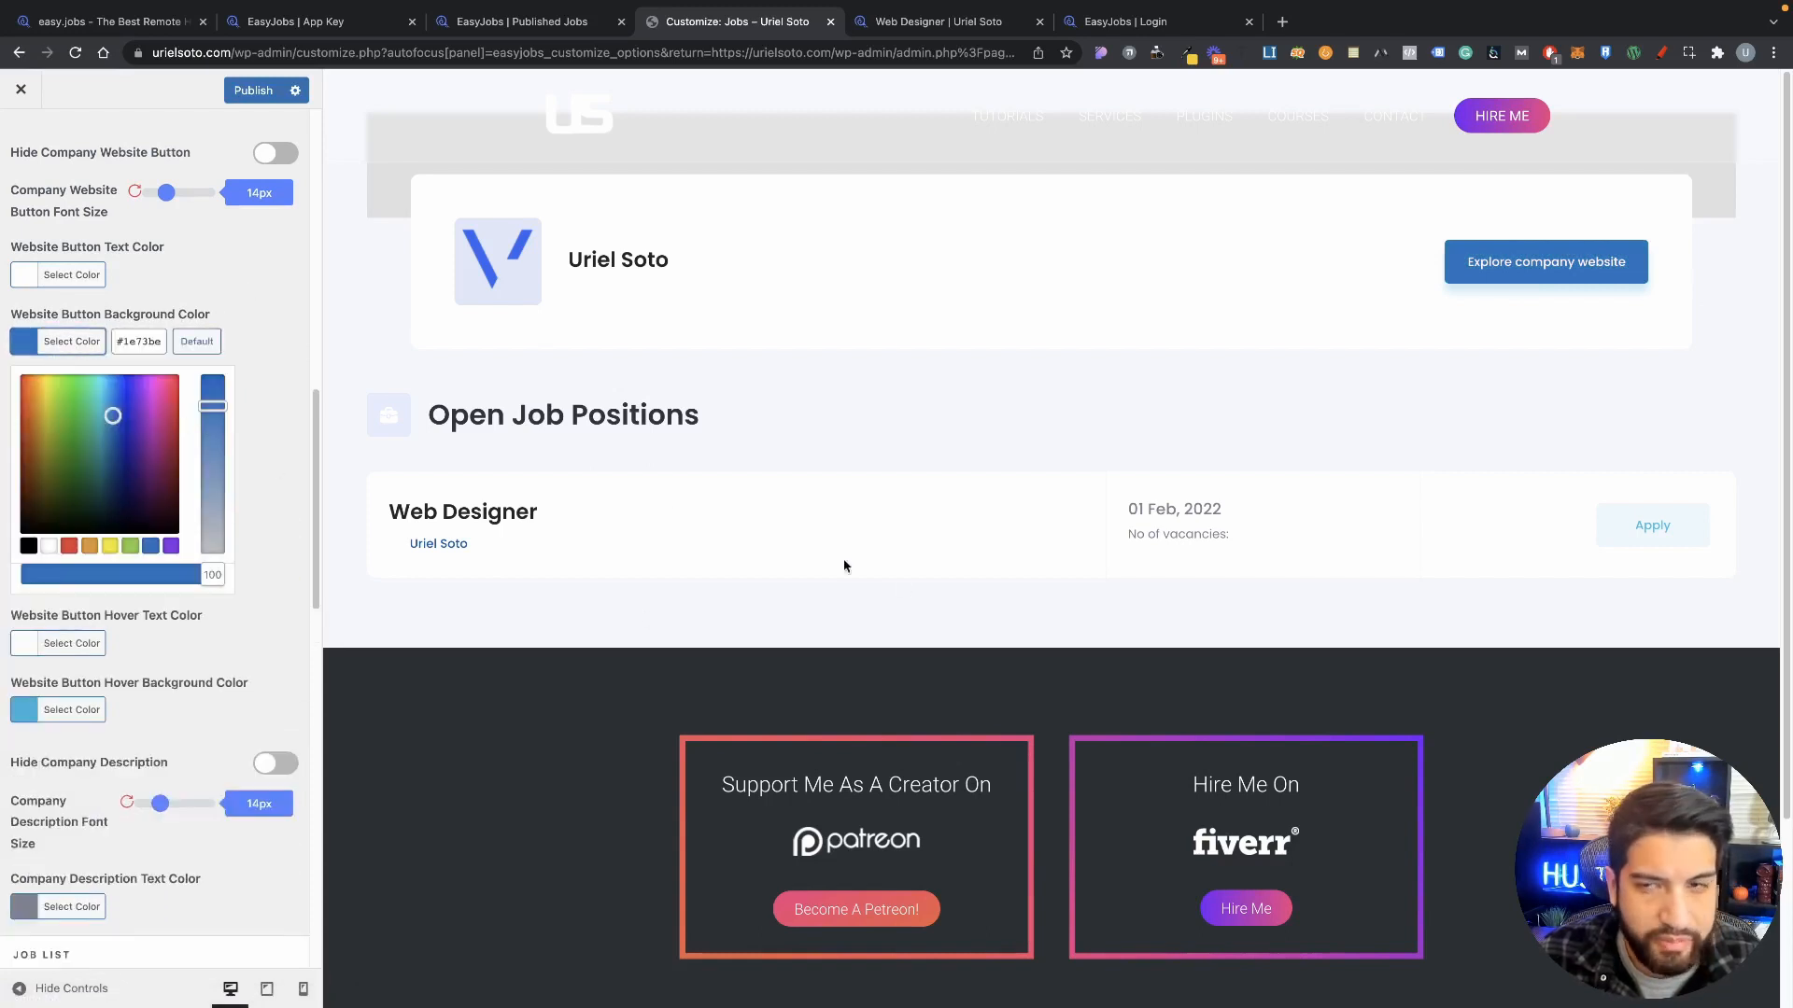
scroll(844, 566, "down", 1)
scroll(595, 452, "up", 1)
scroll(1214, 614, "down", 1)
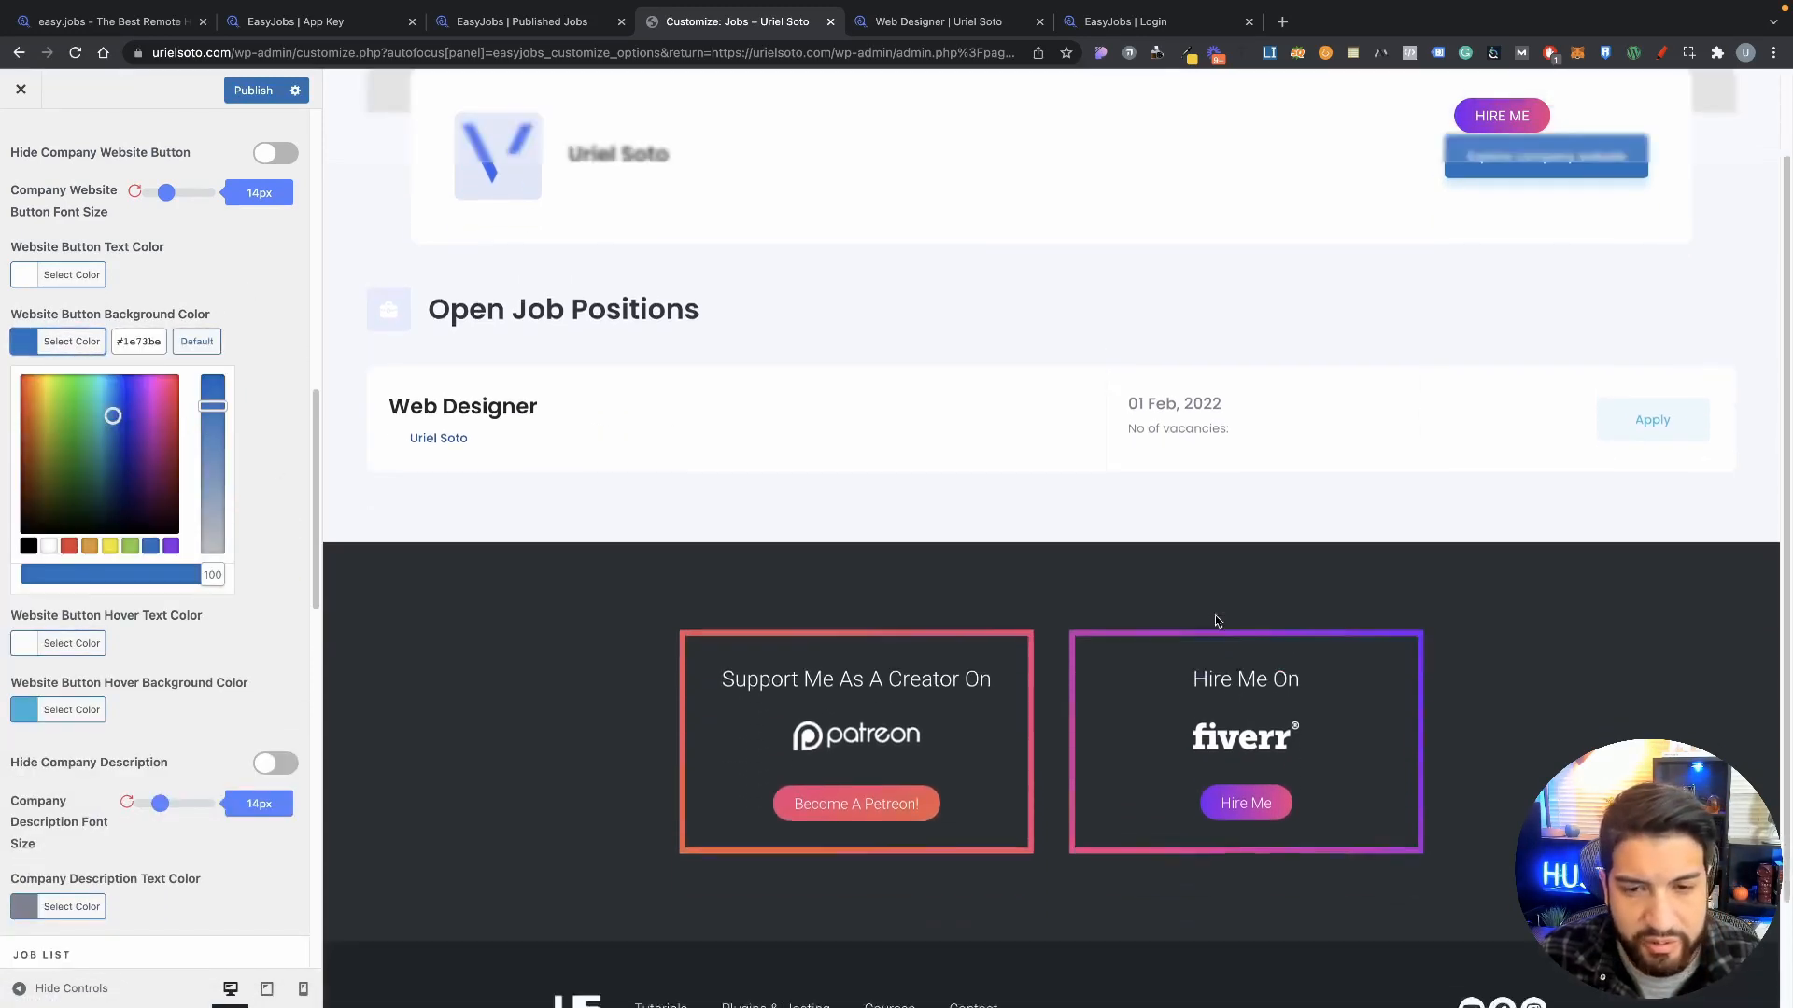
scroll(1064, 567, "up", 1)
scroll(604, 668, "down", 2)
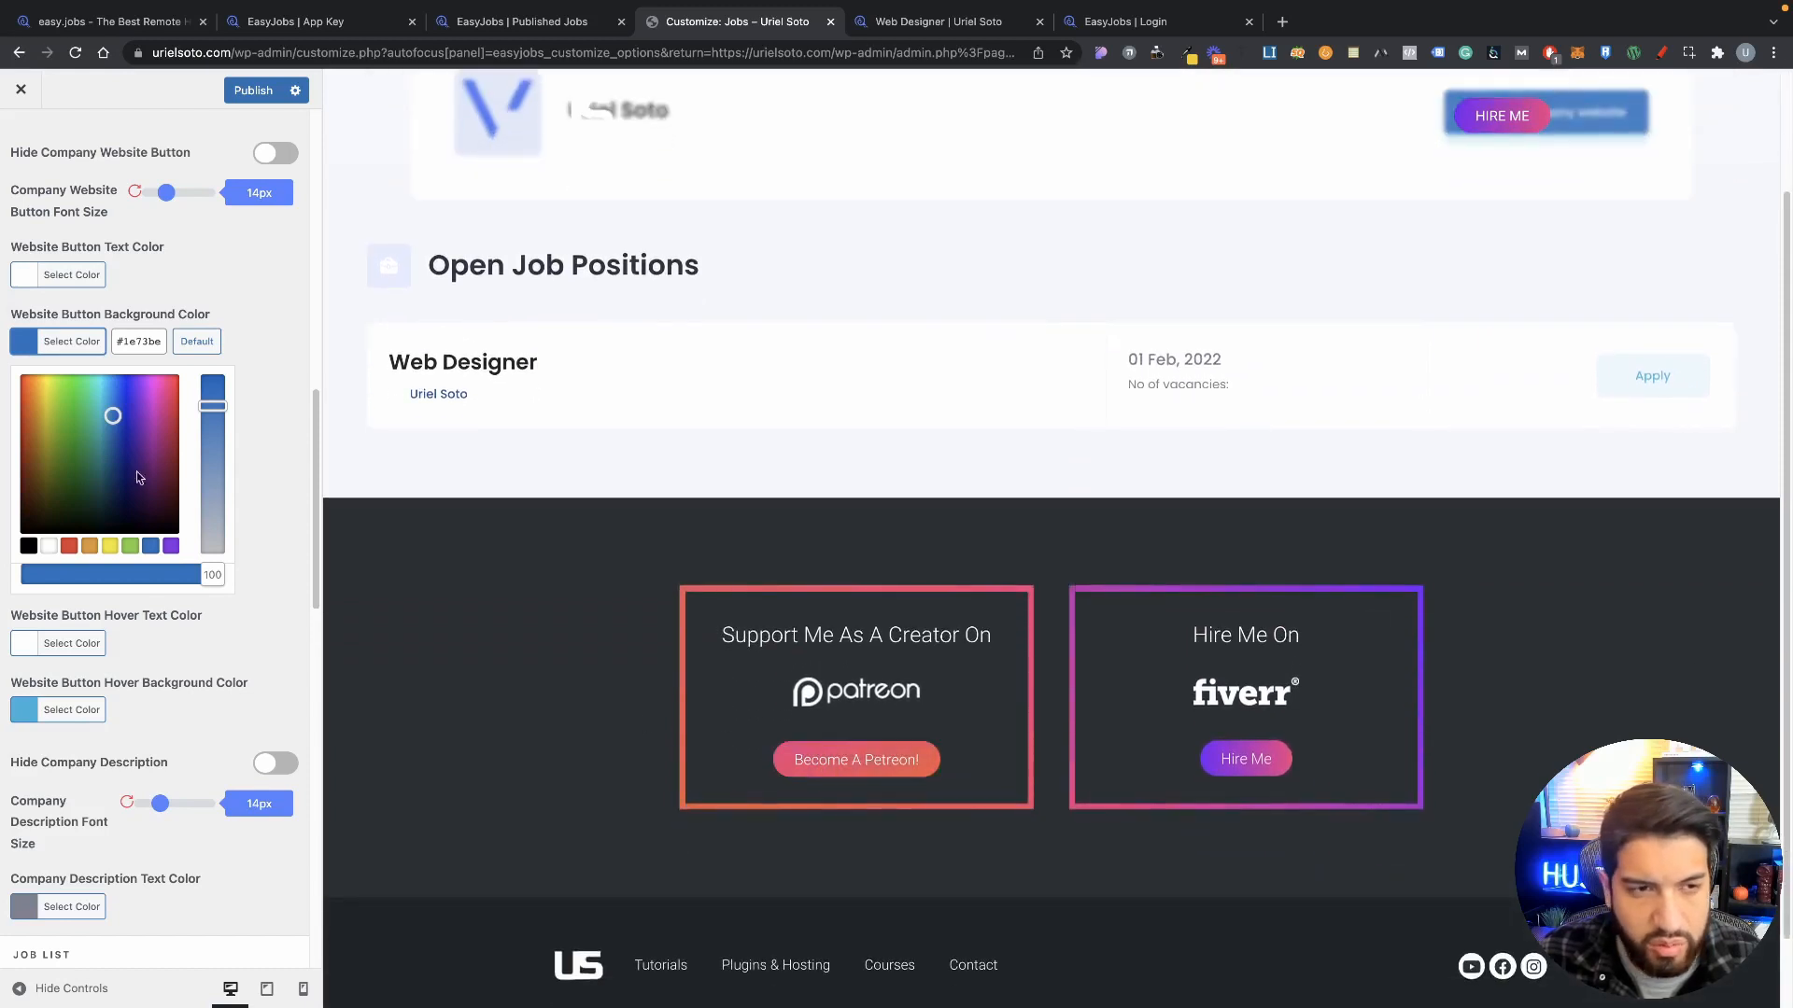
left_click(214, 308)
scroll(1016, 548, "up", 2)
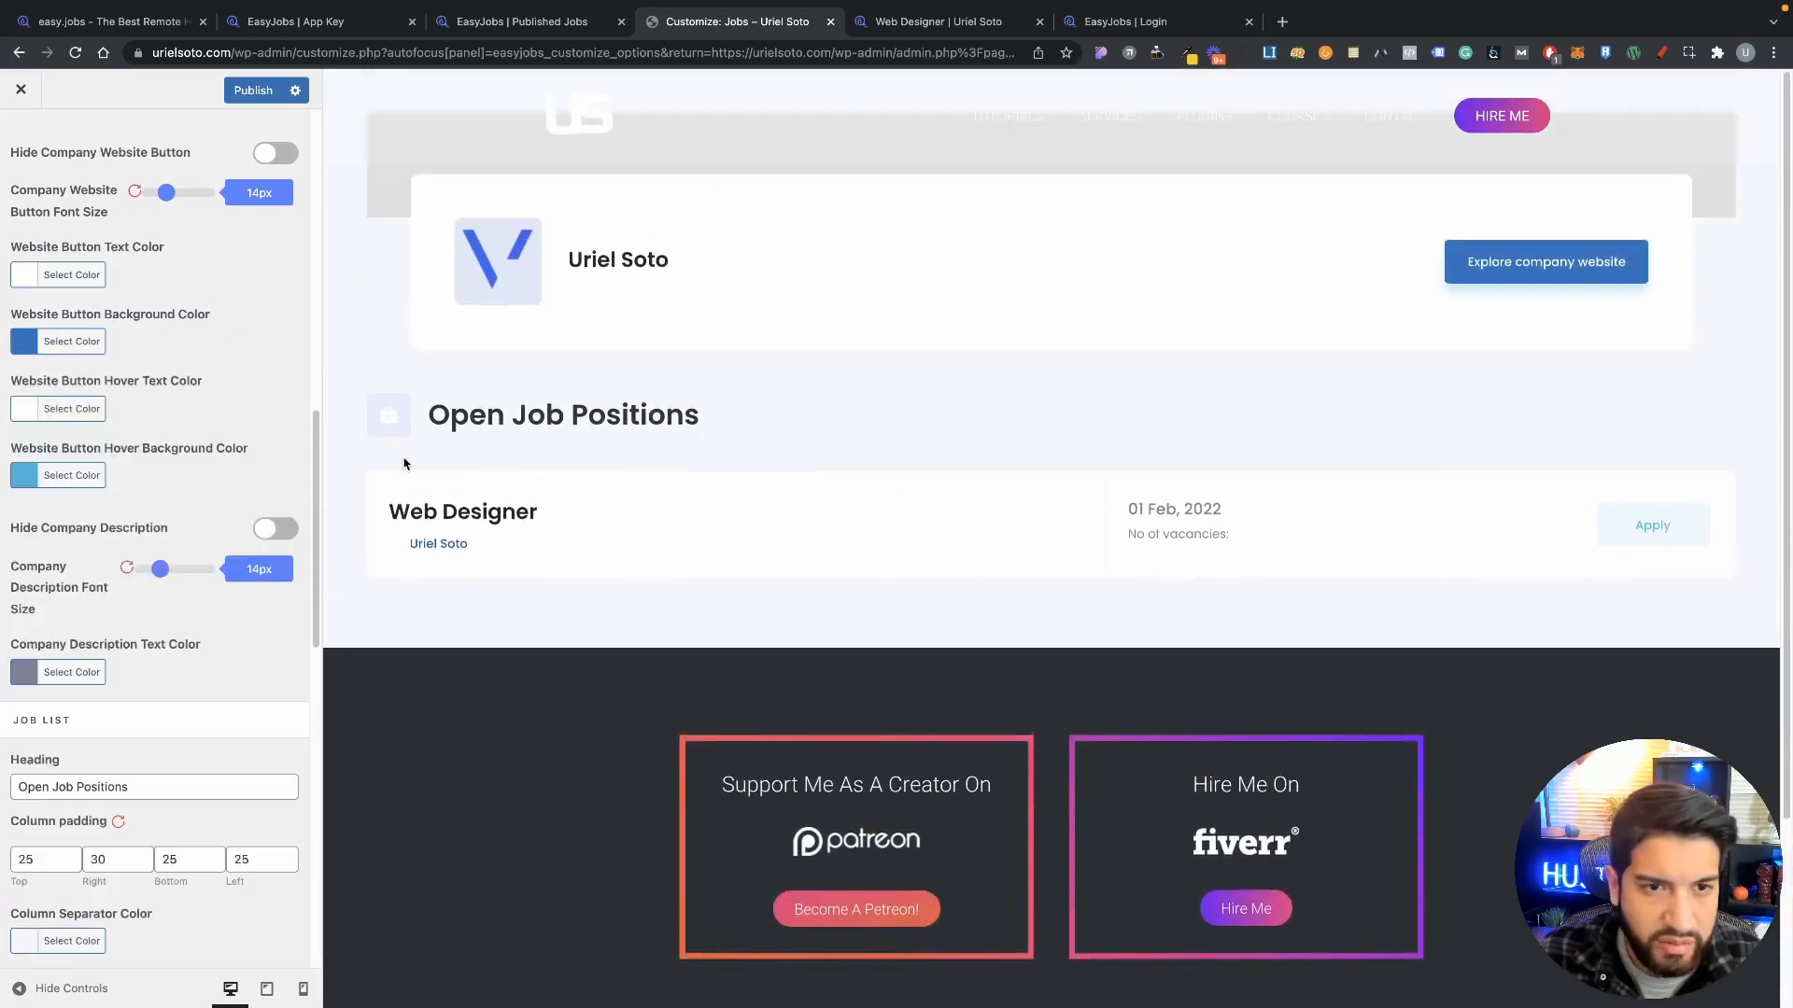
scroll(224, 598, "down", 5)
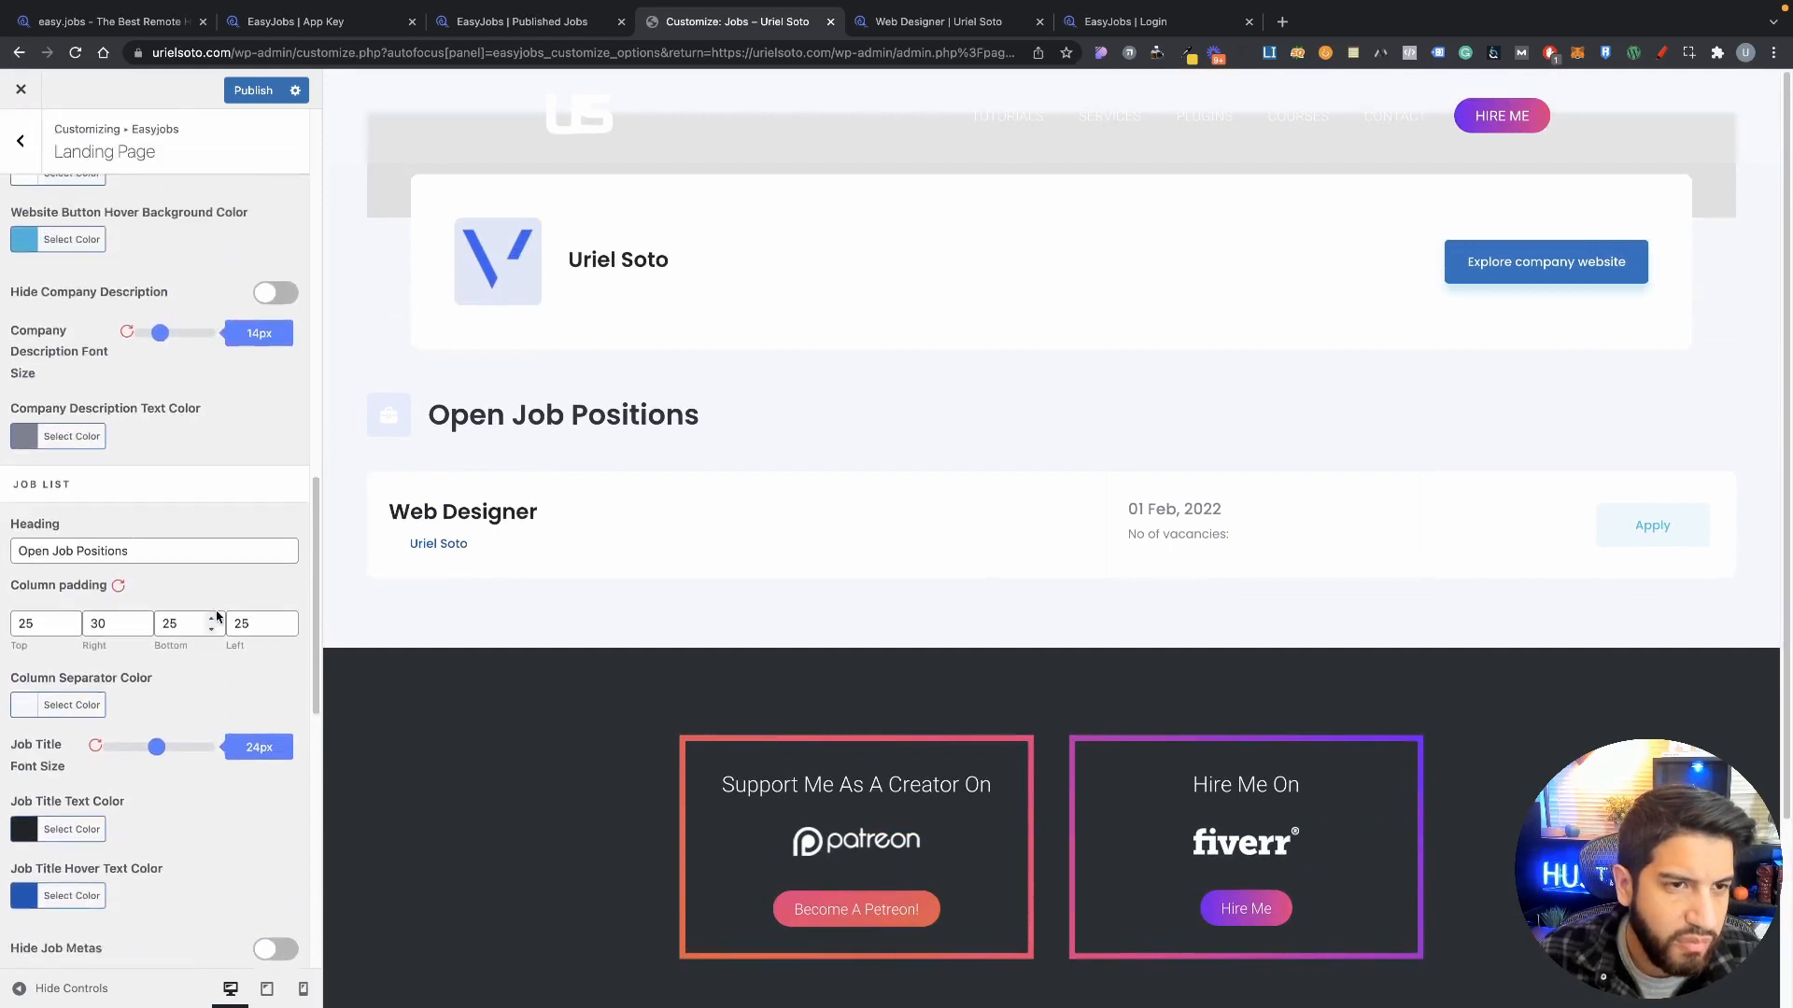
scroll(219, 617, "down", 6)
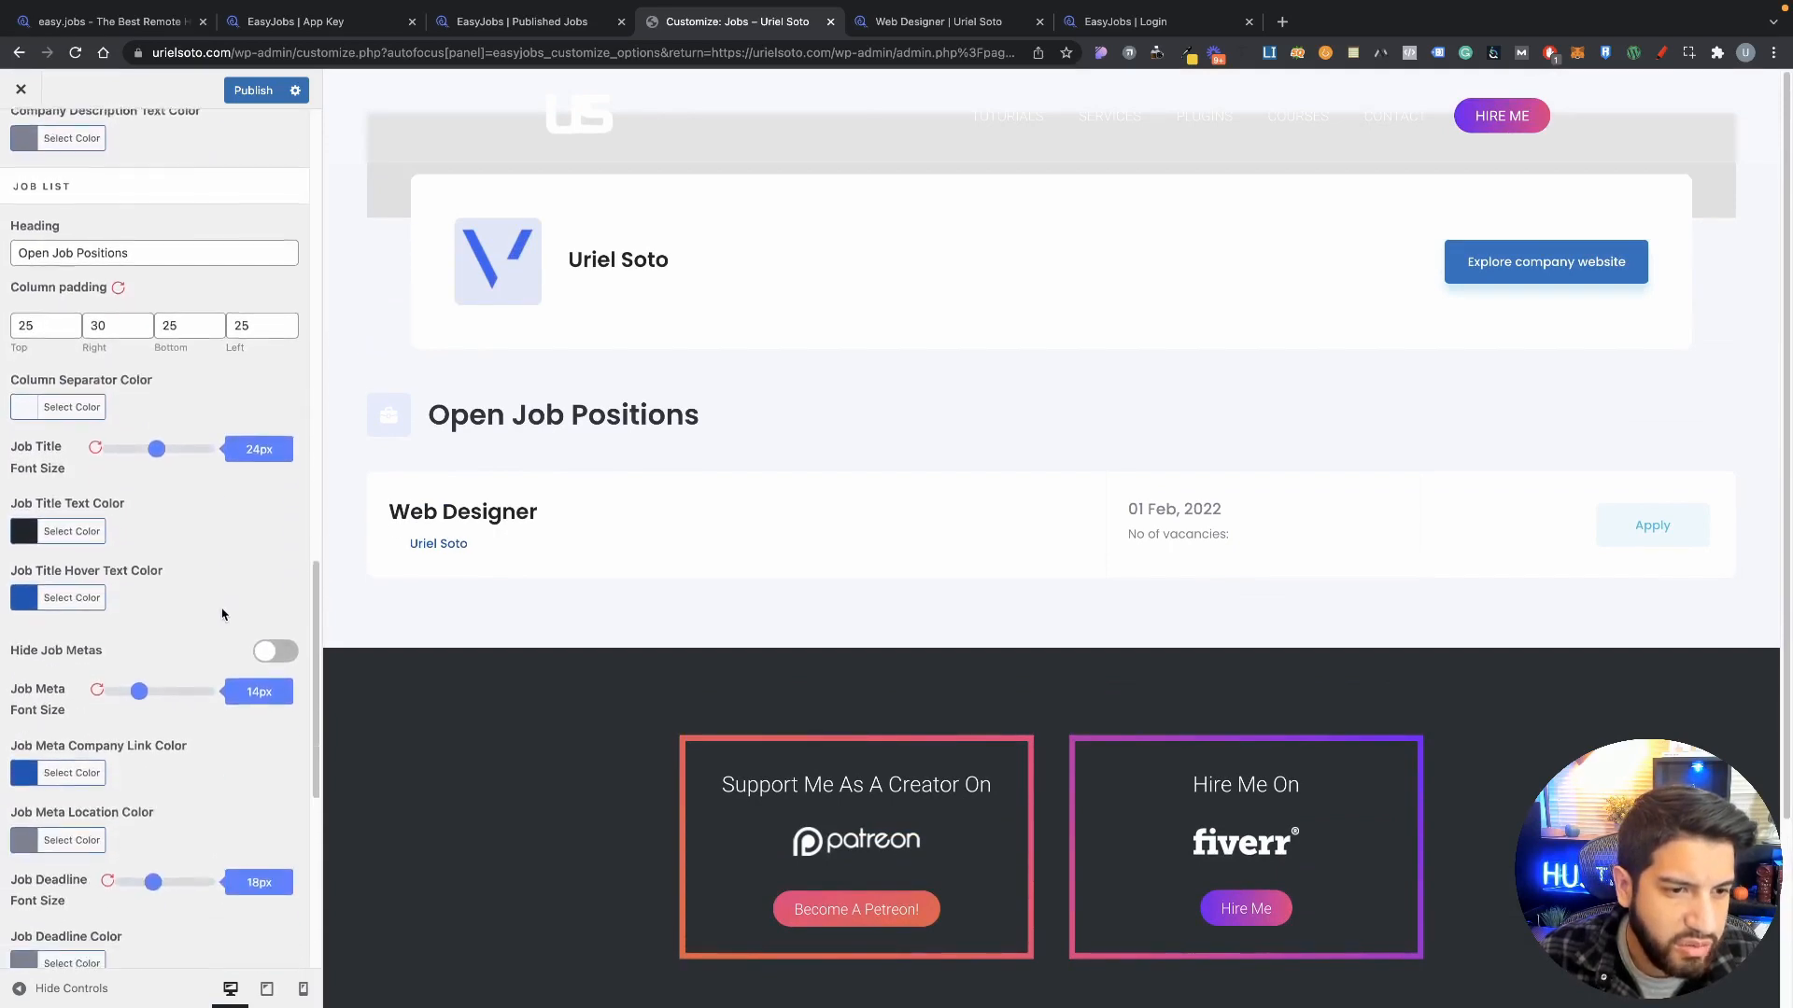
scroll(222, 614, "down", 12)
scroll(227, 612, "up", 20)
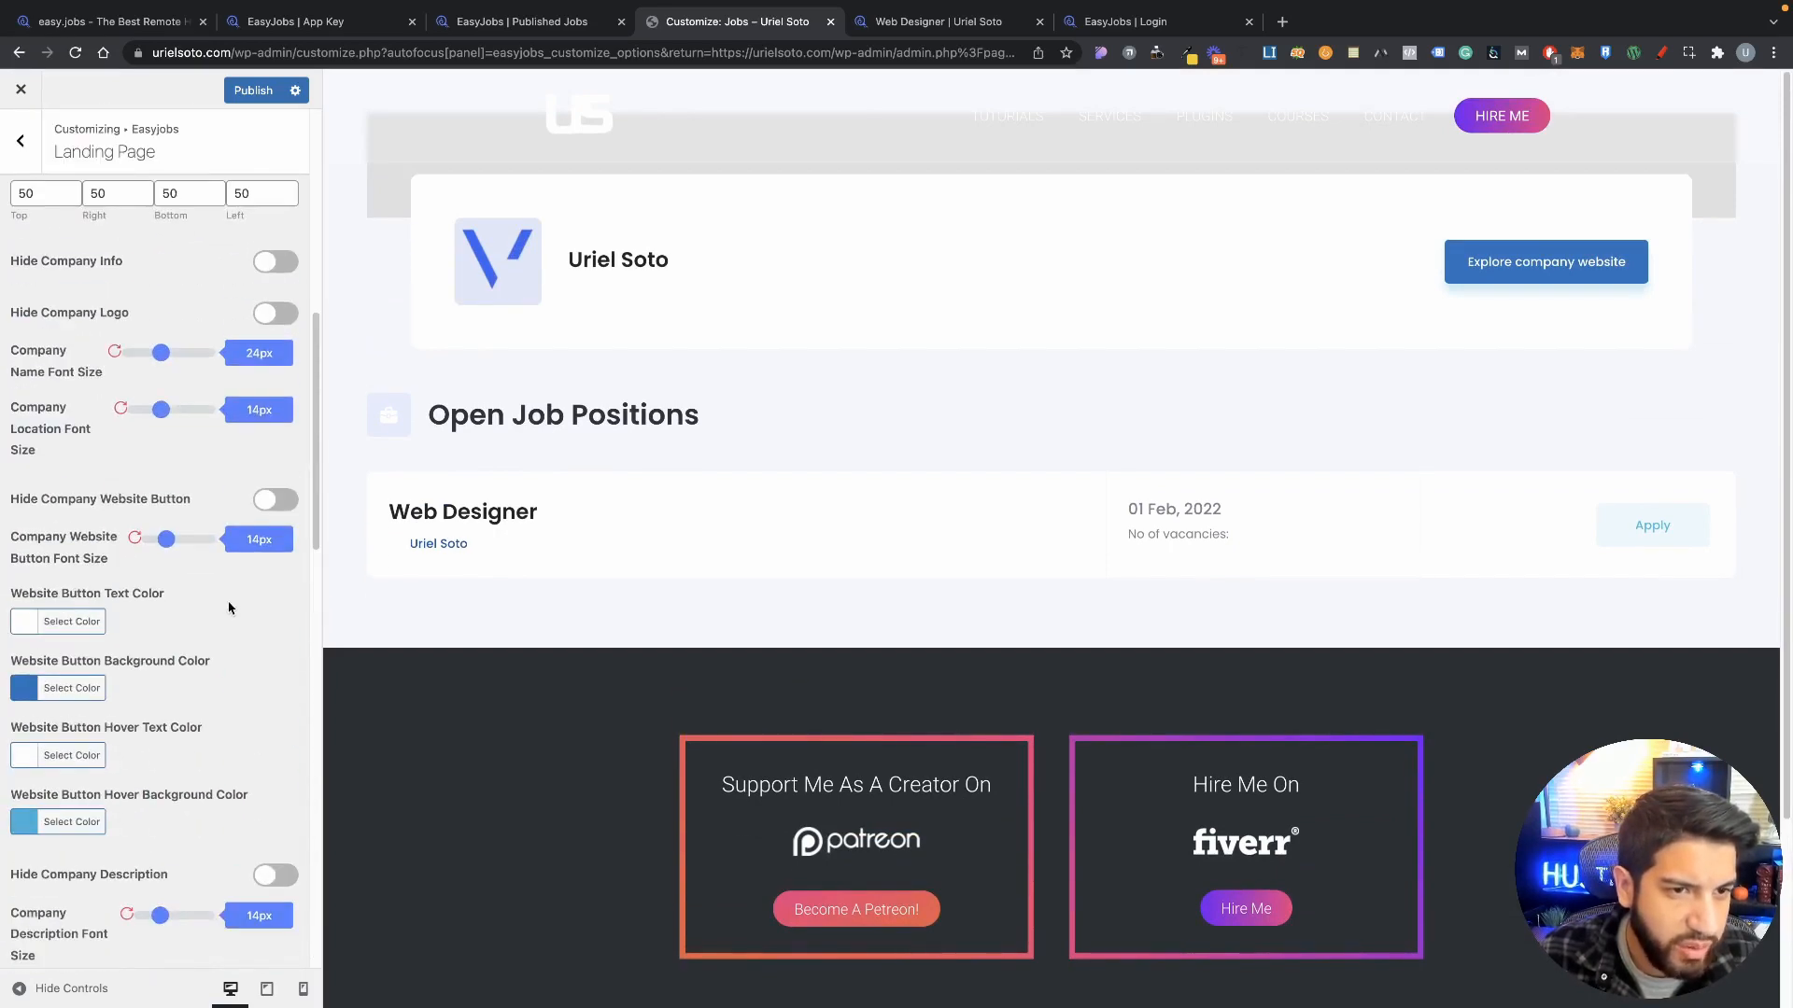
scroll(228, 608, "down", 13)
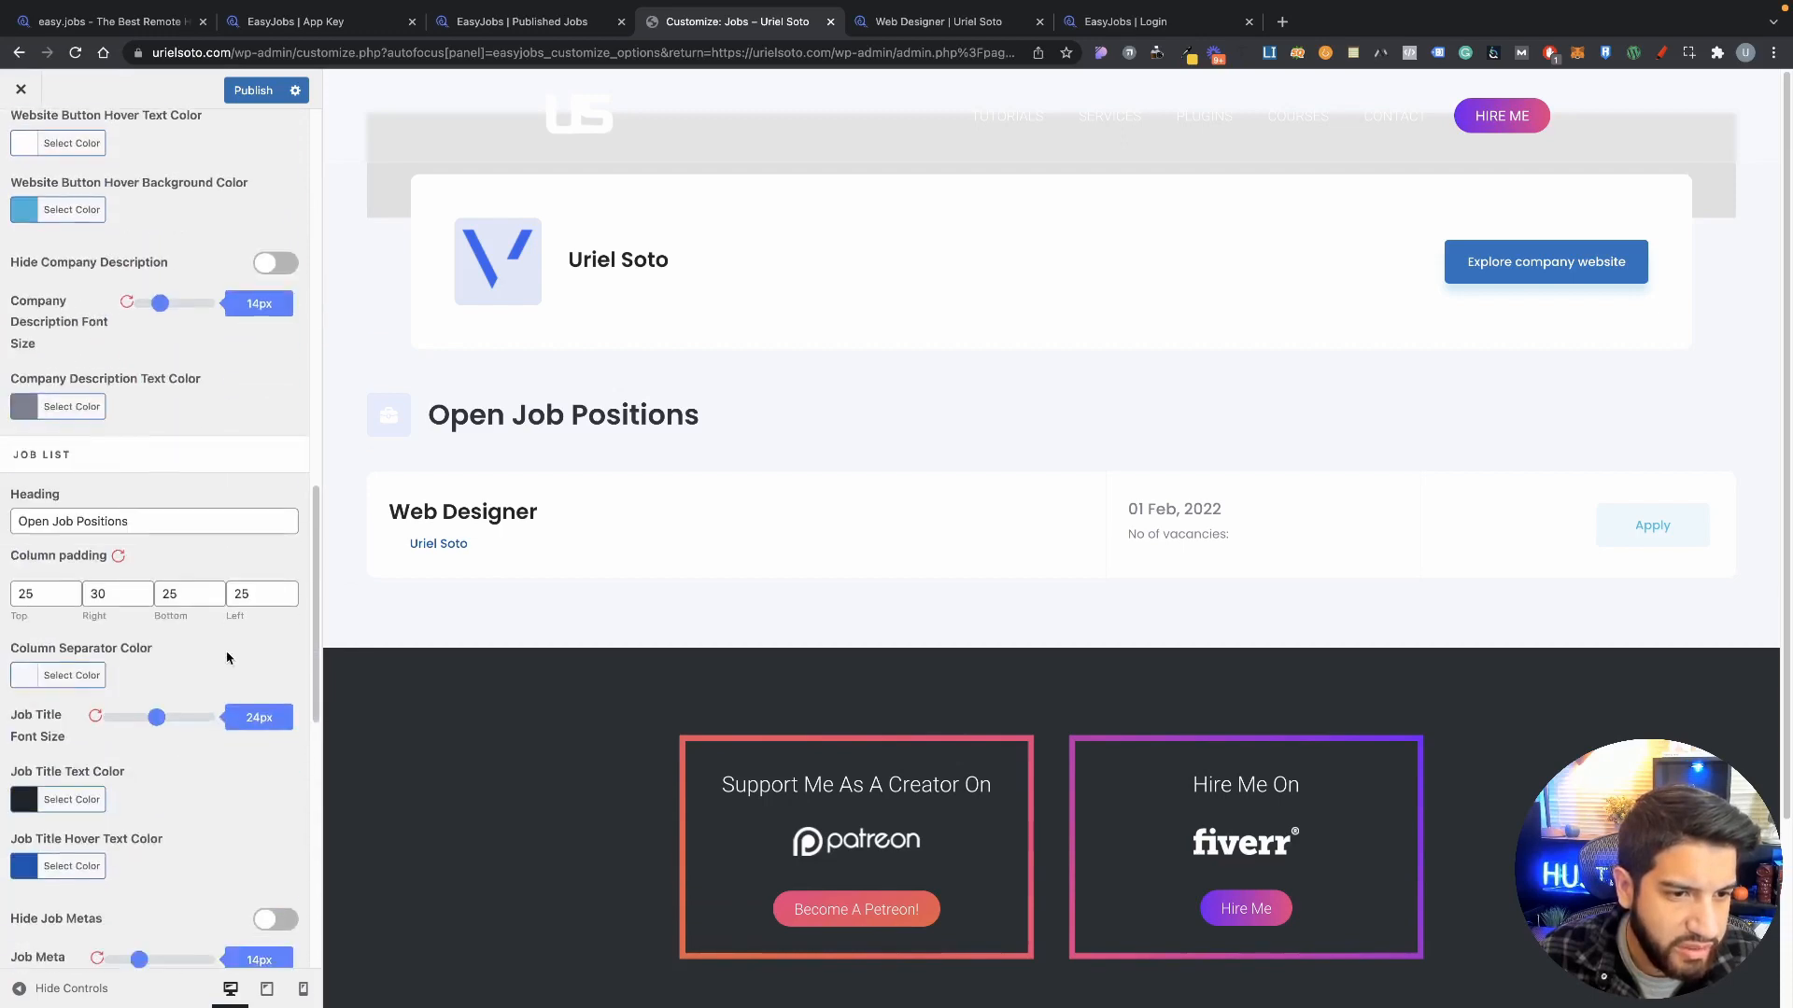
scroll(227, 658, "down", 14)
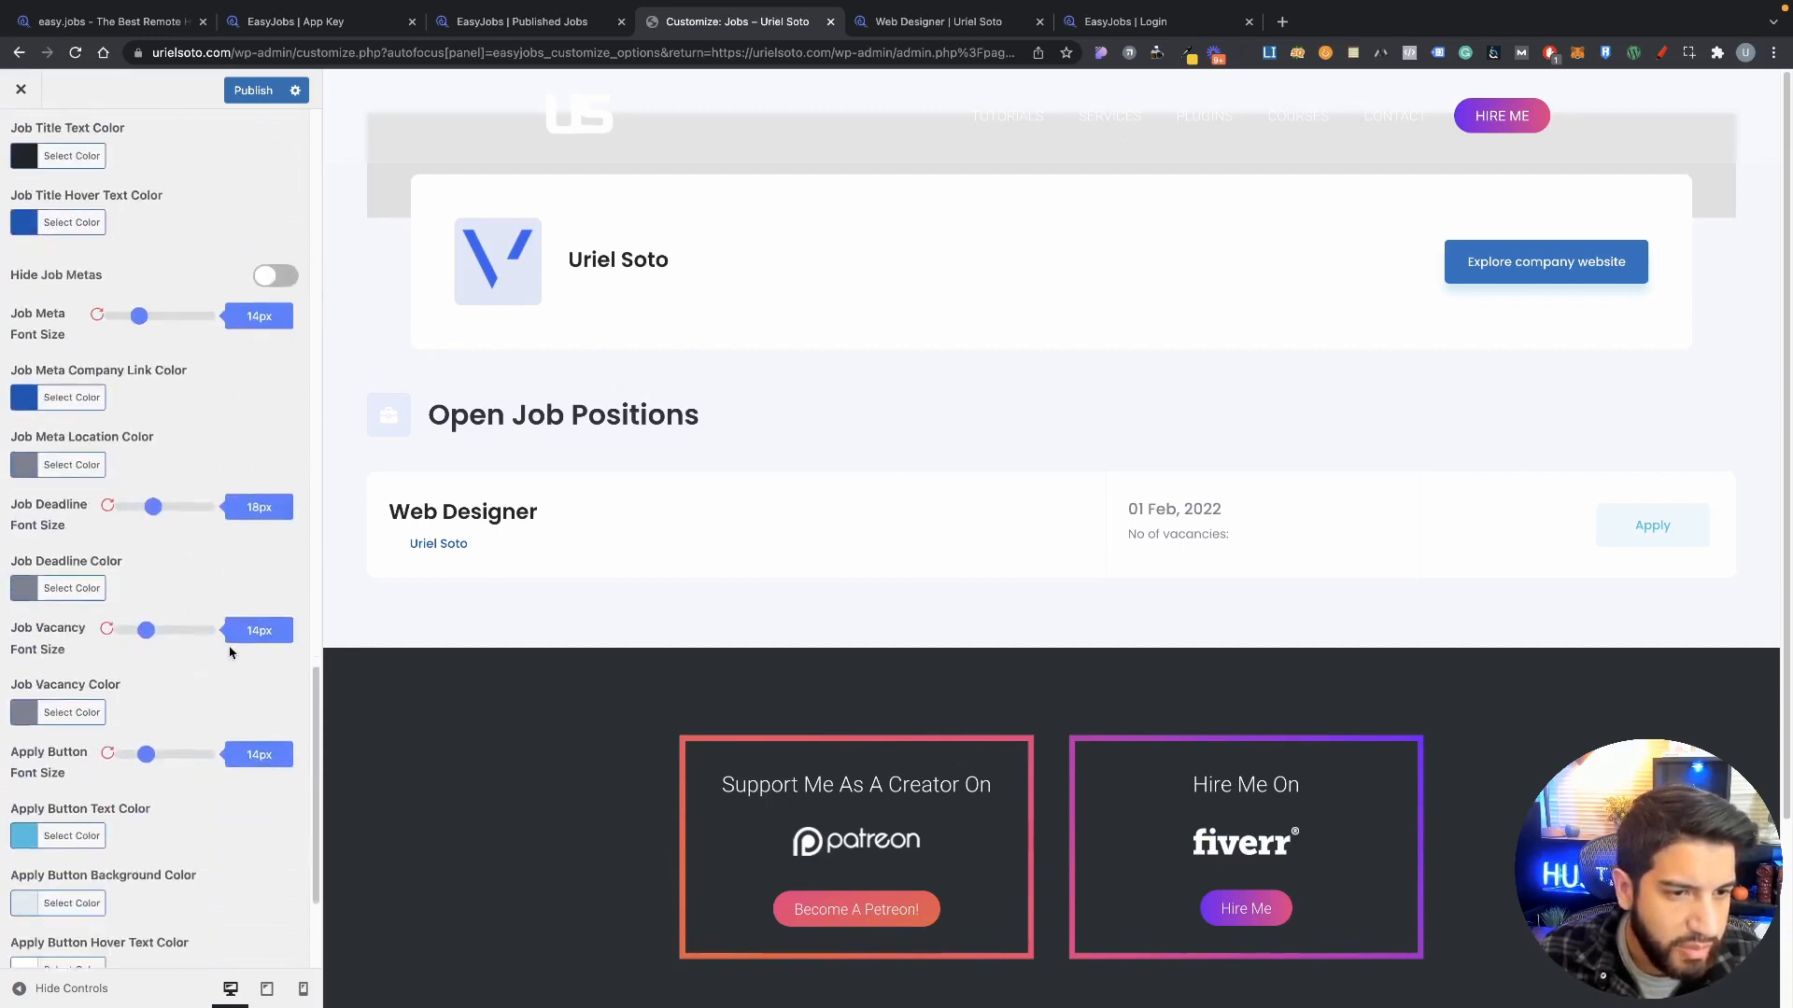
scroll(229, 647, "down", 5)
scroll(230, 635, "up", 20)
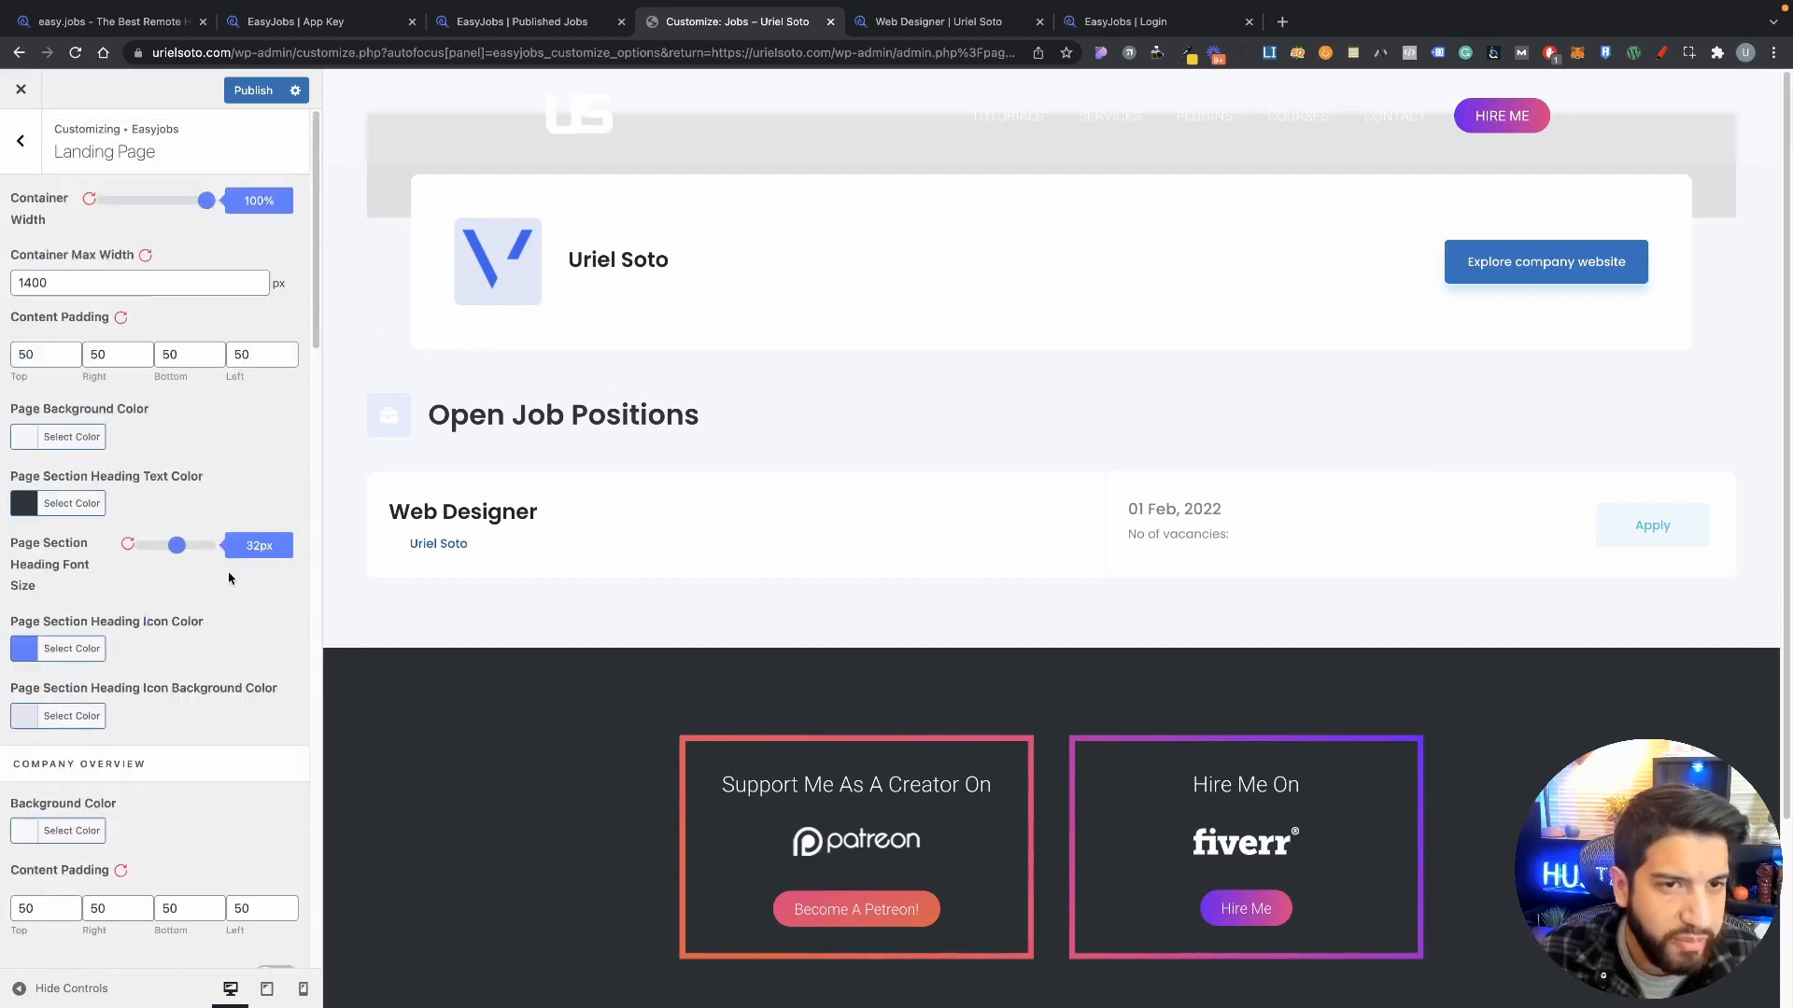
Step: Open the Job Details Page settings and preview the Web Designer job's details page
left_click(36, 141)
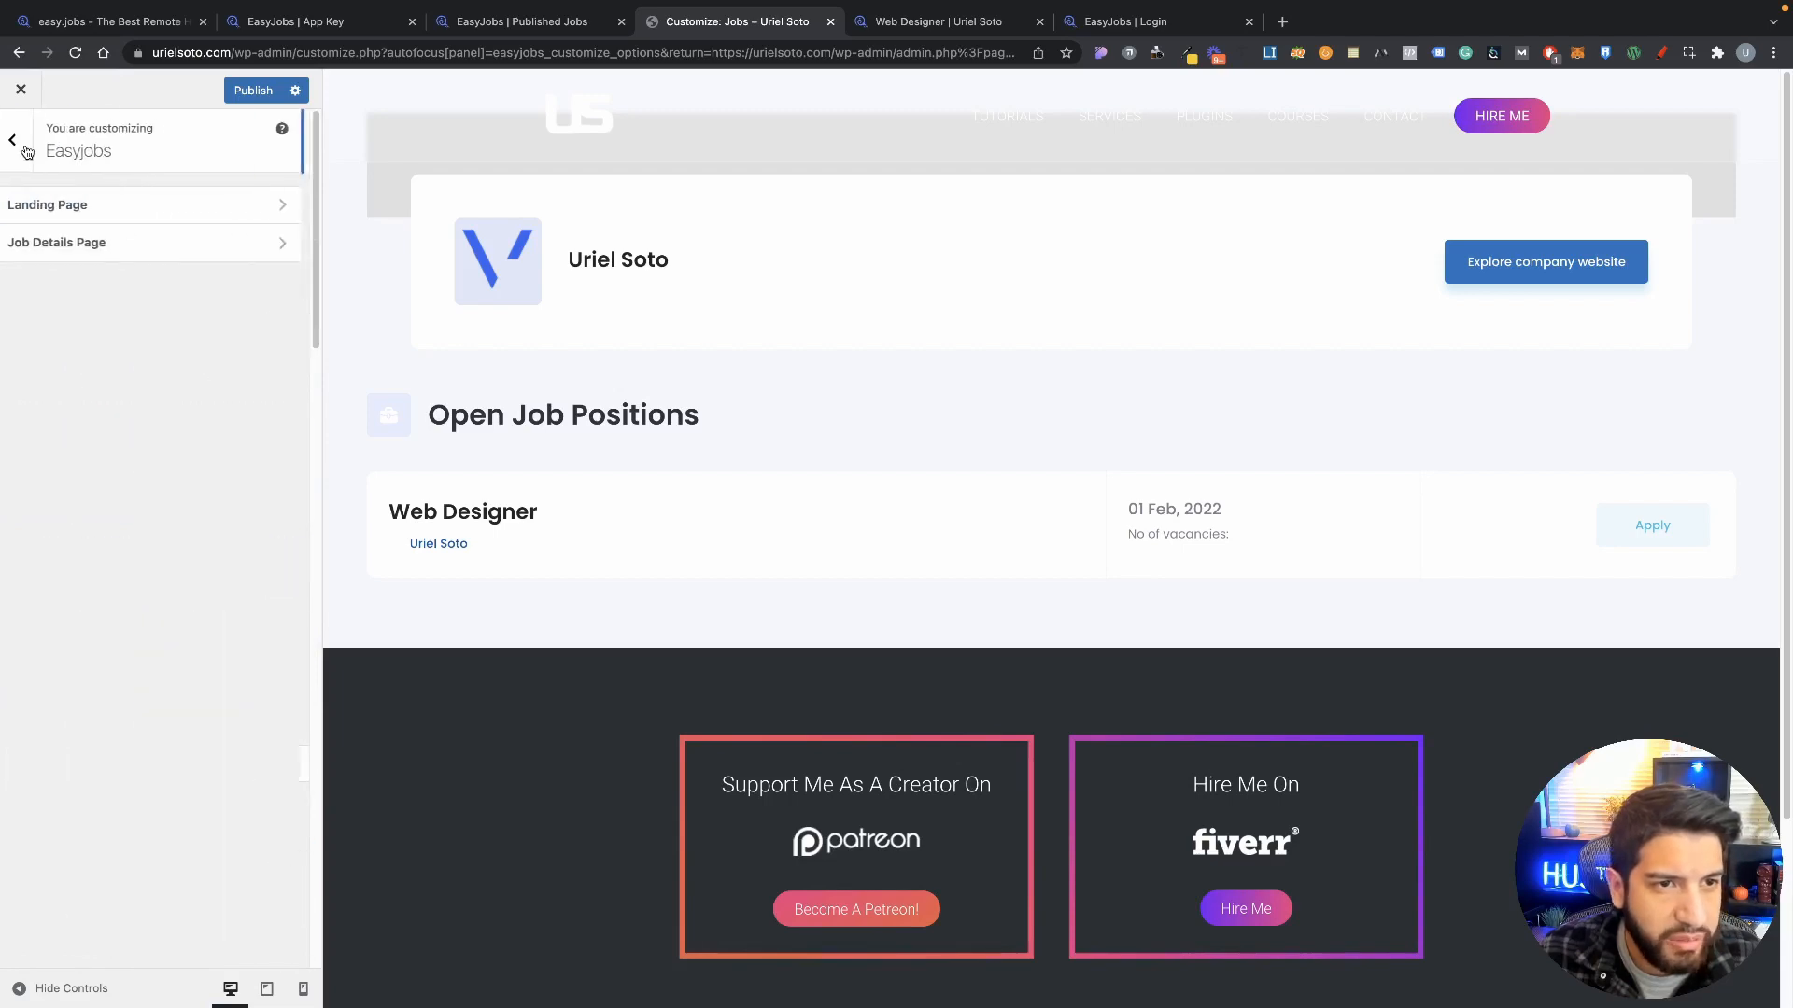
left_click(133, 249)
scroll(170, 555, "down", 2)
scroll(170, 555, "down", 6)
scroll(215, 579, "up", 10)
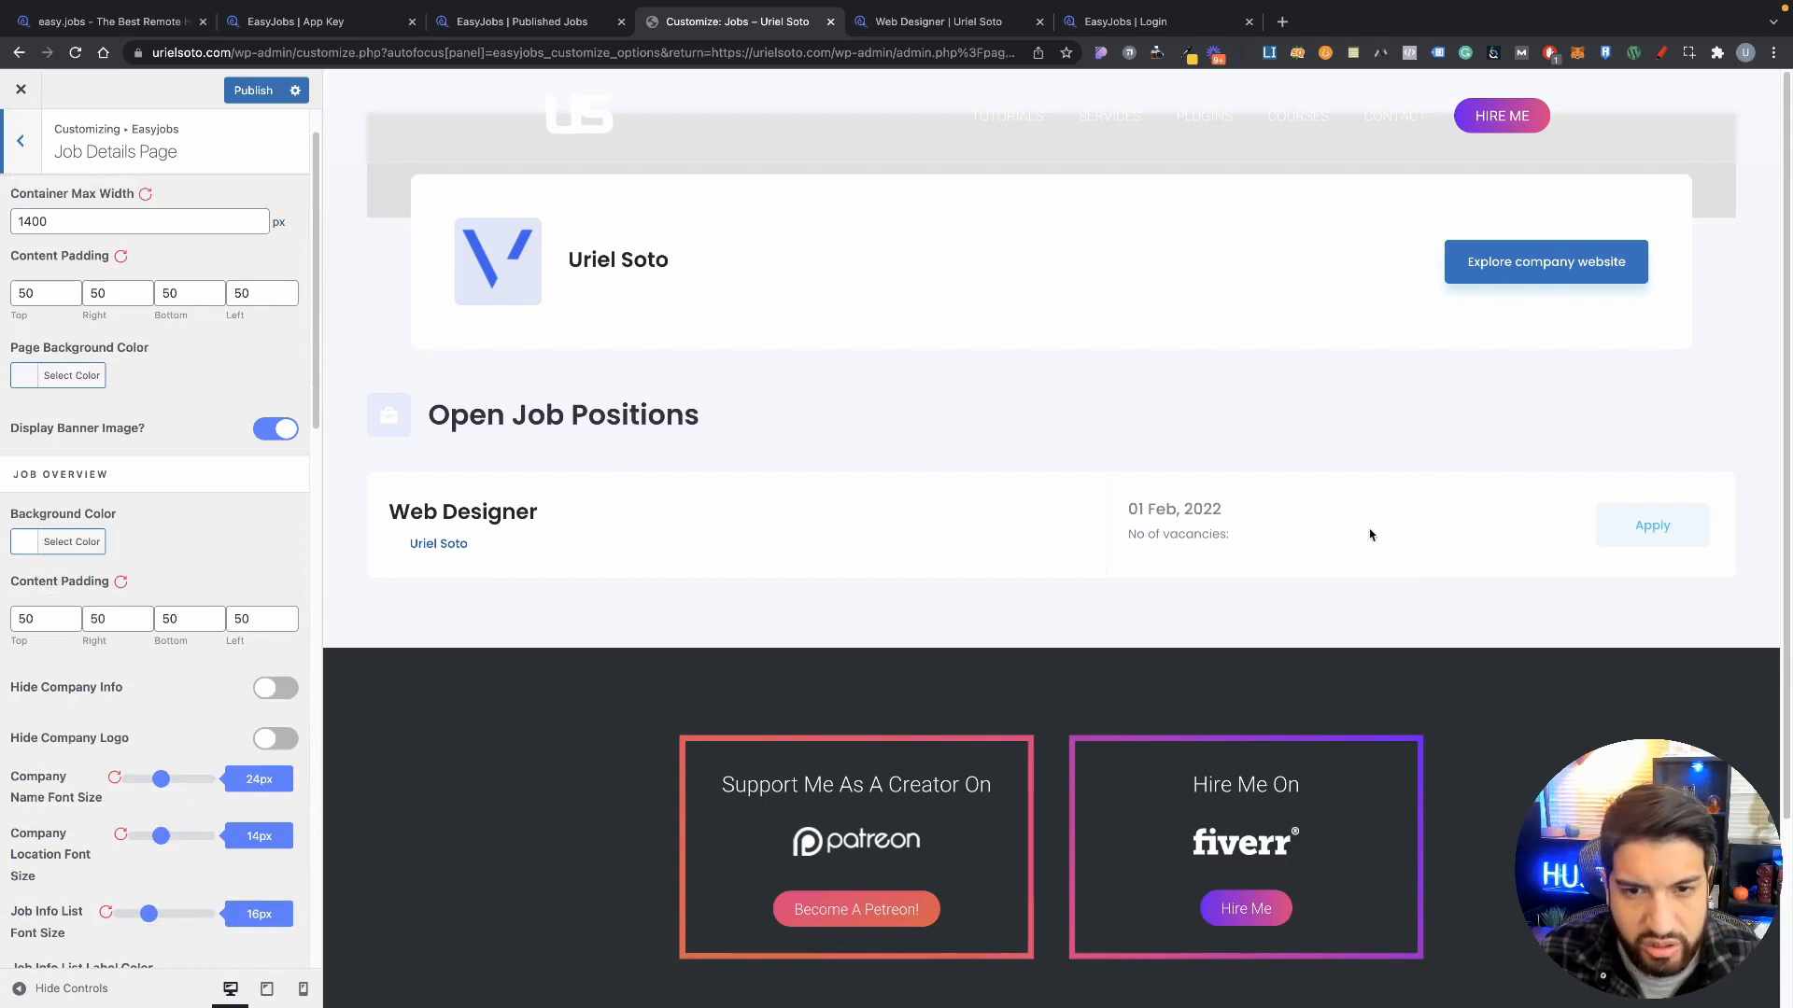
left_click(493, 525)
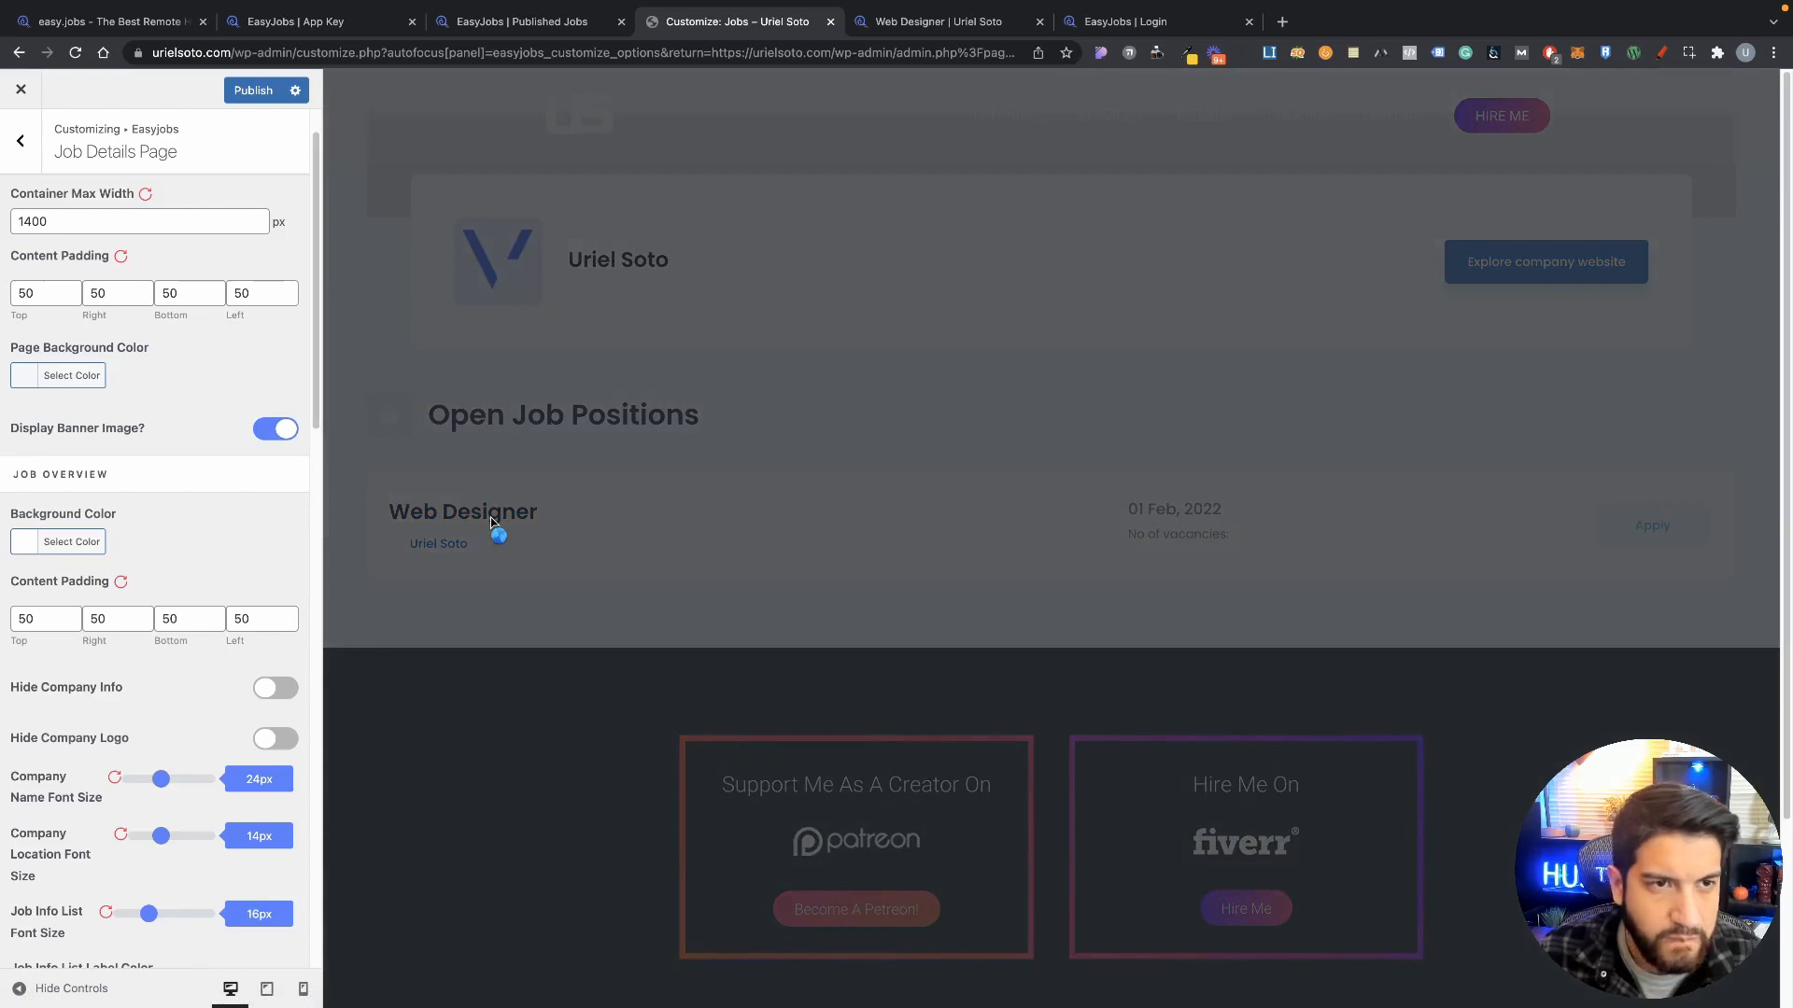
scroll(934, 607, "down", 8)
scroll(949, 680, "up", 4)
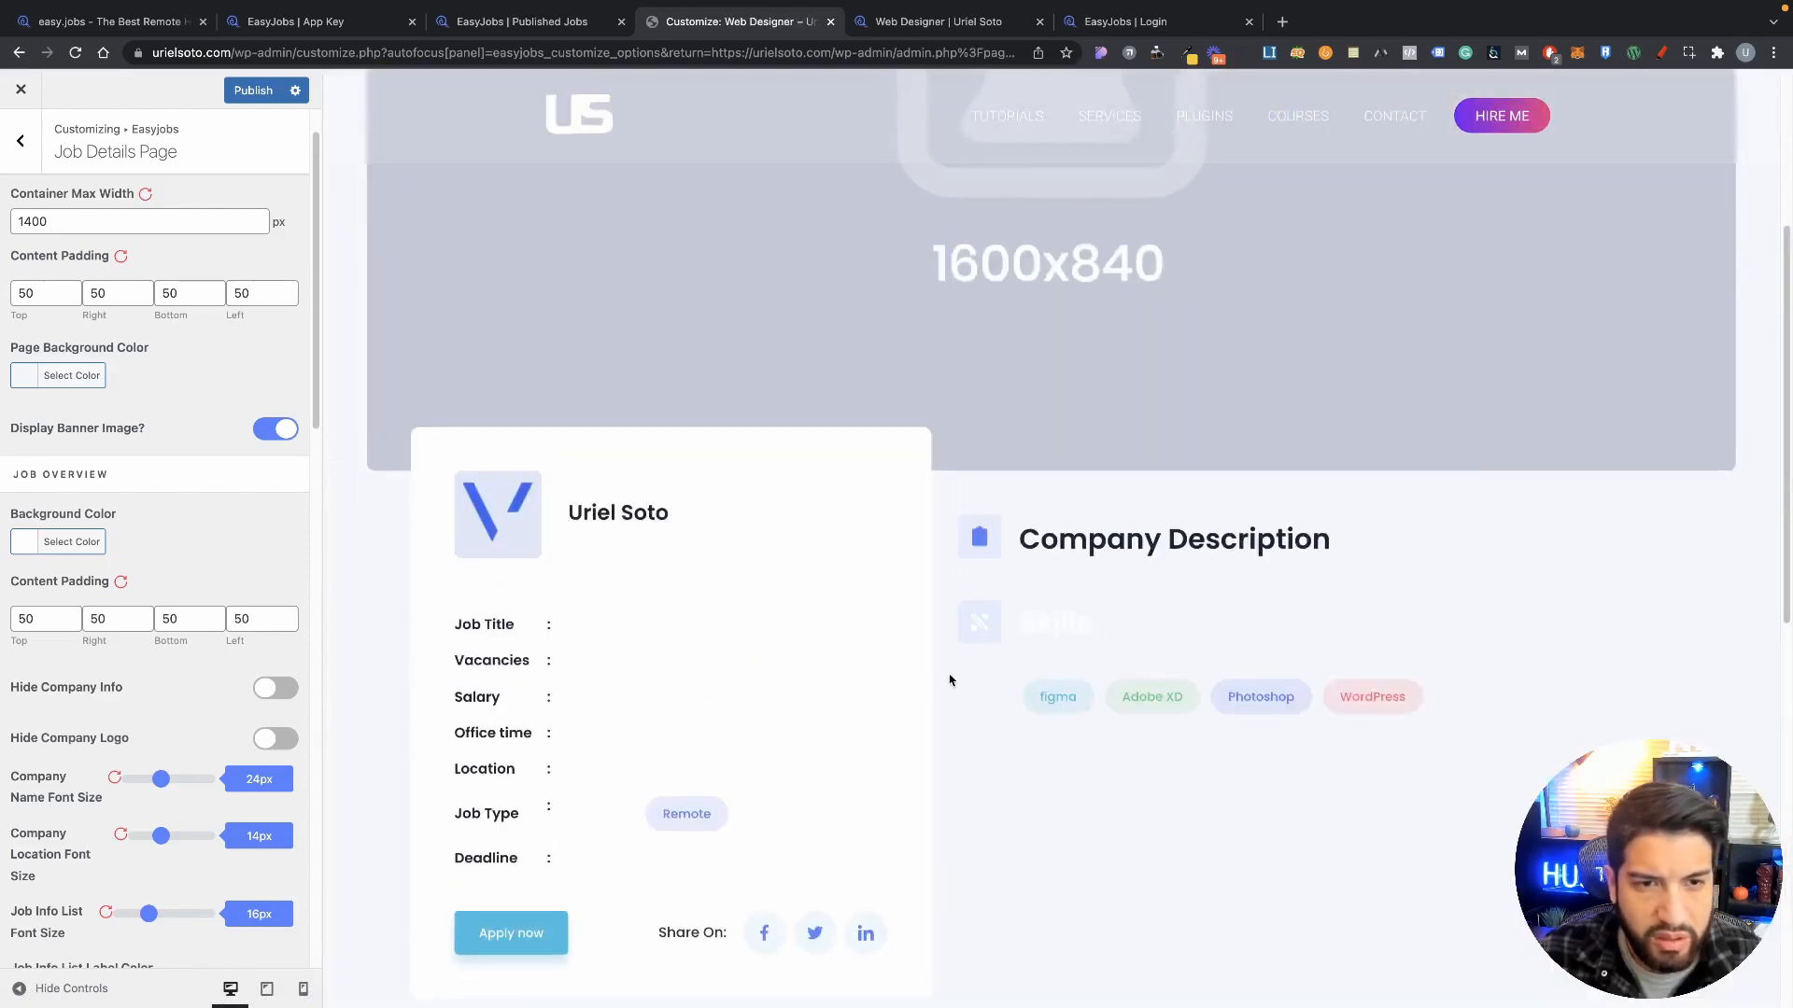
scroll(1234, 372, "up", 4)
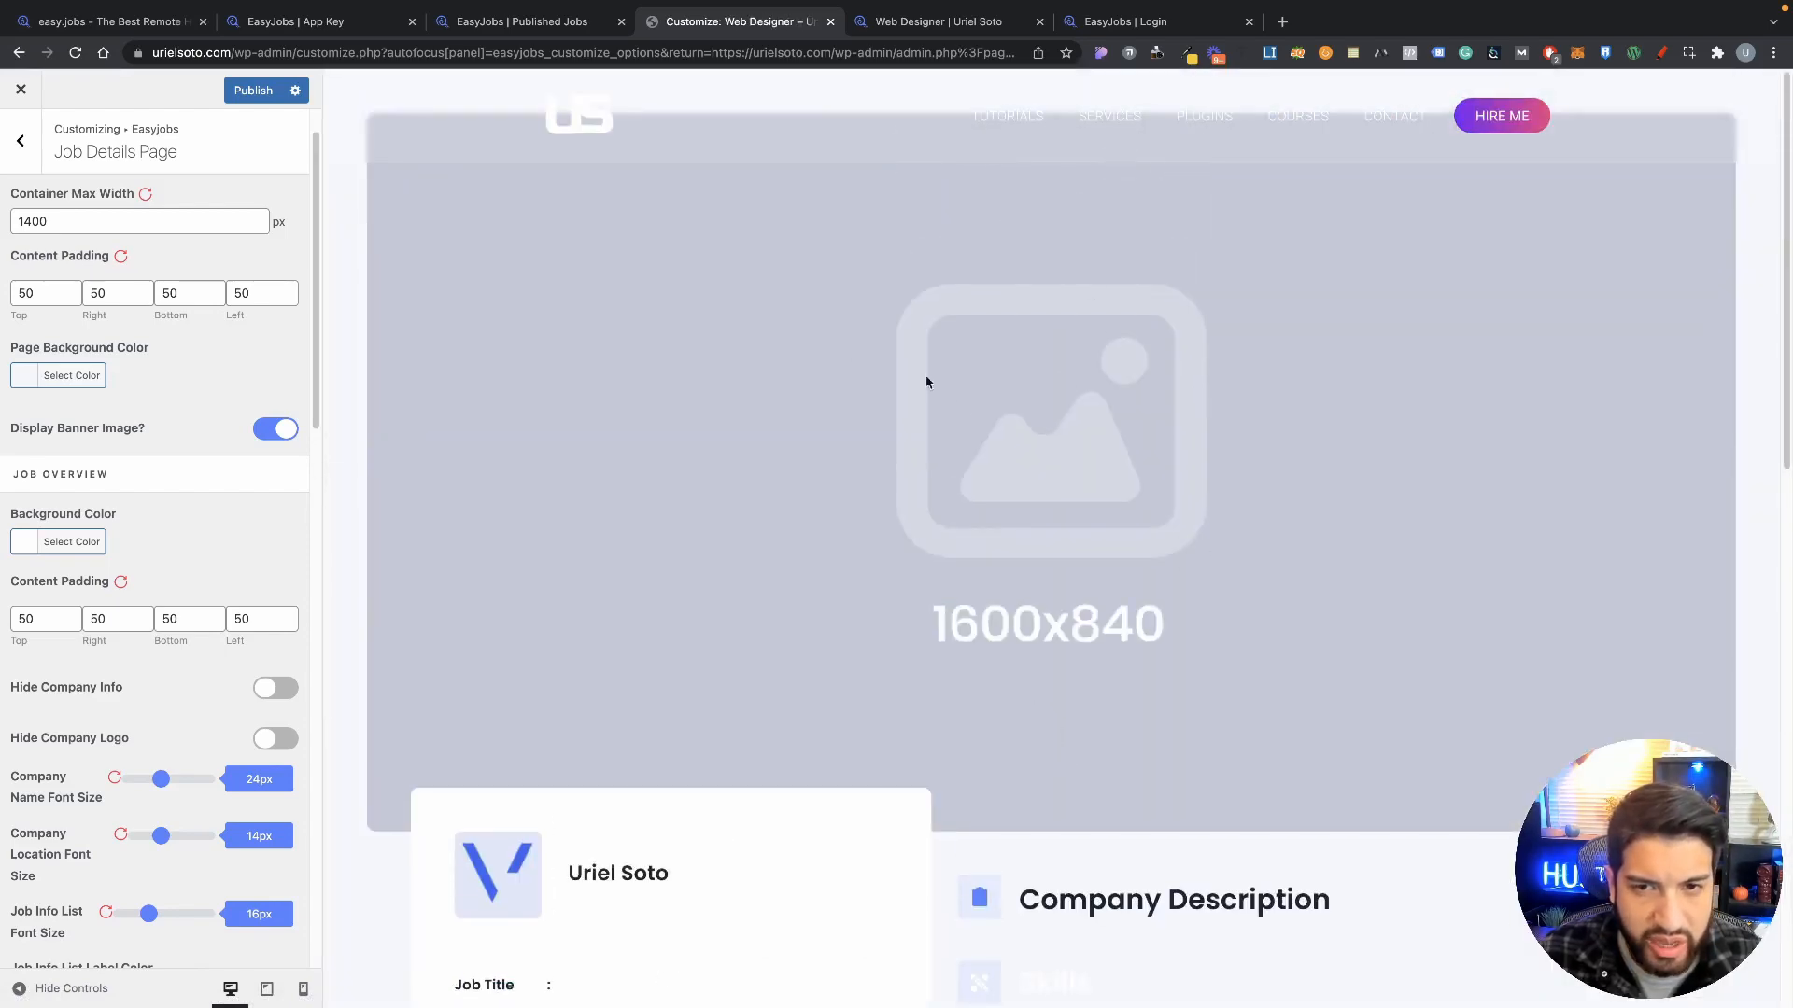
scroll(804, 536, "down", 2)
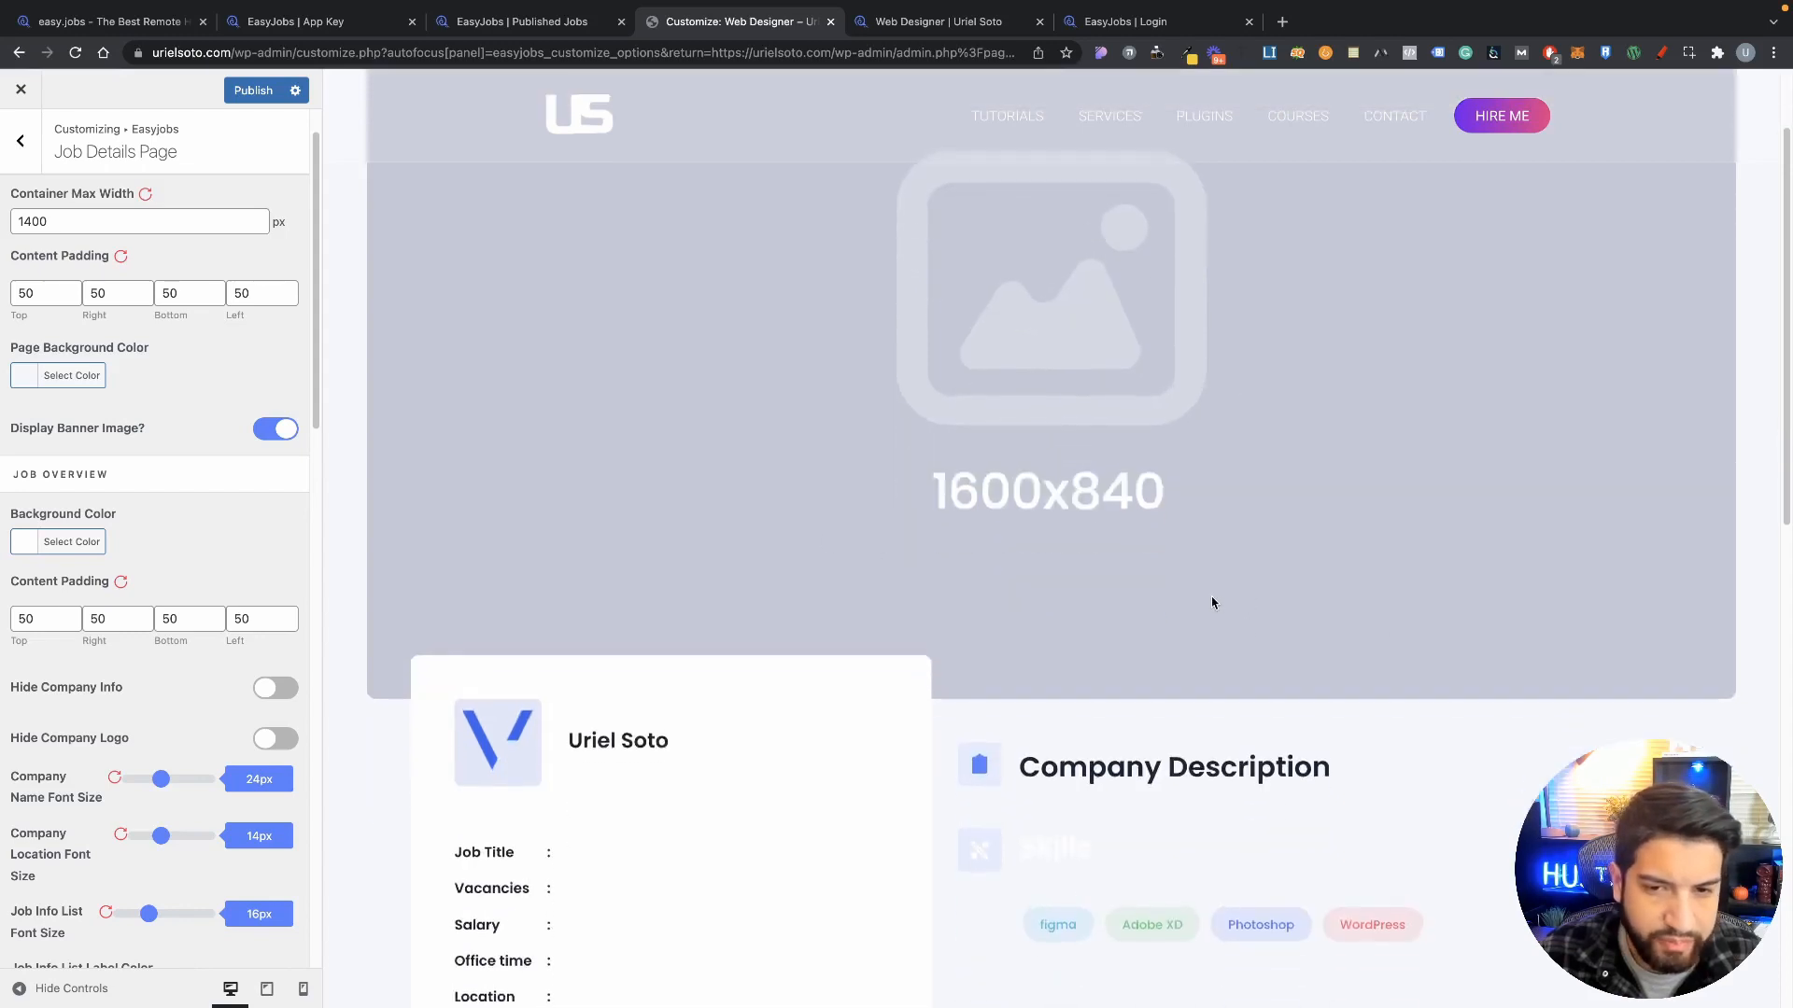
scroll(1212, 600, "up", 2)
scroll(182, 596, "up", 1)
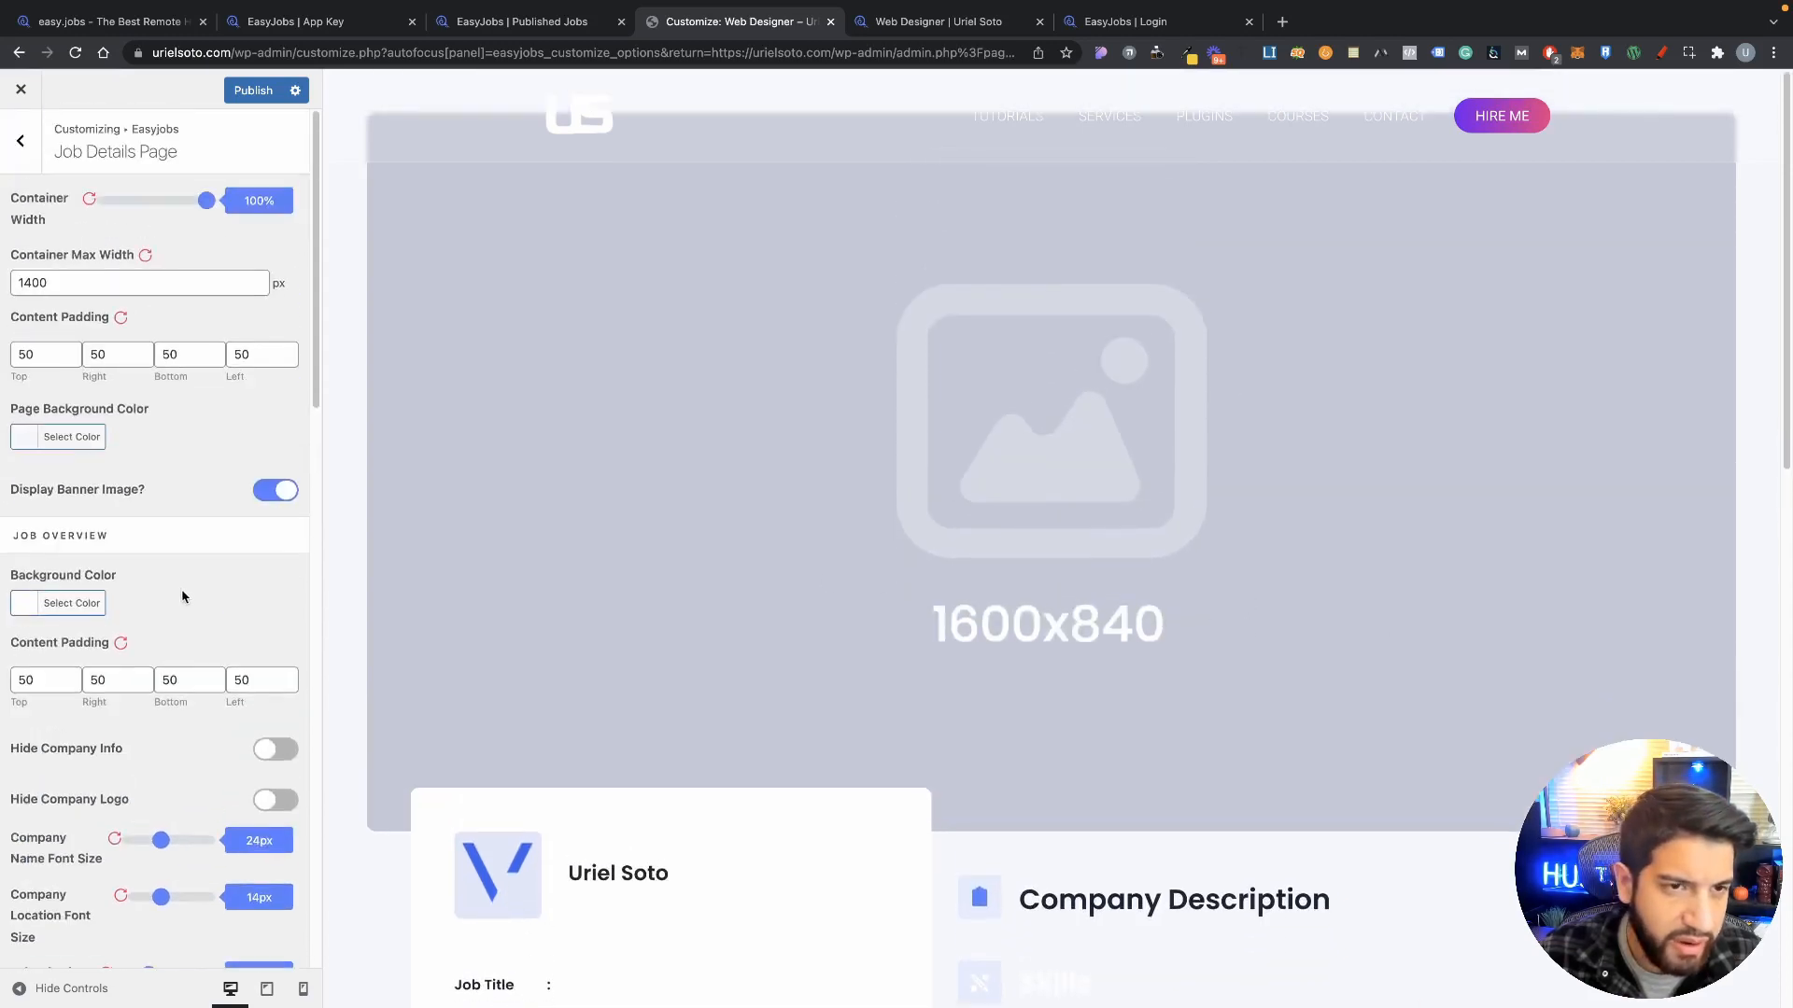
Step: Turn off Display Banner Image for job details and publish the change
left_click(269, 493)
scroll(210, 644, "down", 5)
scroll(219, 644, "down", 3)
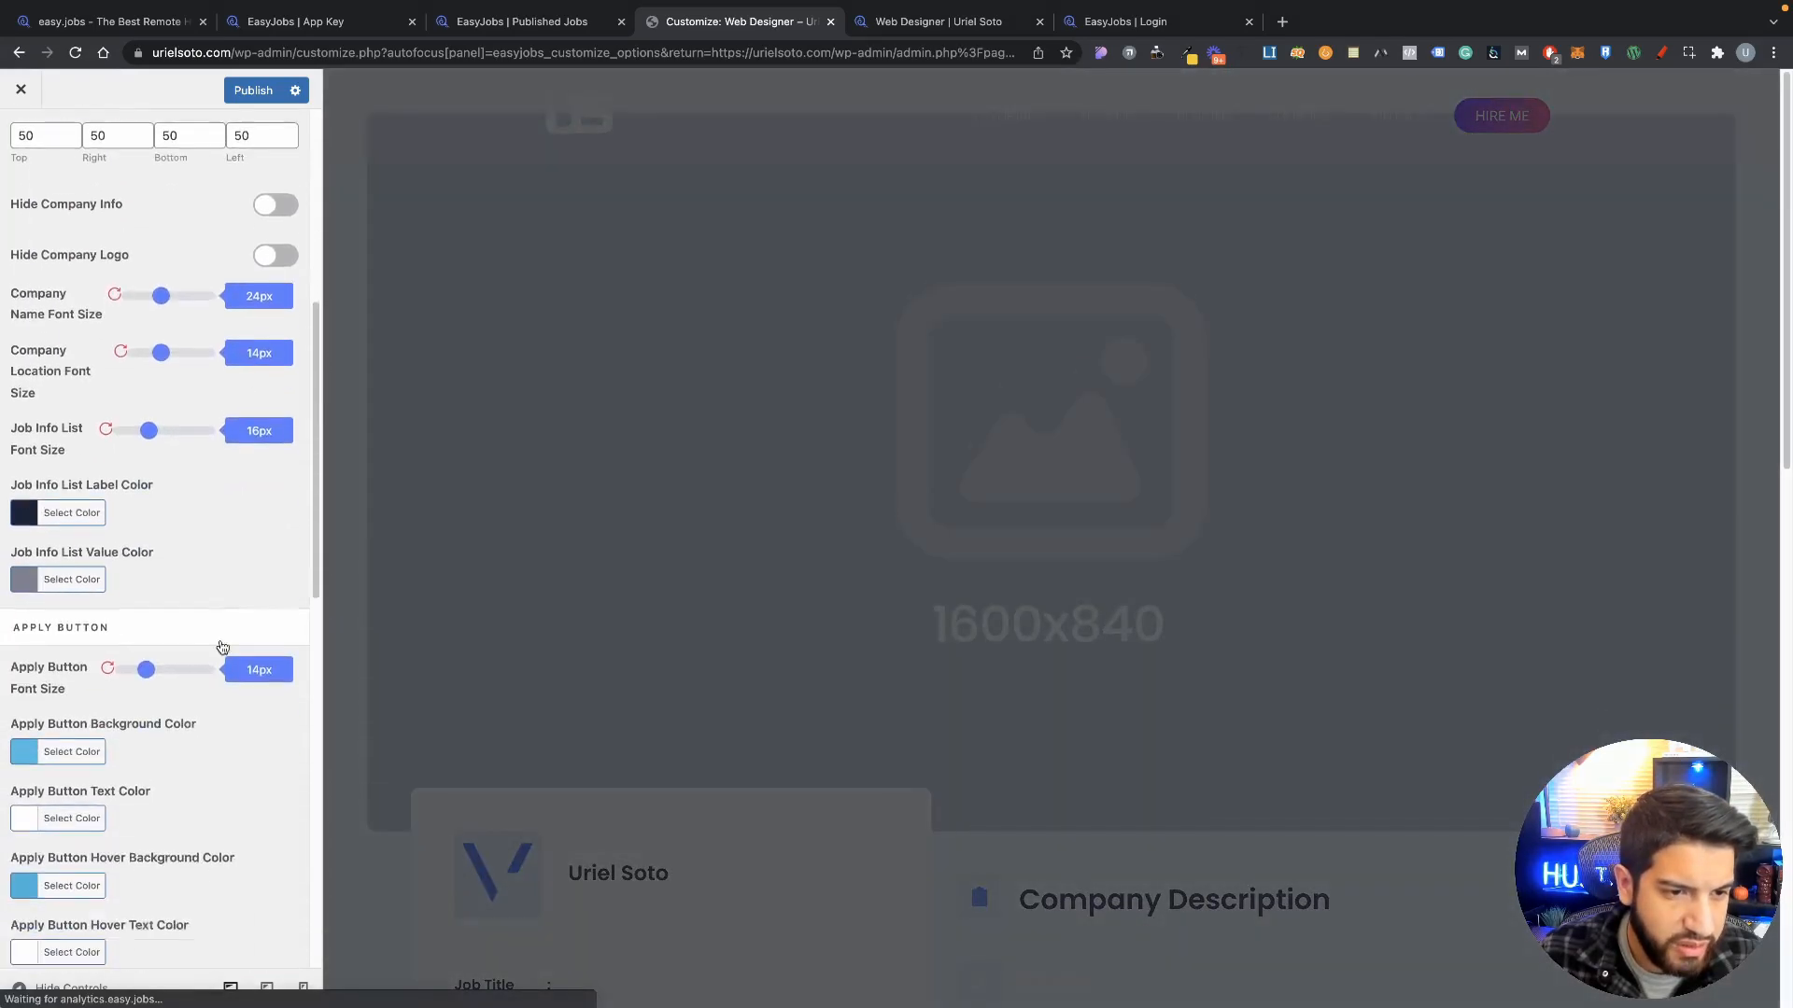
scroll(221, 621, "up", 8)
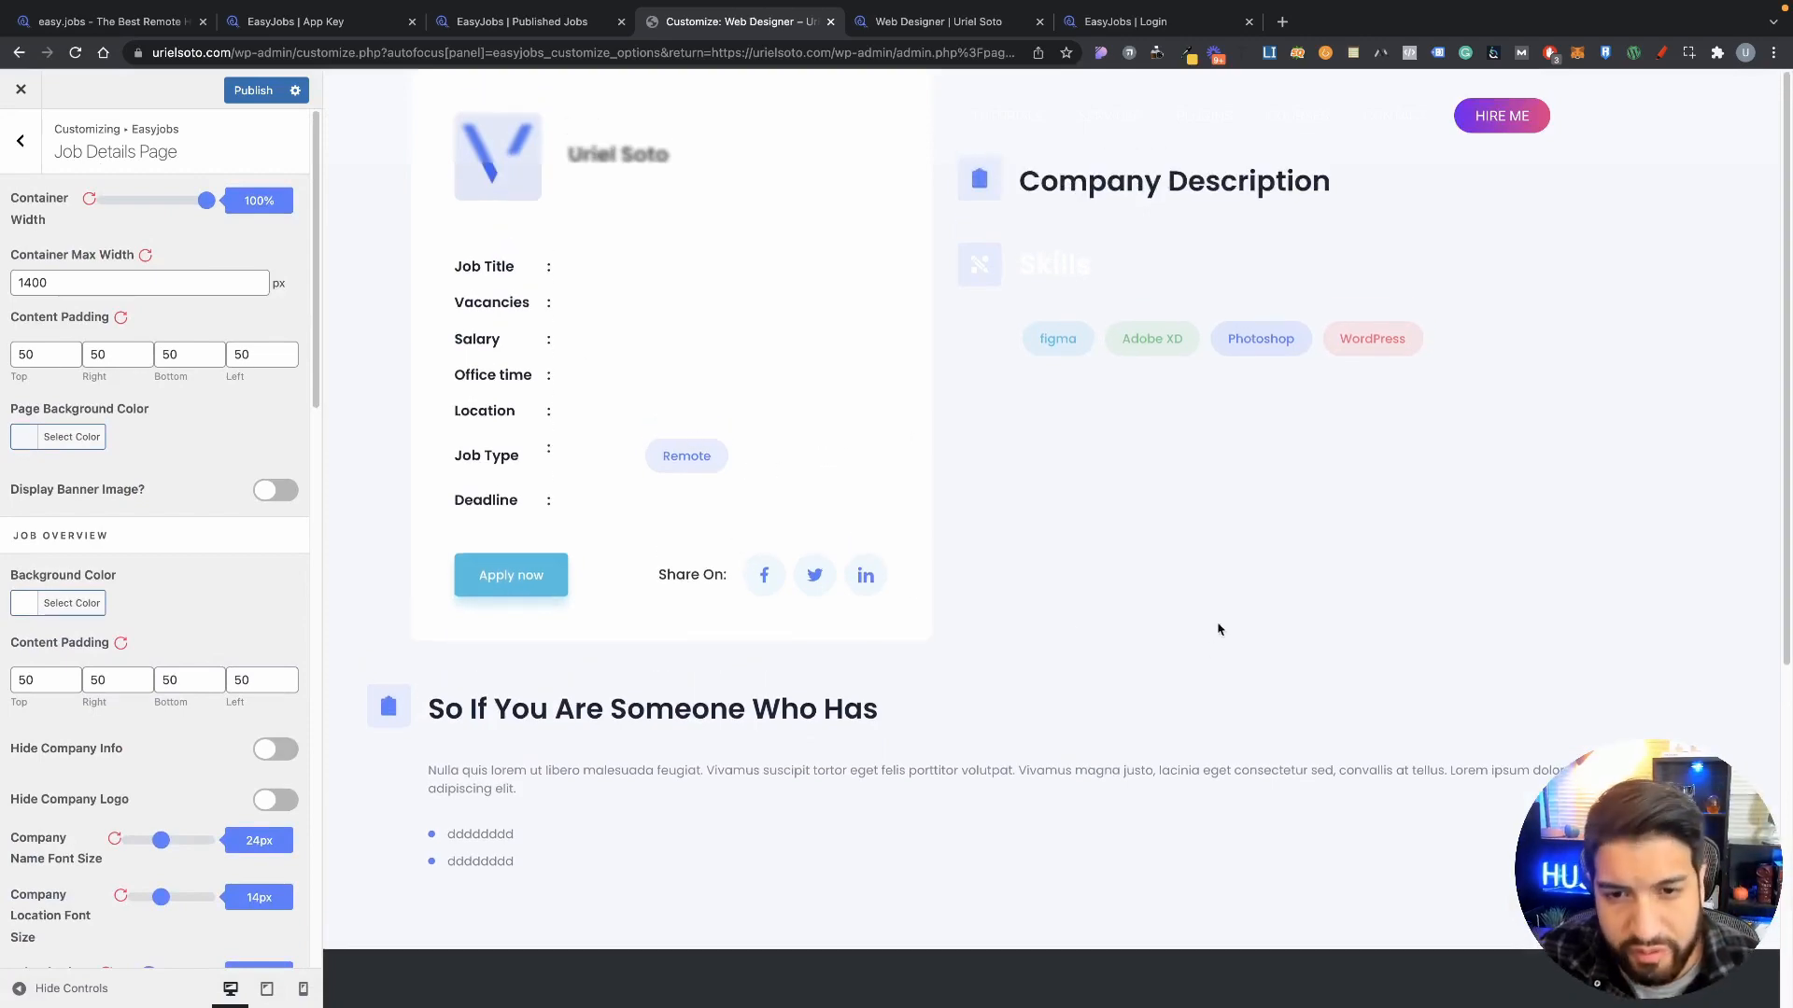
scroll(908, 632, "down", 4)
scroll(908, 632, "up", 4)
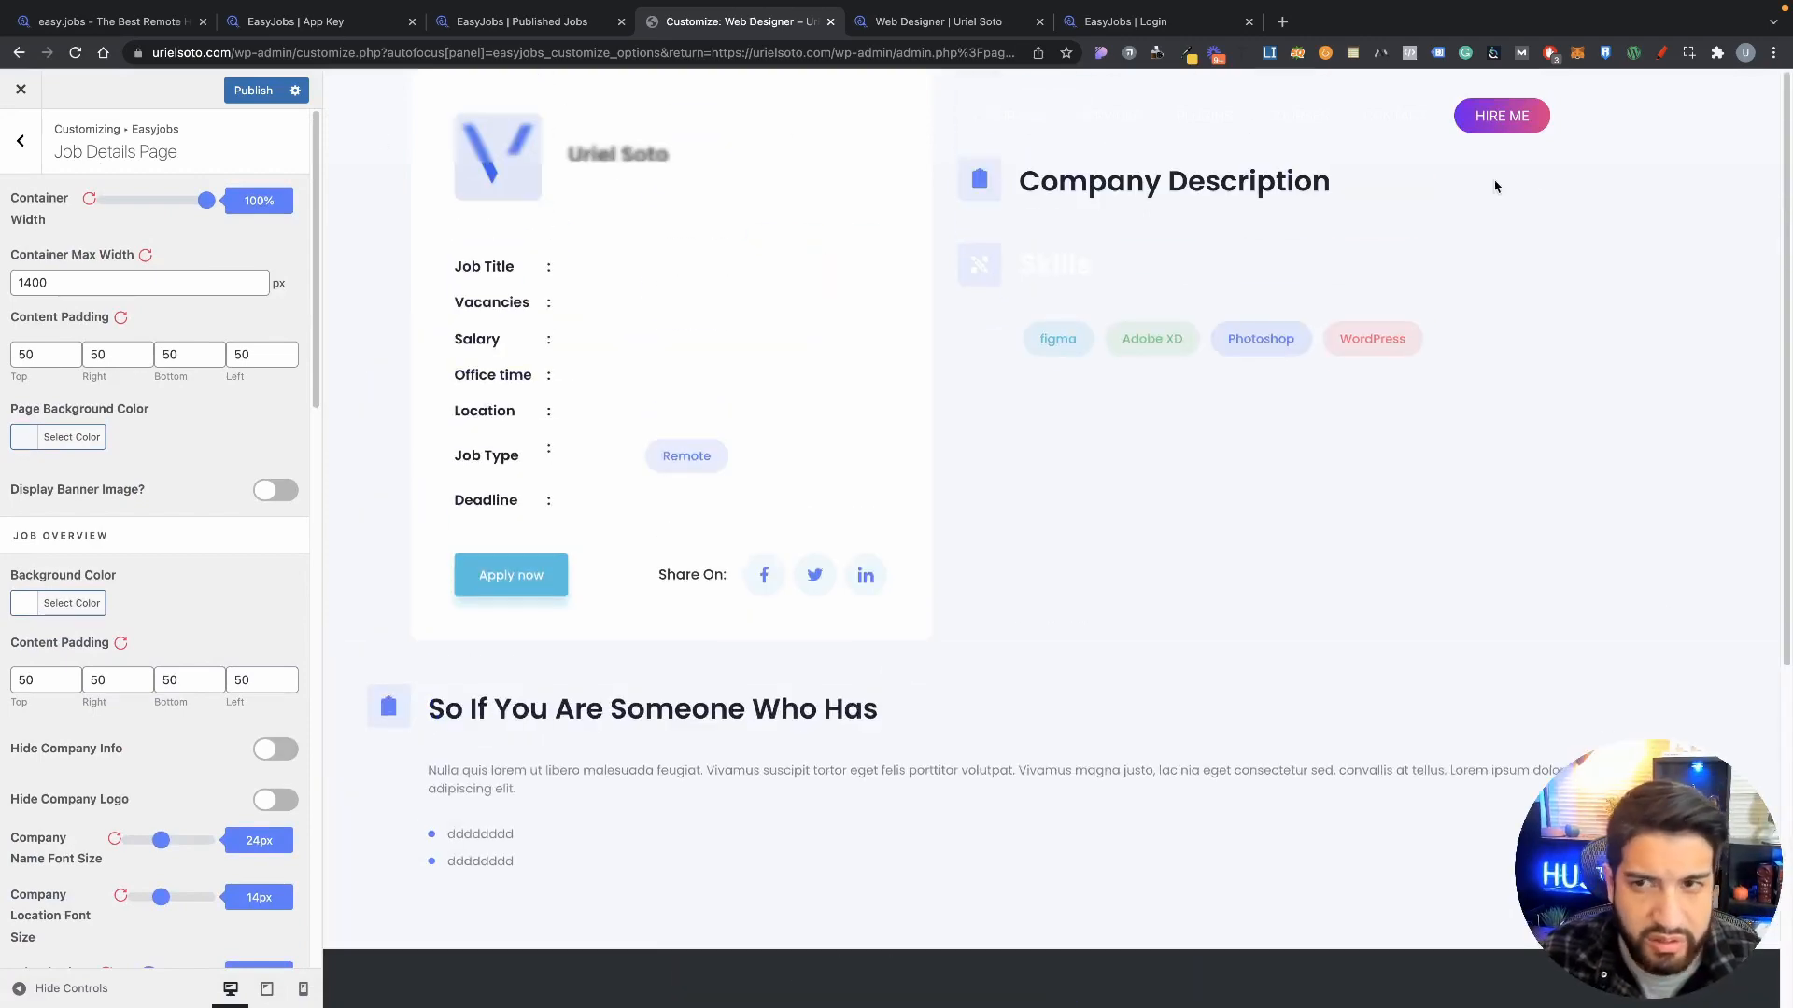
scroll(1152, 632, "down", 4)
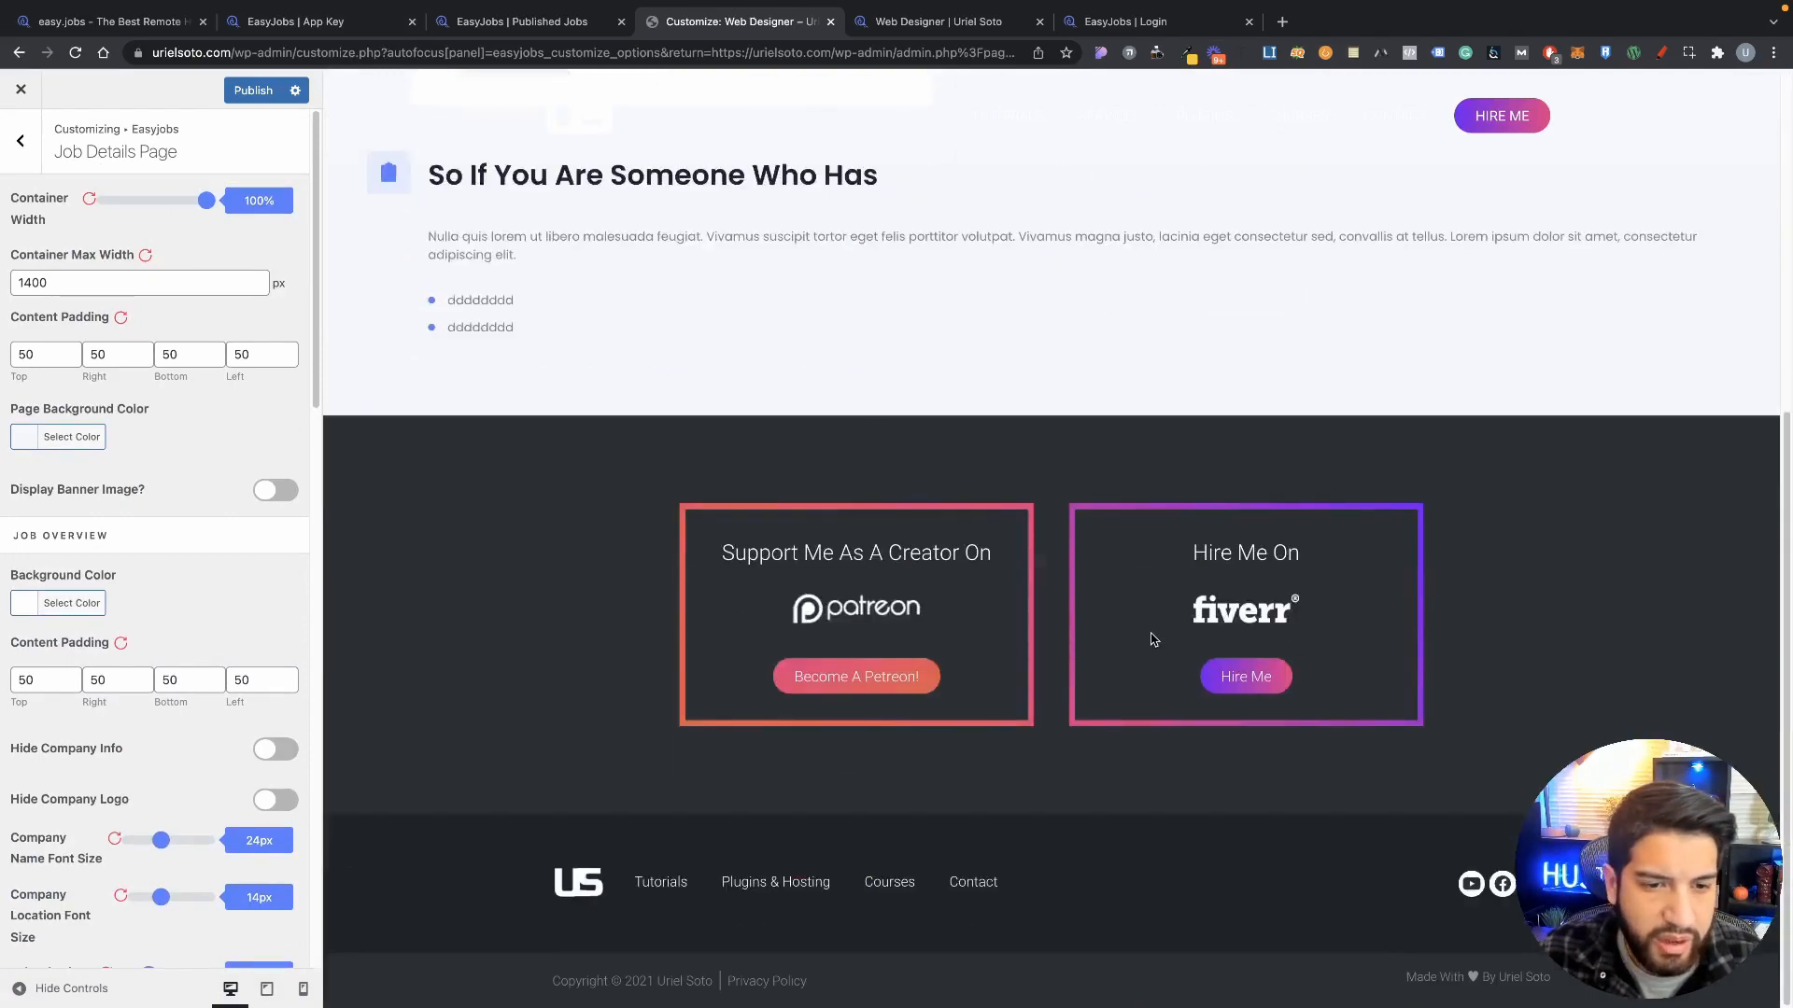
scroll(752, 543, "up", 4)
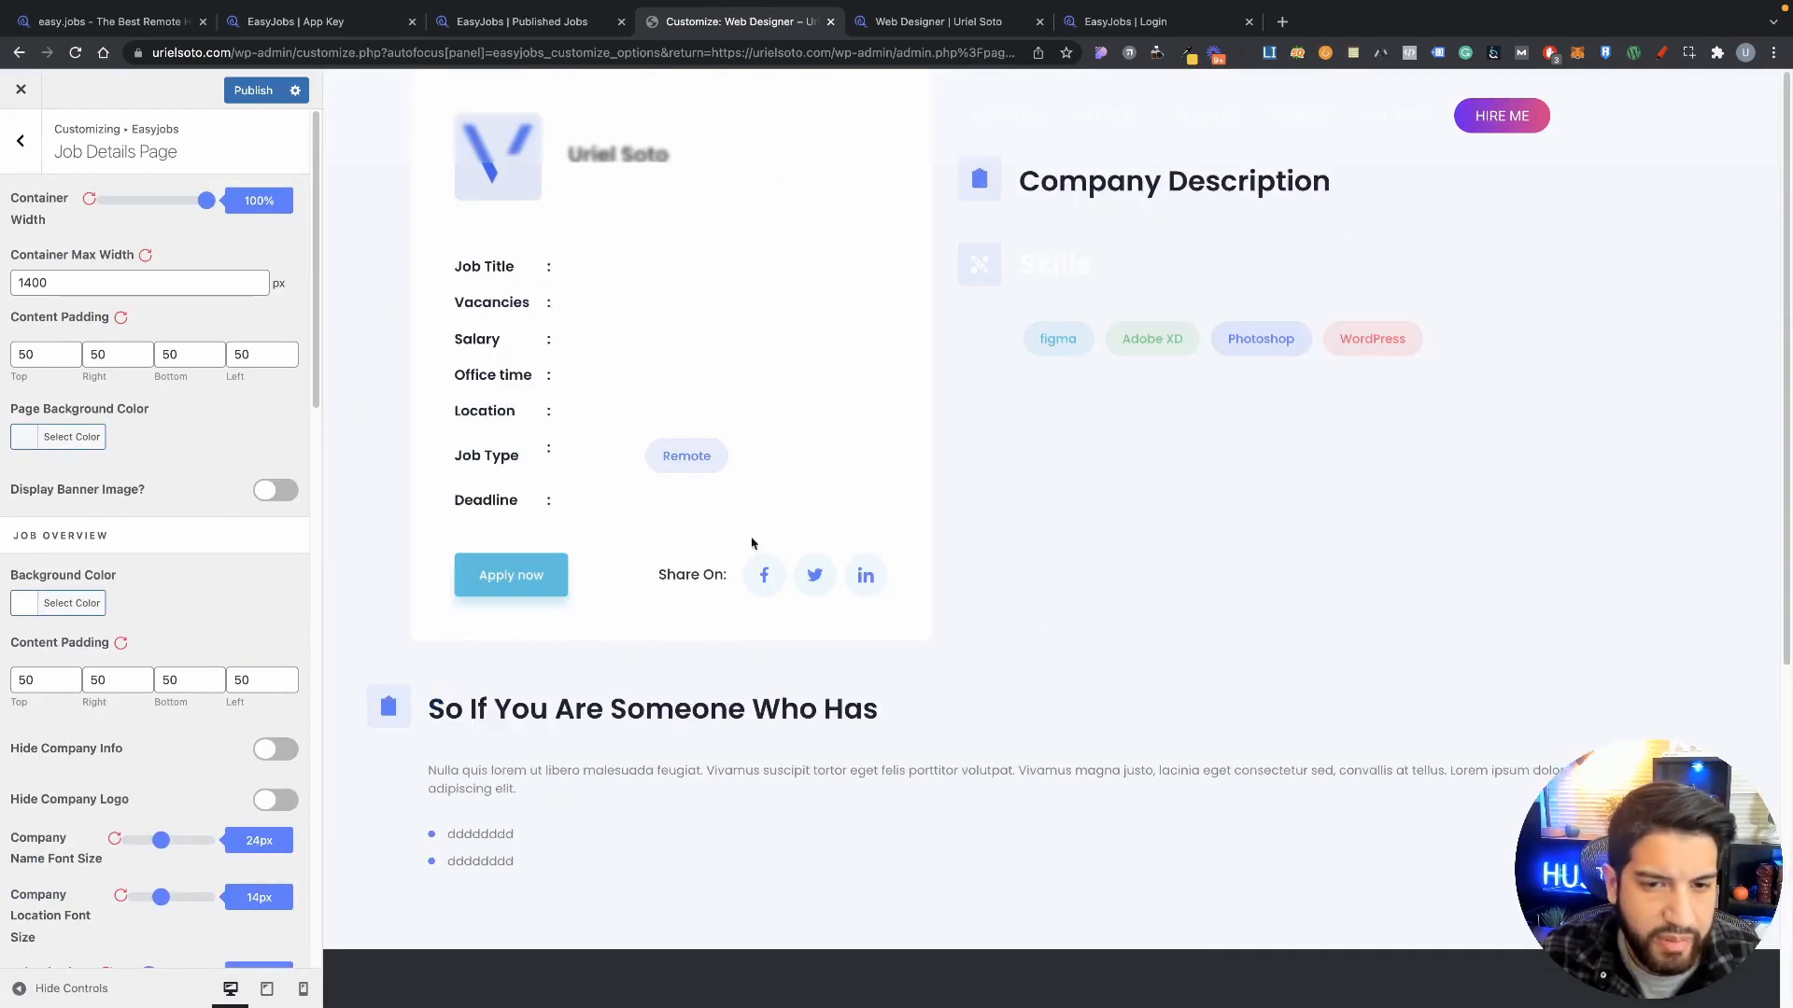
left_click(266, 90)
Step: Close the Customizer and bring up the site's Pages list in WordPress admin
left_click(21, 89)
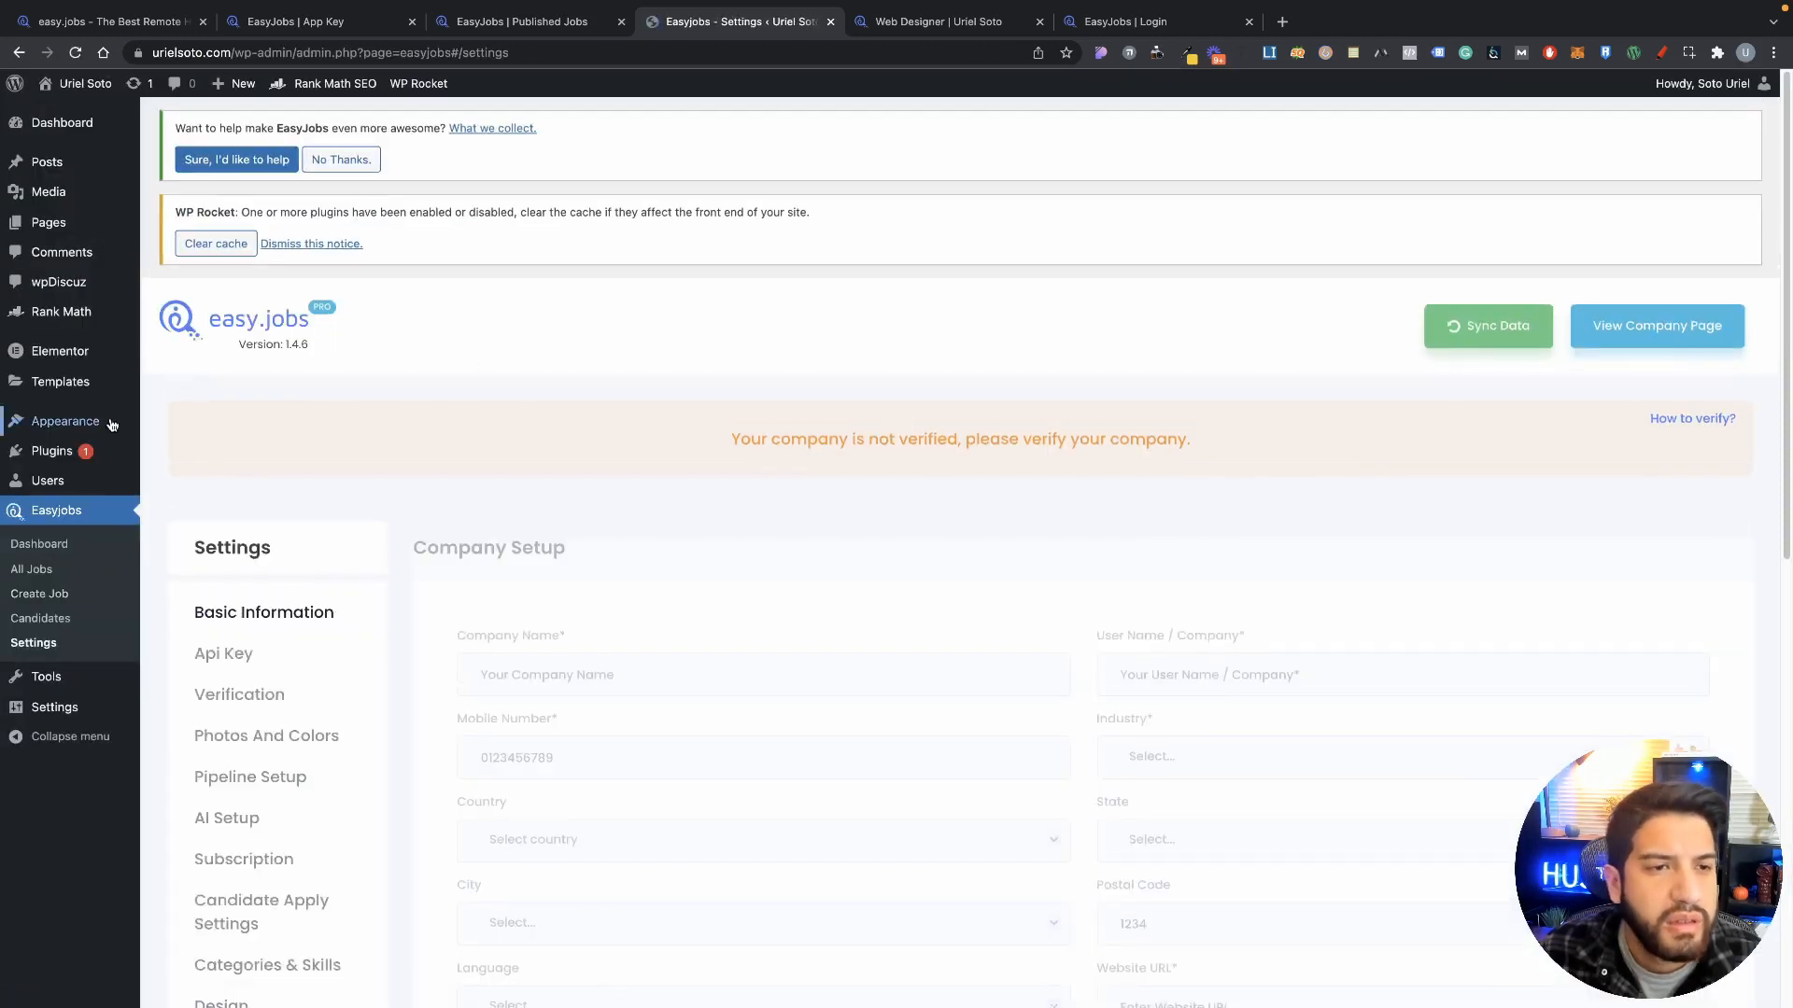
left_click(48, 226)
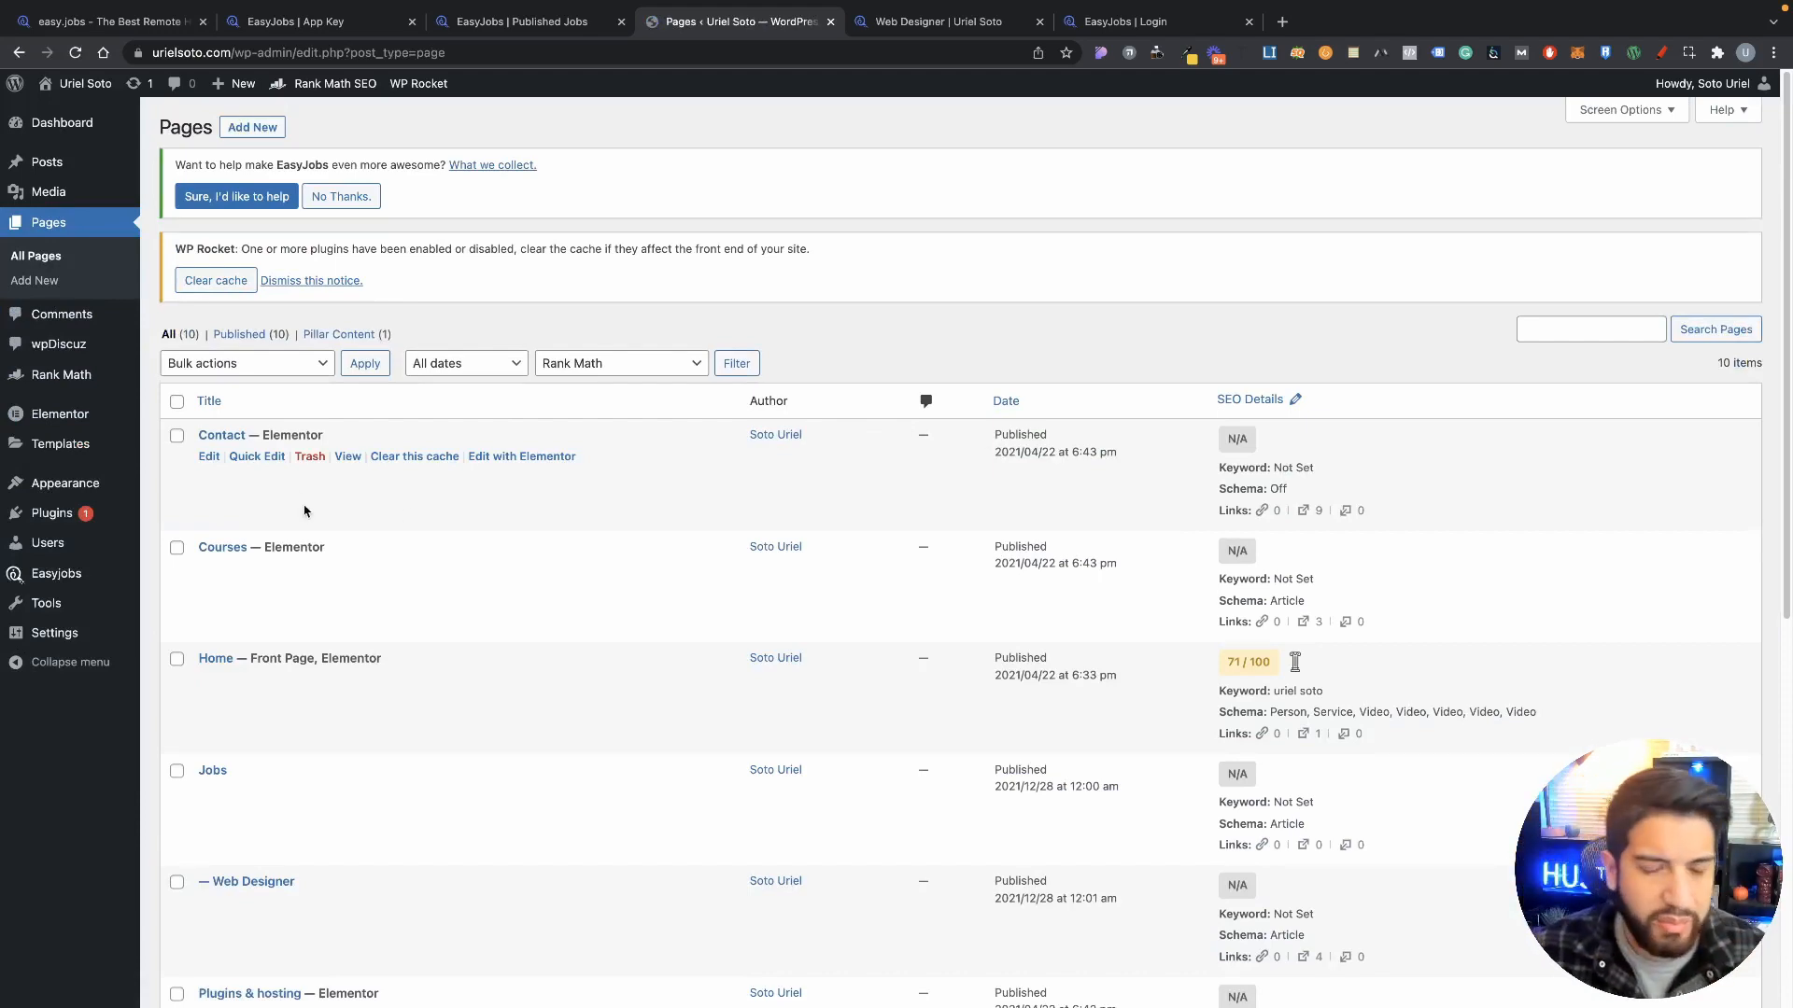
scroll(553, 532, "down", 5)
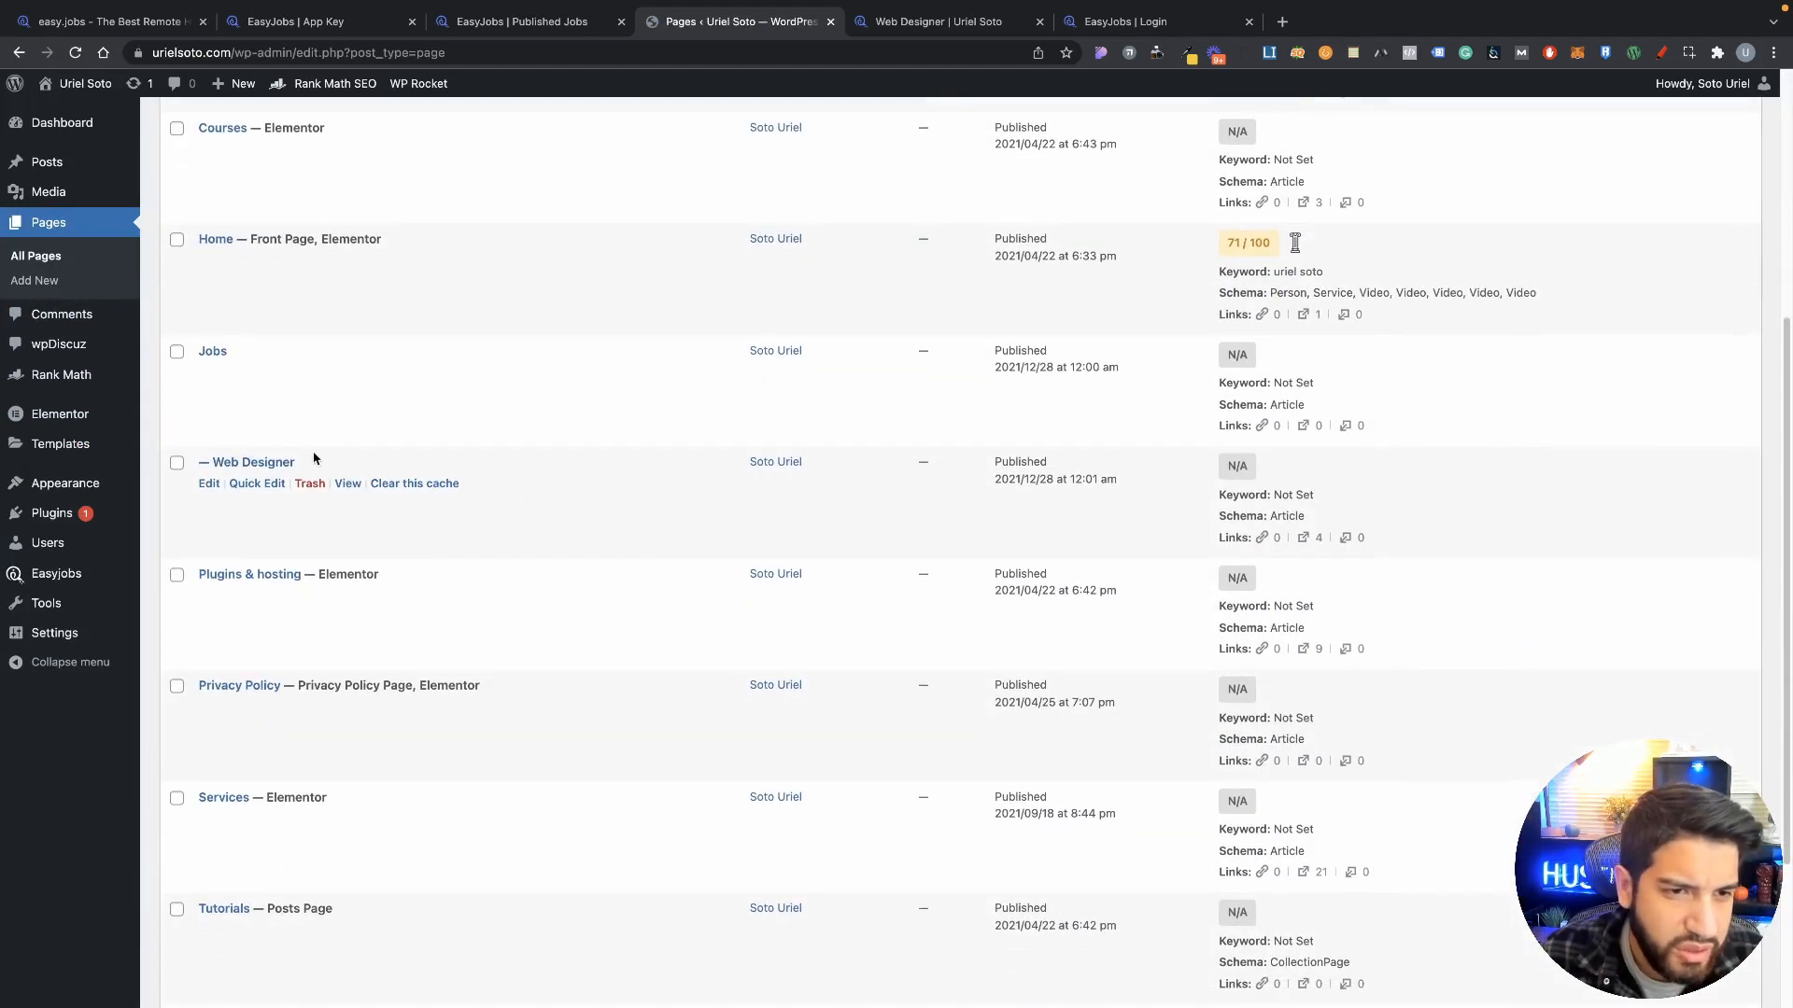
scroll(314, 458, "down", 2)
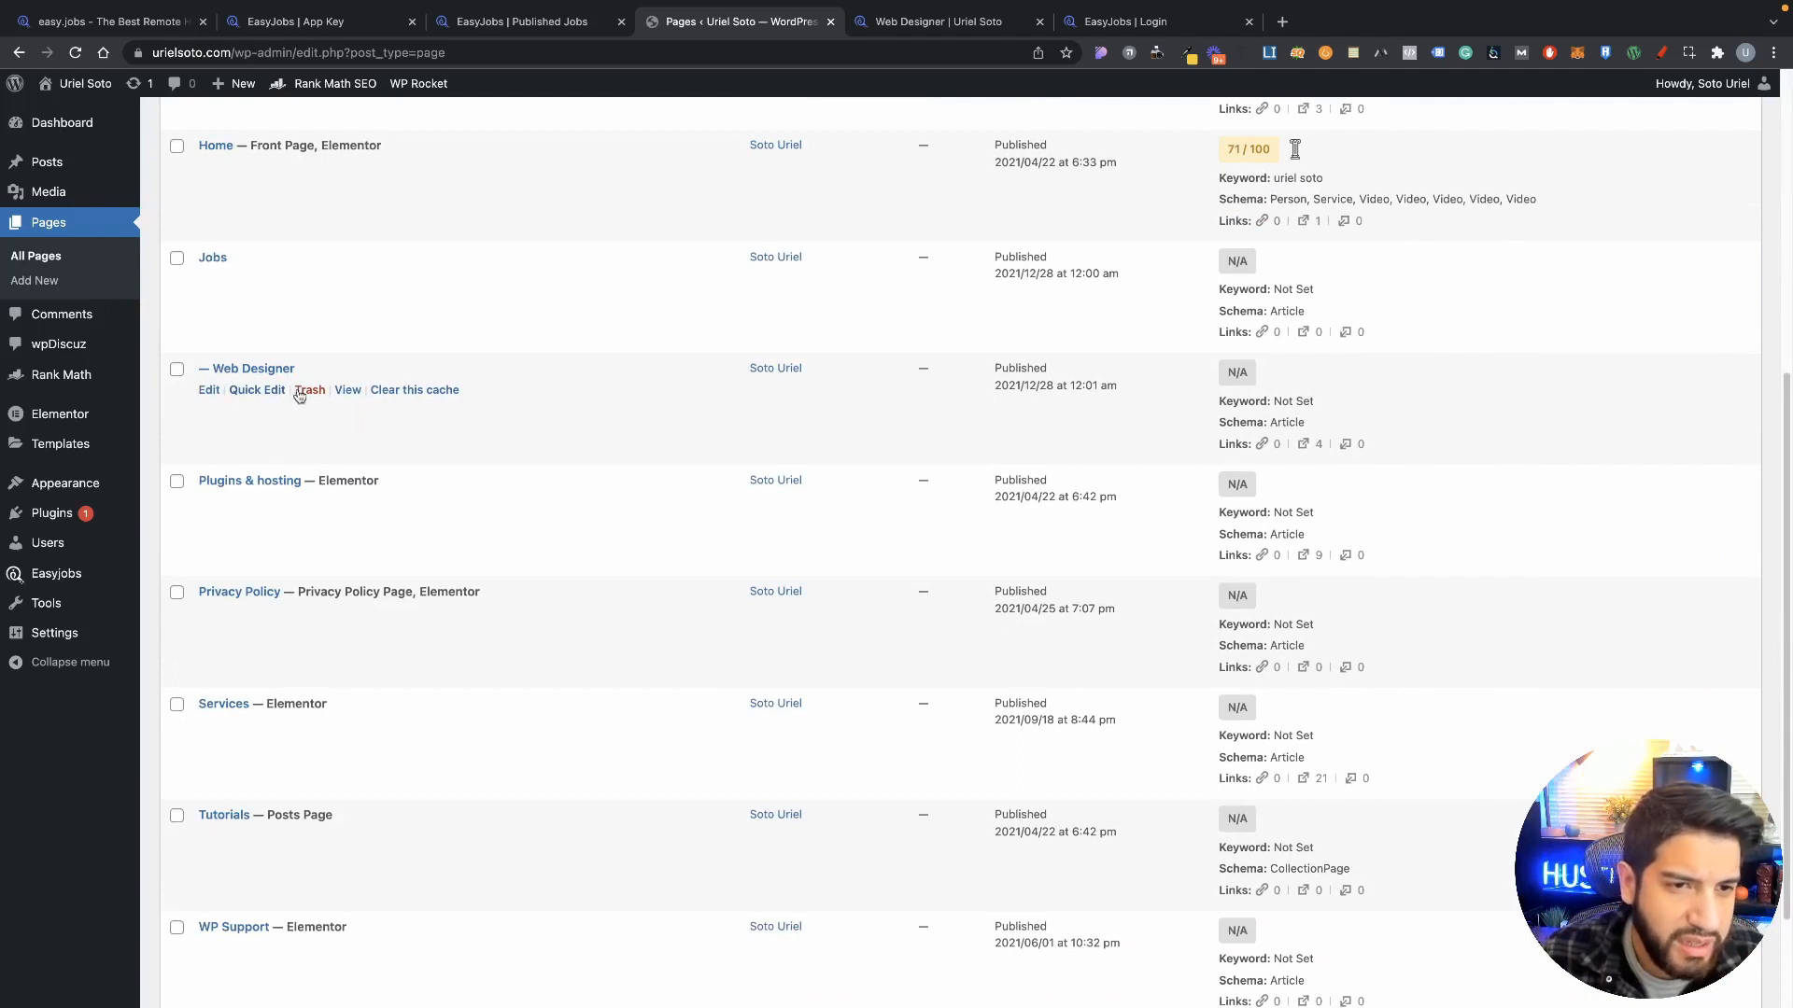
Step: View the Web Designer job page, try its Apply button, then return to the Pages list
left_click(347, 390, "super")
left_click(868, 22)
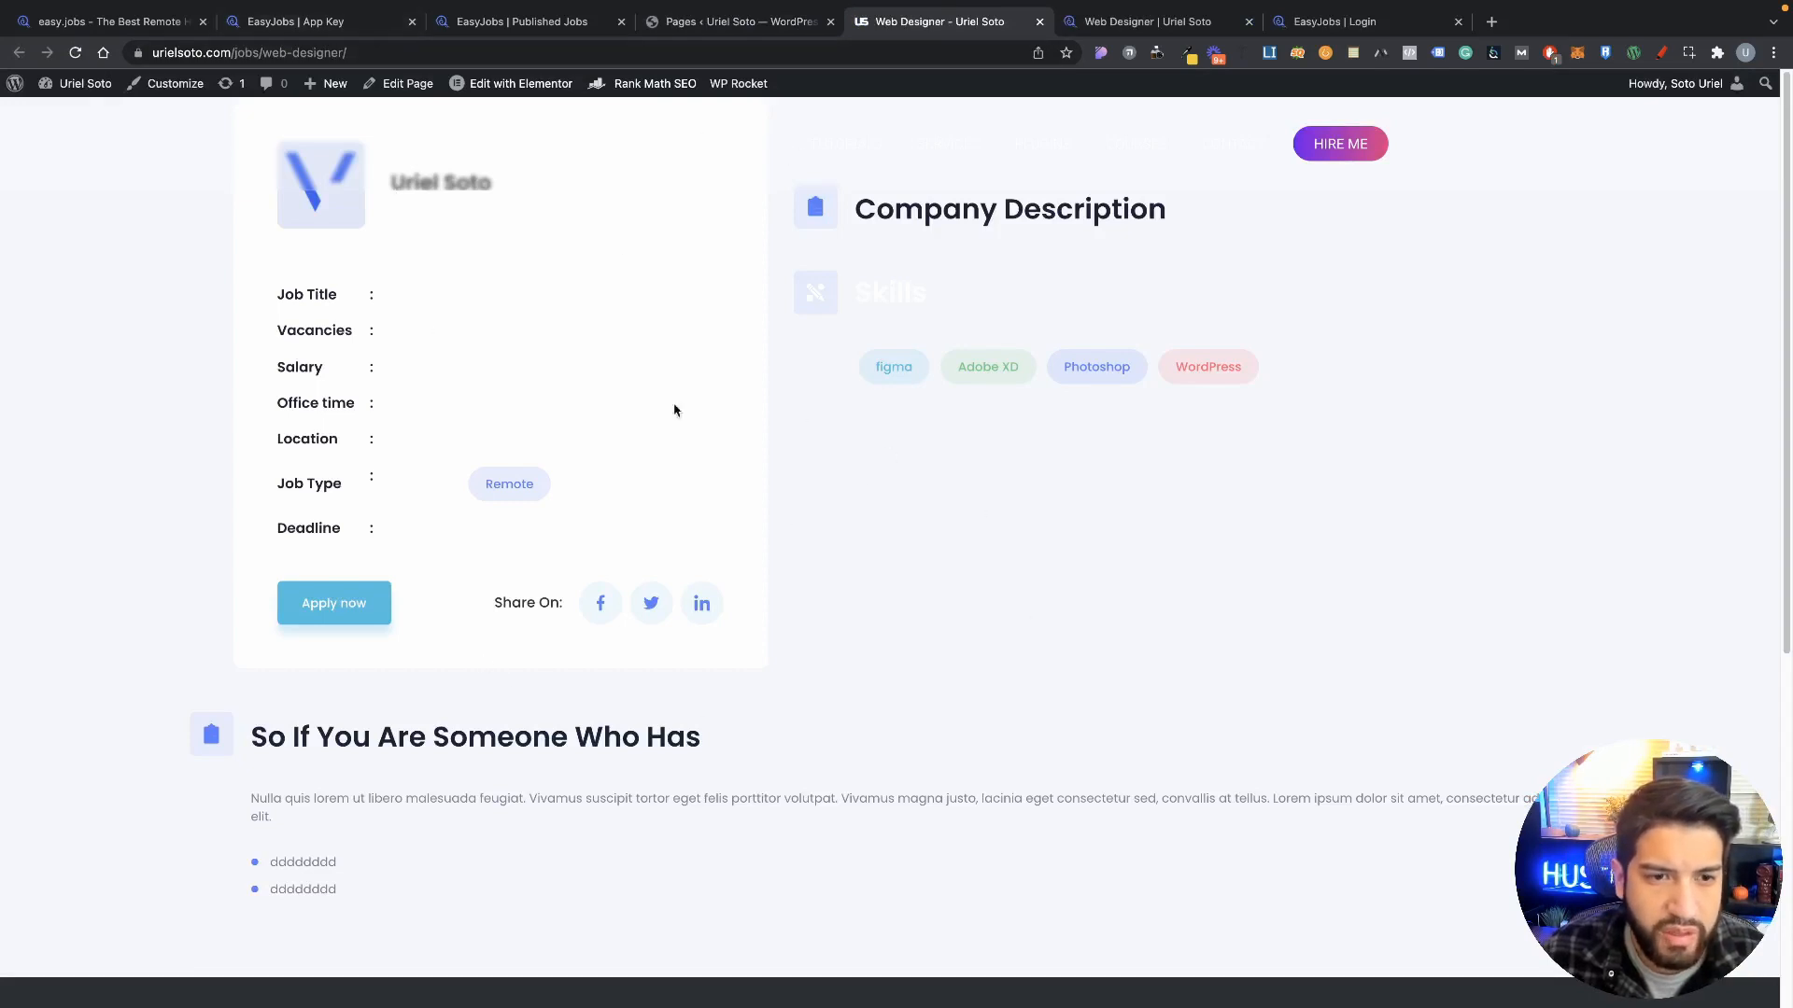
left_click(363, 605)
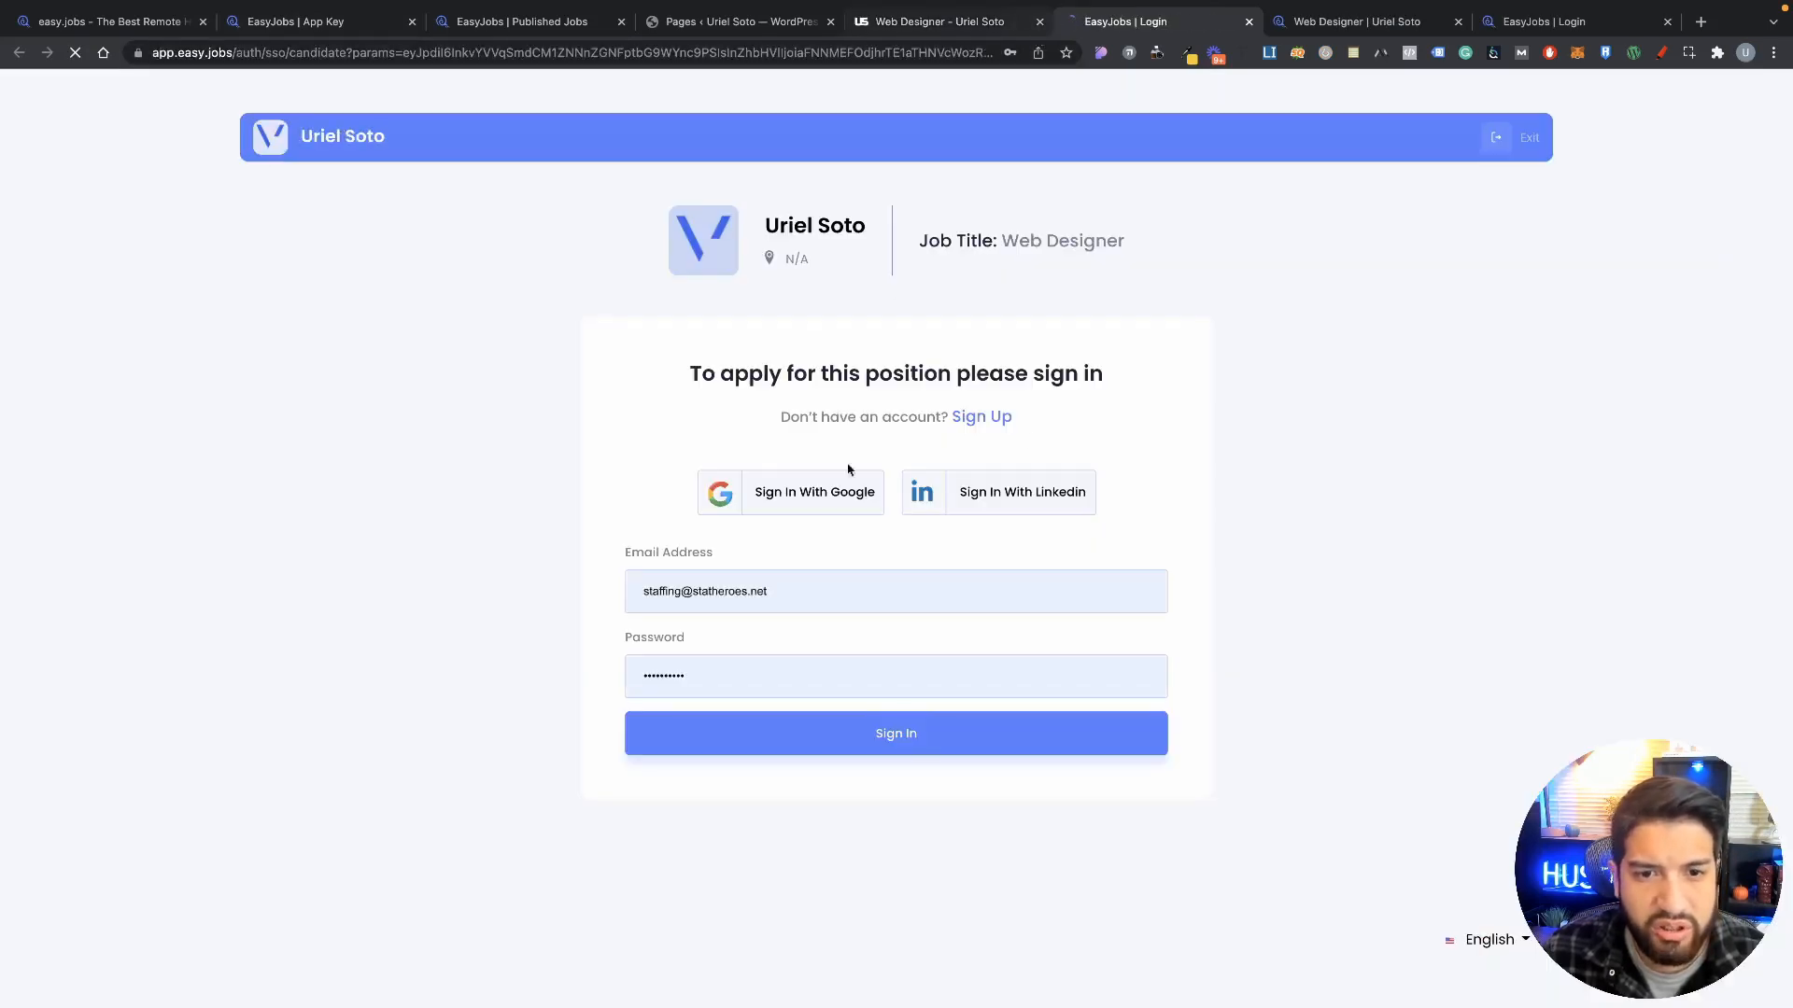
left_click(938, 21)
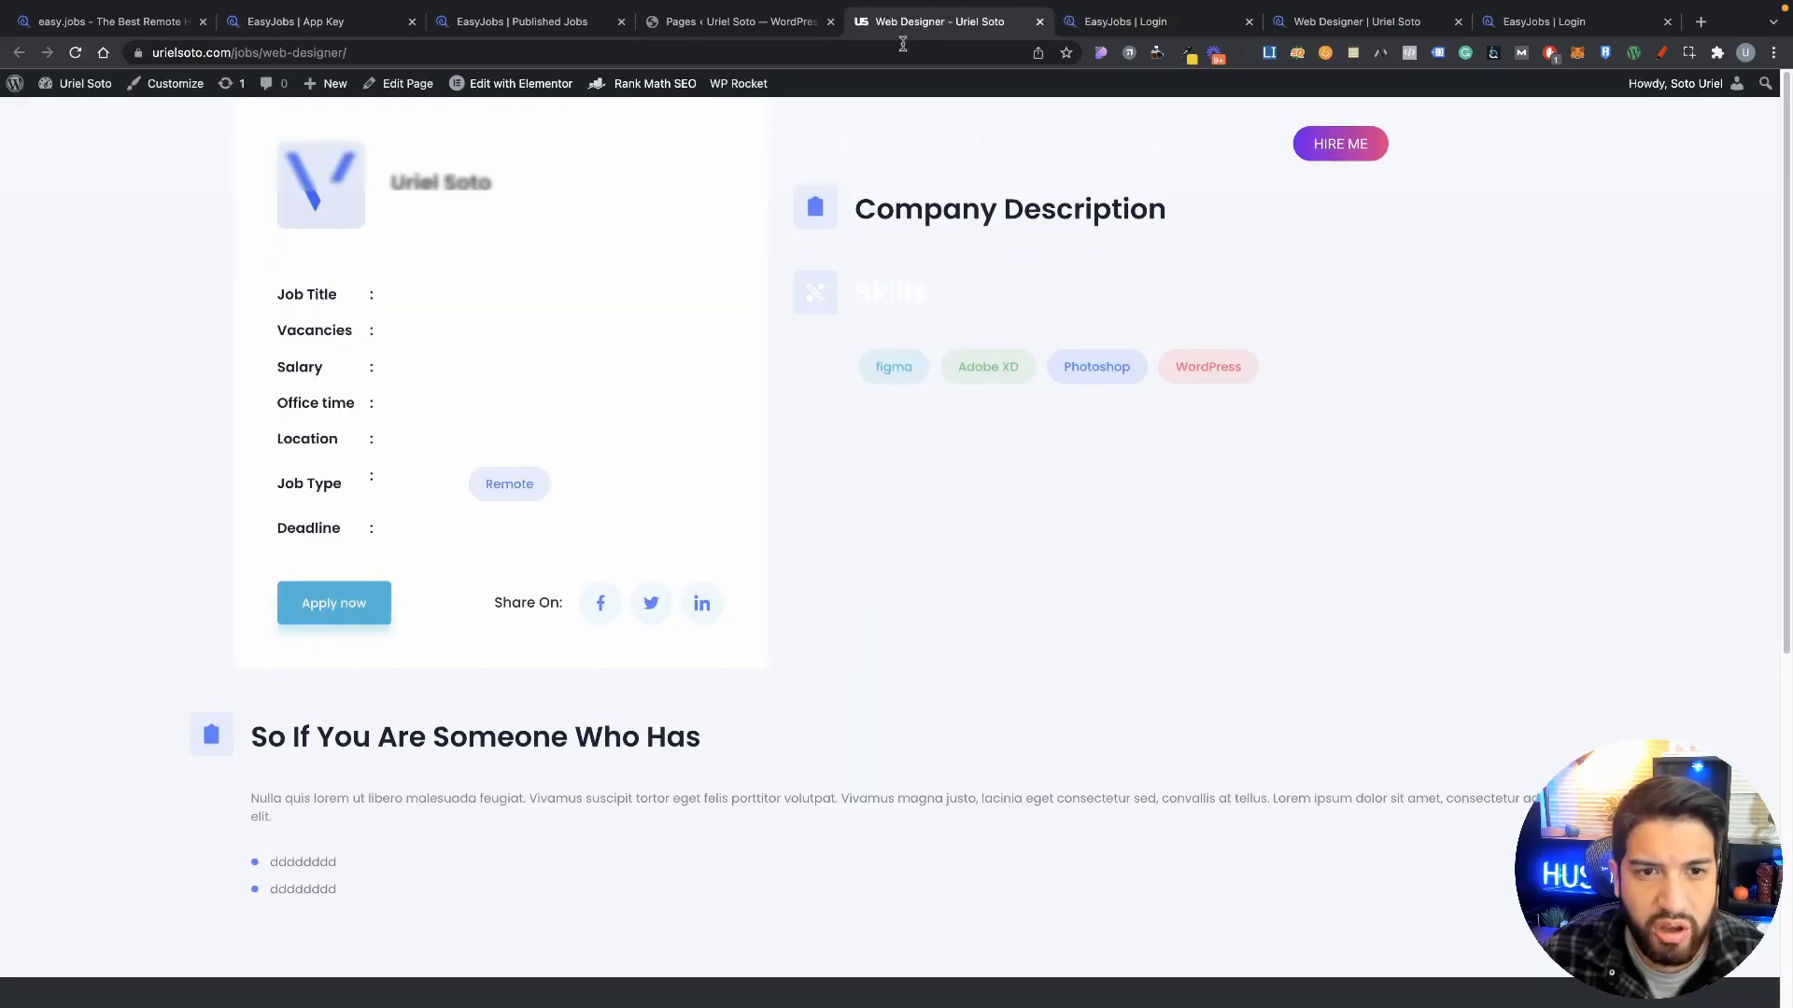
left_click(738, 28)
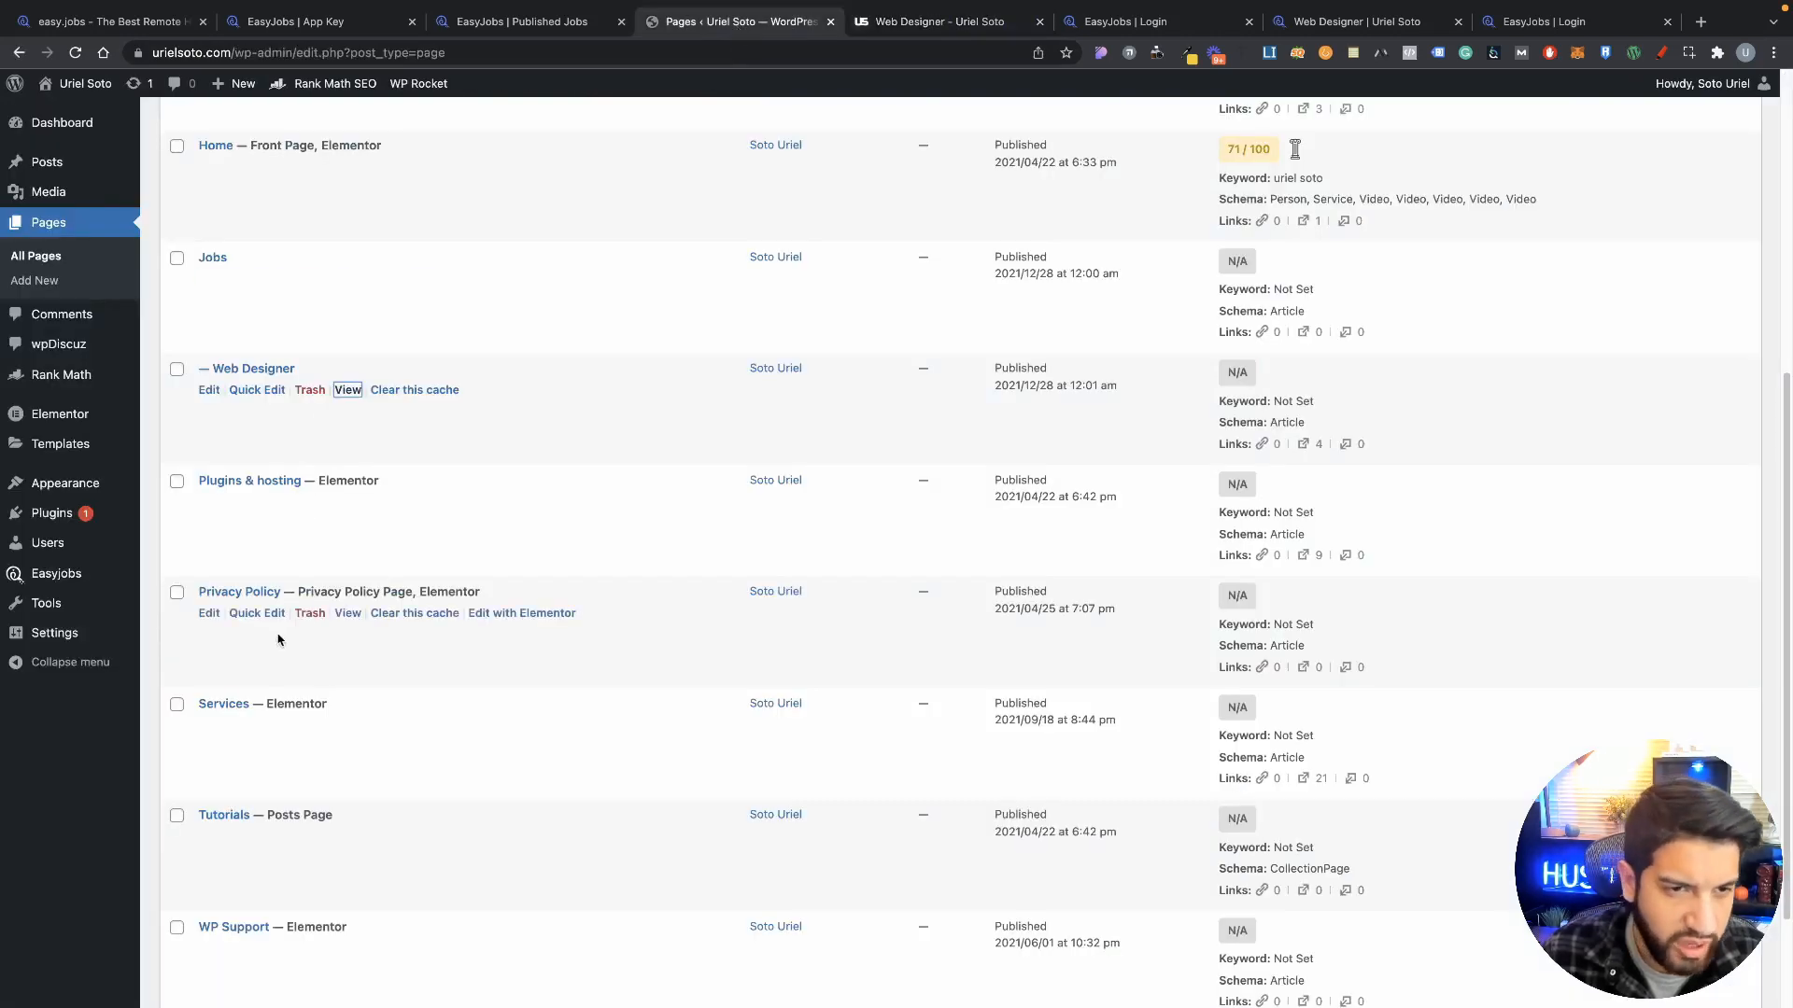
scroll(412, 671, "down", 3)
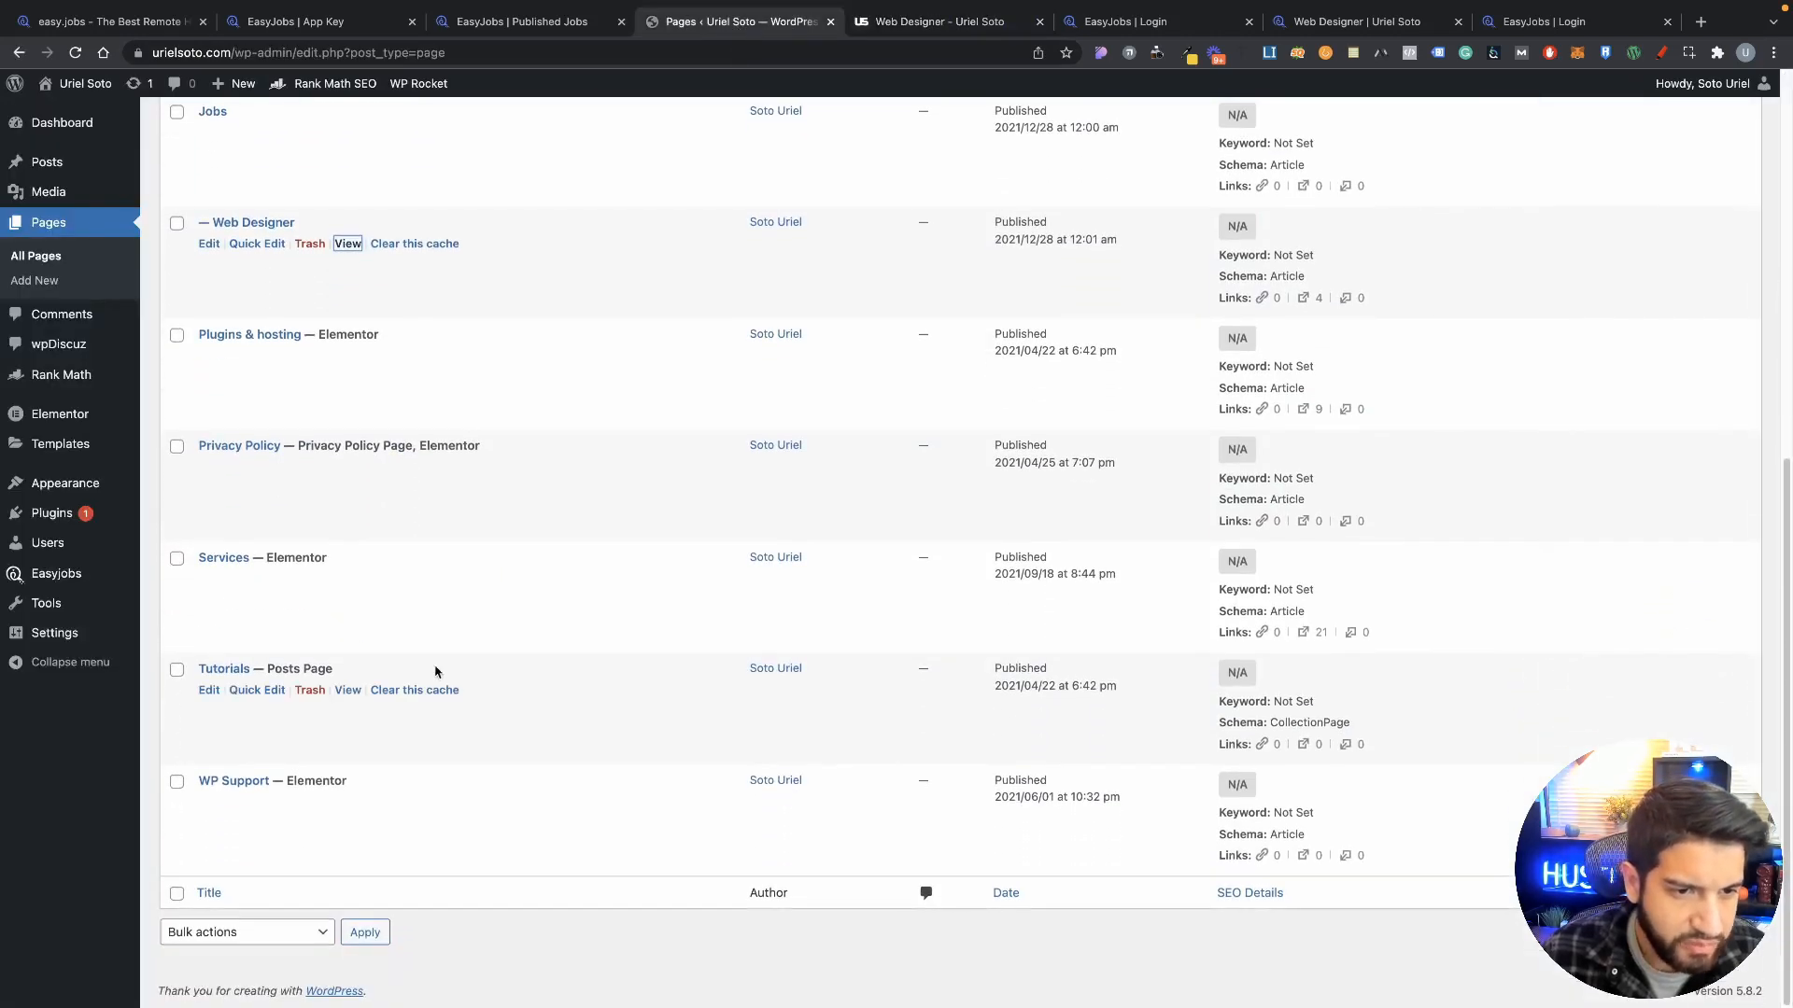
scroll(410, 654, "up", 8)
scroll(392, 640, "down", 3)
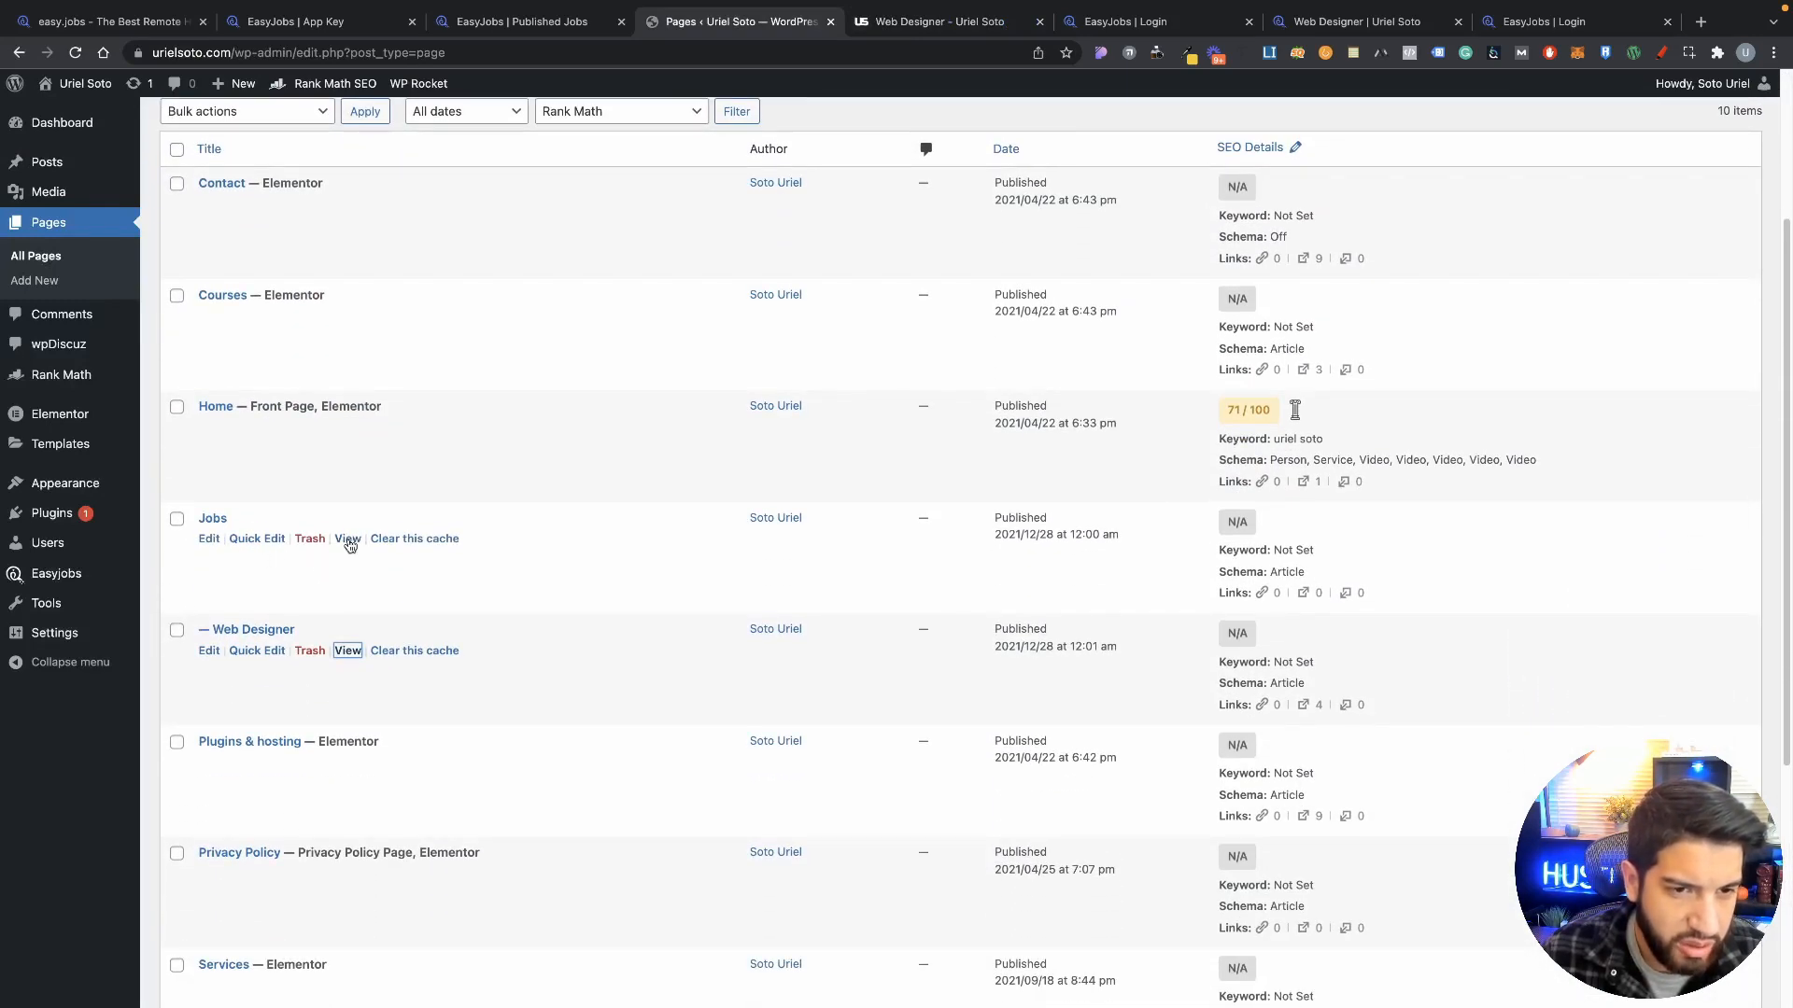
Step: Edit the Jobs page, select its [easyjobs] shortcode block, and load it in Elementor
left_click(209, 539)
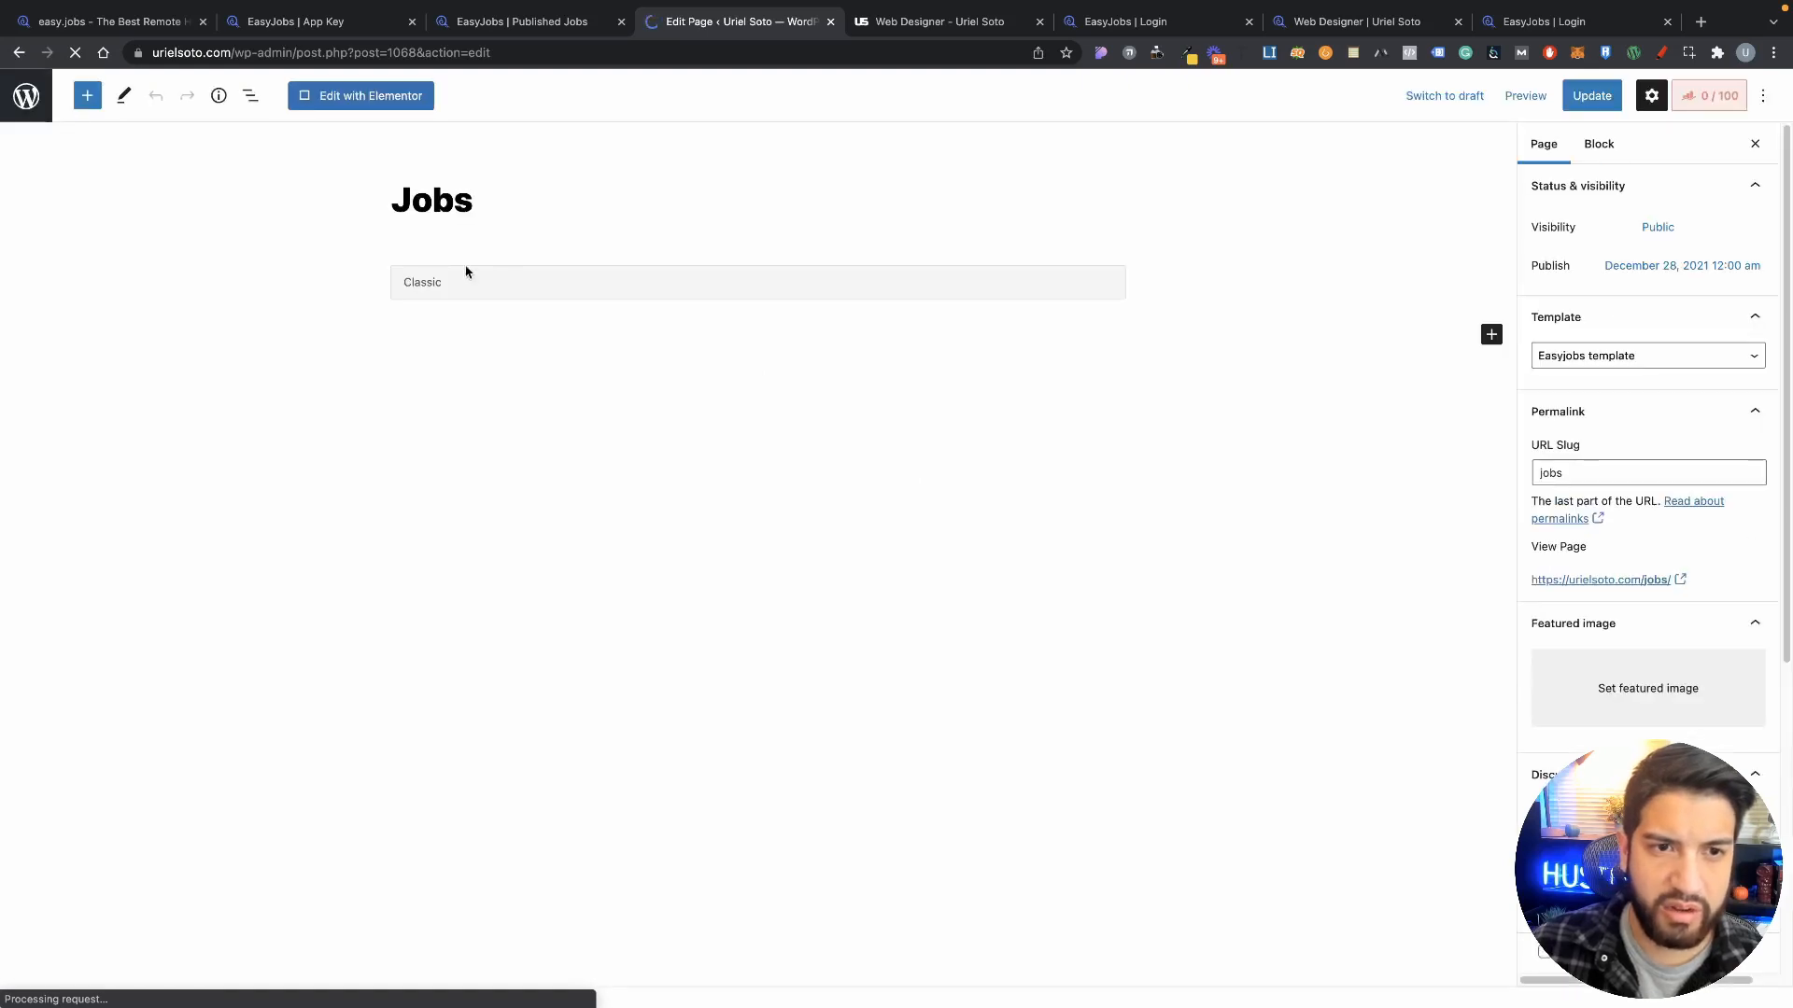
left_click(484, 324)
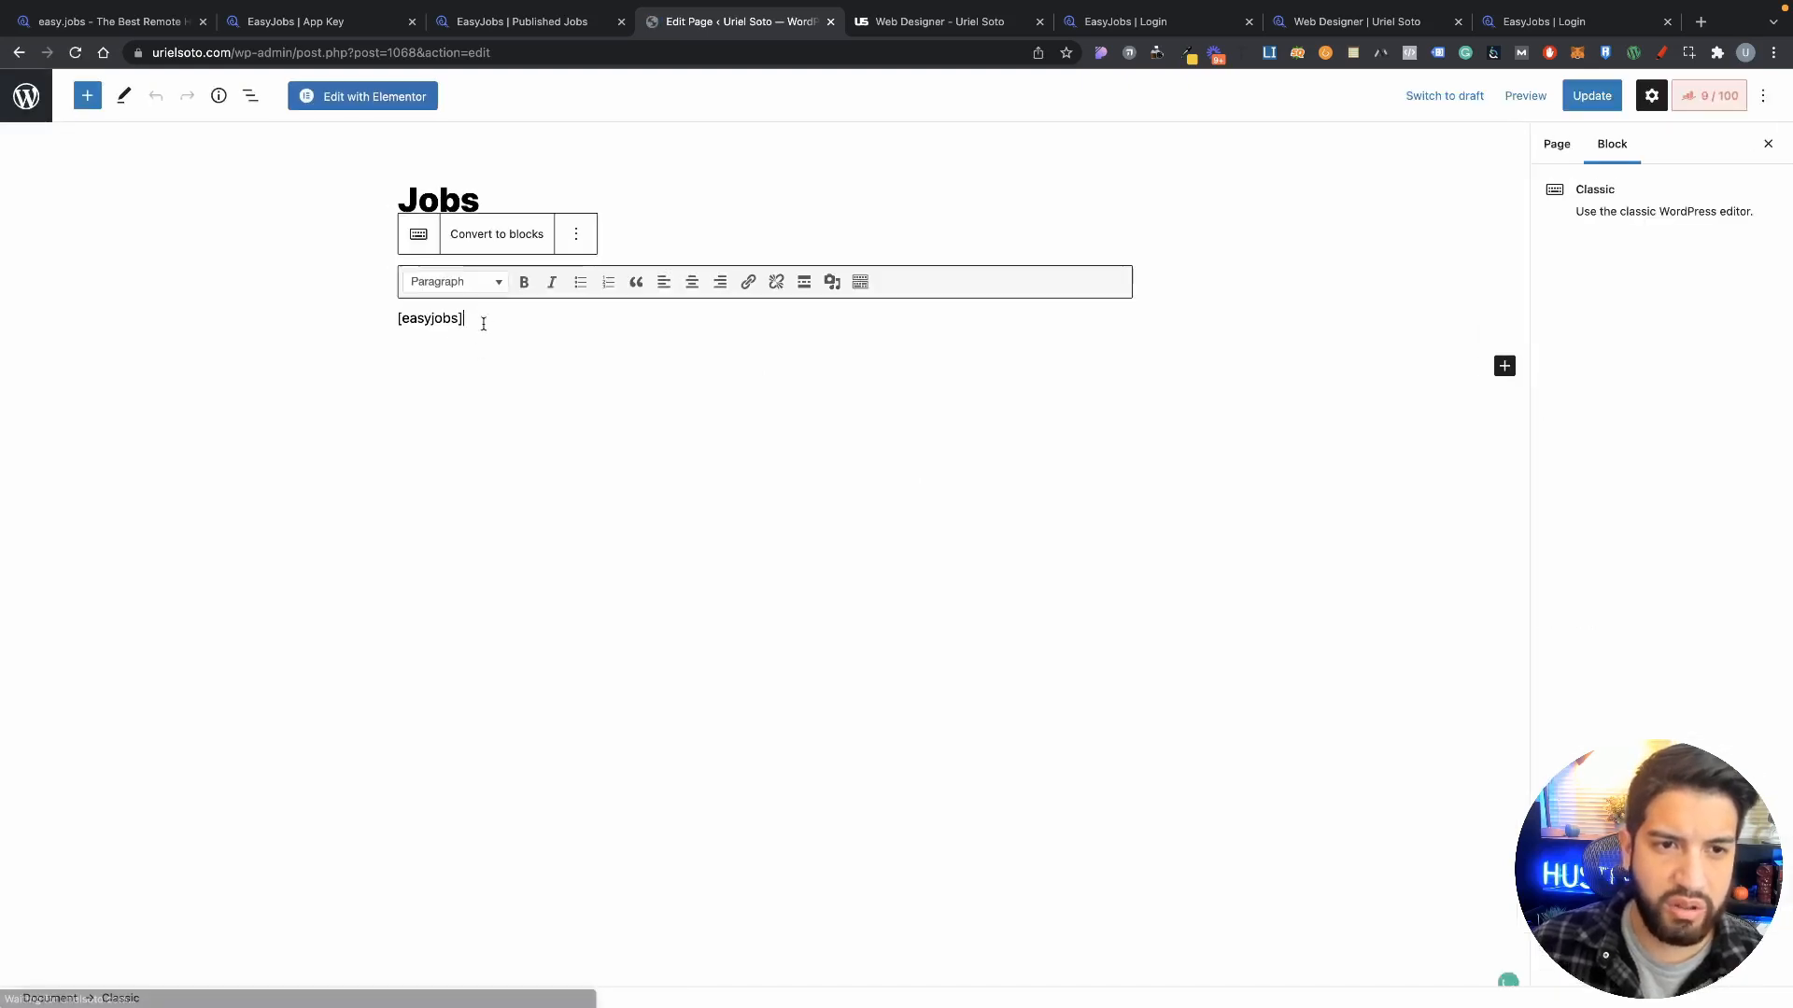
left_click(337, 98)
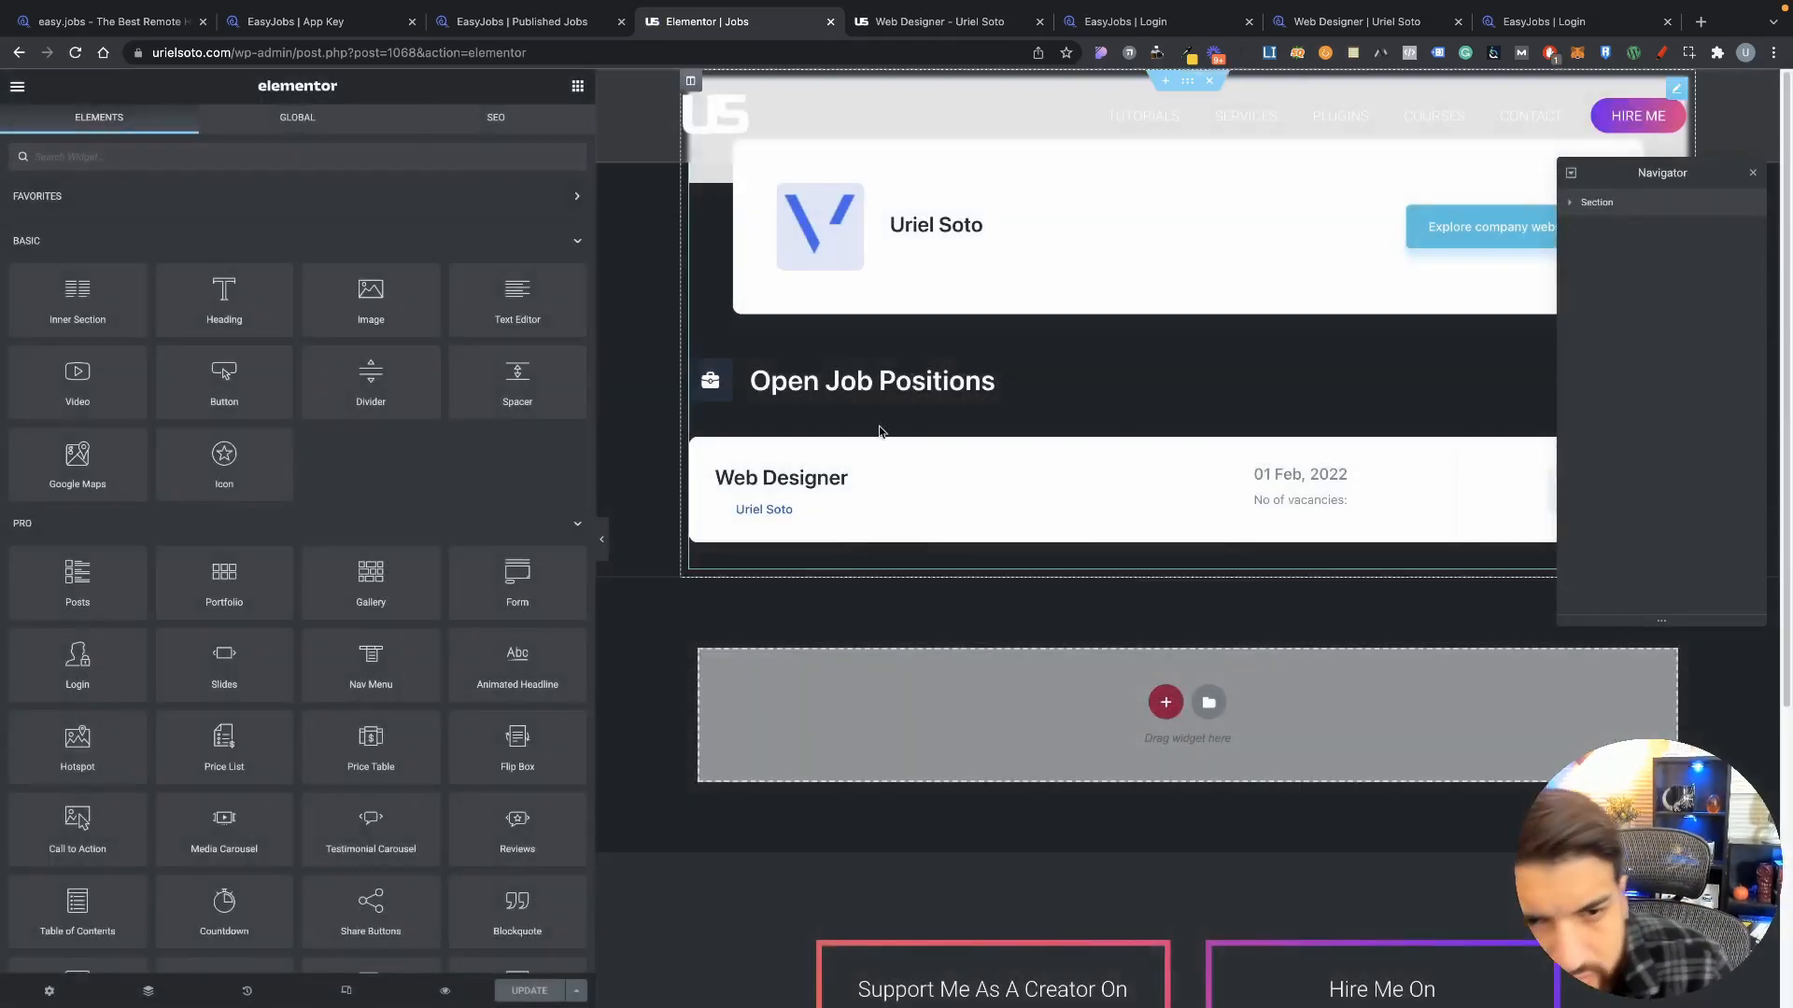
Step: Give the Jobs page a solid white background in its page style settings
scroll(962, 485, "down", 5)
scroll(957, 480, "up", 5)
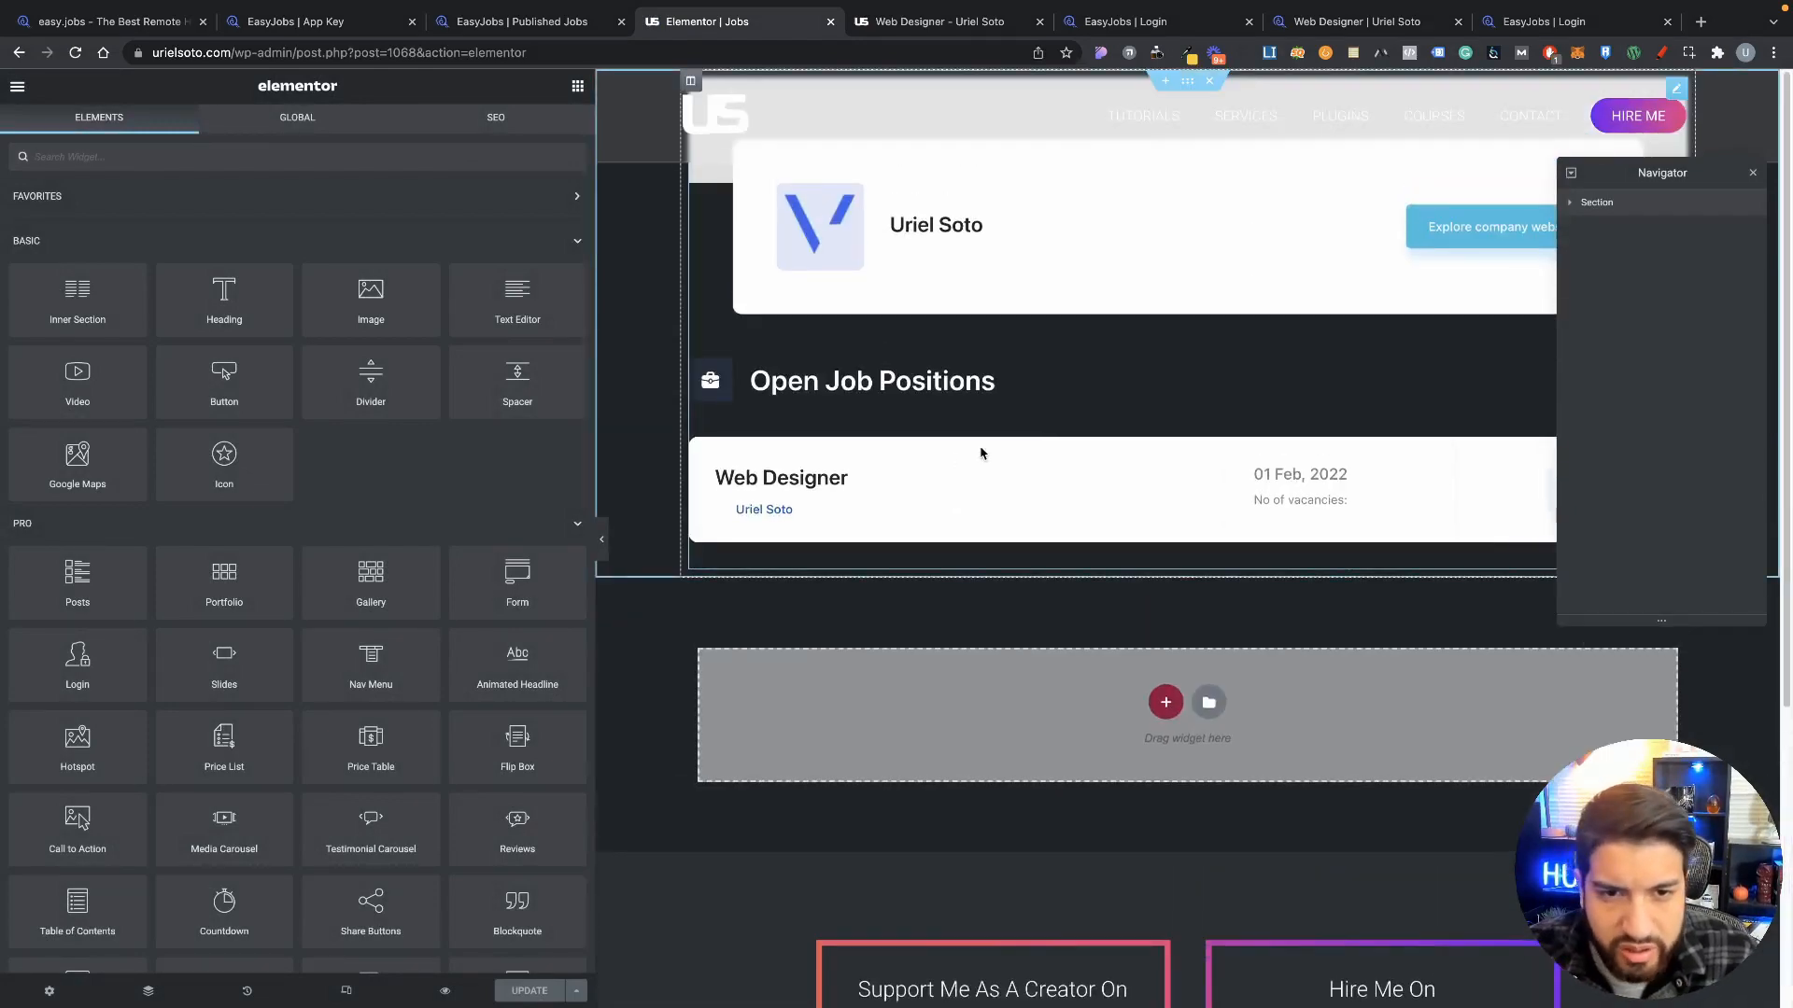
left_click(50, 990)
left_click(303, 128)
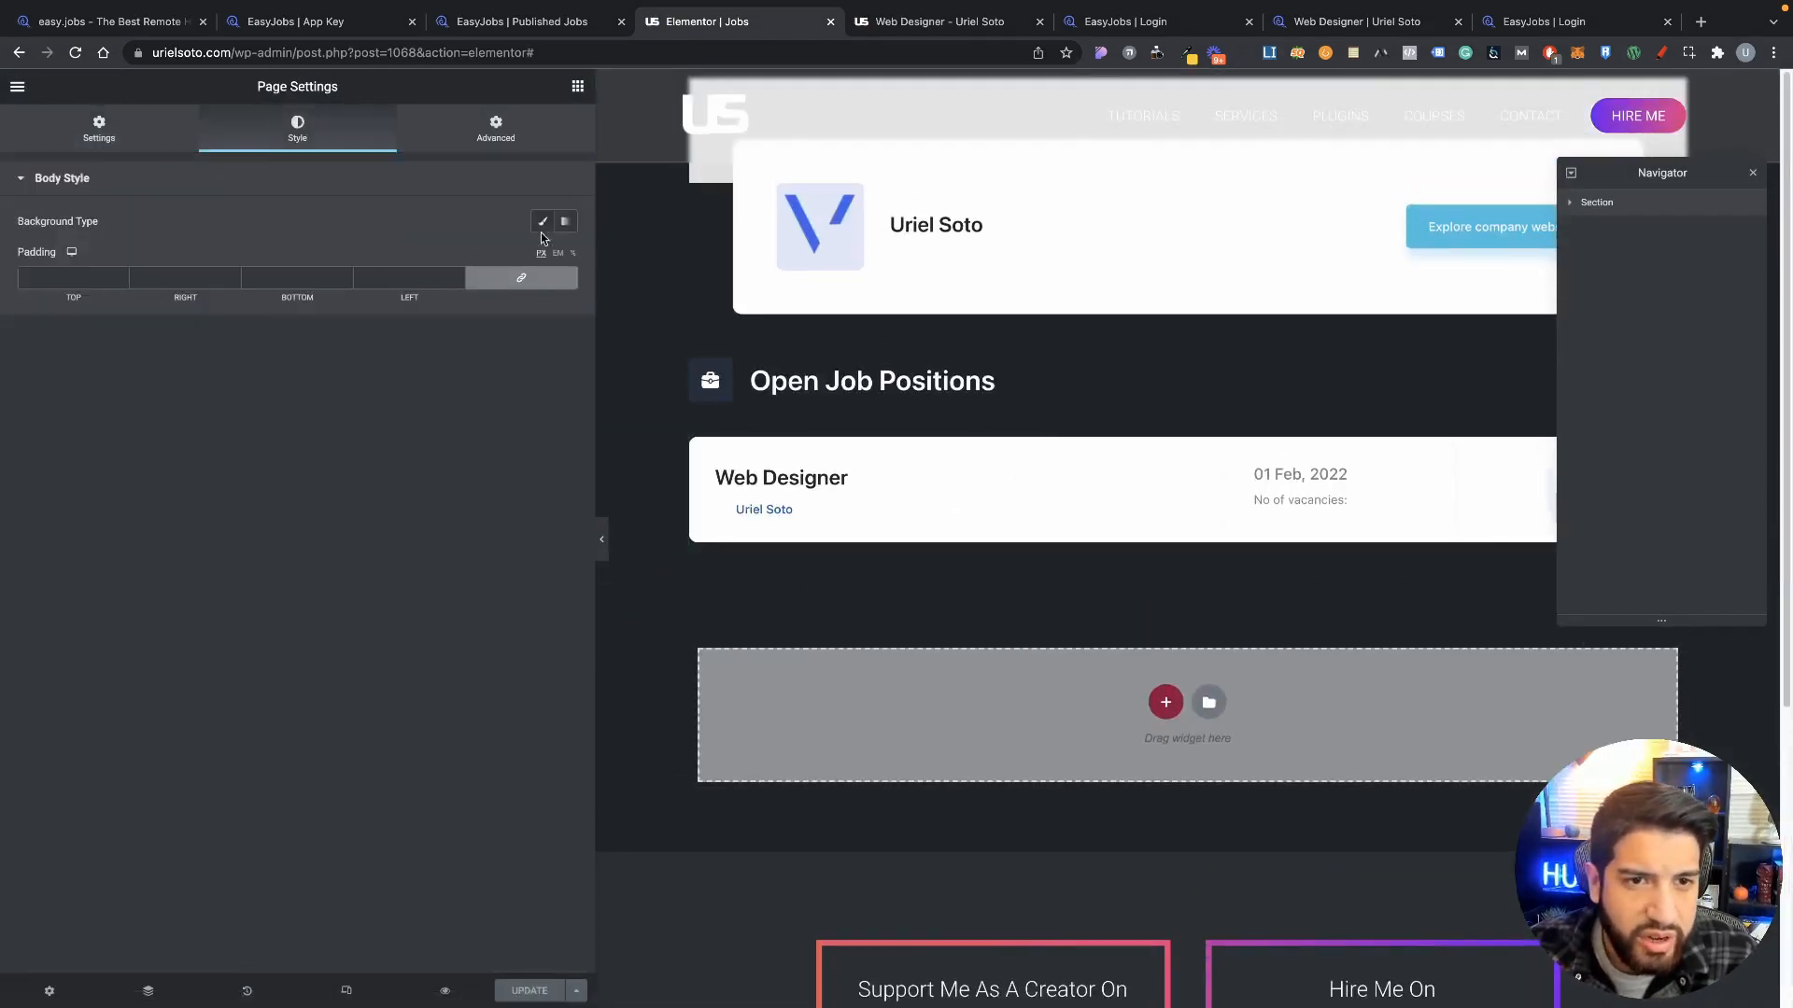
left_click(542, 223)
left_click(565, 265)
left_click_drag(480, 328, 215, 241)
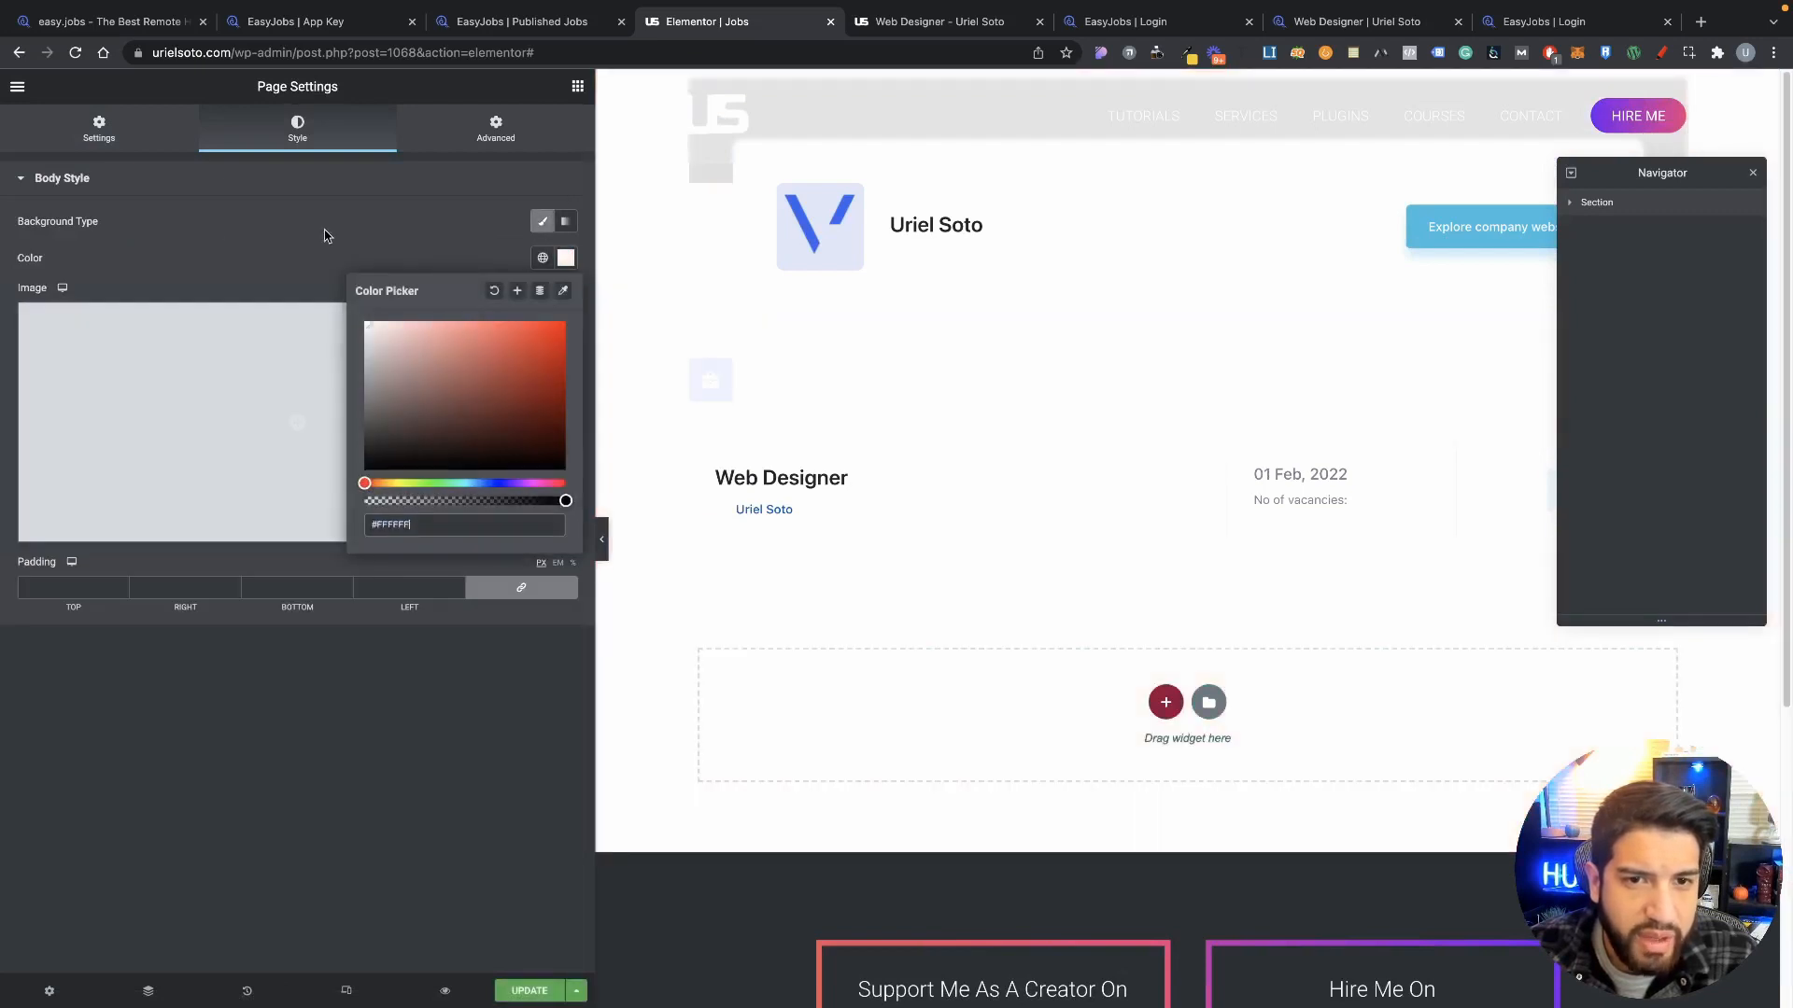
left_click(327, 234)
Step: Delete the [easyjobs] shortcode widget and add a new single-column section
scroll(628, 352, "down", 3)
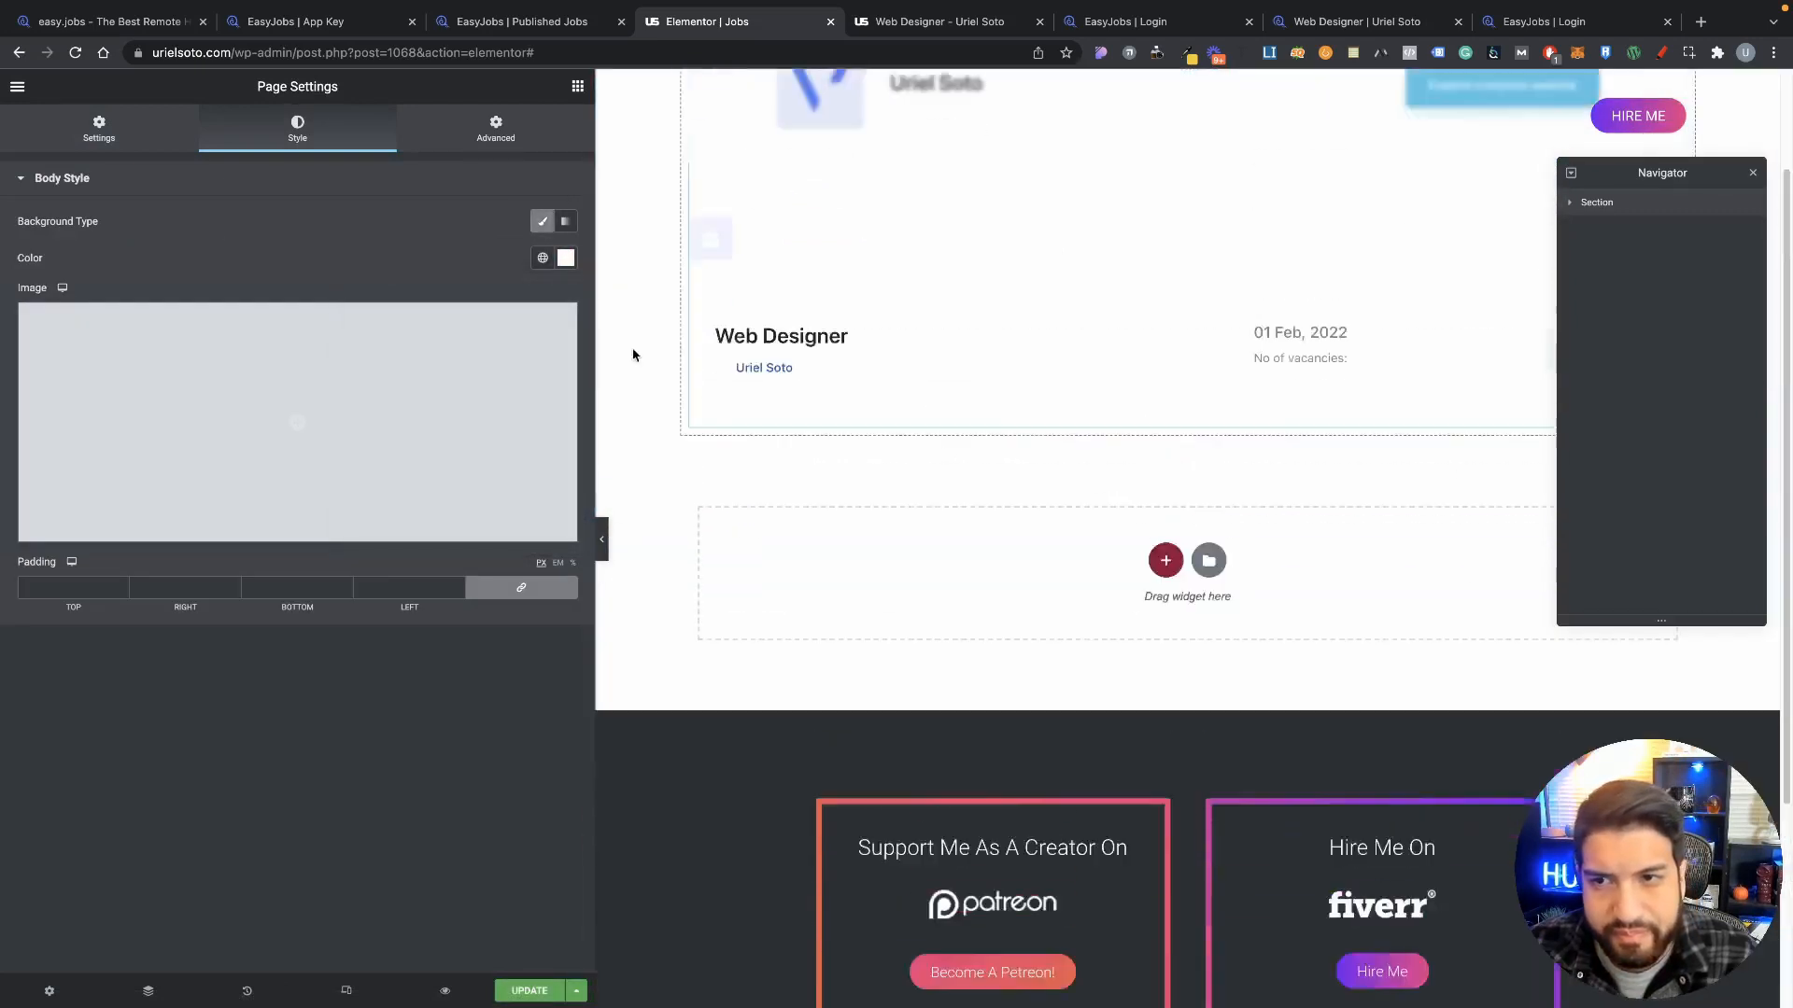
scroll(619, 340, "up", 3)
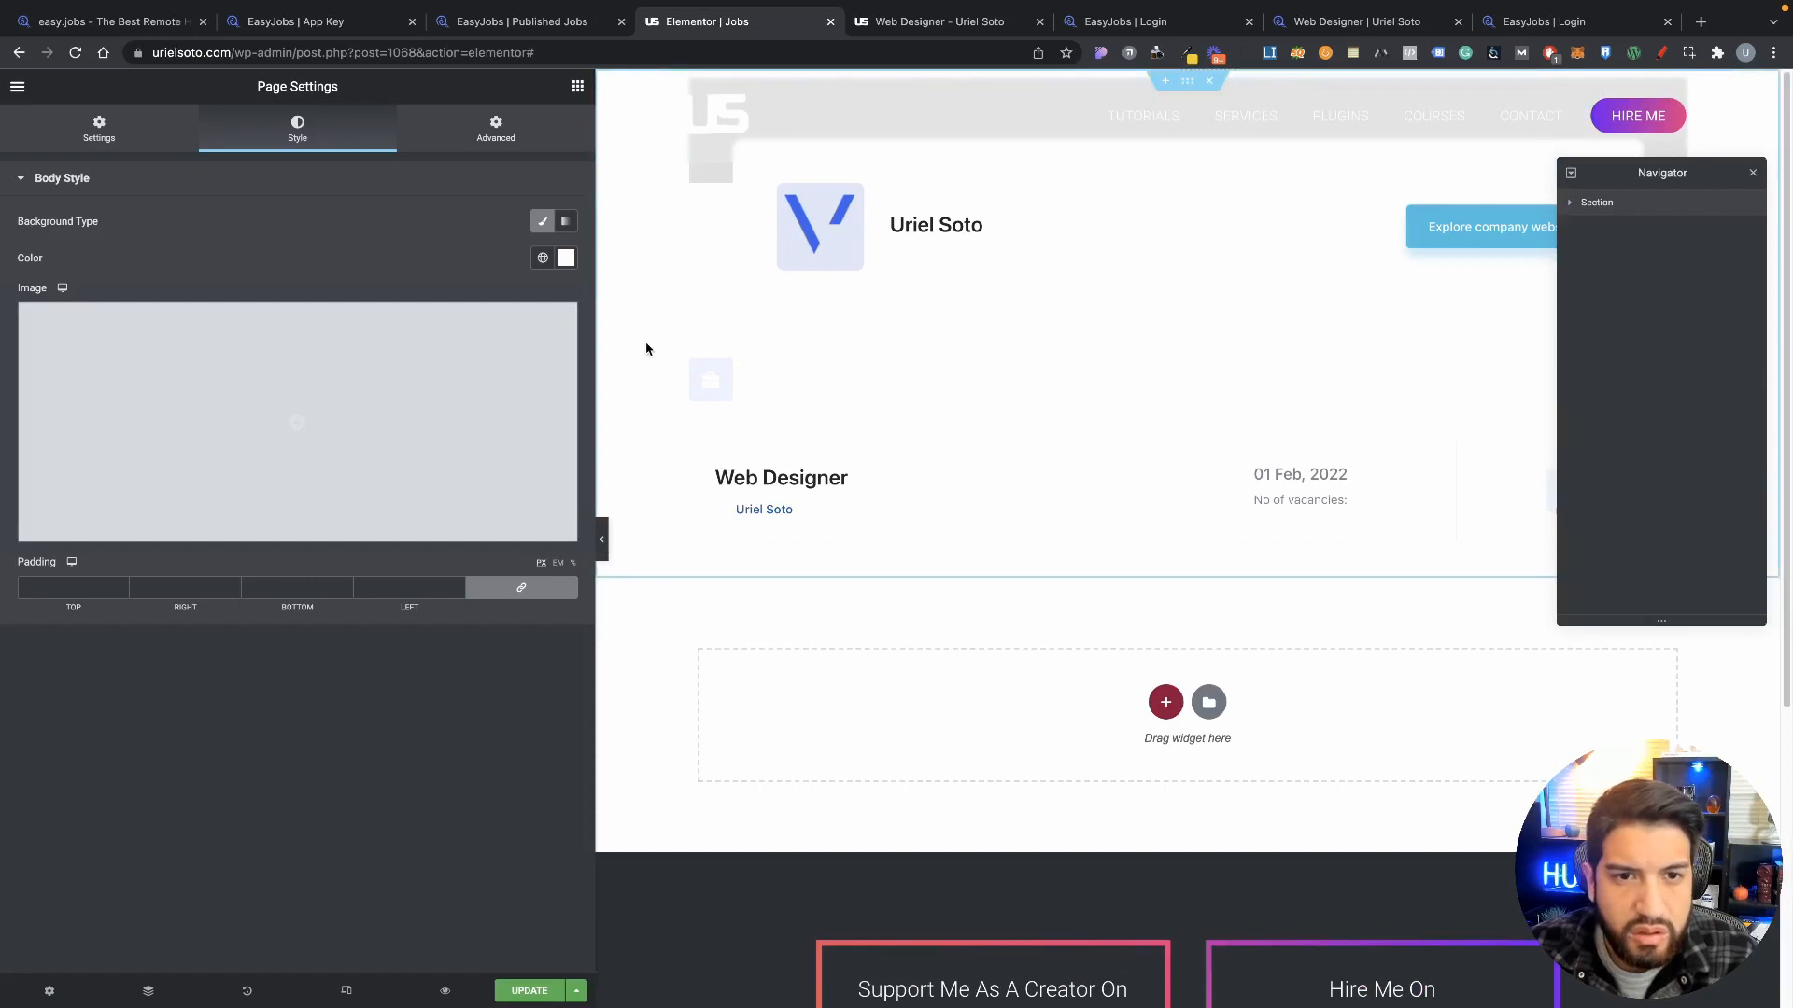
left_click(792, 366)
right_click(1031, 369)
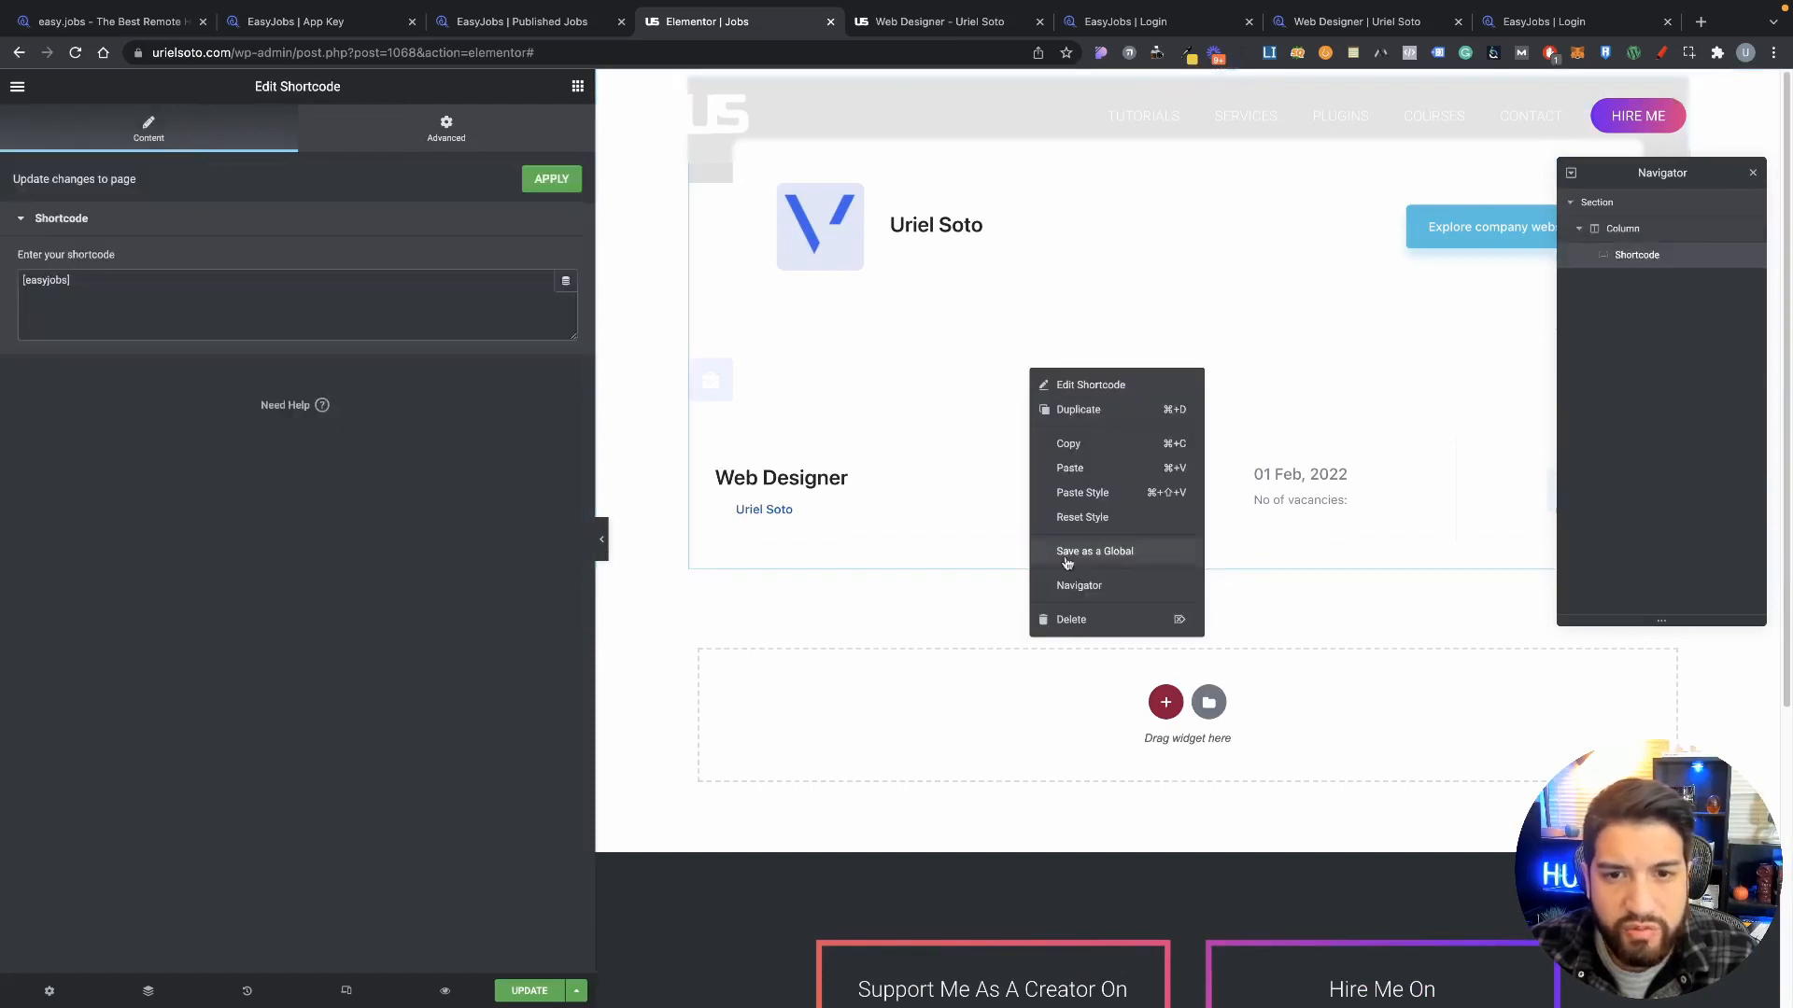
left_click(1068, 620)
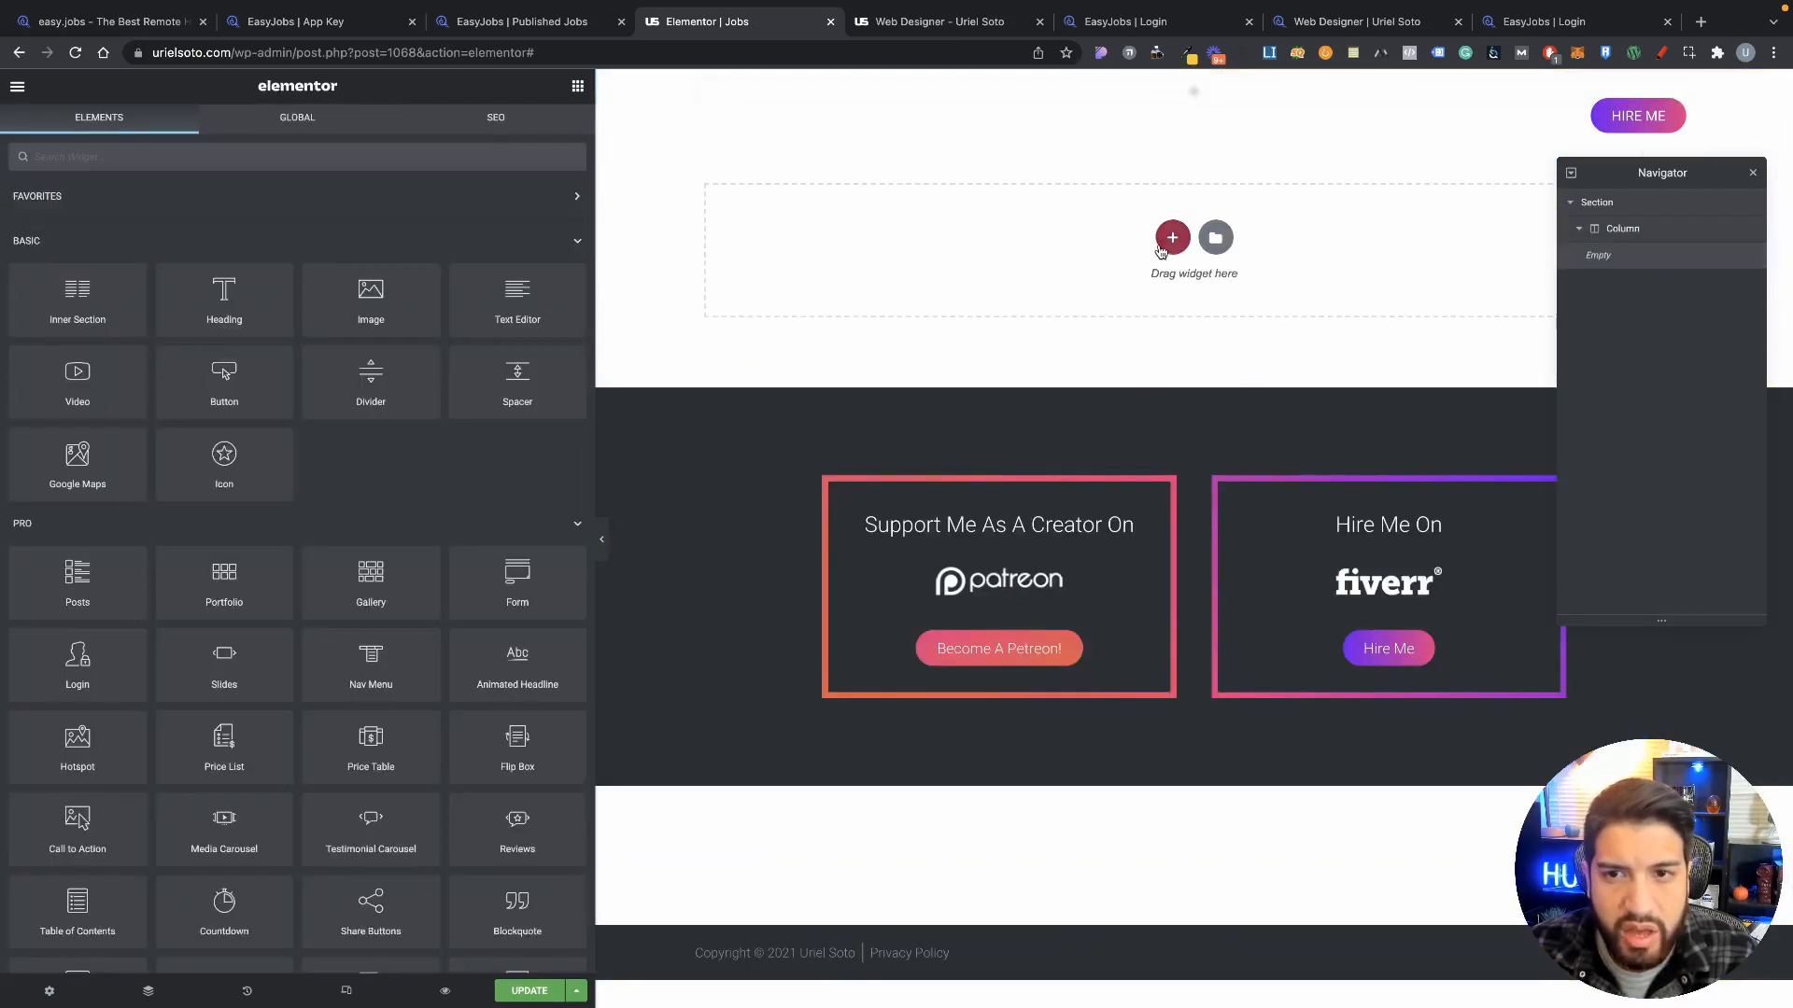
left_click(1172, 238)
left_click(977, 299)
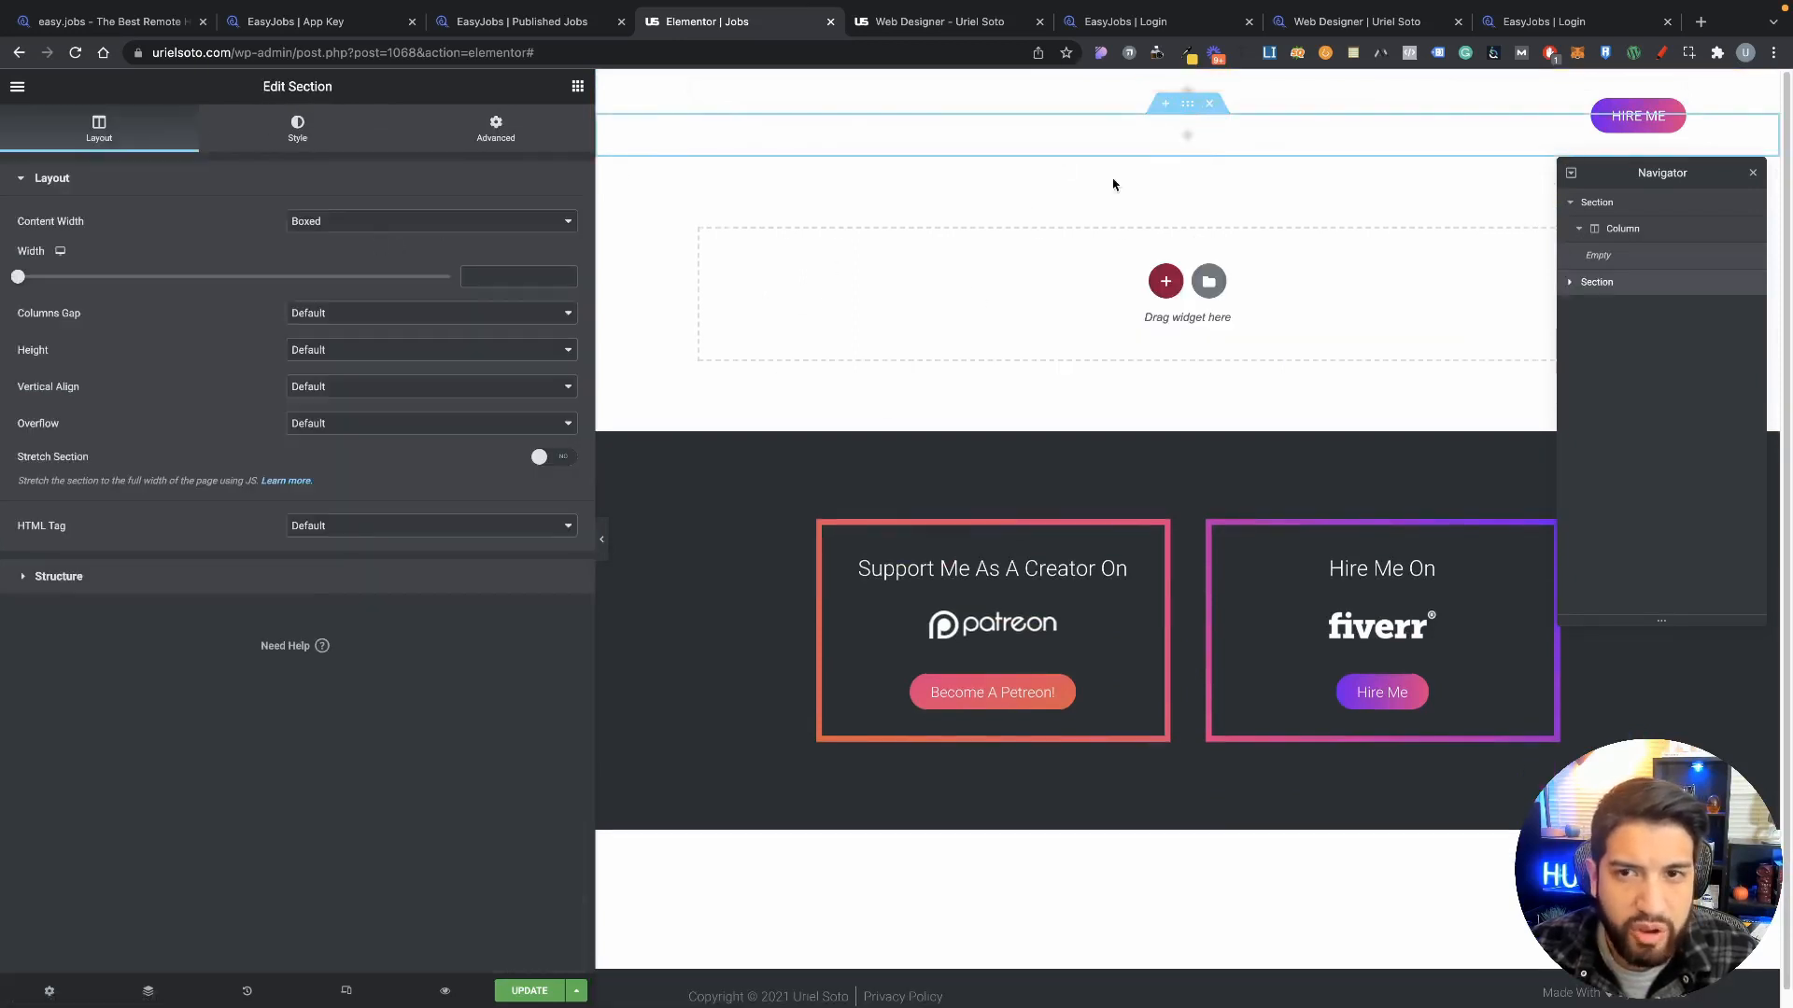
Step: Give the section a classic solid near-black background colour
left_click(495, 129)
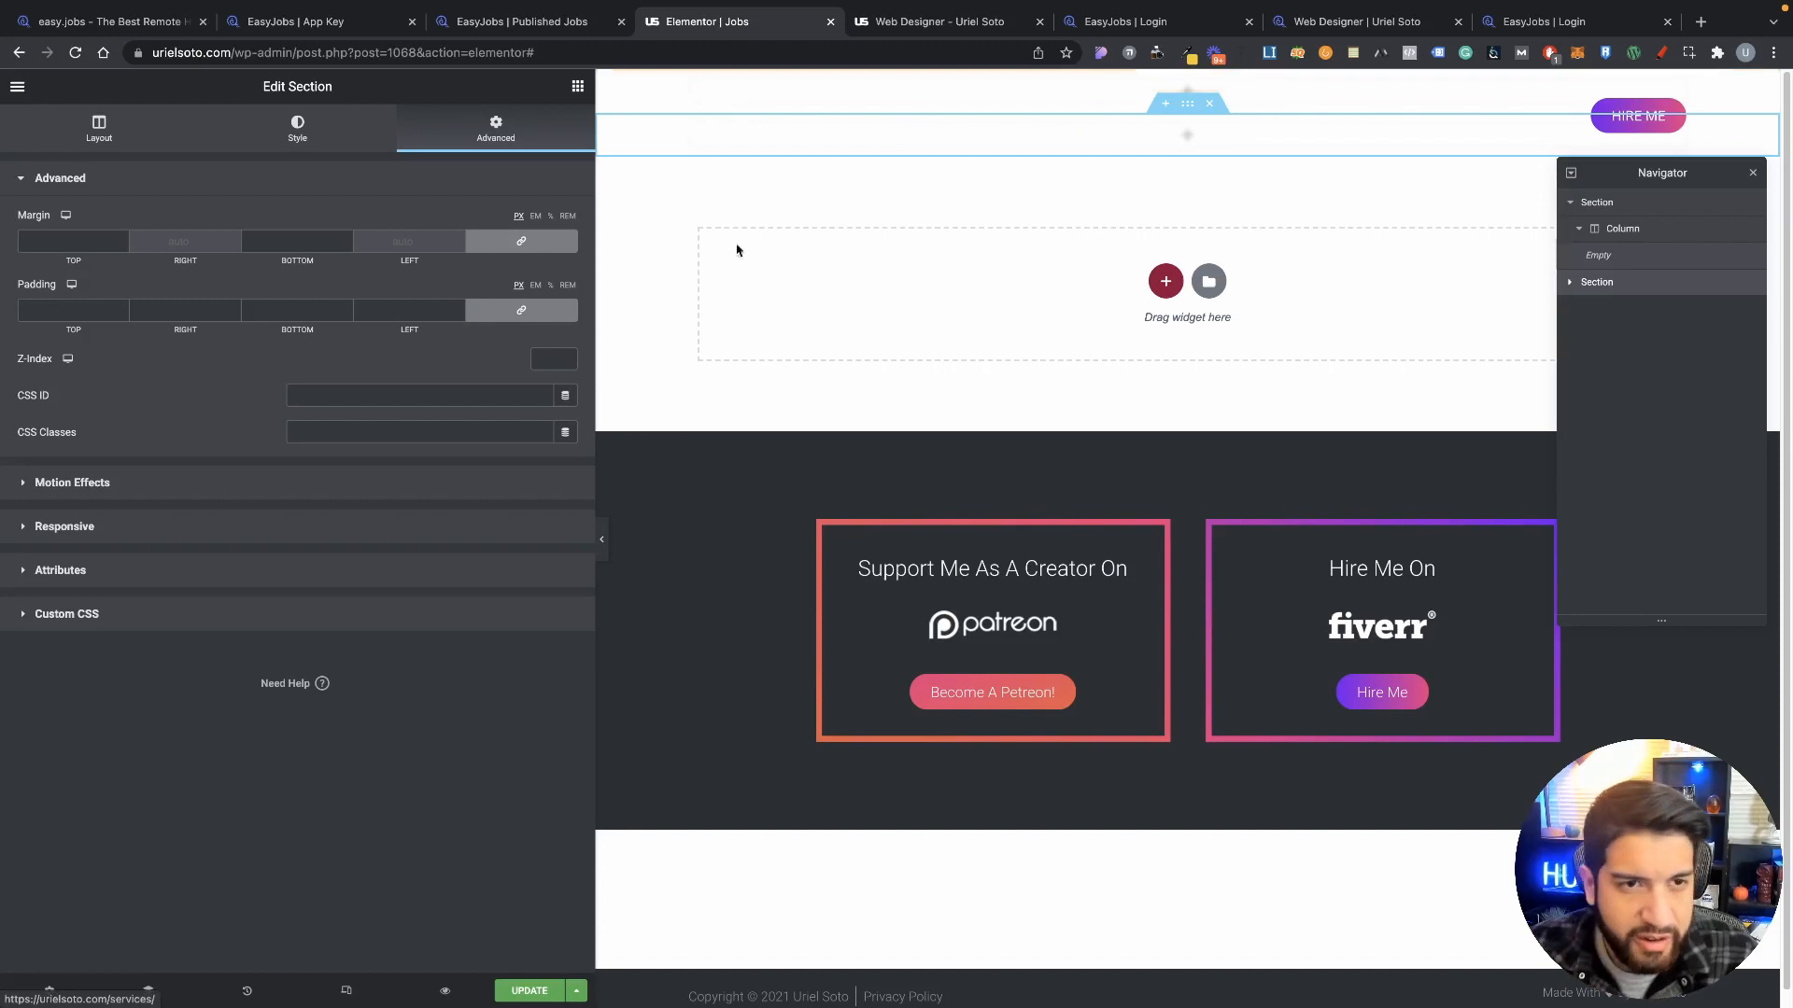
left_click(299, 131)
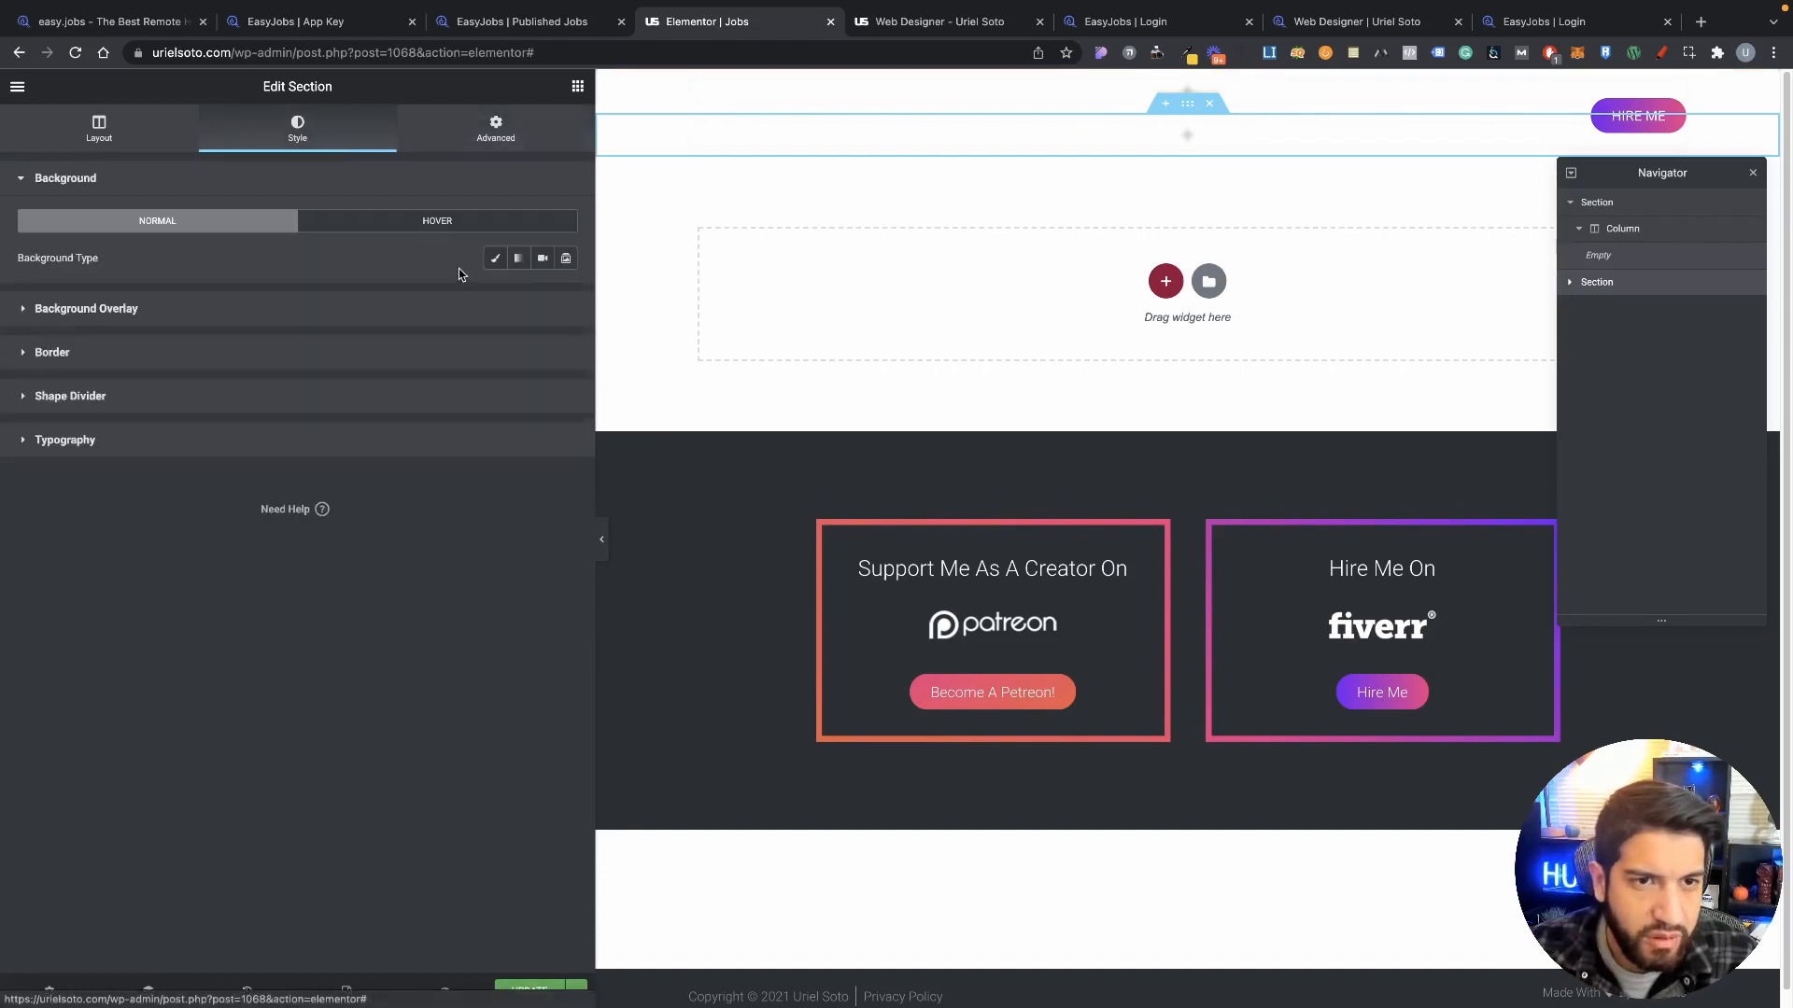
left_click(495, 258)
left_click(565, 295)
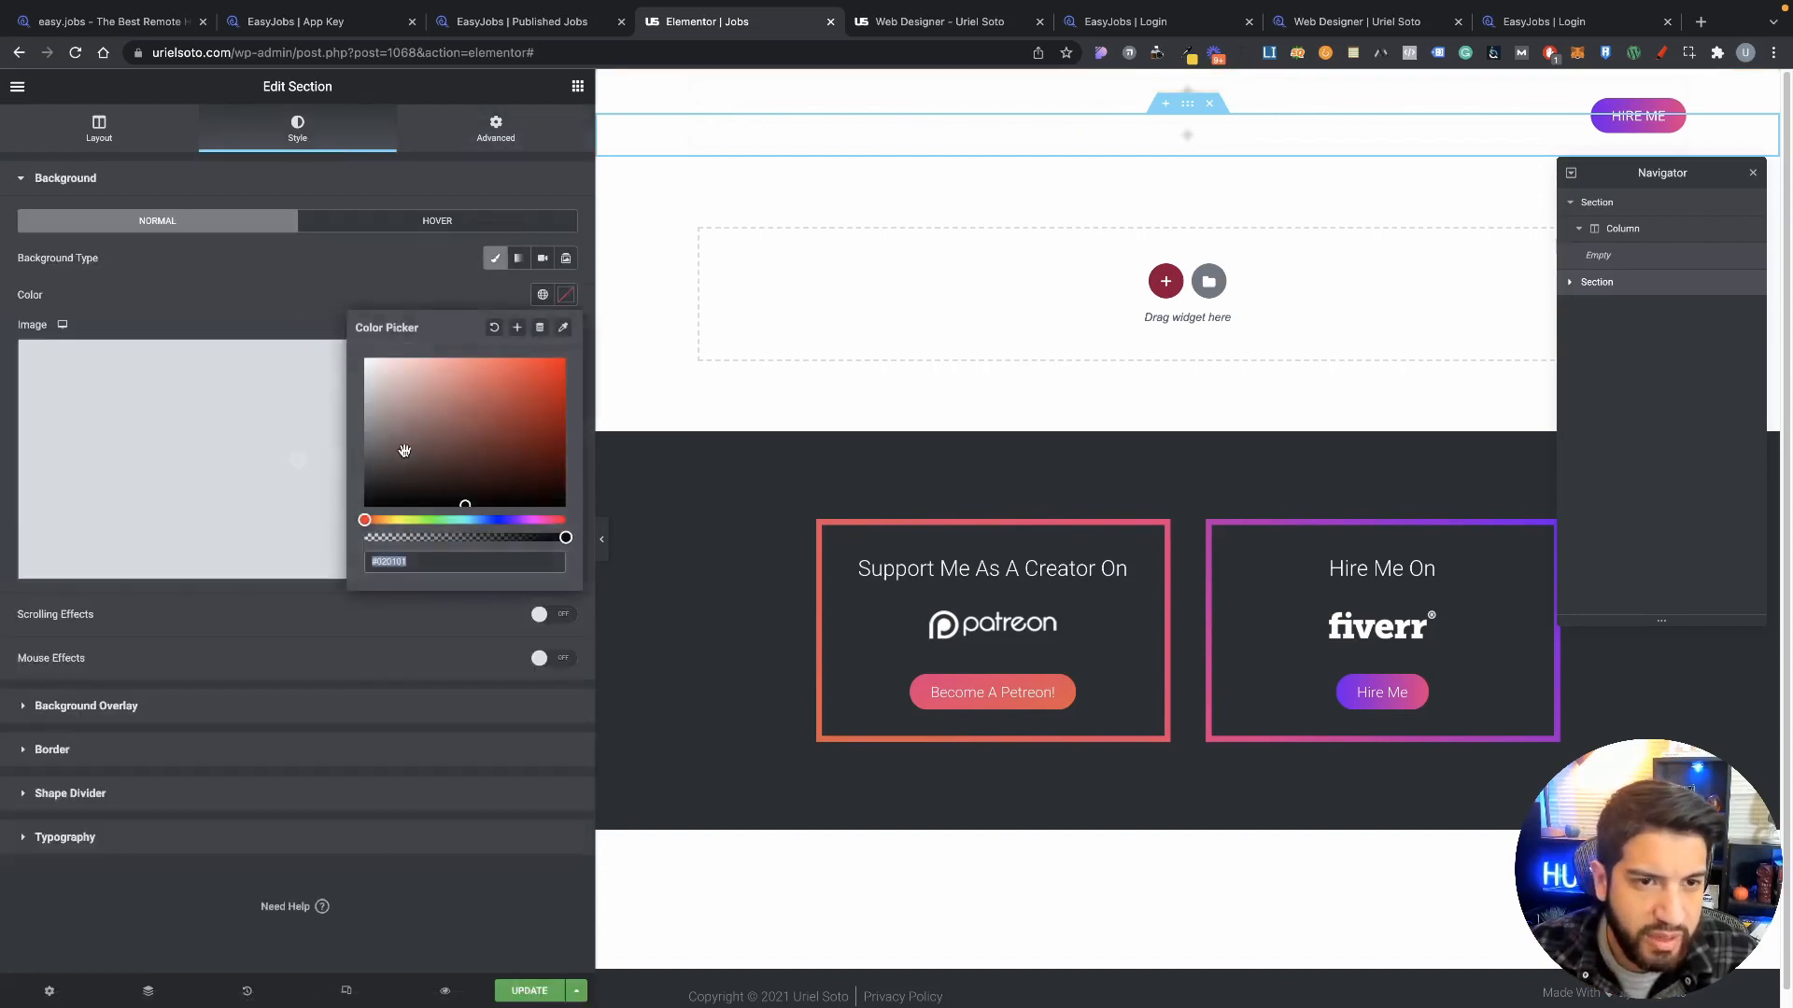
left_click(563, 327)
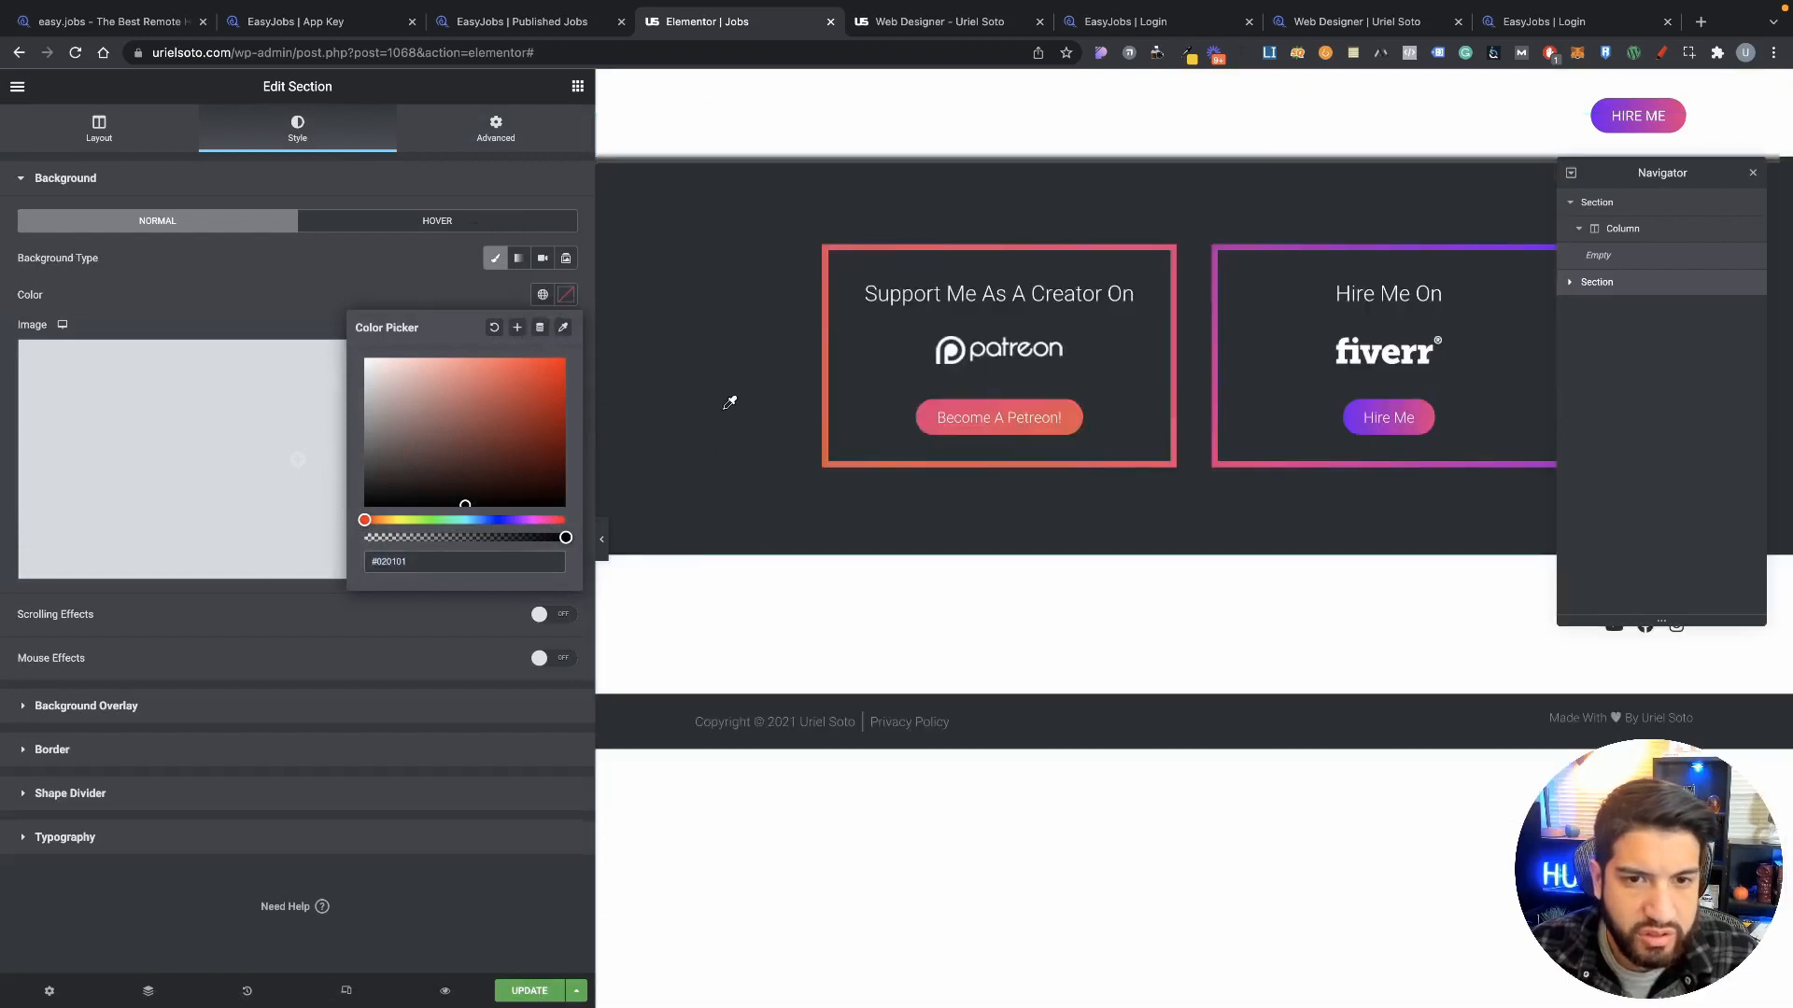
key("Escape")
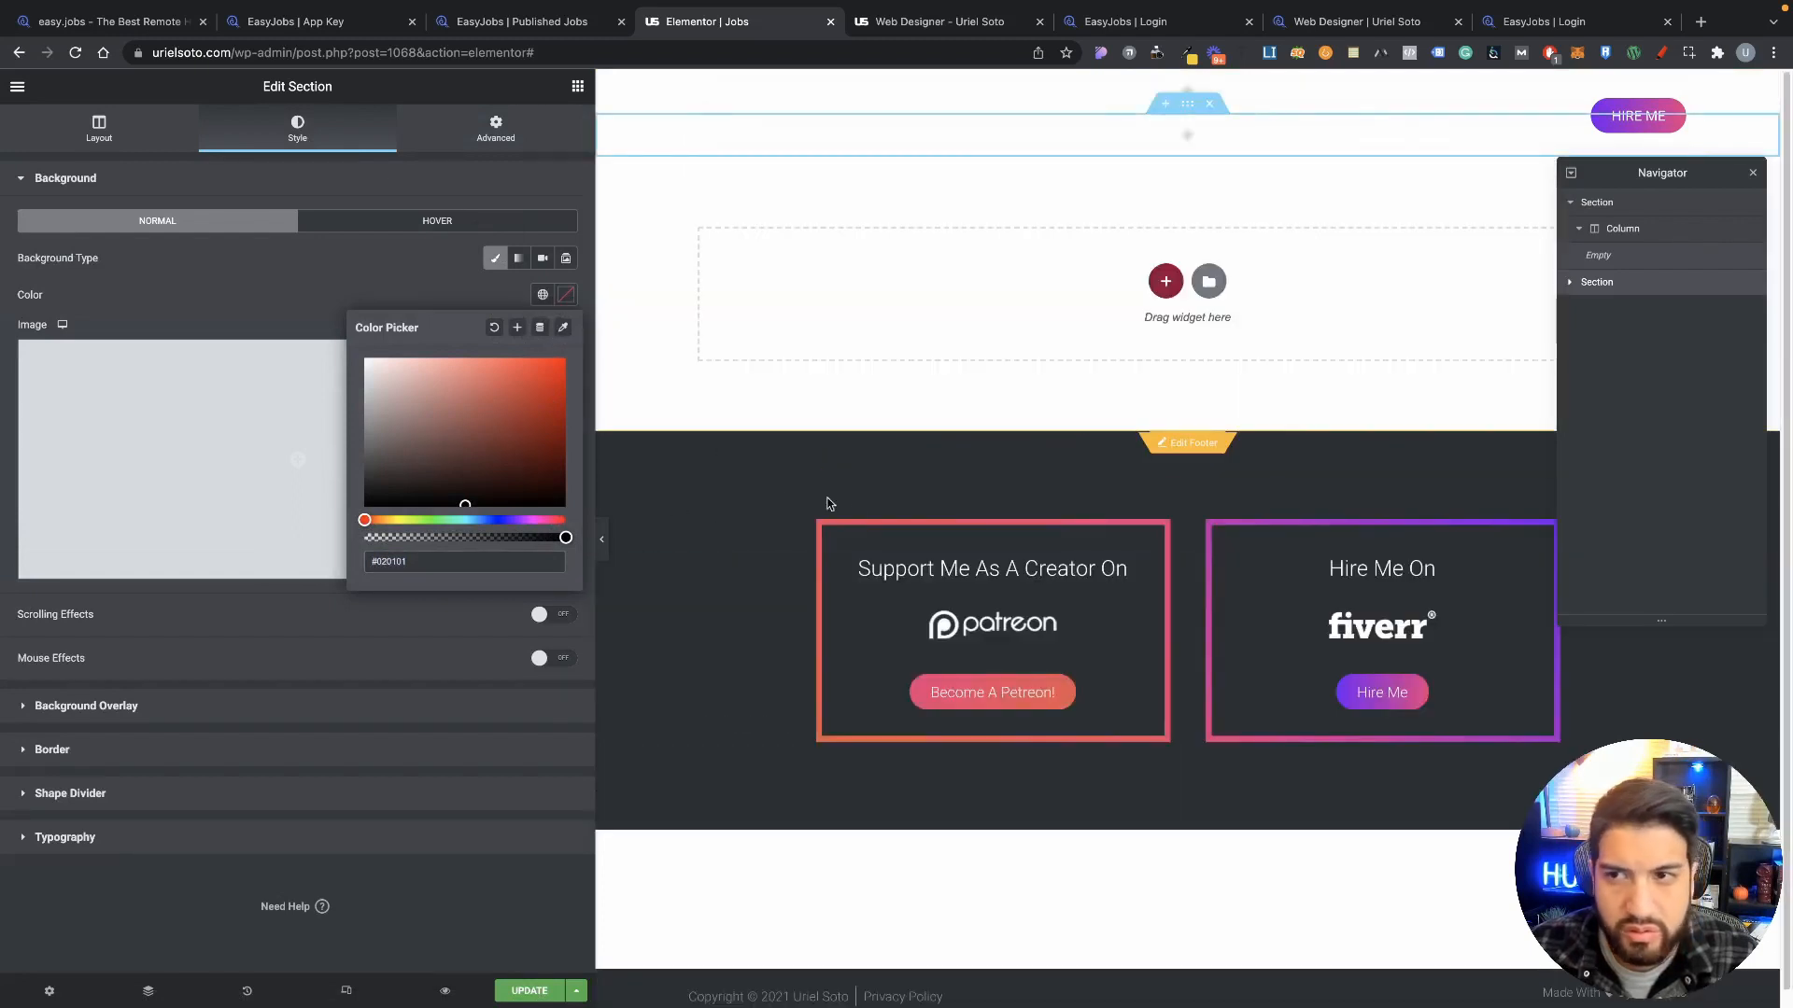
left_click(563, 326)
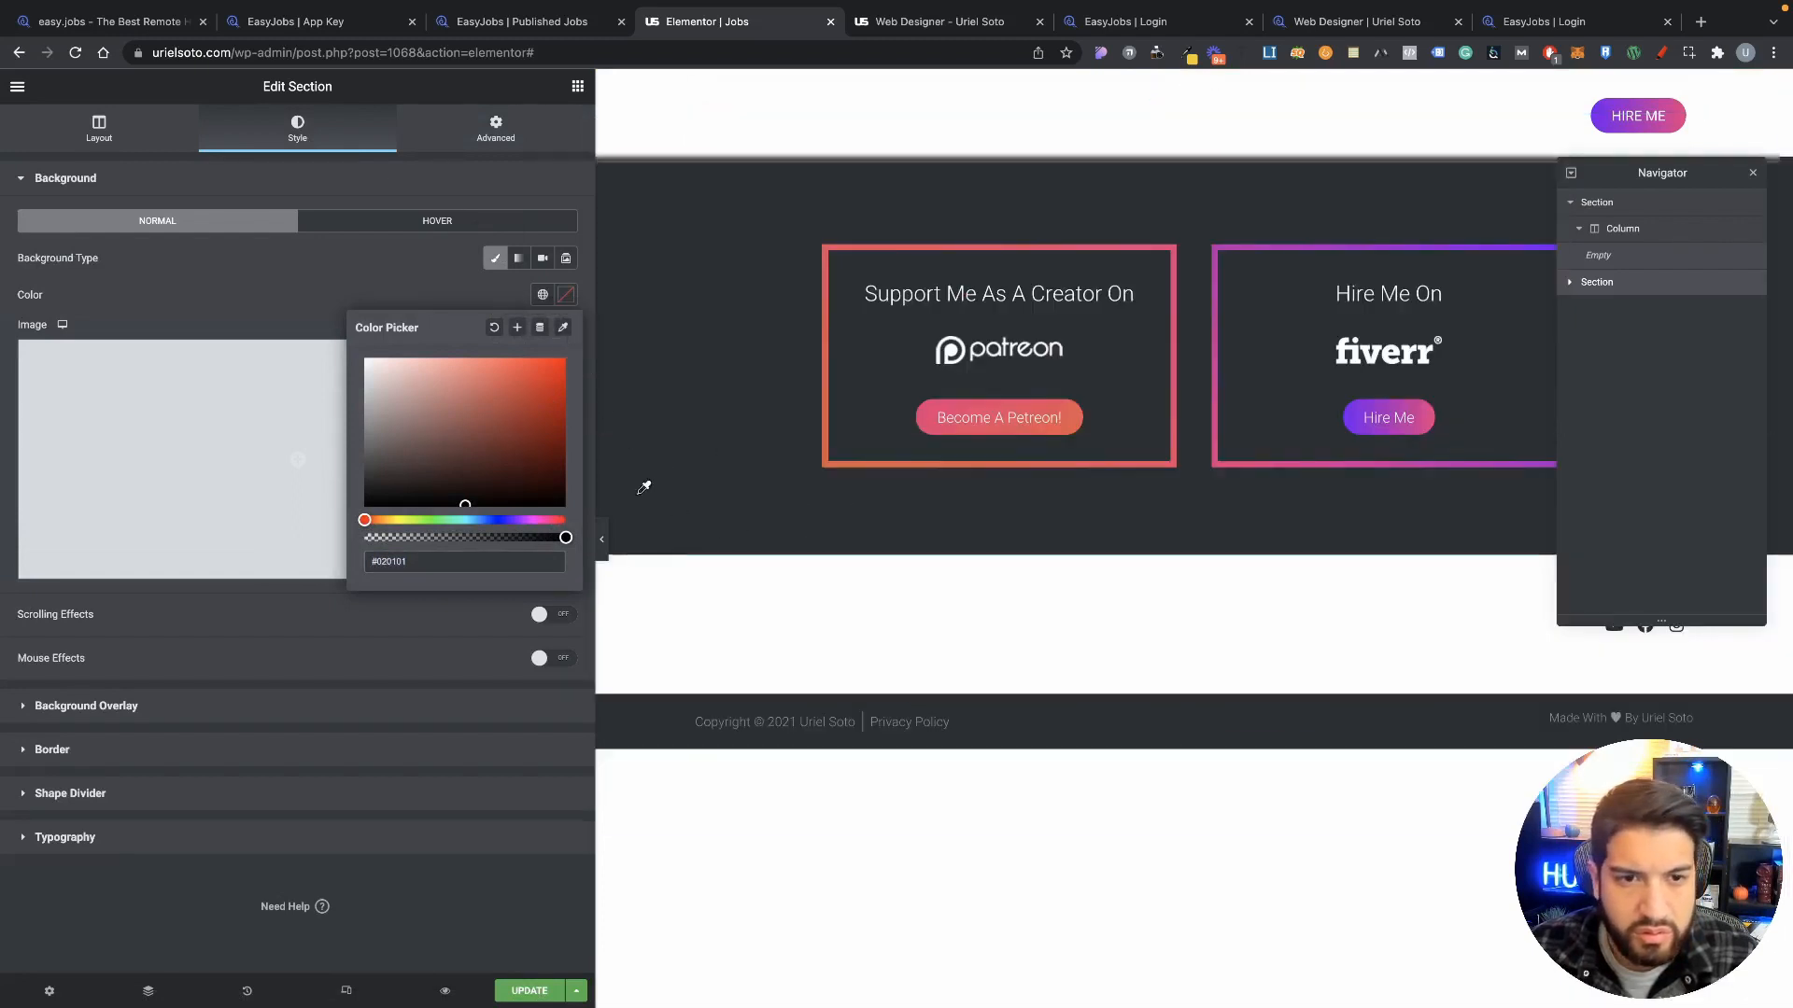
key("Escape")
left_click(424, 307)
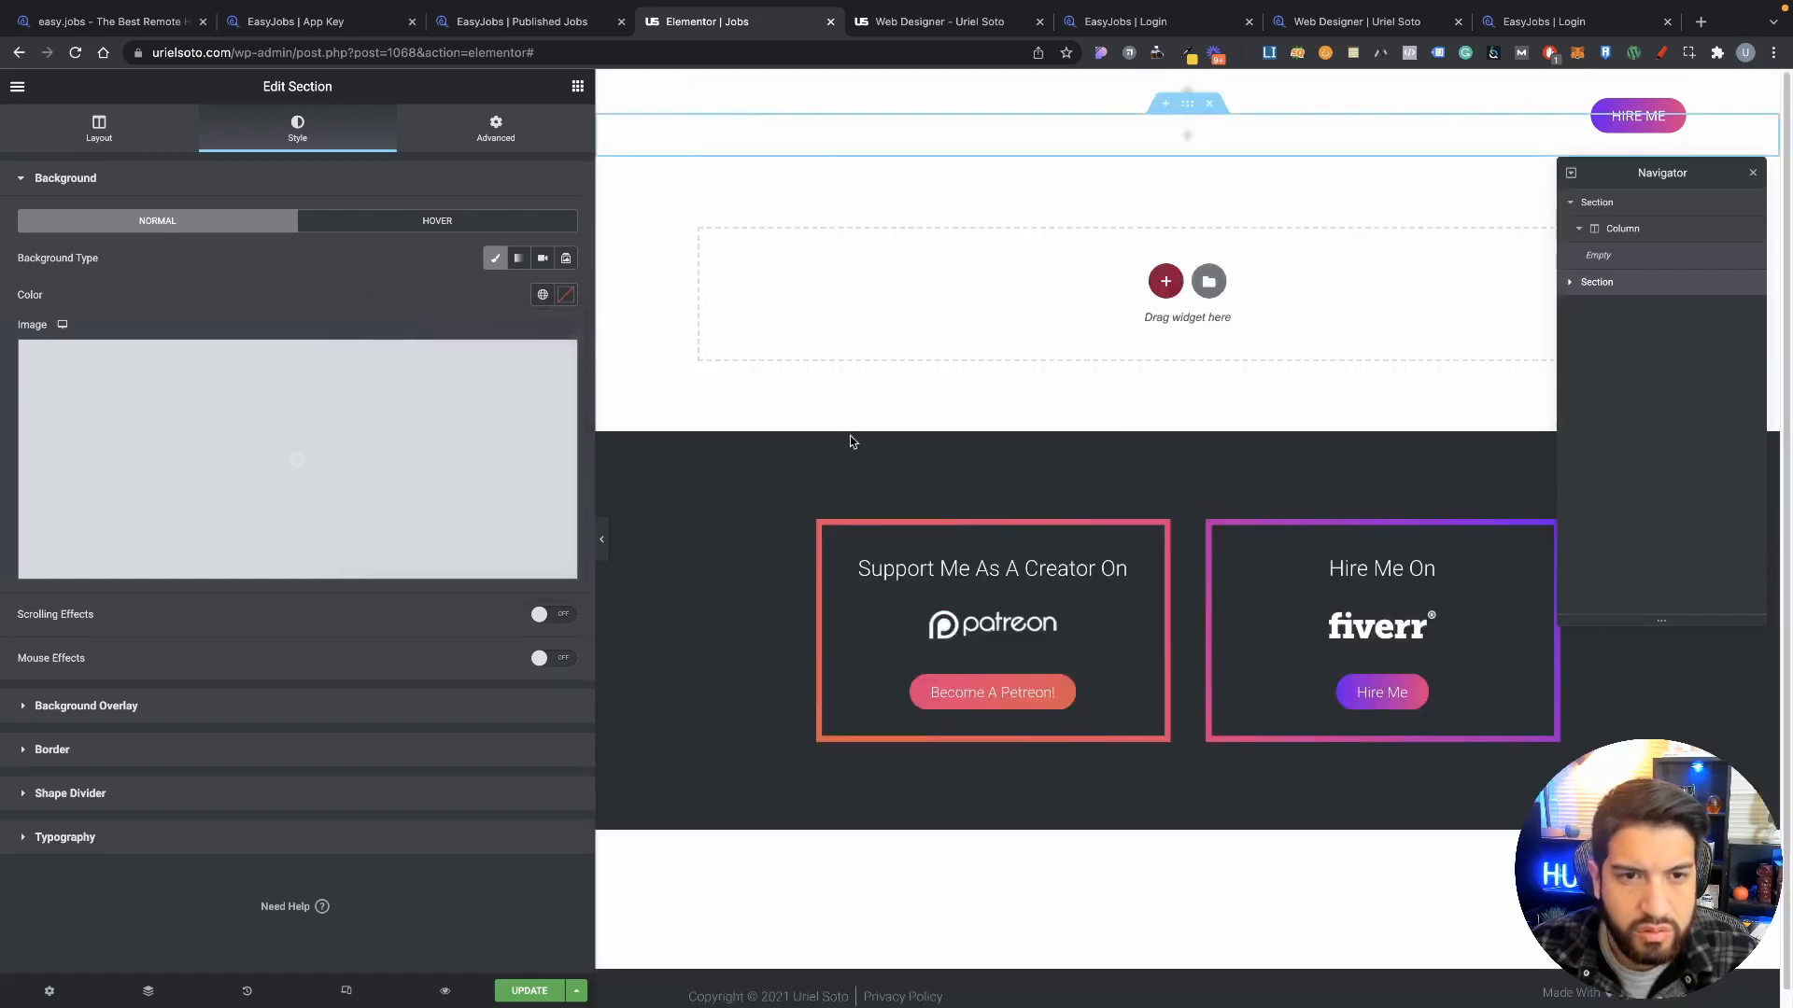
left_click(563, 300)
mouse_move(378, 483)
left_mouse_down()
mouse_move(345, 486)
mouse_move(342, 511)
left_mouse_up()
left_click(852, 365)
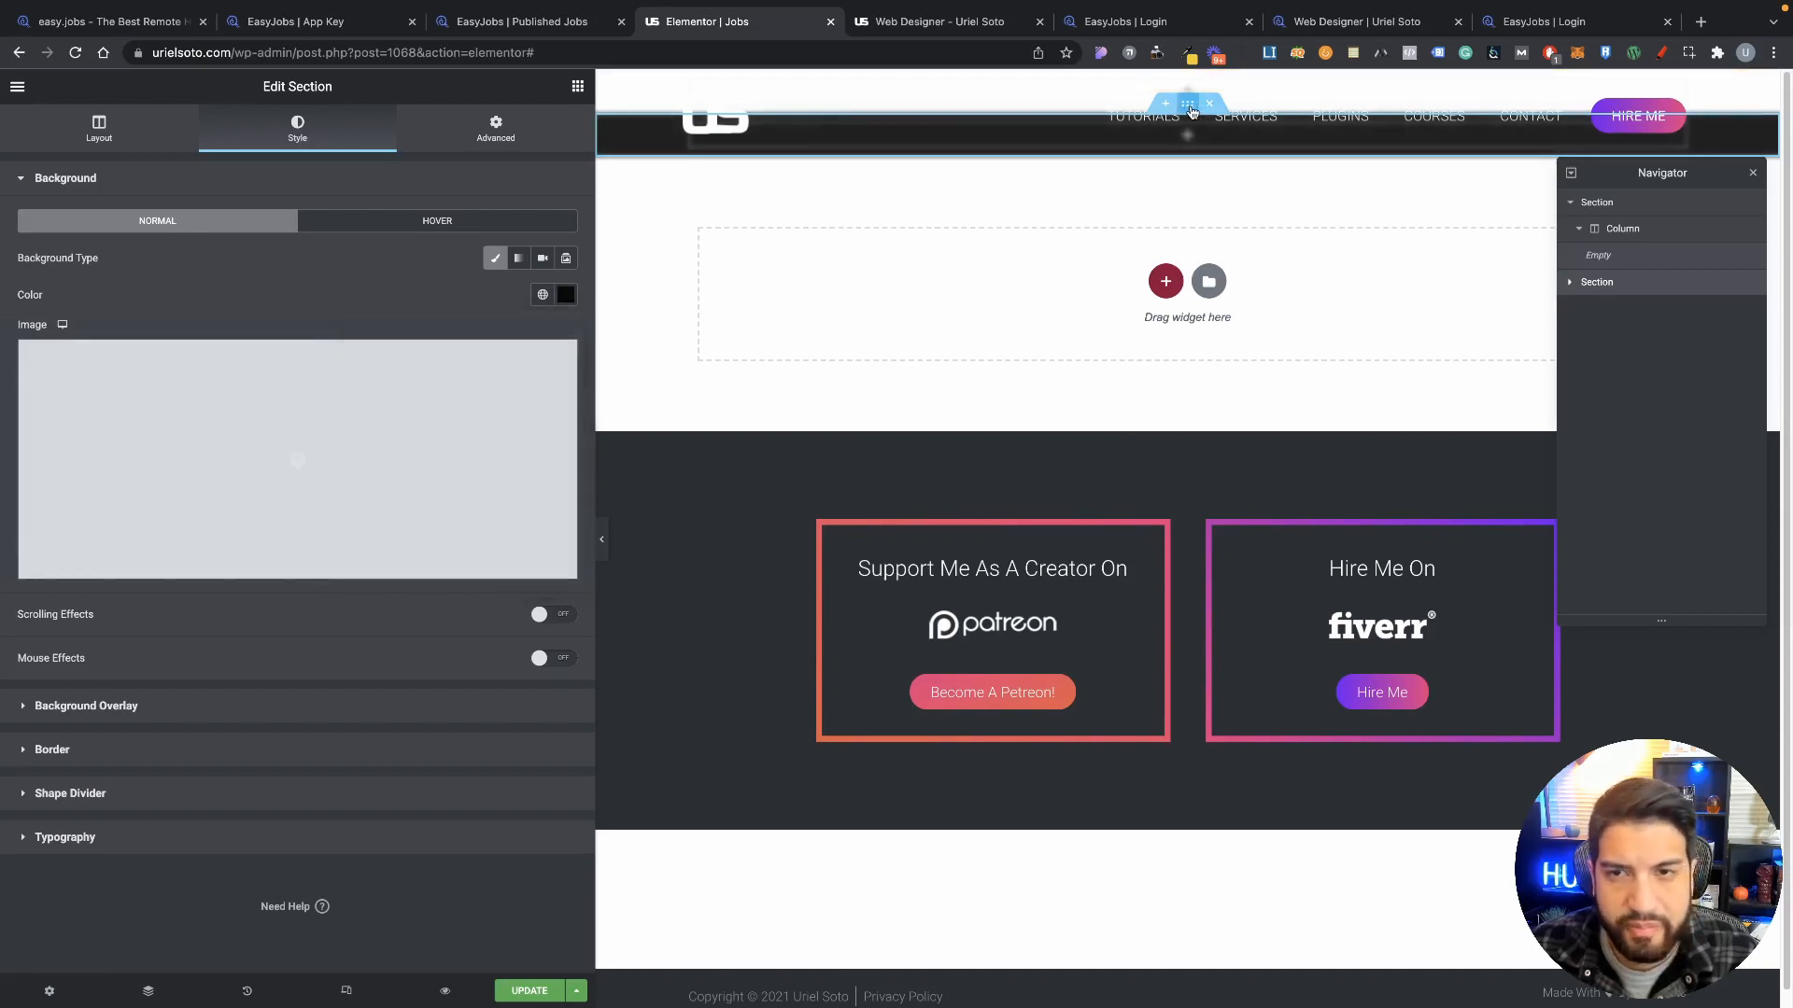
Step: Set the section's top padding to 50
left_click(476, 146)
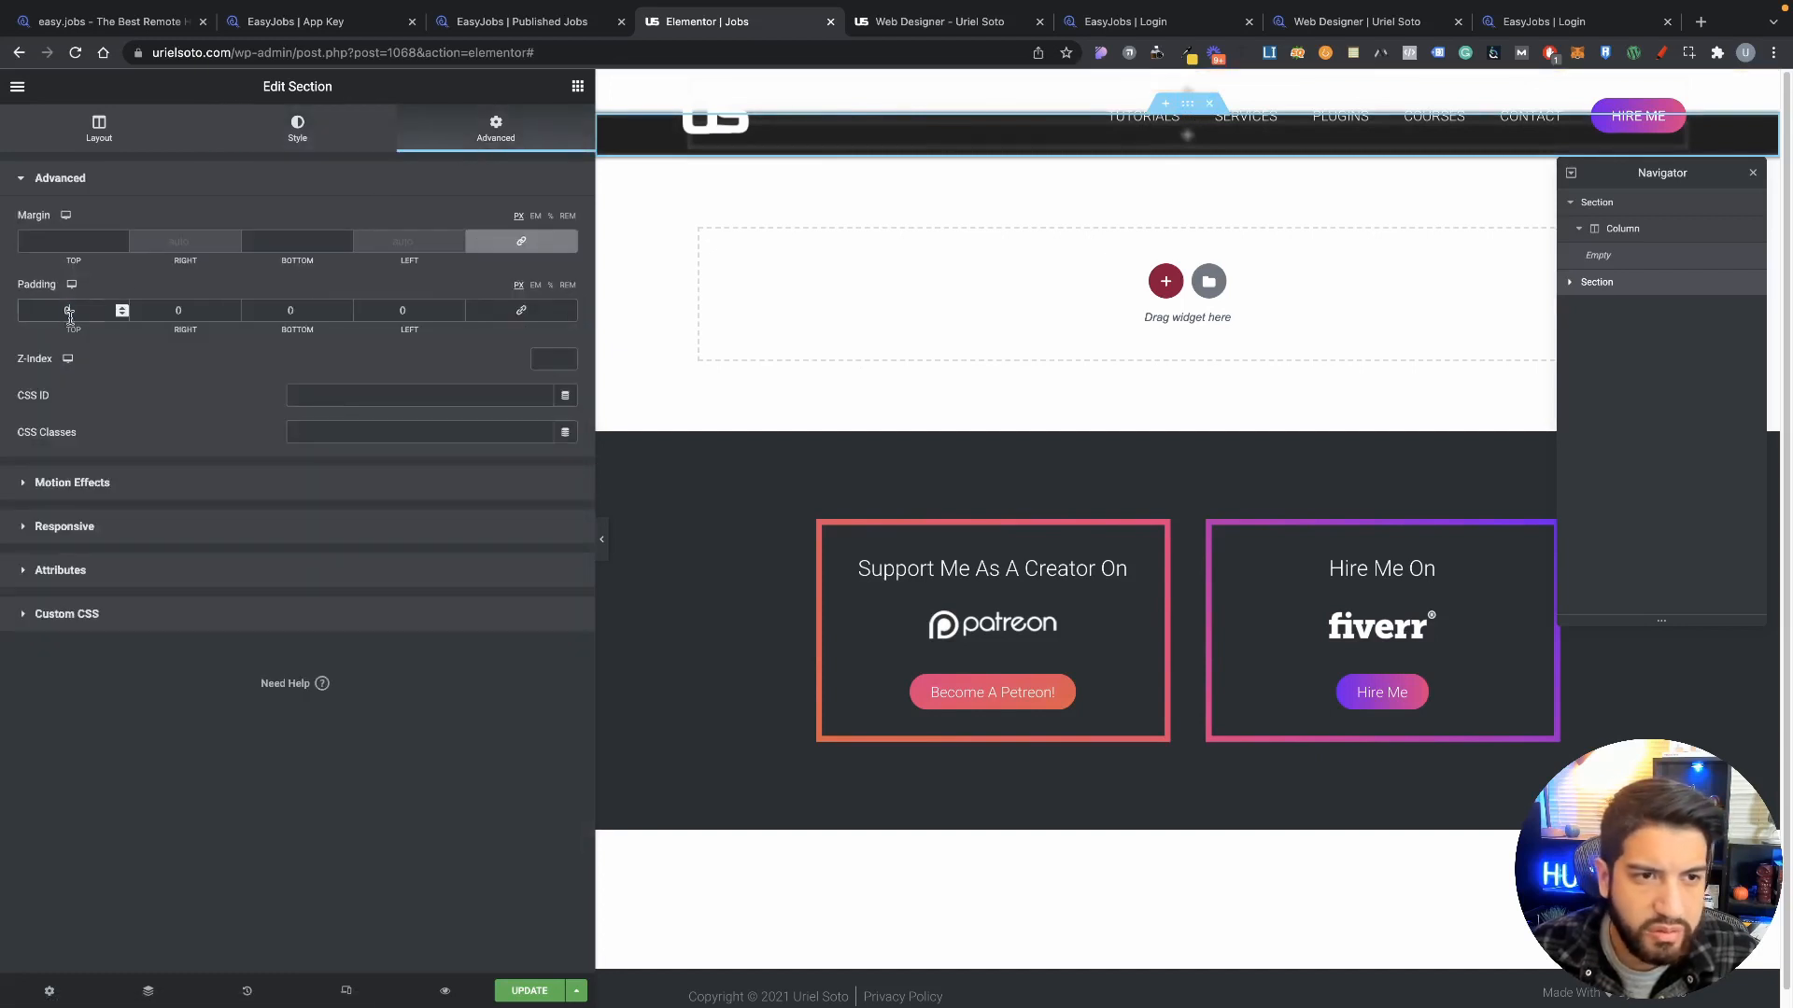
type("50")
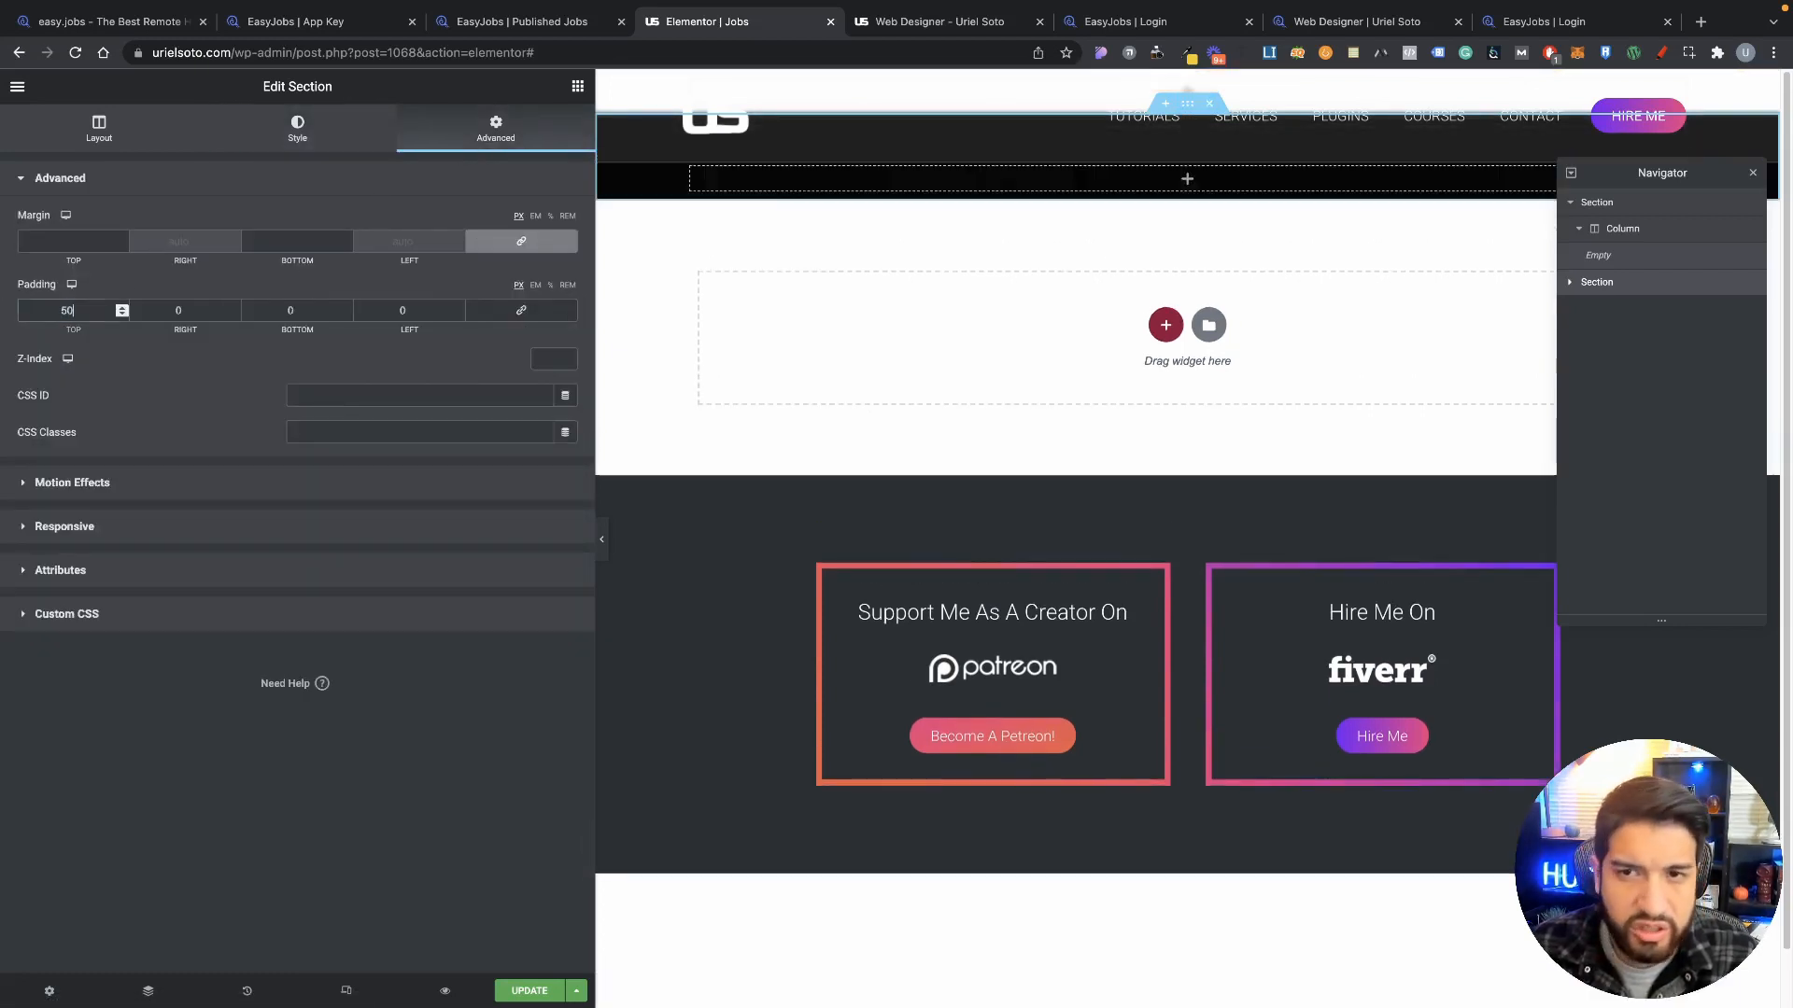
left_click(308, 310)
Step: Set the bottom padding to 50 and preview the page without the editor panel
type("50")
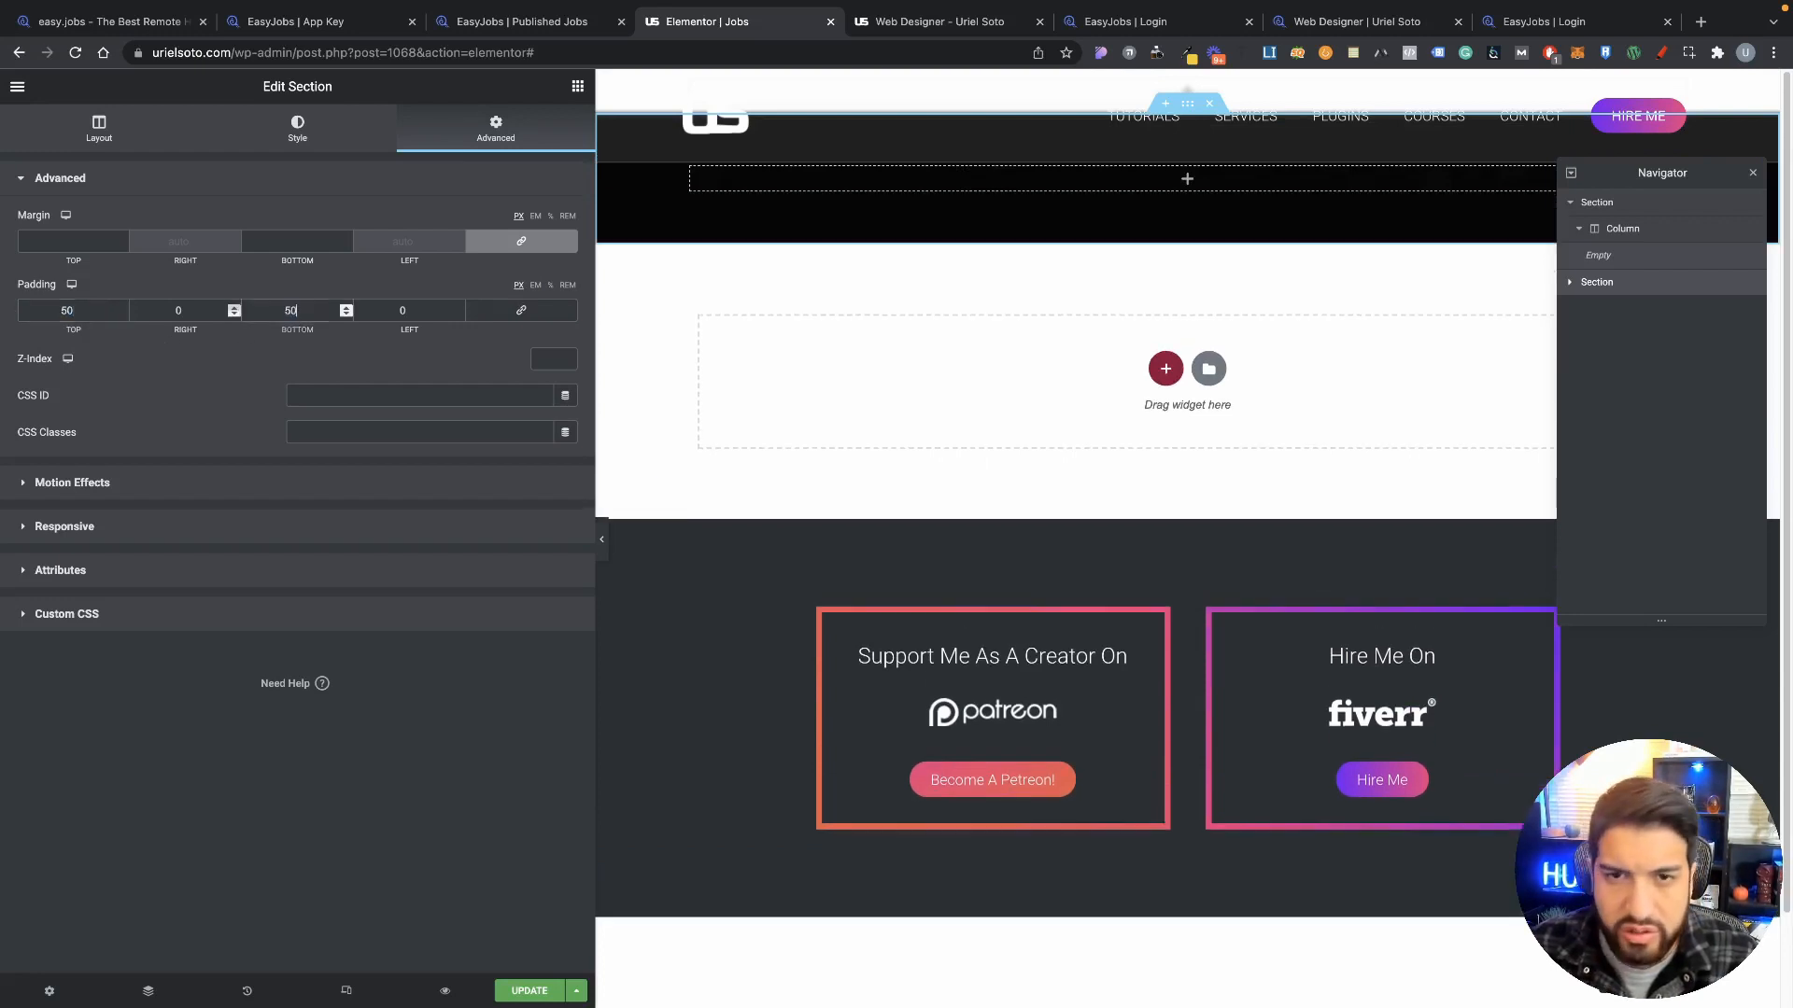
left_click(601, 539)
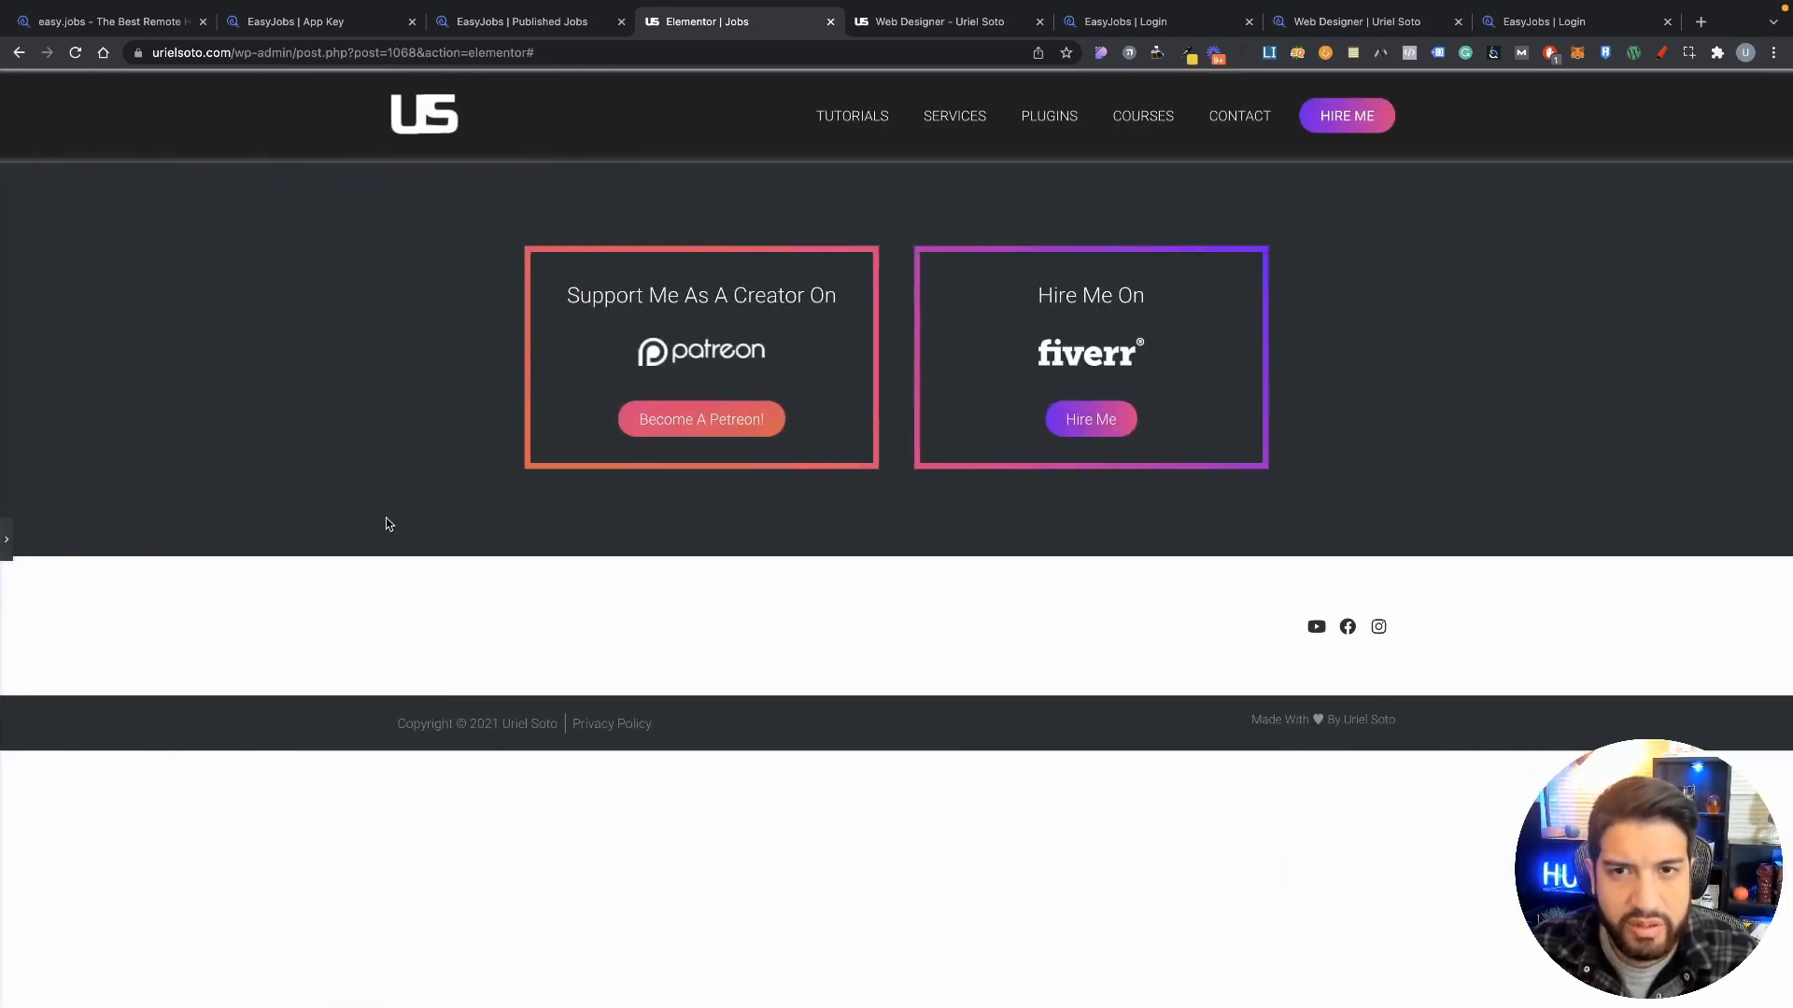
left_click(6, 539)
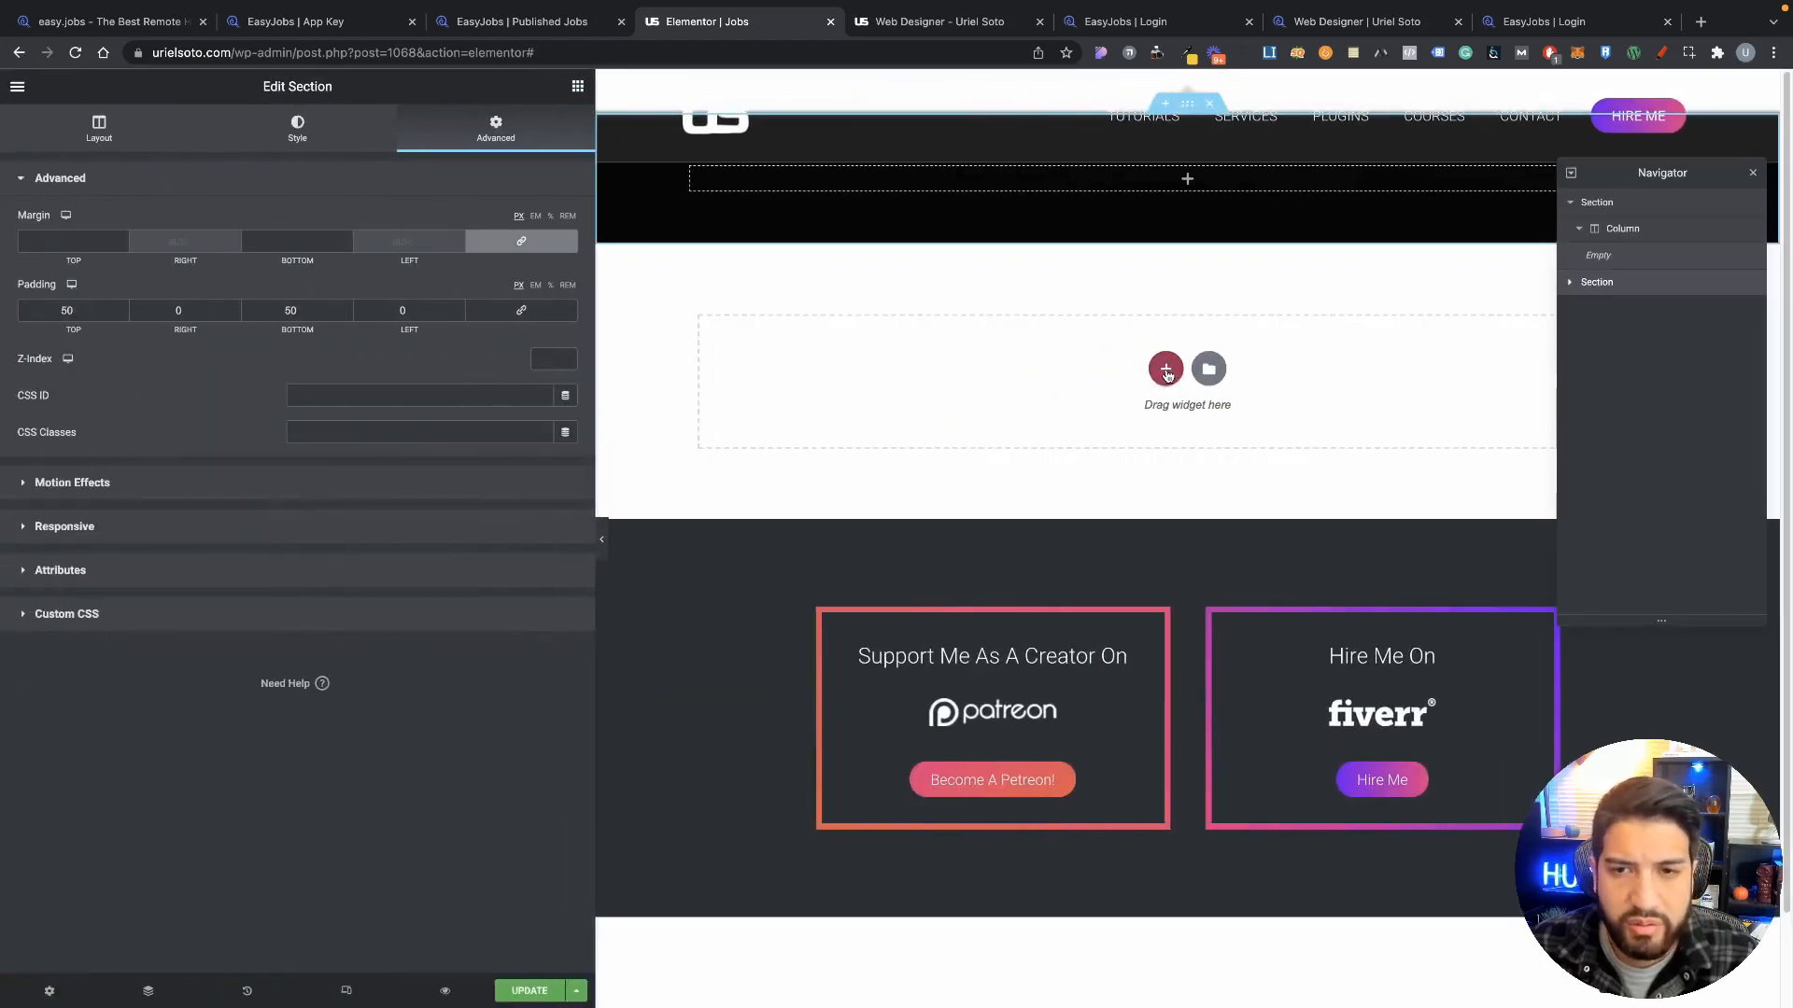
Step: Add another single-column section and drag the Easyjobs Job List widget into it
left_click(1165, 375)
left_click(949, 408)
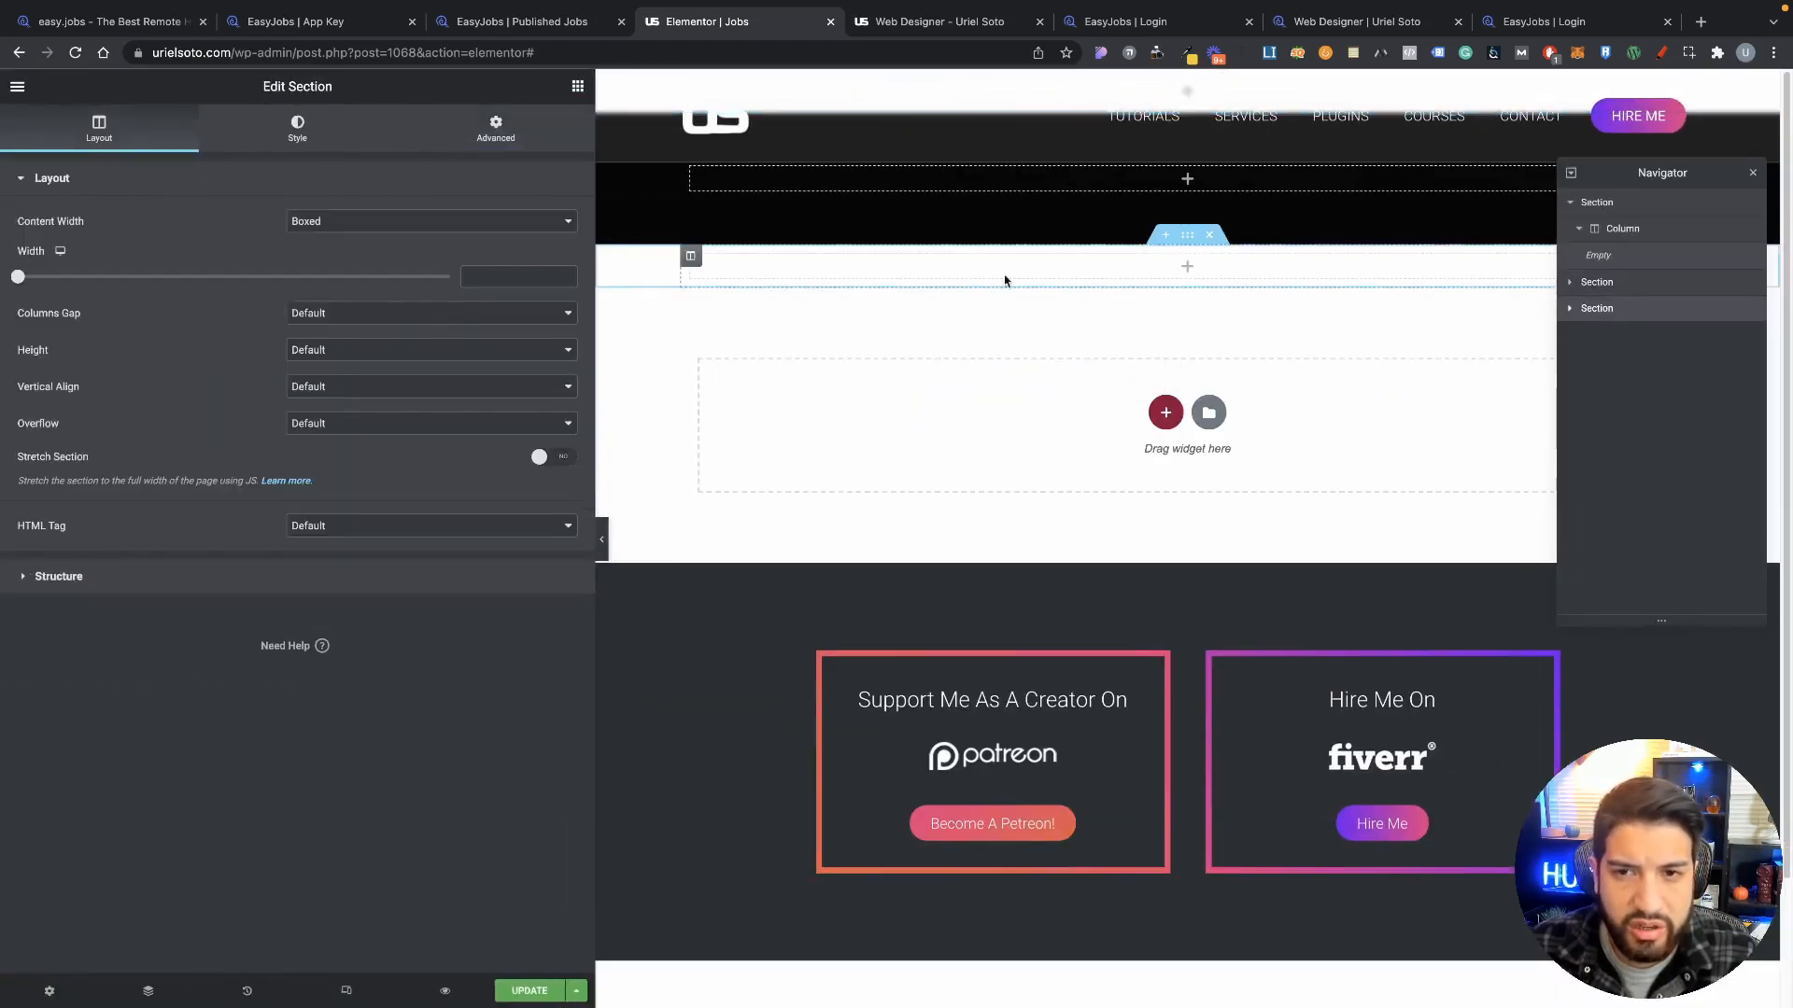
left_click(578, 87)
scroll(280, 420, "down", 12)
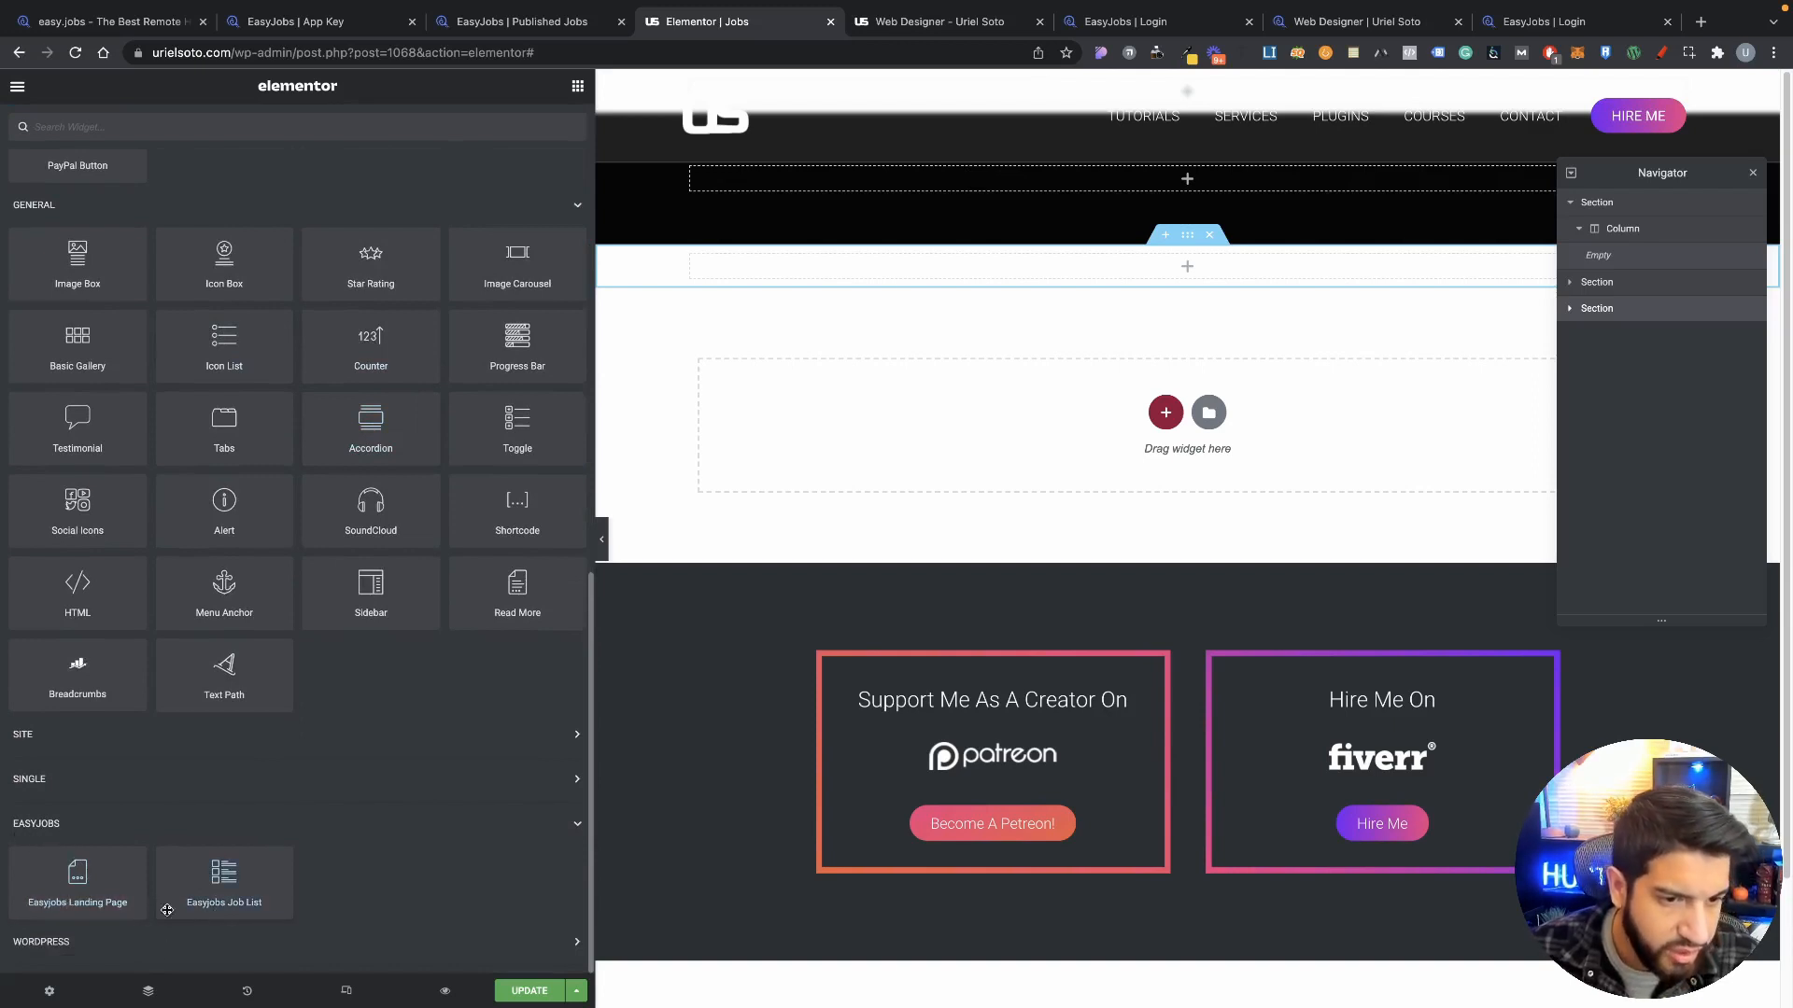
left_click_drag(236, 893, 1184, 275)
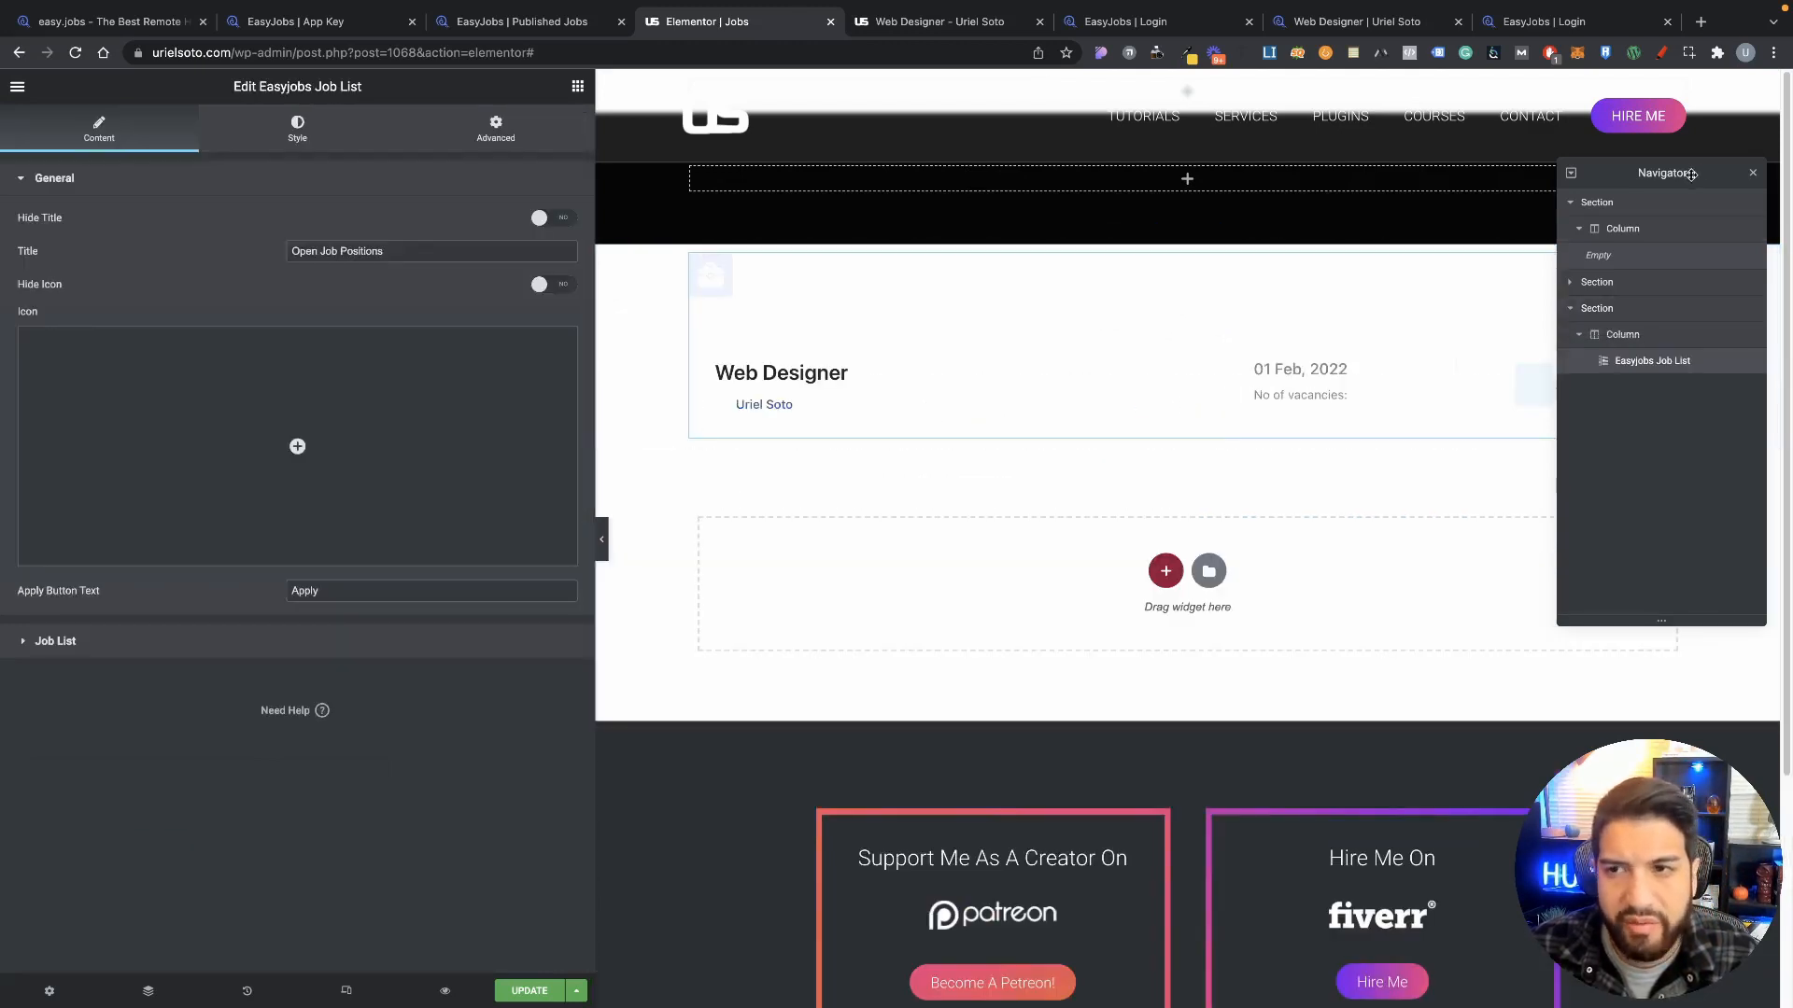
Step: Review the Job List's Hide Icon, icon library and ordering settings, leaving them unchanged
left_click_drag(1691, 174, 1646, 560)
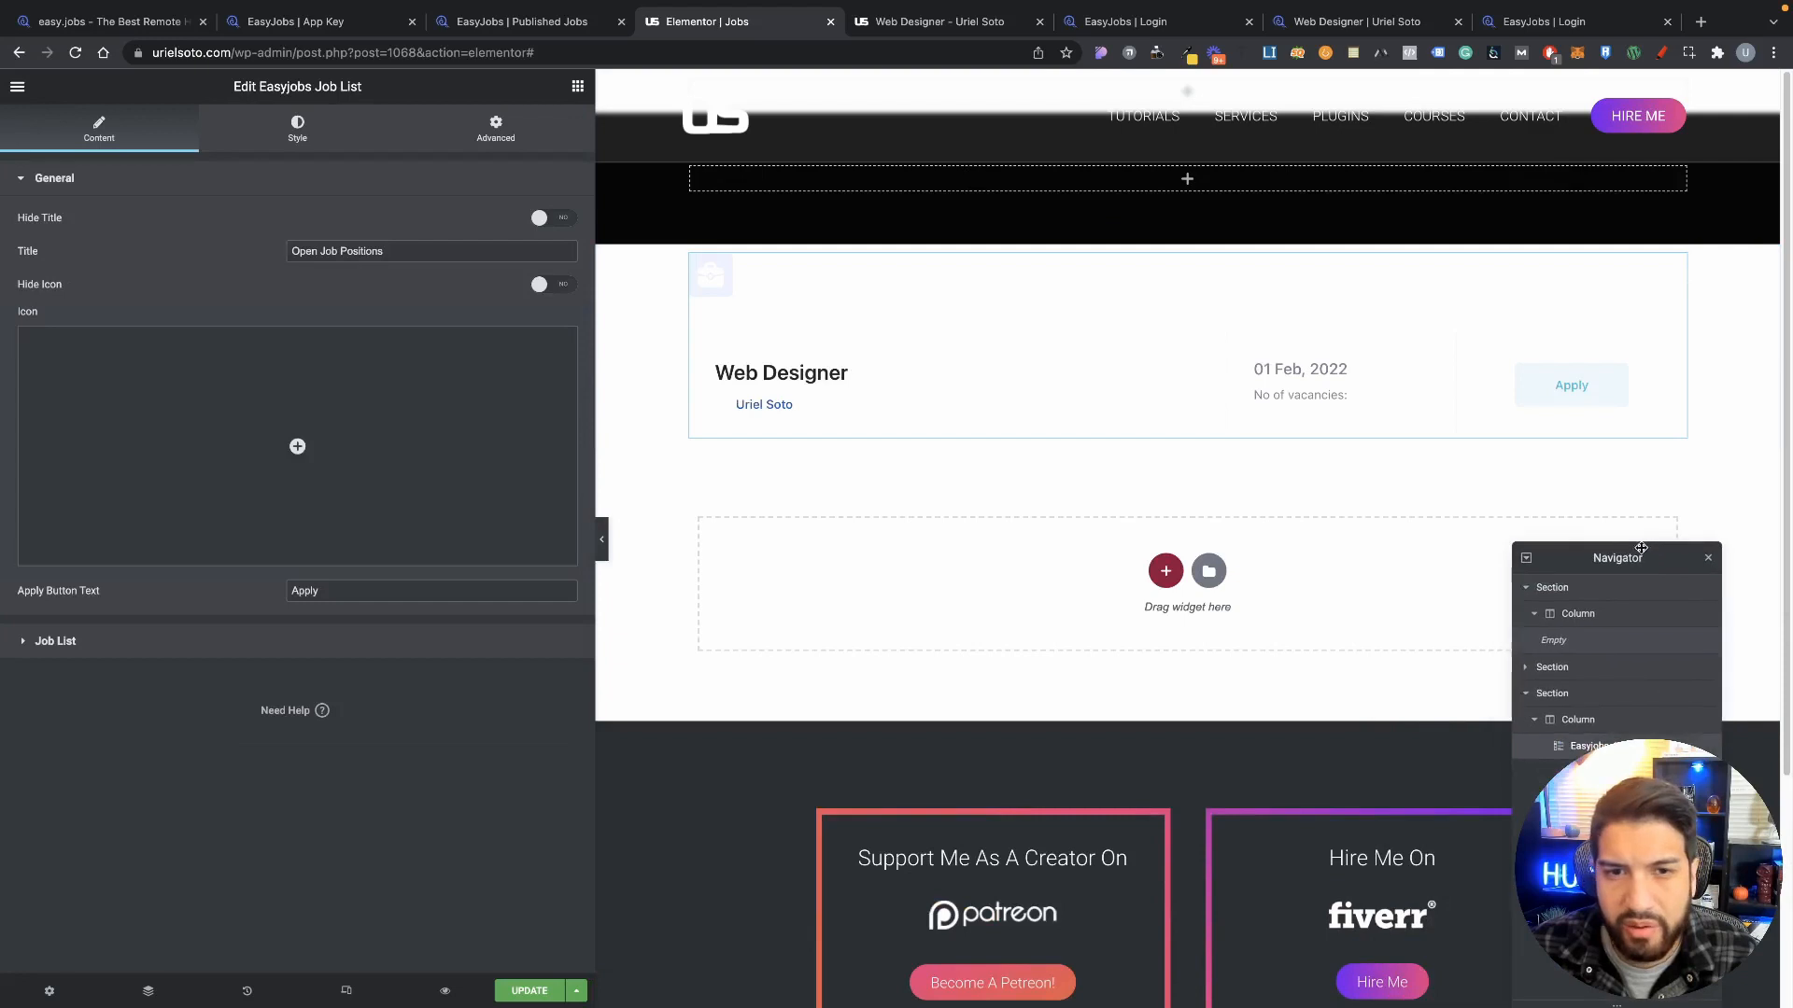
left_click(285, 142)
left_click(103, 138)
mouse_move(192, 362)
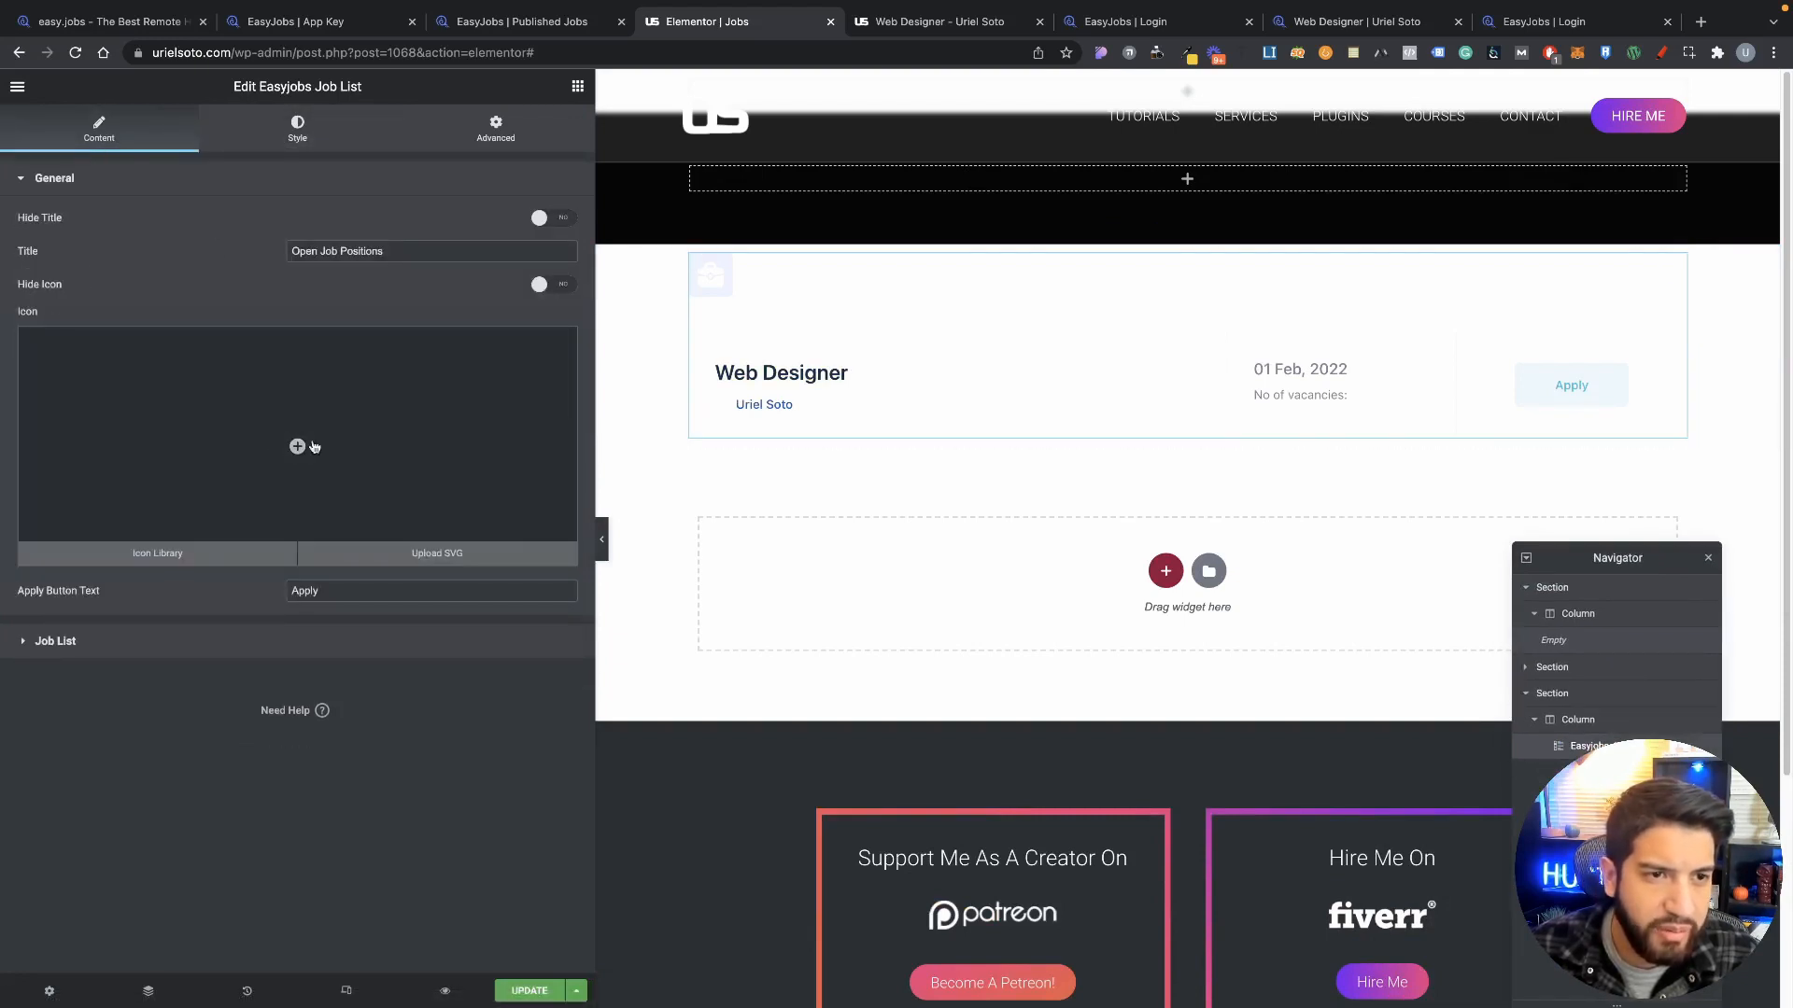
left_click(558, 286)
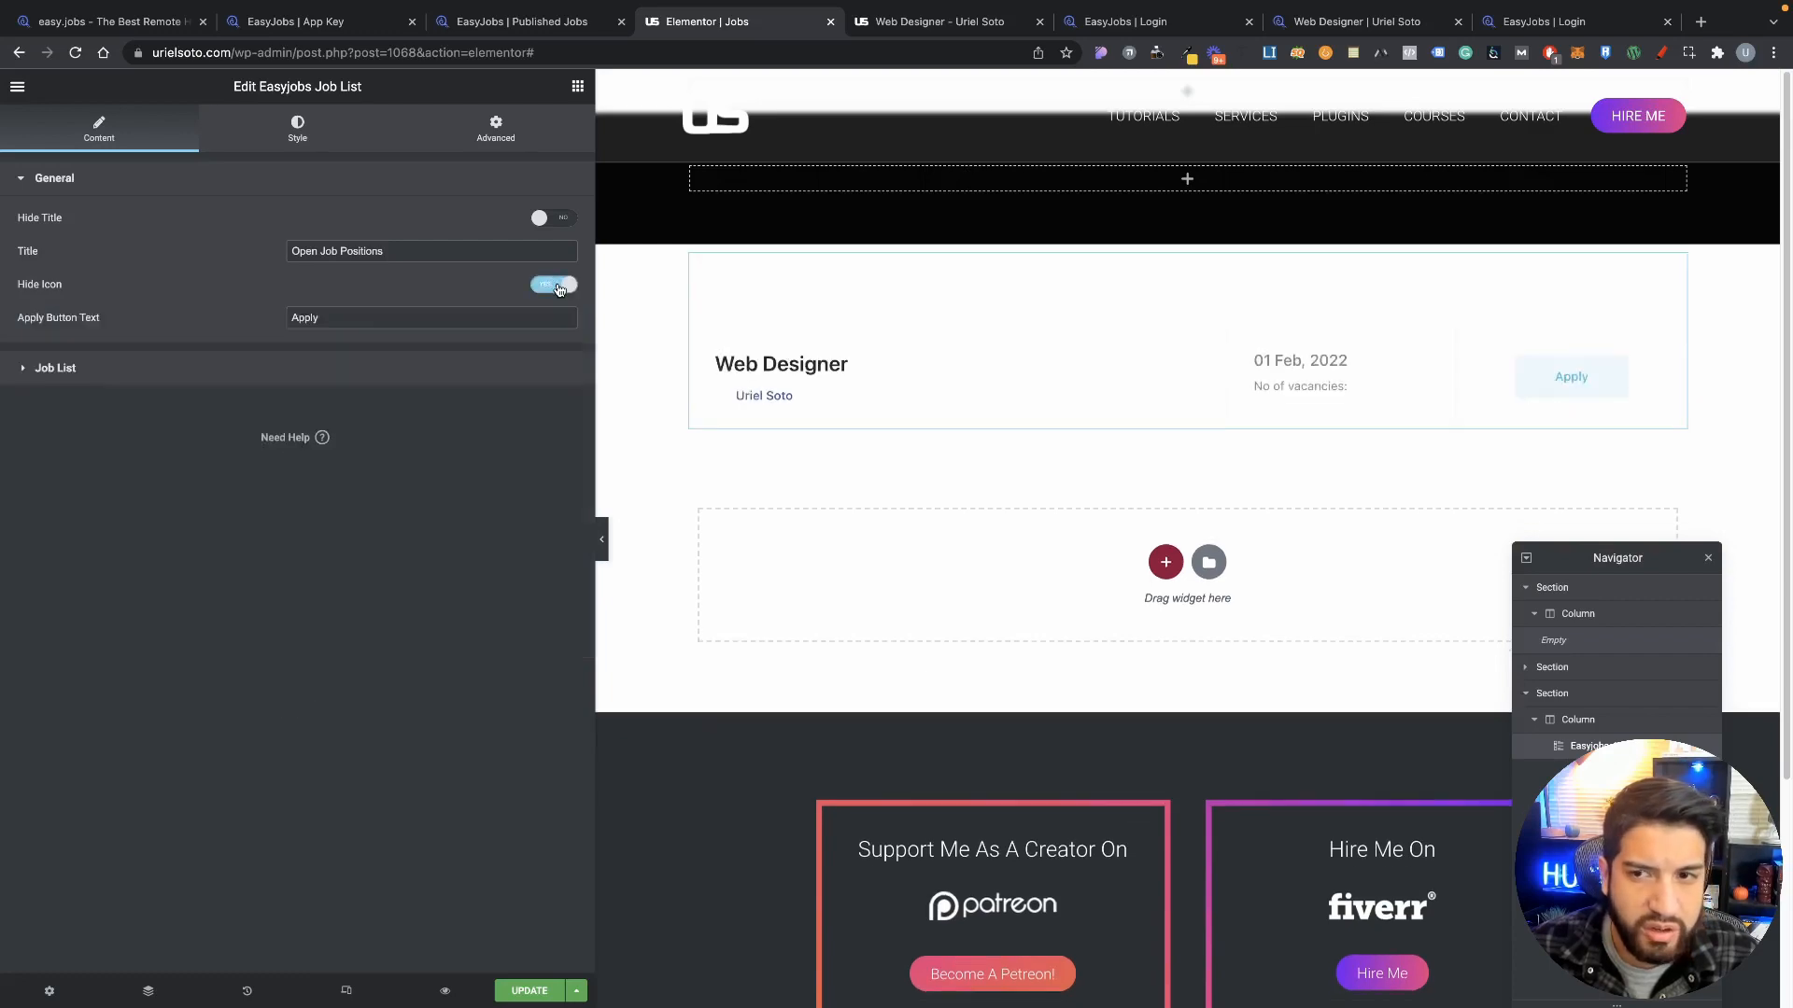
left_click(558, 286)
left_click(360, 441)
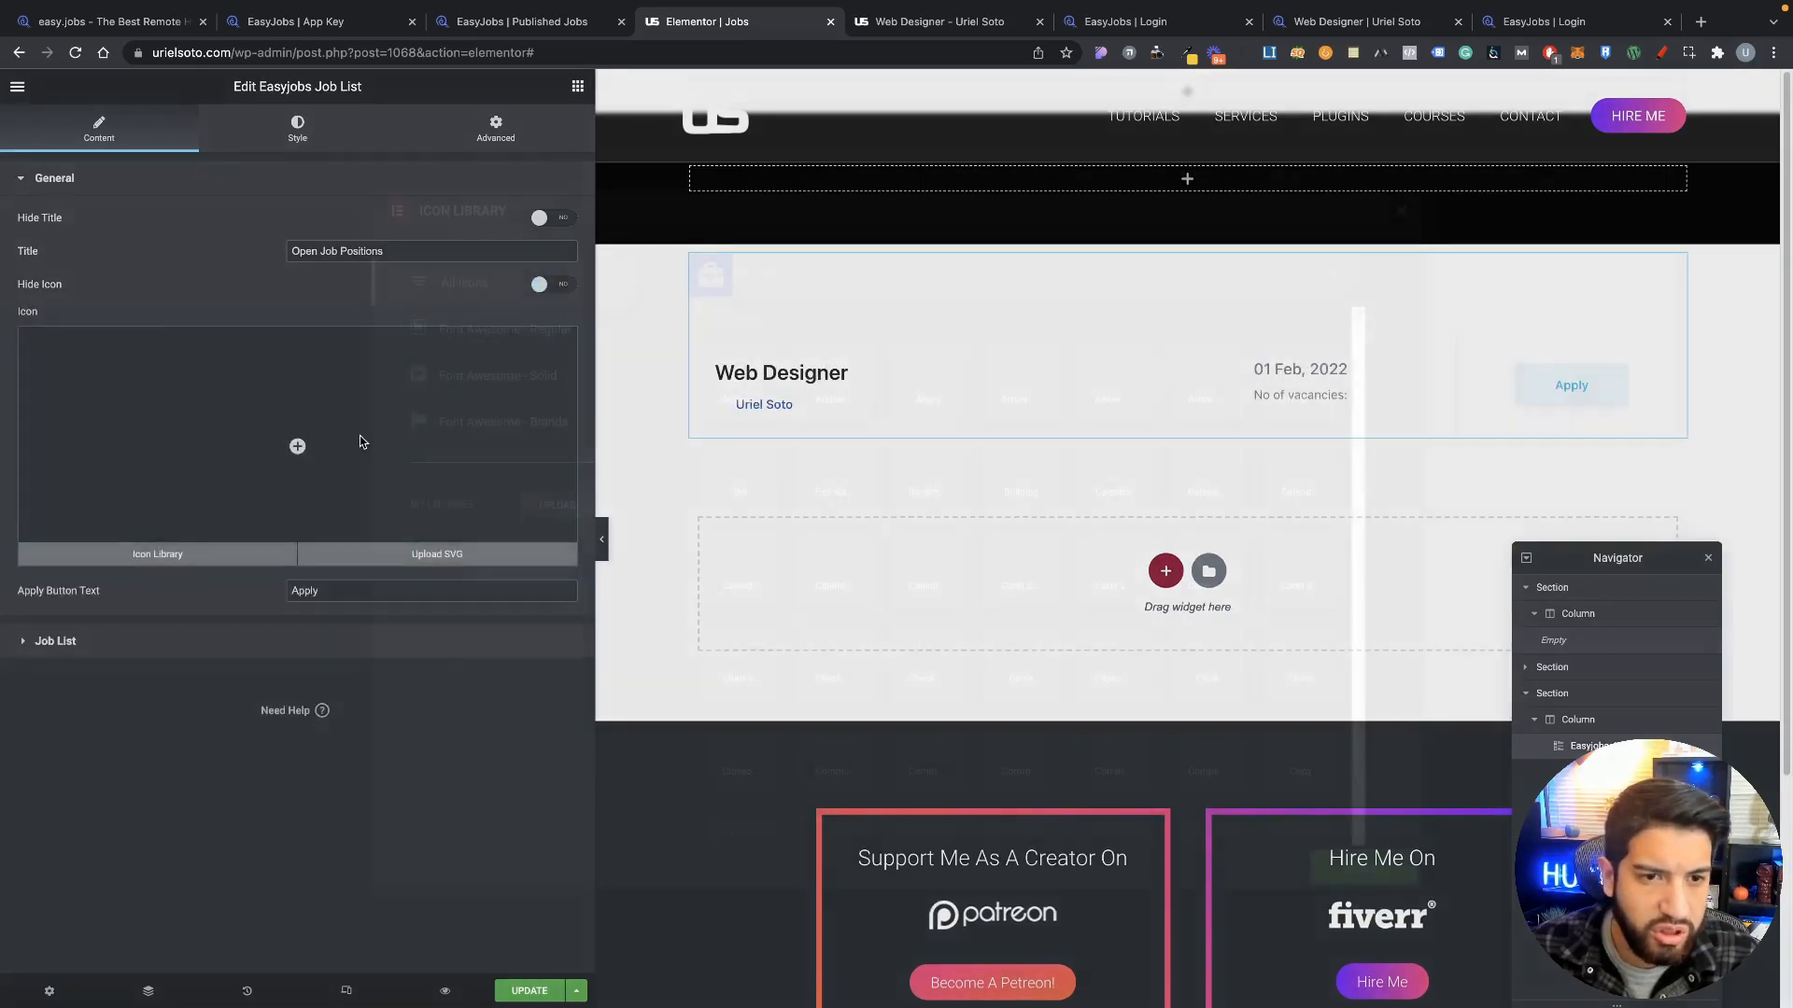
left_click(282, 252)
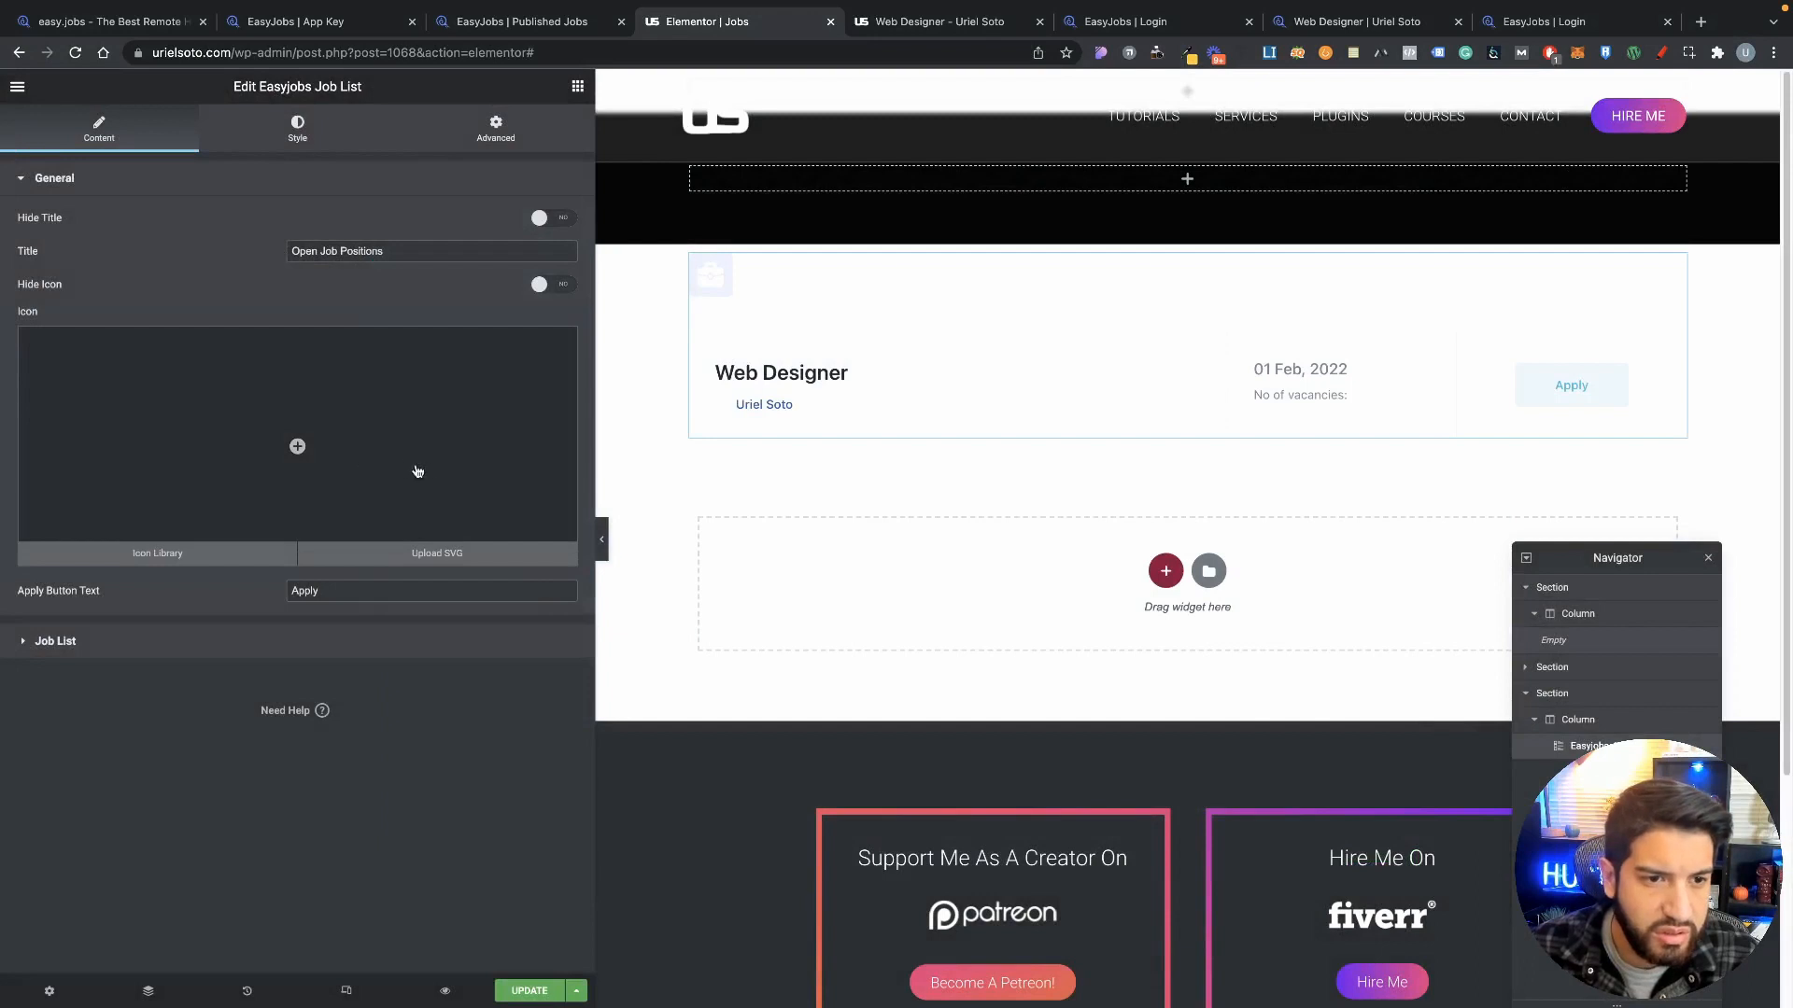
left_click(156, 642)
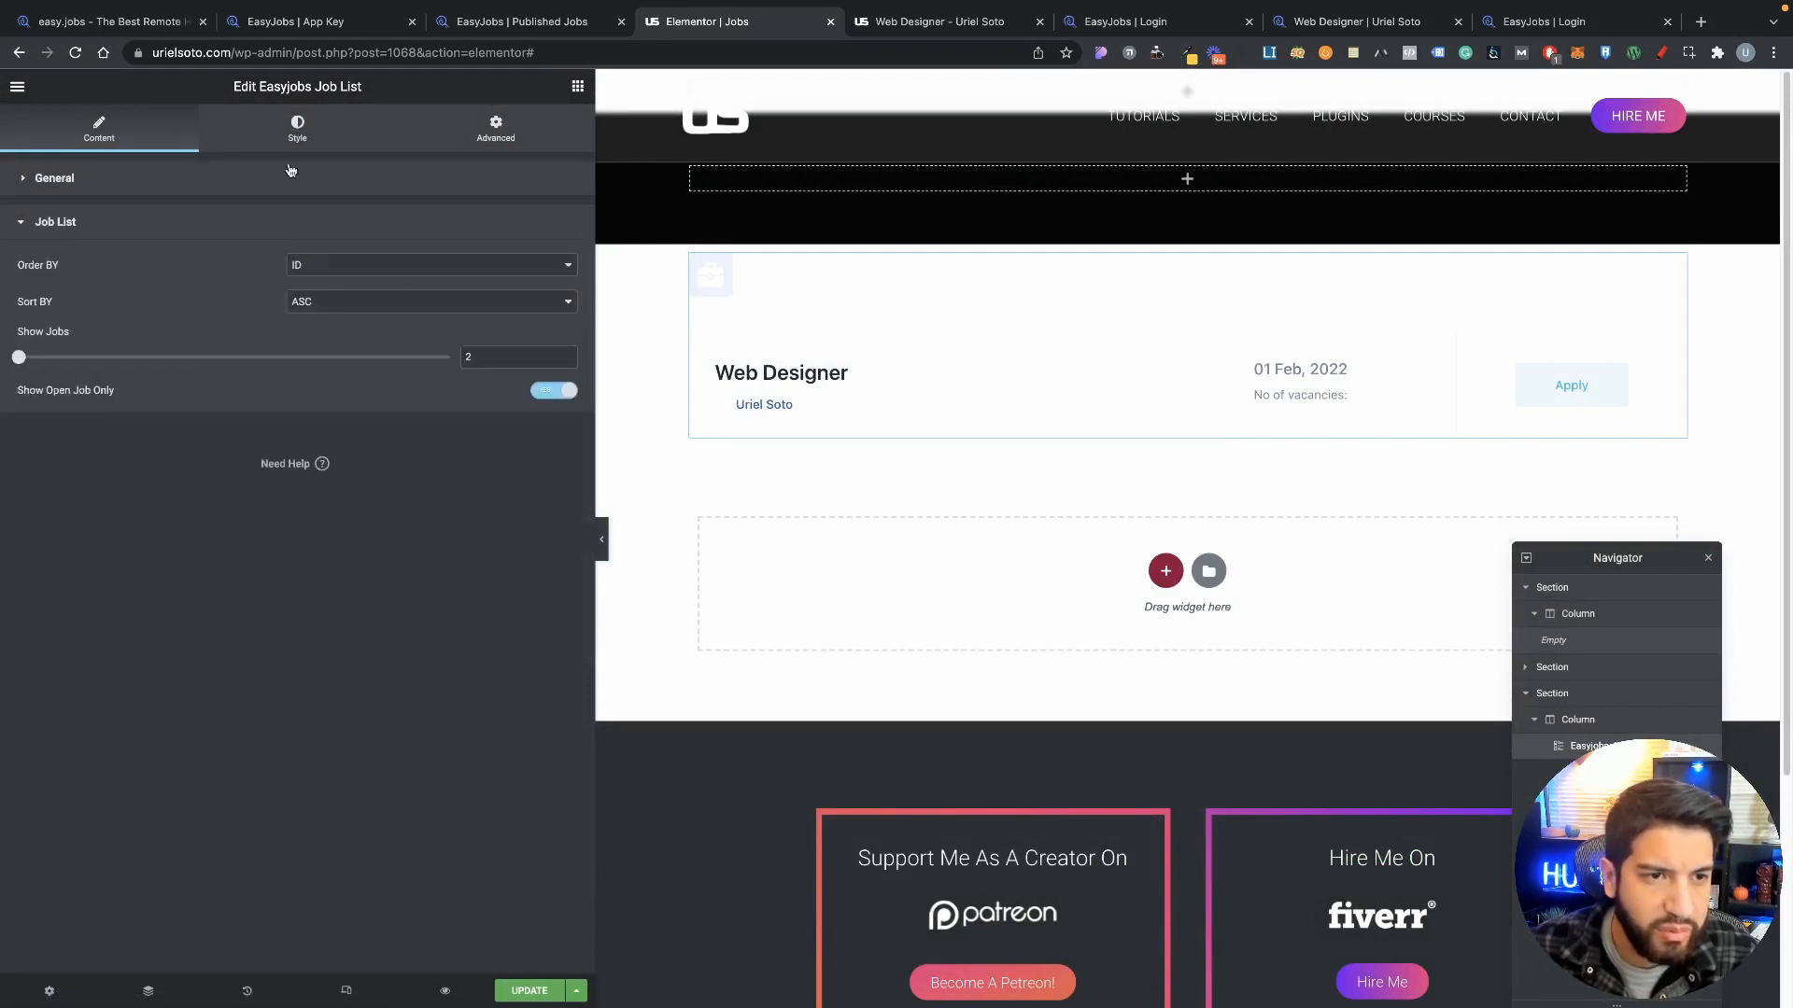
left_click(299, 138)
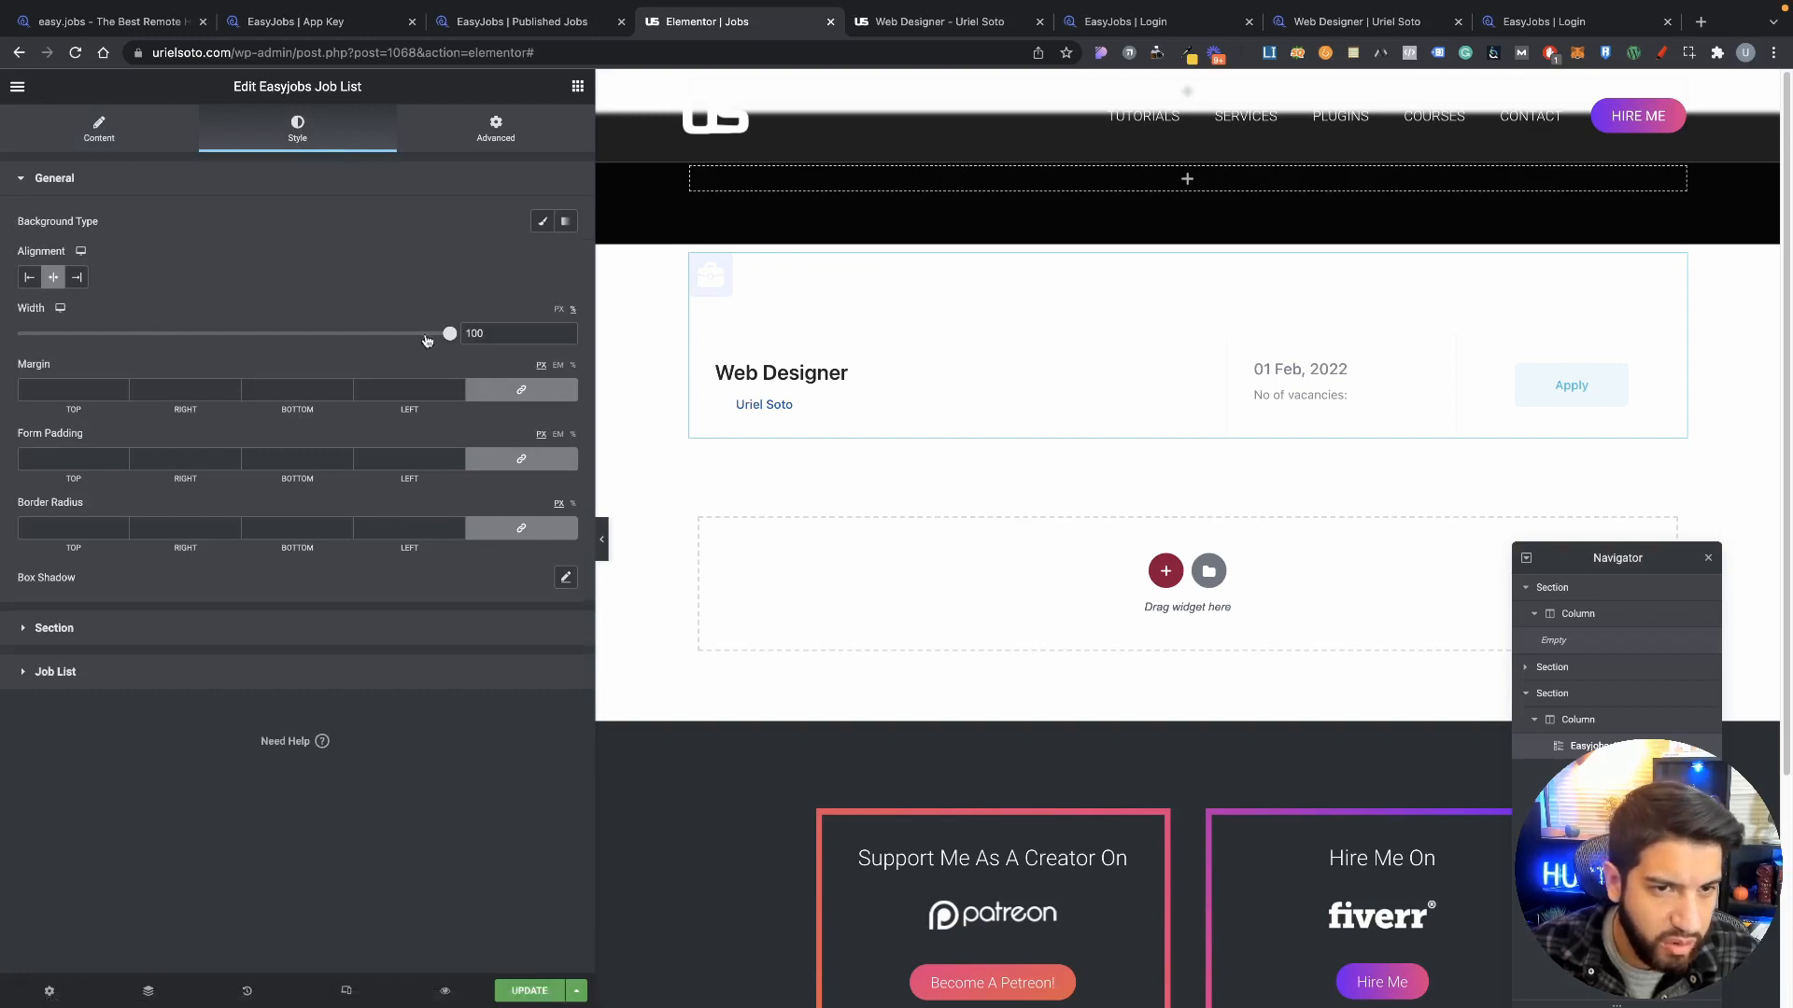
Step: Give the job list a solid grey background colour
left_click(543, 221)
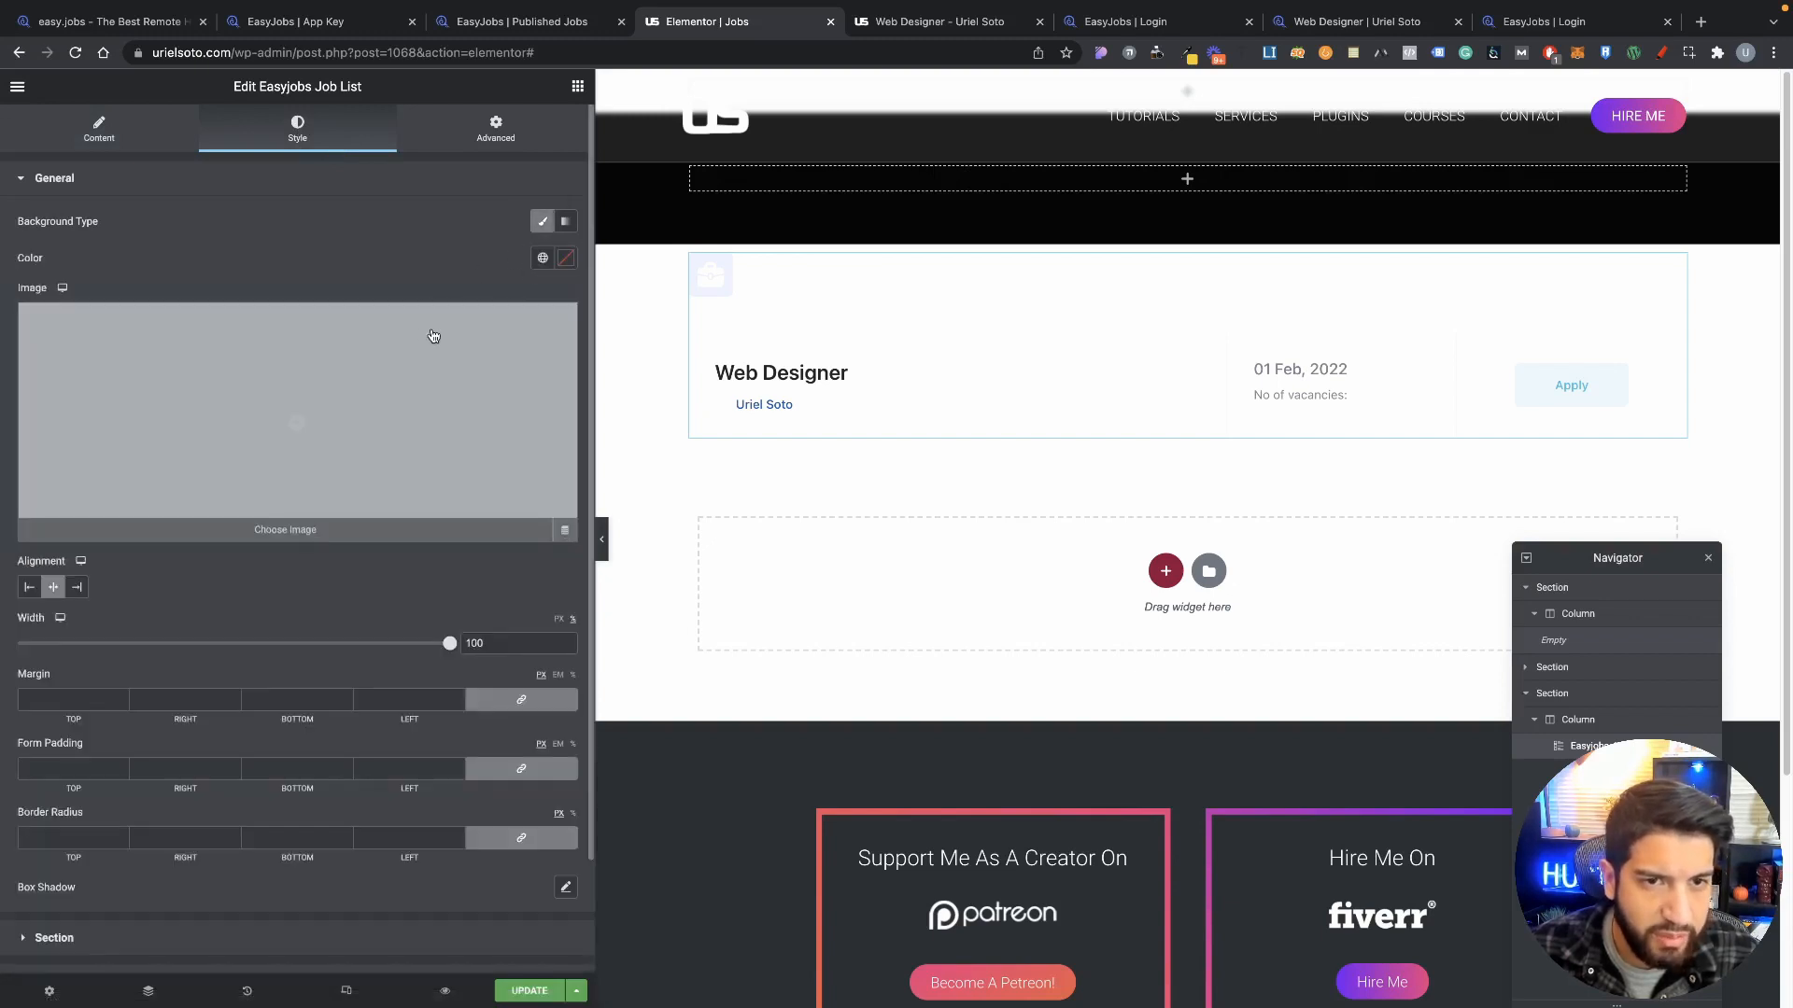
left_click(566, 257)
left_click_drag(376, 326, 220, 381)
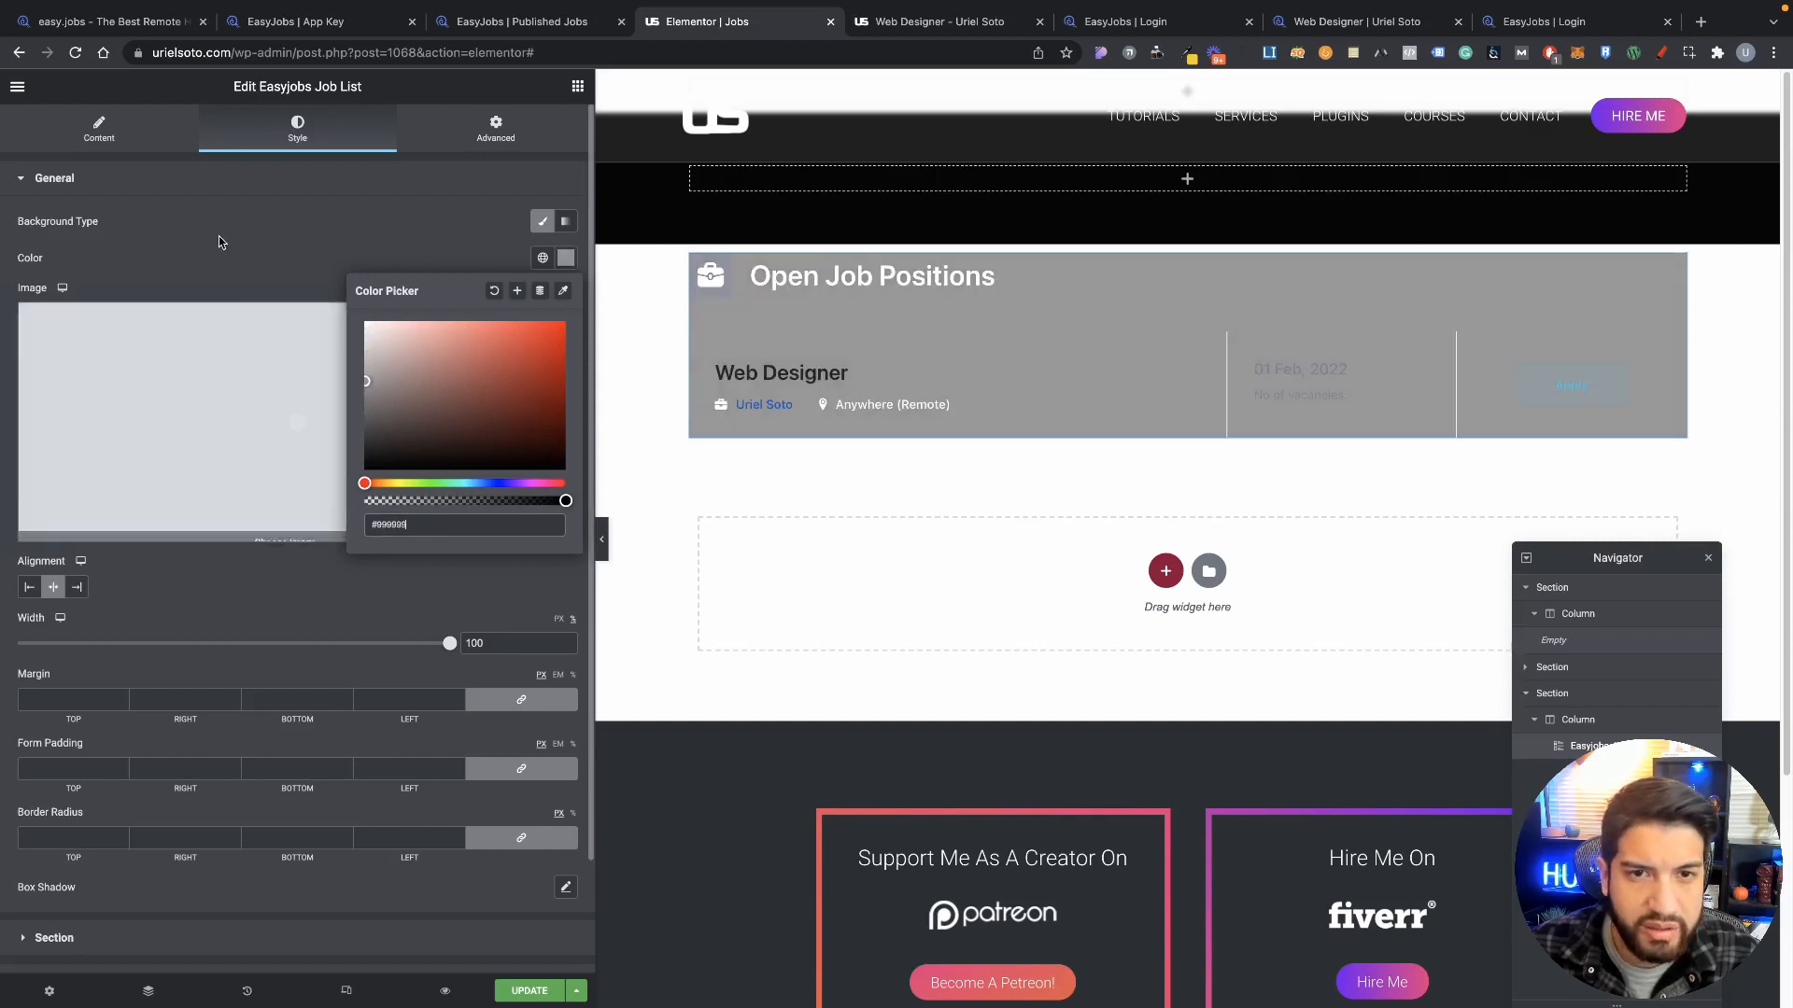
left_click(221, 240)
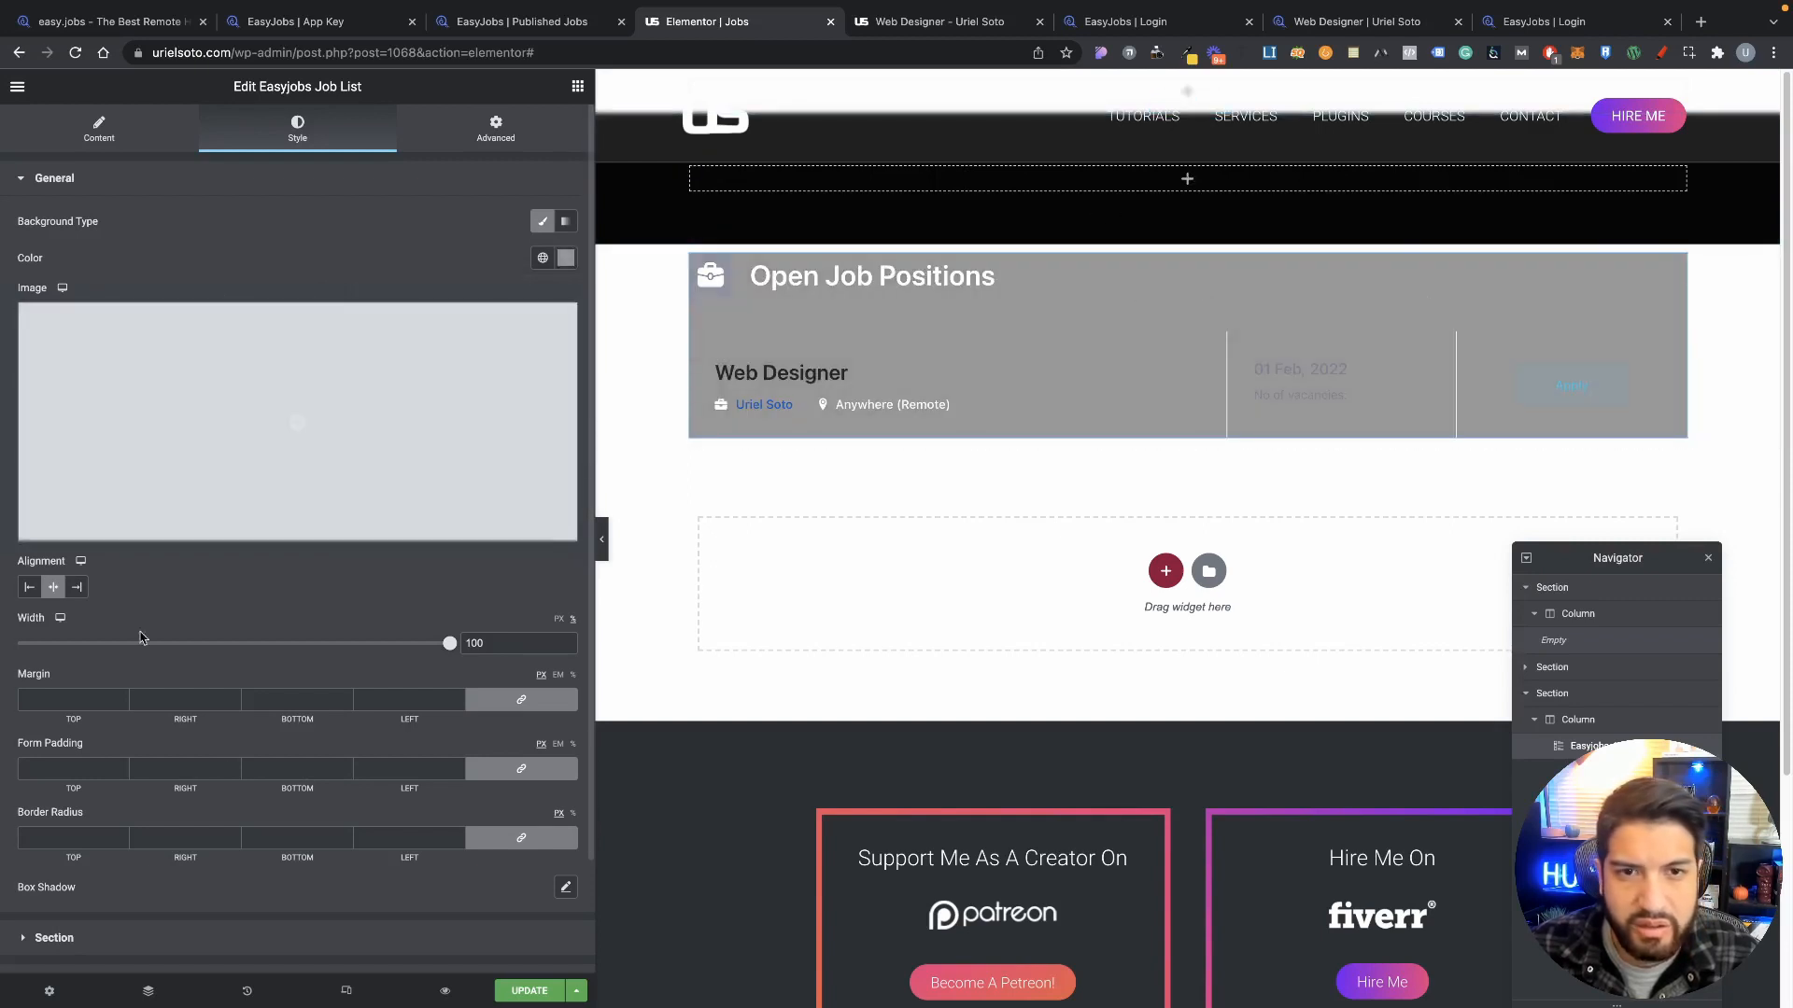
Step: Set the page body background colour to black (#000000)
left_click(50, 990)
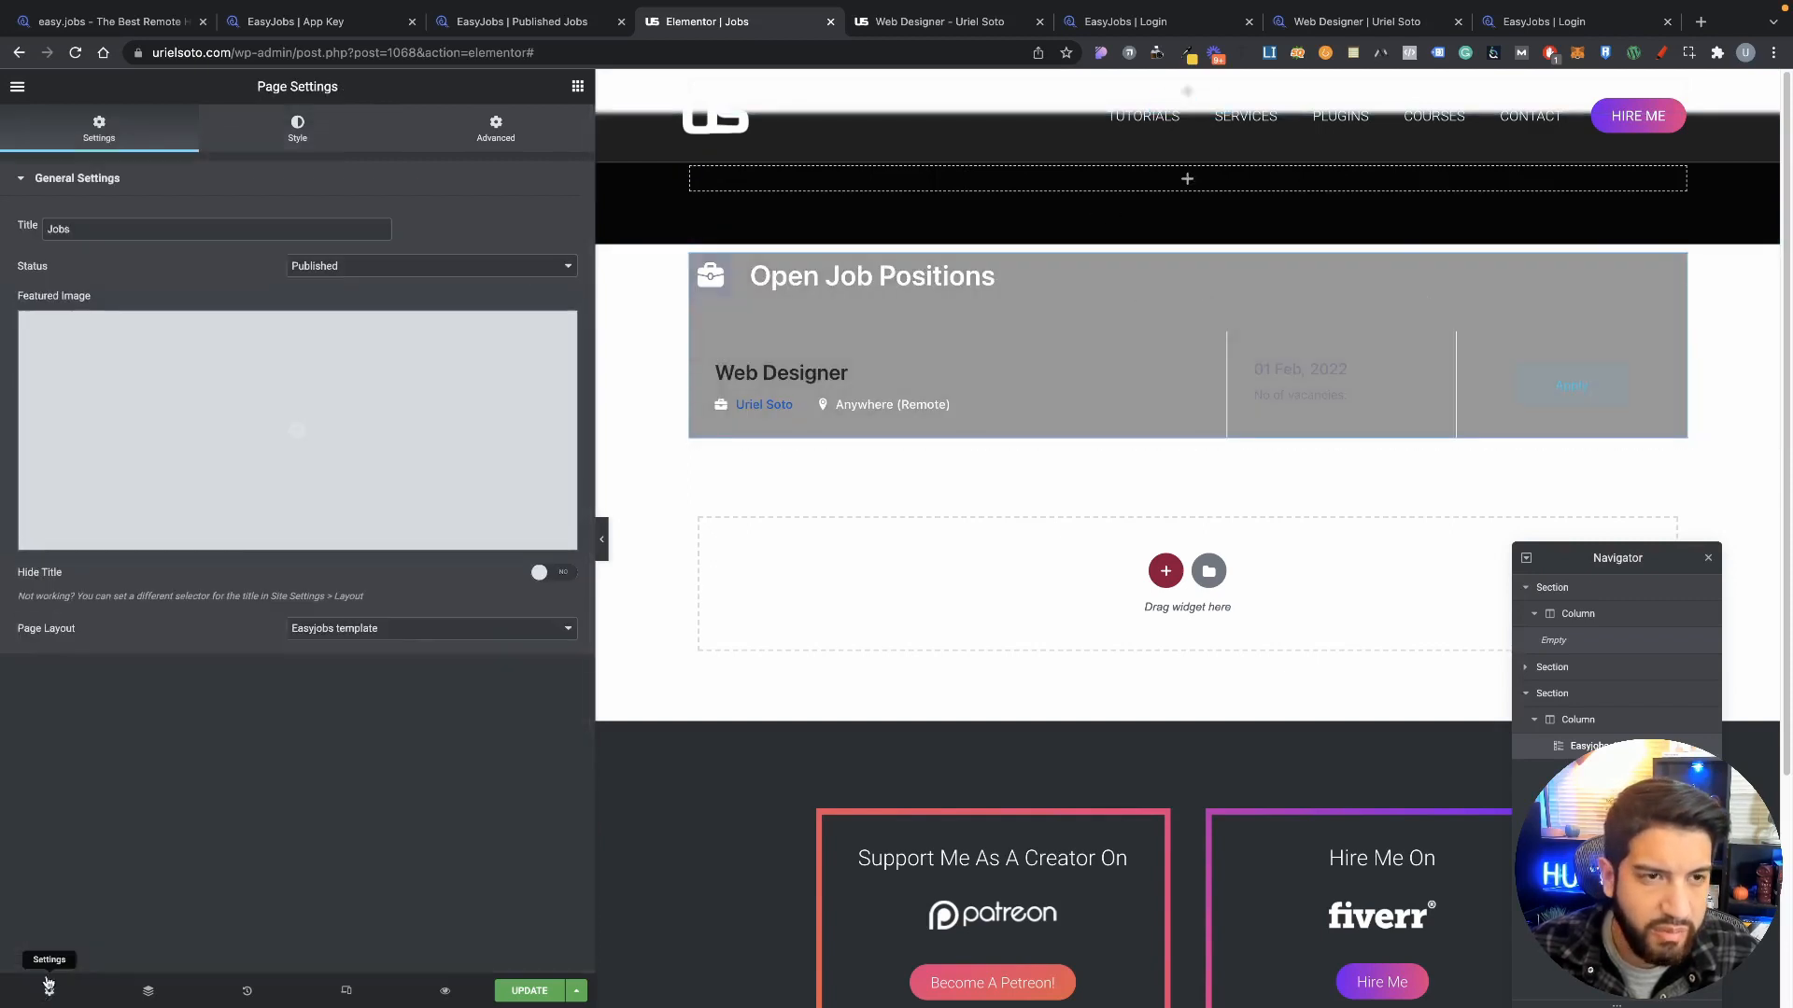
left_click(346, 138)
left_click(566, 258)
left_click_drag(444, 415, 289, 528)
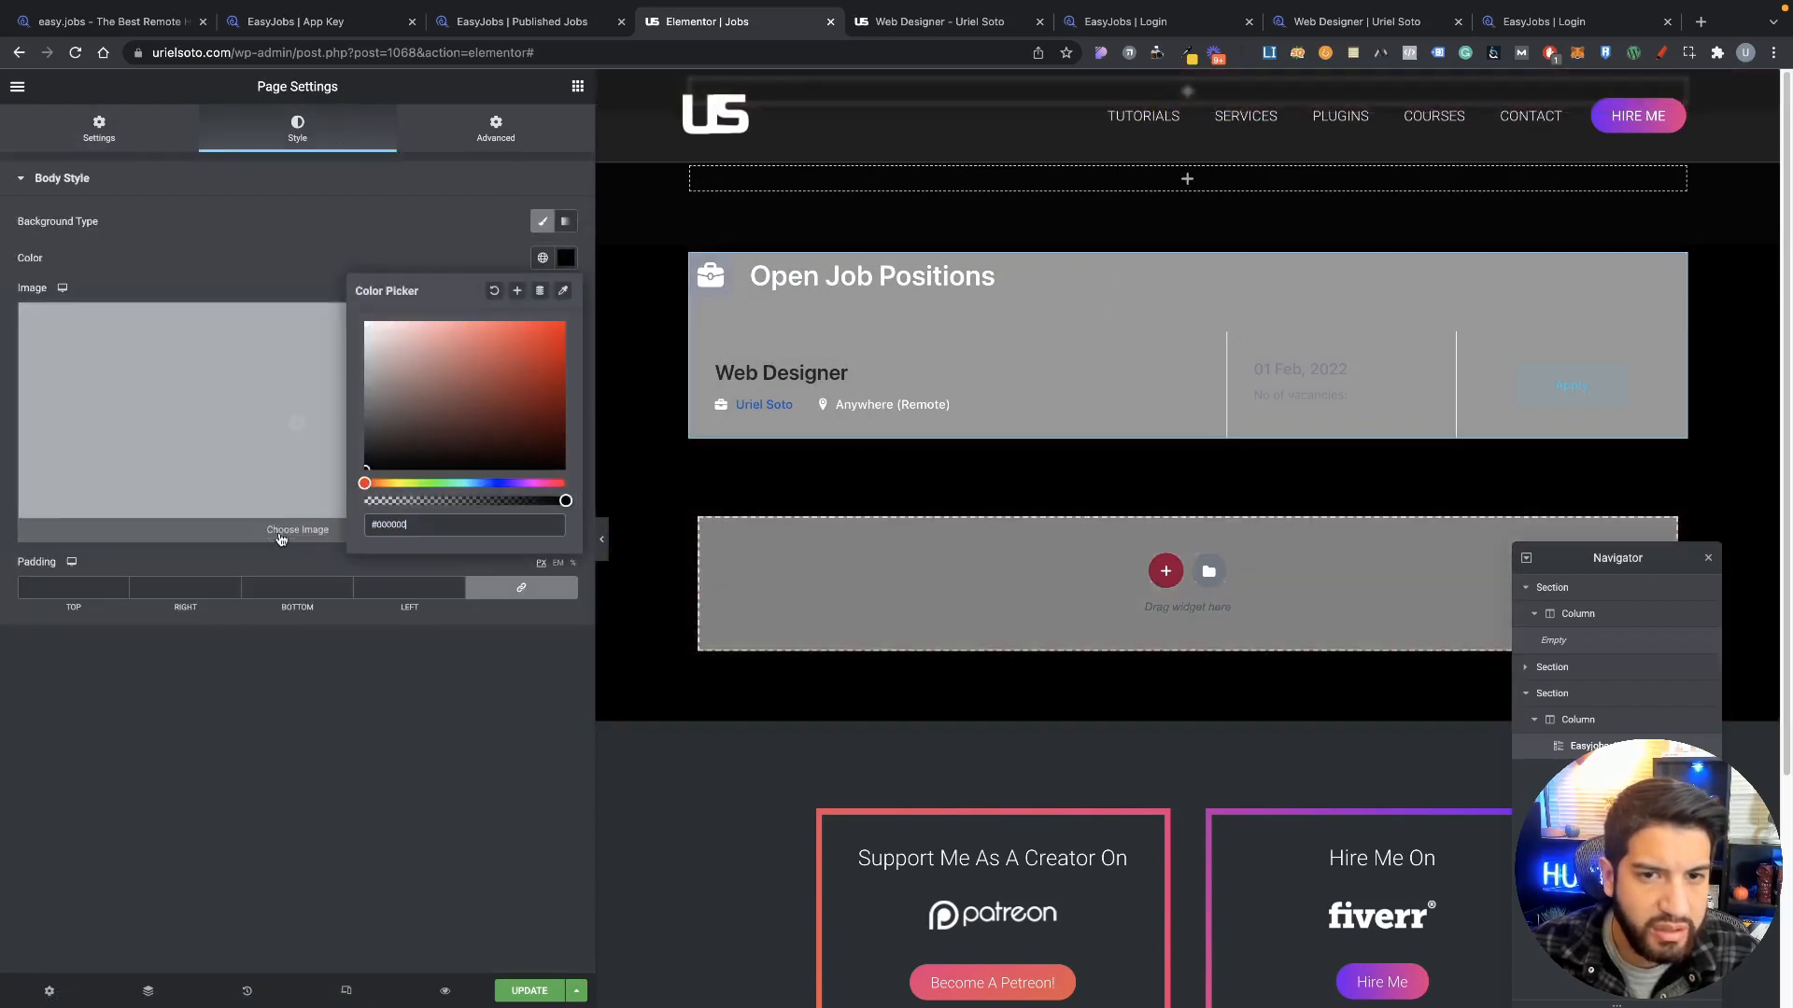
left_click(312, 179)
Step: Apply a dark global colour as the Job List widget's background
left_click(1187, 235)
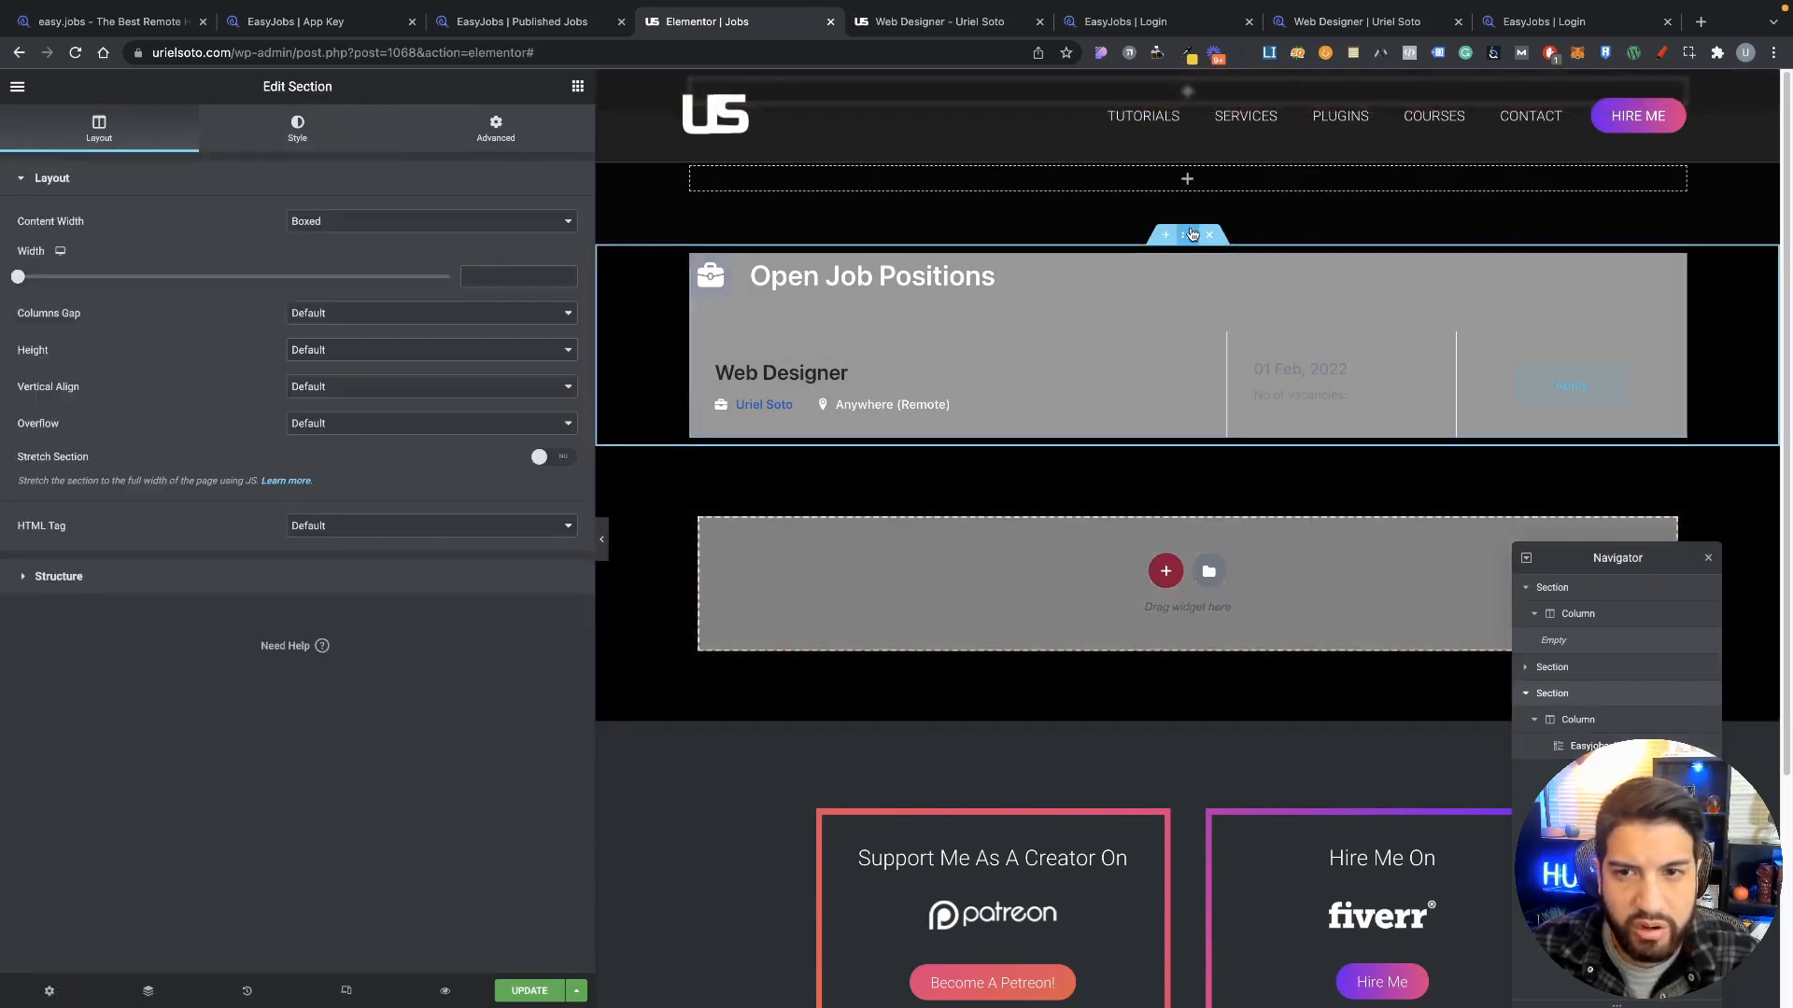
left_click(365, 154)
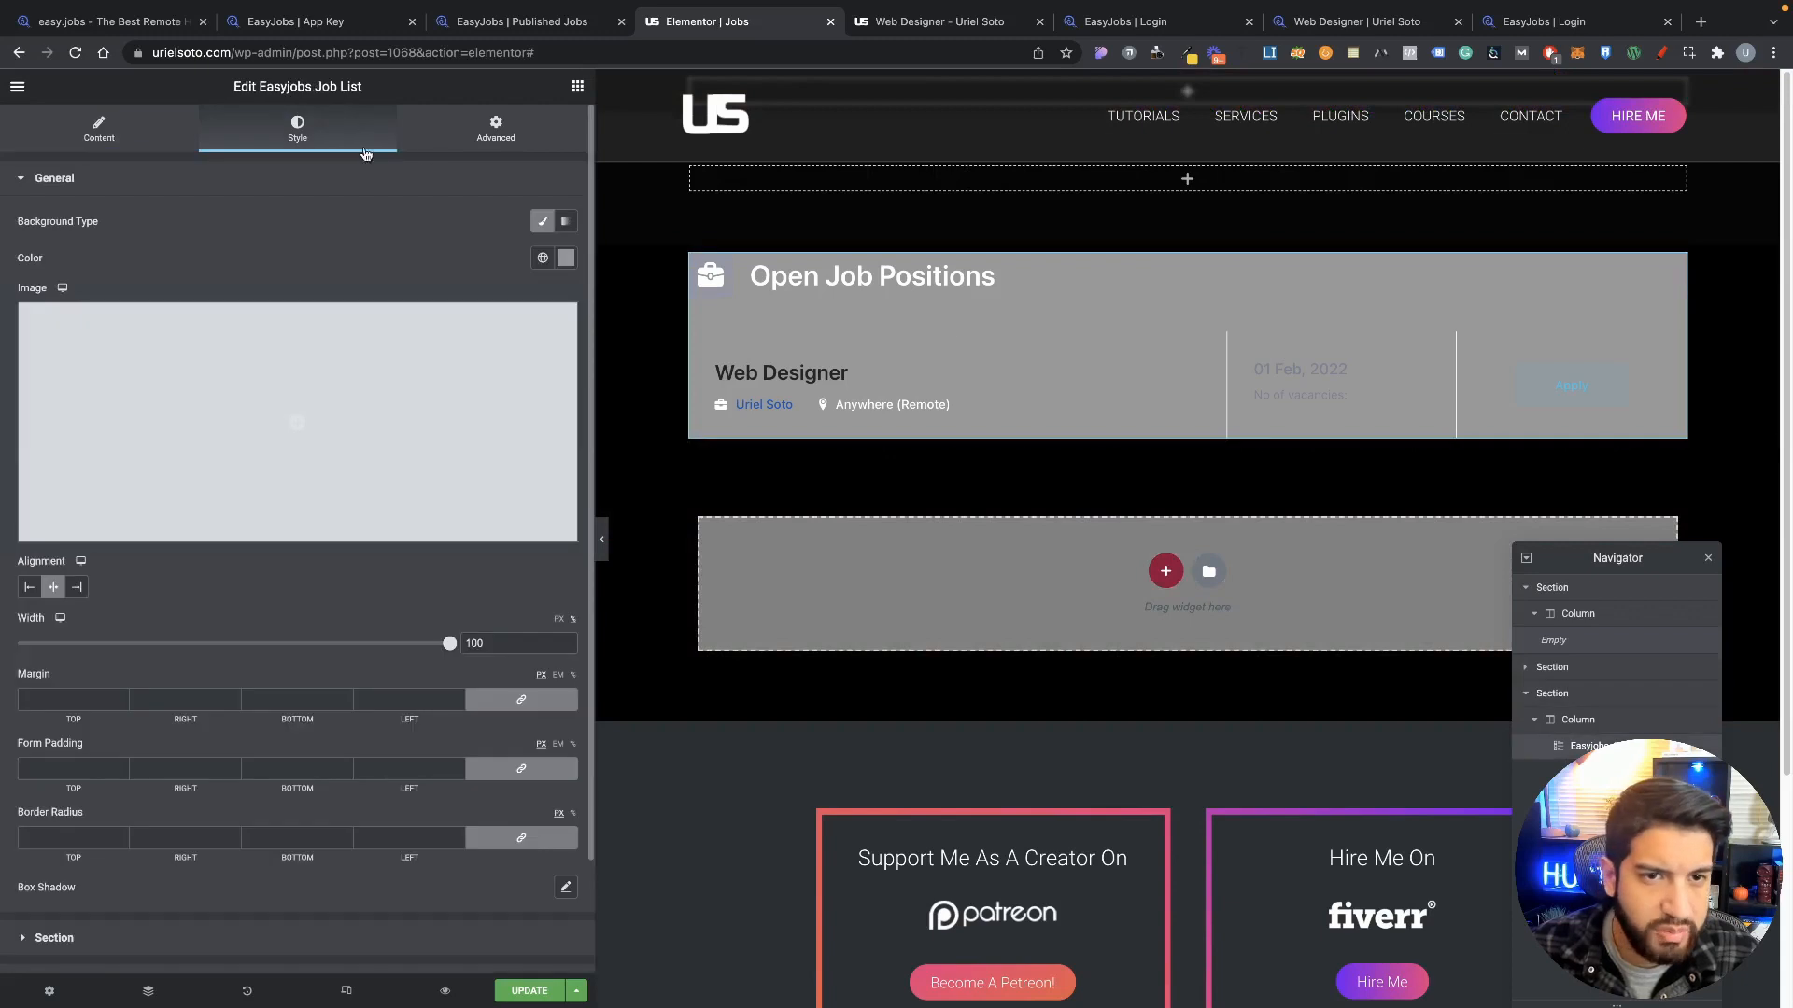
left_click(543, 258)
left_click(376, 387)
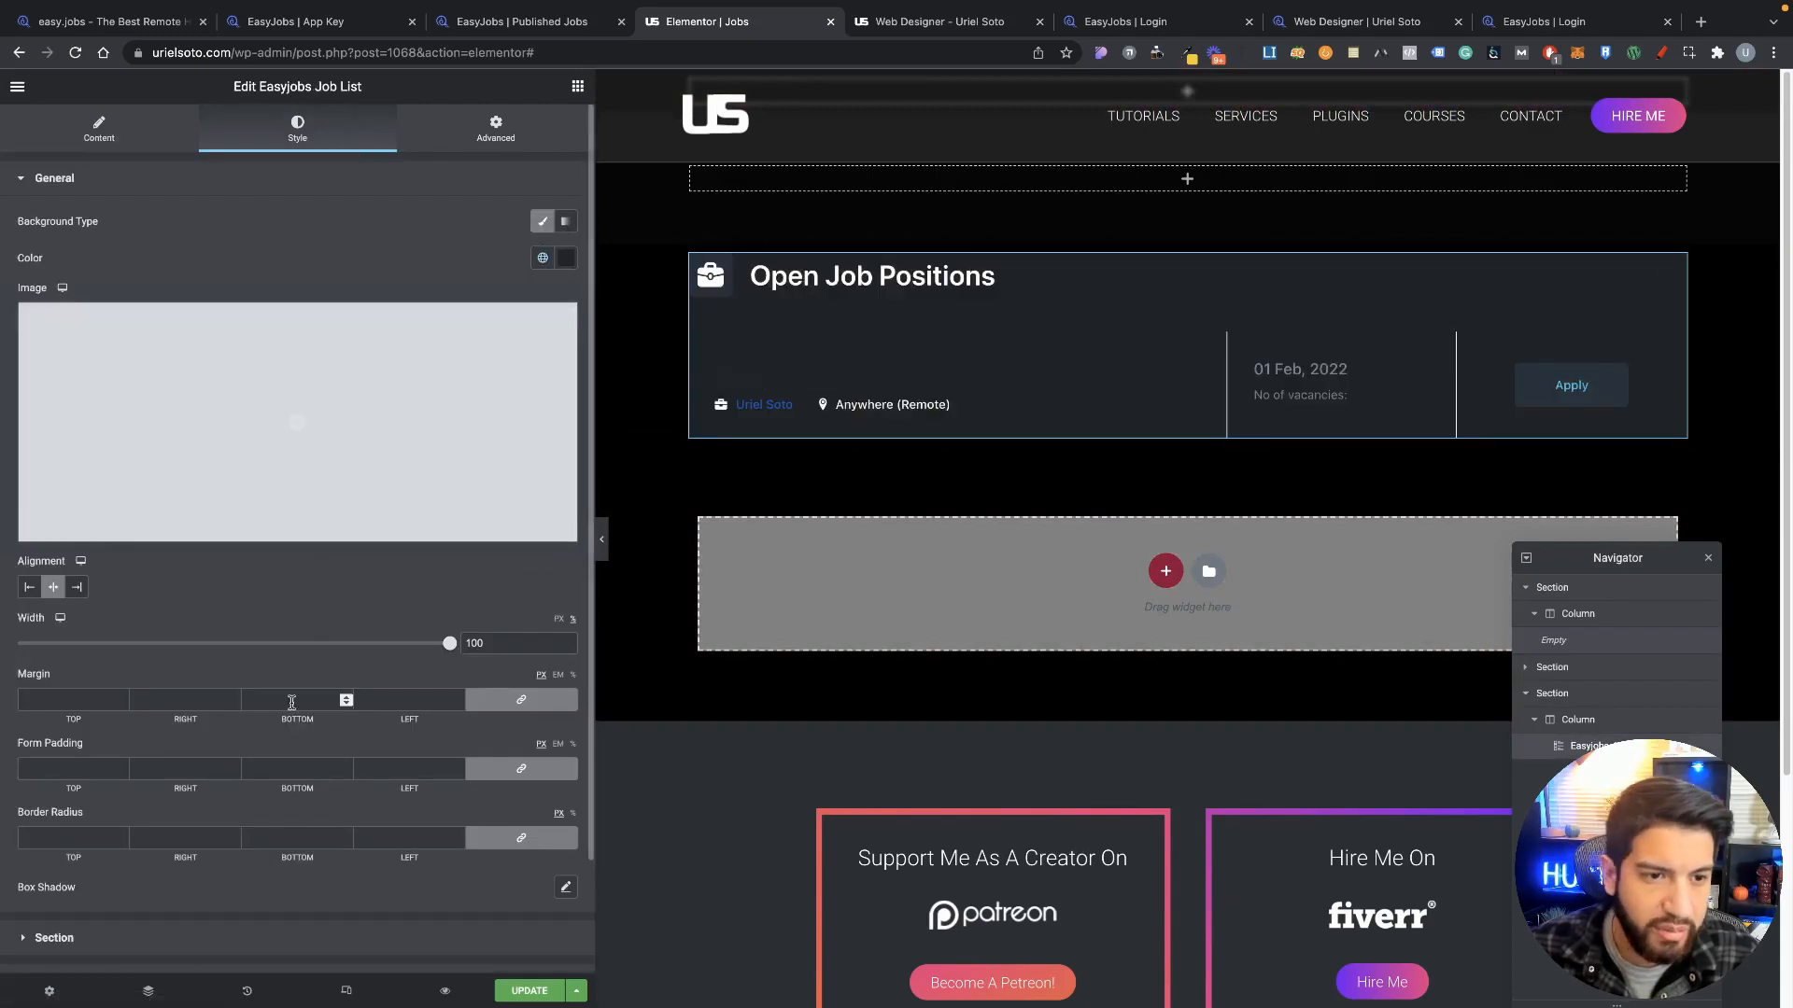
scroll(280, 579, "down", 2)
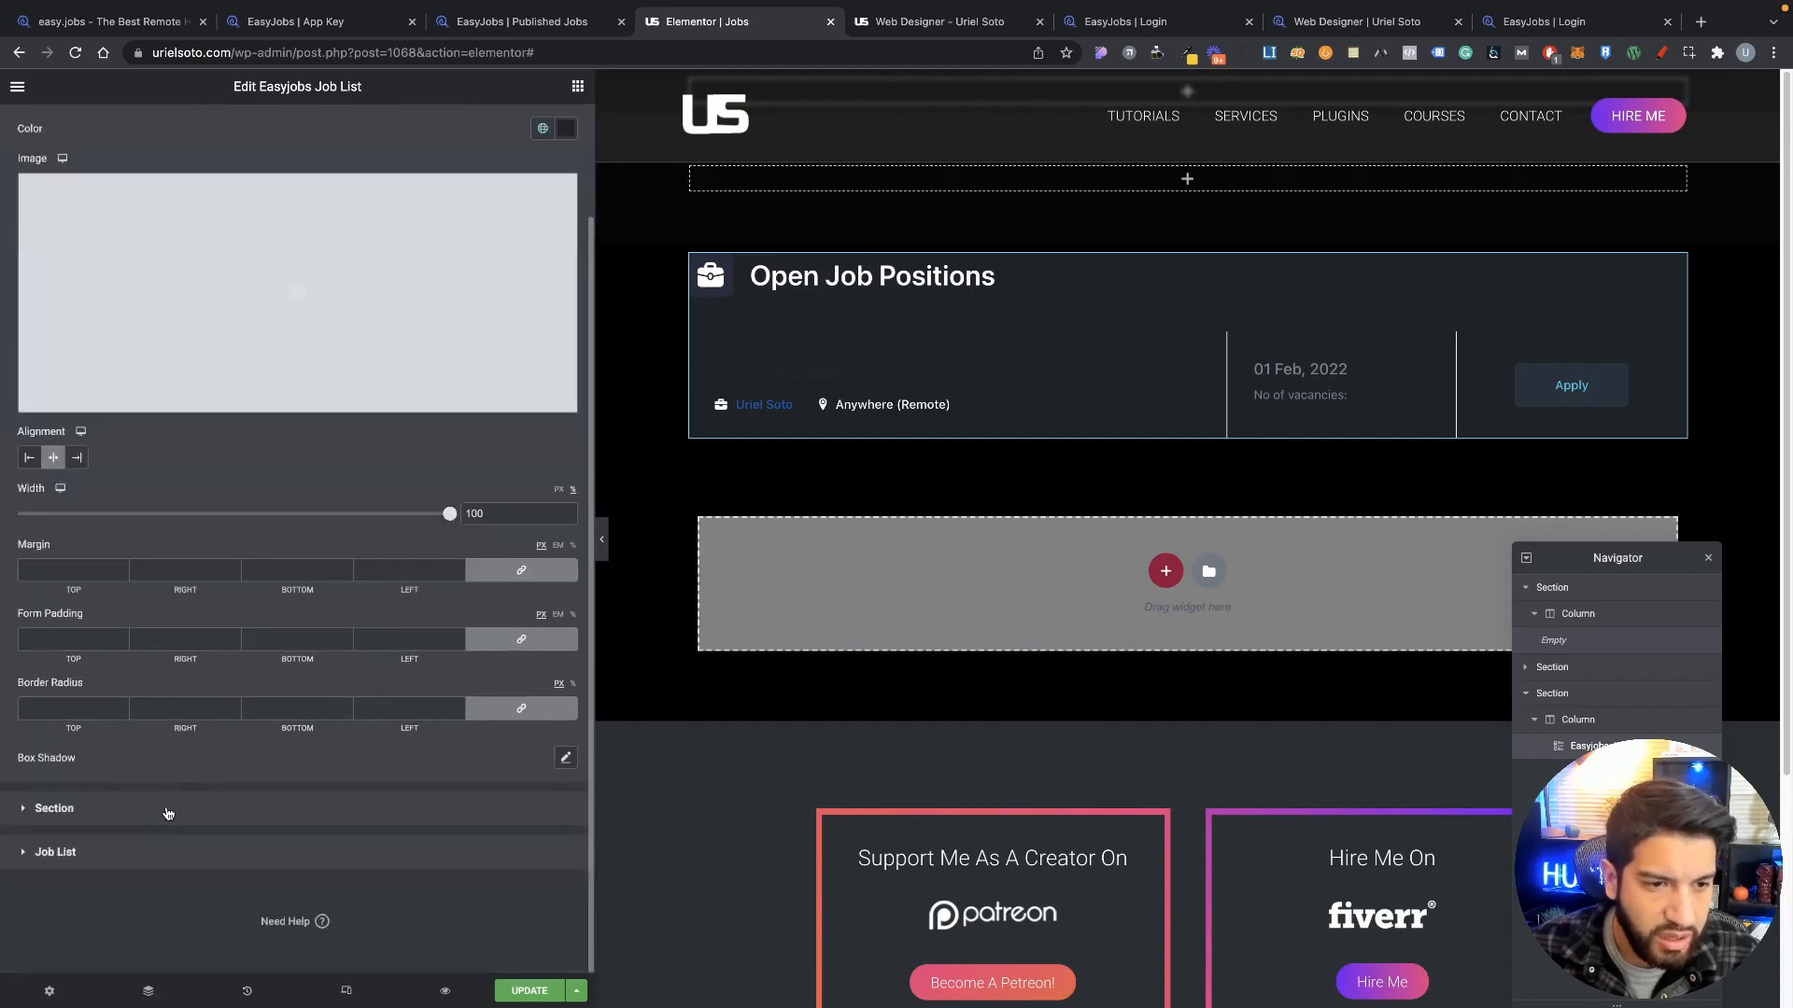
Step: Set the Open Job Positions section heading colour to white
left_click(168, 810)
left_click(568, 444)
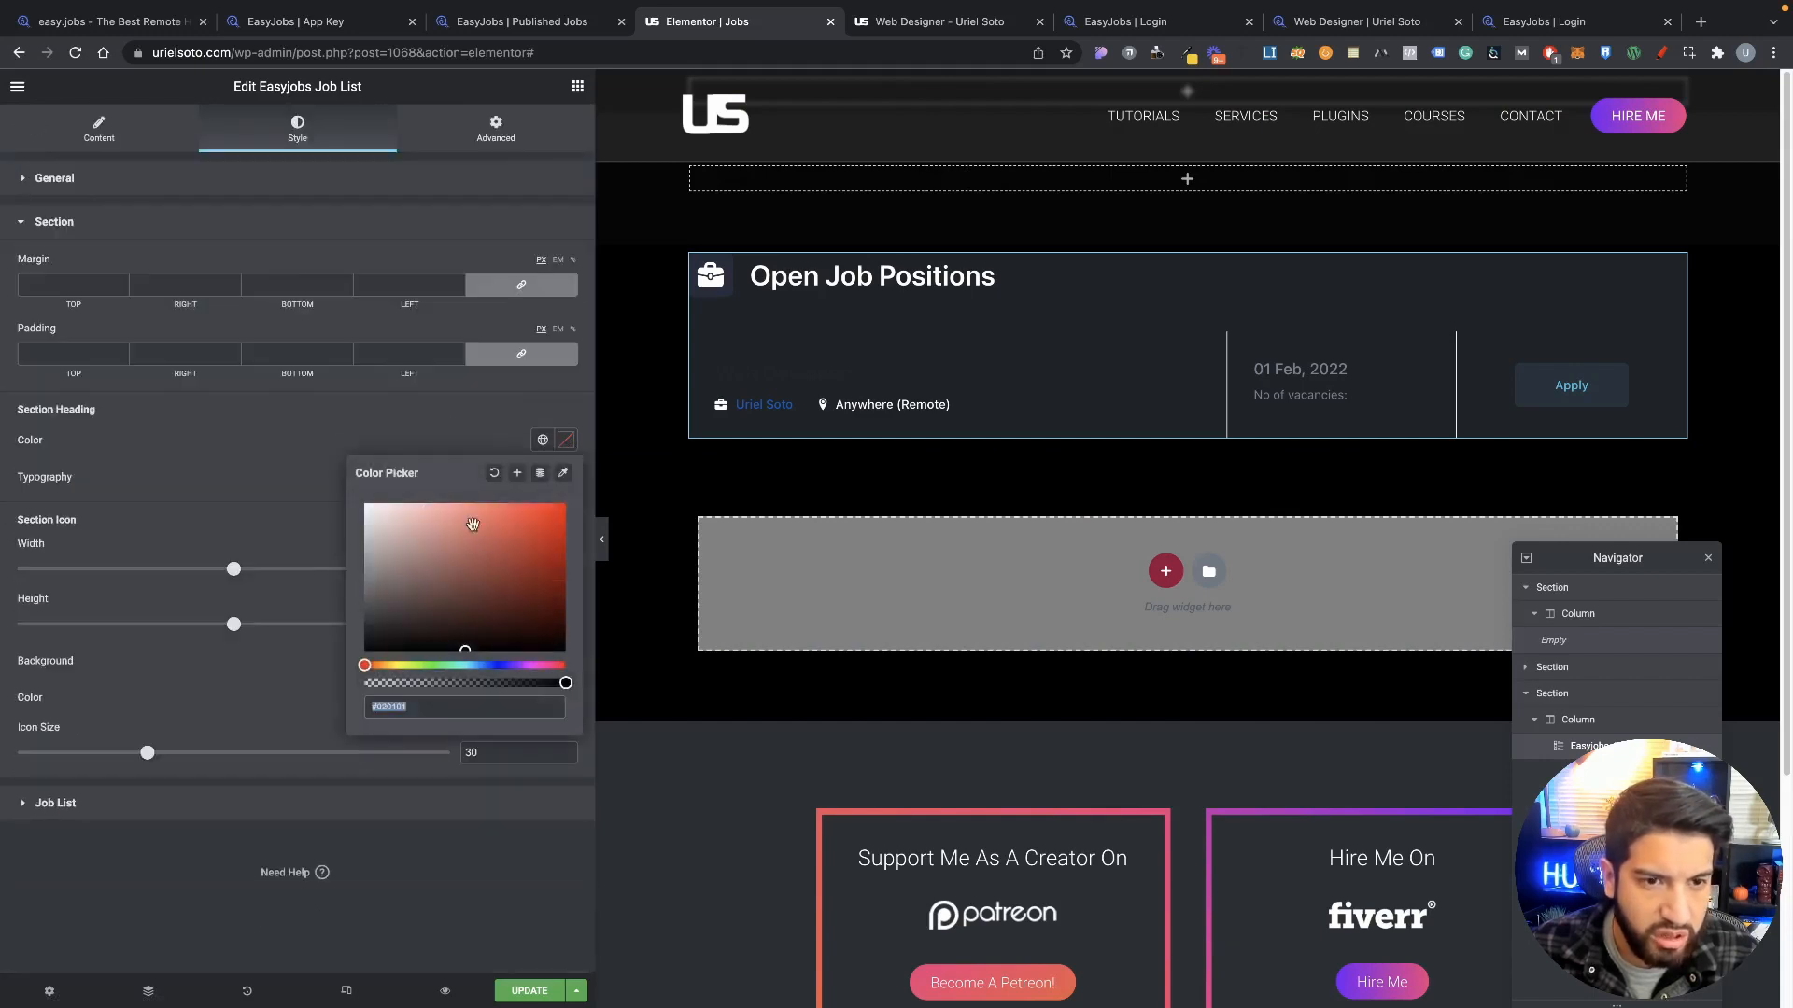
left_click_drag(469, 522, 331, 396)
left_click(330, 394)
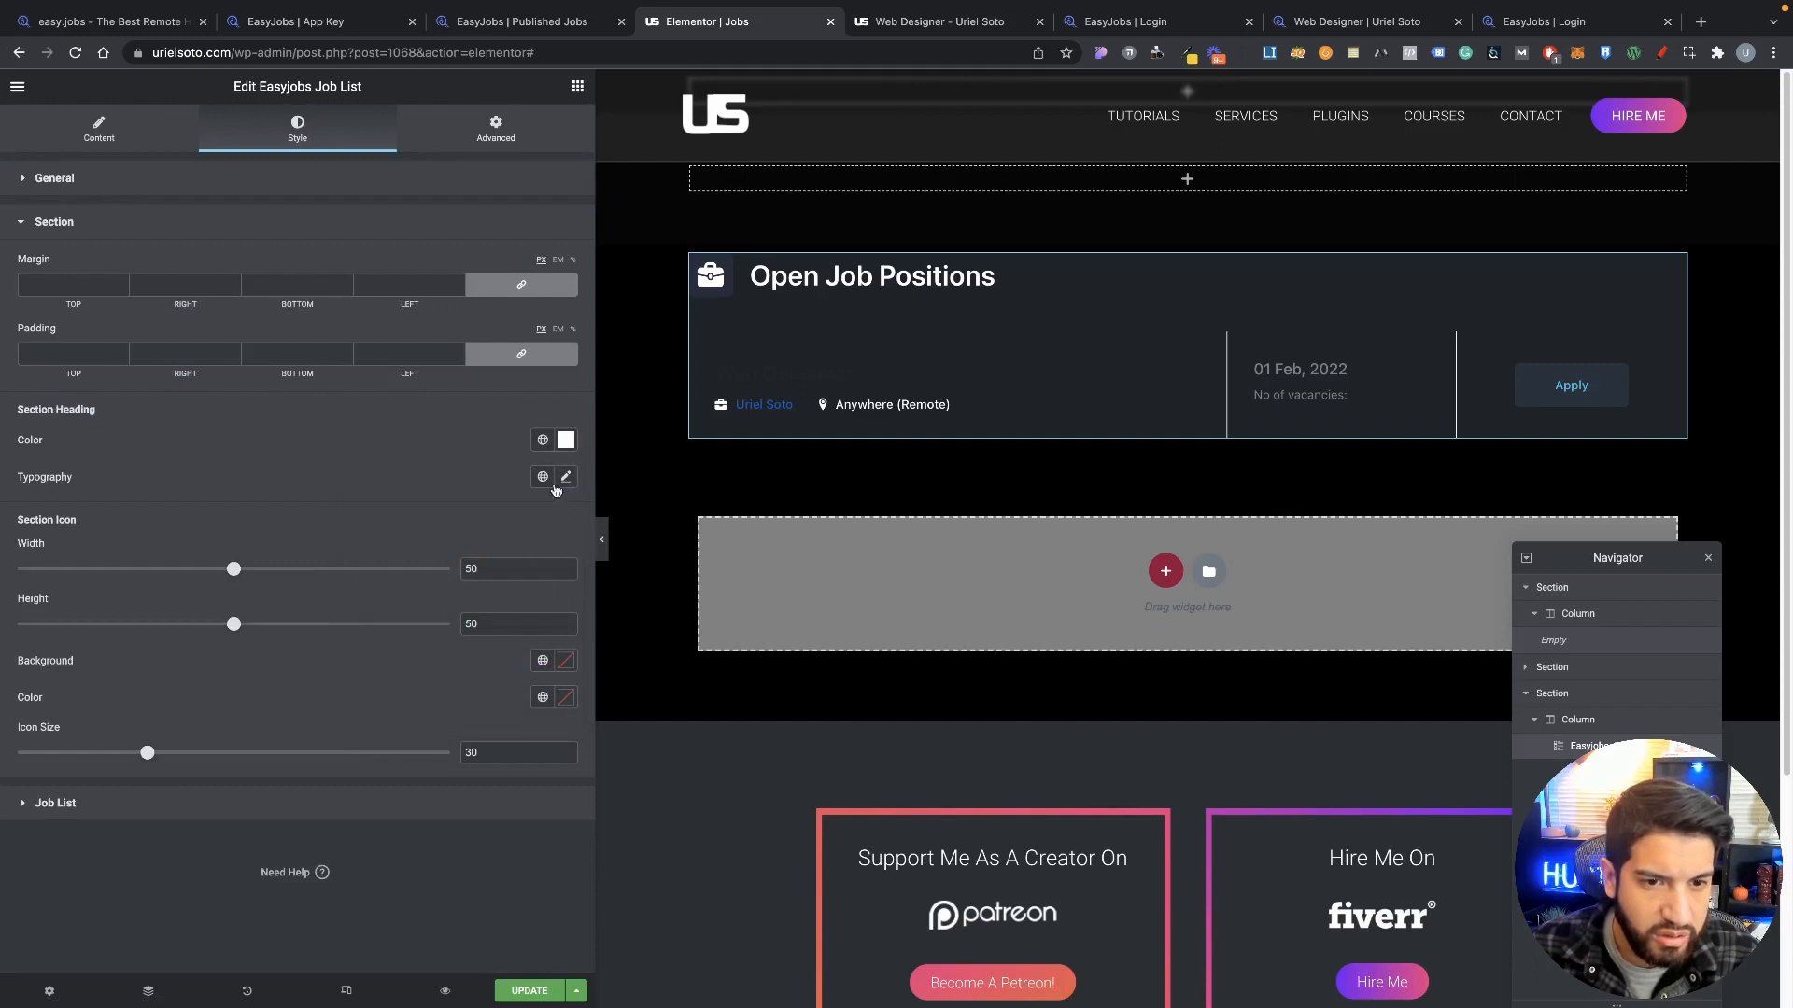
Step: Experiment with section icon background and icon colours, trying white, grey-blue and dark globals
left_click(563, 664)
left_click_drag(464, 744, 200, 603)
left_click(292, 449)
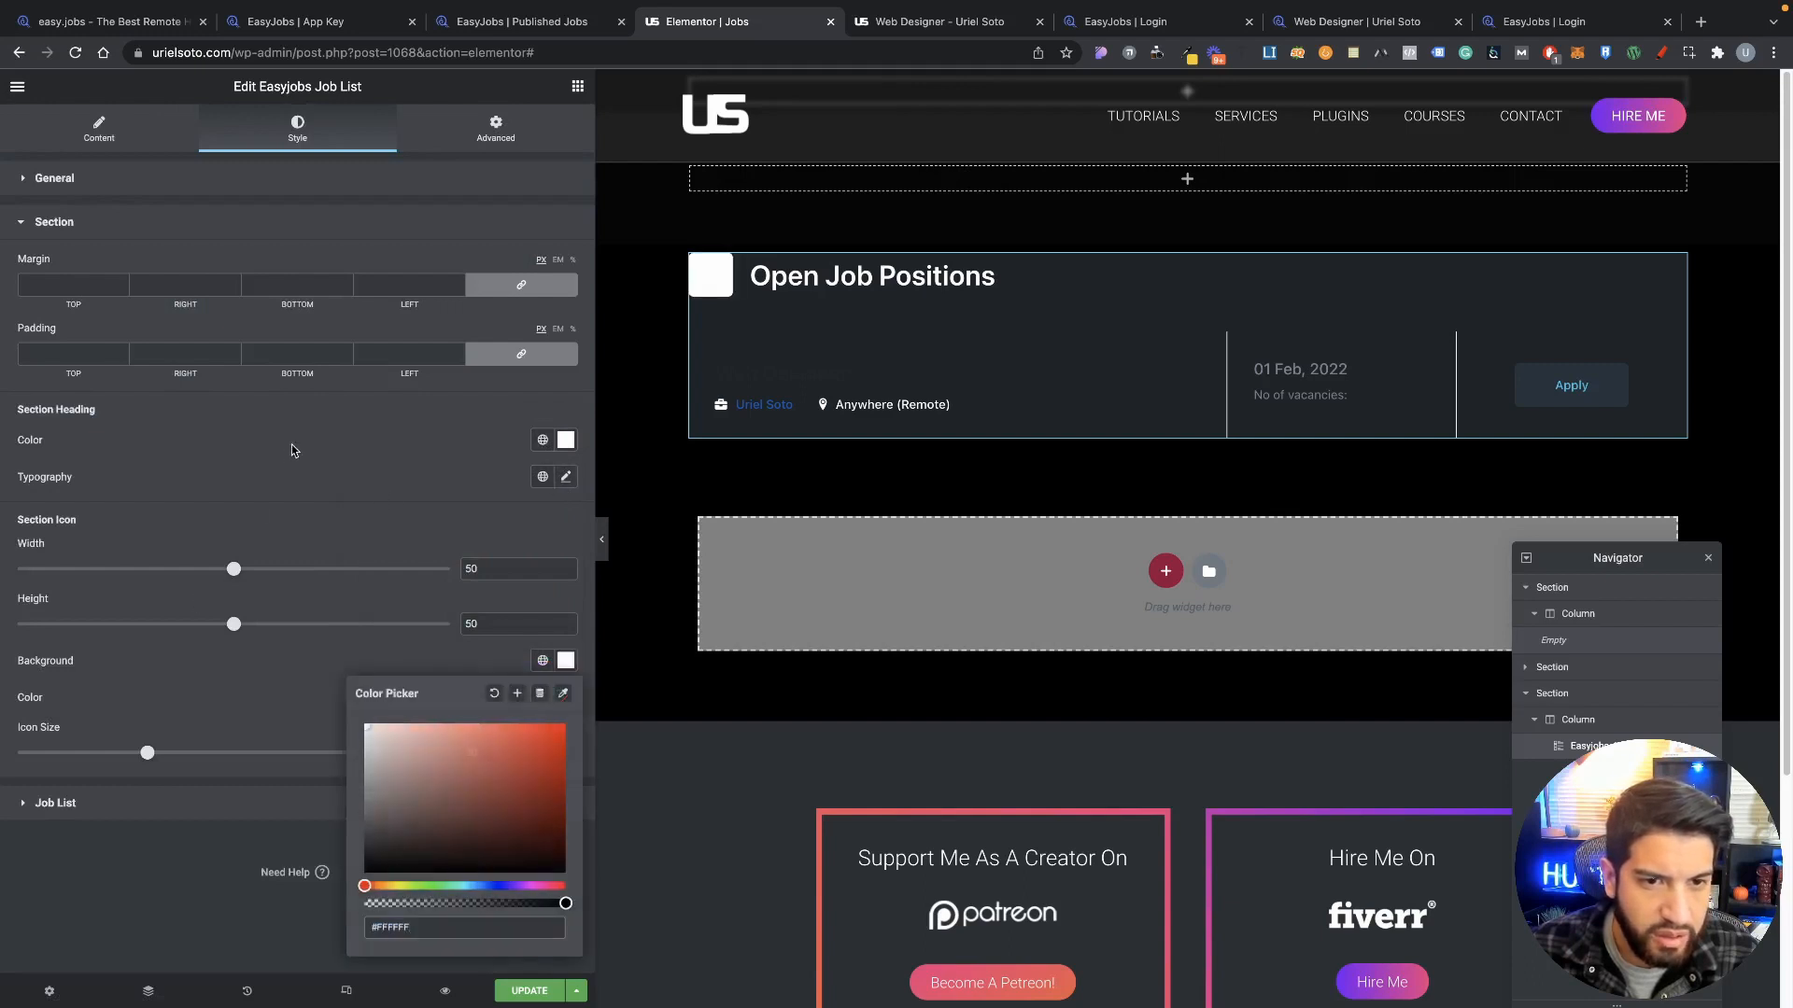
left_click(543, 702)
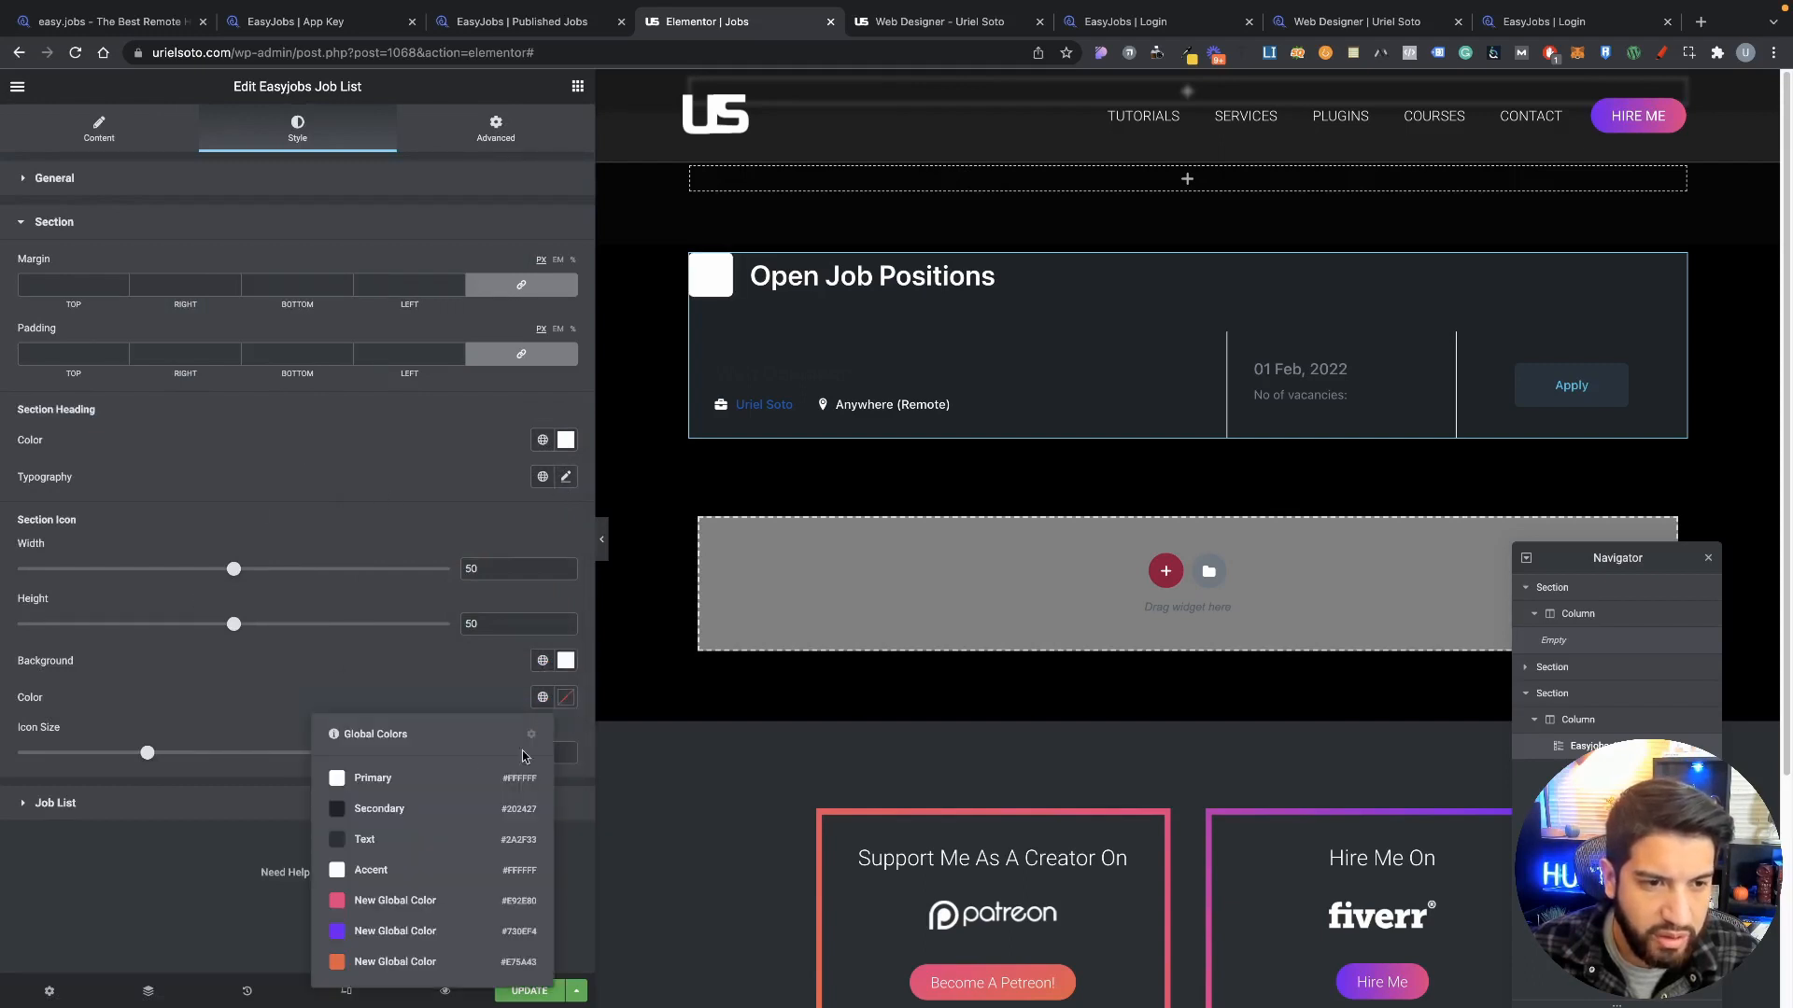
left_click(388, 837)
left_click(566, 695)
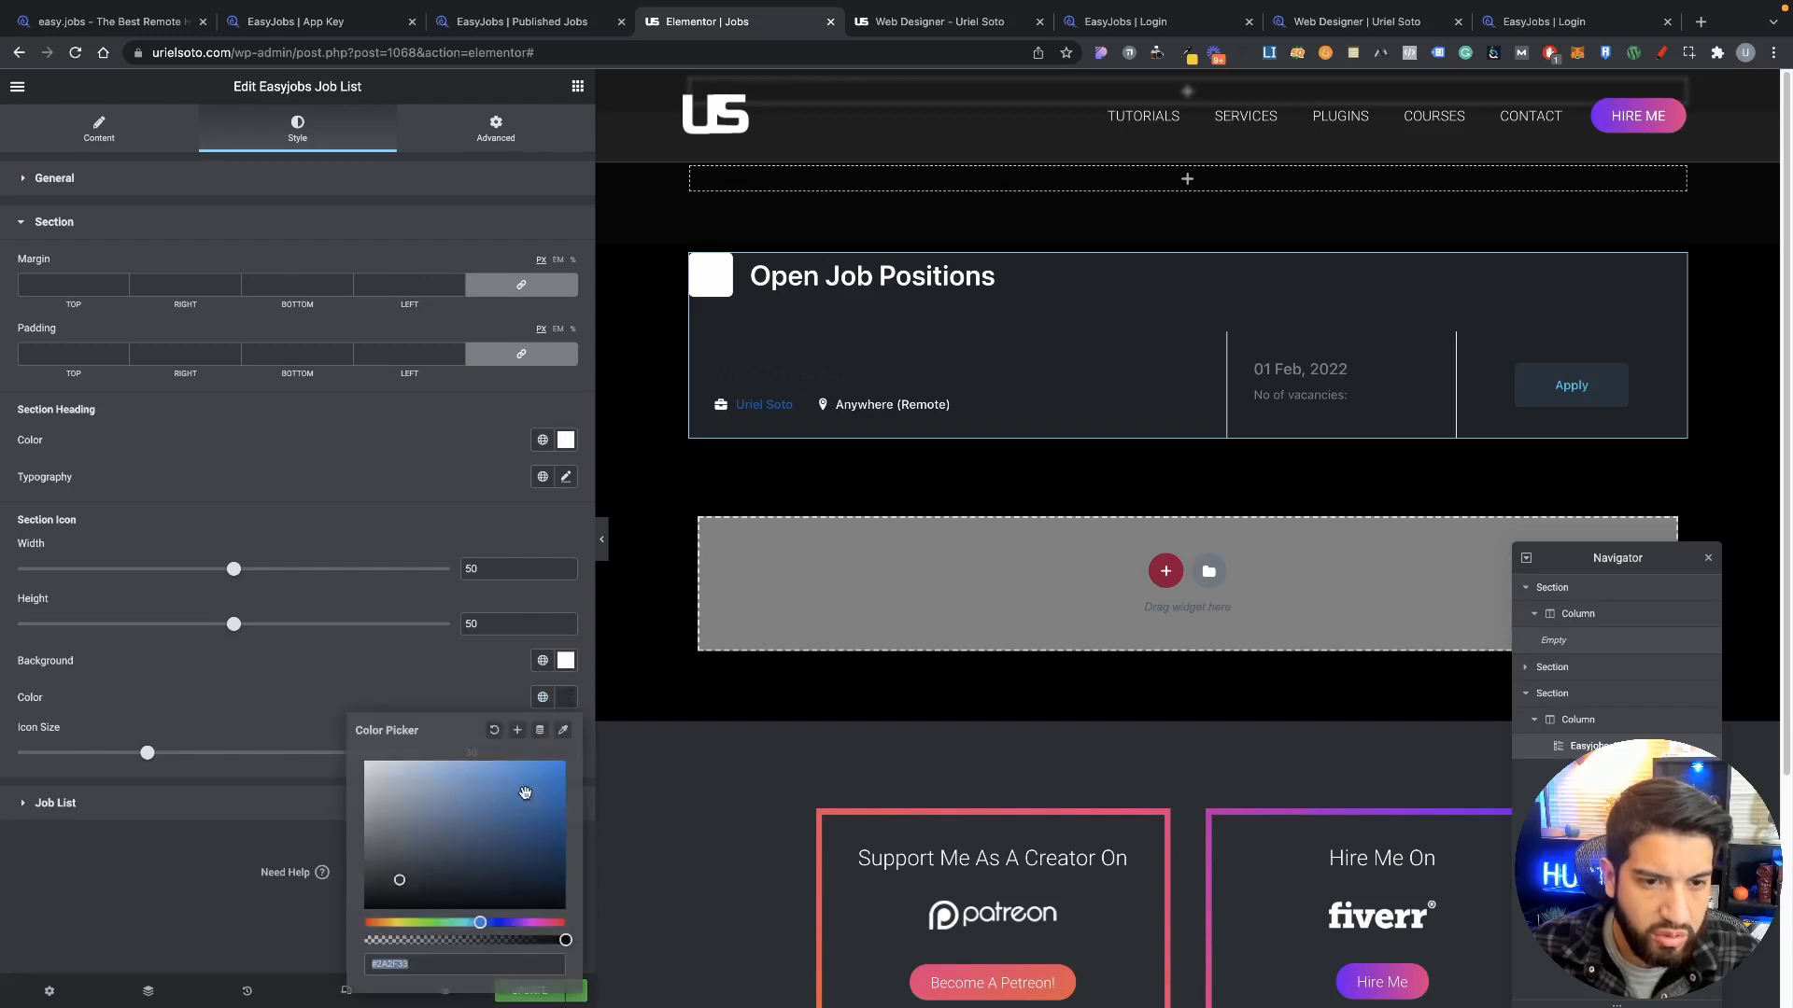
left_click_drag(495, 806, 391, 630)
left_click(392, 635)
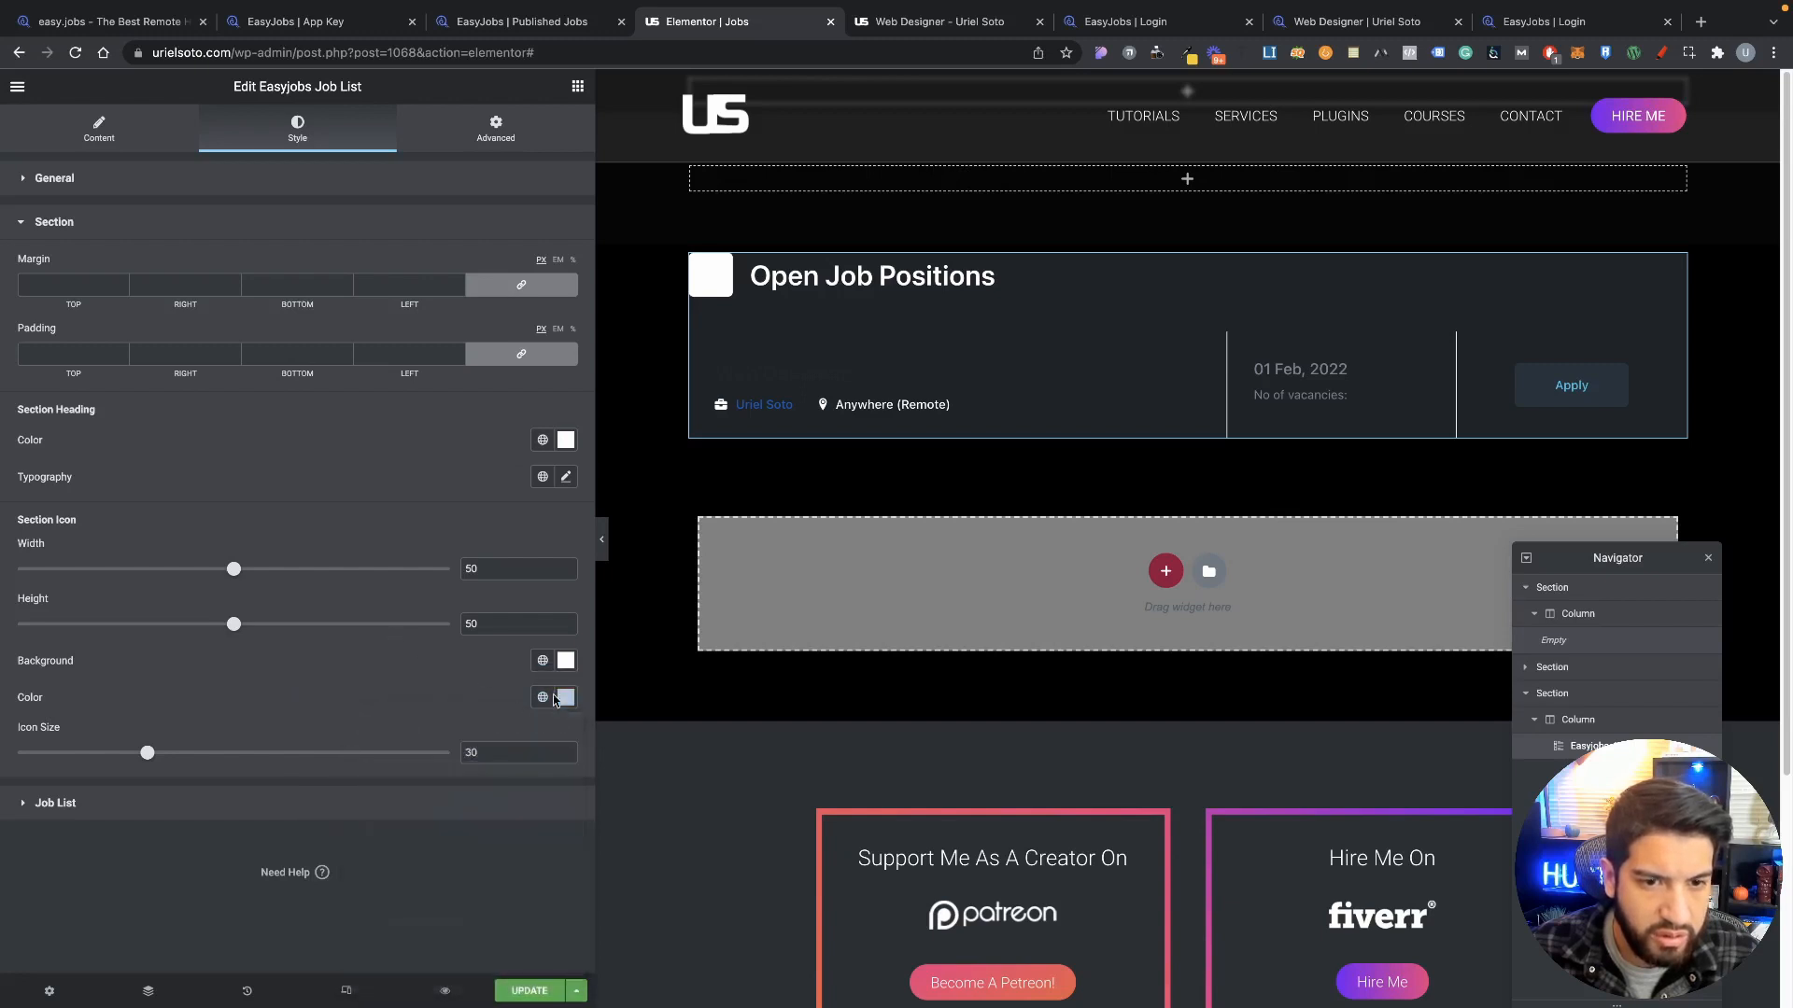
left_click(542, 697)
left_click(374, 808)
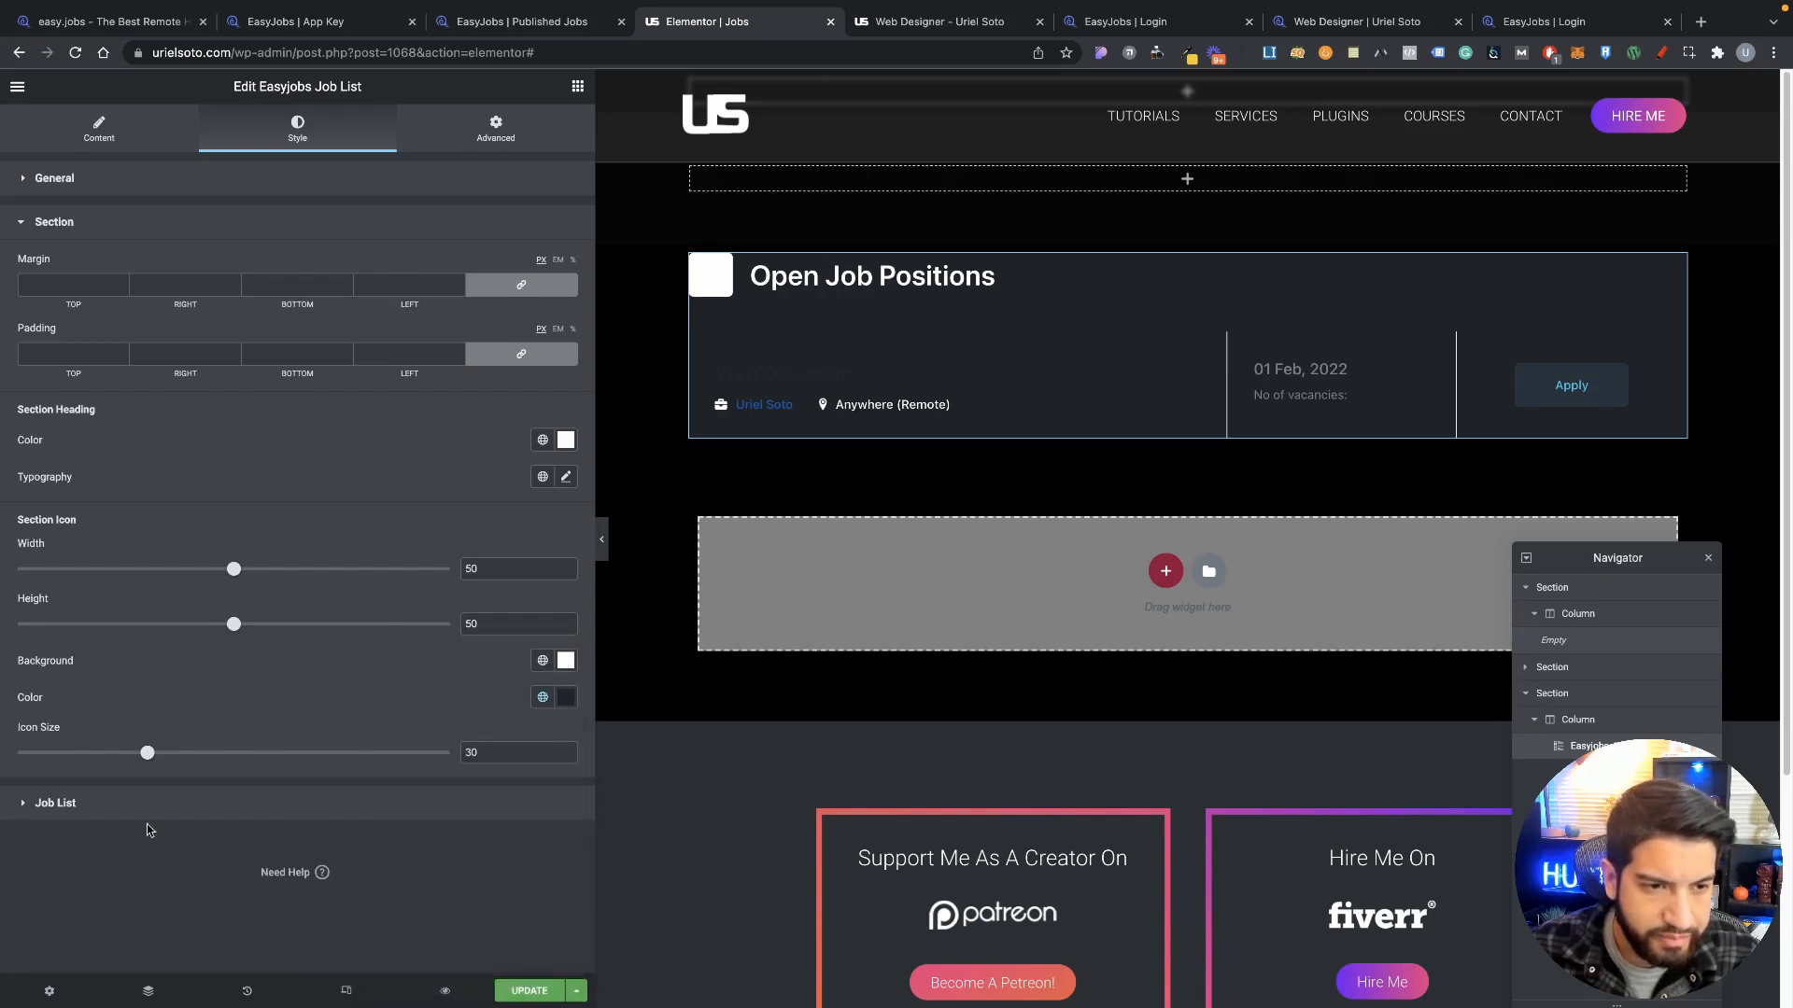
Step: Try red and then black as the section icon background
left_click(566, 660)
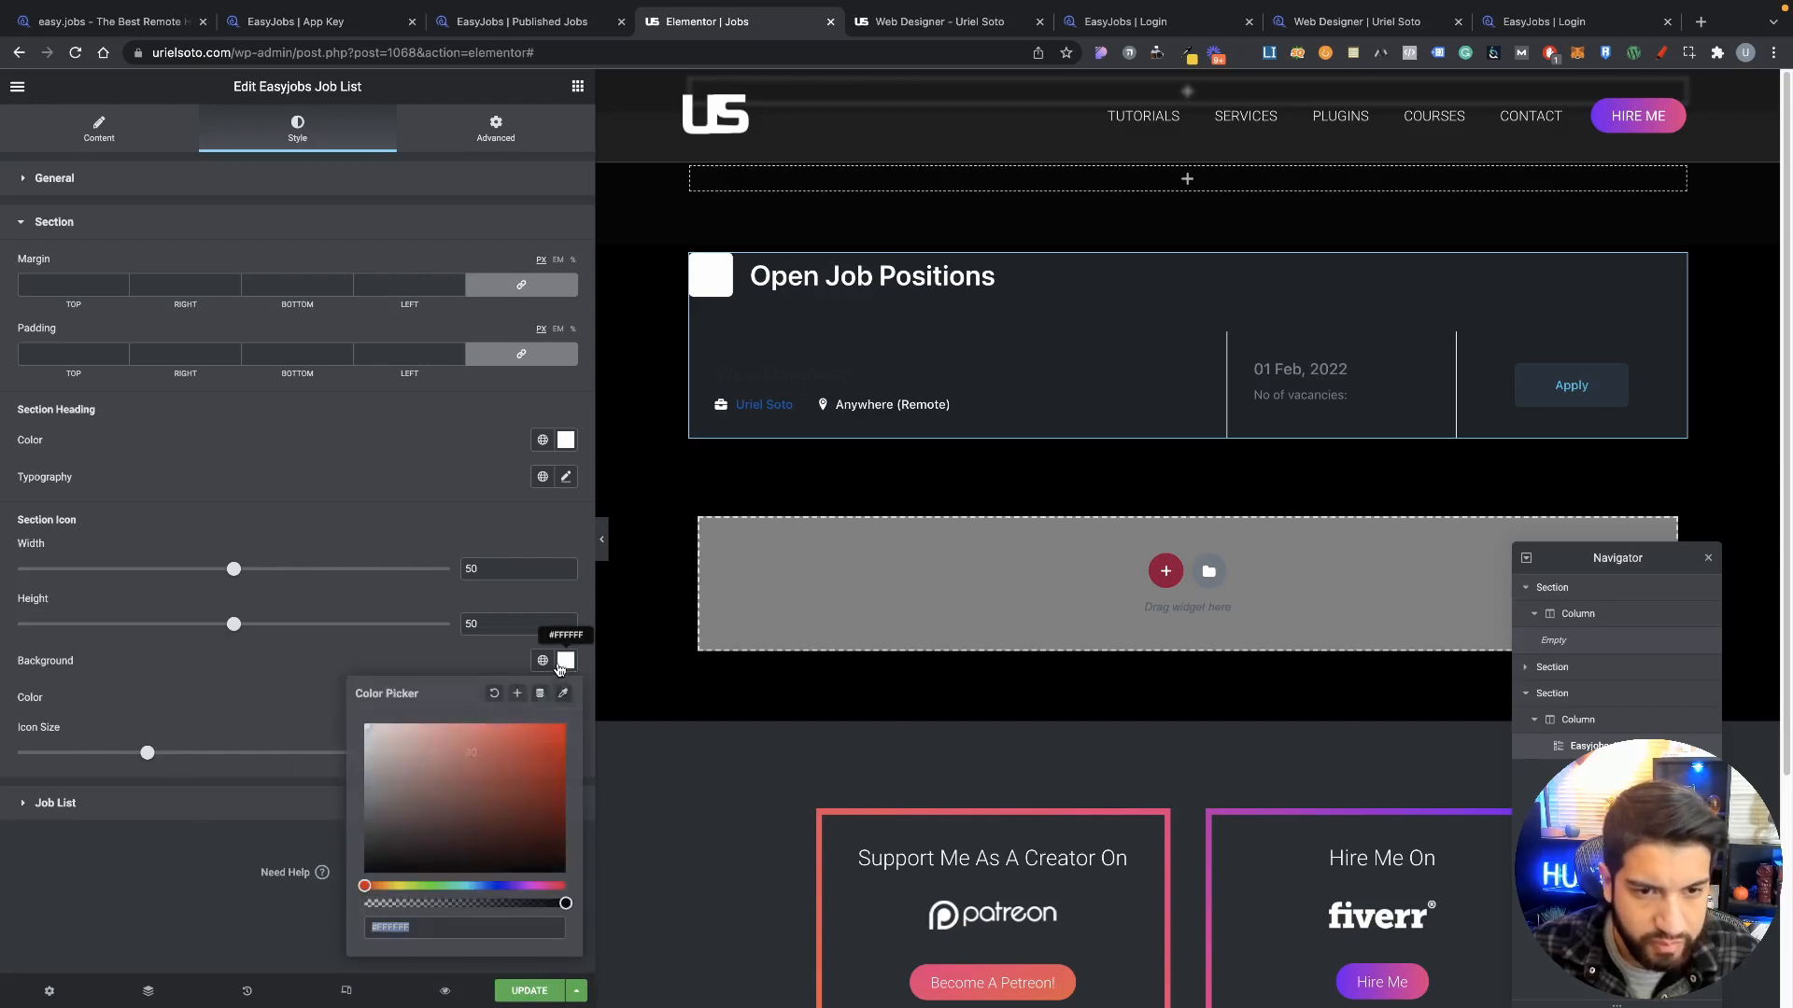
left_click(500, 747)
left_click_drag(501, 747, 514, 745)
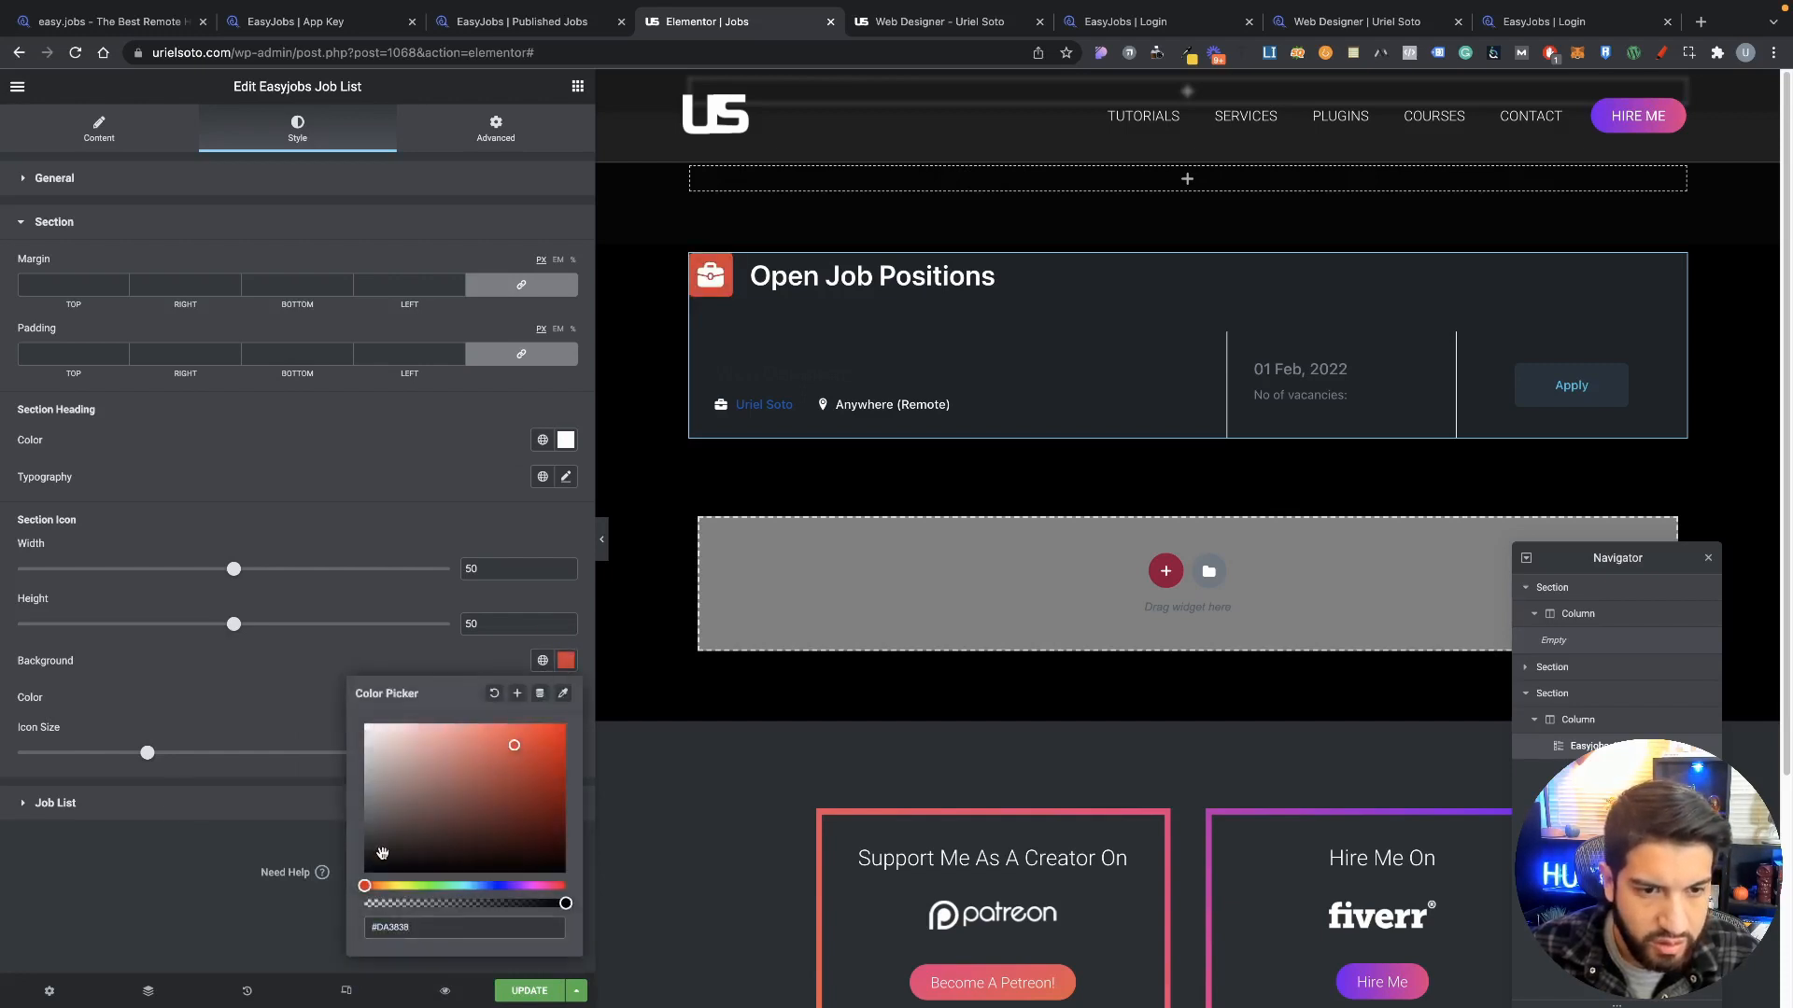
left_click_drag(383, 853, 343, 890)
left_click(376, 676)
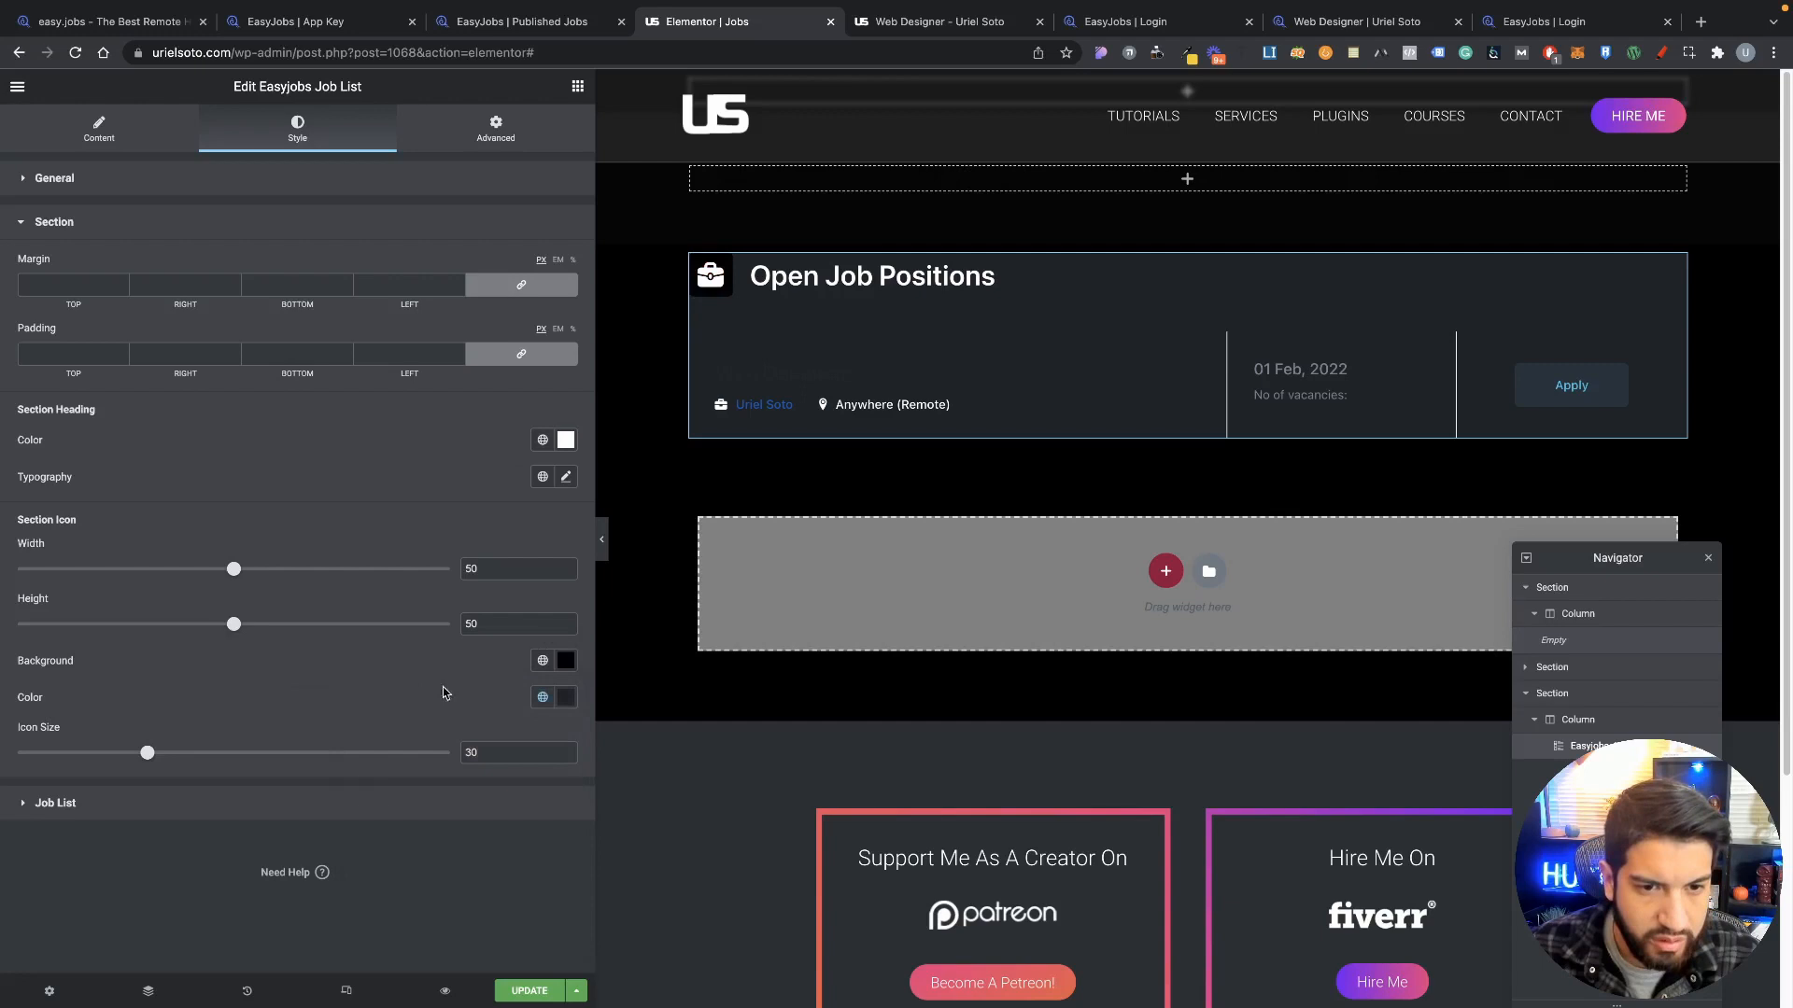
left_click(565, 697)
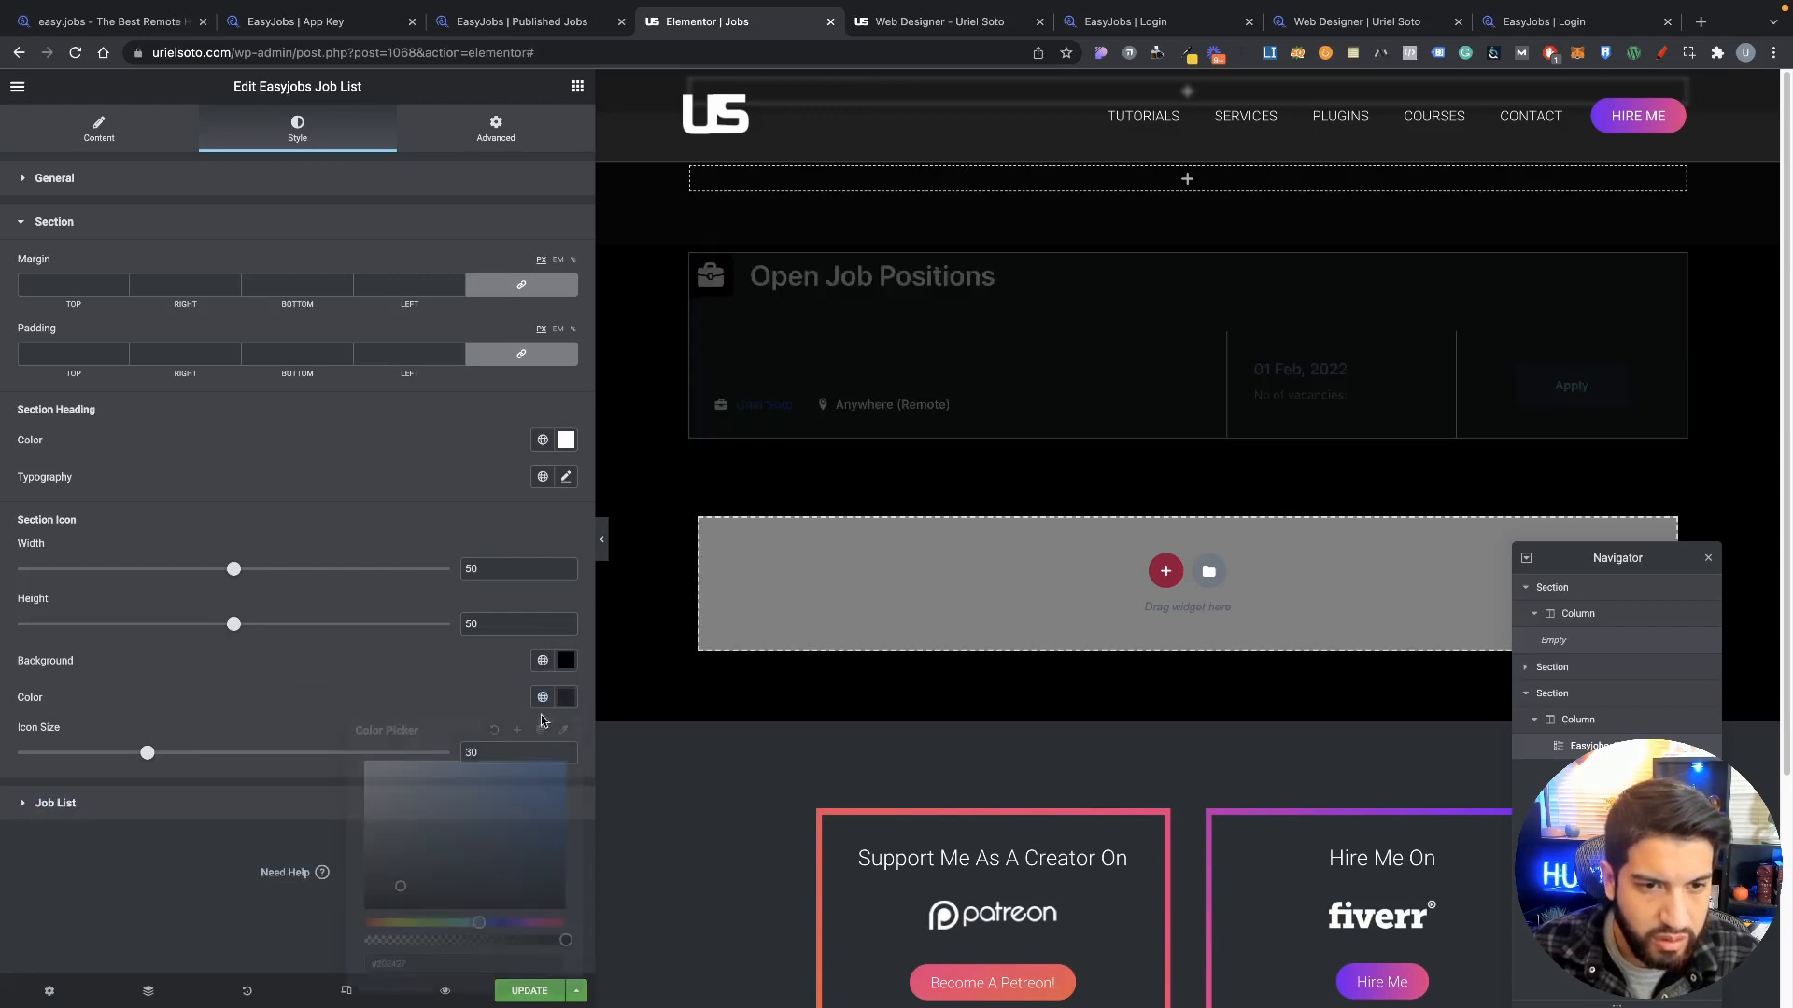
left_click(446, 640)
Step: Try a red section heading, then restore it to white
left_click(566, 440)
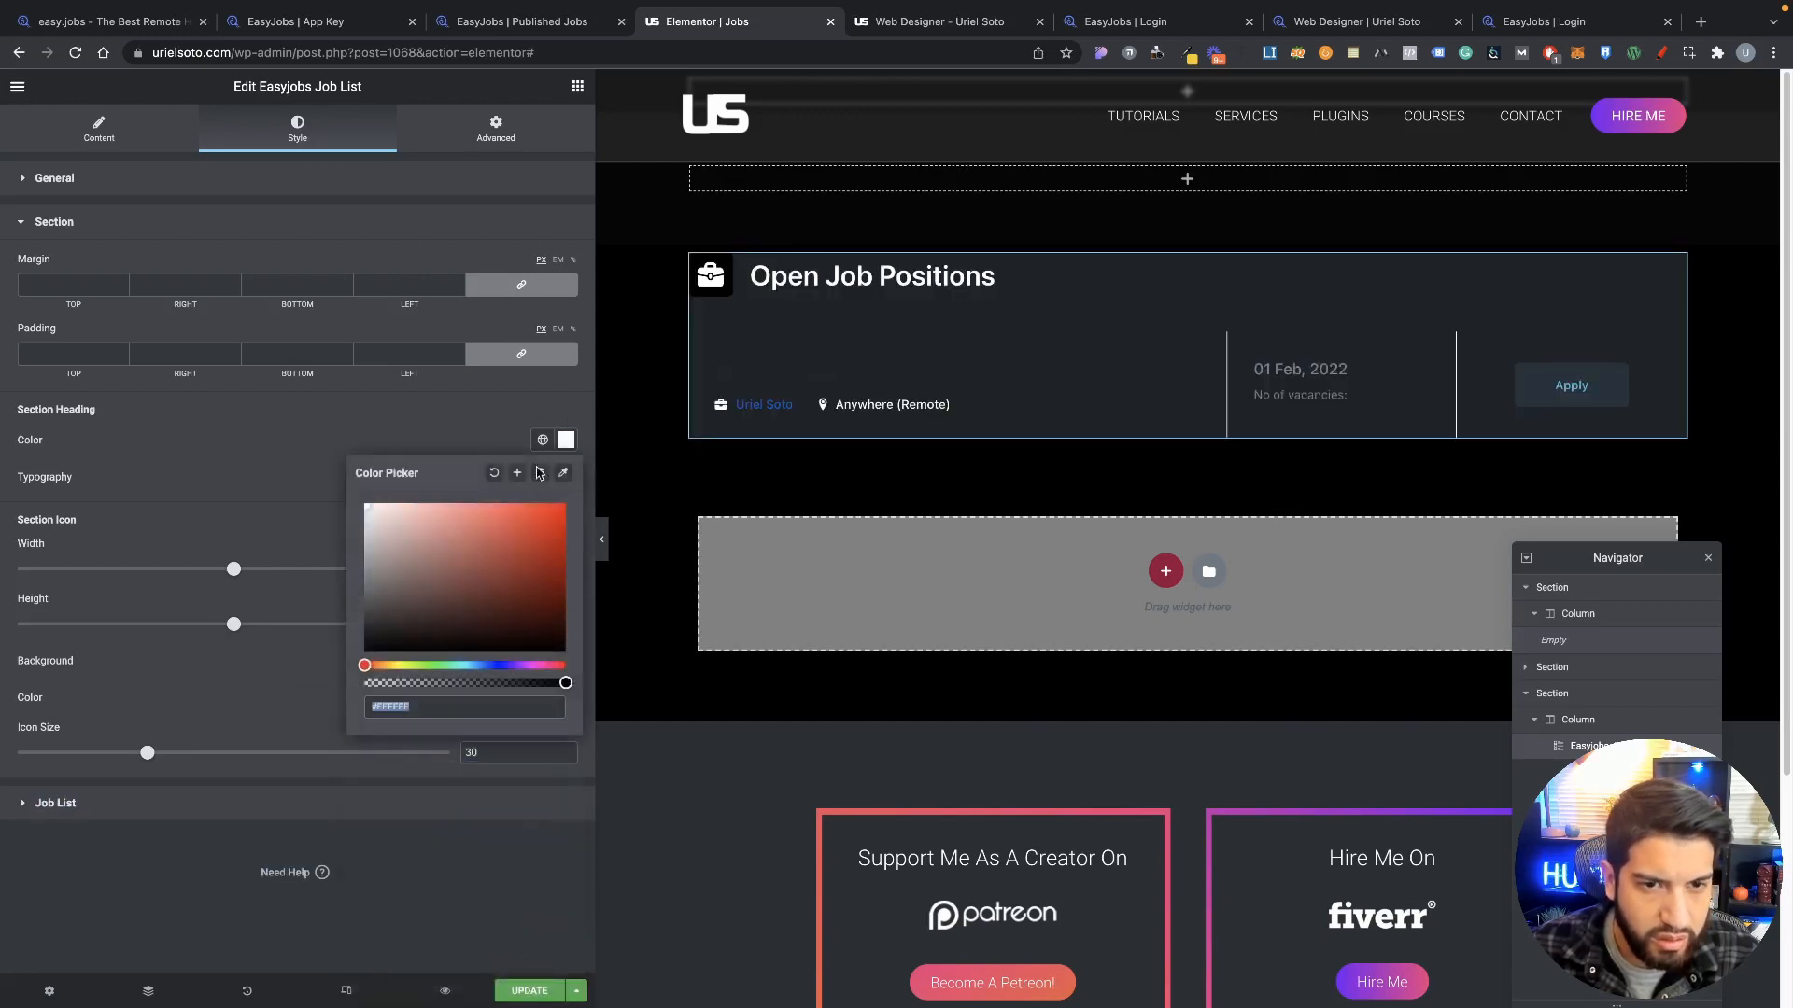
left_click(534, 542)
left_click_drag(518, 541, 343, 413)
left_click(343, 413)
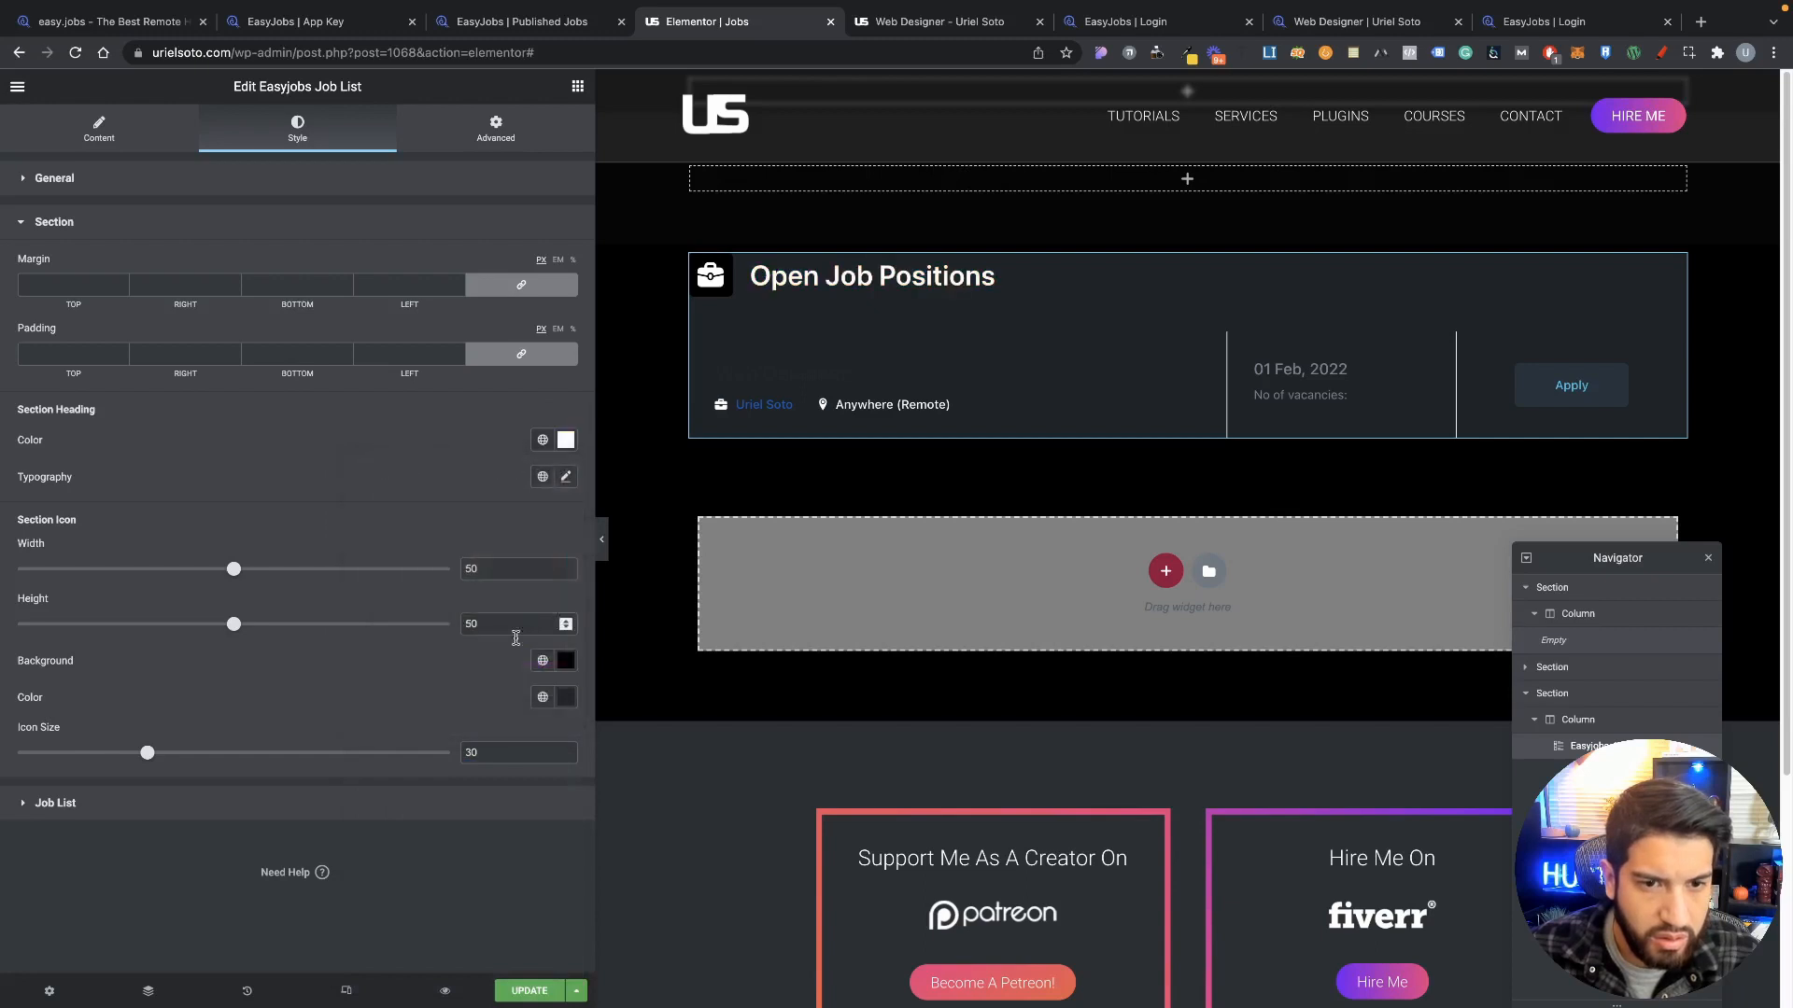
Step: Give the section icon a purple global background and a white briefcase icon
left_click(565, 698)
left_click_drag(477, 813, 376, 803)
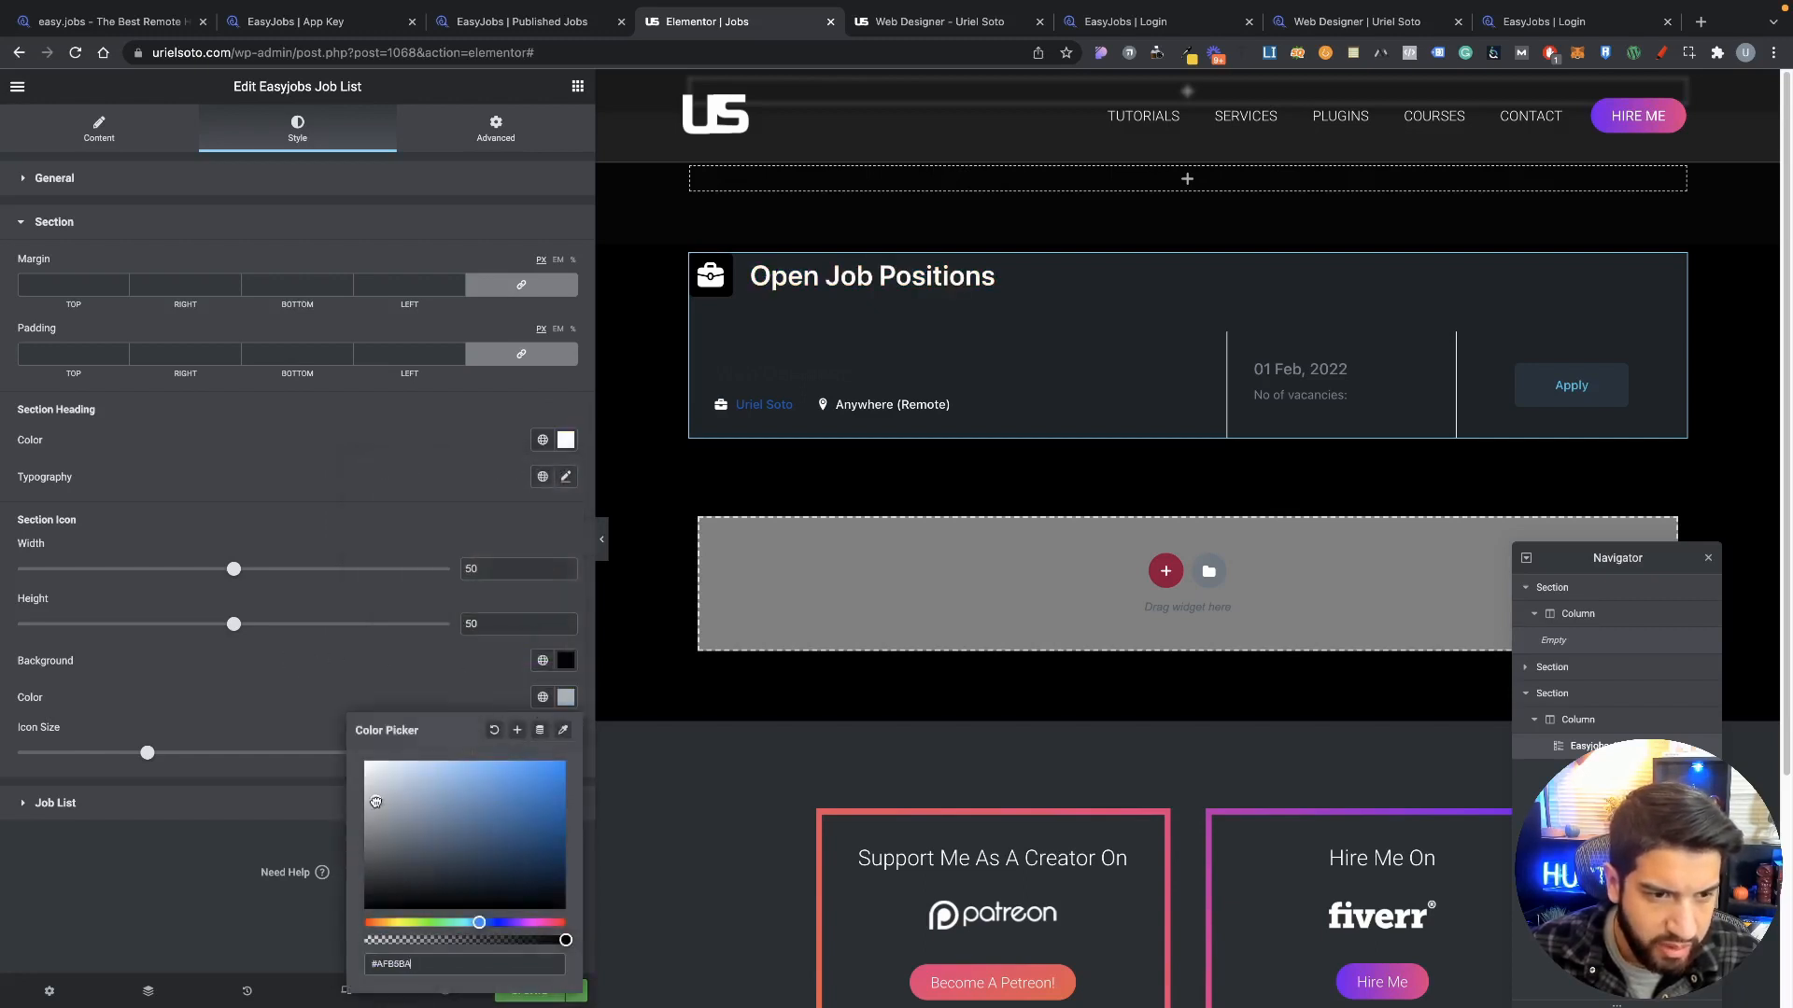
left_click(384, 683)
left_click(542, 697)
left_click(566, 698)
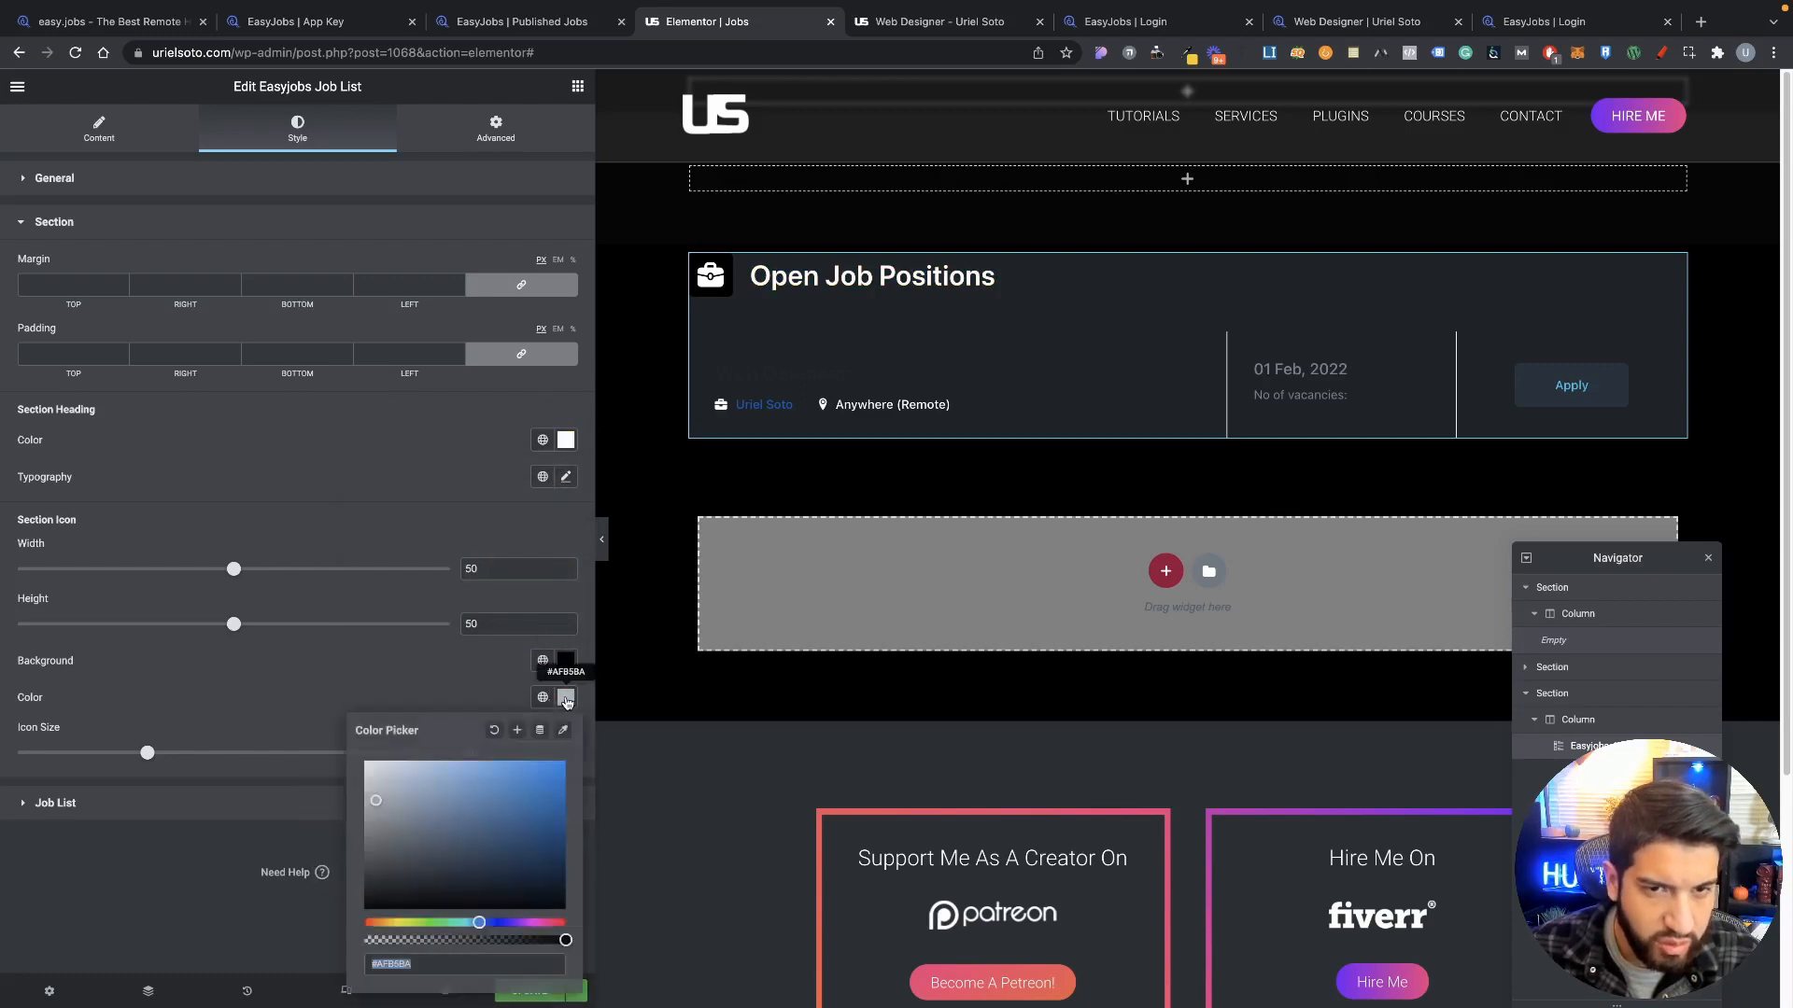
left_click(566, 701)
left_click(542, 698)
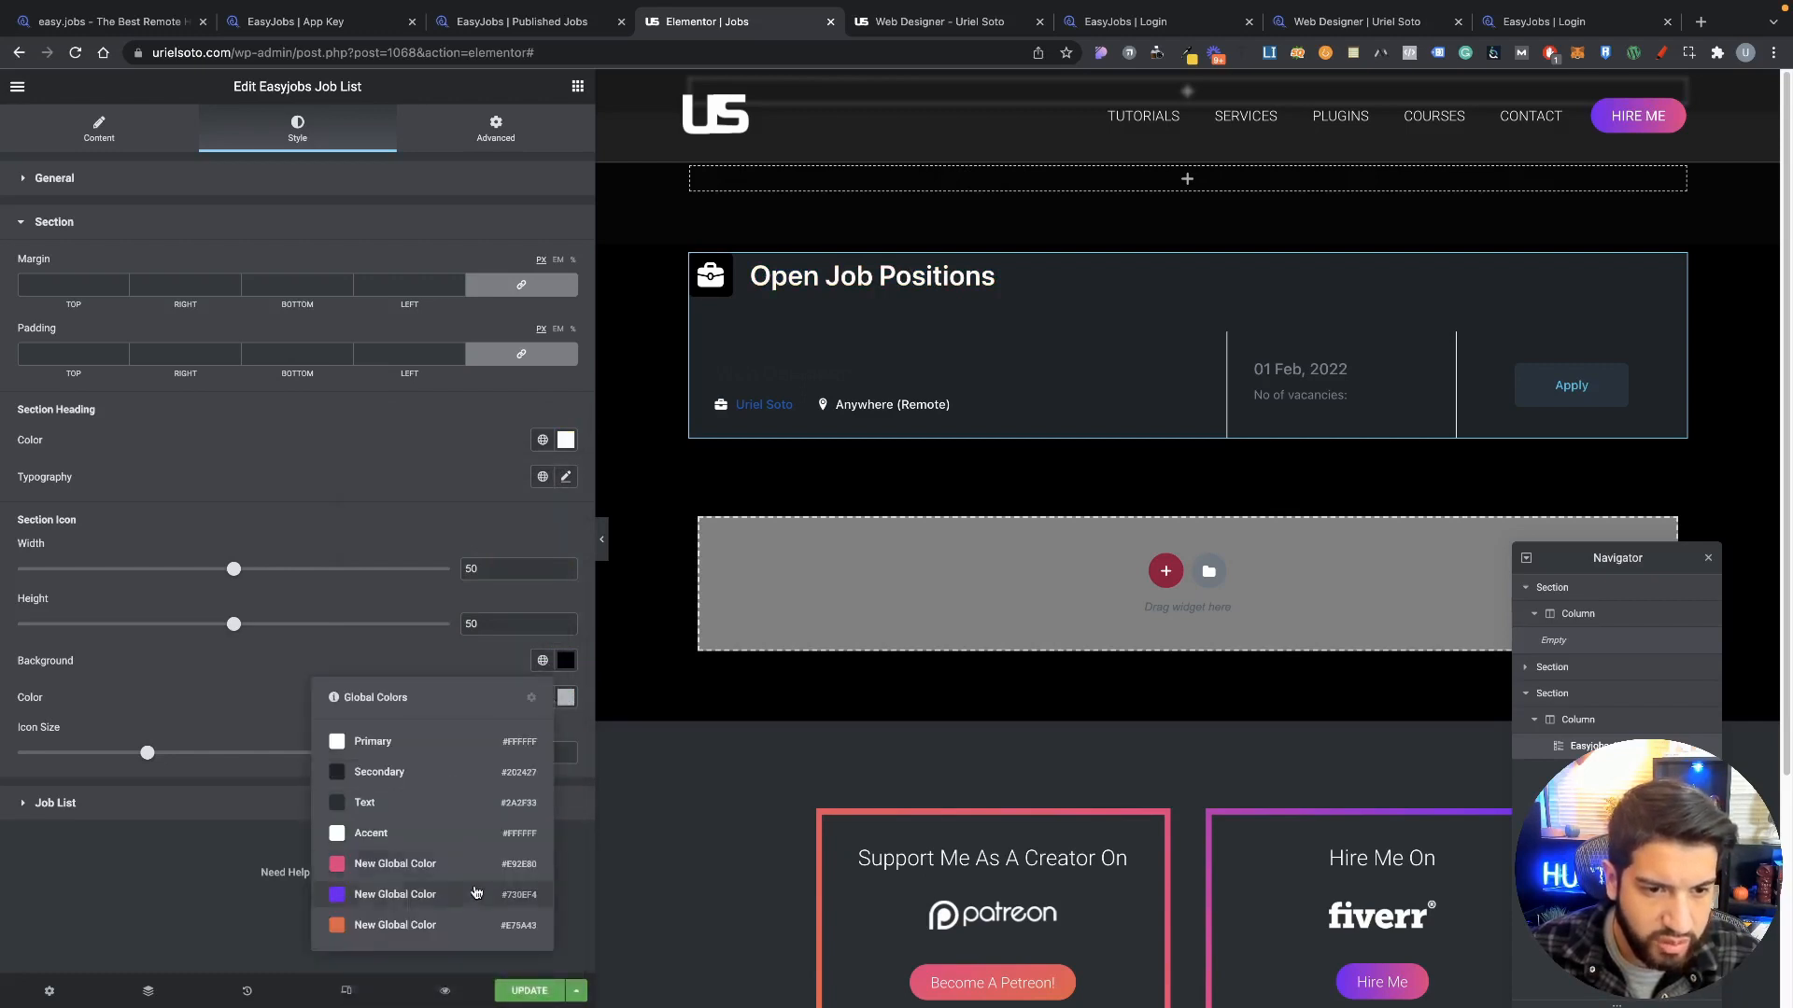
left_click(442, 897)
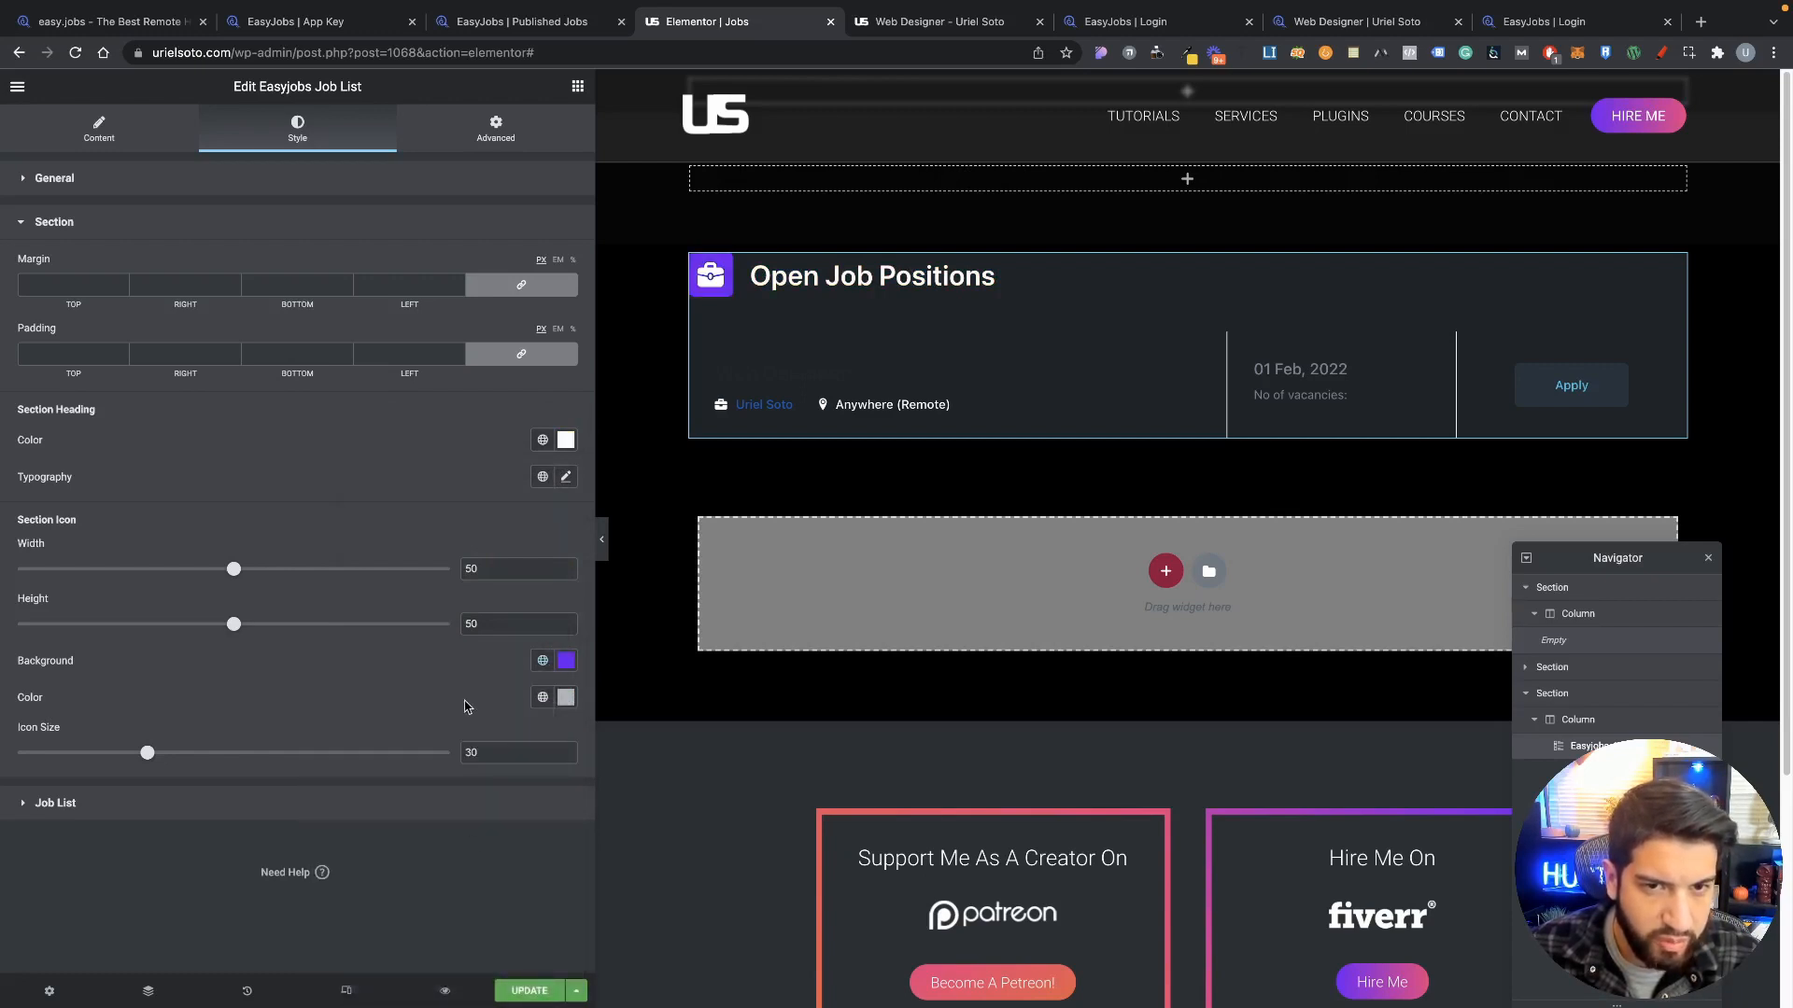
left_click(564, 704)
left_click(334, 686)
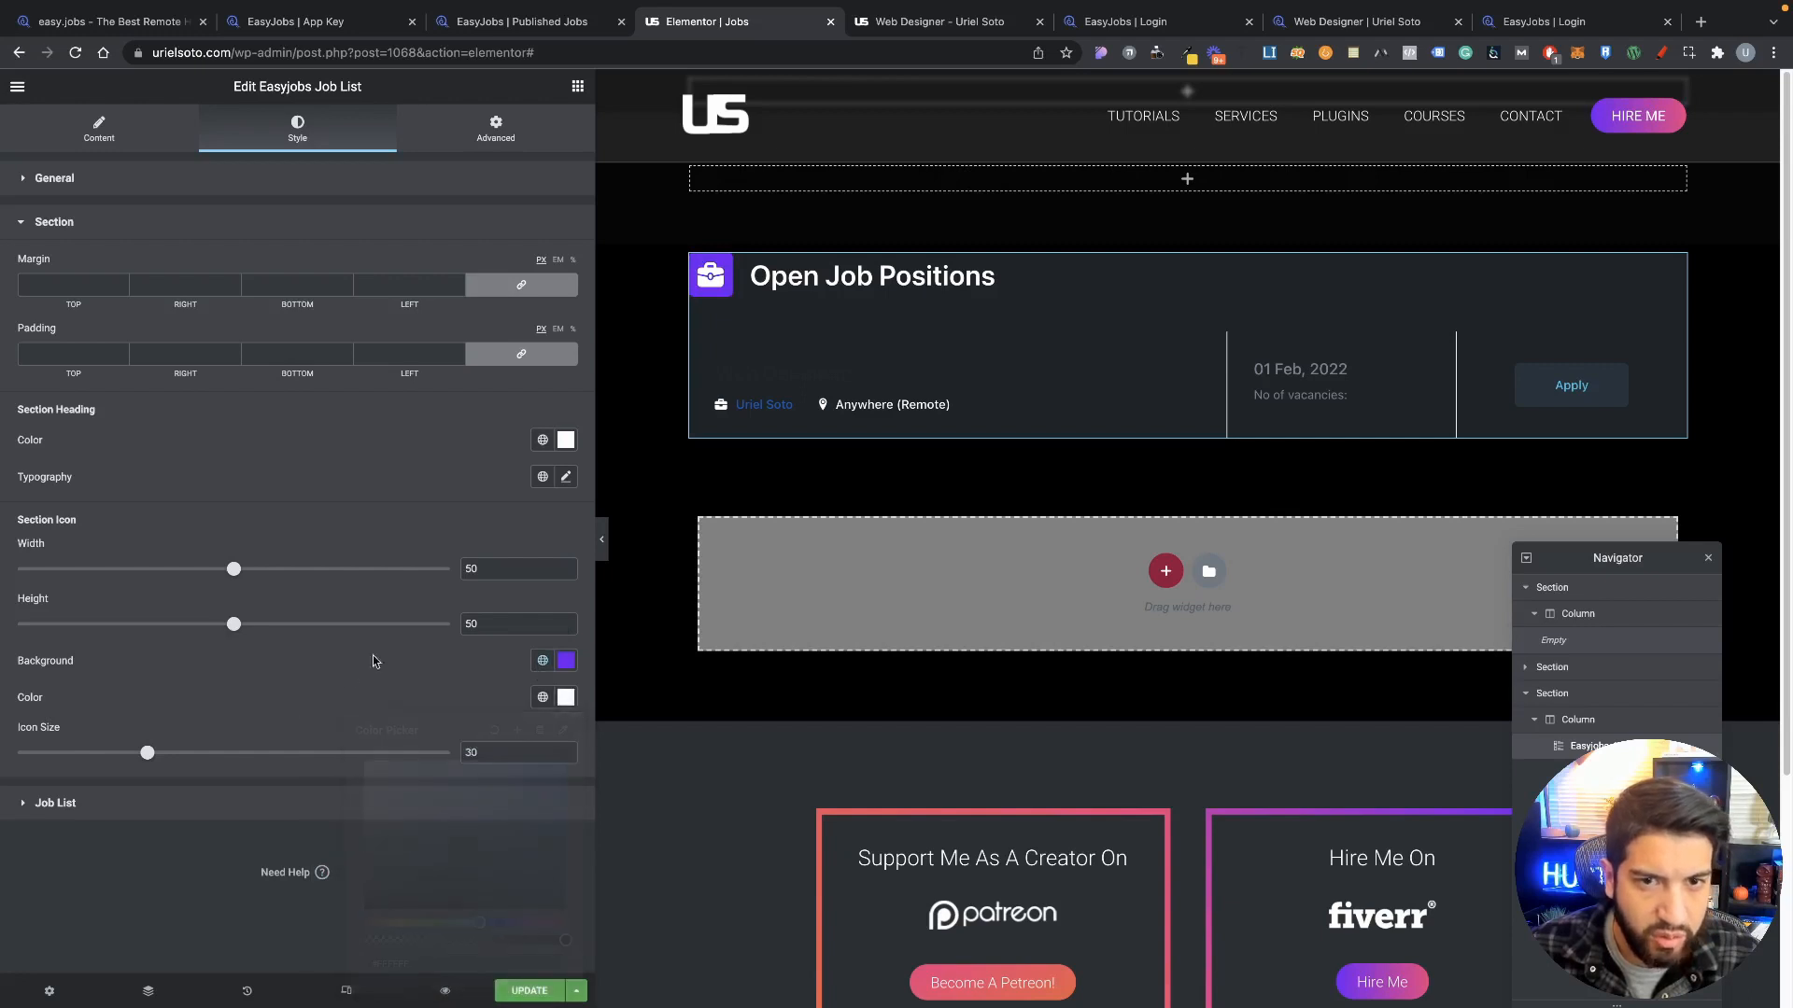
left_click(233, 791)
scroll(360, 628, "down", 2)
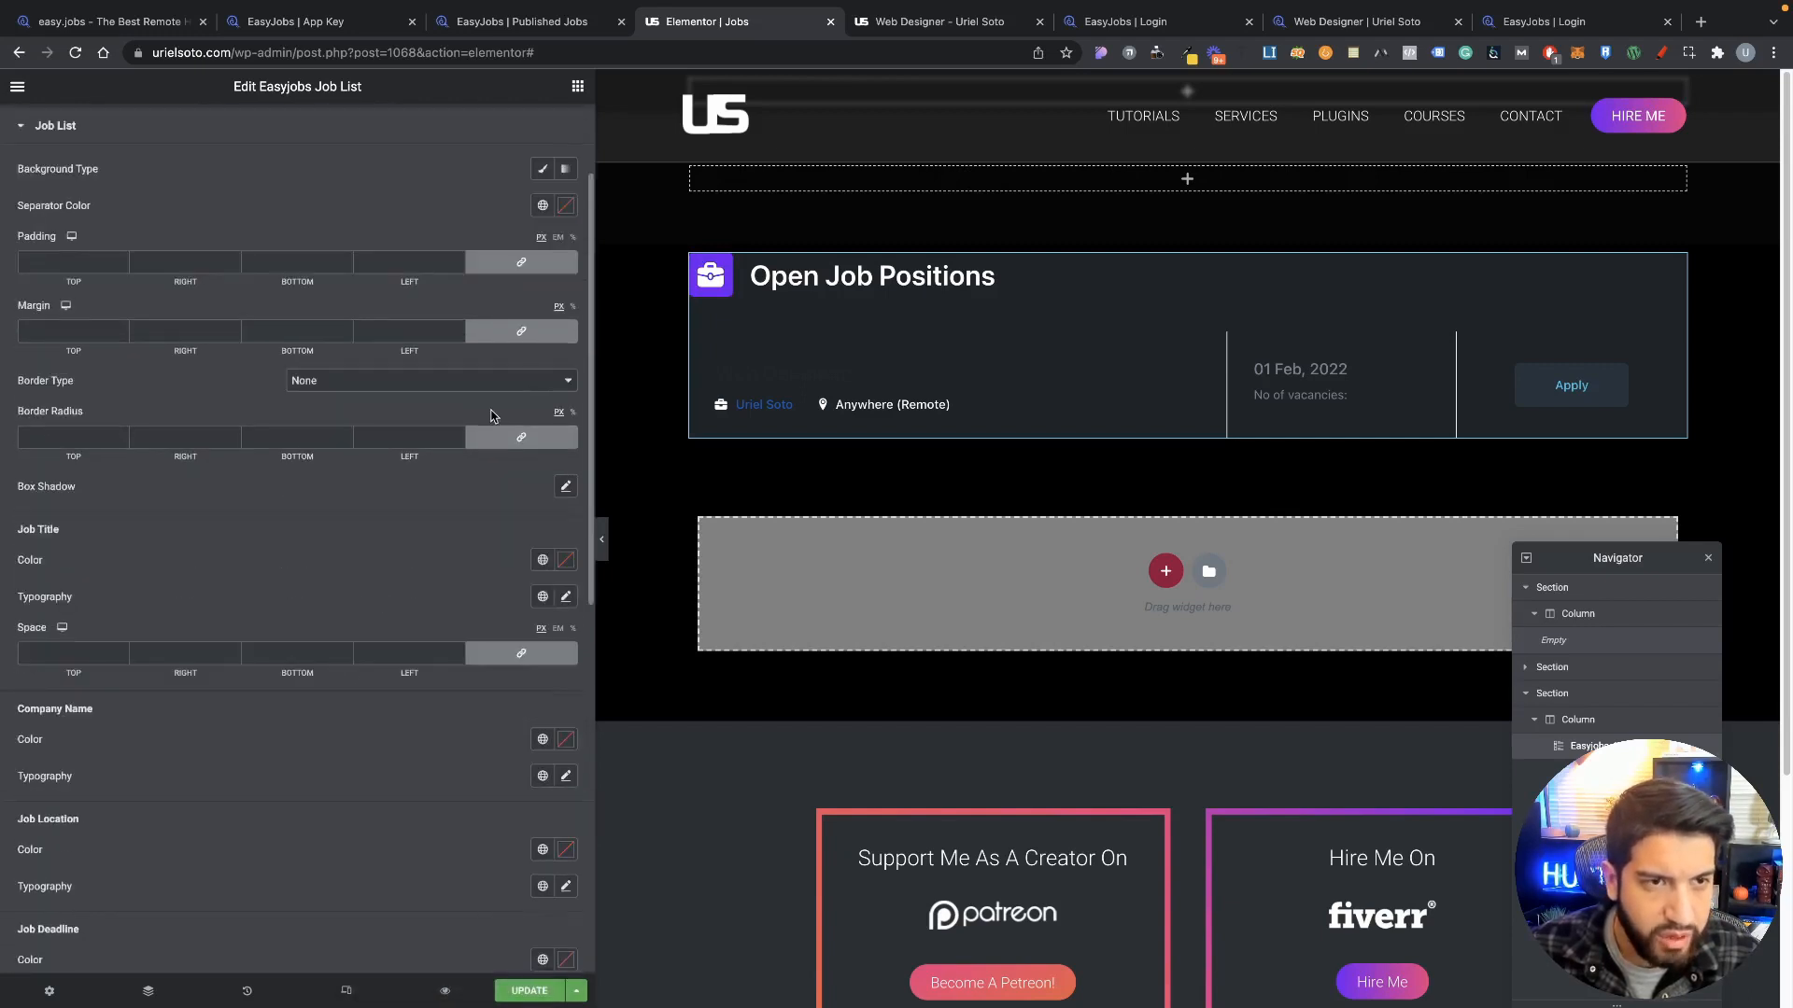
Step: Make the Web Designer job title and company name text white
scroll(320, 367, "up", 2)
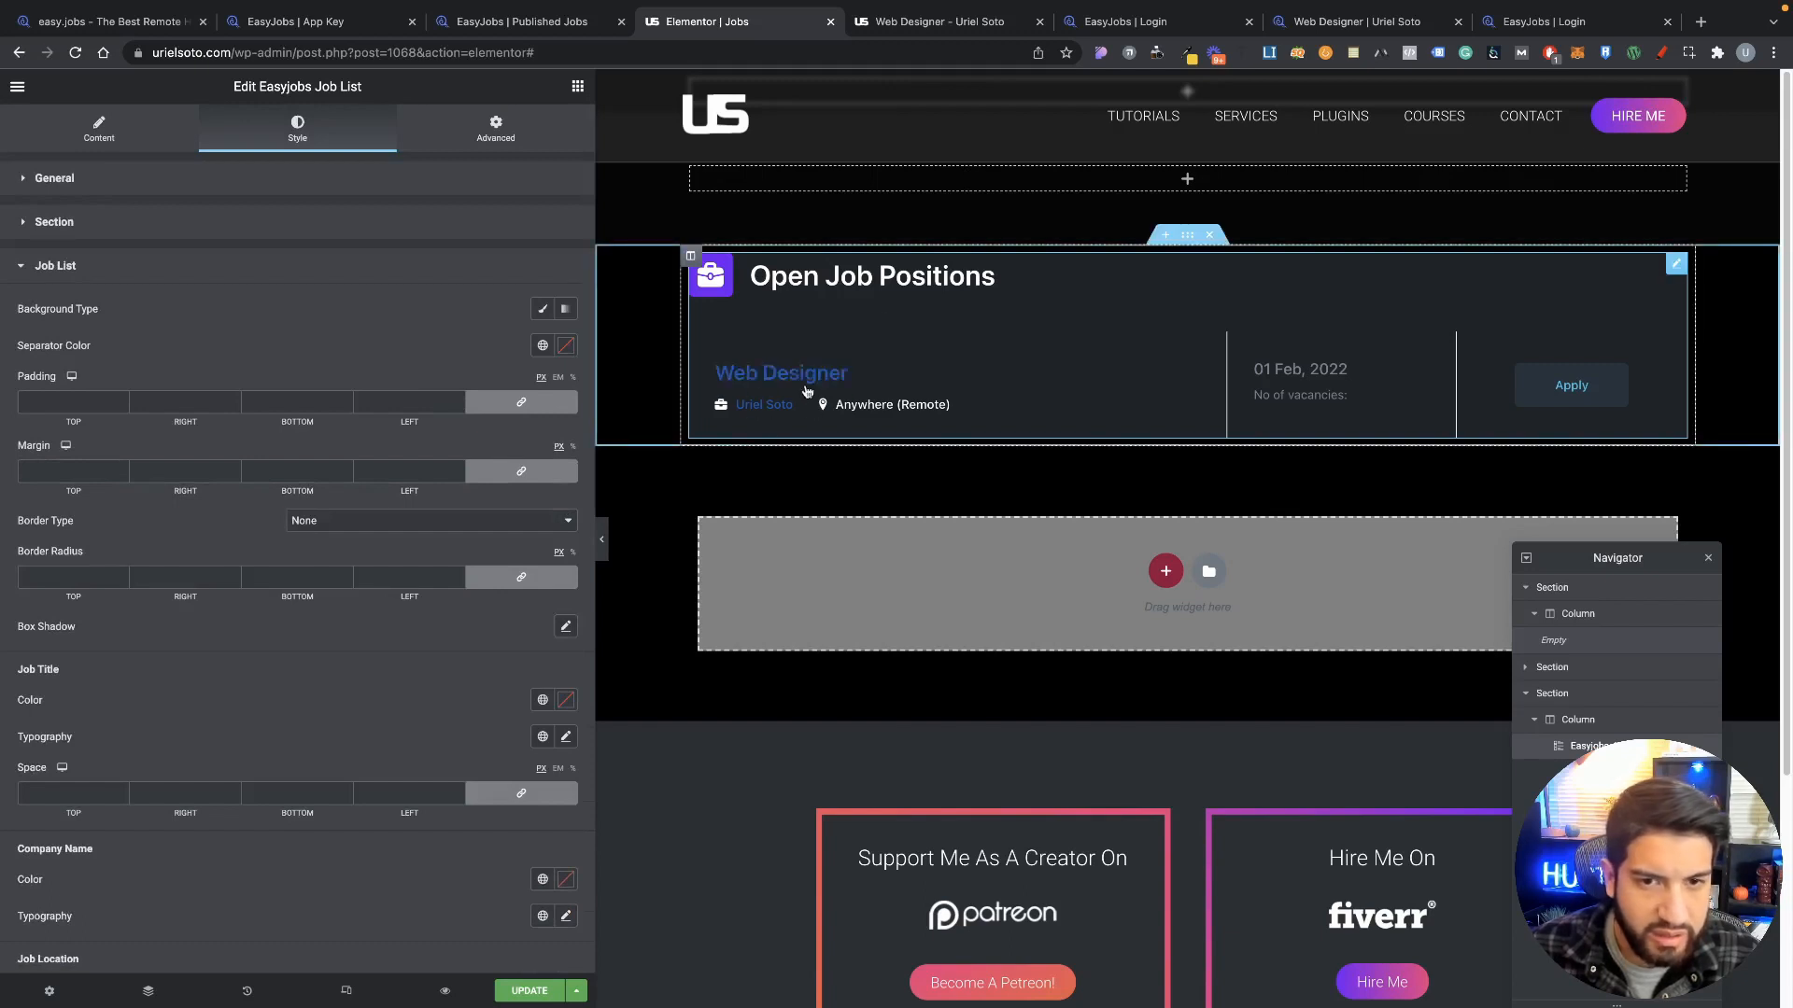
left_click(566, 346)
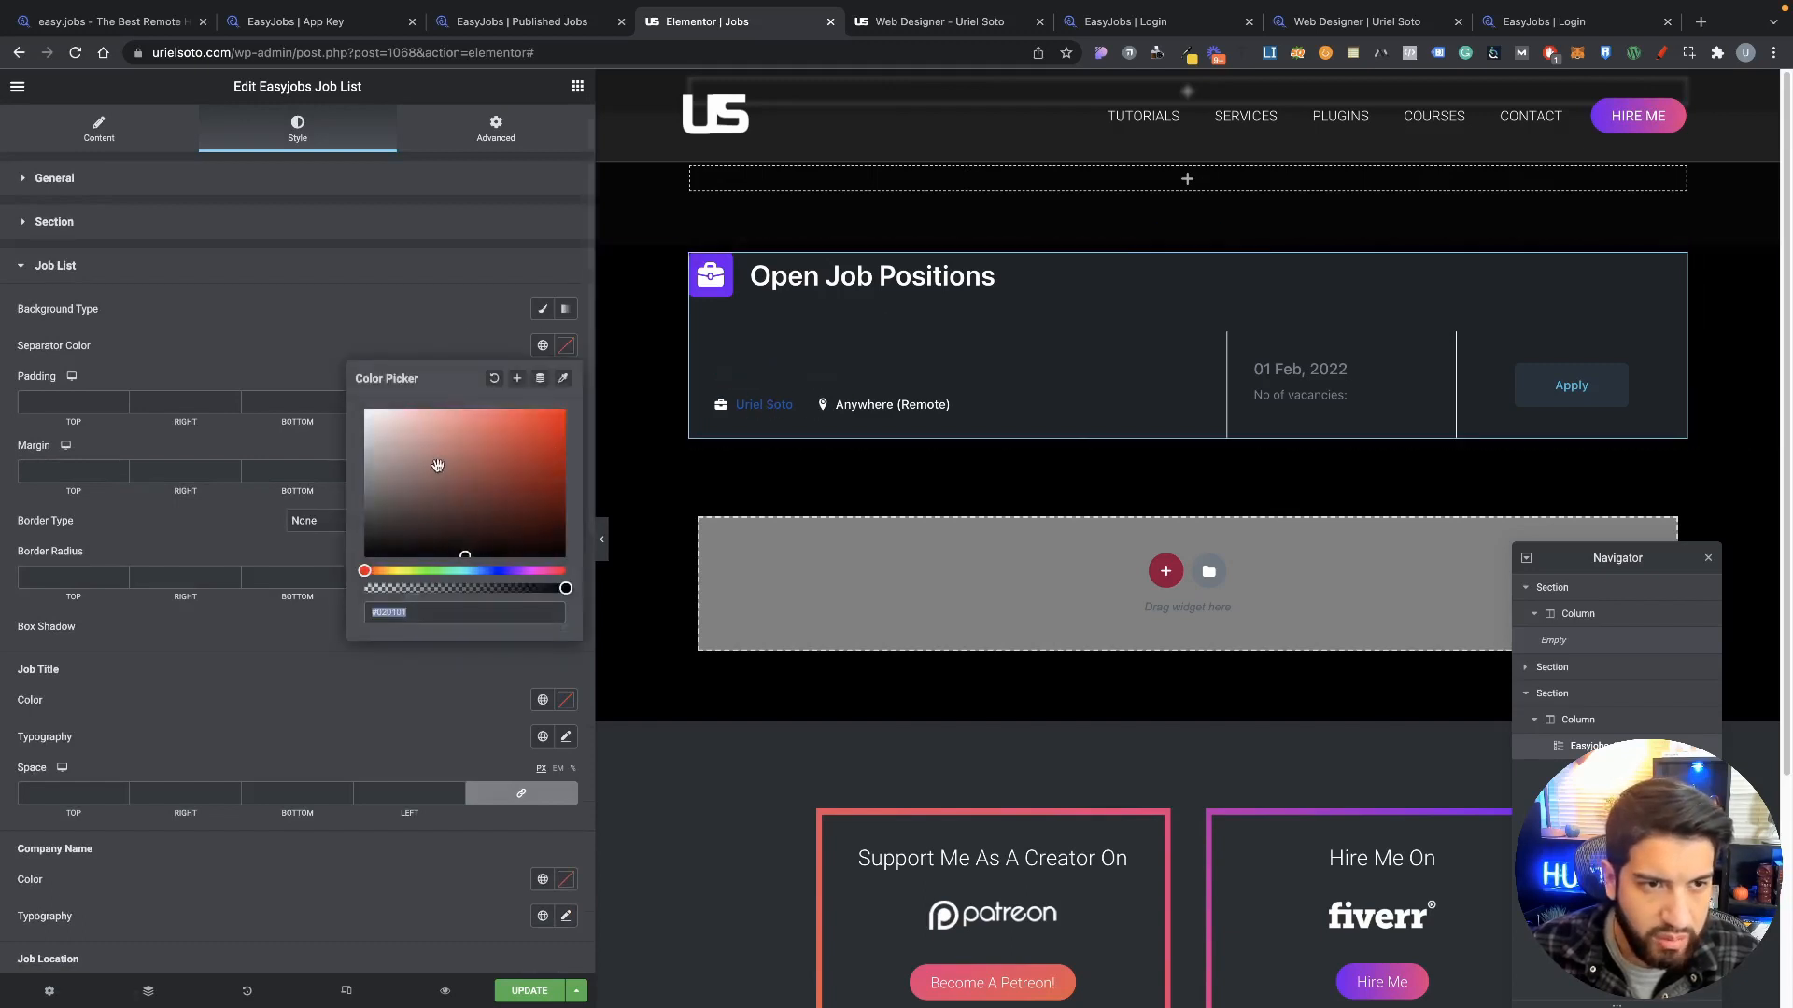
left_click(256, 328)
scroll(550, 486, "down", 3)
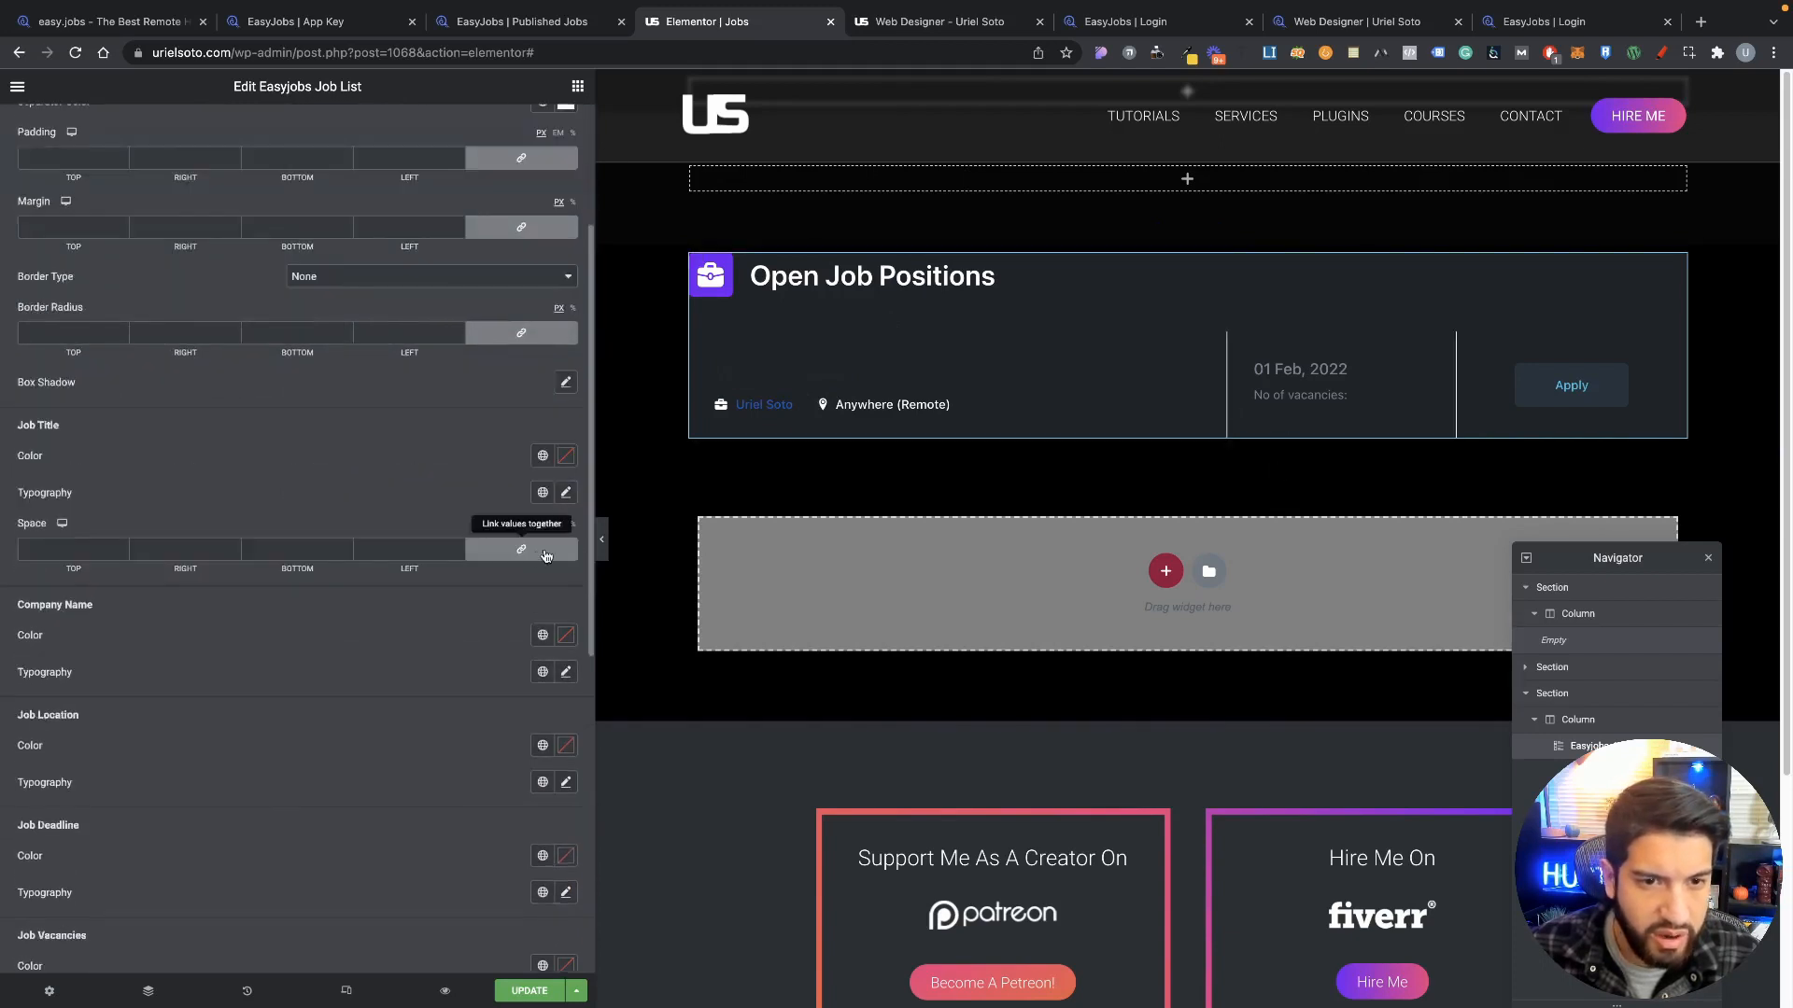
left_click(566, 456)
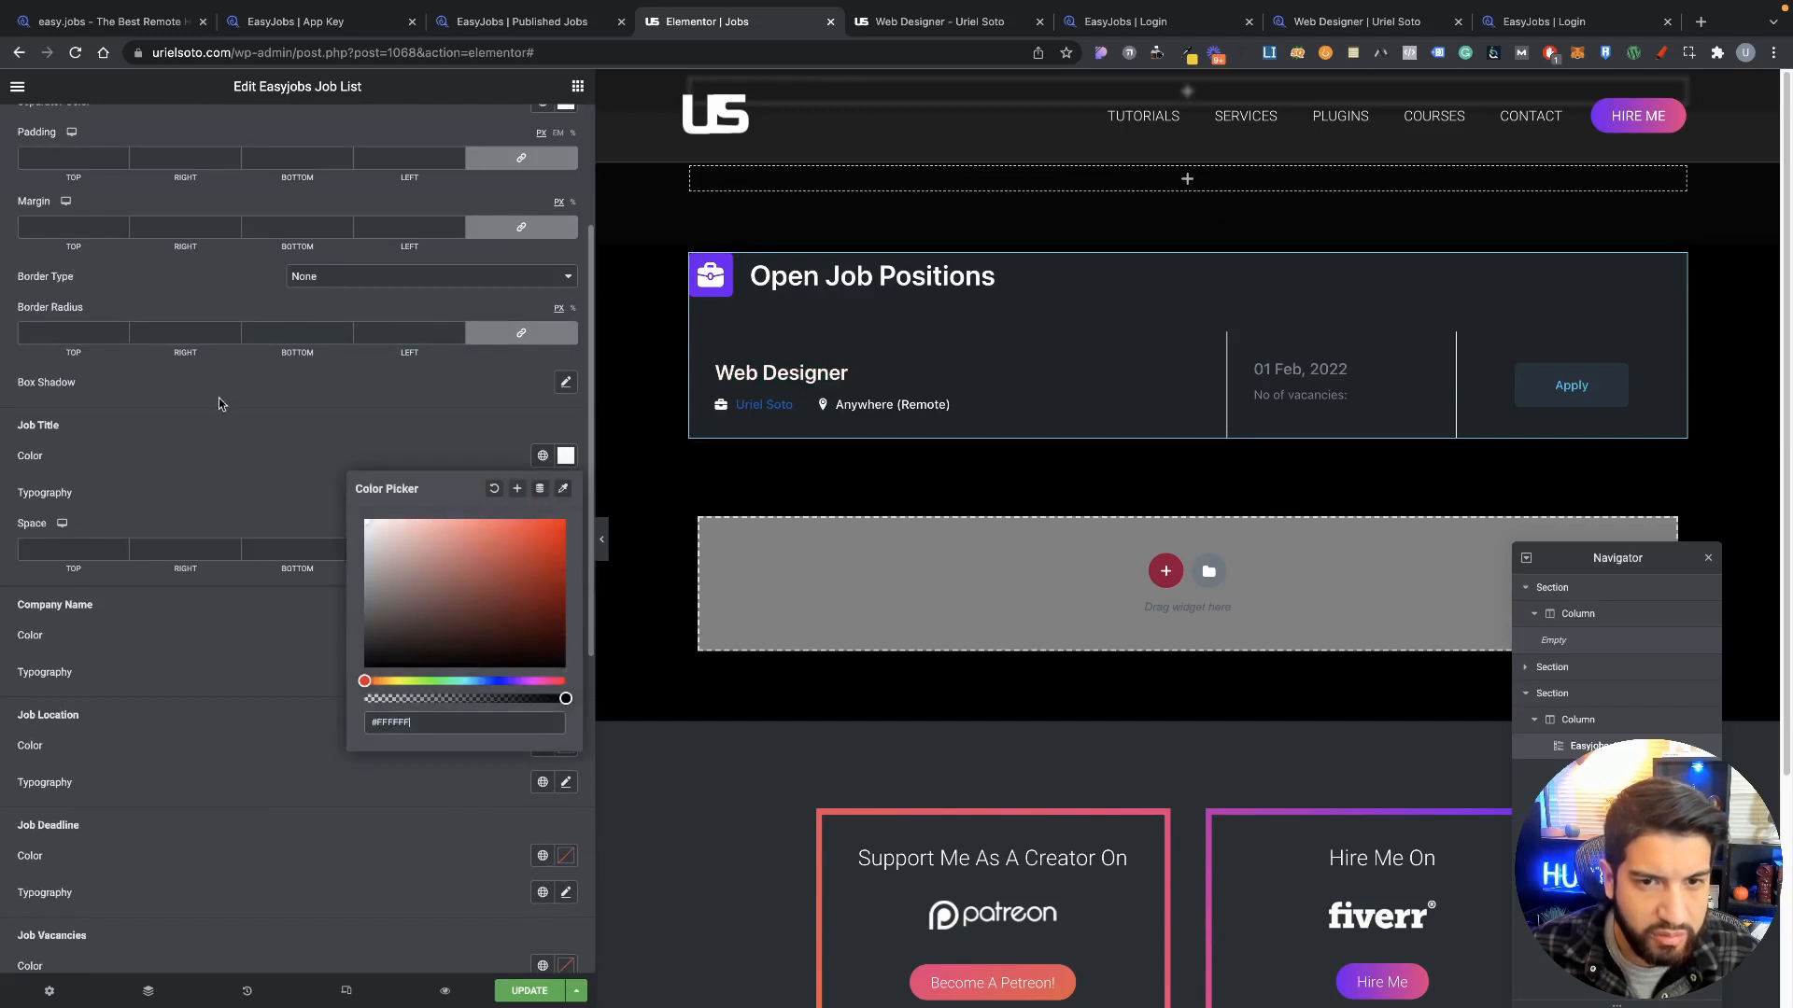
left_click(388, 468)
scroll(512, 579, "down", 3)
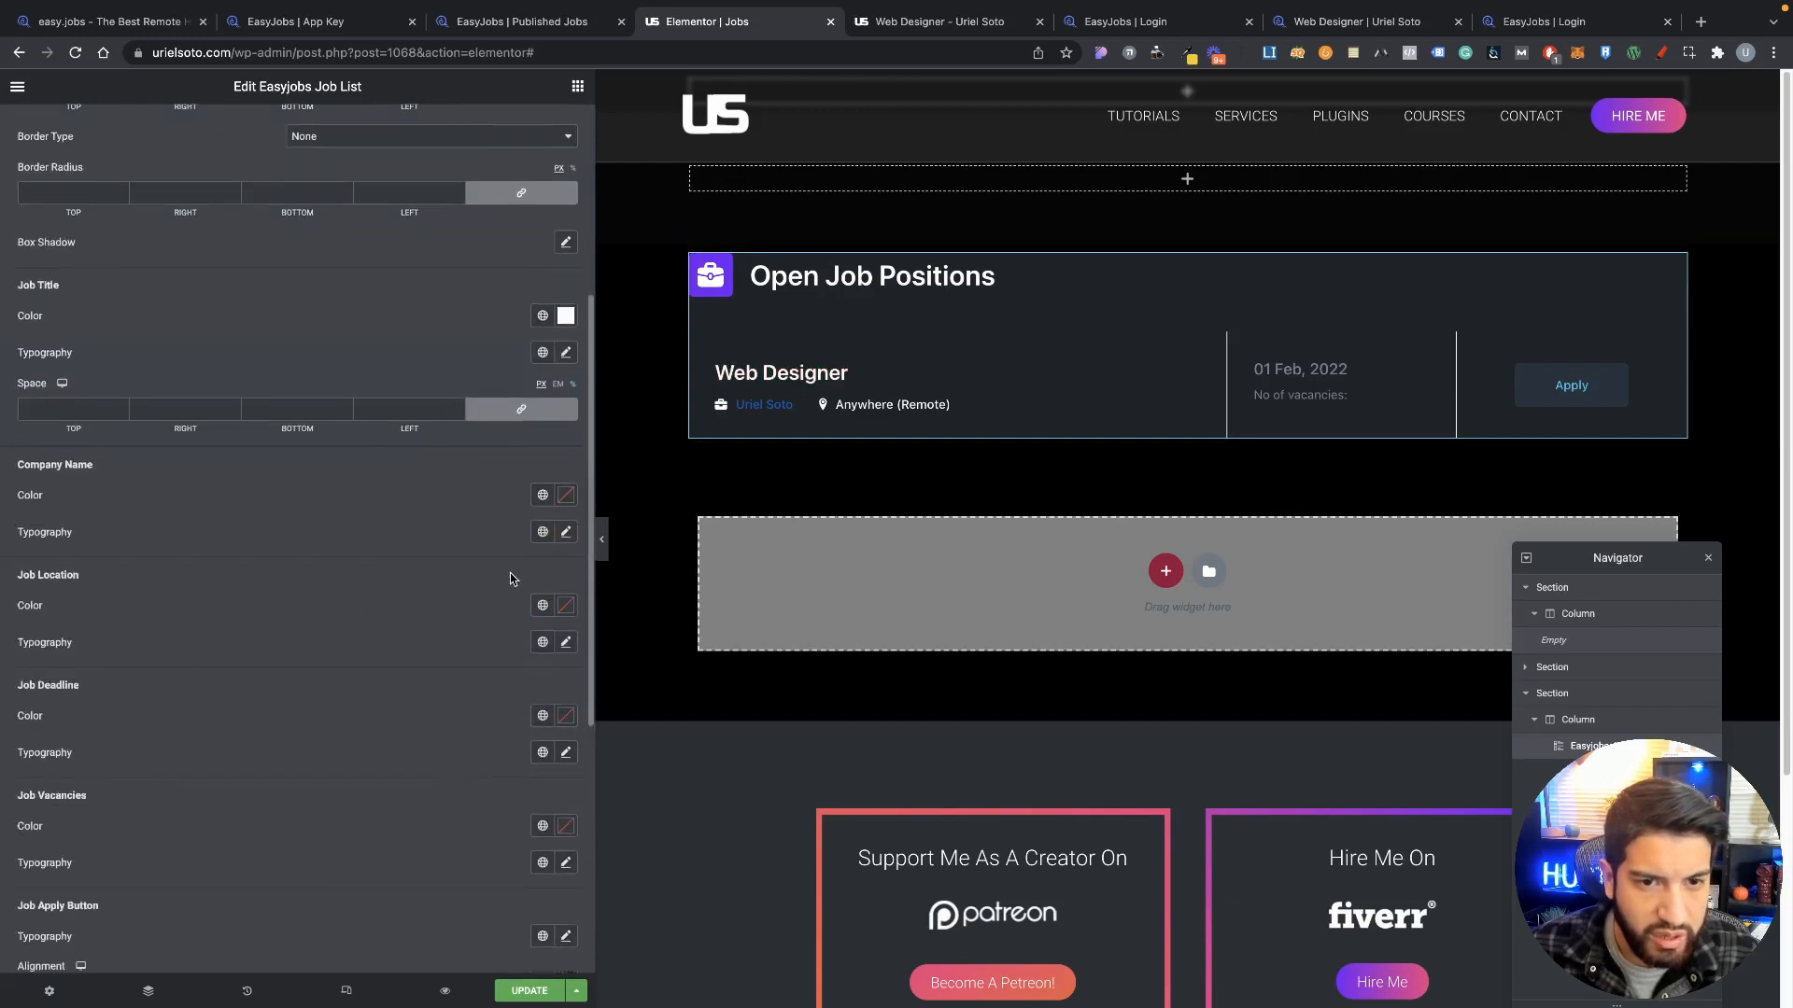
left_click(566, 495)
left_click(367, 558)
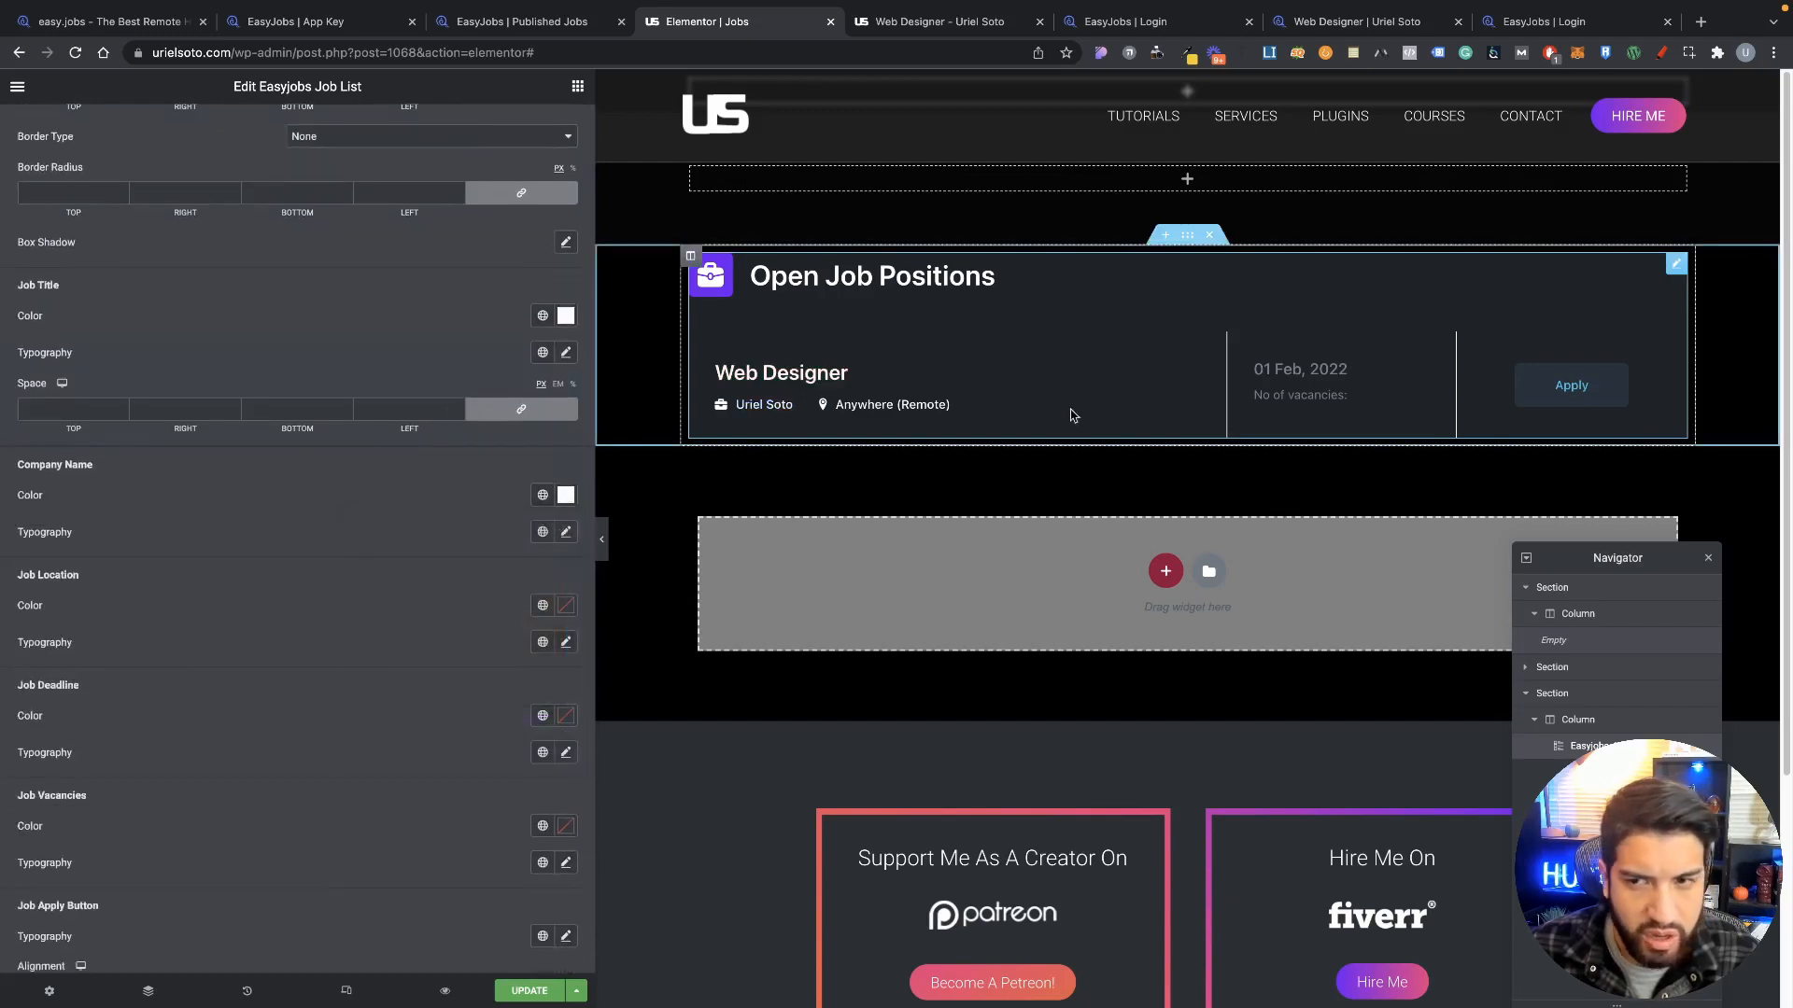
Step: Set the Apply button background to the white global colour and its text to purple
scroll(289, 565, "down", 3)
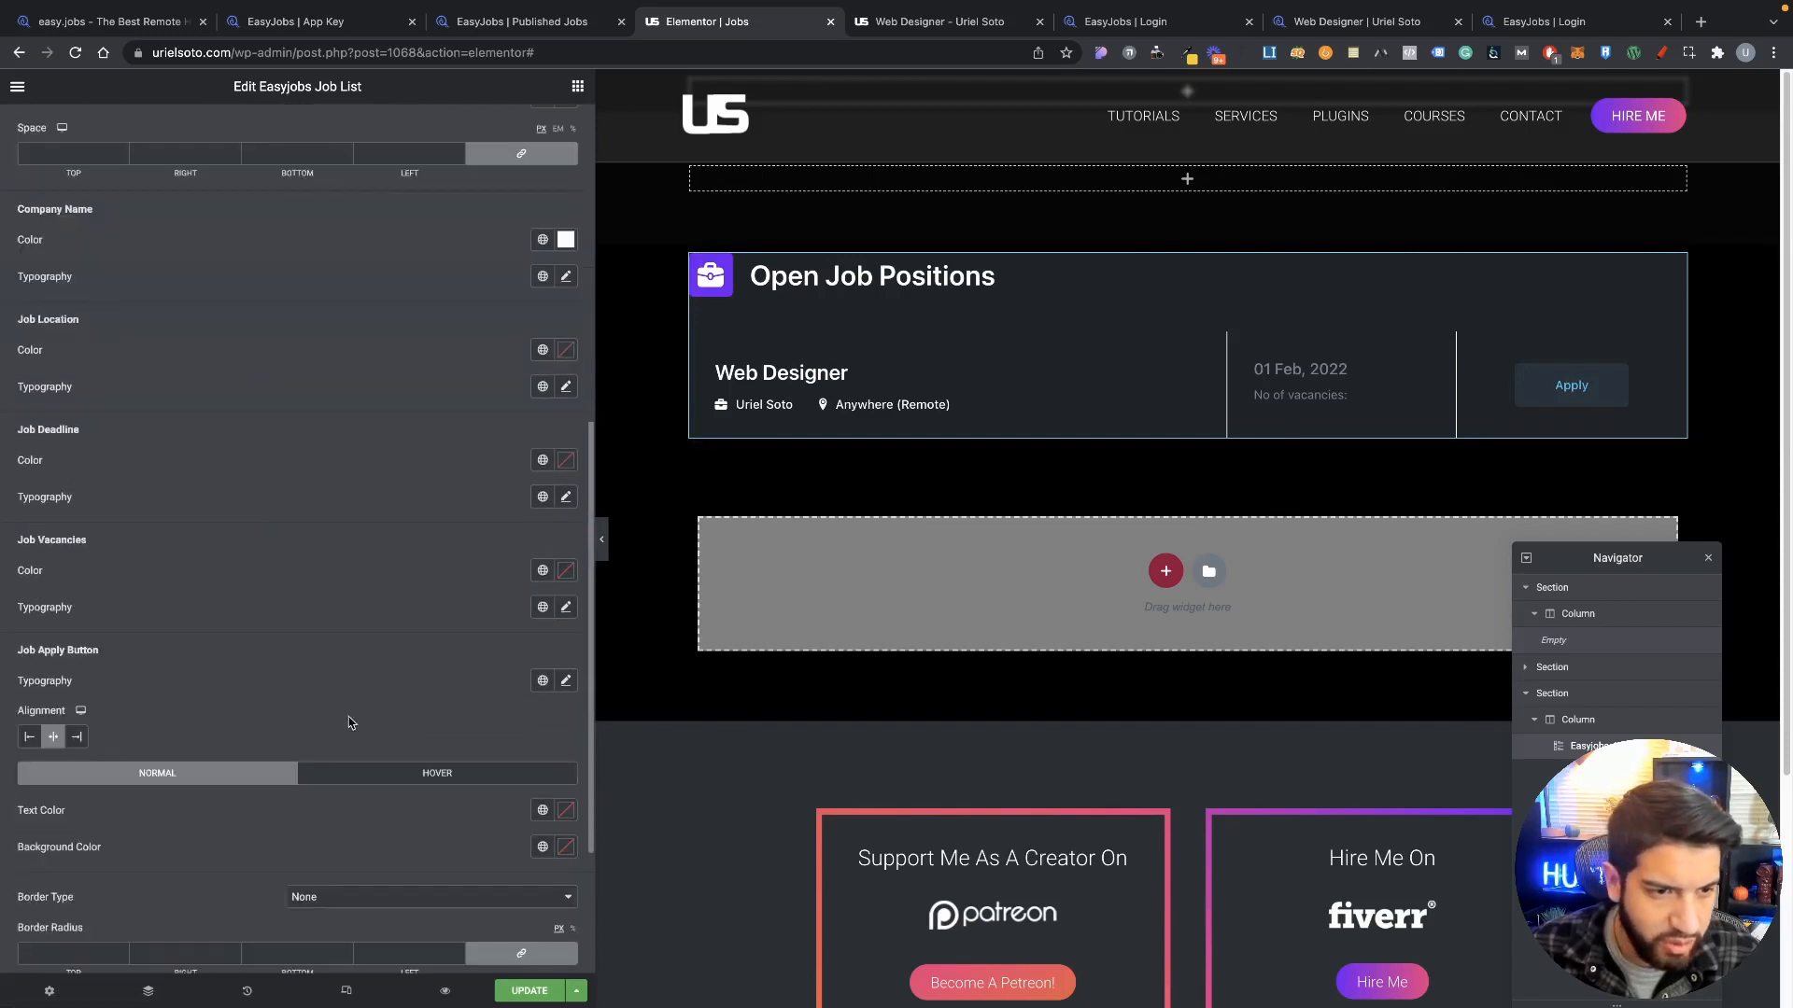
scroll(349, 722, "down", 5)
scroll(104, 564, "up", 2)
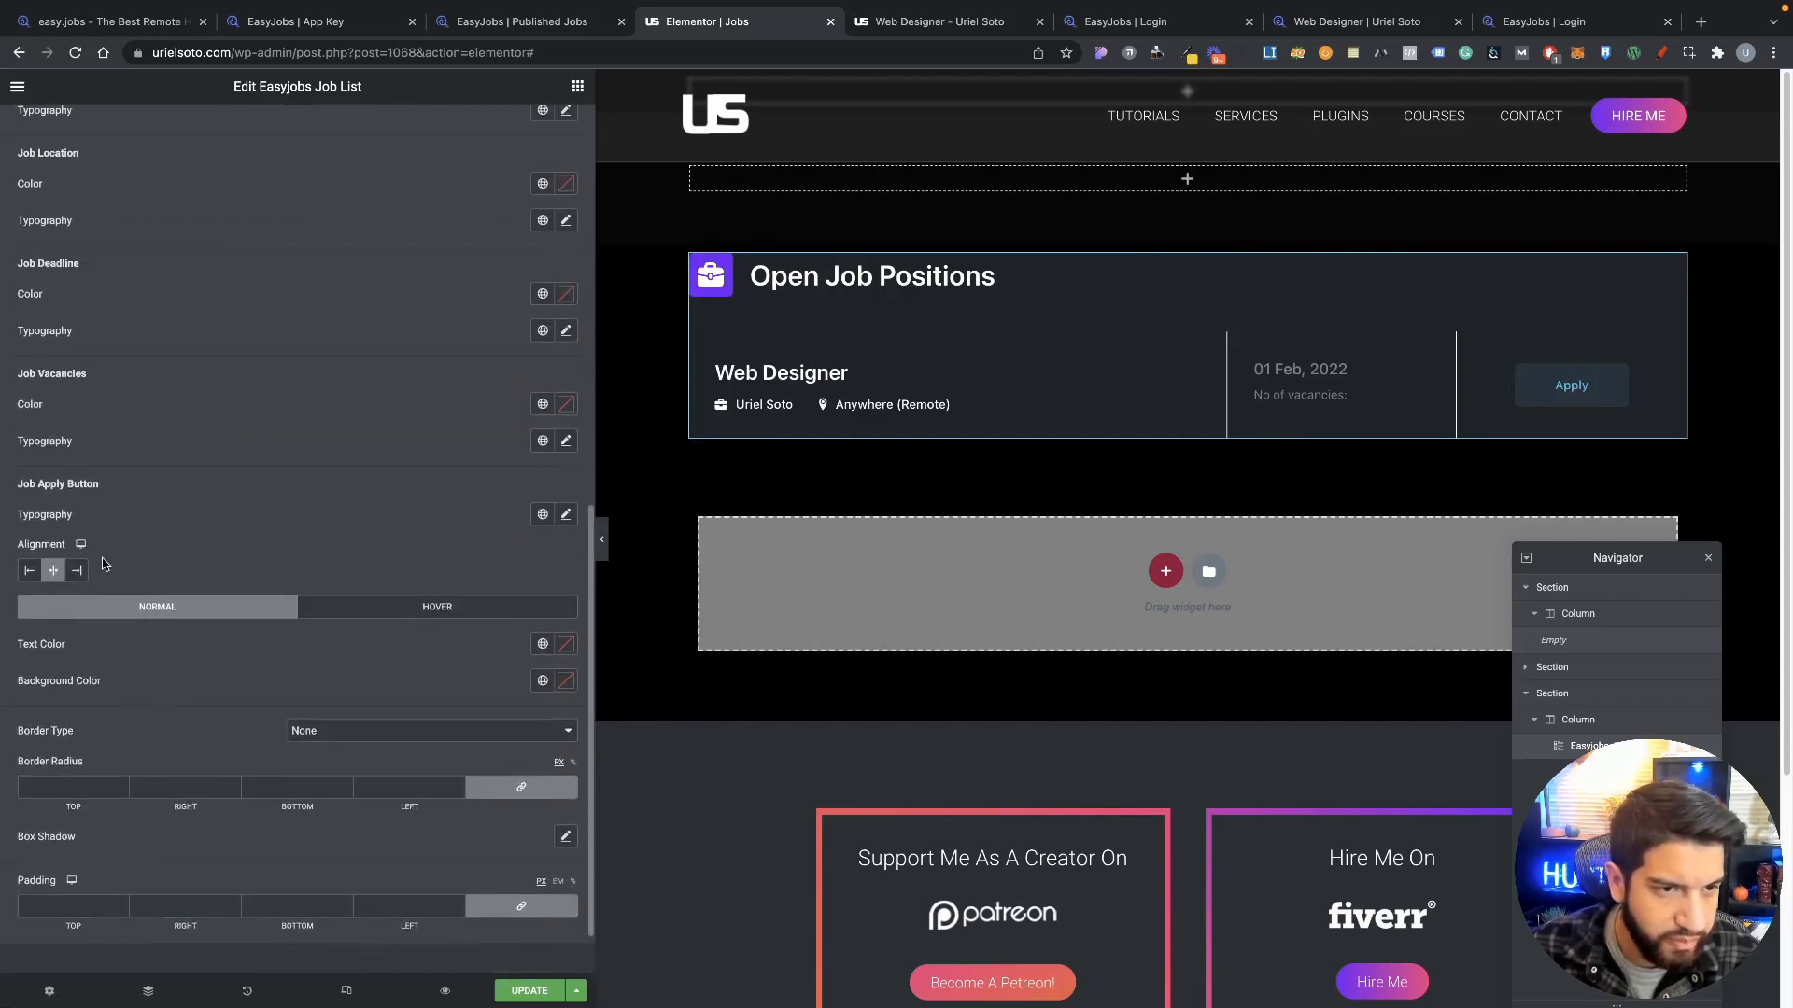
left_click(543, 690)
left_click(388, 769)
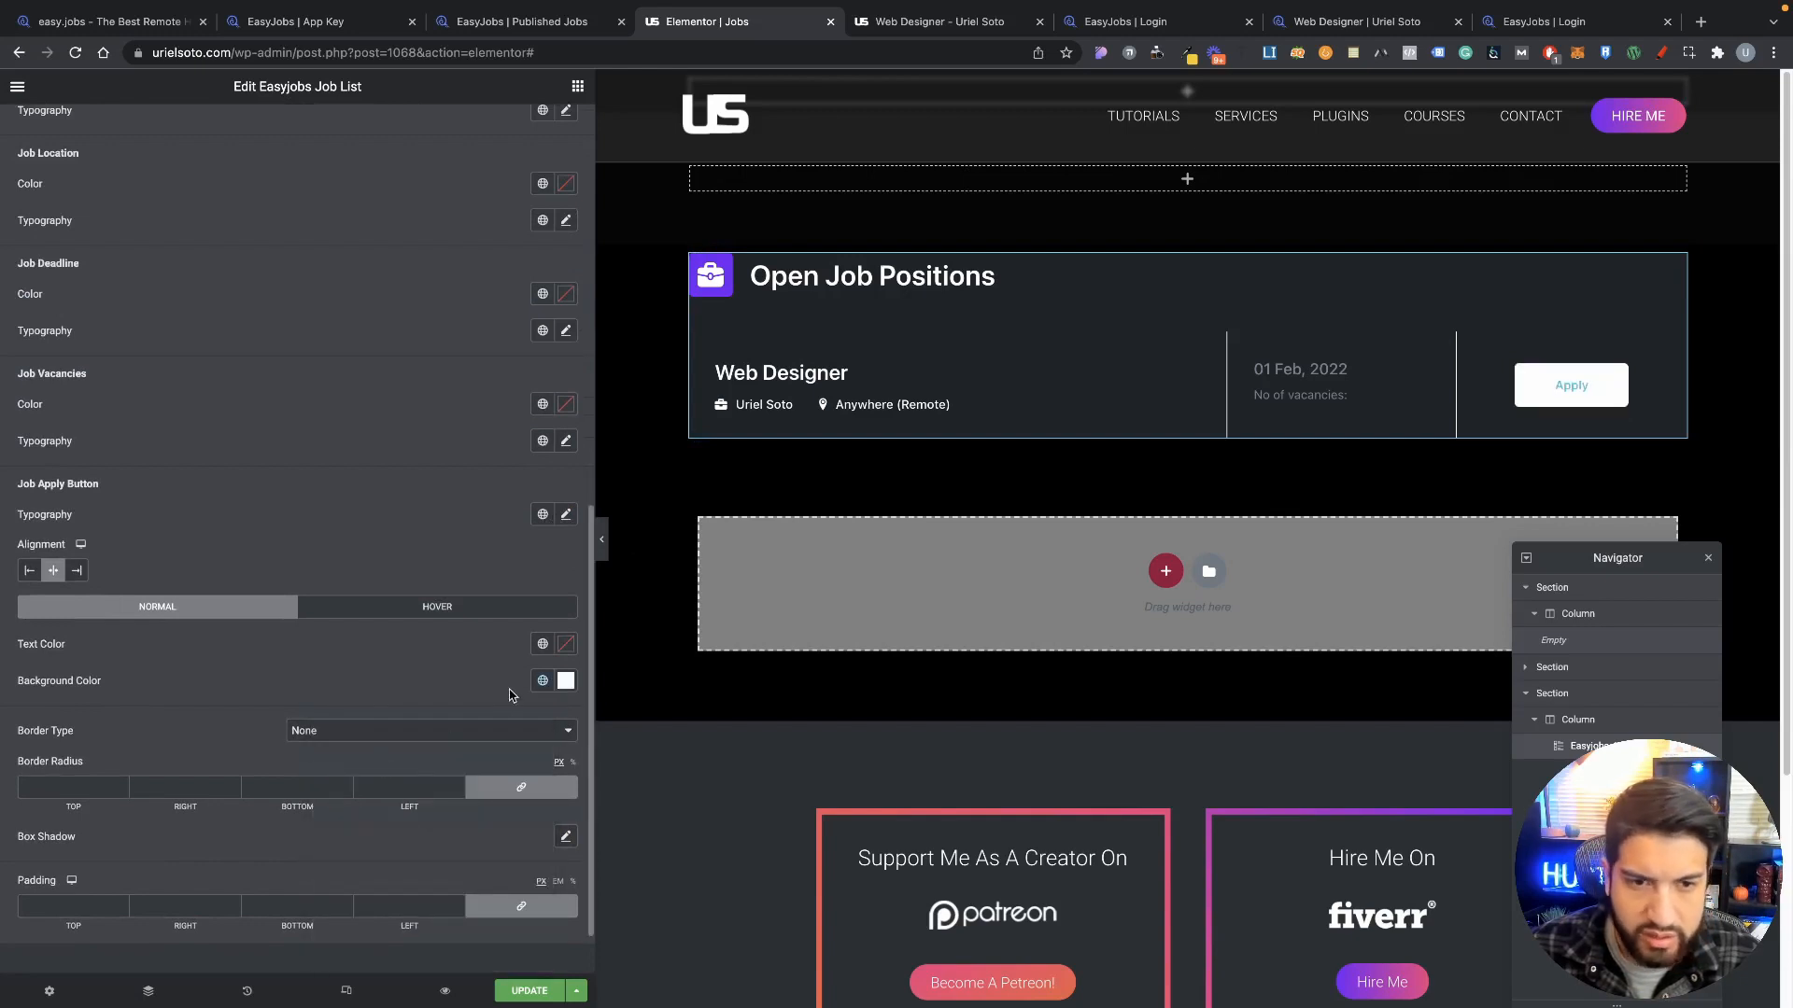
left_click(565, 651)
left_click(542, 644)
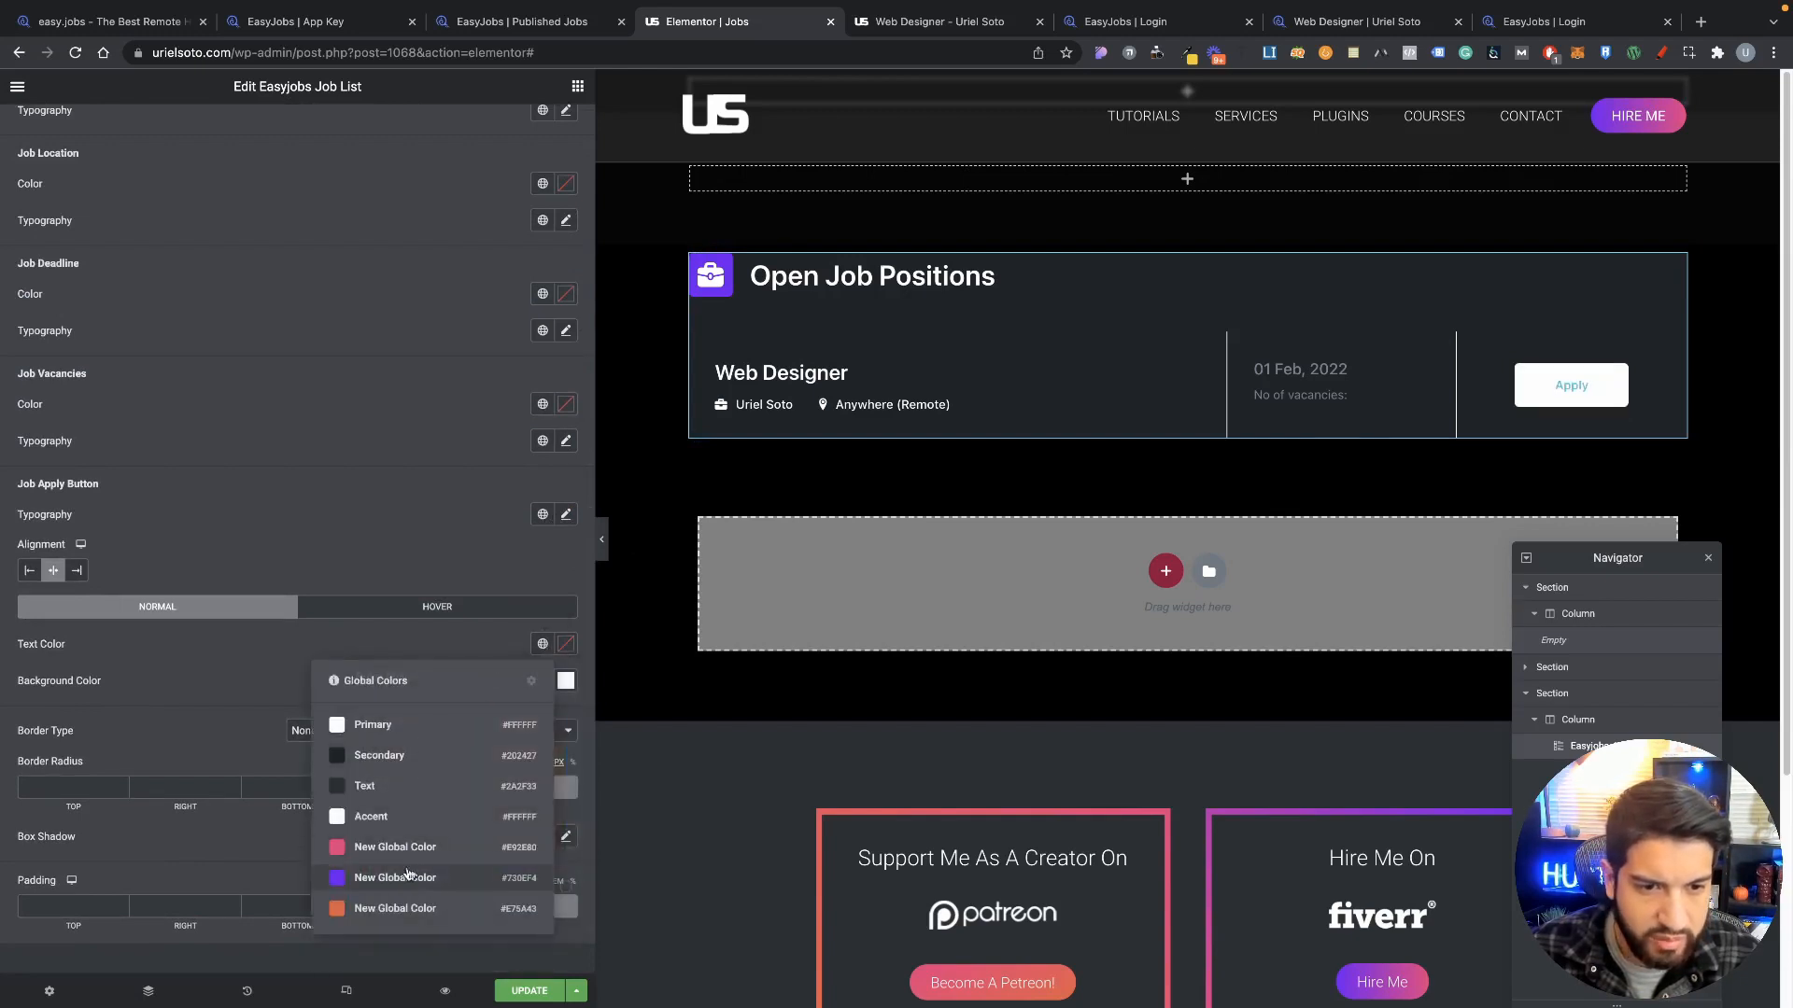
left_click(381, 821)
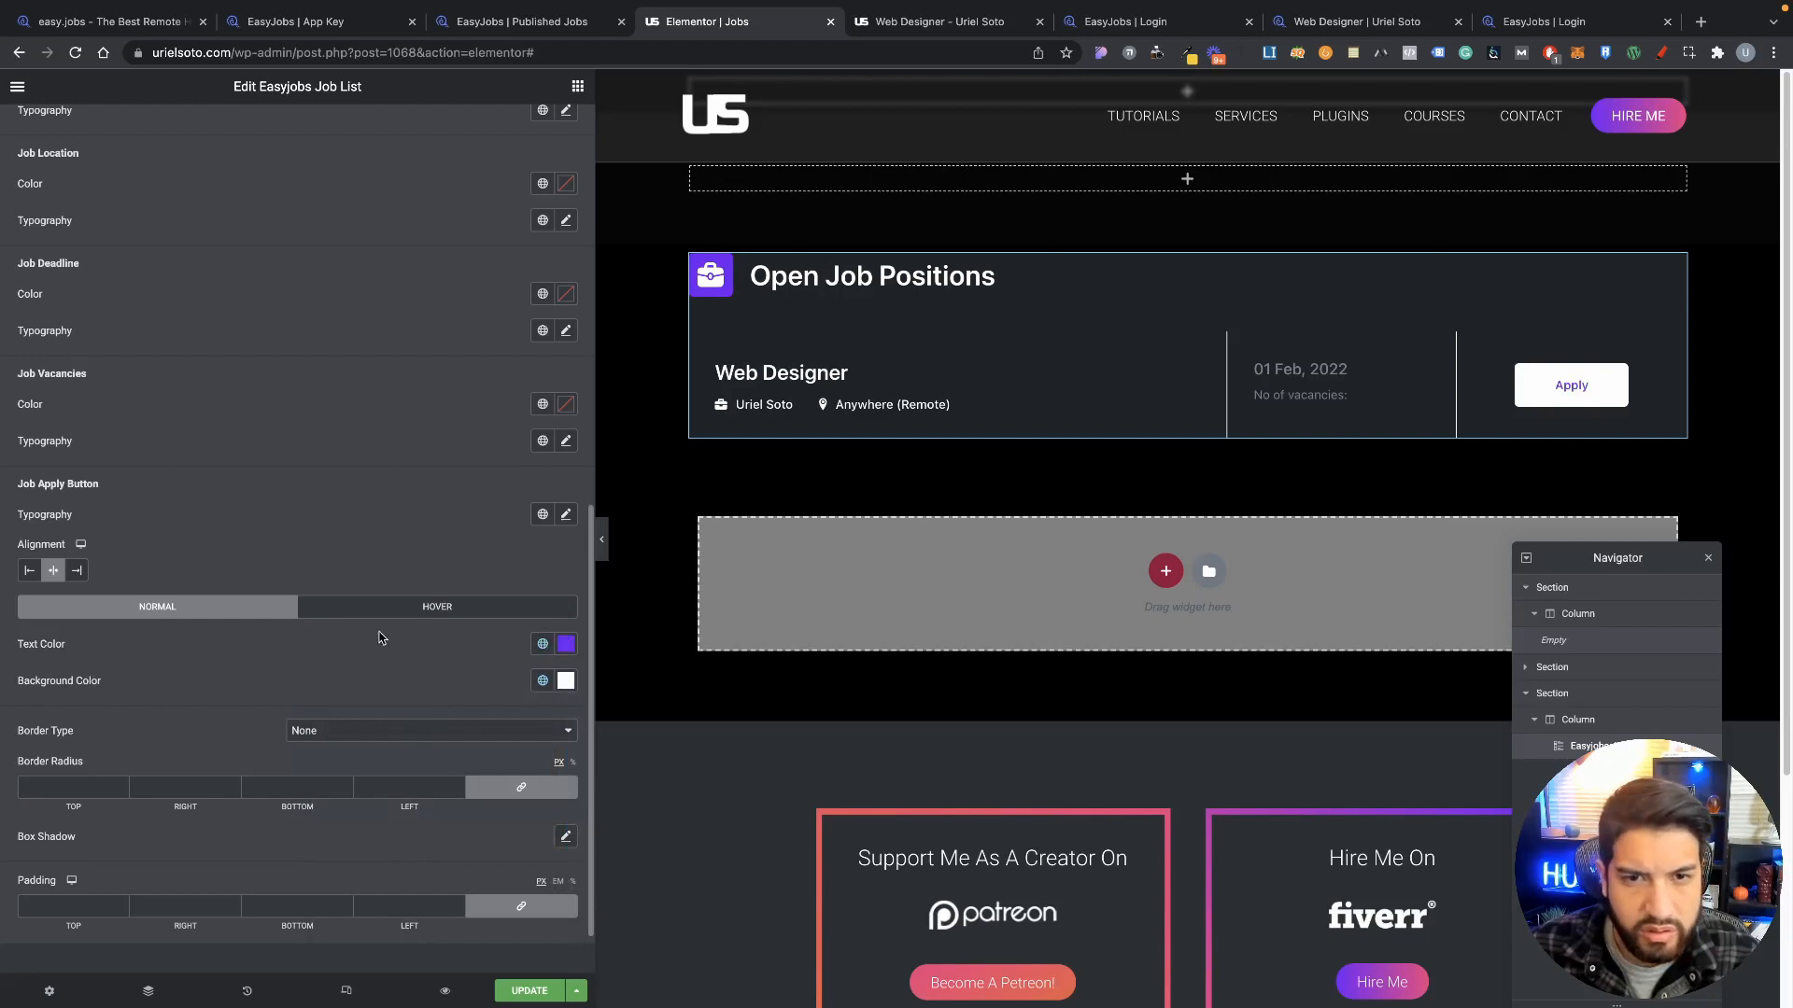
Step: Preview the page, then give the Apply button a border radius of 30
left_click(601, 541)
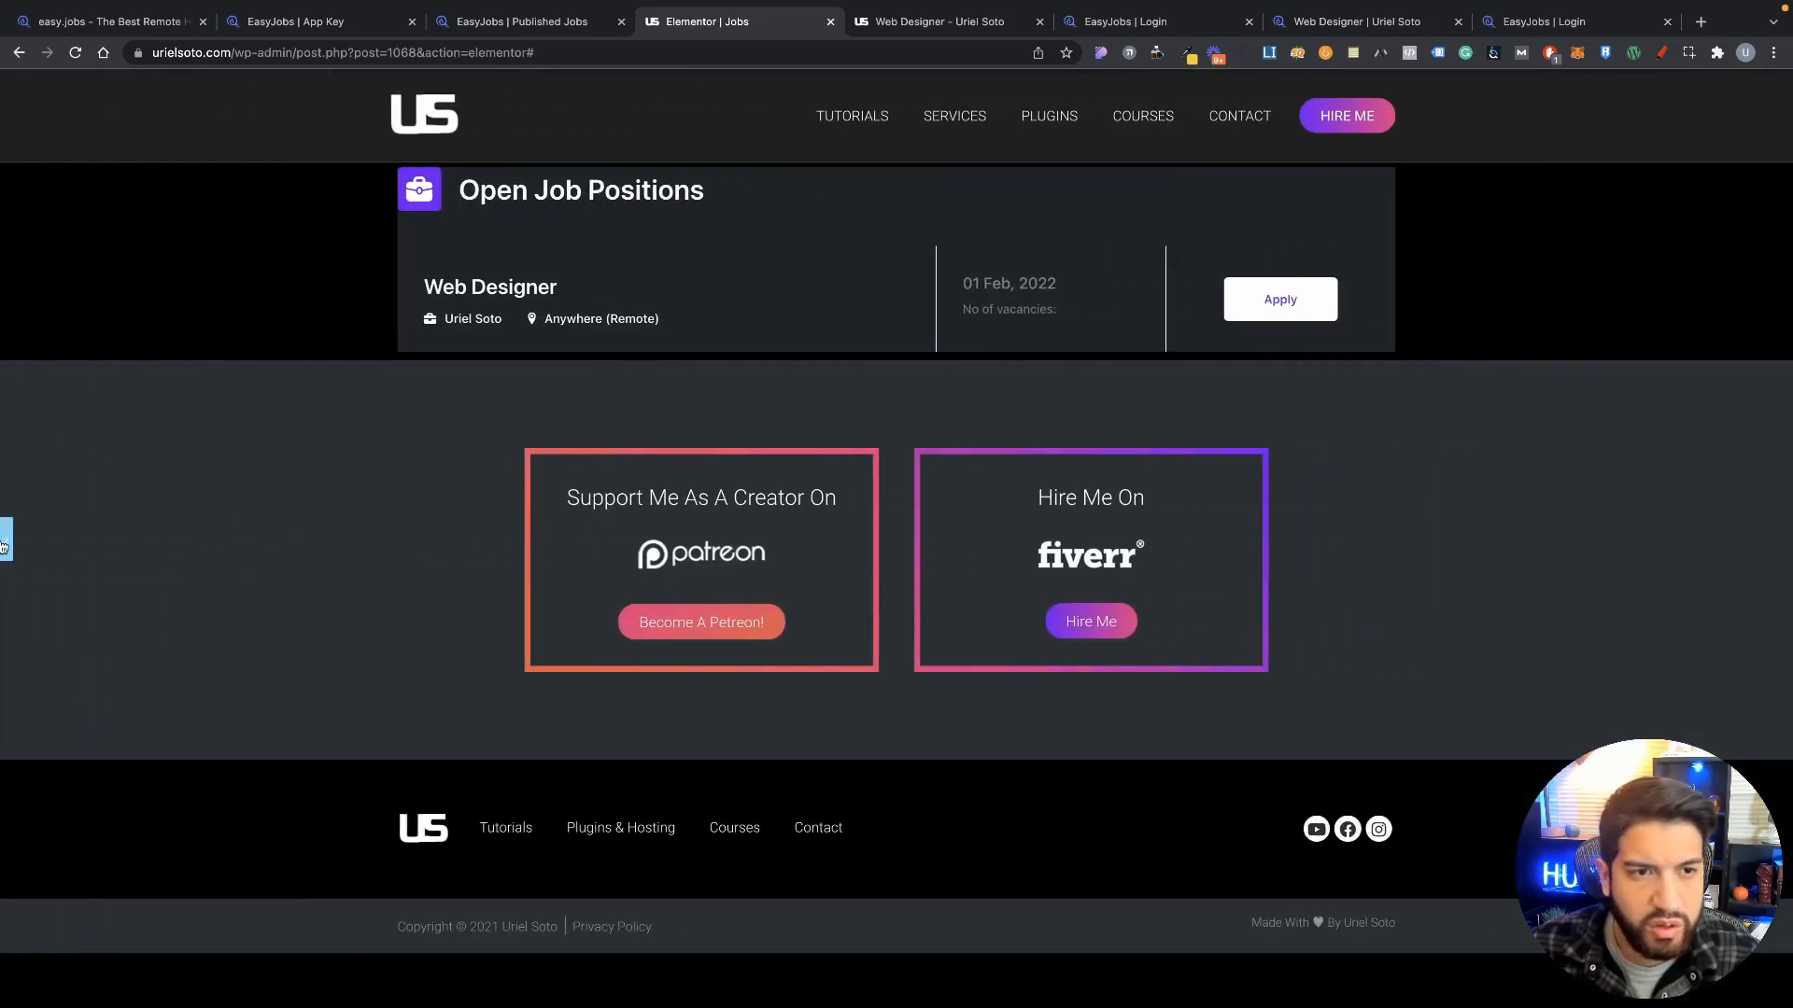
left_click(5, 547)
scroll(411, 766, "down", 1)
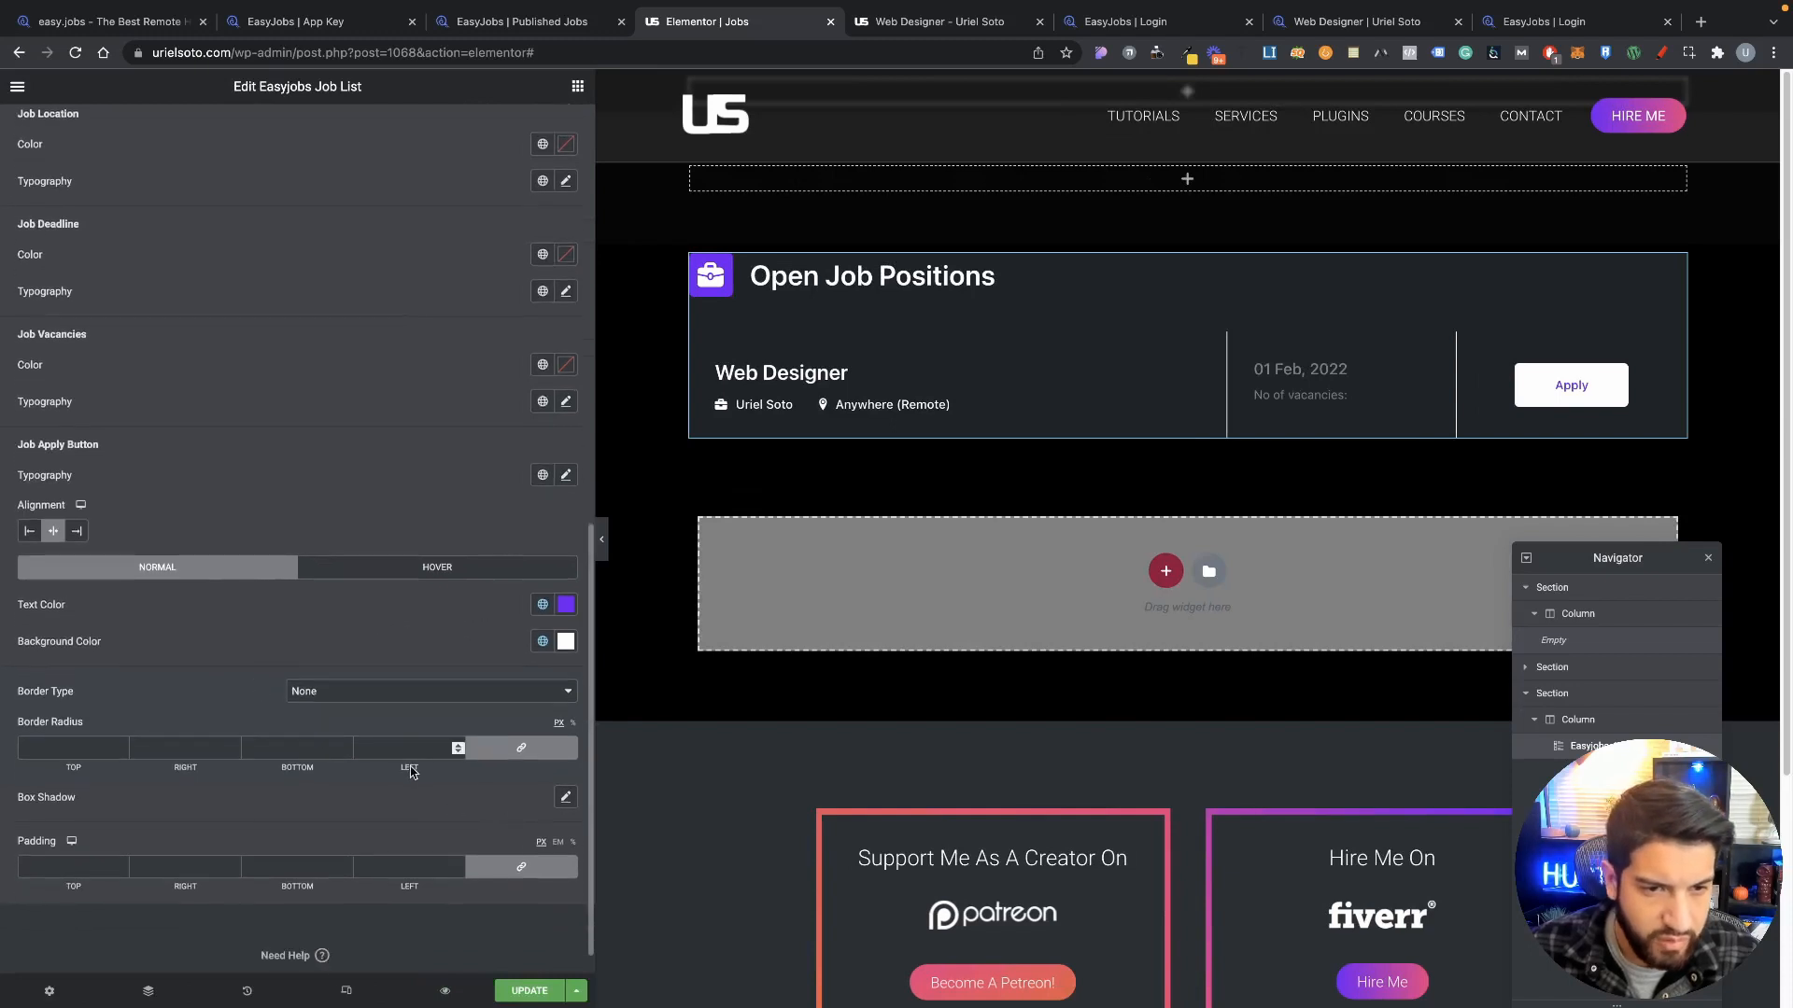
left_click(409, 752)
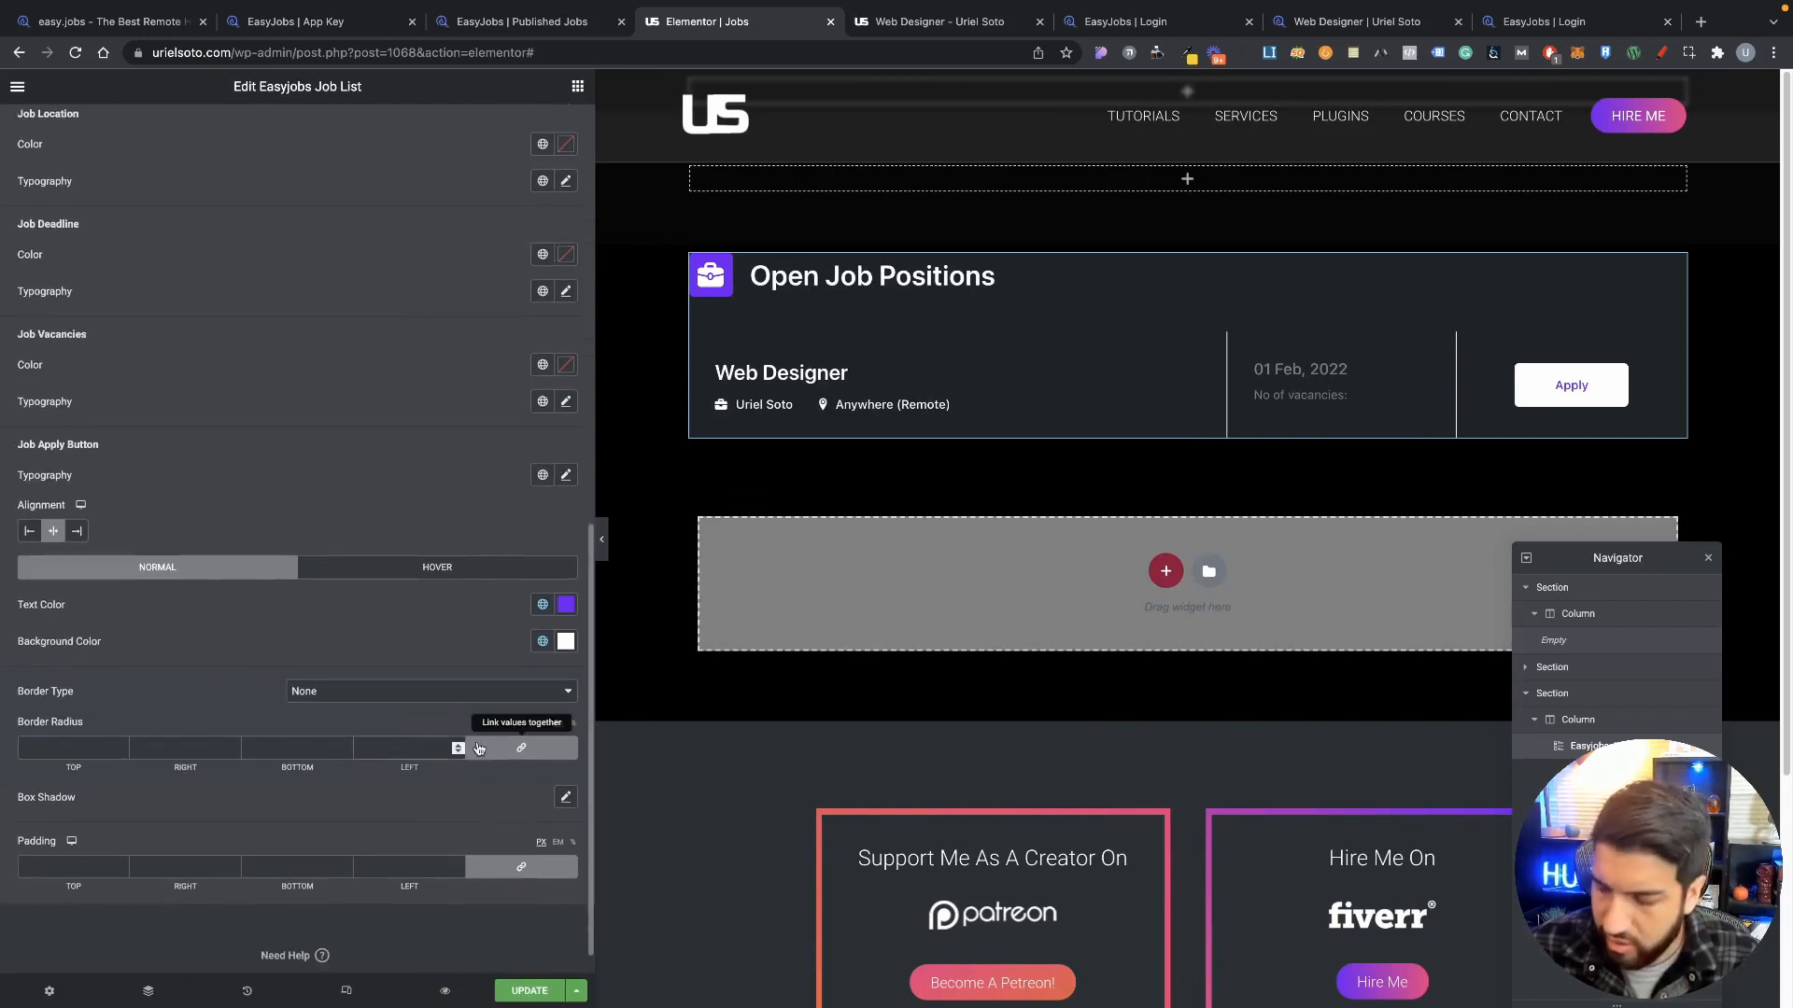
type("30")
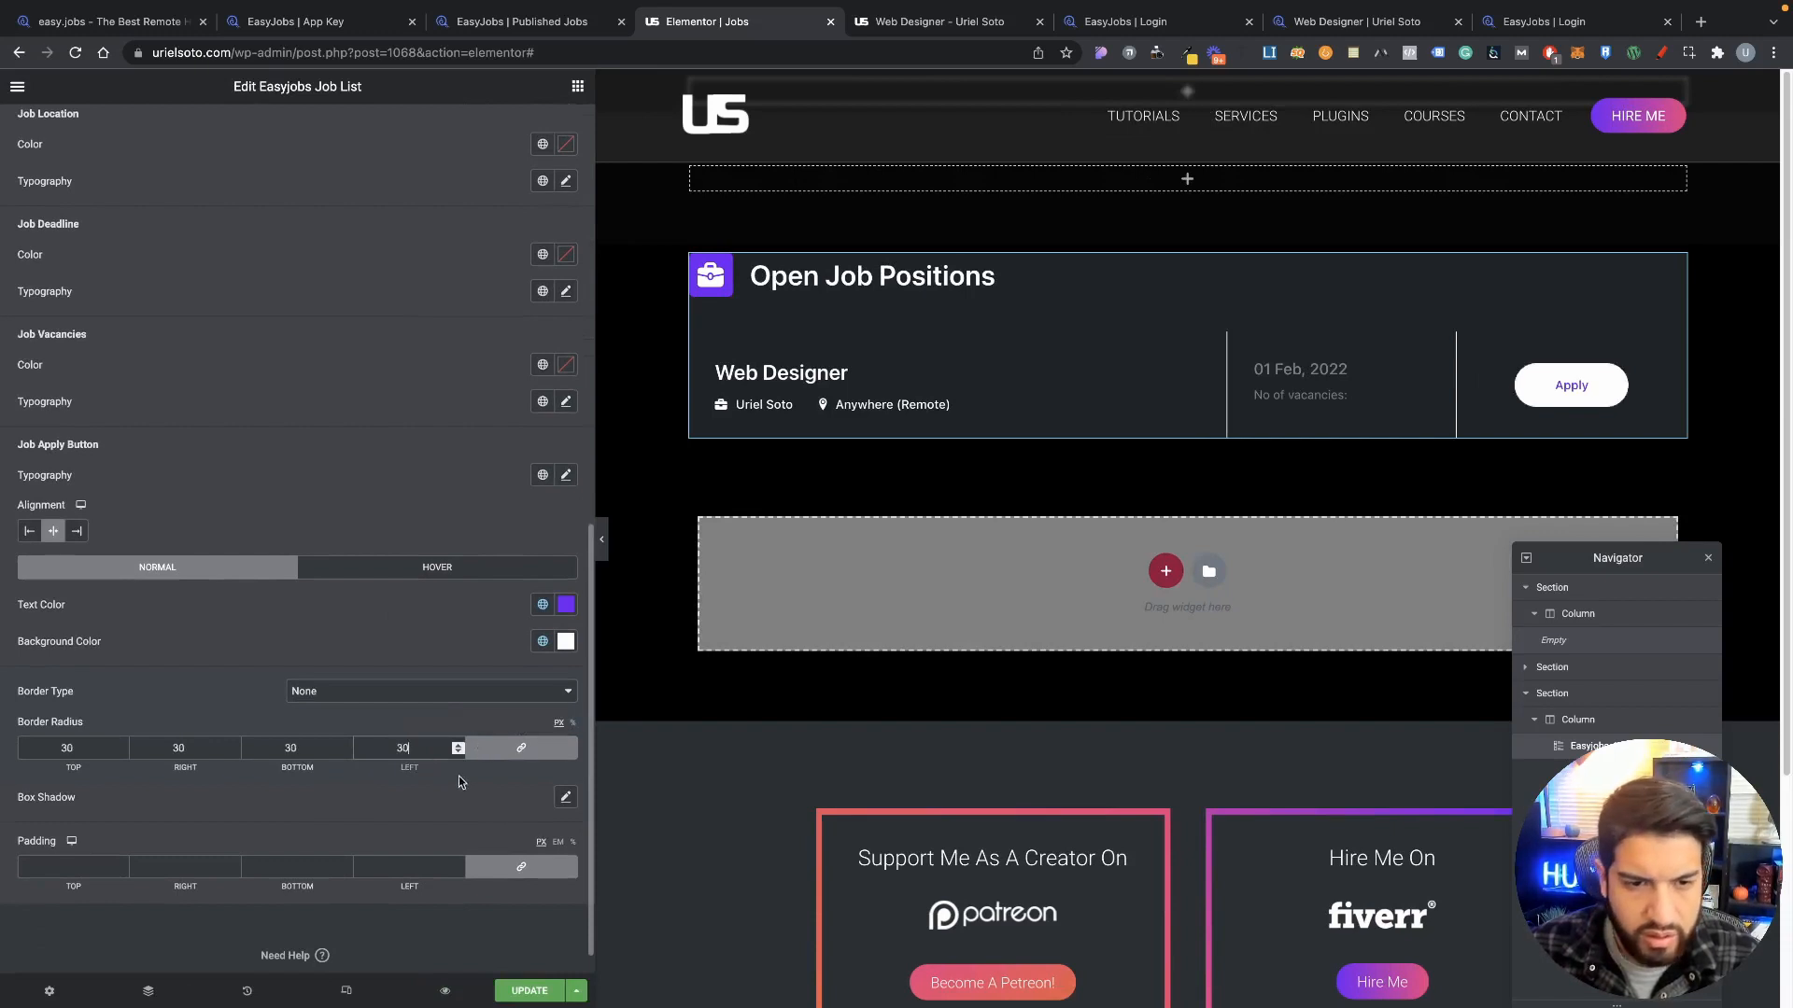
left_click_drag(427, 748, 340, 744)
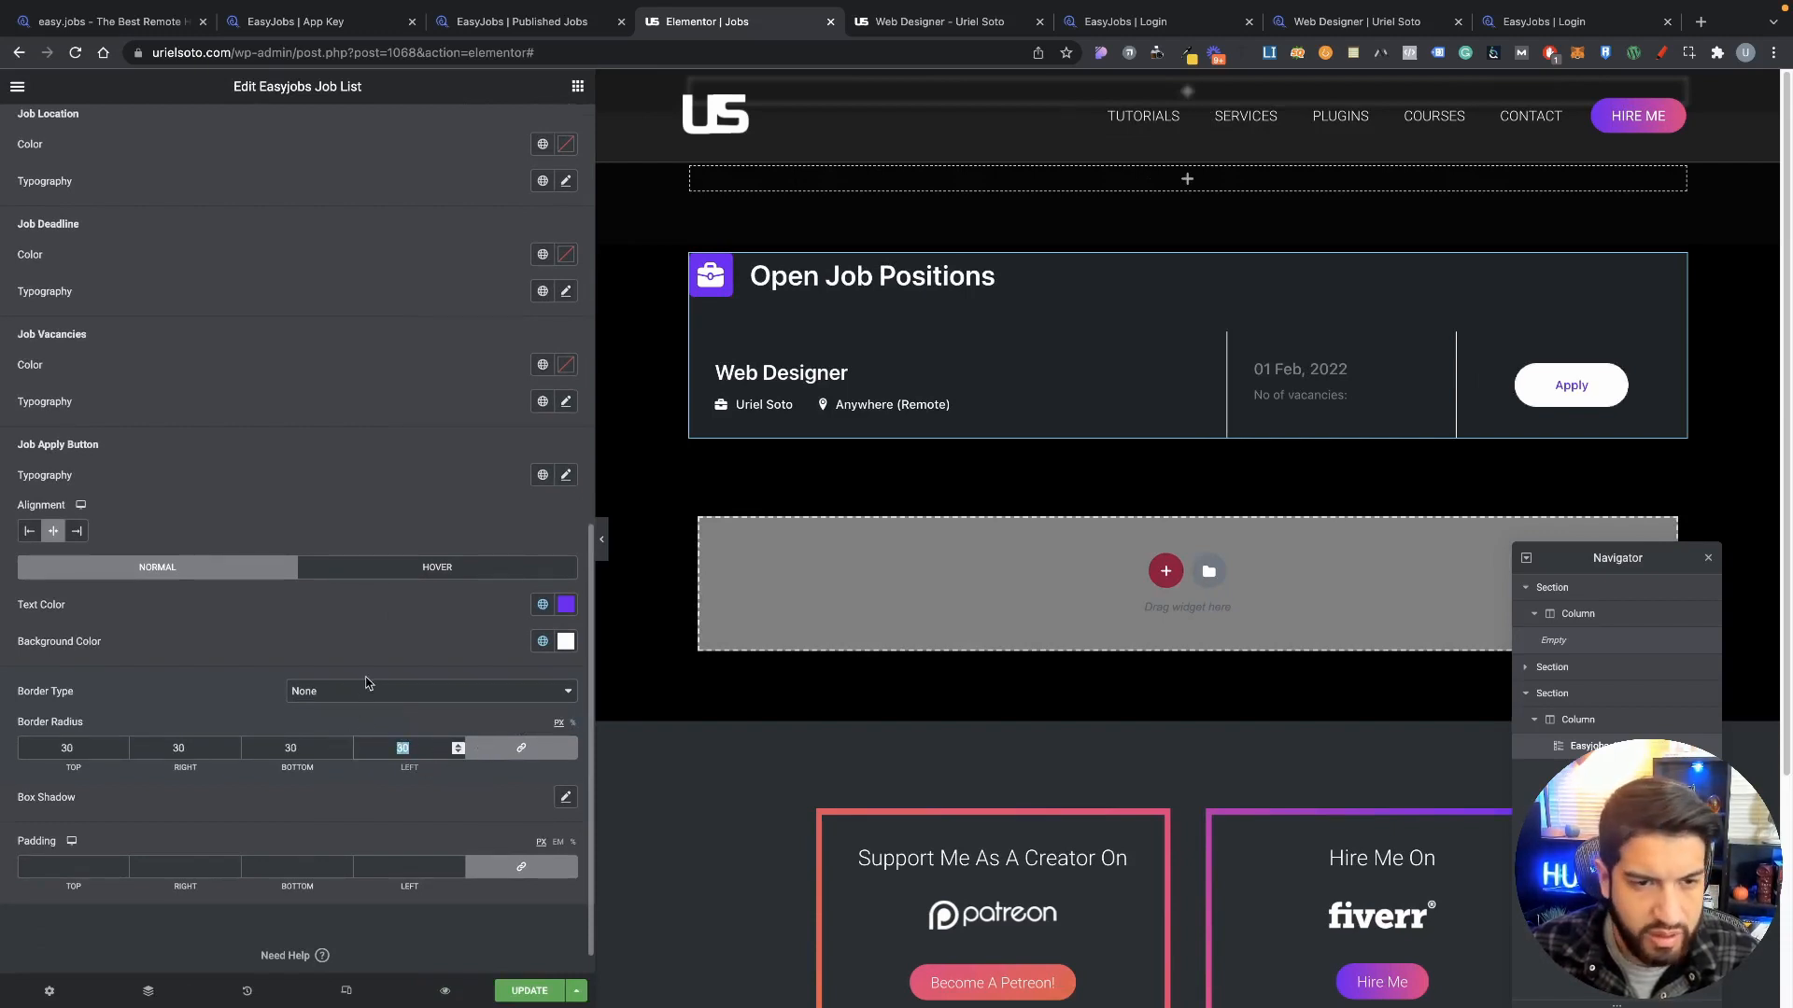
scroll(208, 350, "up", 9)
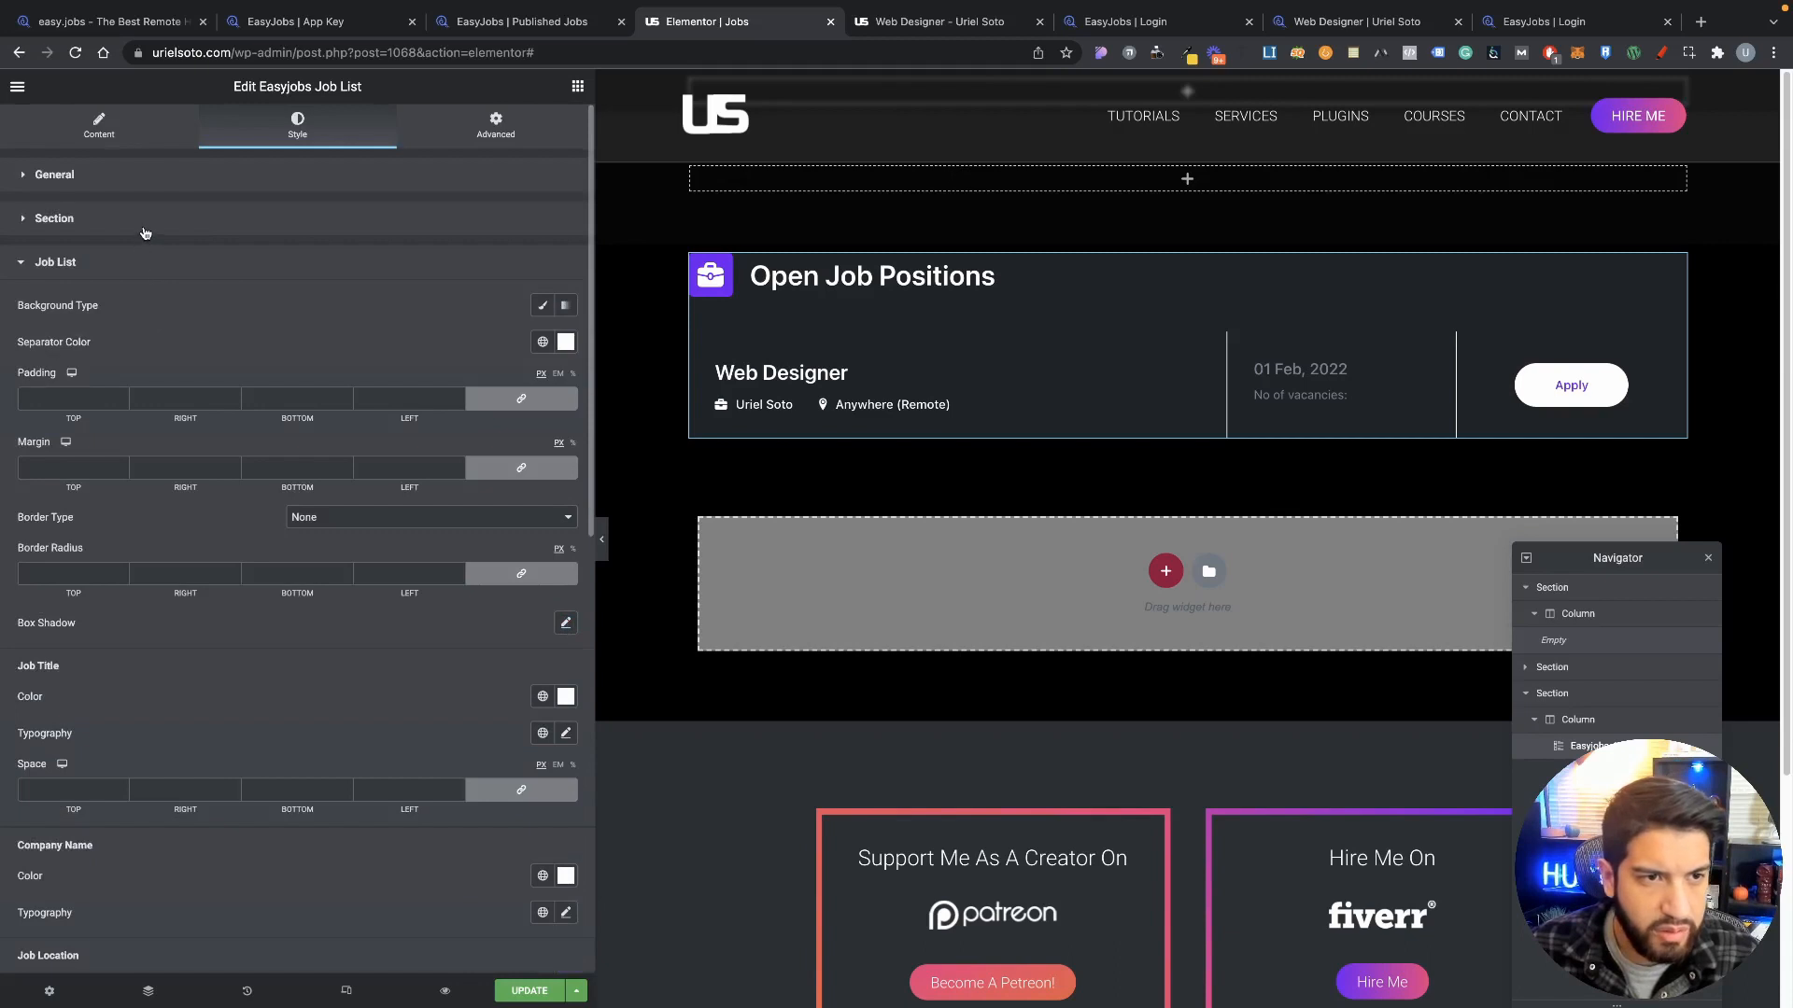
Step: Set the job list box's linked padding to 28 on all sides and preview the result
left_click(145, 232)
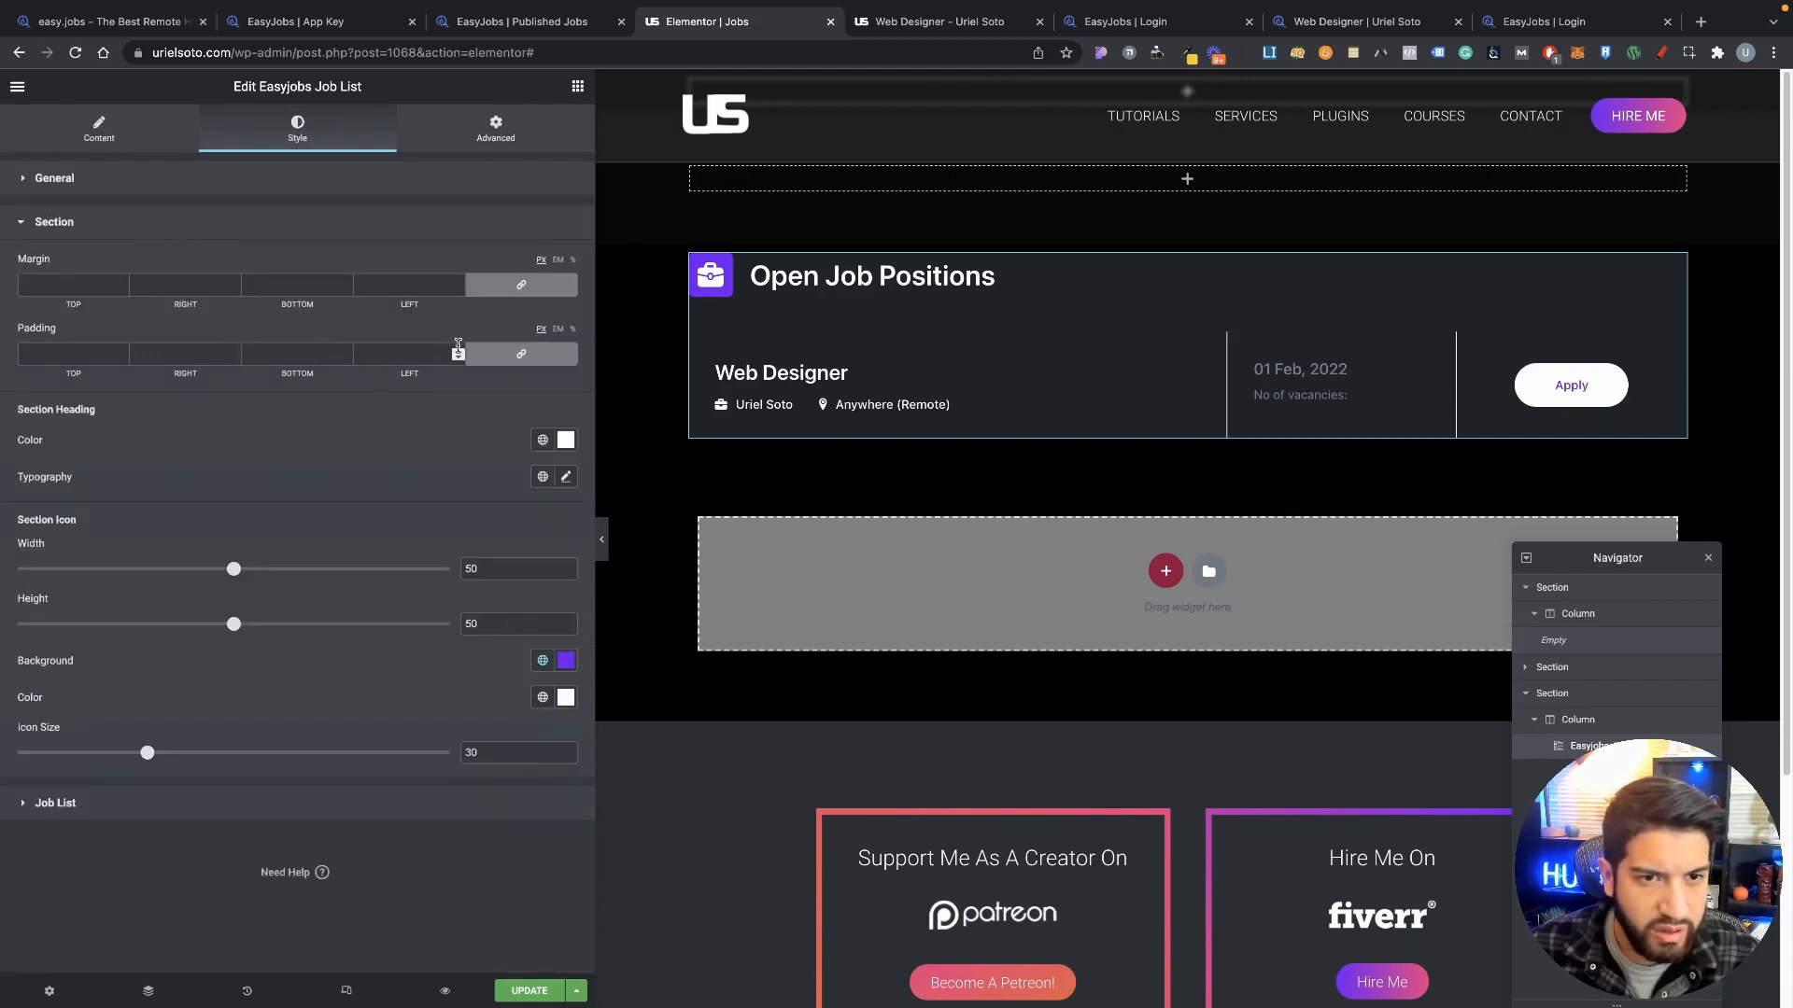
left_click_drag(457, 350, 458, 361)
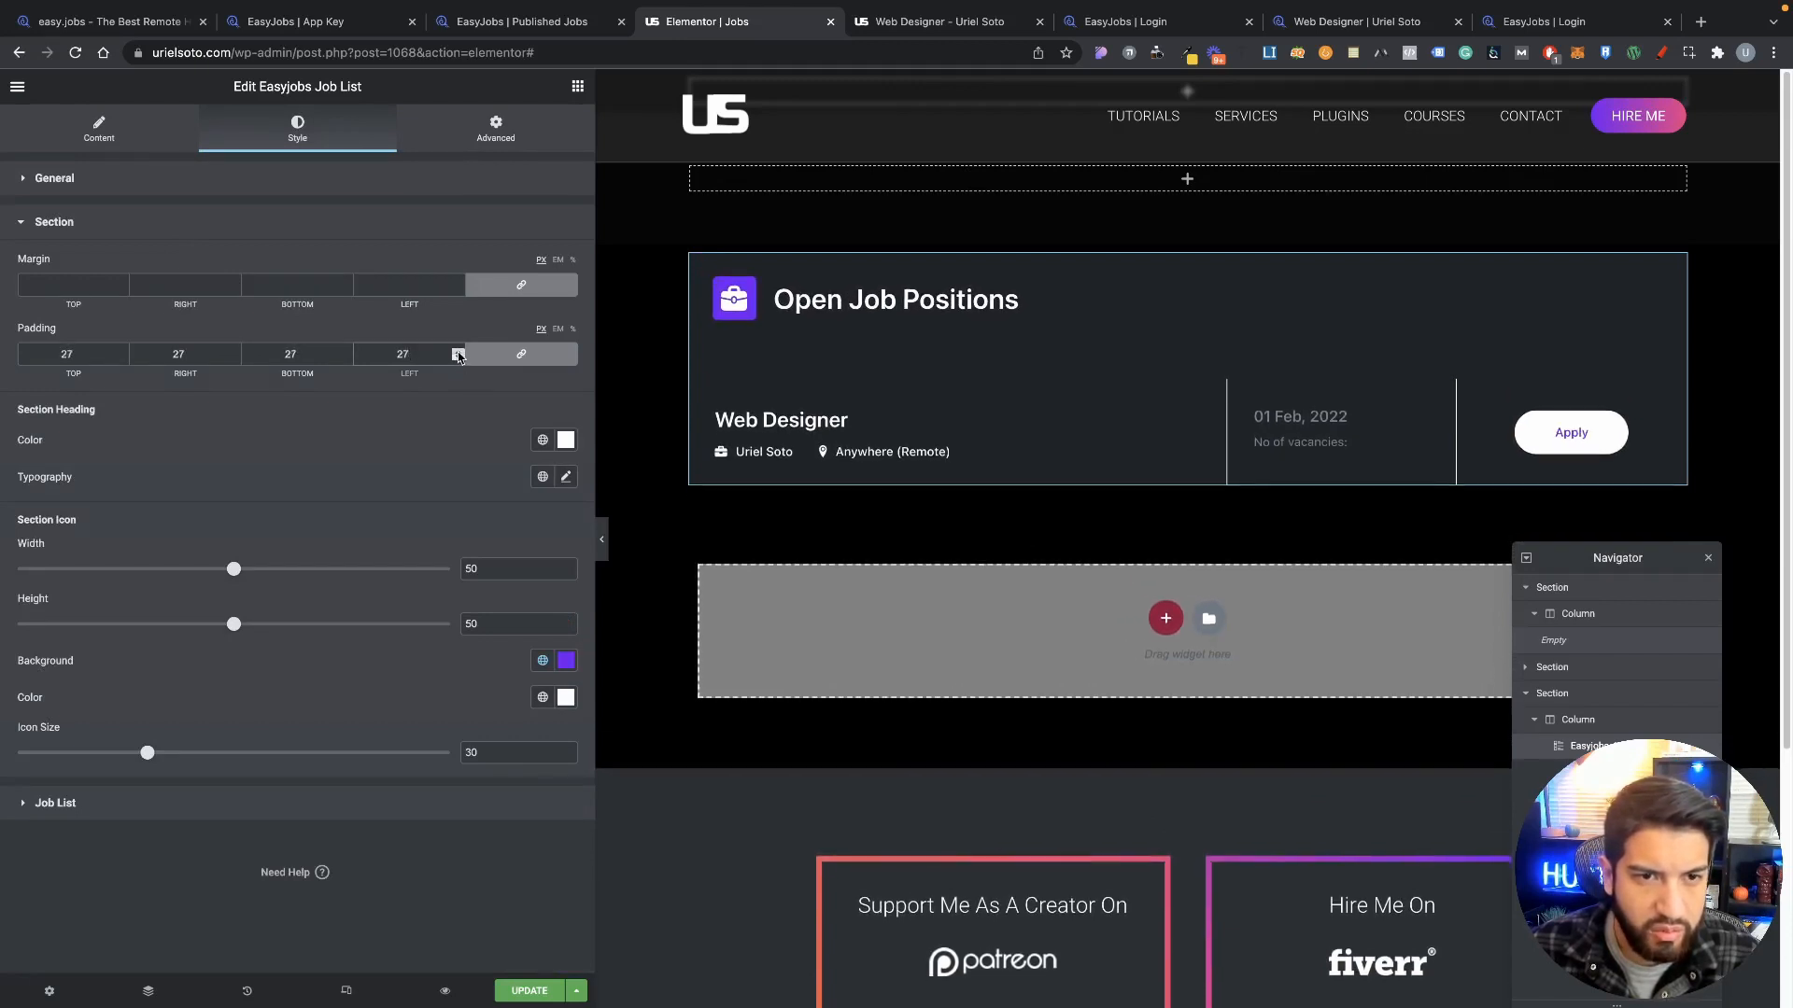
left_click(458, 353)
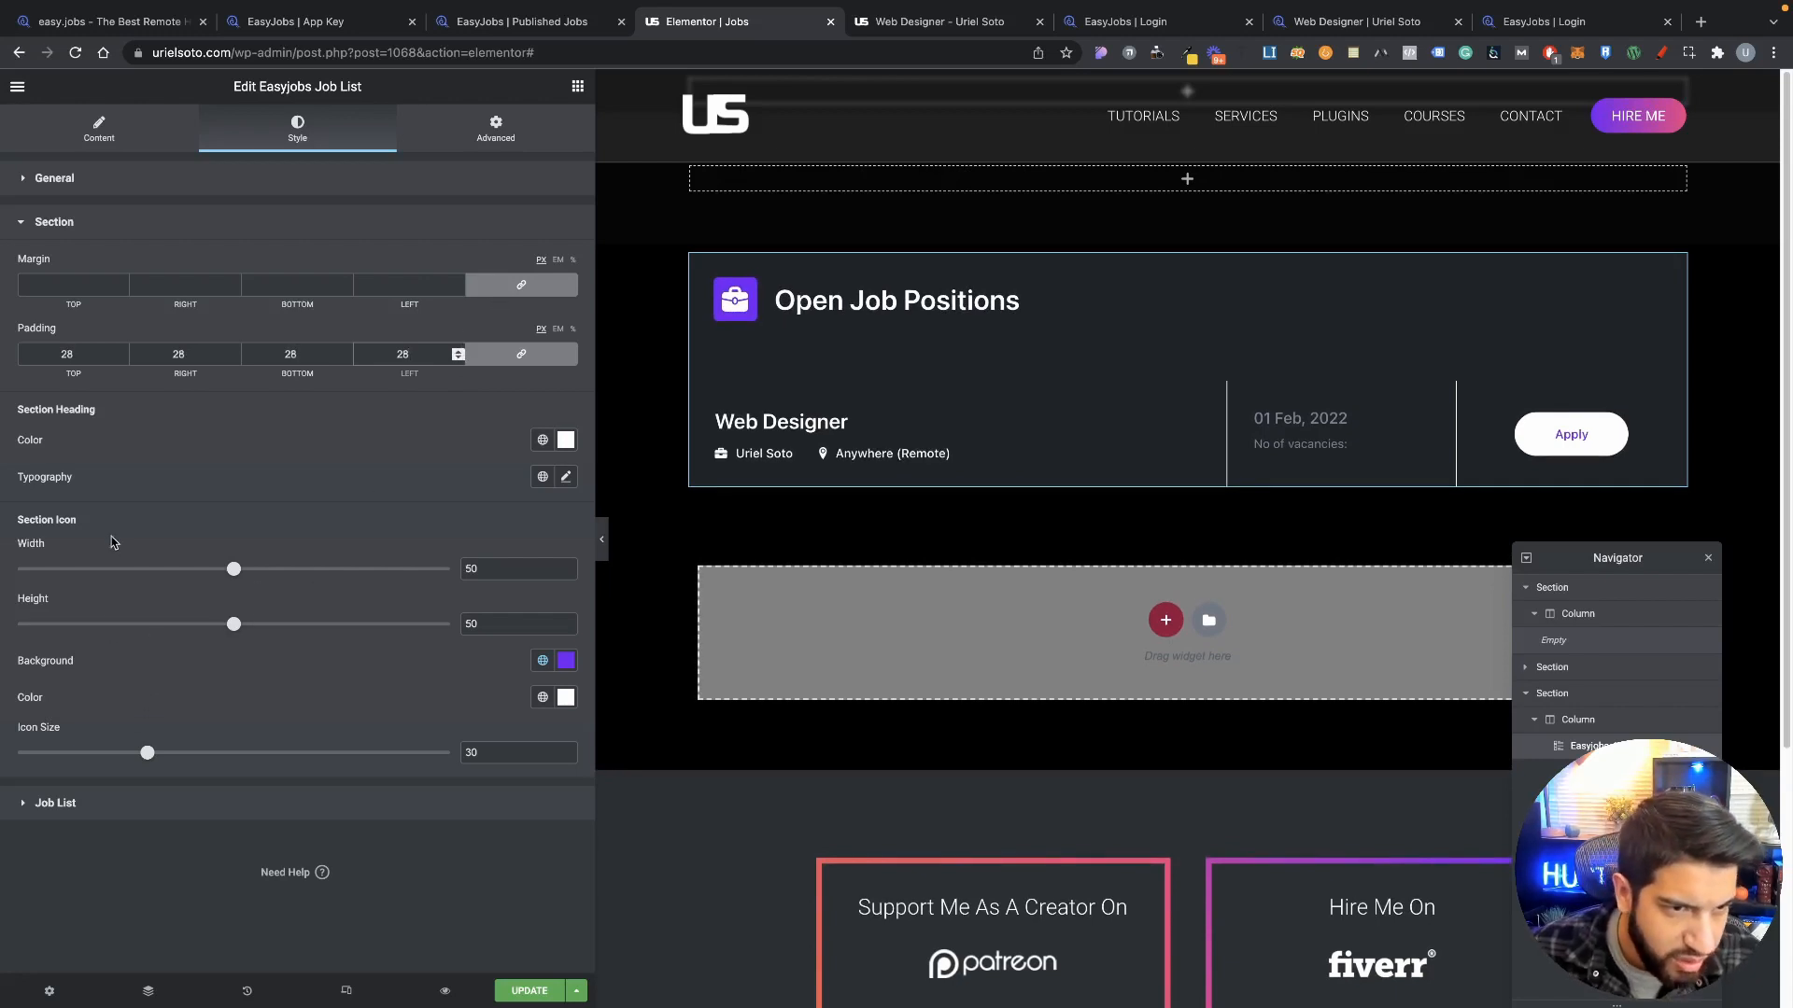
left_click(601, 539)
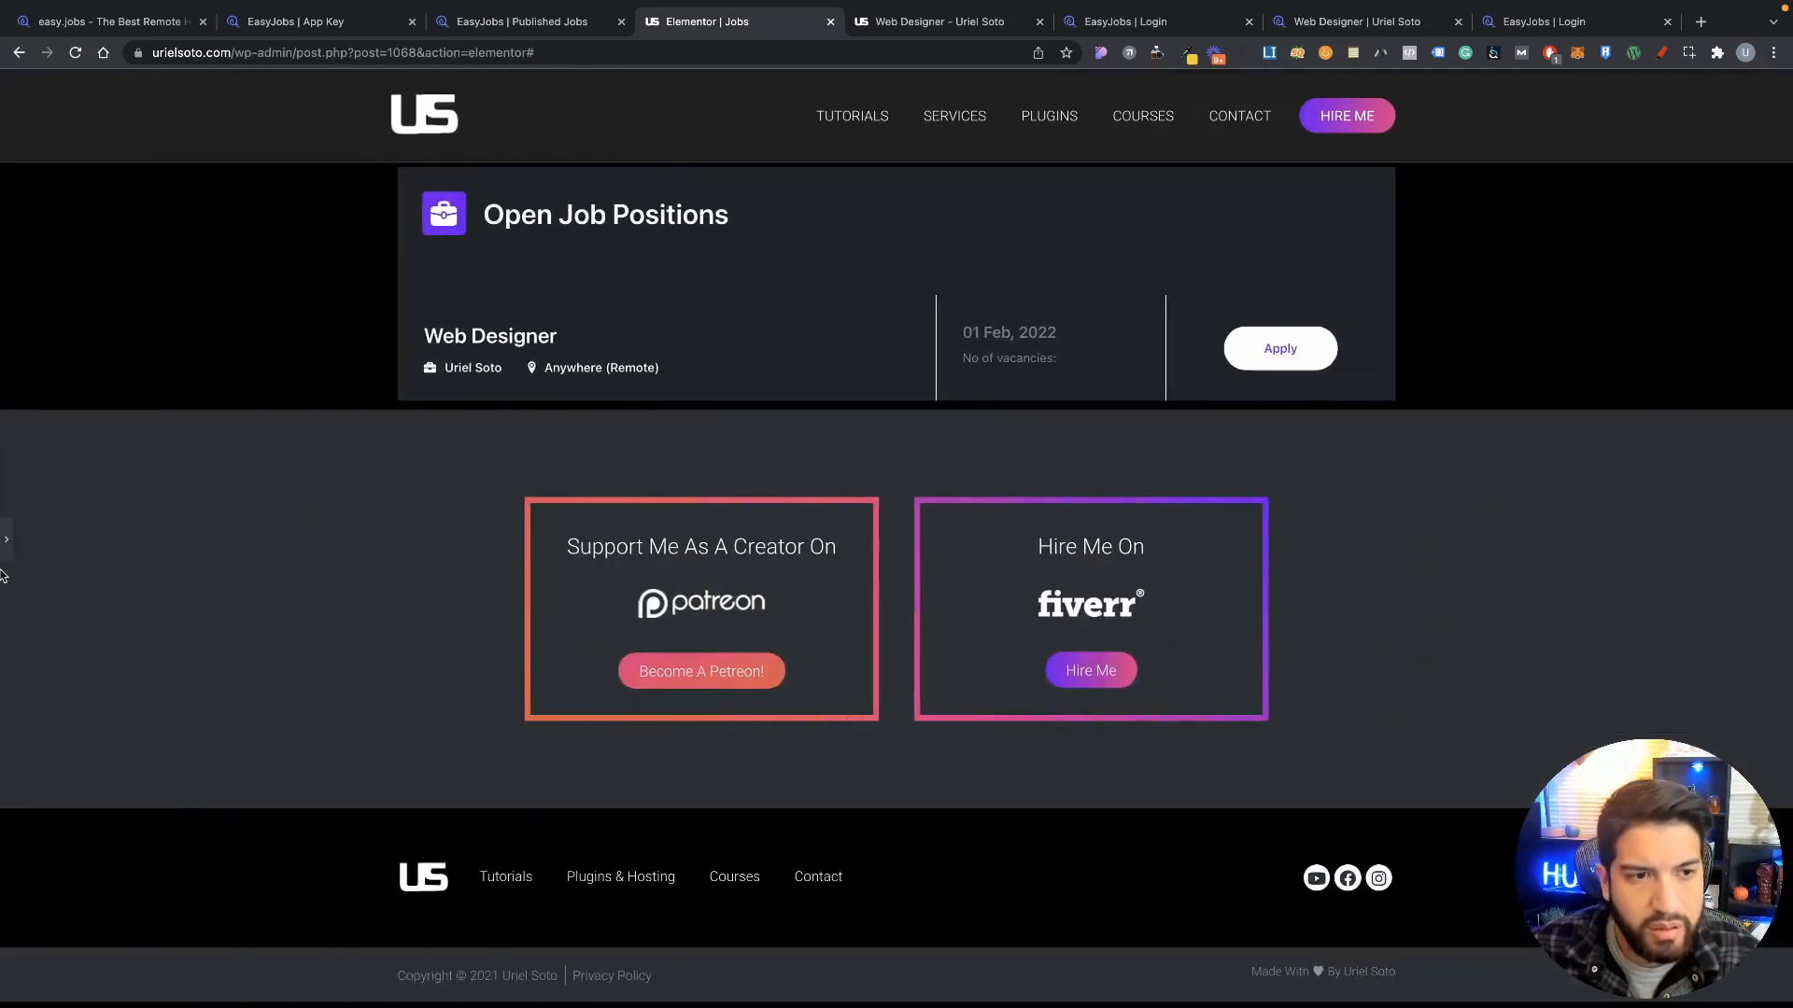
left_click(6, 540)
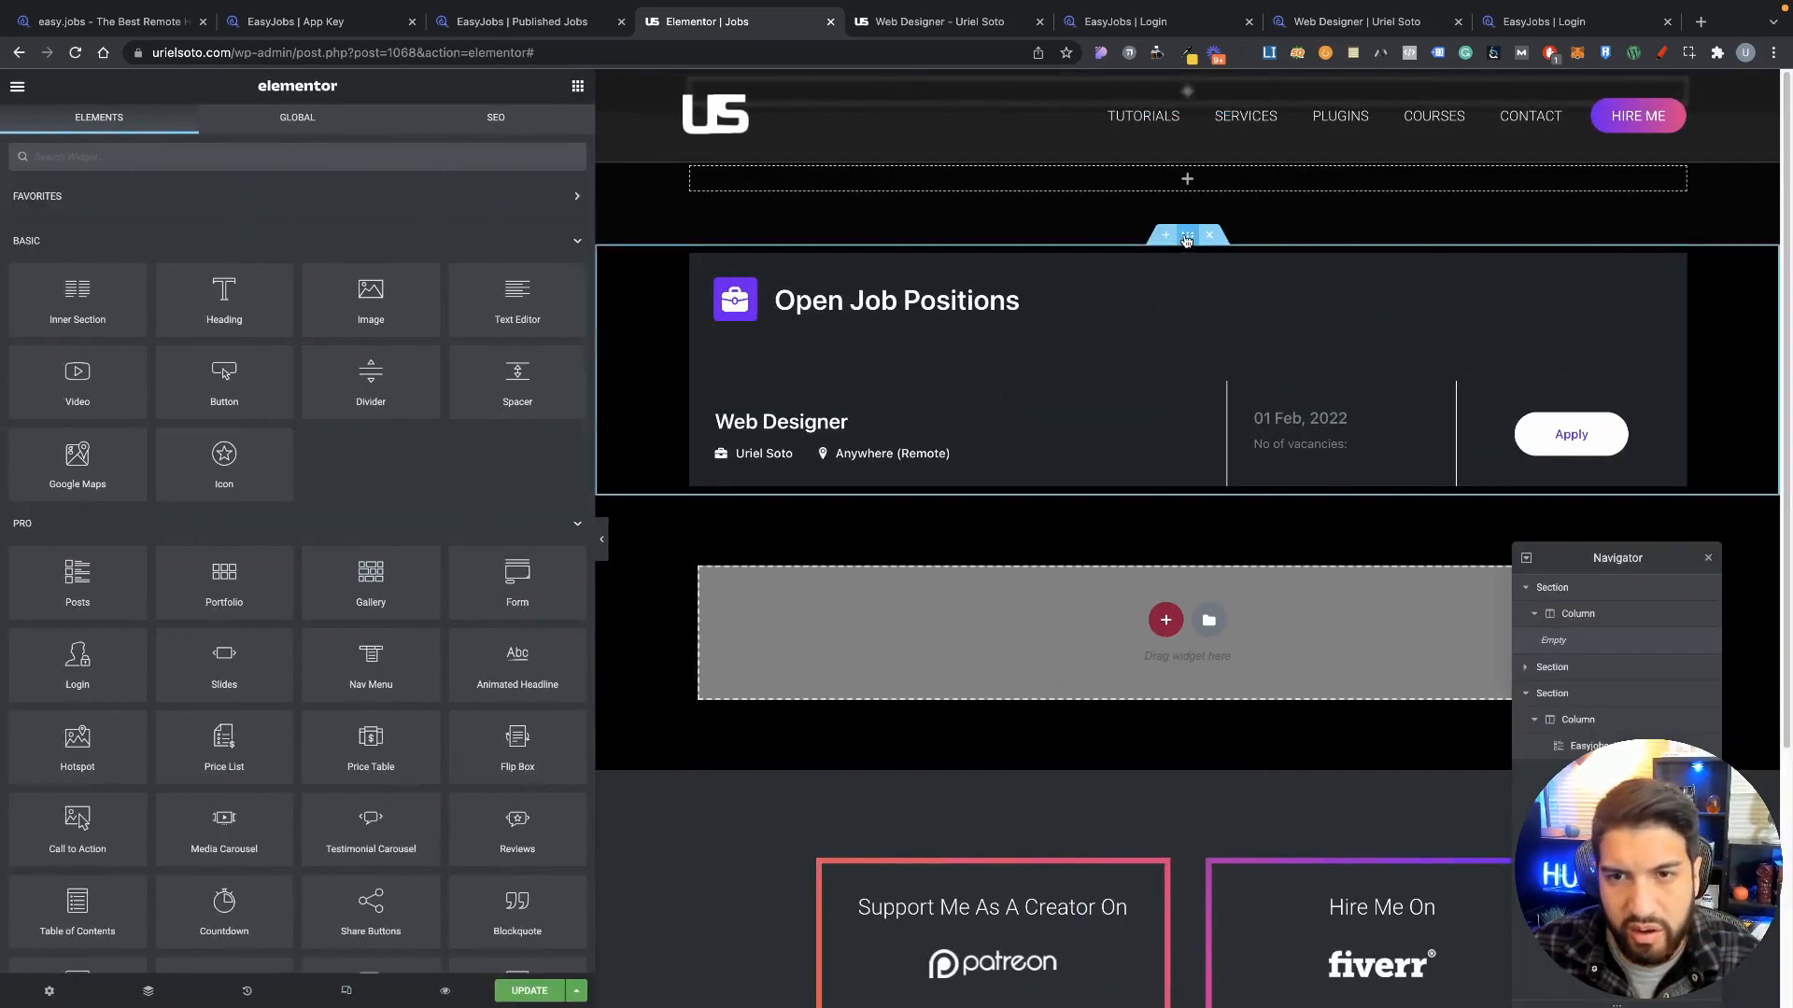
Step: Give the job list's section unlinked padding of 100 top and 100 bottom, then preview it
left_click(1186, 239)
left_click(516, 140)
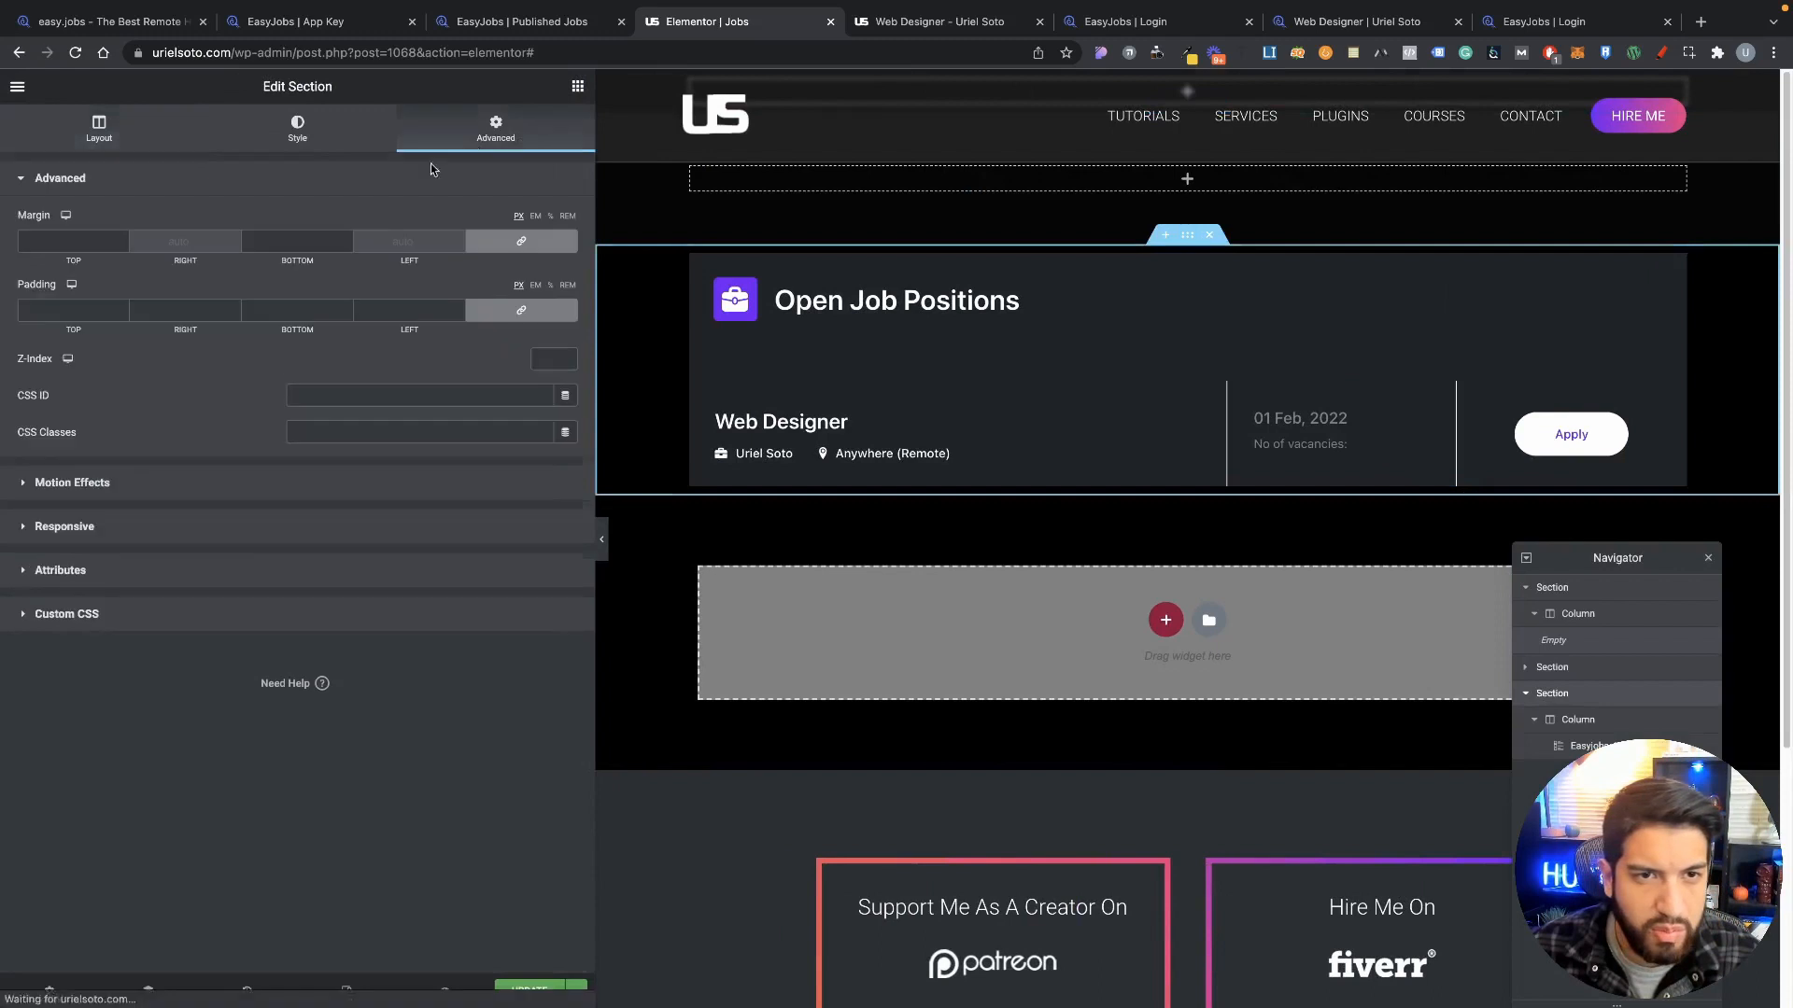
left_click(500, 314)
type("100")
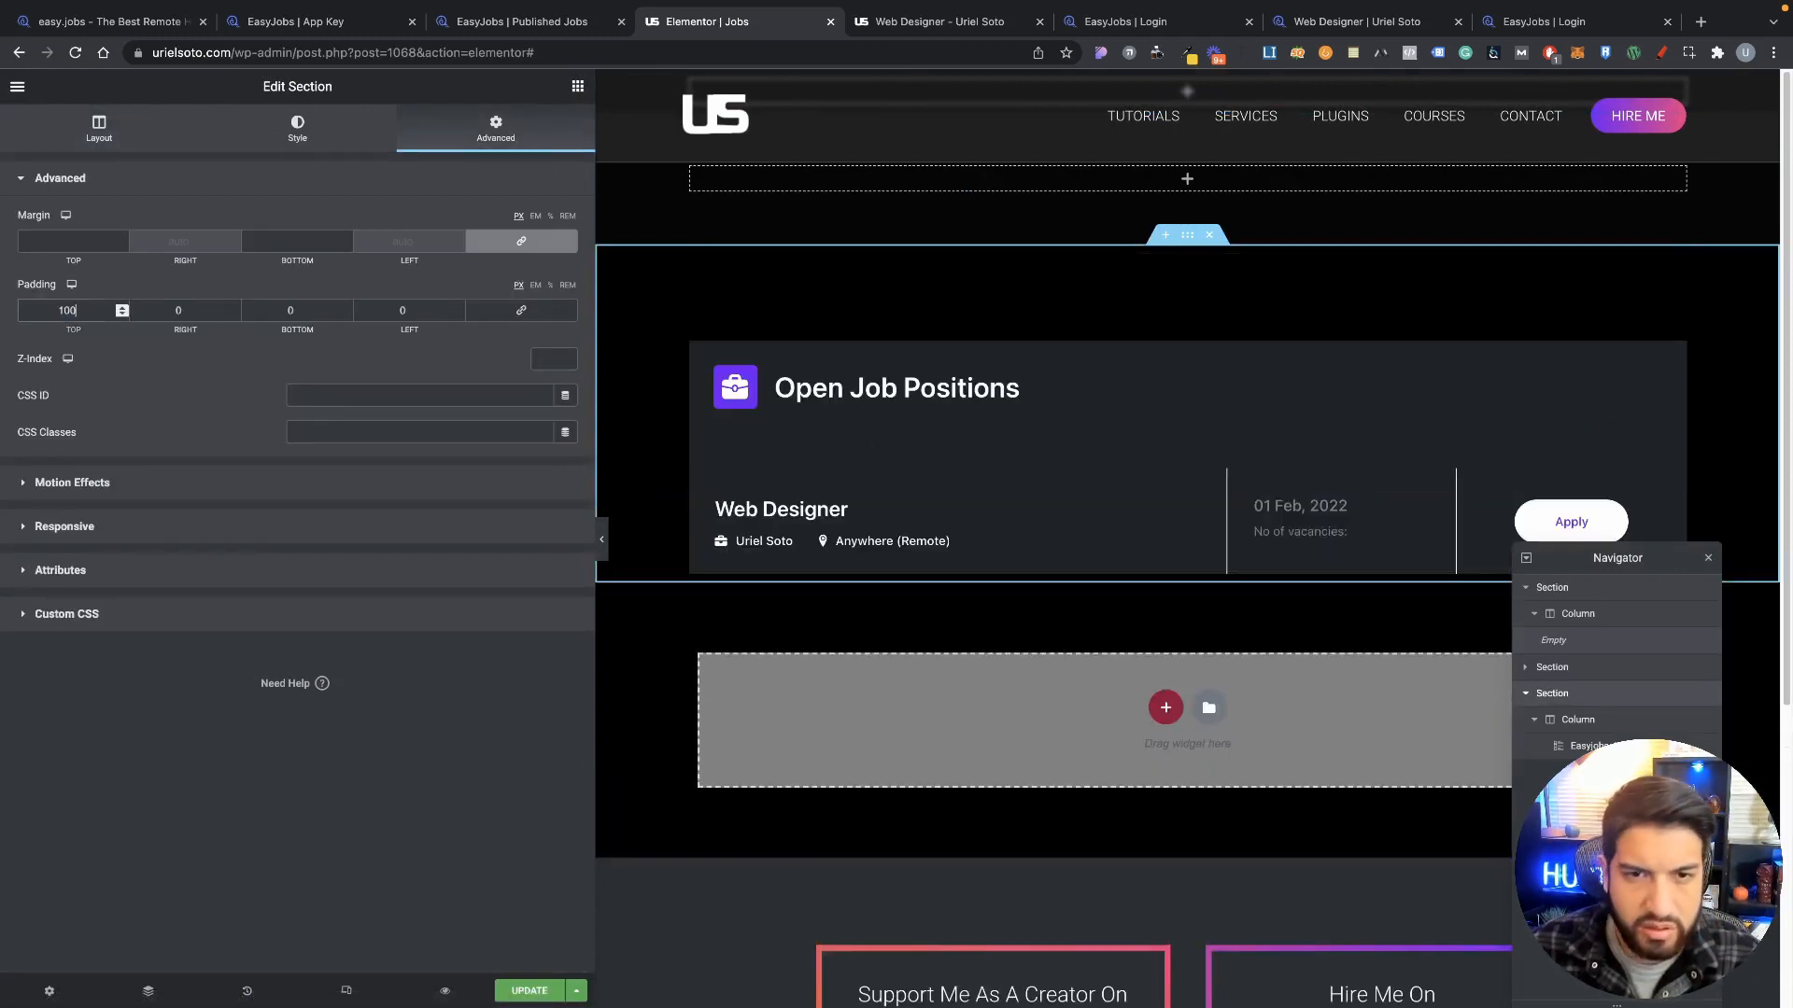
key("Tab")
key("Tab")
type("100")
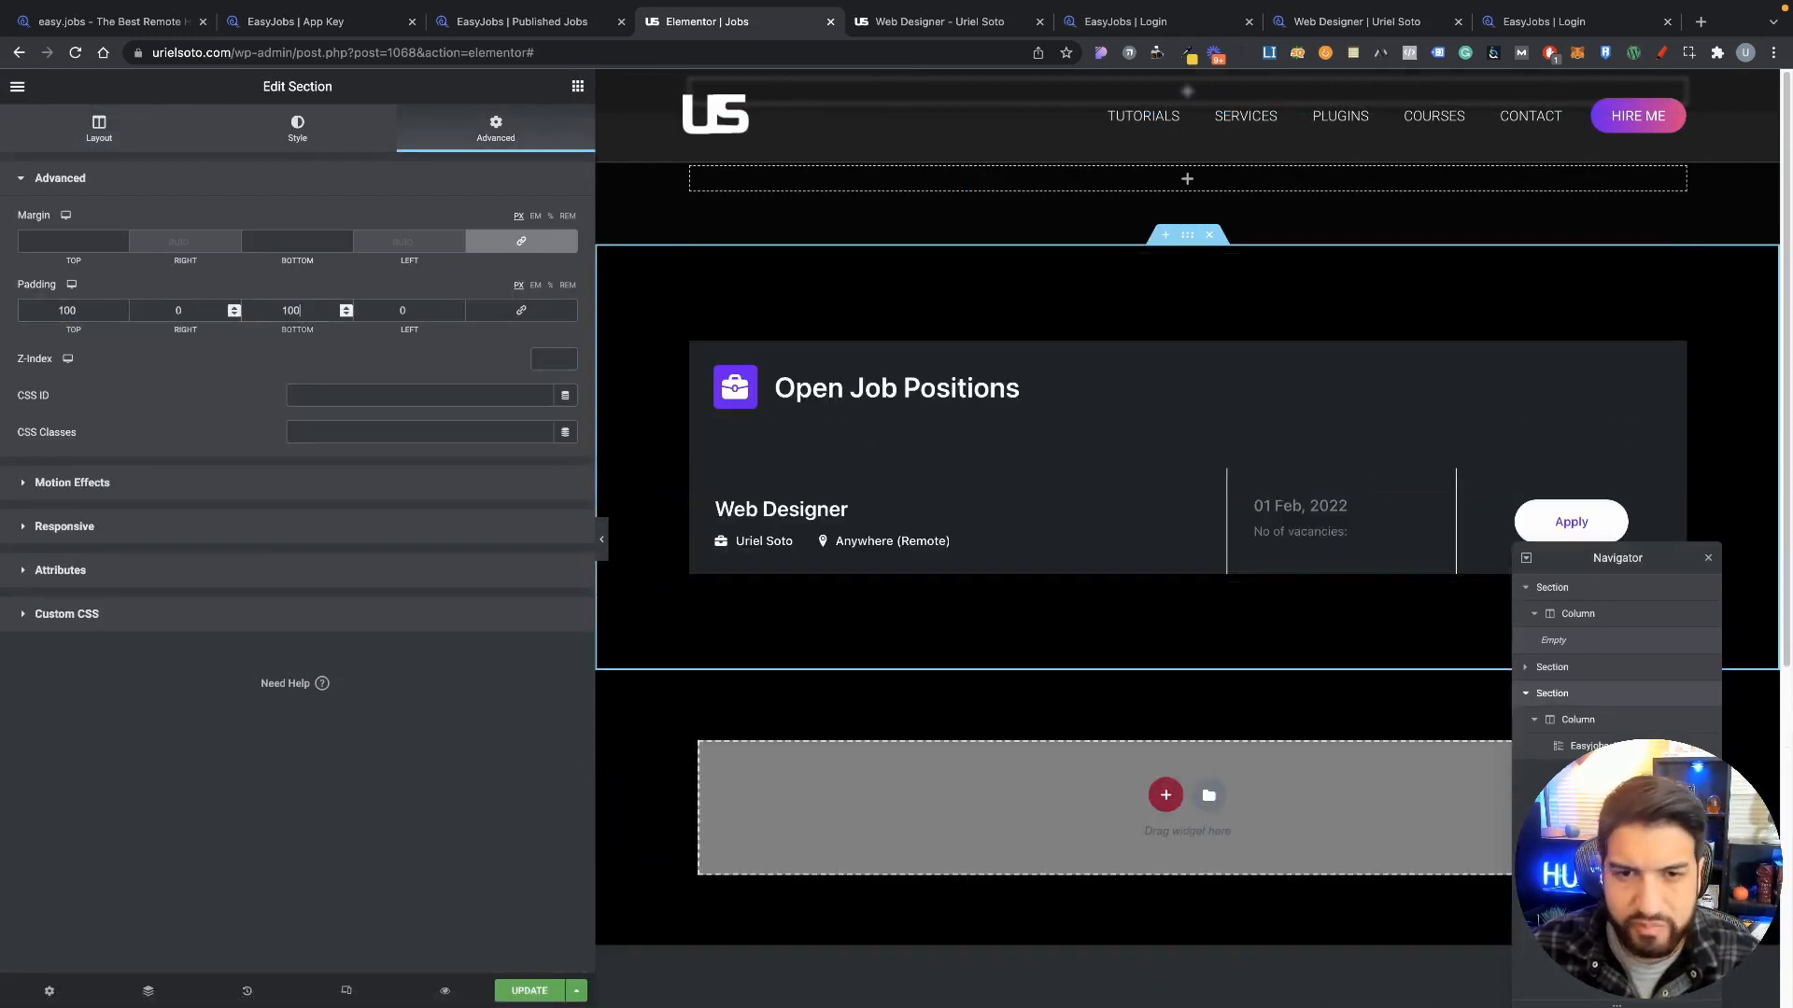
left_click(602, 537)
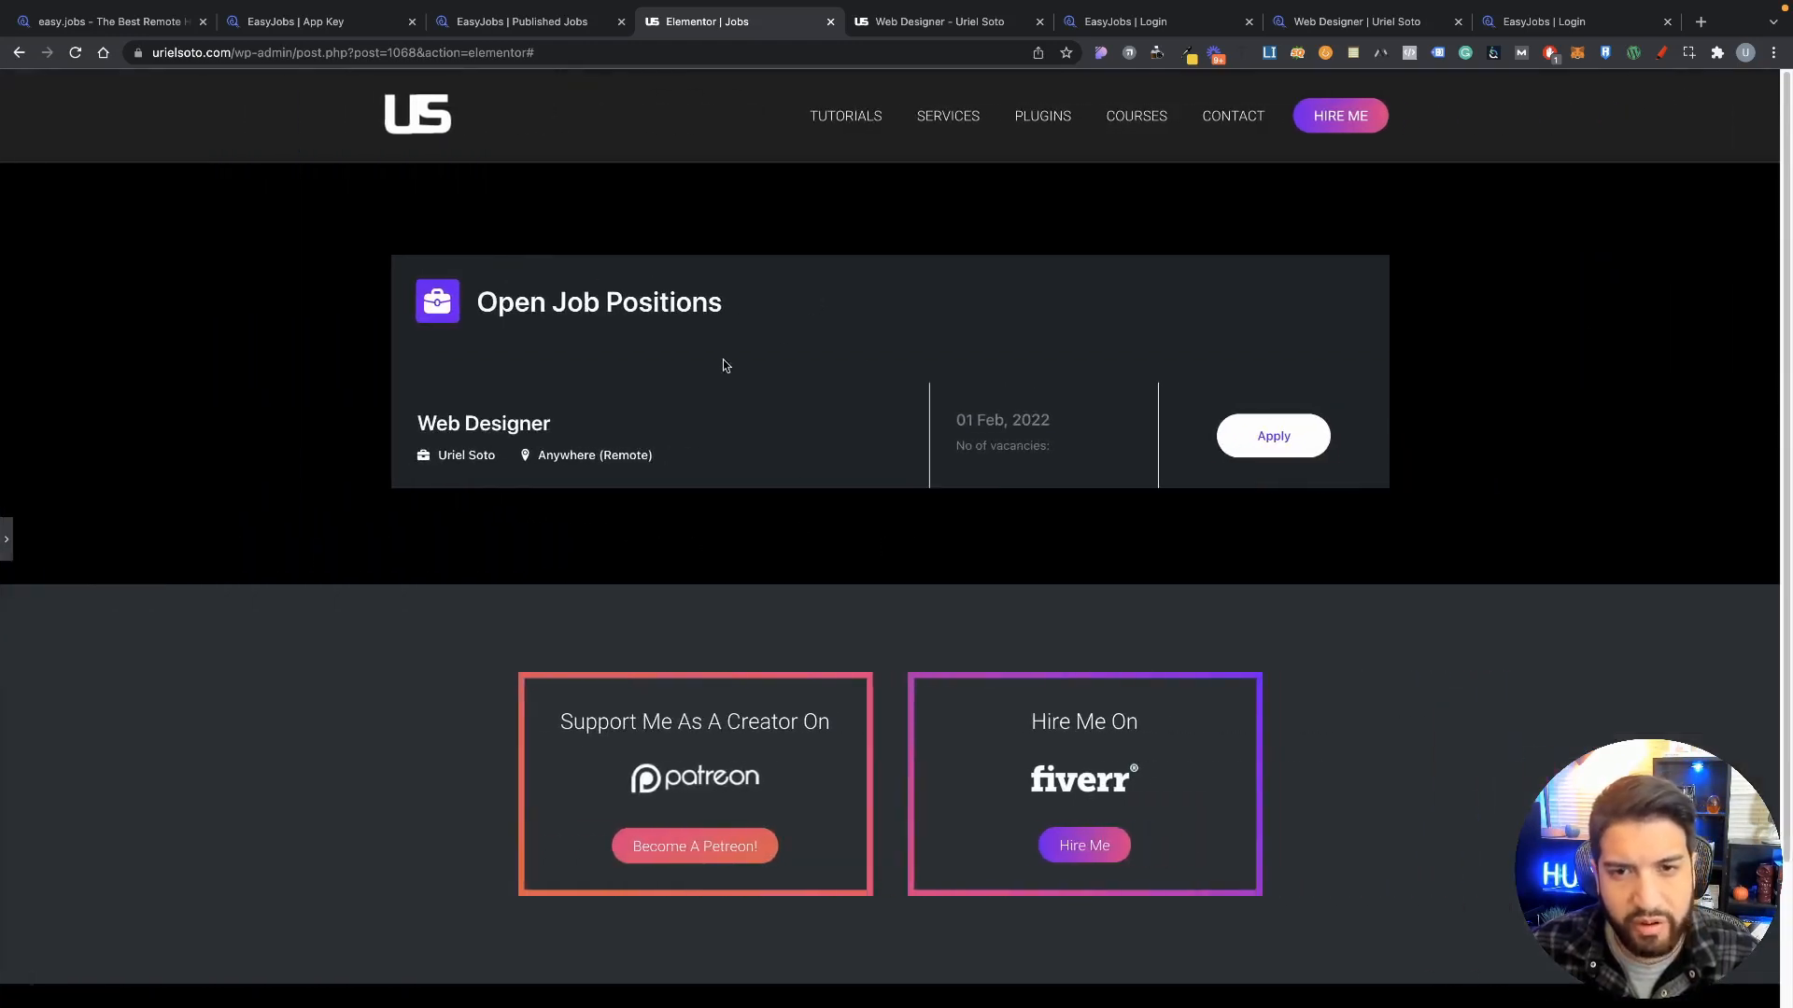
left_click(6, 540)
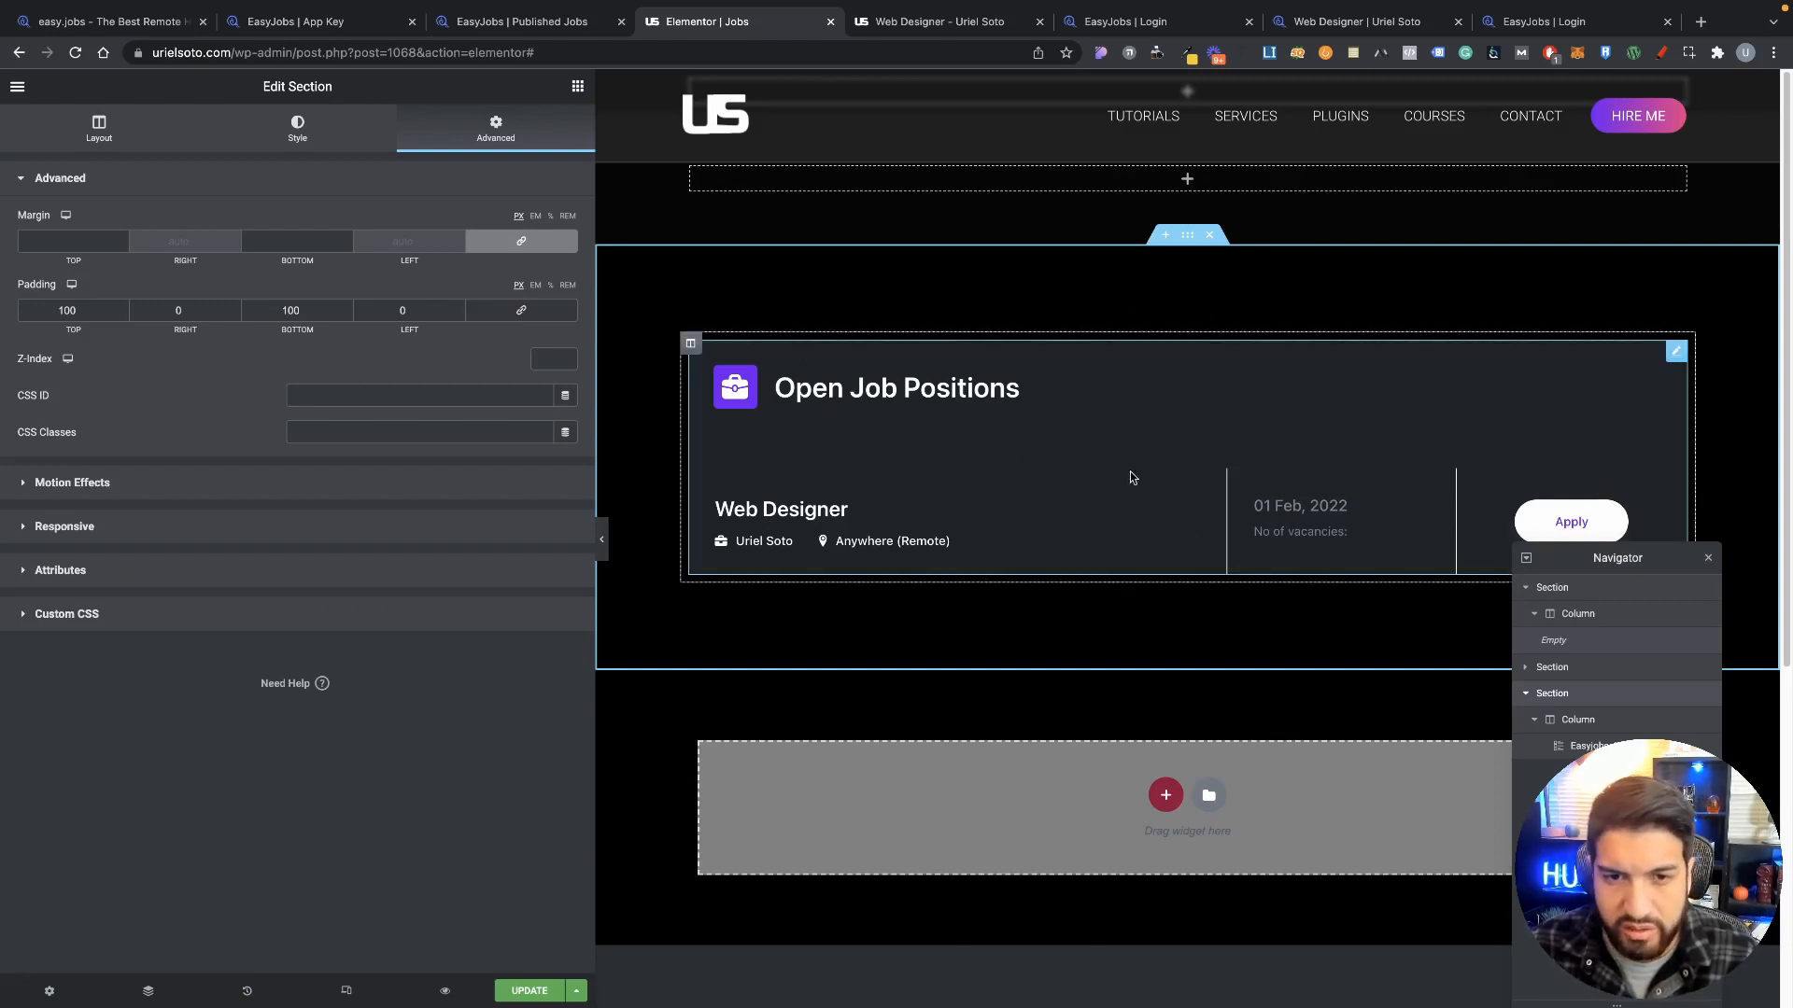
scroll(794, 785, "down", 1)
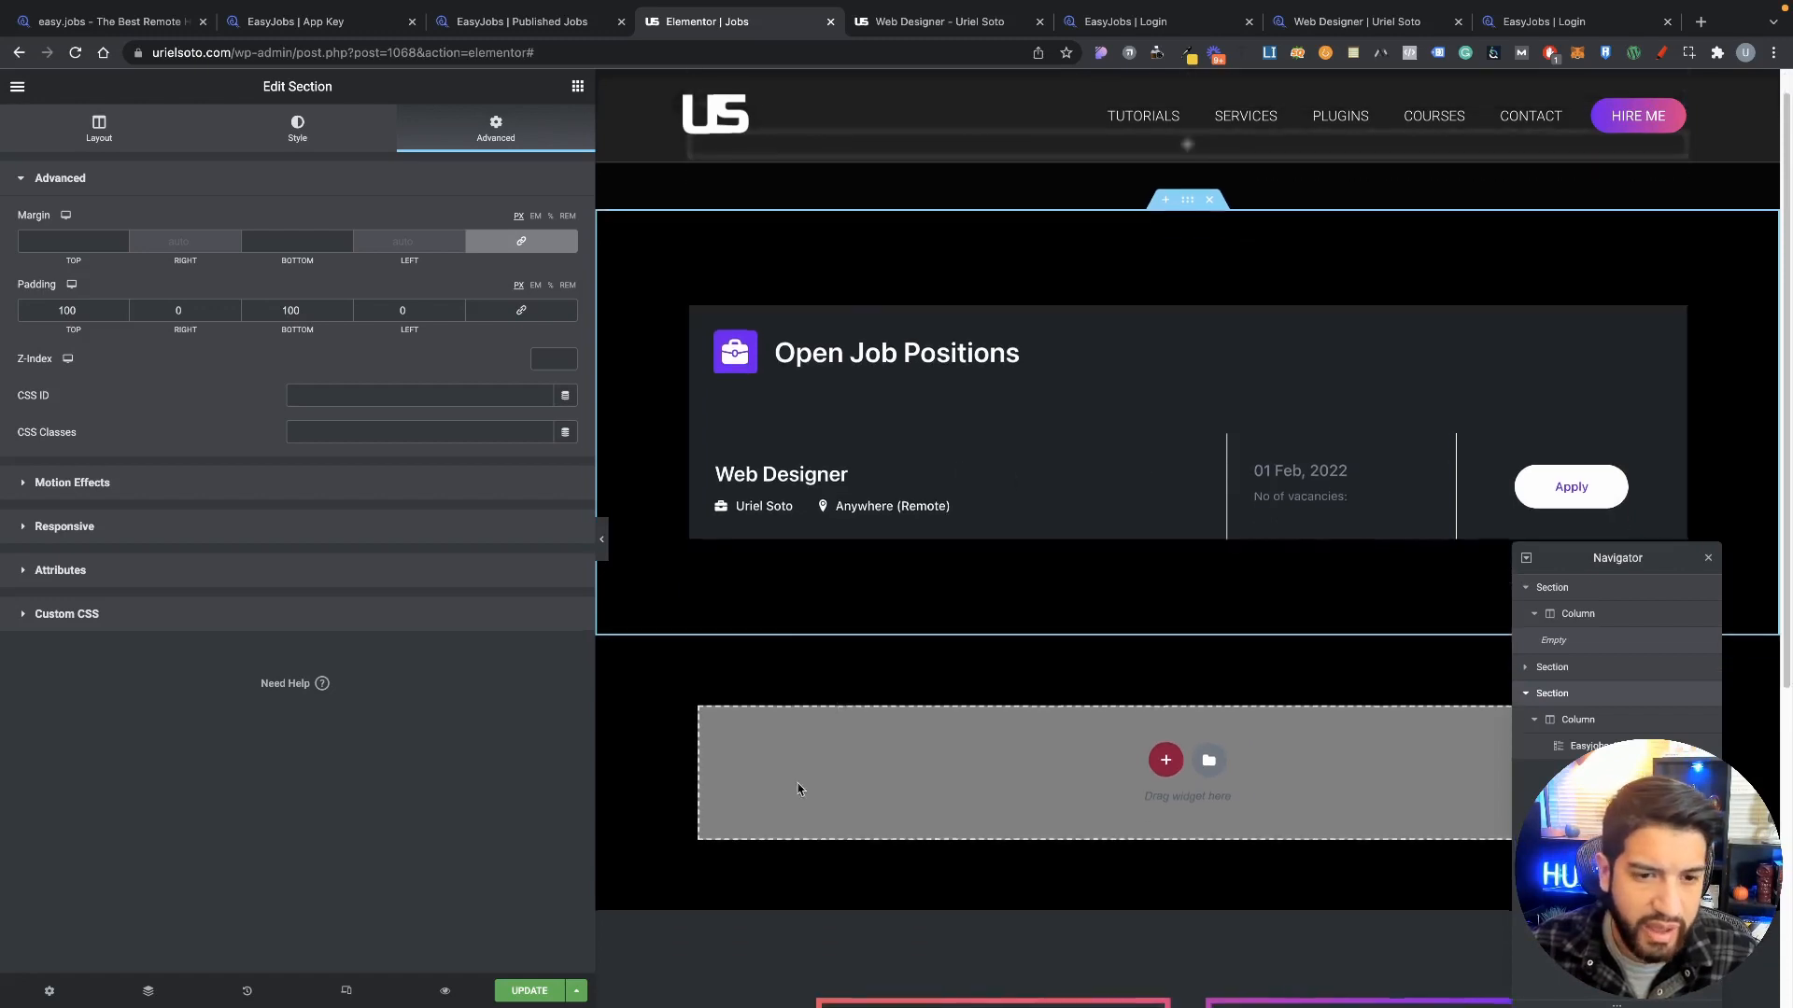
scroll(689, 653, "up", 1)
Step: Check the job list at tablet and mobile widths, return to desktop, and save the page
left_click(346, 988)
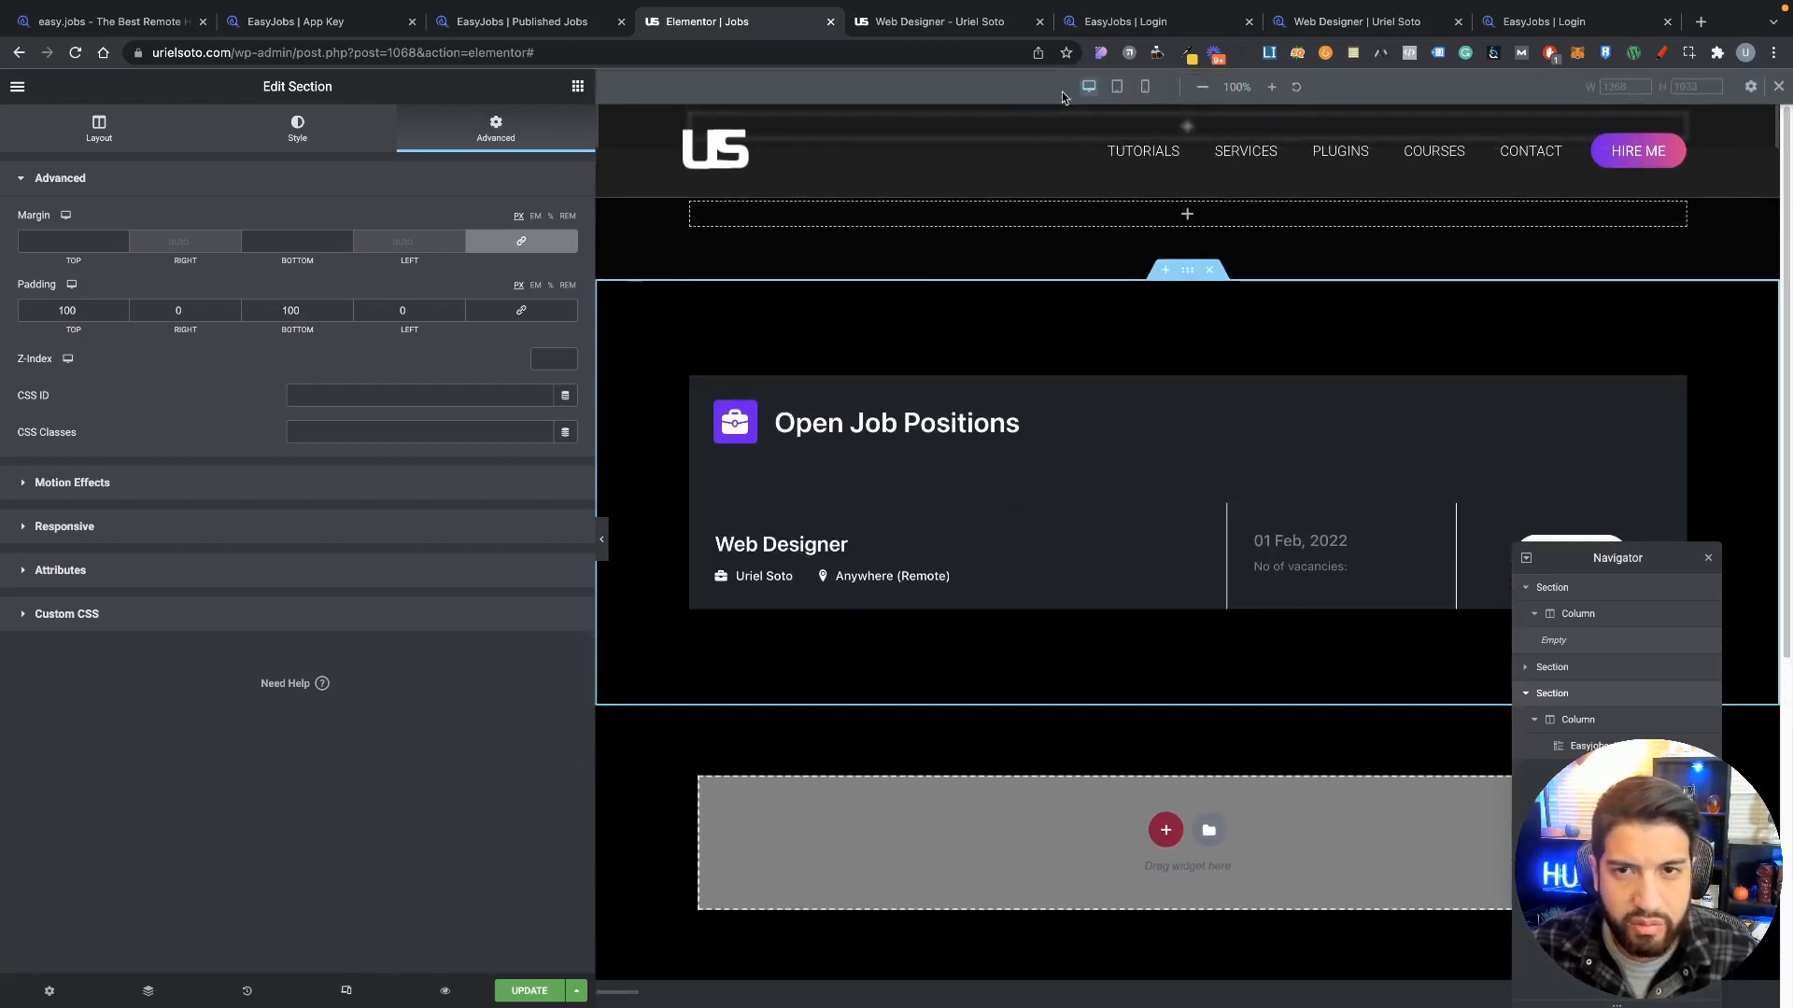
left_click(1117, 86)
left_click(1139, 91)
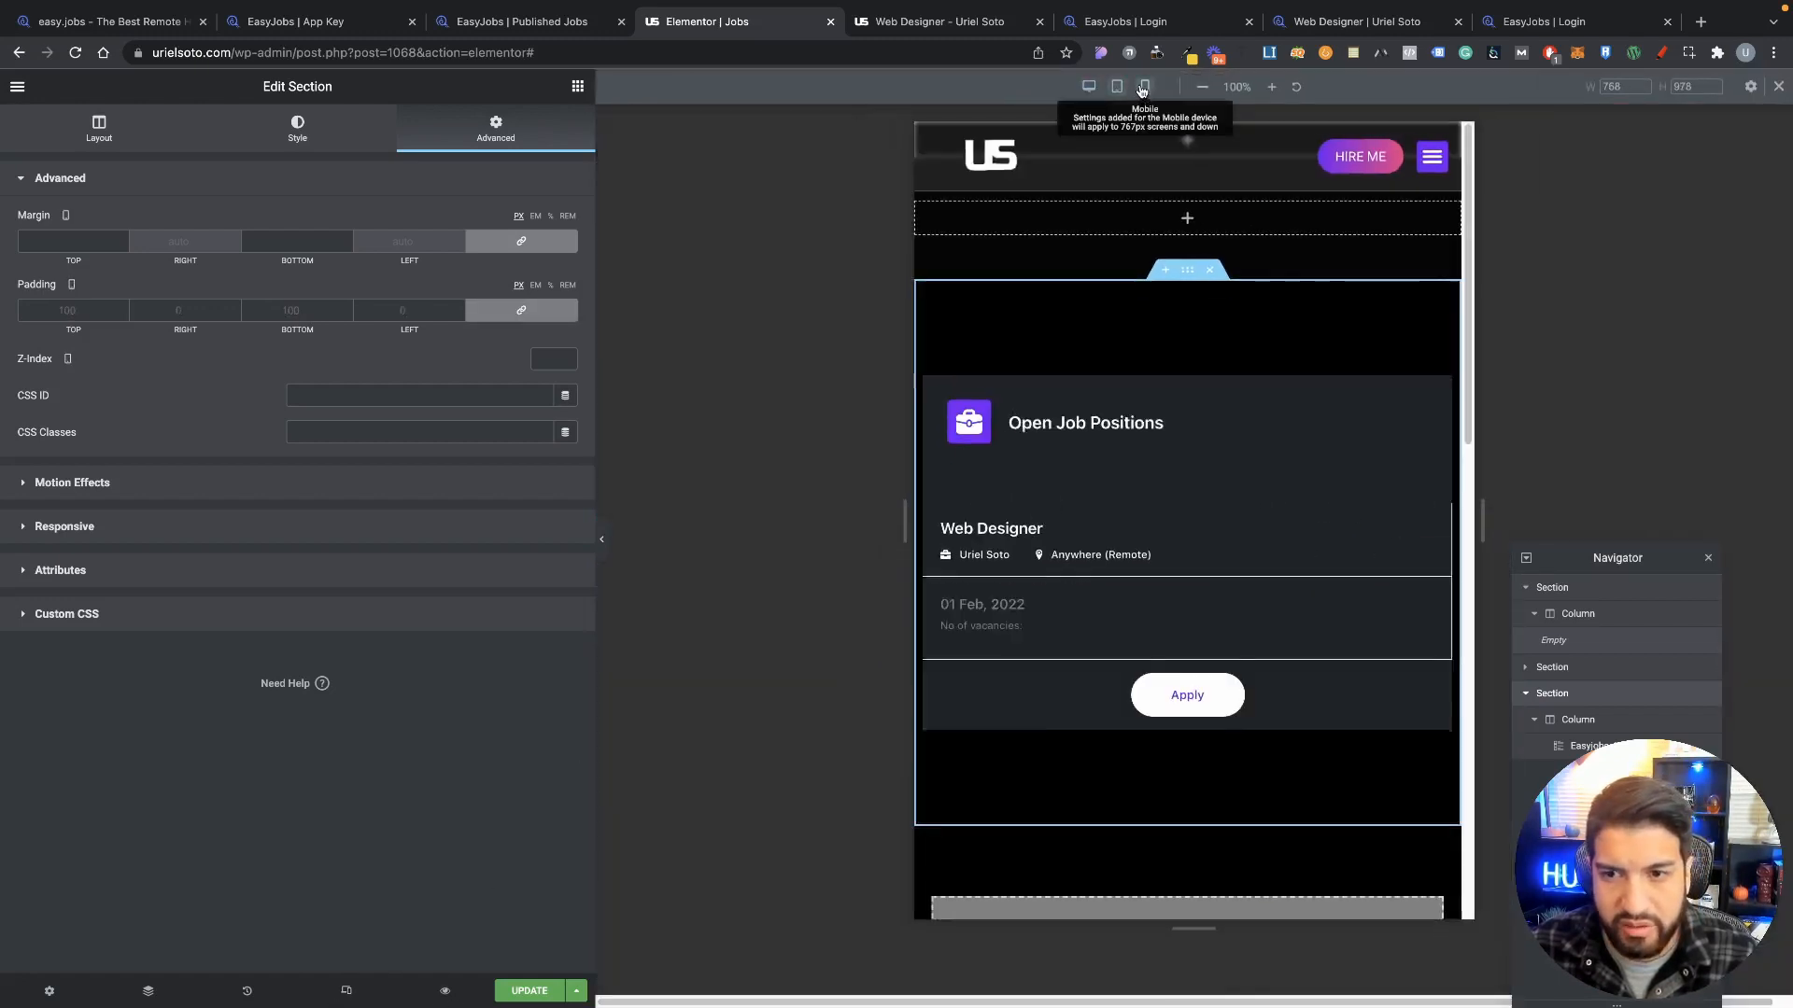
scroll(1156, 695, "down", 4)
scroll(1156, 695, "up", 5)
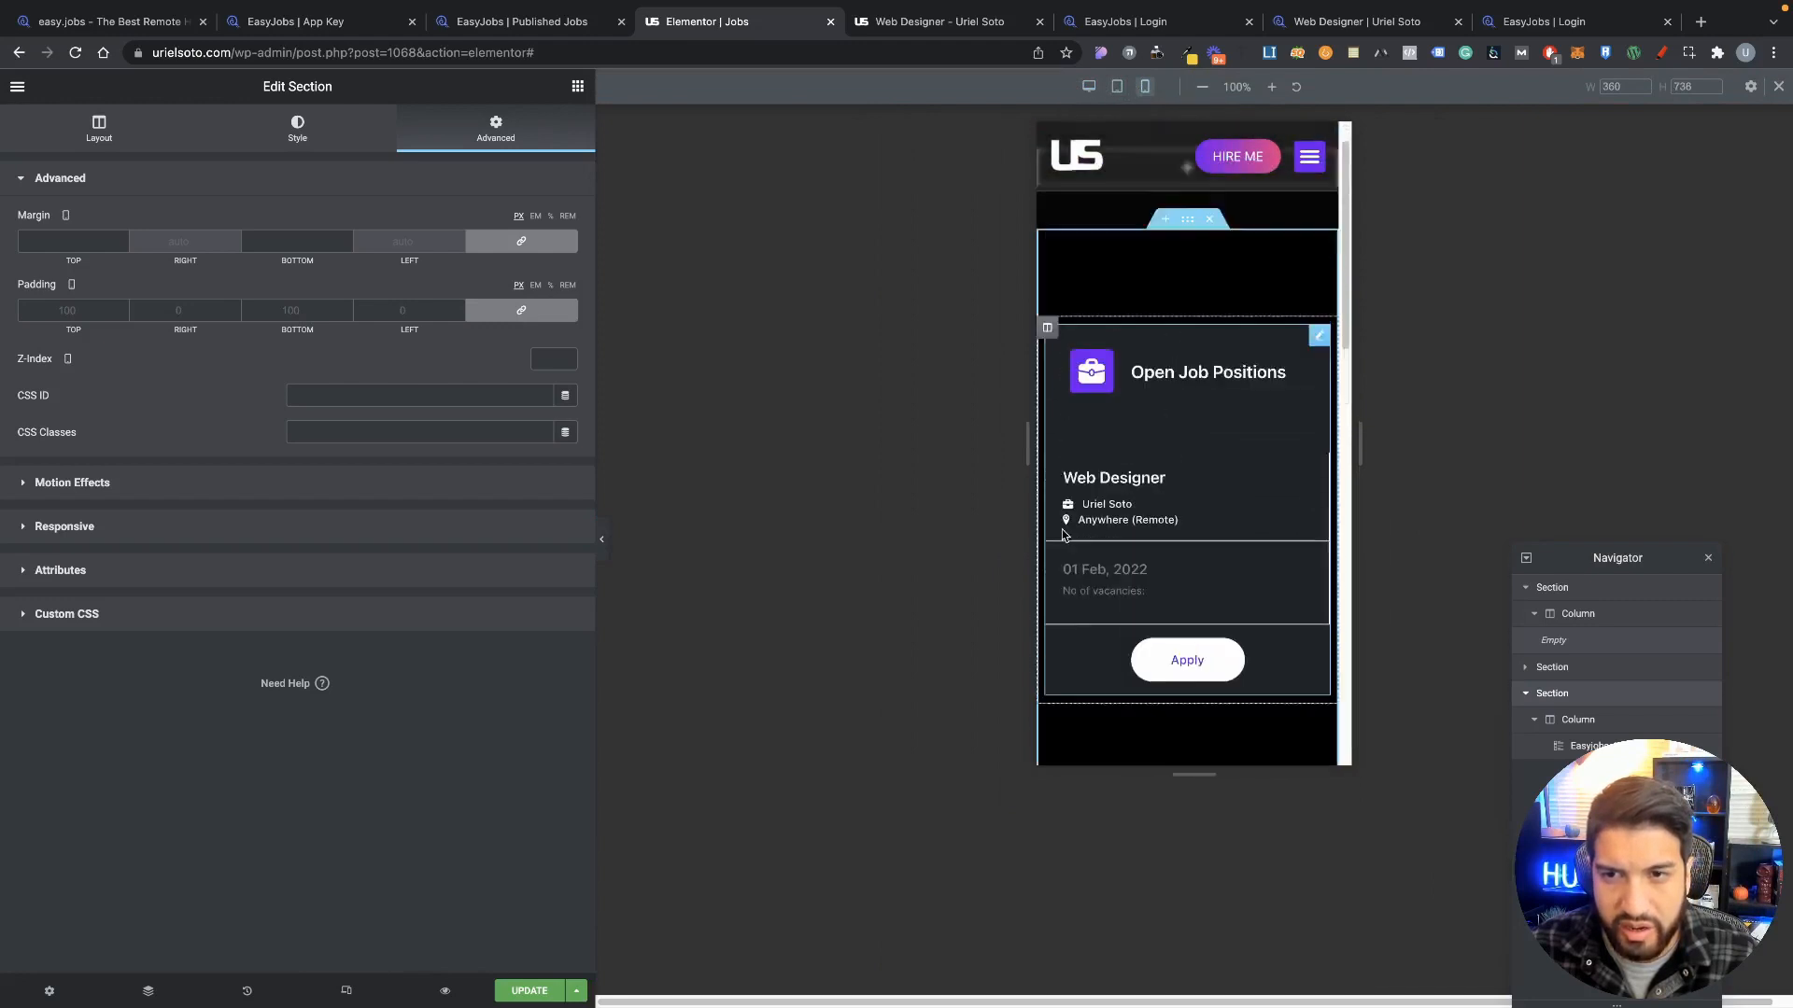
left_click(1088, 89)
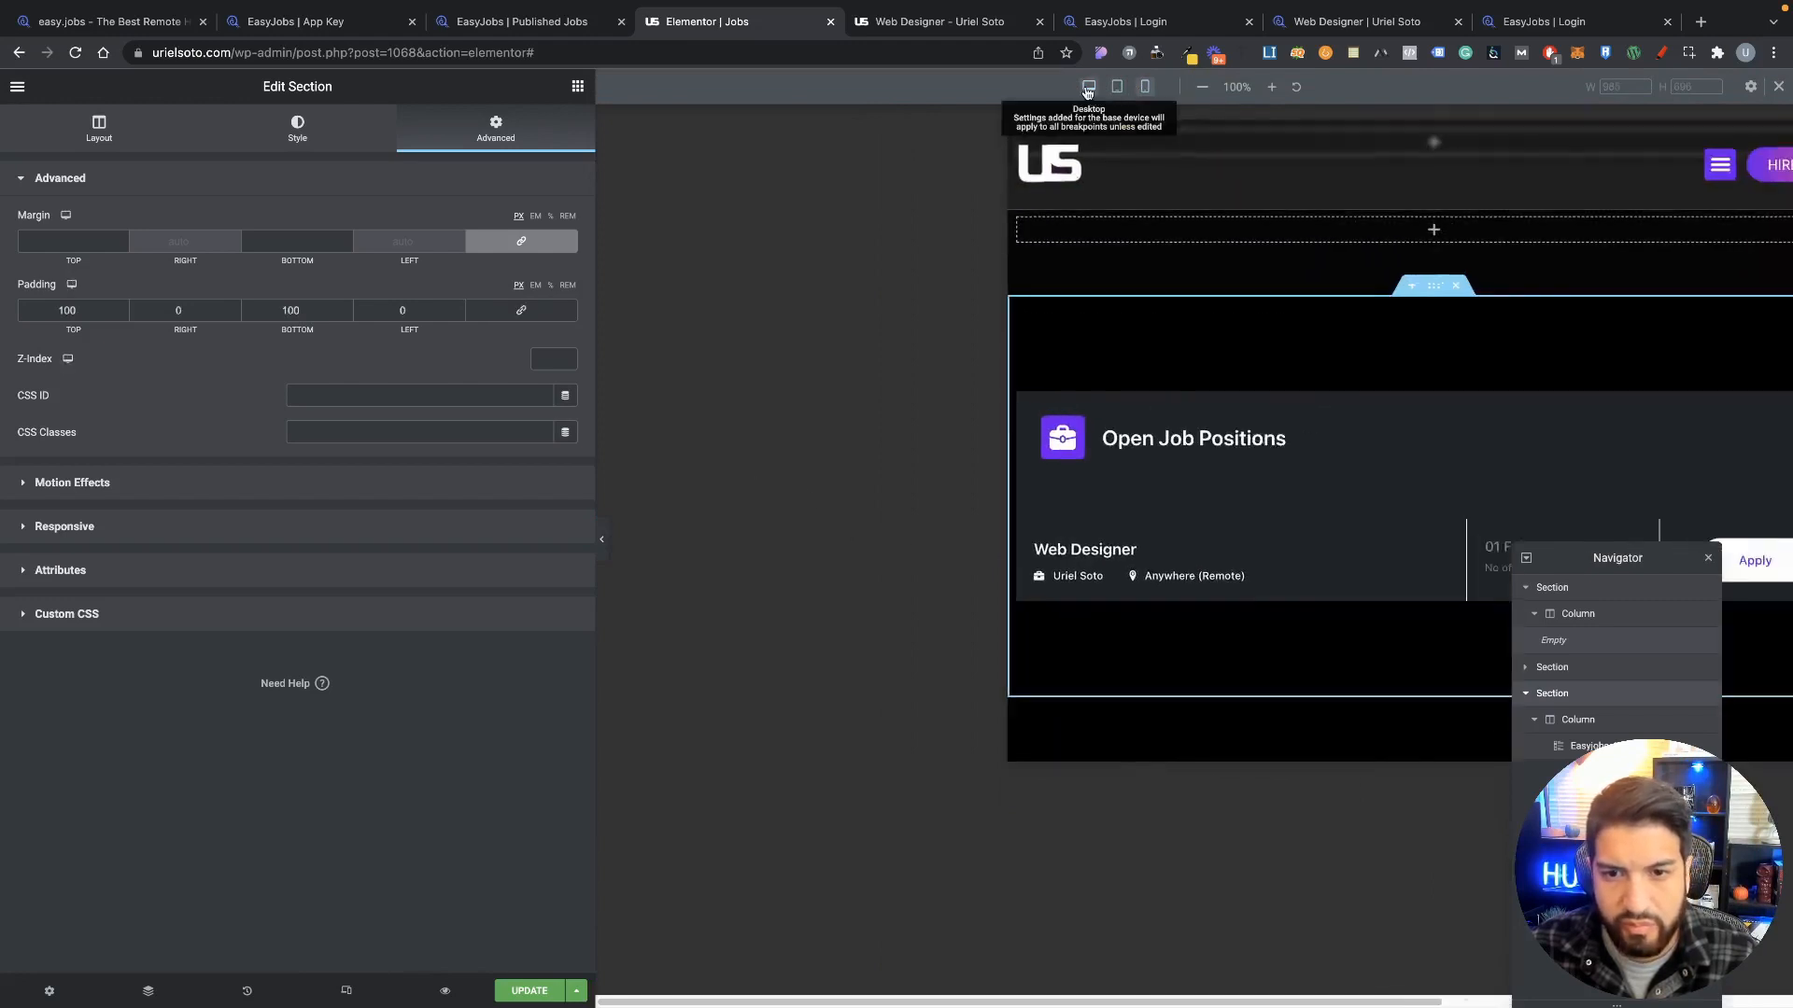
left_click(526, 990)
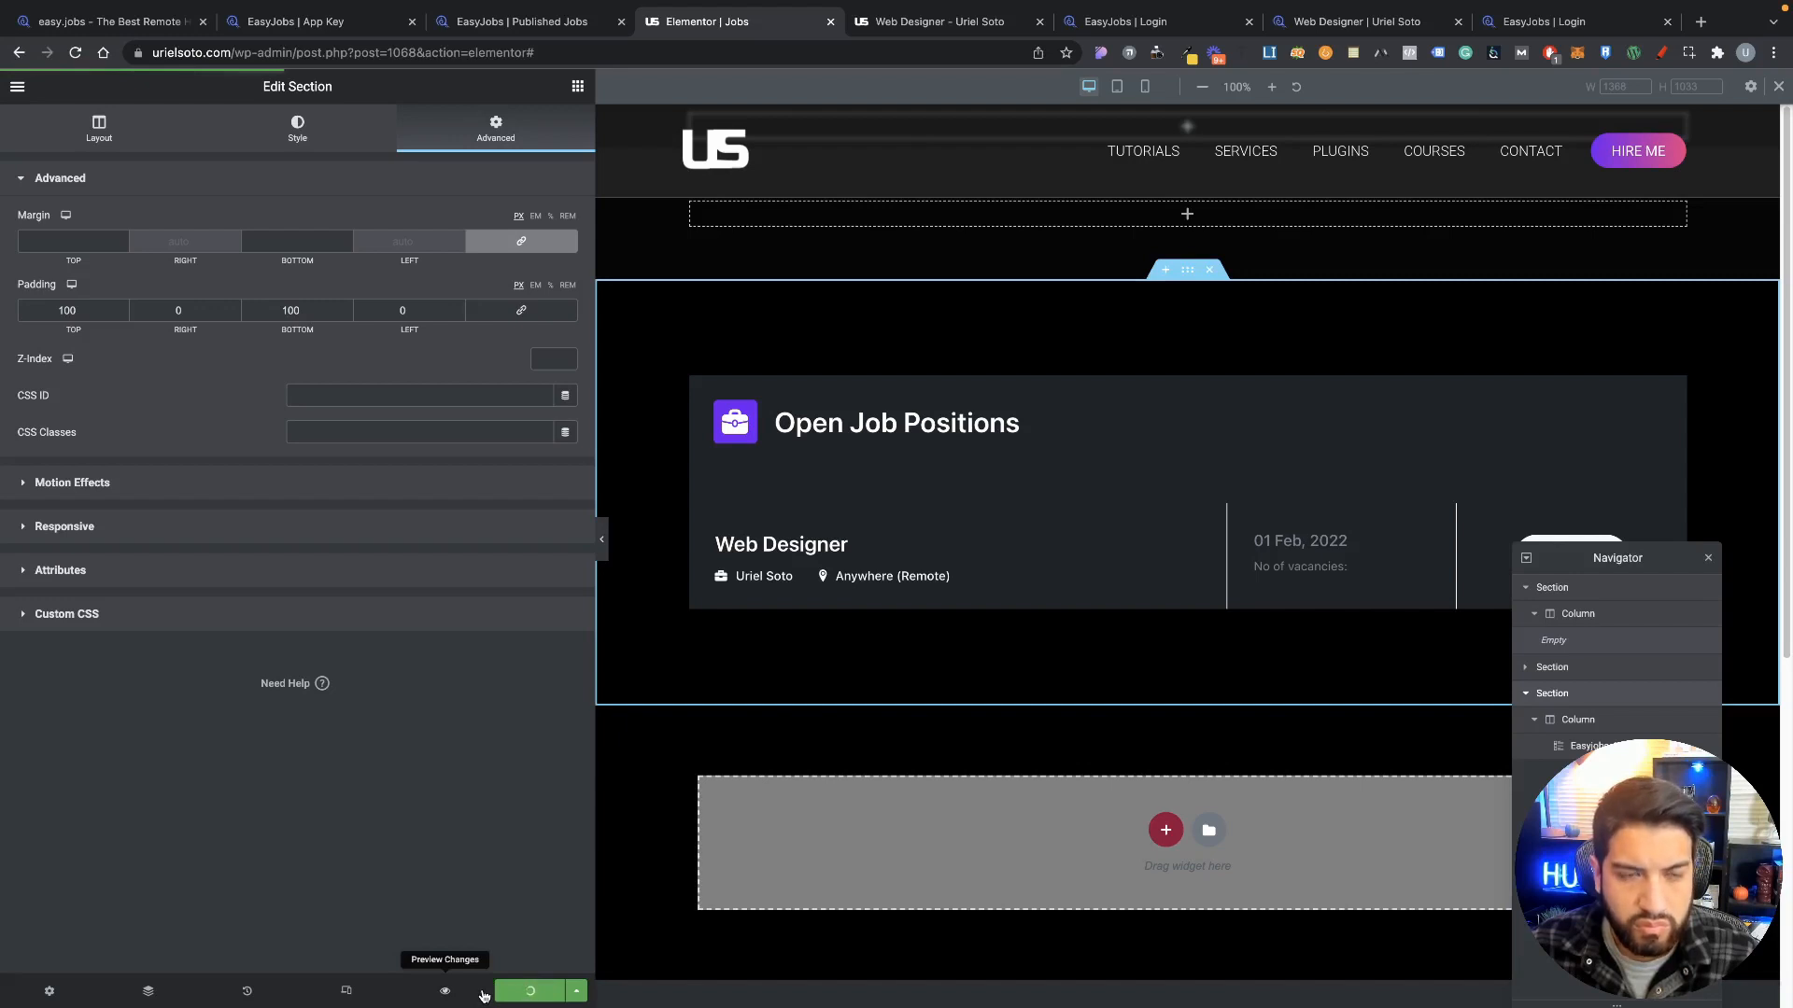
Step: Preview the Jobs page and test the Web Designer listing's Apply link
left_click(442, 992)
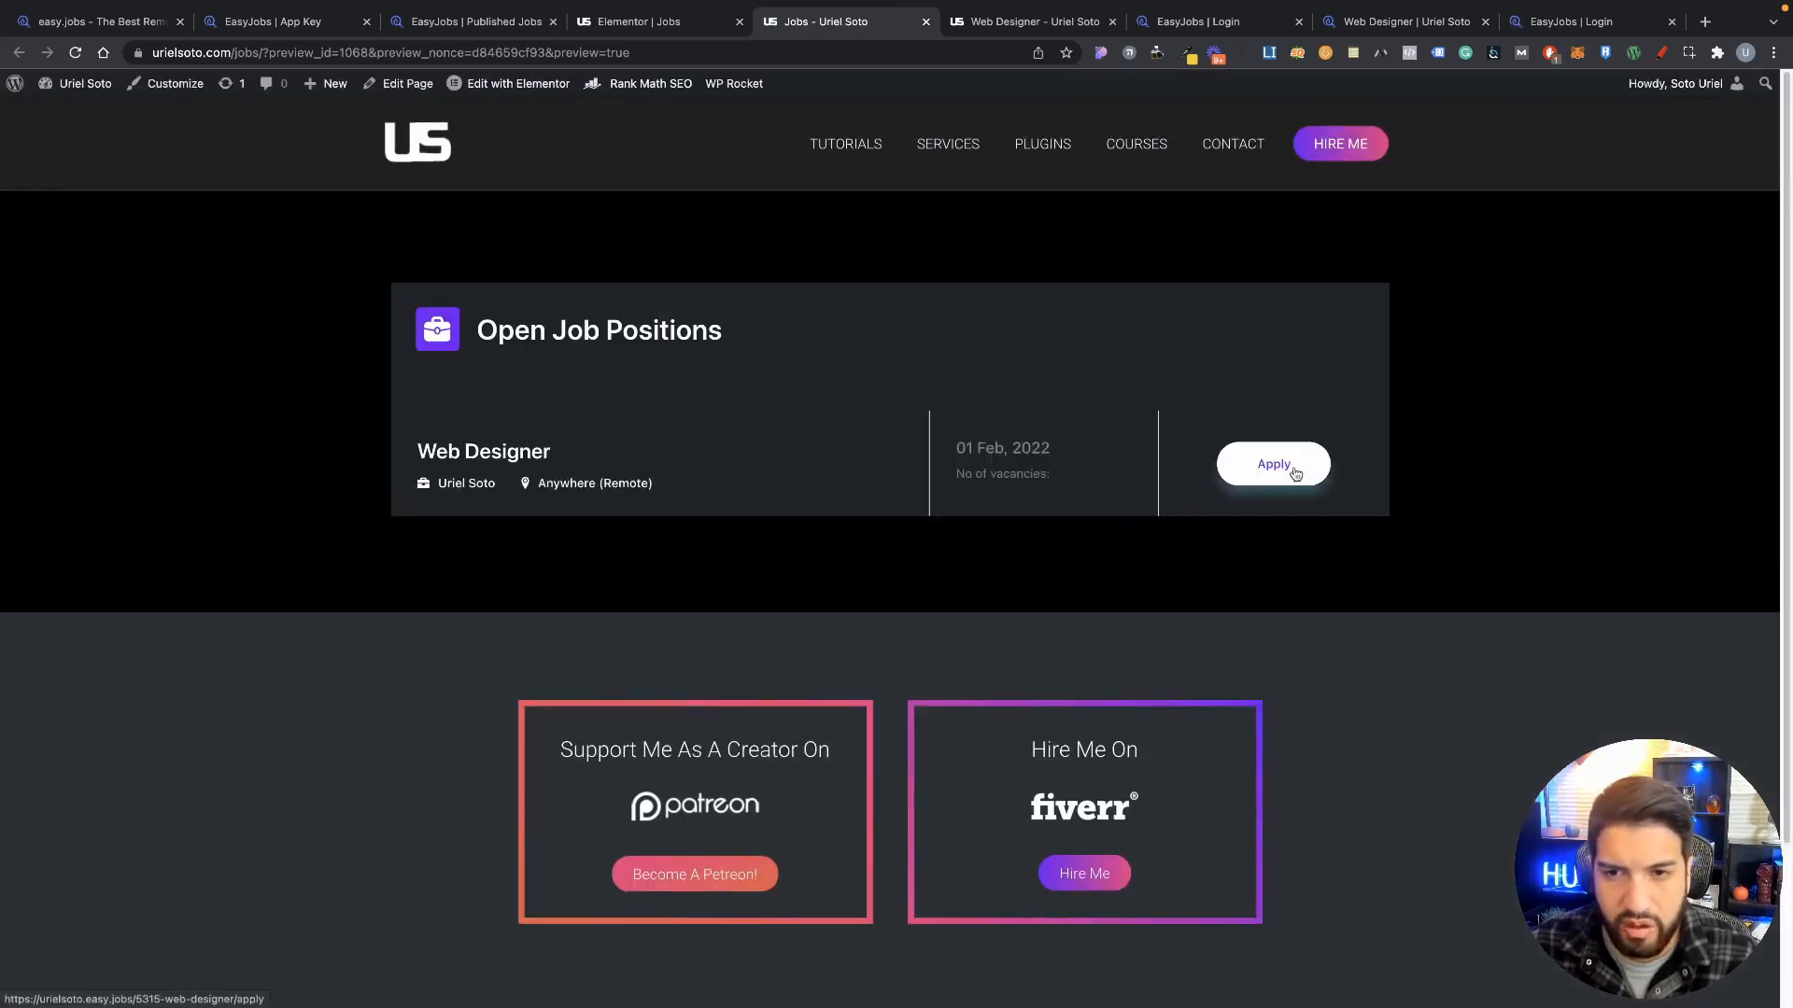
left_click(1287, 486)
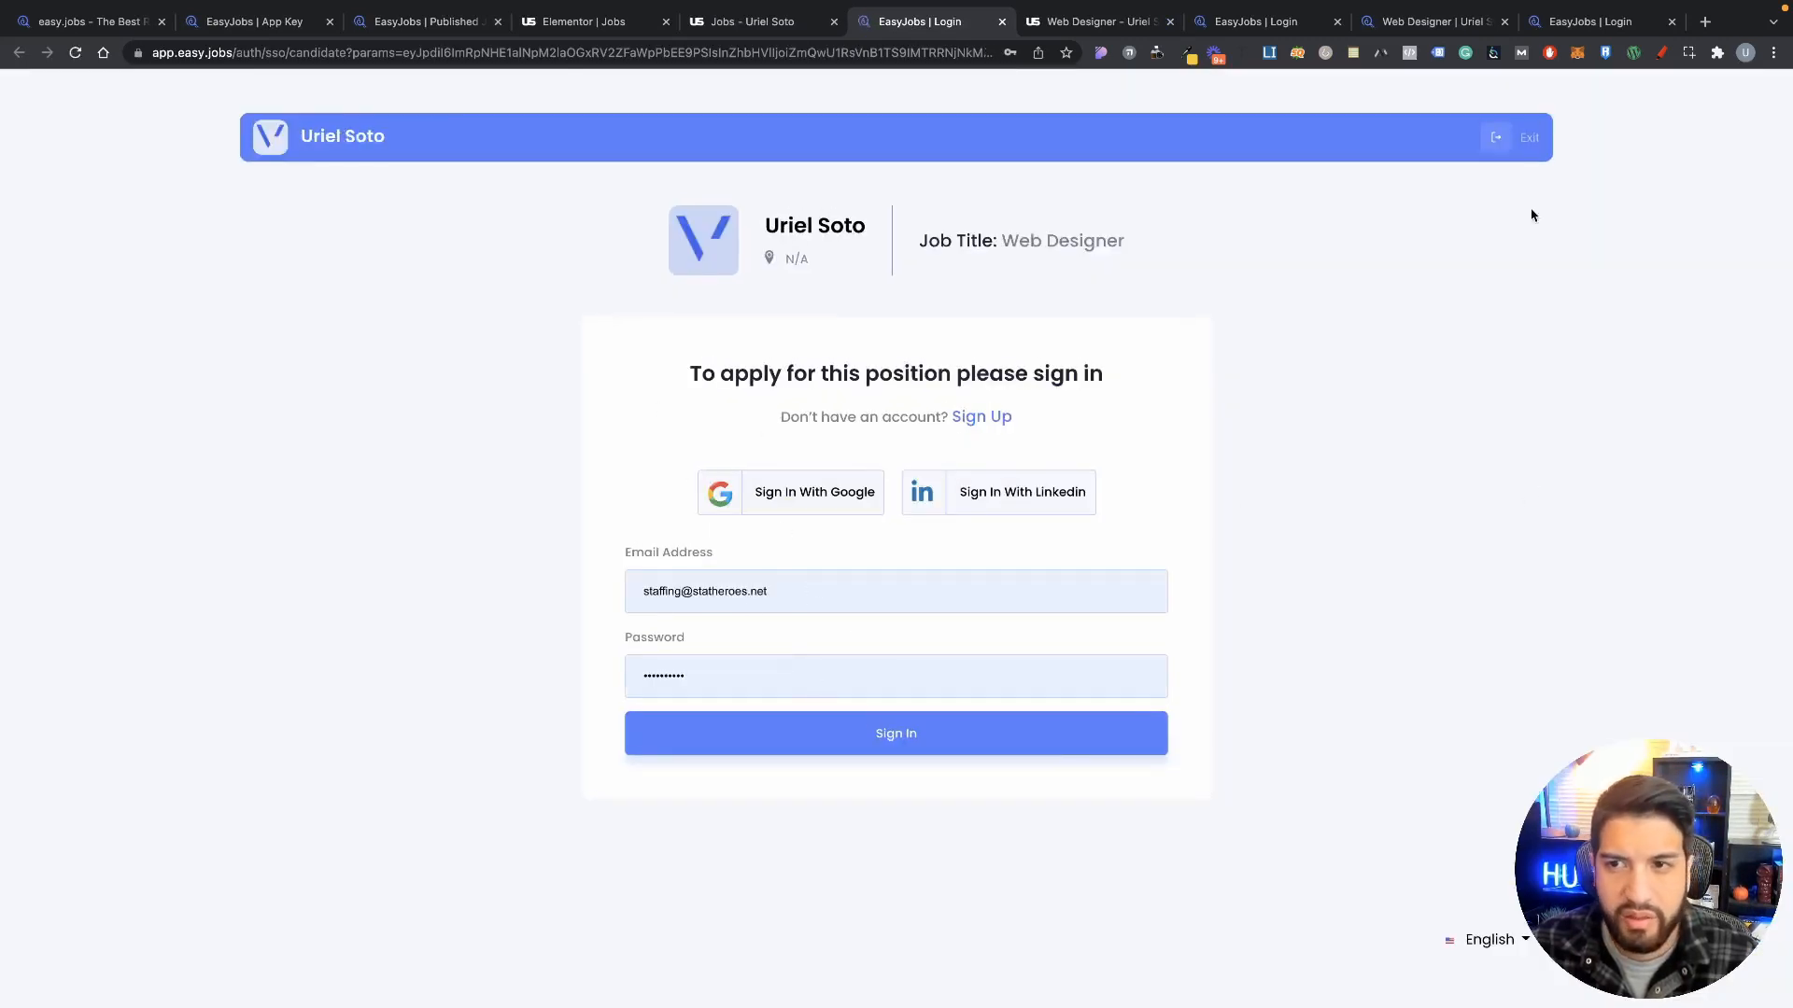
Step: Exit the sign-in prompt, view the Web Designer job details, and return to the Jobs preview
left_click(1529, 138)
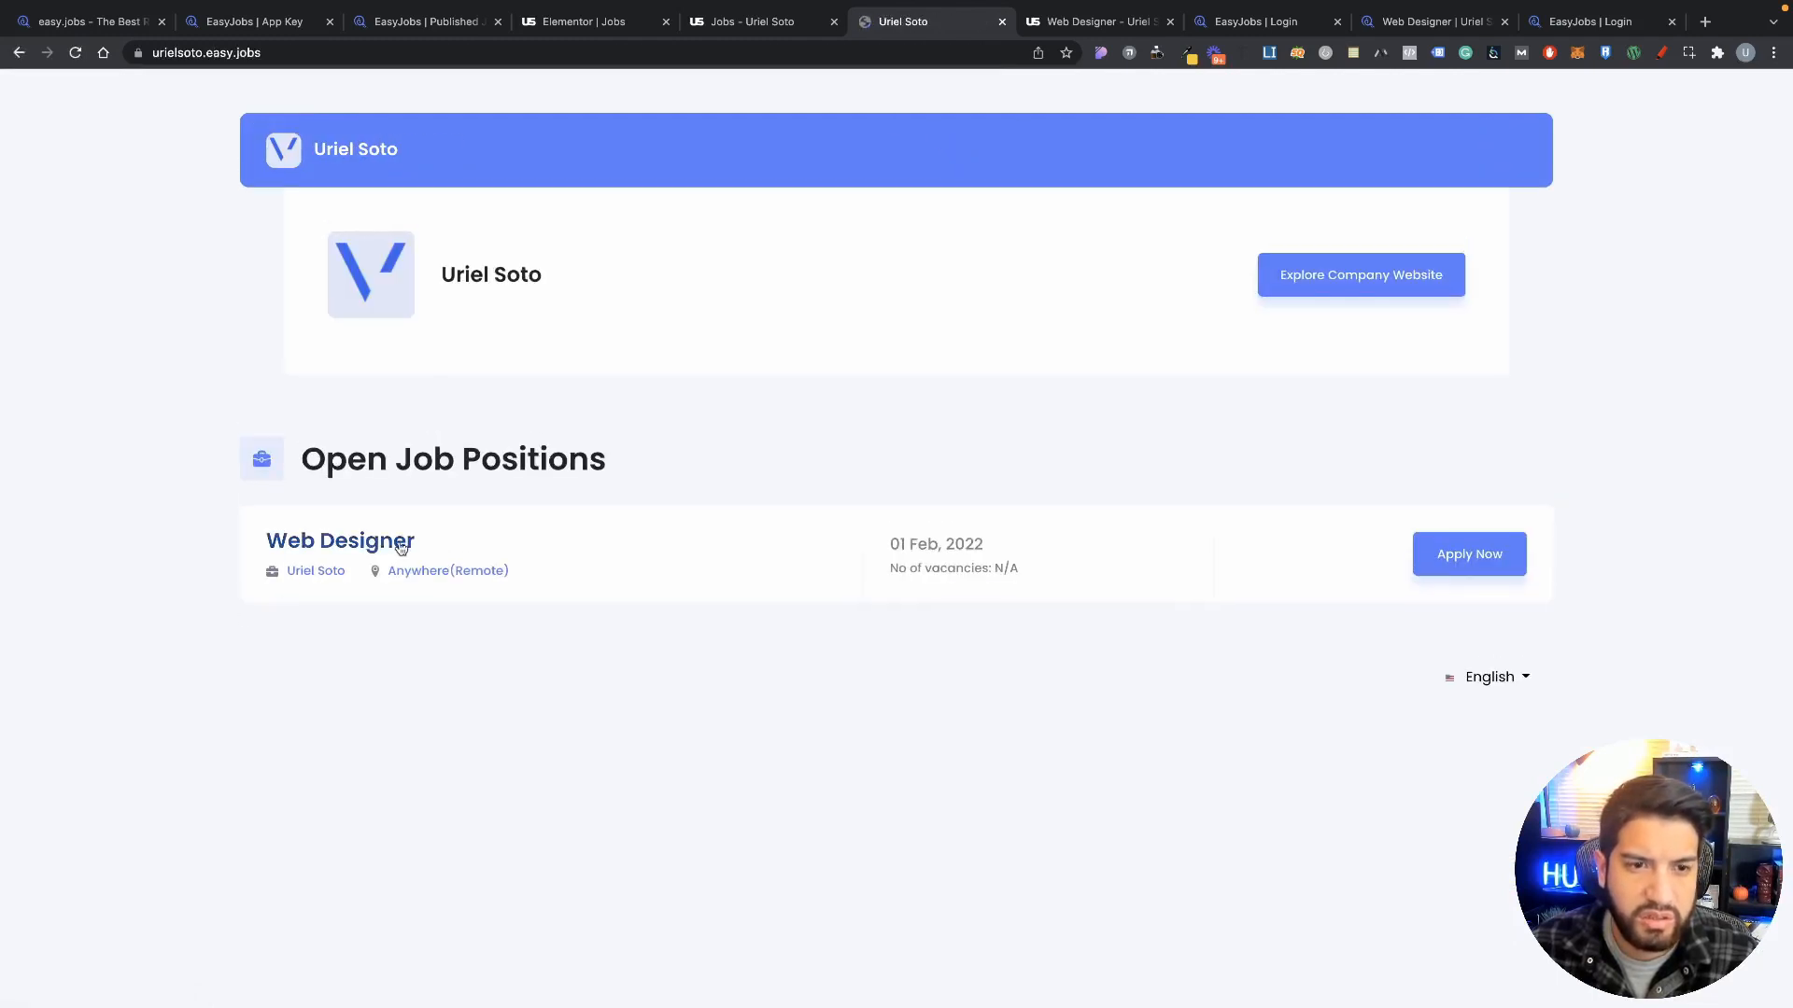
left_click(338, 545)
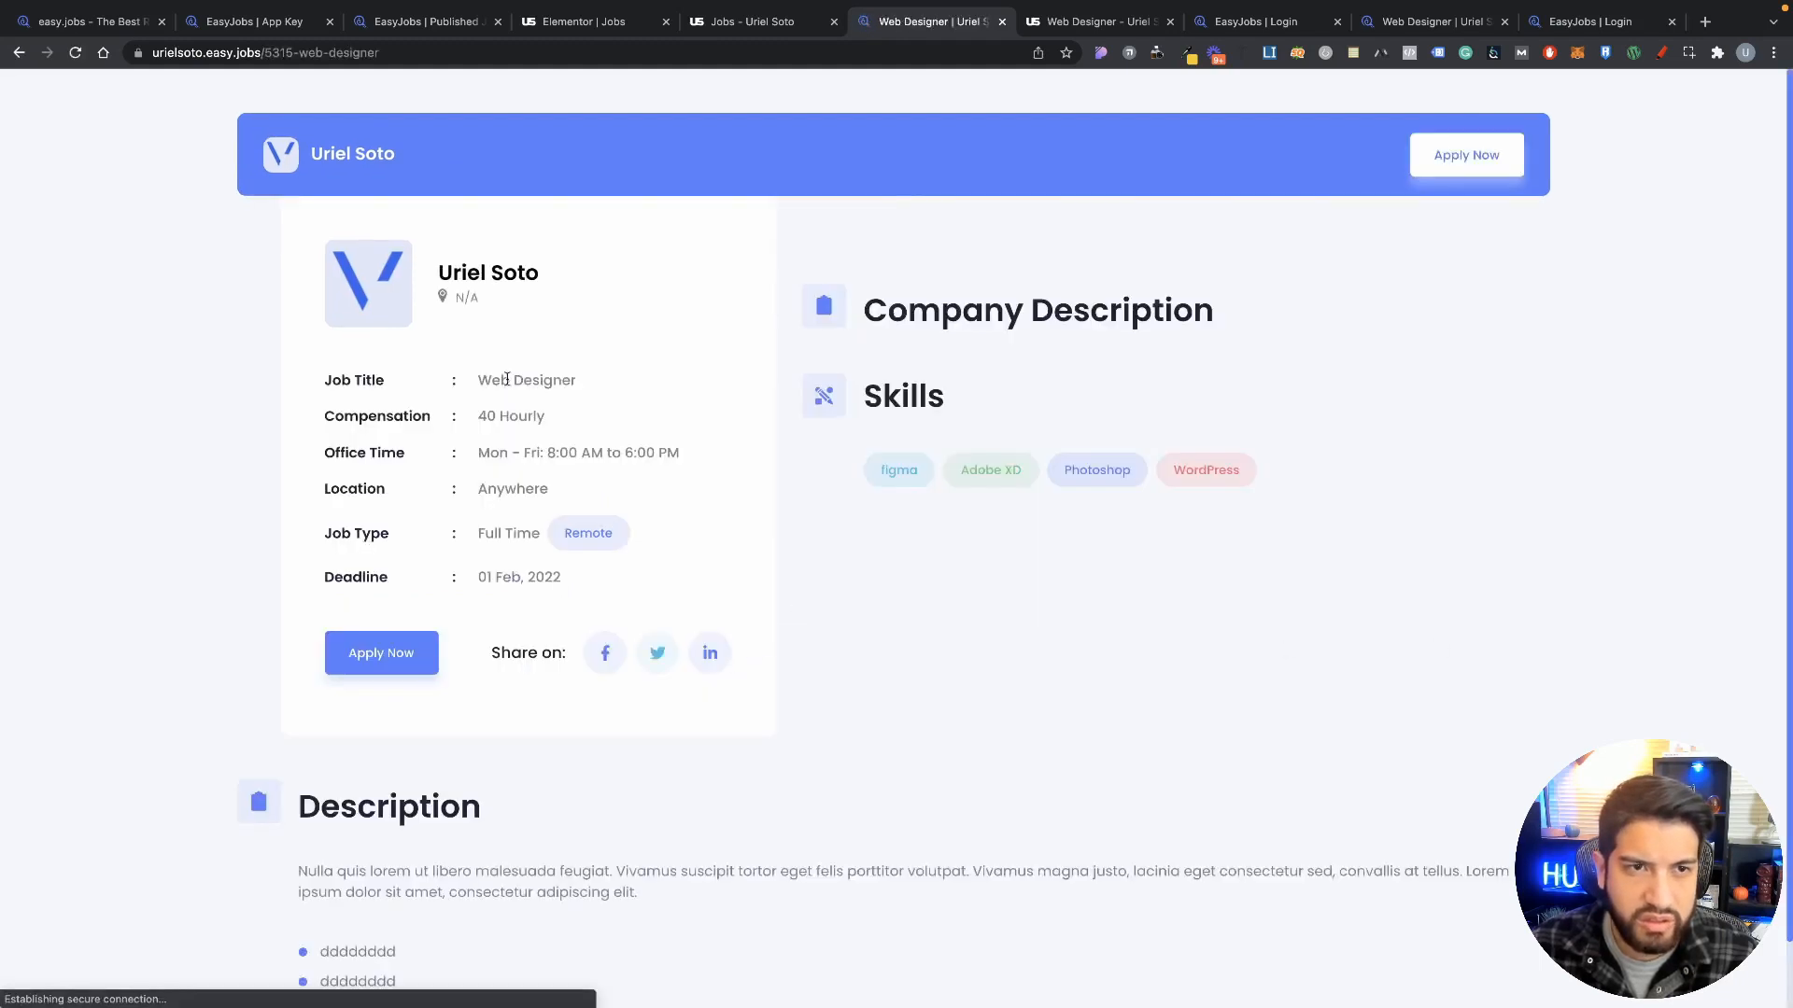
left_click(775, 20)
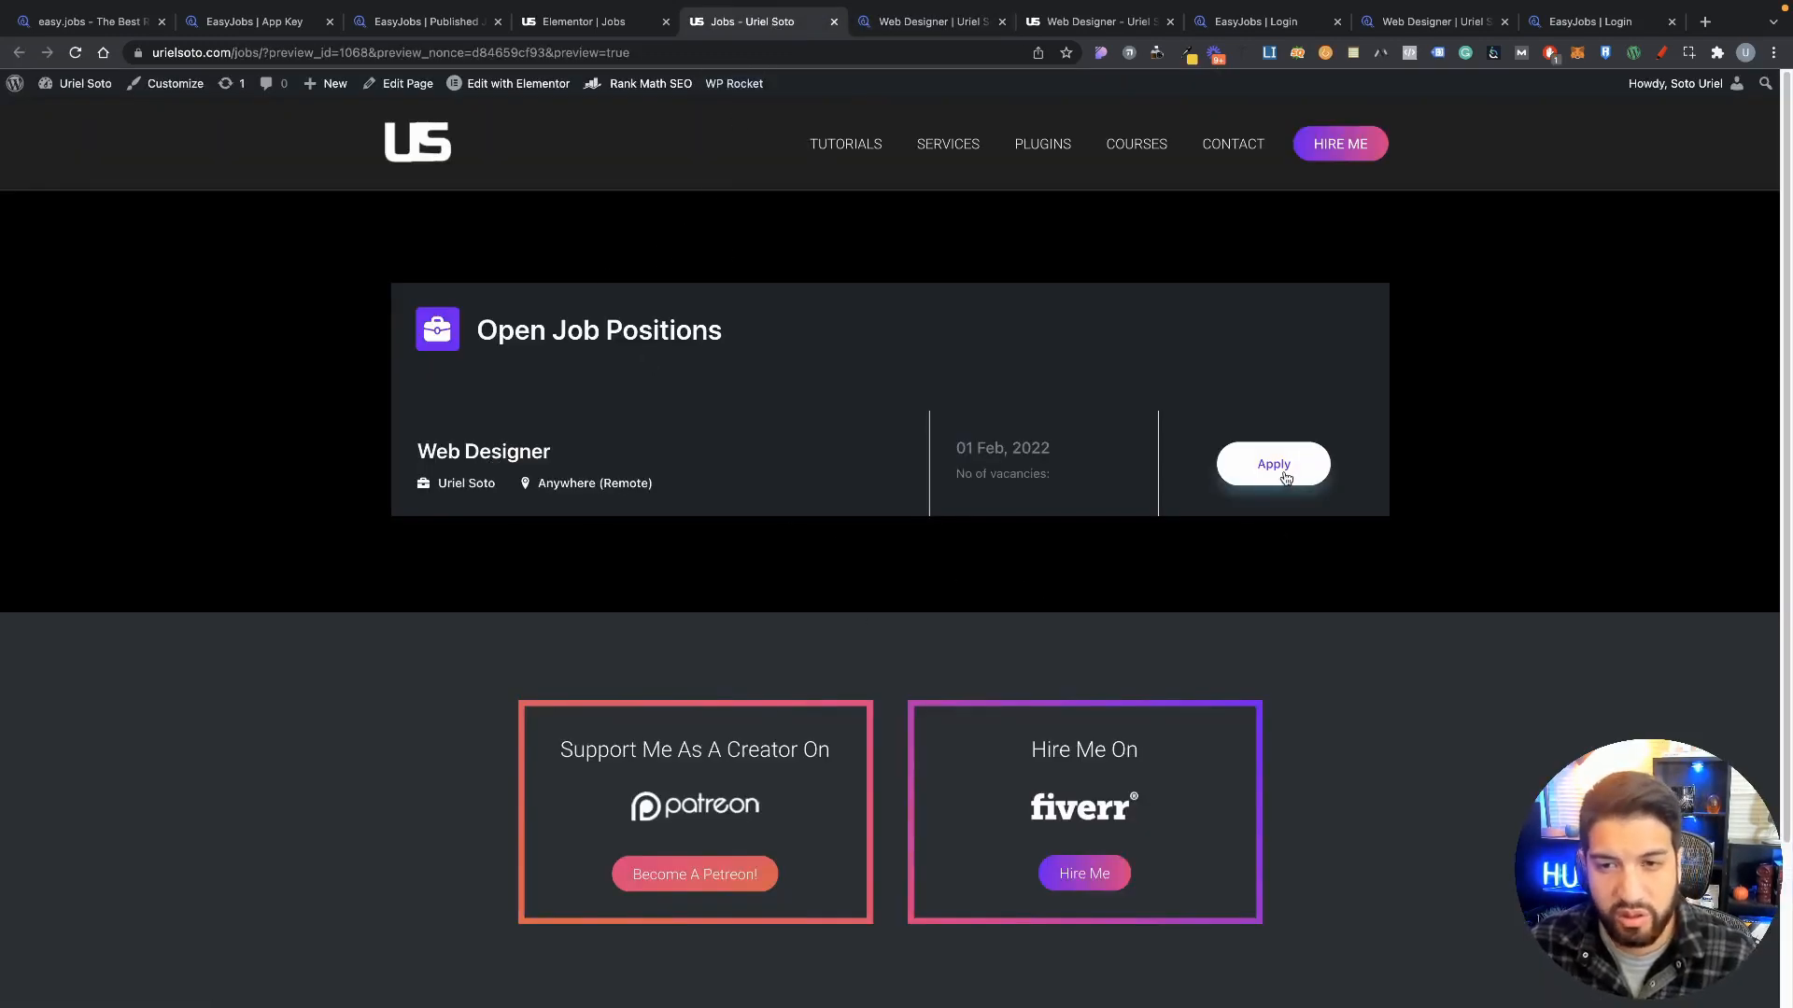
Step: Compare the site's Web Designer job page with the easy.jobs version, then go to the admin area
left_click(438, 455)
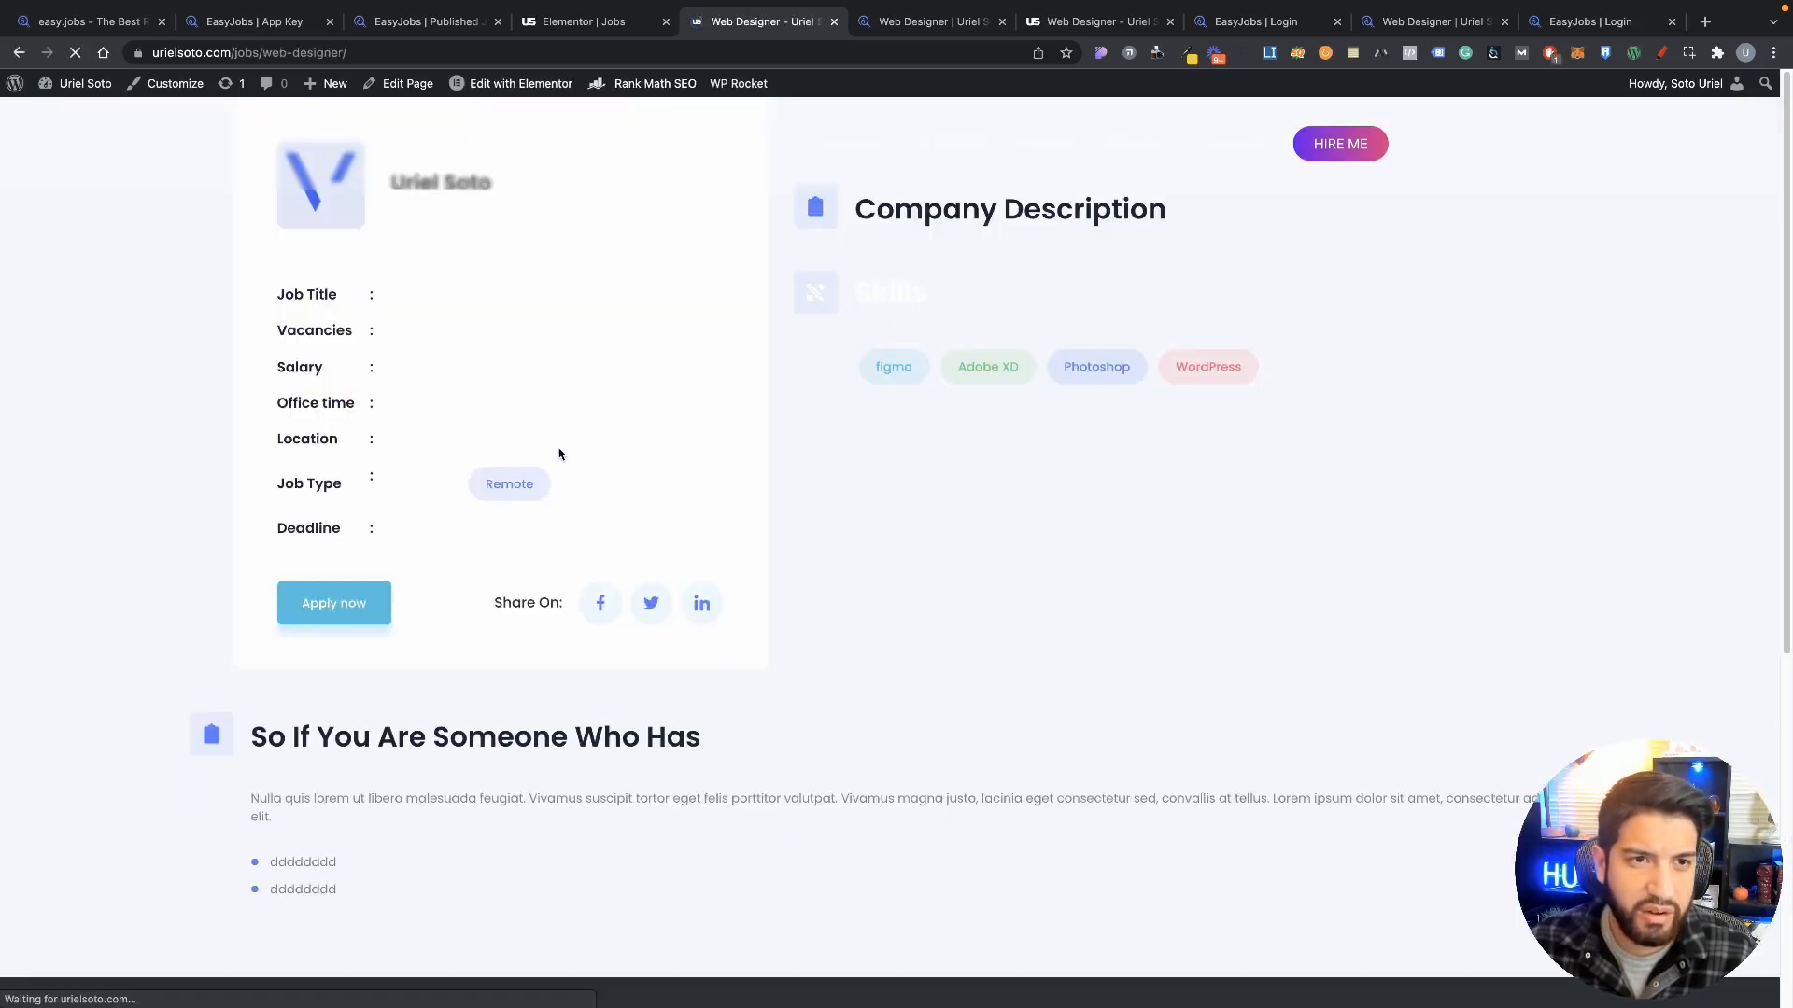
left_click(924, 21)
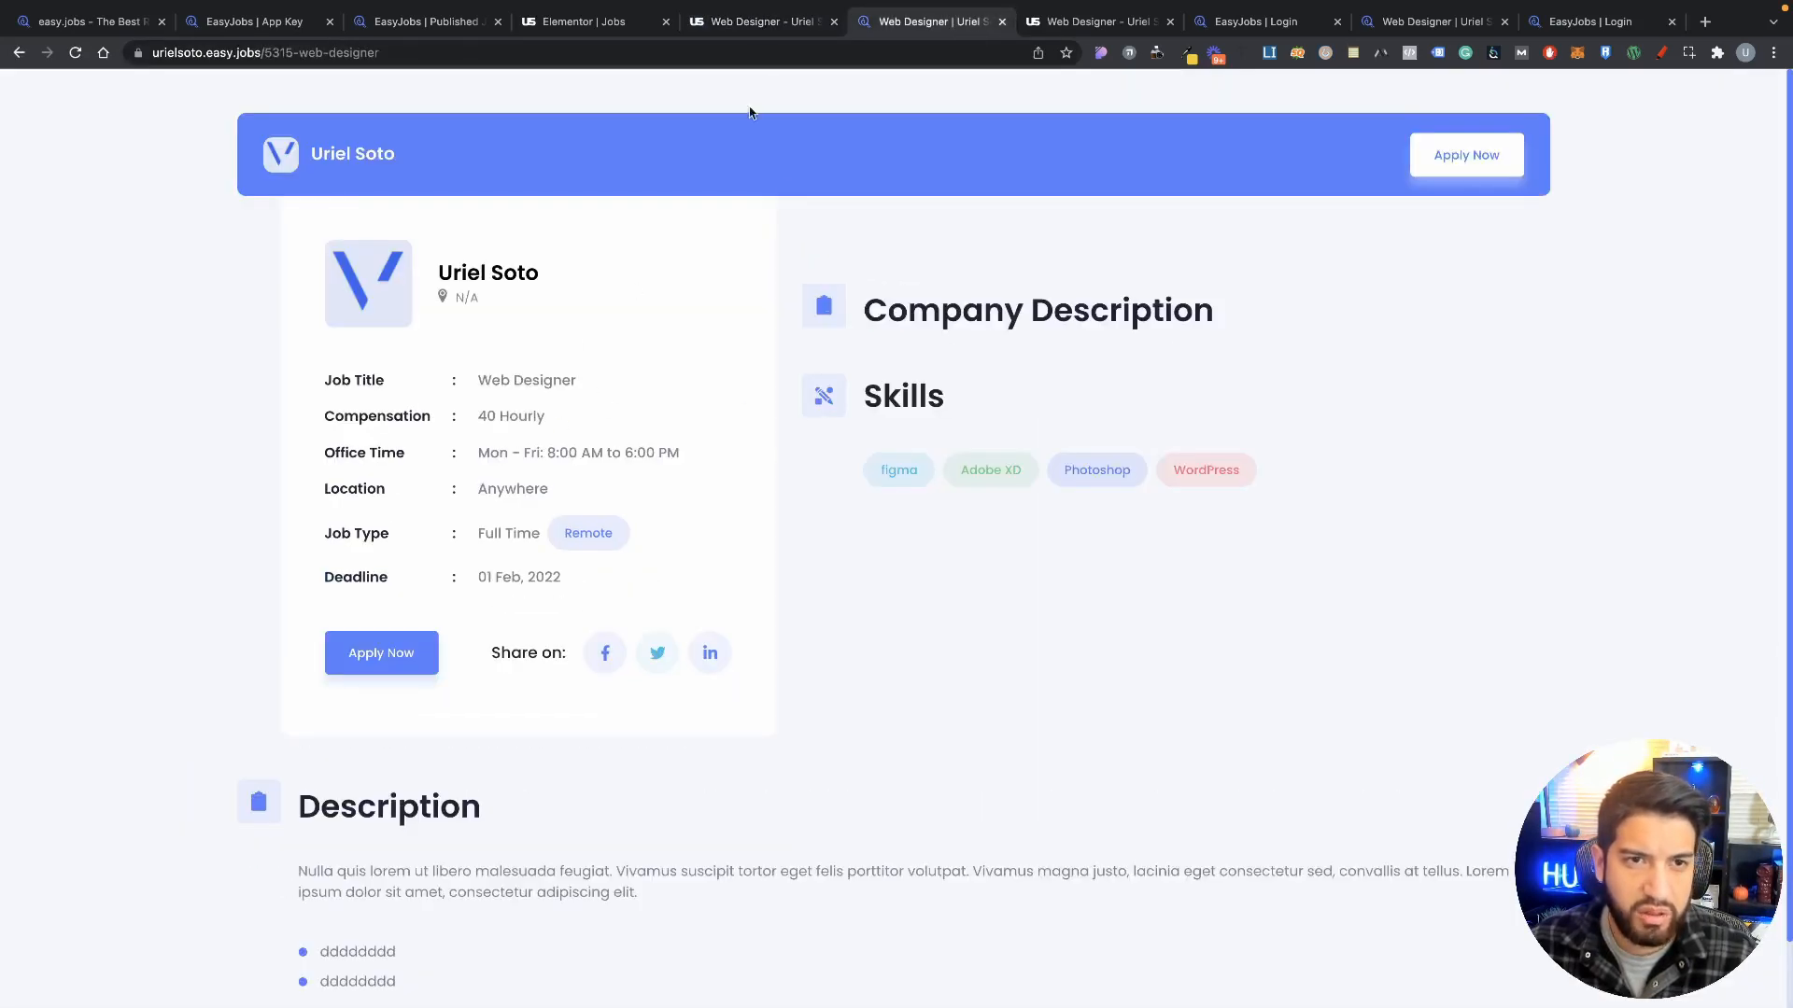
left_click(761, 22)
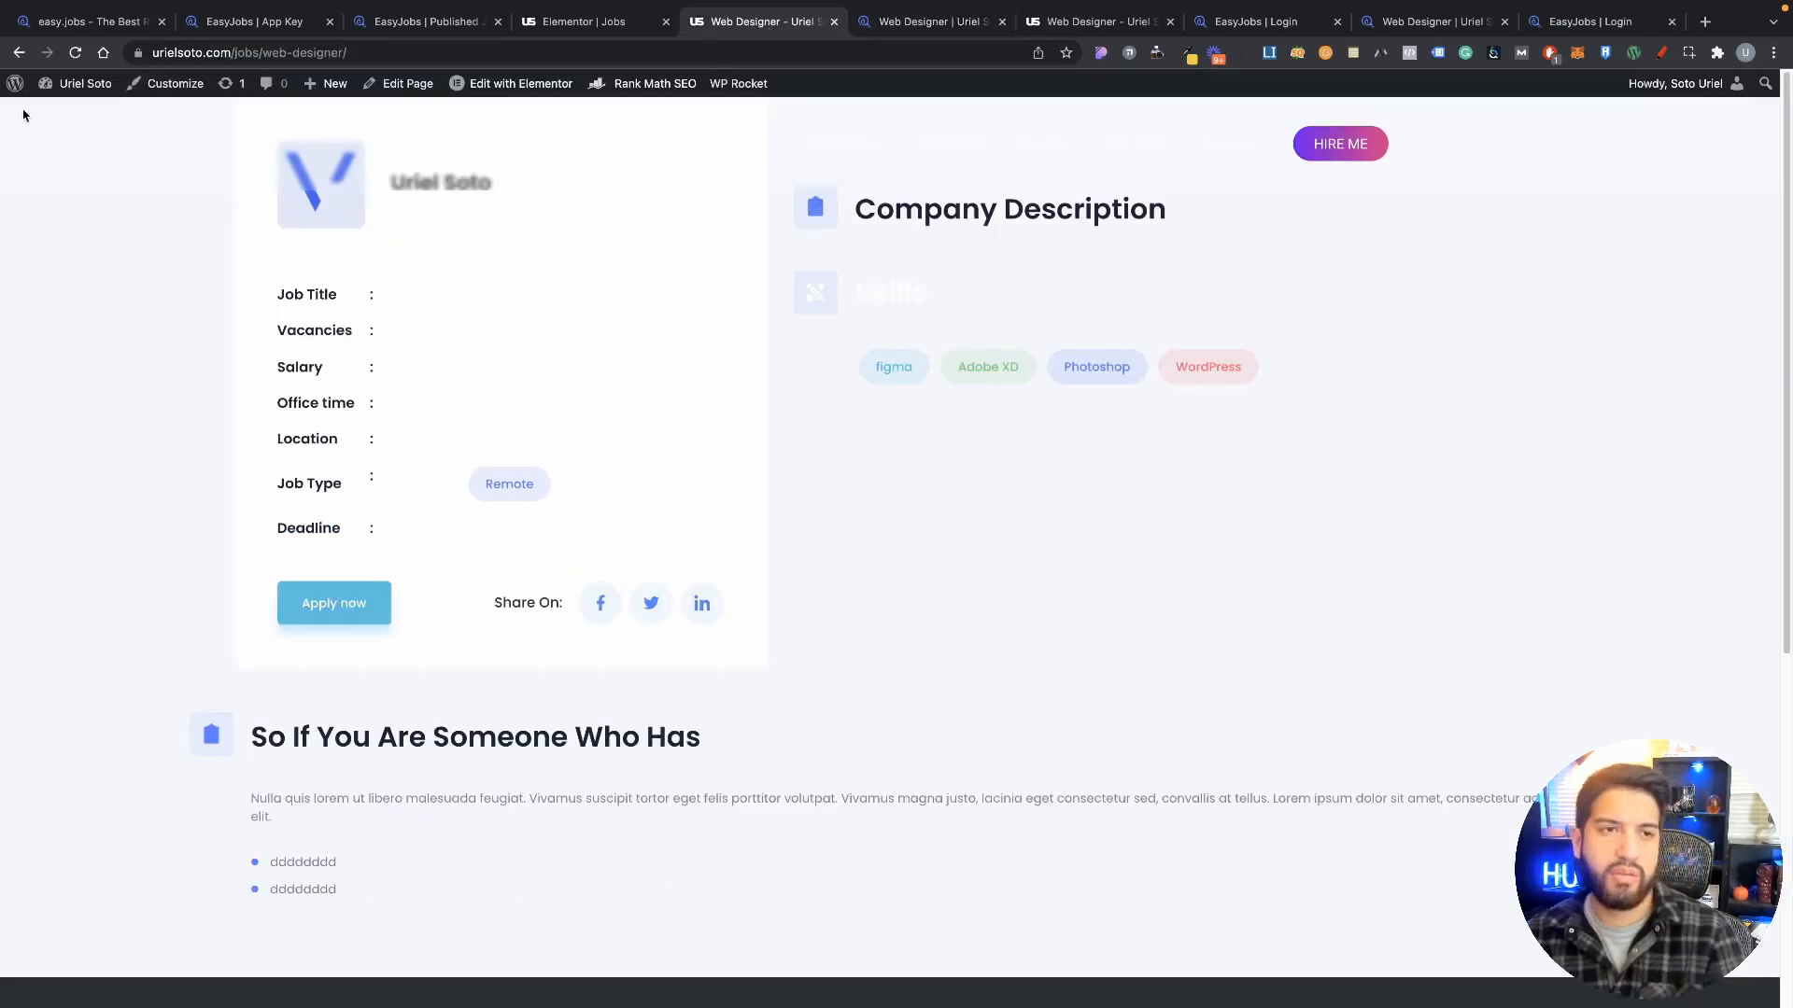
left_click(19, 52)
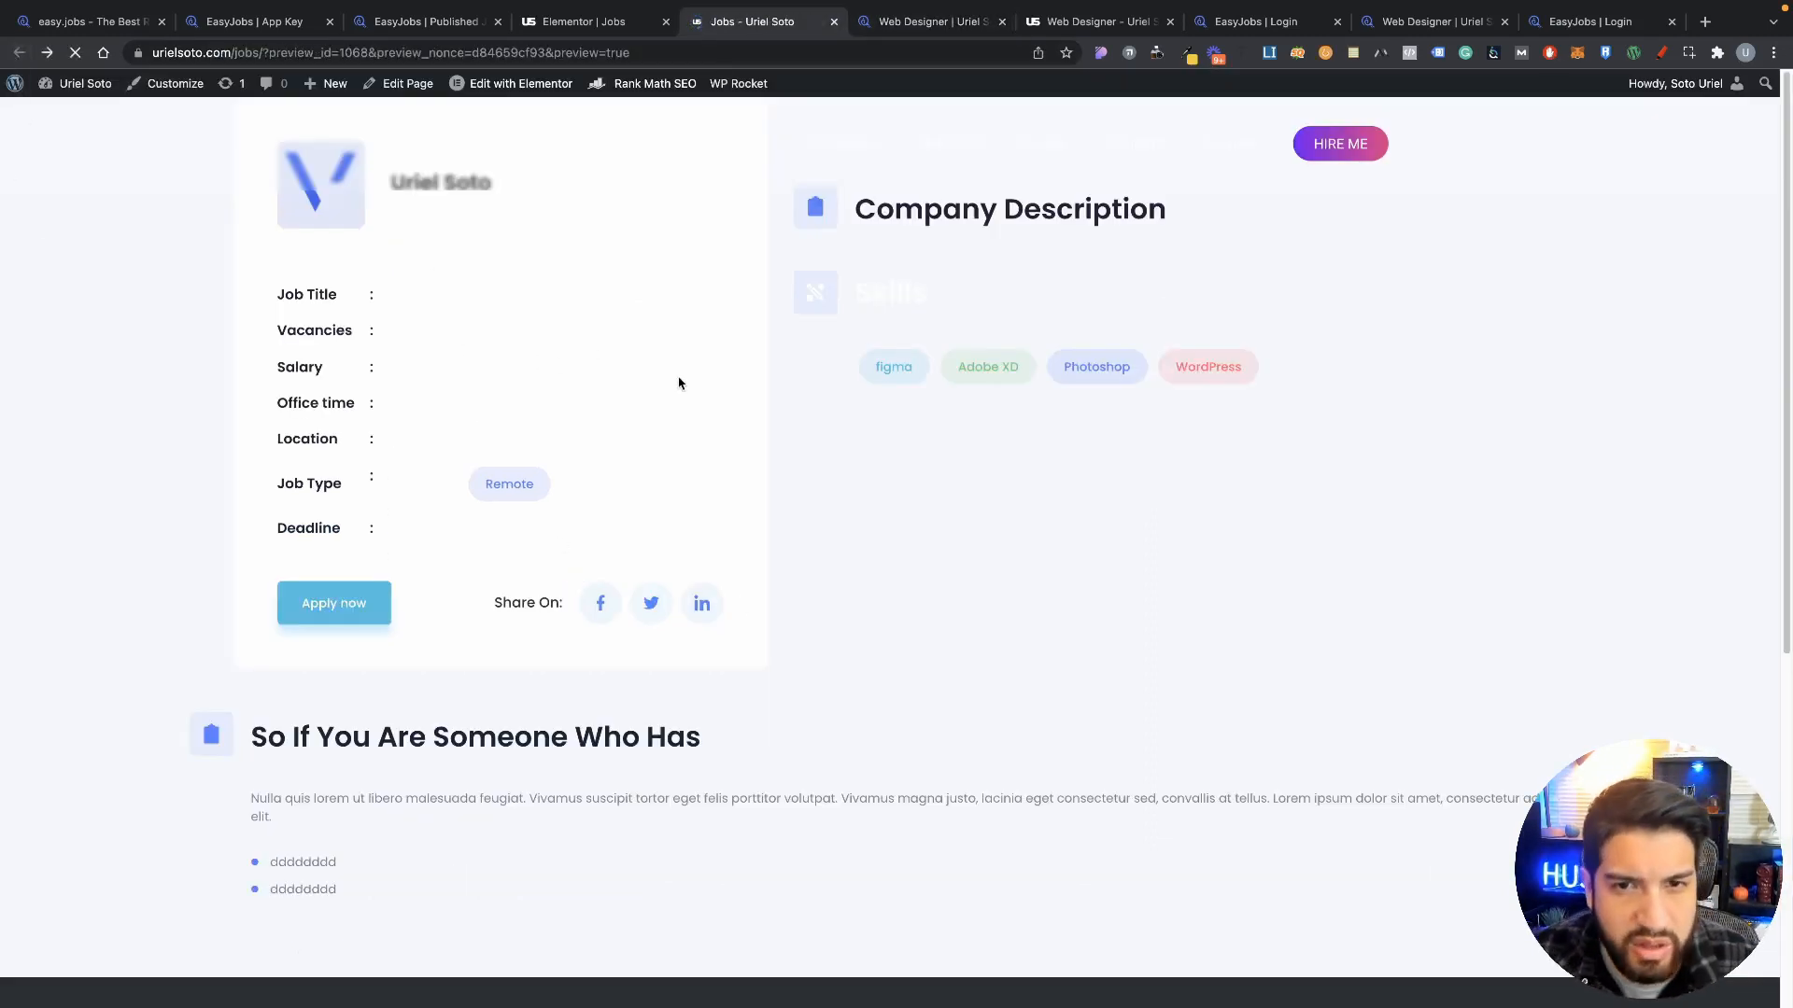
scroll(845, 476, "down", 2)
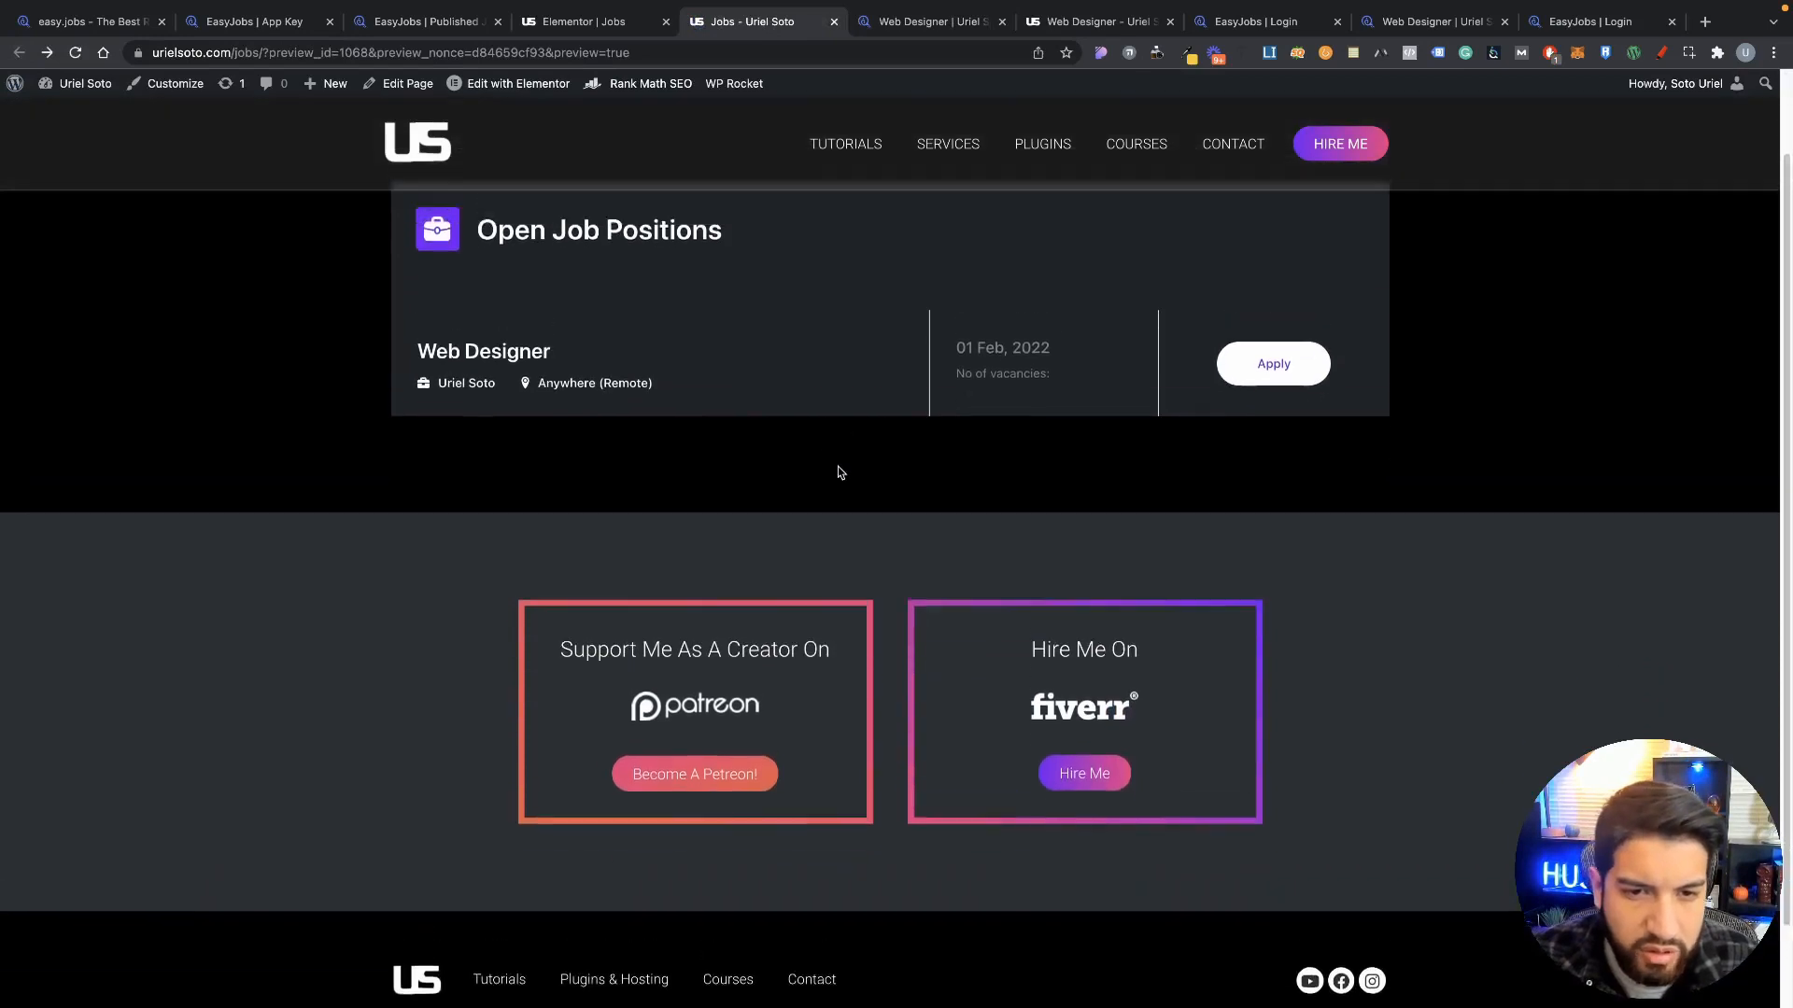
scroll(821, 462, "up", 2)
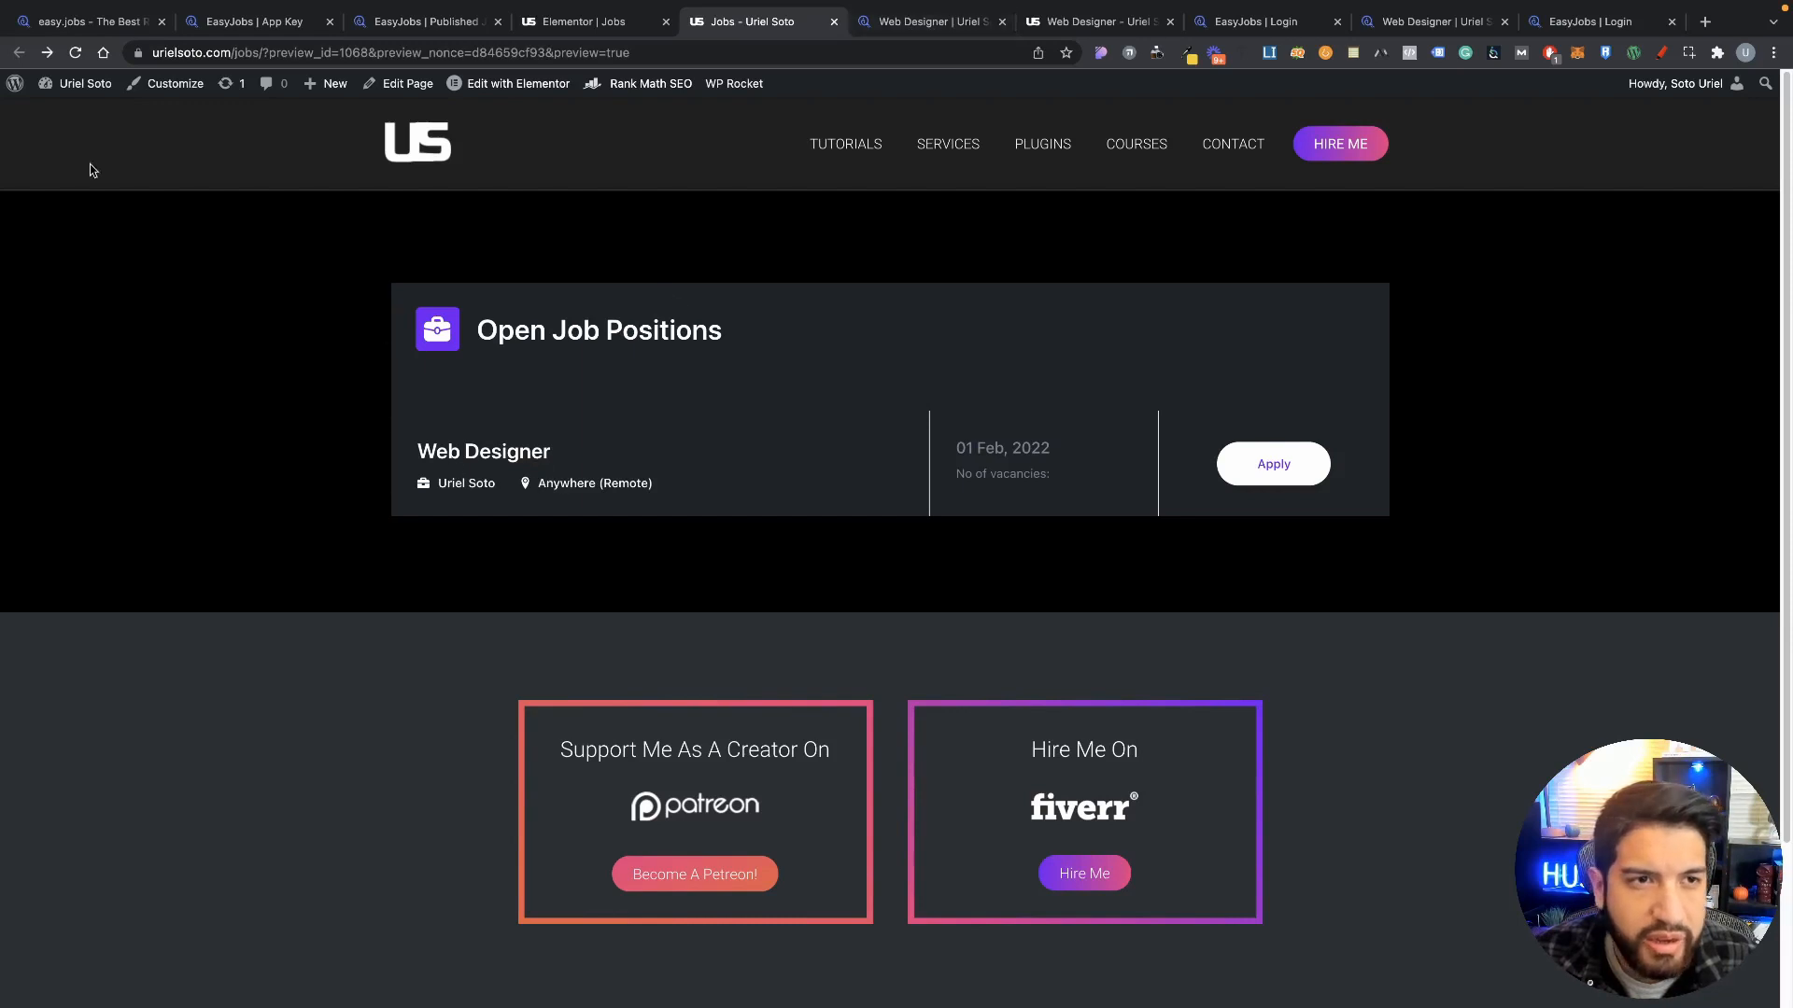
left_click(62, 119)
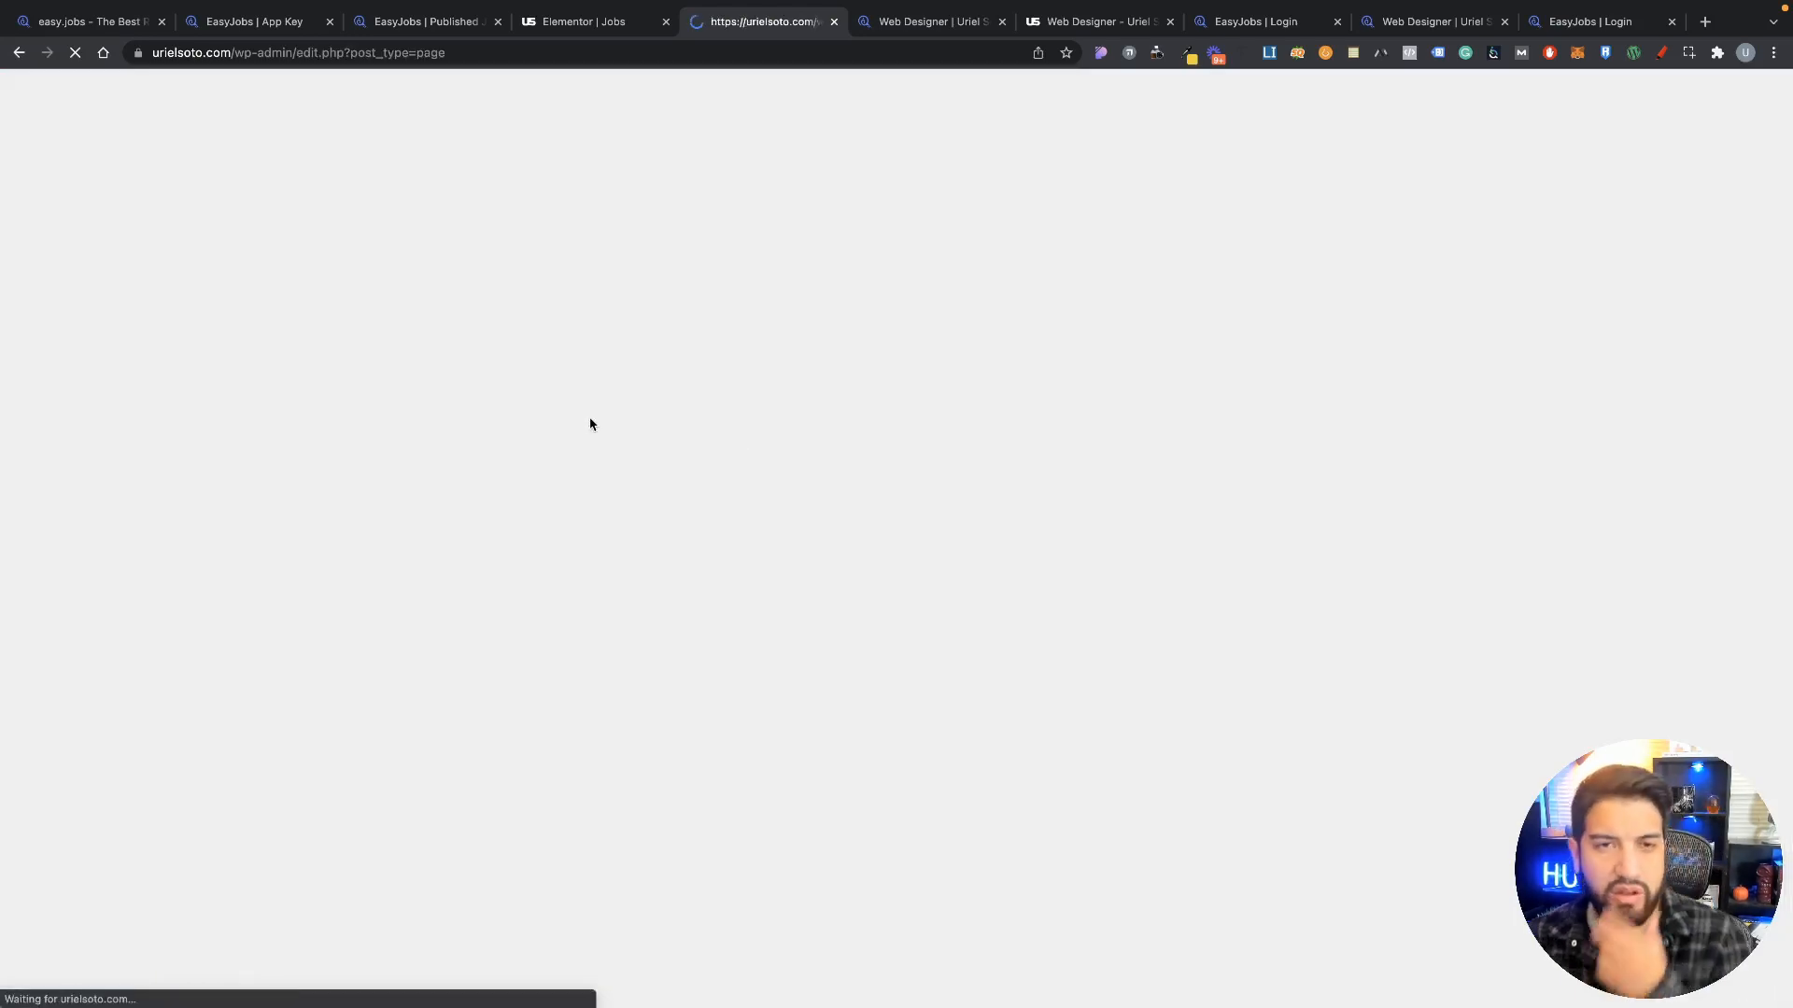
scroll(635, 429, "down", 5)
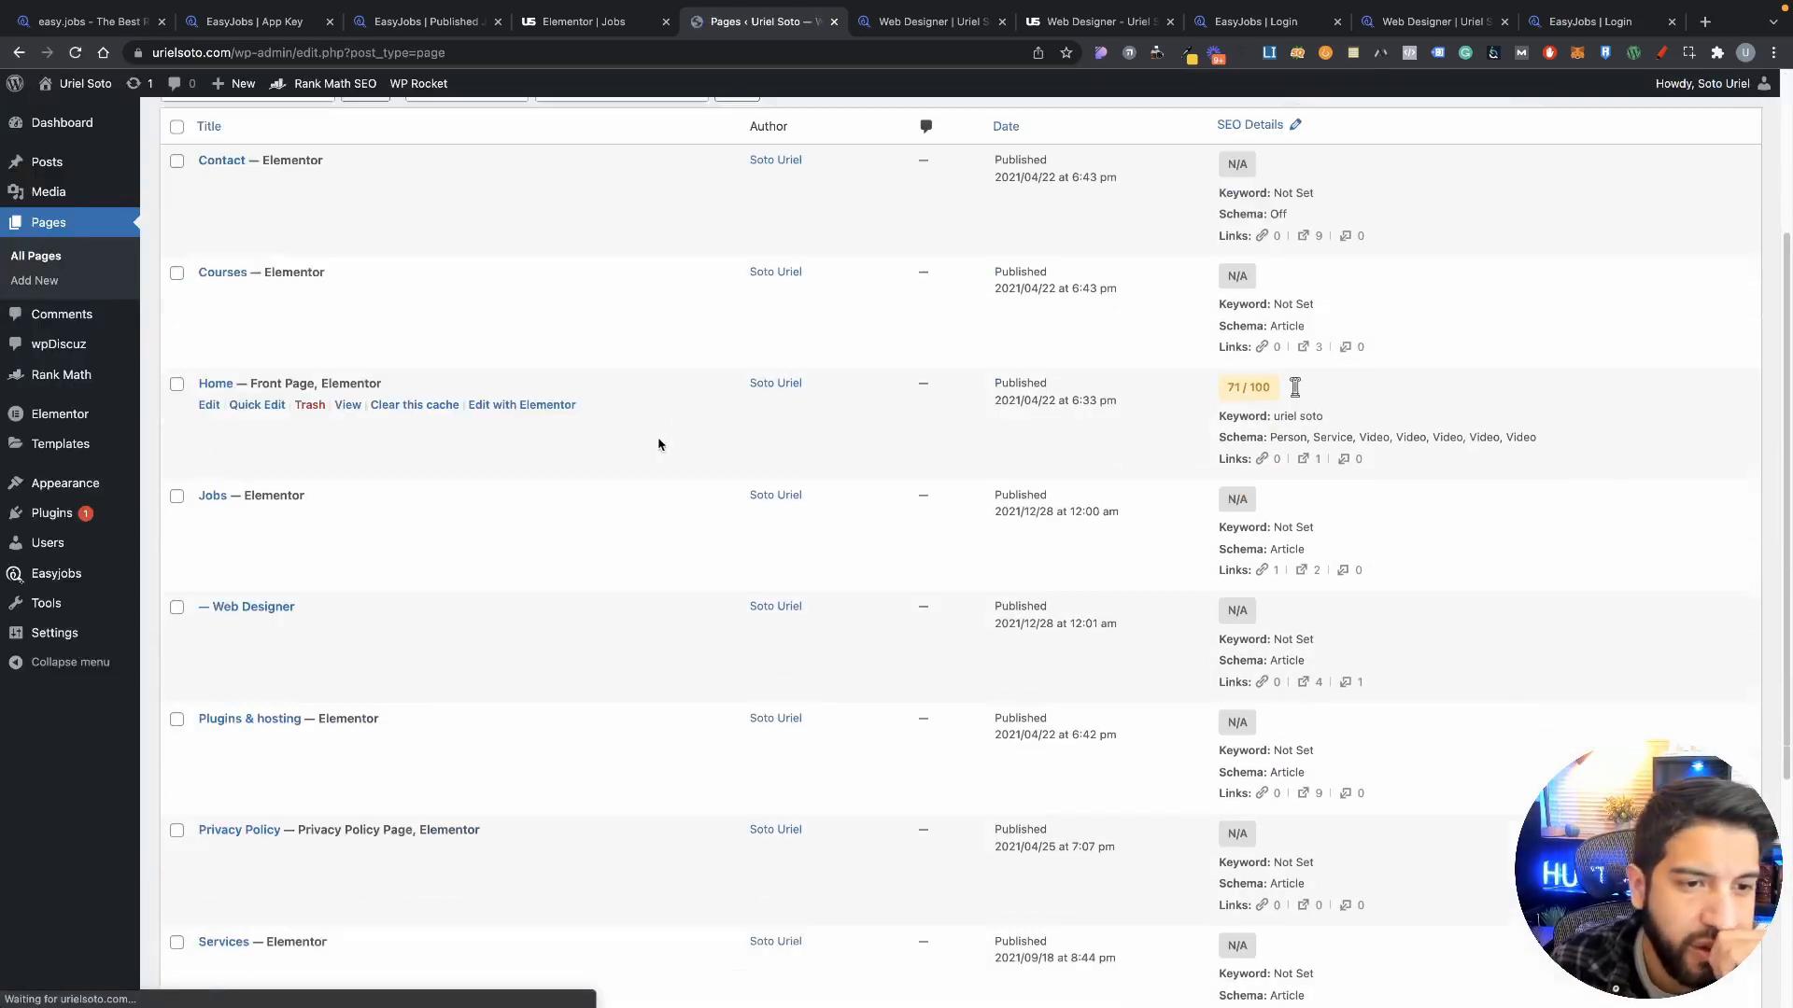
scroll(467, 418, "down", 2)
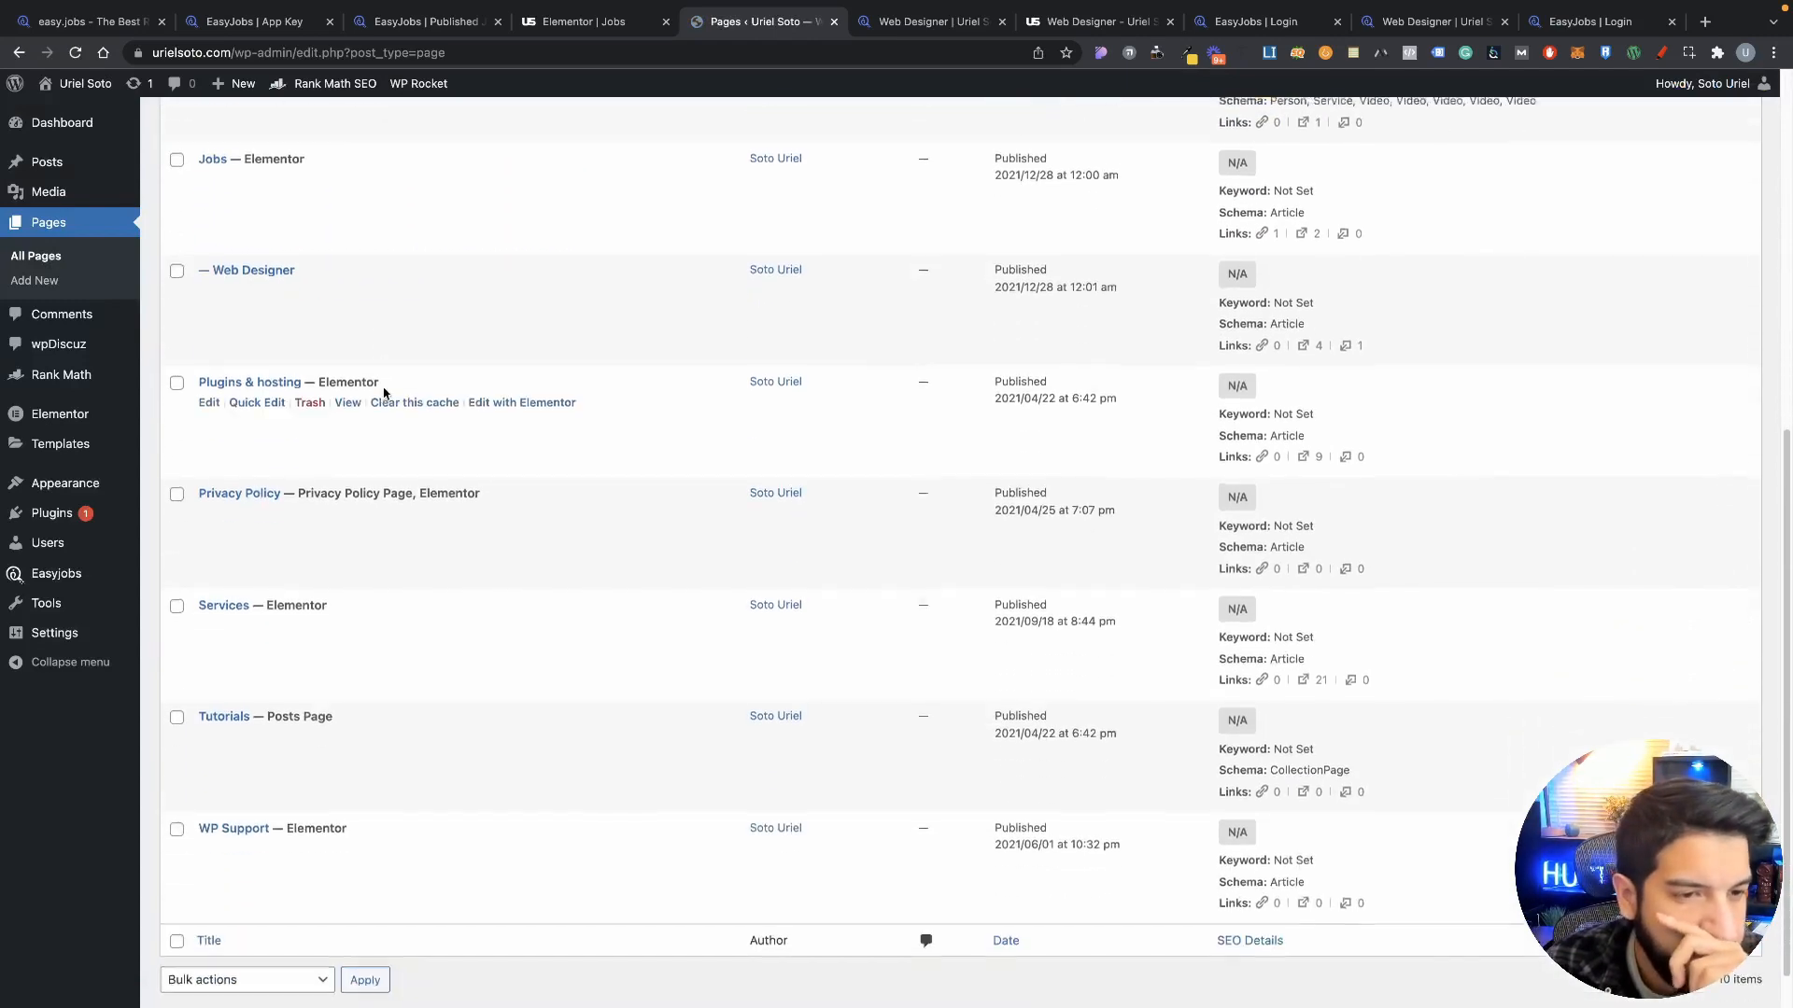
scroll(448, 445, "up", 3)
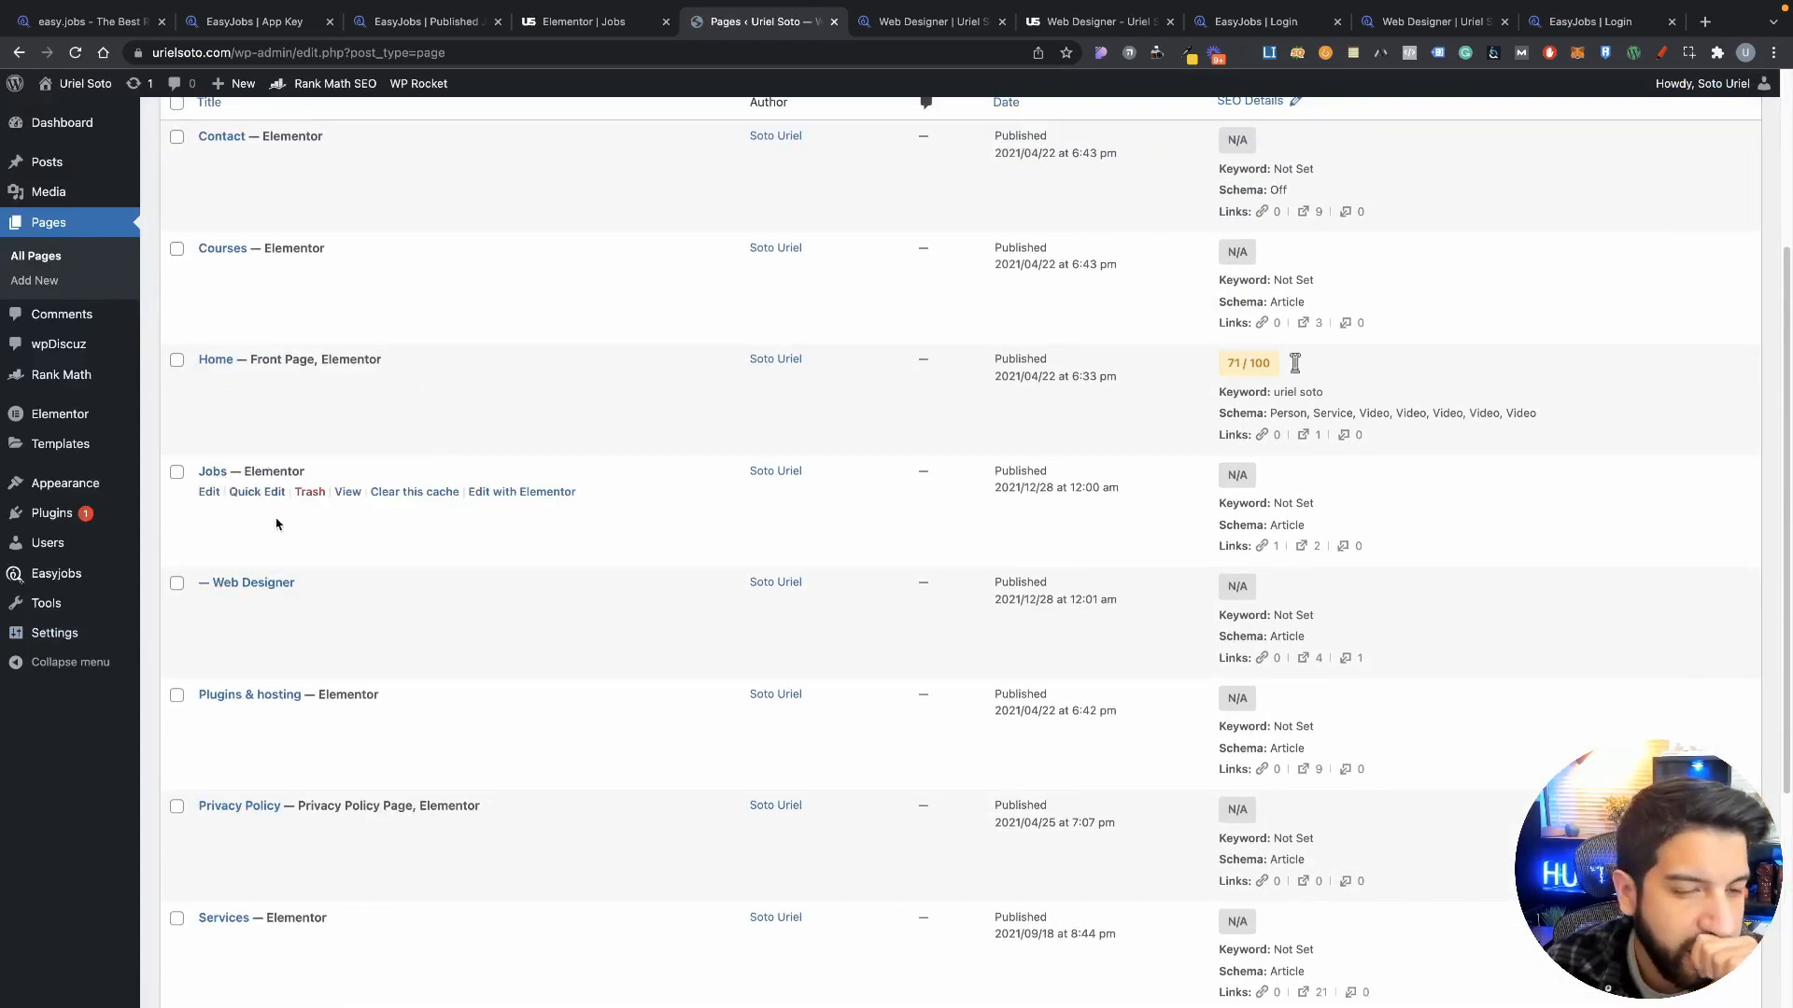
scroll(281, 533, "down", 2)
scroll(311, 565, "down", 1)
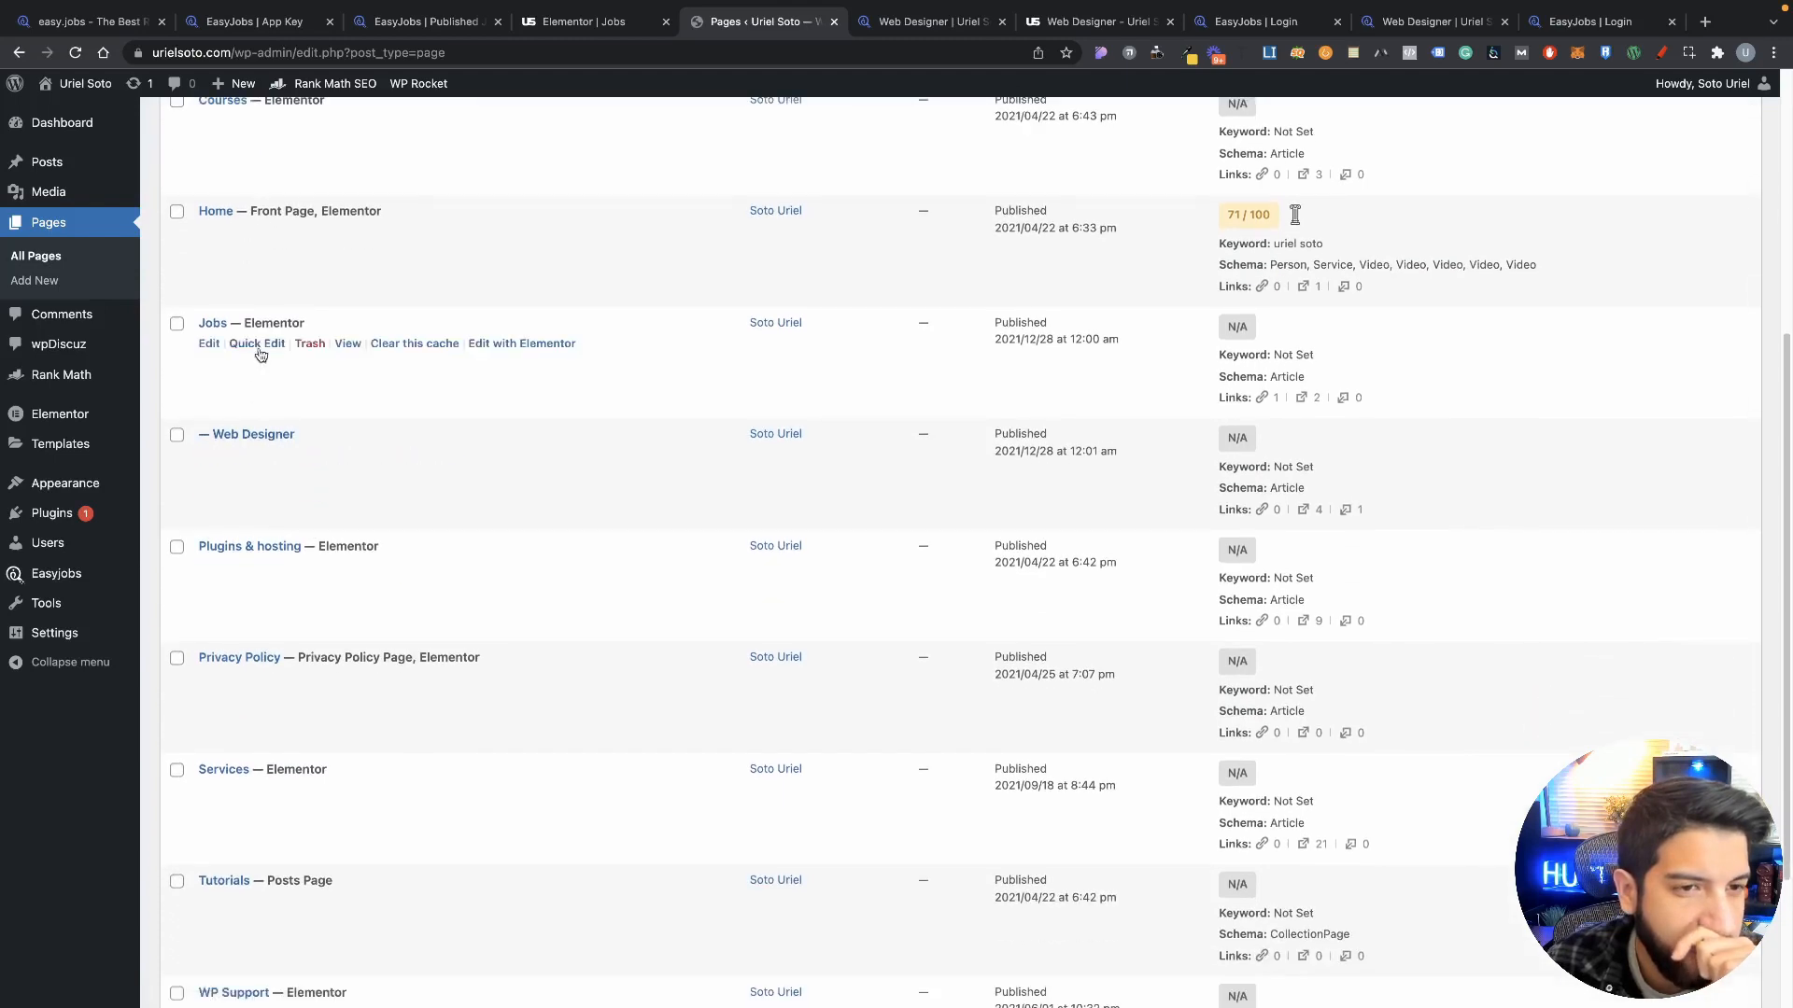
scroll(304, 408, "up", 2)
scroll(304, 408, "down", 5)
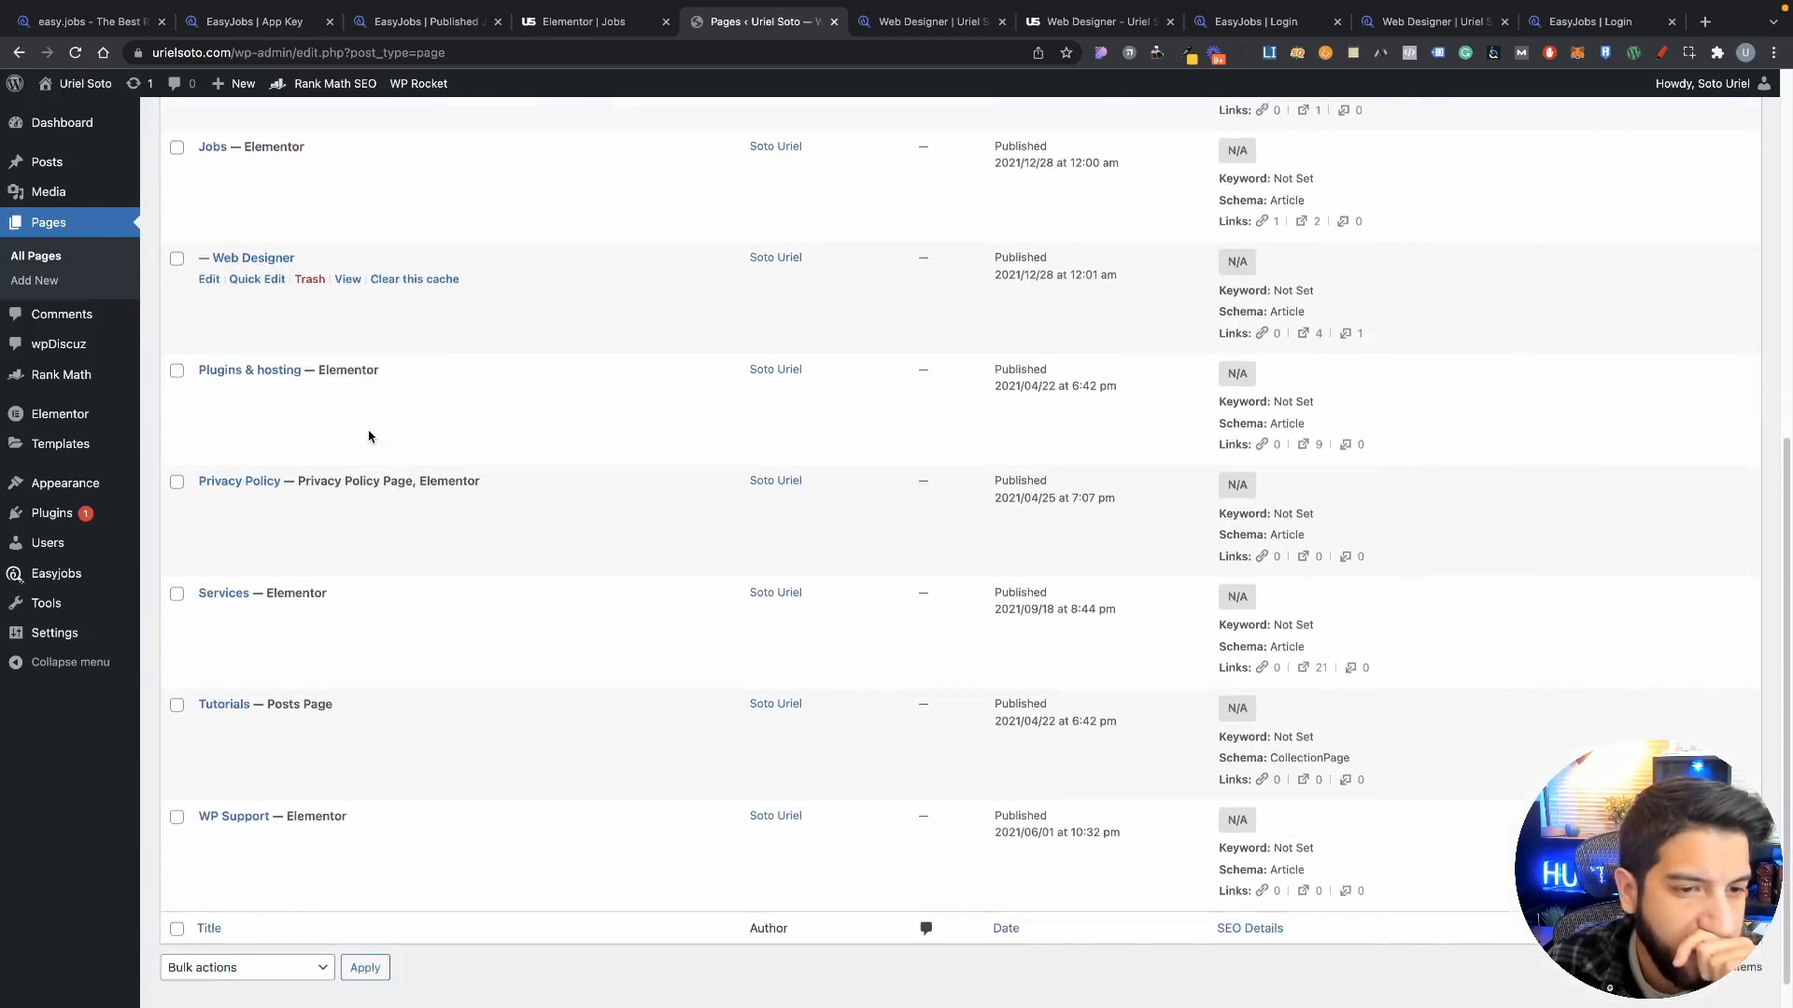
scroll(380, 648, "up", 3)
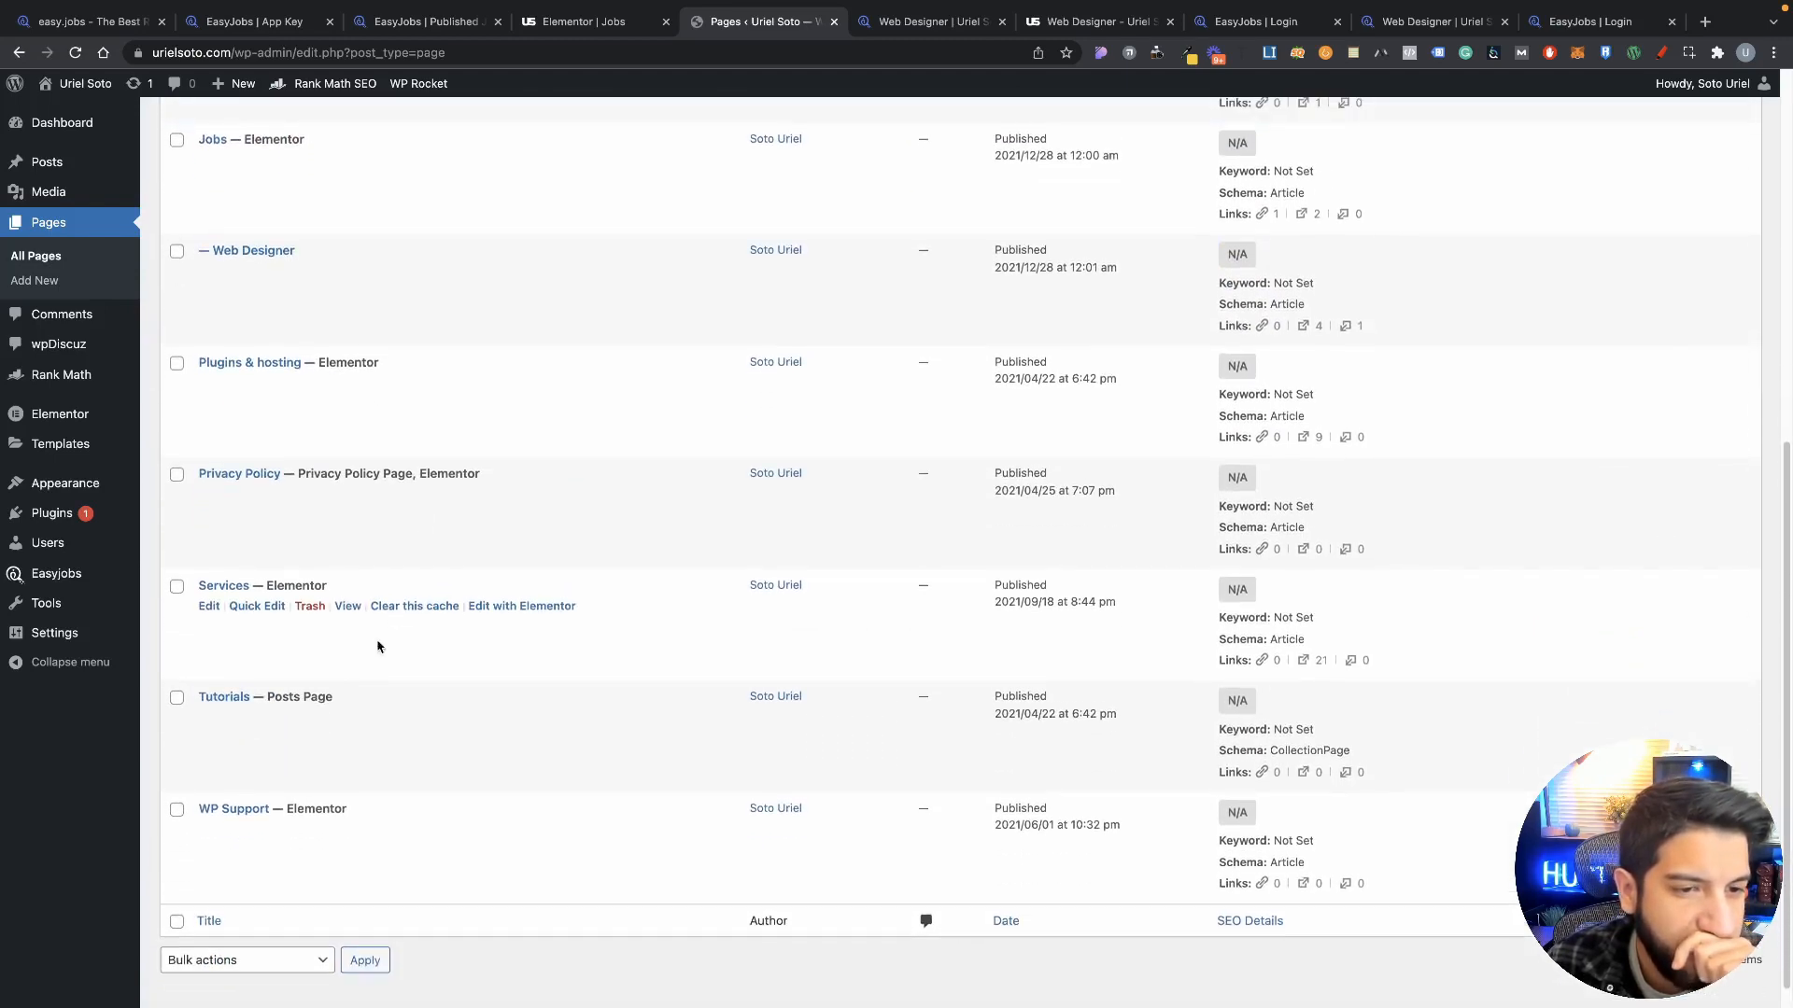
scroll(323, 558, "up", 5)
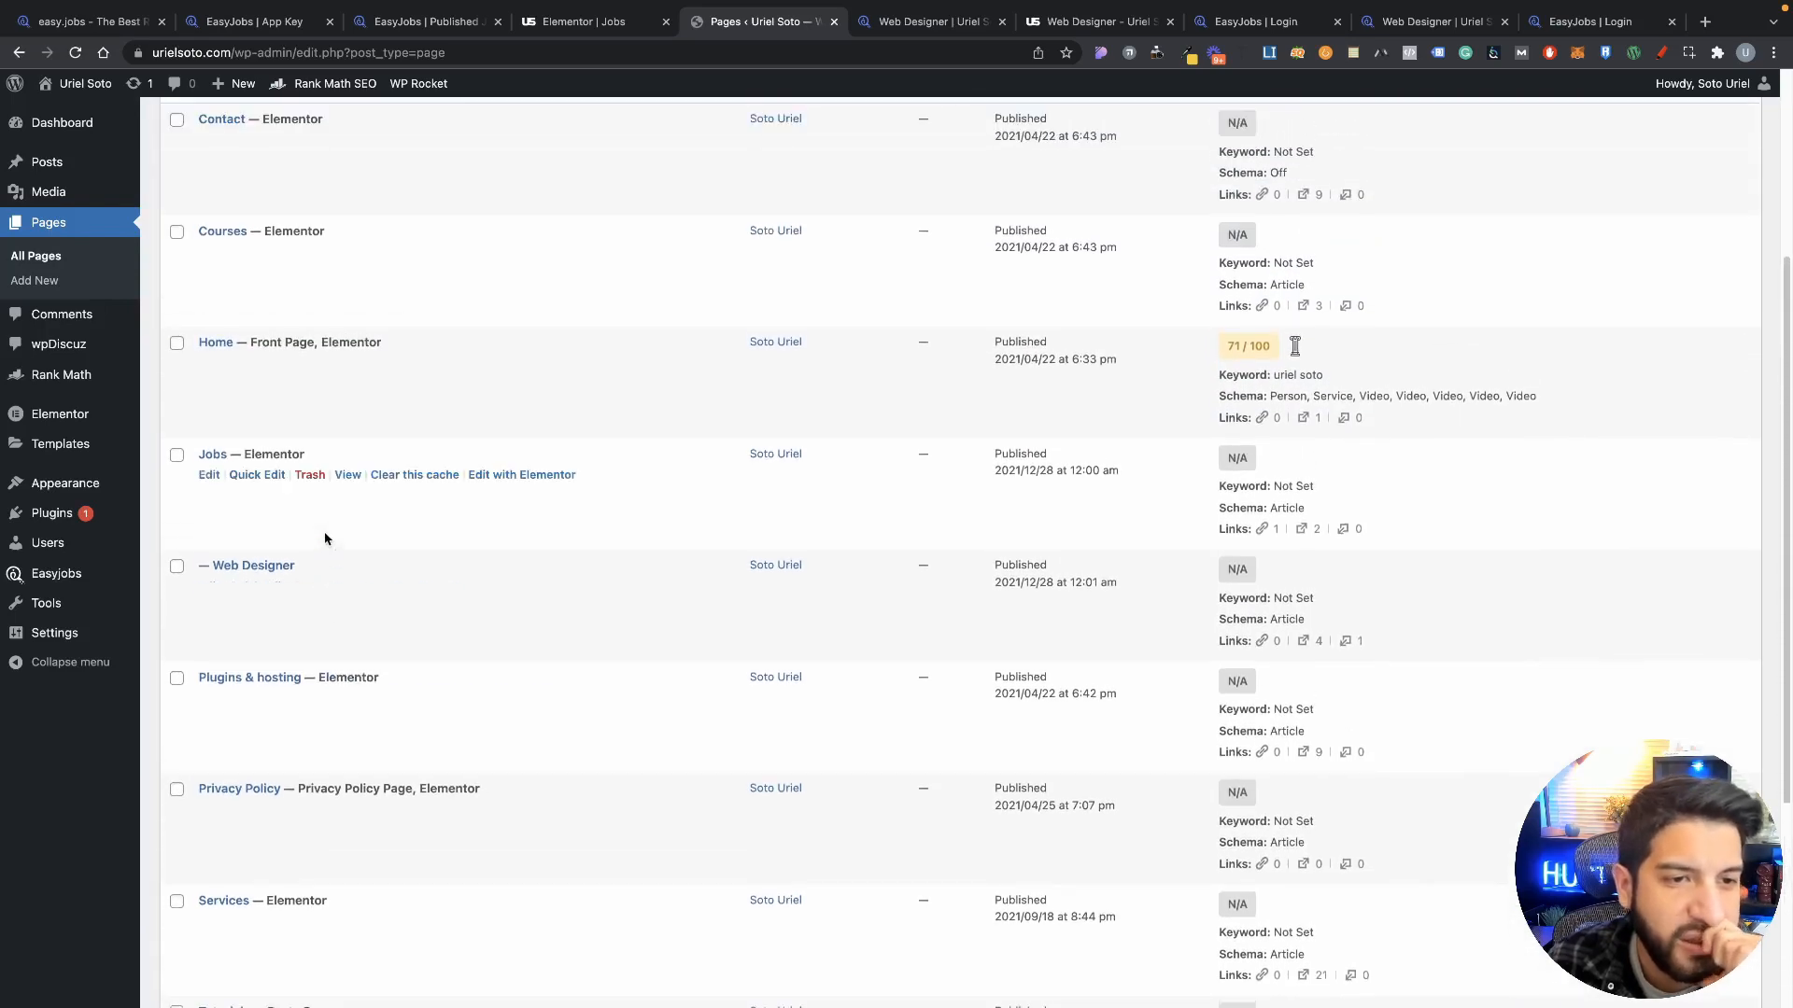
scroll(312, 638, "down", 2)
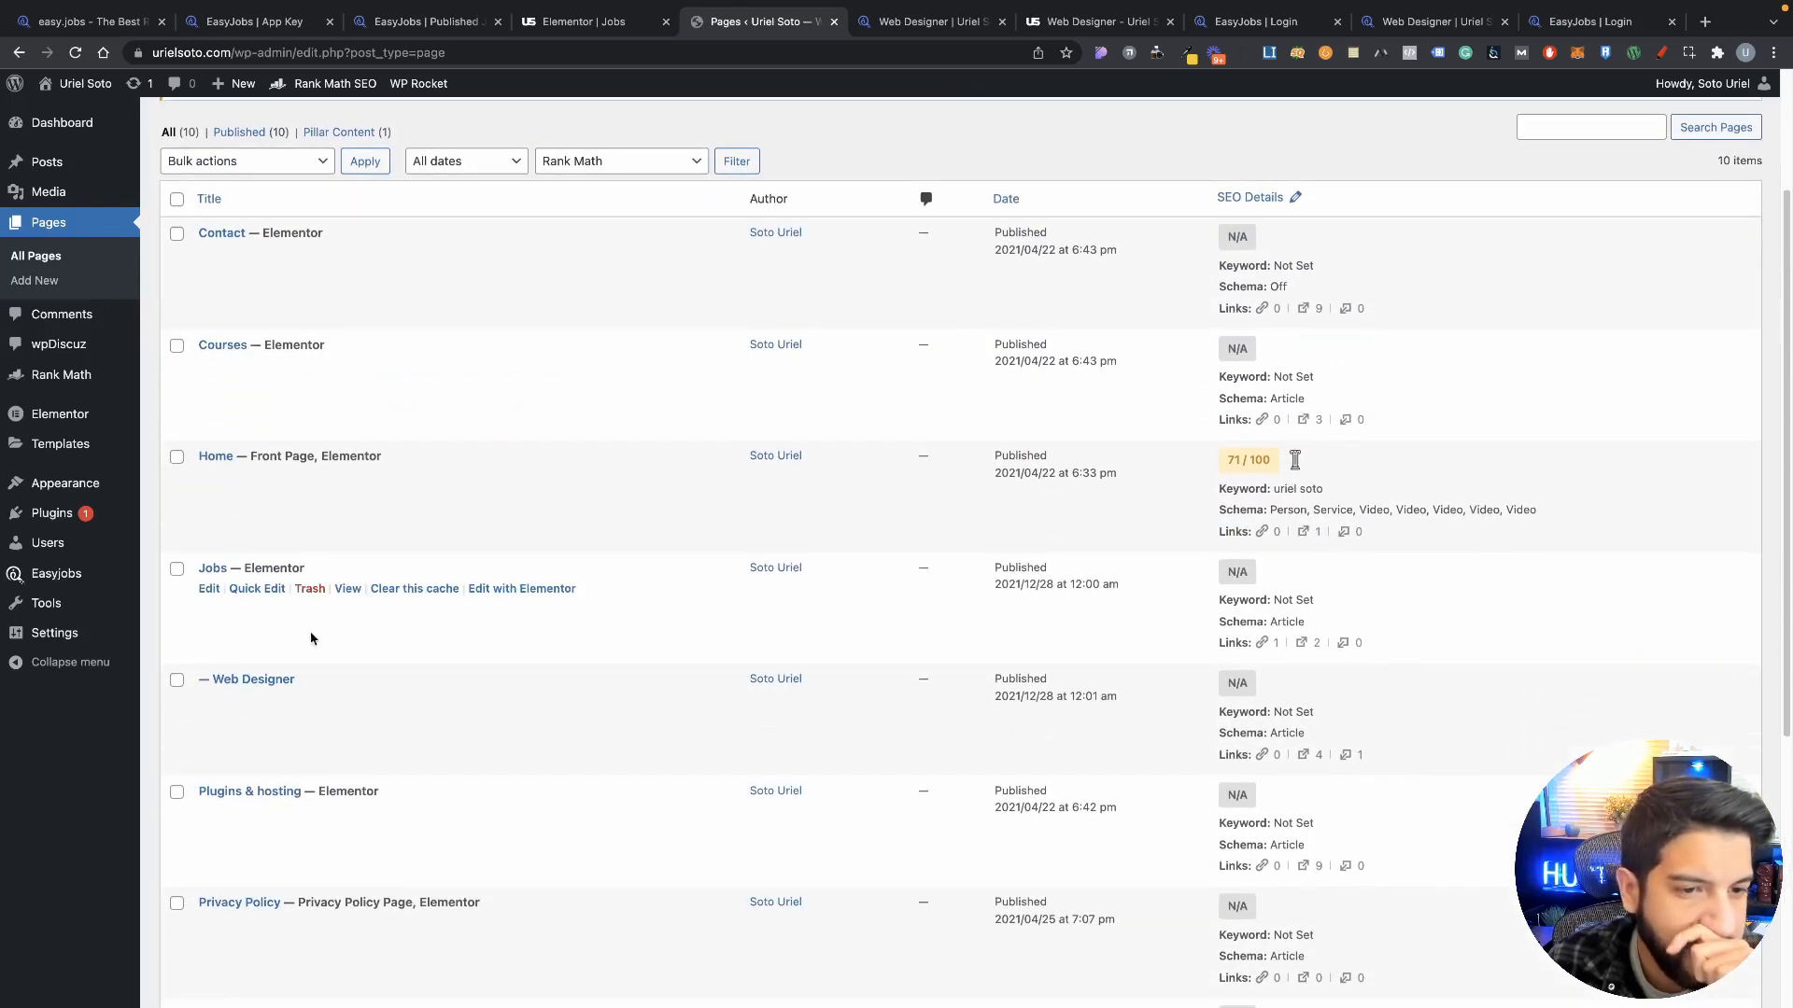
Step: Preview the Jobs page changes and open the company's easy.jobs careers page from the job list
left_click(644, 21)
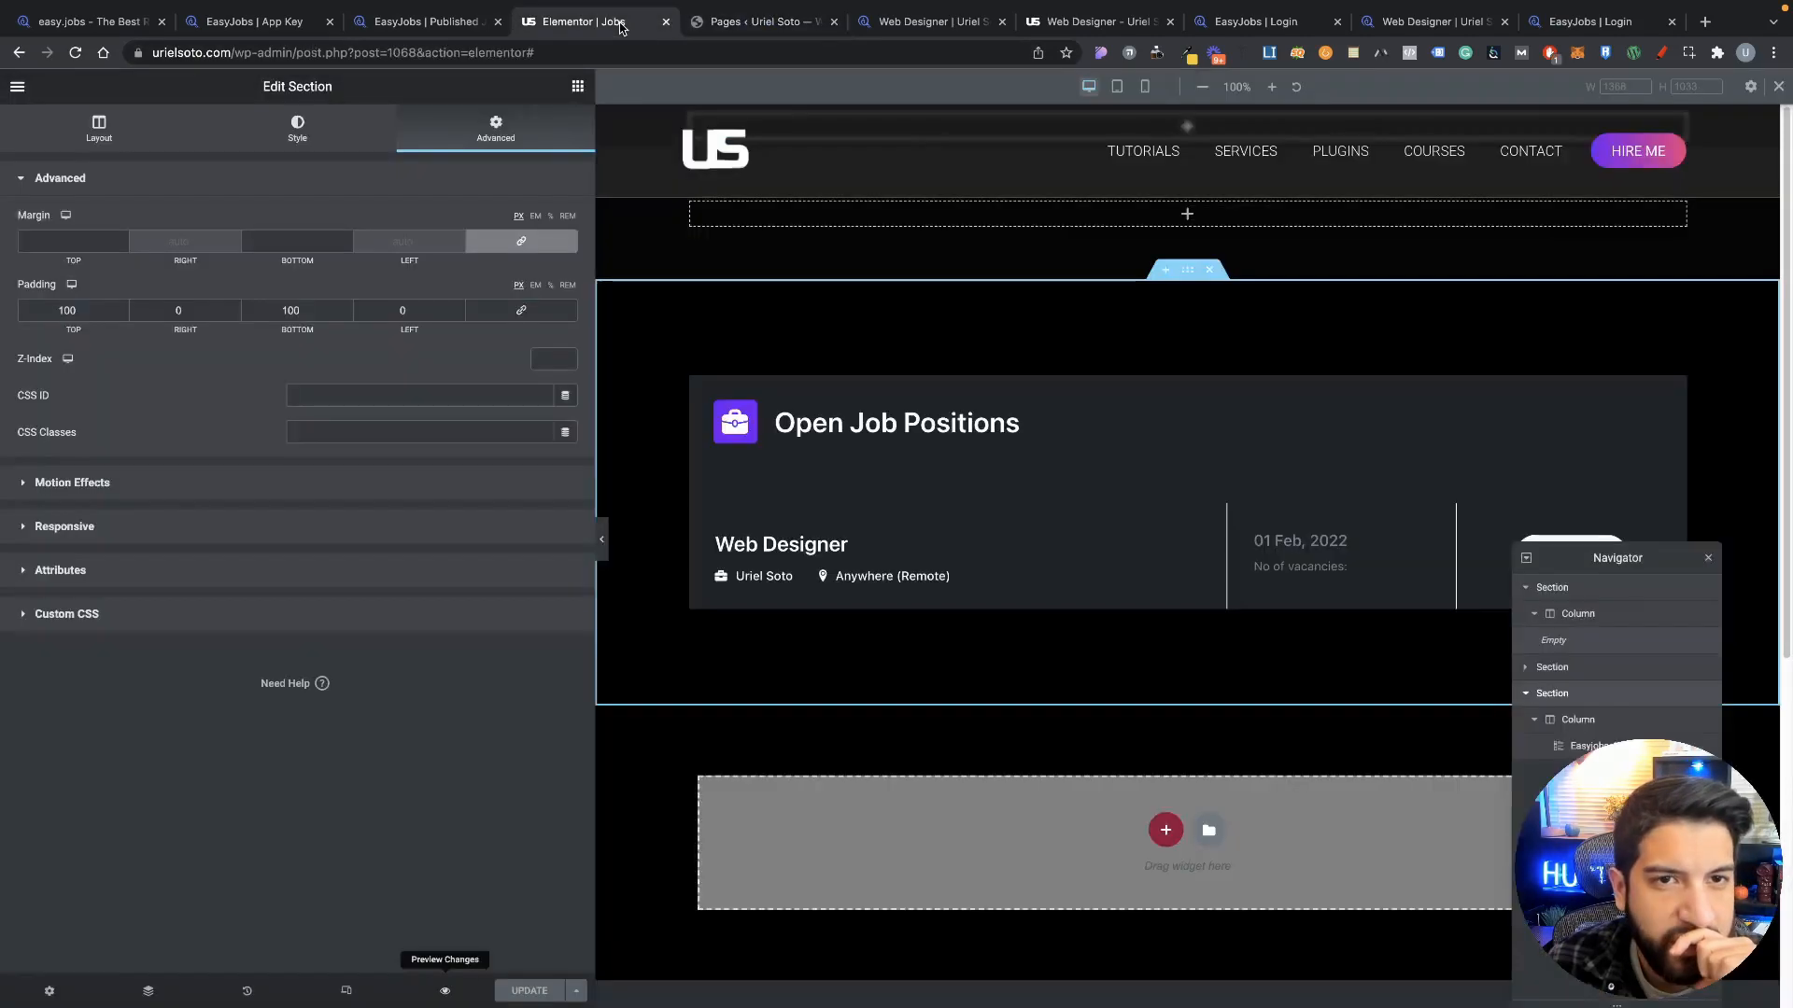
left_click(735, 21)
left_click(584, 22)
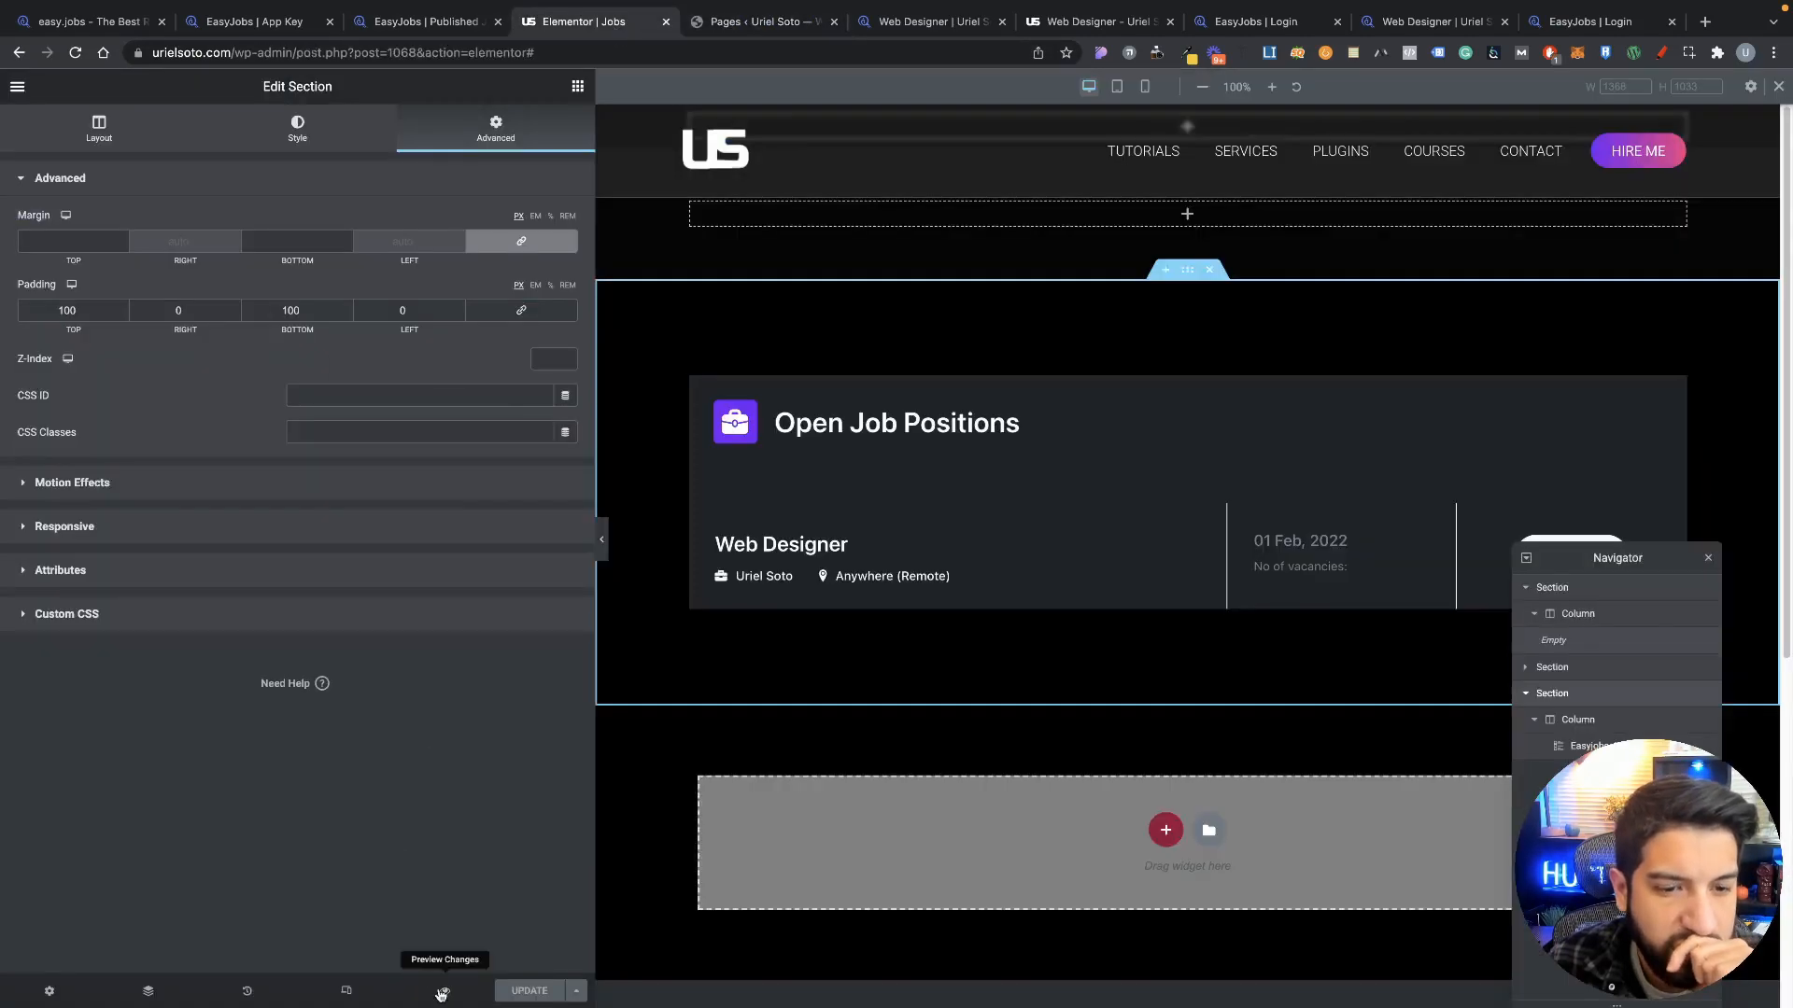
left_click(445, 990)
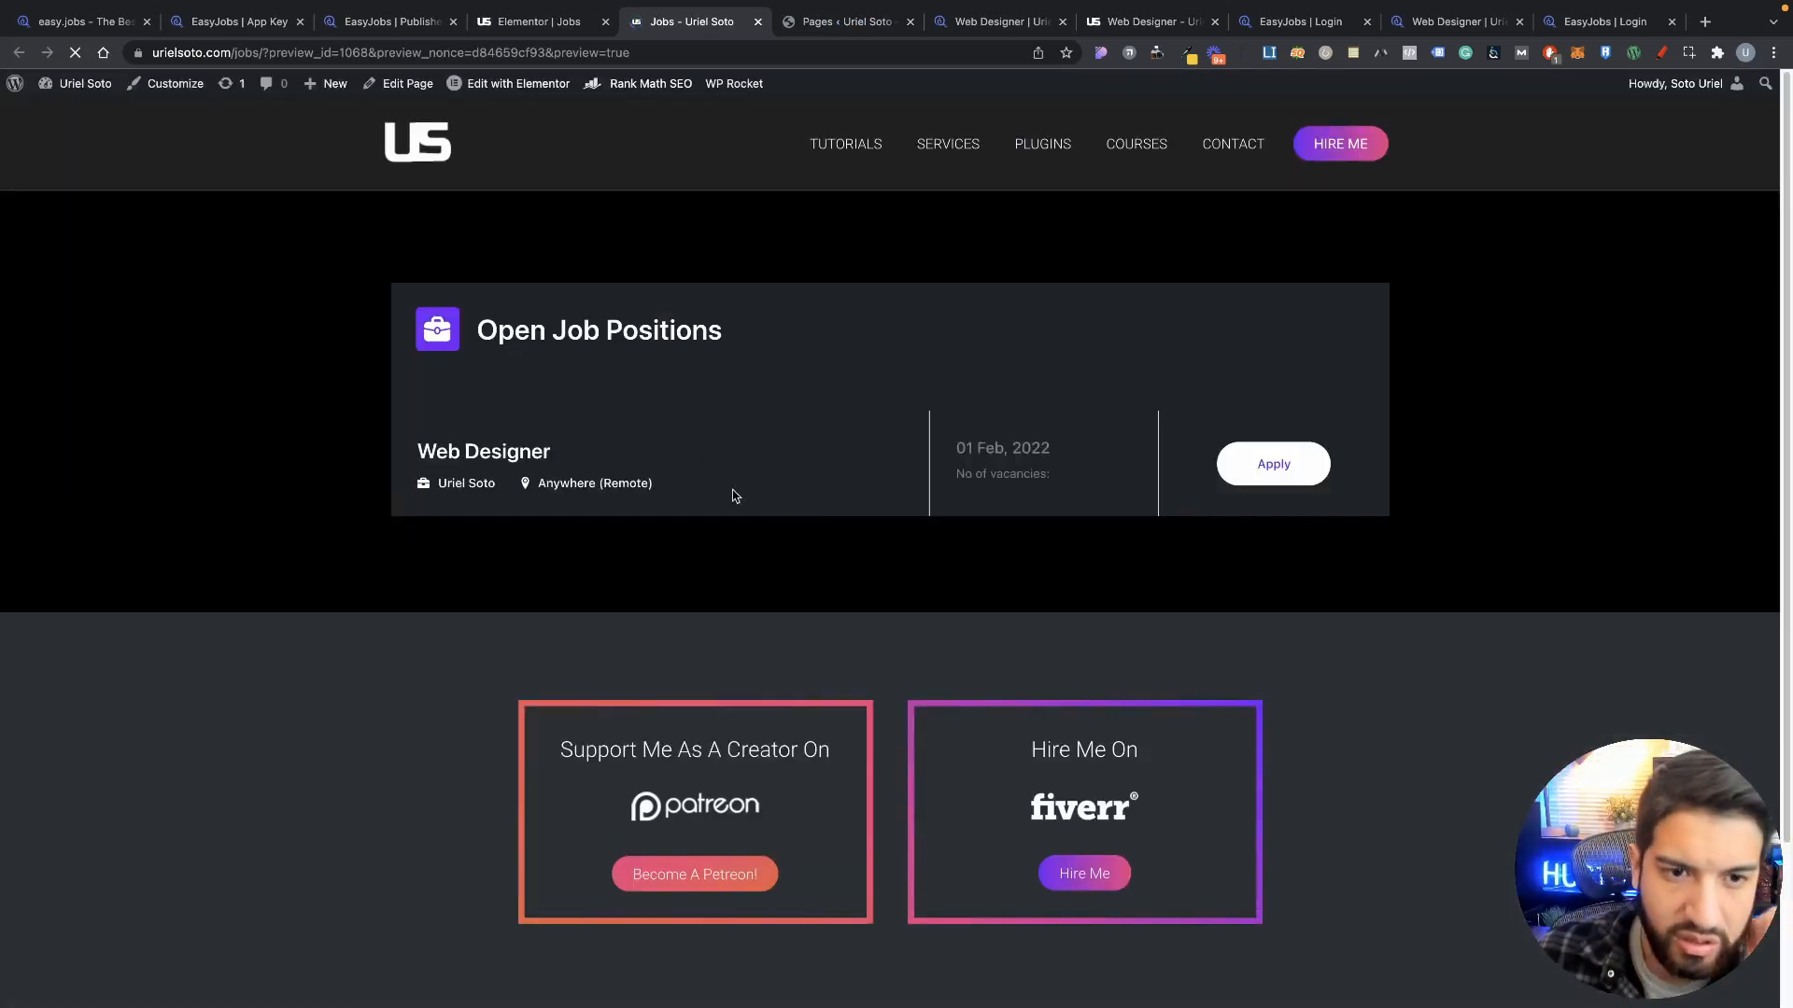
left_click(476, 486)
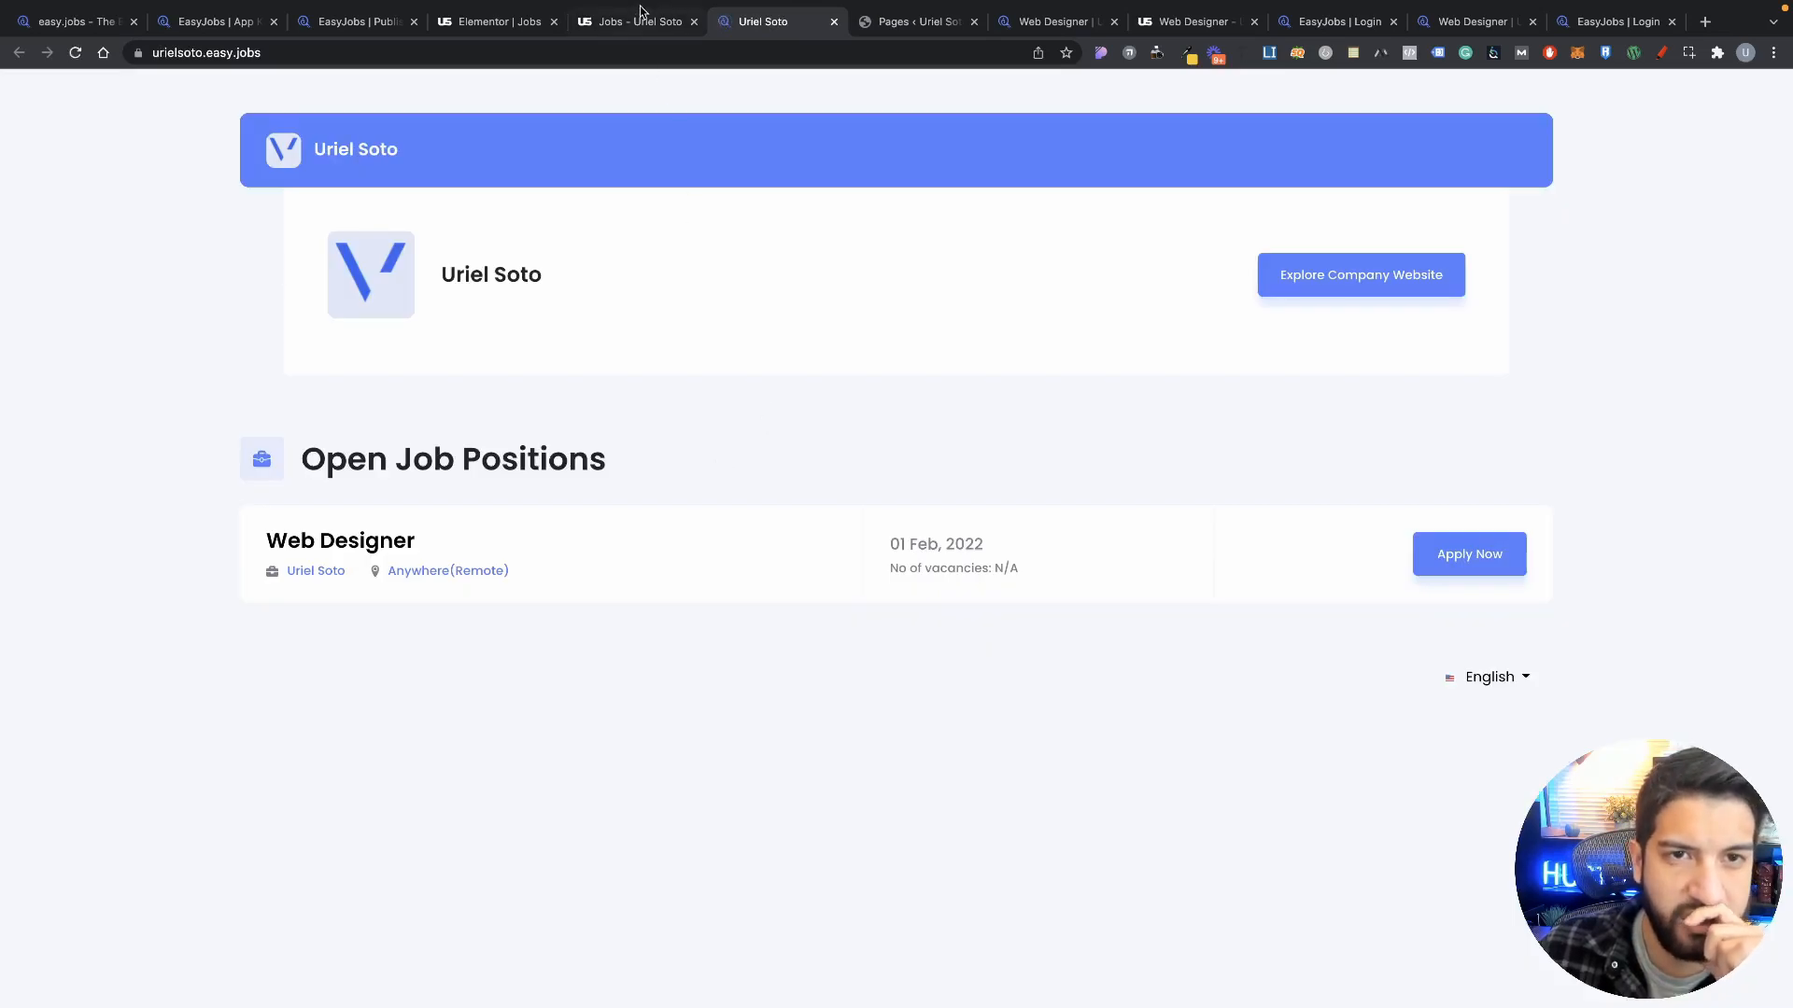
Step: Compare the preview, editor and careers page tabs, then go to the WordPress admin area
left_click(652, 23)
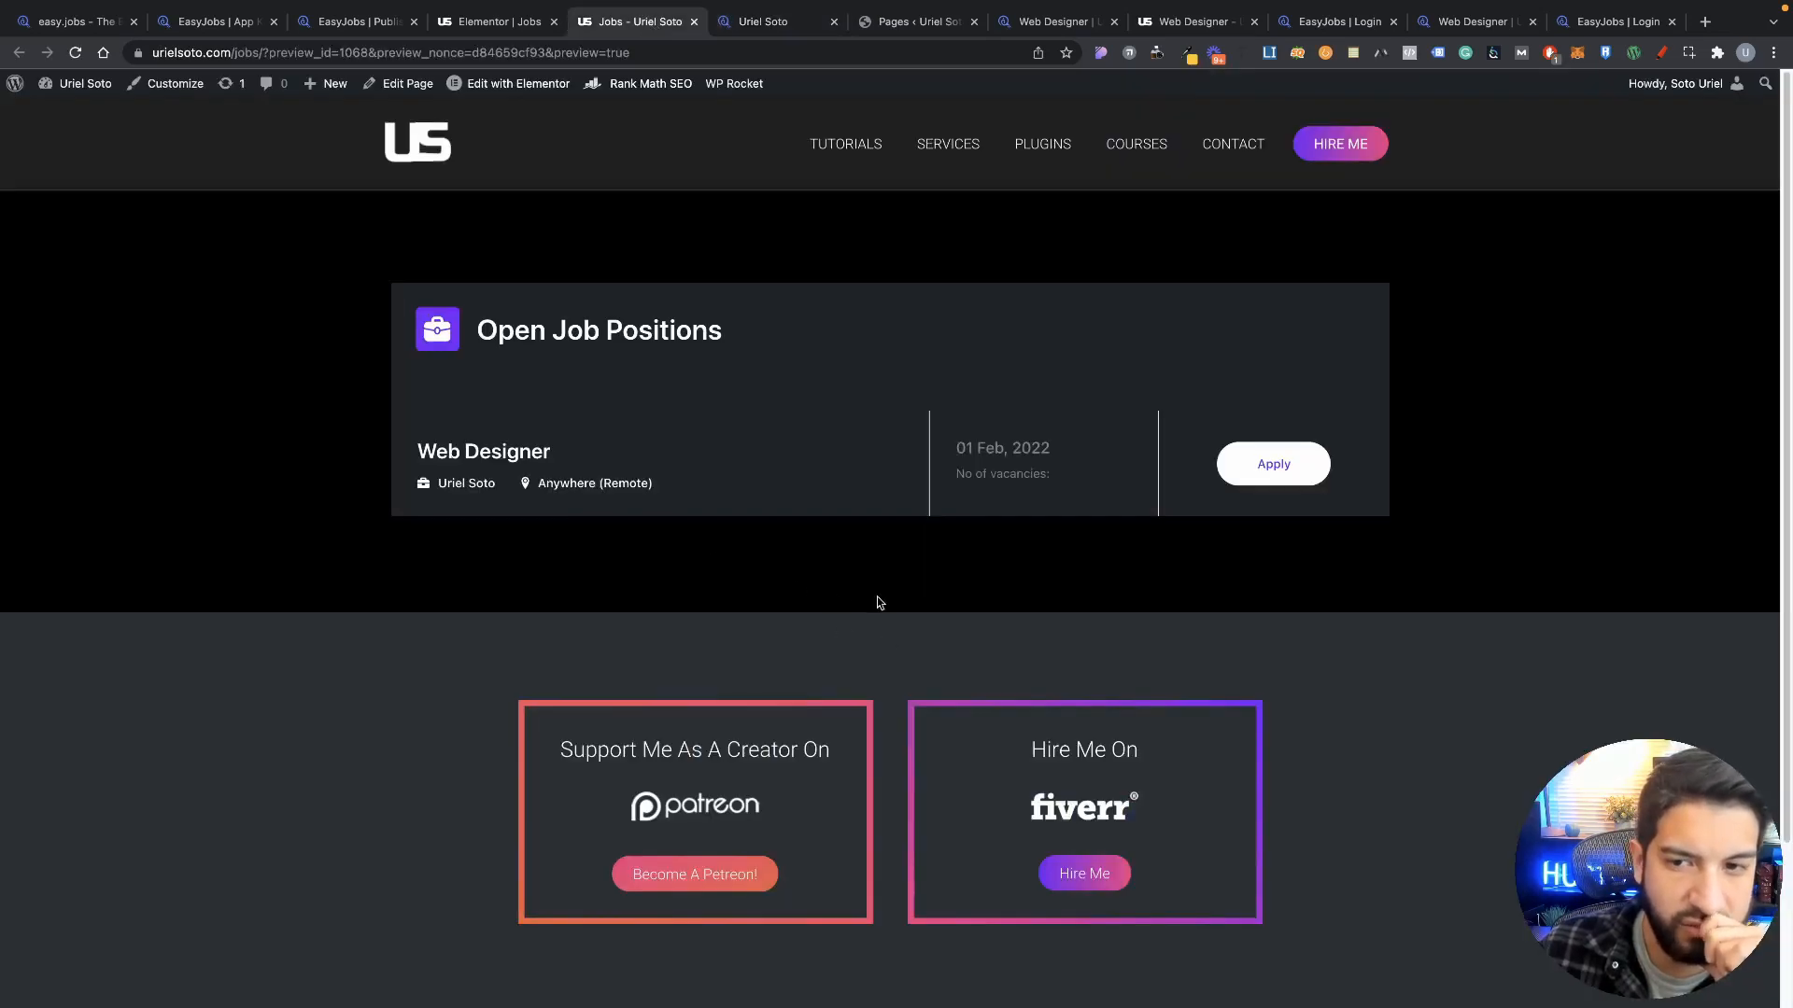
left_click(491, 27)
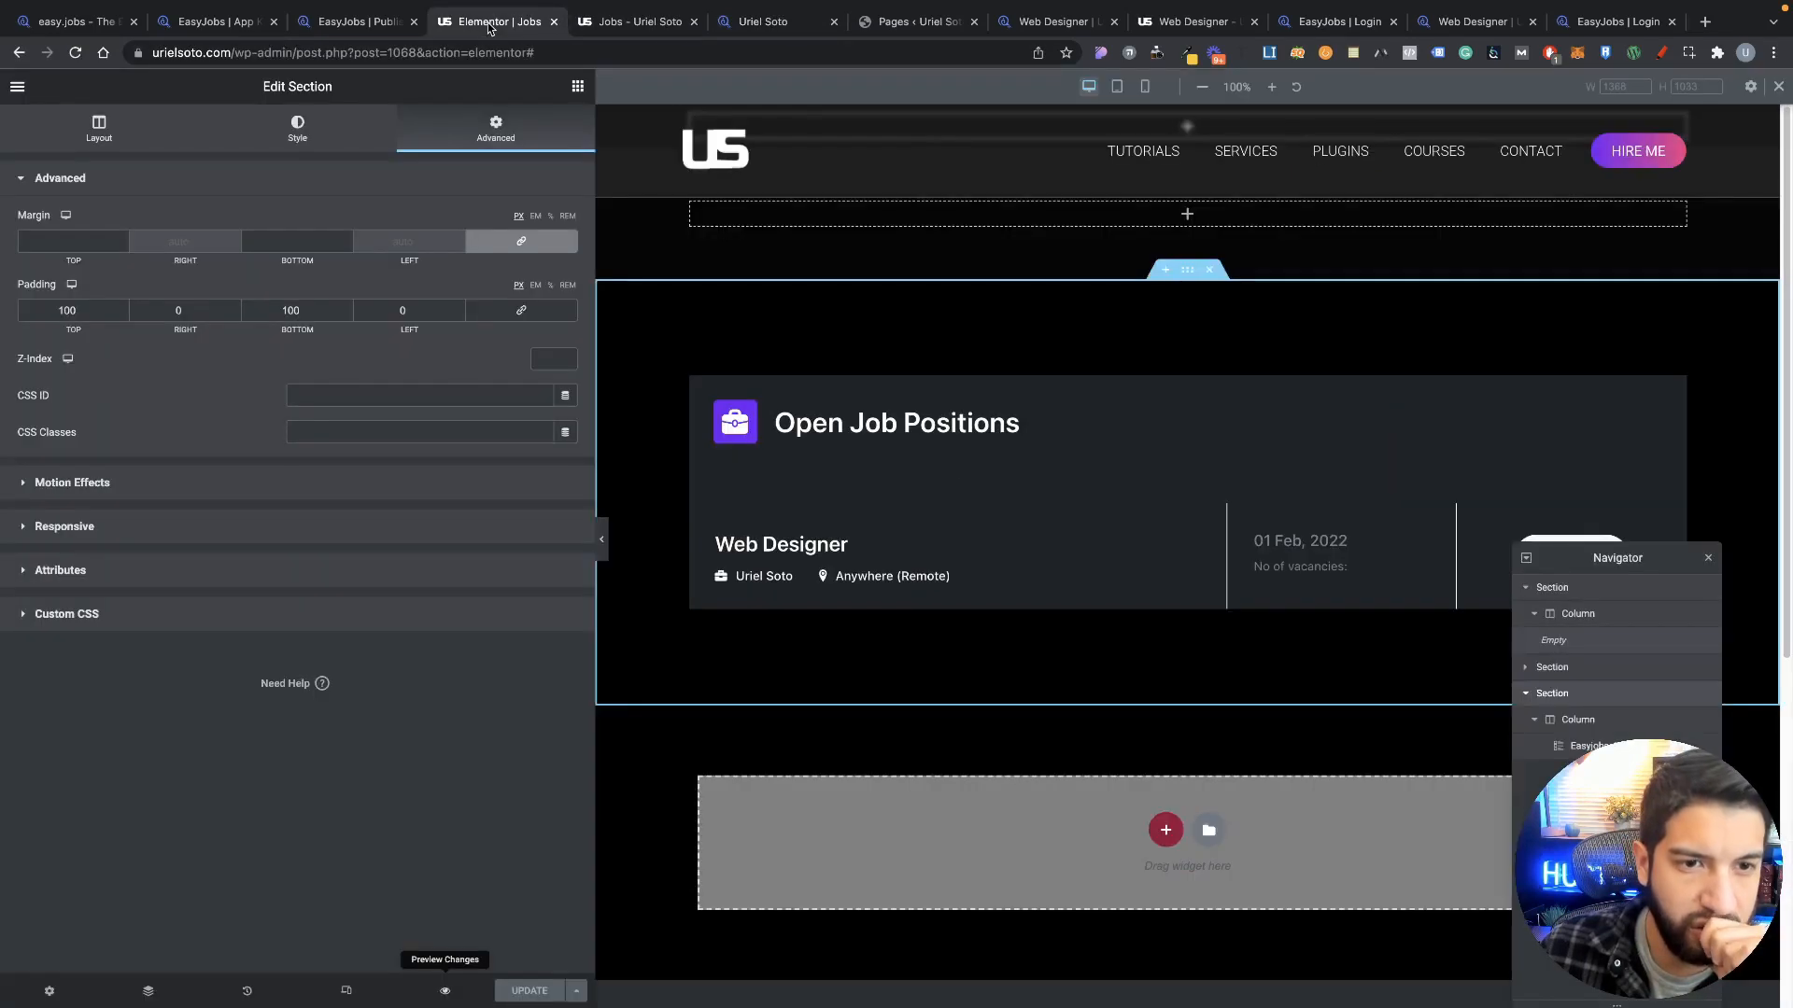
left_click(642, 19)
left_click(733, 26)
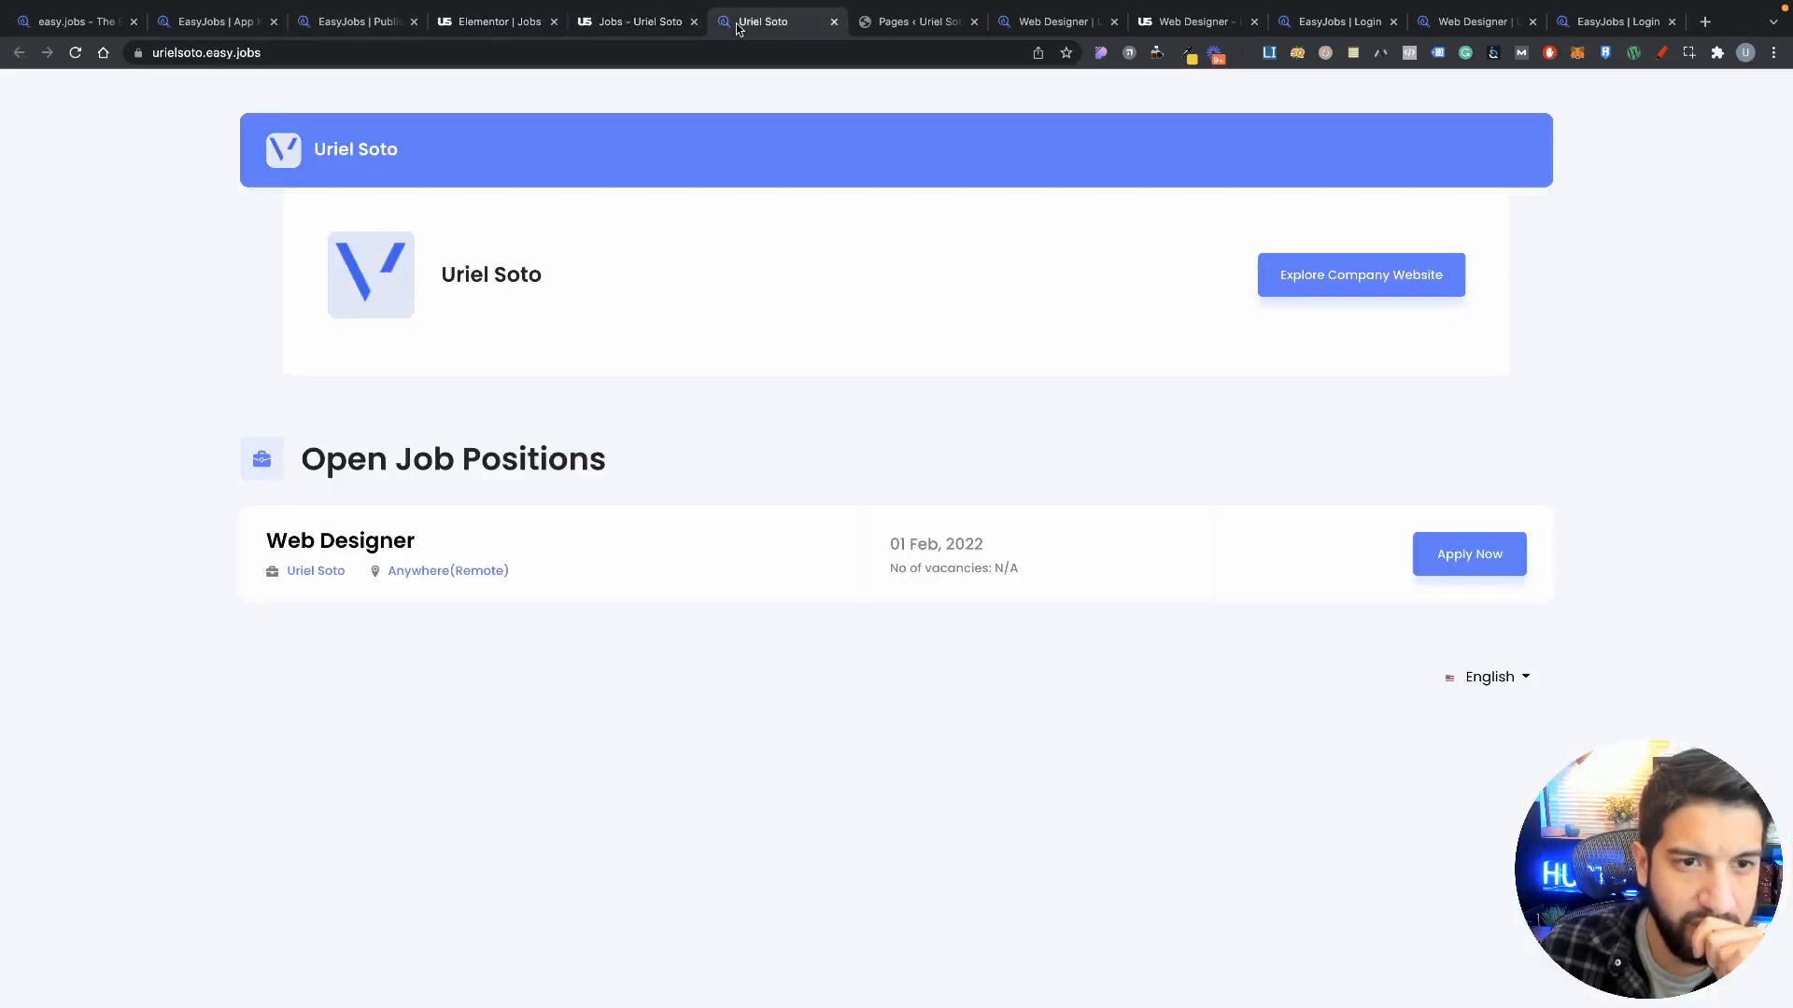
left_click(621, 26)
left_click(502, 26)
left_click(643, 28)
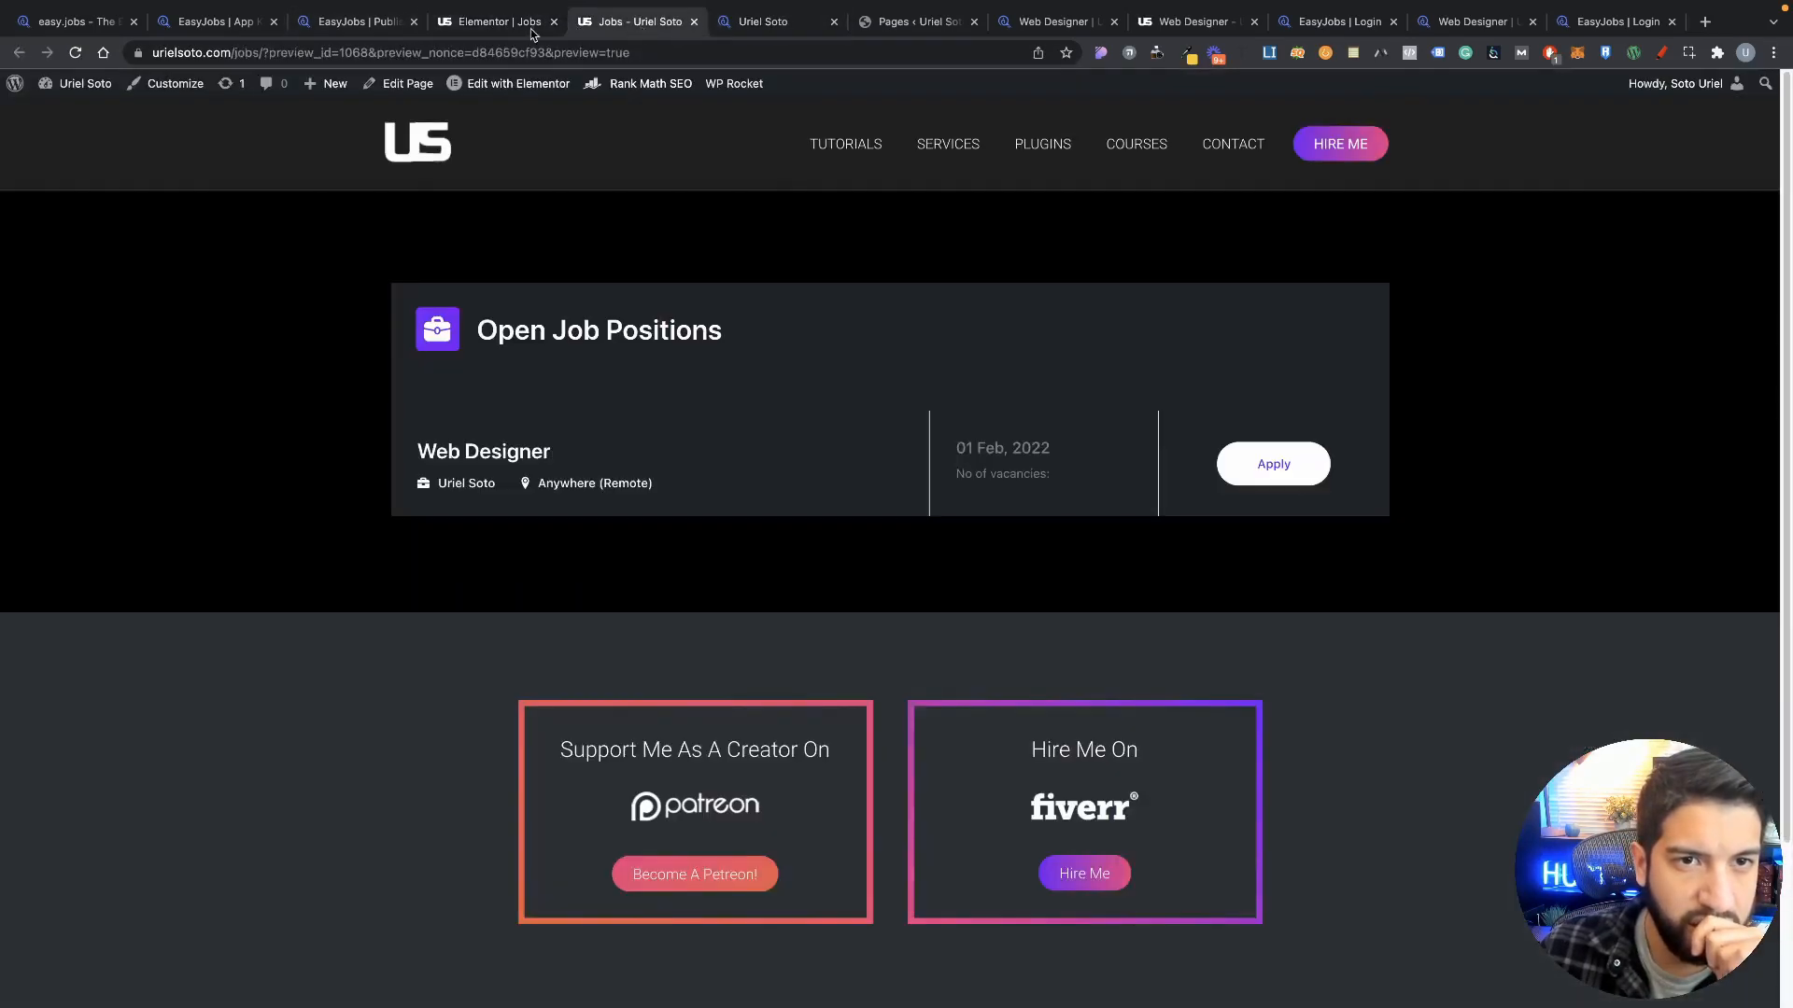
left_click(72, 114)
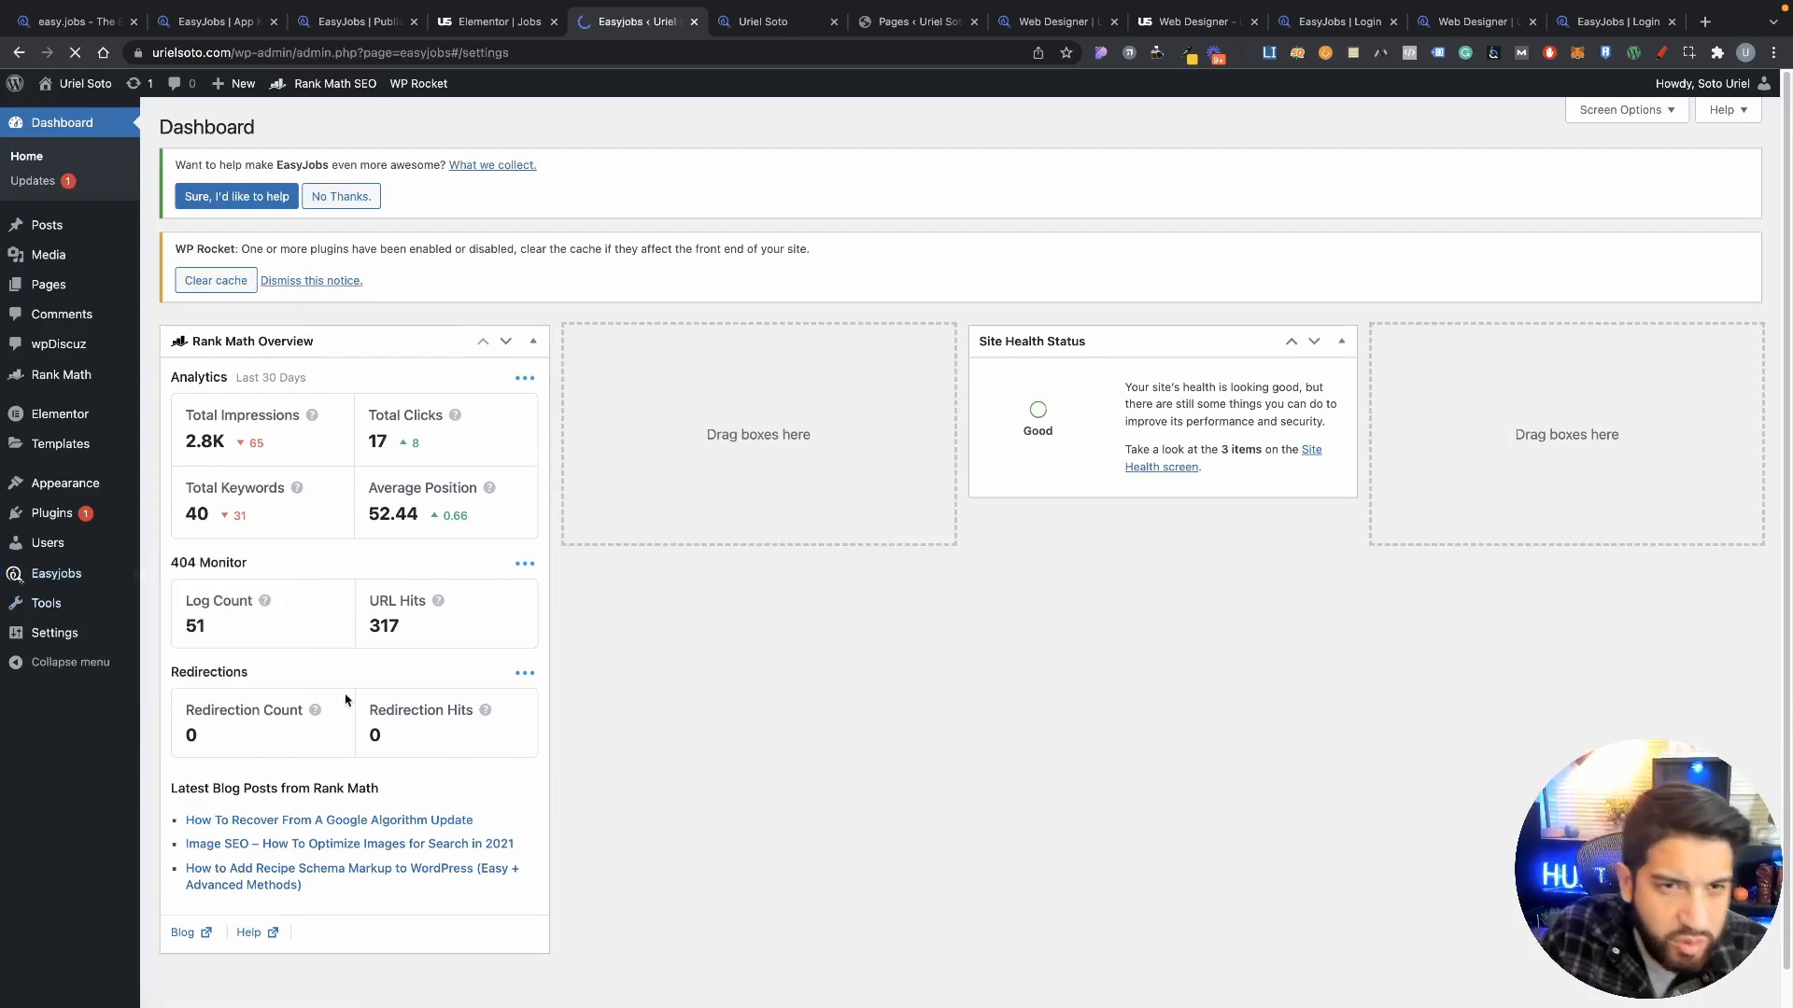
Step: Review the Easyjobs API key, company verification, pipeline setup and AI setup settings
scroll(712, 596, "down", 6)
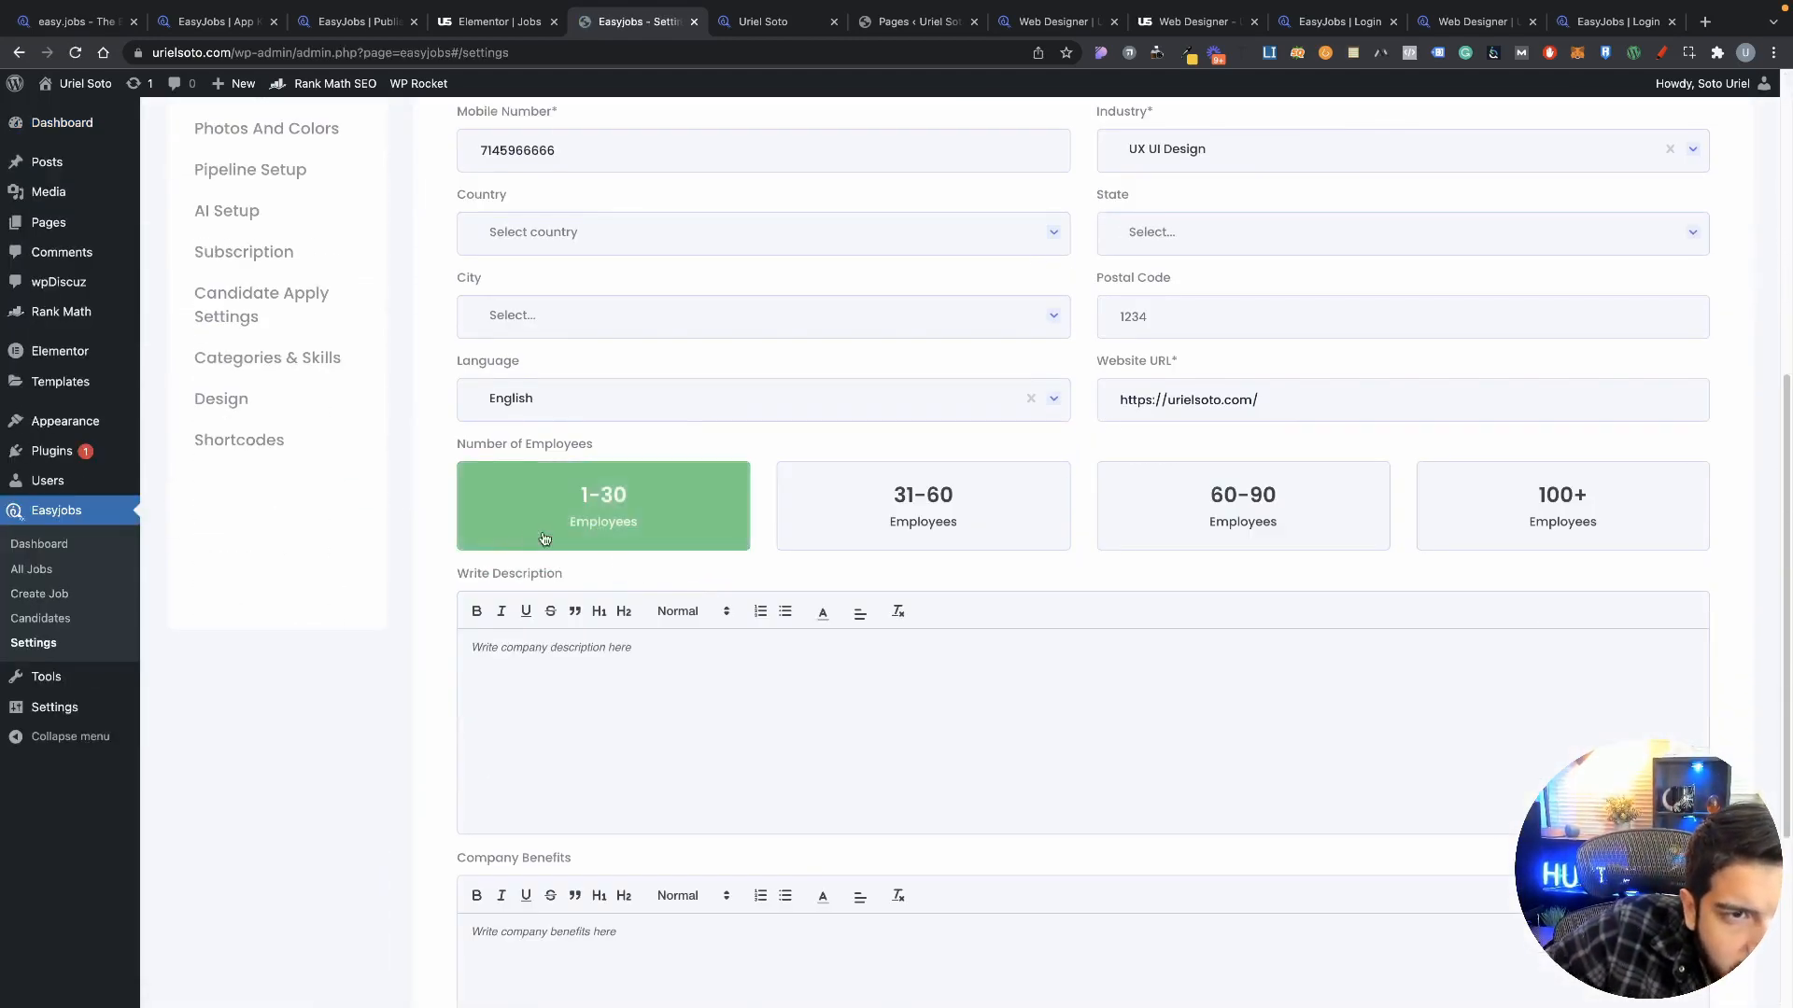
scroll(542, 539, "up", 4)
scroll(372, 541, "down", 7)
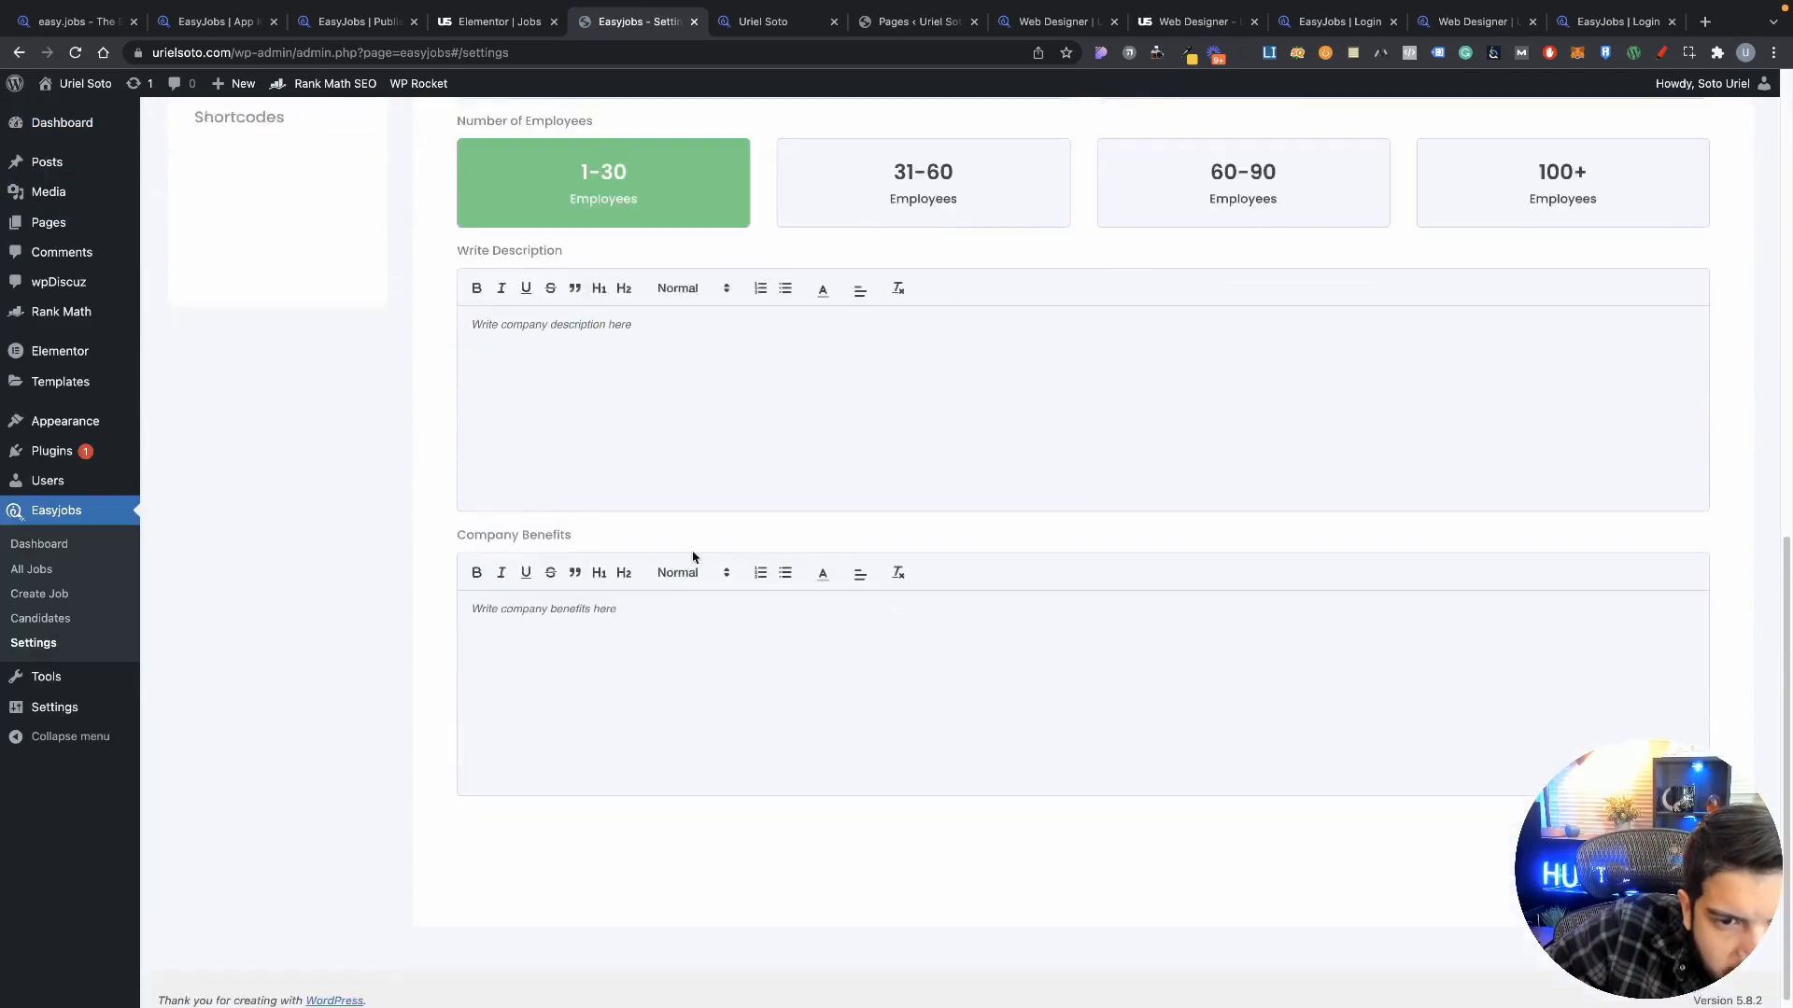
scroll(692, 560, "up", 6)
left_click(224, 318)
left_click(235, 362)
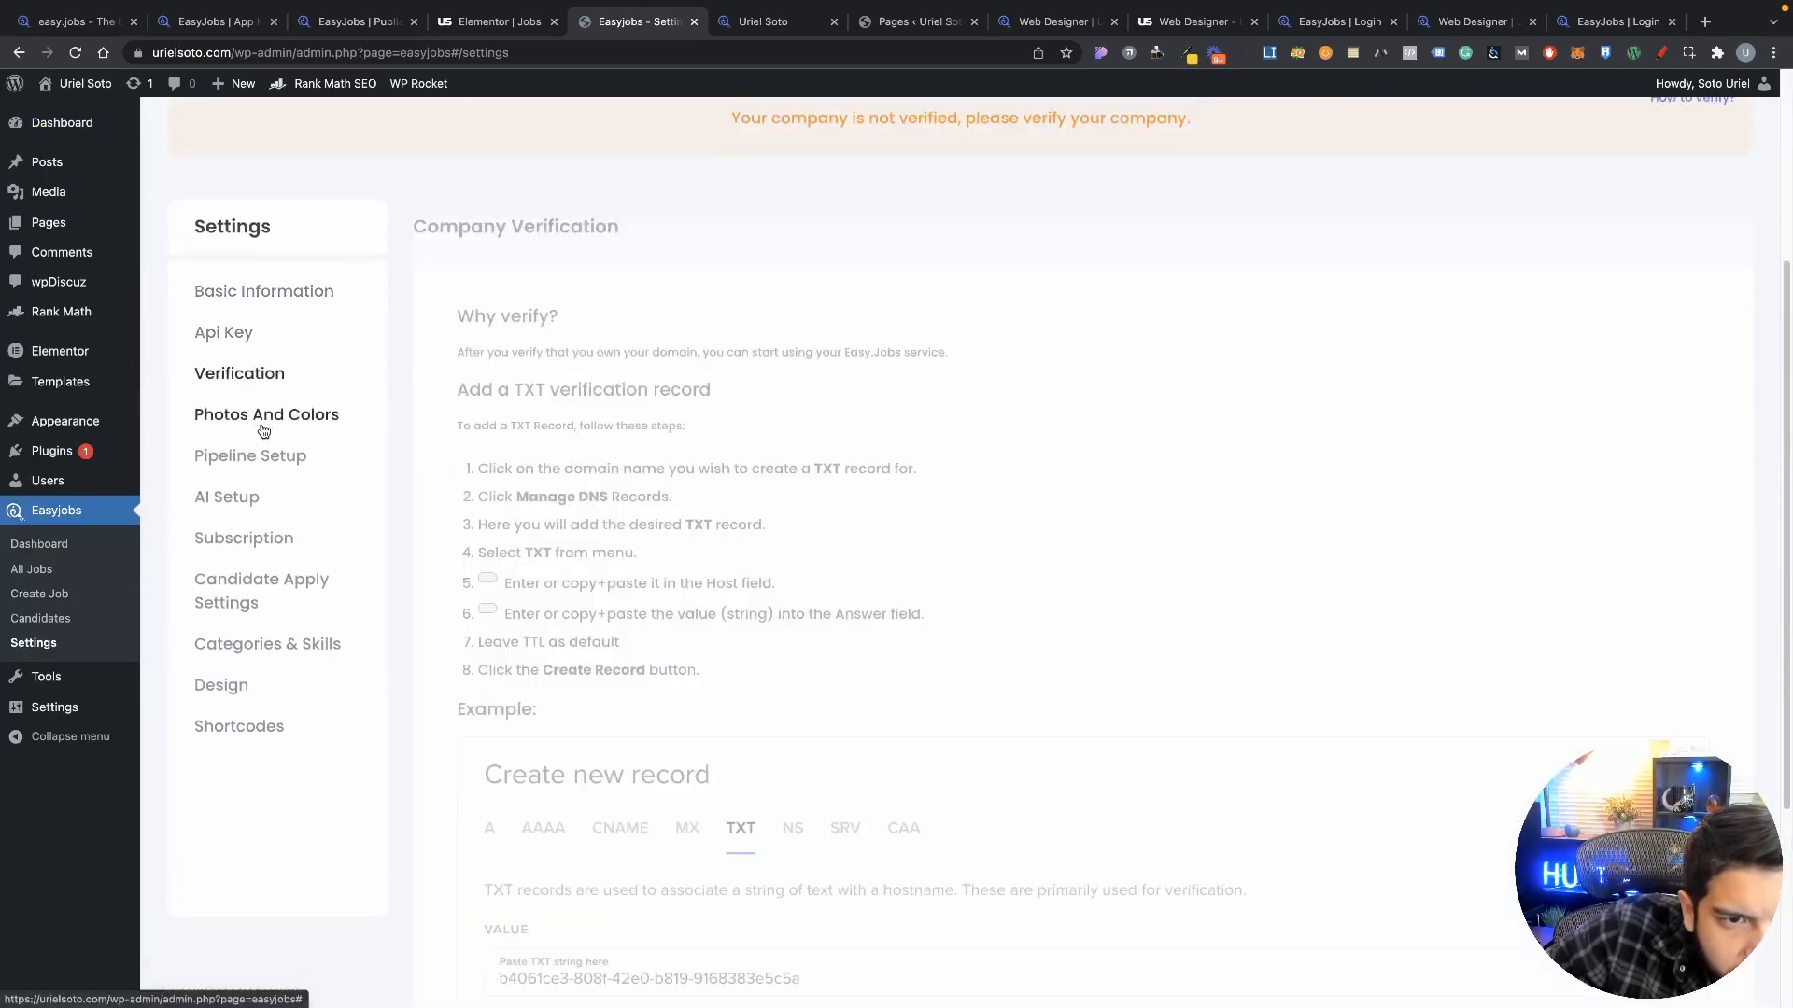
left_click(247, 465)
left_click(243, 501)
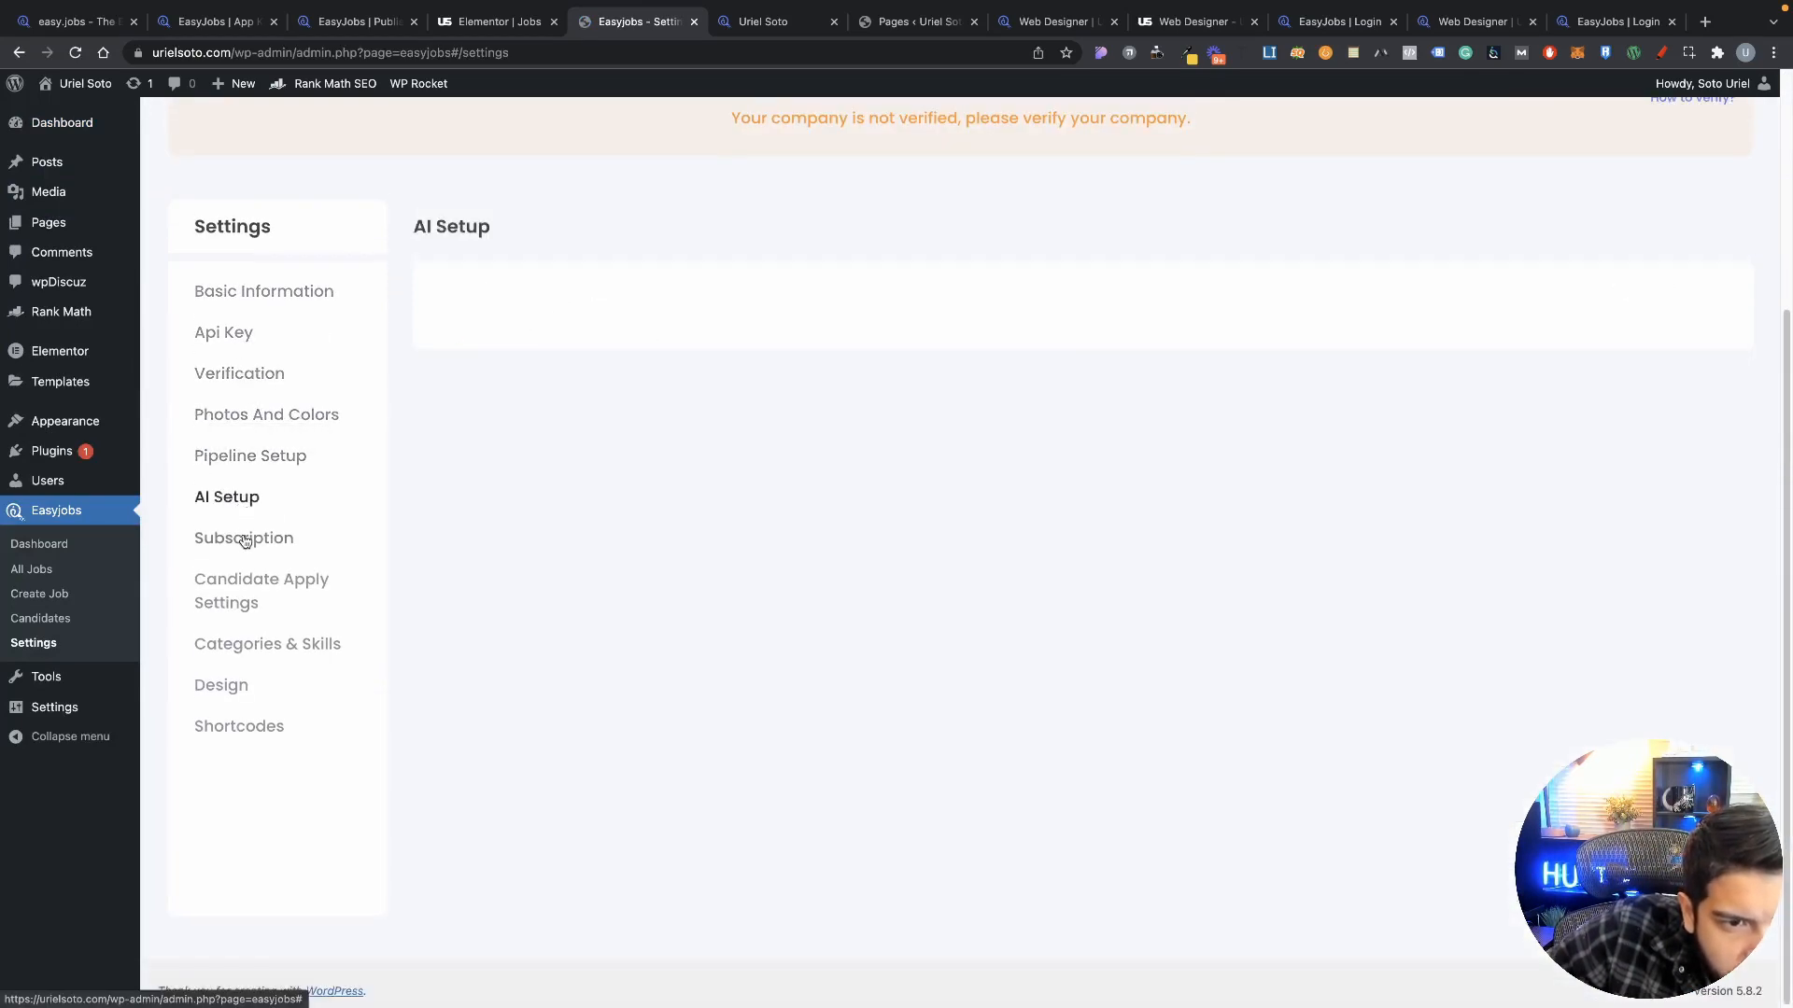
Step: Review subscription, candidate apply, categories, design and shortcodes settings, then launch the Customizer from Design
left_click(244, 541)
left_click(247, 598)
left_click(271, 648)
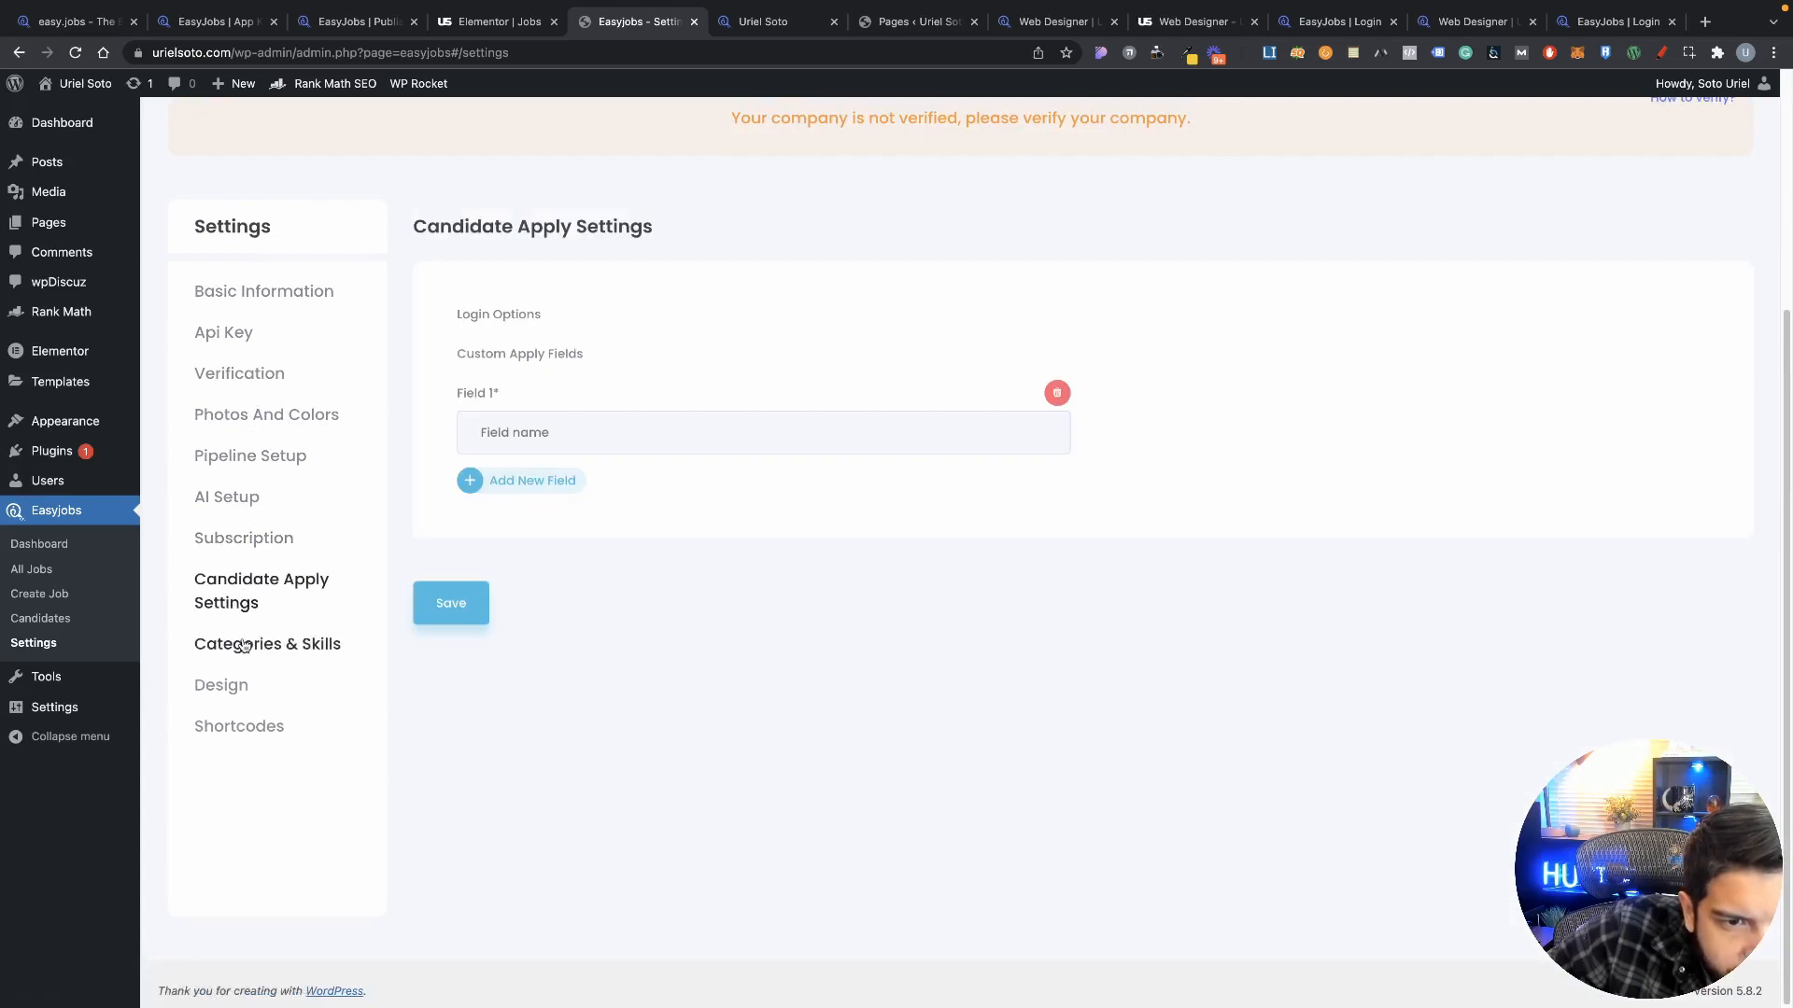
left_click(257, 693)
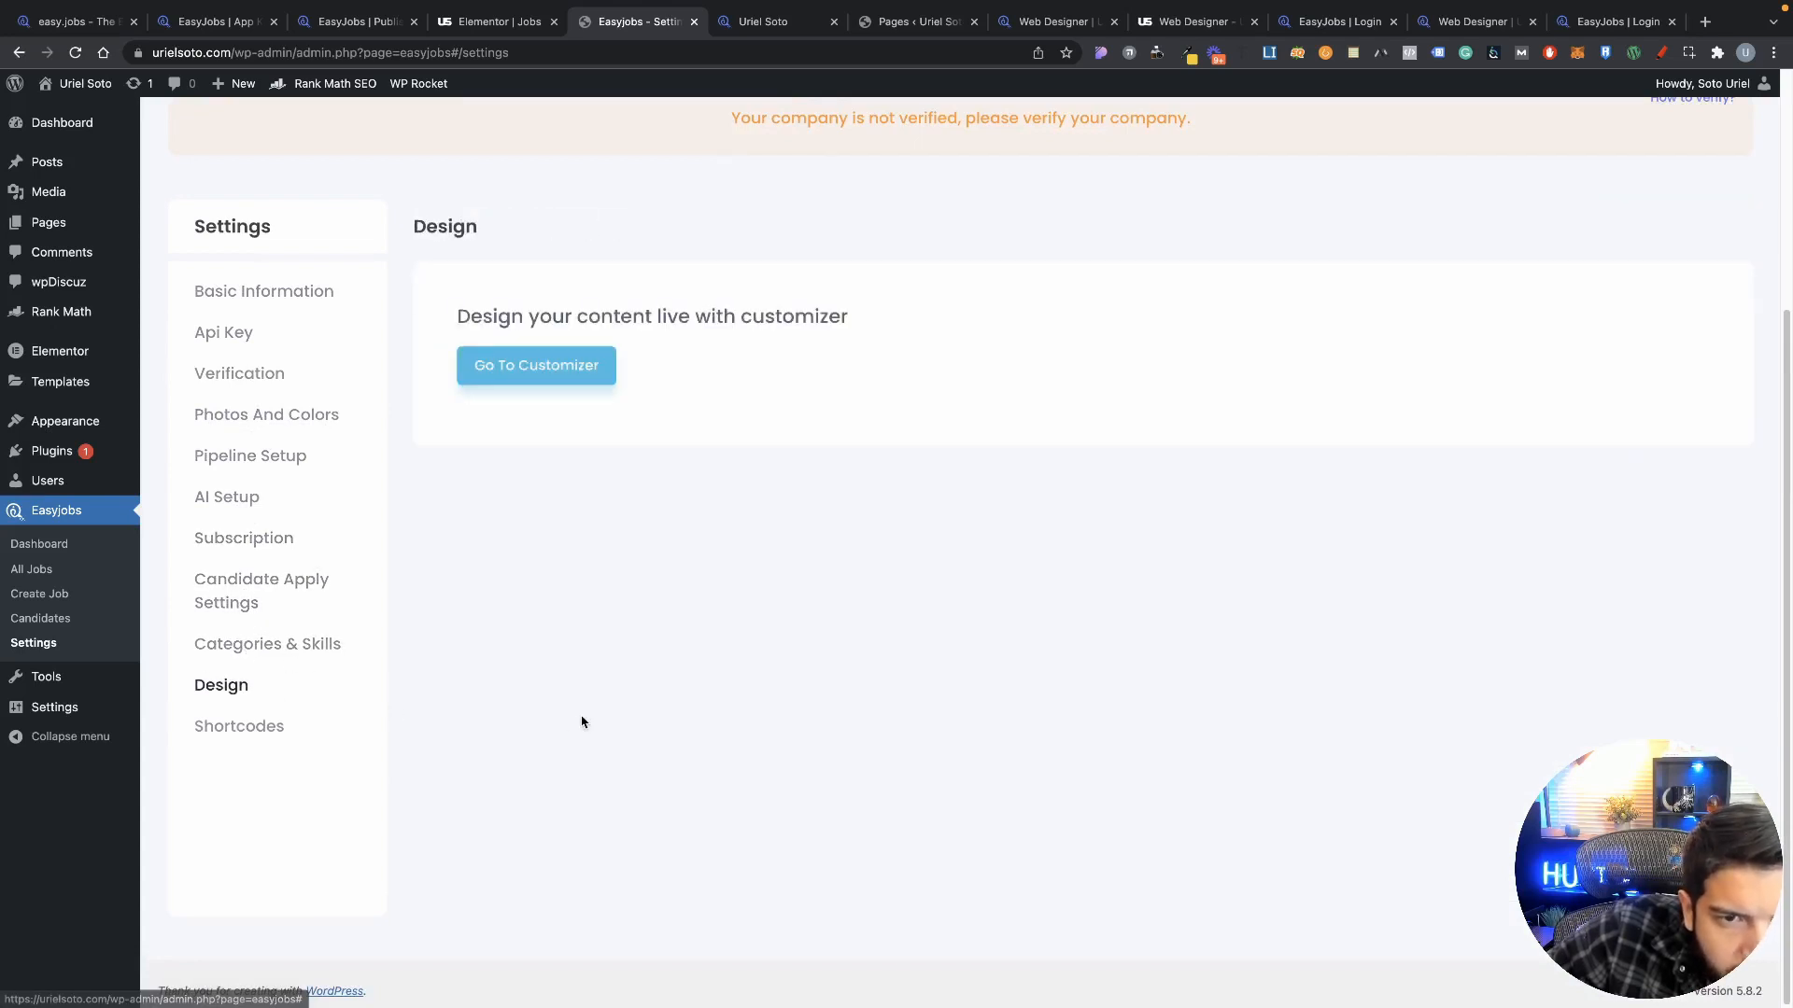
left_click(244, 729)
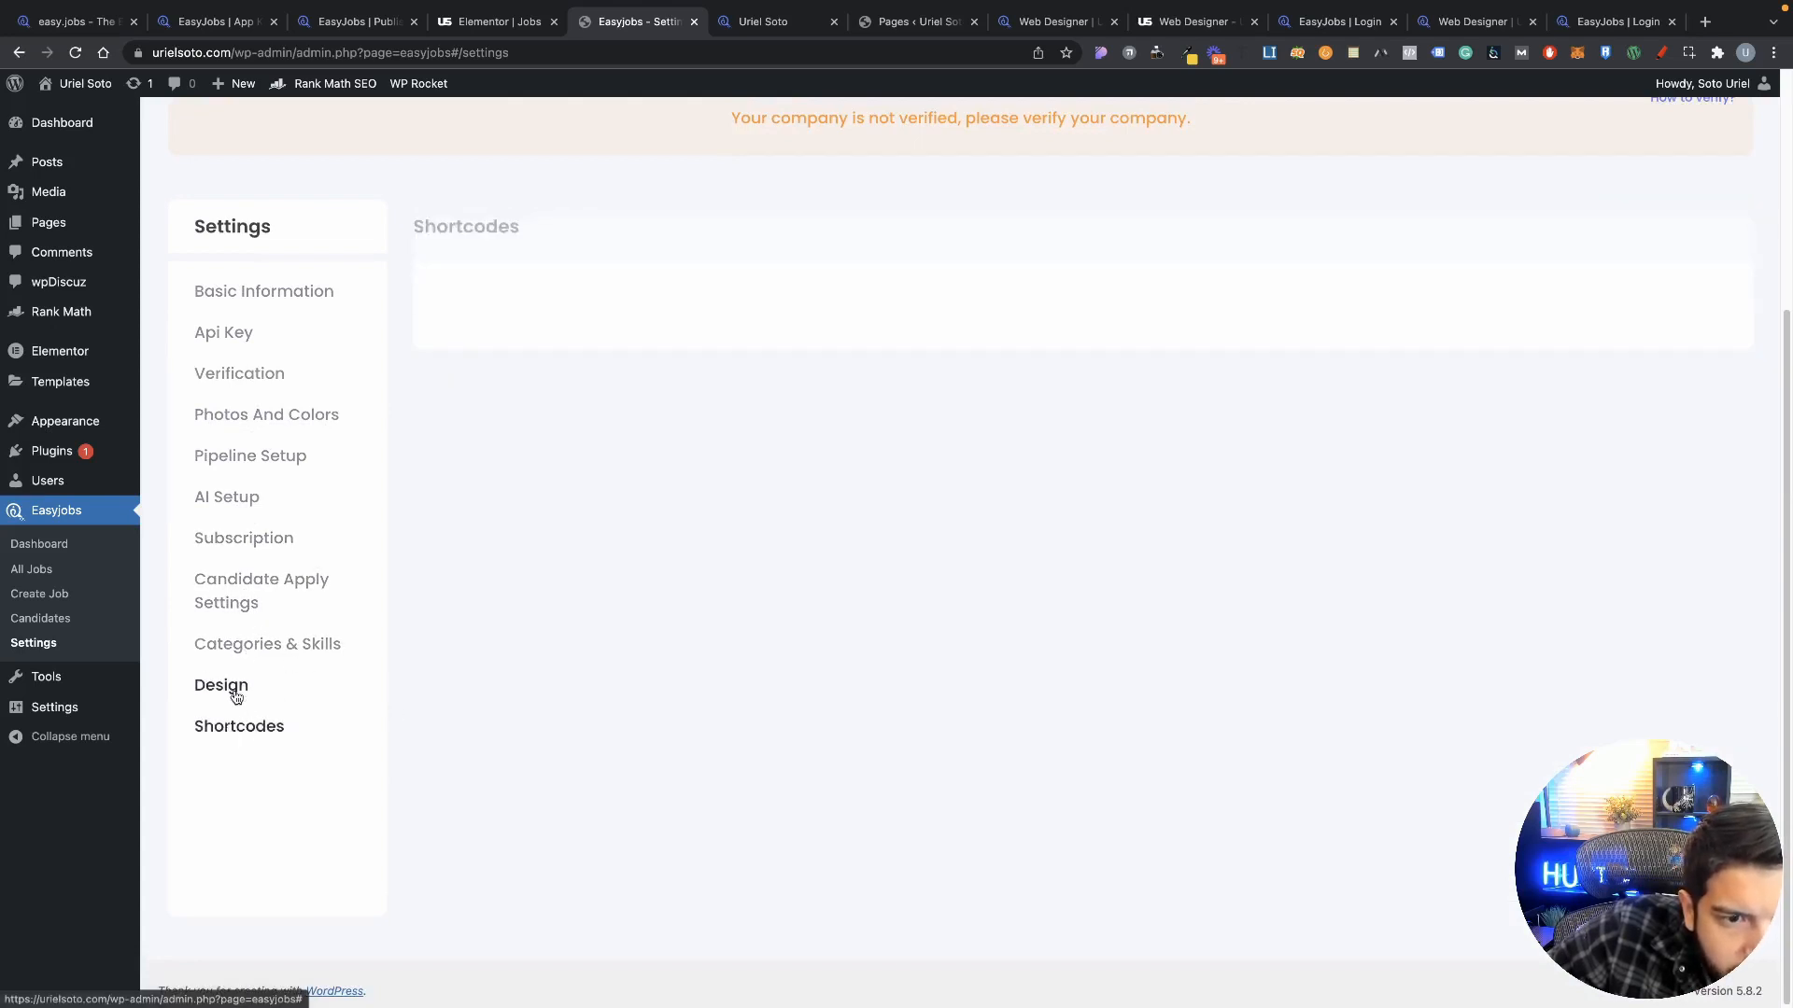
left_click(235, 690)
left_click(540, 374)
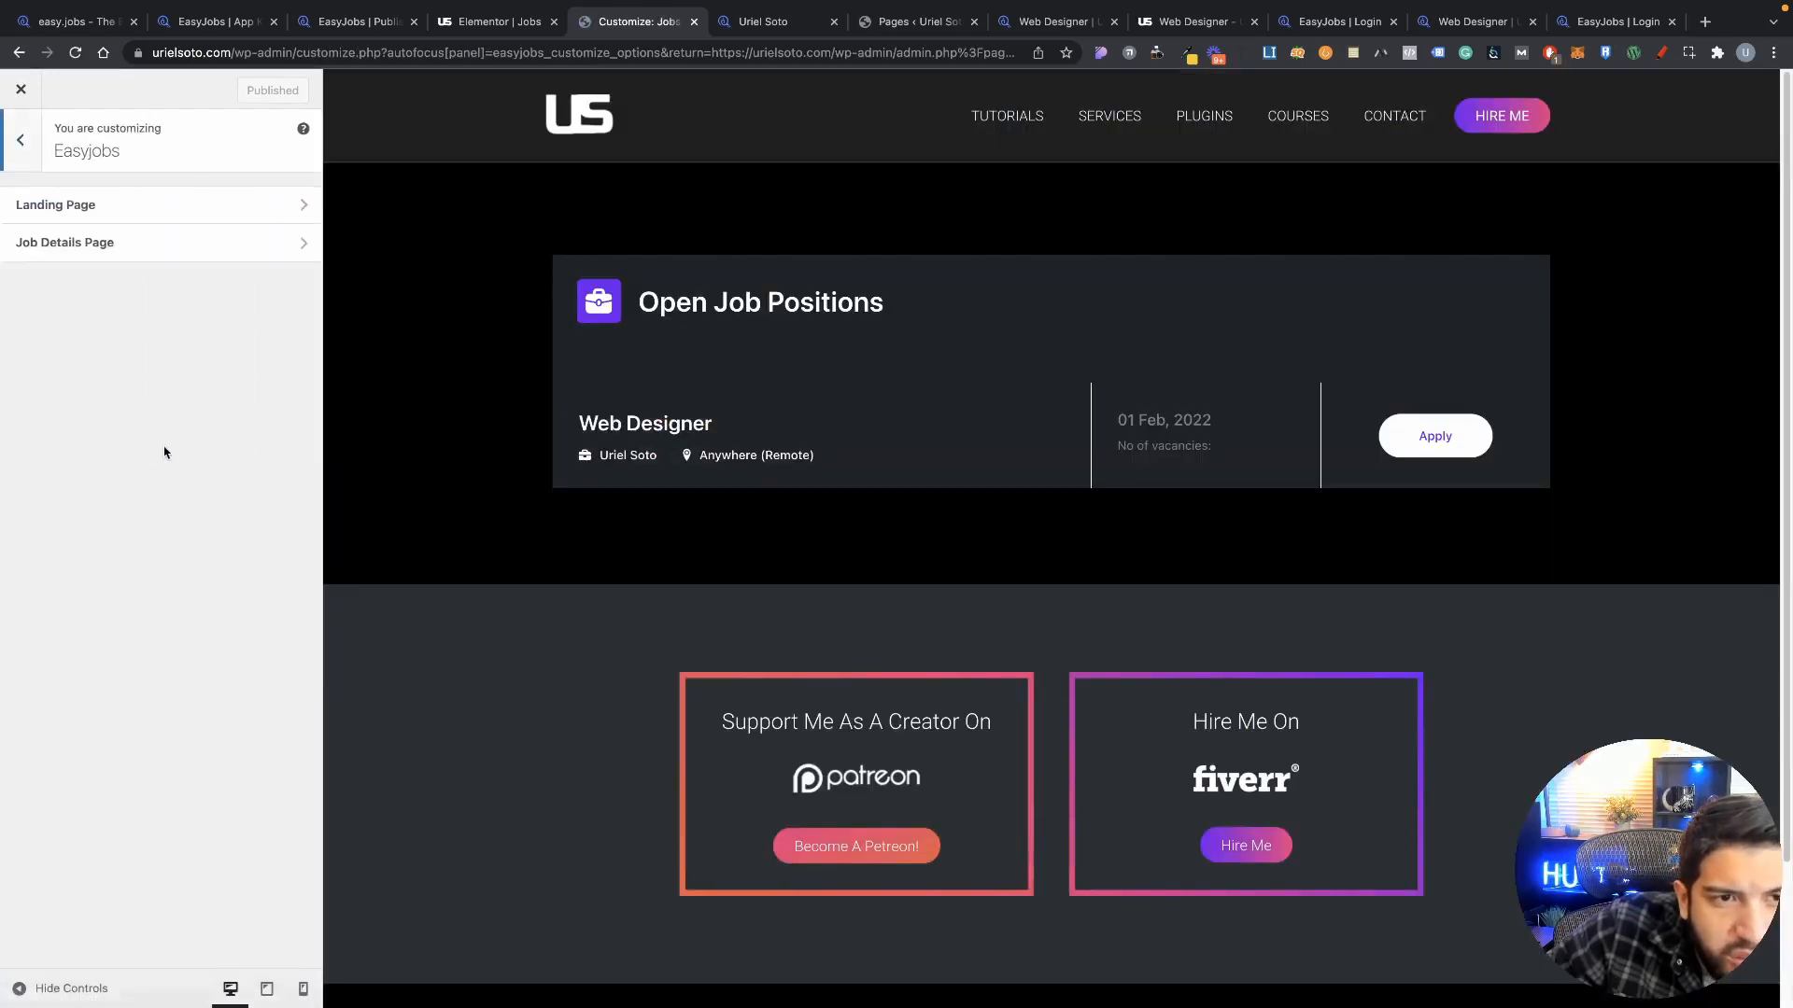
Step: Open the Easyjobs Landing Page options and scroll through its settings
left_click(139, 217)
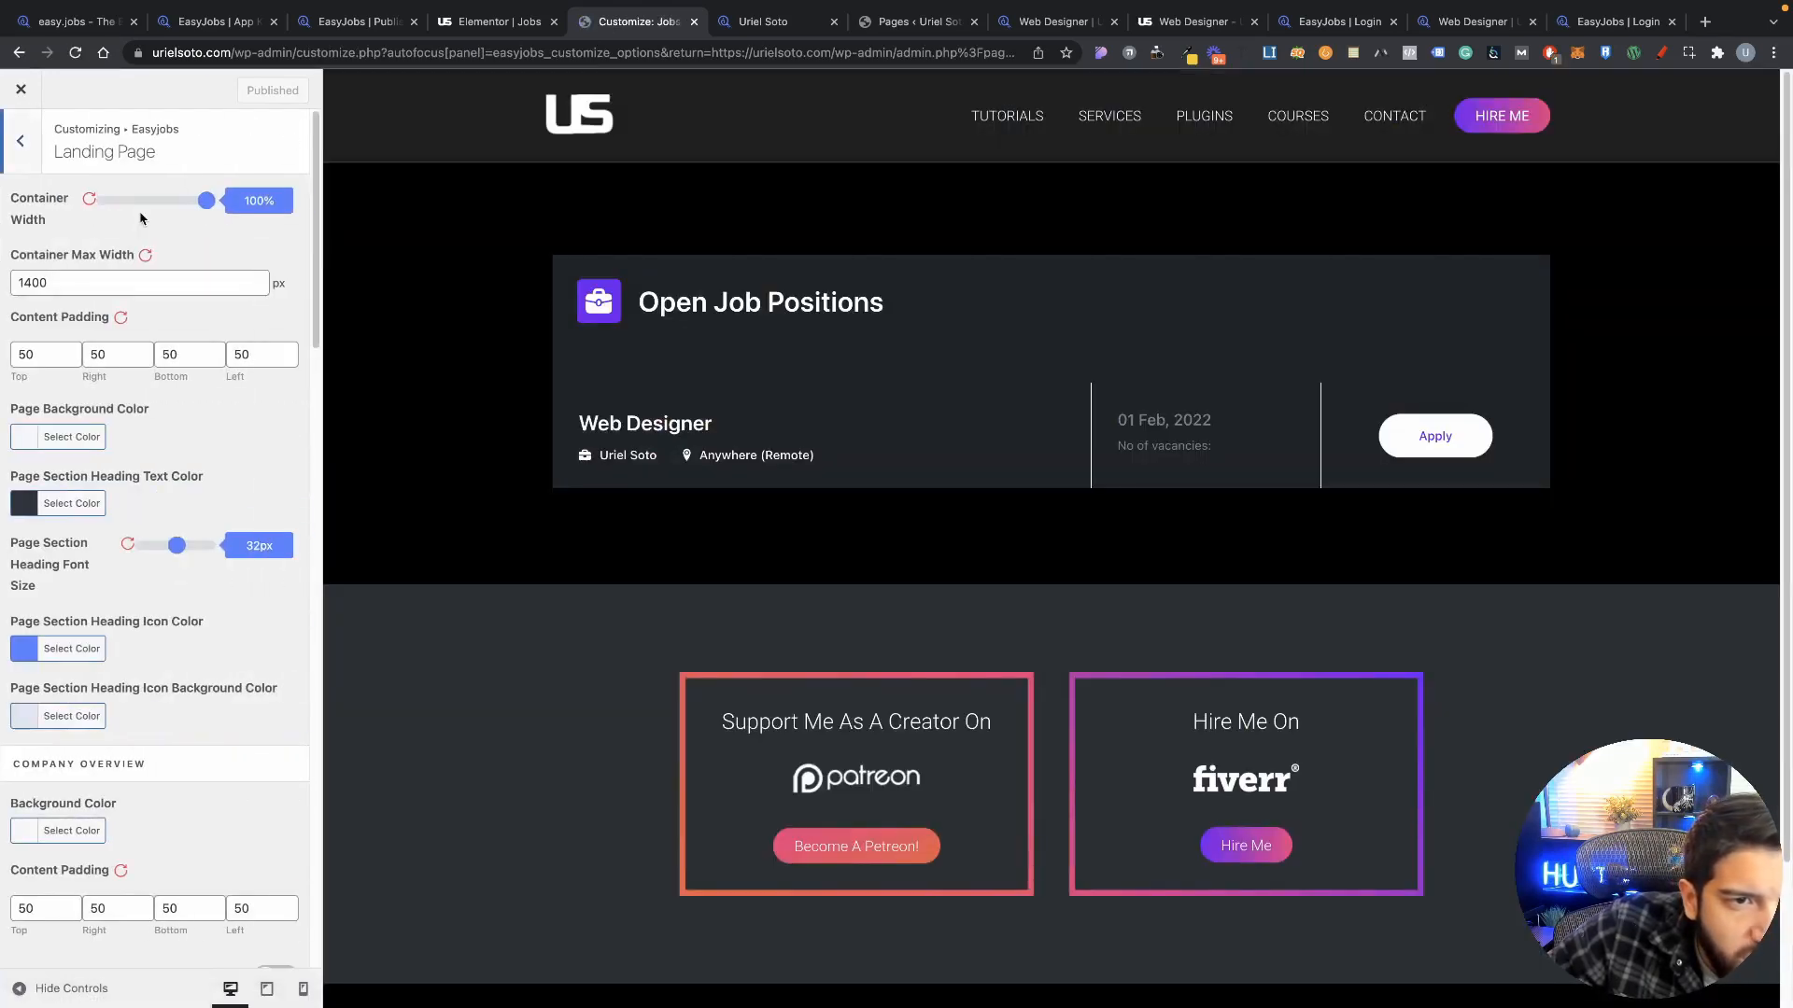
scroll(235, 558, "down", 10)
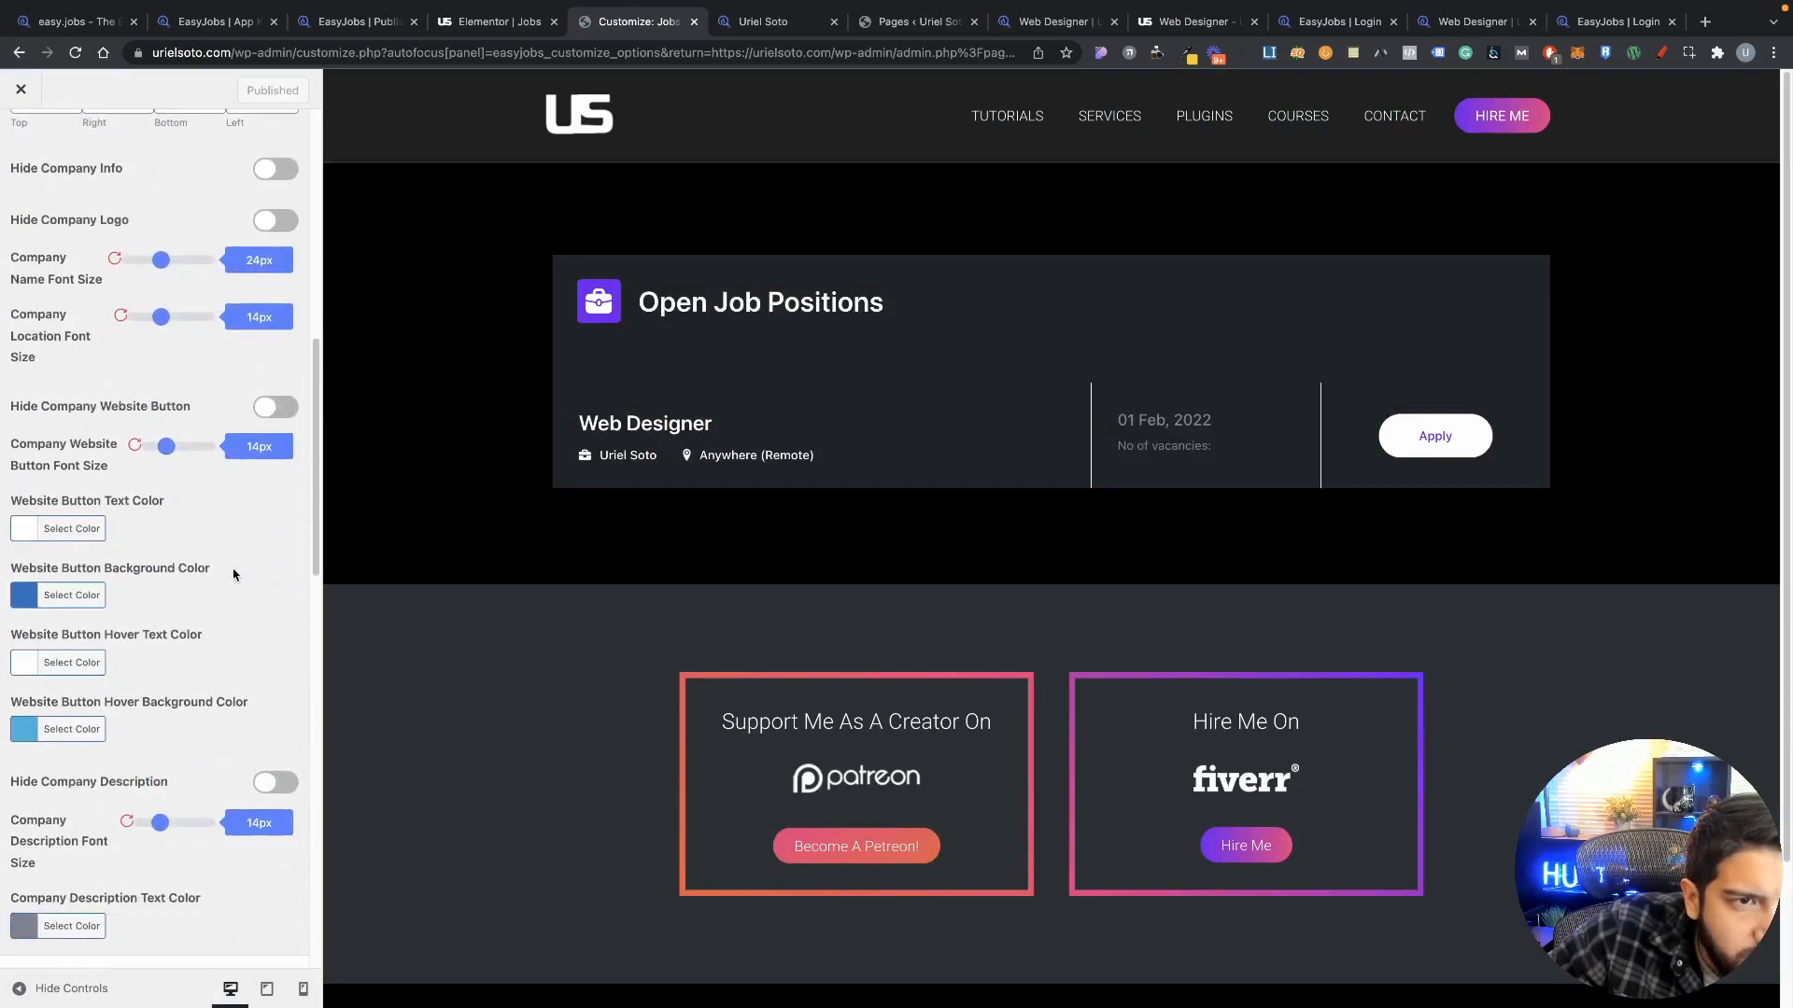
scroll(235, 574, "down", 5)
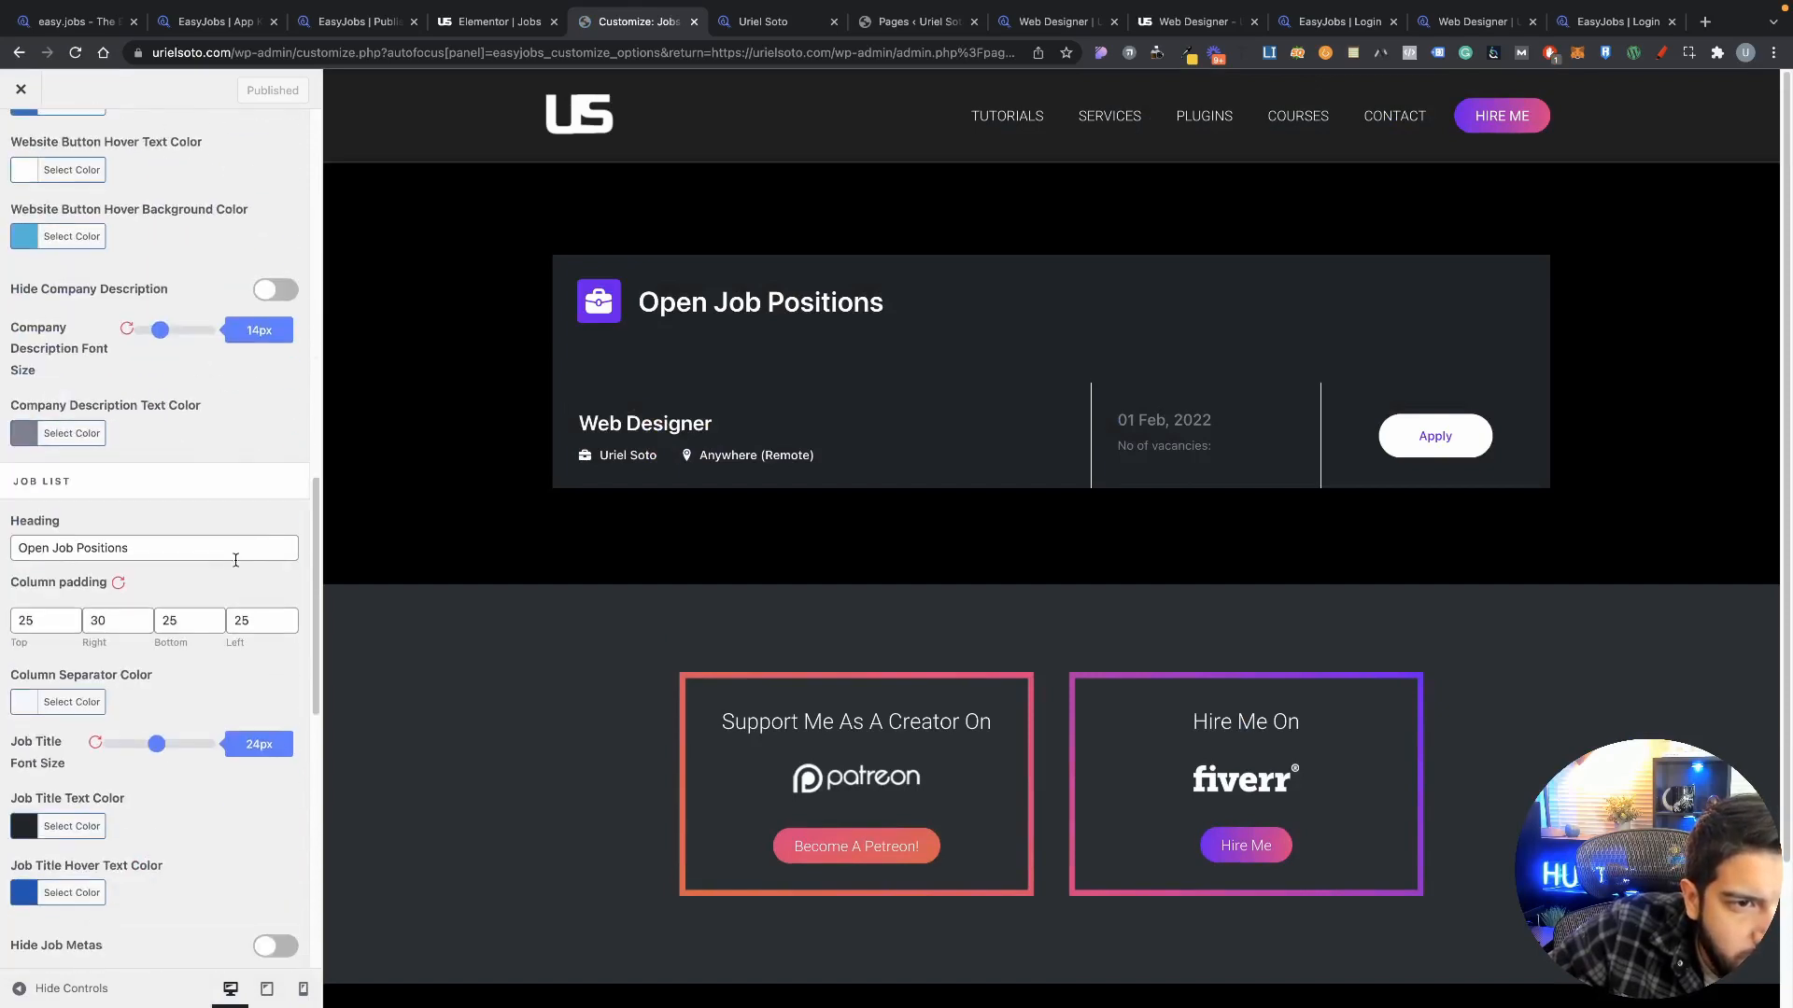
scroll(166, 540, "down", 5)
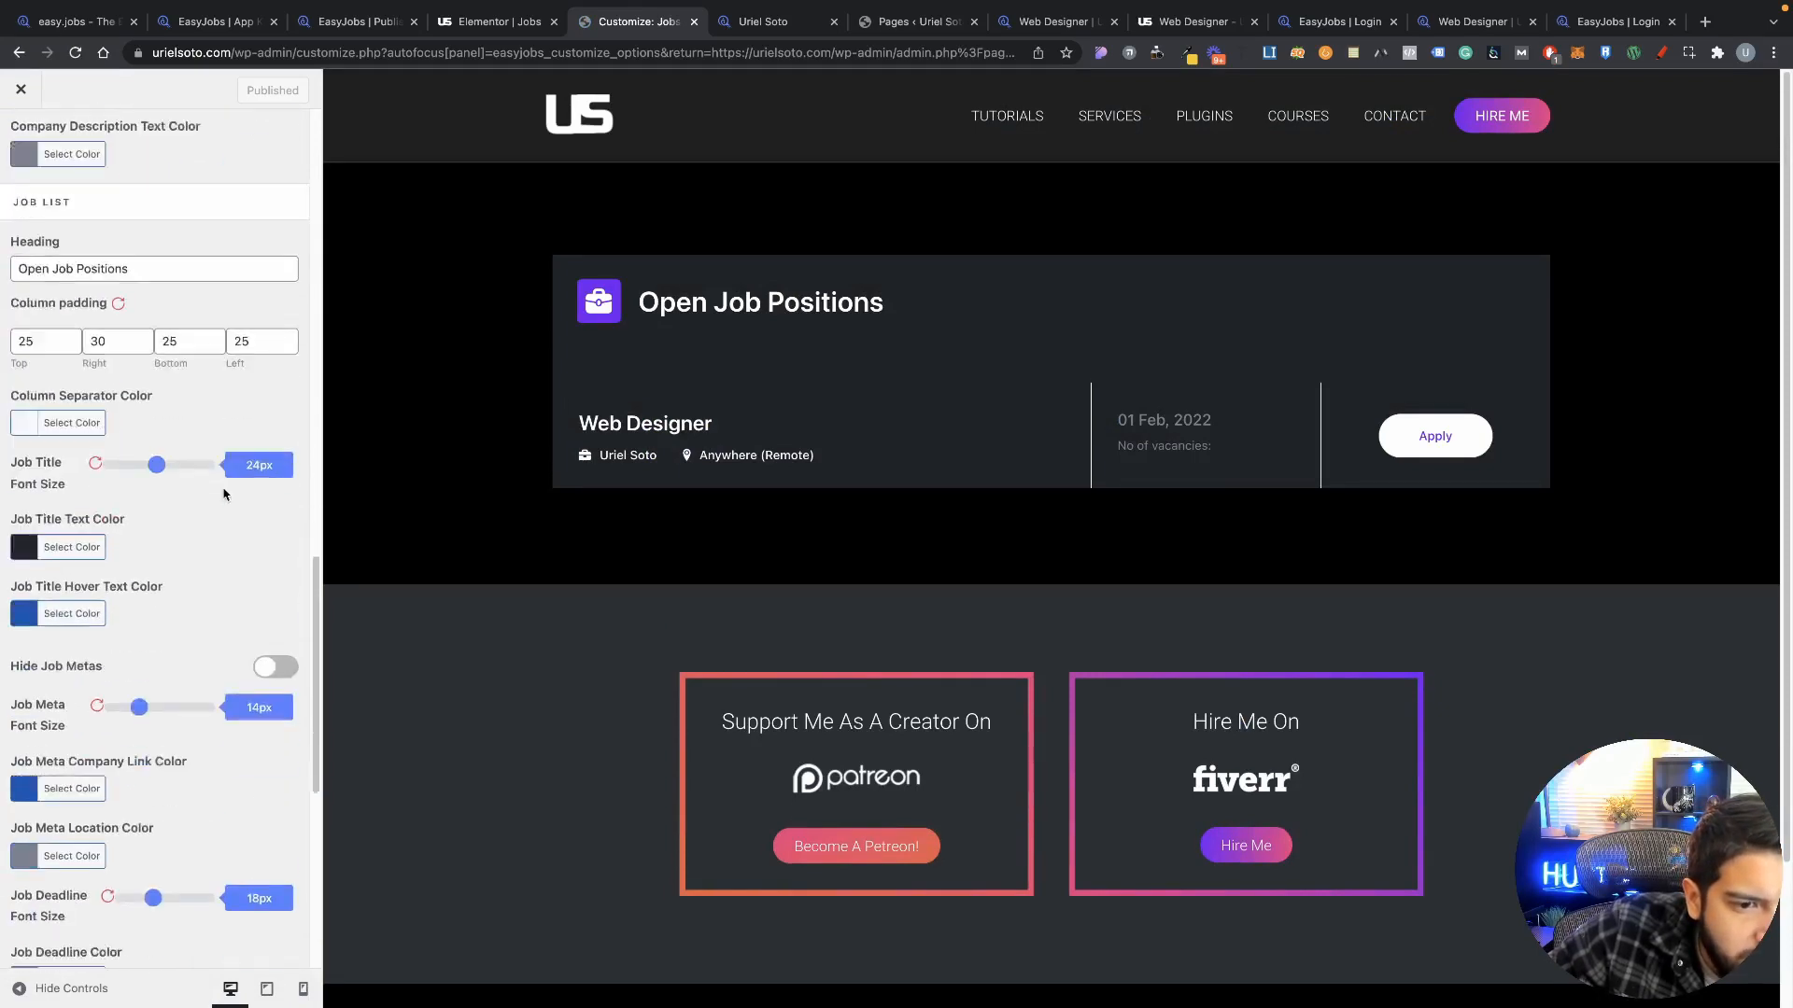
scroll(167, 539, "down", 5)
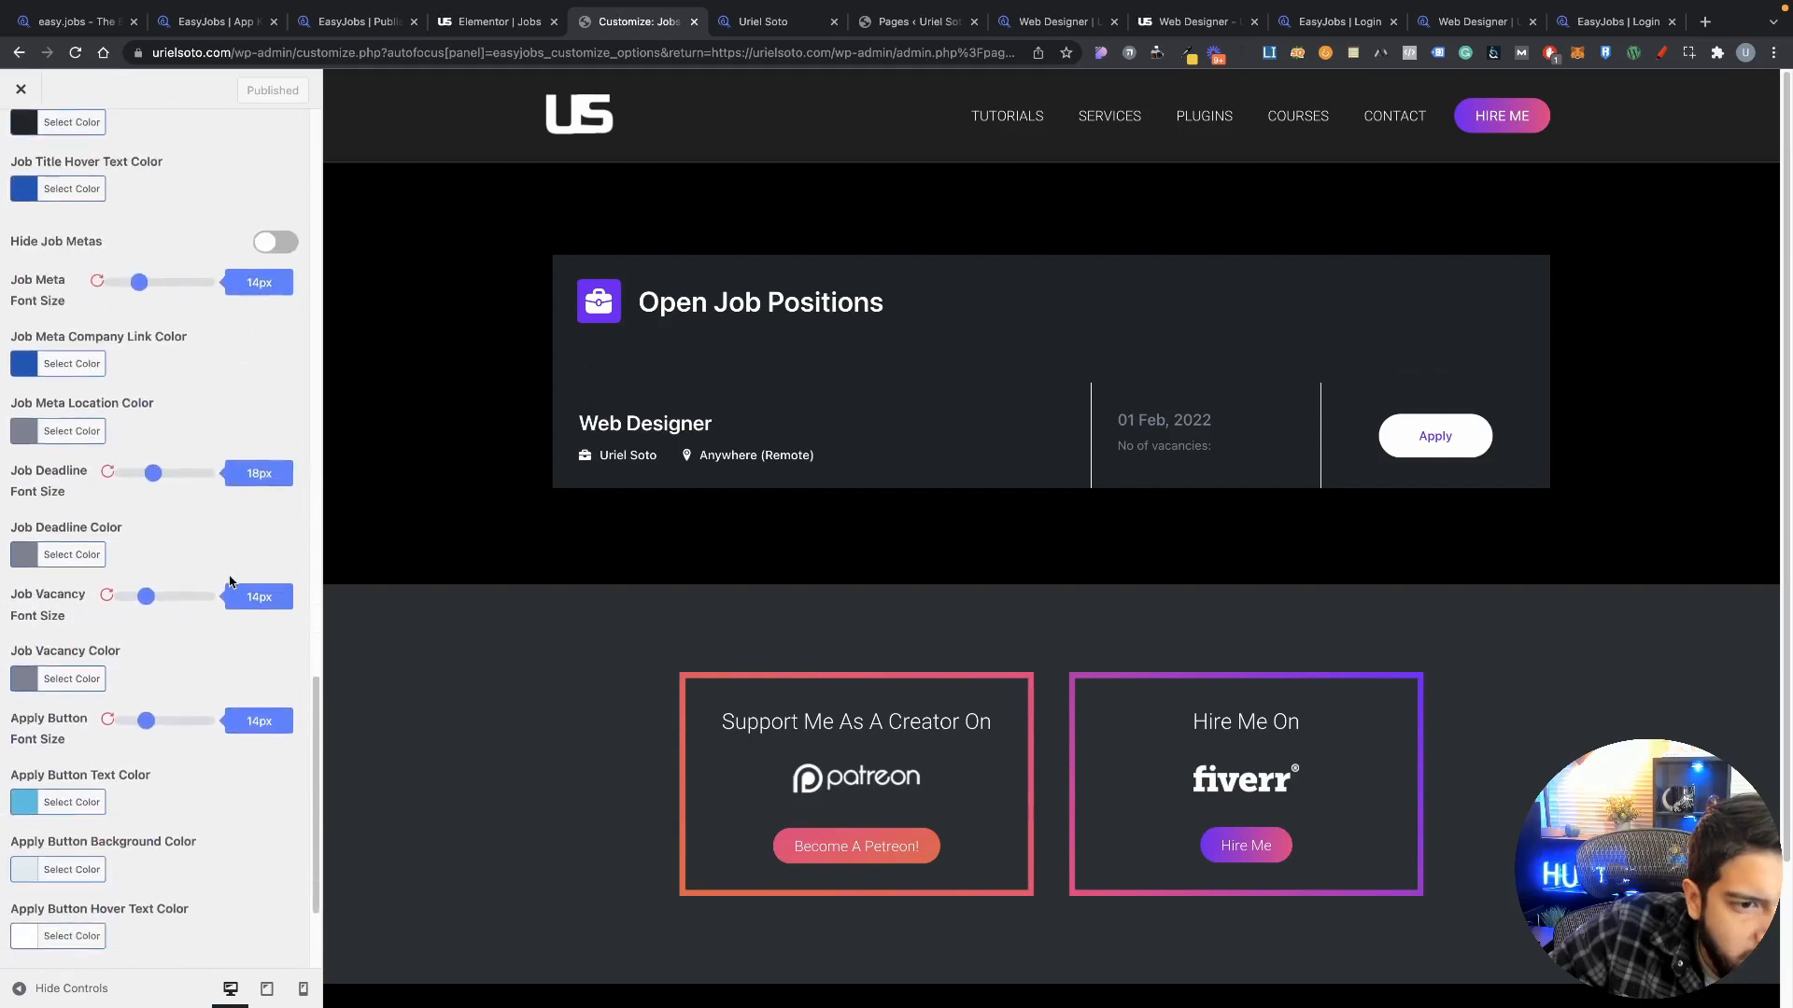
scroll(234, 584, "up", 8)
scroll(252, 620, "down", 2)
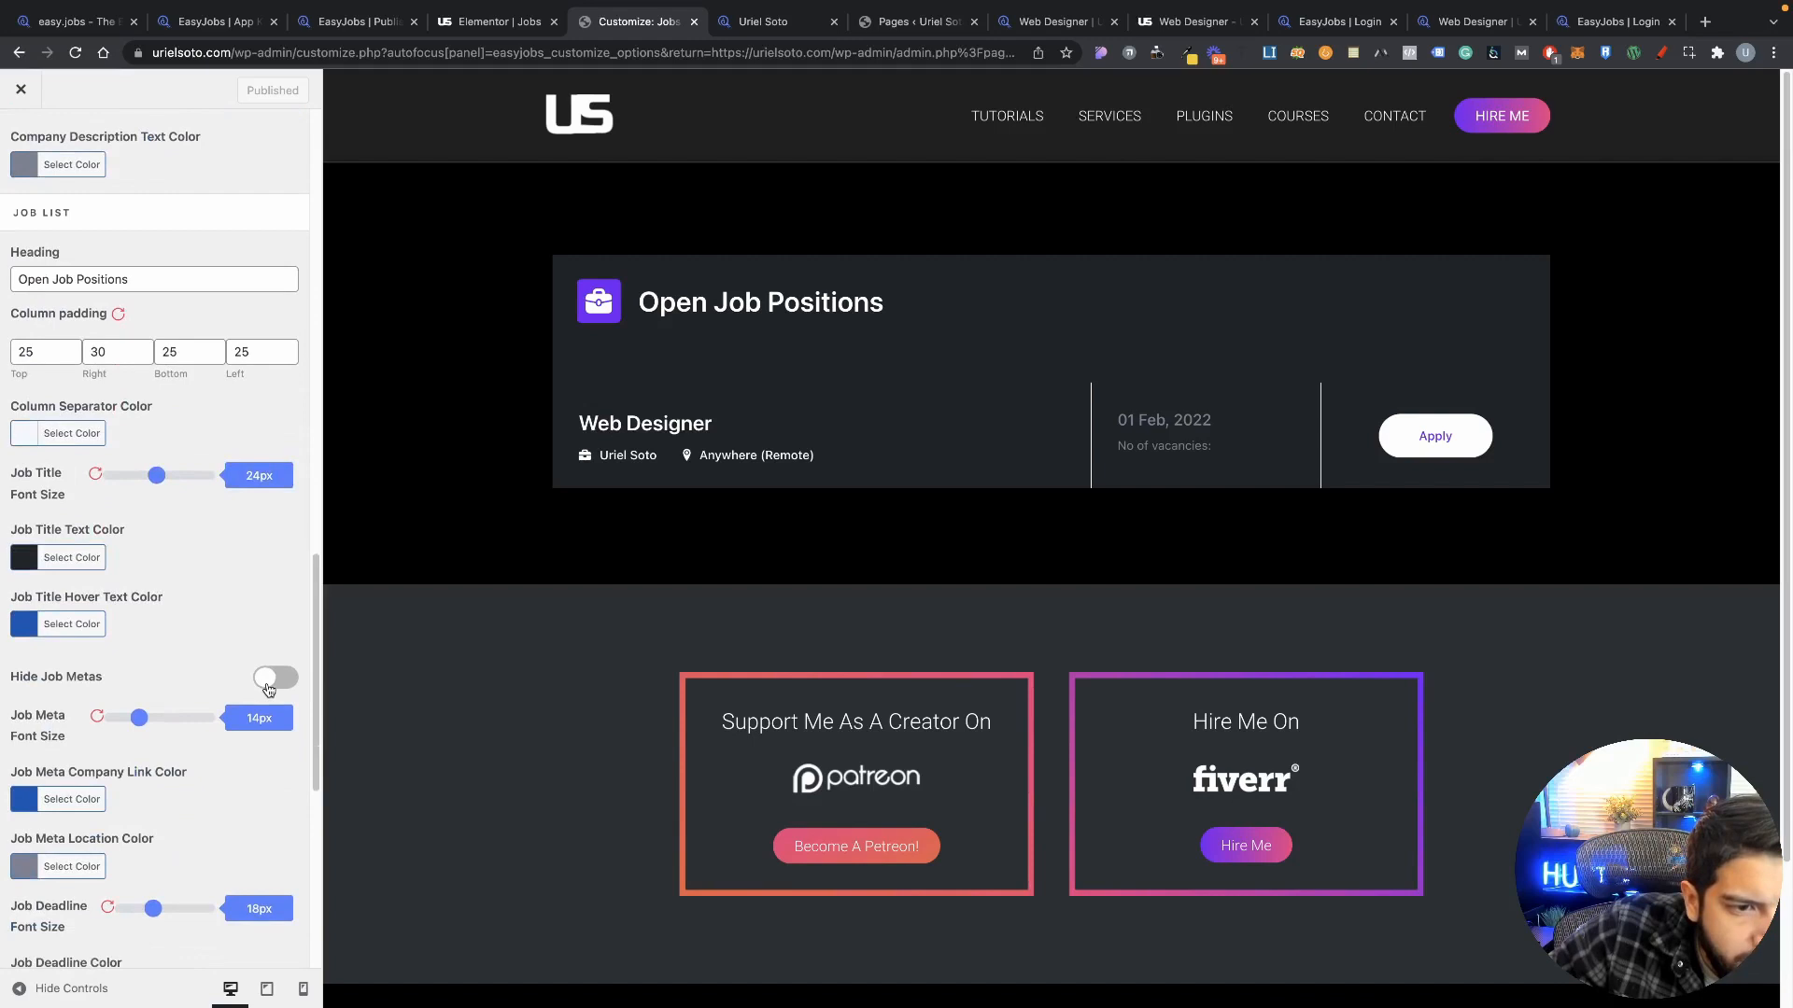
Step: Toggle Hide Job Metas on and off, then return to the Easyjobs section list
left_click(271, 679)
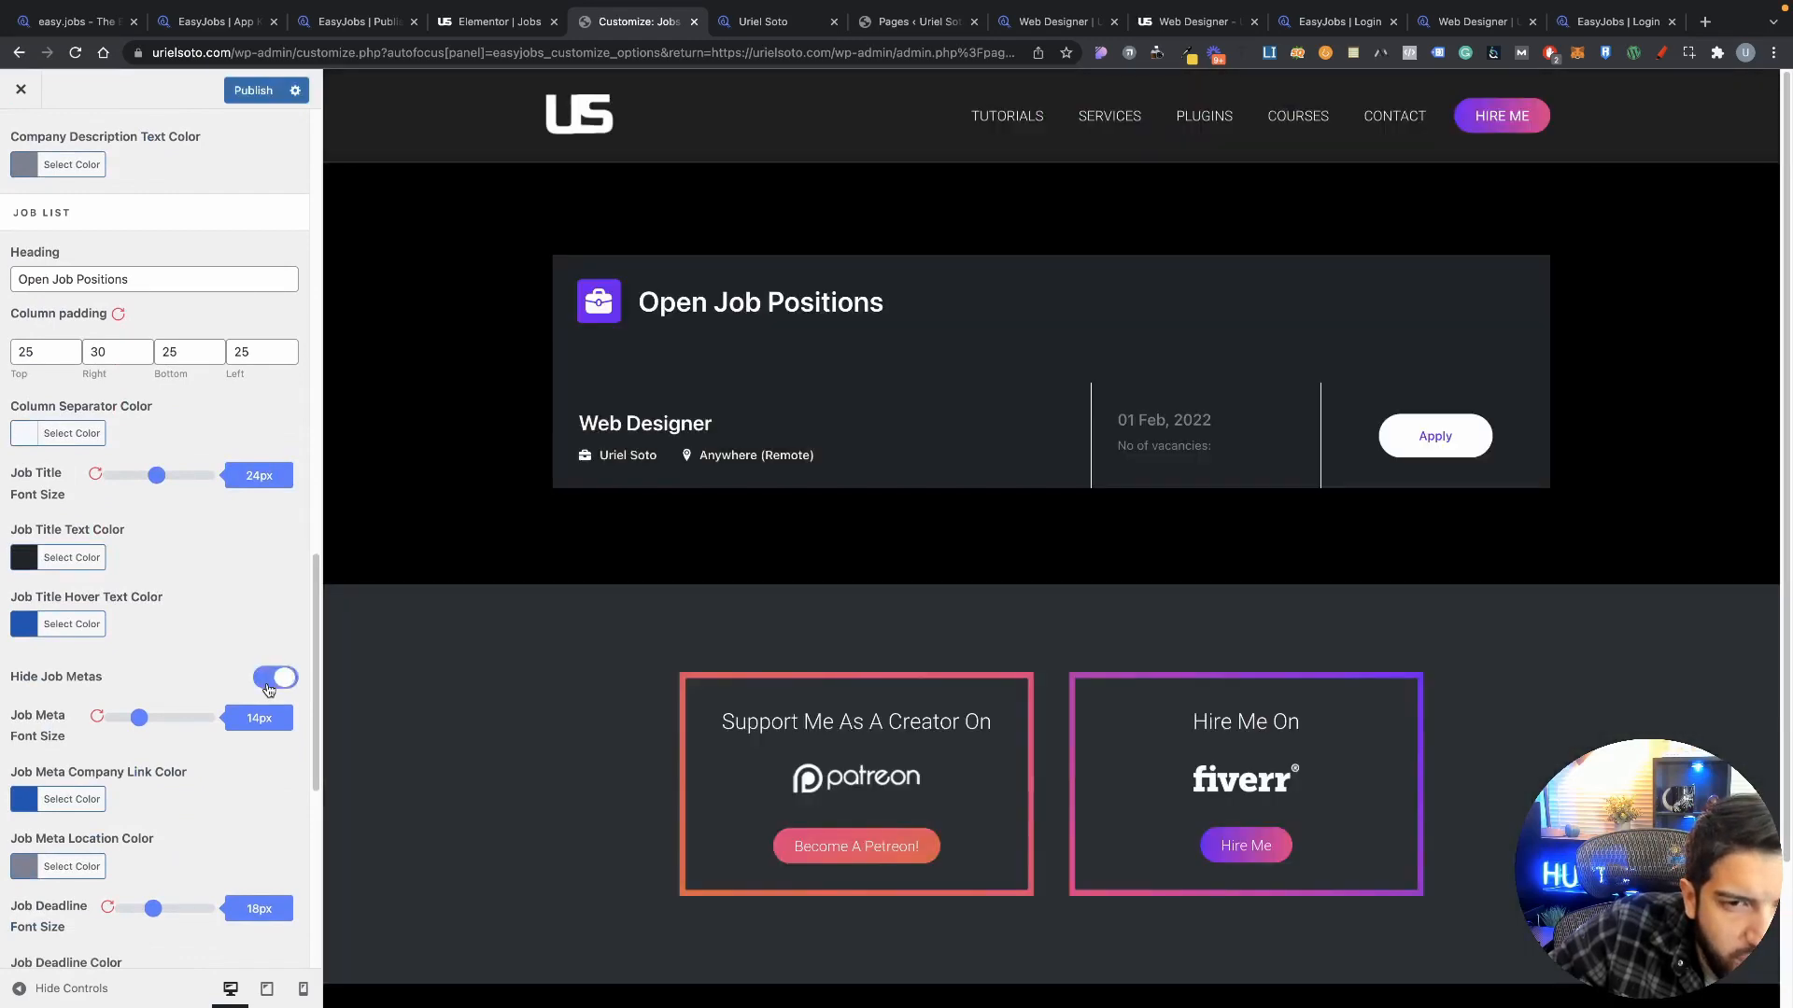
left_click(271, 678)
scroll(198, 563, "up", 7)
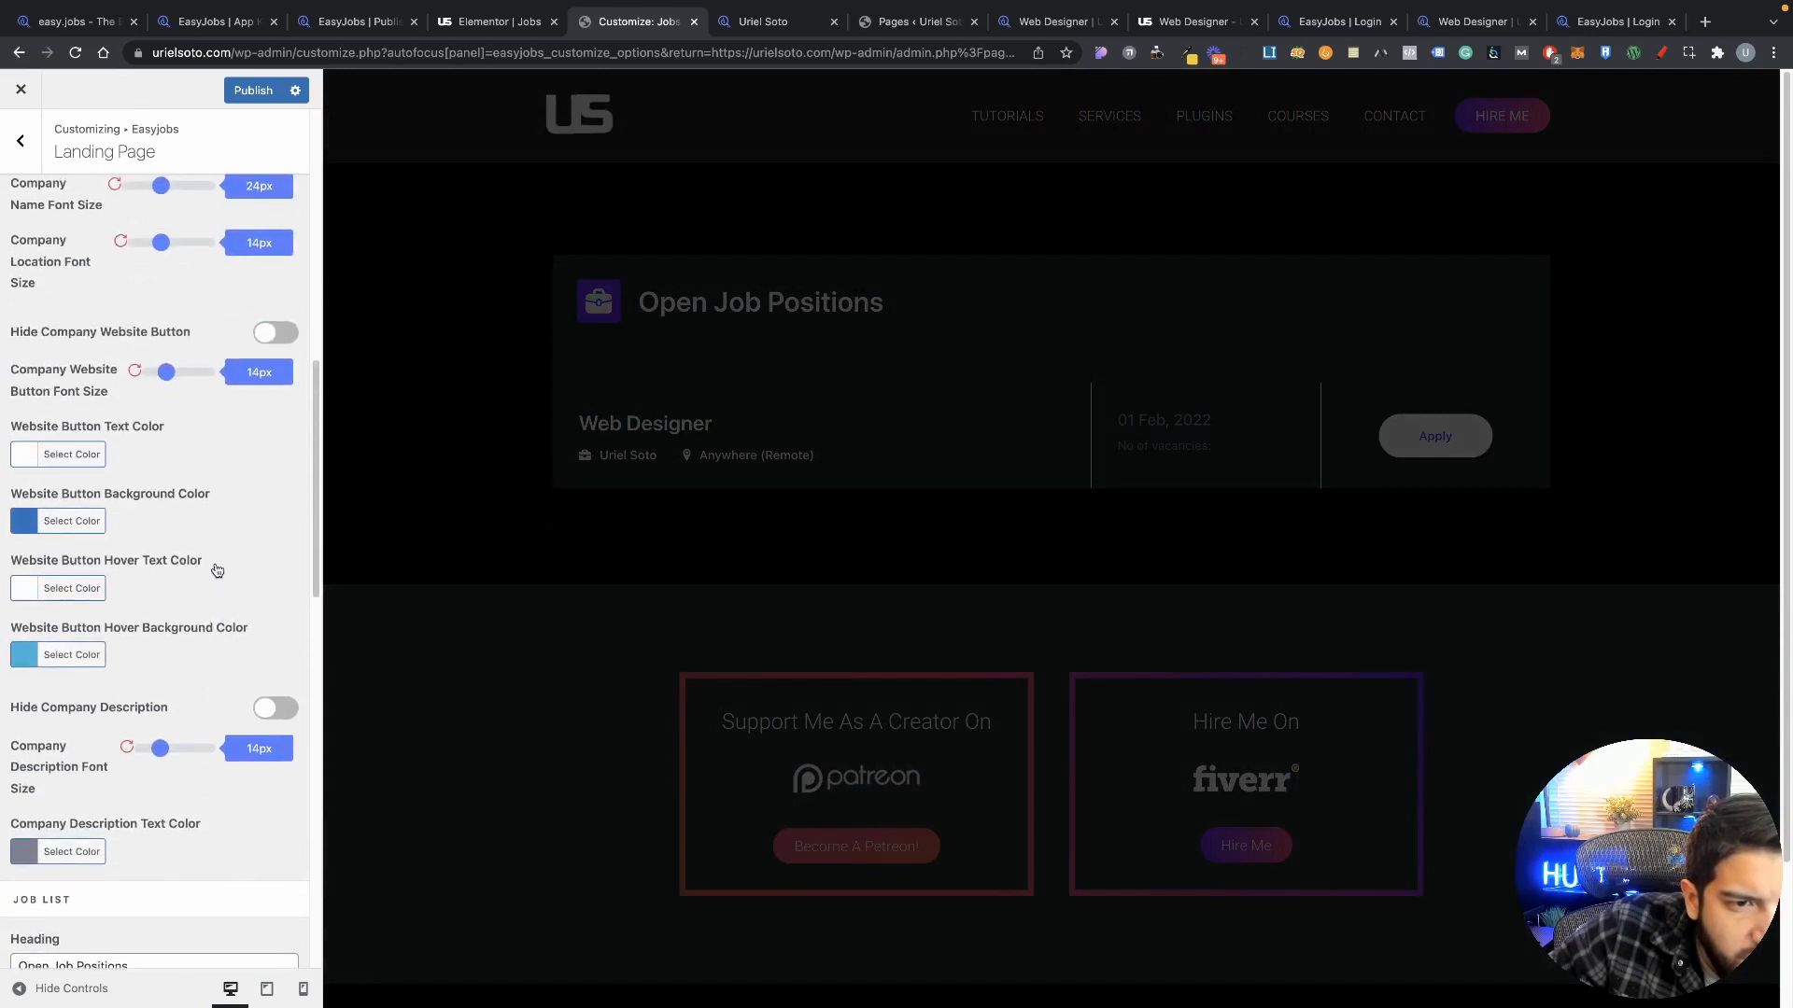
scroll(216, 571, "up", 5)
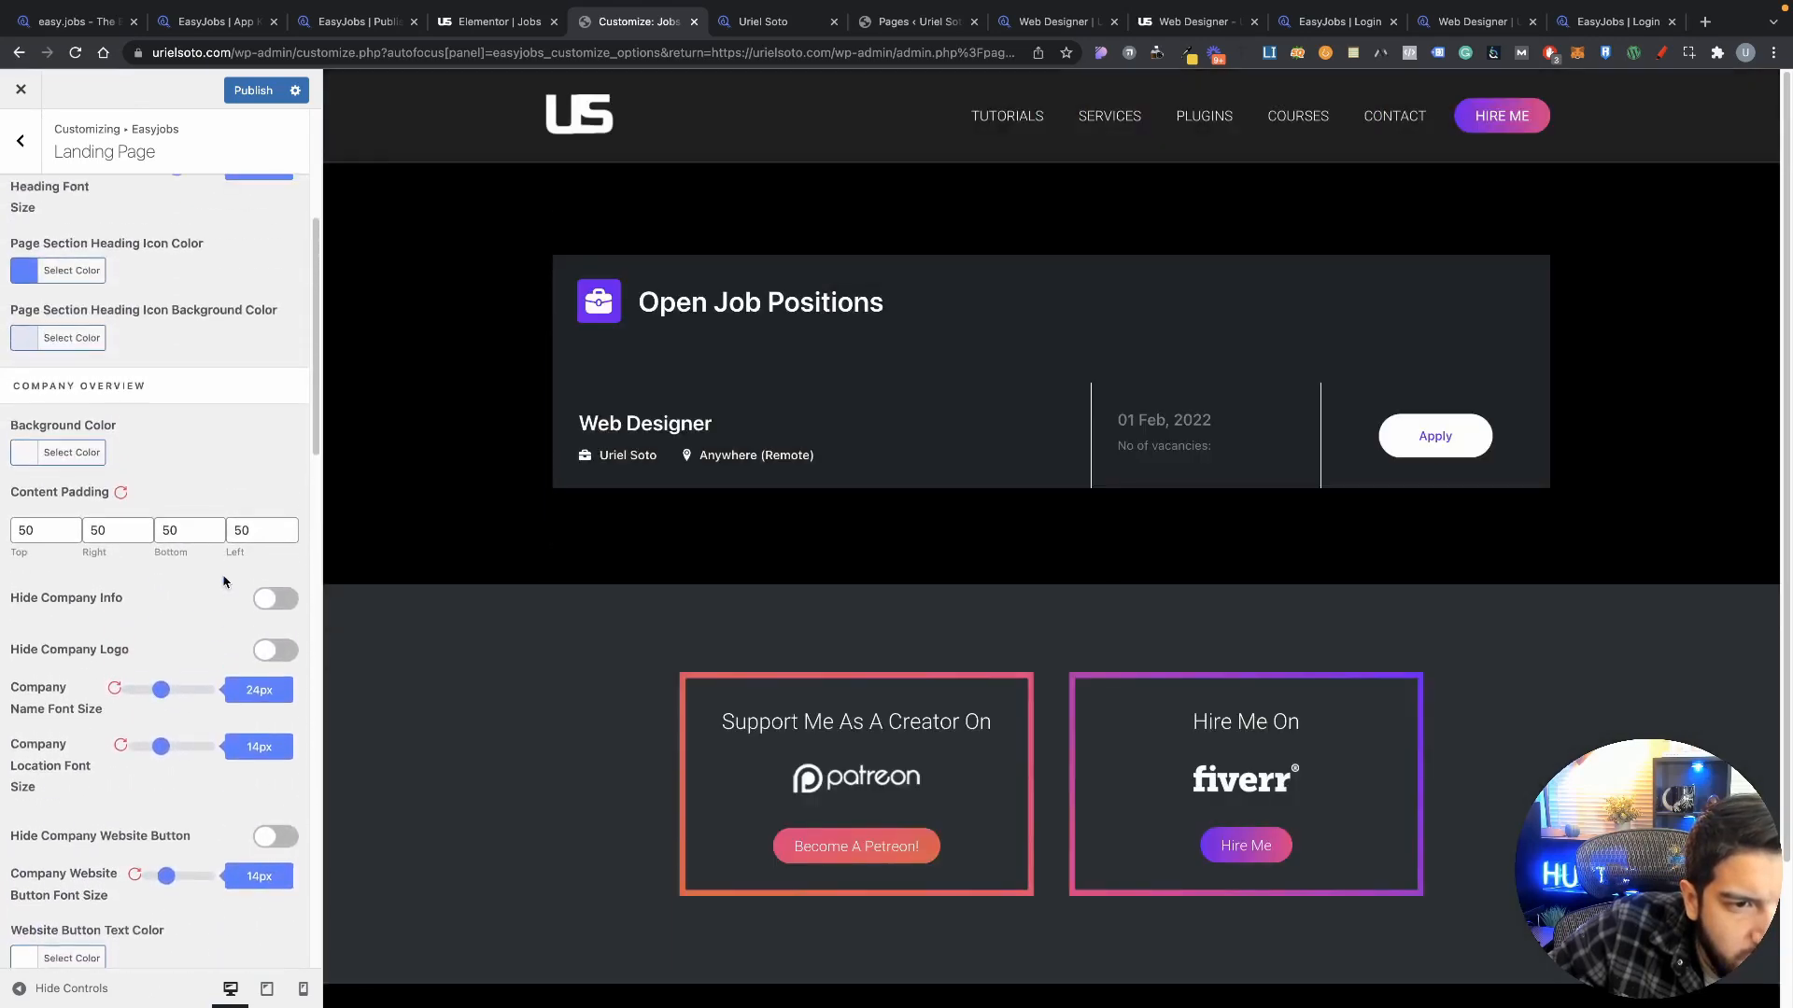
scroll(223, 579, "up", 5)
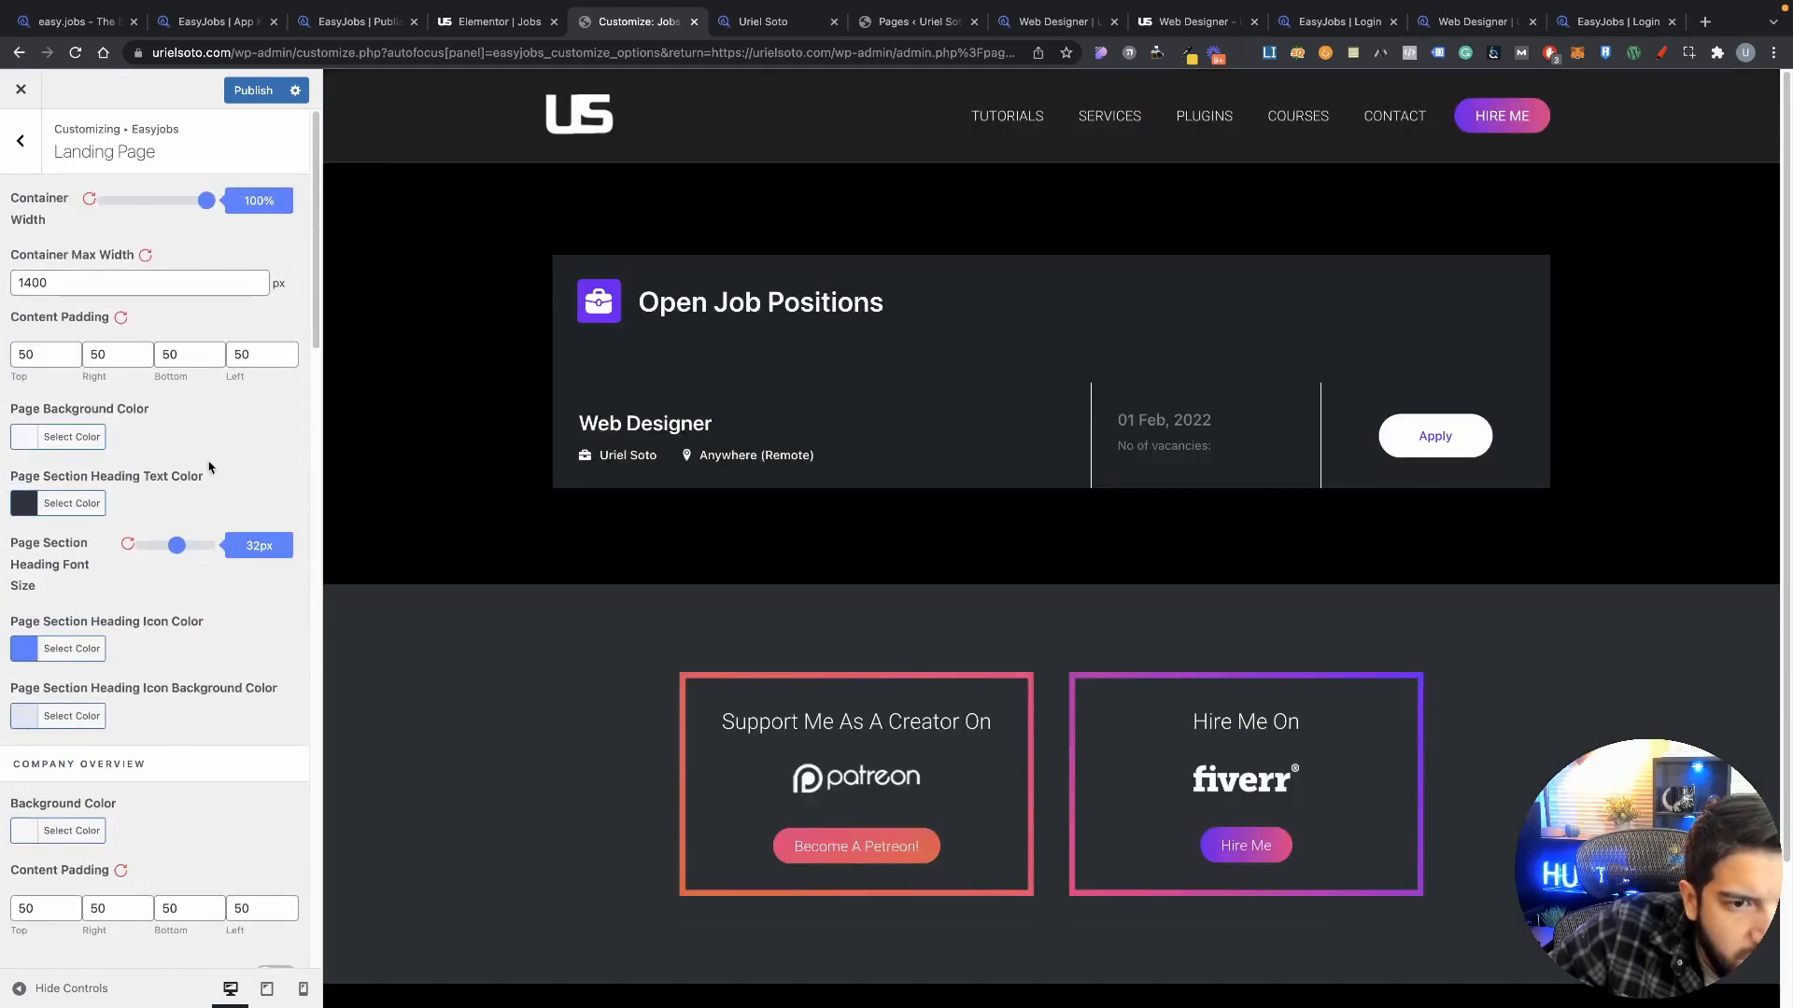
scroll(210, 467, "down", 4)
scroll(211, 467, "up", 4)
key("Escape")
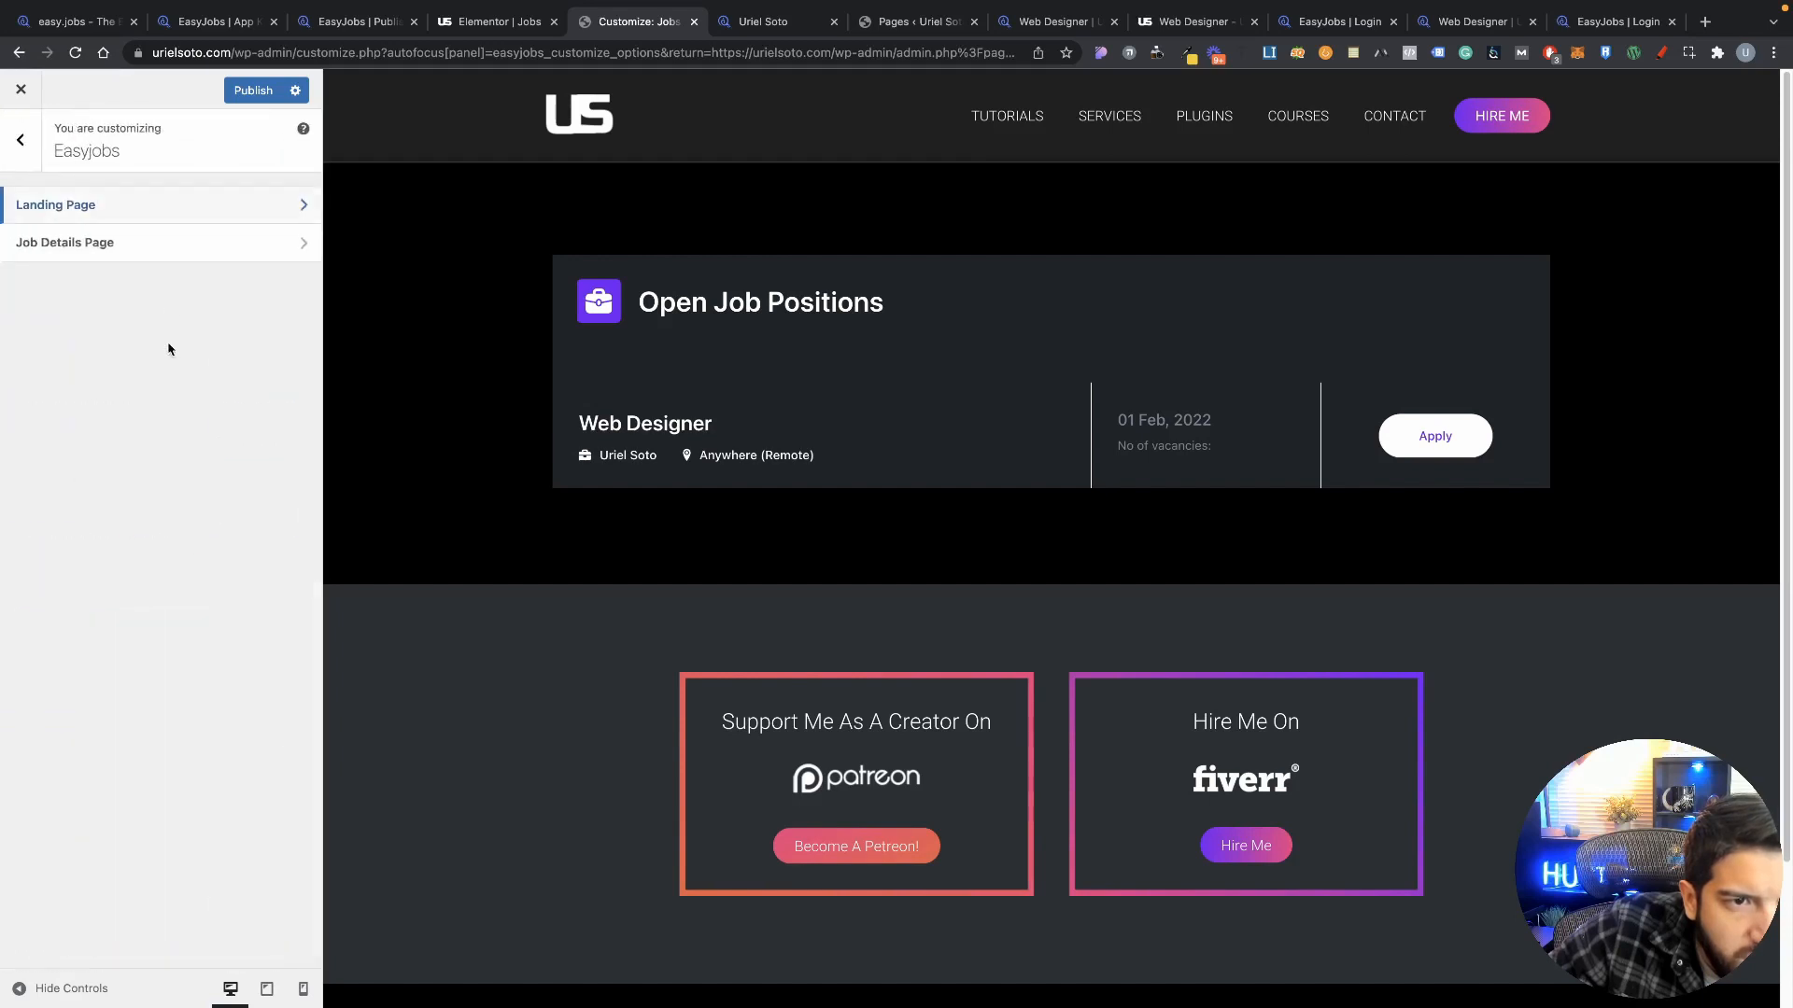
Step: Open the Job Details Page options and scroll through settings like 100% container width and 1400 px max width
left_click(132, 242)
scroll(209, 488, "down", 5)
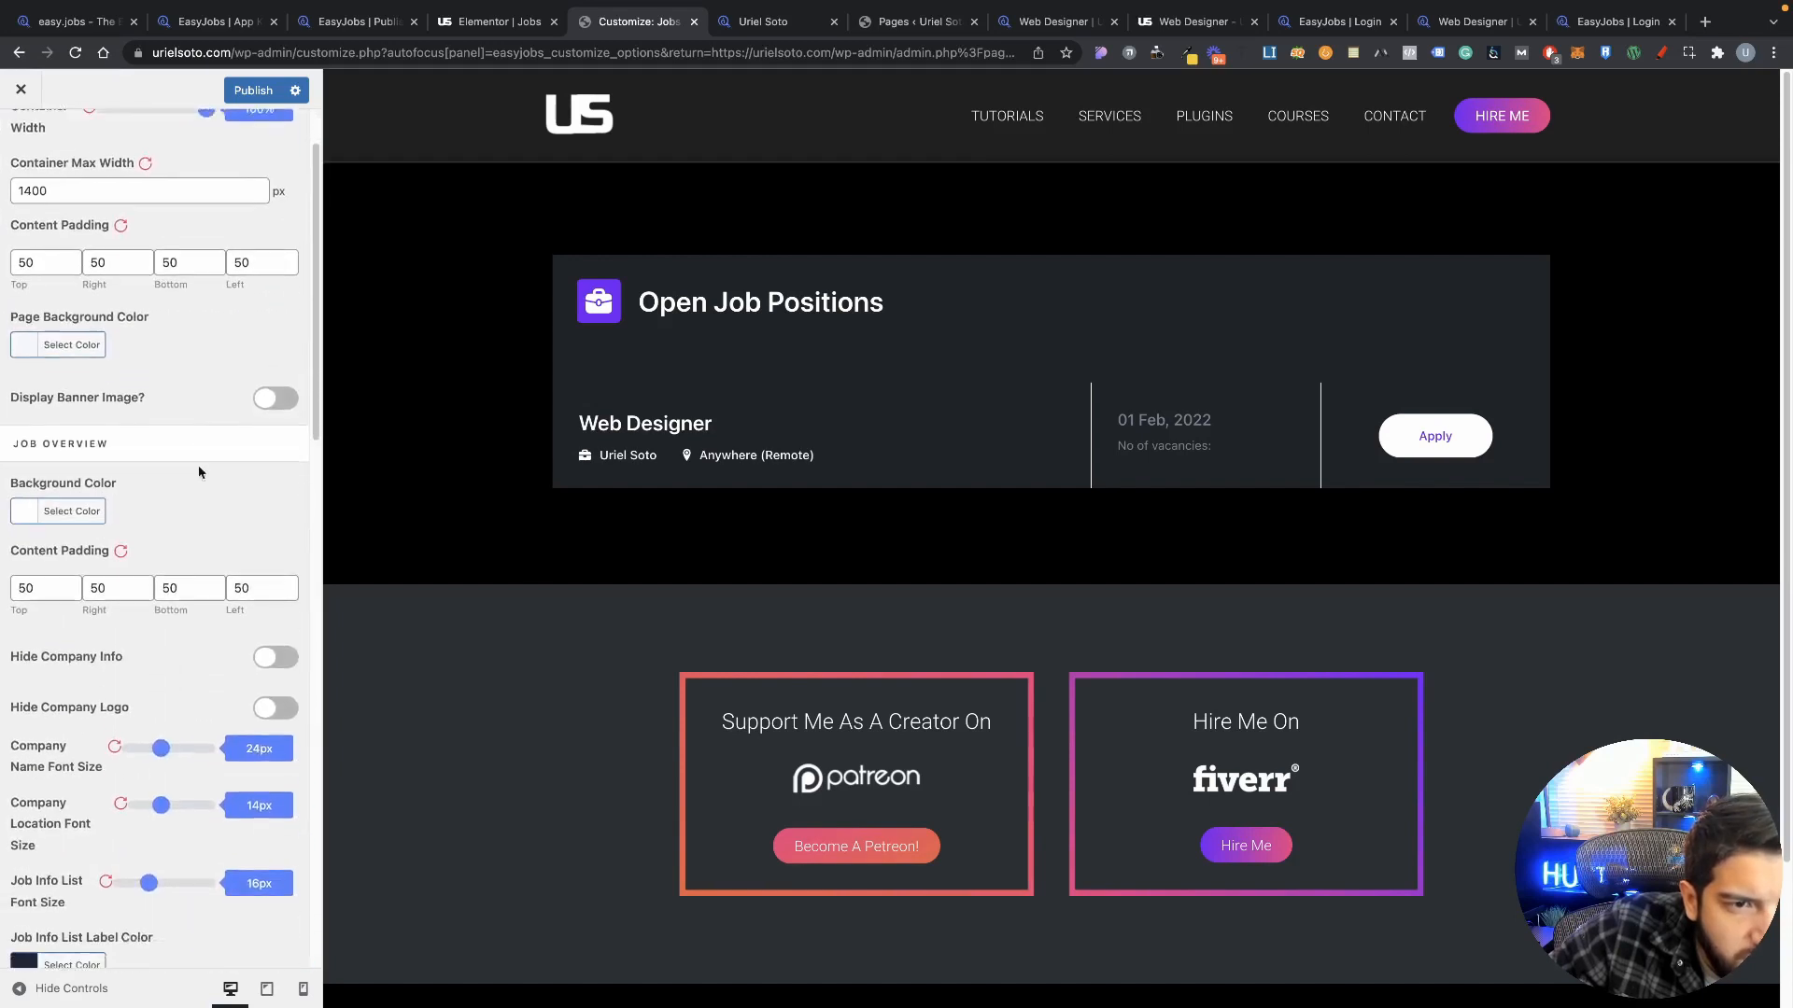
scroll(214, 490, "down", 2)
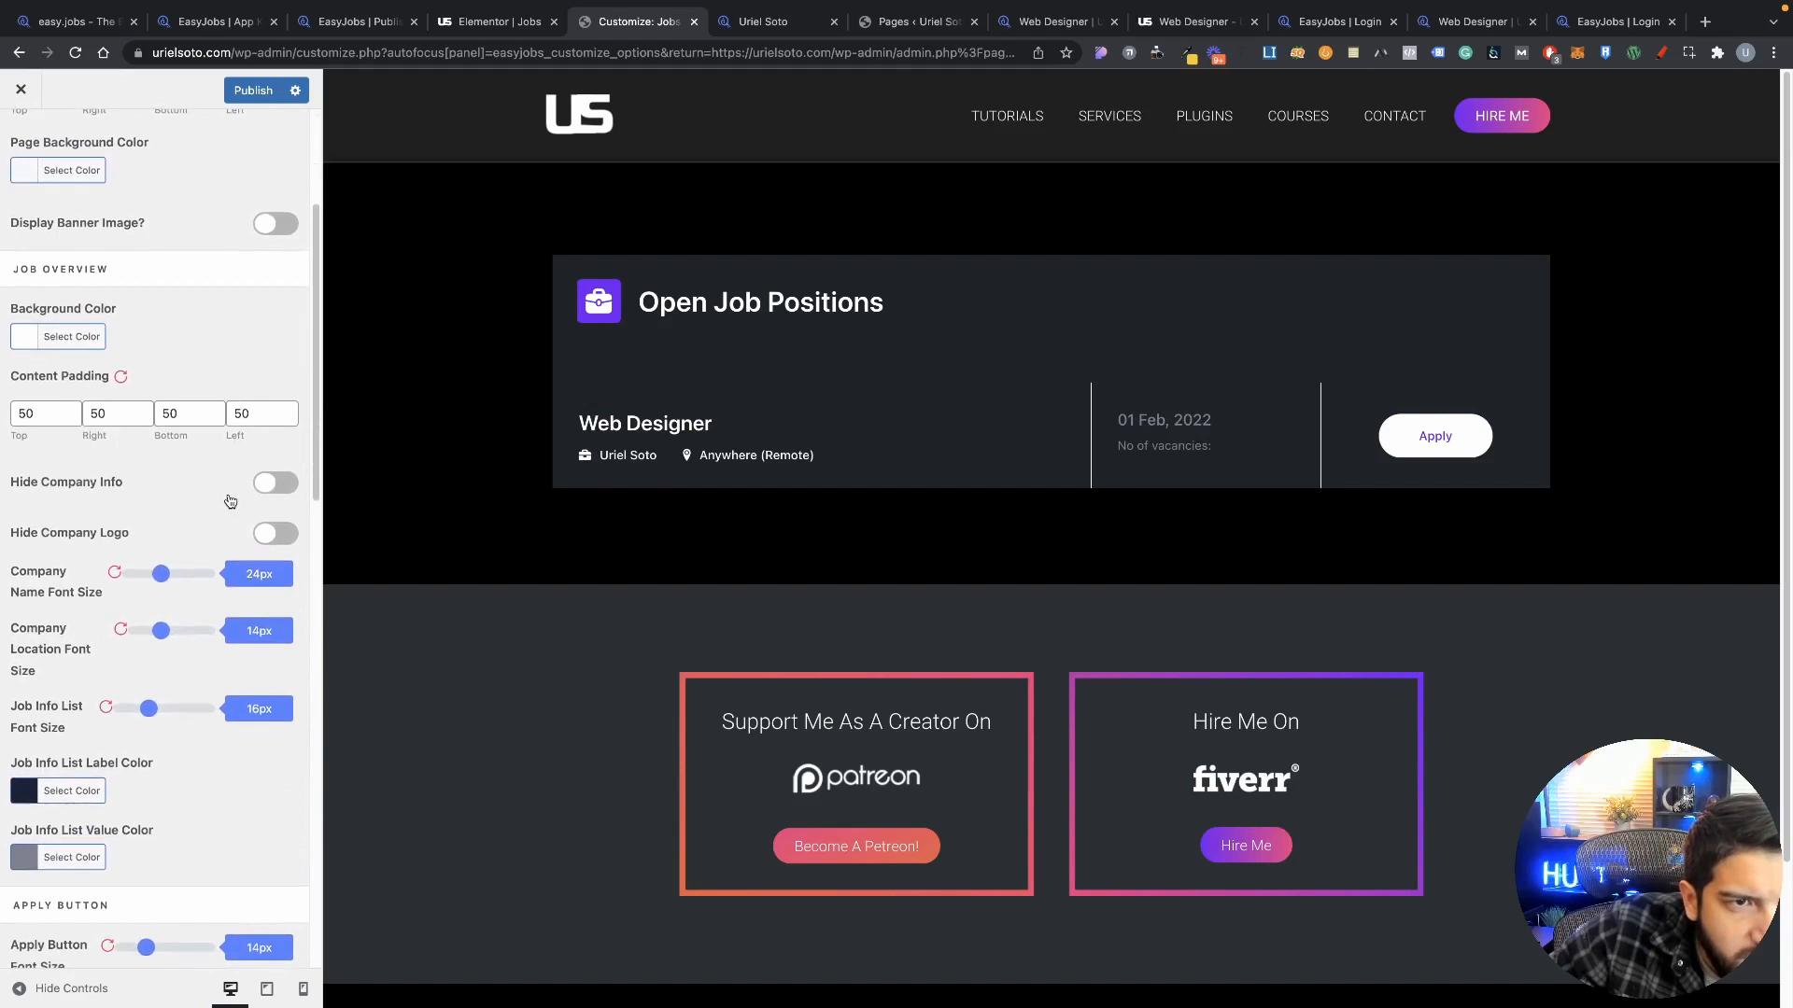
scroll(230, 502, "down", 10)
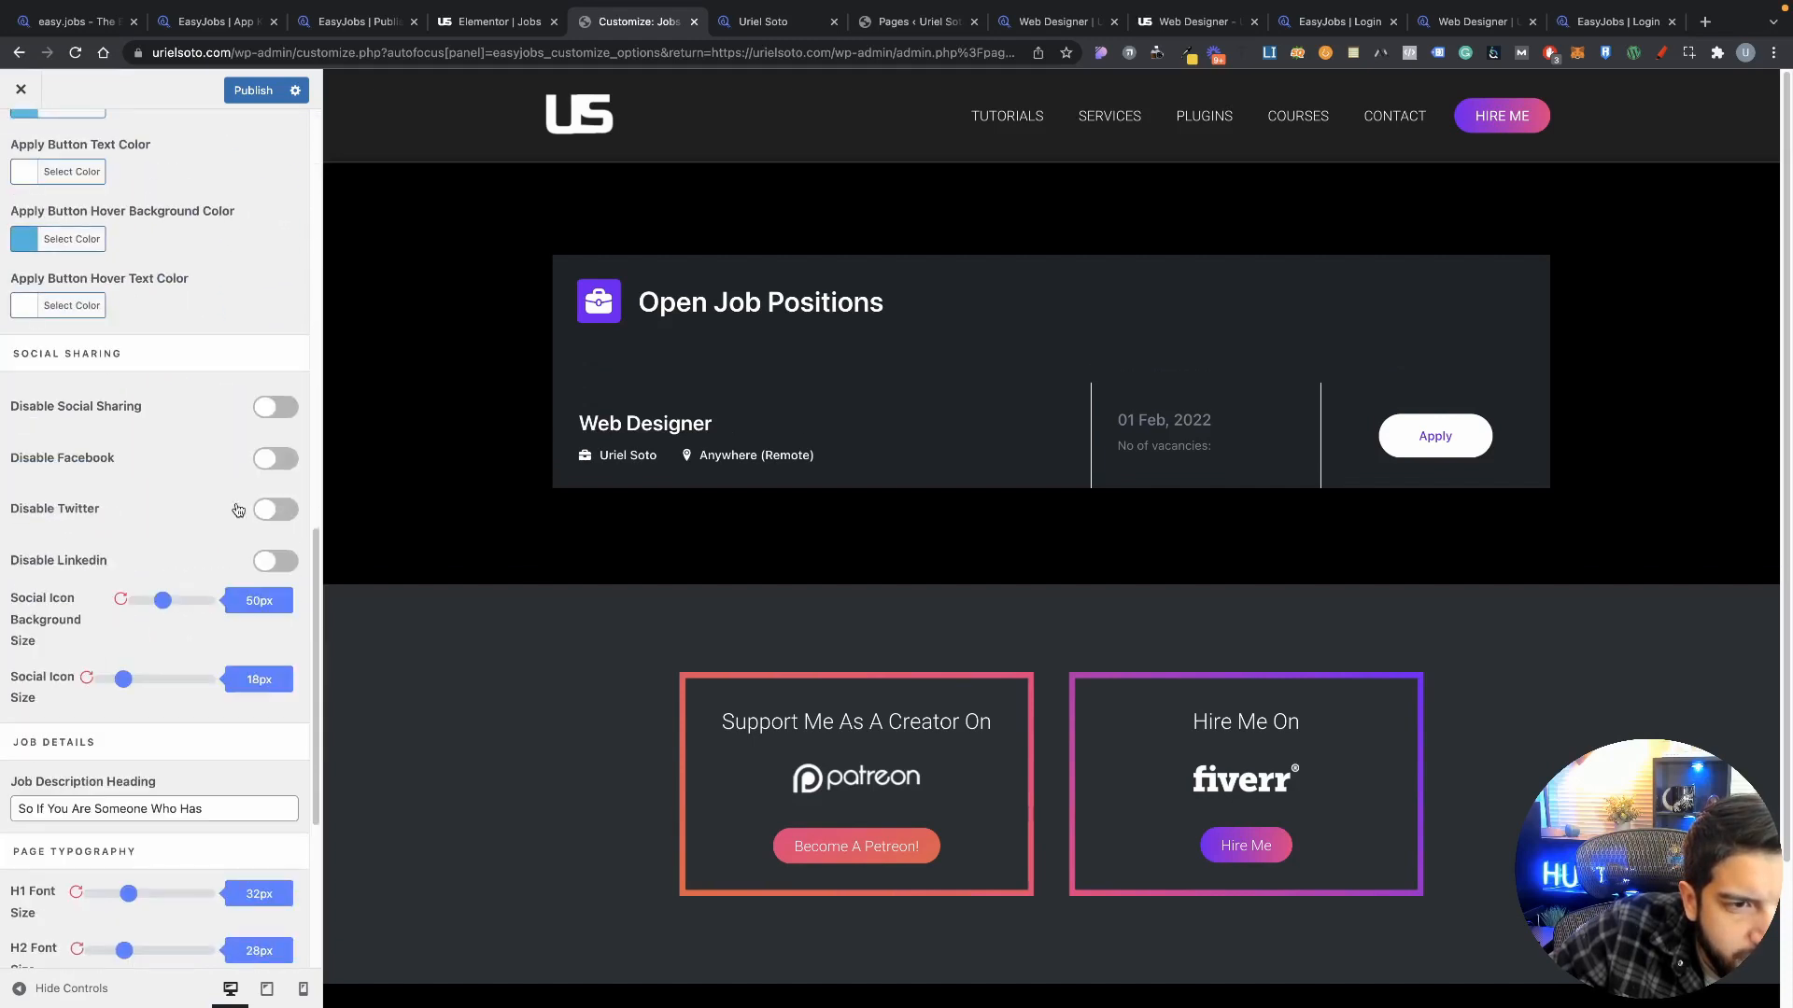
scroll(238, 511, "down", 3)
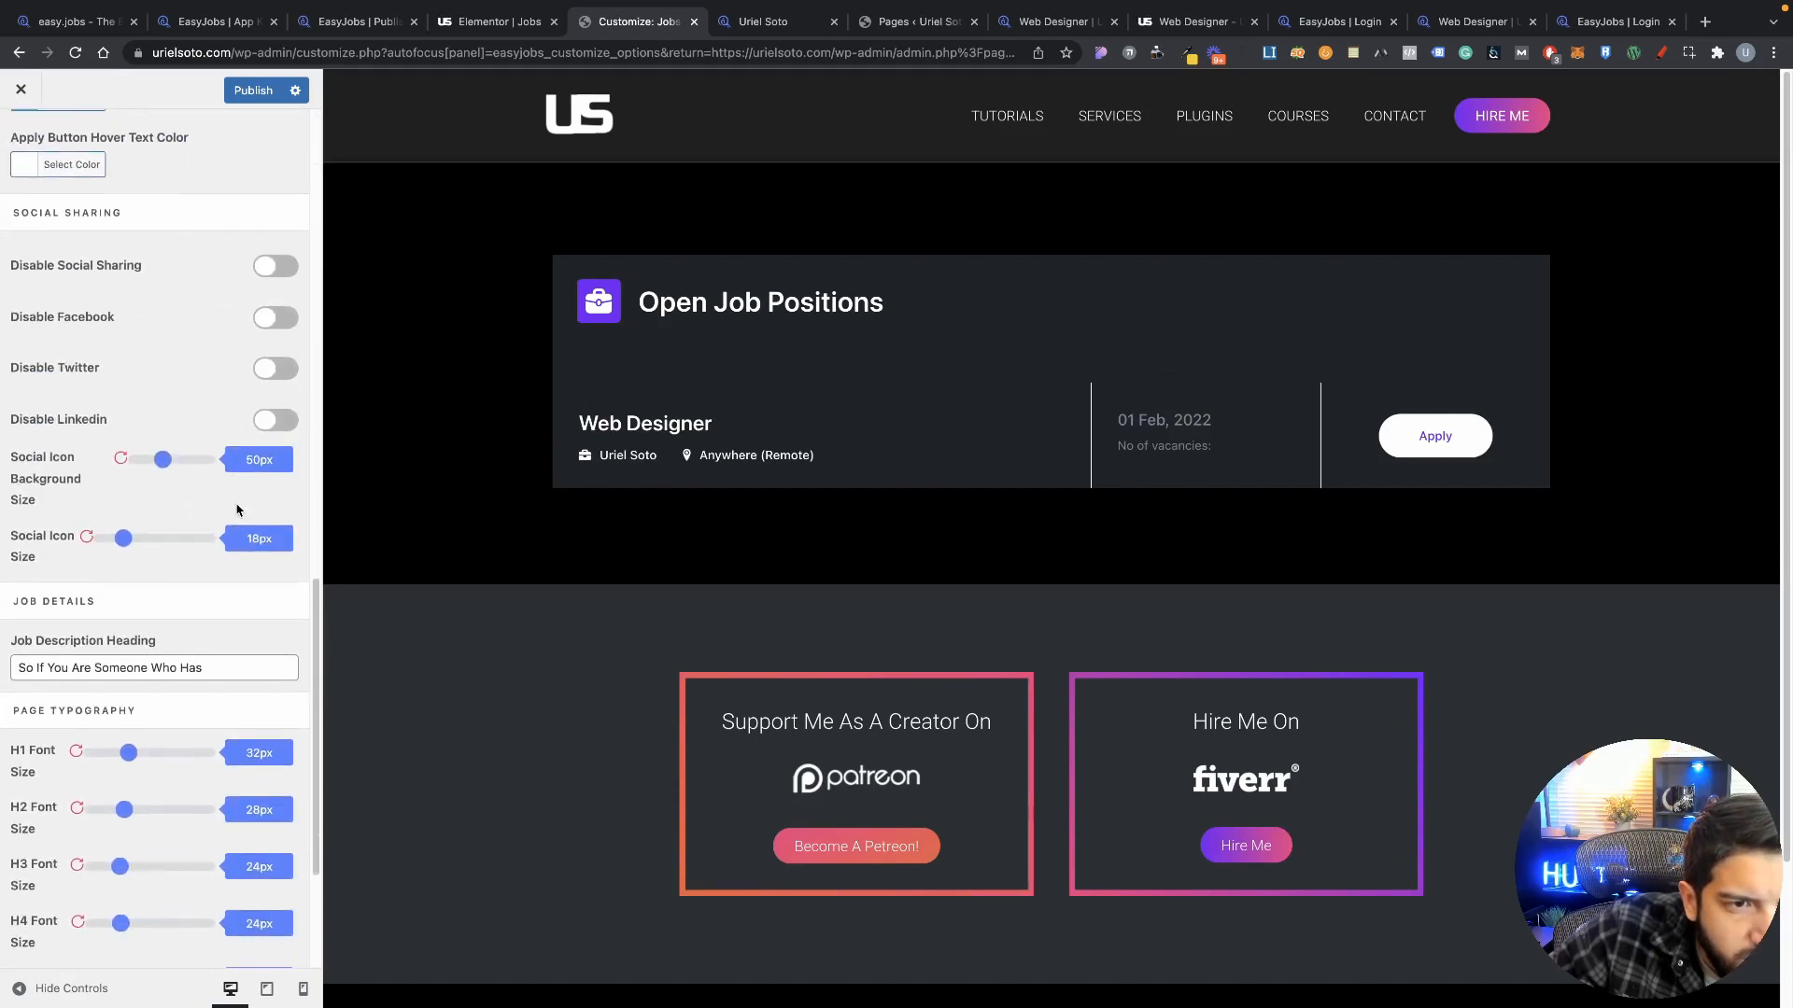
scroll(238, 510, "down", 6)
scroll(242, 511, "up", 6)
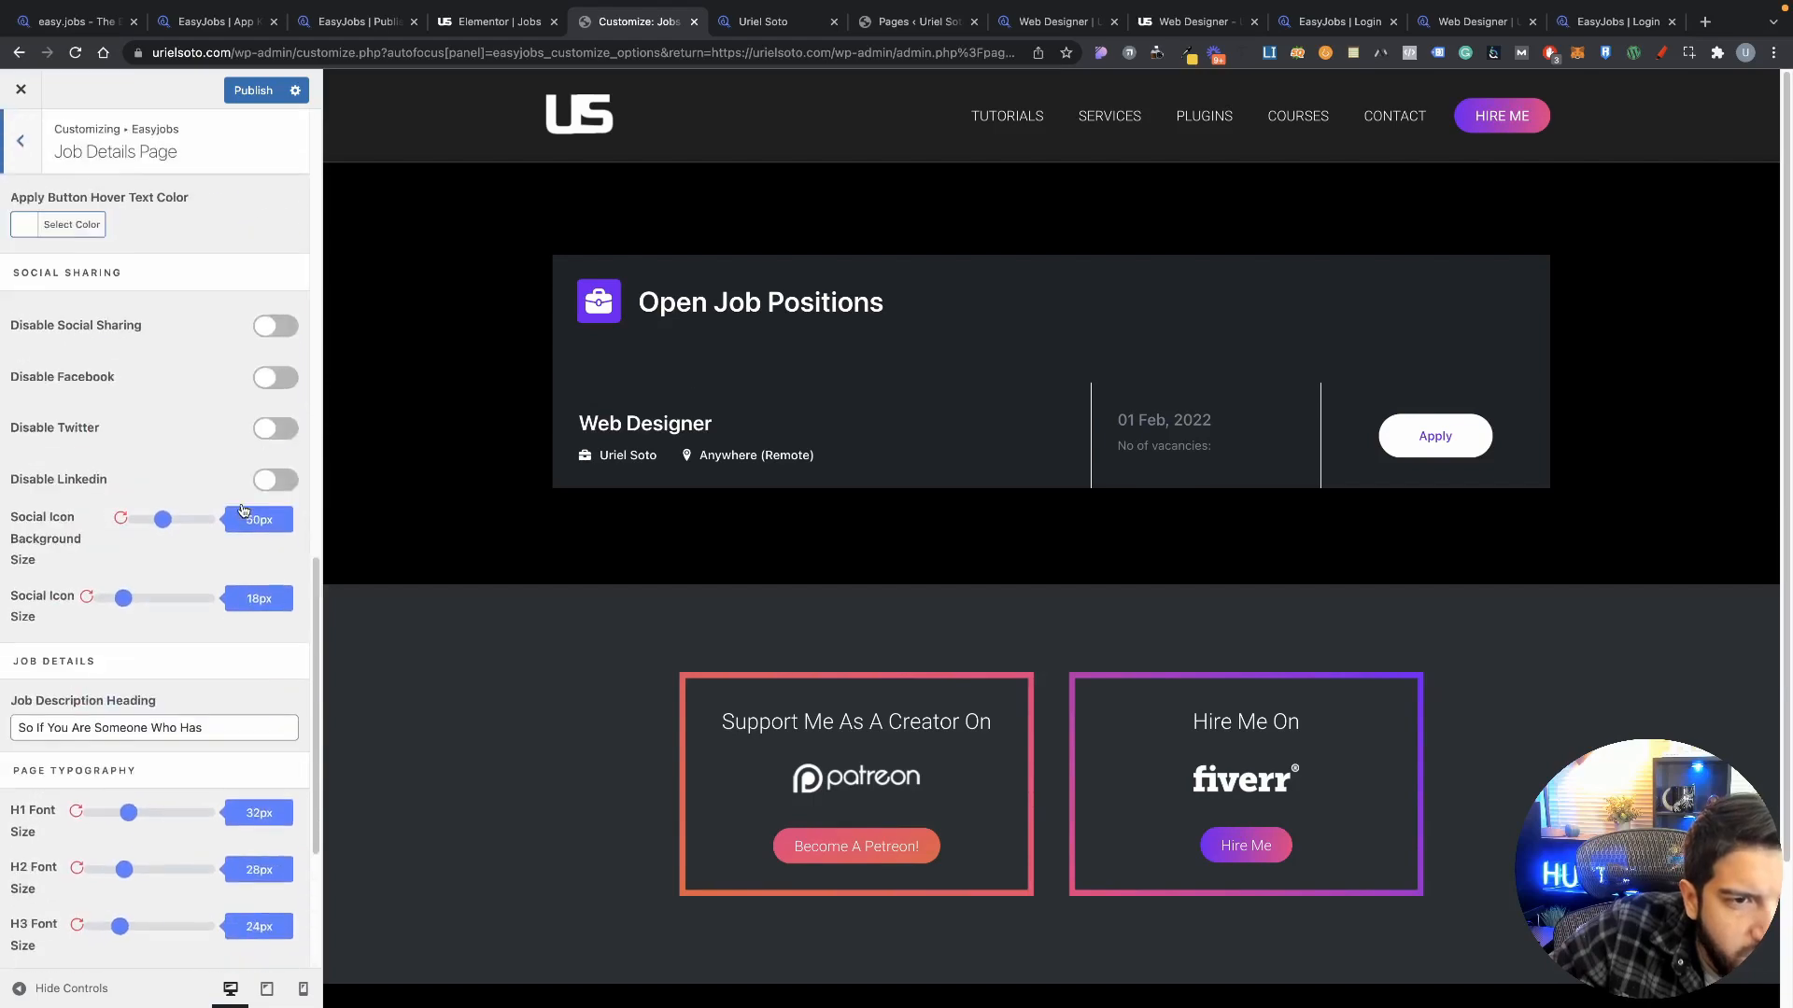
scroll(242, 510, "up", 12)
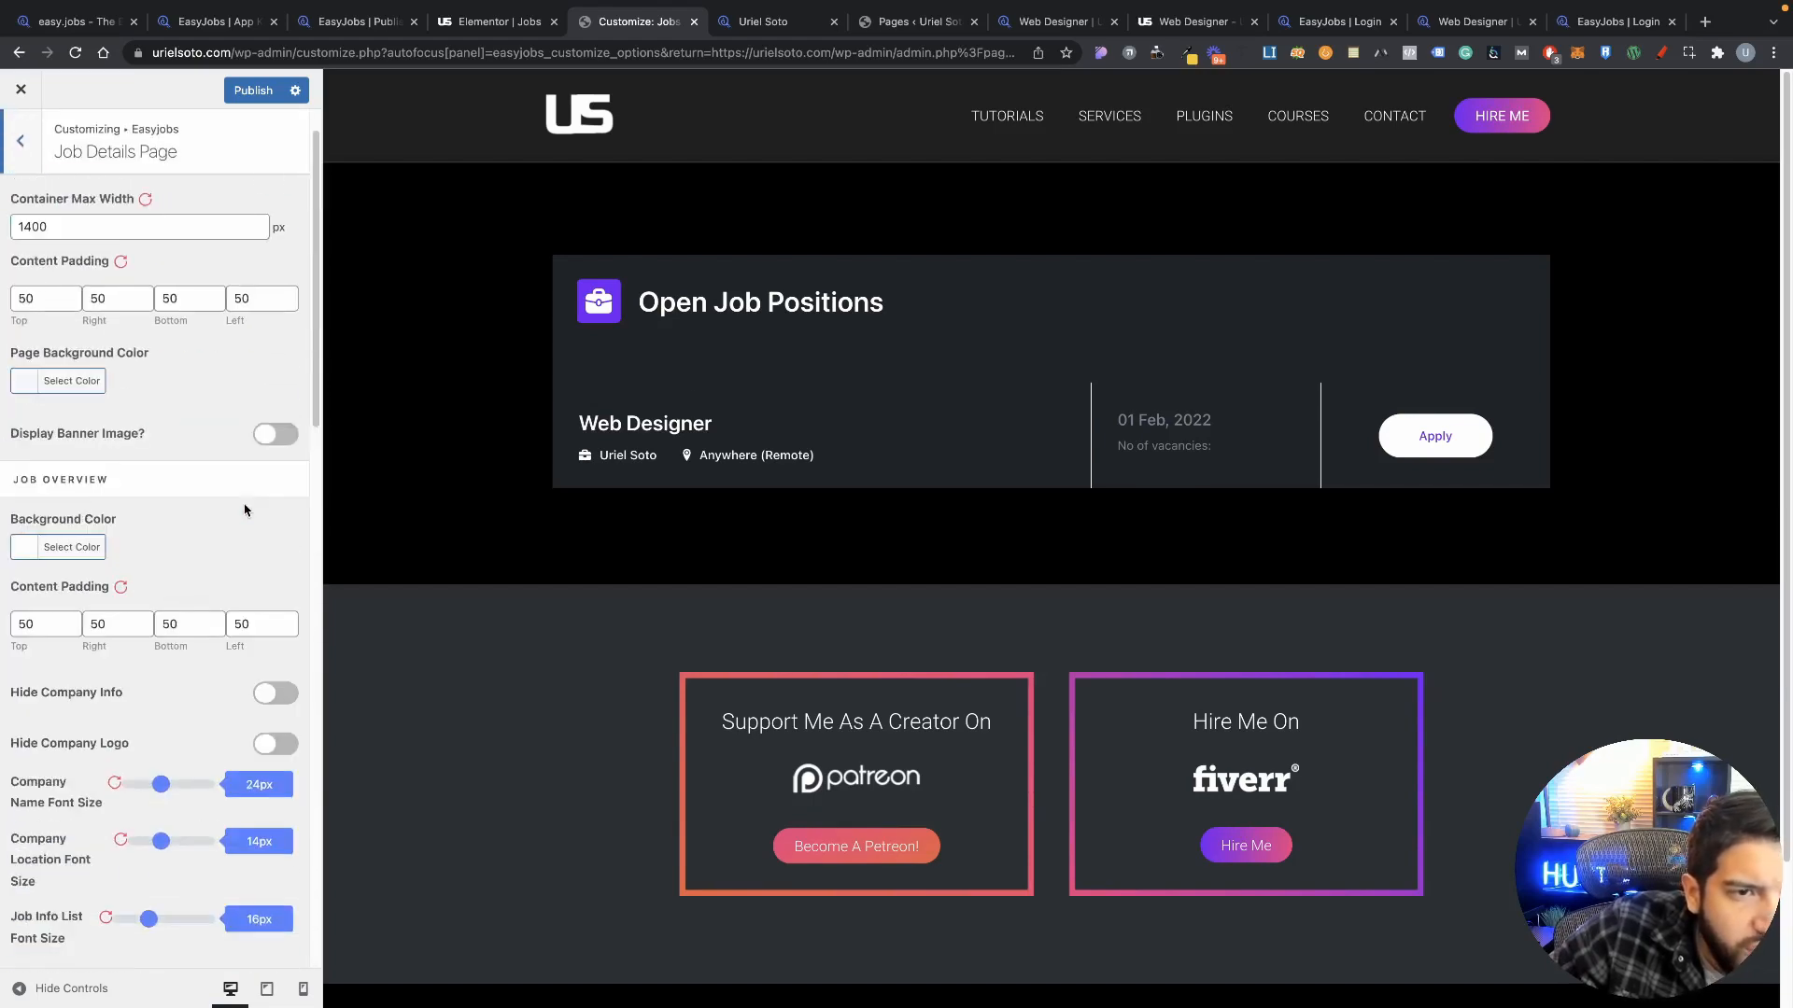
scroll(245, 510, "up", 1)
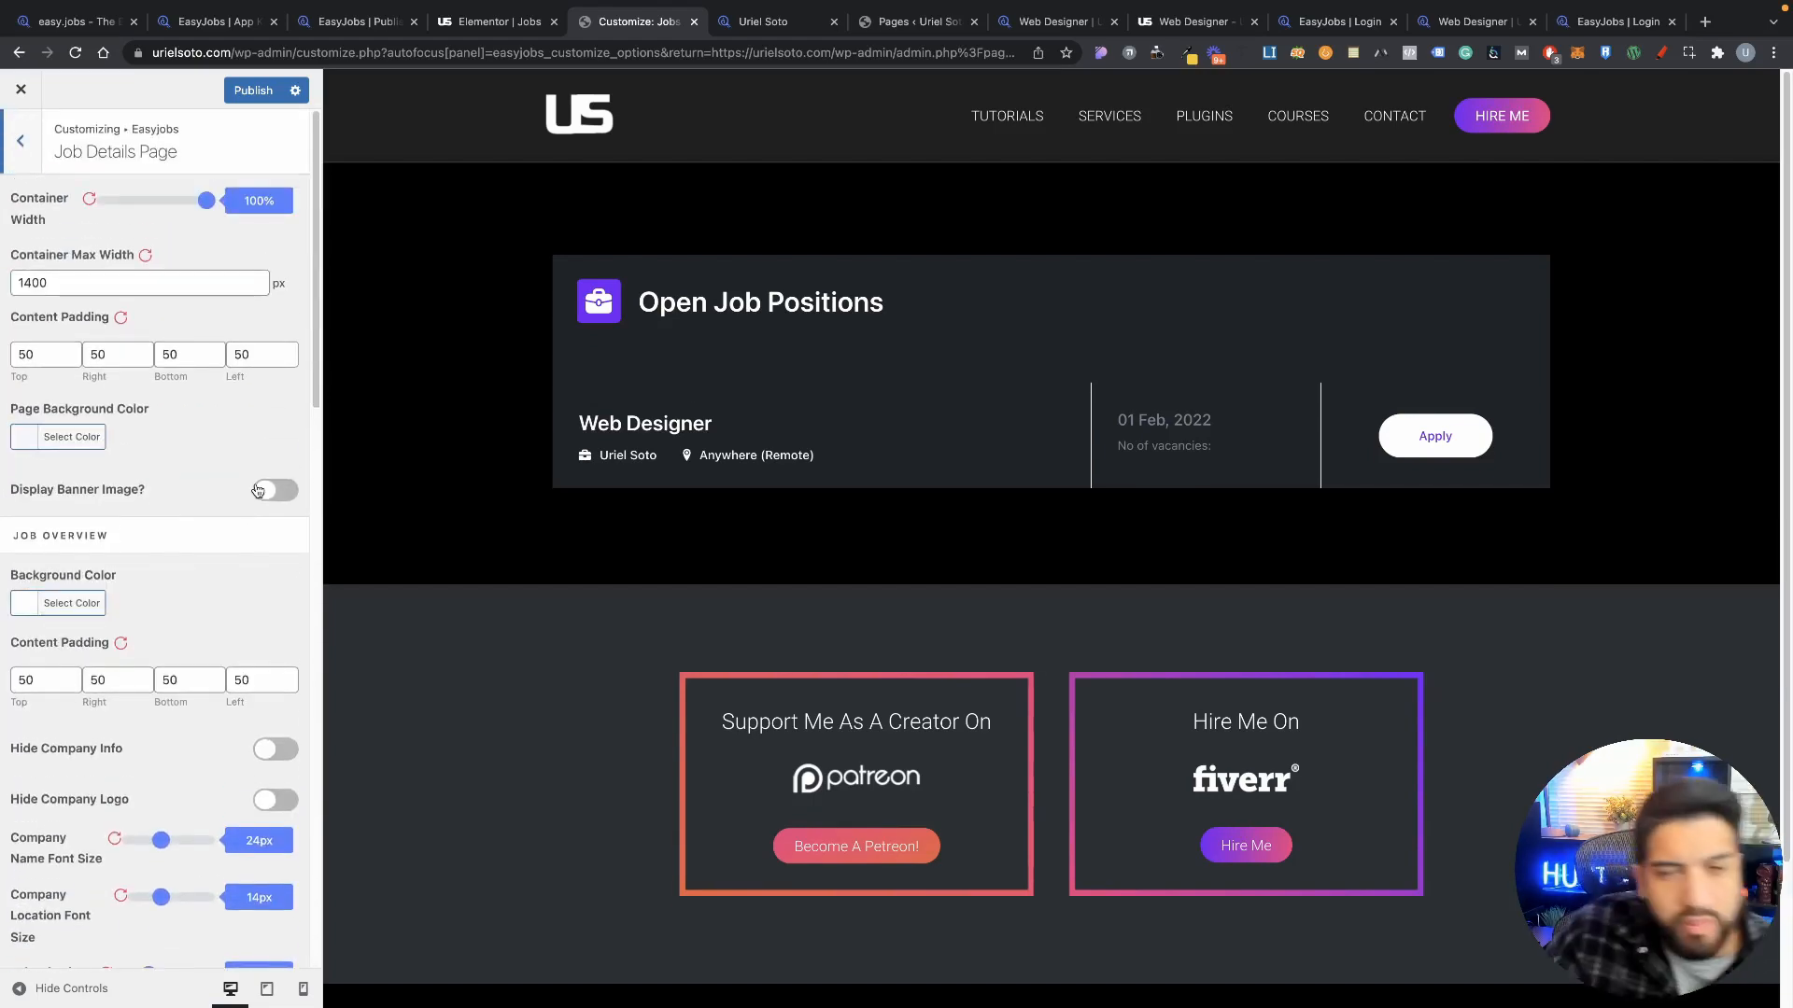